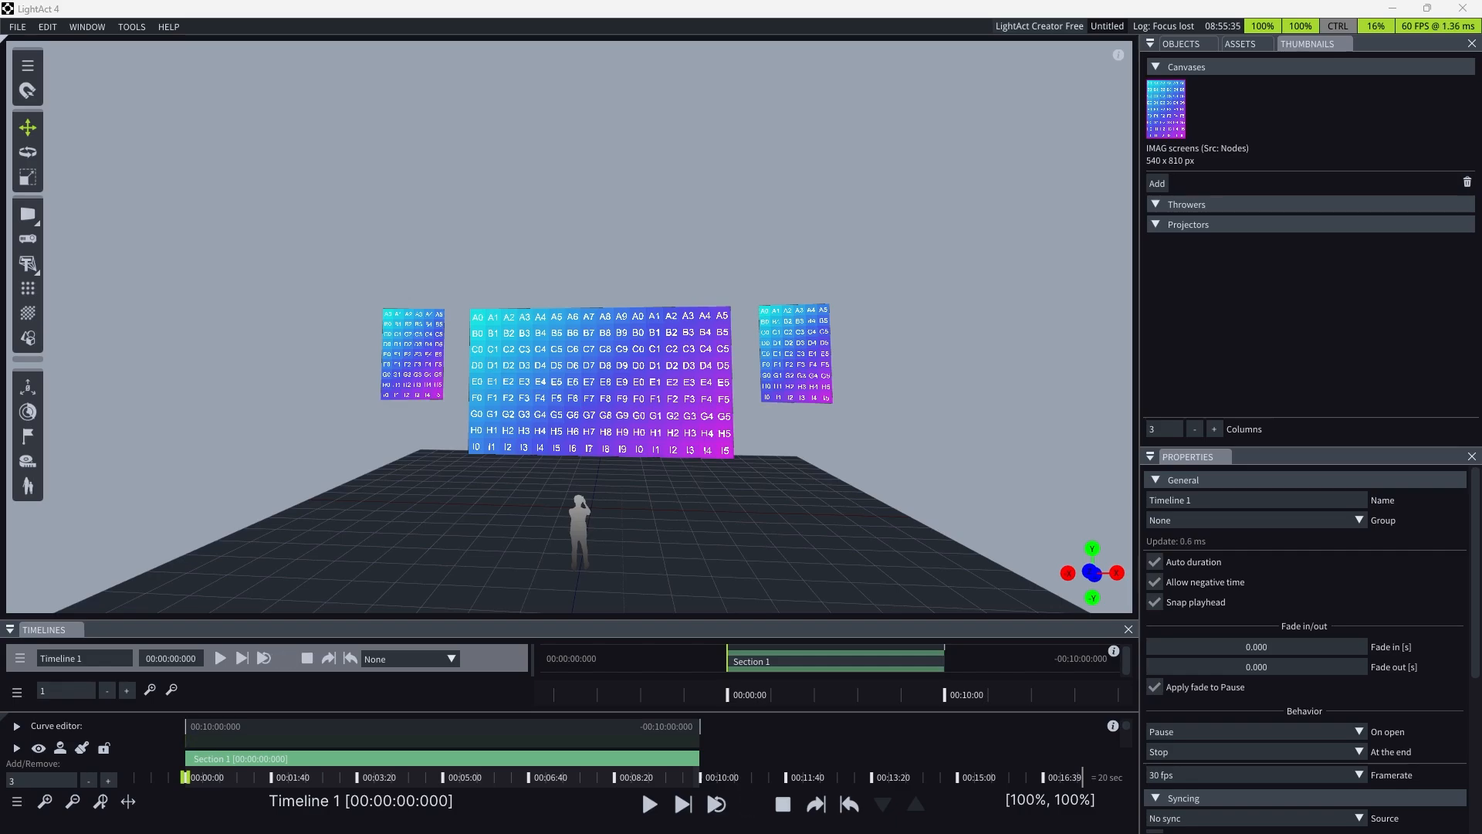
- Switch the workspace layout to Playback and return to the Basic layout
{"action": "mouse_move", "coordinate": [859, 402]}
{"action": "middle_mouse_down"}
{"action": "mouse_move", "coordinate": [880, 414]}
{"action": "mouse_move", "coordinate": [854, 409]}
{"action": "middle_mouse_up"}
{"action": "key", "text": "Home"}
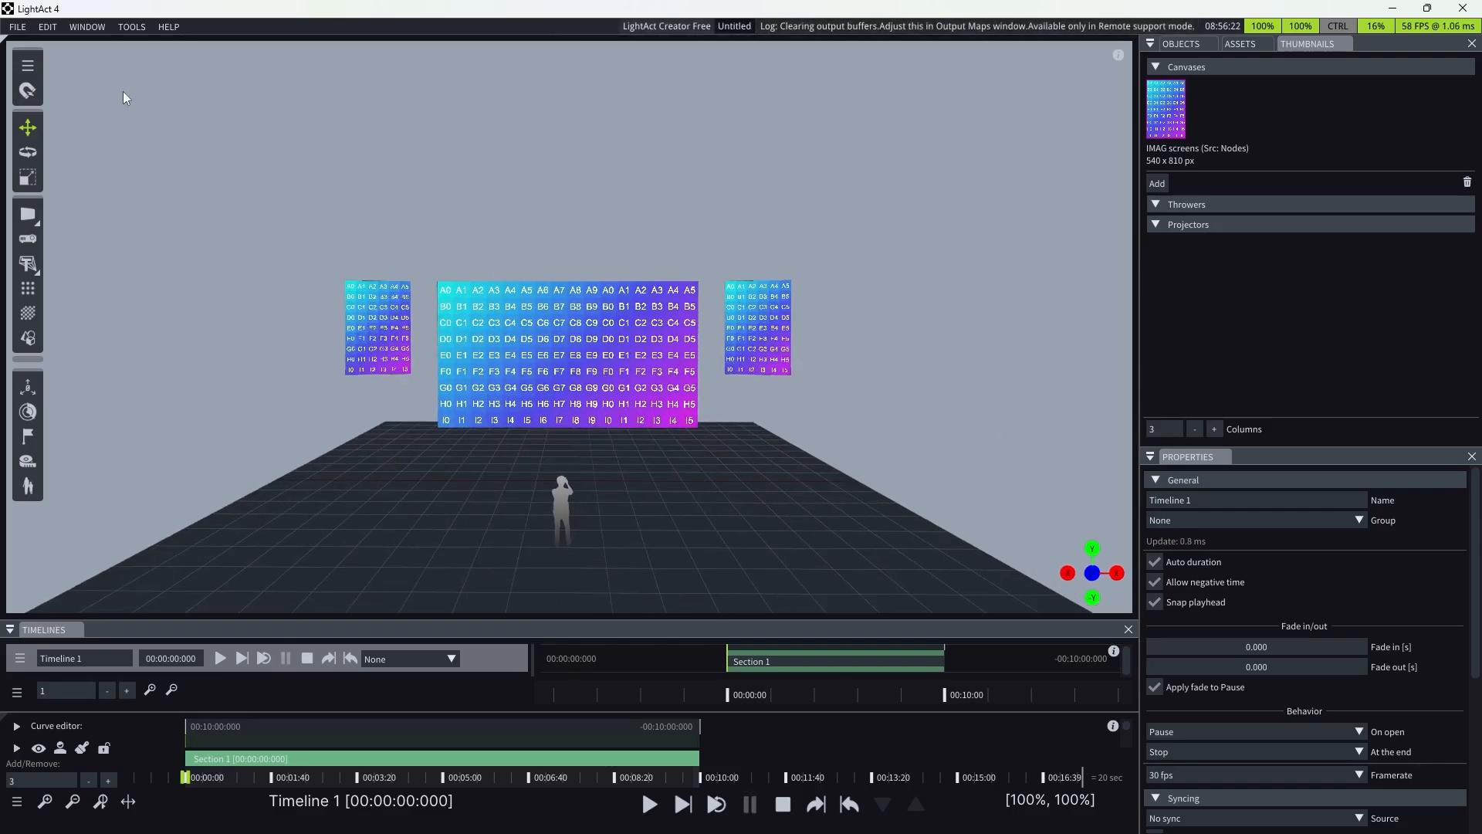
{"action": "left_click", "coordinate": [47, 26]}
{"action": "mouse_move", "coordinate": [77, 128]}
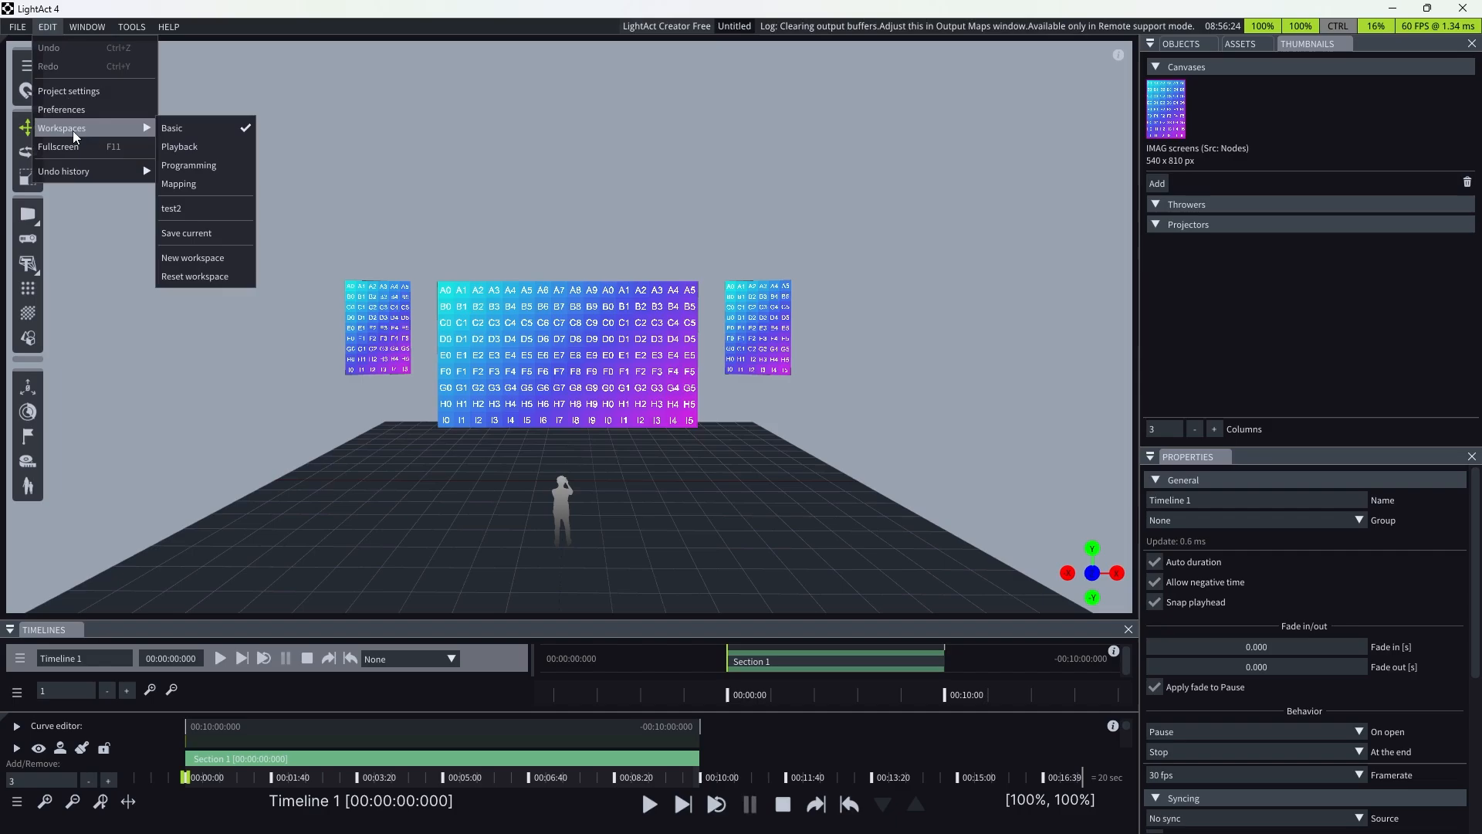
{"action": "left_click", "coordinate": [196, 141]}
{"action": "left_click", "coordinate": [47, 26]}
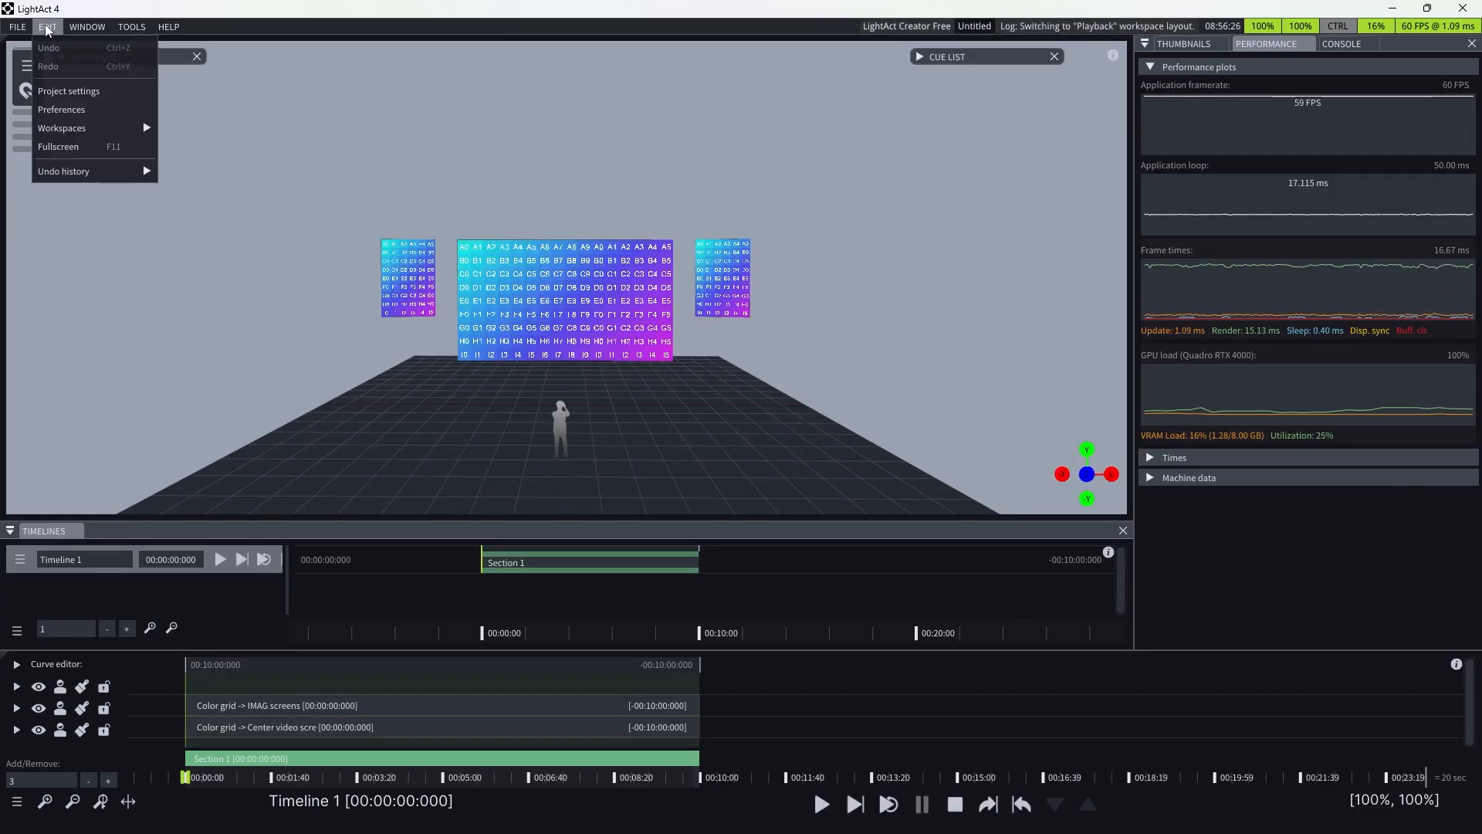
{"action": "mouse_move", "coordinate": [77, 127]}
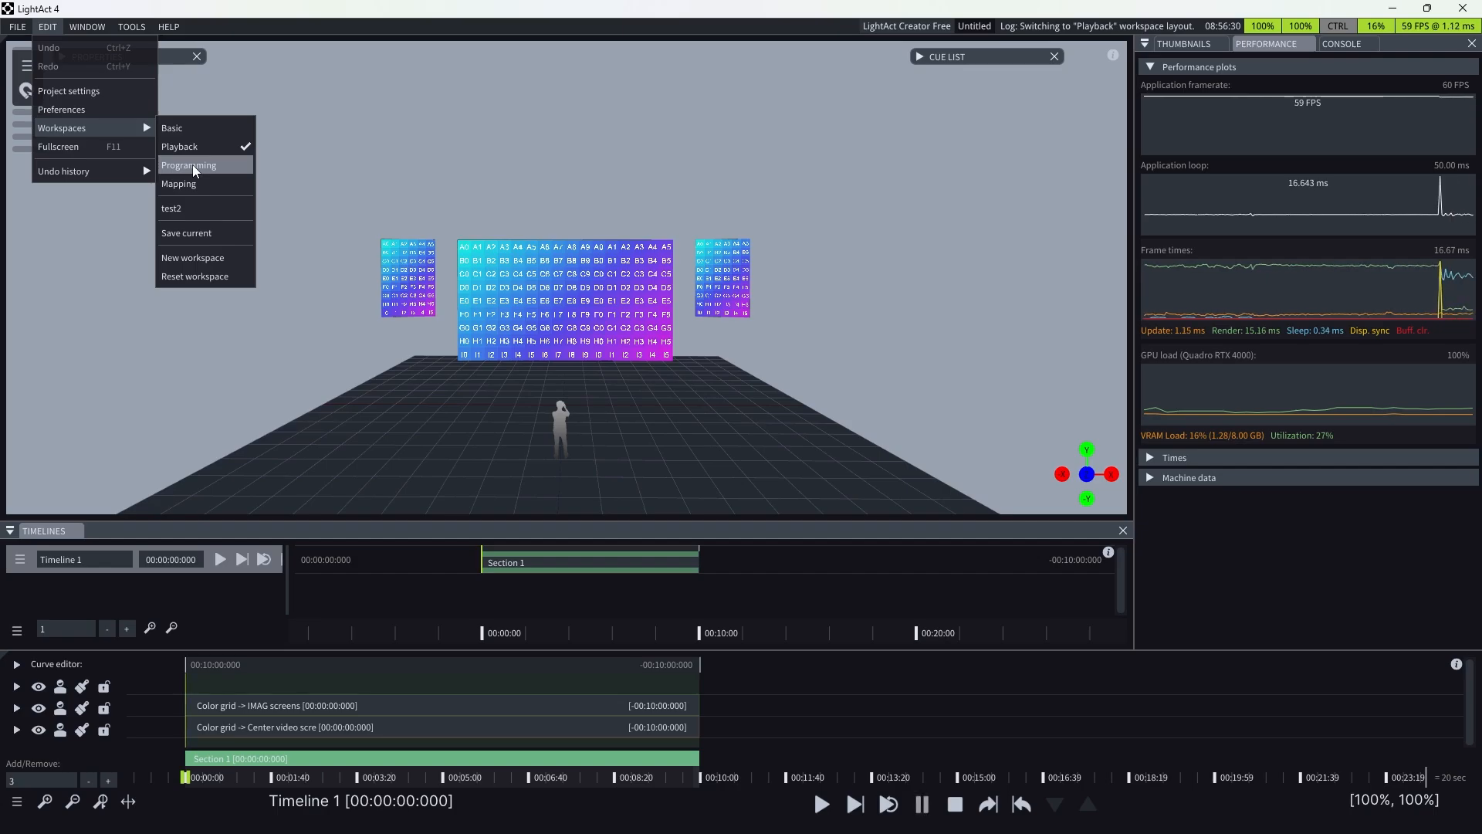
{"action": "left_click", "coordinate": [196, 127]}
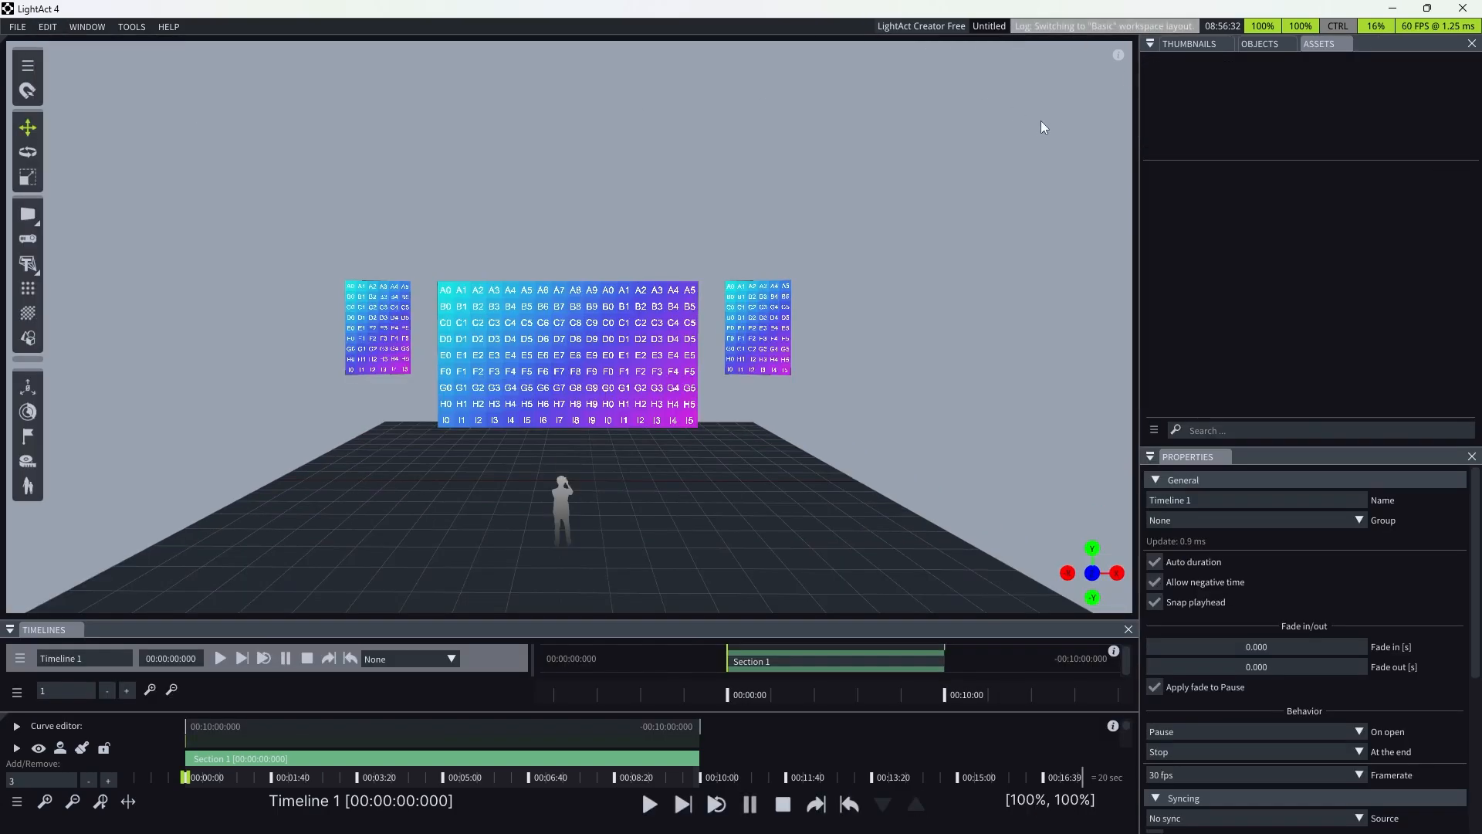
- Undock the Assets window over the viewport and group the Objects window with it in one floating window
{"action": "left_click_drag", "start_coordinate": [1340, 47], "coordinate": [668, 196]}
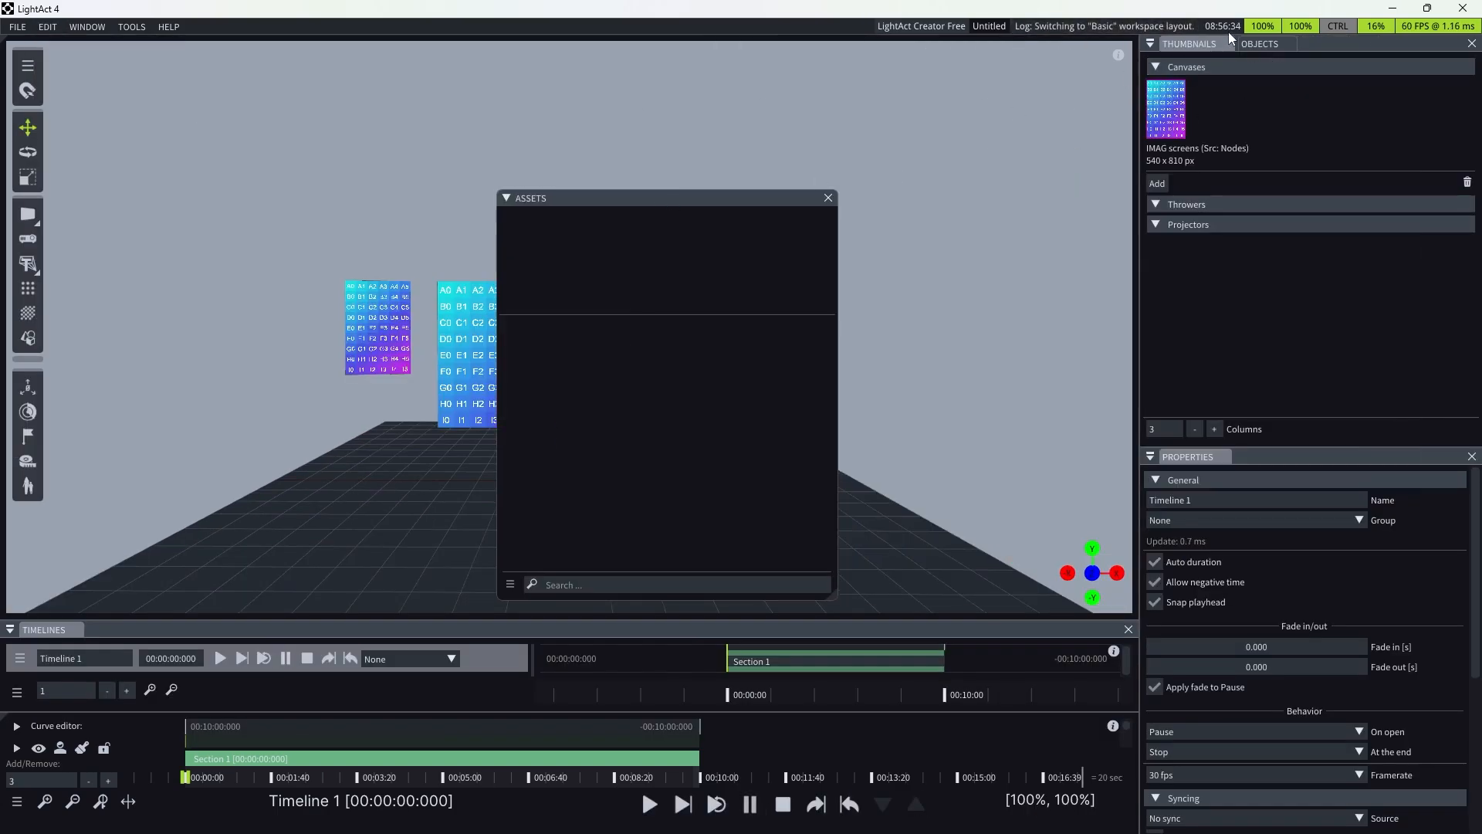
{"action": "left_click_drag", "start_coordinate": [1260, 44], "coordinate": [598, 202]}
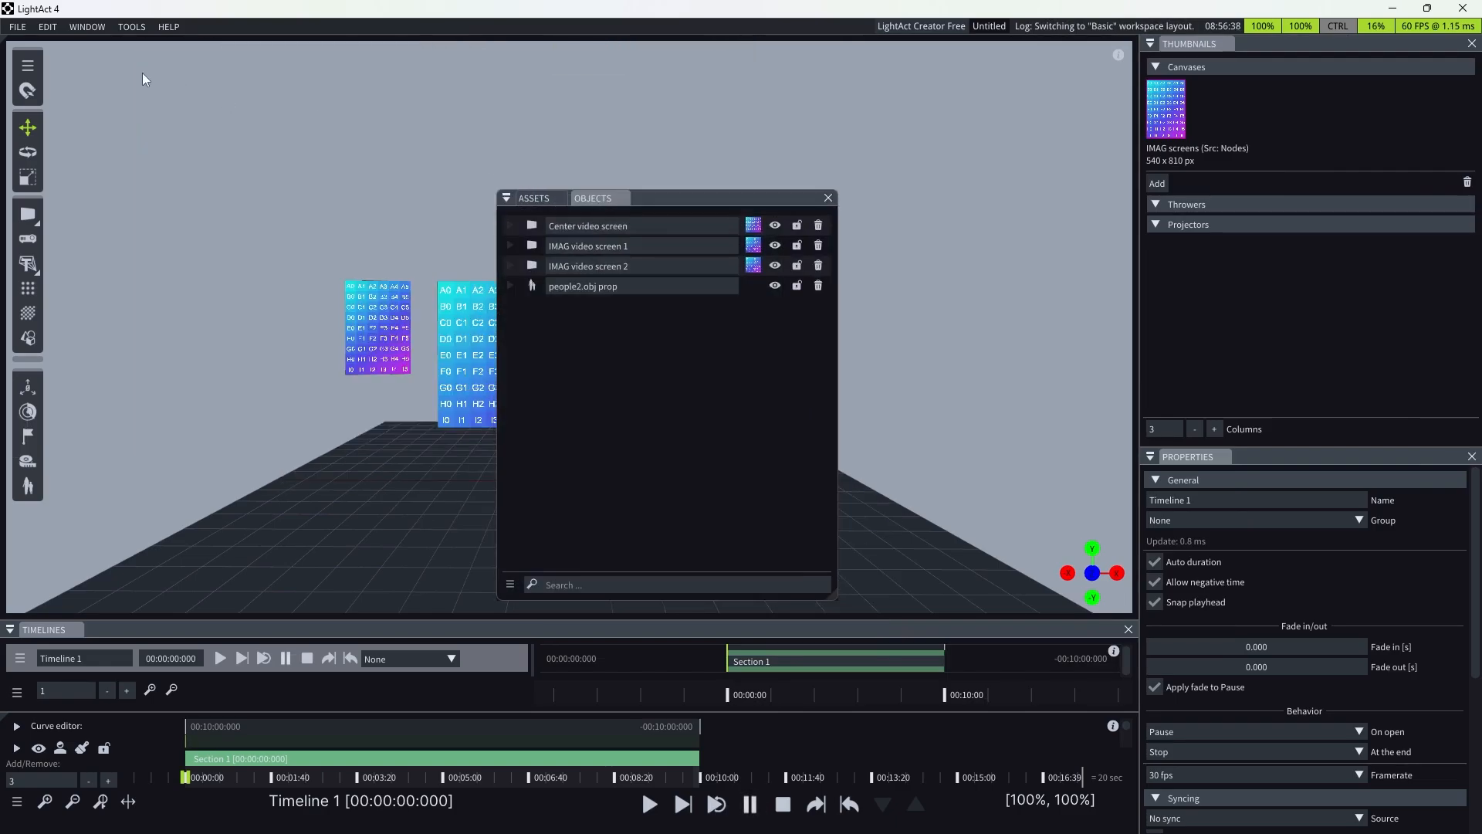
- Reveal the Viewport window's hidden title bar and dock the Objects window alongside the Viewport
{"action": "left_click", "coordinate": [3, 37]}
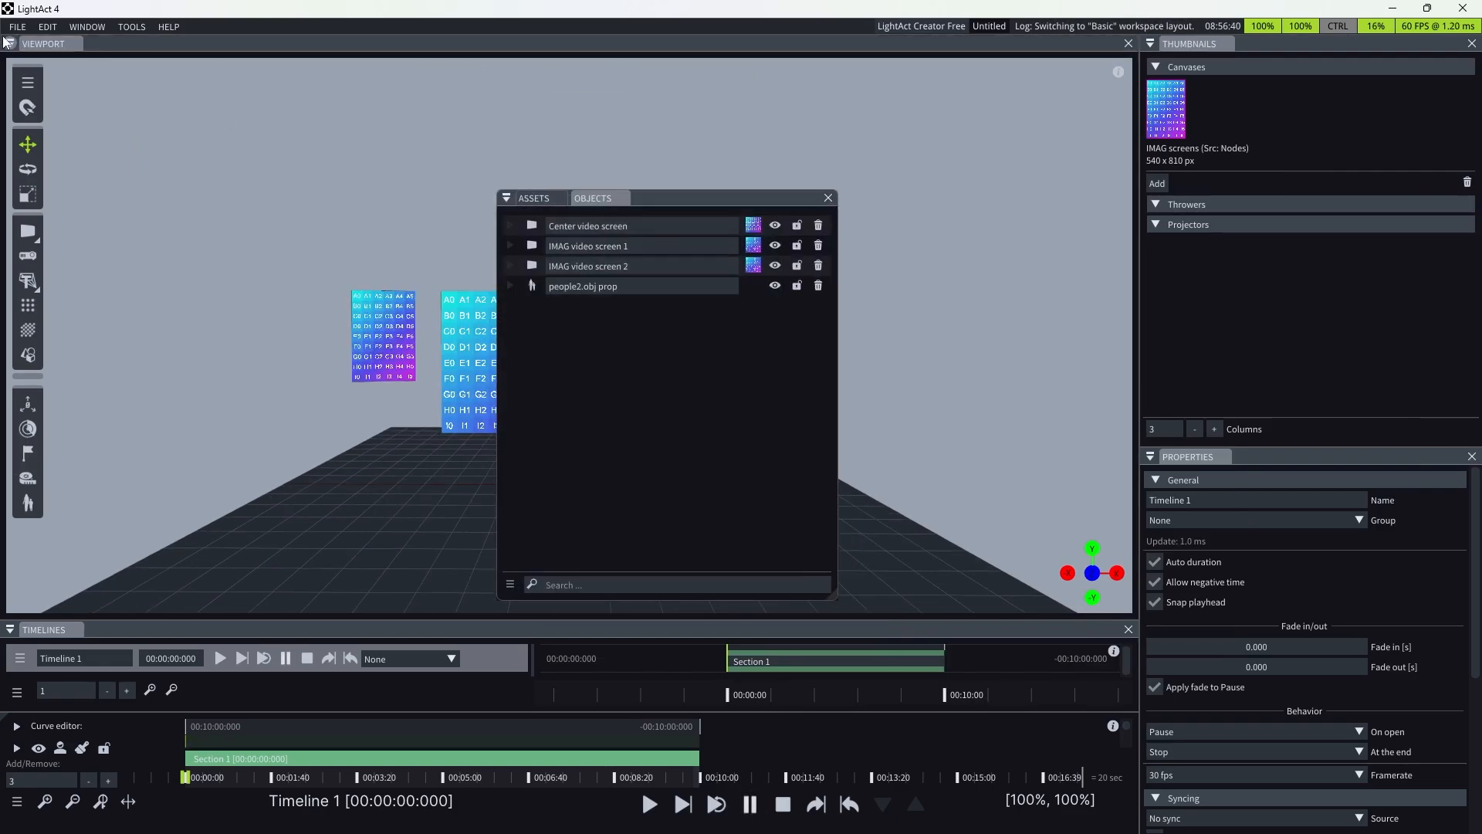
{"action": "left_click", "coordinate": [10, 44]}
{"action": "left_click", "coordinate": [25, 61]}
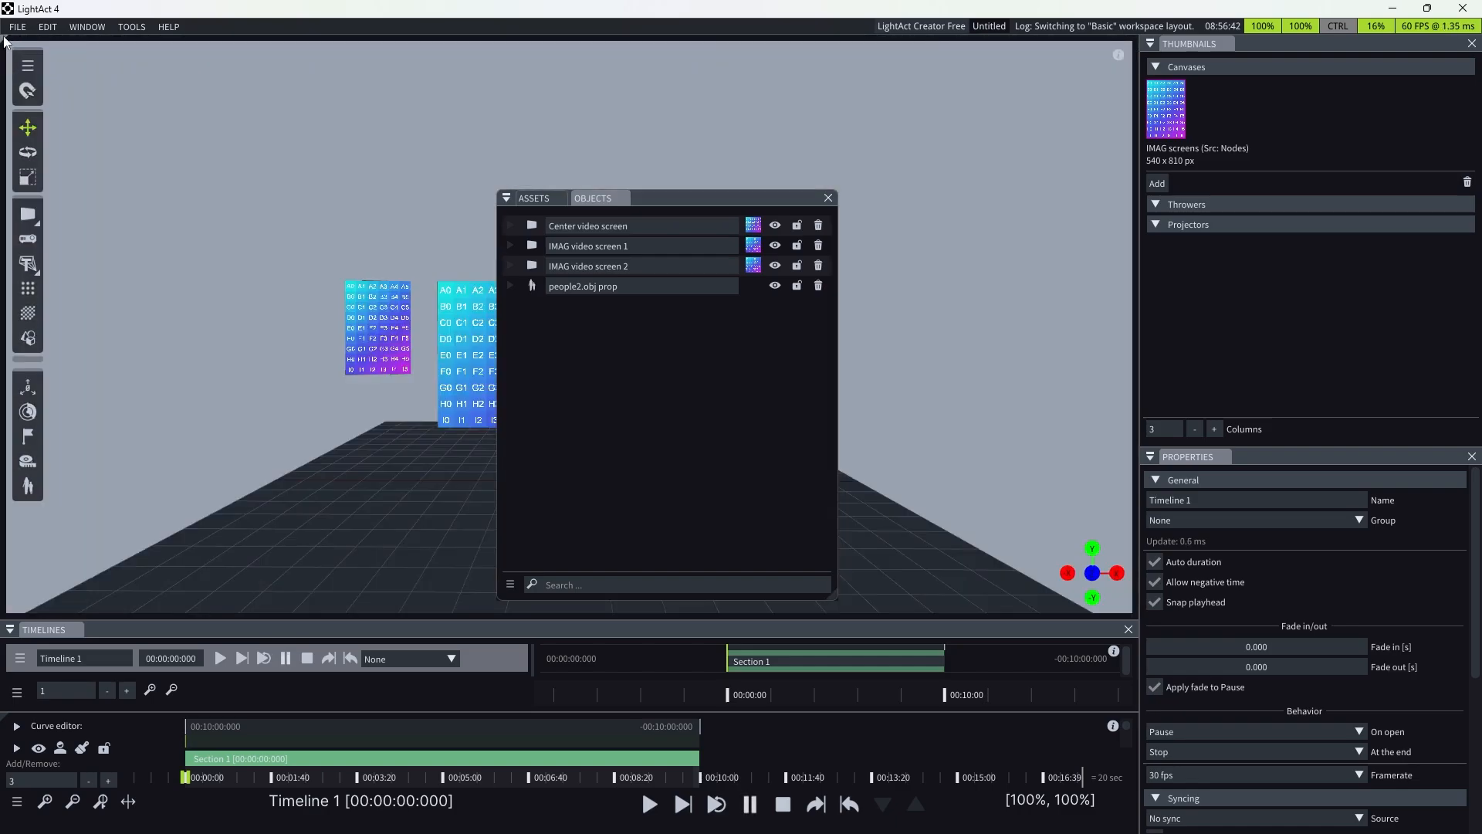
{"action": "left_click", "coordinate": [4, 37]}
{"action": "left_click_drag", "start_coordinate": [622, 200], "coordinate": [154, 44]}
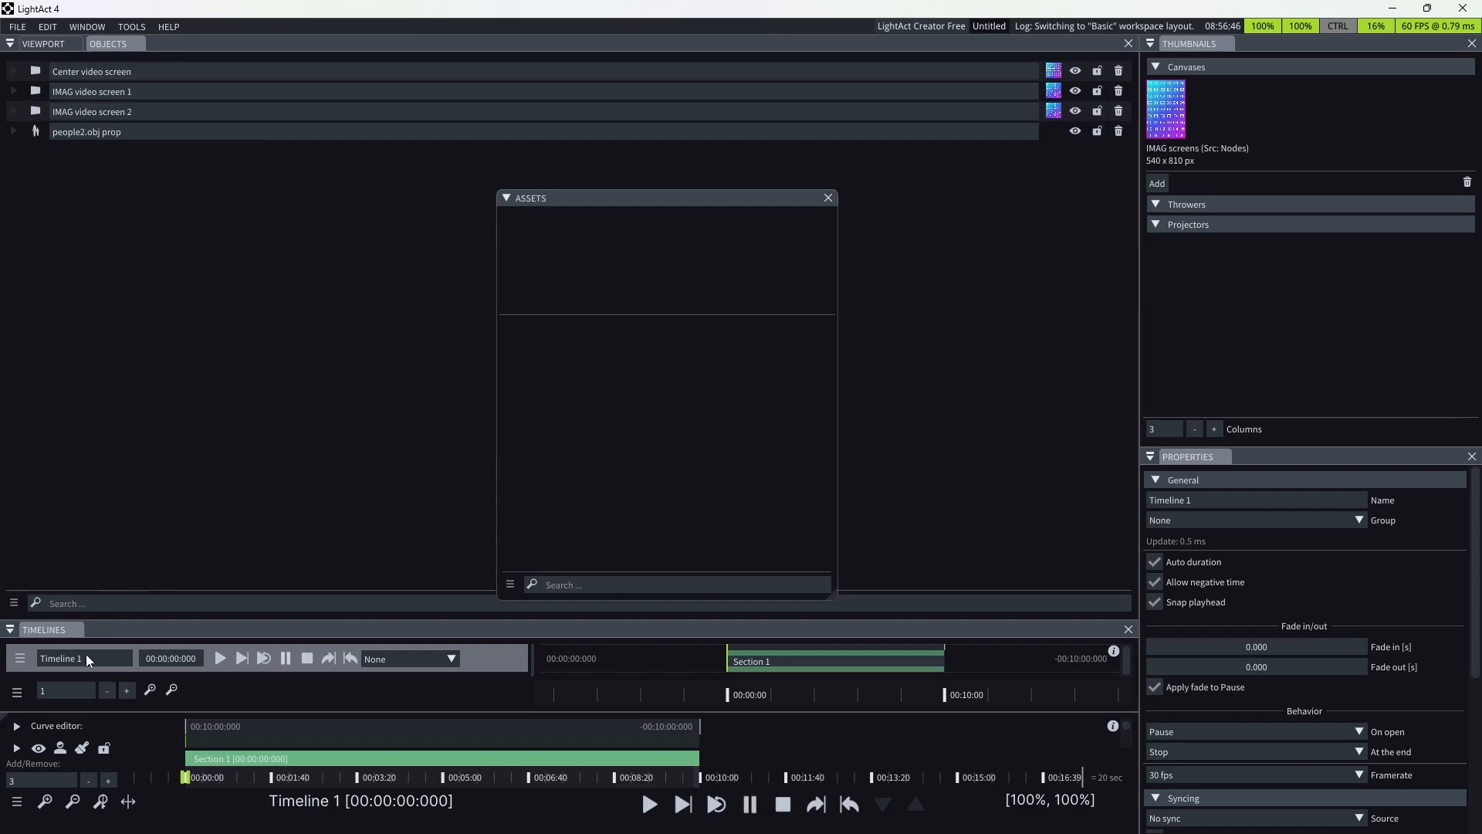
- Make the Timelines window slightly taller and dock the Objects and Assets windows back alongside Thumbnails
{"action": "left_click_drag", "start_coordinate": [137, 619], "coordinate": [268, 590]}
{"action": "left_click", "coordinate": [48, 44]}
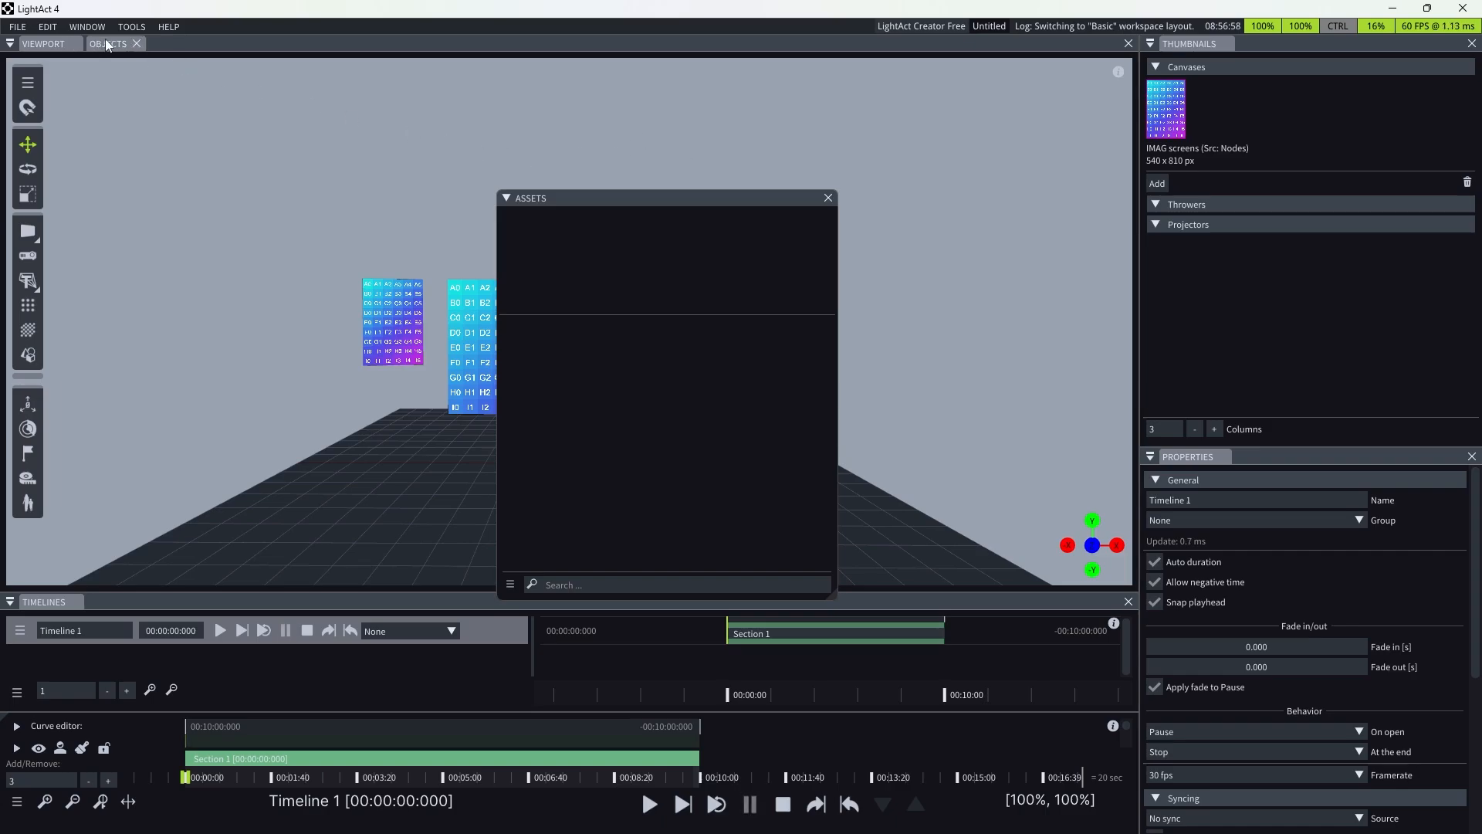
{"action": "left_click_drag", "start_coordinate": [107, 43], "coordinate": [1298, 38]}
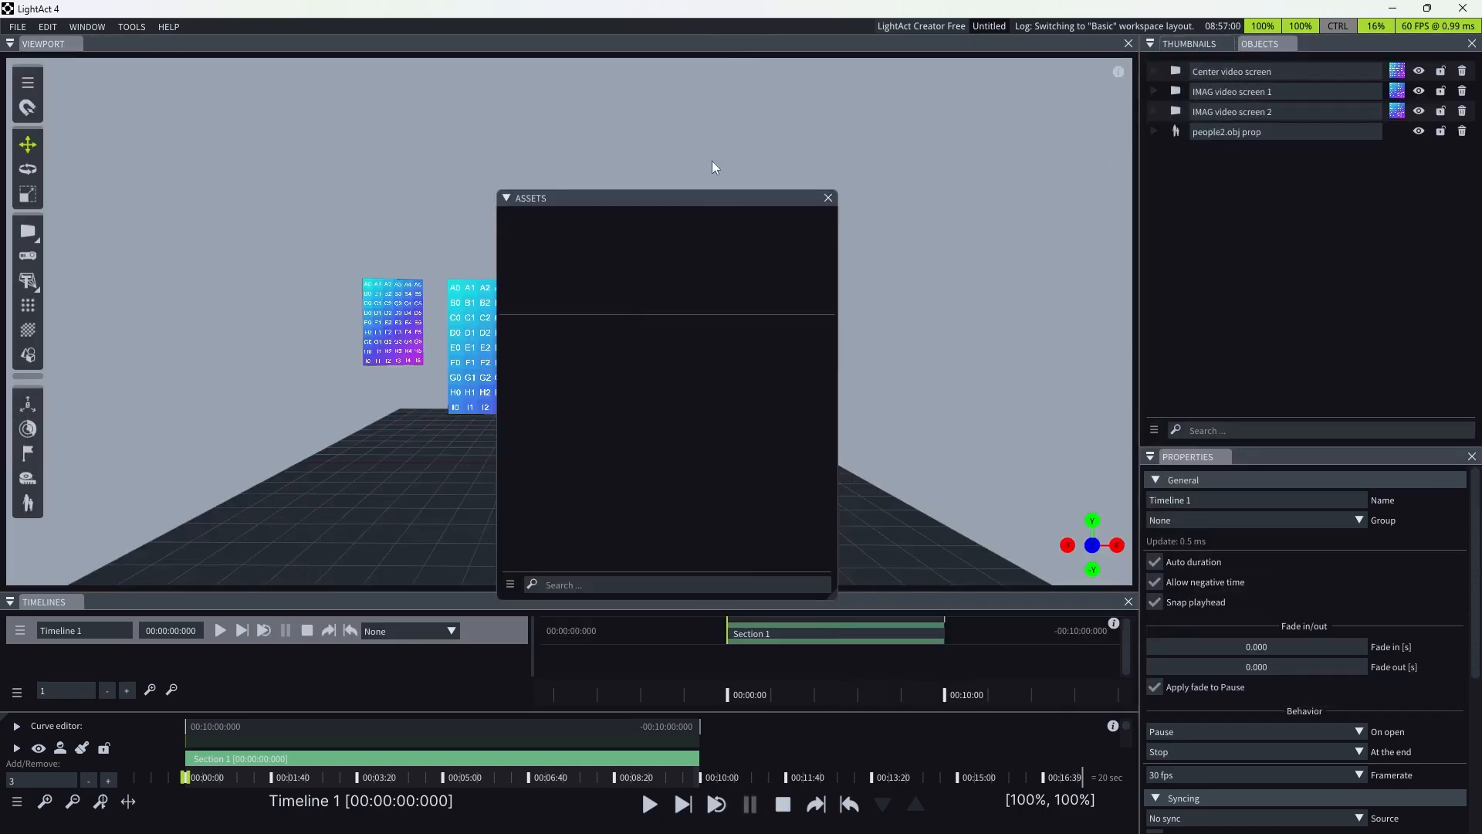
{"action": "left_click_drag", "start_coordinate": [622, 201], "coordinate": [1353, 43]}
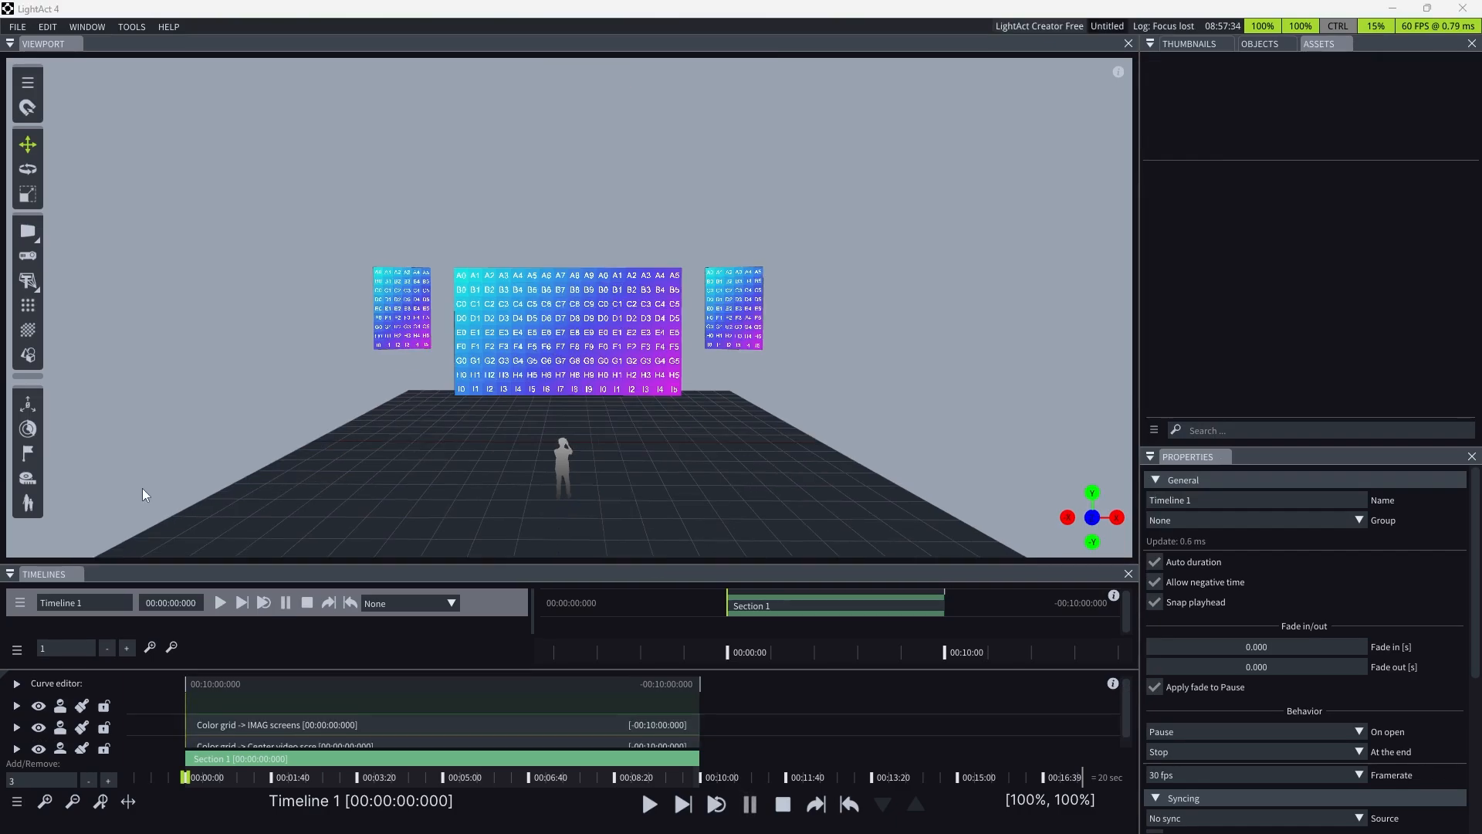
- Examine the context options available for the Center video screen, the Color grid -> IMAG screens layer and the empty viewport
{"action": "left_click", "coordinate": [525, 331]}
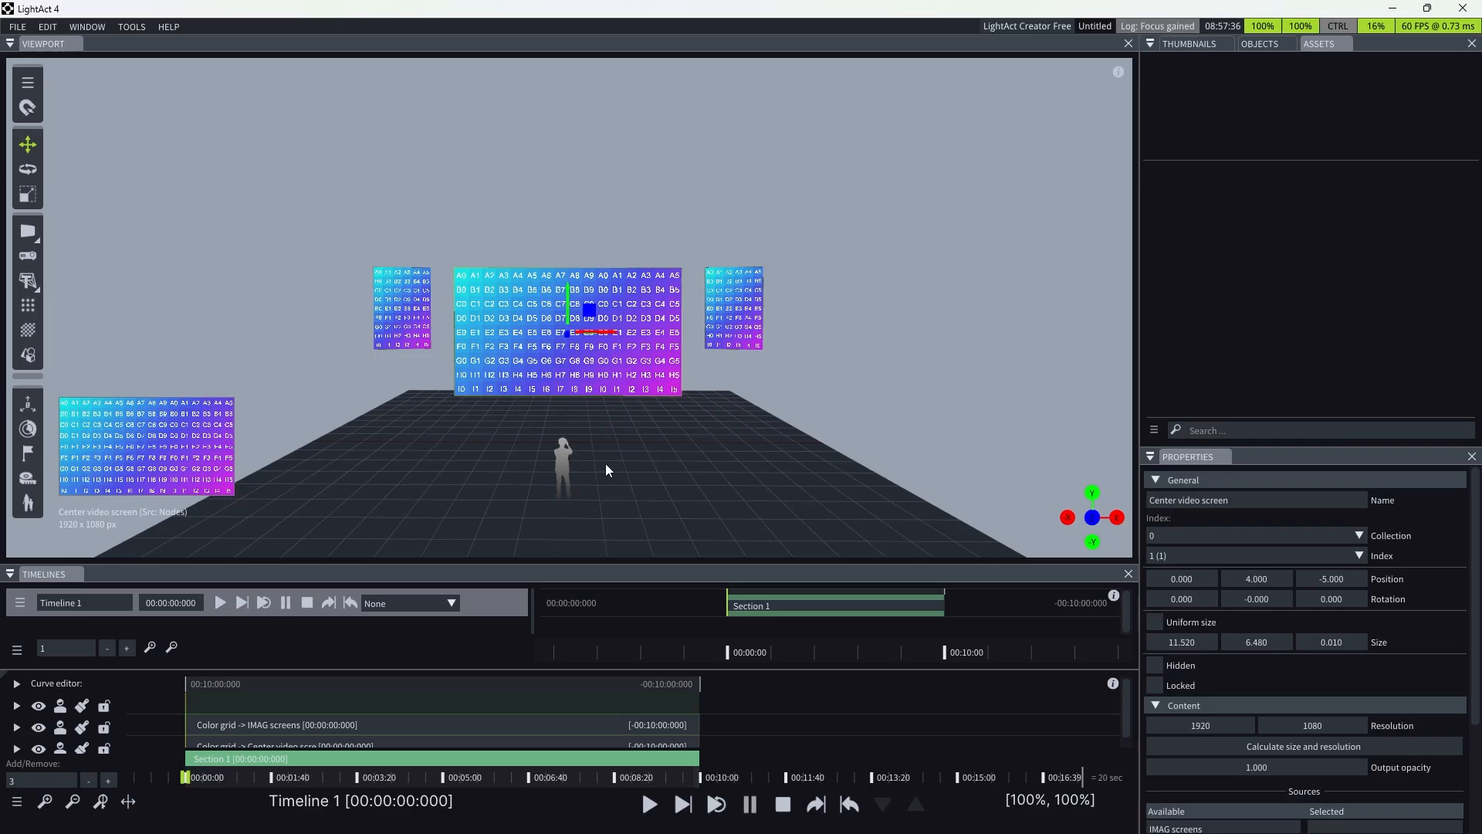
{"action": "key", "text": "space"}
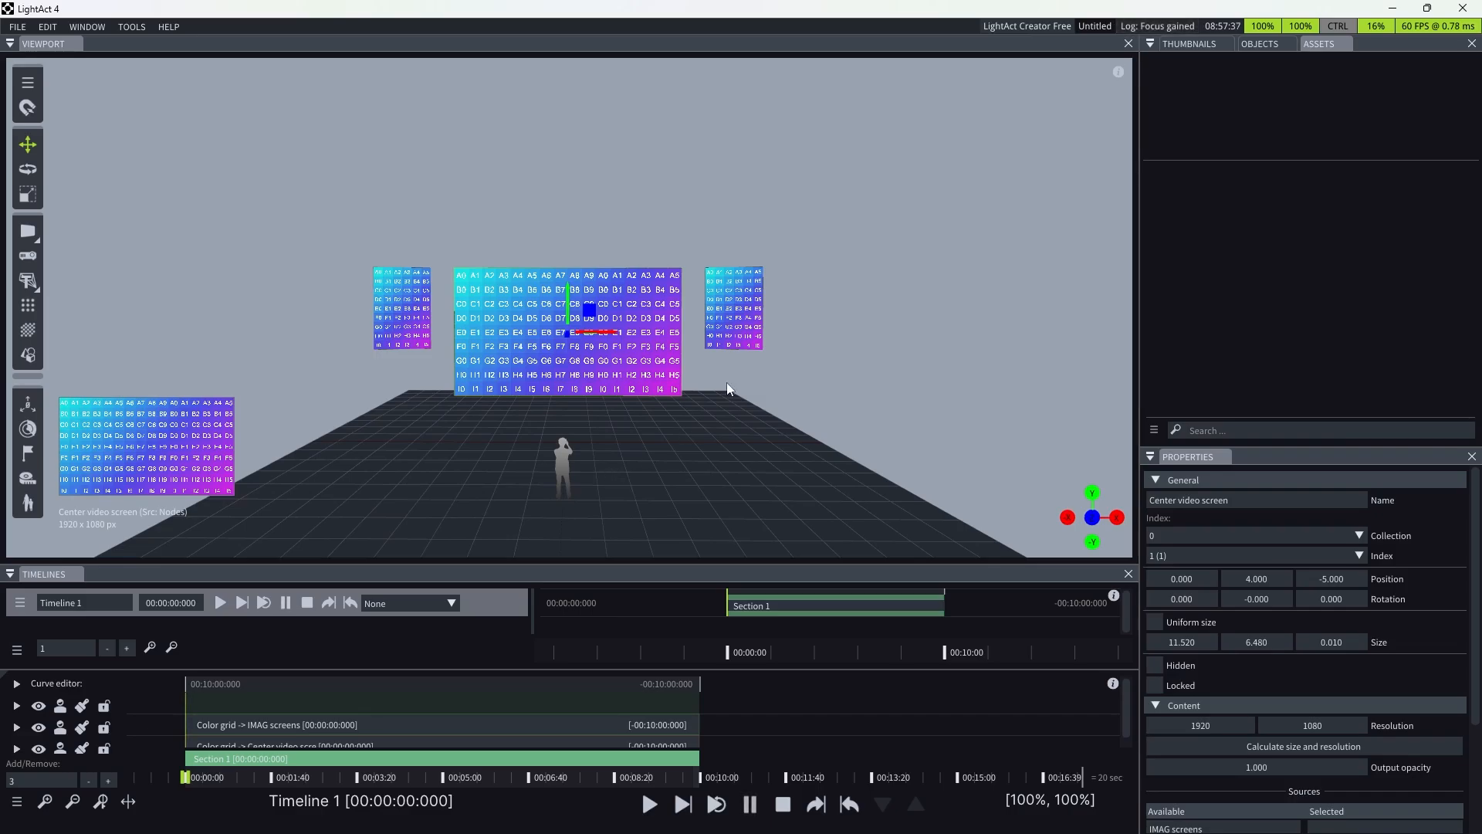
{"action": "right_click", "coordinate": [720, 521]}
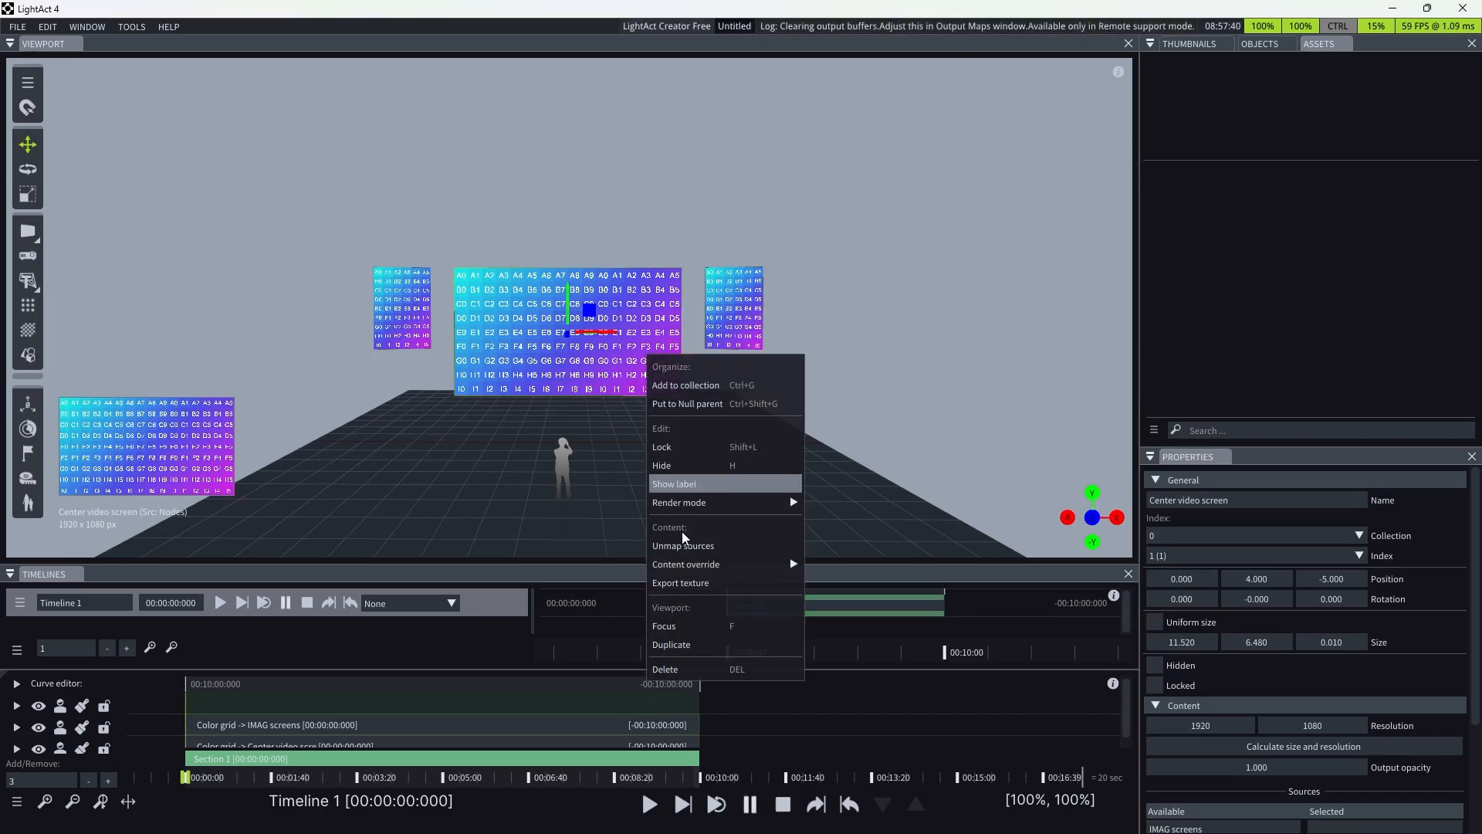
{"action": "left_click", "coordinate": [351, 687]}
{"action": "right_click", "coordinate": [236, 730]}
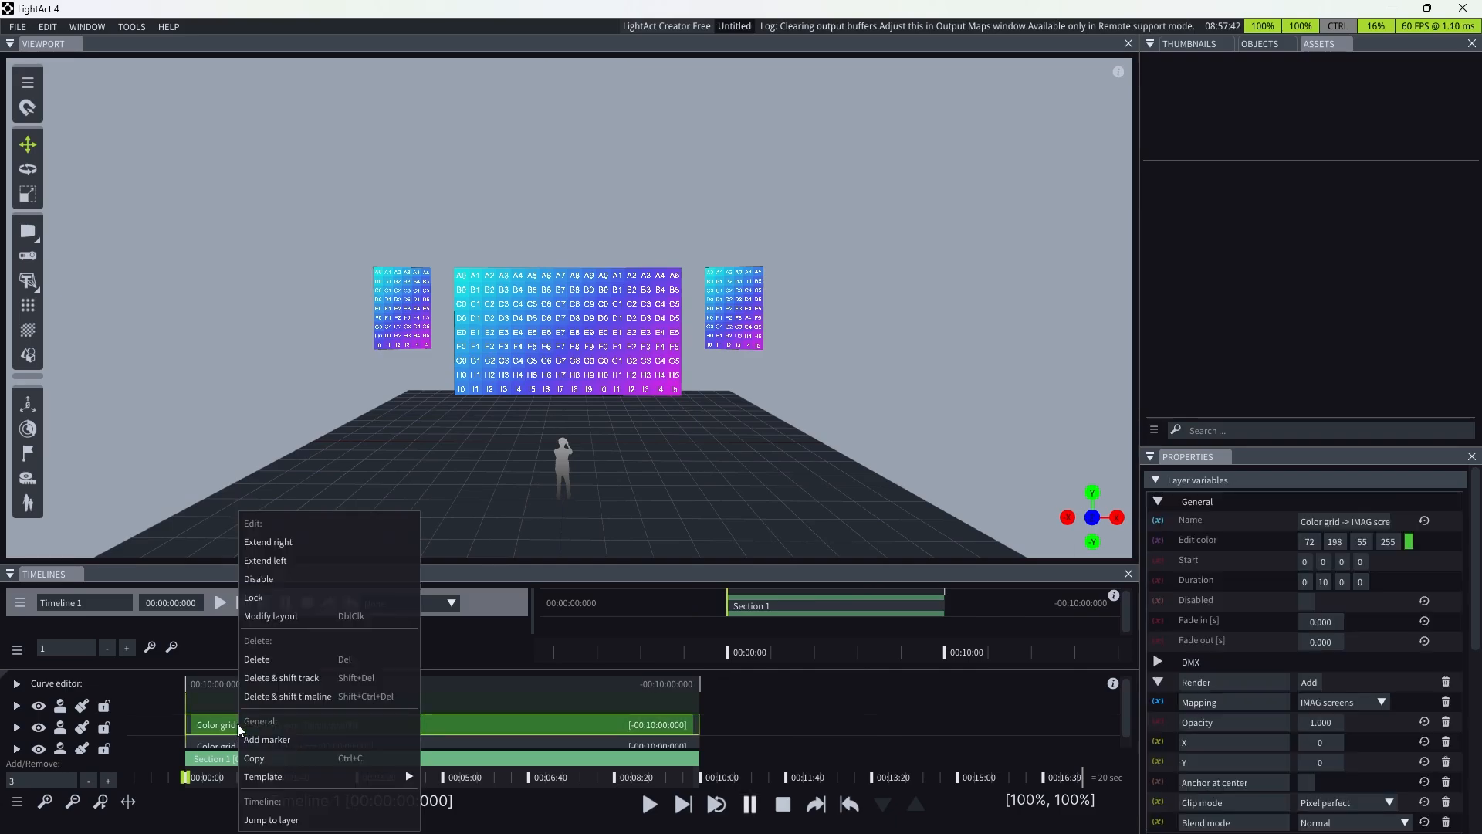
{"action": "left_click", "coordinate": [307, 448]}
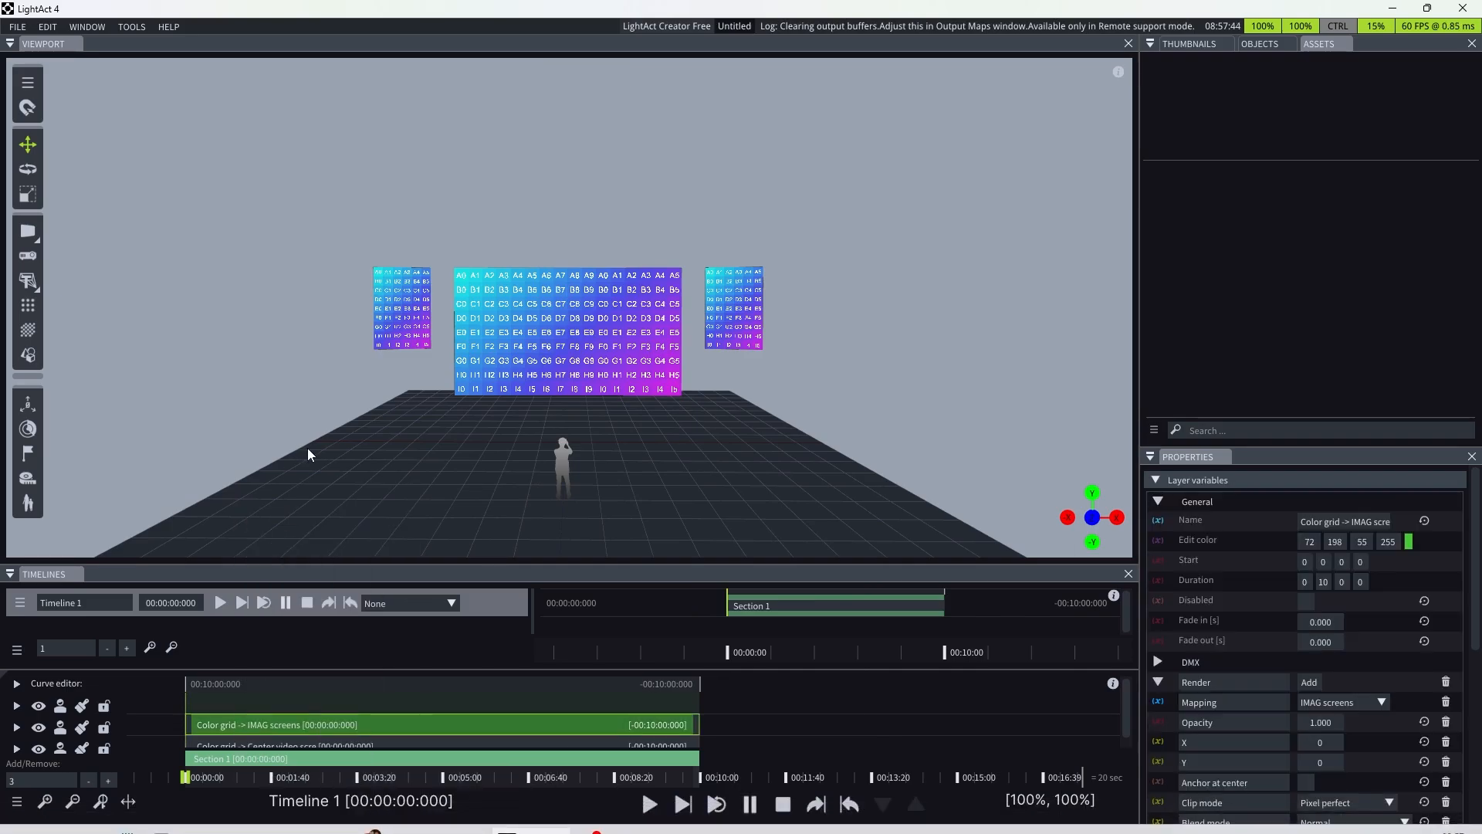
{"action": "right_click", "coordinate": [363, 442]}
{"action": "left_click", "coordinate": [315, 488]}
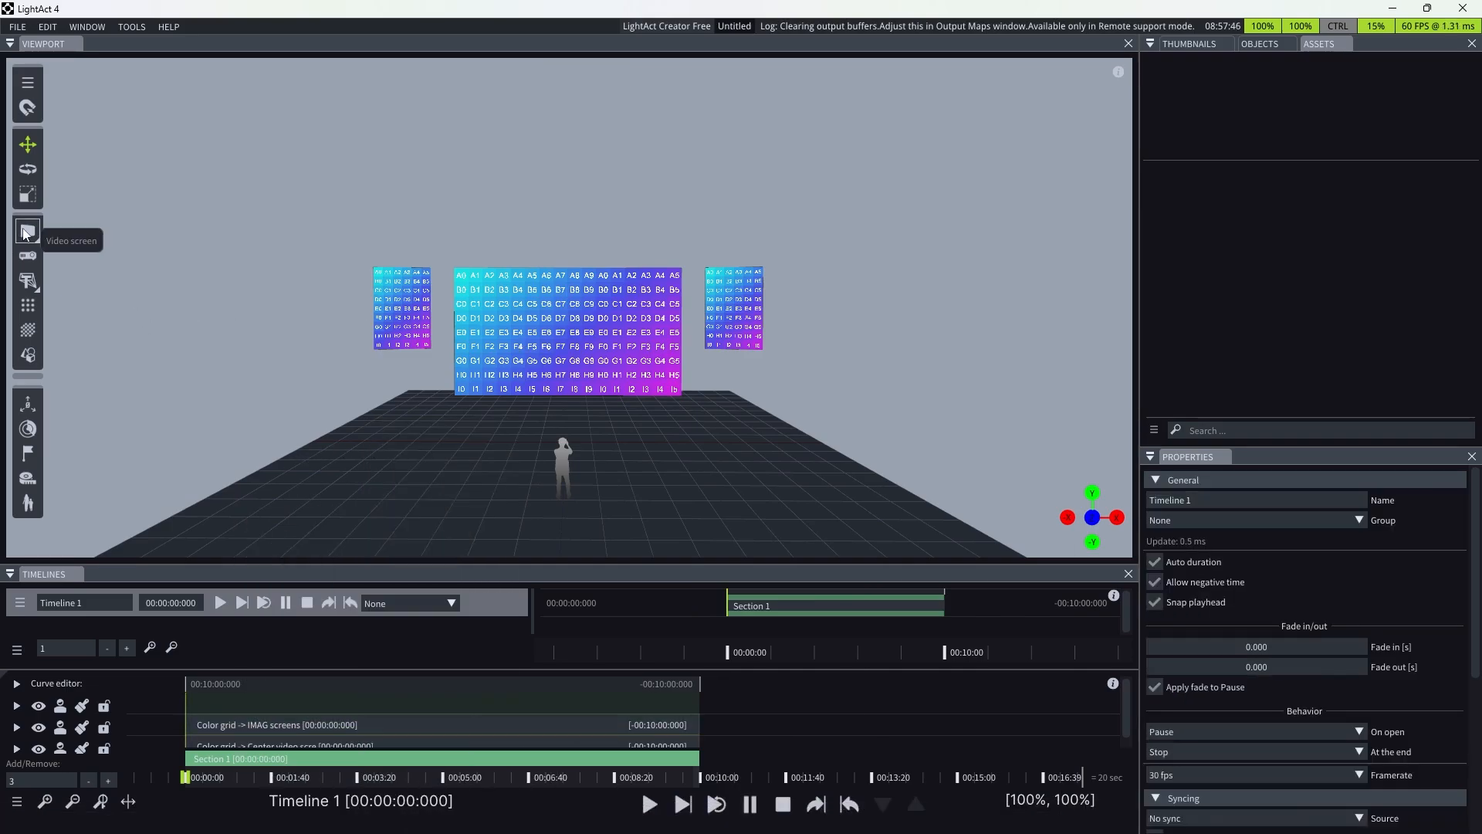
- Place a new video screen on the stage floor to the left of the human figure and leave it deselected
{"action": "left_click_drag", "start_coordinate": [28, 231], "coordinate": [331, 455]}
{"action": "left_click", "coordinate": [354, 488]}
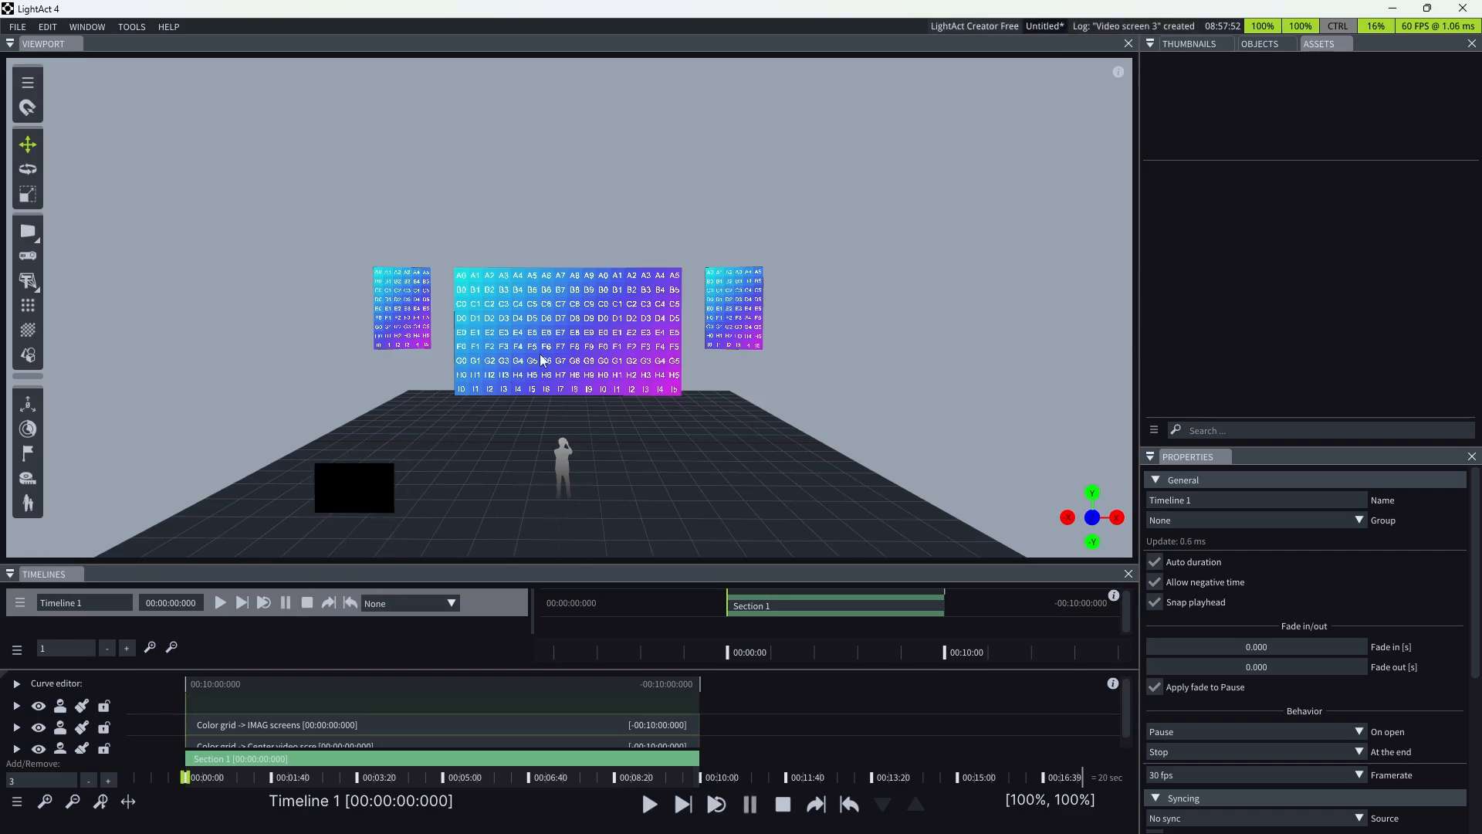
- Make the Timelines window taller and add two timelines for a total of 3
{"action": "left_click", "coordinate": [21, 604]}
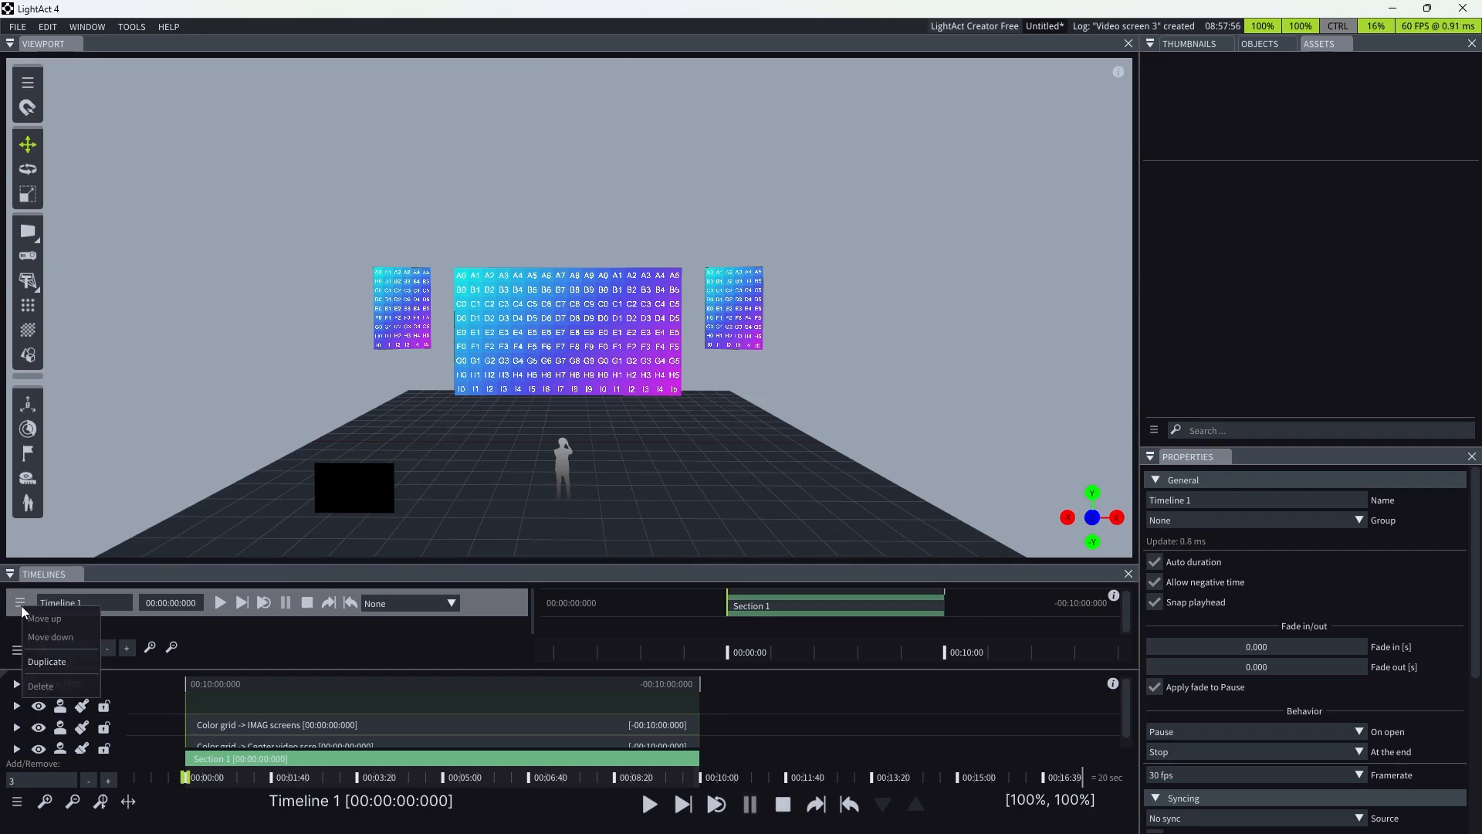
{"action": "left_click", "coordinate": [21, 604]}
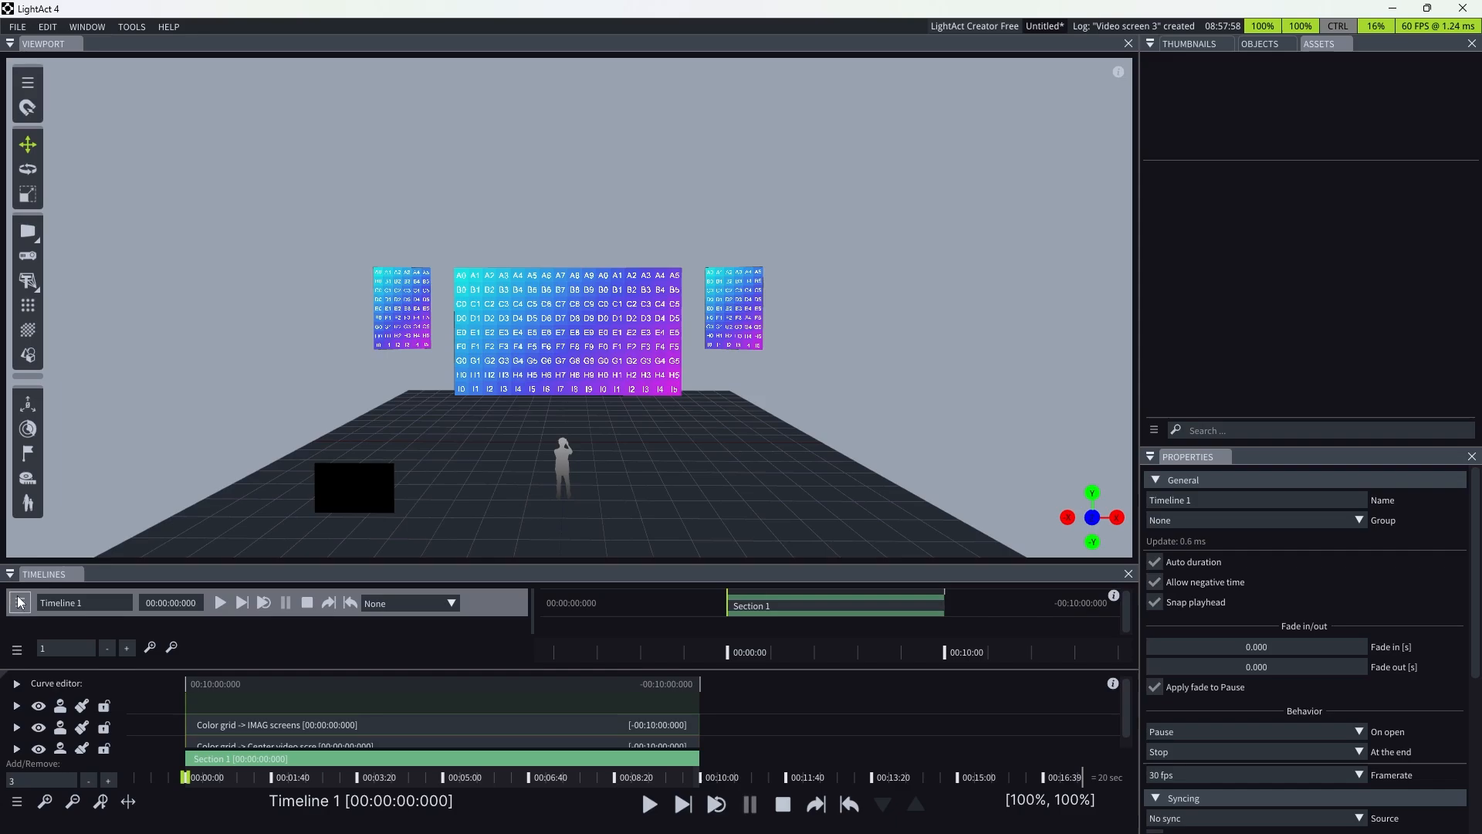
{"action": "left_click_drag", "start_coordinate": [161, 563], "coordinate": [155, 495]}
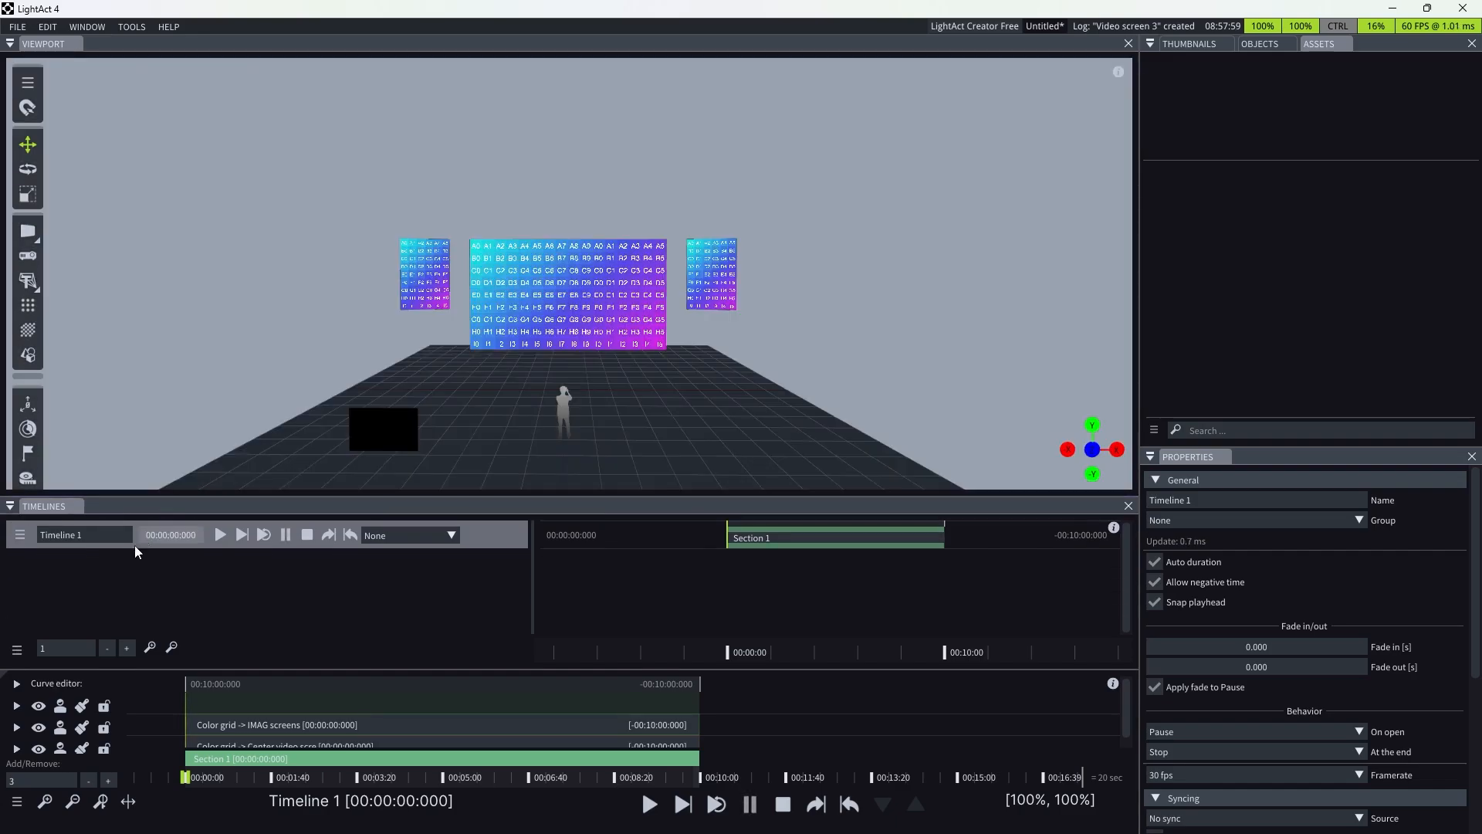
{"action": "left_click", "coordinate": [128, 650]}
{"action": "left_click", "coordinate": [129, 652]}
- Move Timeline 1 to the first place in the list of timelines
{"action": "left_click_drag", "start_coordinate": [21, 590], "coordinate": [20, 533]}
{"action": "left_click", "coordinate": [17, 803]}
{"action": "left_click", "coordinate": [335, 631]}
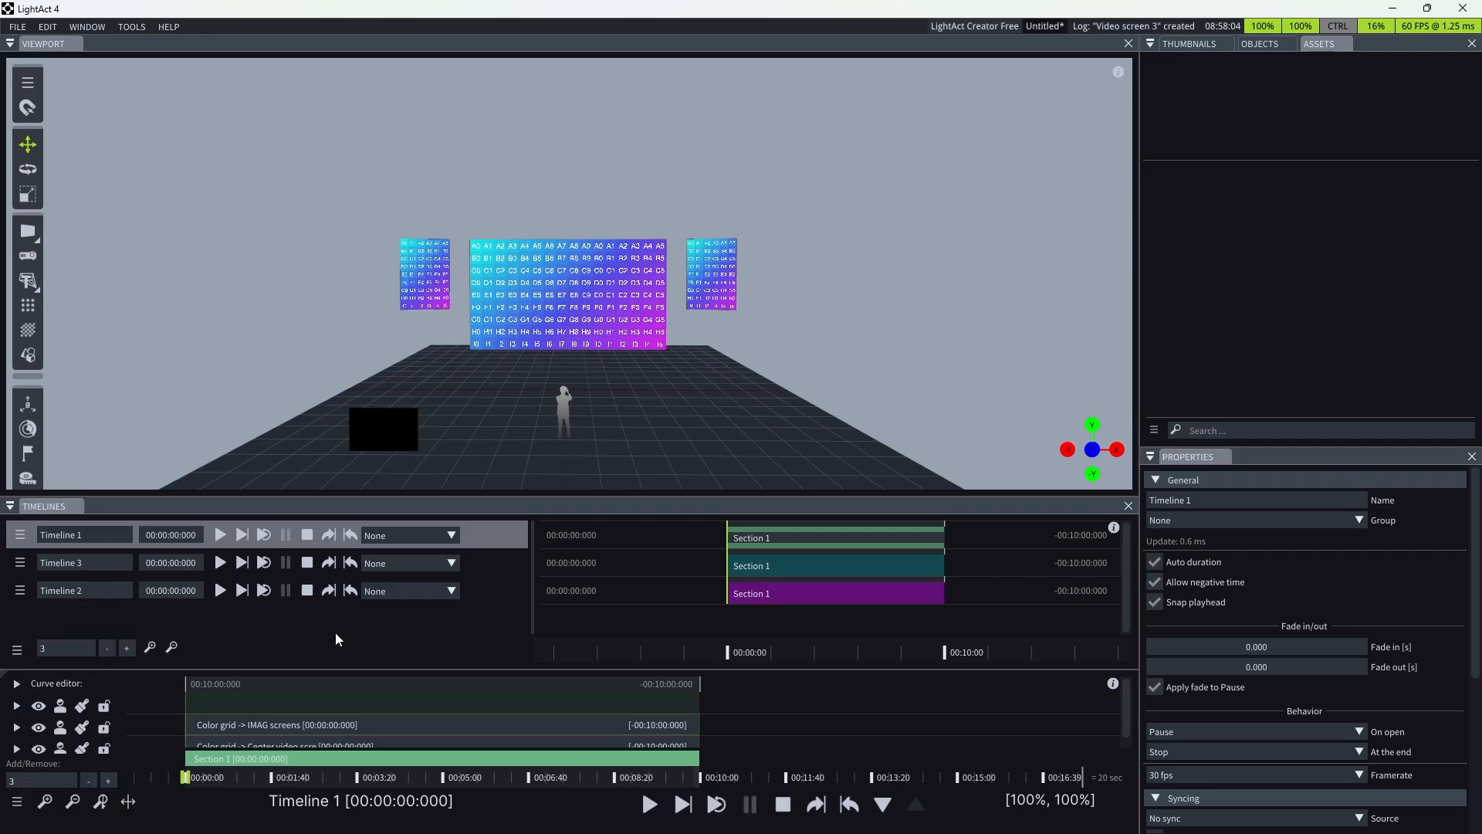
- Show the quick tips for the Timelines window, dock them beside Assets and widen that group of windows
{"action": "left_click", "coordinate": [1115, 529]}
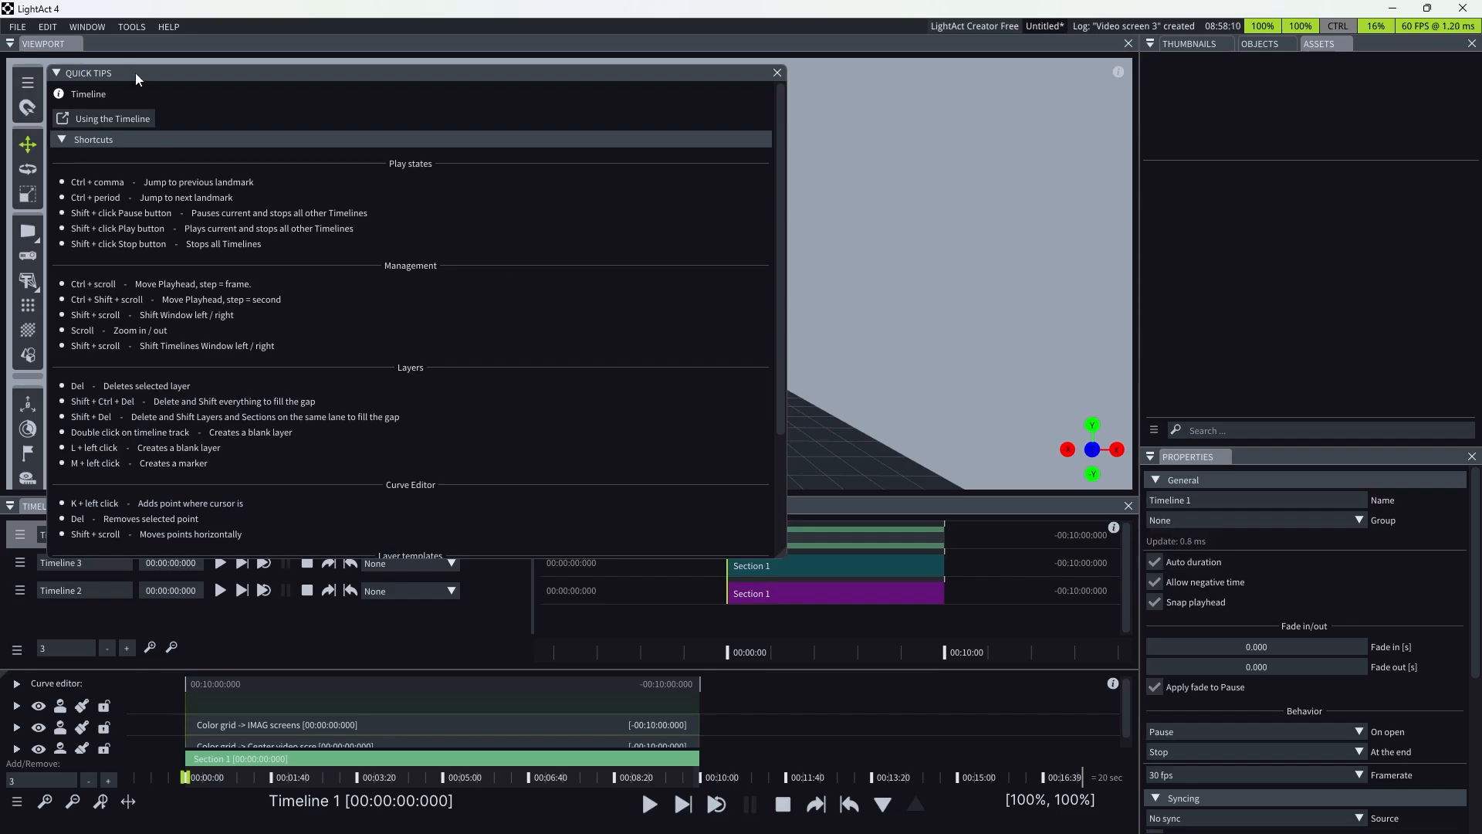
{"action": "left_click_drag", "start_coordinate": [158, 87], "coordinate": [1363, 39]}
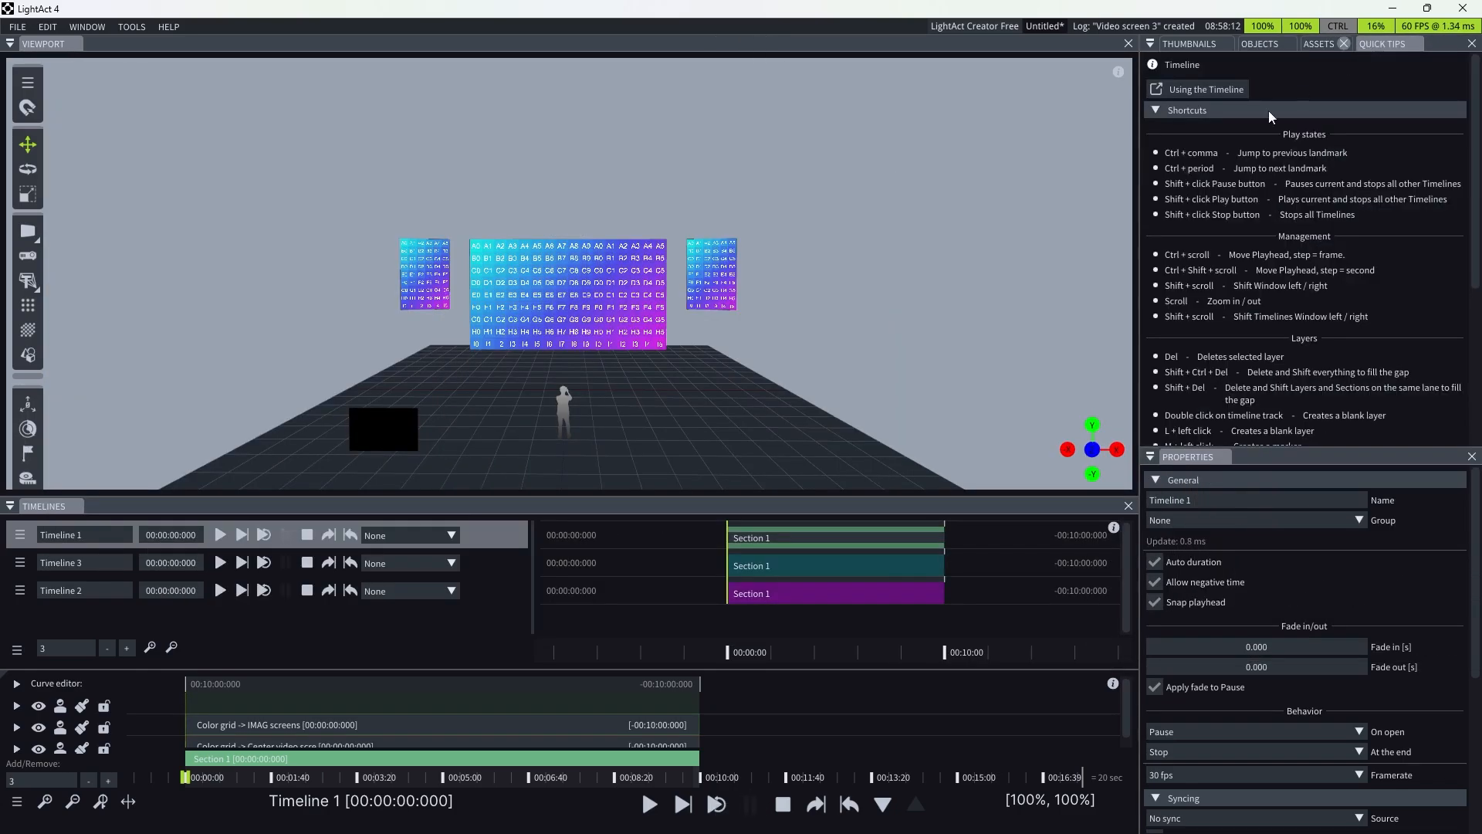
{"action": "left_click_drag", "start_coordinate": [1129, 182], "coordinate": [1092, 179]}
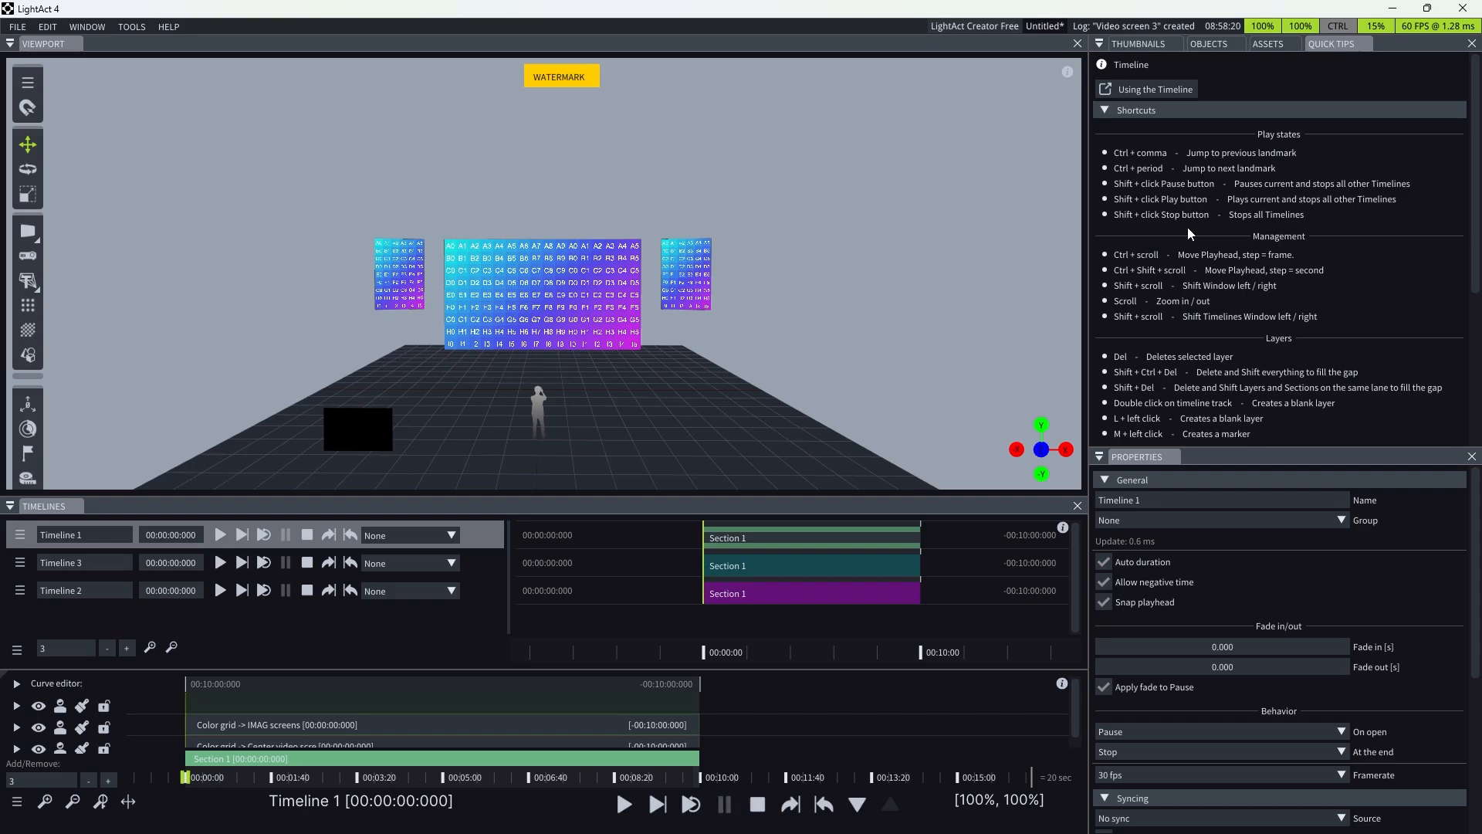
- Collapse the Shortcuts section of the quick tips and view the linked Using the Timeline documentation page, closing it when done
{"action": "left_click", "coordinate": [1135, 110]}
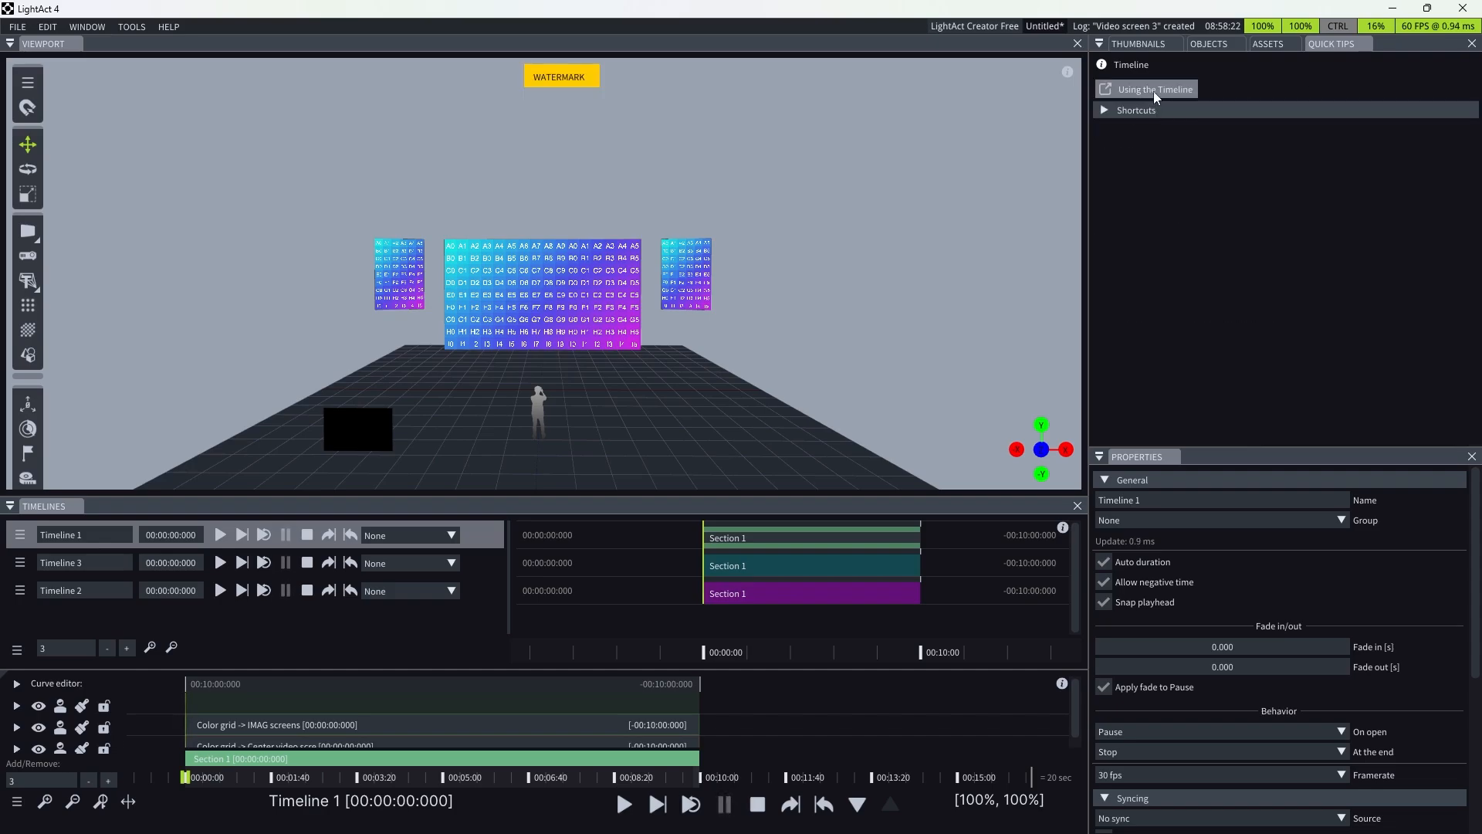
{"action": "left_click", "coordinate": [1153, 91]}
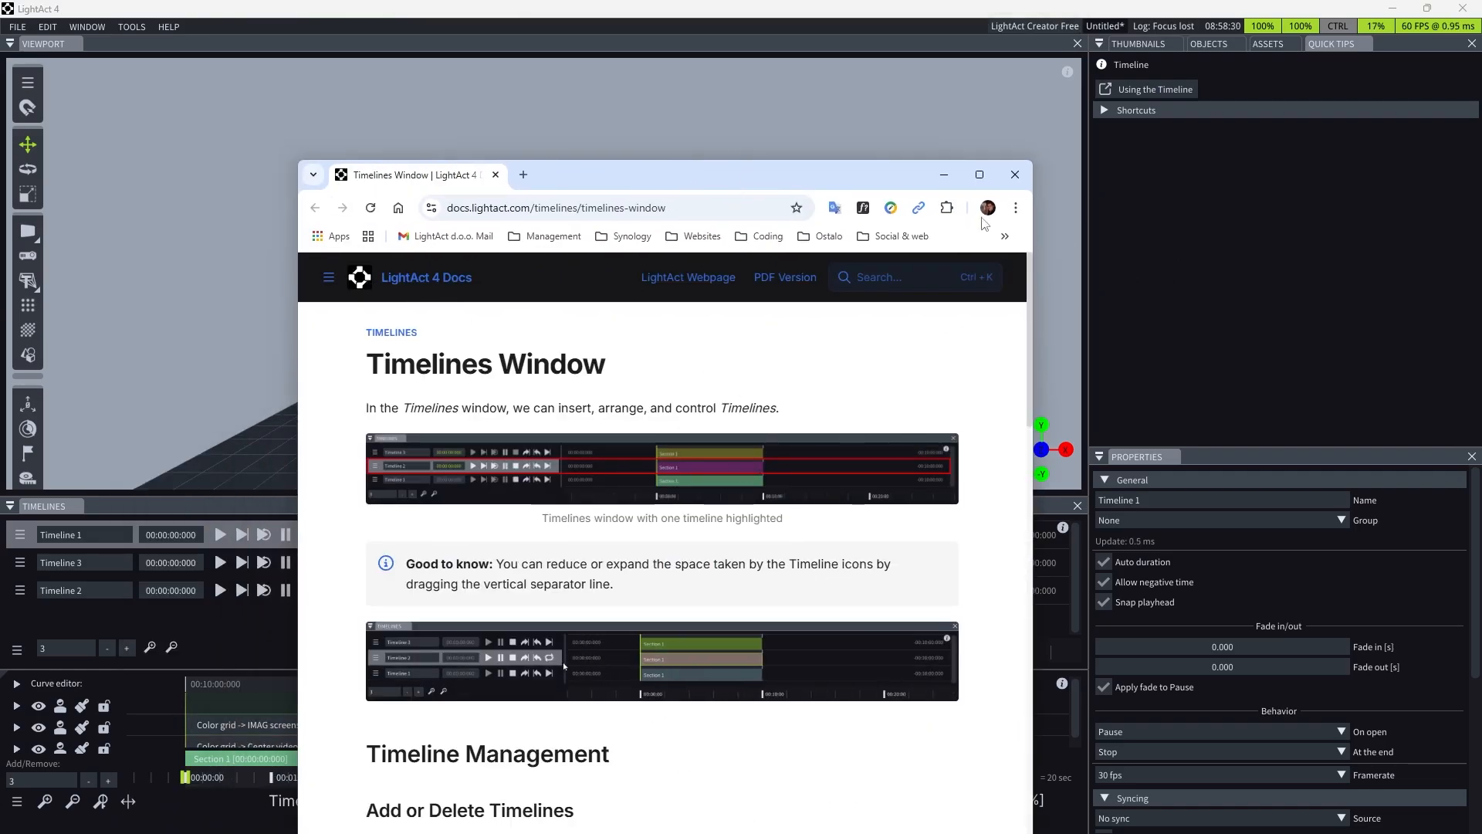
{"action": "left_click", "coordinate": [1013, 173]}
{"action": "left_click", "coordinate": [171, 28]}
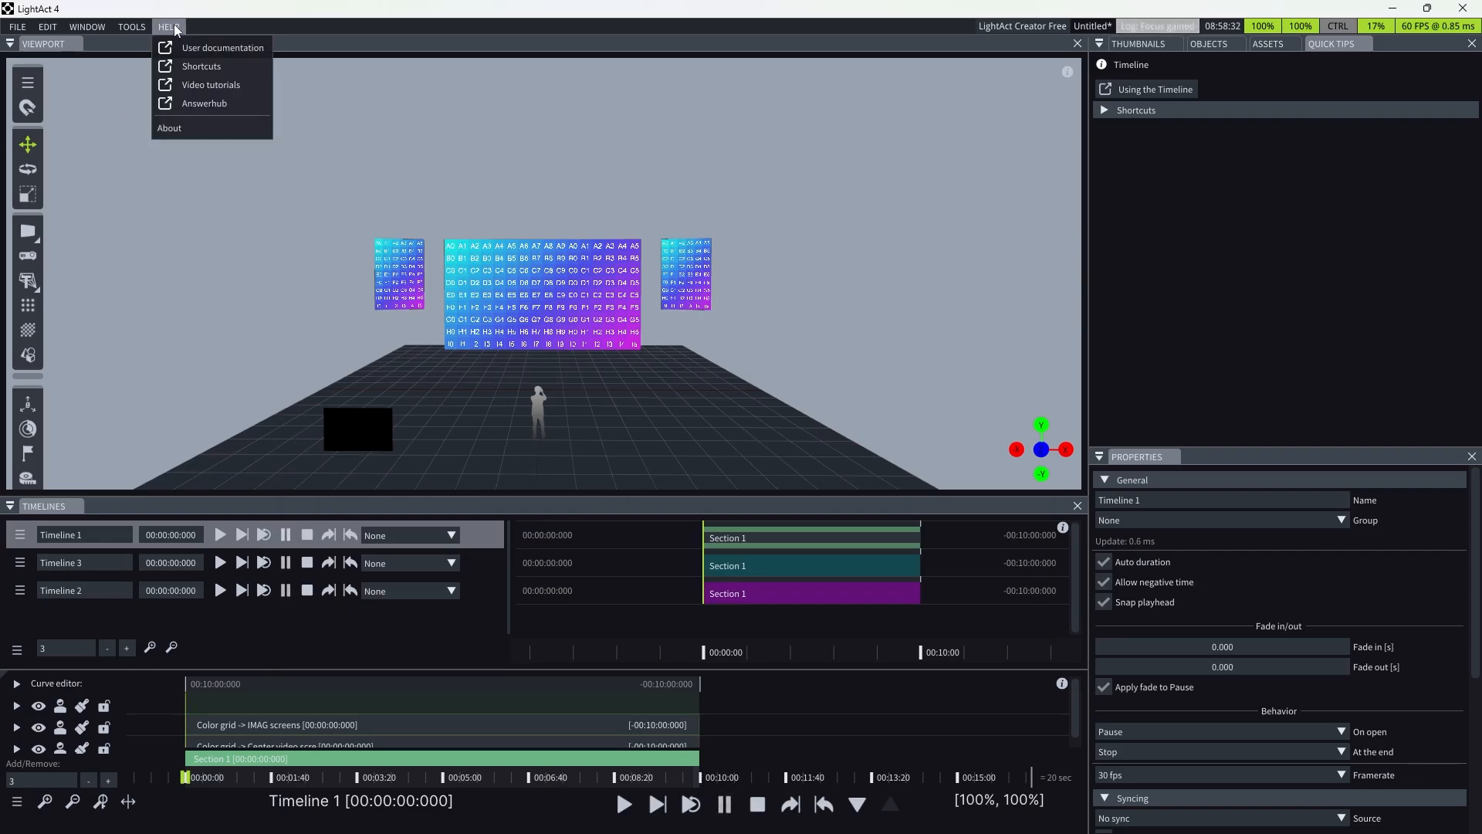
{"action": "mouse_move", "coordinate": [33, 28]}
{"action": "mouse_move", "coordinate": [168, 27]}
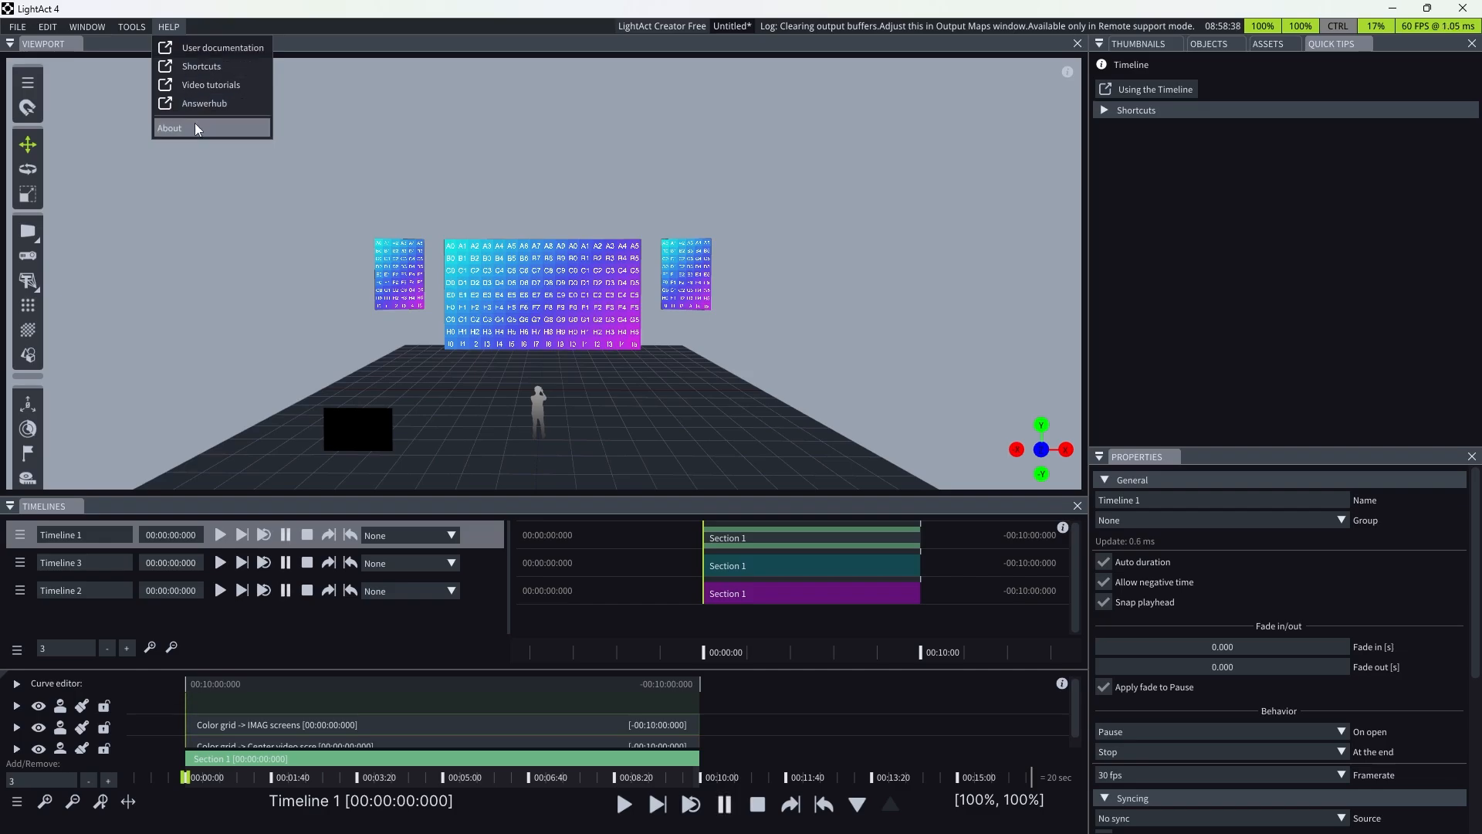
{"action": "mouse_move", "coordinate": [89, 30]}
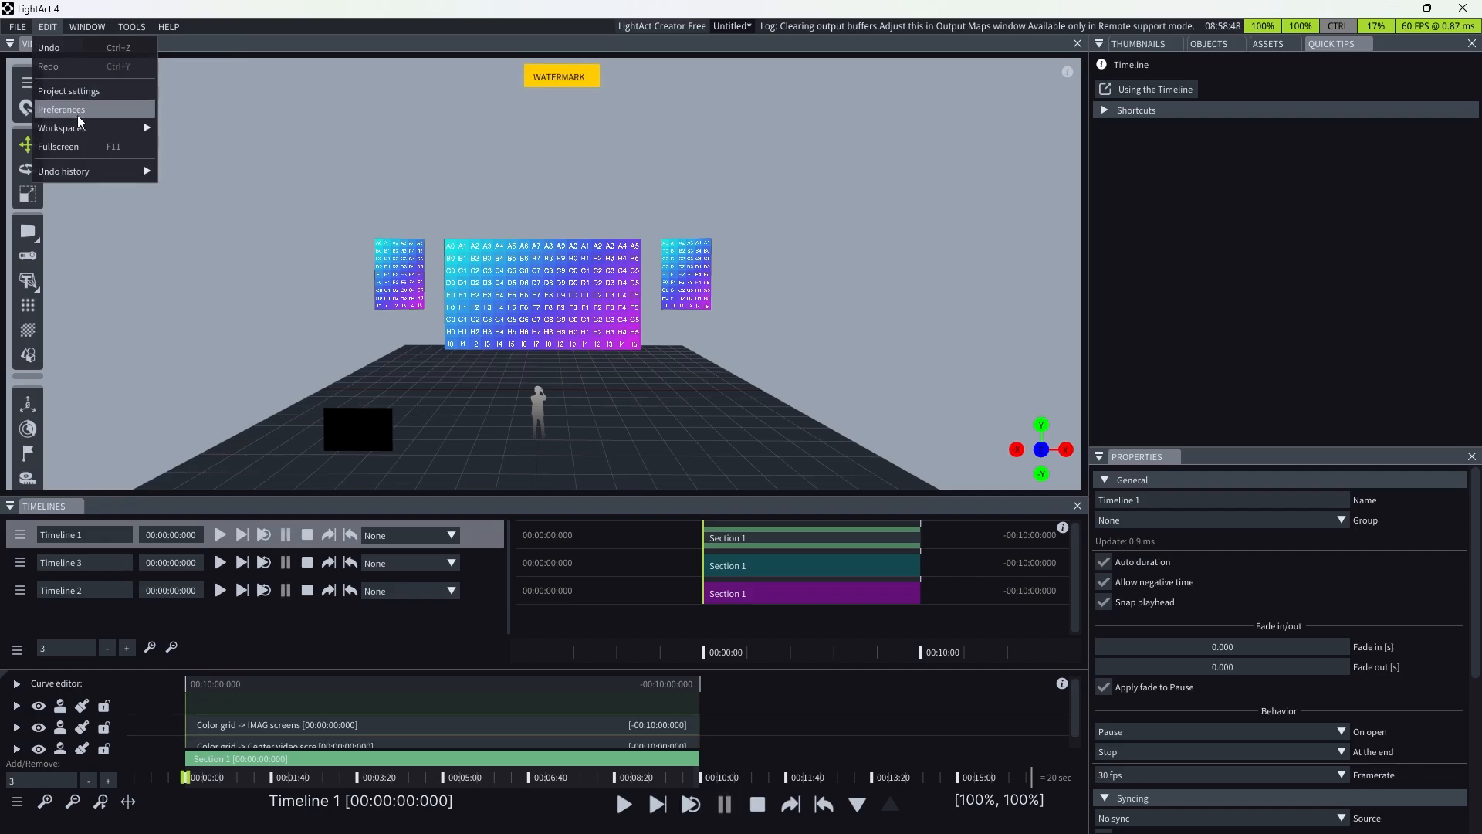
{"action": "mouse_move", "coordinate": [75, 170]}
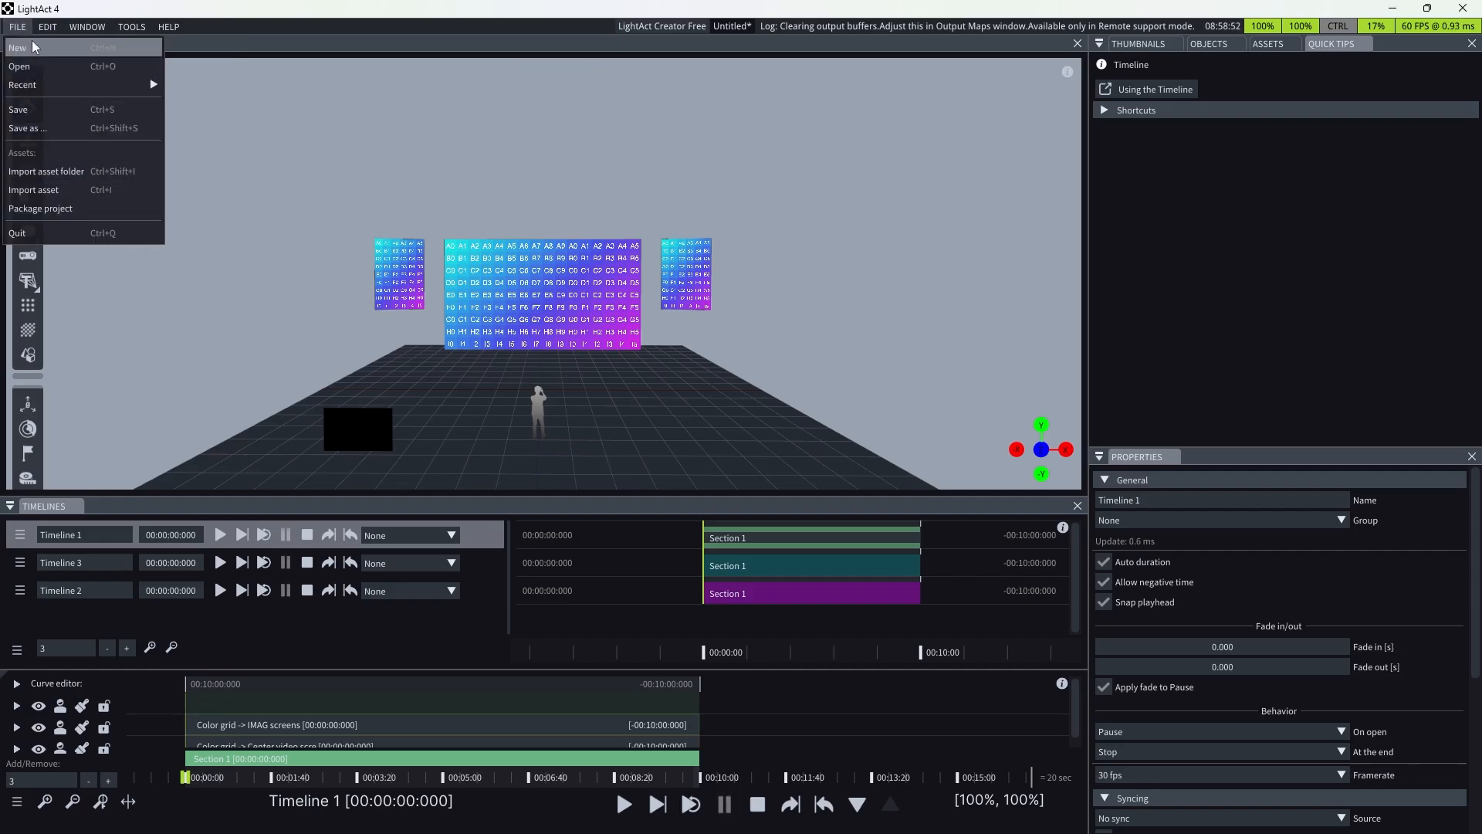
{"action": "left_click", "coordinate": [293, 282]}
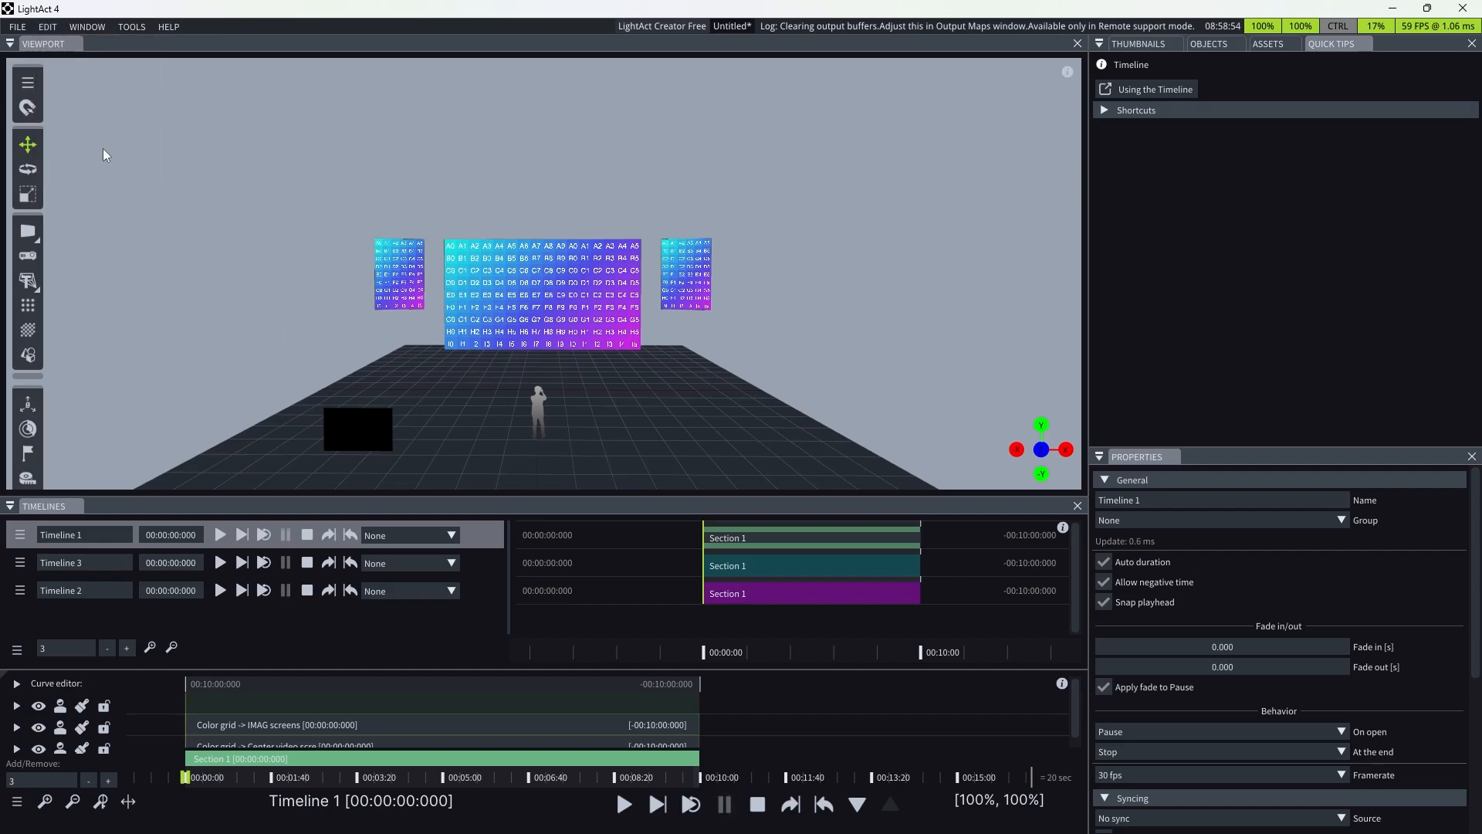
{"action": "scroll", "coordinate": [28, 93], "scroll_direction": "down", "scroll_amount": 1}
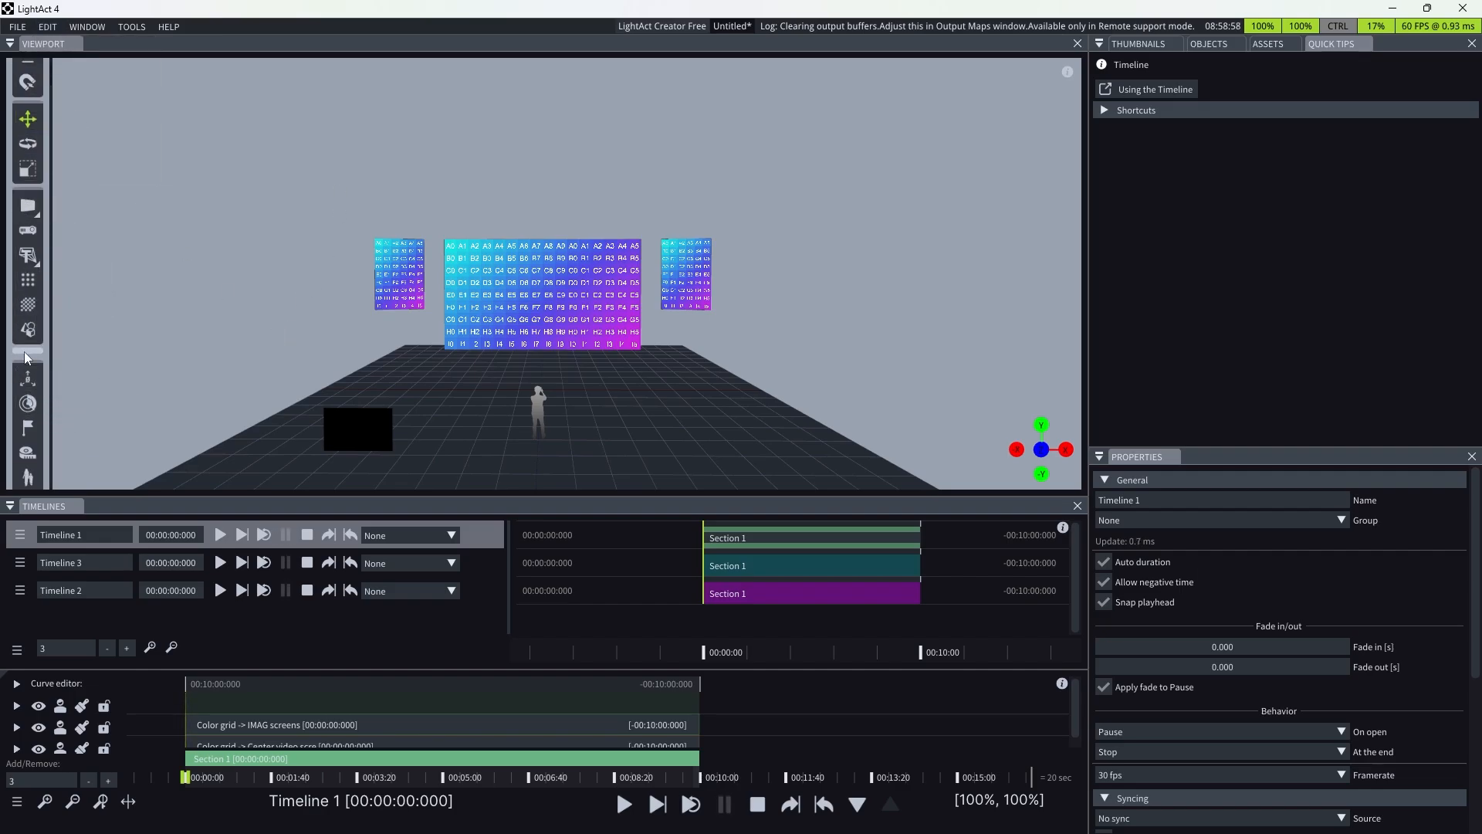
- Delete the black video screen standing on the floor near the person in the viewport
{"action": "scroll", "coordinate": [28, 353], "scroll_direction": "up", "scroll_amount": 1}
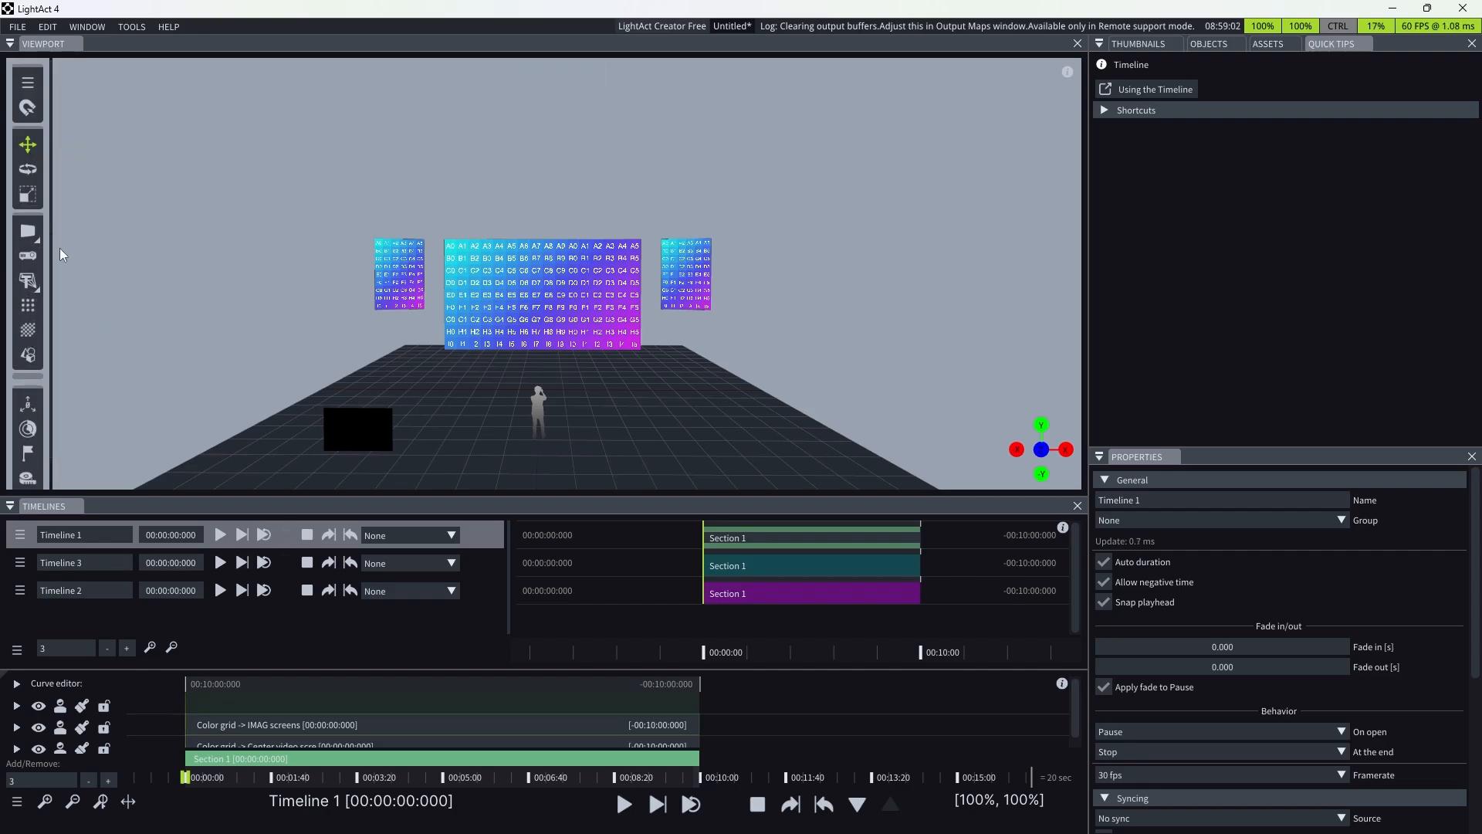
{"action": "left_click", "coordinate": [361, 433]}
{"action": "key", "text": "Delete"}
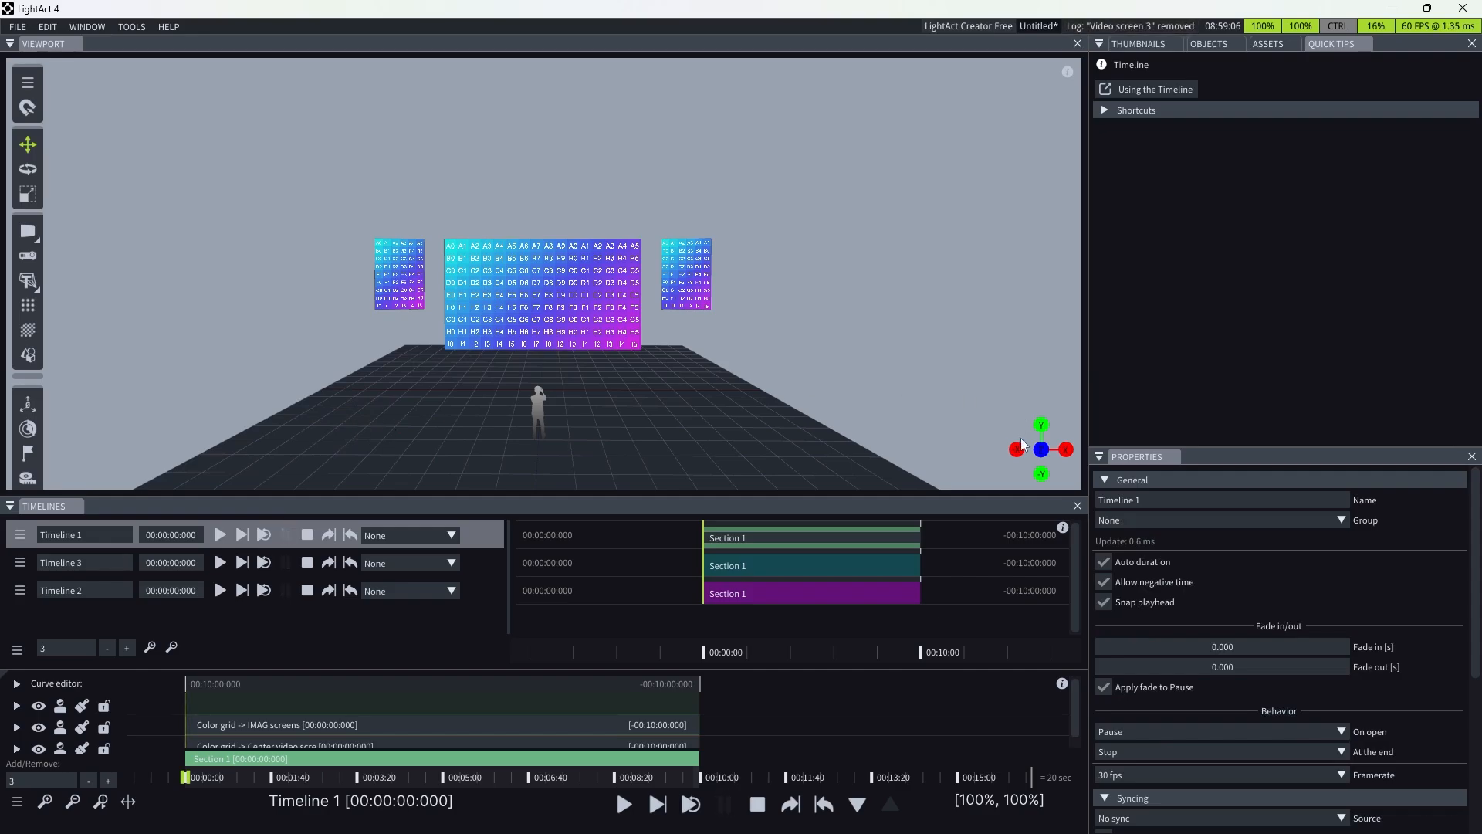
- Make the Properties window taller and wider and view the properties of the Color grid -> IMAG screens layer
{"action": "left_click_drag", "start_coordinate": [1211, 446], "coordinate": [1210, 175]}
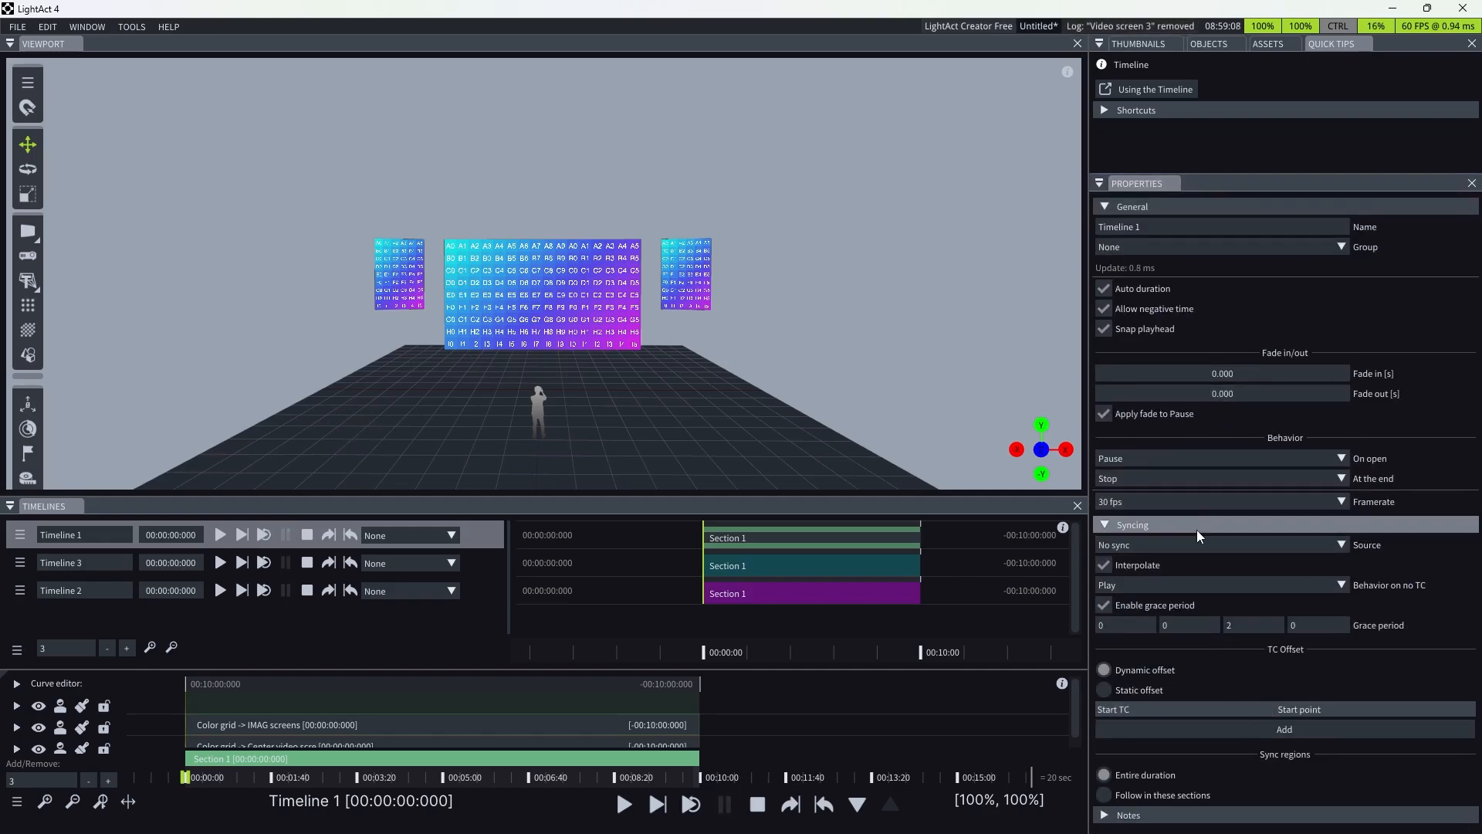
{"action": "left_click_drag", "start_coordinate": [1087, 379], "coordinate": [1044, 387]}
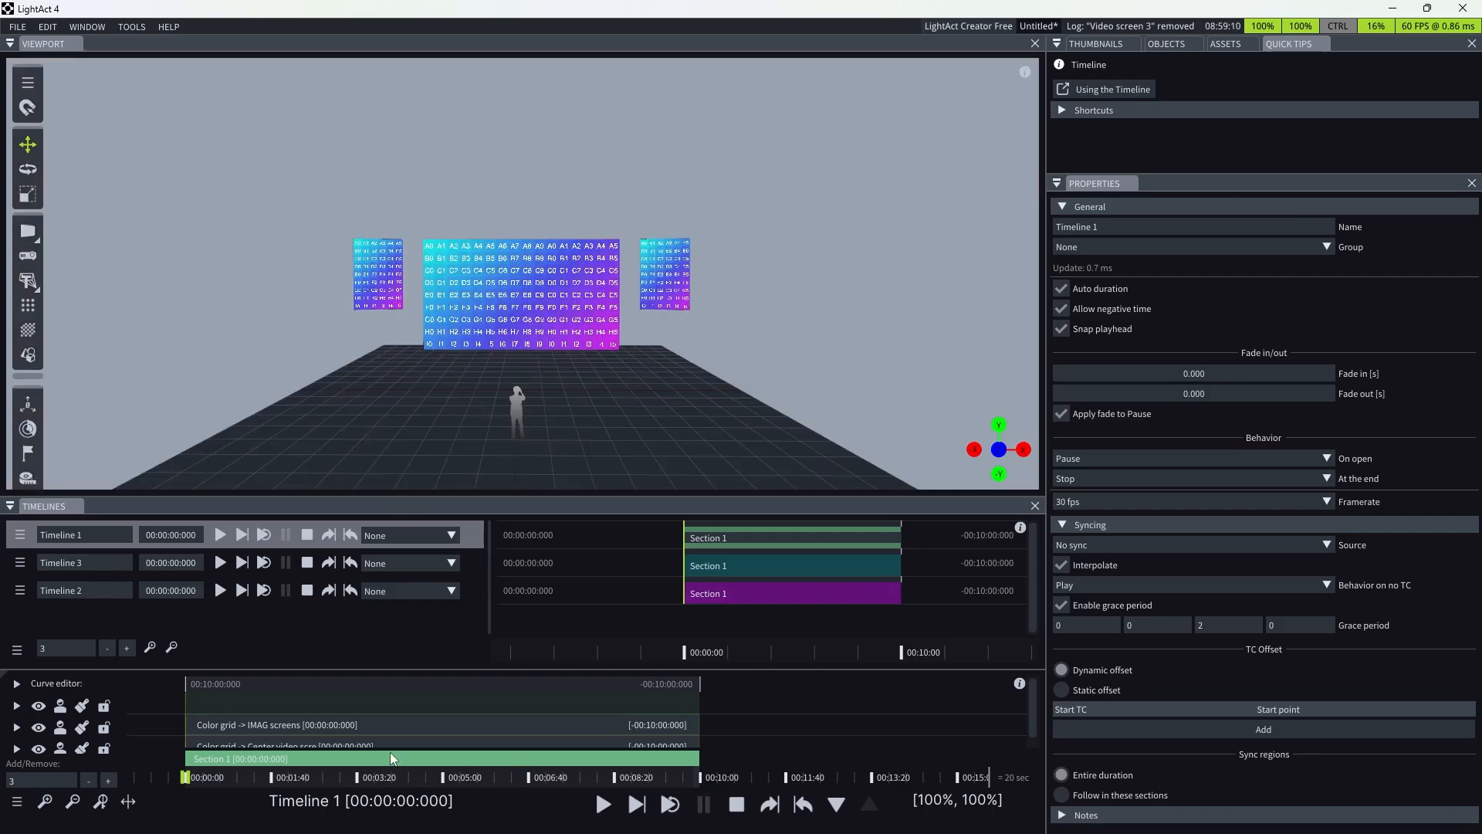
{"action": "left_click", "coordinate": [381, 724]}
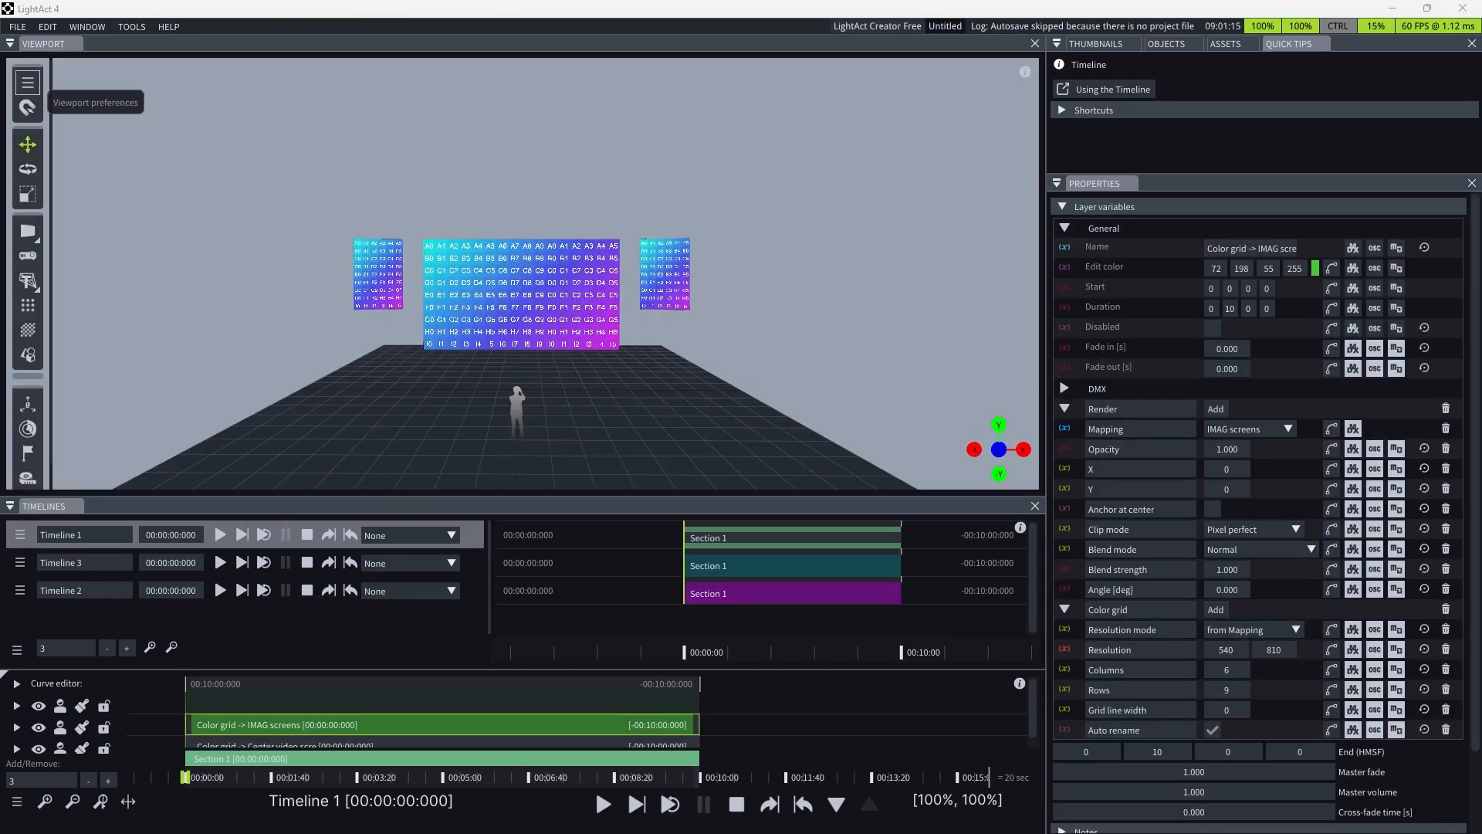
{"action": "left_click", "coordinate": [1109, 142]}
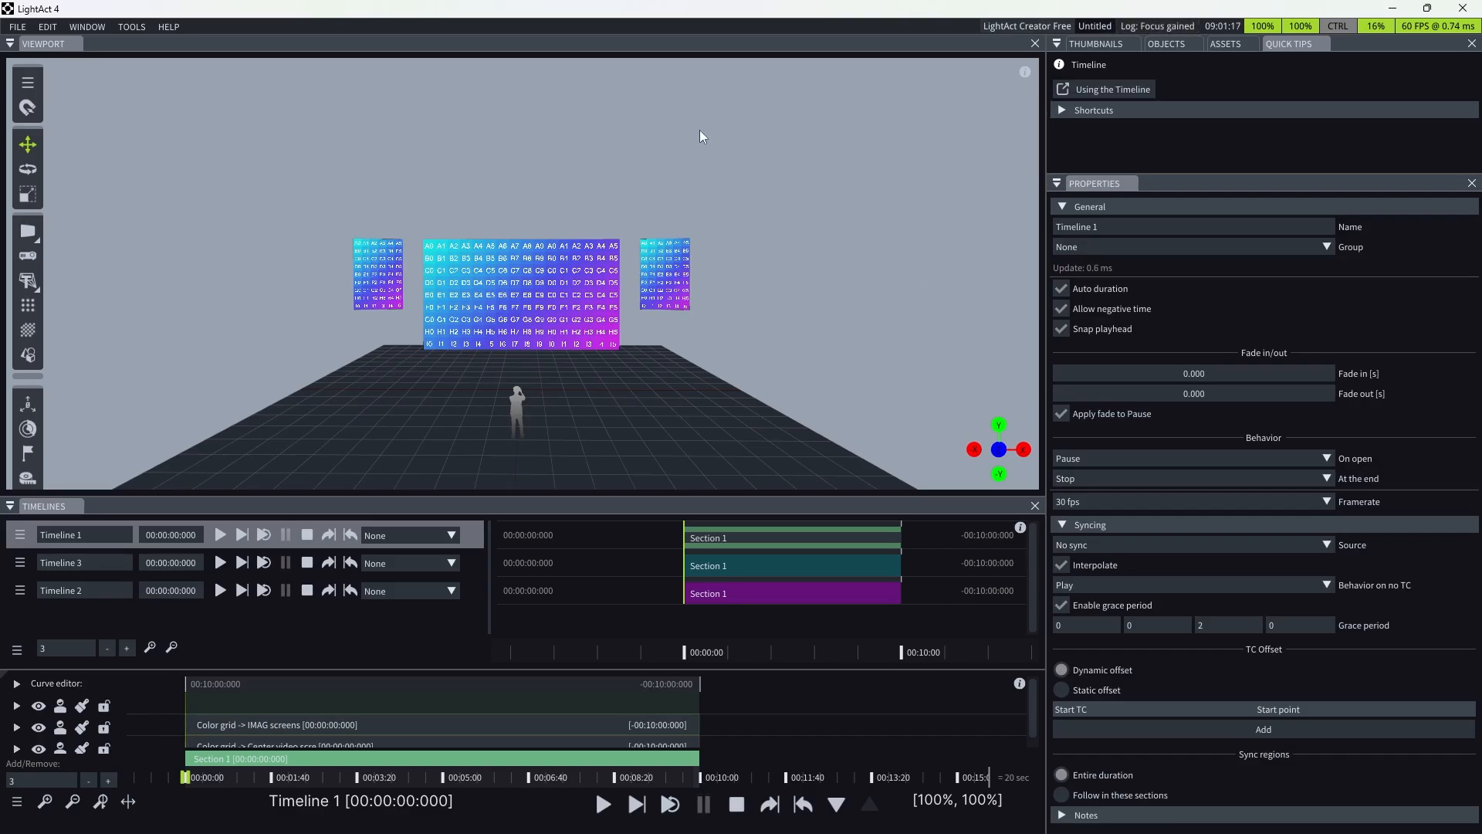
- View the Performance plots through both the framerate and load readouts, moving the window over the viewport and closing it when done
{"action": "left_click", "coordinate": [1423, 32]}
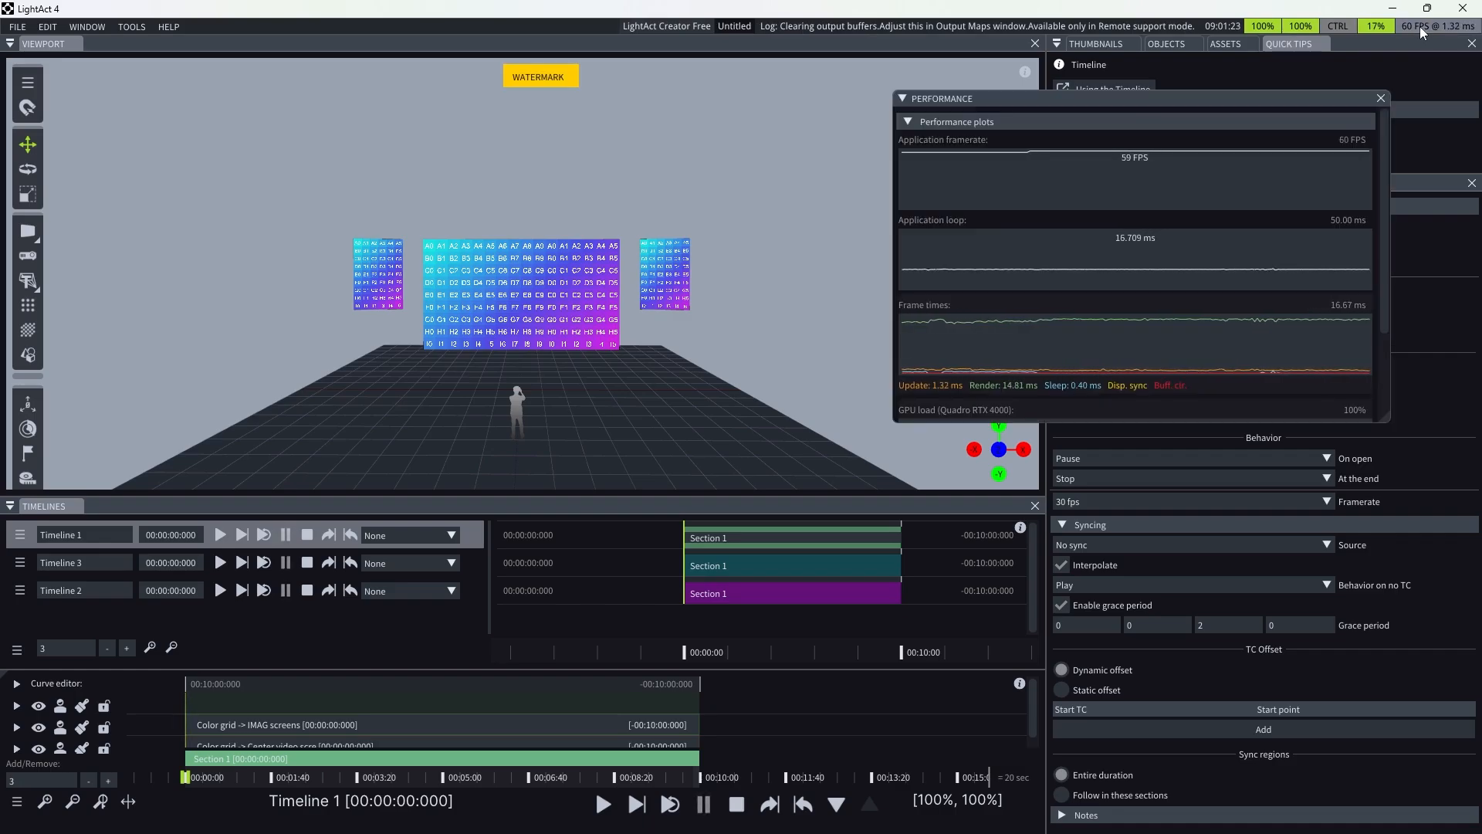
{"action": "left_click_drag", "start_coordinate": [1077, 98], "coordinate": [827, 103]}
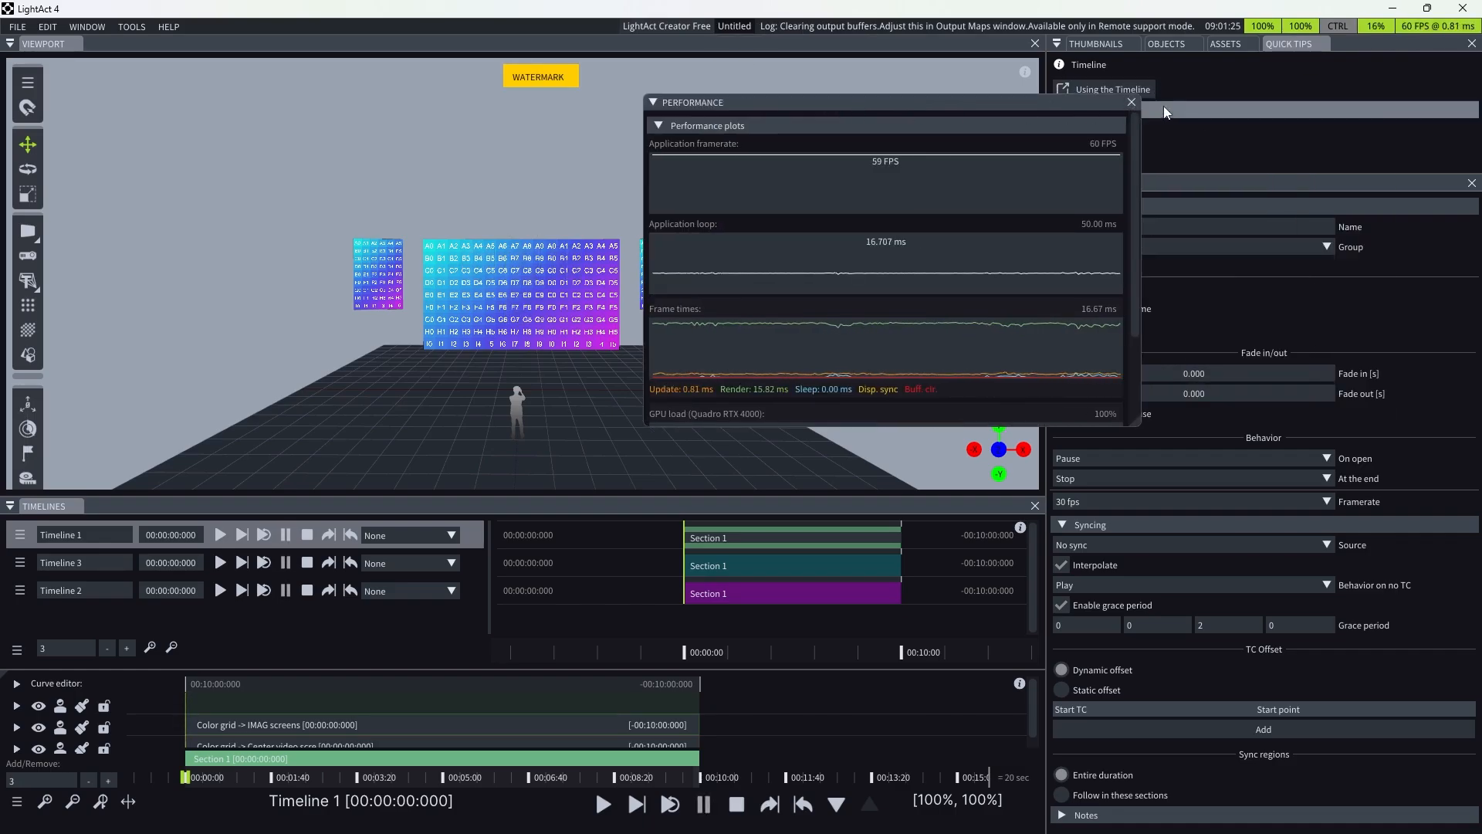
{"action": "left_click", "coordinate": [1132, 101]}
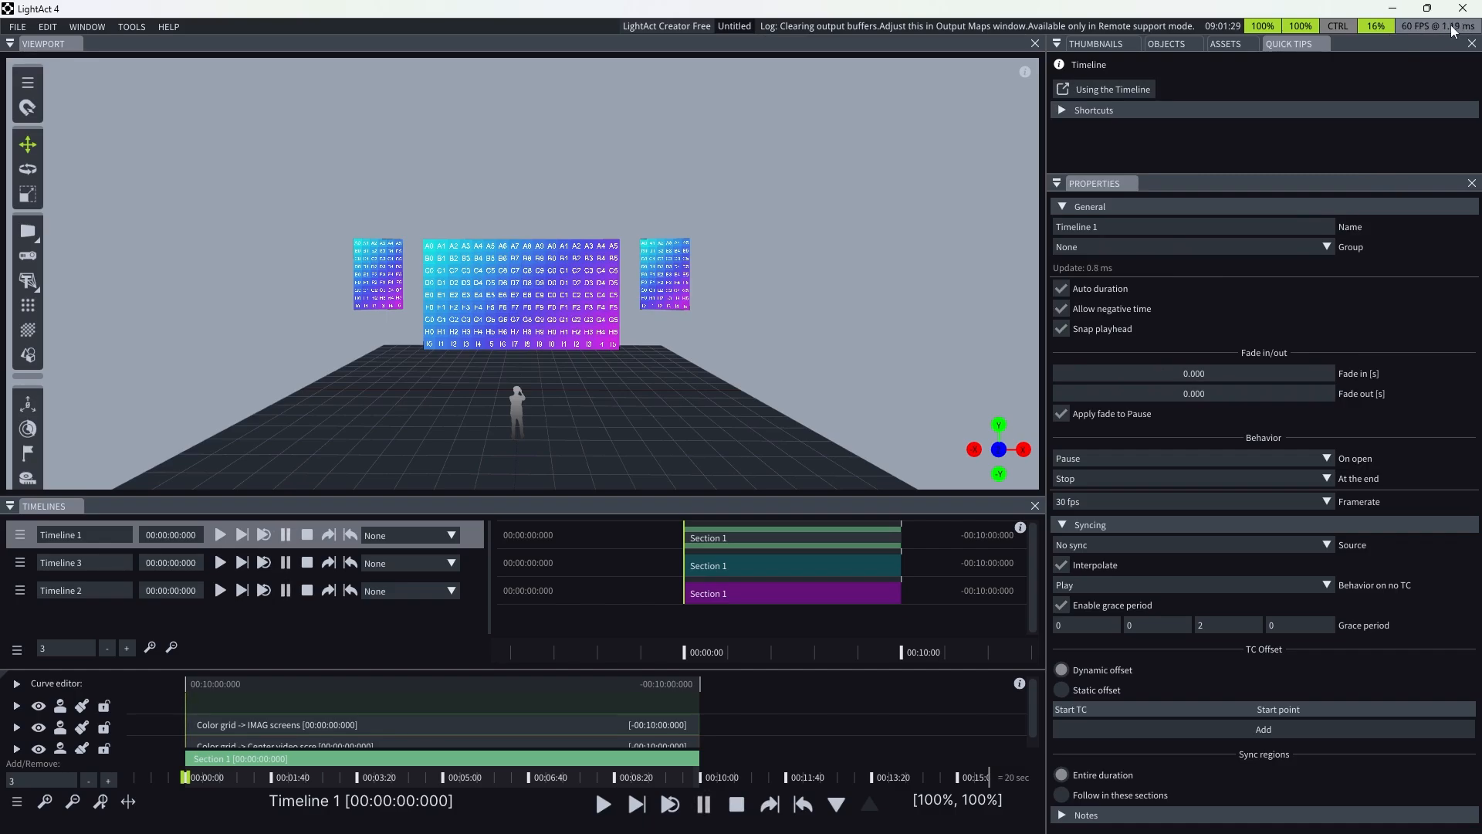
{"action": "left_click", "coordinate": [1377, 27]}
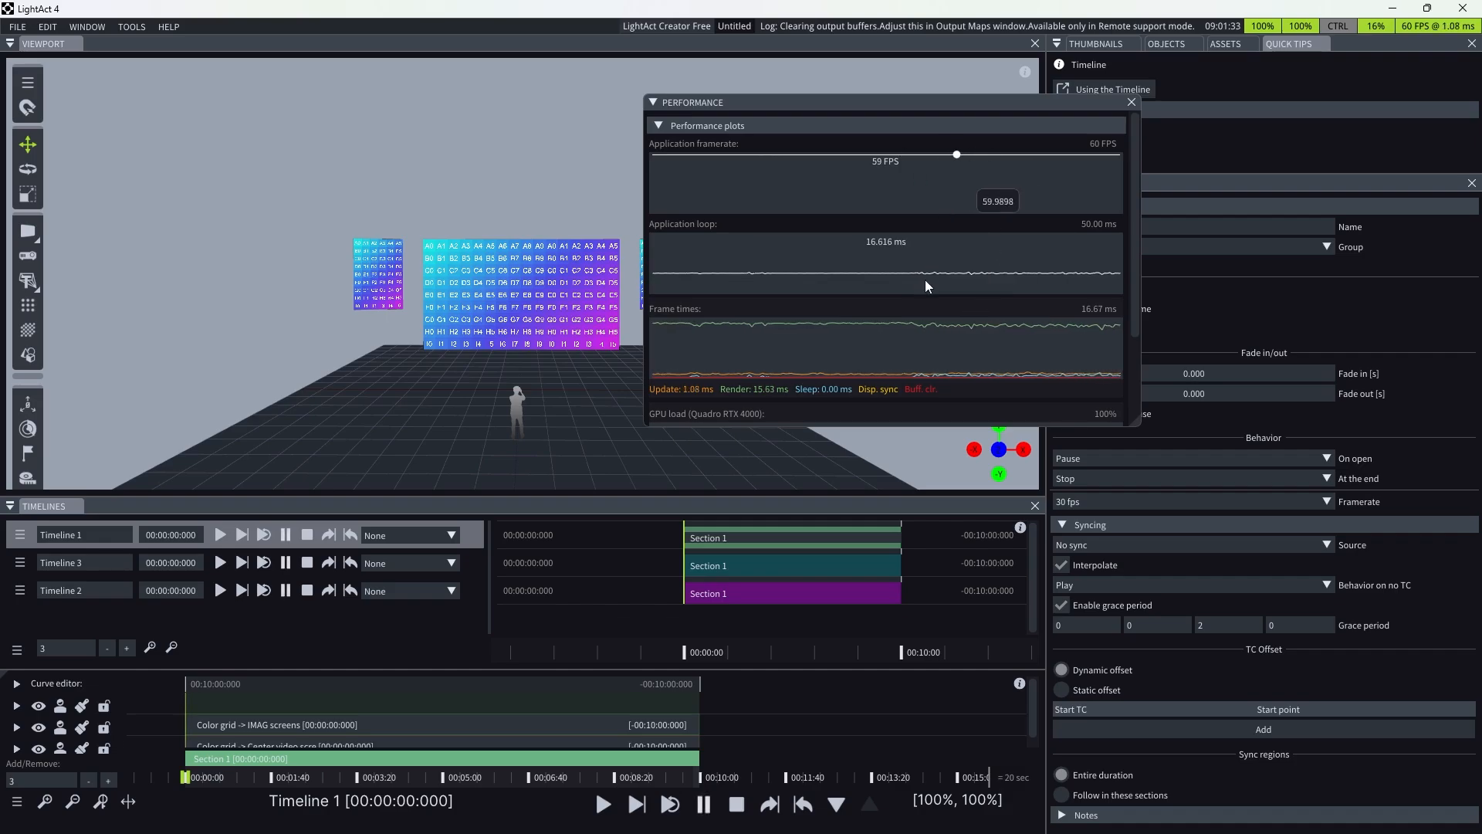
{"action": "left_click", "coordinate": [1132, 103]}
- View the master control options and the Lock UI dialog, cancel the locking, and point out the master control and master volume indicators
{"action": "left_click", "coordinate": [1374, 27]}
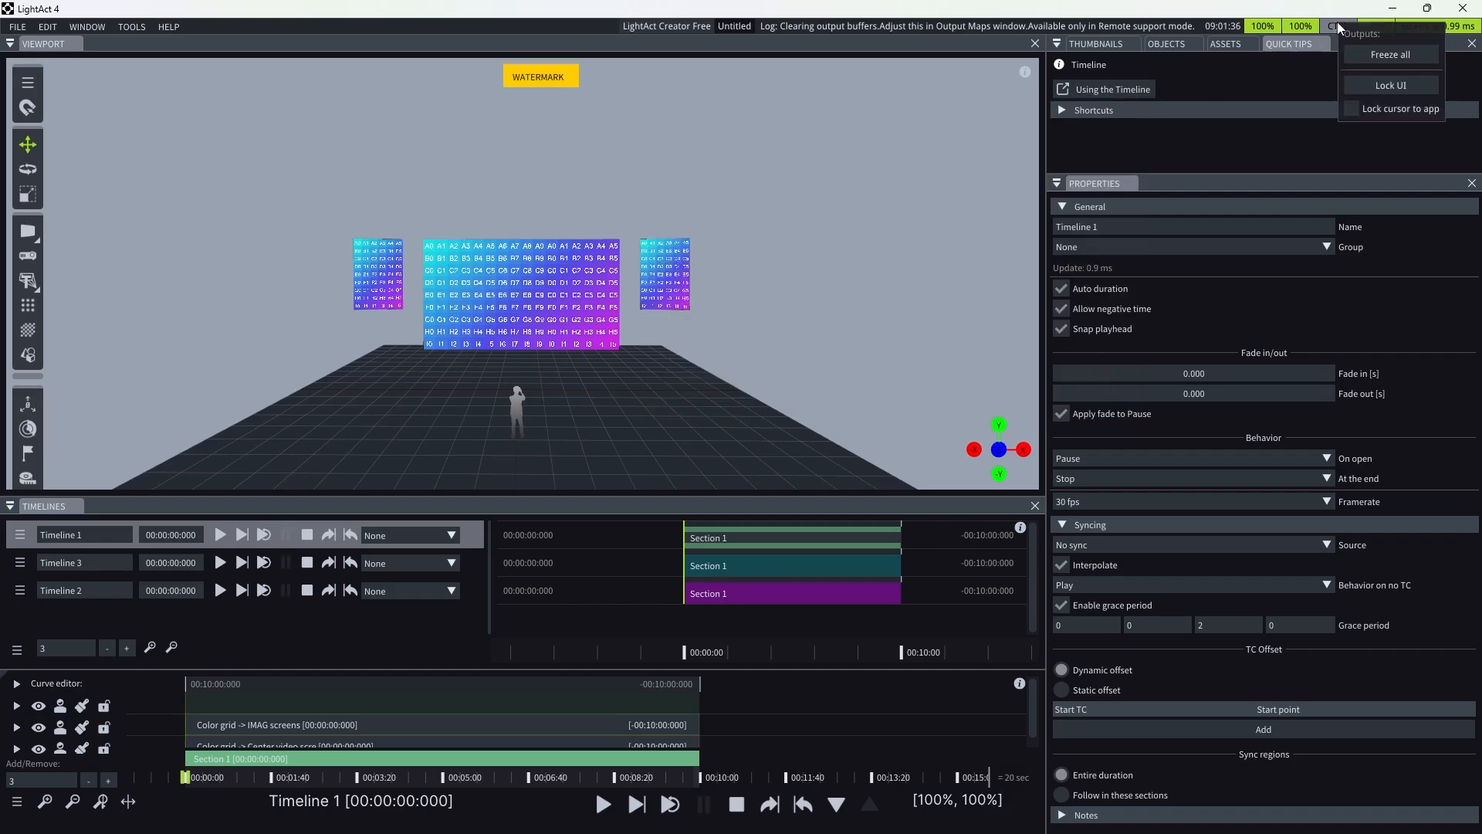
{"action": "left_click", "coordinate": [1373, 46]}
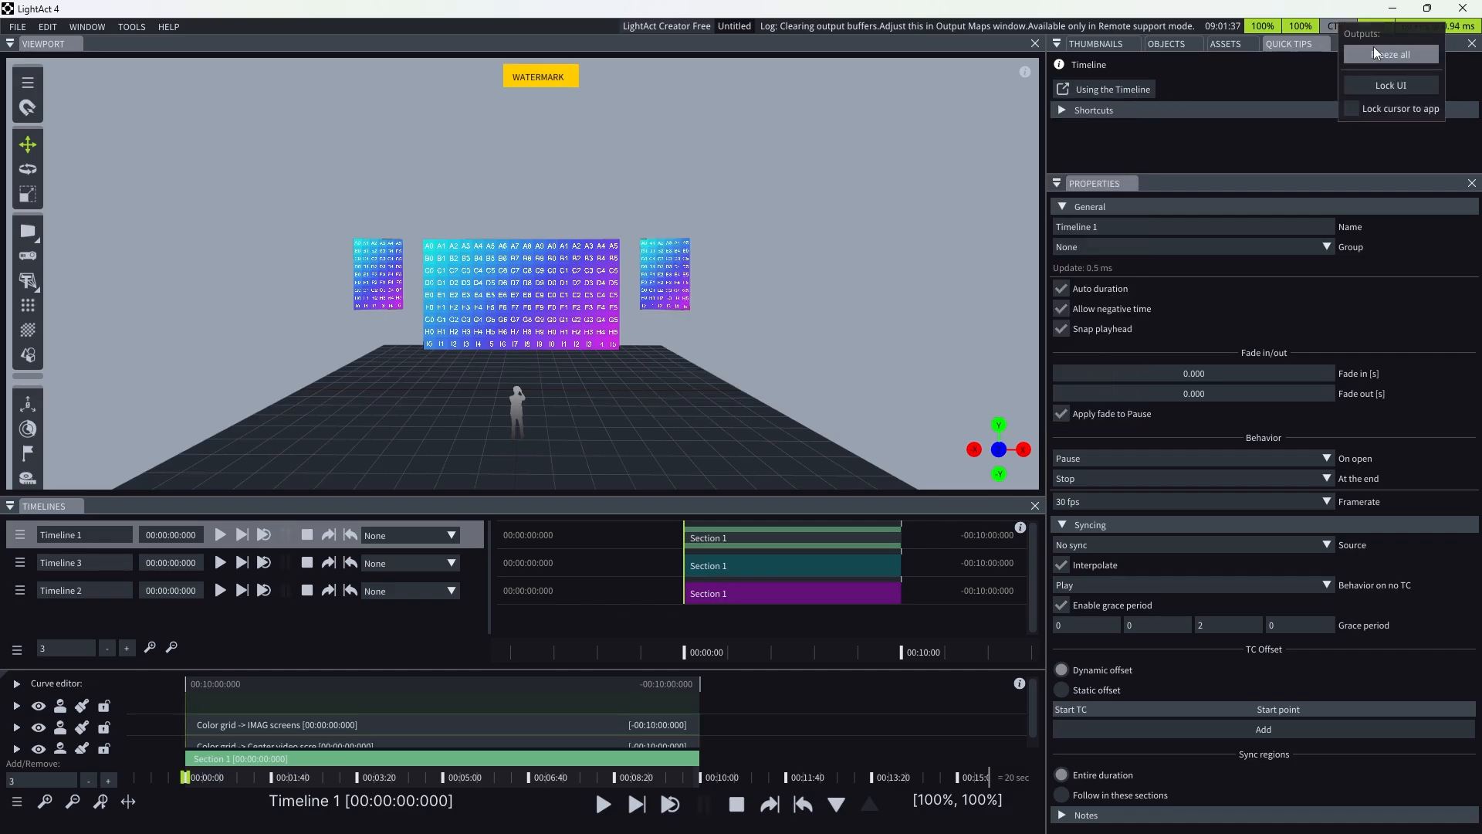
{"action": "left_click", "coordinate": [1380, 88]}
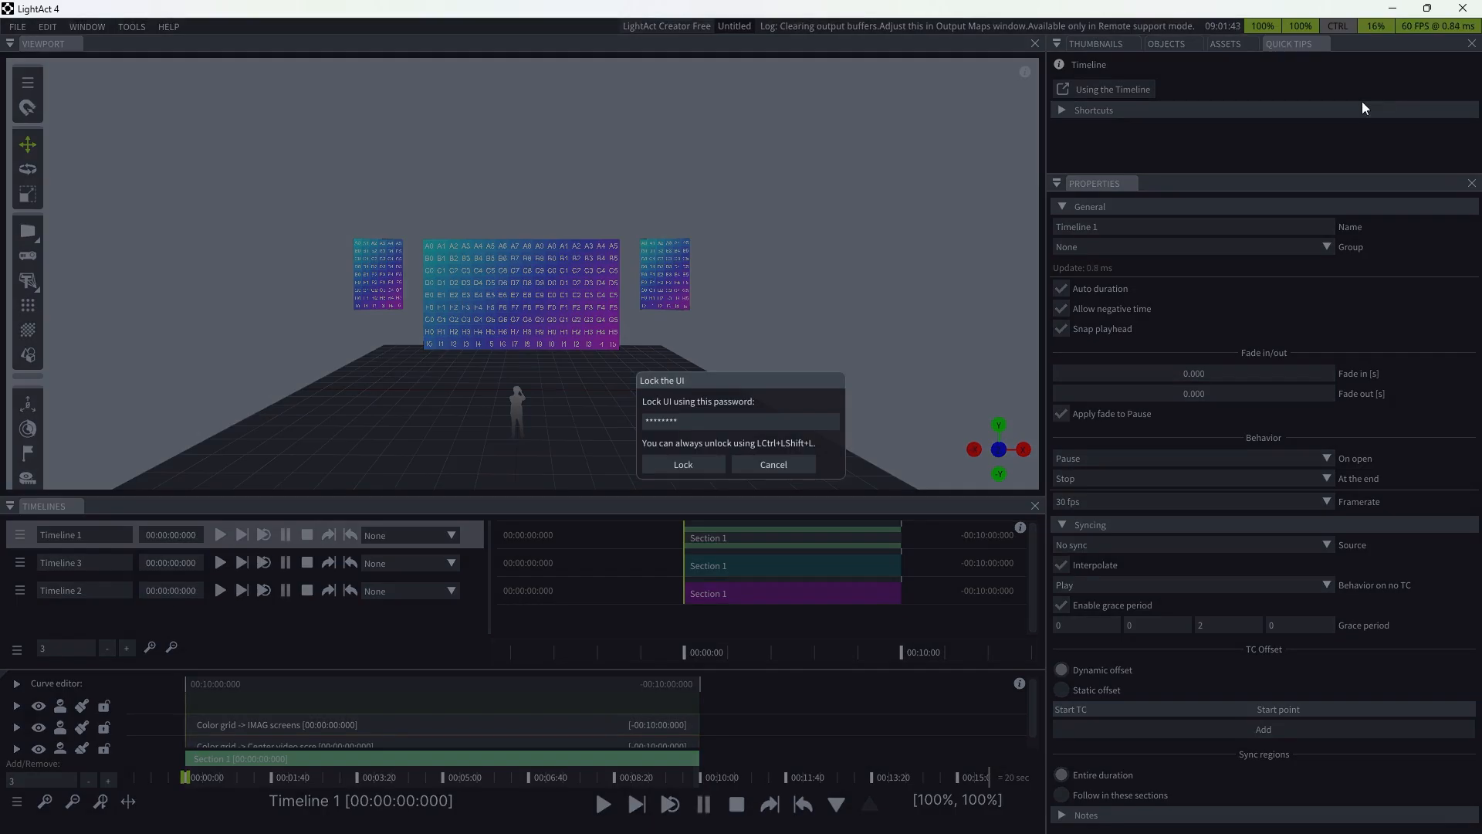
{"action": "left_click", "coordinate": [772, 464]}
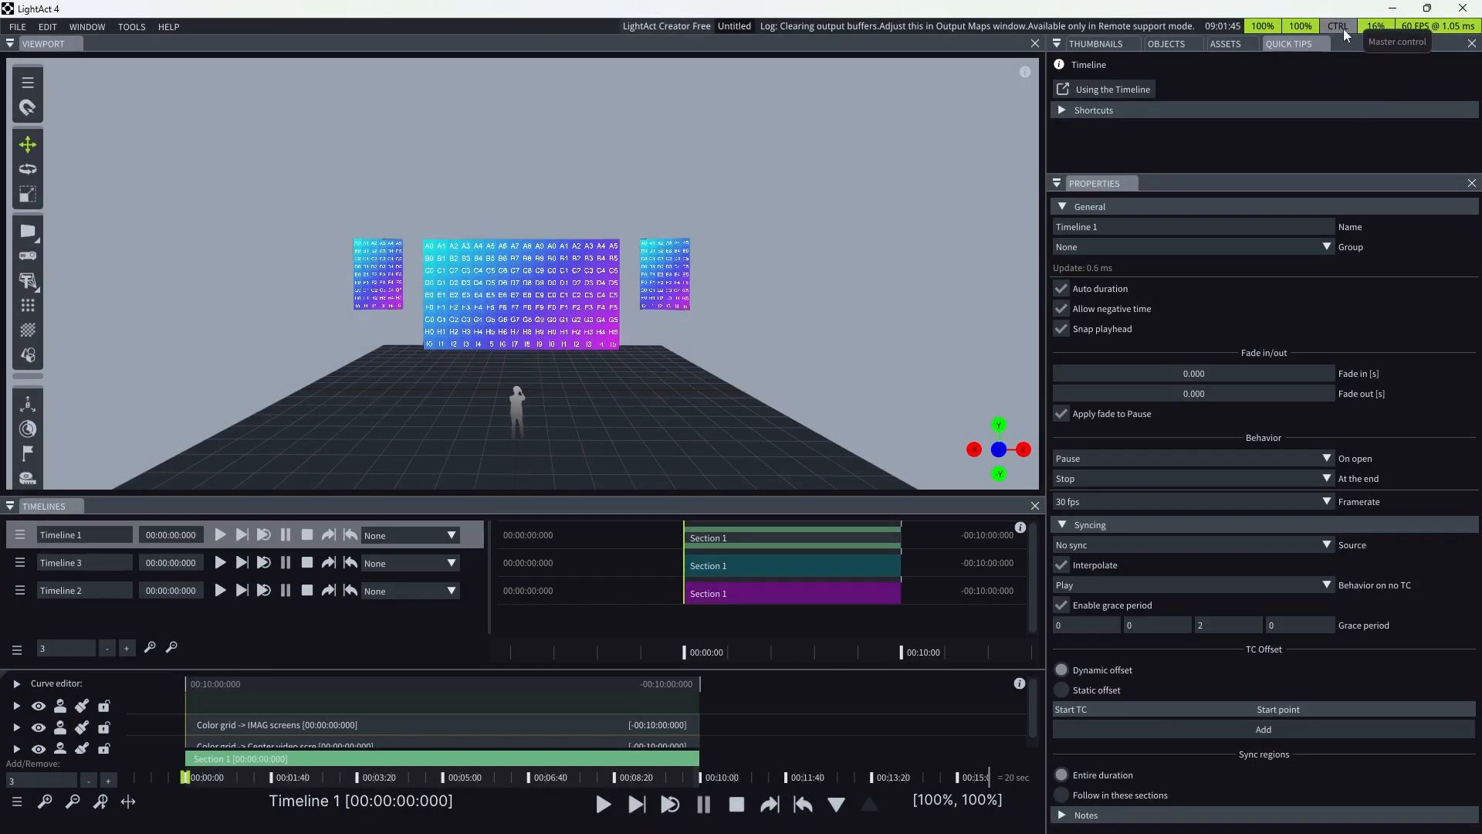
{"action": "mouse_move", "coordinate": [1344, 29]}
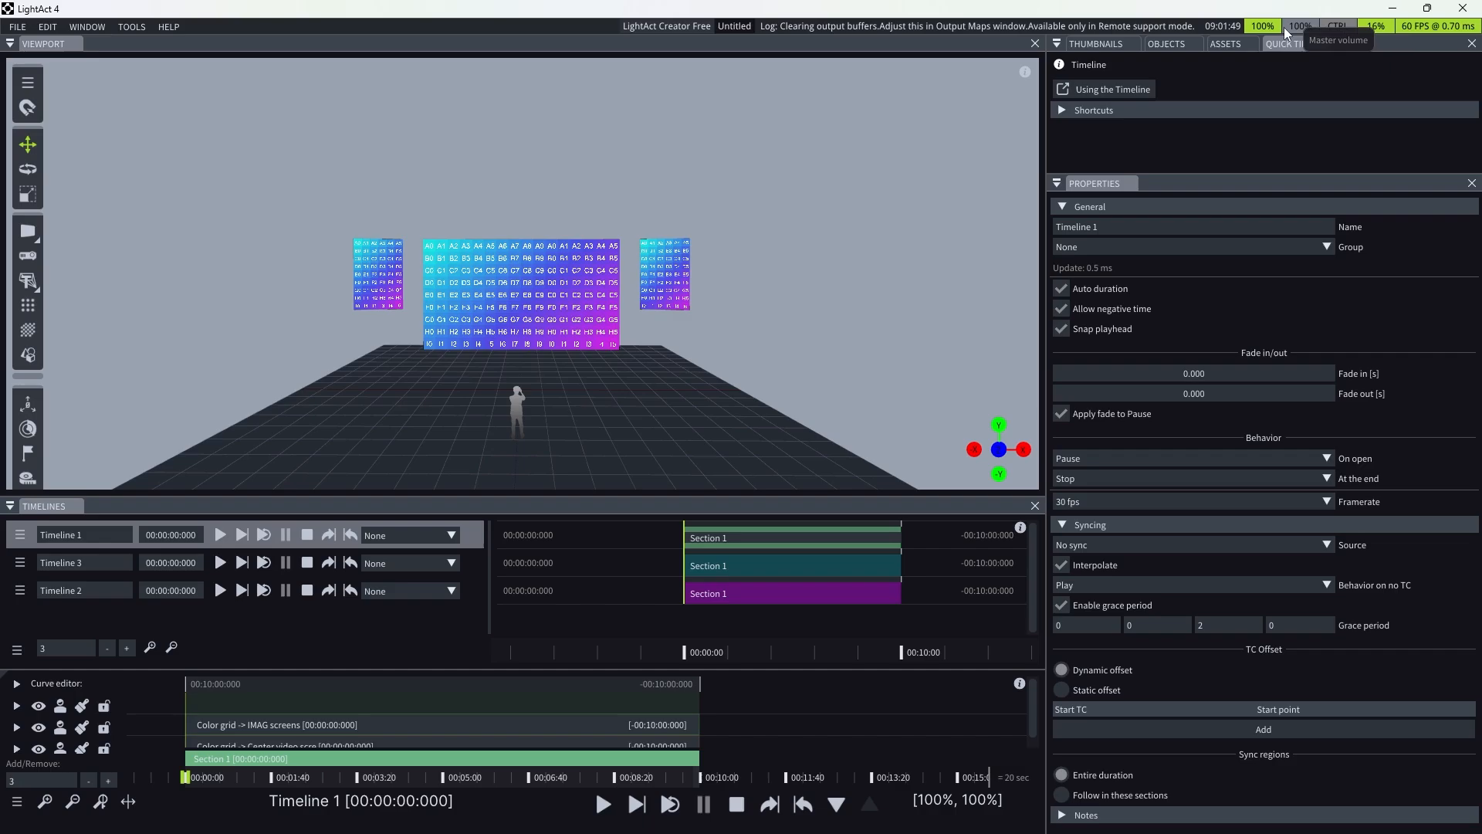
{"action": "mouse_move", "coordinate": [1295, 25]}
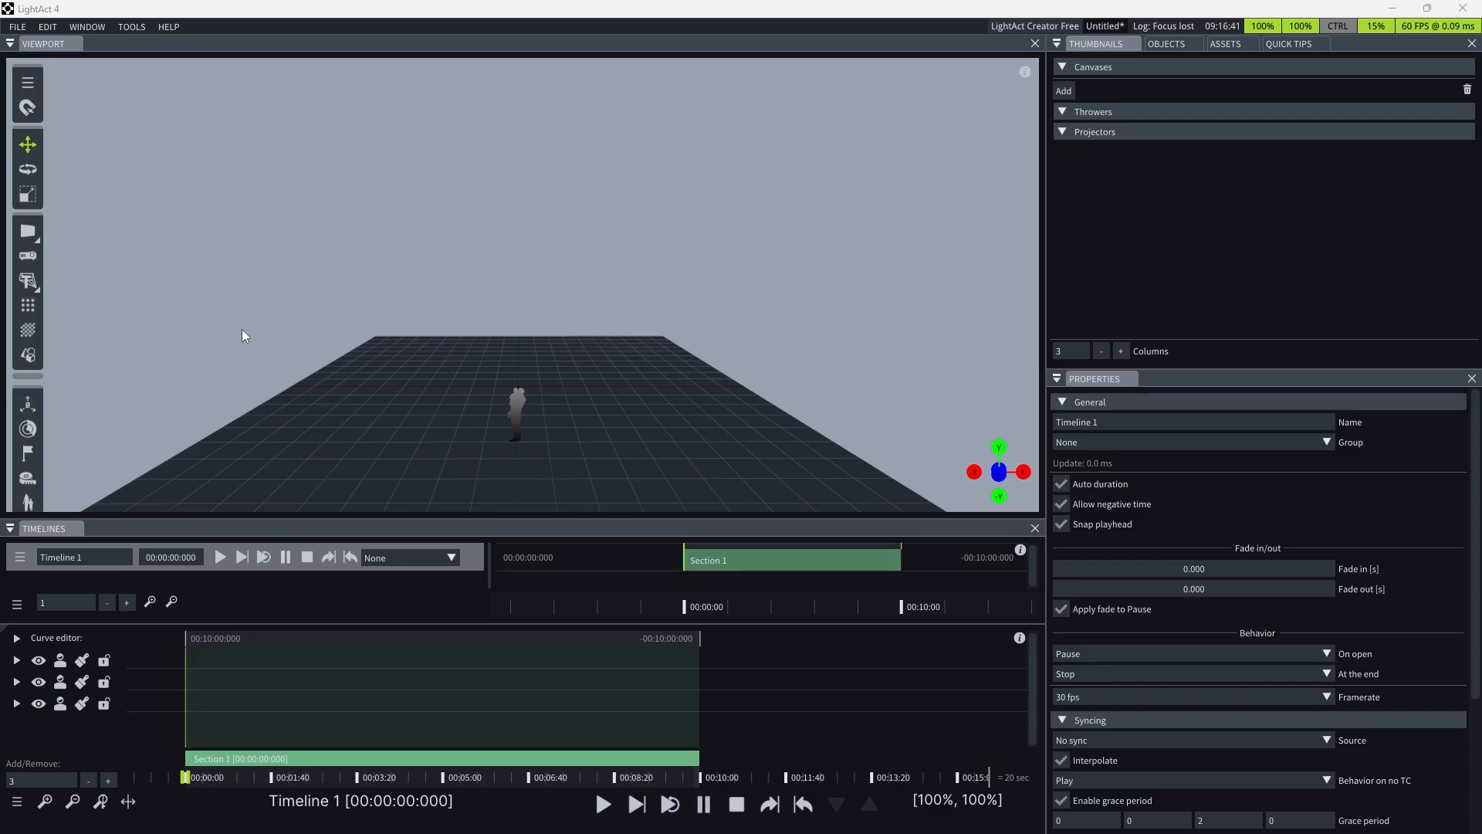
- View the list of objects that can be added to the viewport, including the video screen types, and close it
{"action": "right_click", "coordinate": [409, 350]}
{"action": "mouse_move", "coordinate": [479, 378]}
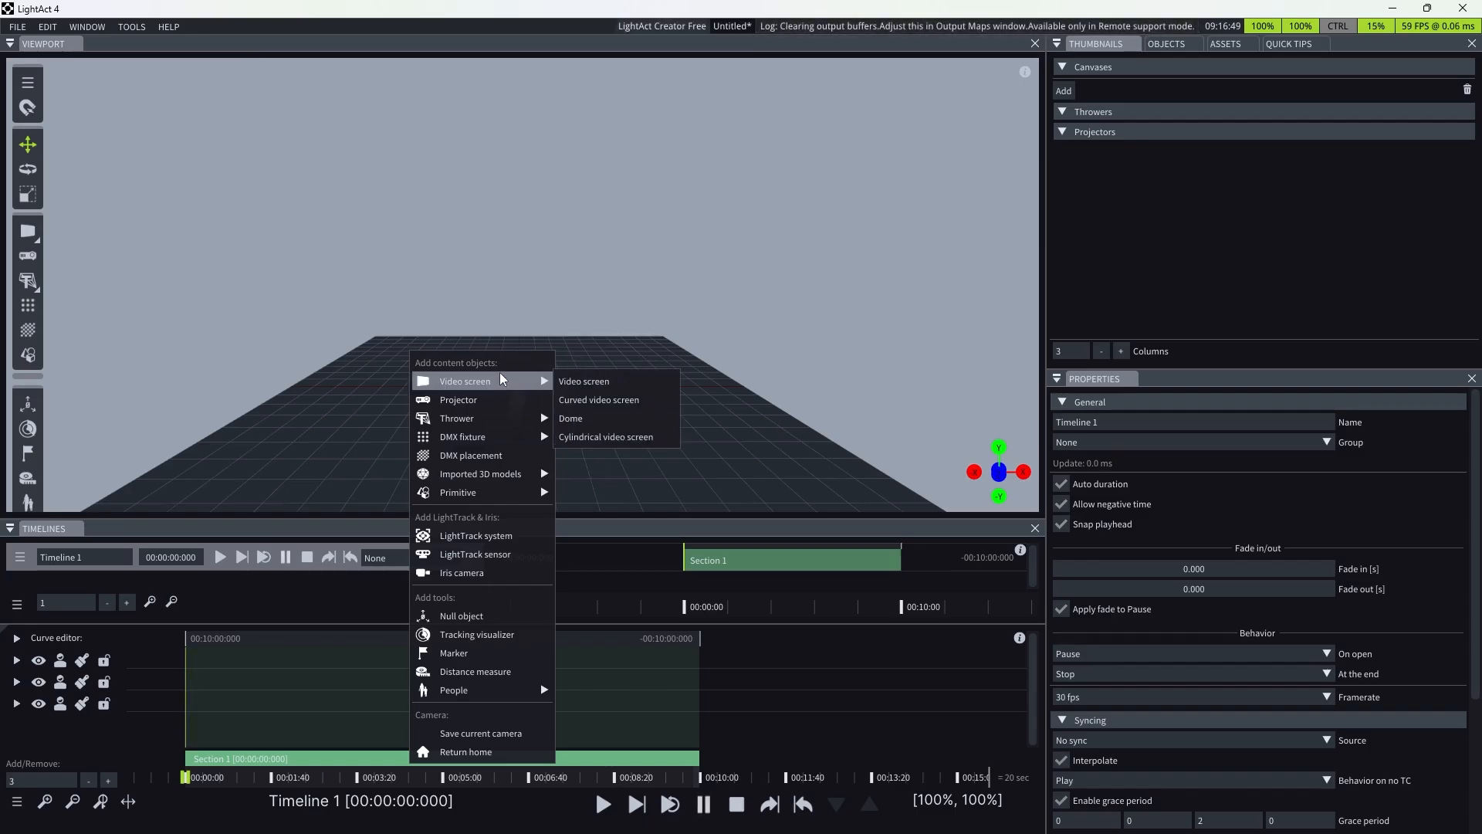
{"action": "left_click", "coordinate": [320, 396]}
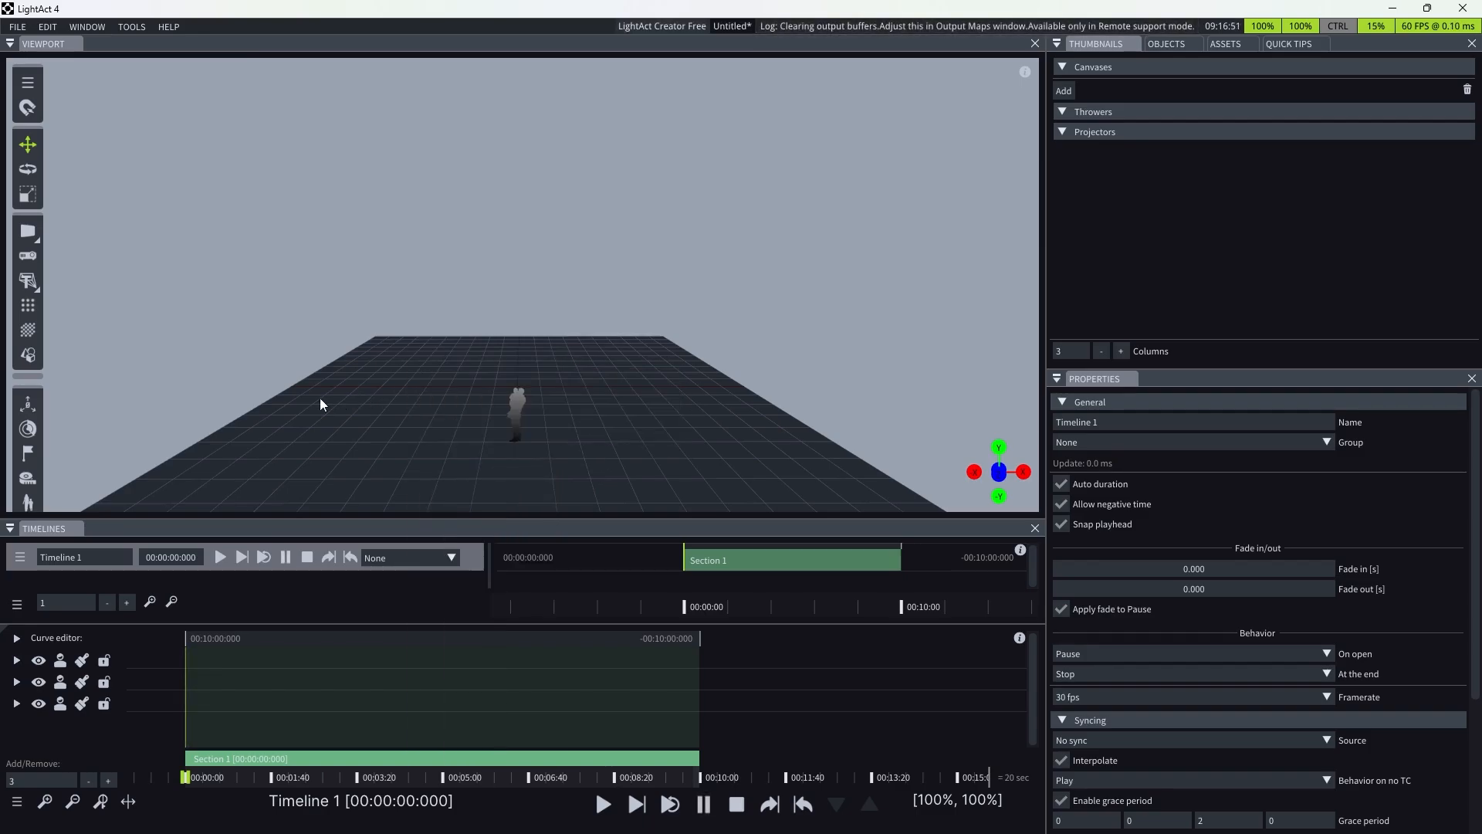
- Add a Full HD video screen to the viewport, move it towards the back of the floor and deselect it
{"action": "left_click_drag", "start_coordinate": [26, 231], "coordinate": [657, 373]}
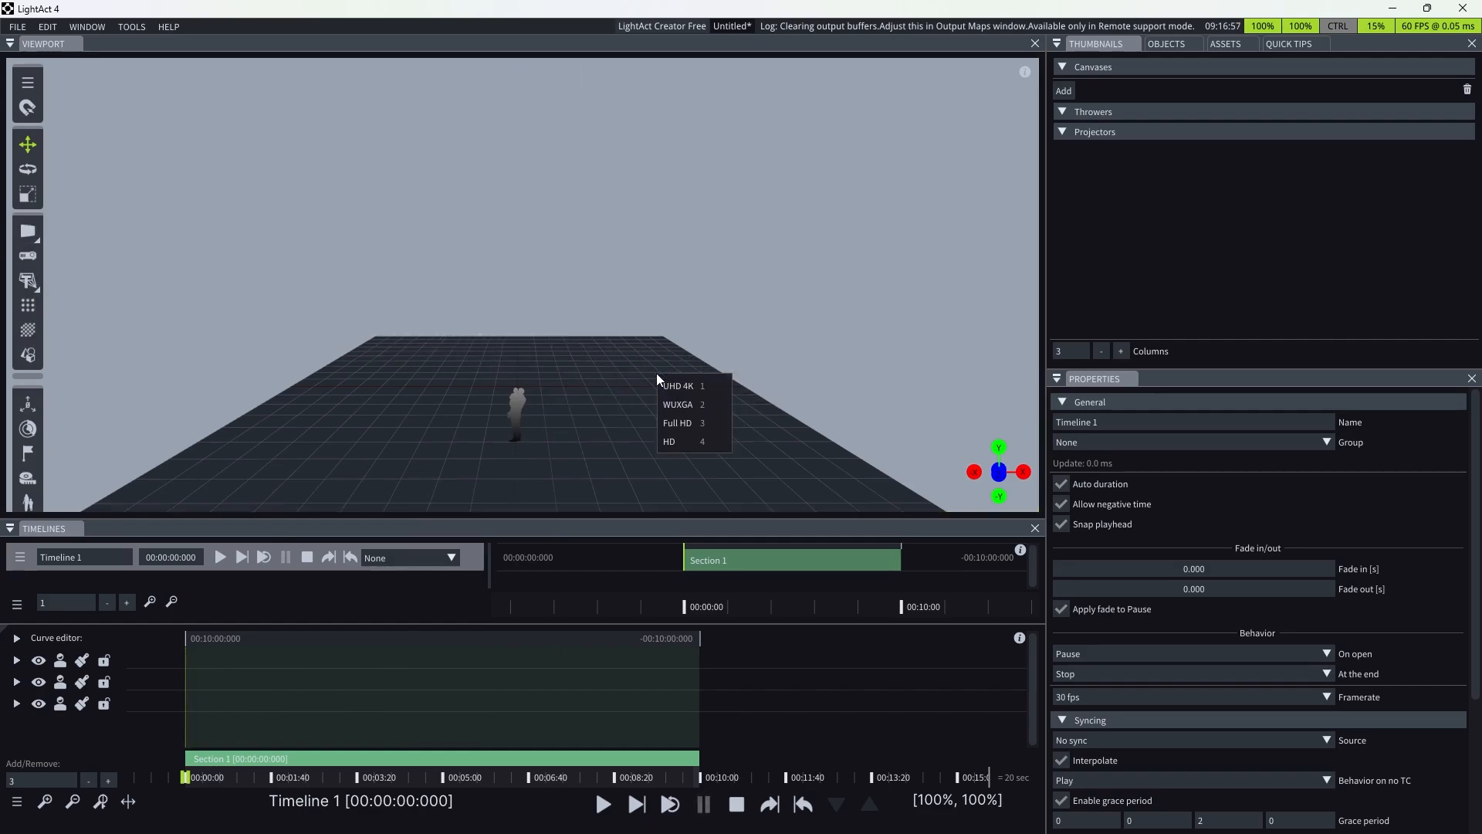
{"action": "left_click", "coordinate": [701, 424]}
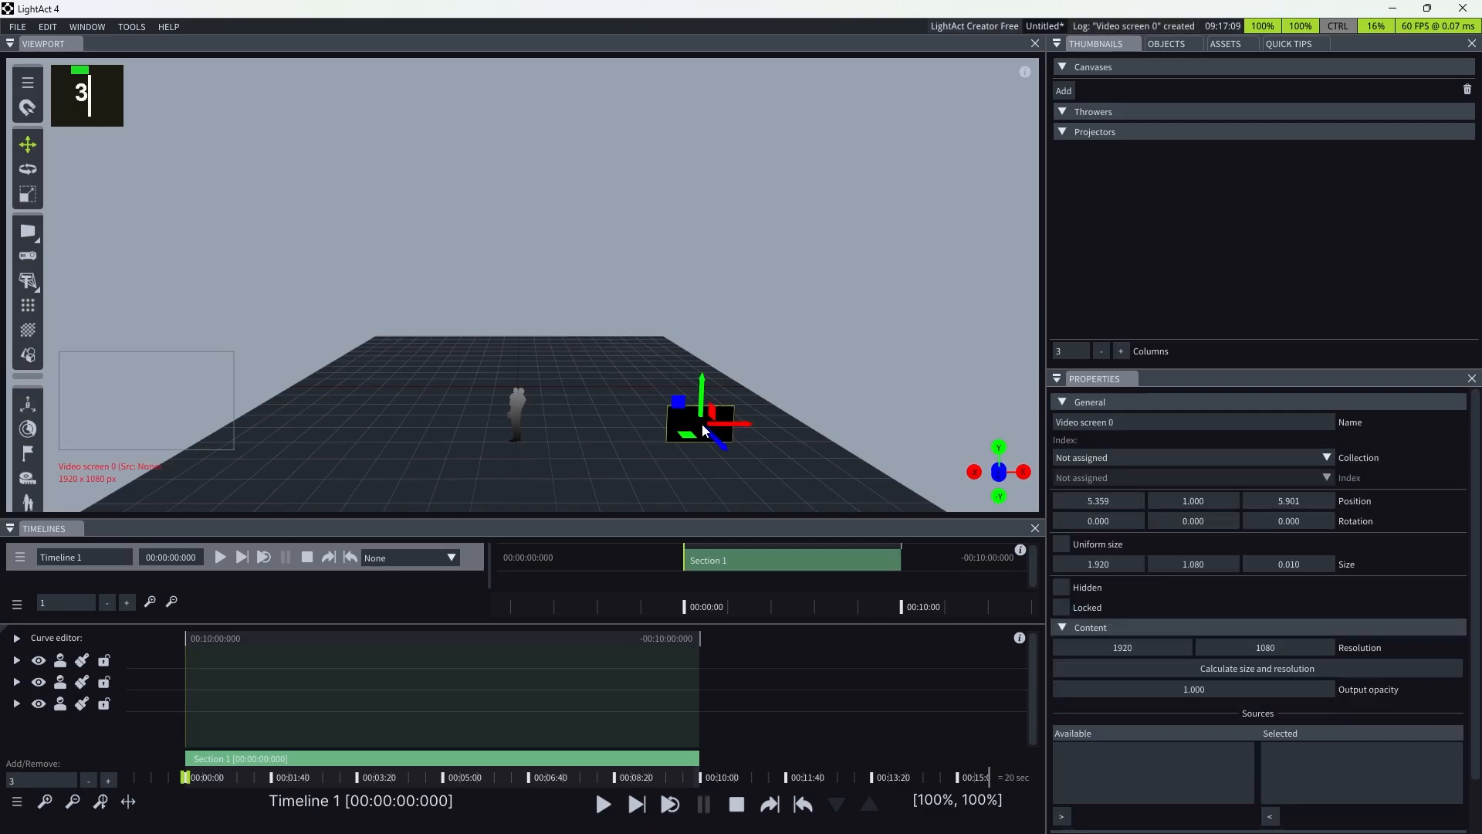
{"action": "left_click_drag", "start_coordinate": [716, 447], "coordinate": [631, 383]}
{"action": "left_click", "coordinate": [591, 384]}
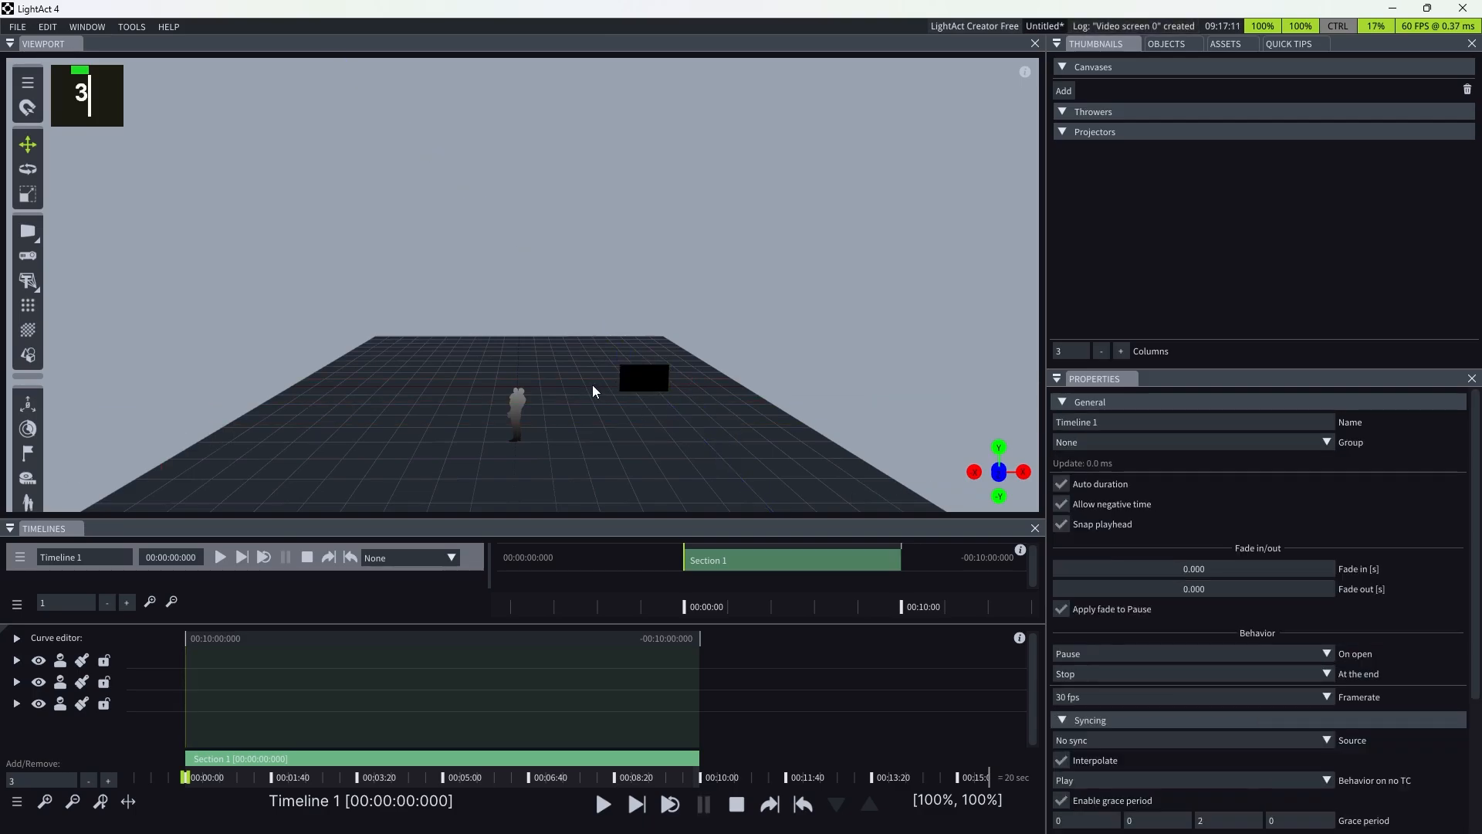
- Add a second Full HD video screen at about X -3.39 and a UHD 4K one at about X 0.86, skipping the resolution choice popup
{"action": "left_click_drag", "start_coordinate": [35, 233], "coordinate": [441, 363]}
{"action": "key", "text": "3"}
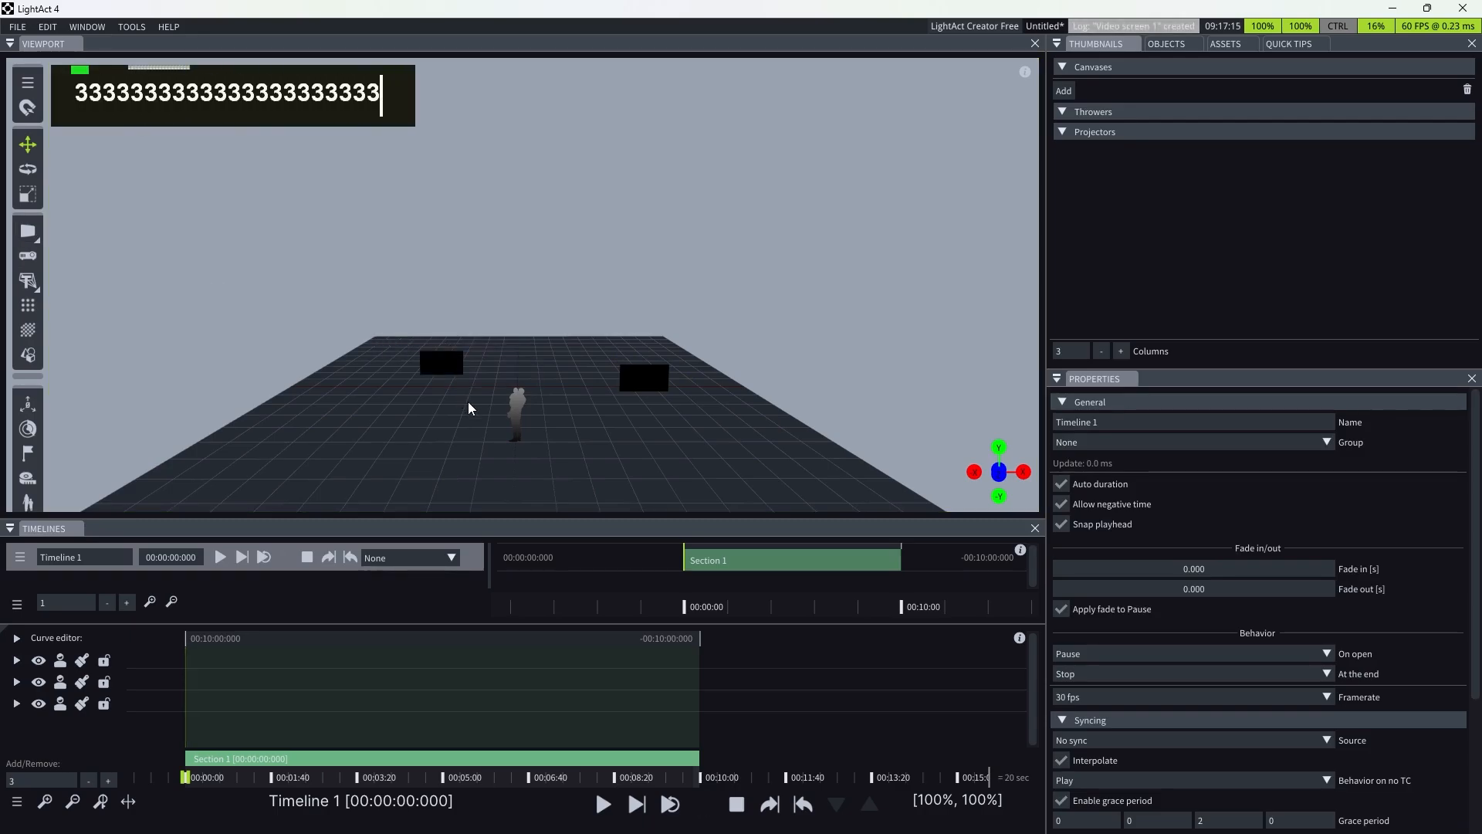
{"action": "left_click", "coordinate": [455, 362]}
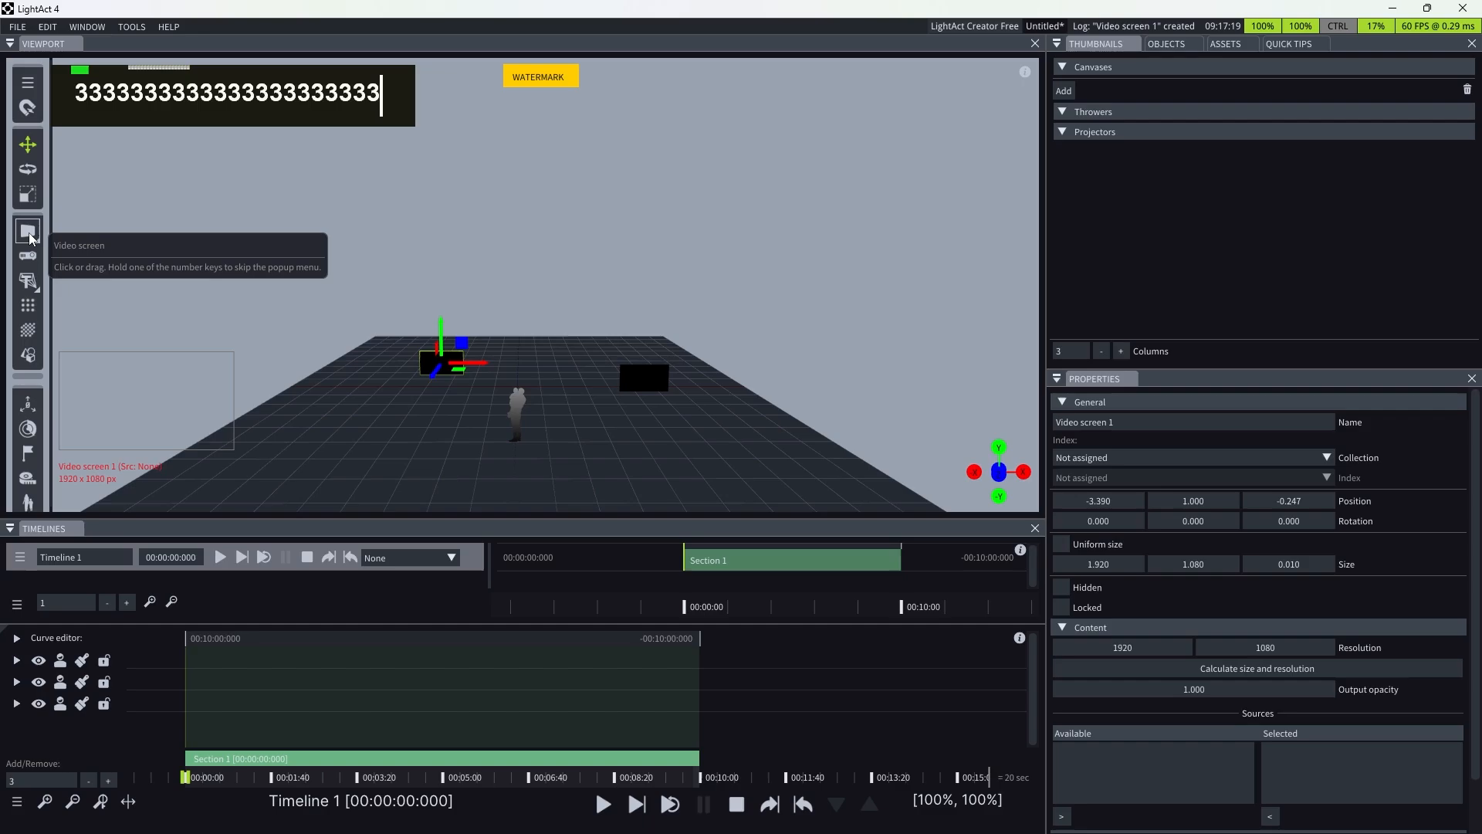
{"action": "key", "text": "1"}
{"action": "left_click_drag", "start_coordinate": [30, 238], "coordinate": [539, 363]}
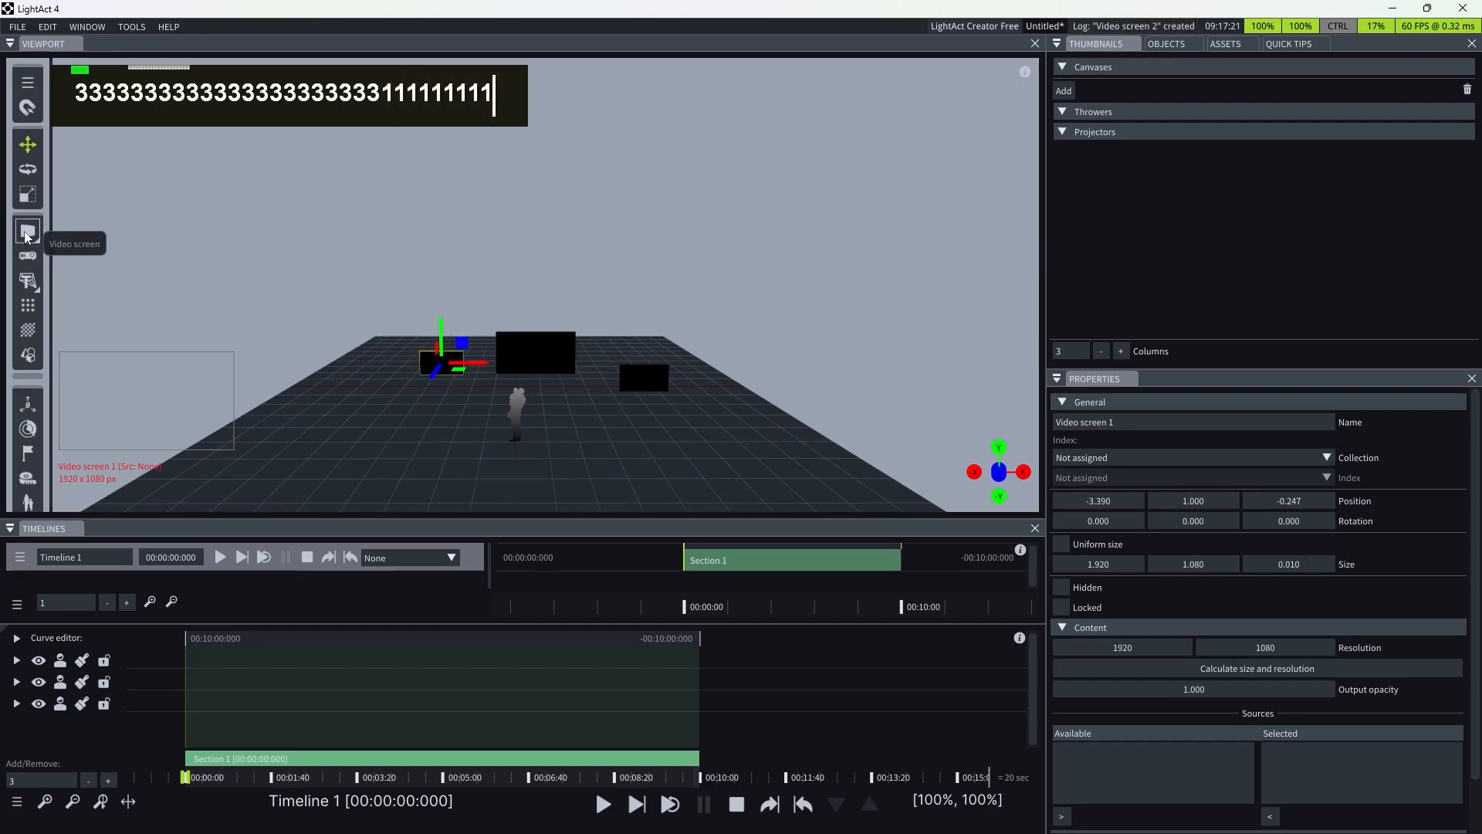
{"action": "left_click", "coordinate": [553, 360]}
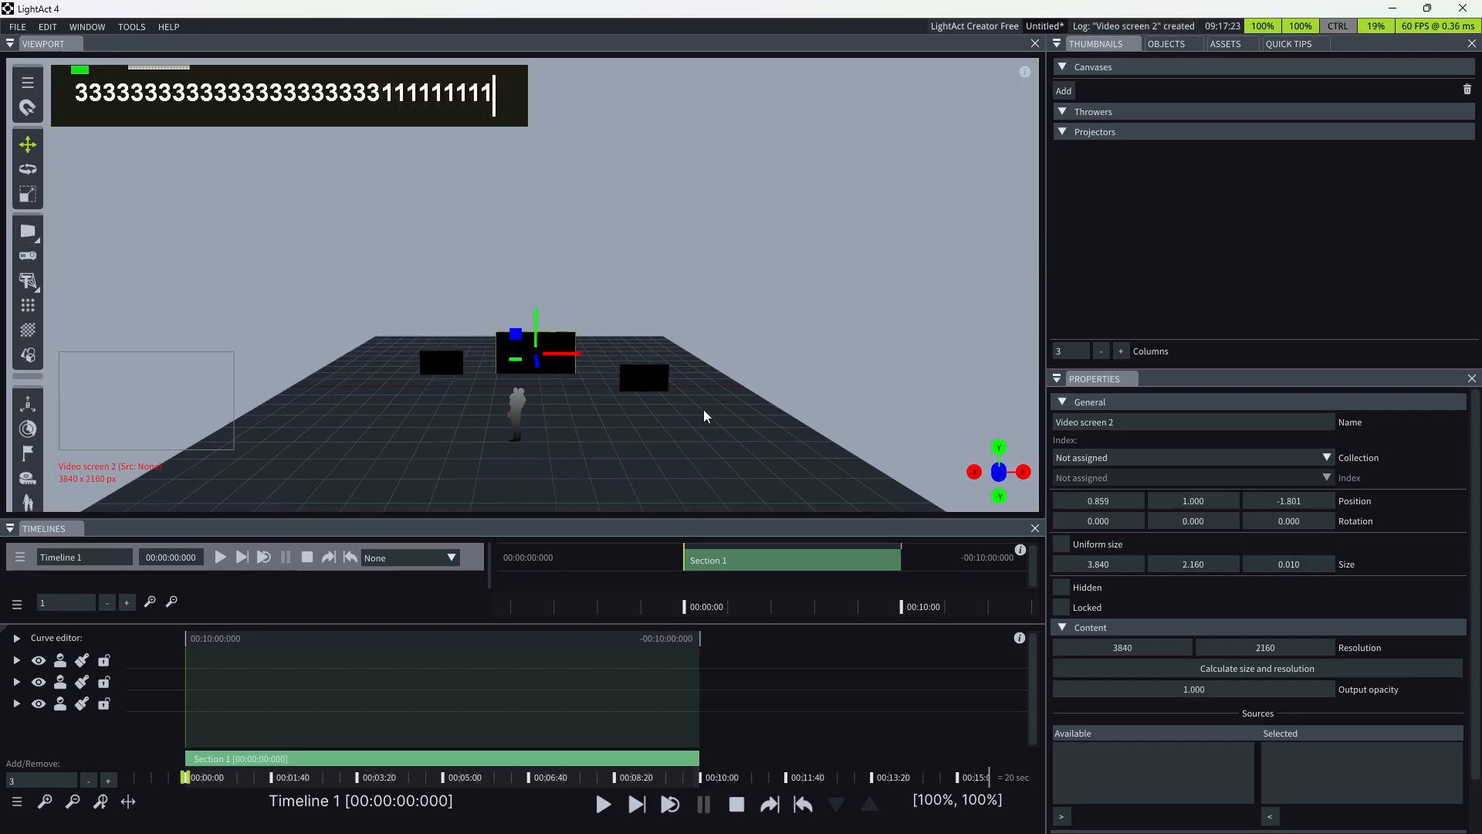
- Delete all three video screens from the viewport
{"action": "left_click", "coordinate": [429, 358]}
{"action": "key", "text": "Delete"}
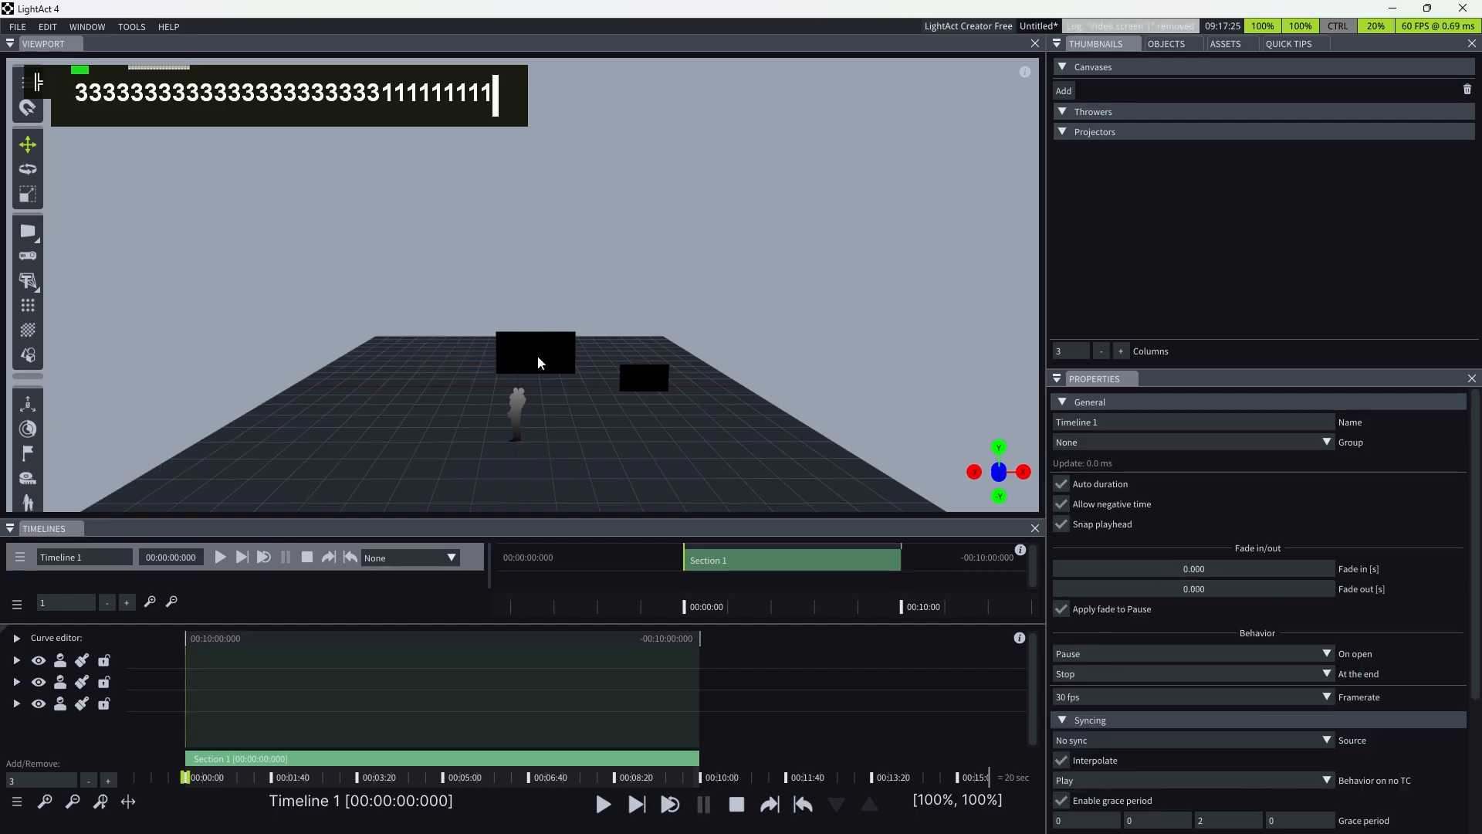
{"action": "left_click", "coordinate": [537, 355]}
{"action": "key", "text": "Delete"}
{"action": "left_click", "coordinate": [647, 378]}
{"action": "key", "text": "Delete"}
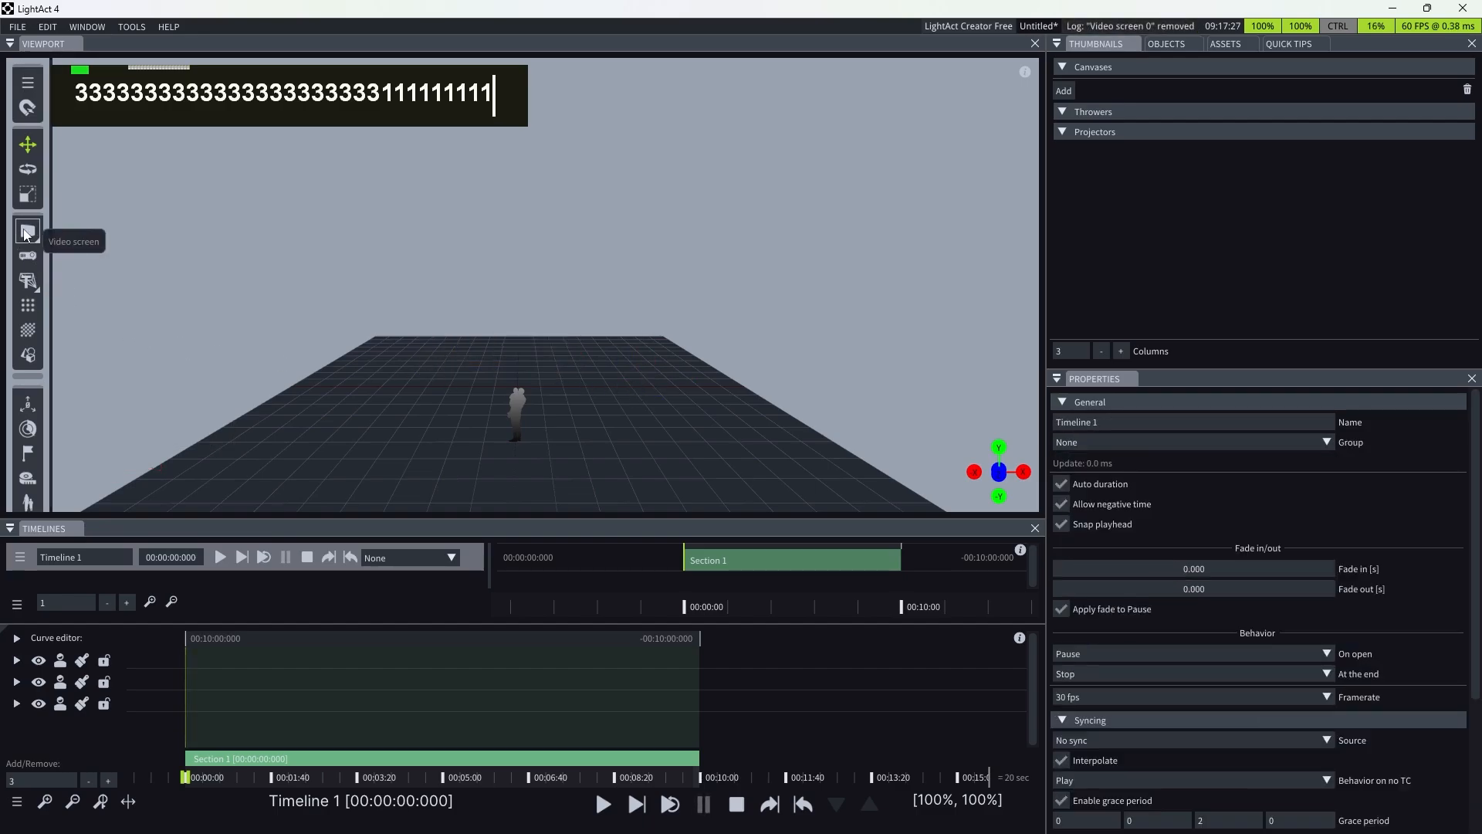
- Add a Full HD video screen behind the person, at about X -0.14 and Z -0.36, skipping the resolution choice popup
{"action": "key", "text": "3"}
{"action": "key", "text": "3"}
{"action": "left_click_drag", "start_coordinate": [70, 253], "coordinate": [543, 376]}
{"action": "left_click", "coordinate": [451, 349]}
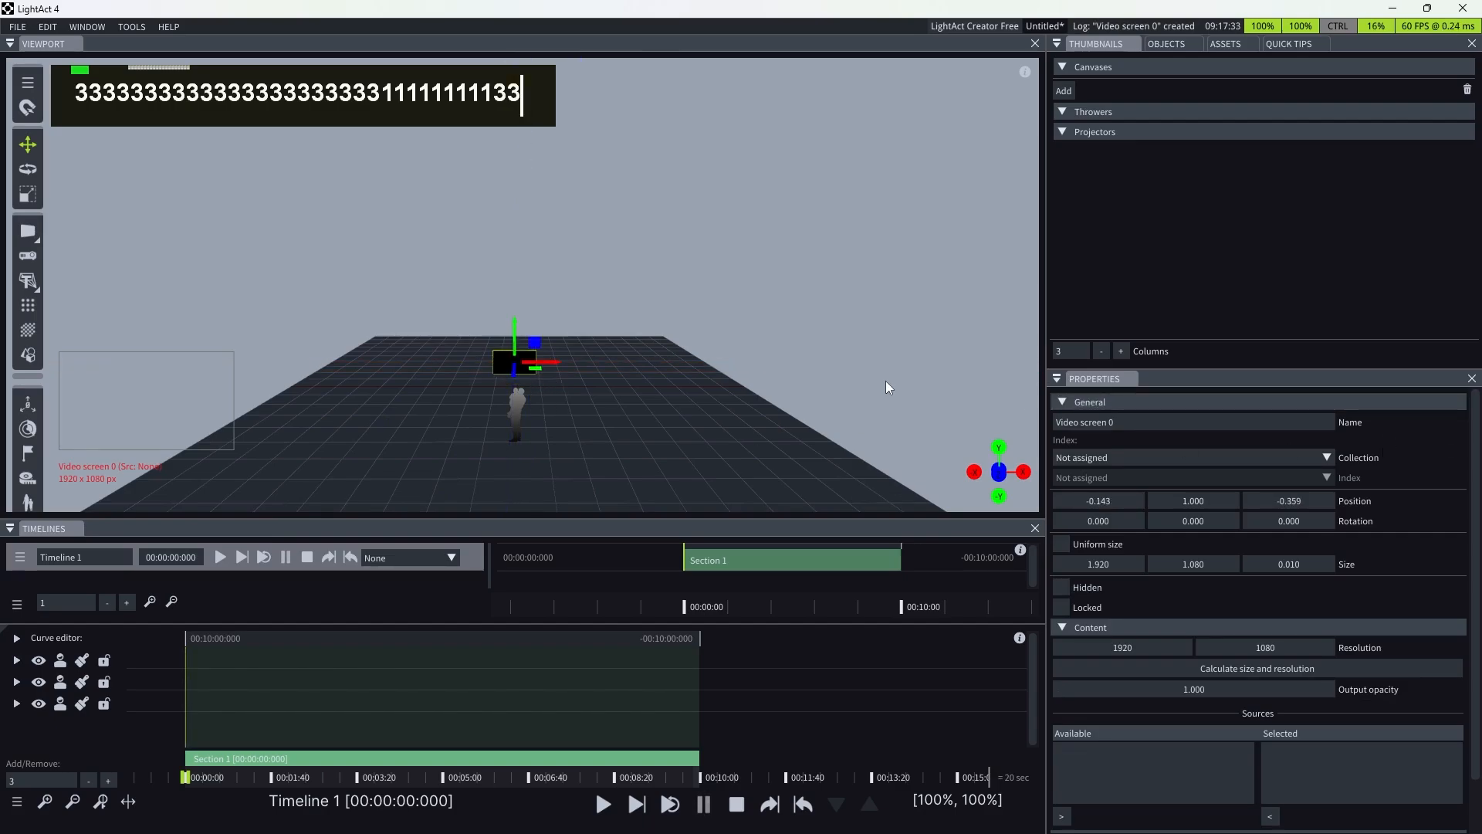
{"action": "left_click", "coordinate": [744, 424]}
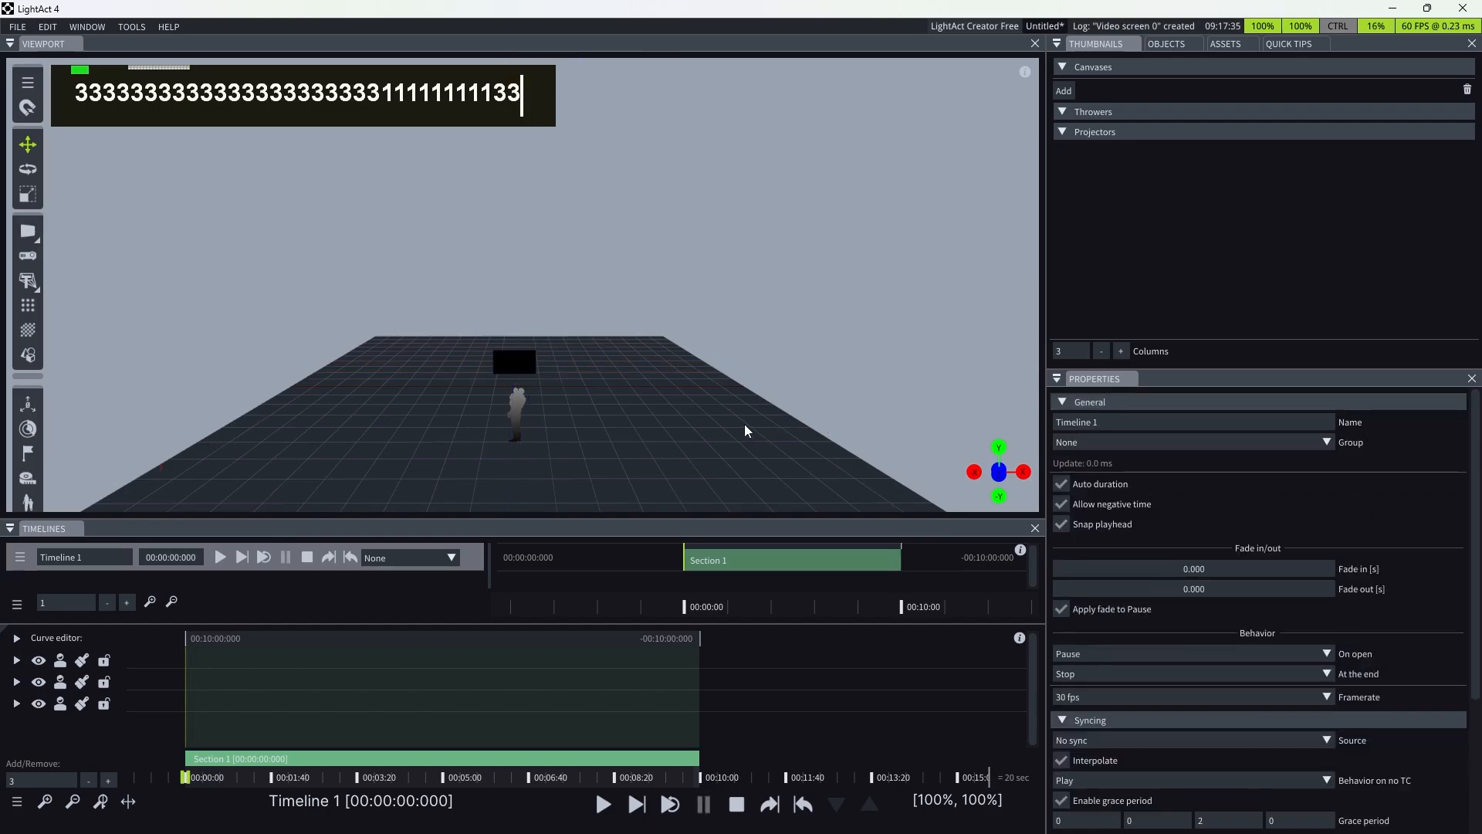
- Enlarge the video screen proportionally to about 8.12 by 4.57, raise it to a Y position of about 3.61 and deselect it
{"action": "left_click", "coordinate": [517, 356]}
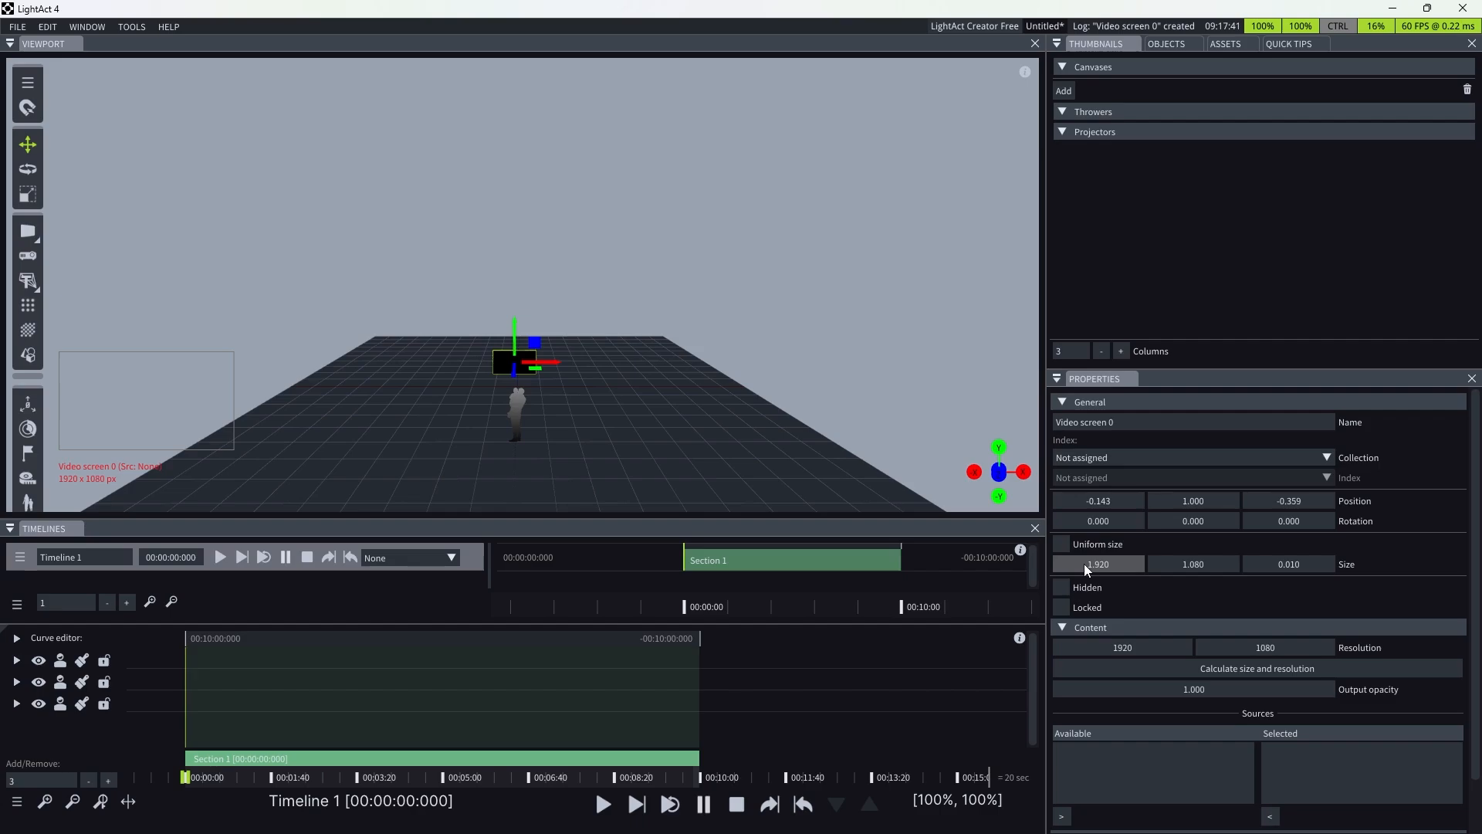
{"action": "left_click_drag", "start_coordinate": [1083, 564], "coordinate": [1134, 563], "text": "ctrl"}
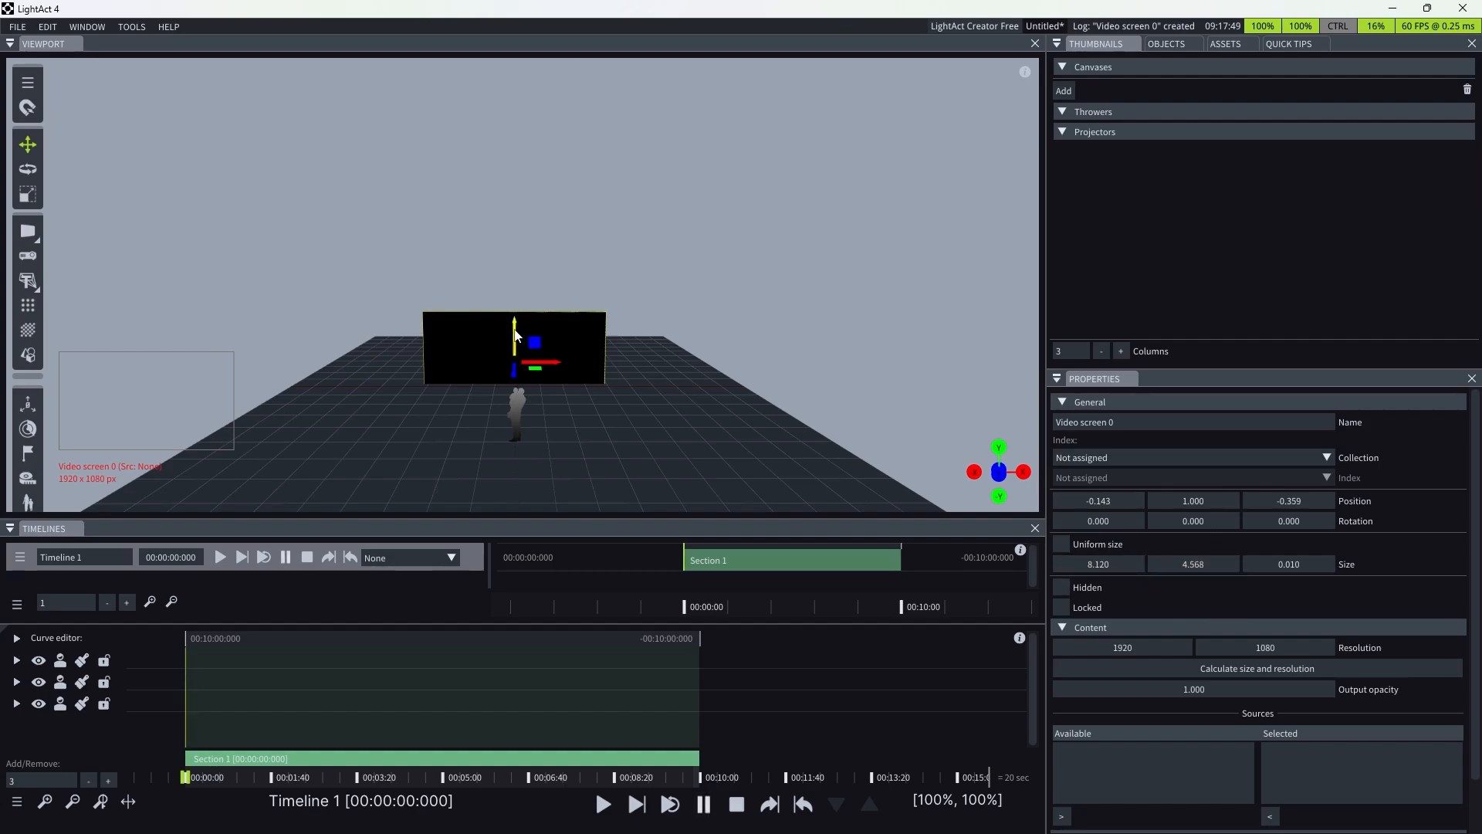
{"action": "left_click_drag", "start_coordinate": [514, 332], "coordinate": [516, 272]}
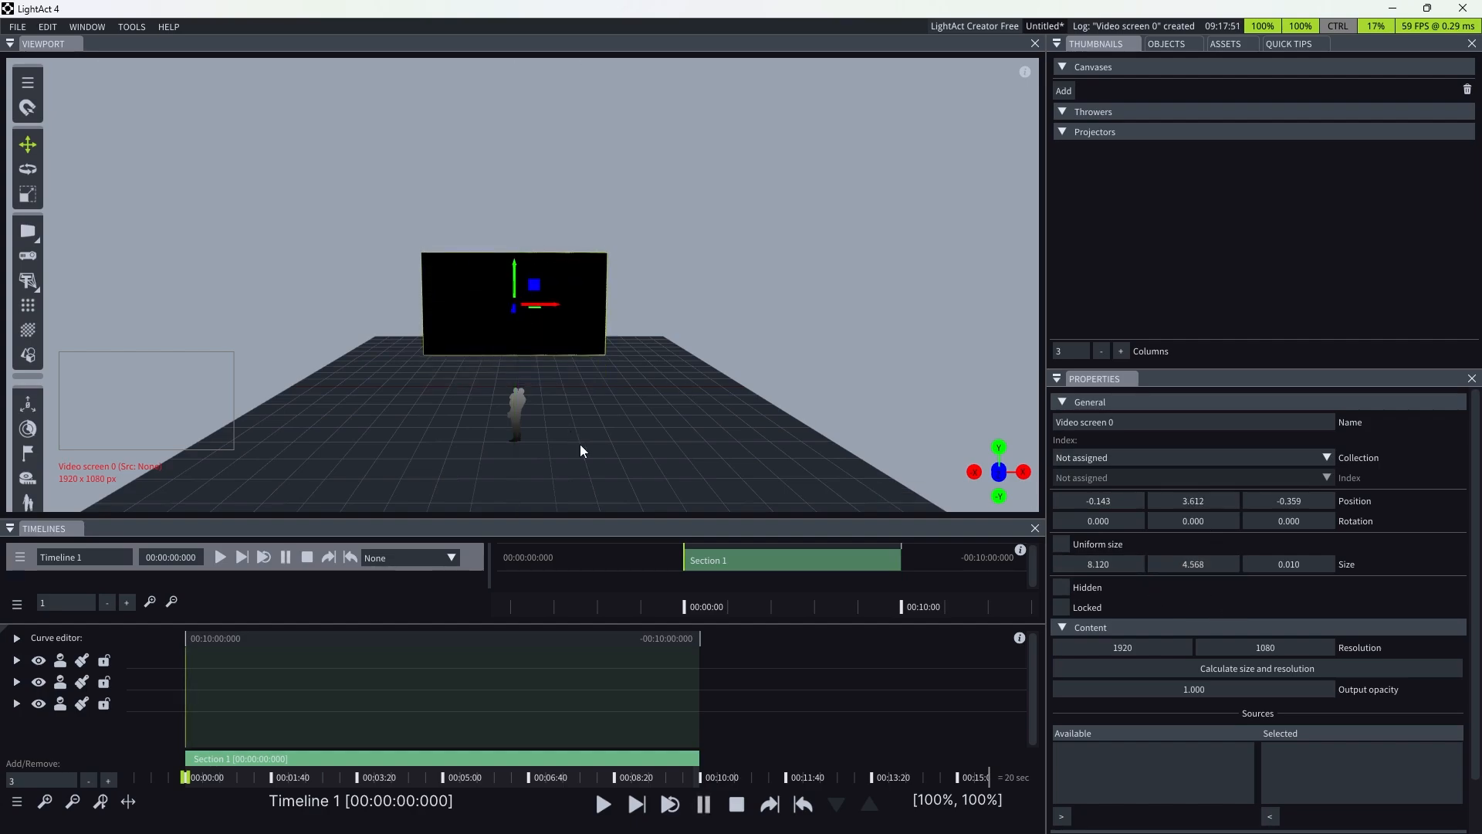
{"action": "left_click", "coordinate": [576, 448]}
{"action": "double_click", "coordinate": [530, 300]}
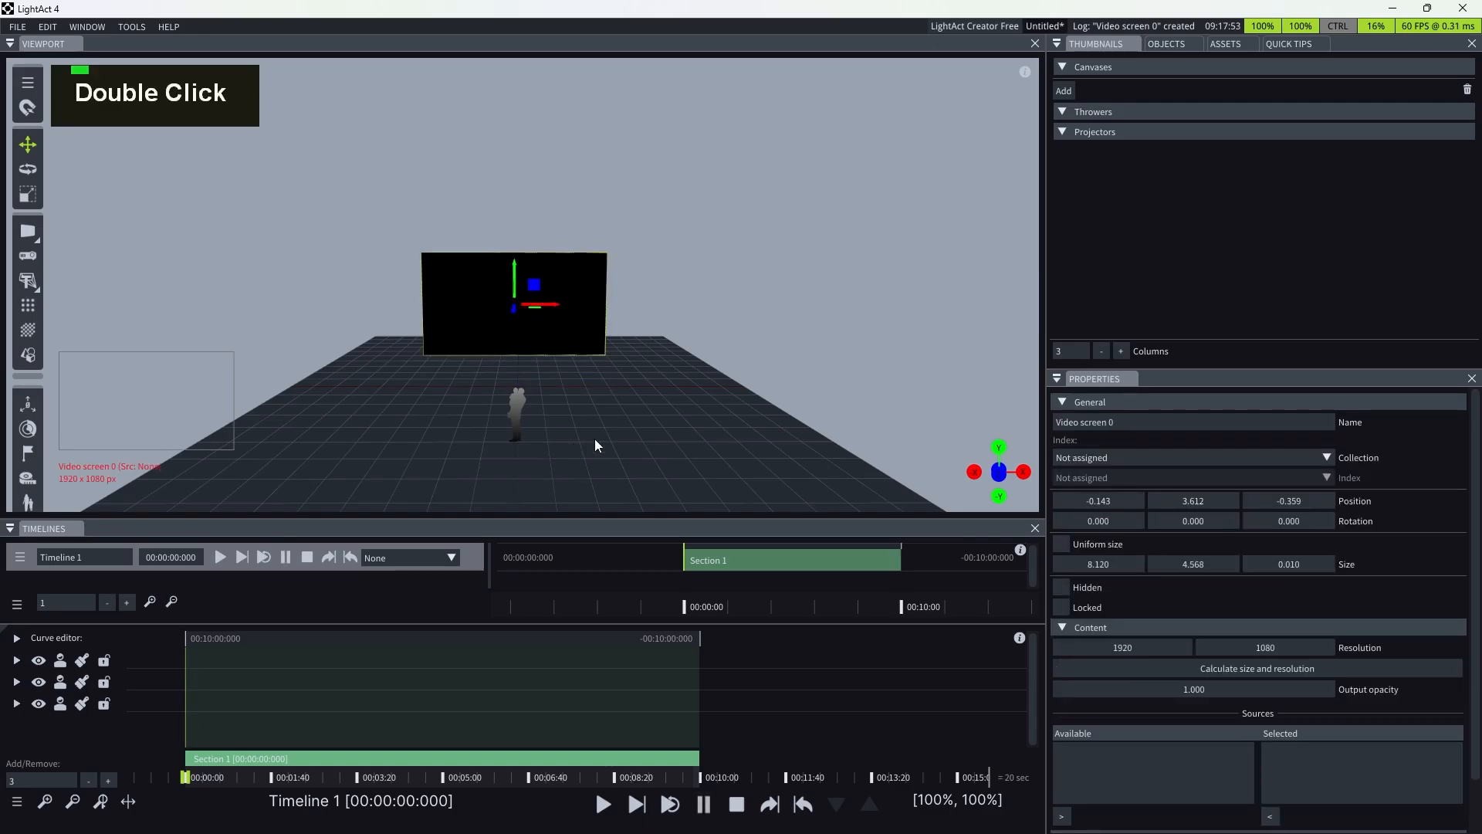
{"action": "double_click", "coordinate": [596, 439]}
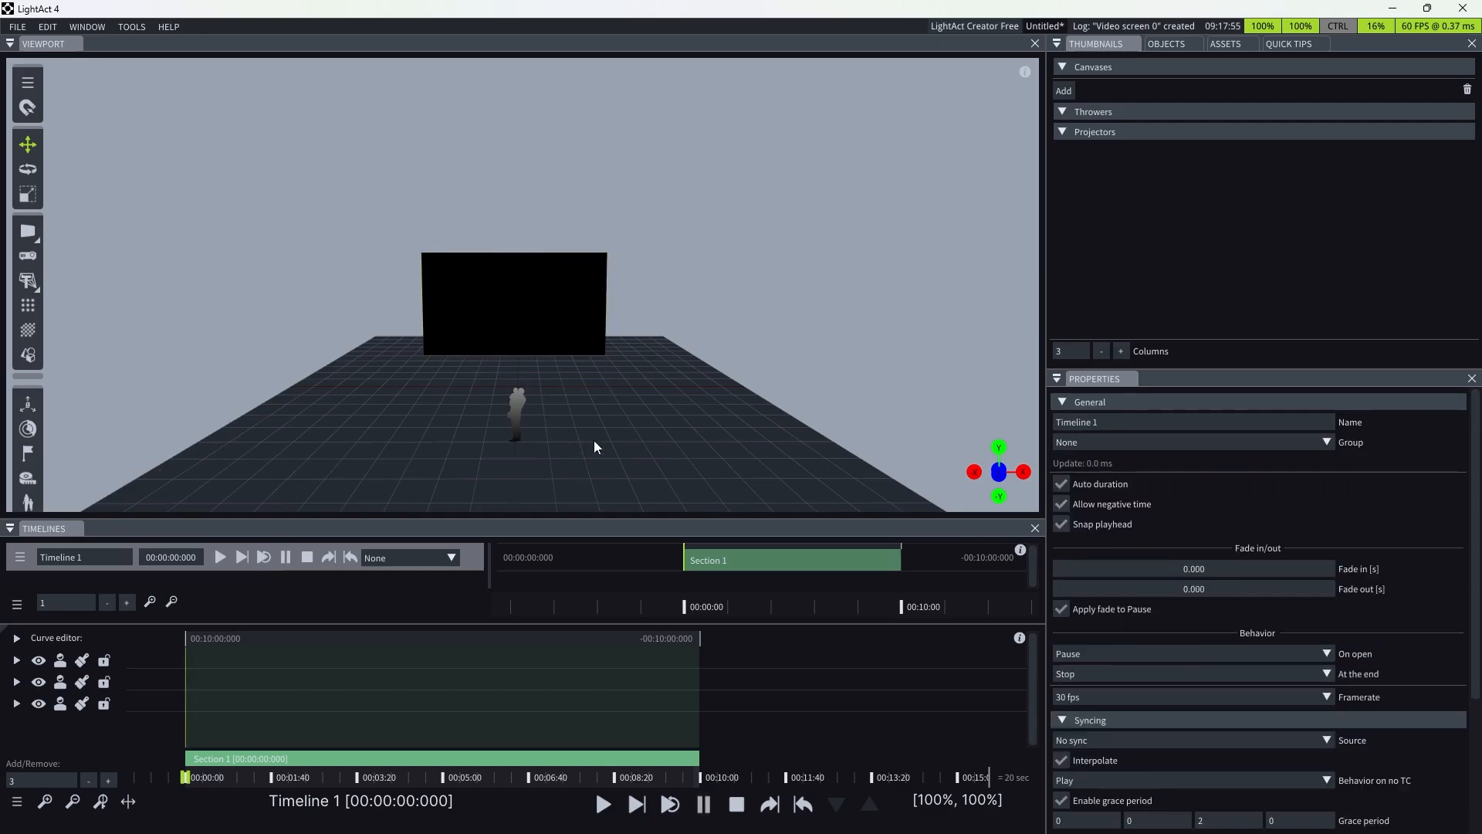
{"action": "right_click", "coordinate": [176, 675]}
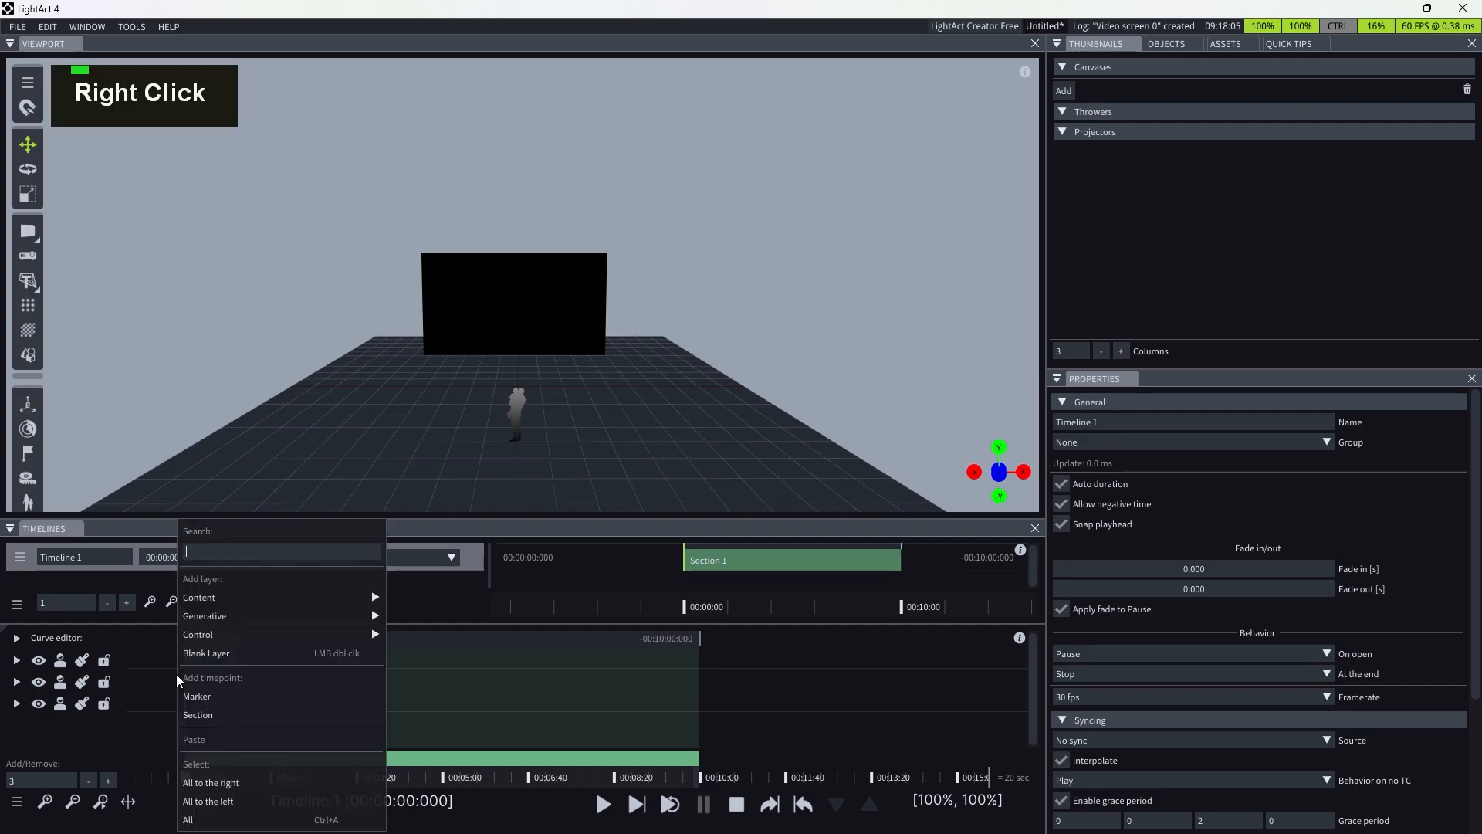
{"action": "left_click", "coordinate": [514, 681]}
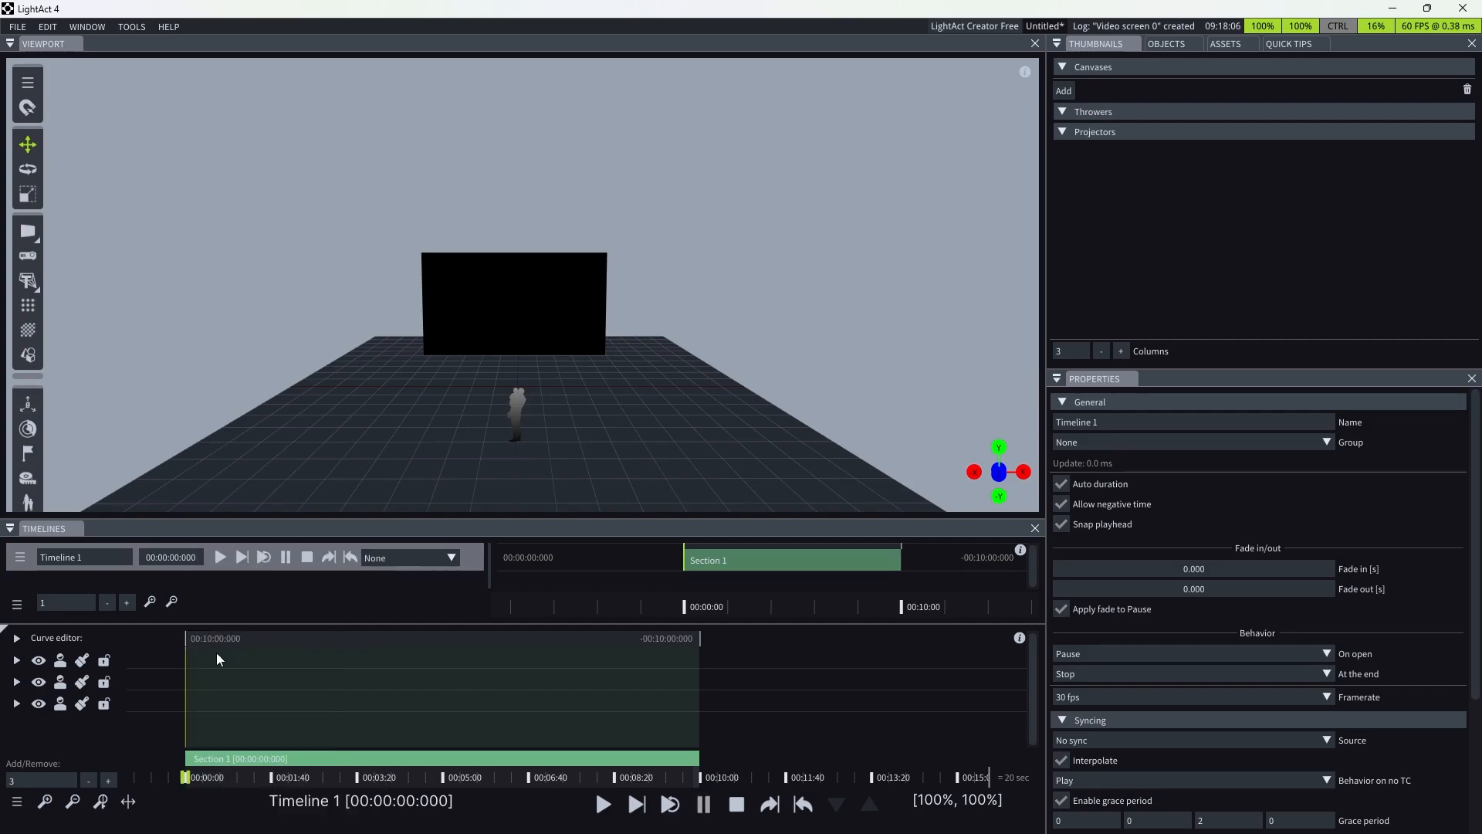
{"action": "left_click", "coordinate": [10, 630]}
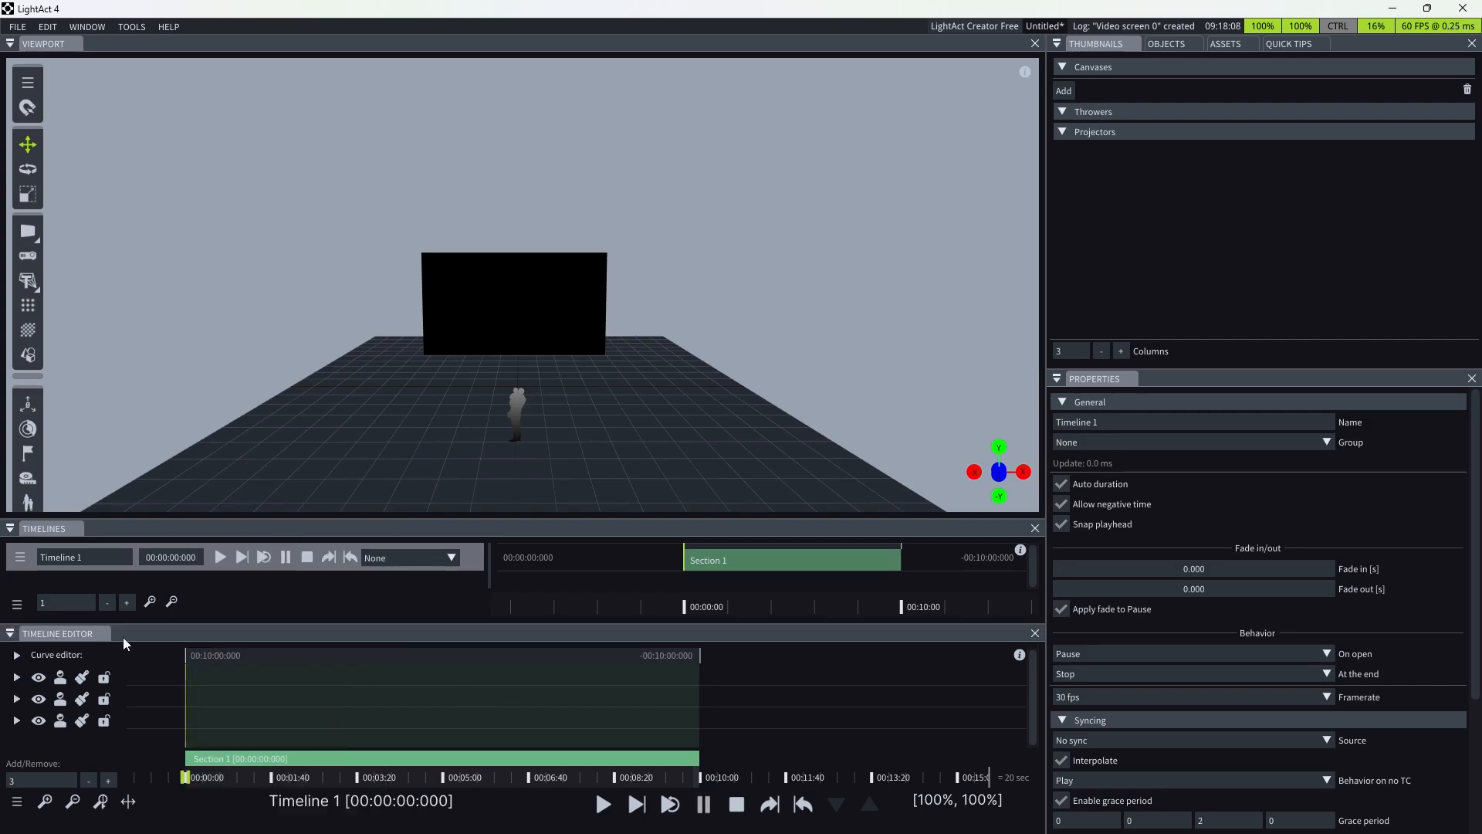
{"action": "left_click", "coordinate": [10, 631]}
- Add a generative Color grid layer on the timeline's second track, near the start of the section
{"action": "right_click", "coordinate": [181, 675]}
{"action": "mouse_move", "coordinate": [219, 601]}
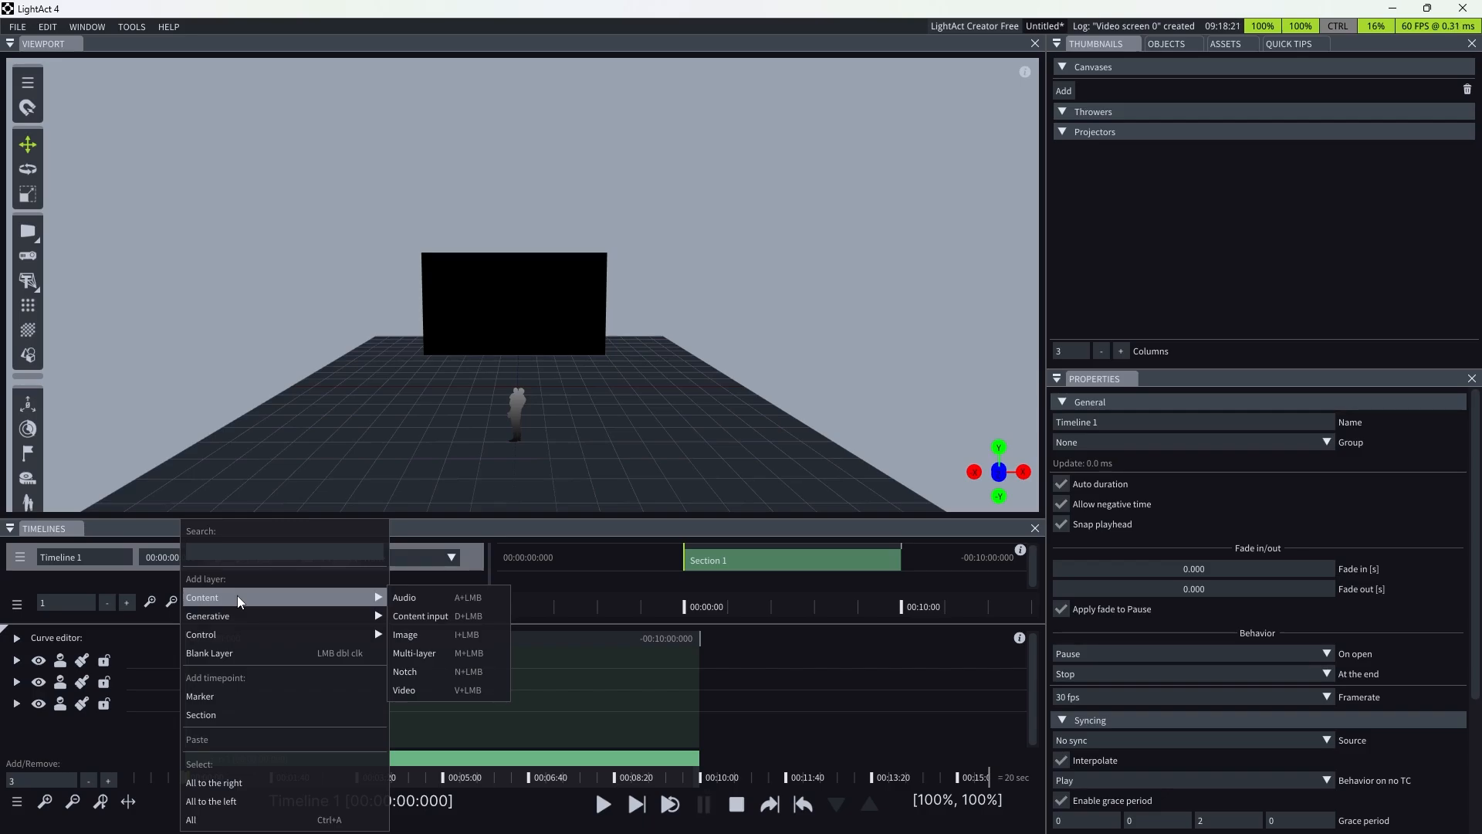
{"action": "left_click", "coordinate": [229, 610]}
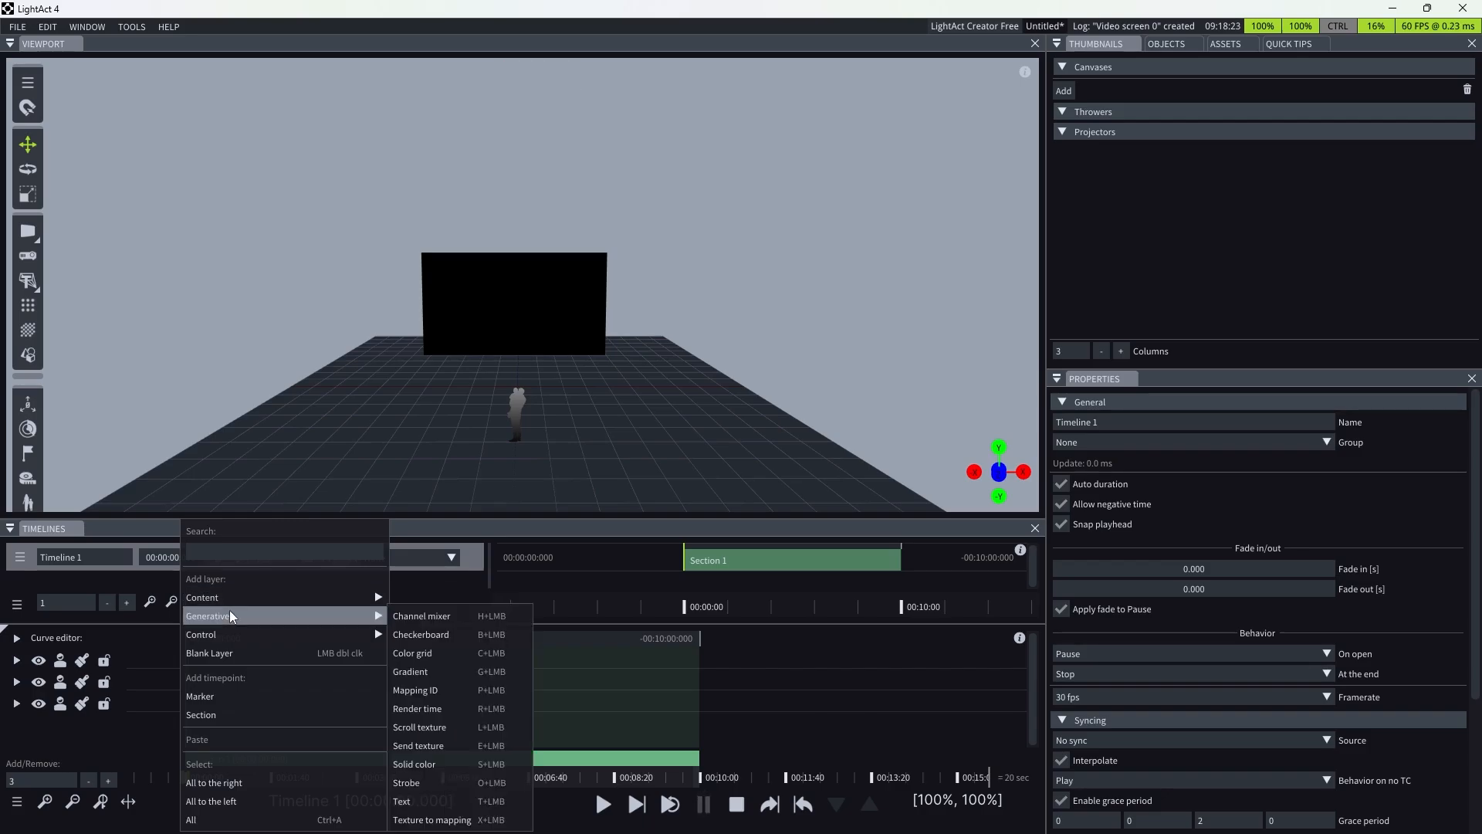
{"action": "left_click", "coordinate": [416, 655]}
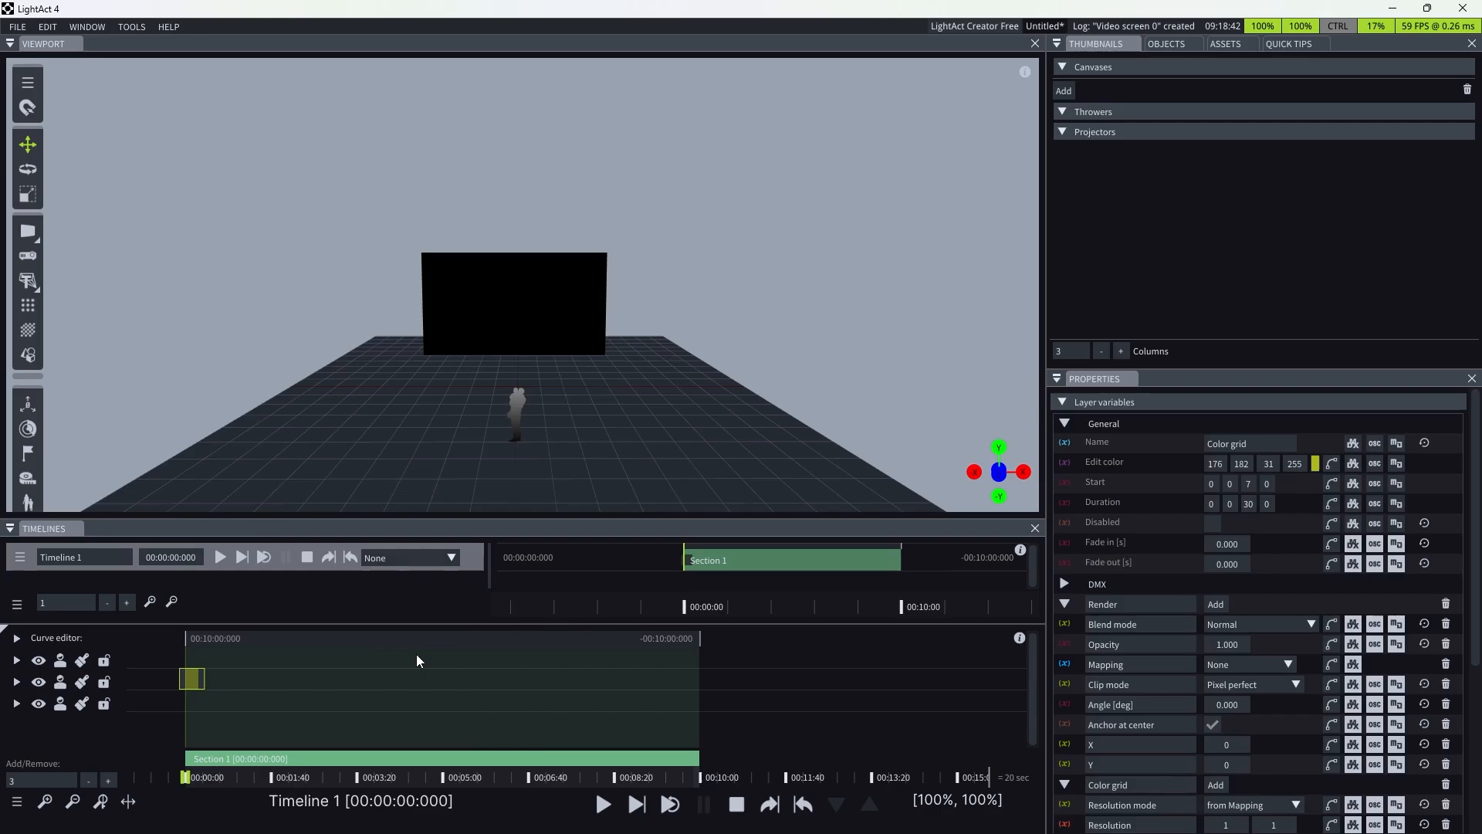
- Add another Color grid layer further along the same track, using the layer's quick-placement shortcut
{"action": "left_click", "coordinate": [281, 682]}
{"action": "key", "text": "c"}
{"action": "key", "text": "c"}
{"action": "key", "text": "c"}
{"action": "key", "text": "c"}
{"action": "key", "text": "c"}
{"action": "key", "text": "c"}
{"action": "key", "text": "c"}
{"action": "key", "text": "c"}
{"action": "key", "text": "c"}
{"action": "key", "text": "c"}
{"action": "key", "text": "c"}
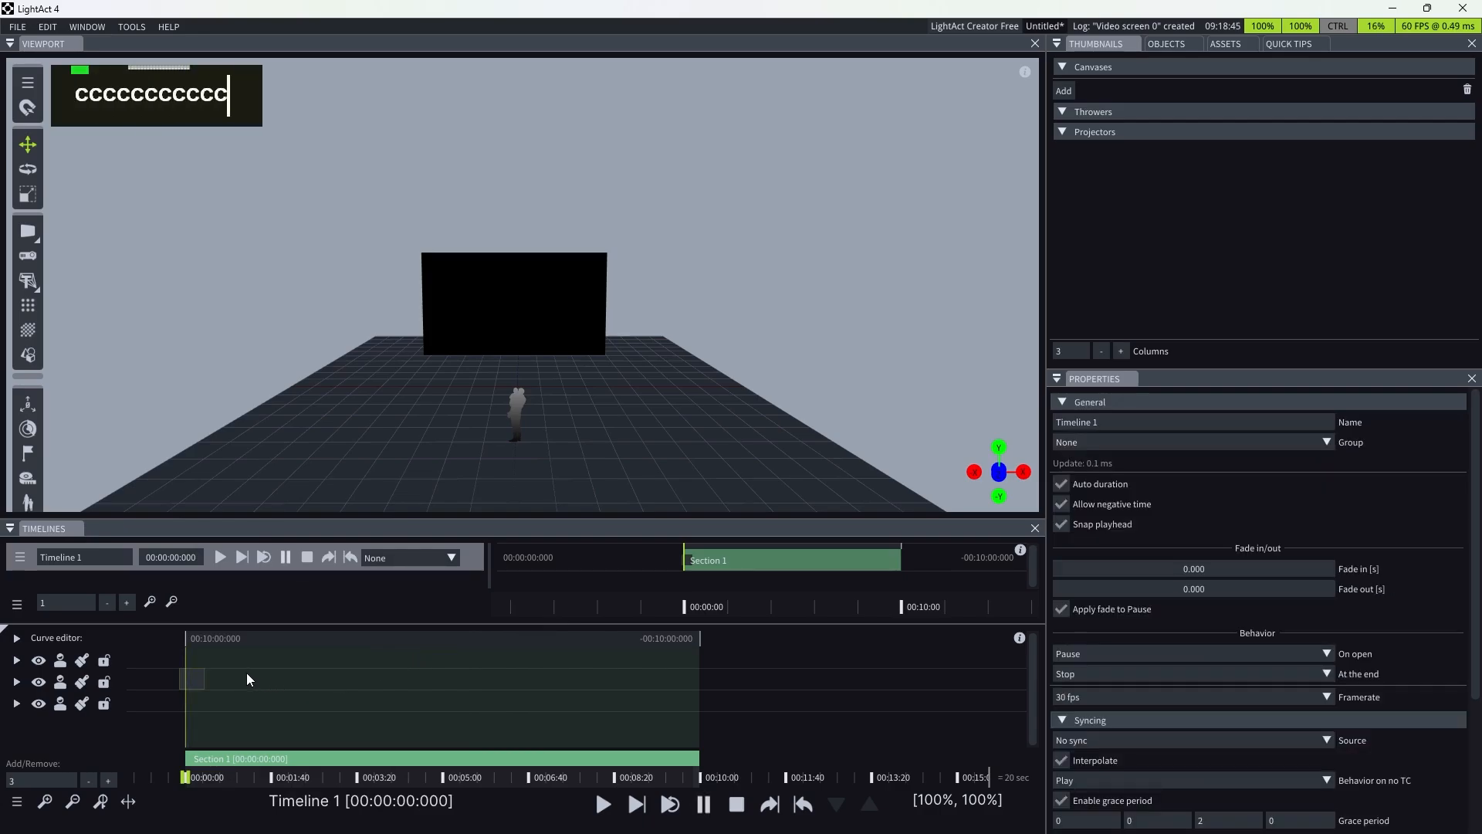
{"action": "key", "text": "c"}
{"action": "key", "text": "c"}
{"action": "key", "text": "c"}
{"action": "key", "text": "c"}
{"action": "key", "text": "c"}
{"action": "key", "text": "c"}
{"action": "key", "text": "c"}
{"action": "right_click", "coordinate": [247, 673]}
{"action": "type", "text": "cccccccccccc"}
{"action": "left_click", "coordinate": [249, 679]}
{"action": "key", "text": "c"}
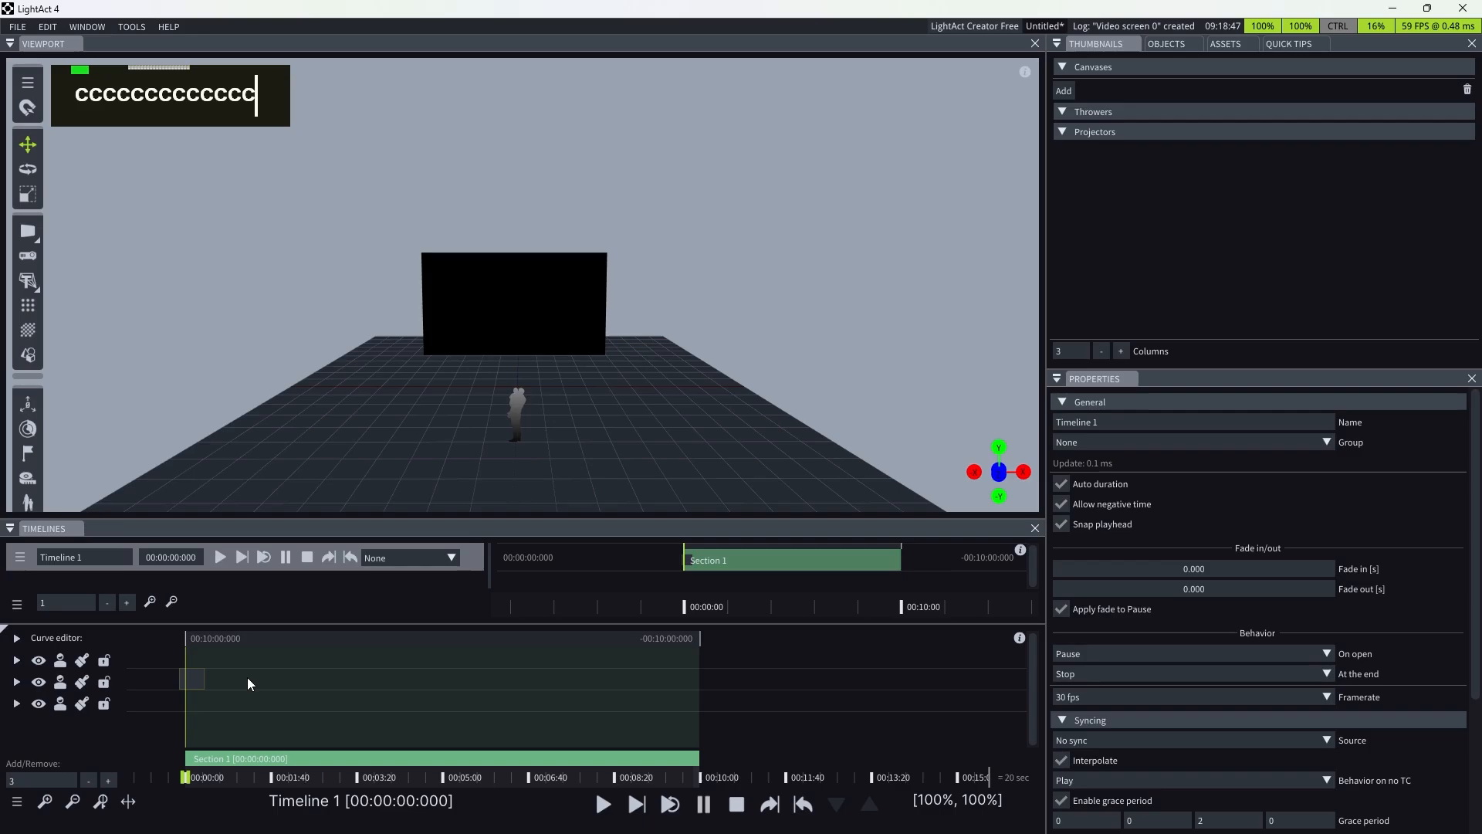
{"action": "key", "text": "c"}
{"action": "key", "text": "c"}
{"action": "key", "text": "c"}
{"action": "key", "text": "c"}
{"action": "key", "text": "c"}
{"action": "key", "text": "c"}
{"action": "key", "text": "c"}
{"action": "key", "text": "c"}
{"action": "key", "text": "c"}
{"action": "key", "text": "c"}
{"action": "key", "text": "c"}
{"action": "key", "text": "c"}
{"action": "key", "text": "c"}
{"action": "key", "text": "c"}
{"action": "key", "text": "c"}
{"action": "key", "text": "c"}
{"action": "key", "text": "c"}
{"action": "key", "text": "c"}
{"action": "key", "text": "c"}
{"action": "key", "text": "c"}
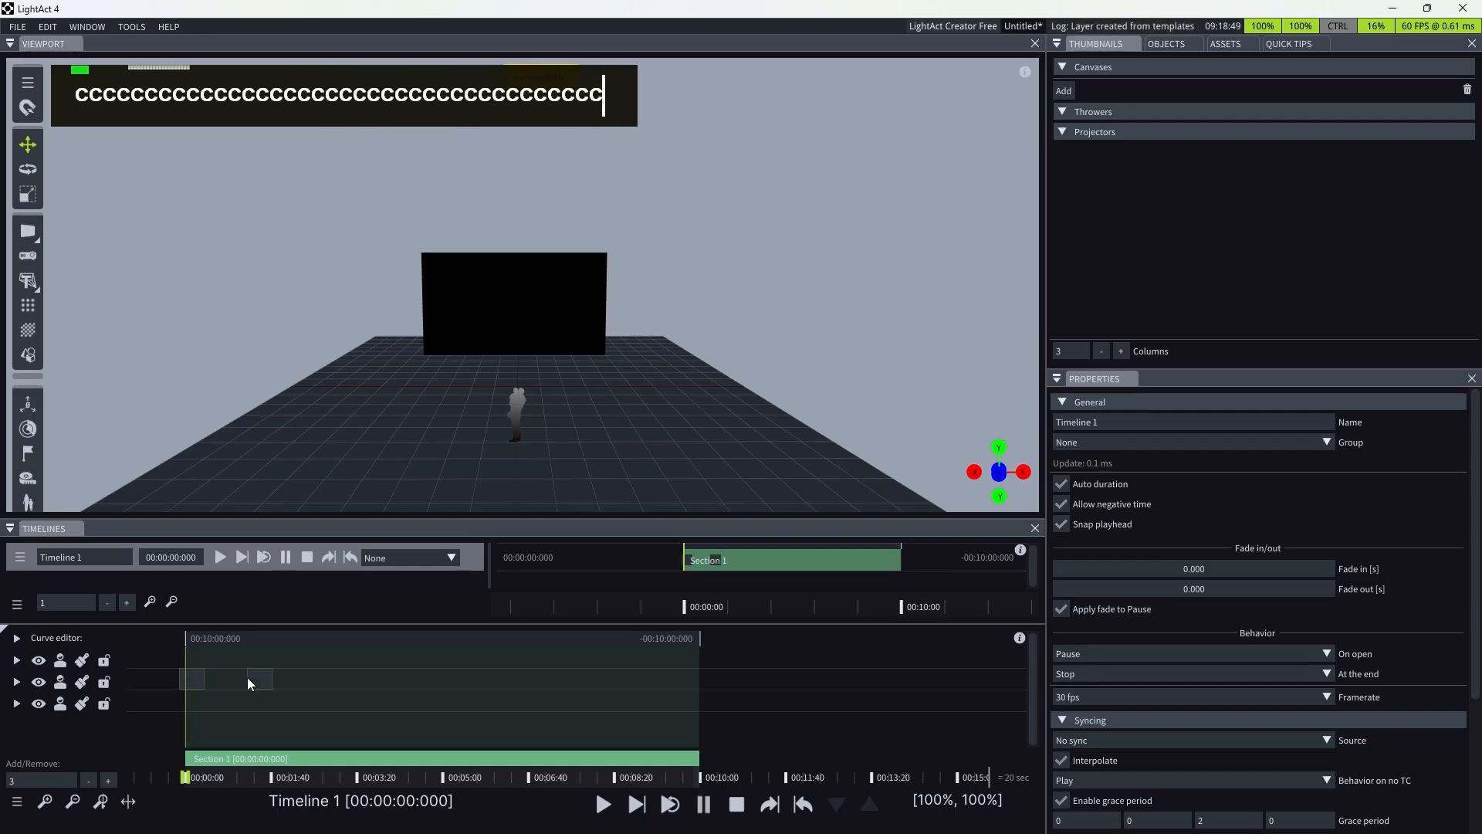
- Delete the second Color grid layer from the track
{"action": "scroll", "coordinate": [202, 688], "scroll_direction": "up", "scroll_amount": 2}
{"action": "scroll", "coordinate": [472, 682], "scroll_direction": "down", "scroll_amount": 1}
{"action": "scroll", "coordinate": [276, 679], "scroll_direction": "up", "scroll_amount": 1}
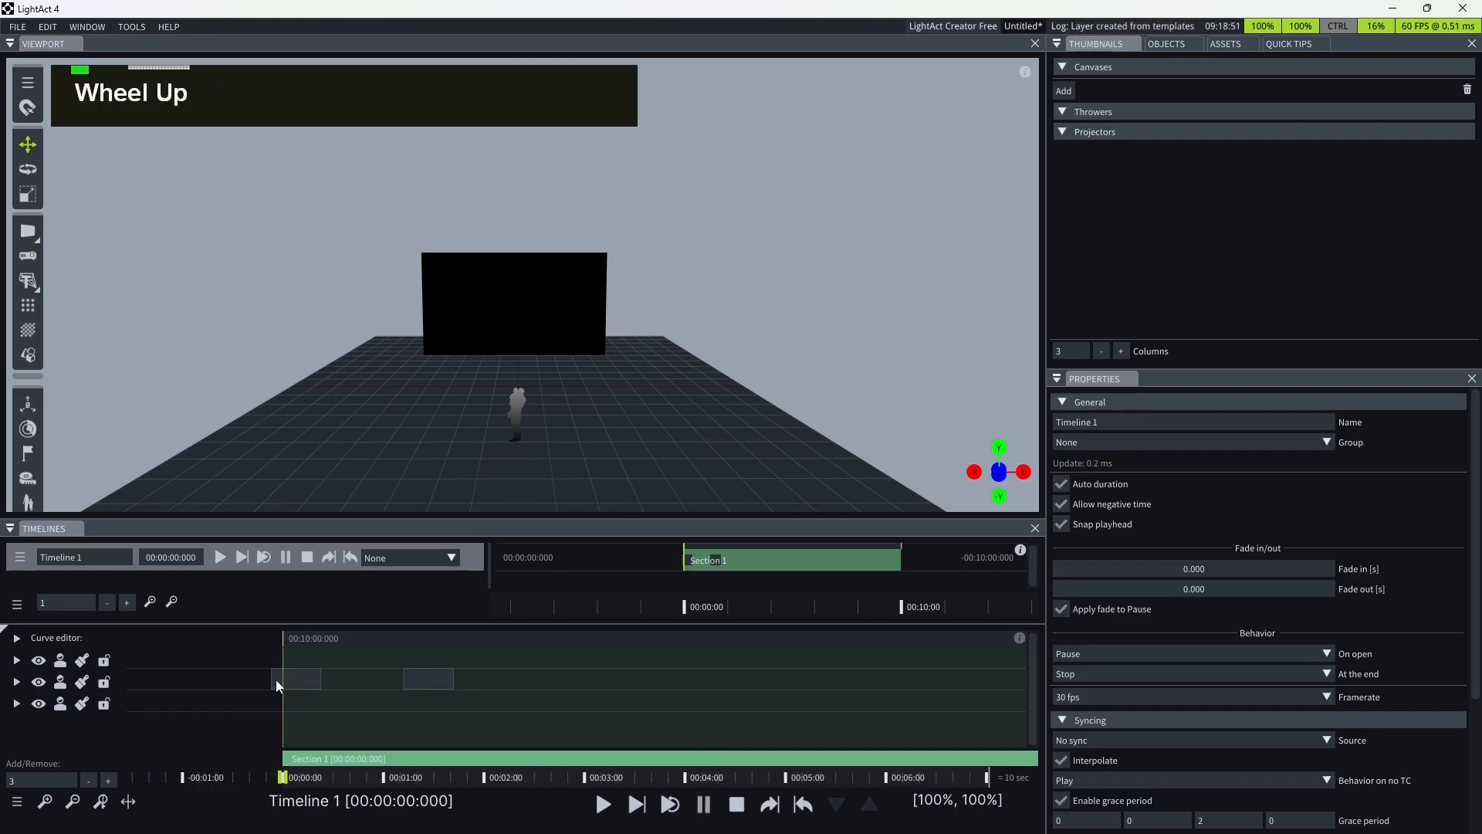
{"action": "scroll", "coordinate": [275, 679], "scroll_direction": "up", "scroll_amount": 3}
{"action": "left_click", "coordinate": [704, 684]}
{"action": "key", "text": "Delete"}
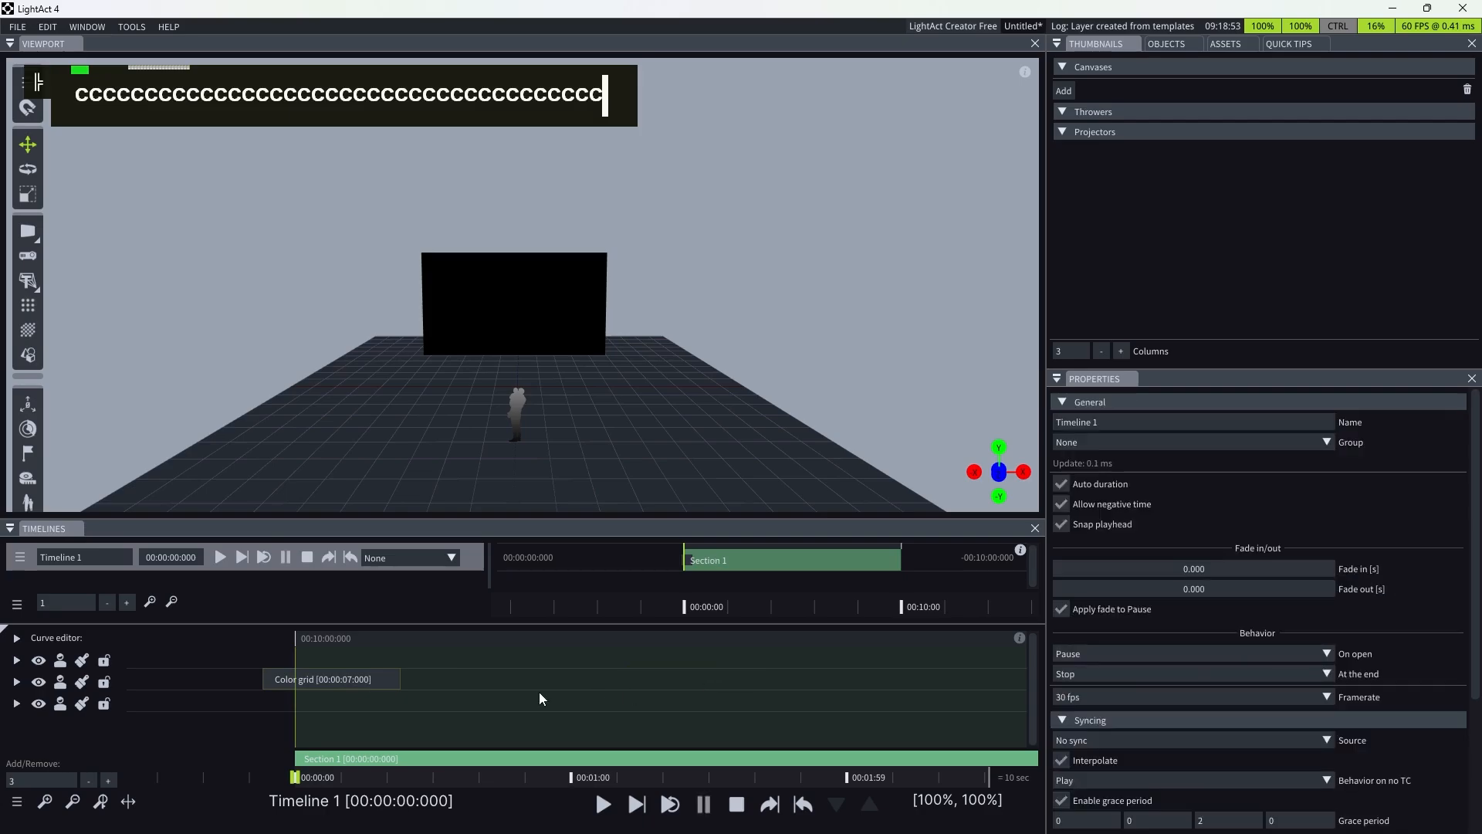
{"action": "right_click", "coordinate": [446, 696]}
{"action": "mouse_move", "coordinate": [486, 607]}
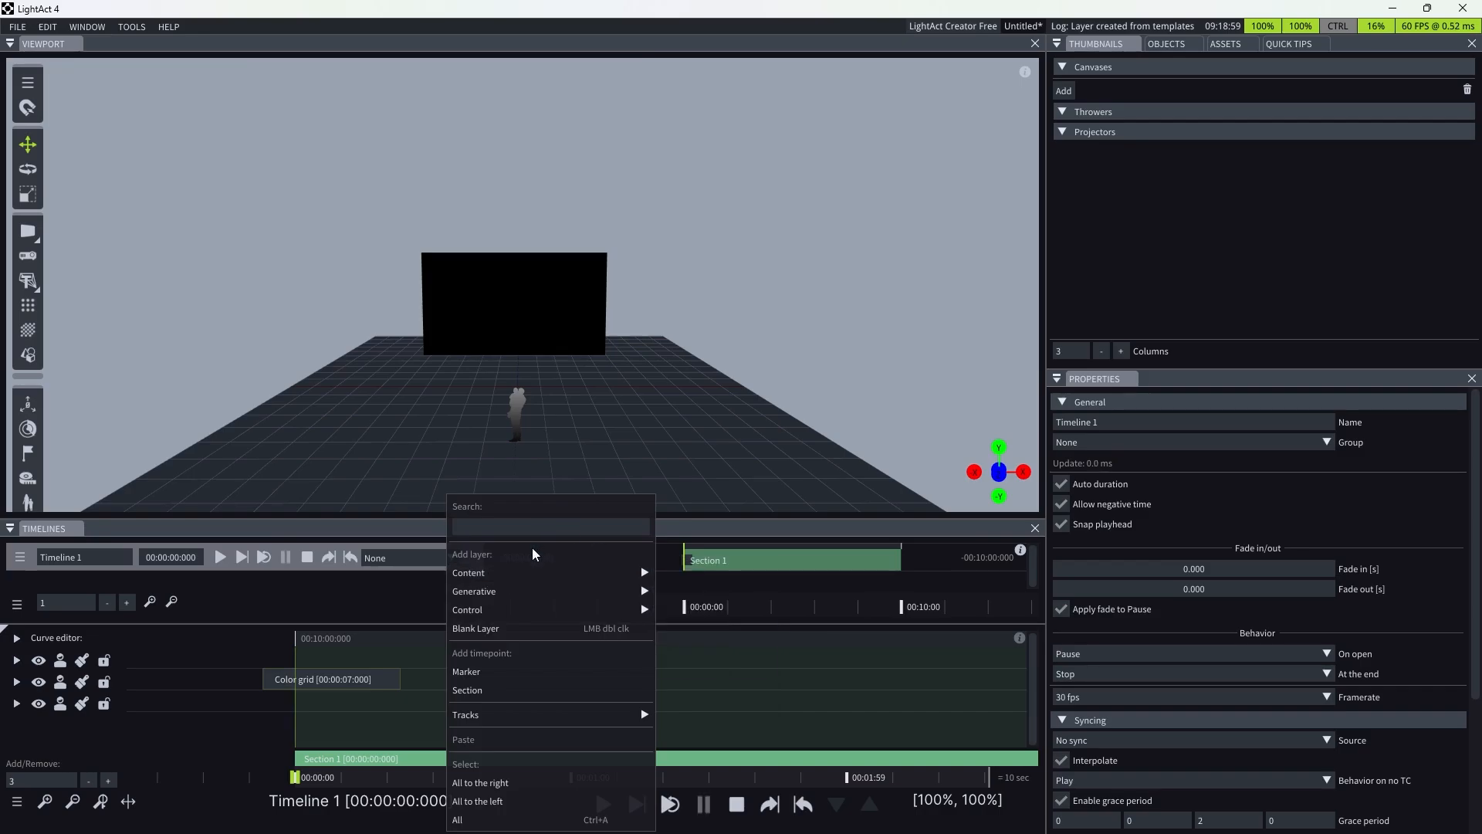
{"action": "left_click", "coordinate": [401, 702]}
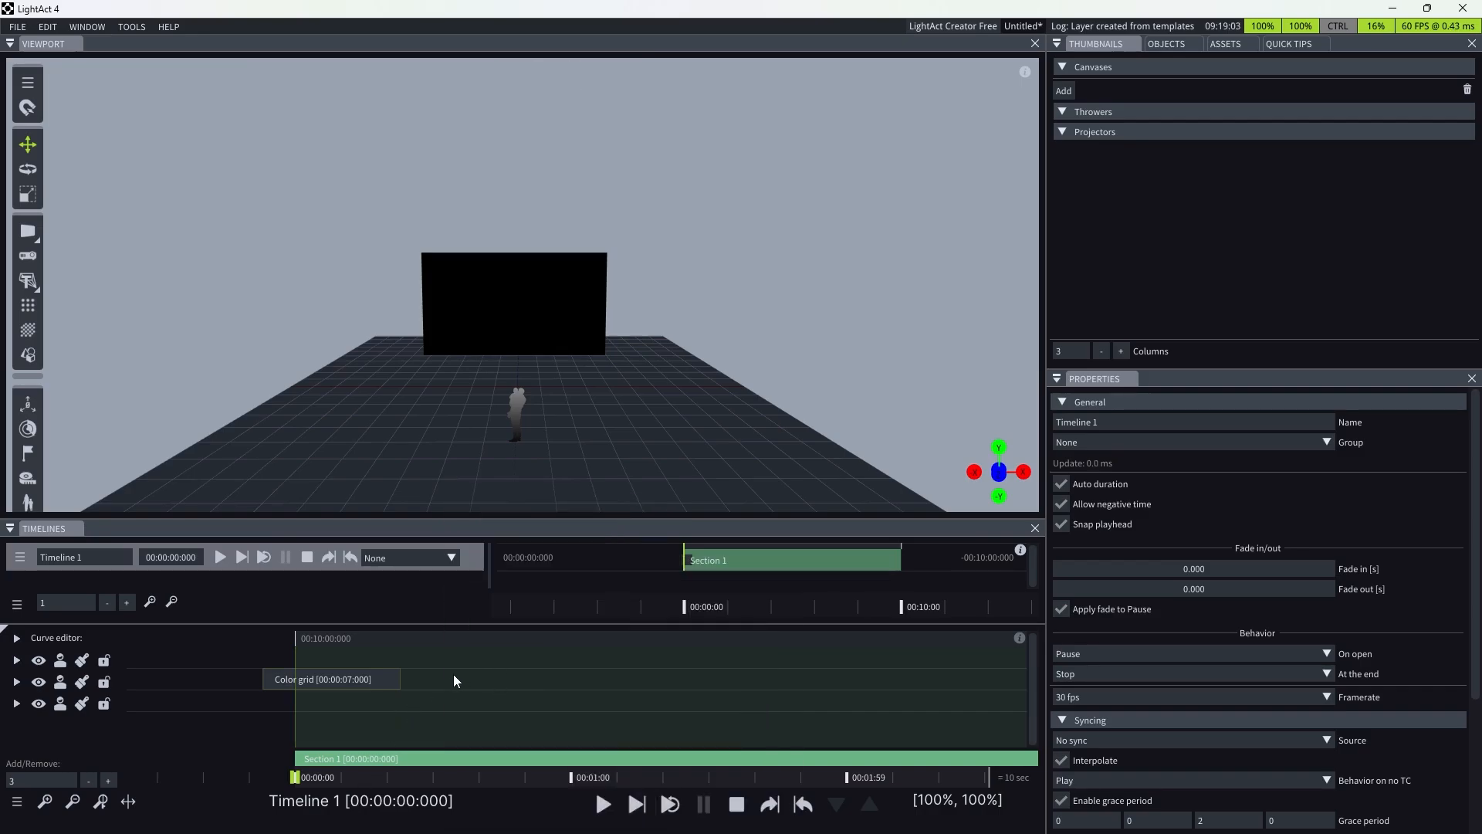
- Add a Video layer at about 34 s on the second track and a Content input layer at about 32 s on the third
{"action": "type", "text": "v"}
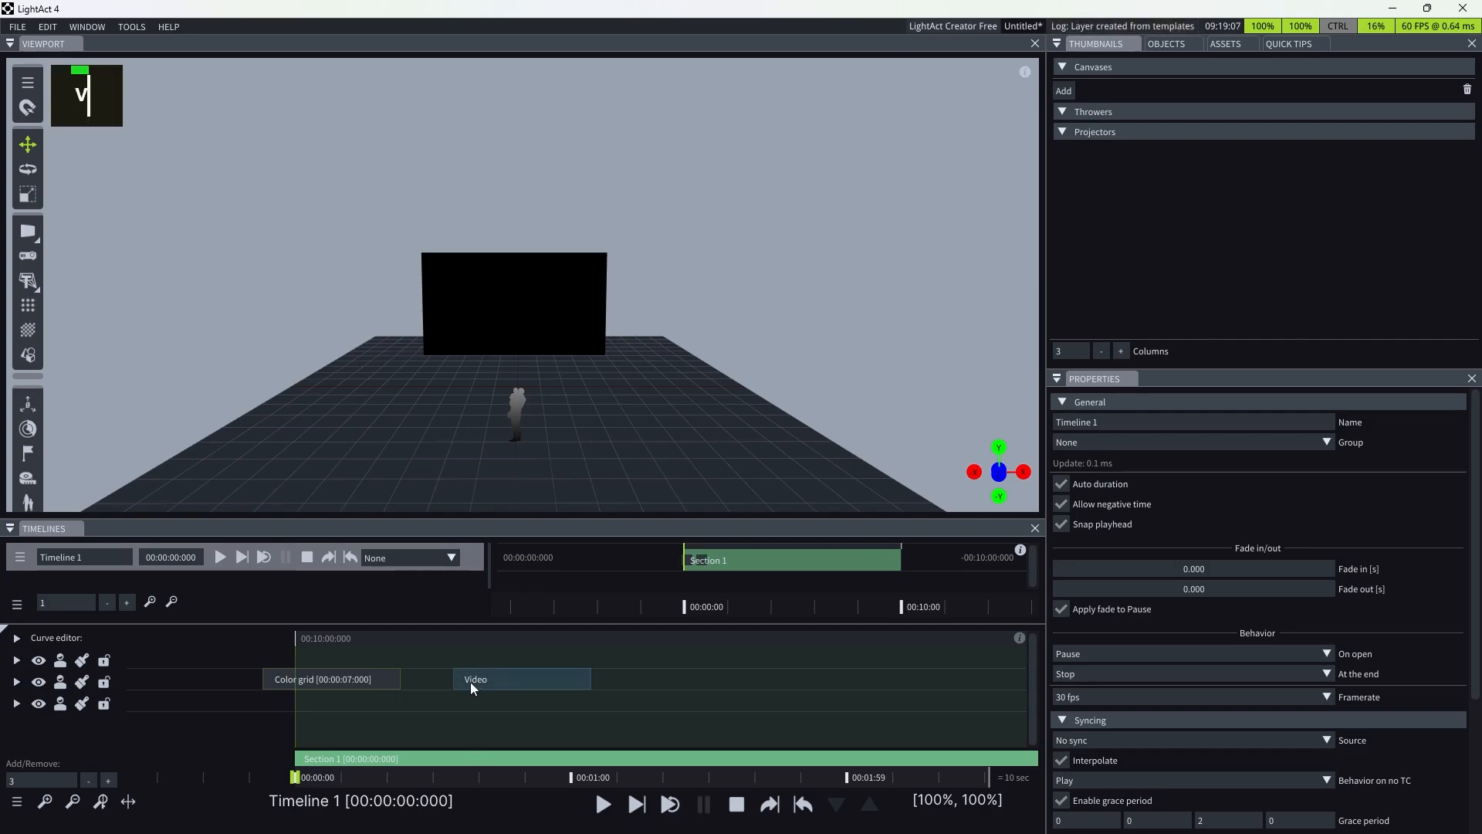
{"action": "type", "text": "d"}
{"action": "left_click", "coordinate": [446, 697]}
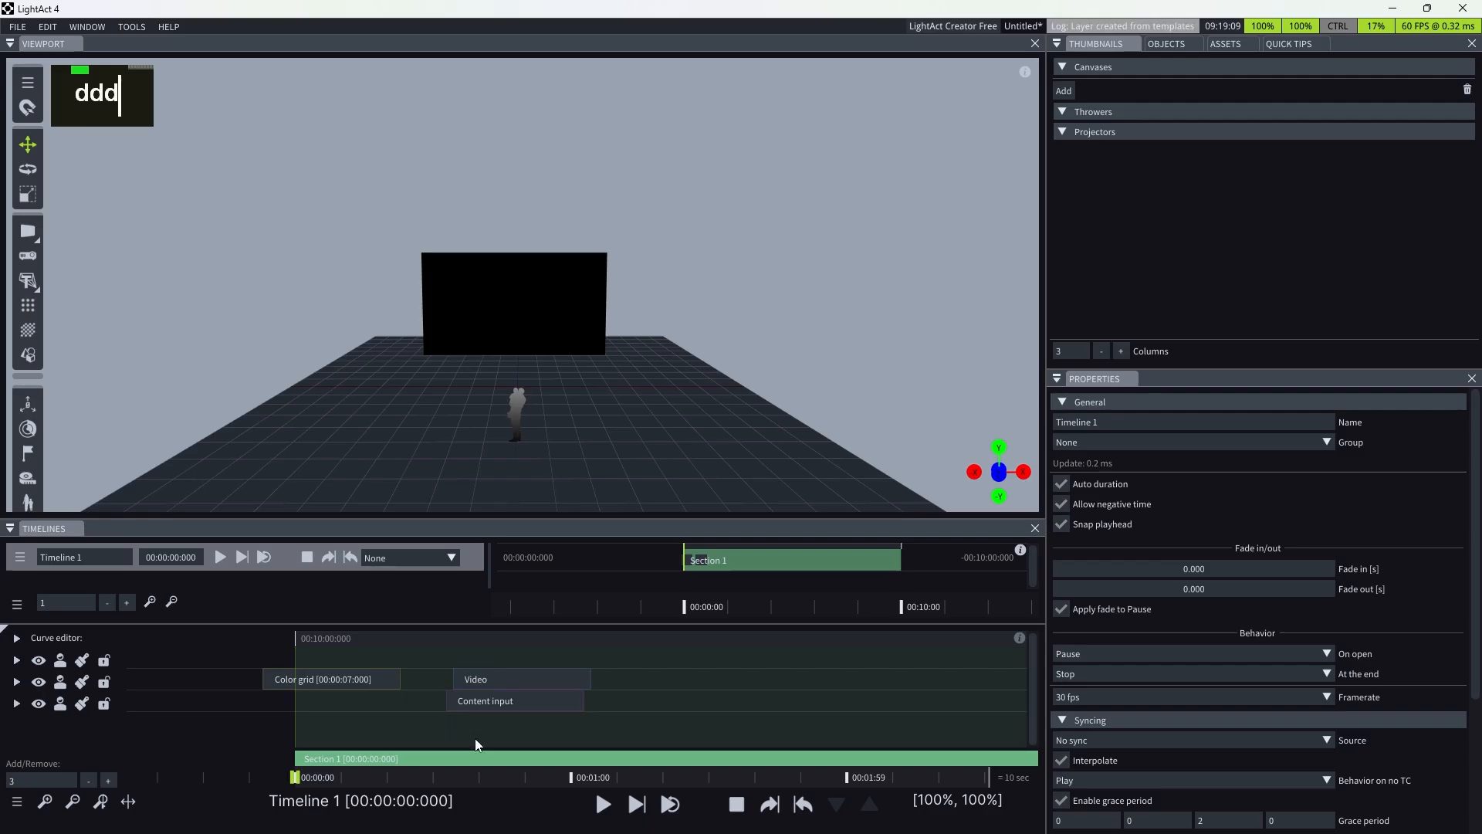
{"action": "left_click", "coordinate": [480, 704]}
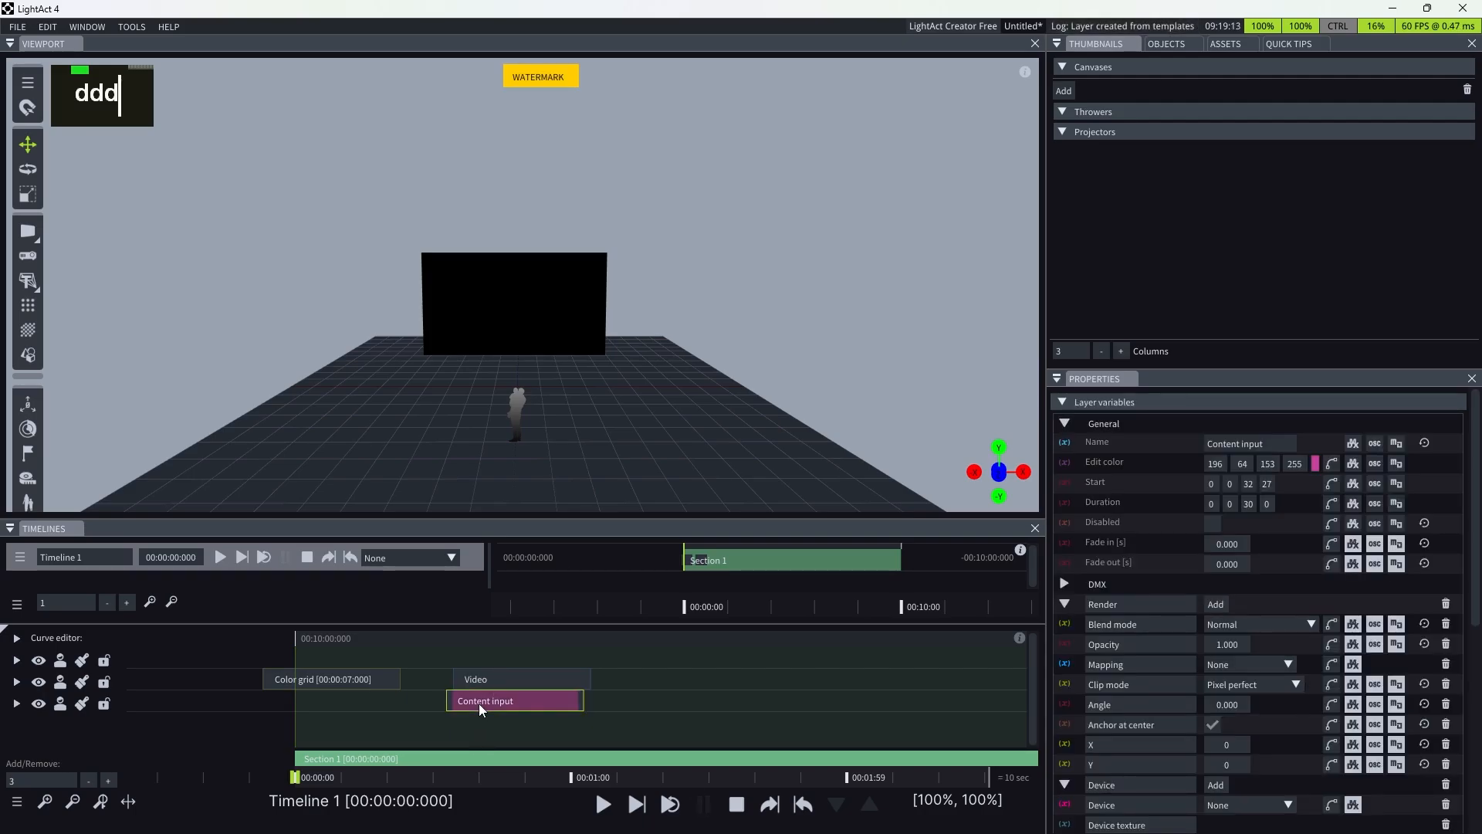
- Add a Notch layer on the second track, behind the Video layer
{"action": "key", "text": "n"}
{"action": "key", "text": "n"}
{"action": "key", "text": "n"}
{"action": "key", "text": "n"}
{"action": "left_click", "coordinate": [638, 682]}
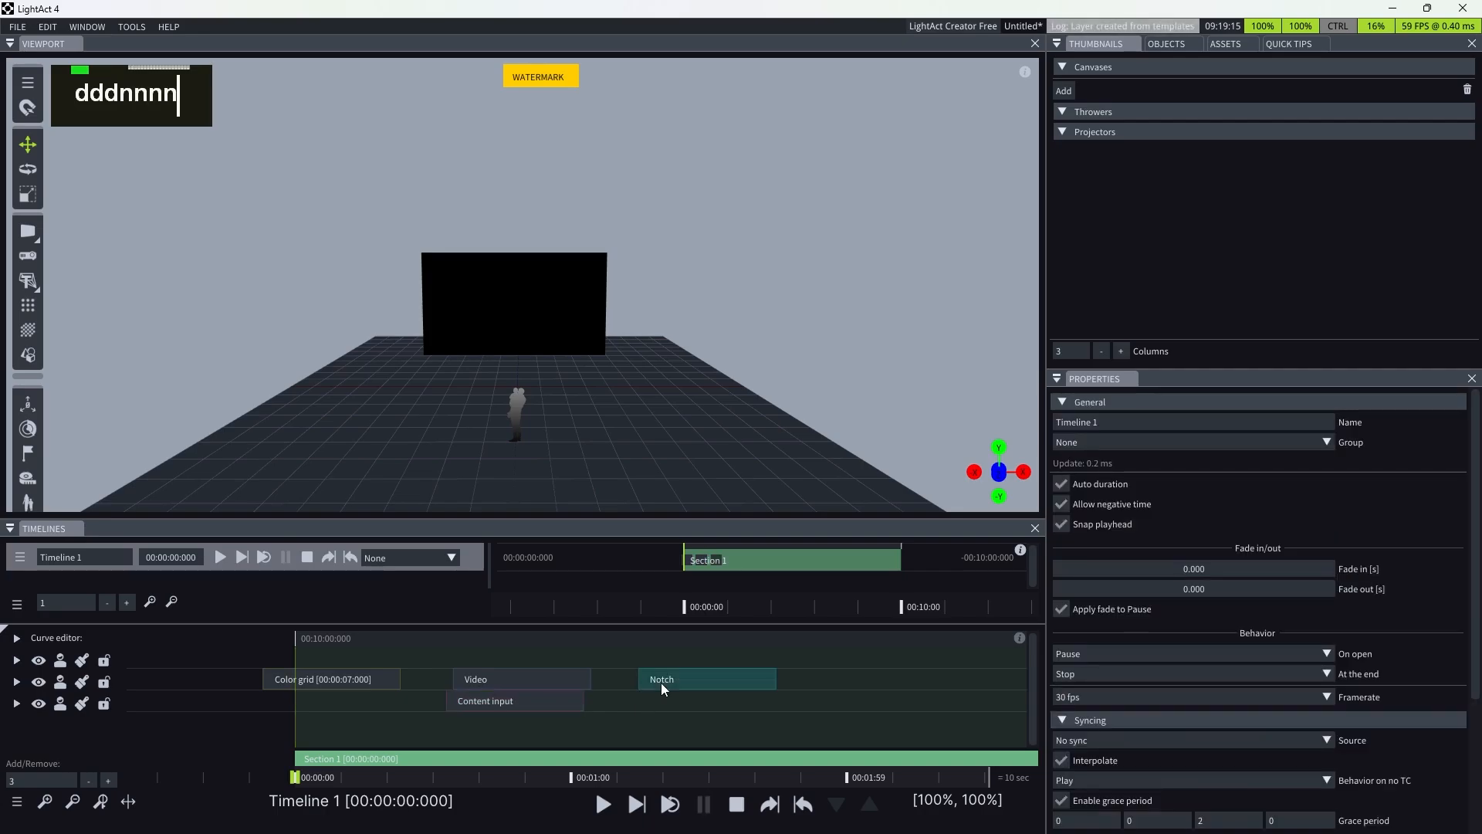
- Delete the Notch, Content input and Video layers from the timeline
{"action": "left_click", "coordinate": [677, 683]}
{"action": "key", "text": "Delete"}
{"action": "left_click", "coordinate": [525, 699]}
{"action": "key", "text": "Delete"}
{"action": "left_click", "coordinate": [525, 676]}
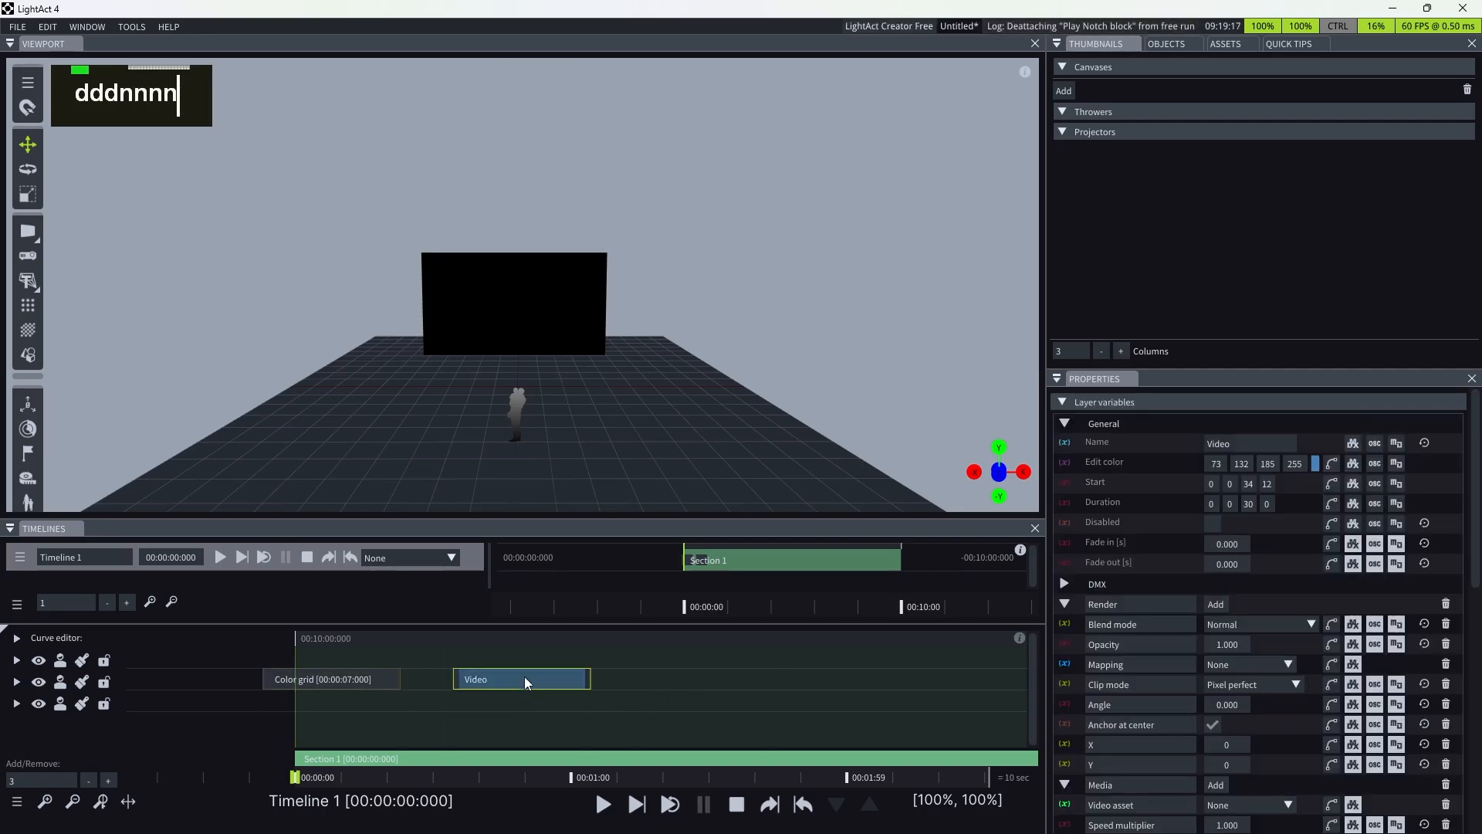
{"action": "key", "text": "Delete"}
{"action": "right_click", "coordinate": [453, 683]}
{"action": "mouse_move", "coordinate": [491, 575]}
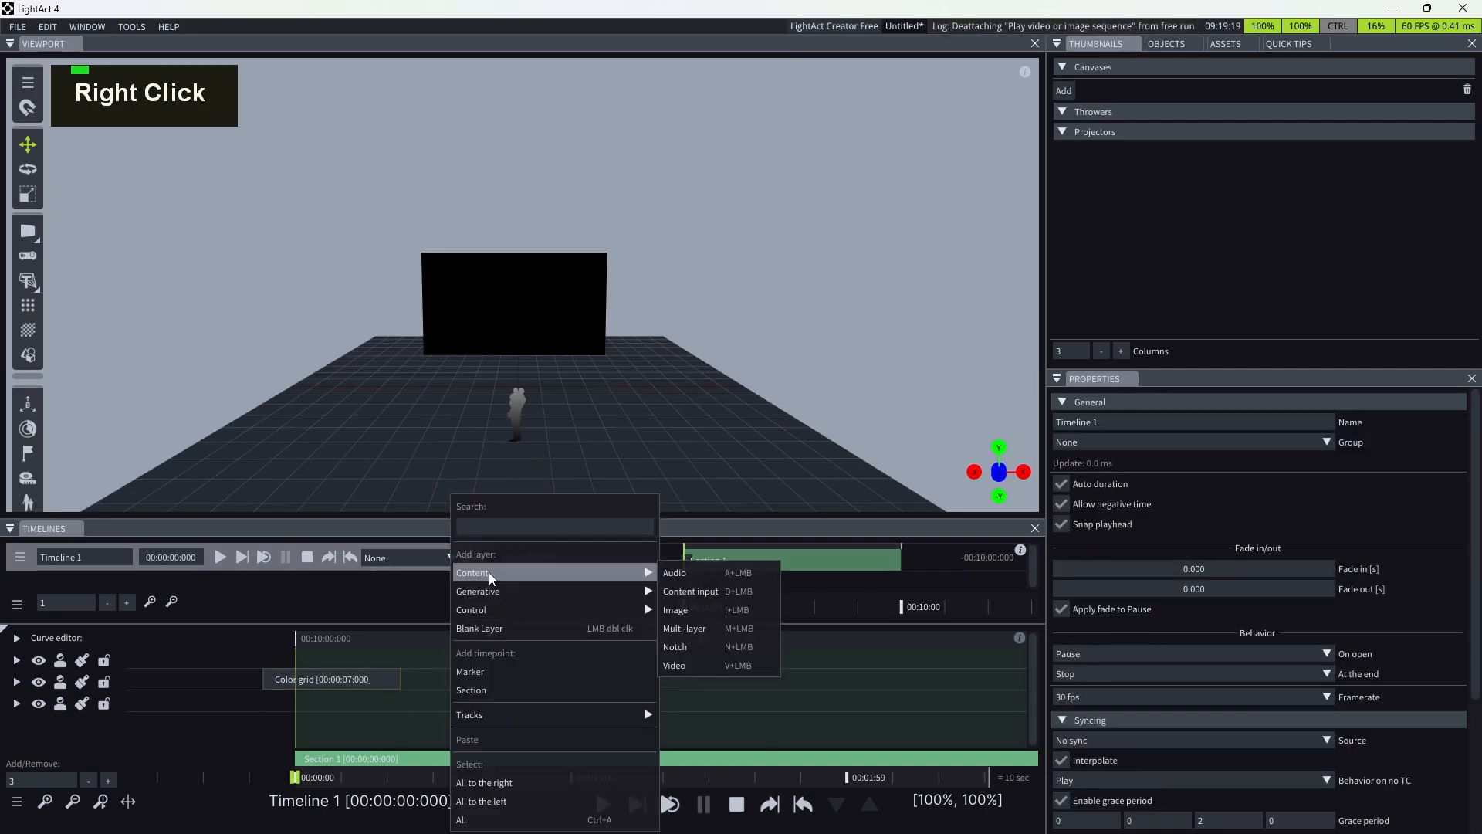
{"action": "mouse_move", "coordinate": [479, 610]}
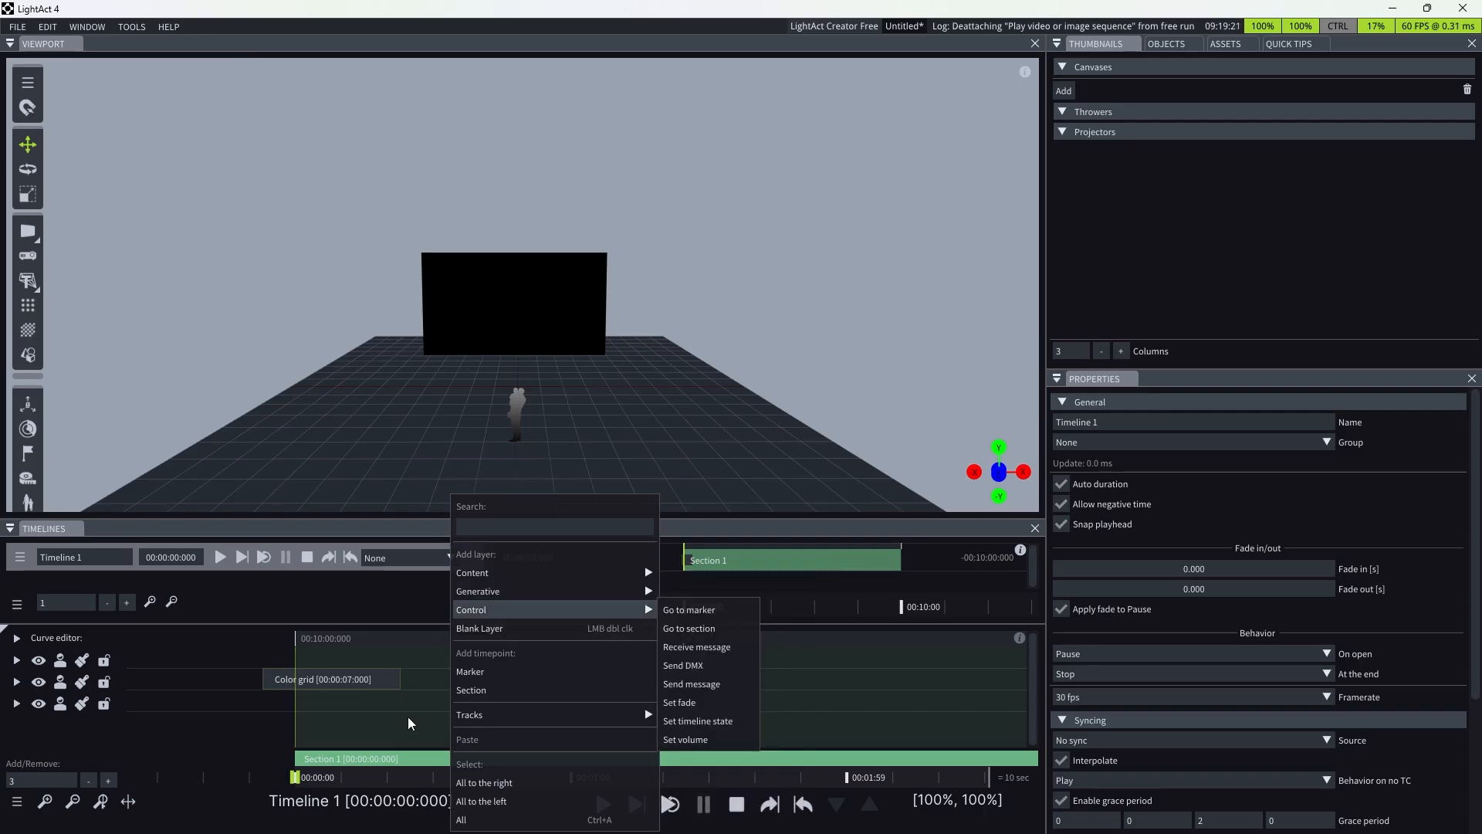
{"action": "left_click", "coordinate": [409, 723]}
- Expand the second track and move the Color grid layer so that it starts at 00:00:00:000
{"action": "left_click", "coordinate": [16, 681]}
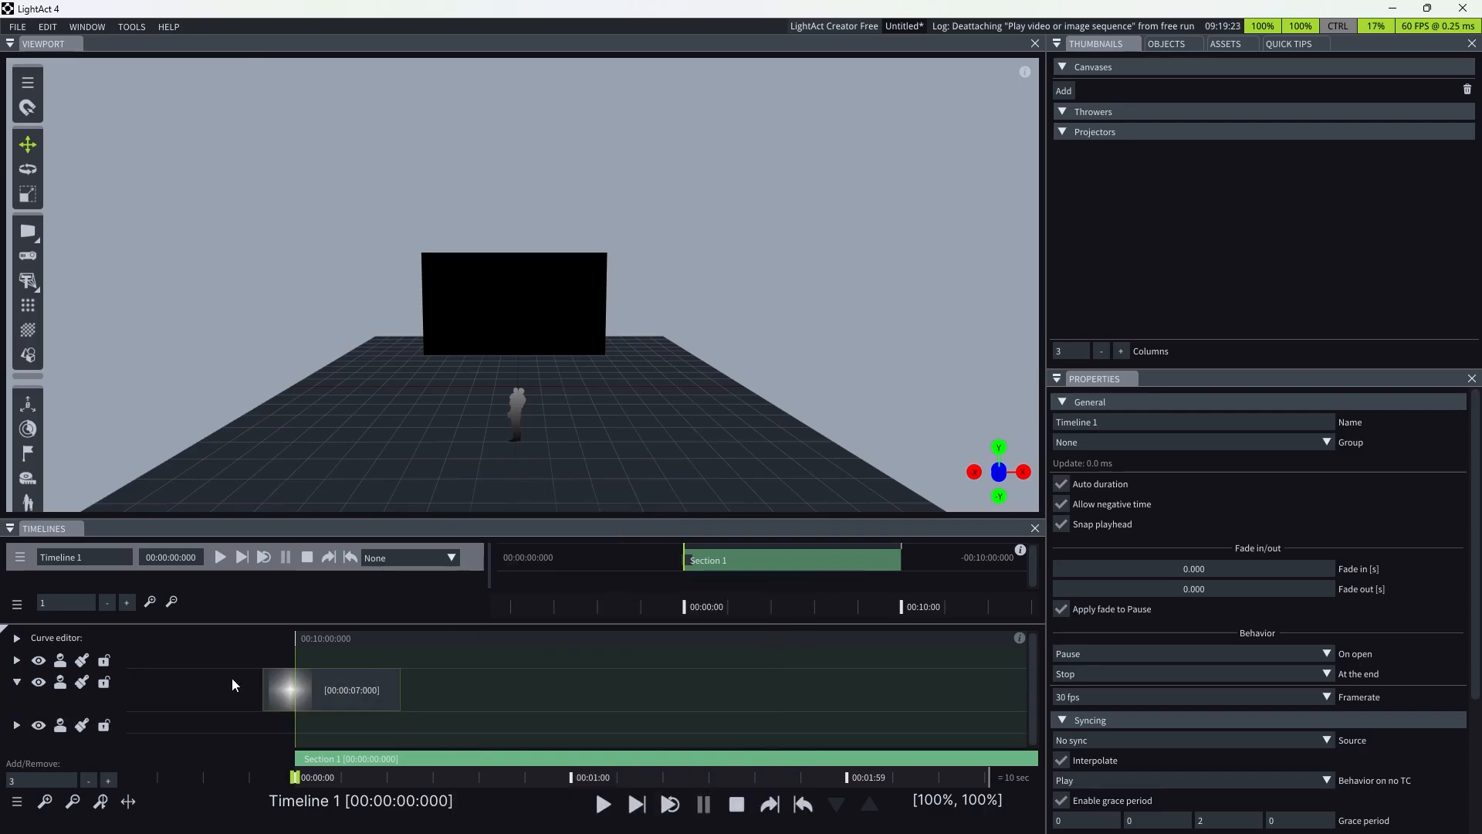
{"action": "left_click", "coordinate": [345, 686]}
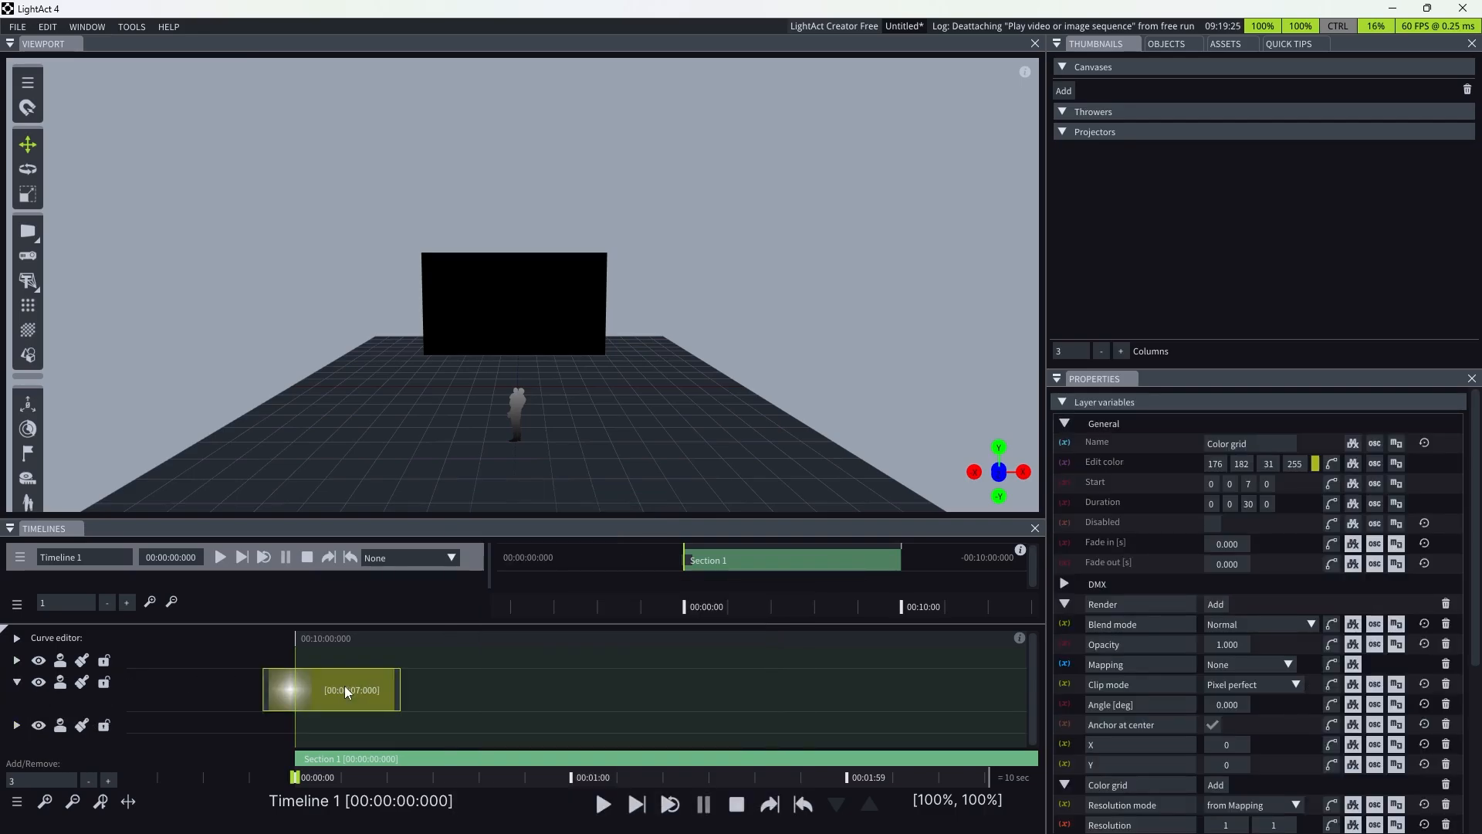
{"action": "scroll", "coordinate": [266, 691], "scroll_direction": "up", "scroll_amount": 2}
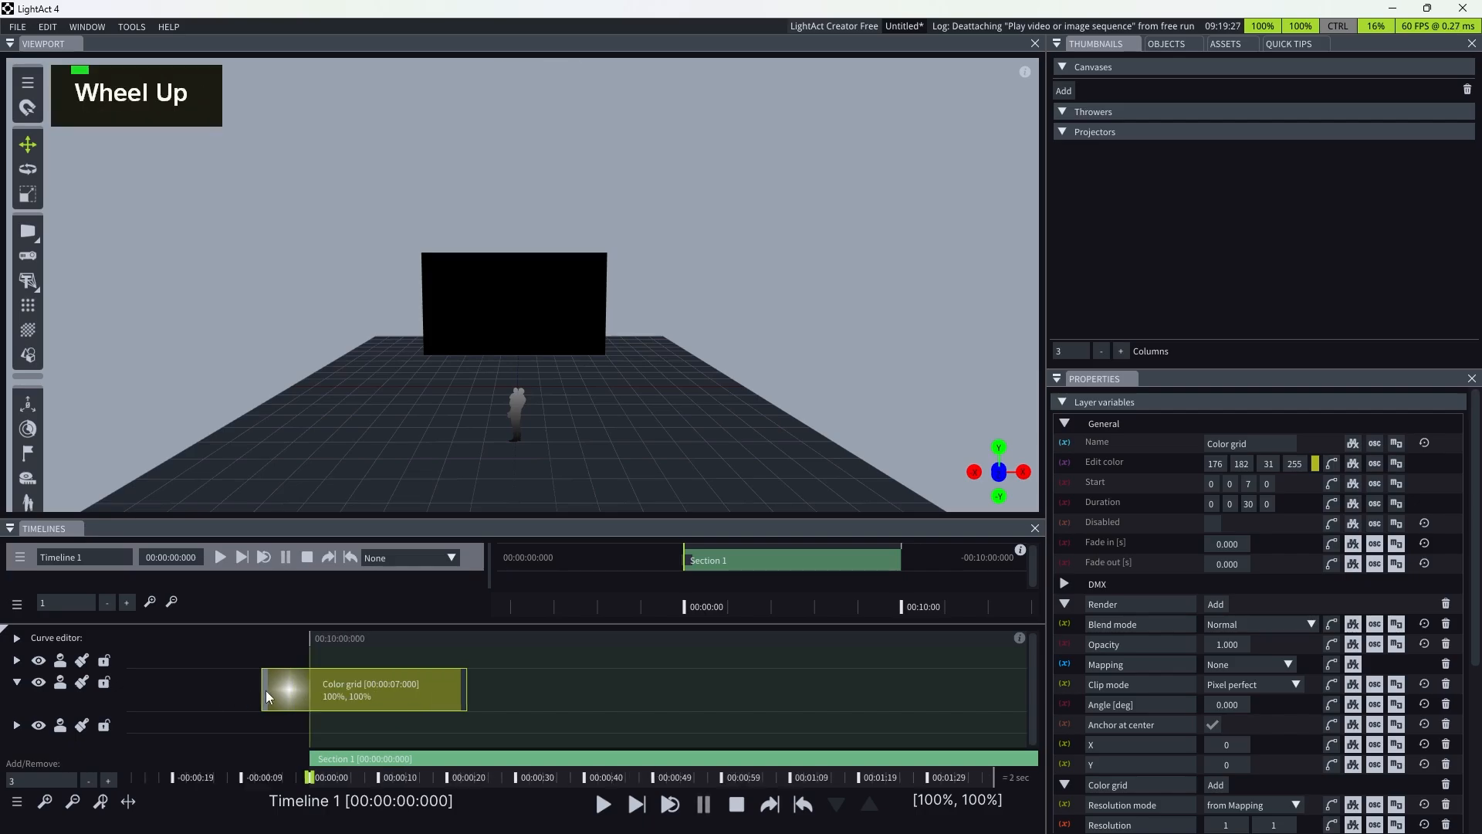
{"action": "left_click_drag", "start_coordinate": [266, 690], "coordinate": [452, 689]}
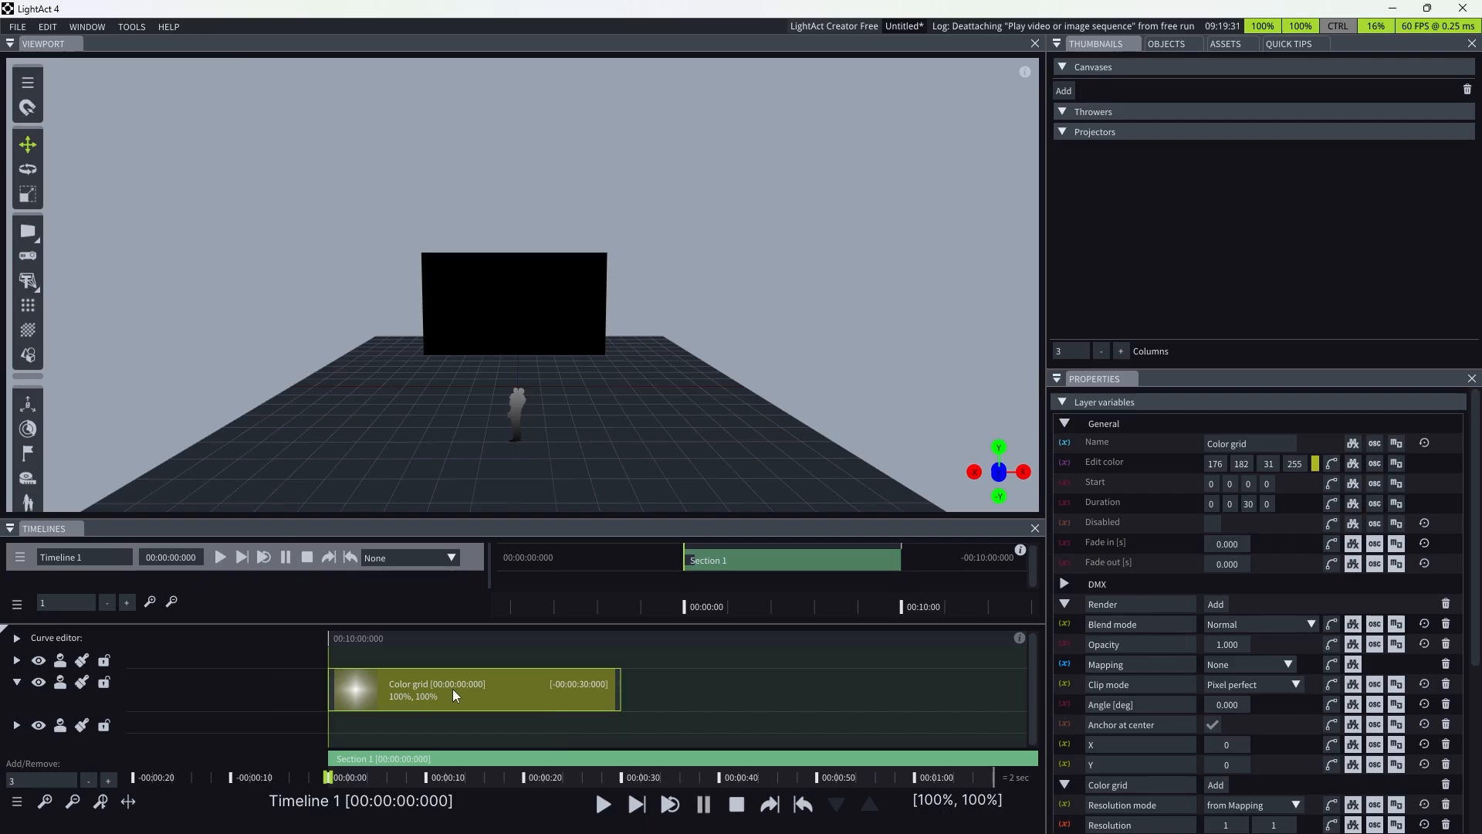
- Map the Color grid layer to Video screen 0
{"action": "double_click", "coordinate": [410, 684]}
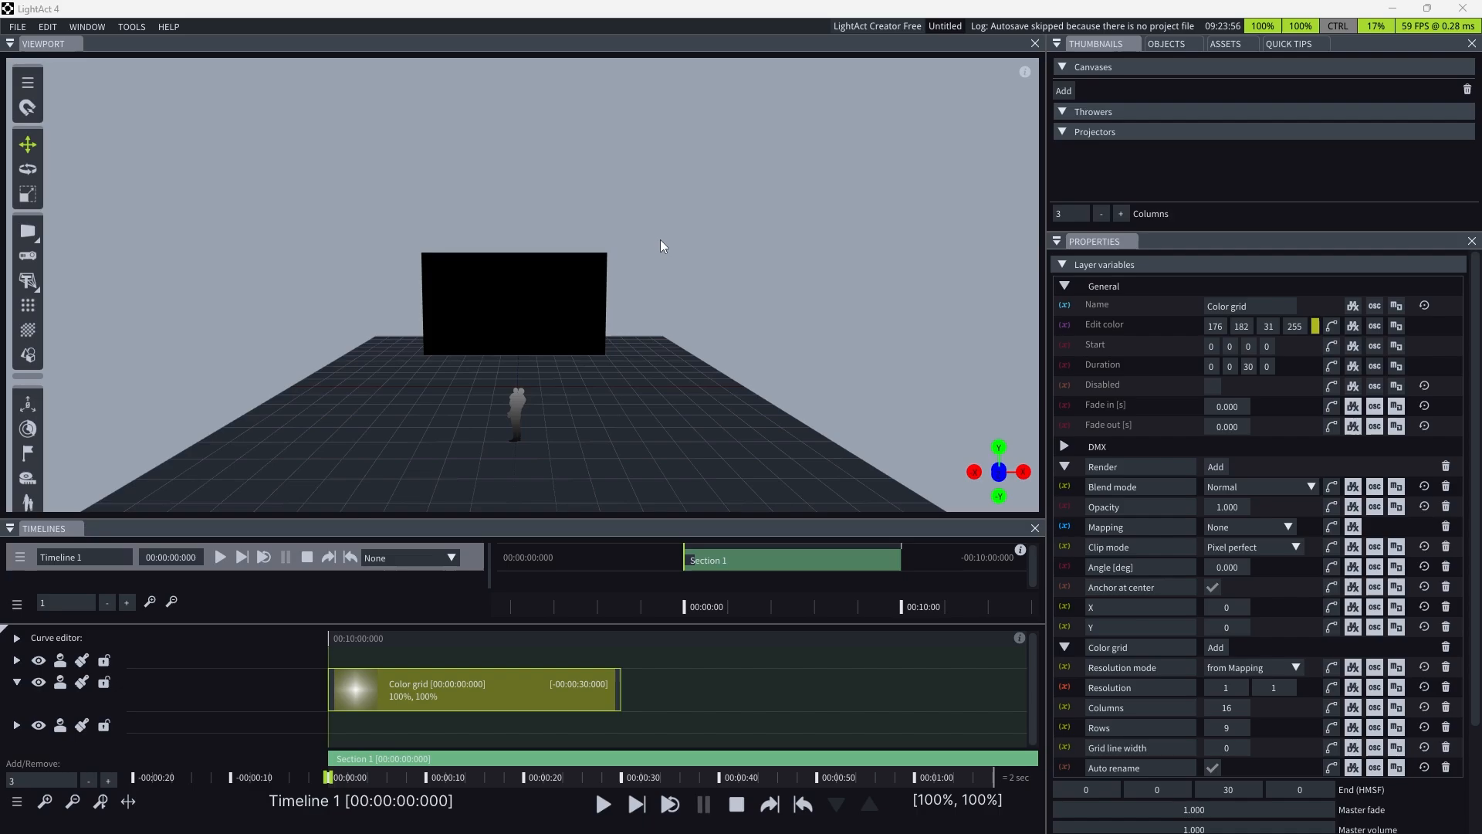
{"action": "left_click", "coordinate": [1287, 527]}
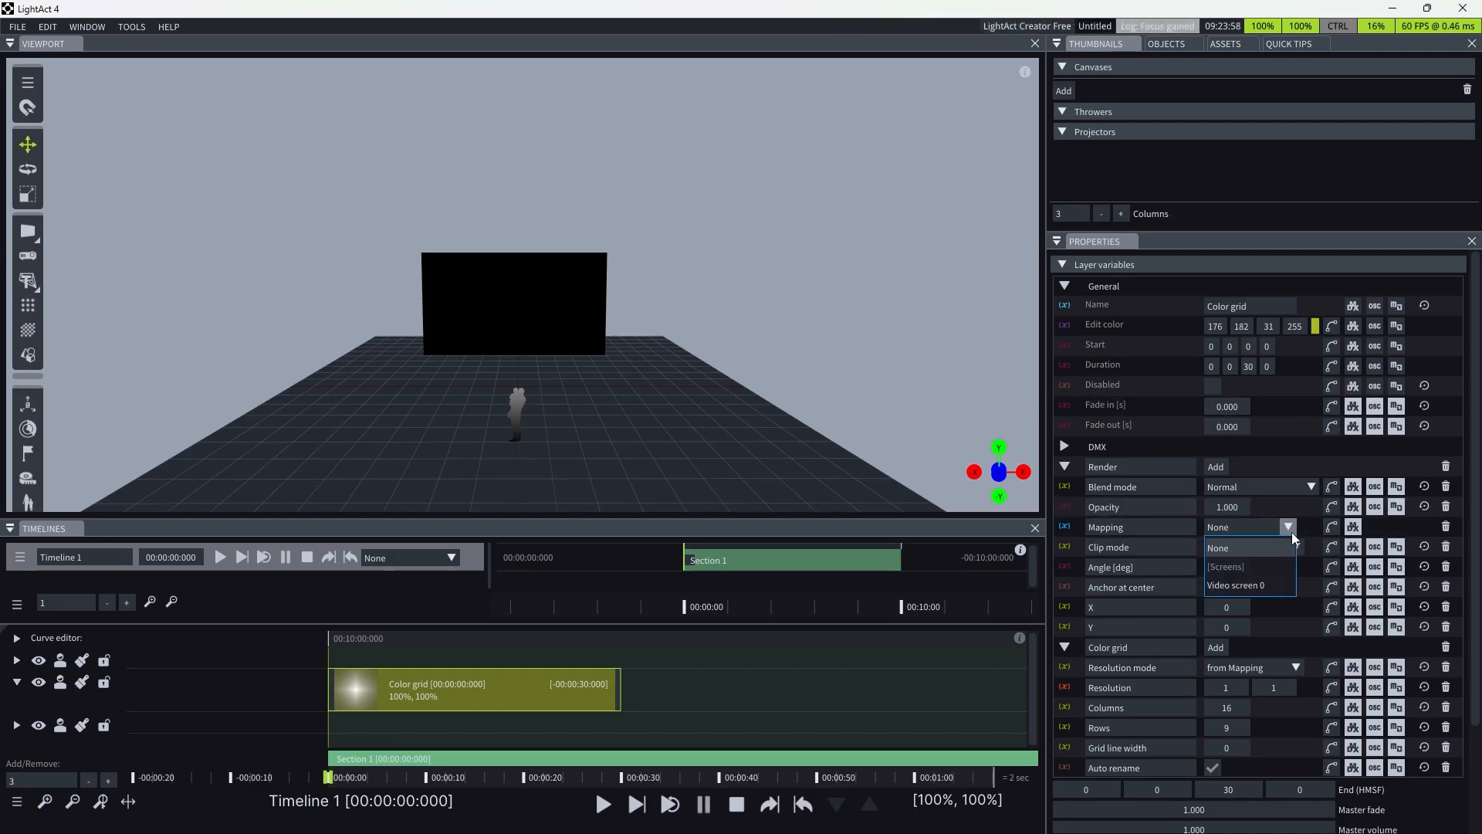
{"action": "left_click", "coordinate": [1233, 583]}
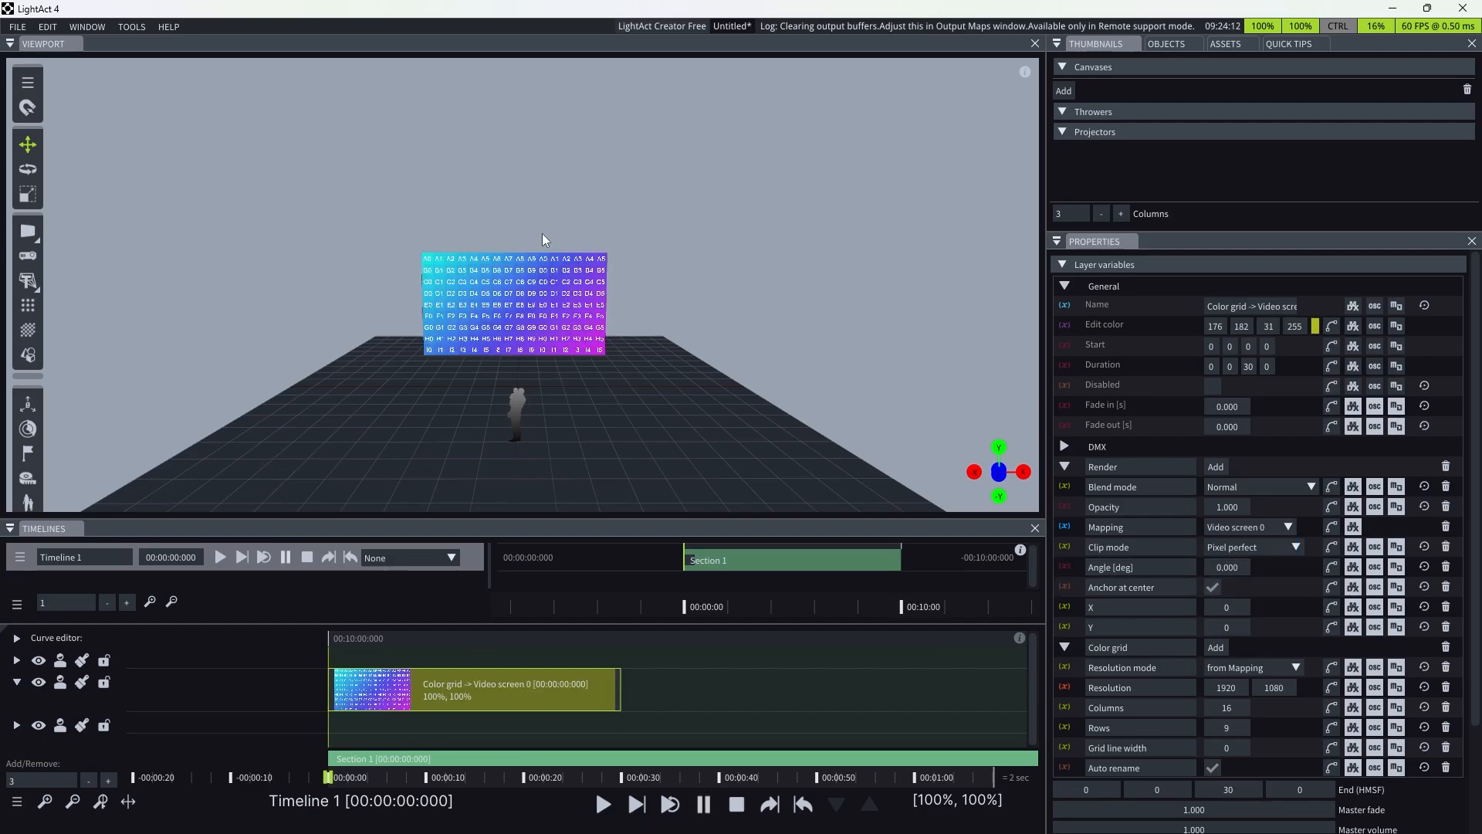
- Examine the Color grid layer's clip mode and resolution settings and the video screen's properties
{"action": "left_click", "coordinate": [676, 690]}
{"action": "left_click", "coordinate": [360, 683]}
{"action": "left_click", "coordinate": [1247, 545]}
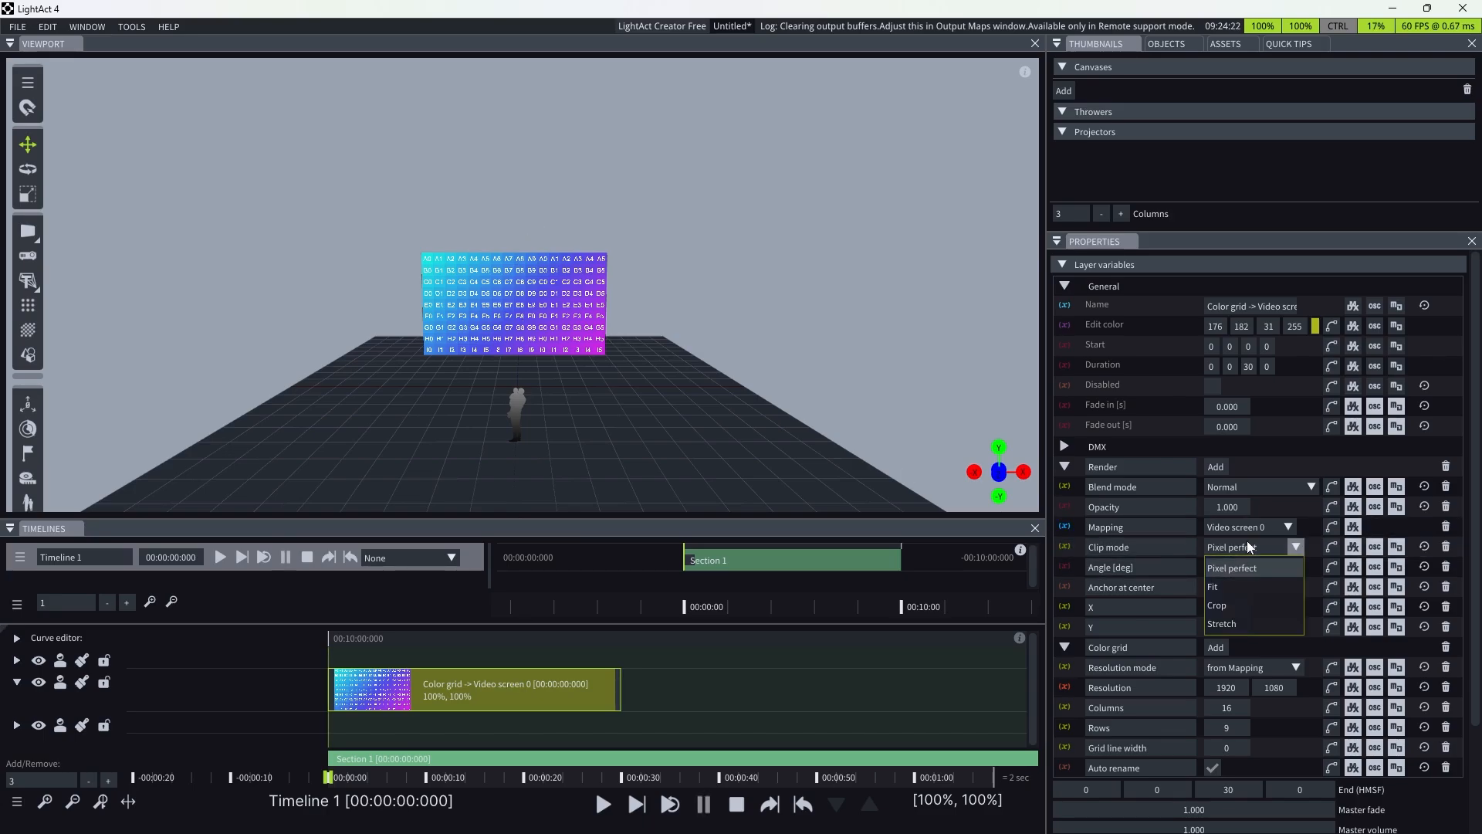
{"action": "left_click", "coordinate": [577, 679]}
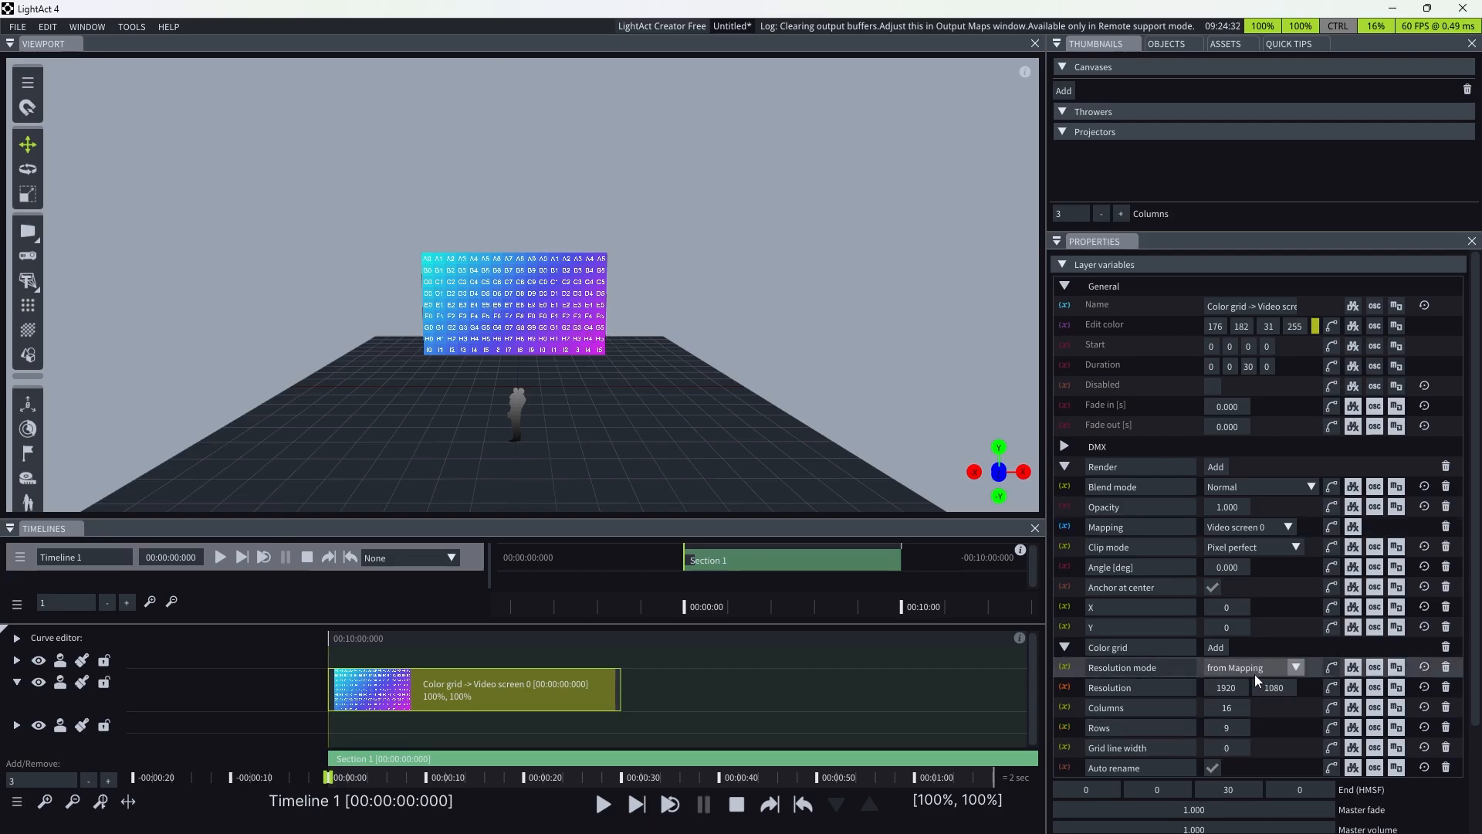
{"action": "left_click", "coordinate": [566, 332]}
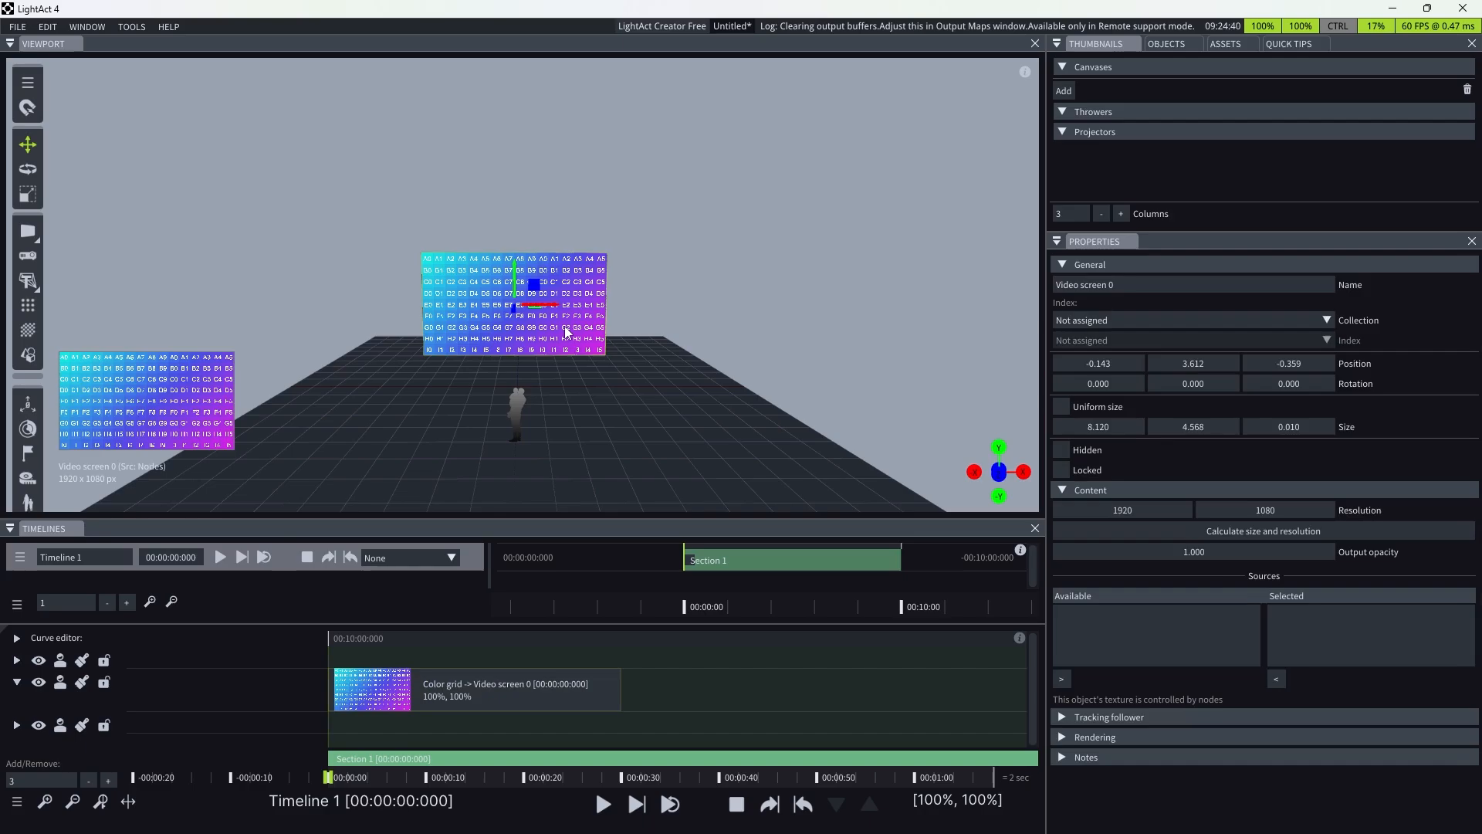
{"action": "left_click", "coordinate": [531, 689]}
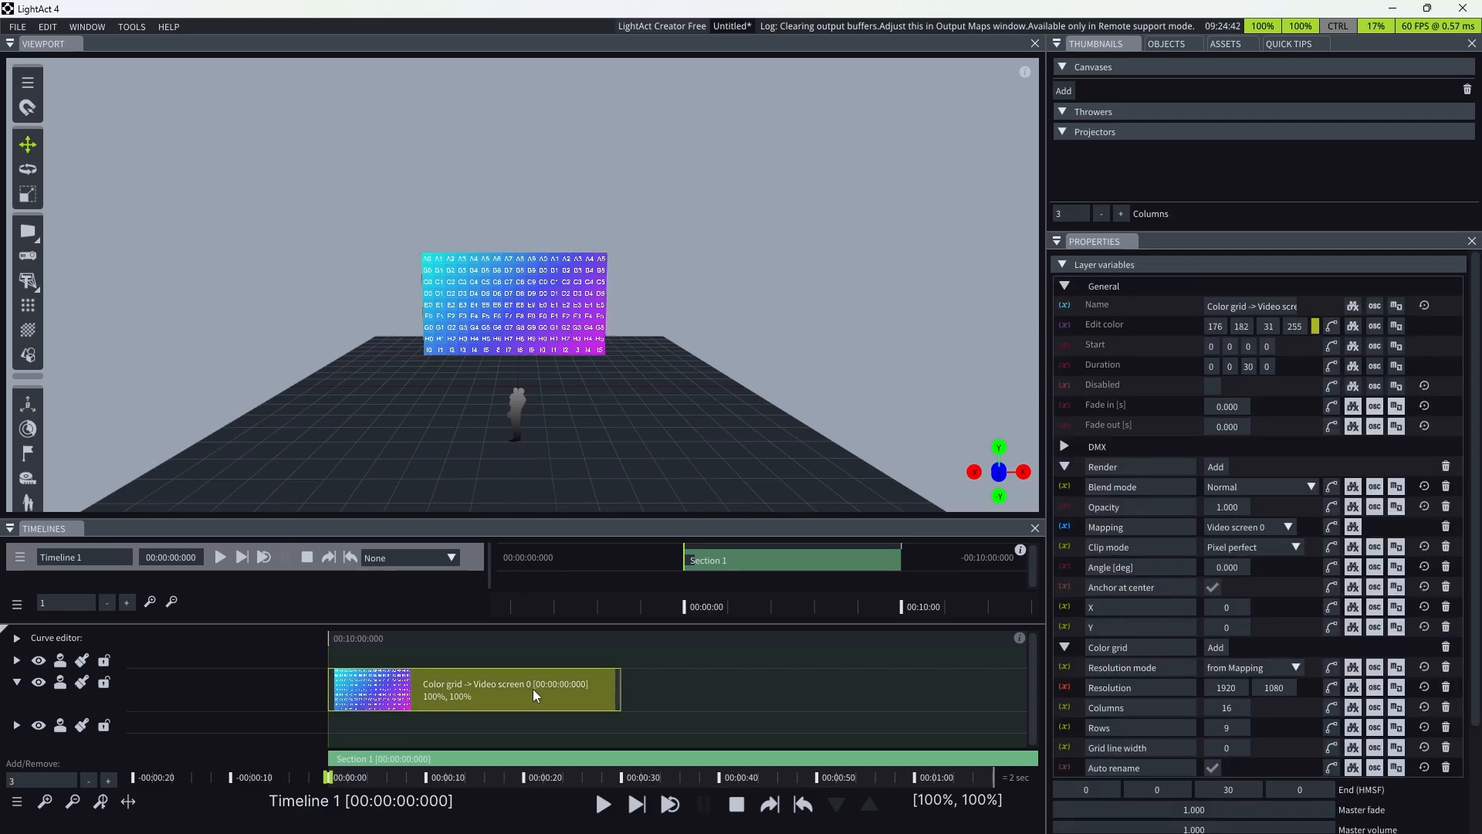
- Halve the video screen's 1080 px vertical resolution to 540 px, and deselect the screen
{"action": "left_click", "coordinate": [544, 313]}
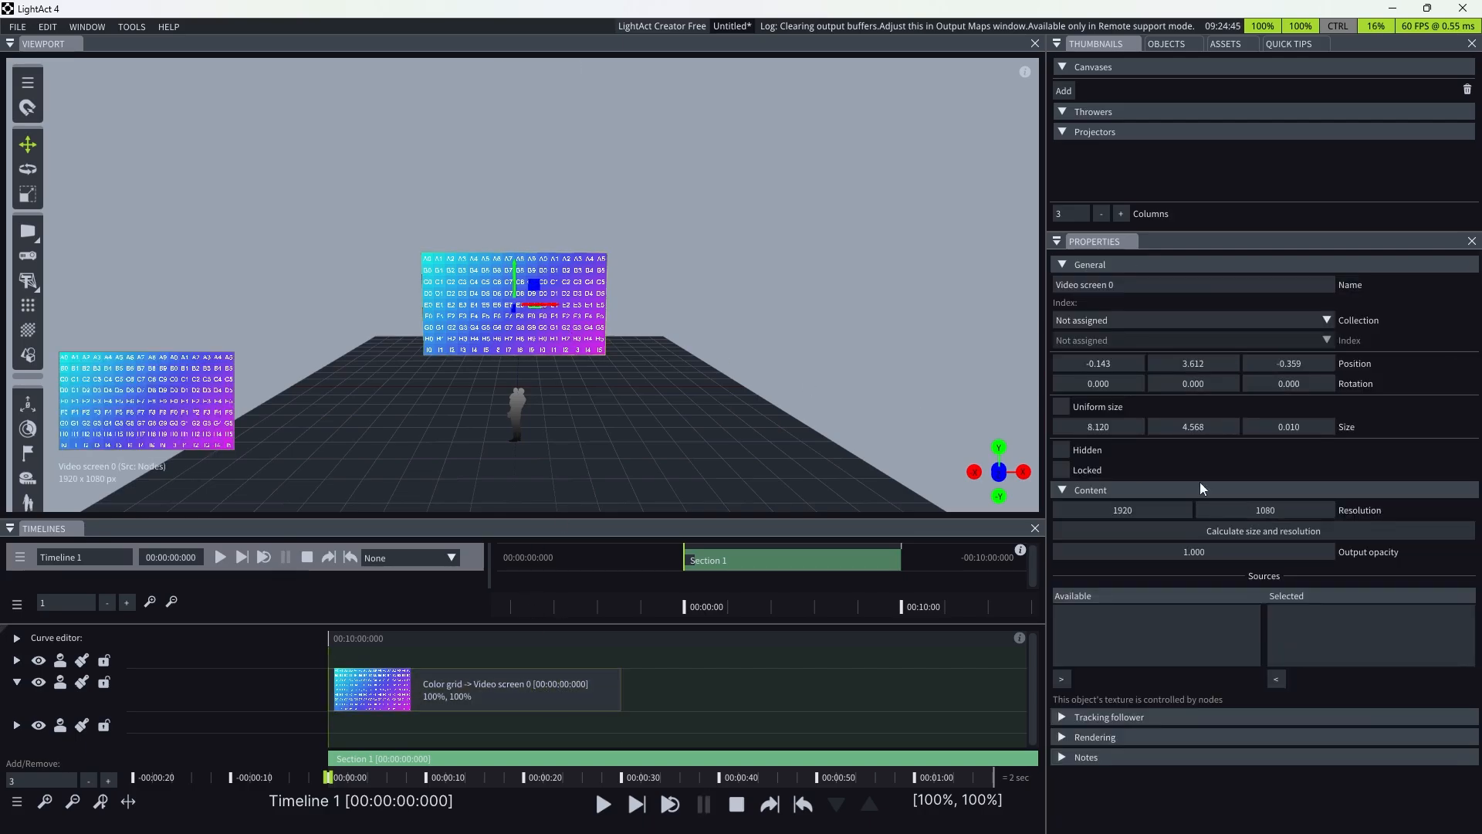
{"action": "double_click", "coordinate": [1269, 509]}
{"action": "key", "text": "BackSpace"}
{"action": "key", "text": "BackSpace"}
{"action": "key", "text": "BackSpace"}
{"action": "key", "text": "BackSpace"}
{"action": "type", "text": "540"}
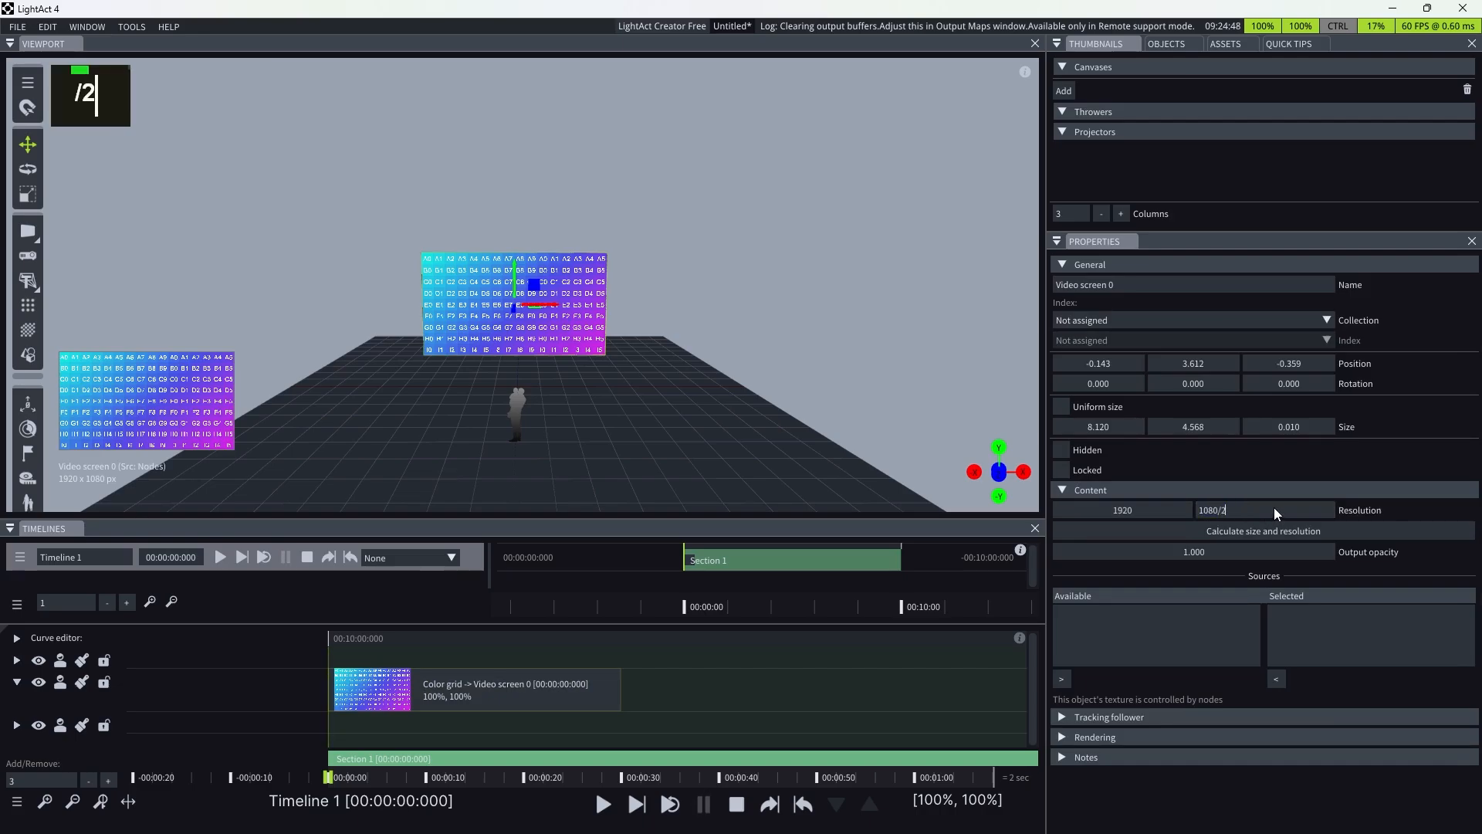
{"action": "key", "text": "Return"}
{"action": "double_click", "coordinate": [586, 317]}
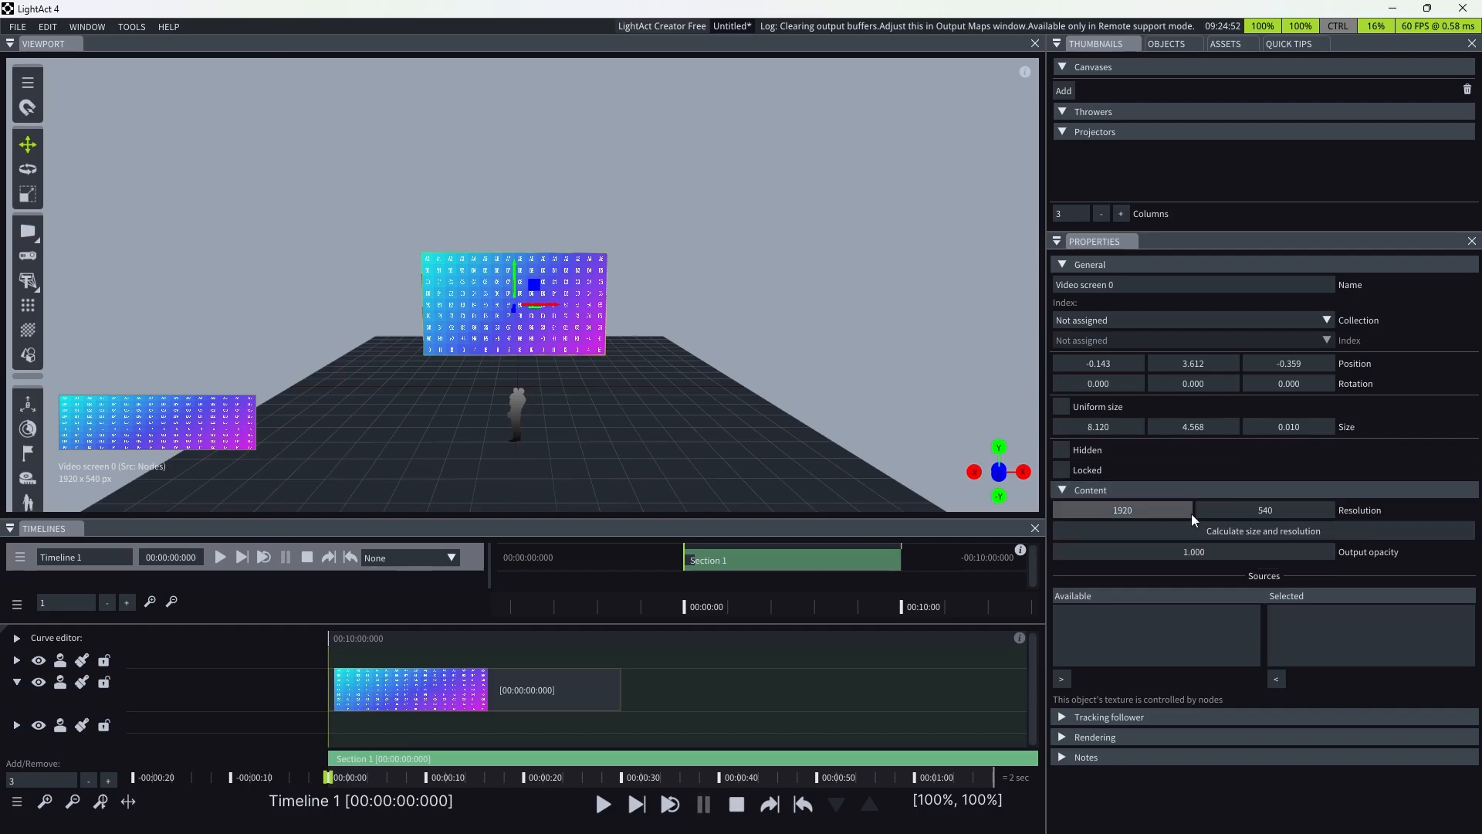
{"action": "double_click", "coordinate": [614, 687]}
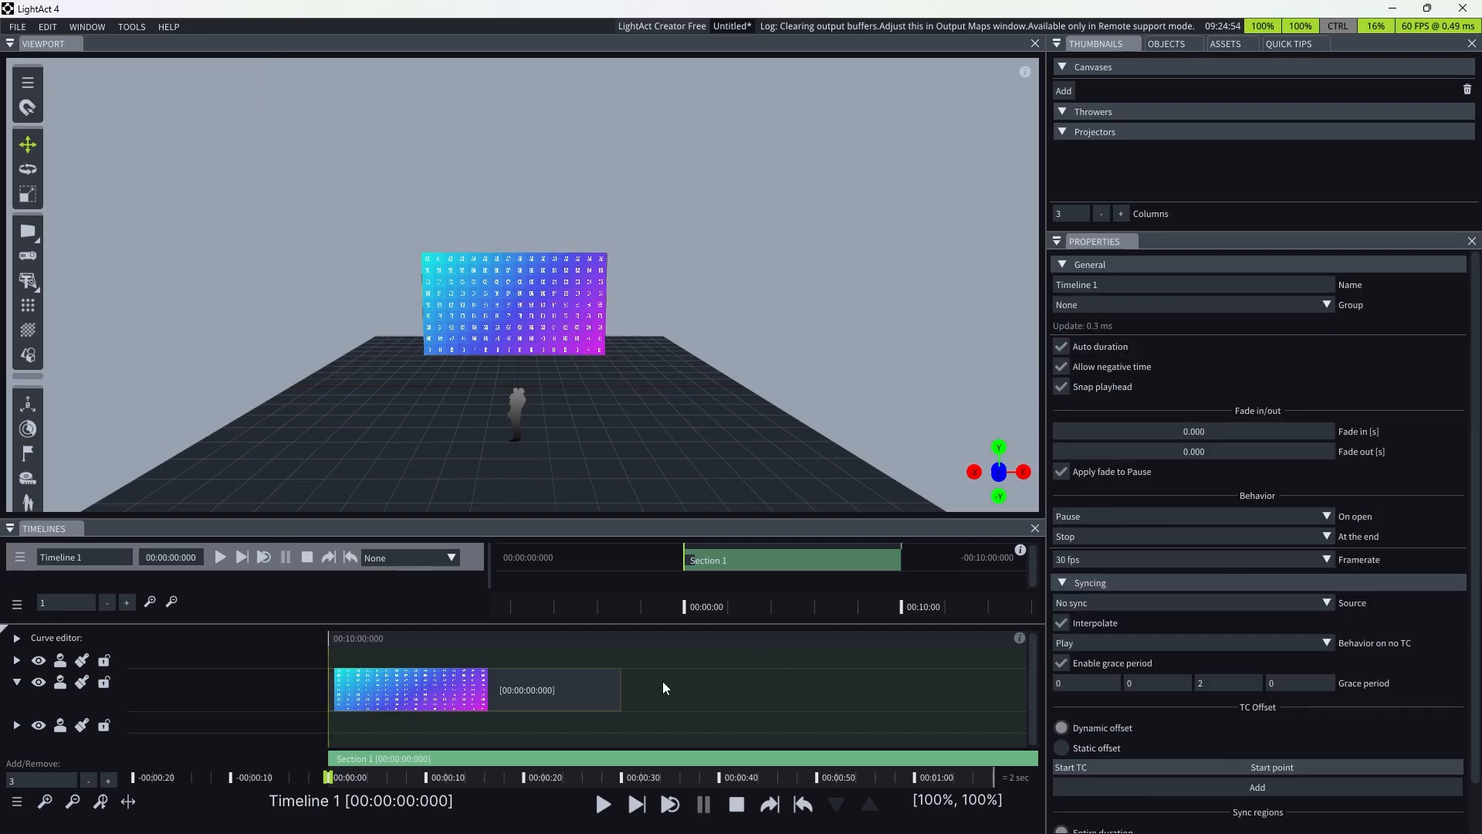
- Switch the Color grid layer's resolution mode to Custom and set its horizontal resolution to 960 px
{"action": "double_click", "coordinate": [577, 679]}
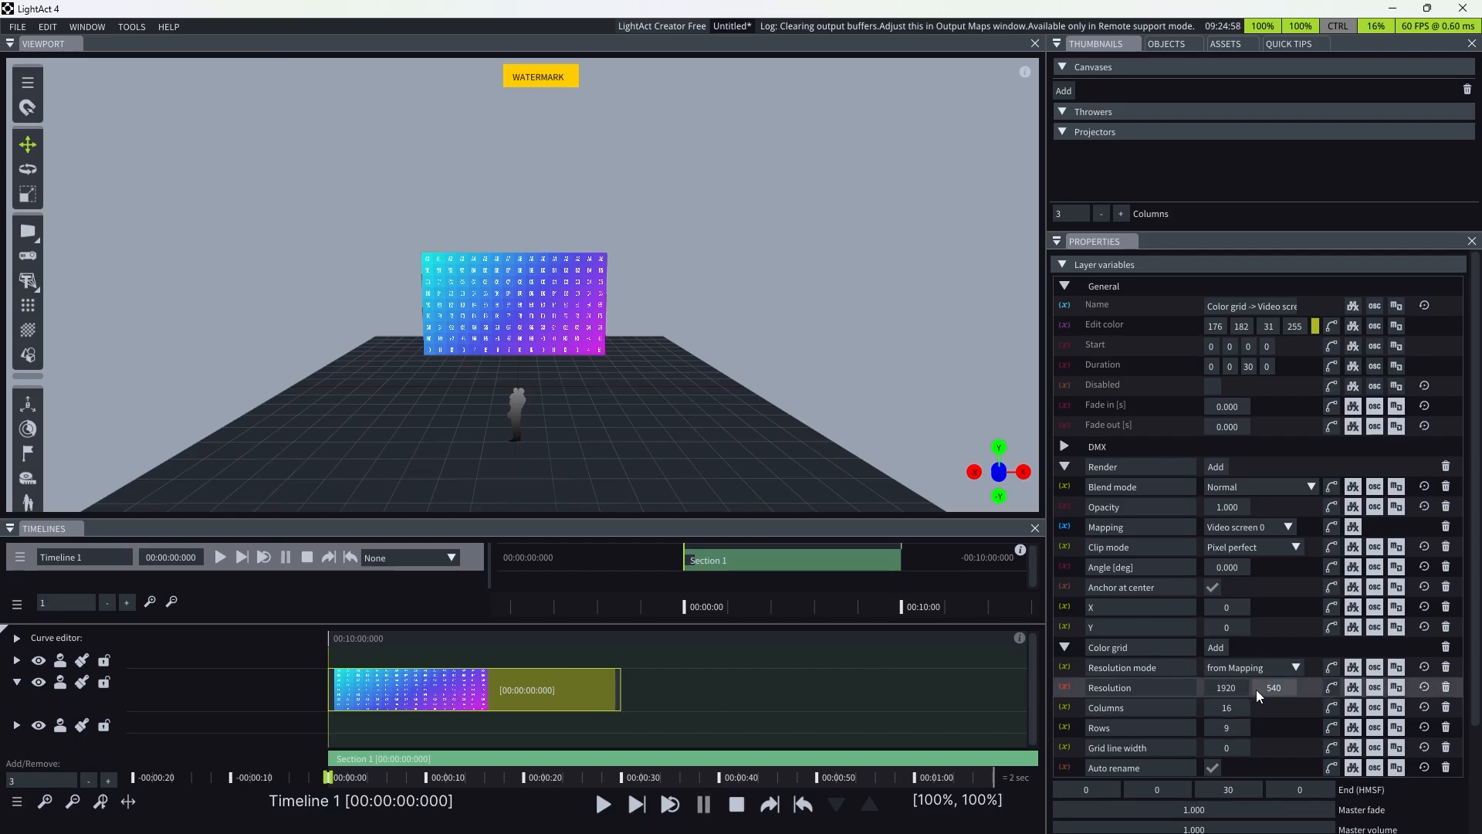
{"action": "left_click", "coordinate": [1259, 669]}
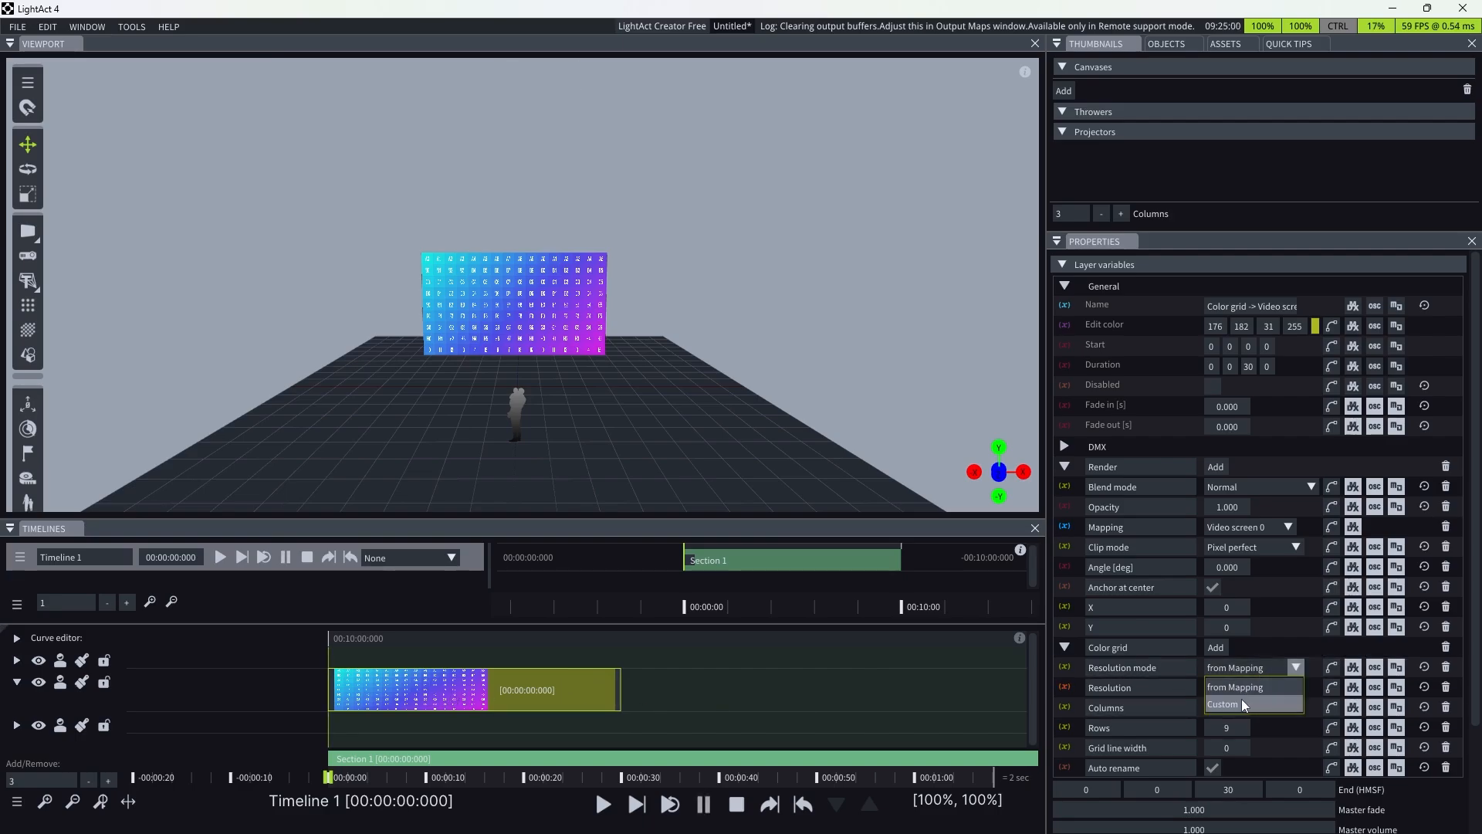
{"action": "left_click", "coordinate": [1239, 702]}
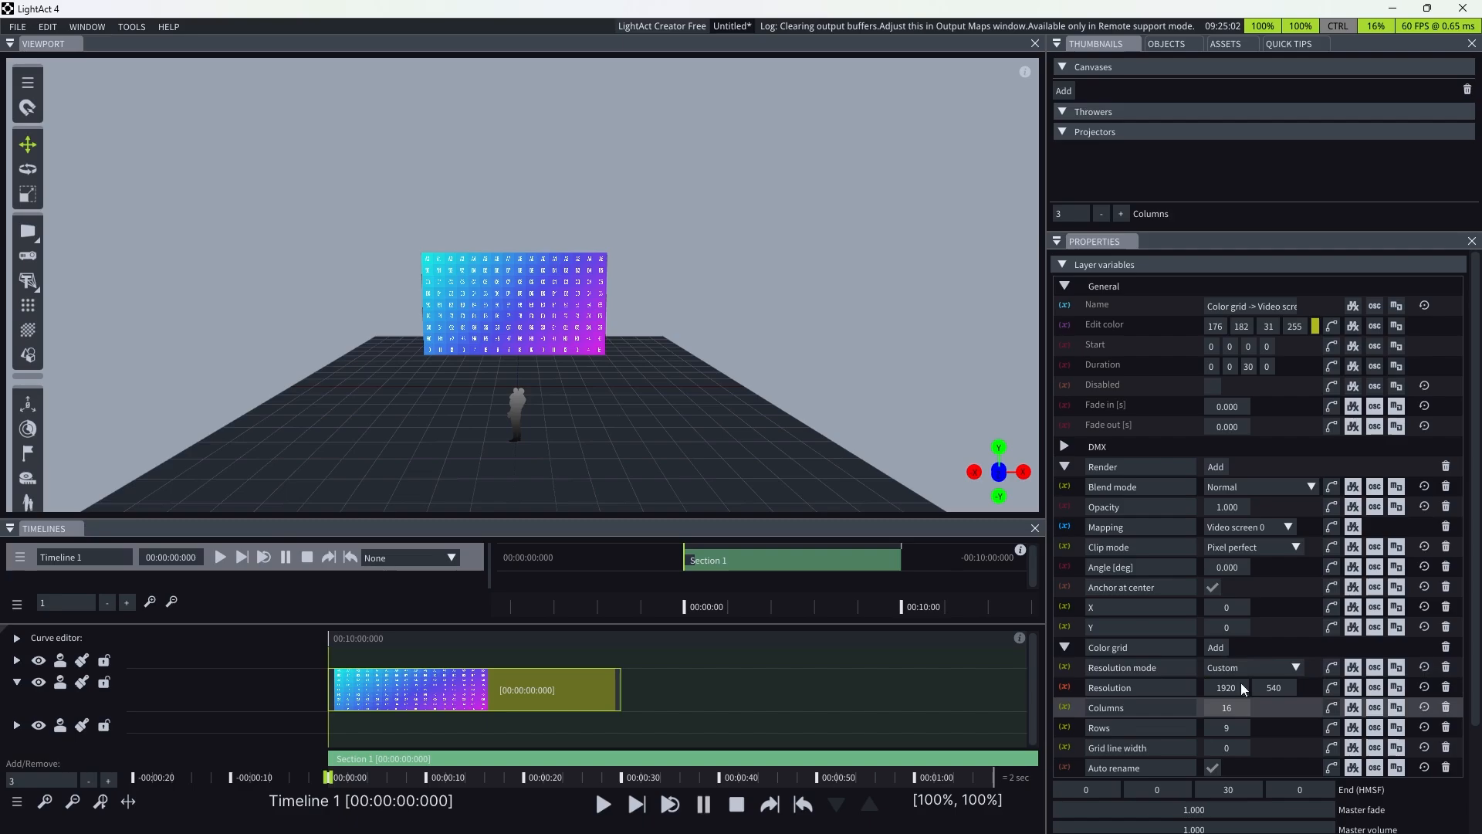
{"action": "double_click", "coordinate": [1227, 687]}
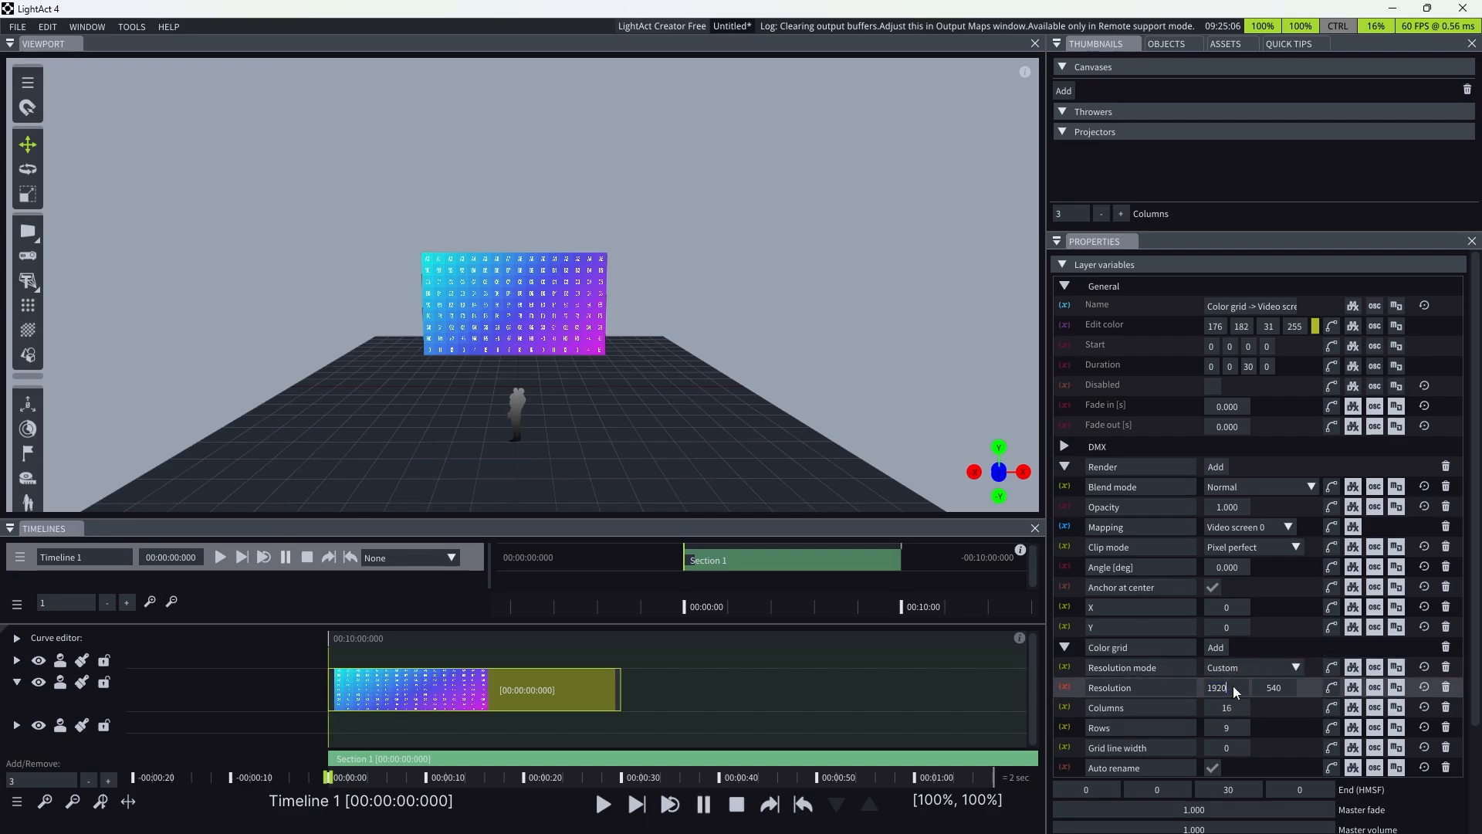
{"action": "type", "text": "960"}
{"action": "key", "text": "Return"}
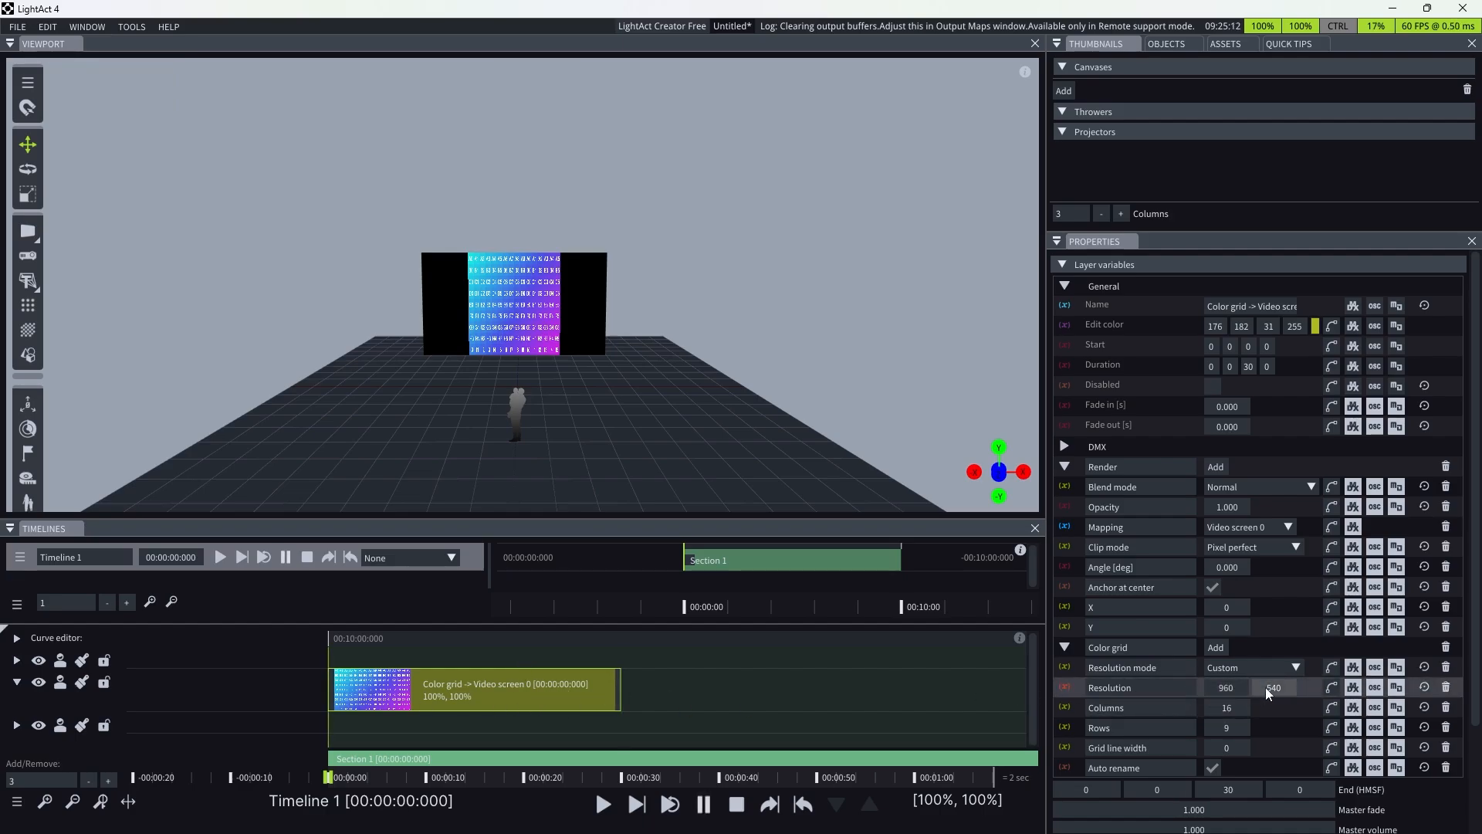
- Compare the video screen's properties with the Color grid layer's custom resolution and clip mode
{"action": "left_click", "coordinate": [648, 676]}
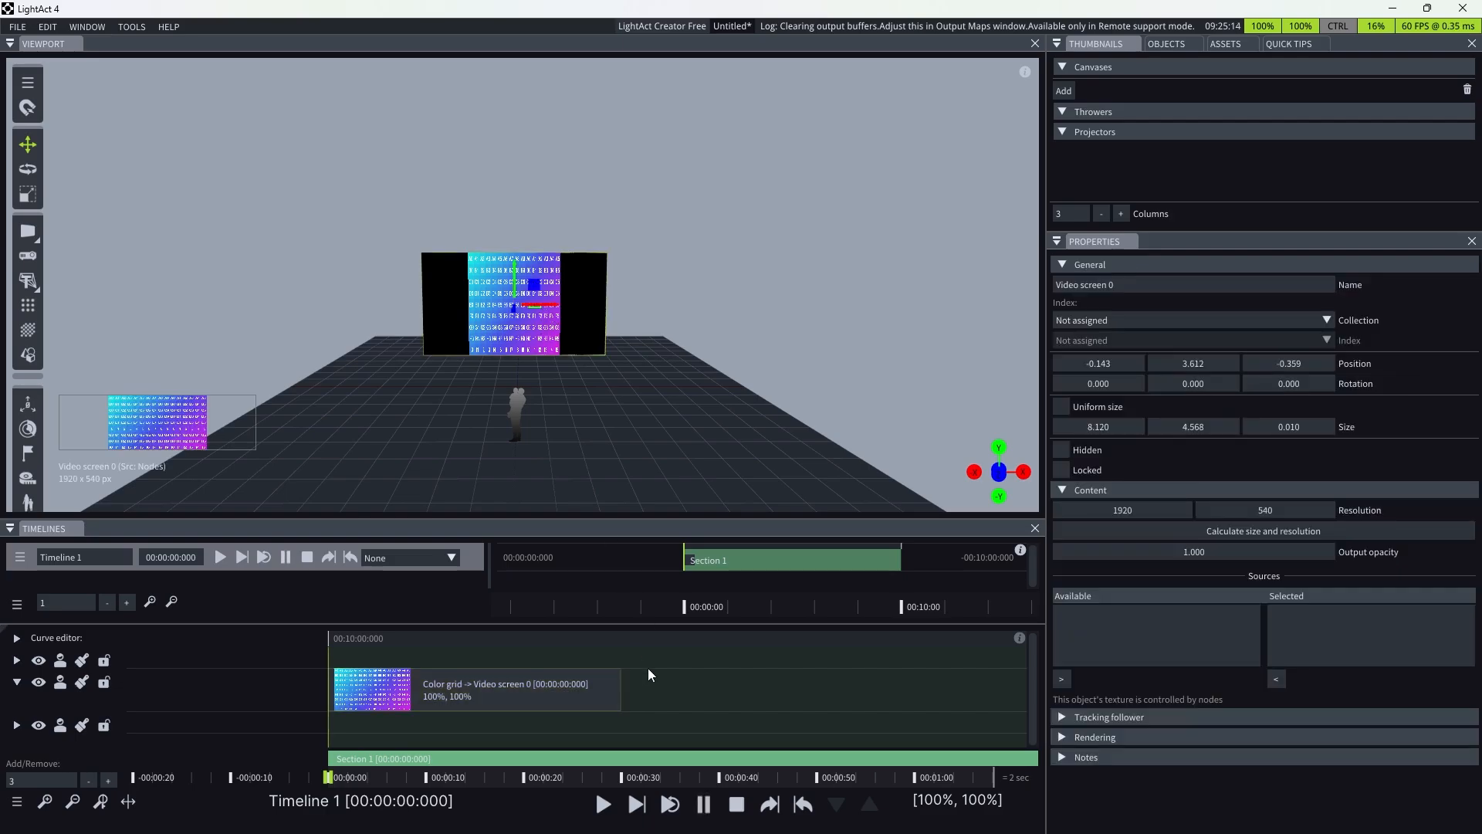
{"action": "left_click", "coordinate": [606, 682]}
{"action": "double_click", "coordinate": [580, 328]}
{"action": "left_click", "coordinate": [561, 686]}
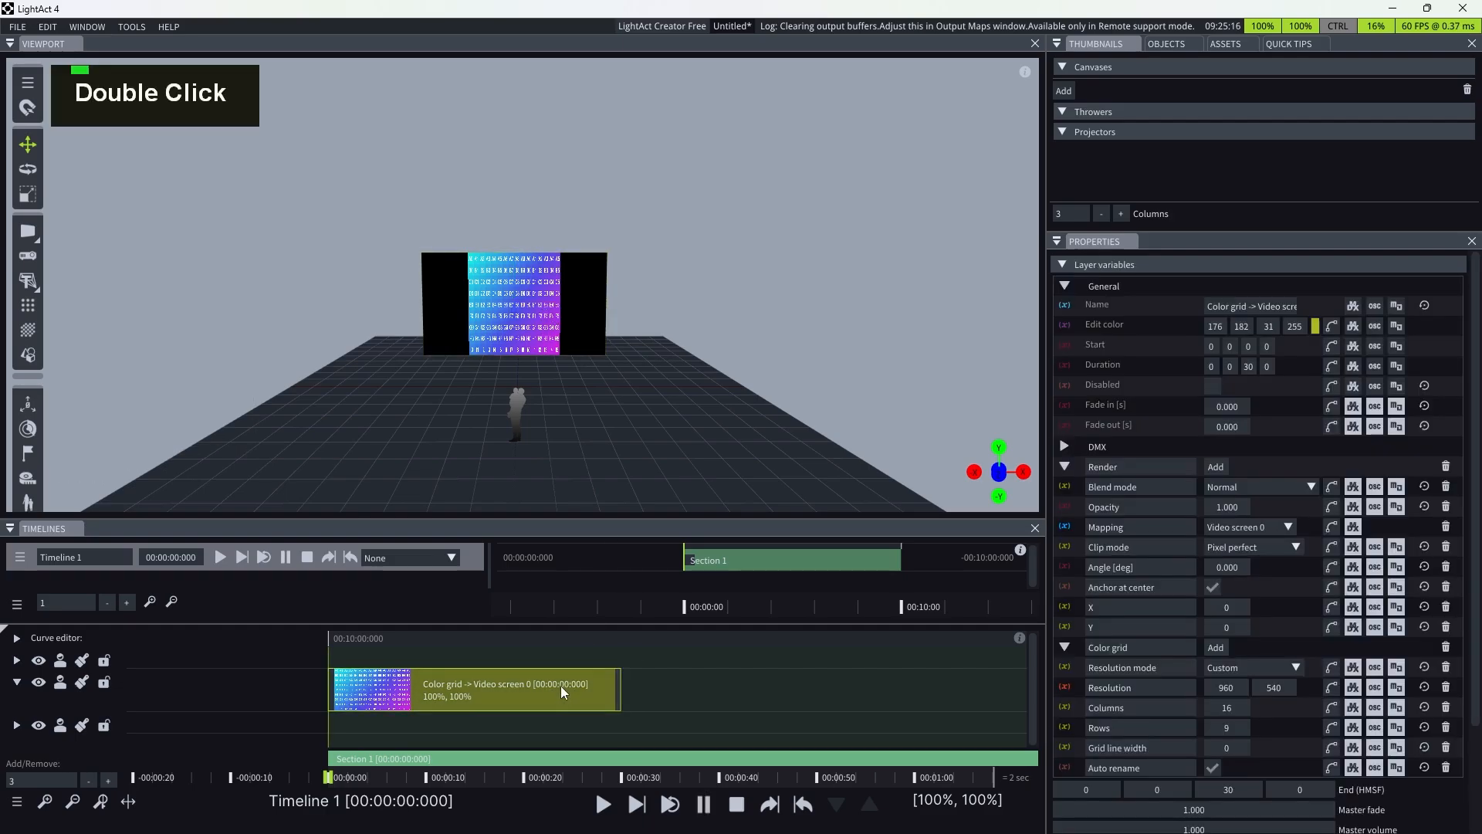
{"action": "double_click", "coordinate": [530, 352]}
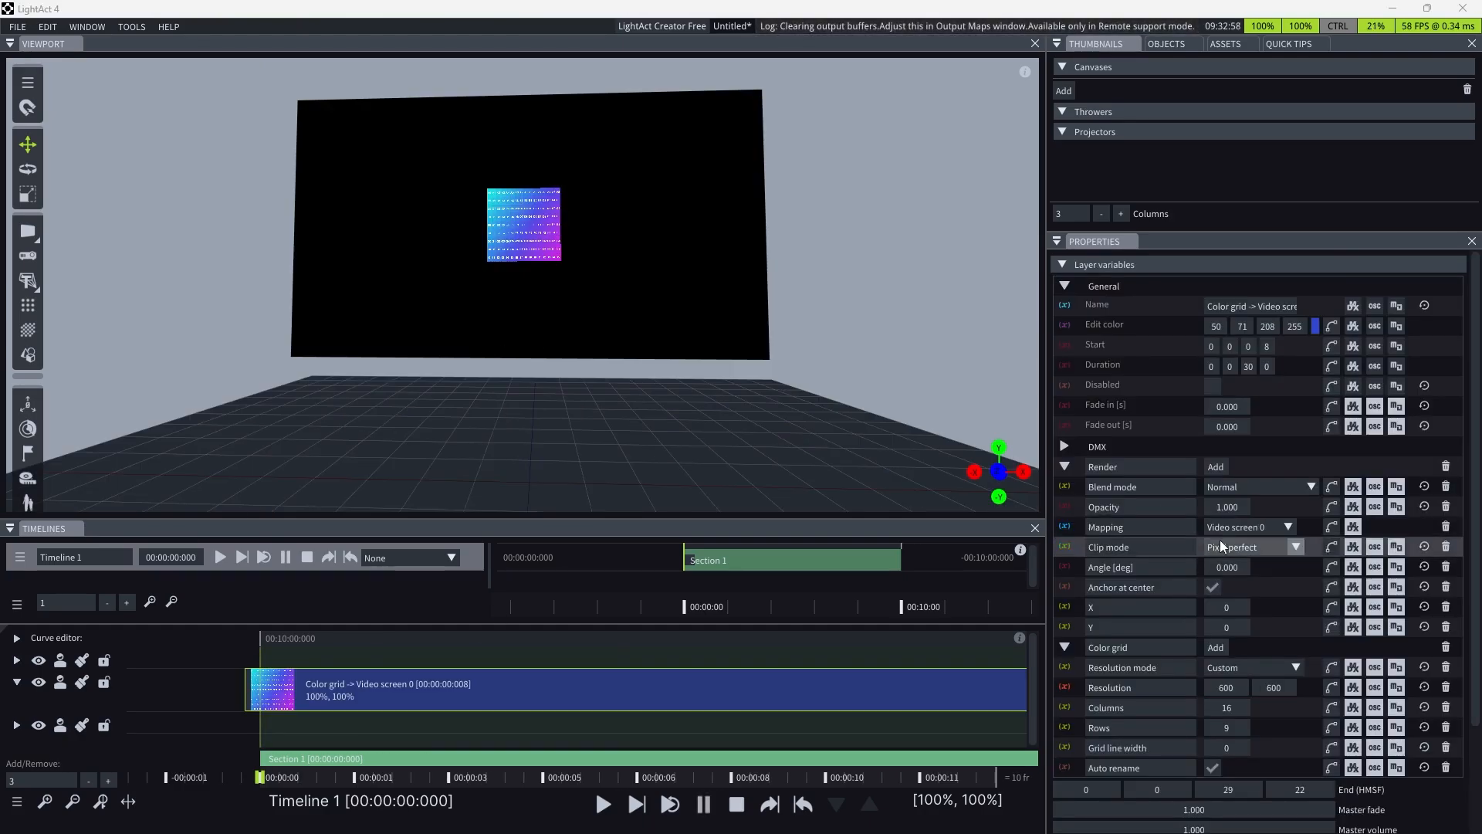
- Review the clip mode options of the Color grid layer and set its clip mode to Fit
{"action": "mouse_move", "coordinate": [669, 400]}
{"action": "right_mouse_down"}
{"action": "mouse_move", "coordinate": [684, 419]}
{"action": "mouse_move", "coordinate": [664, 412]}
{"action": "right_mouse_up"}
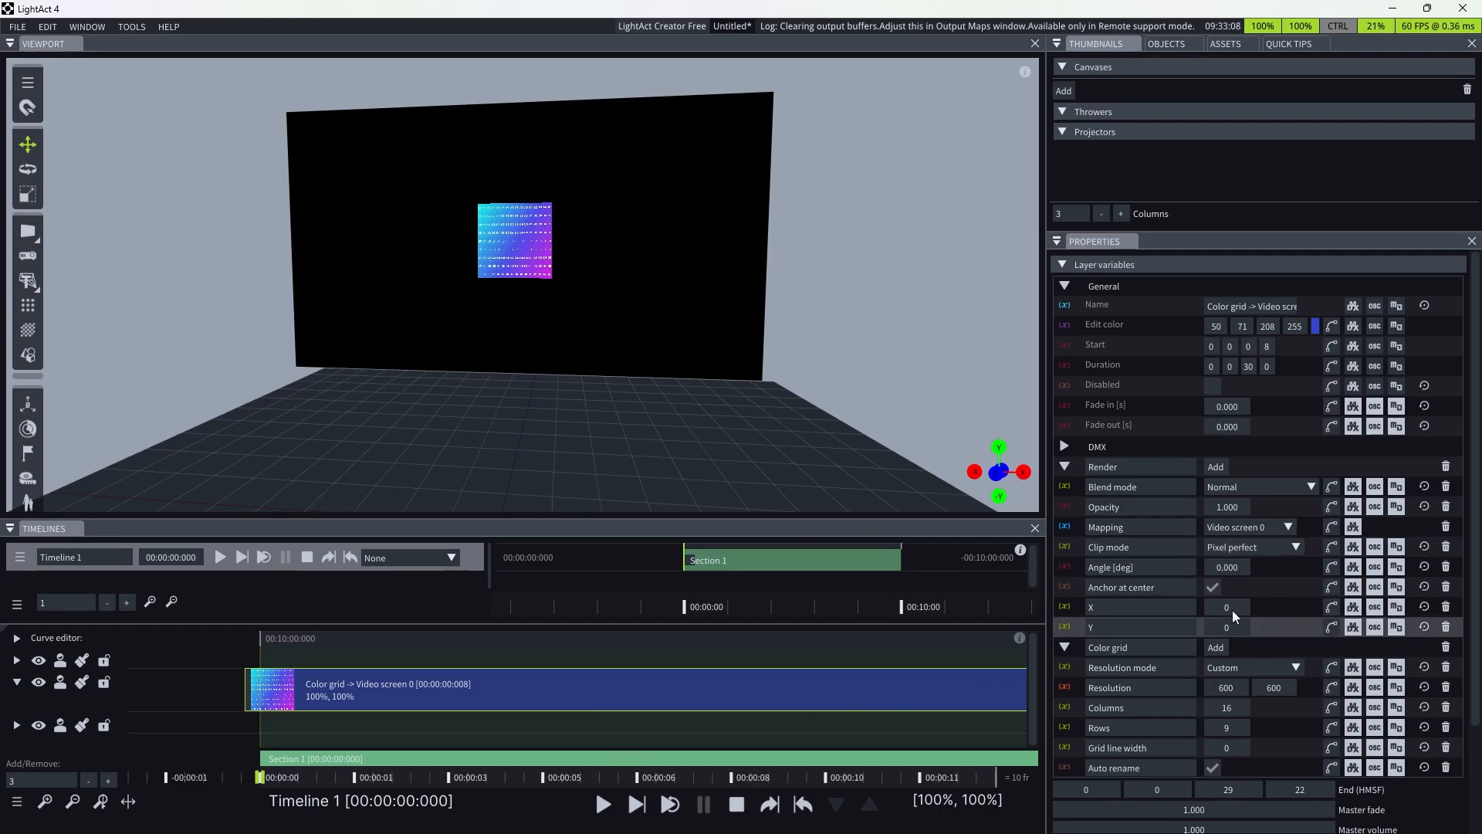
{"action": "left_click", "coordinate": [1280, 545]}
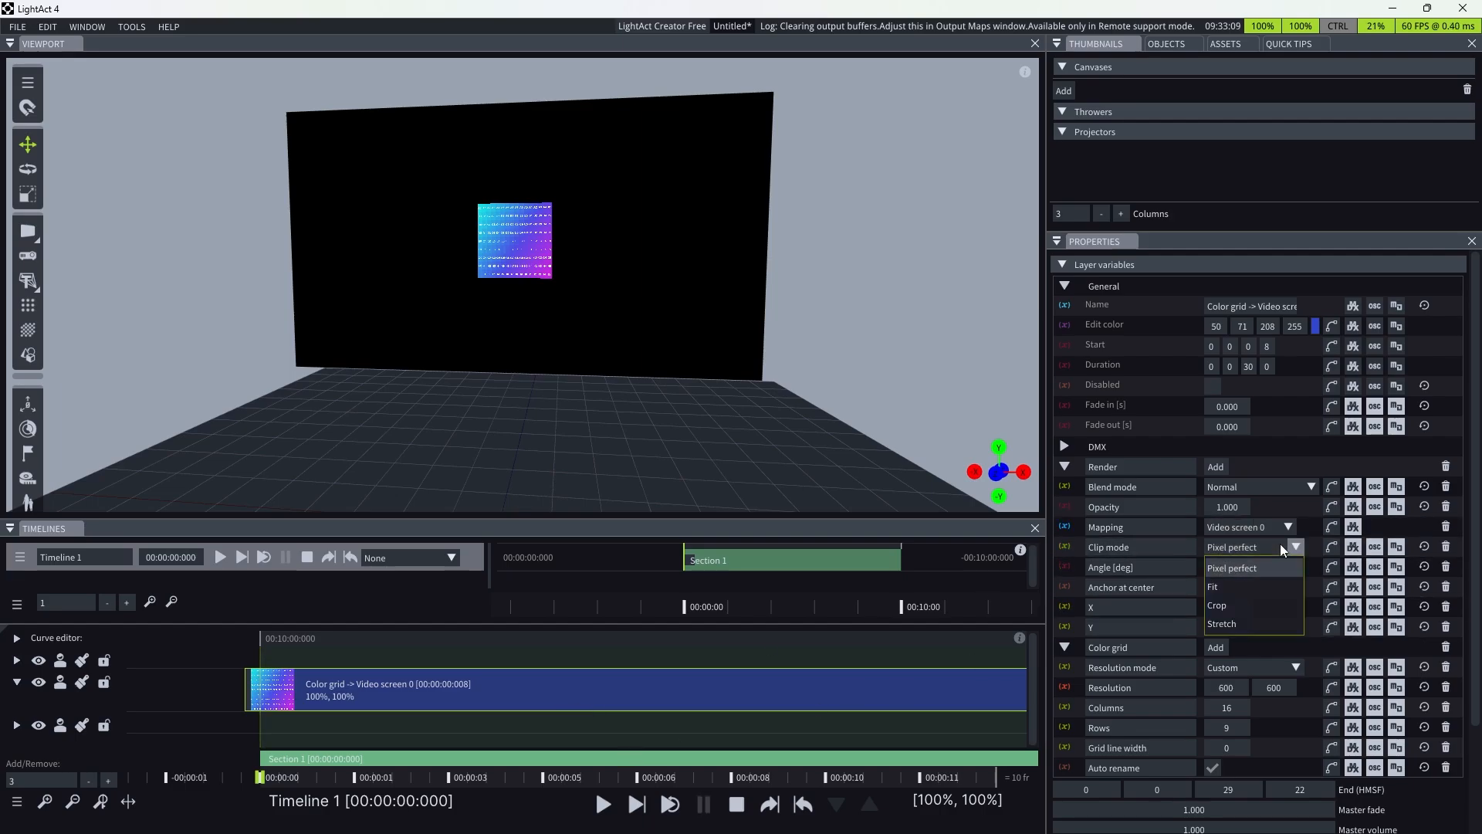
{"action": "left_click", "coordinate": [1210, 576]}
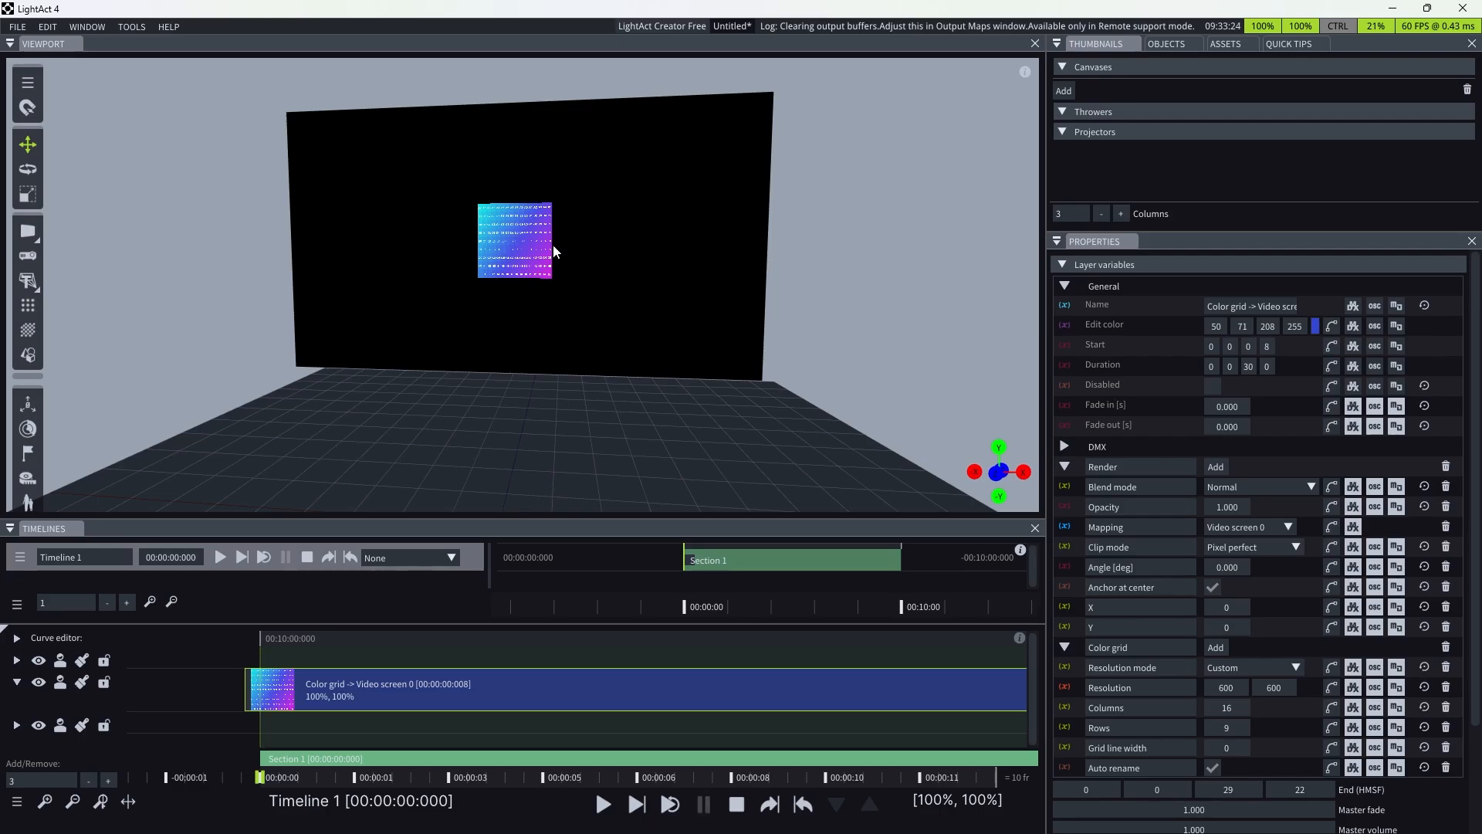
{"action": "left_click", "coordinate": [1258, 548]}
{"action": "left_click", "coordinate": [1238, 586]}
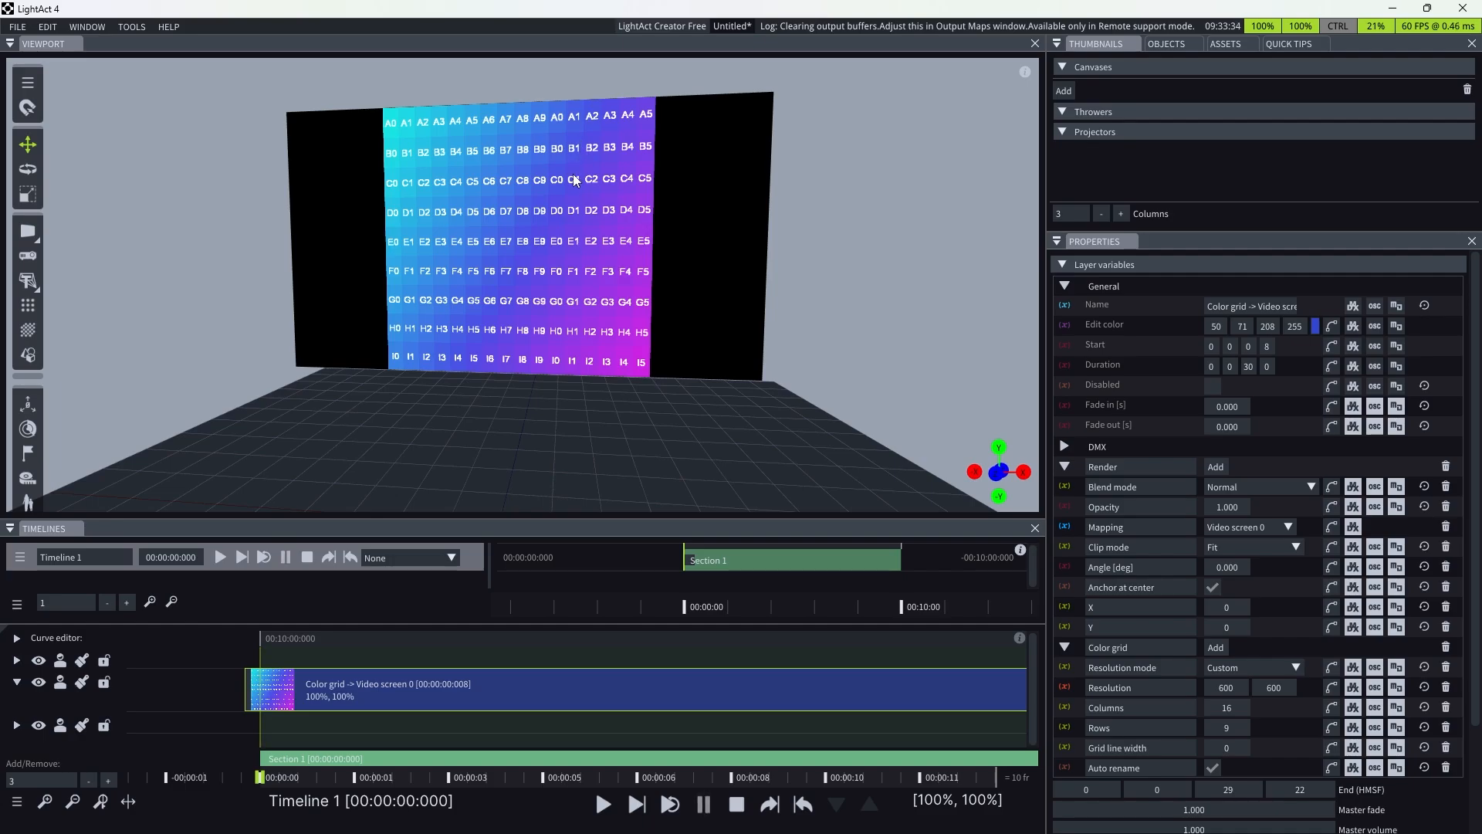
- Try the Crop clip mode on the Color grid layer, and finally set it to Stretch
{"action": "left_click", "coordinate": [1275, 548]}
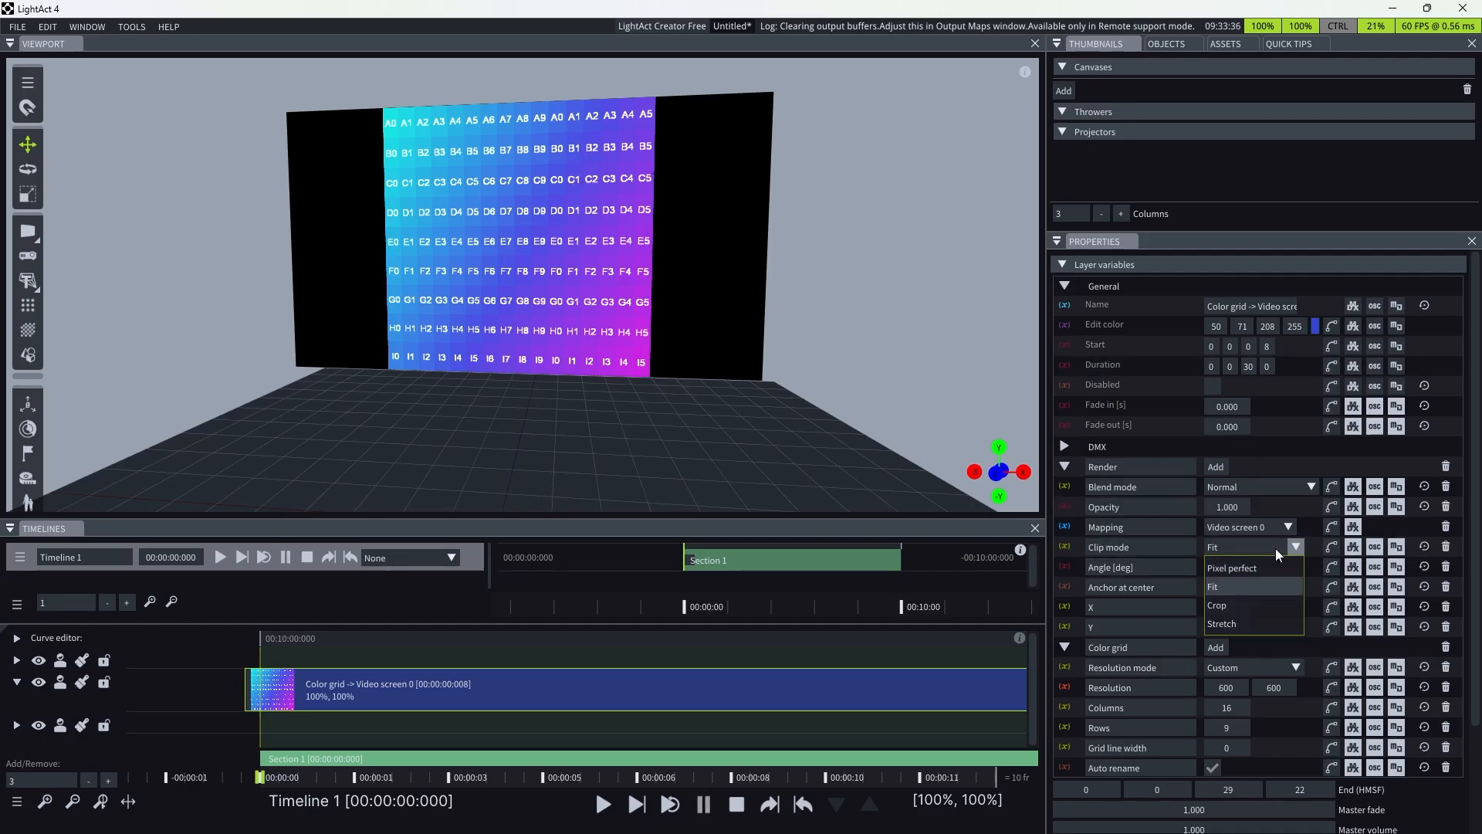
{"action": "left_click", "coordinate": [1247, 609]}
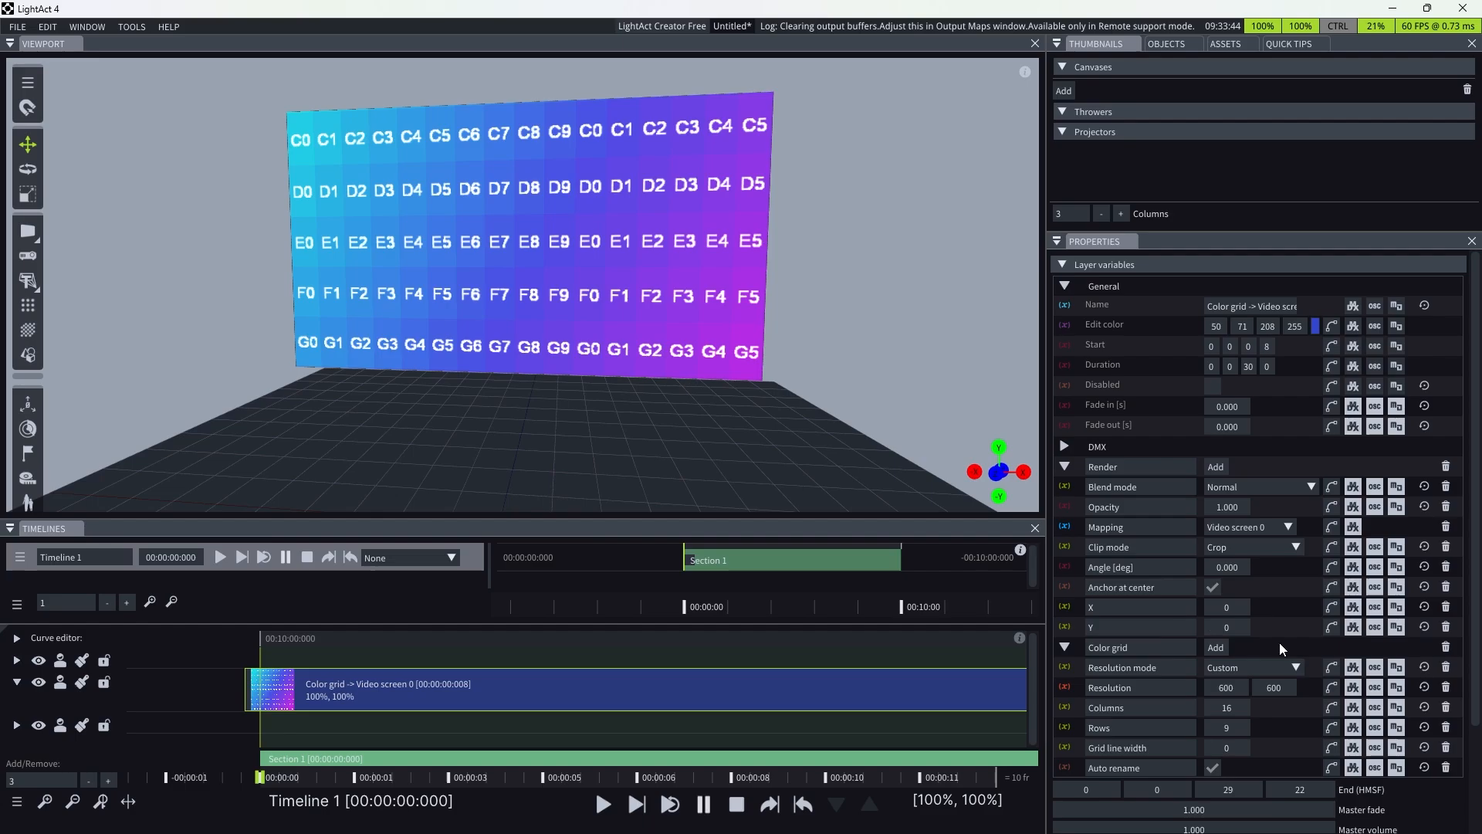
{"action": "left_click", "coordinate": [1289, 545]}
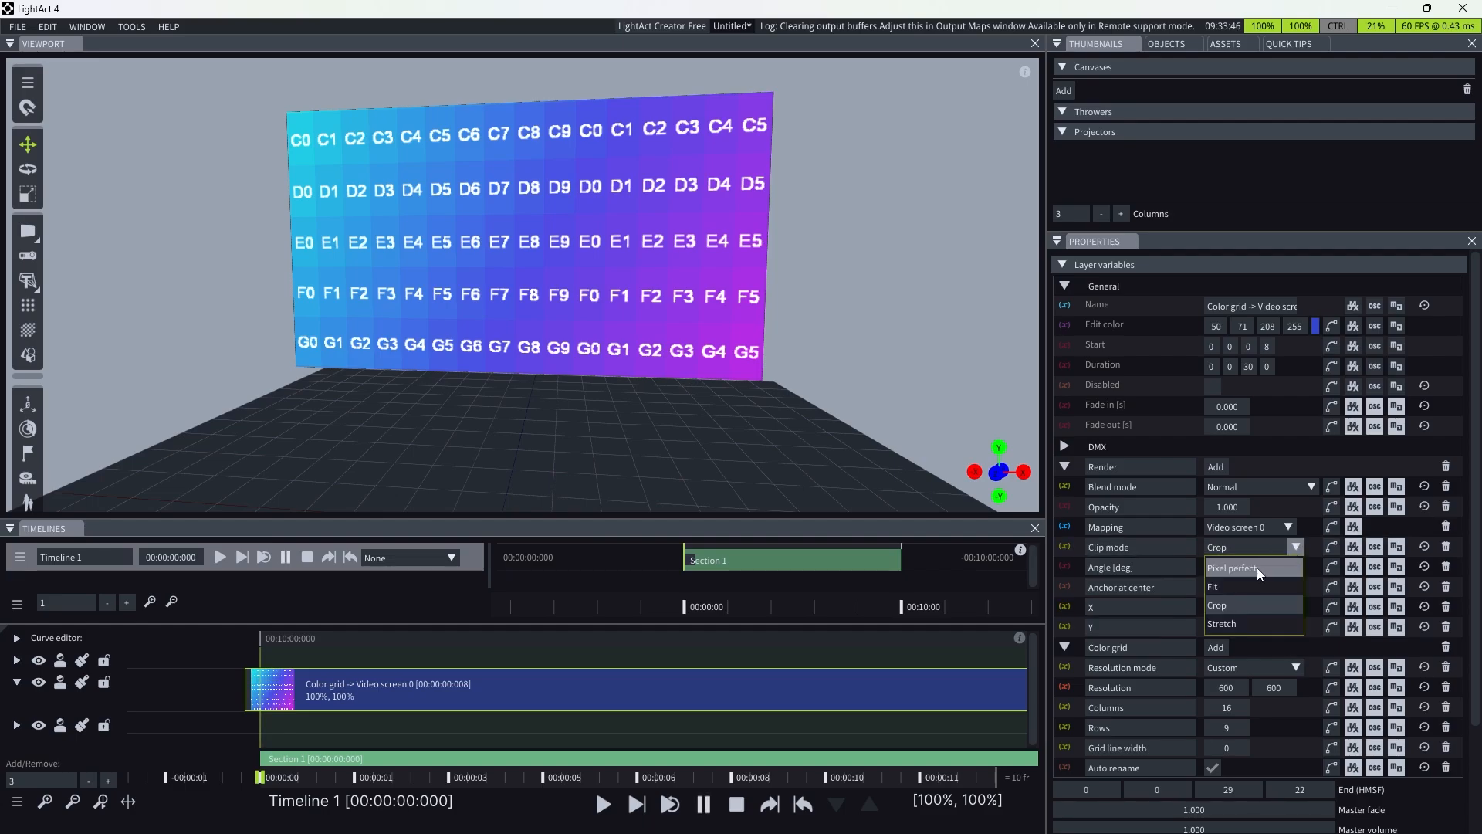
{"action": "left_click", "coordinate": [1235, 623]}
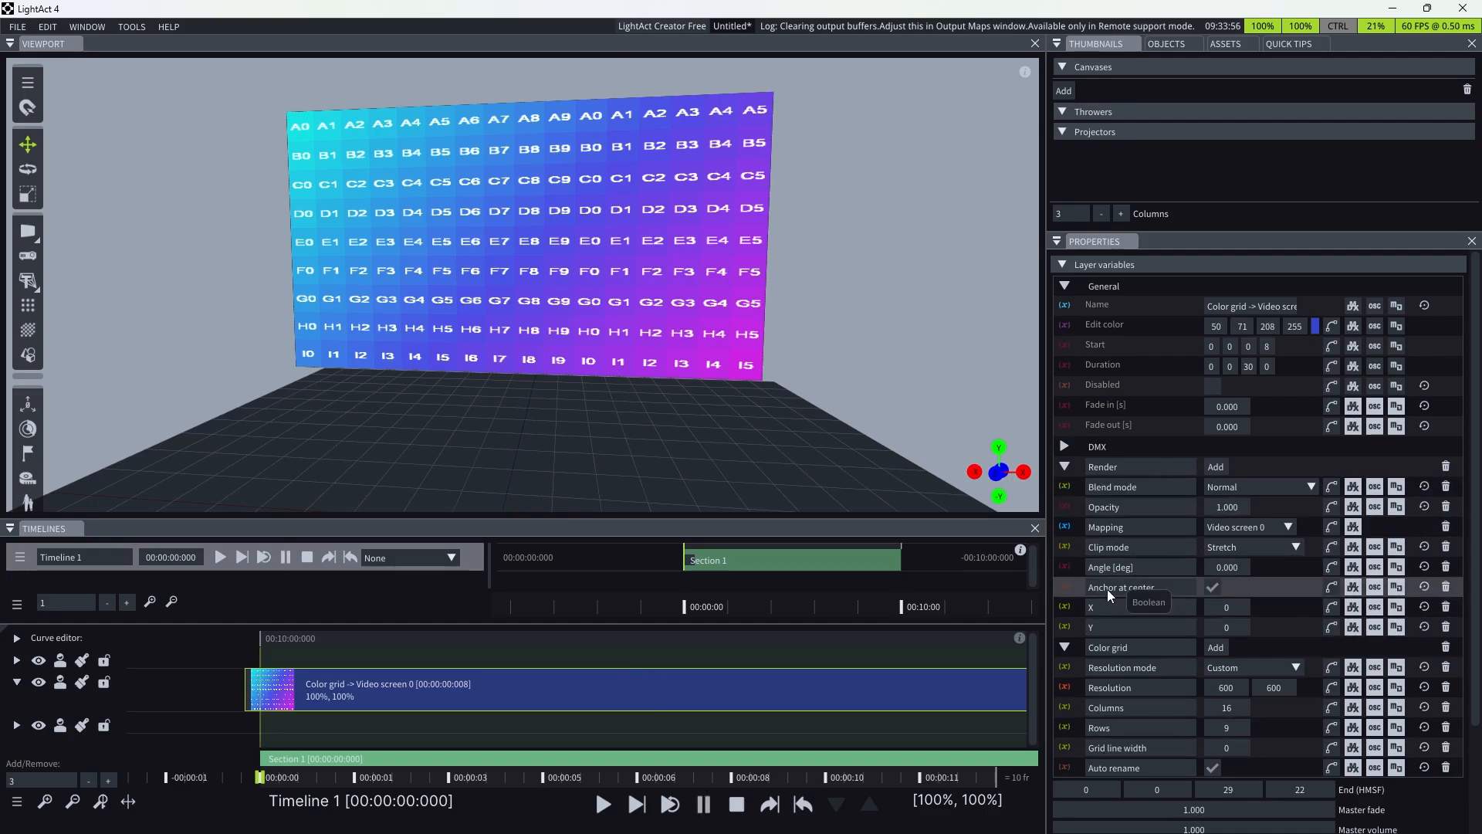
- Examine the Content and Control layer types that can be added to the timeline
{"action": "scroll", "coordinate": [1107, 590], "scroll_direction": "down", "scroll_amount": 5}
{"action": "right_click", "coordinate": [437, 656]}
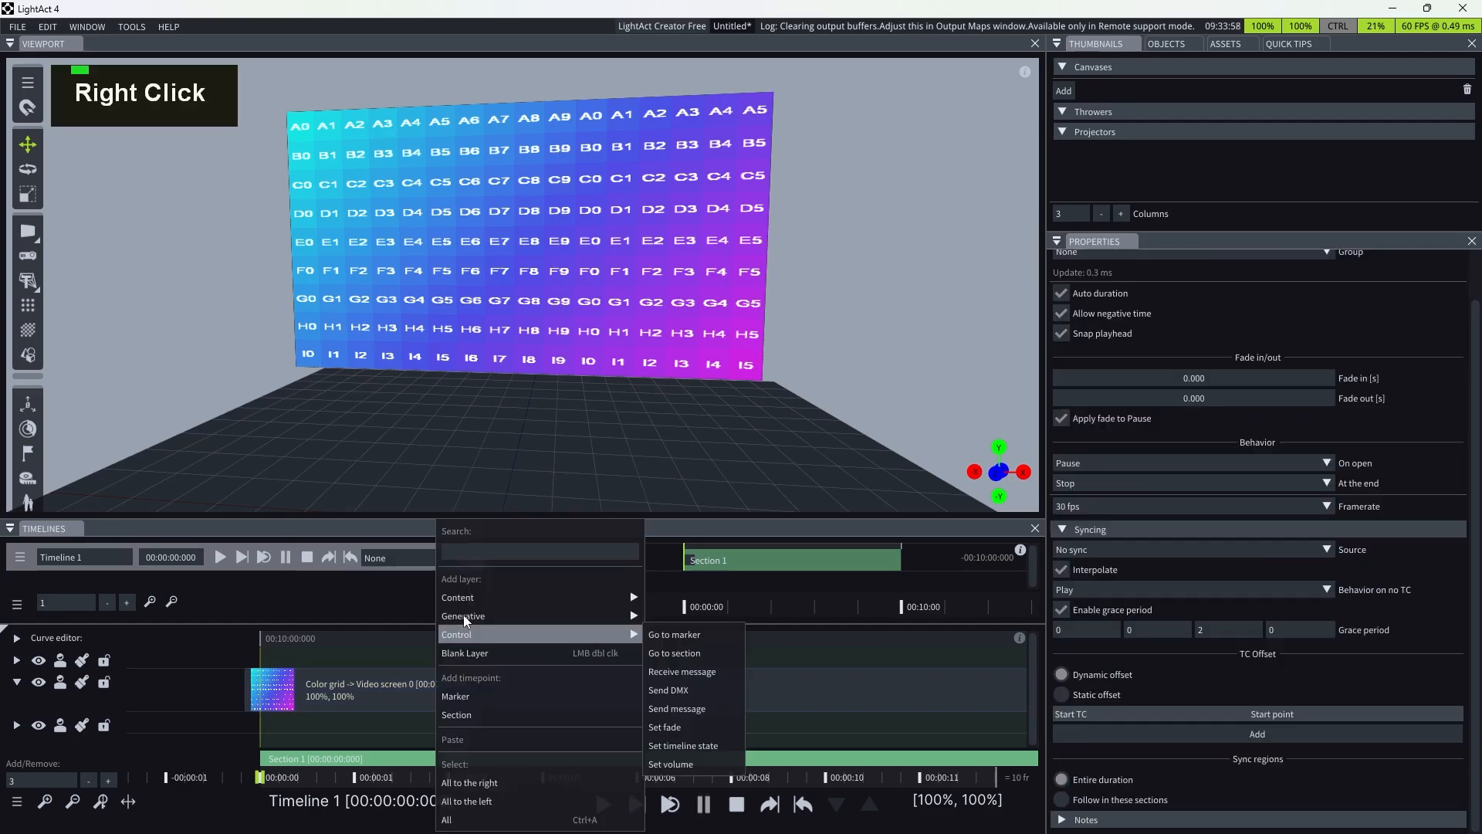
{"action": "mouse_move", "coordinate": [525, 599]}
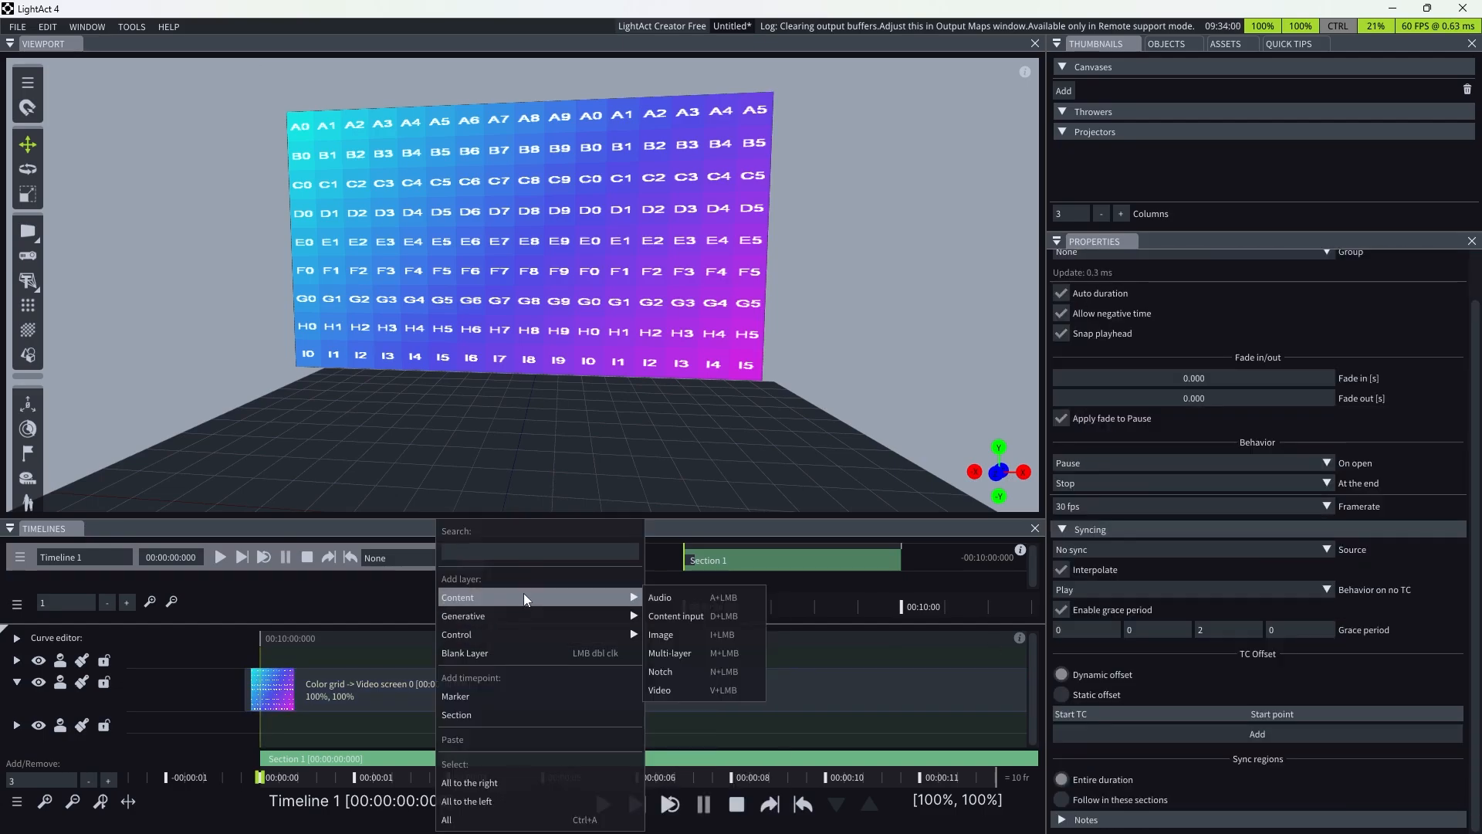
{"action": "left_click", "coordinate": [377, 665]}
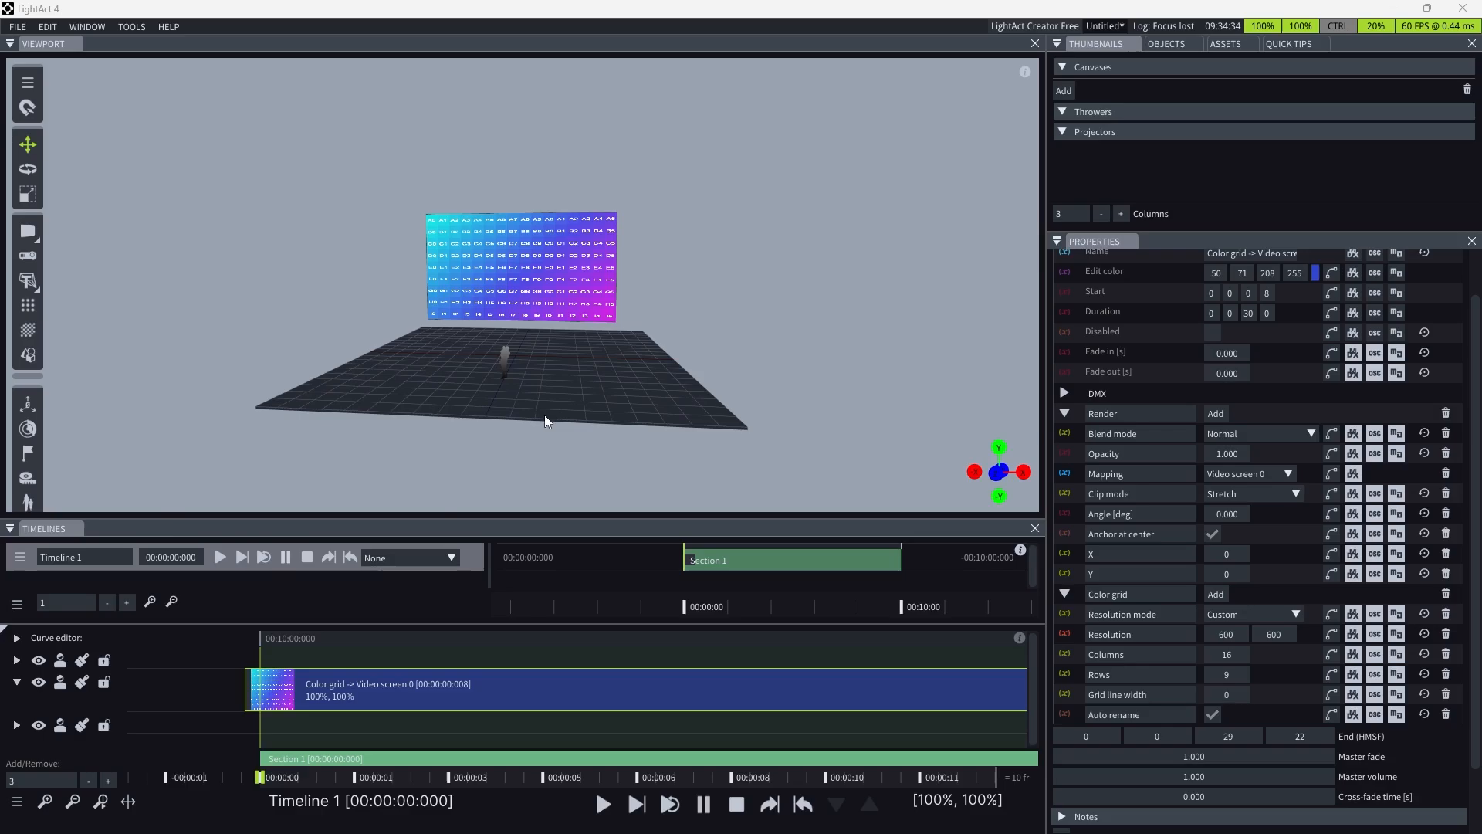
- Align the Color grid layer's start to 00:00:00:000 and review its available mapping targets
{"action": "double_click", "coordinate": [483, 686]}
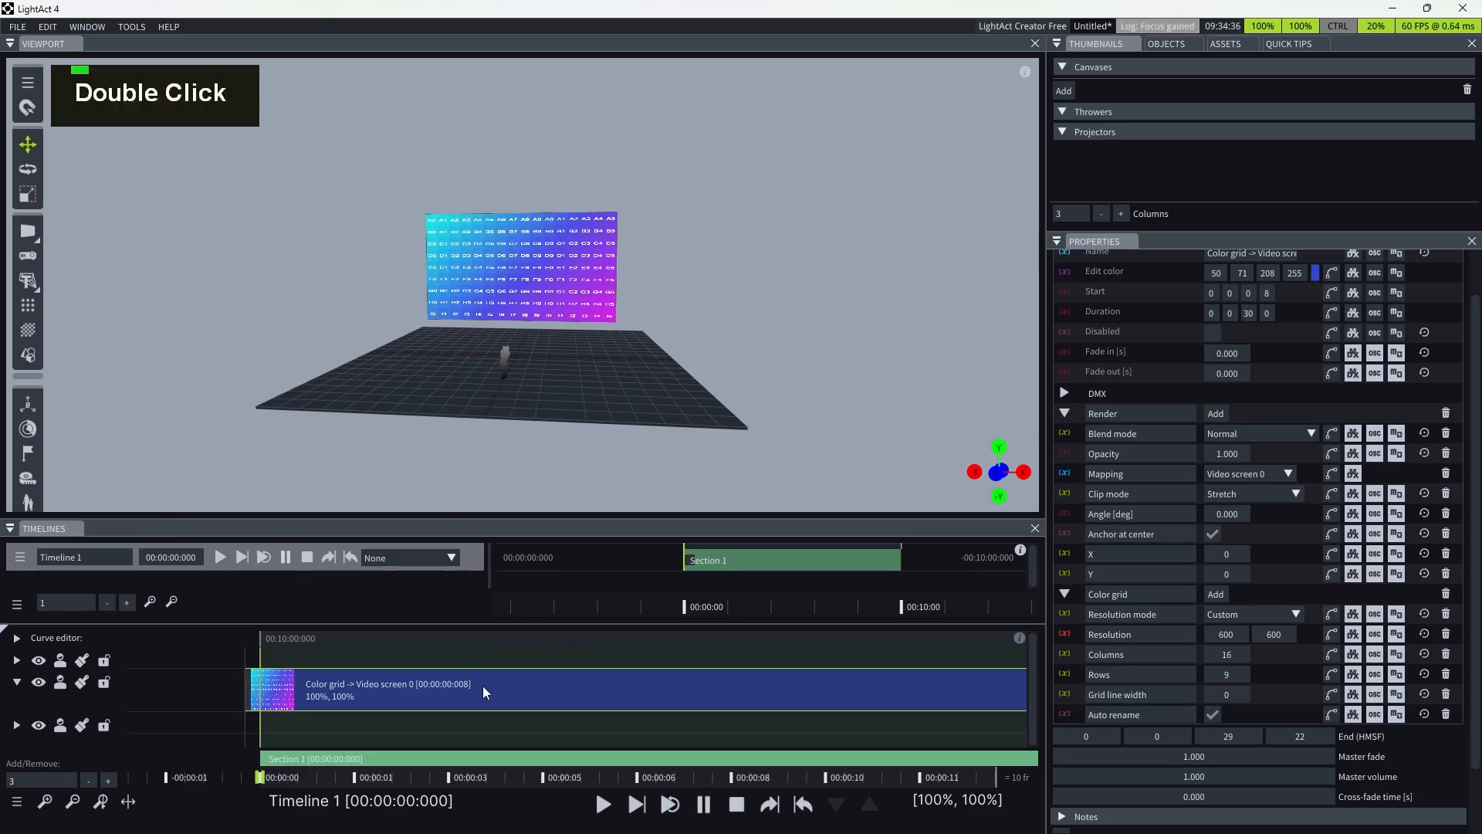
{"action": "left_click", "coordinate": [1257, 476]}
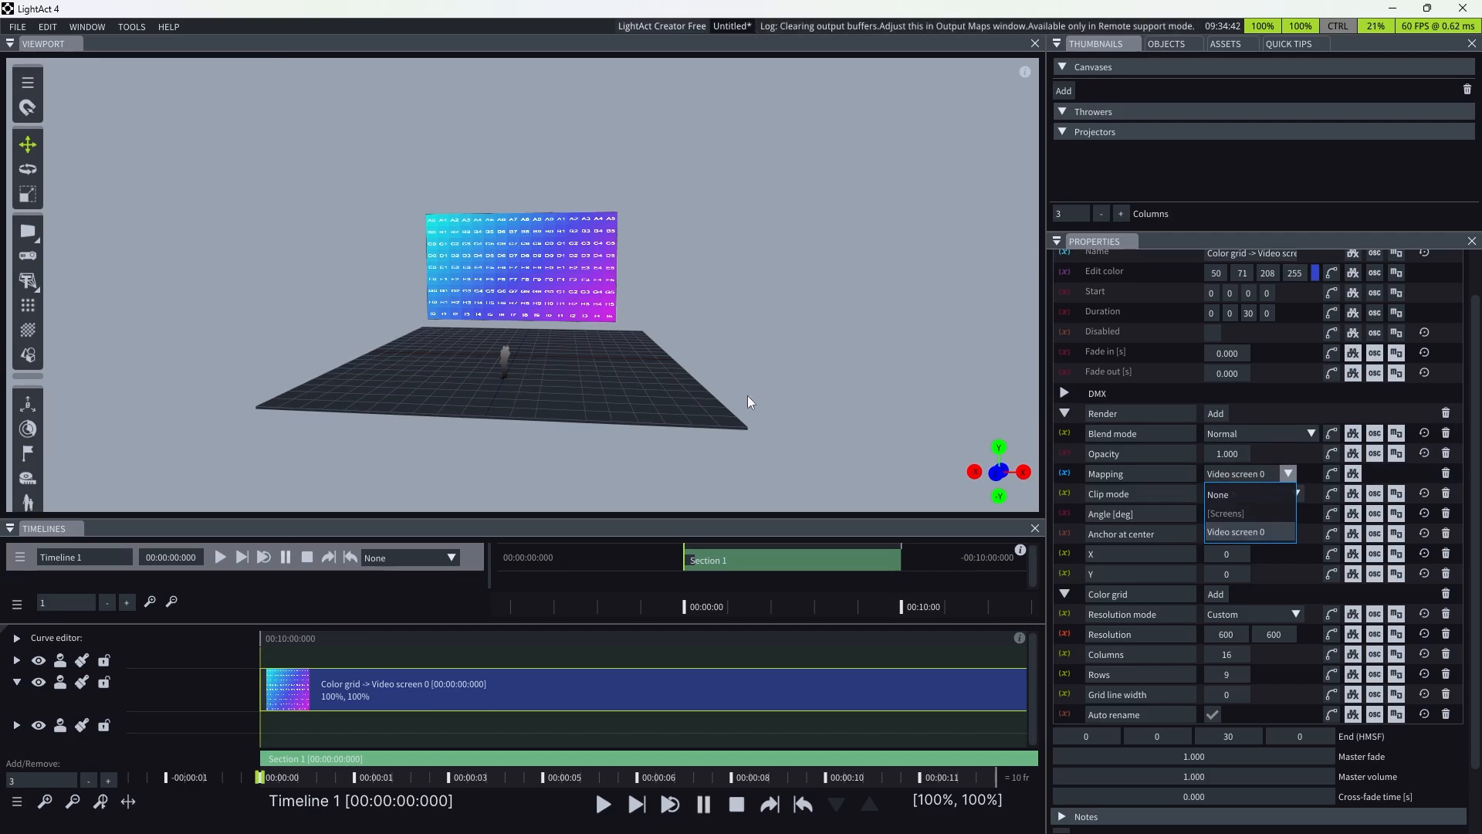
{"action": "left_click", "coordinate": [695, 389]}
- Place a perspective thrower near the front edge of the floor grid, facing the video screen
{"action": "scroll", "coordinate": [546, 324], "scroll_direction": "down", "scroll_amount": 4}
{"action": "right_click_drag", "start_coordinate": [545, 324], "coordinate": [541, 336]}
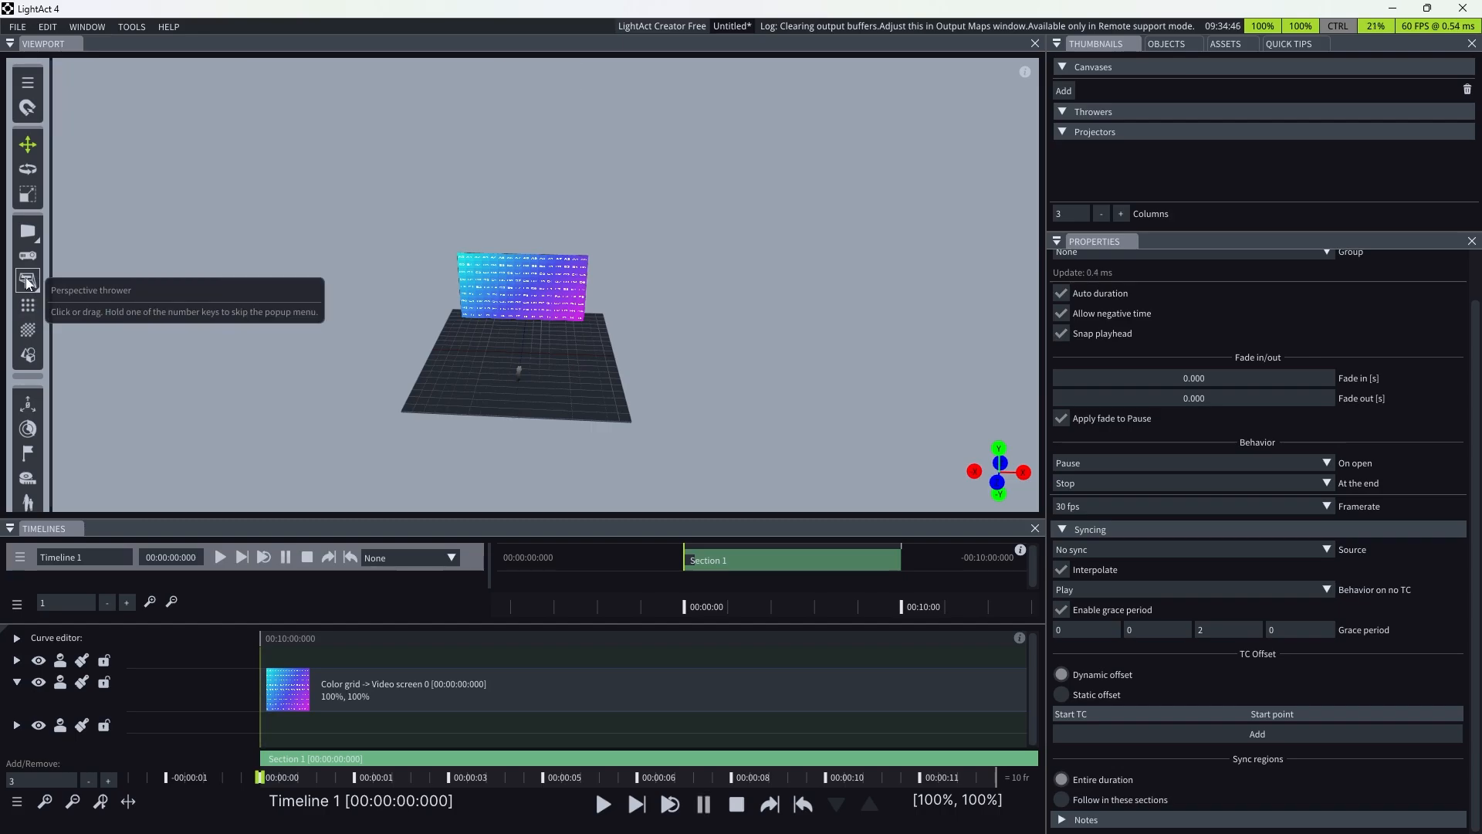
{"action": "left_click_drag", "start_coordinate": [28, 283], "coordinate": [527, 415]}
{"action": "key", "text": "3"}
{"action": "double_click", "coordinate": [525, 416]}
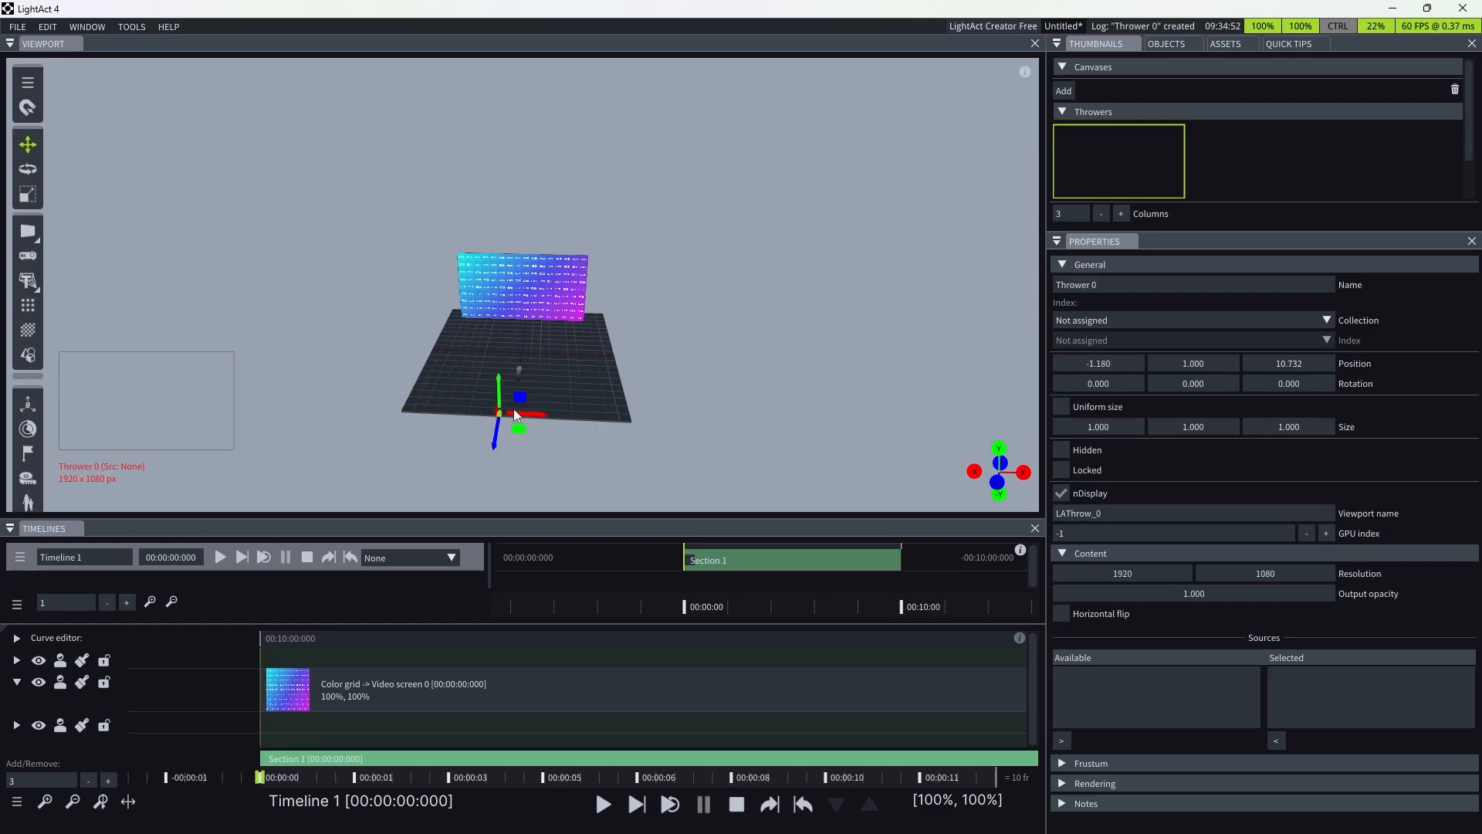
- Duplicate Video screen 0 sideways along the X axis to about X 15.6, and select the copy
{"action": "left_click", "coordinate": [539, 277]}
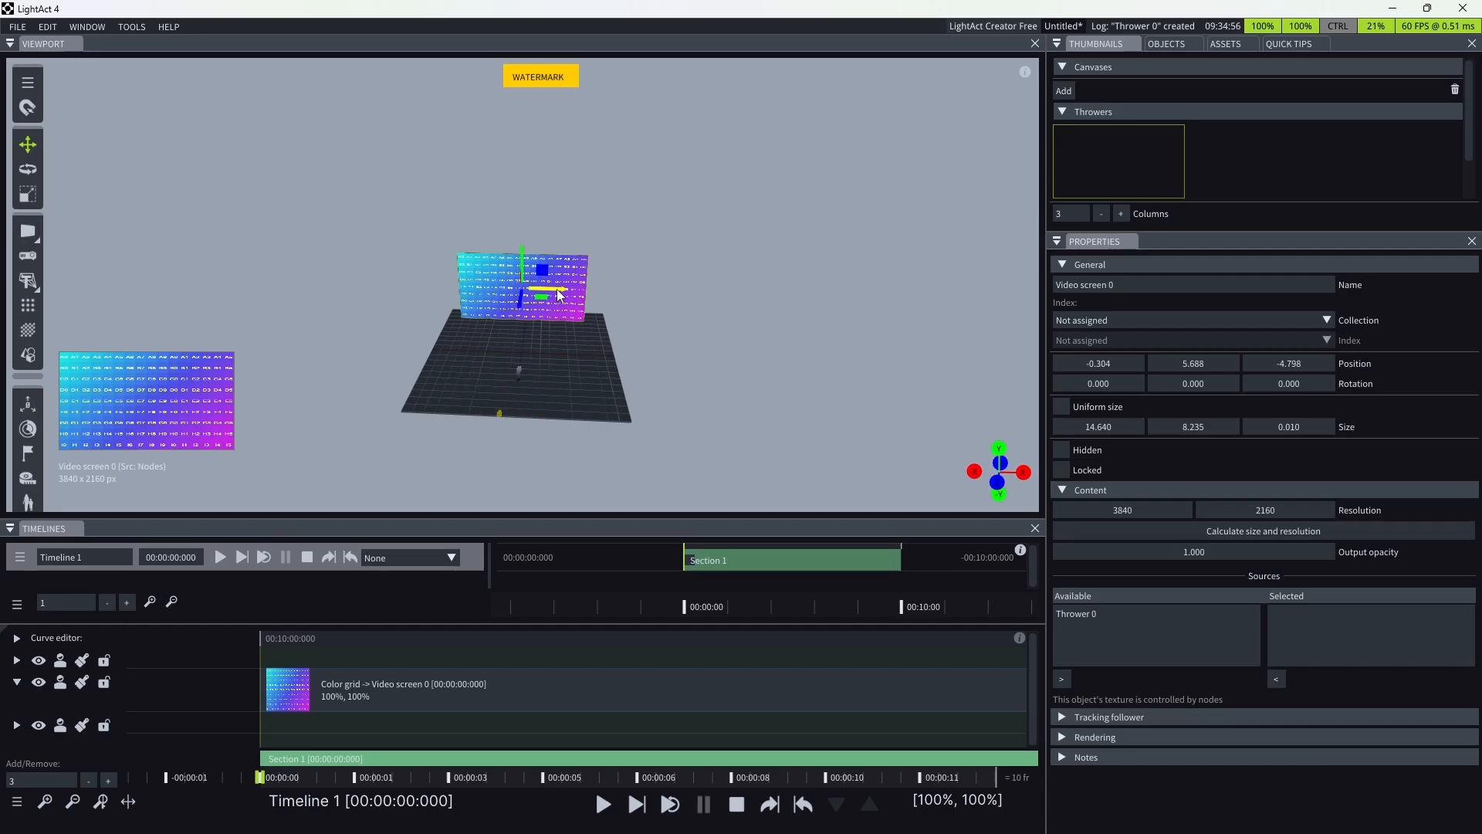
{"action": "left_click_drag", "start_coordinate": [559, 294], "coordinate": [697, 285], "text": "shift"}
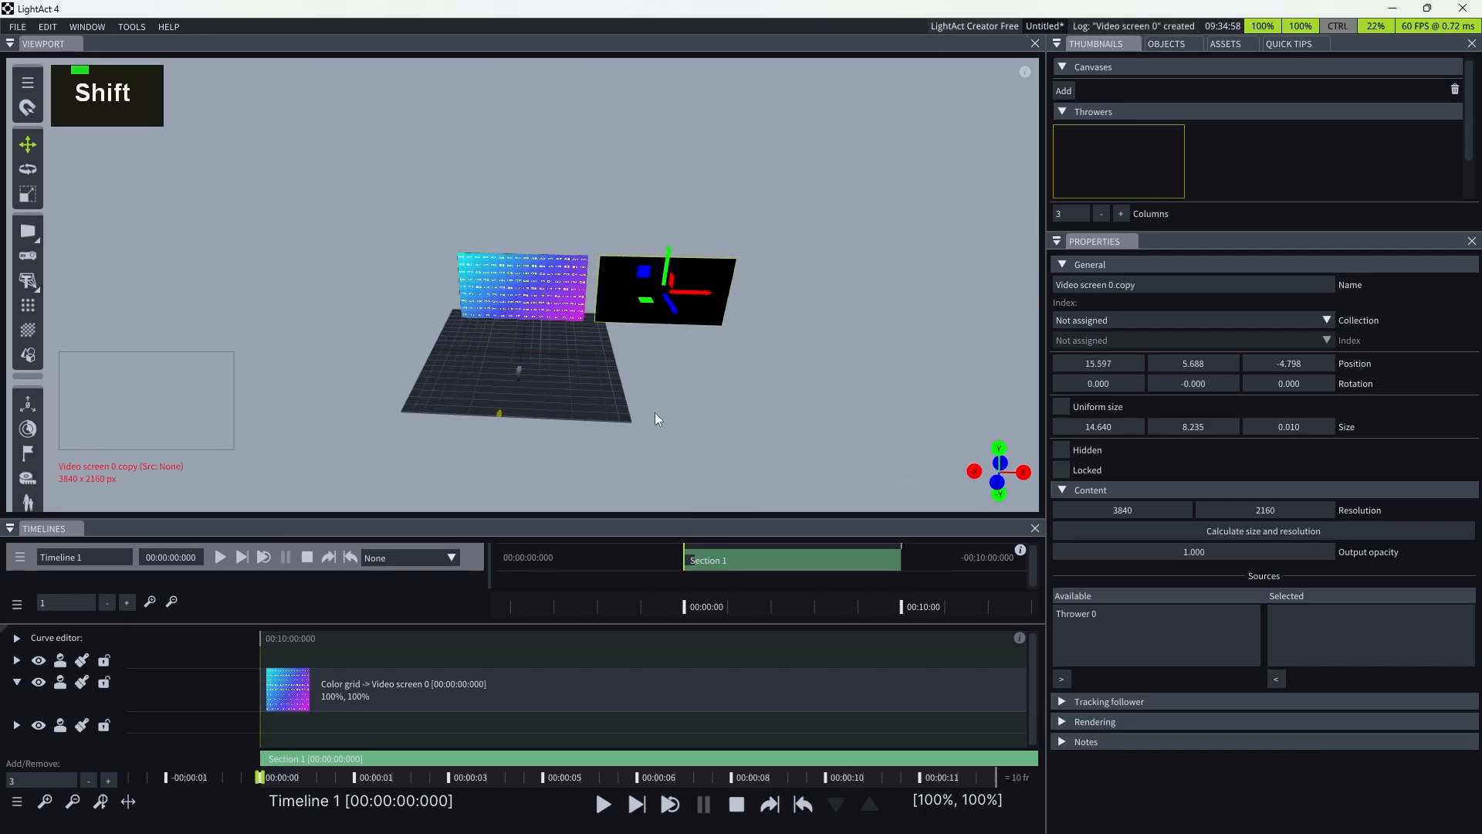
{"action": "left_click", "coordinate": [538, 272]}
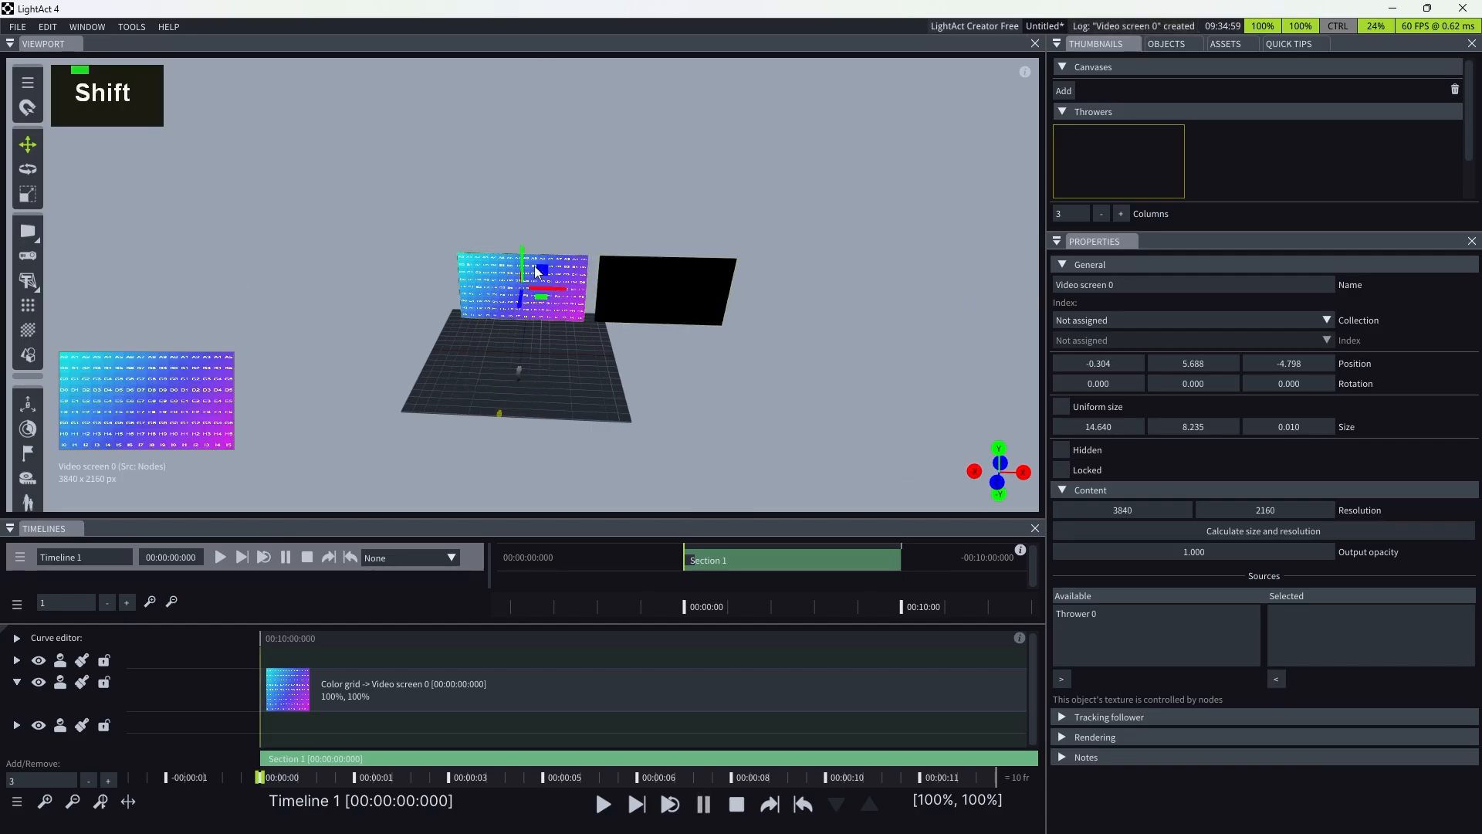
{"action": "left_click", "coordinate": [670, 284]}
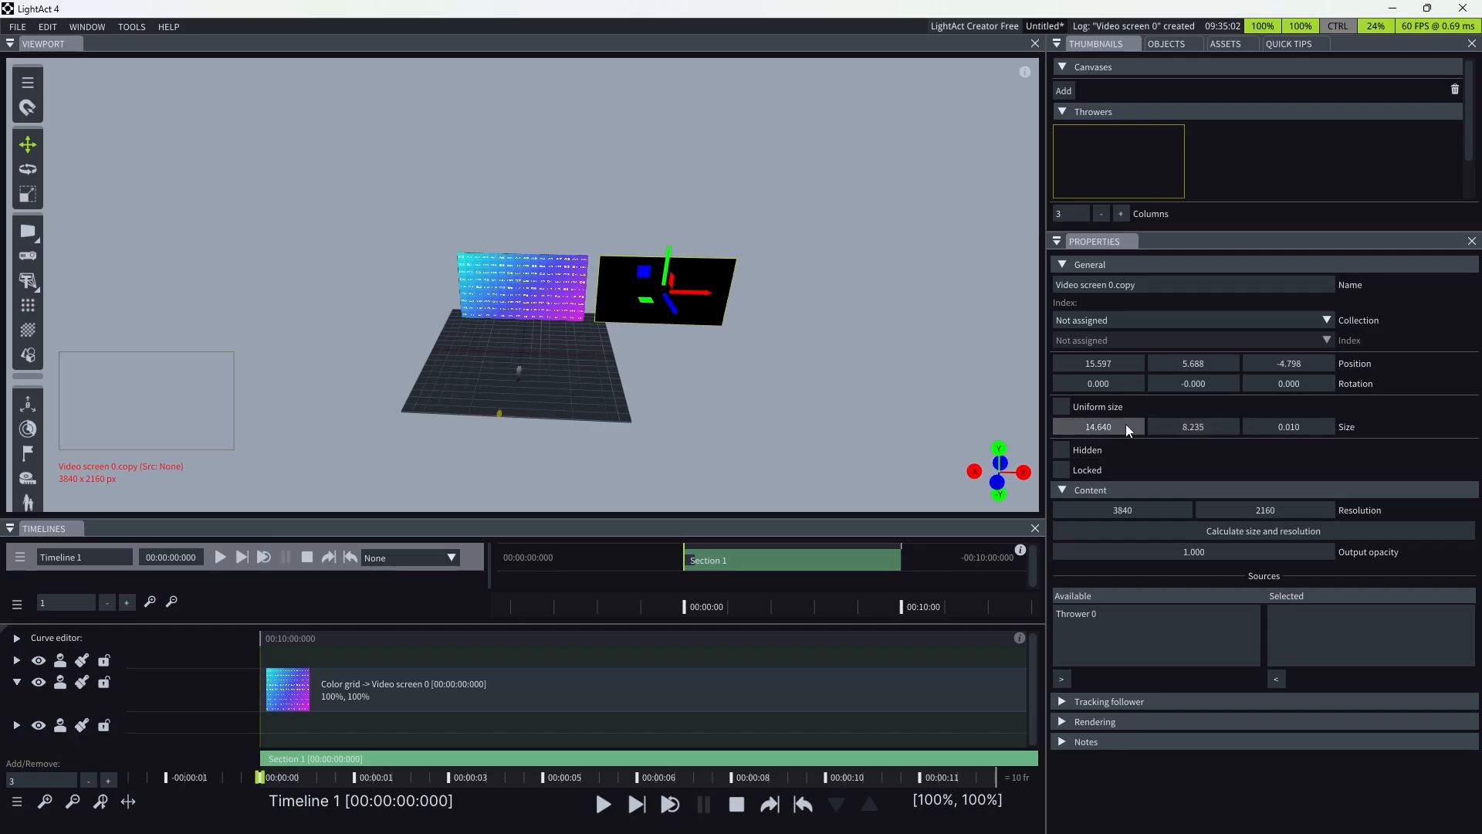
- Set the copied video screen's horizontal resolution to 1920 px
{"action": "double_click", "coordinate": [1151, 512]}
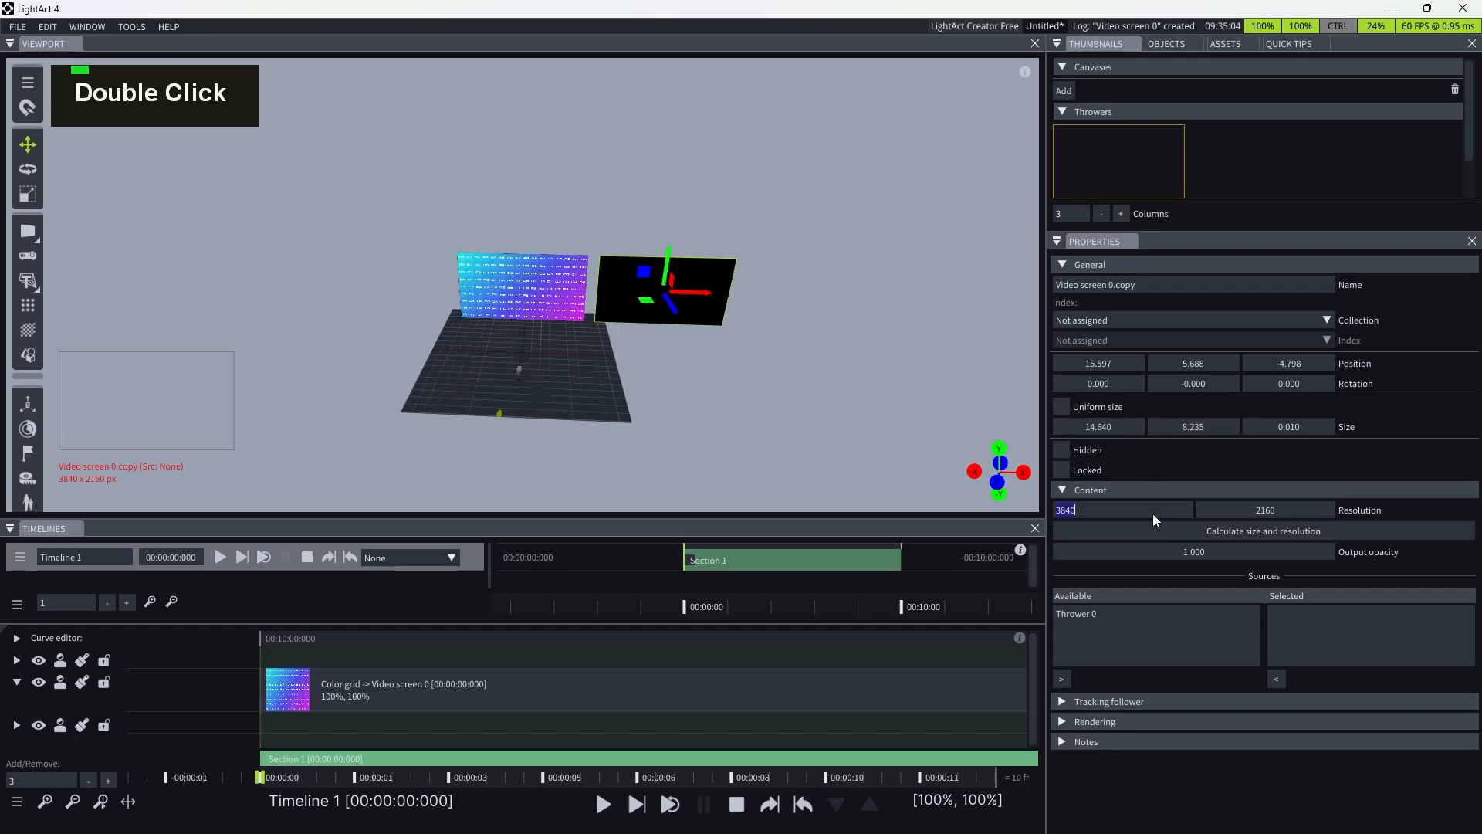
{"action": "type", "text": "1920"}
{"action": "key", "text": "Tab"}
{"action": "type", "text": "1920"}
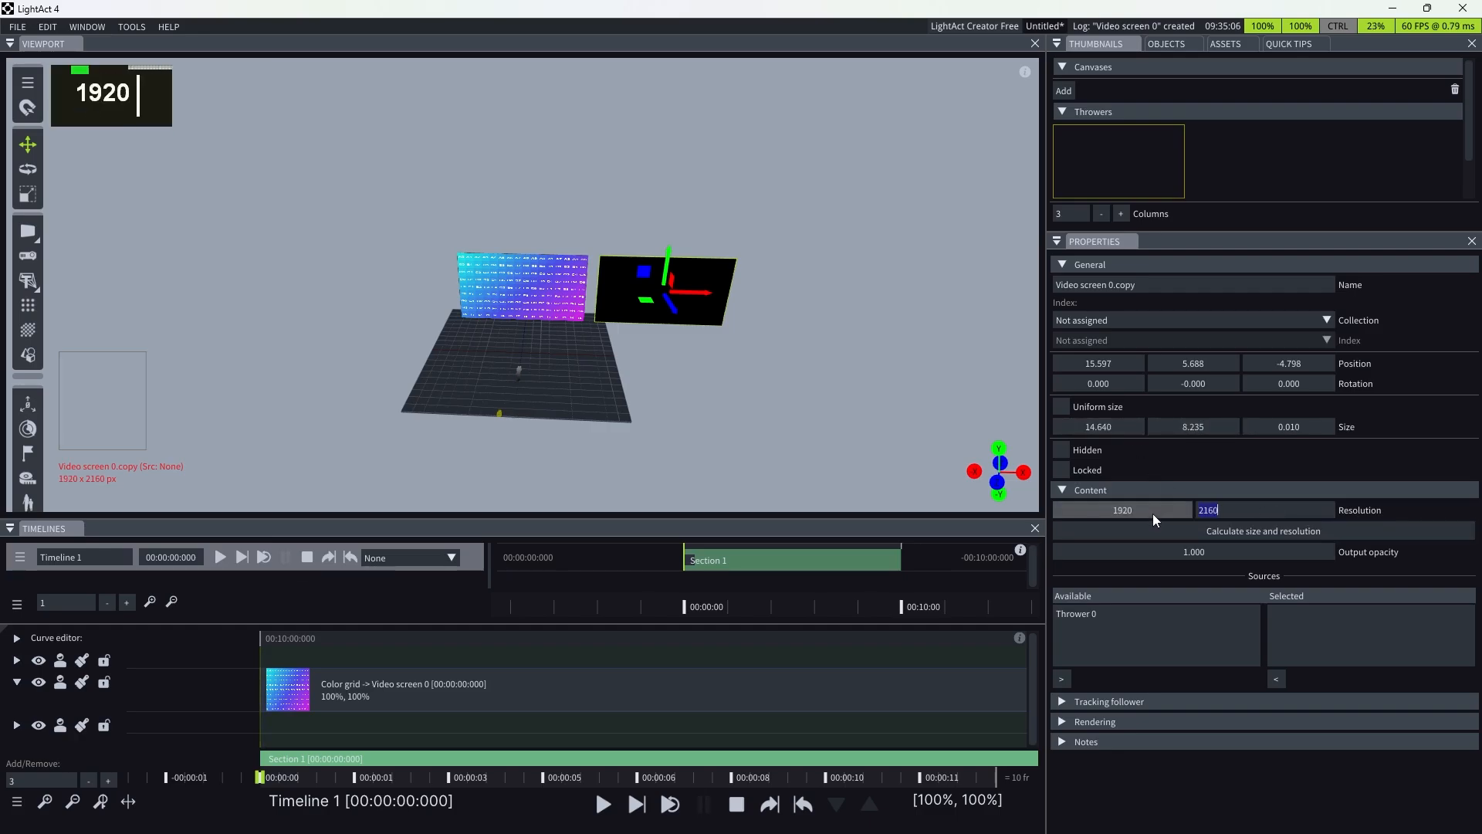
- Set the copied video screen's width and height to 10
{"action": "double_click", "coordinate": [1119, 429]}
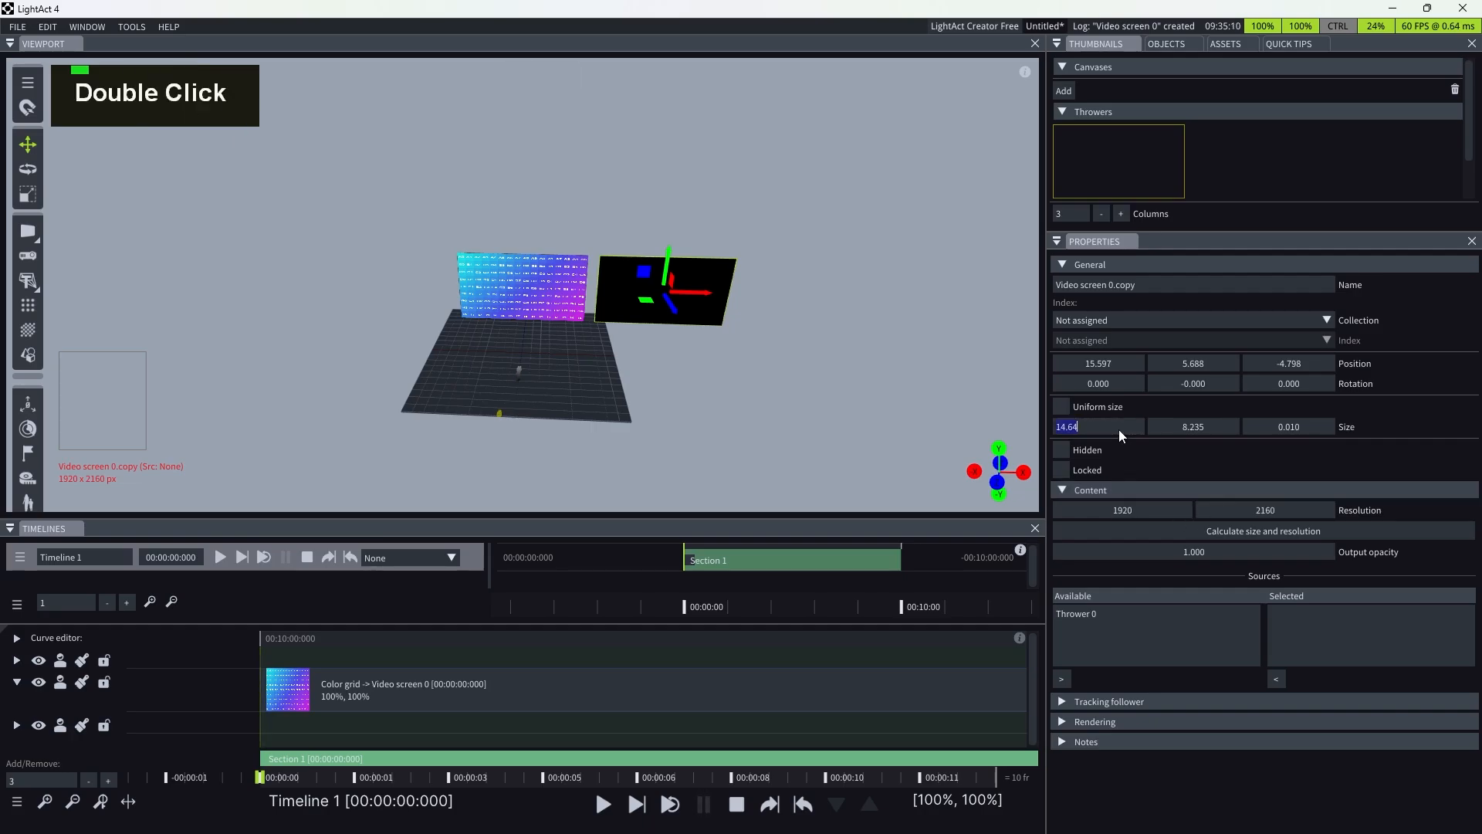
{"action": "type", "text": "10"}
{"action": "key", "text": "Tab"}
{"action": "type", "text": "10"}
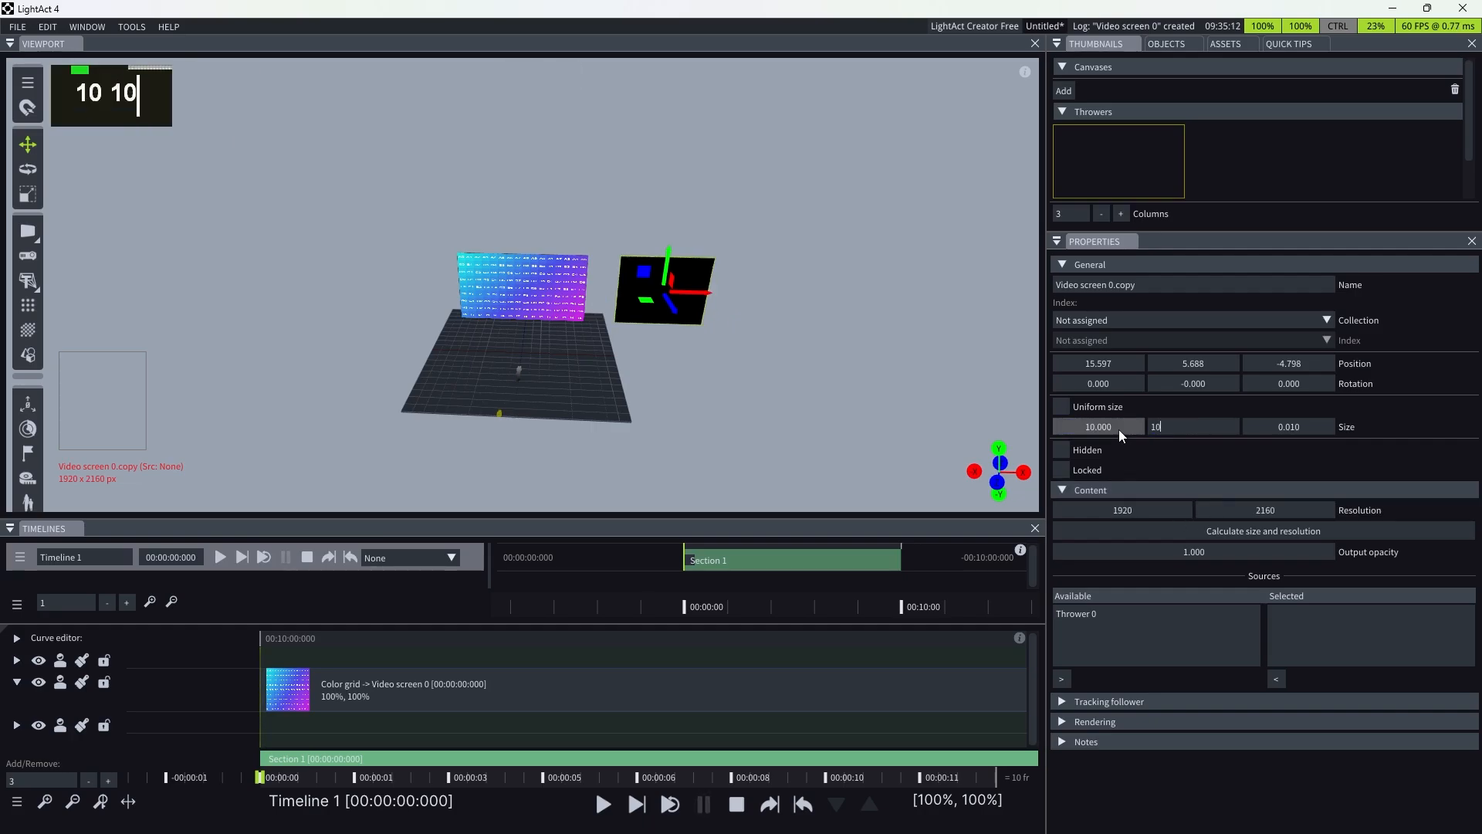
{"action": "key", "text": "Tab"}
- Reduce the copied video screen's width and height to 5
{"action": "double_click", "coordinate": [1101, 424]}
{"action": "type", "text": "5"}
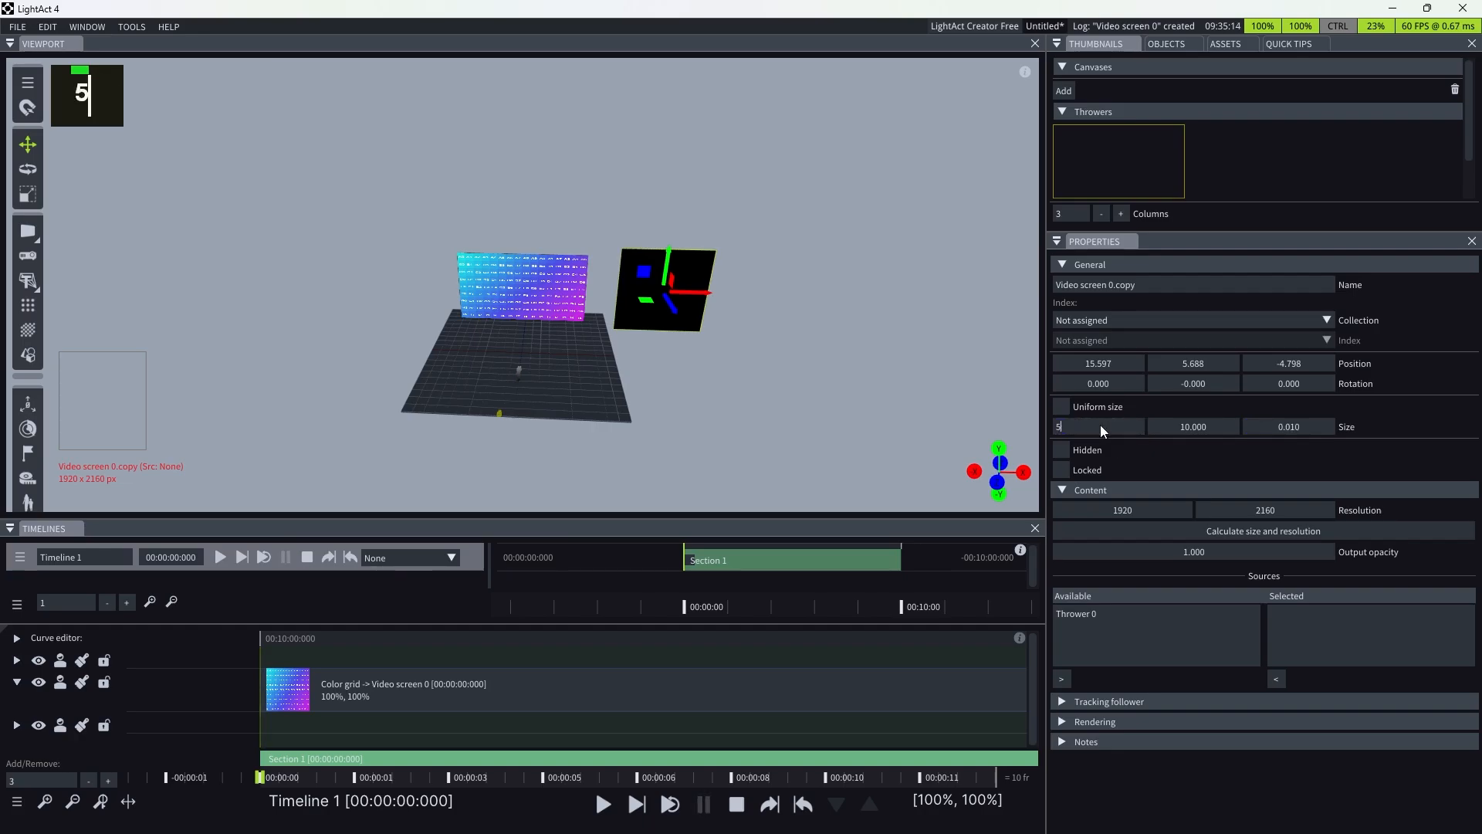
{"action": "key", "text": "Tab"}
{"action": "type", "text": "5"}
{"action": "key", "text": "Tab"}
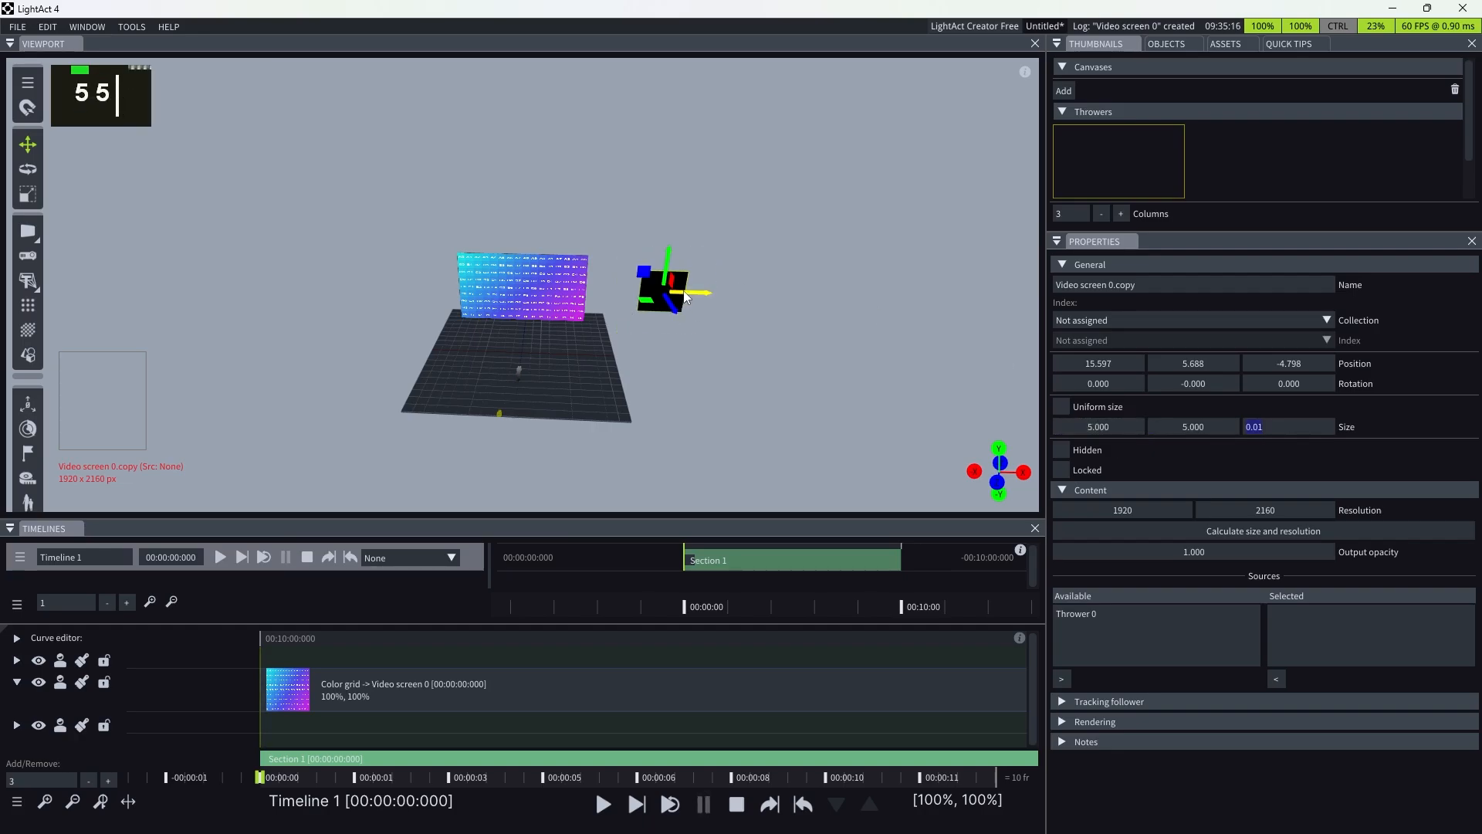
- Move the small screen up beside the main screen, duplicate it to the opposite side at about X -11.1, and select the main screen
{"action": "left_click_drag", "start_coordinate": [685, 296], "coordinate": [454, 283]}
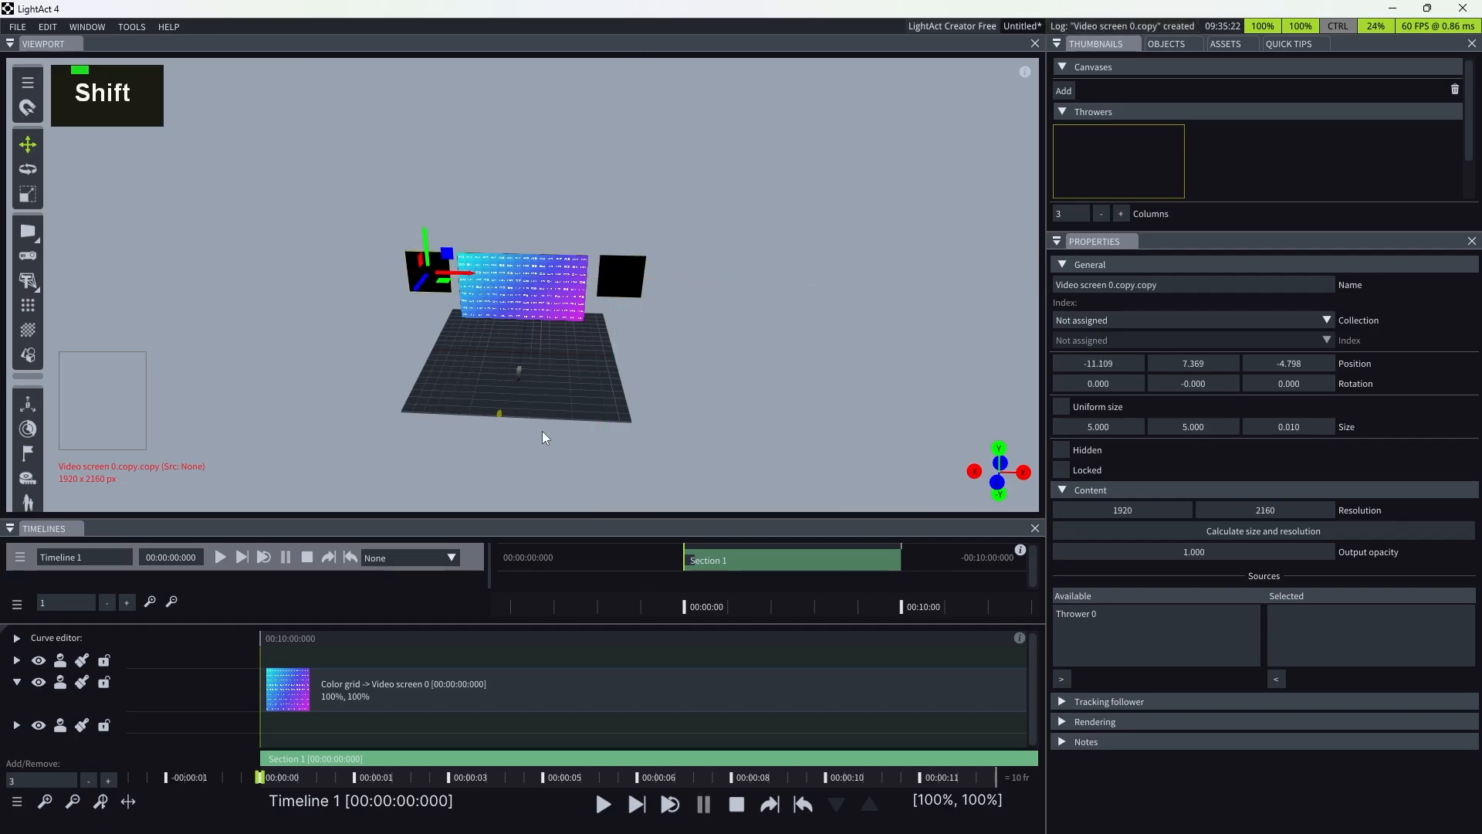
{"action": "double_click", "coordinate": [485, 266]}
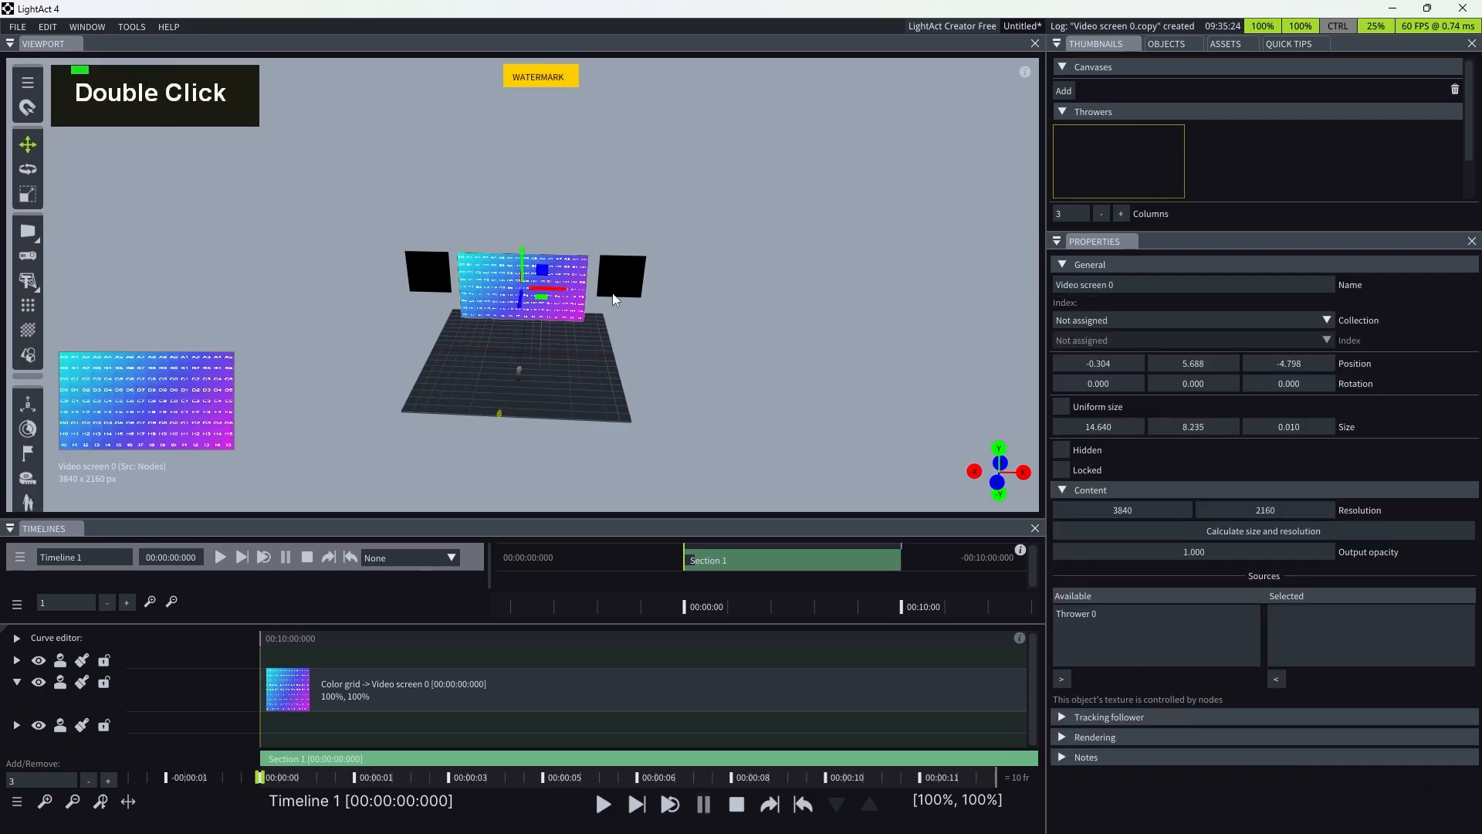
- Enlarge the thumbnails area and add a new canvas to the project
{"action": "left_click", "coordinate": [363, 684]}
{"action": "double_click", "coordinate": [534, 285]}
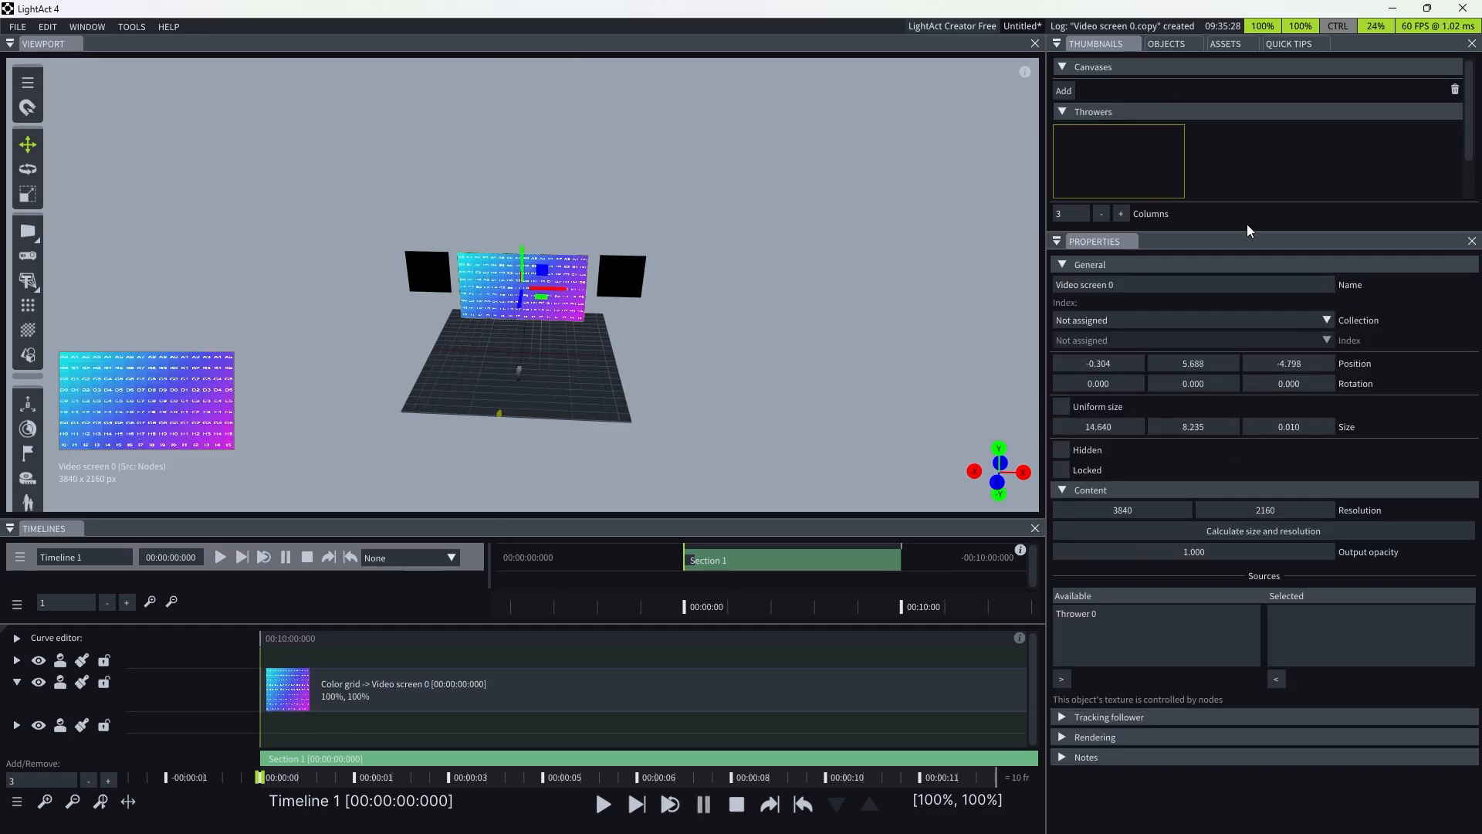
{"action": "left_click_drag", "start_coordinate": [1240, 232], "coordinate": [1251, 405]}
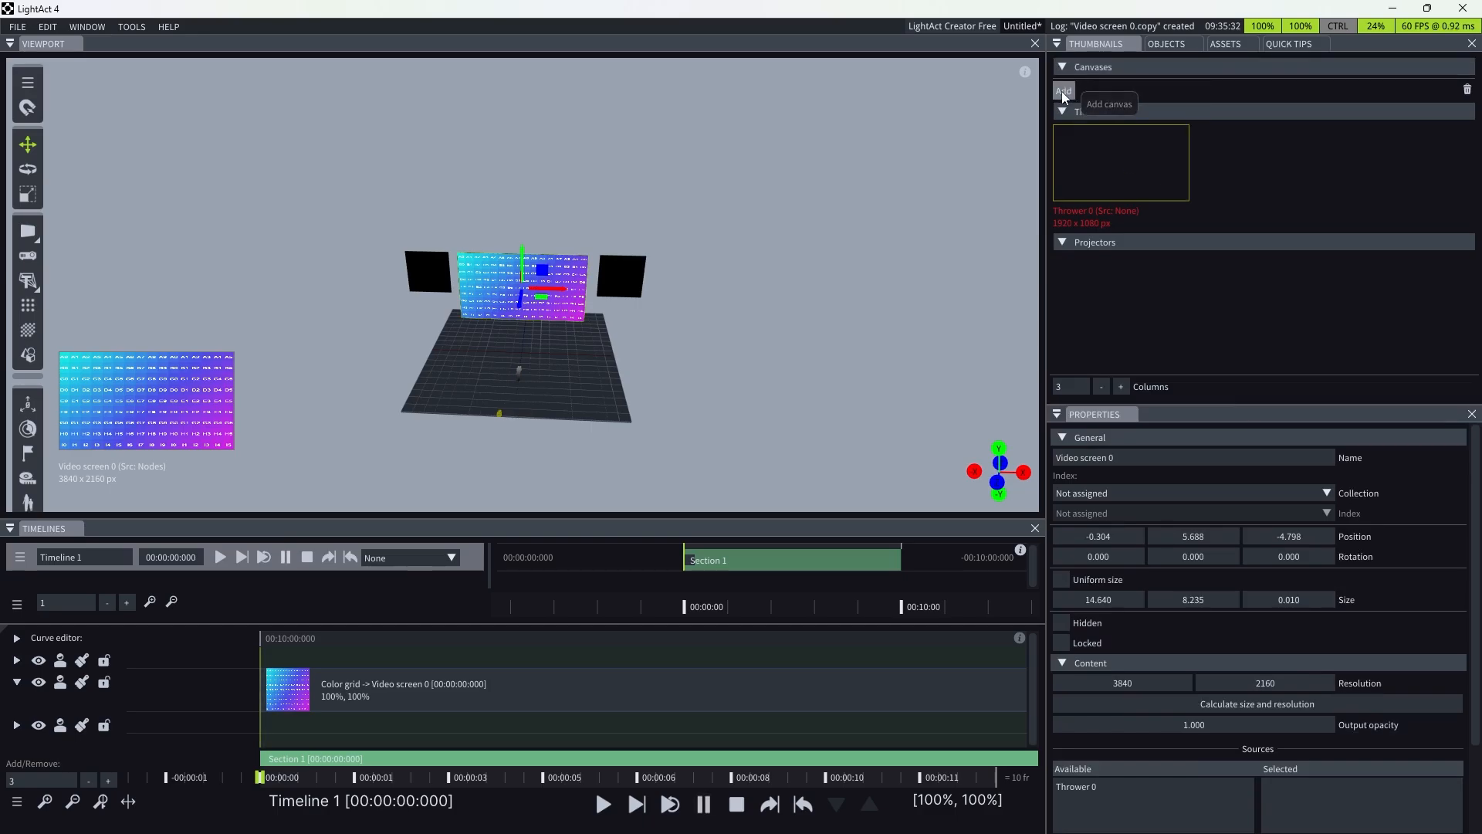
{"action": "left_click", "coordinate": [1063, 91]}
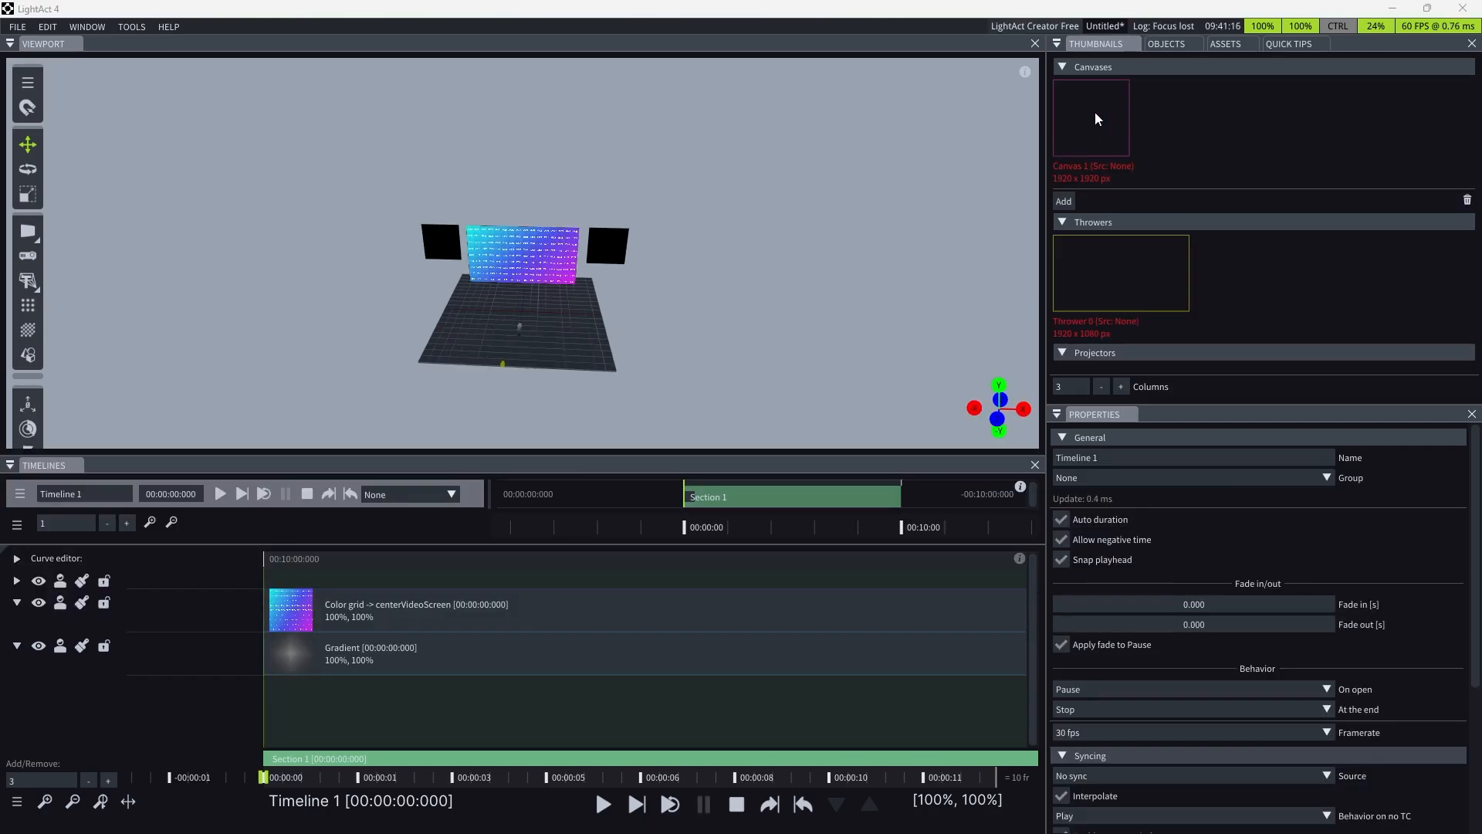
- Map the Gradient layer to Canvas 1
{"action": "left_click", "coordinate": [1095, 116]}
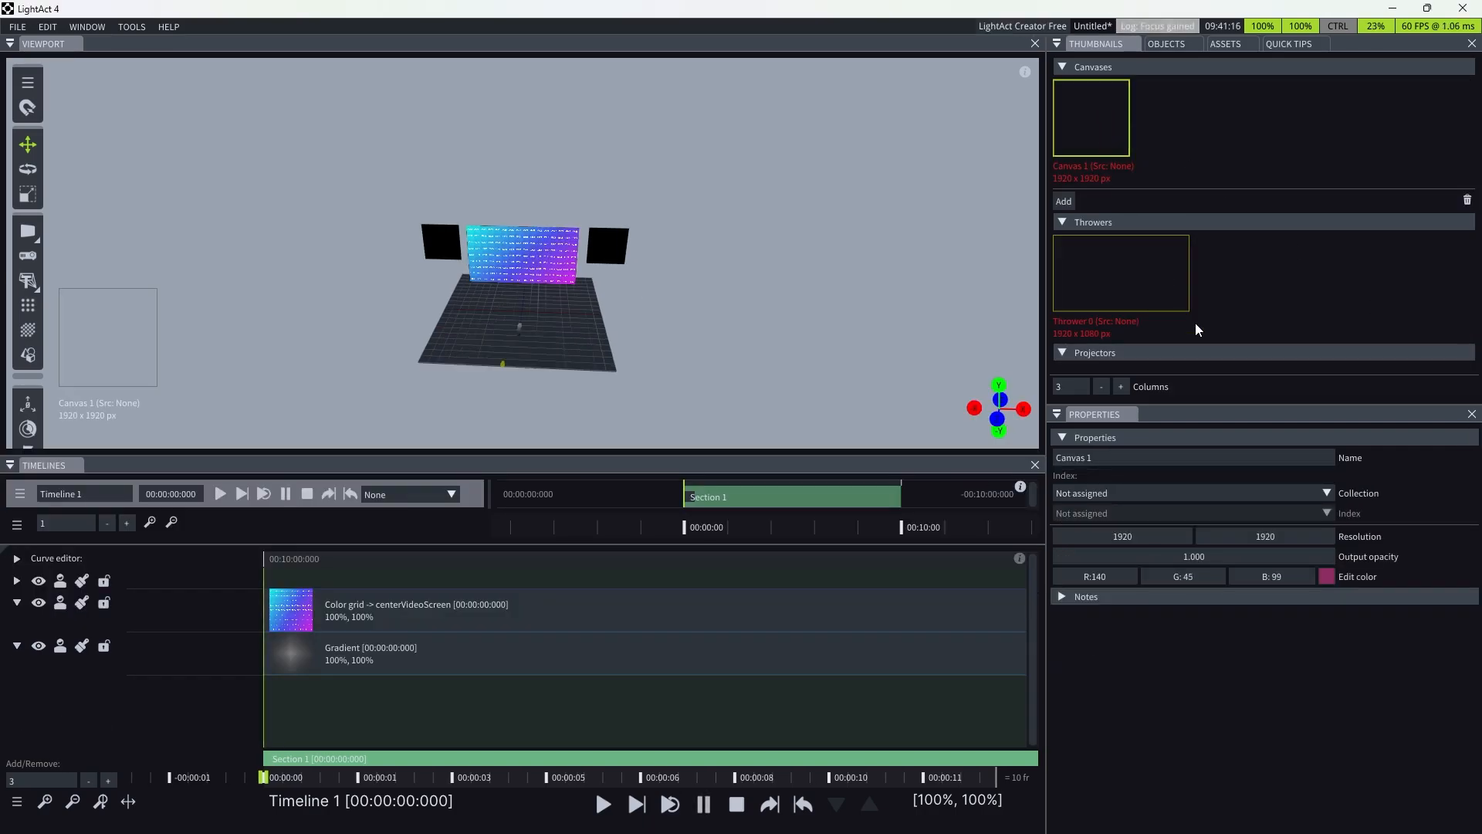
{"action": "left_click", "coordinate": [1159, 302]}
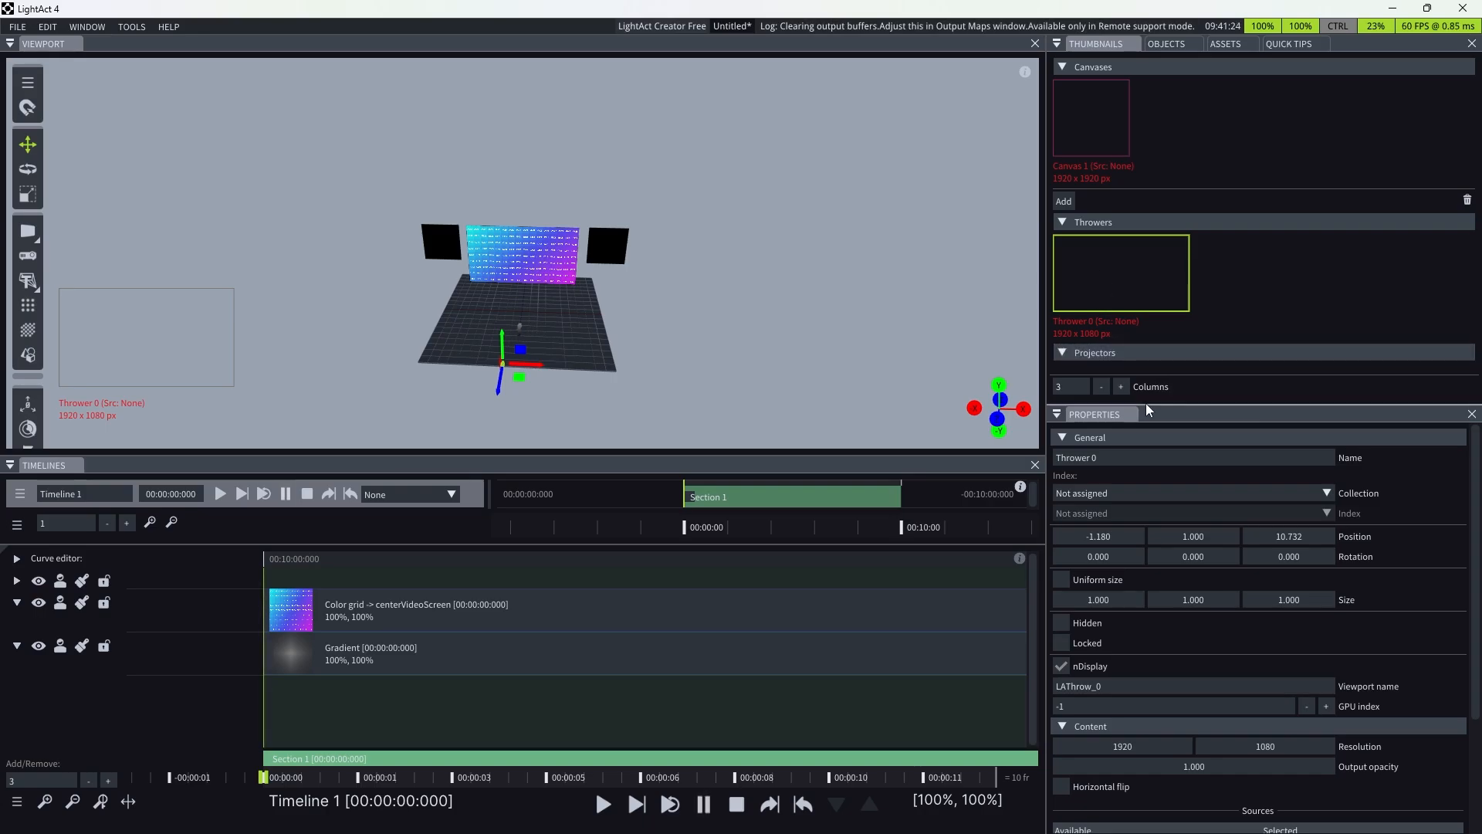
{"action": "left_click", "coordinate": [572, 664]}
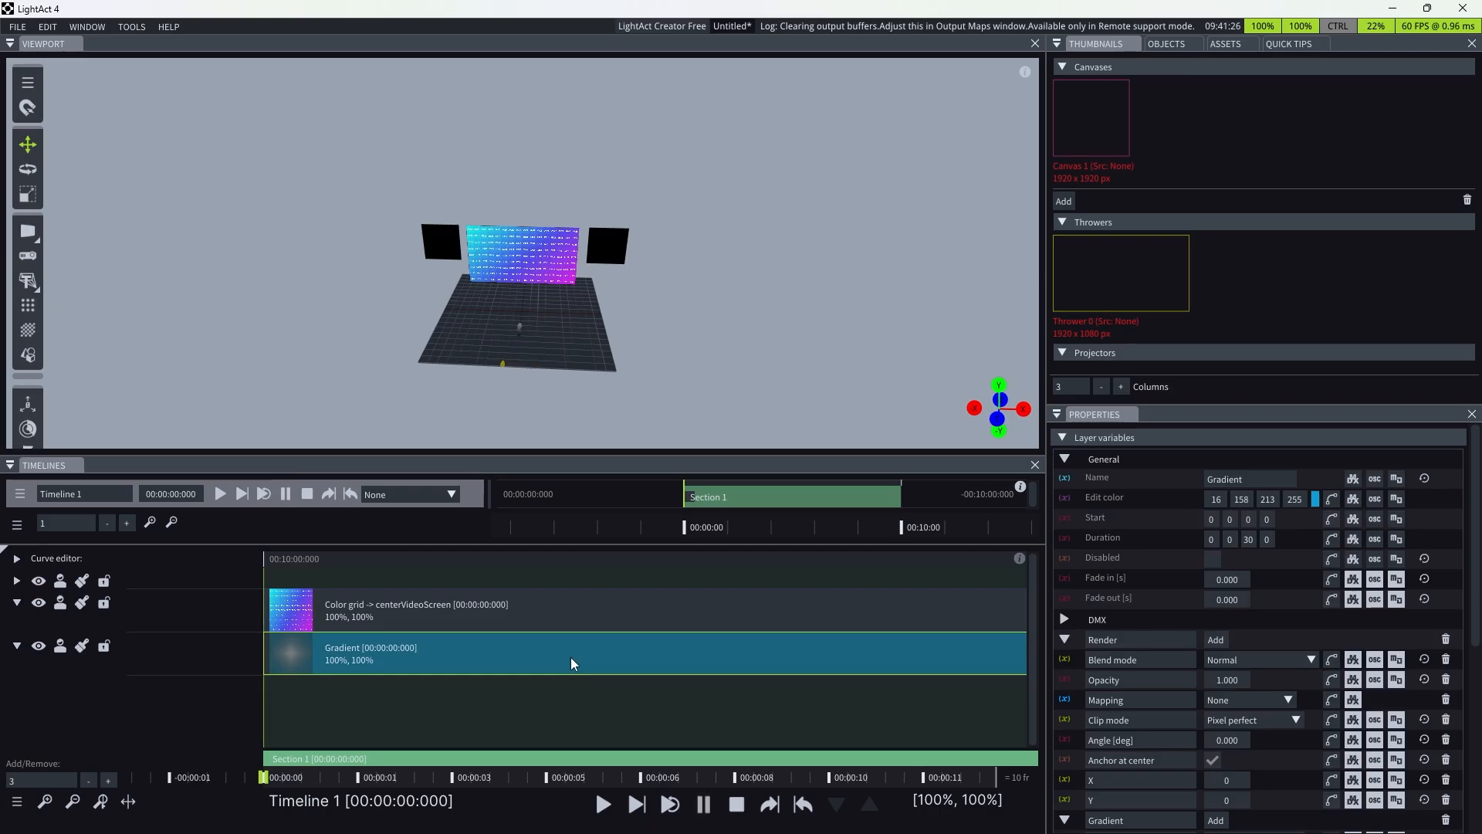
{"action": "left_click_drag", "start_coordinate": [1102, 128], "coordinate": [364, 652]}
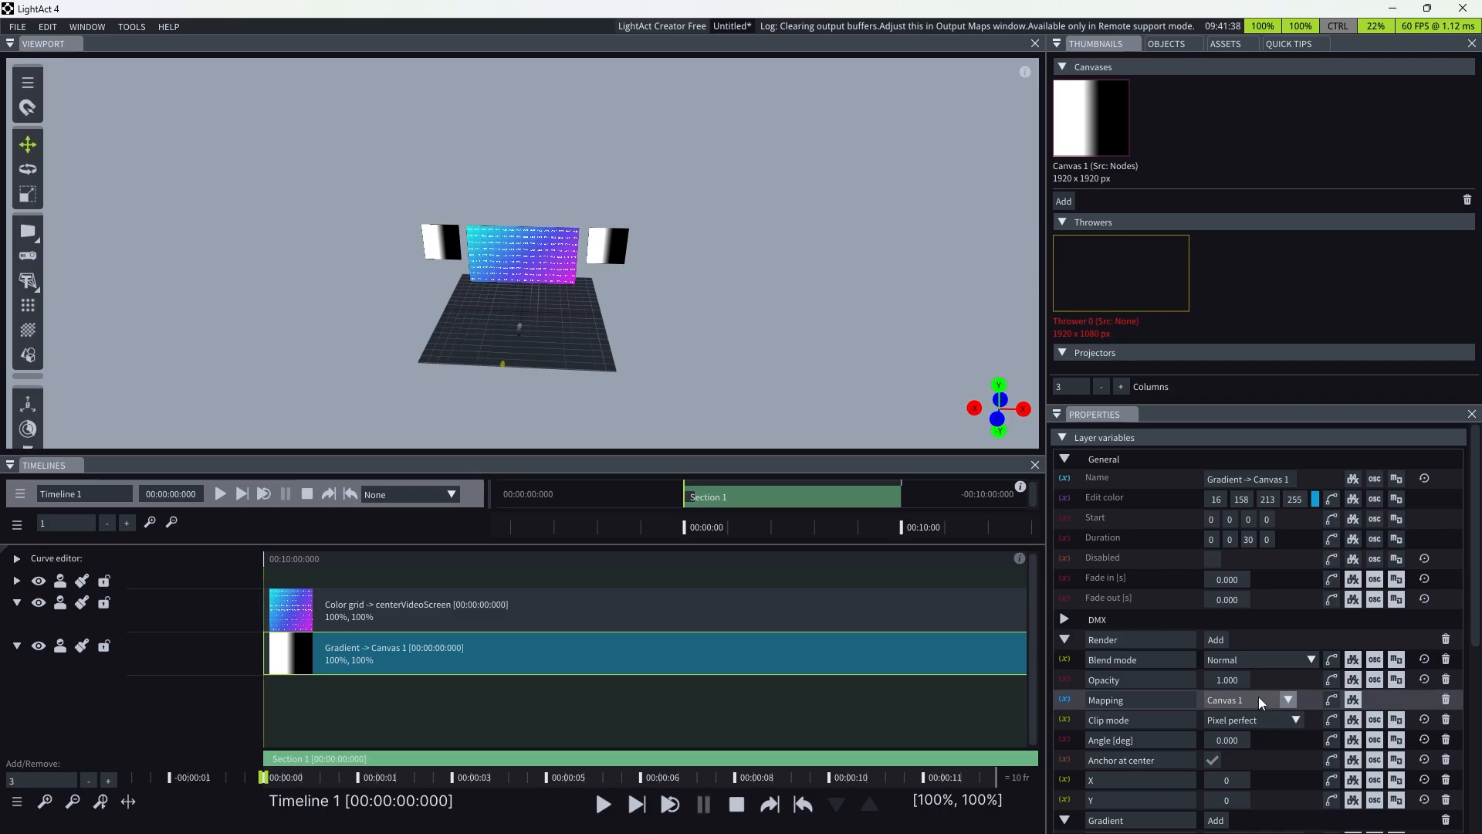
- Move the Timeline 1 playhead to about 00:00:00:009
{"action": "scroll", "coordinate": [278, 664], "scroll_direction": "up", "scroll_amount": 1}
{"action": "scroll", "coordinate": [280, 663], "scroll_direction": "up", "scroll_amount": 1}
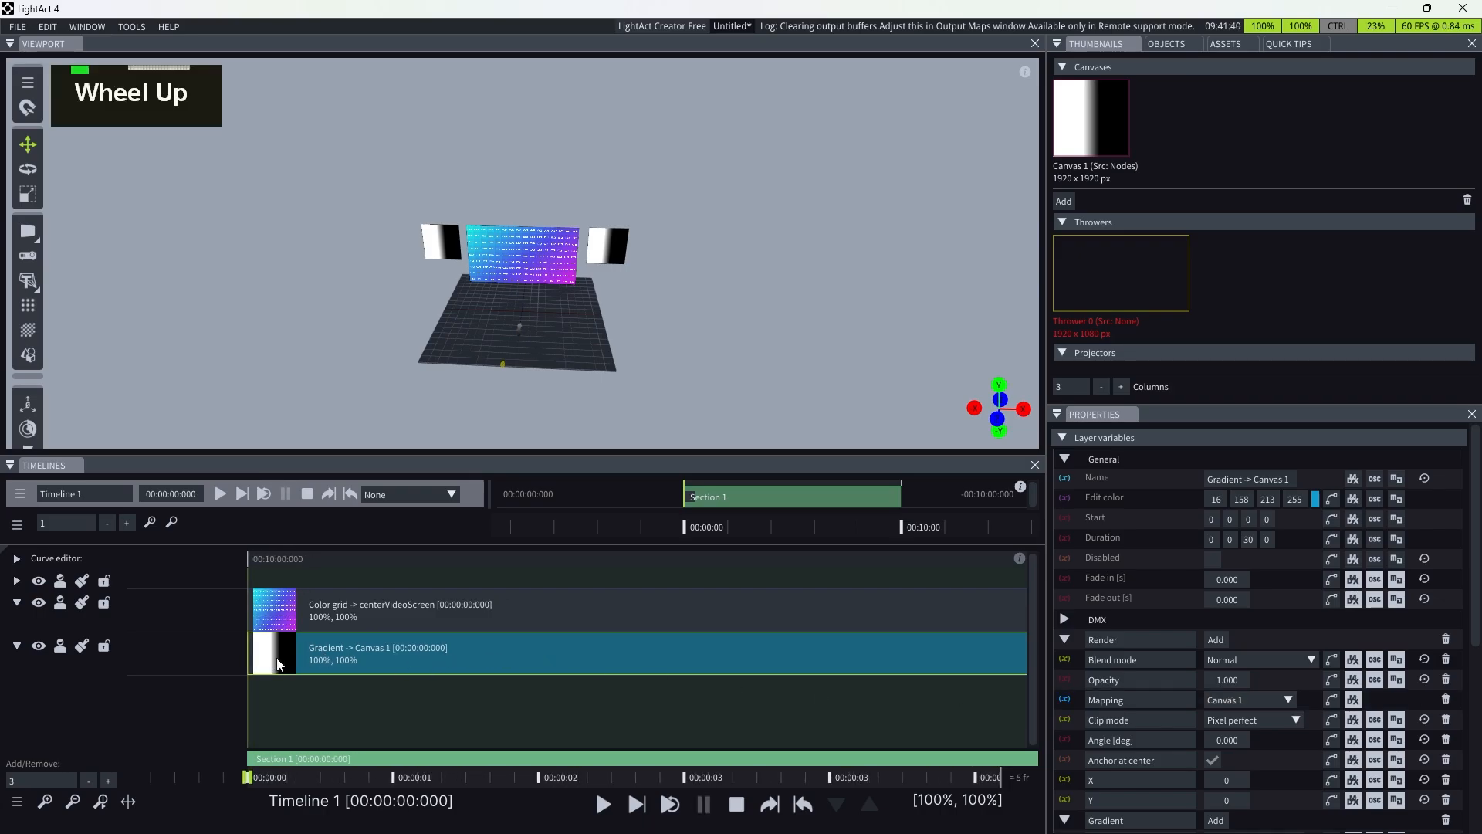
{"action": "left_click", "coordinate": [322, 780]}
{"action": "left_click_drag", "start_coordinate": [325, 781], "coordinate": [292, 778]}
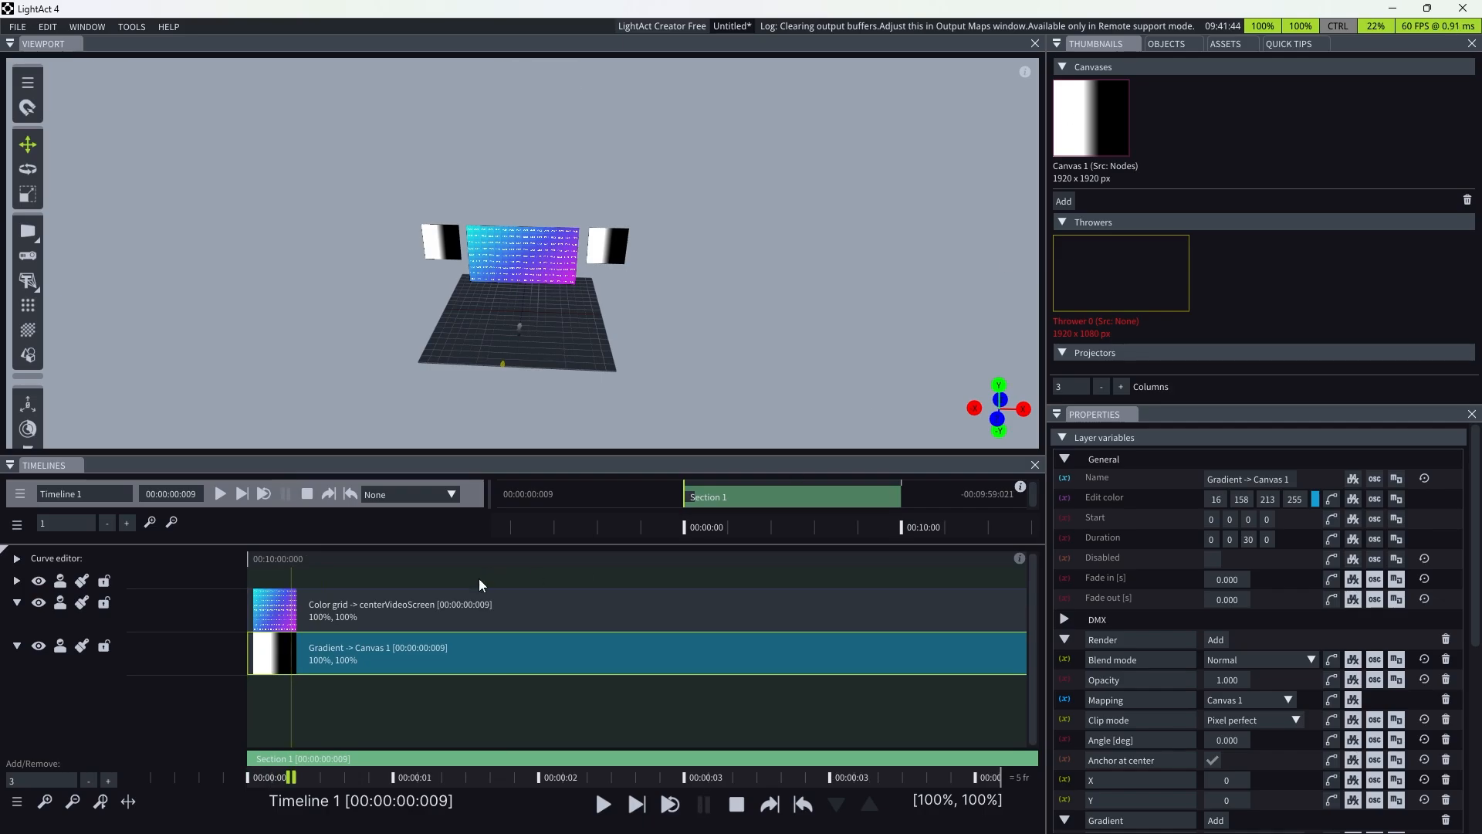
- Map the Gradient layer to Thrower 0 in place of Canvas 1
{"action": "scroll", "coordinate": [1273, 716], "scroll_direction": "down", "scroll_amount": 1}
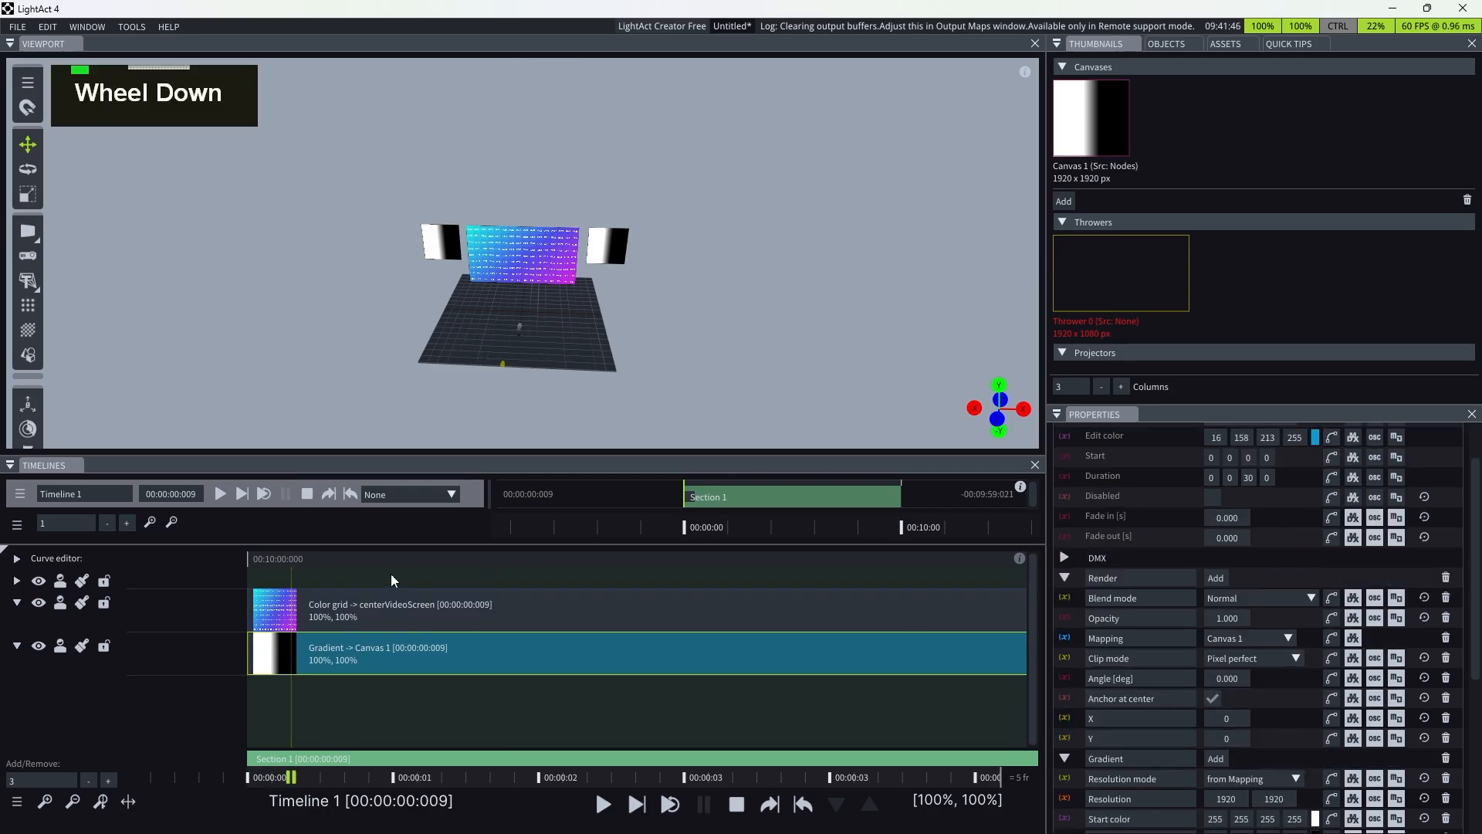
{"action": "left_click", "coordinate": [468, 618]}
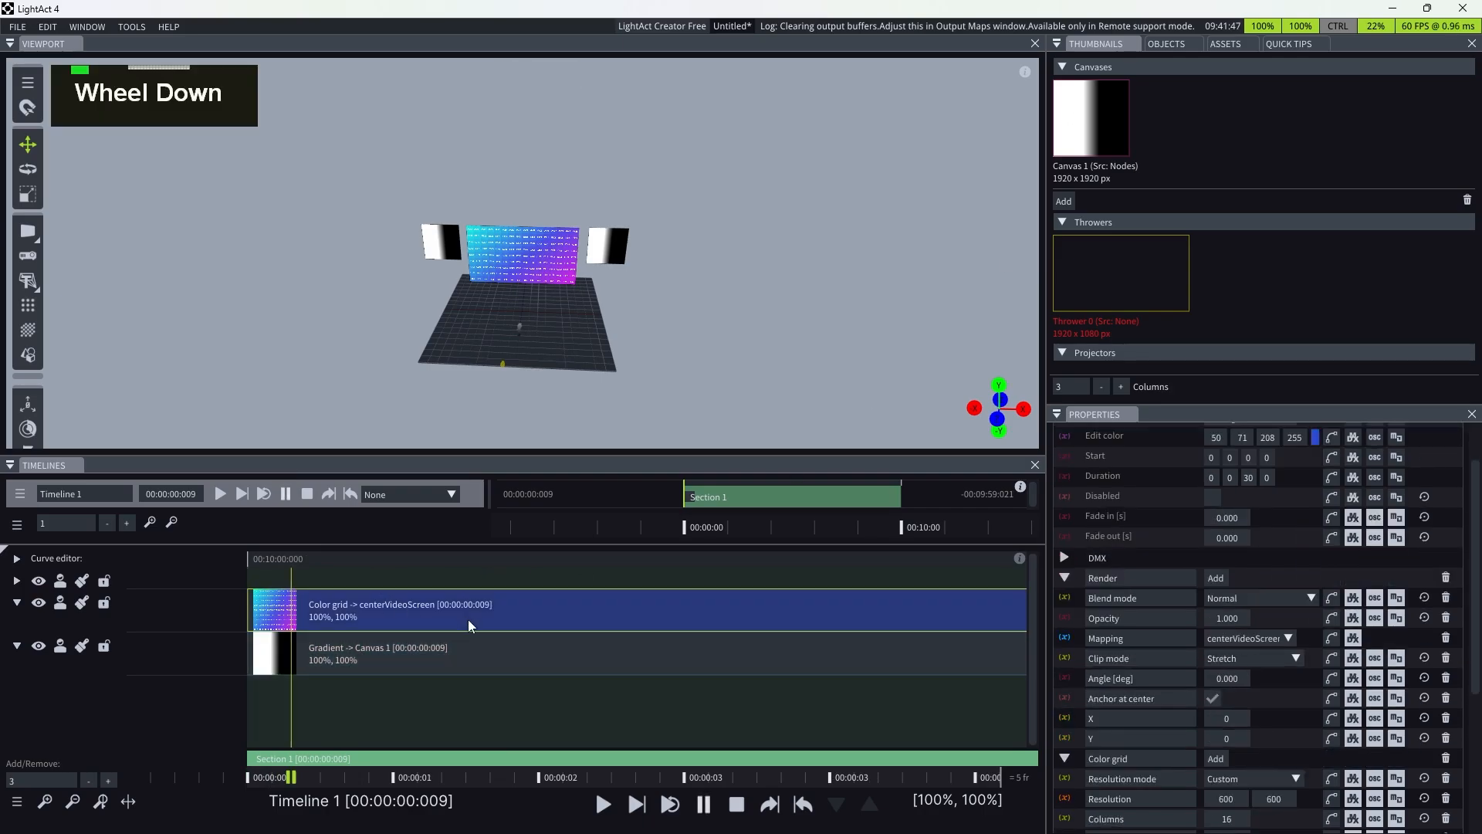
{"action": "left_click", "coordinate": [506, 664]}
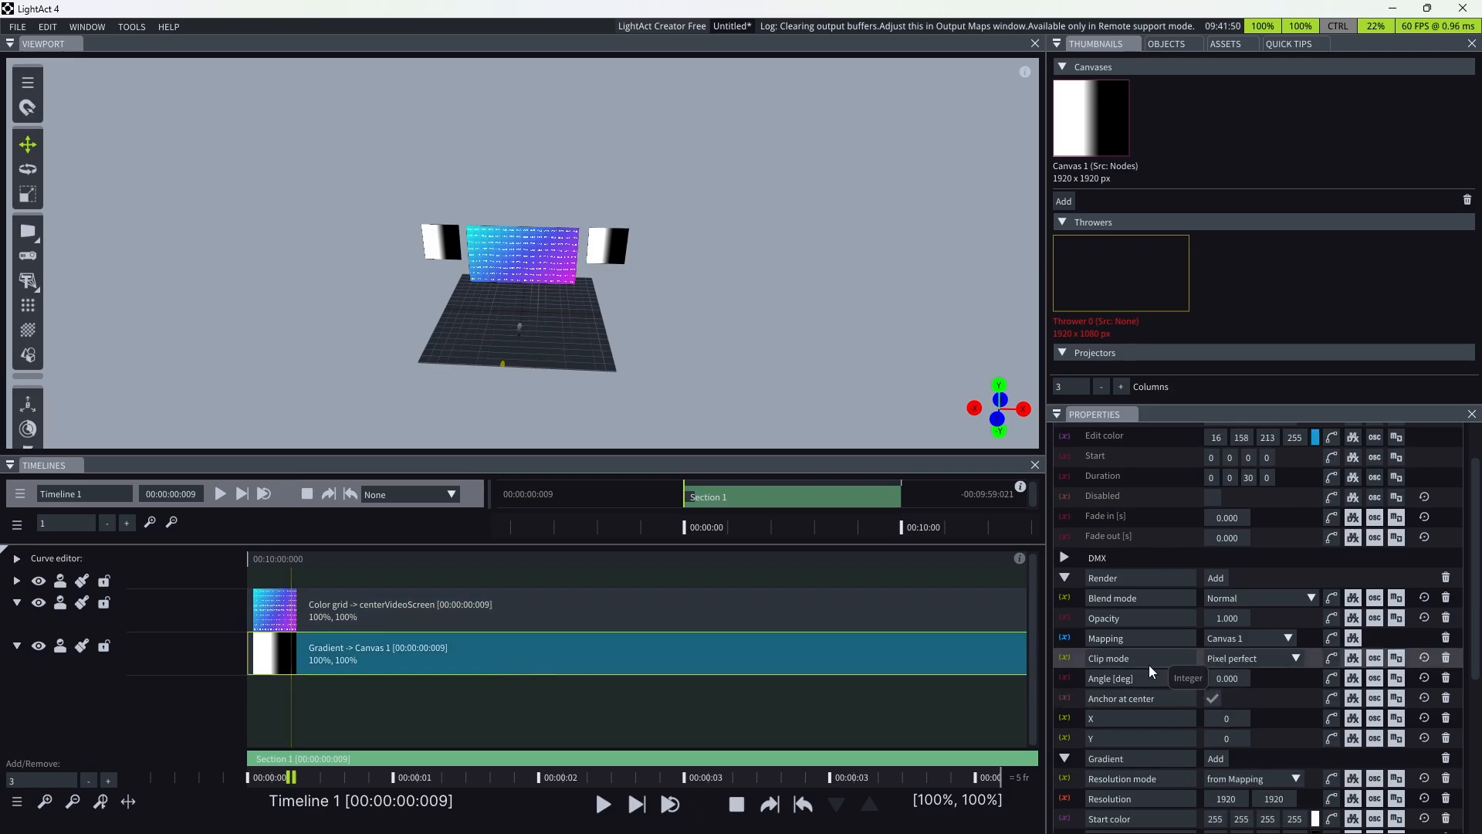
{"action": "scroll", "coordinate": [1156, 674], "scroll_direction": "down", "scroll_amount": 2}
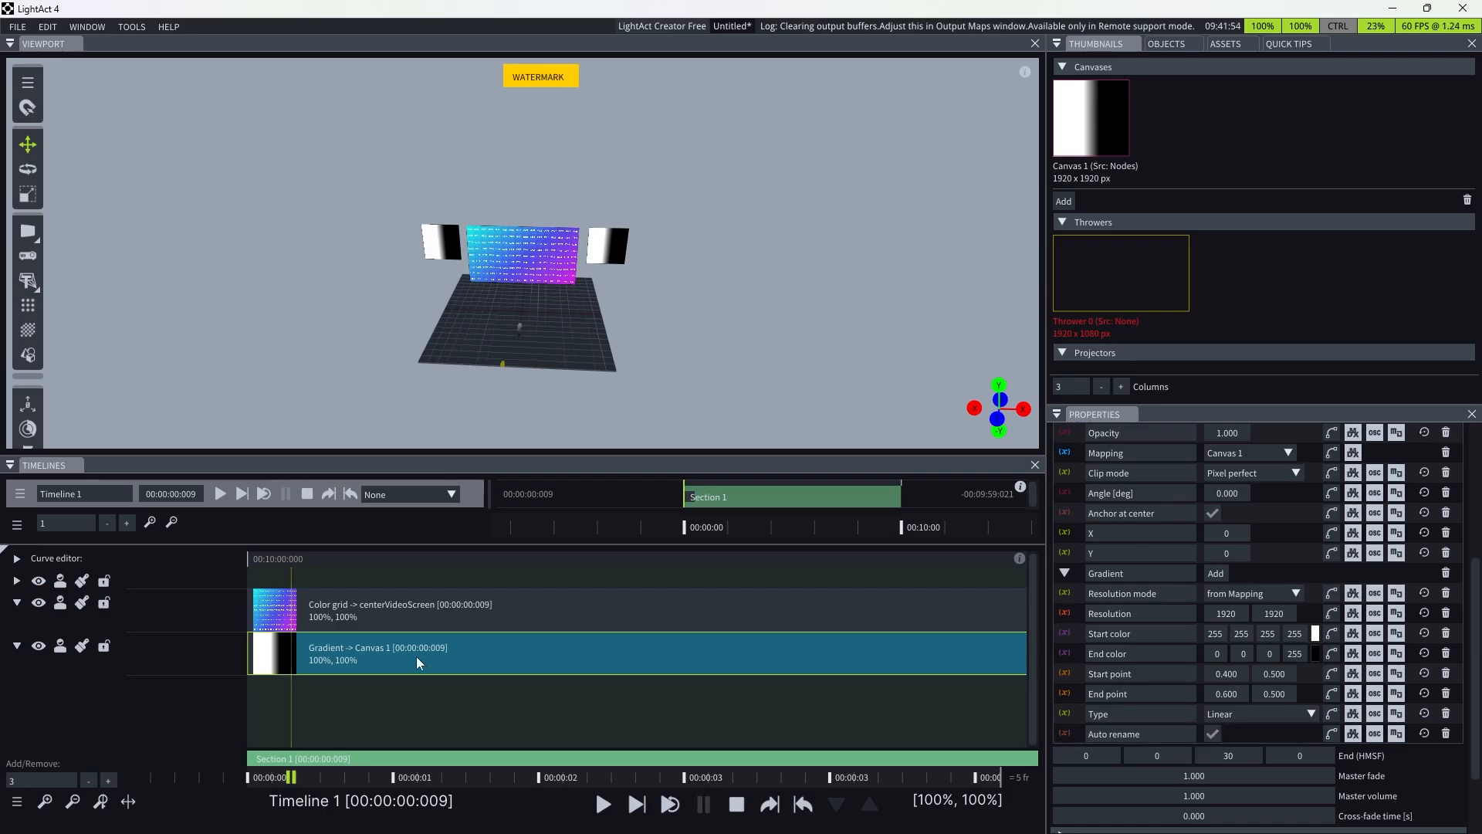
{"action": "left_click_drag", "start_coordinate": [1121, 290], "coordinate": [361, 652]}
{"action": "scroll", "coordinate": [392, 659], "scroll_direction": "up", "scroll_amount": 1}
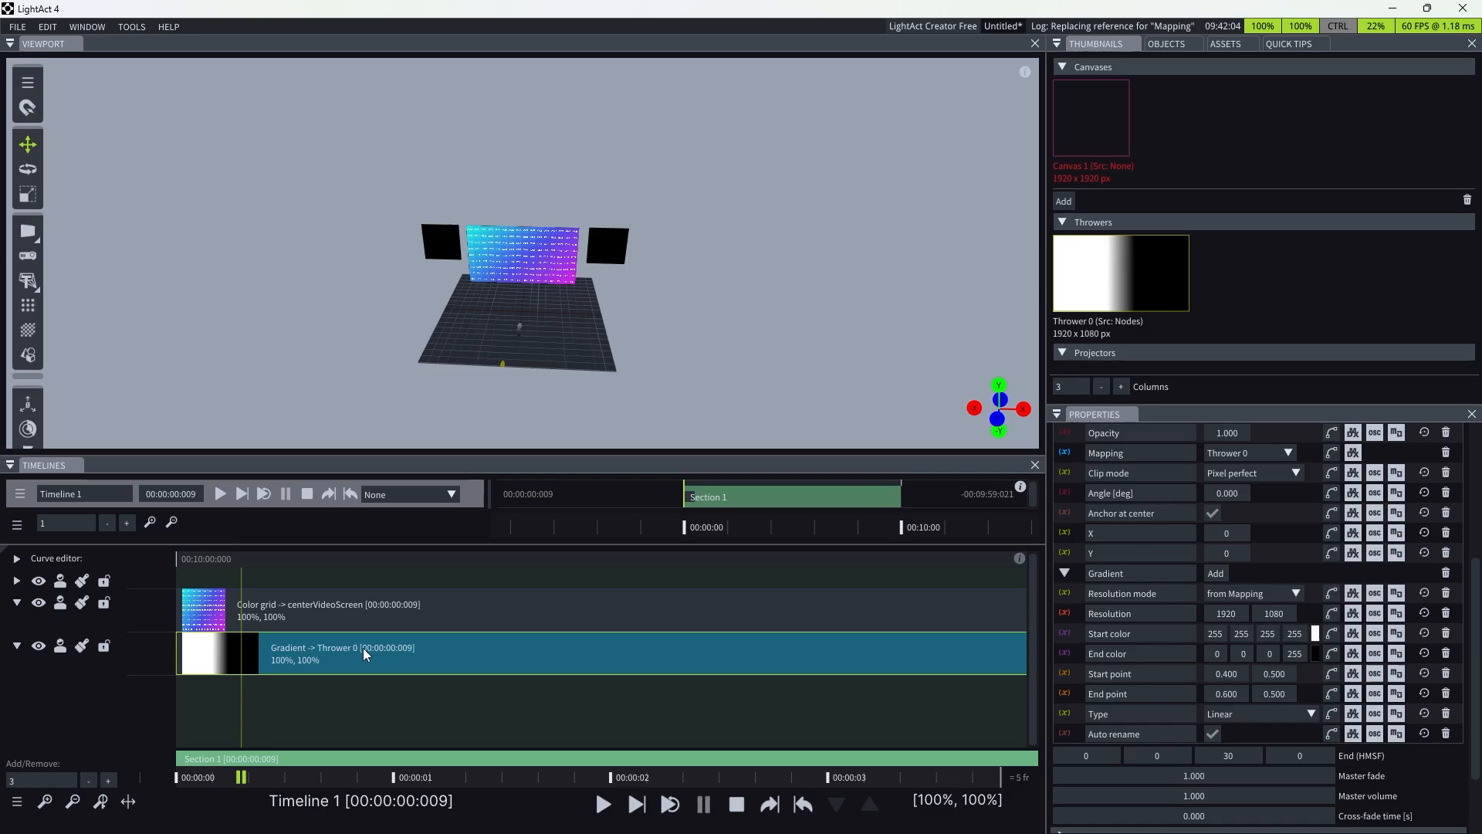
- Turn off Auto rename on the Gradient layer, name it whateverNAme, and turn Auto rename back on
{"action": "left_click", "coordinate": [1213, 733]}
{"action": "scroll", "coordinate": [1252, 639], "scroll_direction": "up", "scroll_amount": 4}
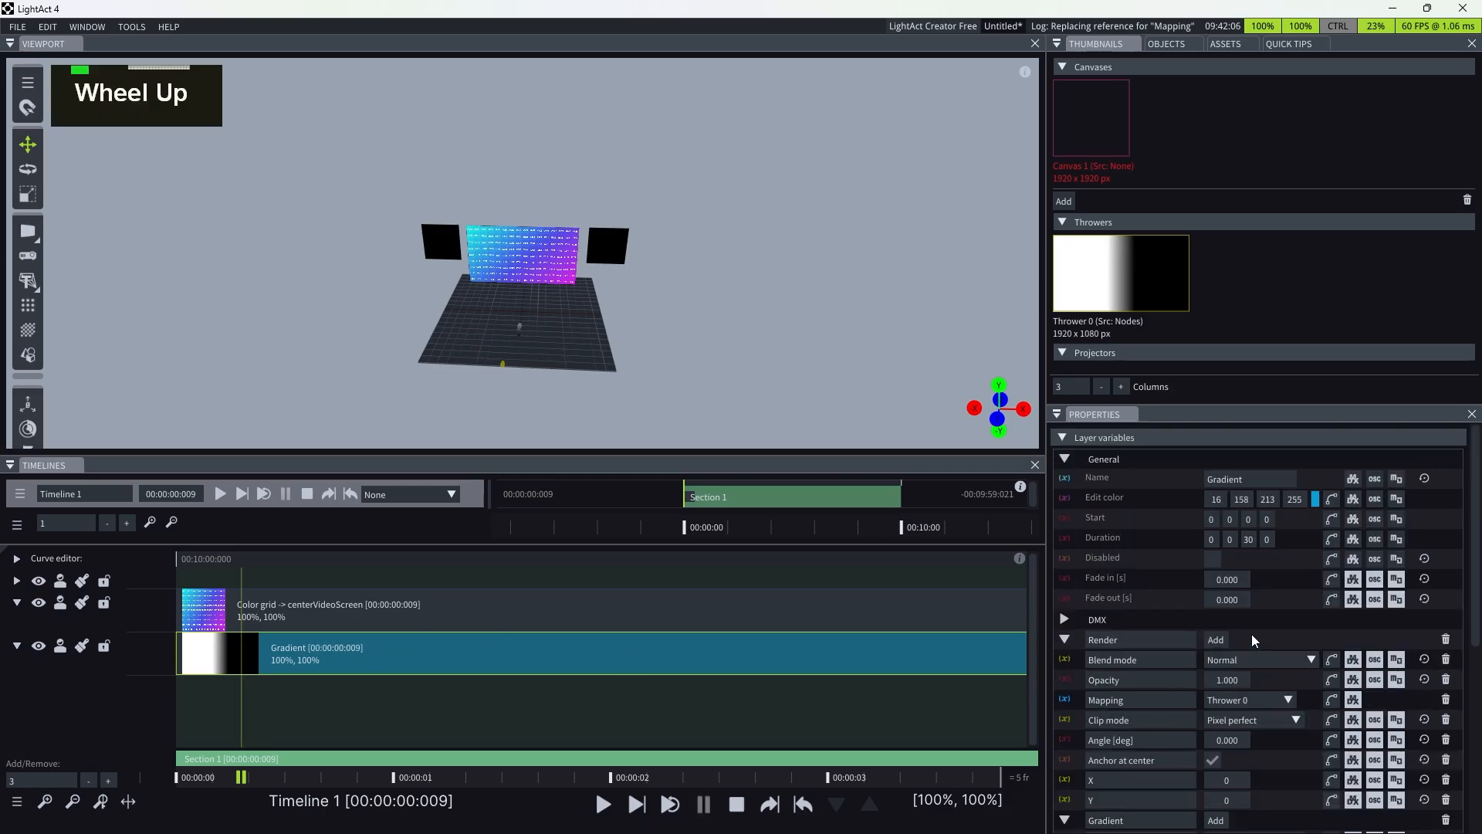
{"action": "double_click", "coordinate": [1252, 478]}
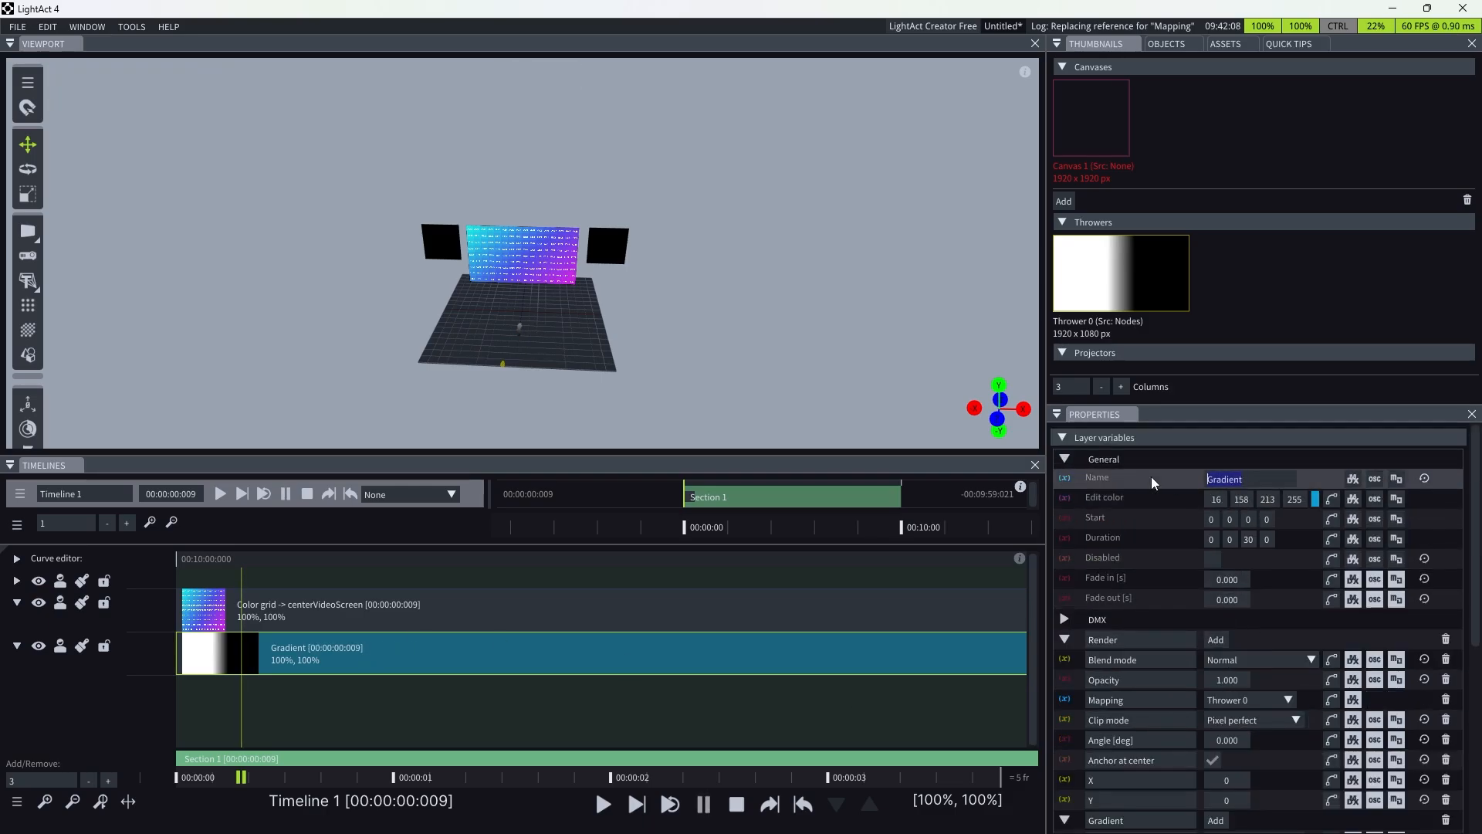
{"action": "type", "text": "whateverNAme"}
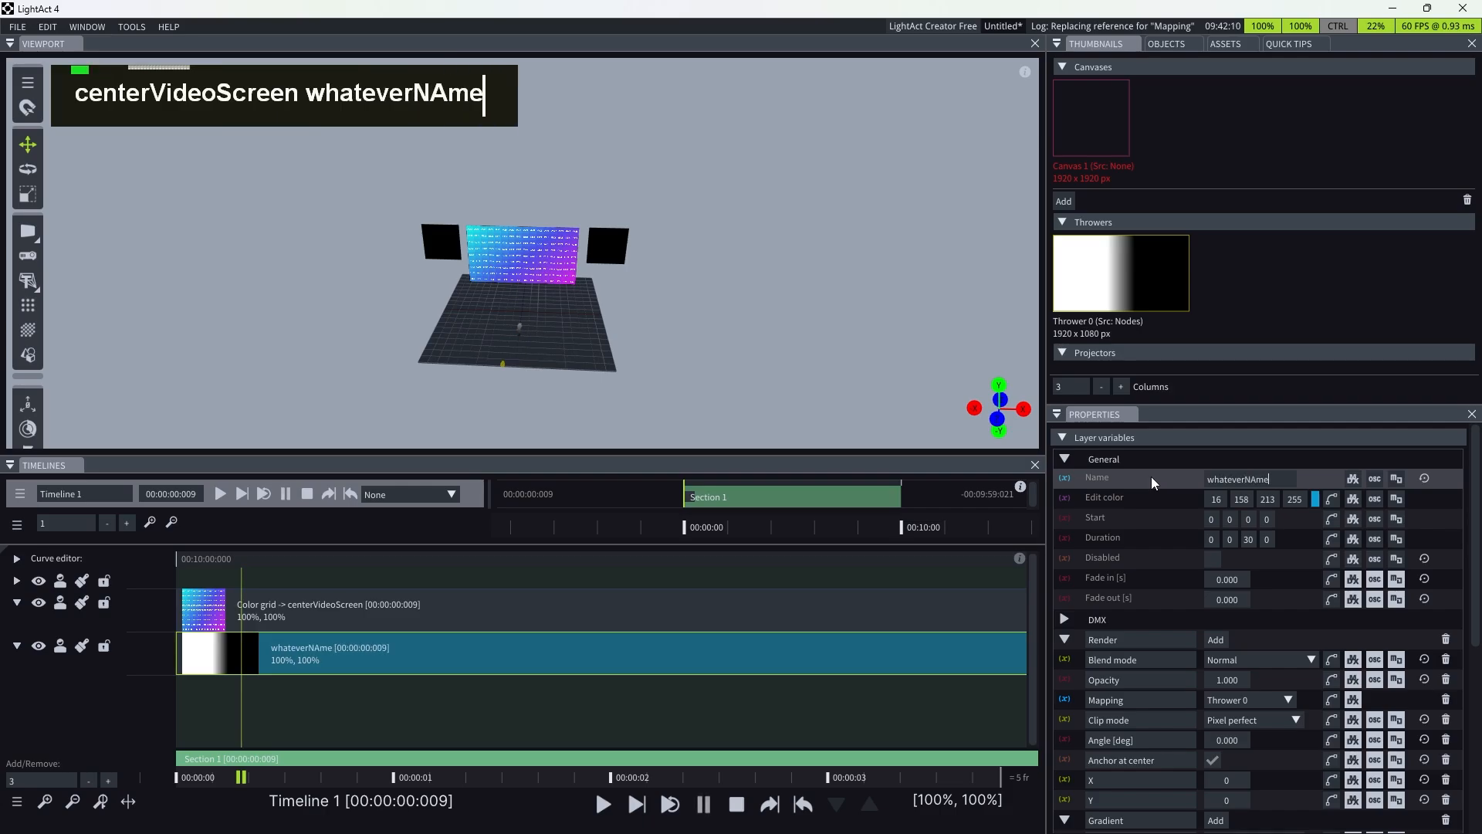
{"action": "scroll", "coordinate": [1235, 560], "scroll_direction": "down", "scroll_amount": 3}
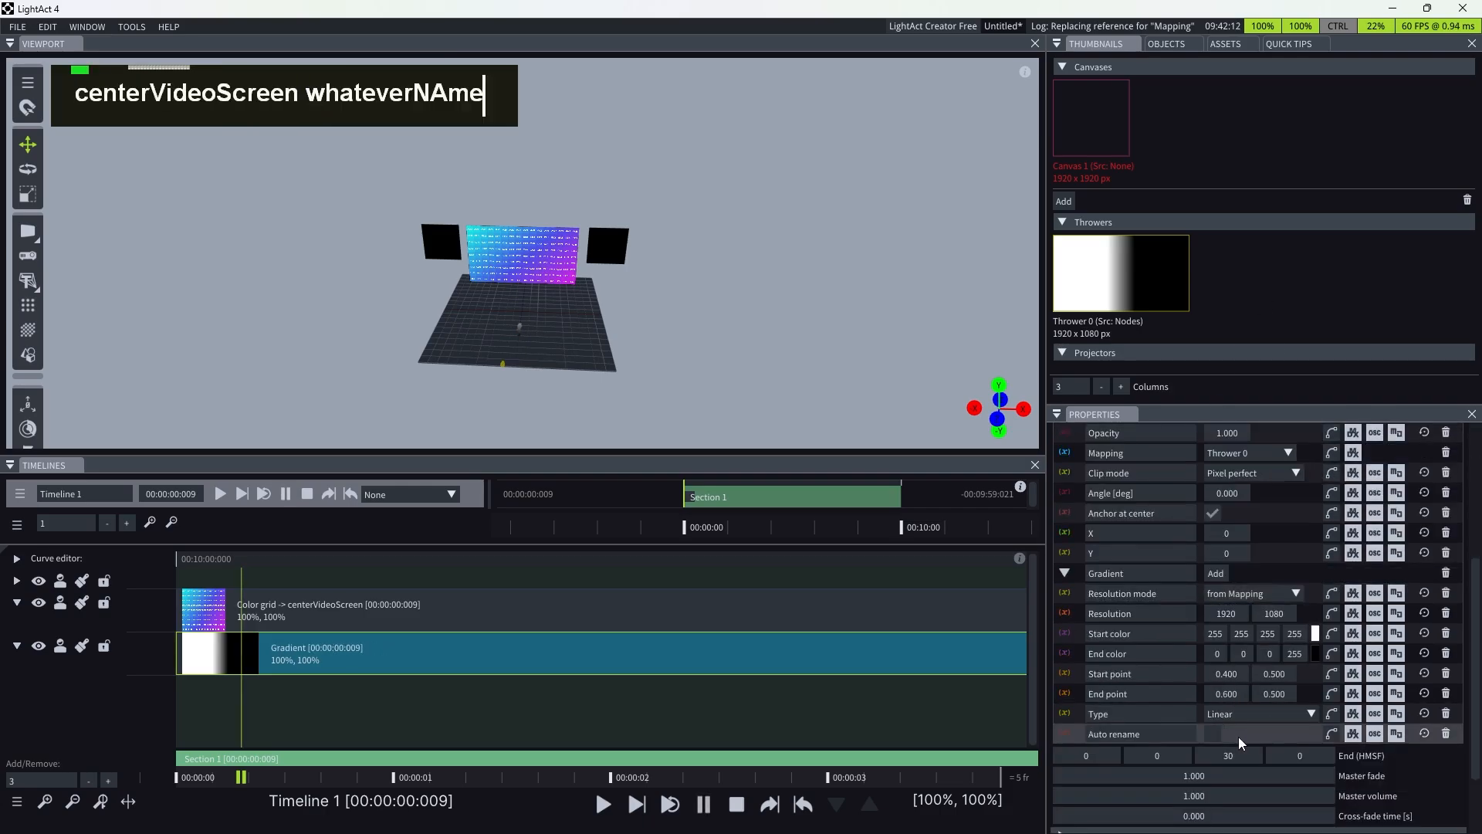
{"action": "left_click", "coordinate": [1213, 733]}
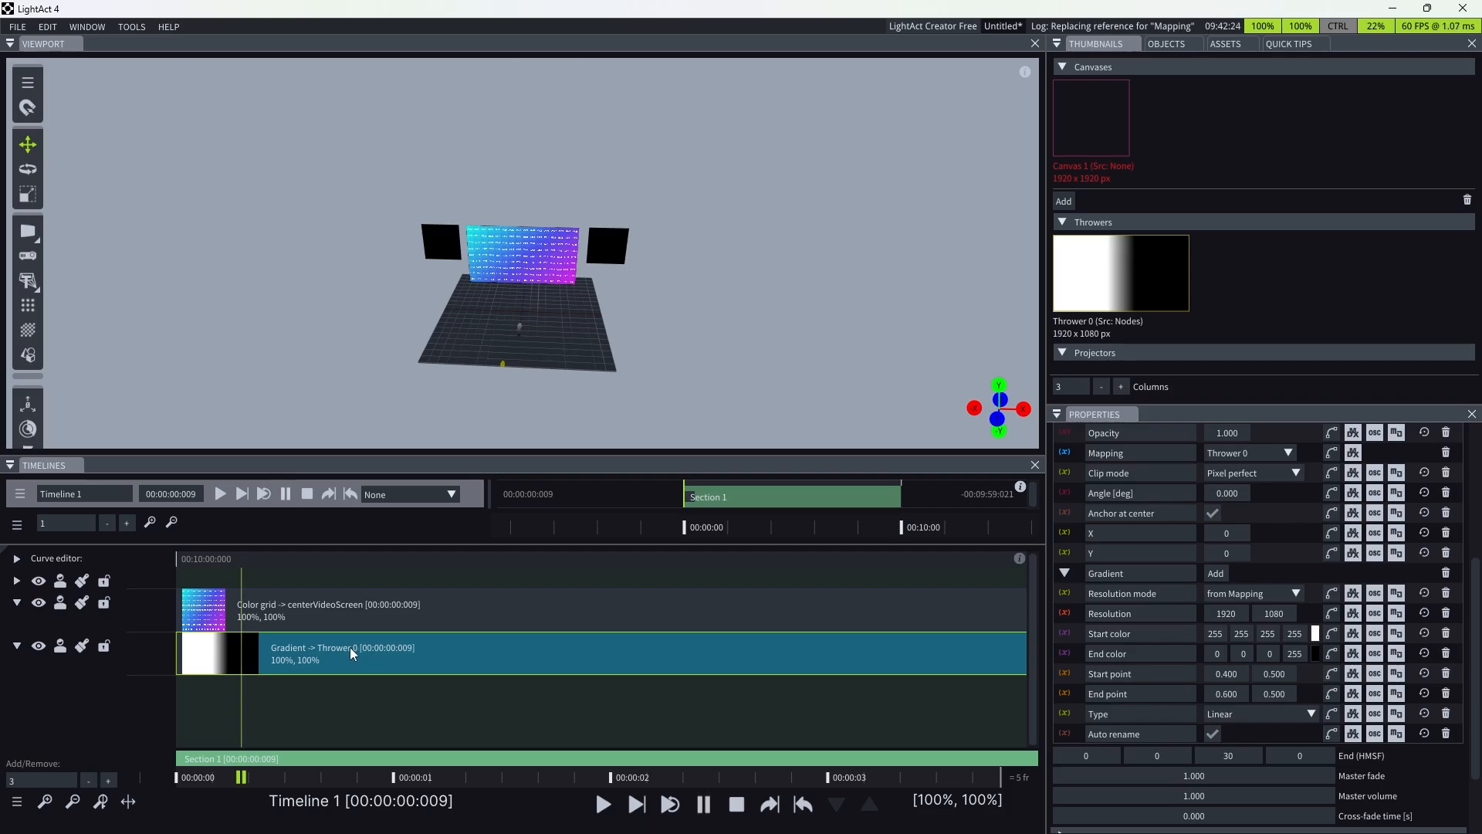
- Map the Gradient layer back to Canvas 1 and delete the canvas areas from the rightIMAG and leftIMAG screens in Canvas maps
{"action": "left_click_drag", "start_coordinate": [1088, 104], "coordinate": [335, 651]}
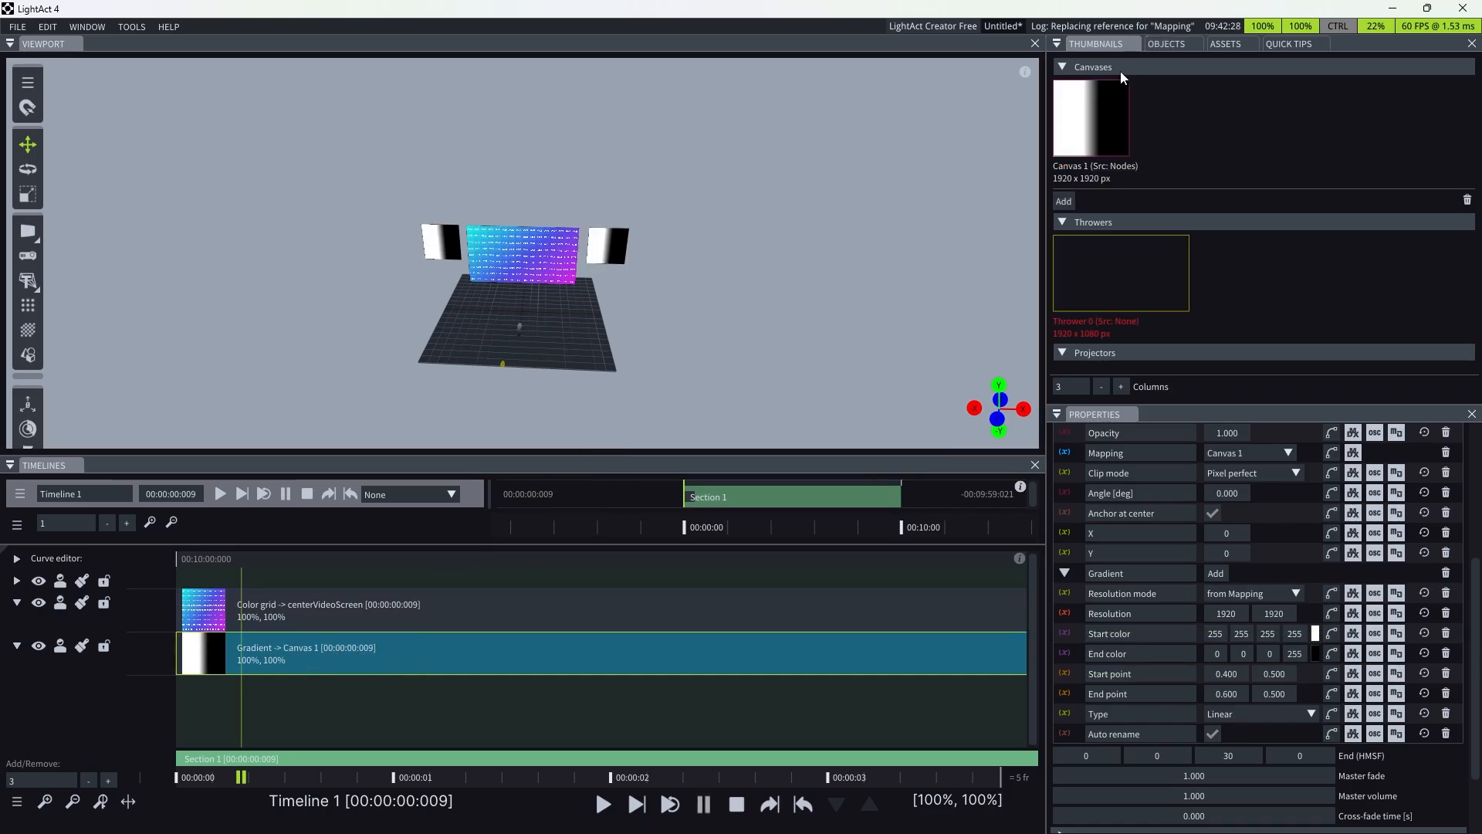
{"action": "double_click", "coordinate": [1090, 120]}
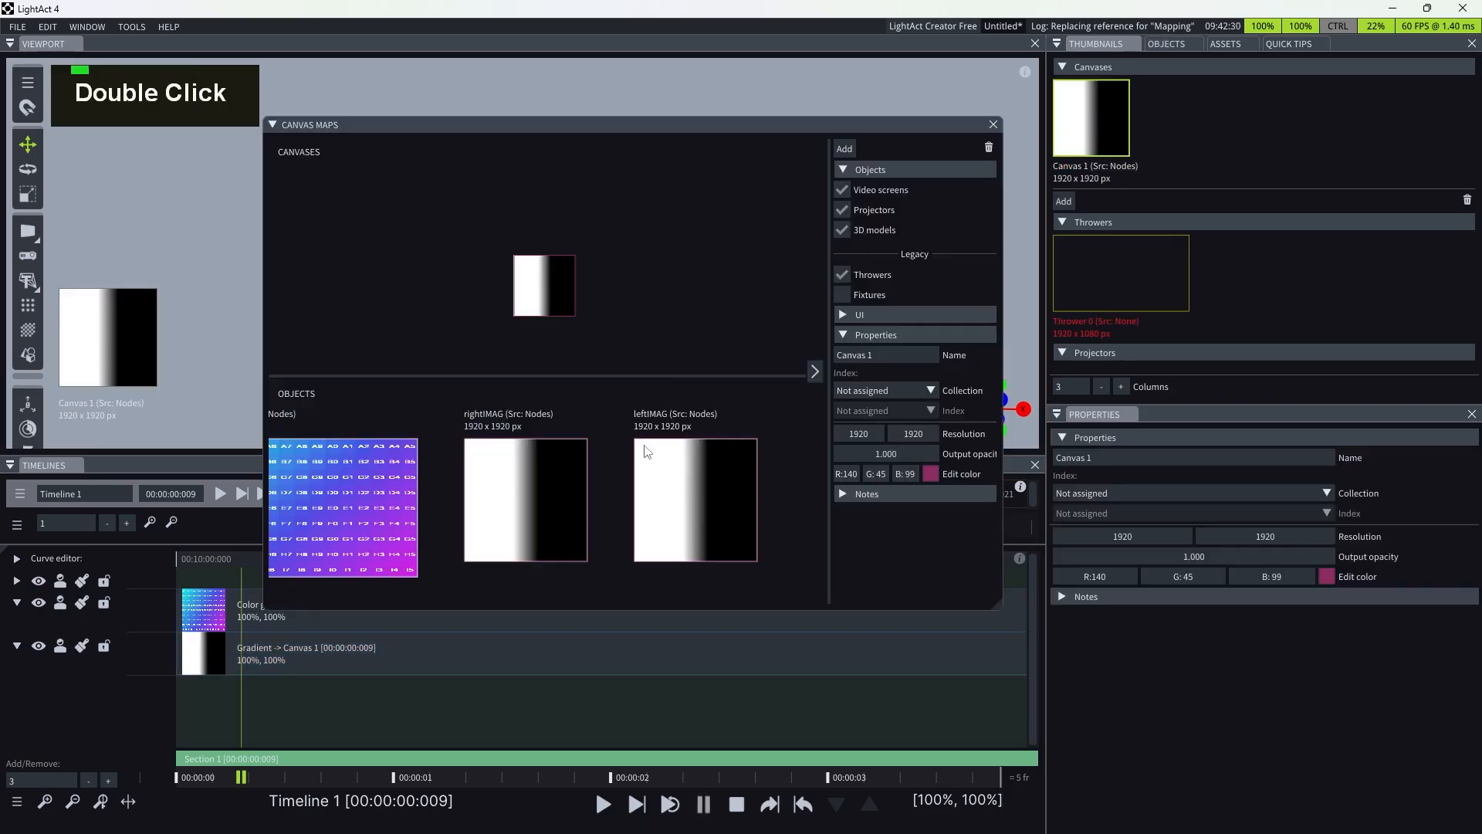
{"action": "key", "text": "Delete"}
{"action": "left_click", "coordinate": [517, 479]}
{"action": "key", "text": "Delete"}
{"action": "scroll", "coordinate": [698, 454], "scroll_direction": "down", "scroll_amount": 2}
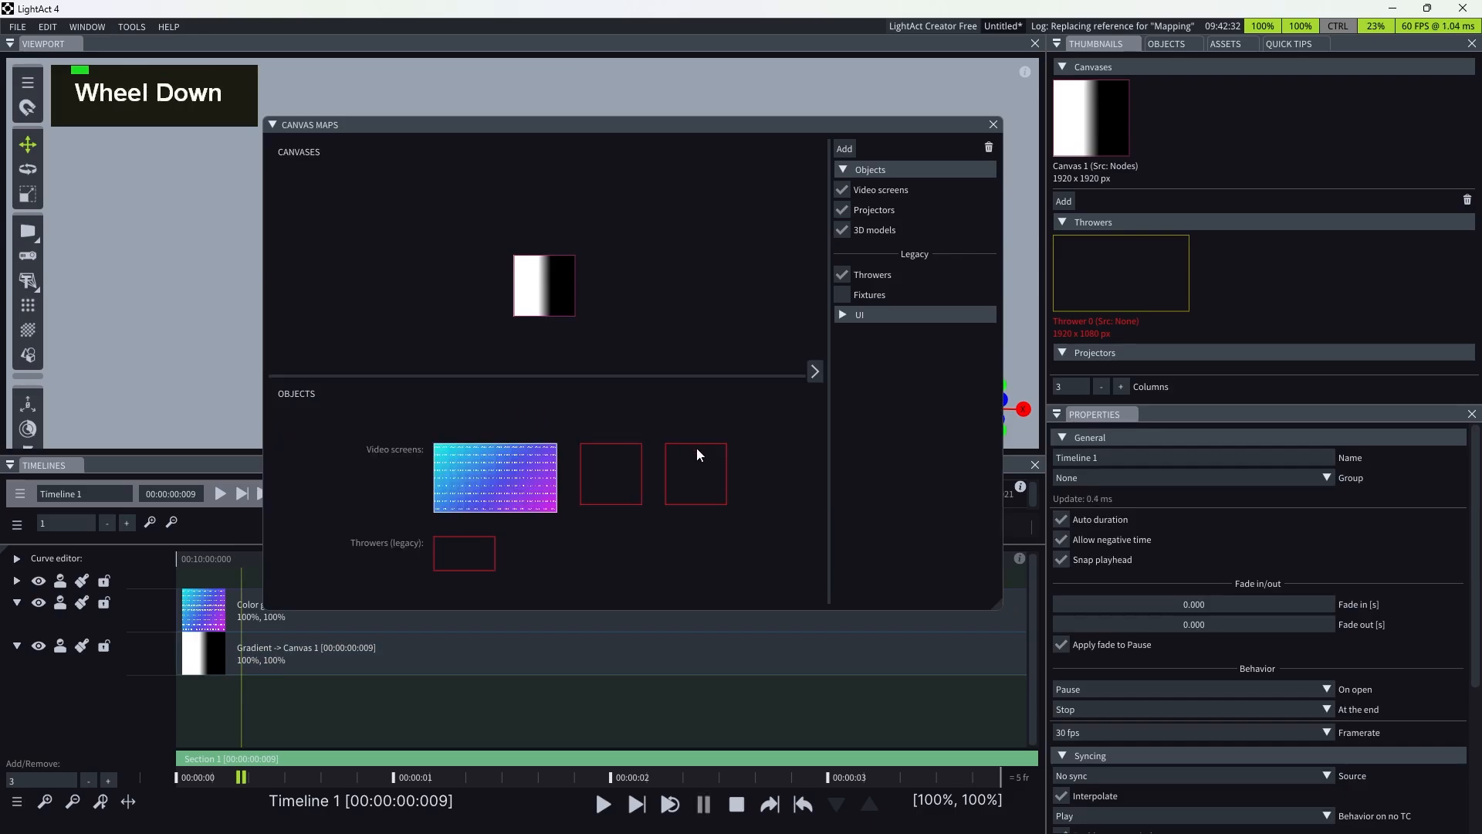
{"action": "scroll", "coordinate": [688, 479], "scroll_direction": "up", "scroll_amount": 2}
{"action": "scroll", "coordinate": [514, 475], "scroll_direction": "down", "scroll_amount": 1}
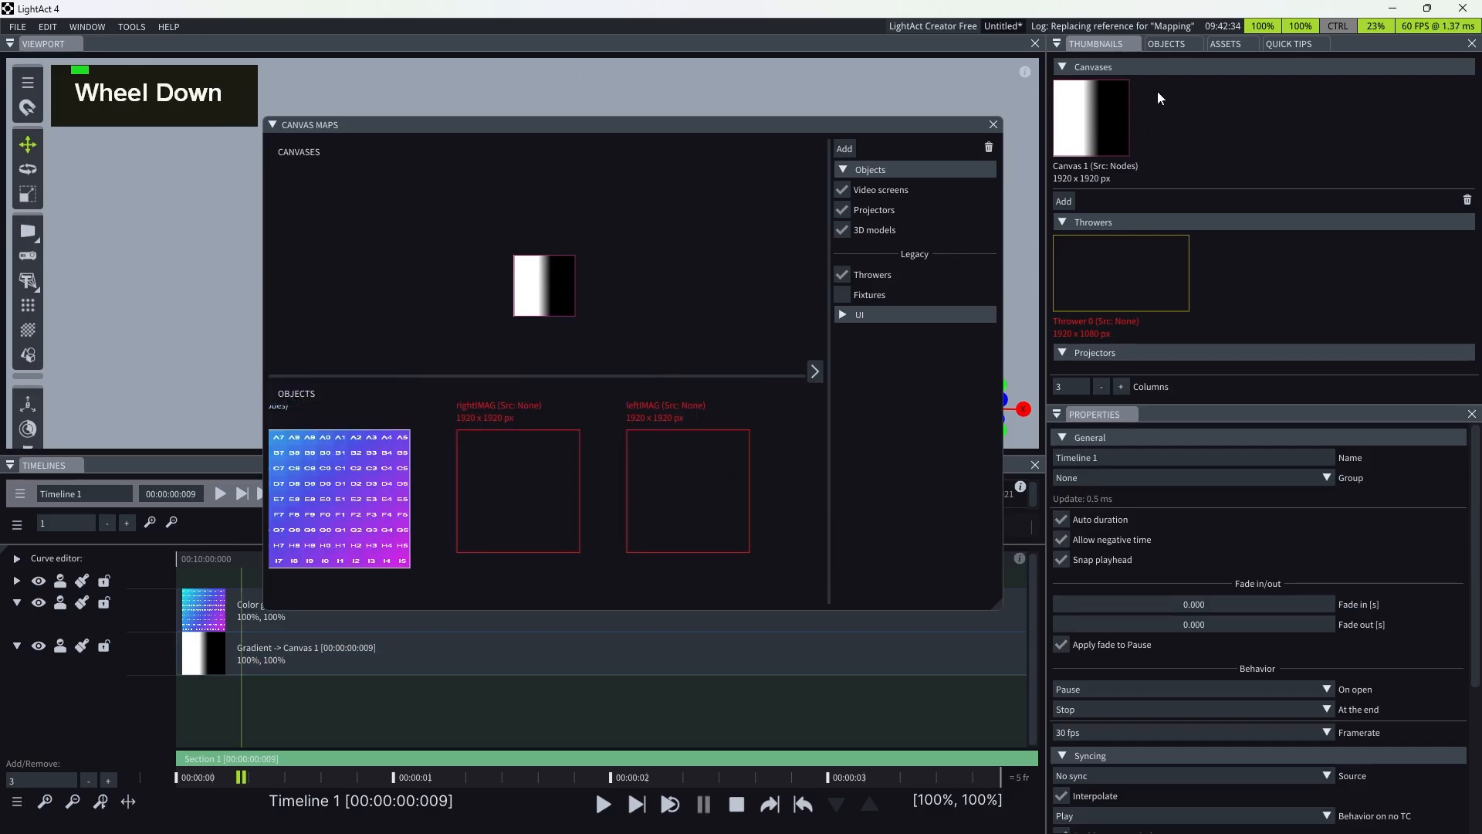
{"action": "left_click", "coordinate": [993, 124]}
- Select Canvas 1 and reopen Canvas maps
{"action": "left_click", "coordinate": [1093, 120]}
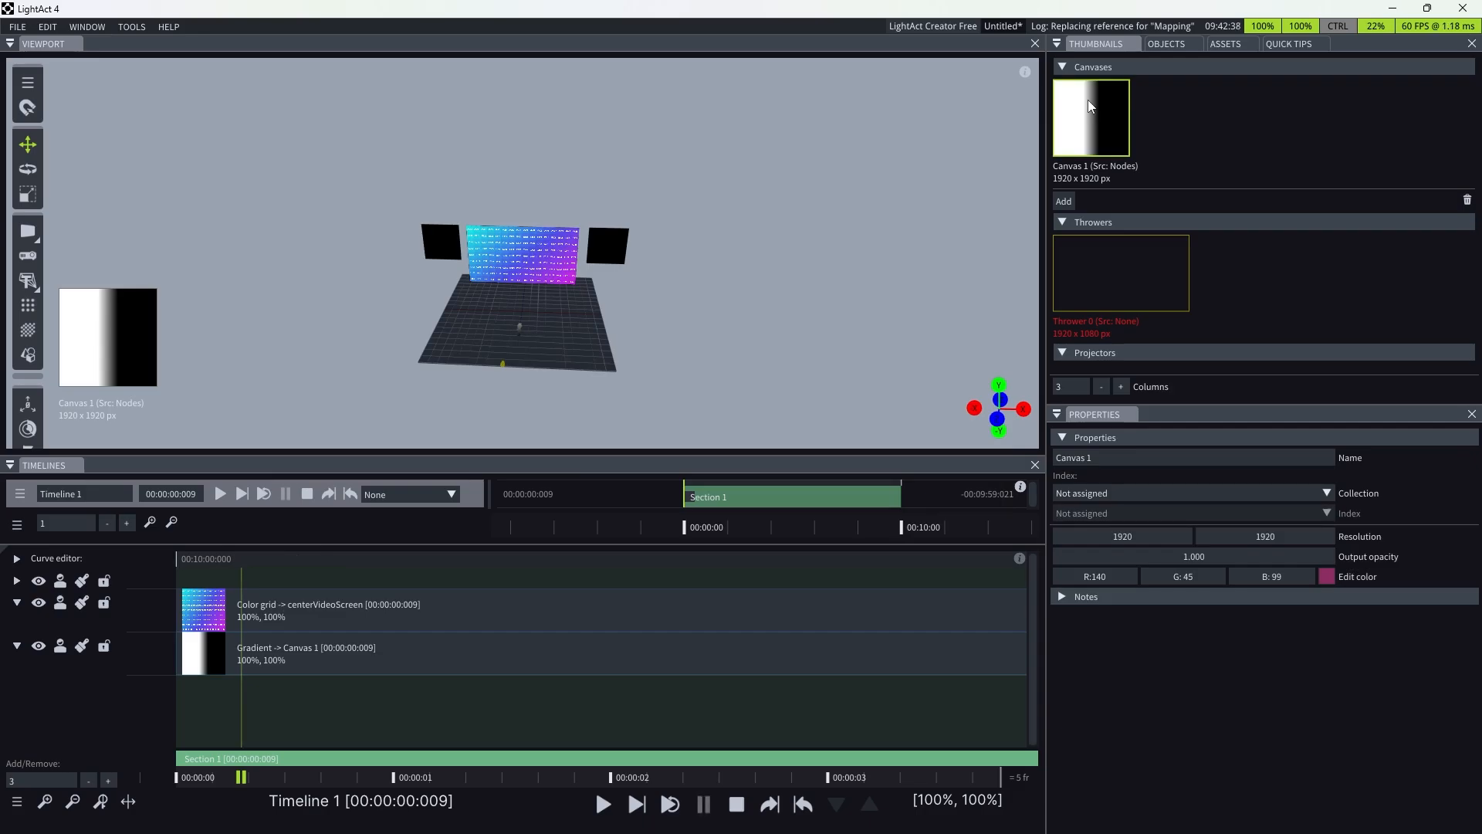
{"action": "double_click", "coordinate": [1095, 138]}
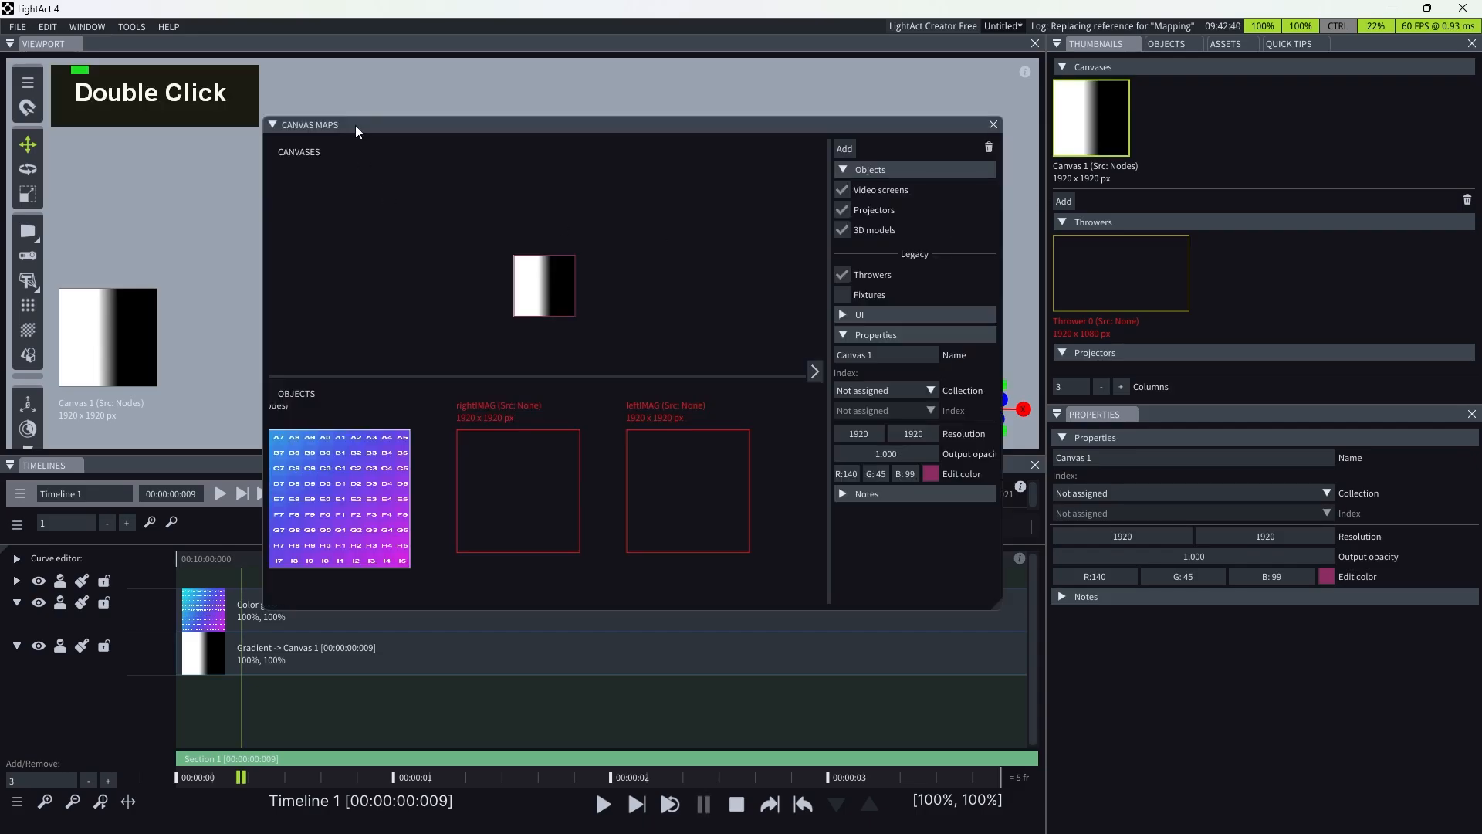
{"action": "left_click", "coordinate": [87, 27]}
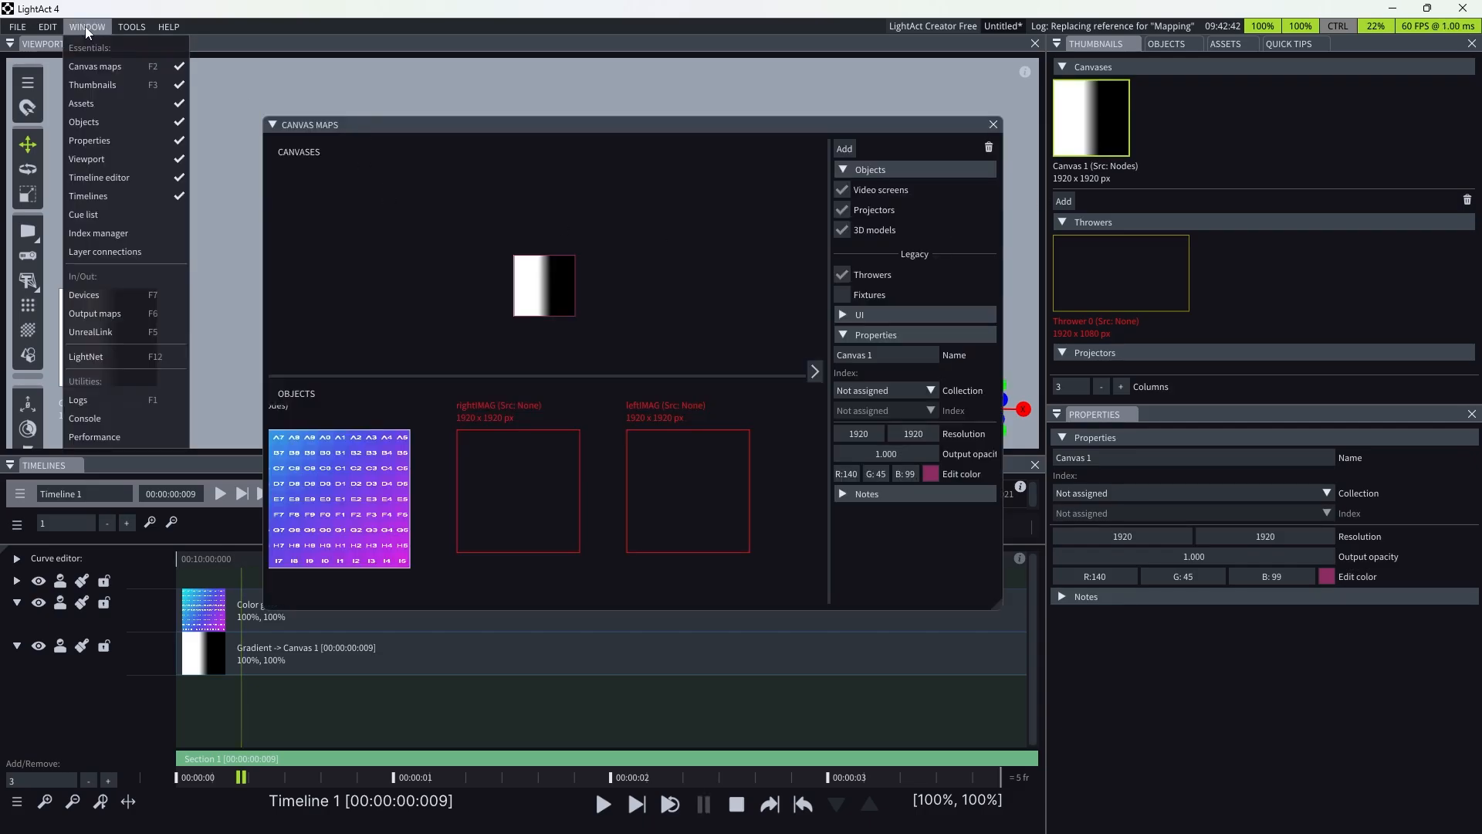
{"action": "left_click", "coordinate": [100, 67]}
- Examine Canvas 1 and the video screen and thrower objects in Canvas maps
{"action": "scroll", "coordinate": [616, 311], "scroll_direction": "down", "scroll_amount": 1}
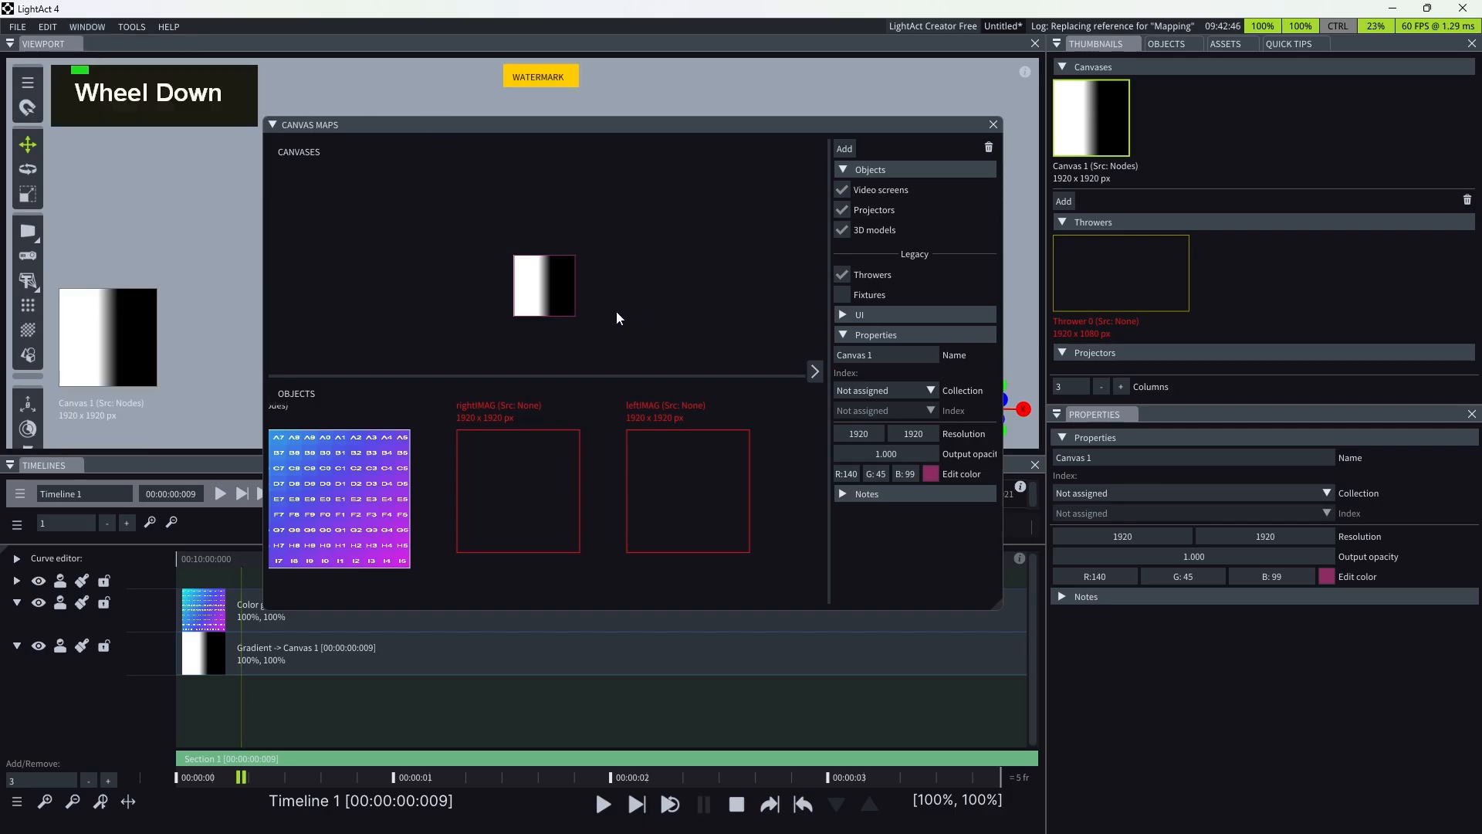
{"action": "scroll", "coordinate": [617, 306], "scroll_direction": "up", "scroll_amount": 3}
{"action": "scroll", "coordinate": [613, 306], "scroll_direction": "down", "scroll_amount": 1}
{"action": "scroll", "coordinate": [618, 480], "scroll_direction": "down", "scroll_amount": 1}
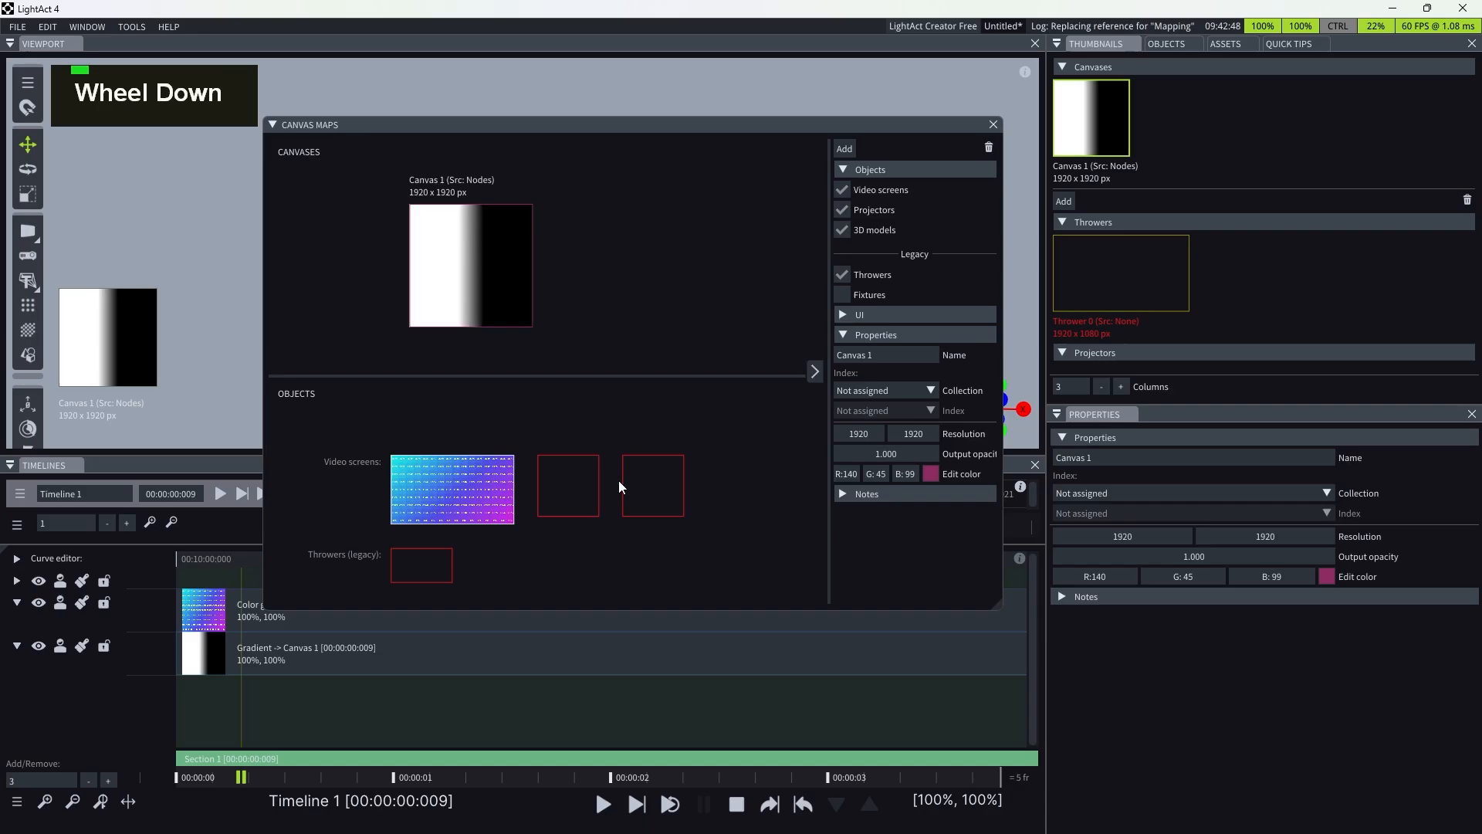
{"action": "scroll", "coordinate": [621, 485], "scroll_direction": "up", "scroll_amount": 1}
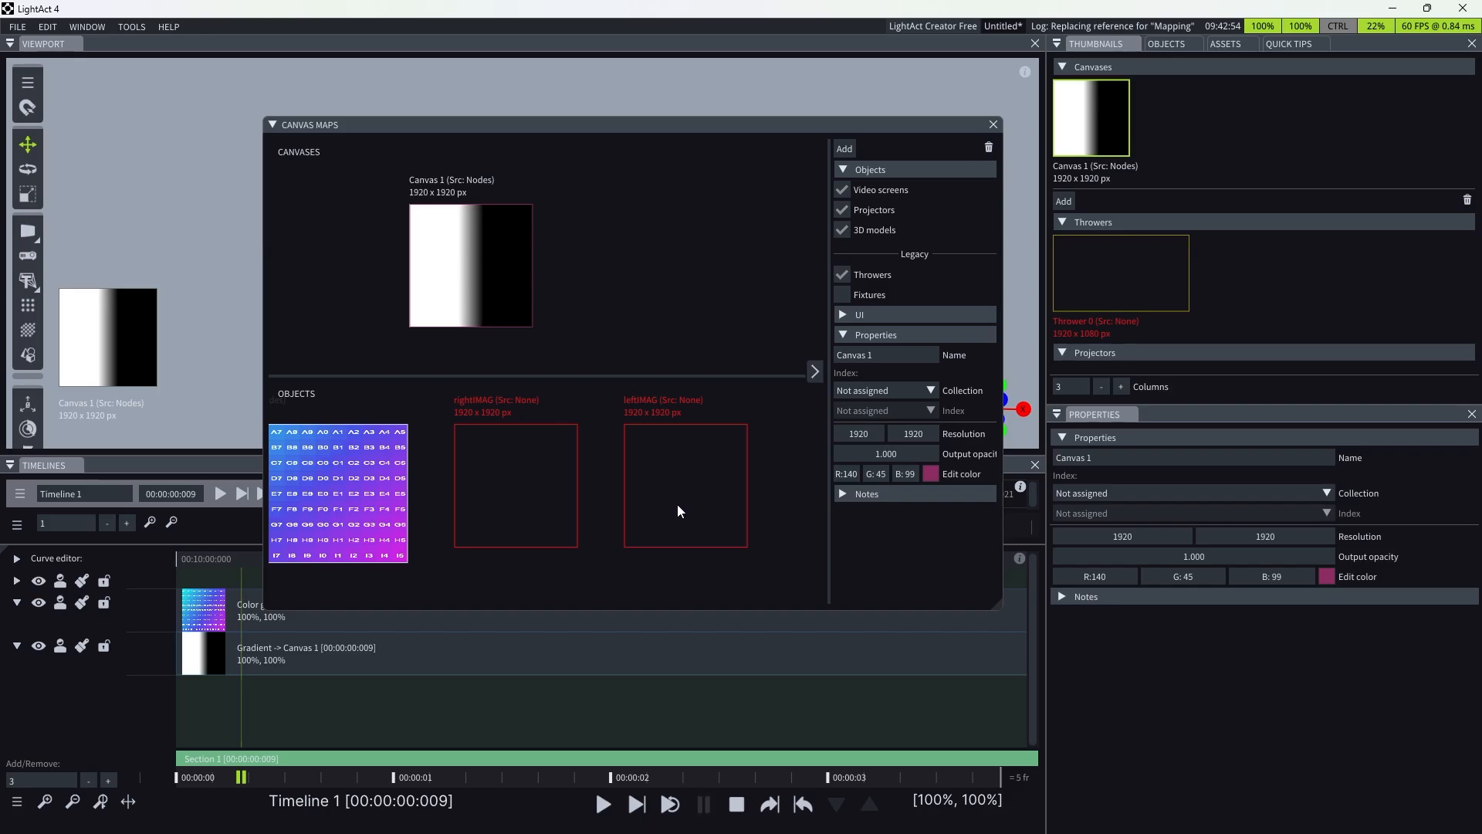
{"action": "scroll", "coordinate": [704, 424], "scroll_direction": "down", "scroll_amount": 1}
{"action": "scroll", "coordinate": [662, 457], "scroll_direction": "up", "scroll_amount": 2}
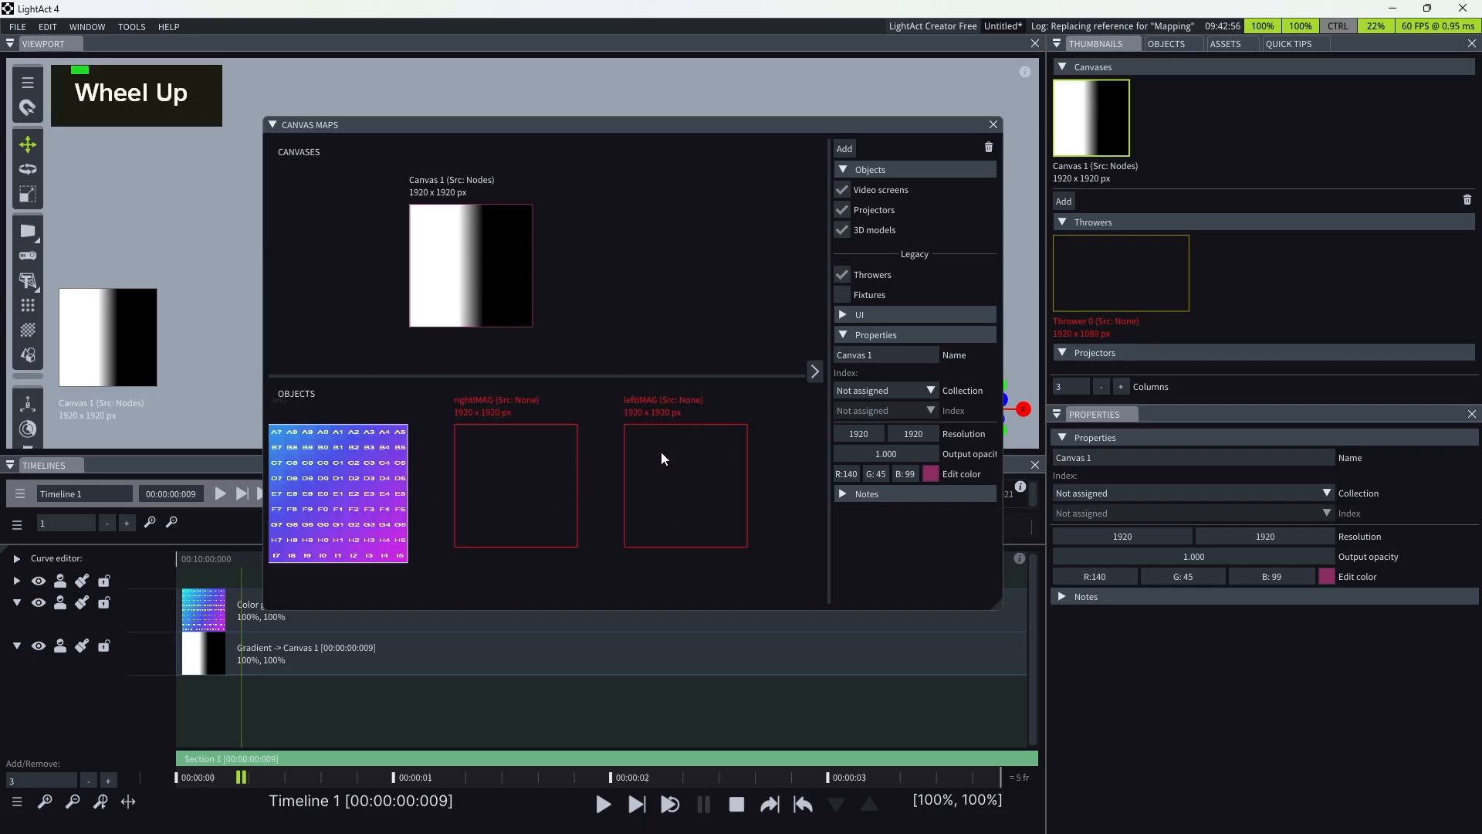
{"action": "scroll", "coordinate": [663, 457], "scroll_direction": "down", "scroll_amount": 1}
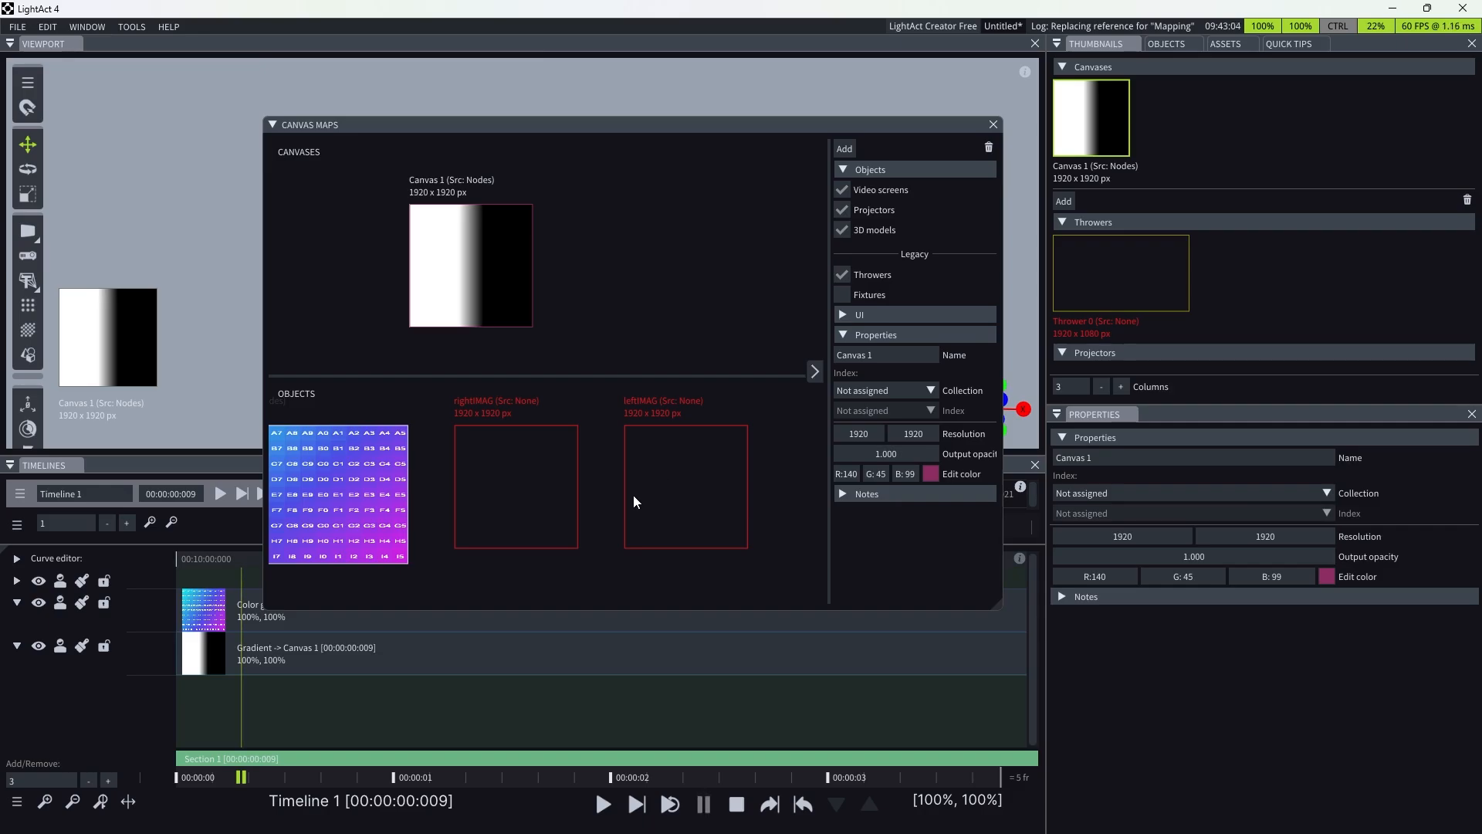
- Map Canvas 1 onto the rightIMAG video screen
{"action": "mouse_move", "coordinate": [508, 242]}
{"action": "scroll", "coordinate": [664, 498], "scroll_direction": "down", "scroll_amount": 1}
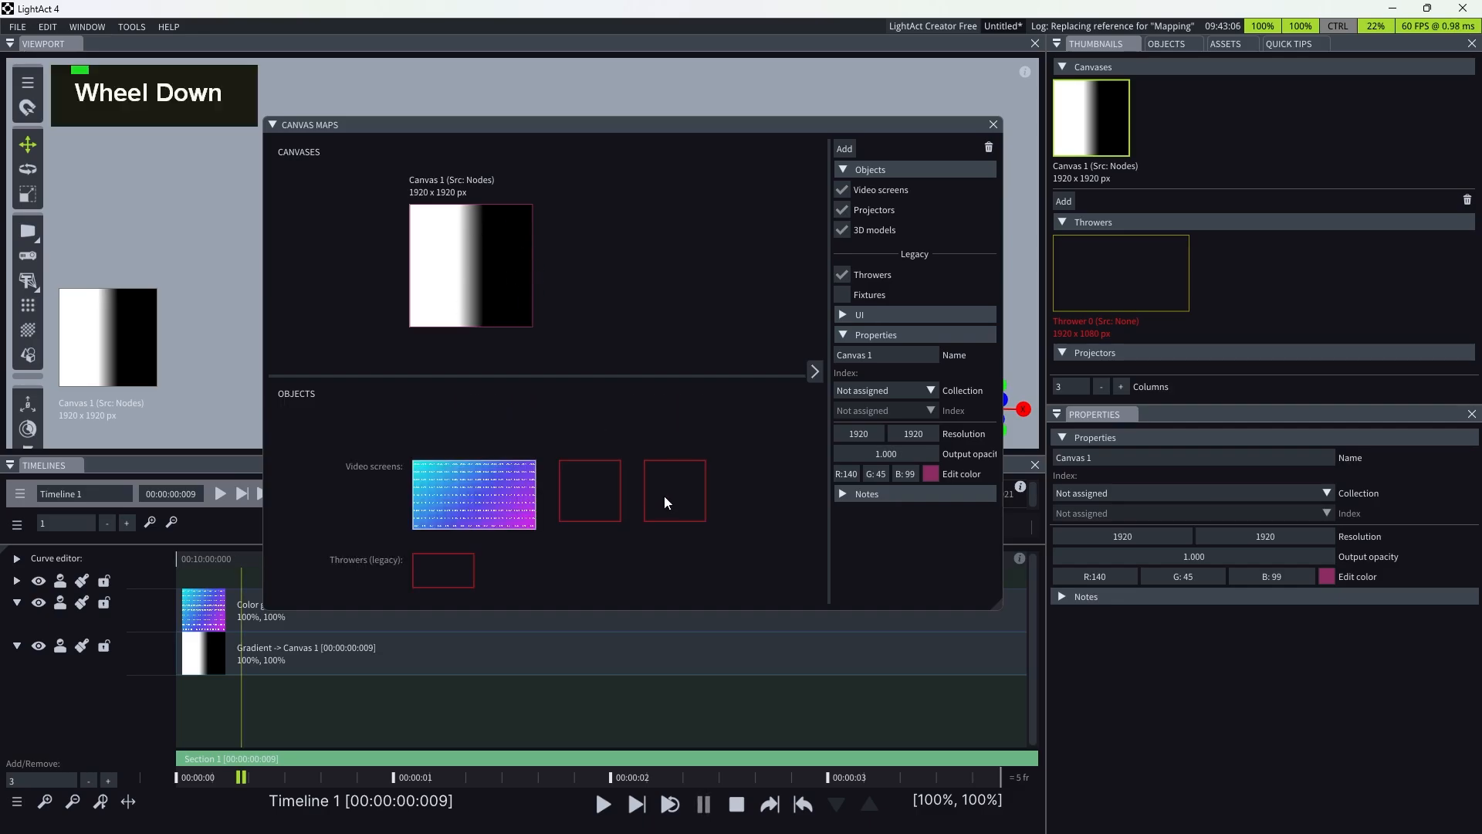
{"action": "scroll", "coordinate": [667, 531], "scroll_direction": "up", "scroll_amount": 1}
{"action": "scroll", "coordinate": [664, 510], "scroll_direction": "down", "scroll_amount": 1}
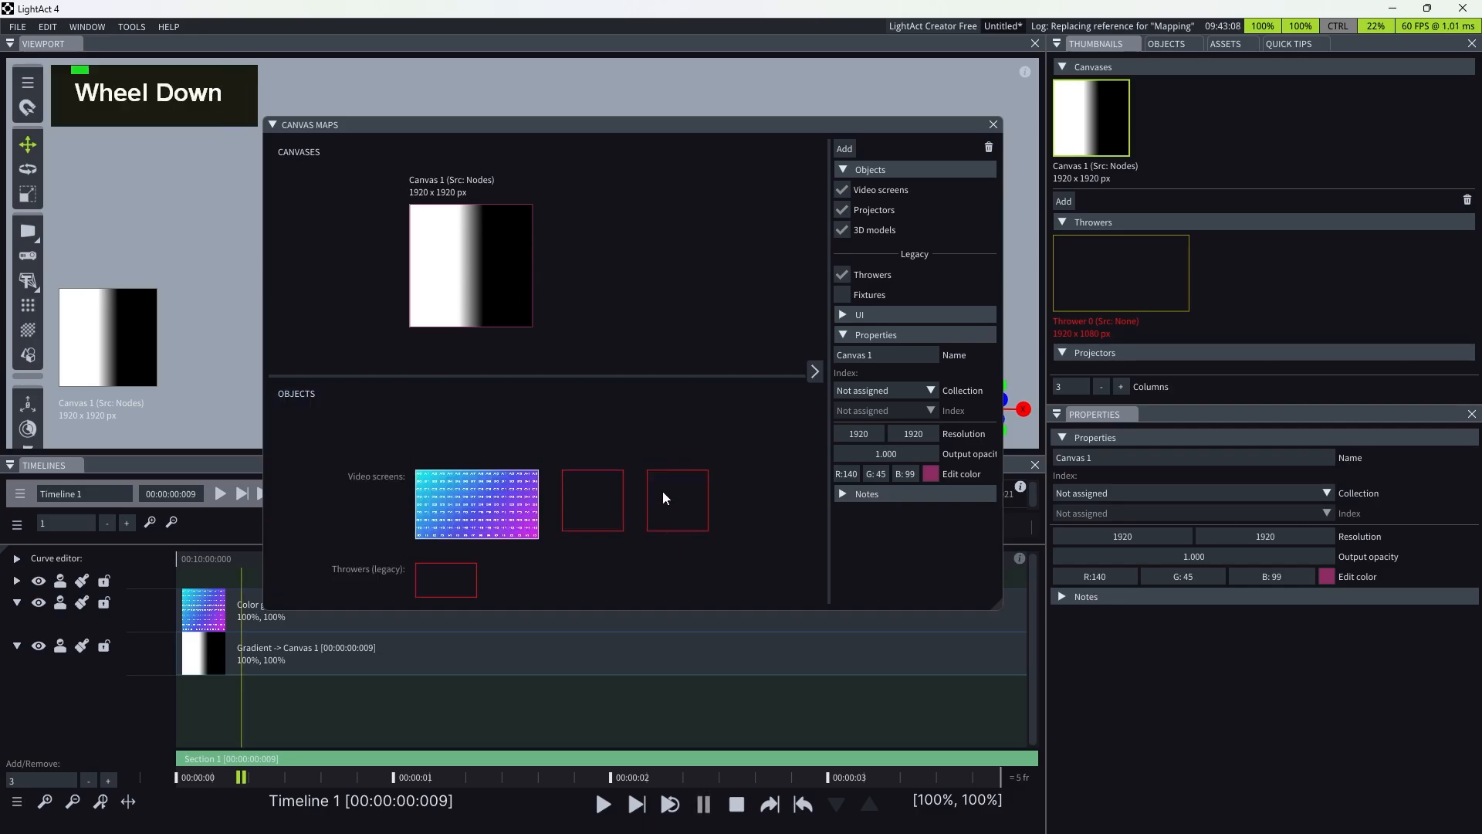
{"action": "scroll", "coordinate": [663, 487], "scroll_direction": "up", "scroll_amount": 1}
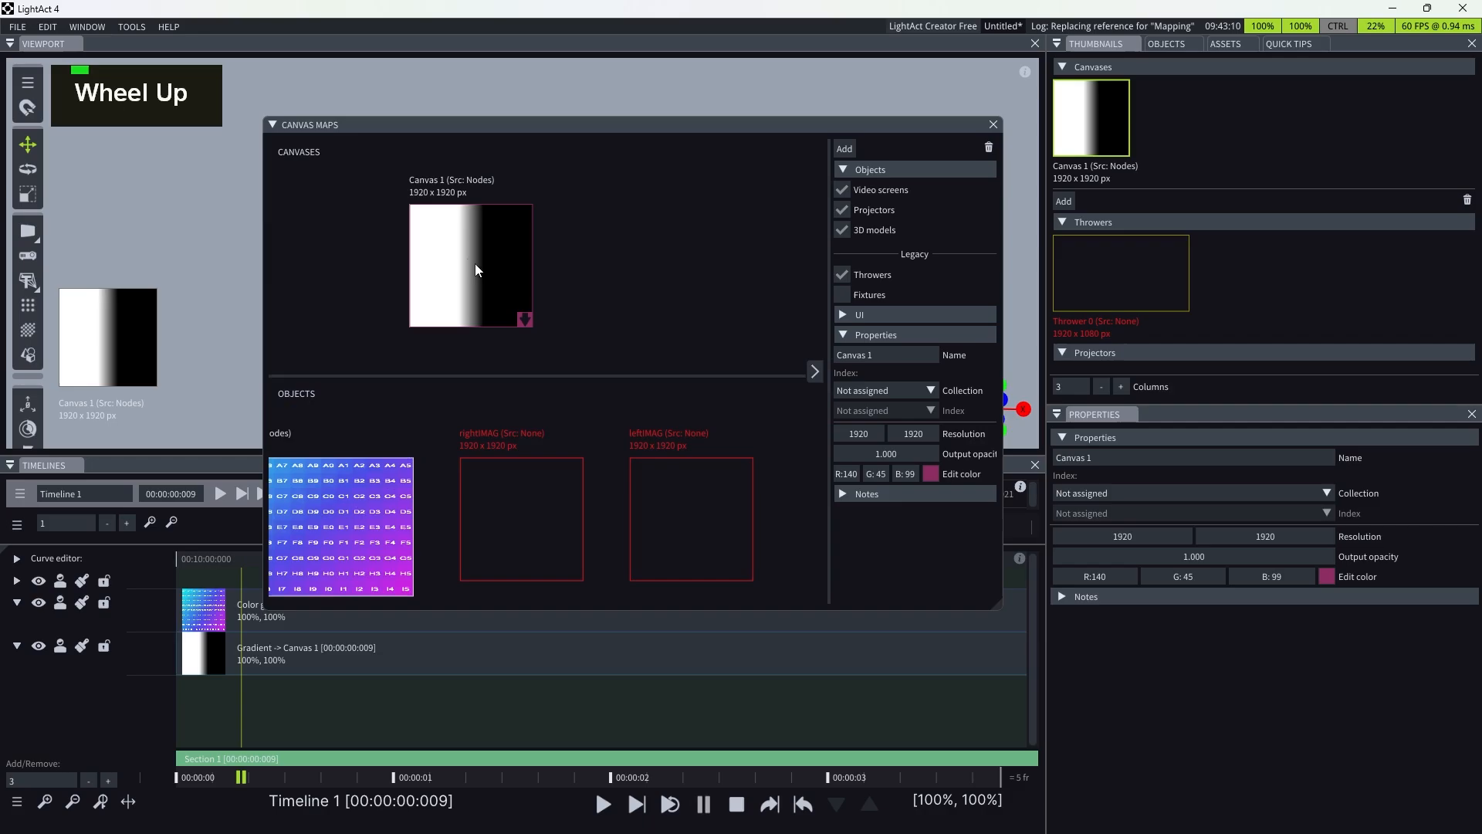
{"action": "left_click_drag", "start_coordinate": [524, 319], "coordinate": [506, 505]}
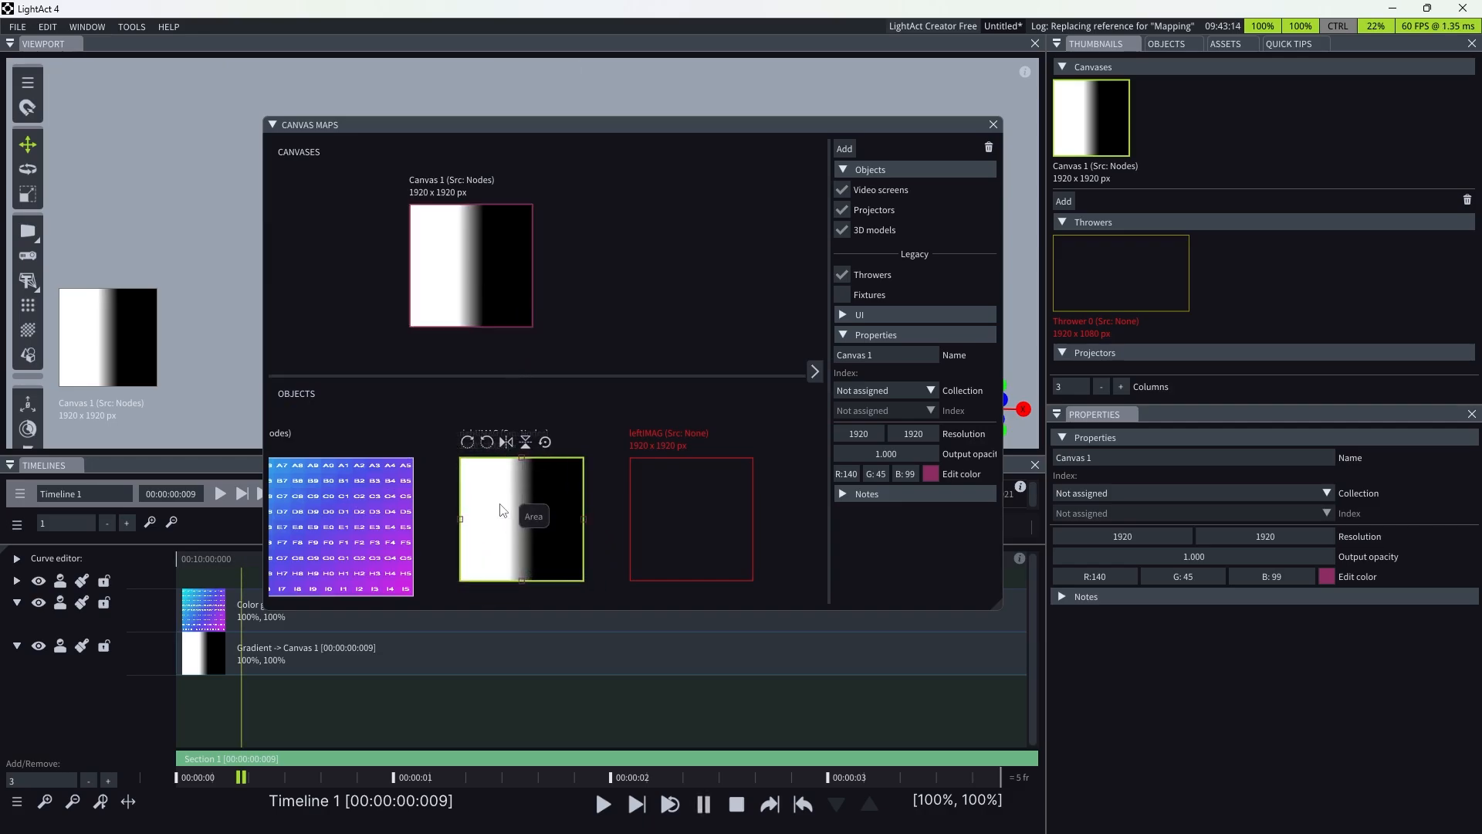
- Move the Canvas maps window clear of the stage view and map Canvas 1 onto the leftIMAG video screen, filling it completely
{"action": "scroll", "coordinate": [576, 437], "scroll_direction": "down", "scroll_amount": 1}
{"action": "left_click_drag", "start_coordinate": [535, 117], "coordinate": [917, 318]}
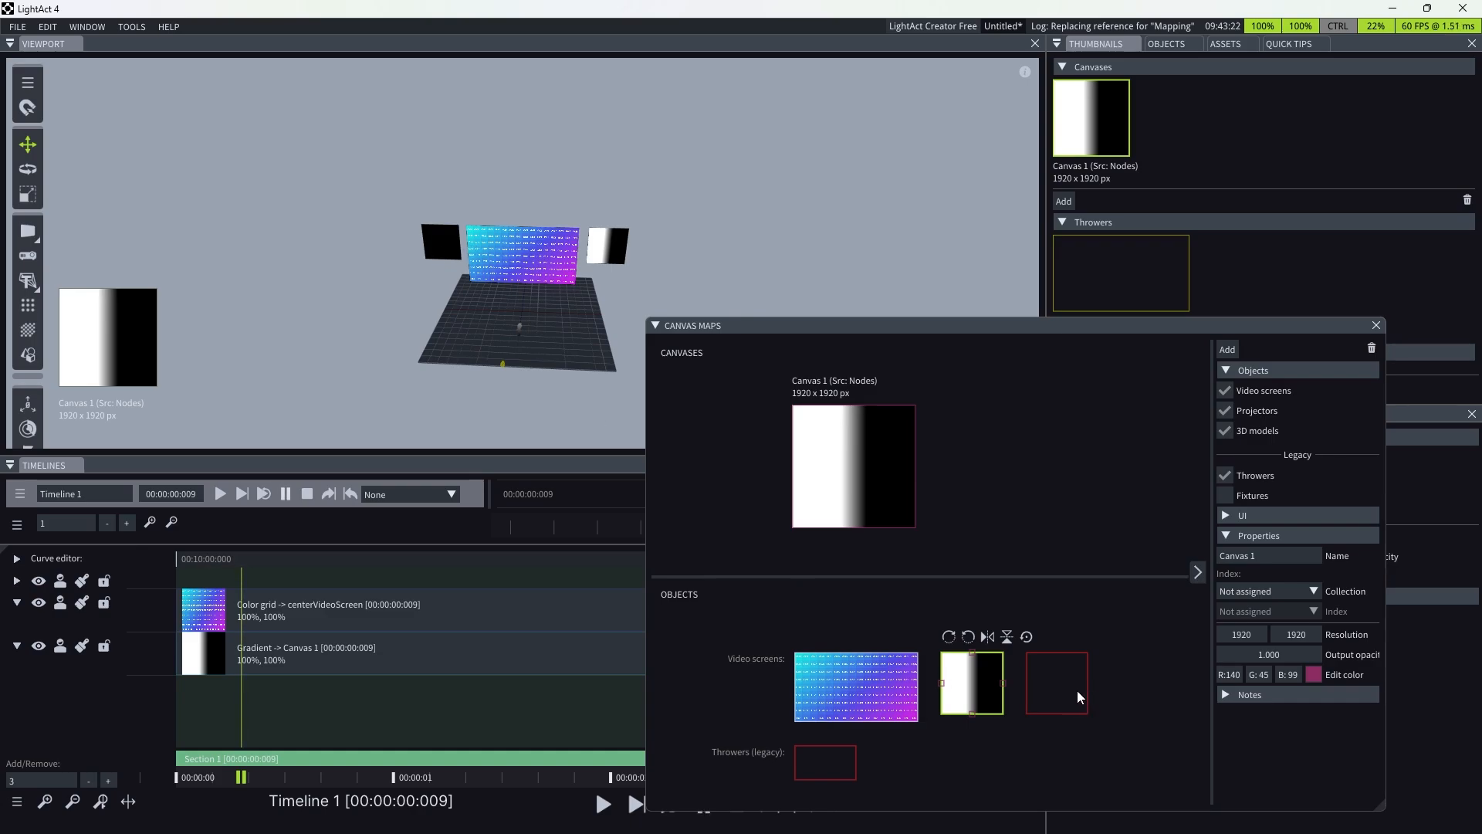
{"action": "scroll", "coordinate": [1127, 701], "scroll_direction": "up", "scroll_amount": 1}
{"action": "scroll", "coordinate": [1127, 700], "scroll_direction": "down", "scroll_amount": 1}
{"action": "scroll", "coordinate": [1094, 703], "scroll_direction": "up", "scroll_amount": 1}
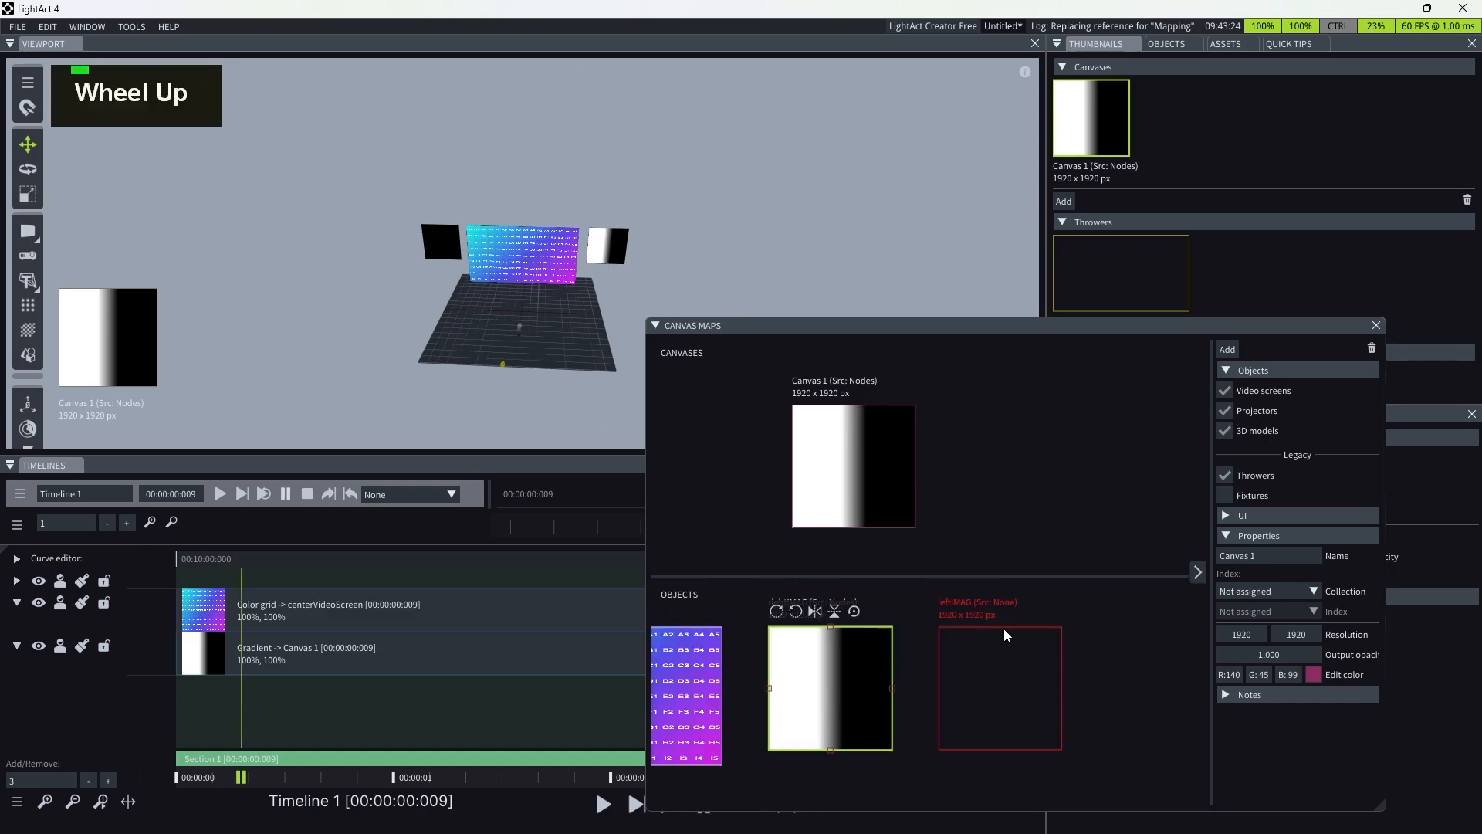
{"action": "left_click_drag", "start_coordinate": [908, 520], "coordinate": [965, 641]}
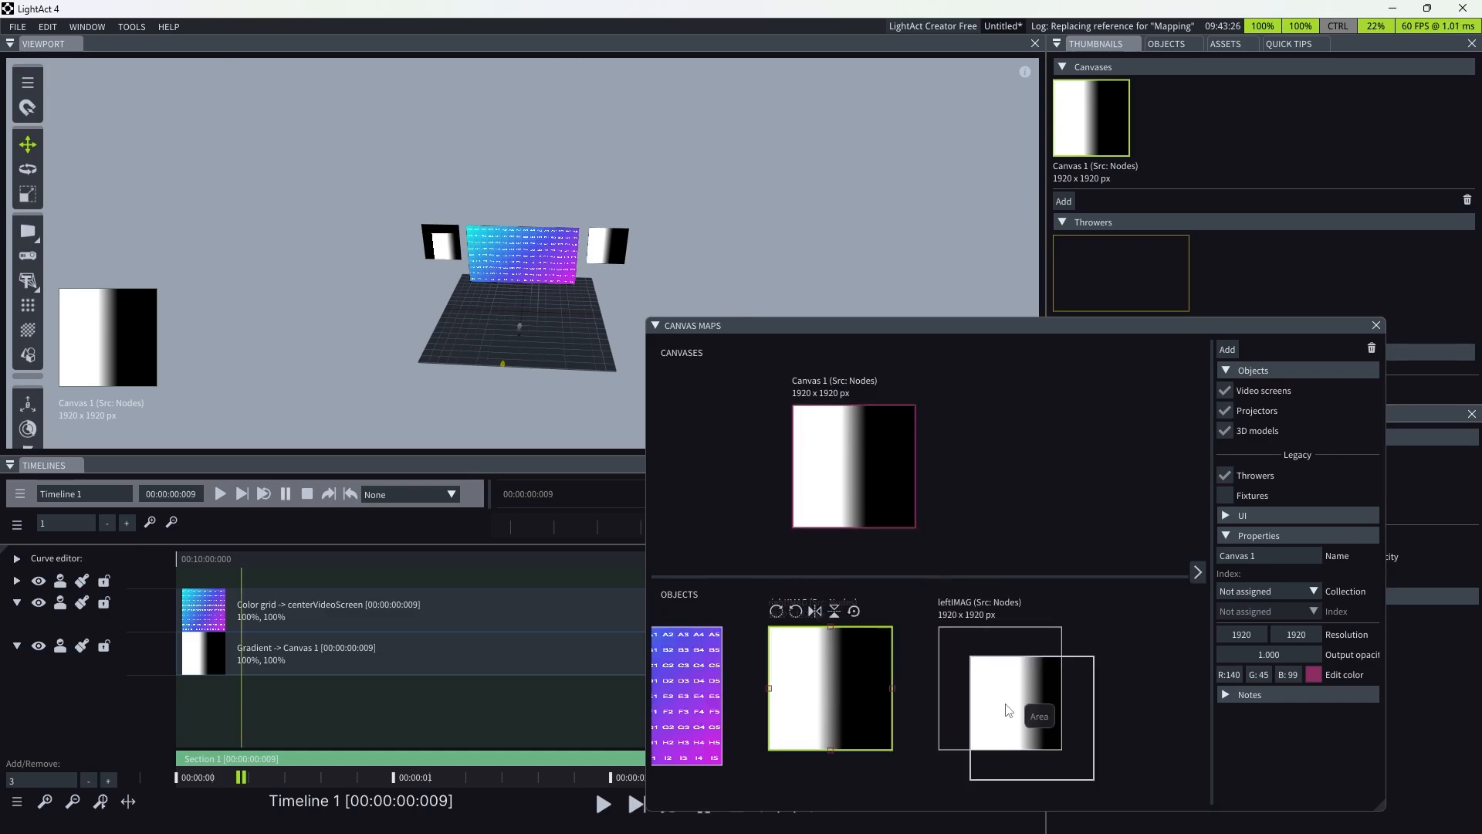
{"action": "left_click", "coordinate": [969, 672]}
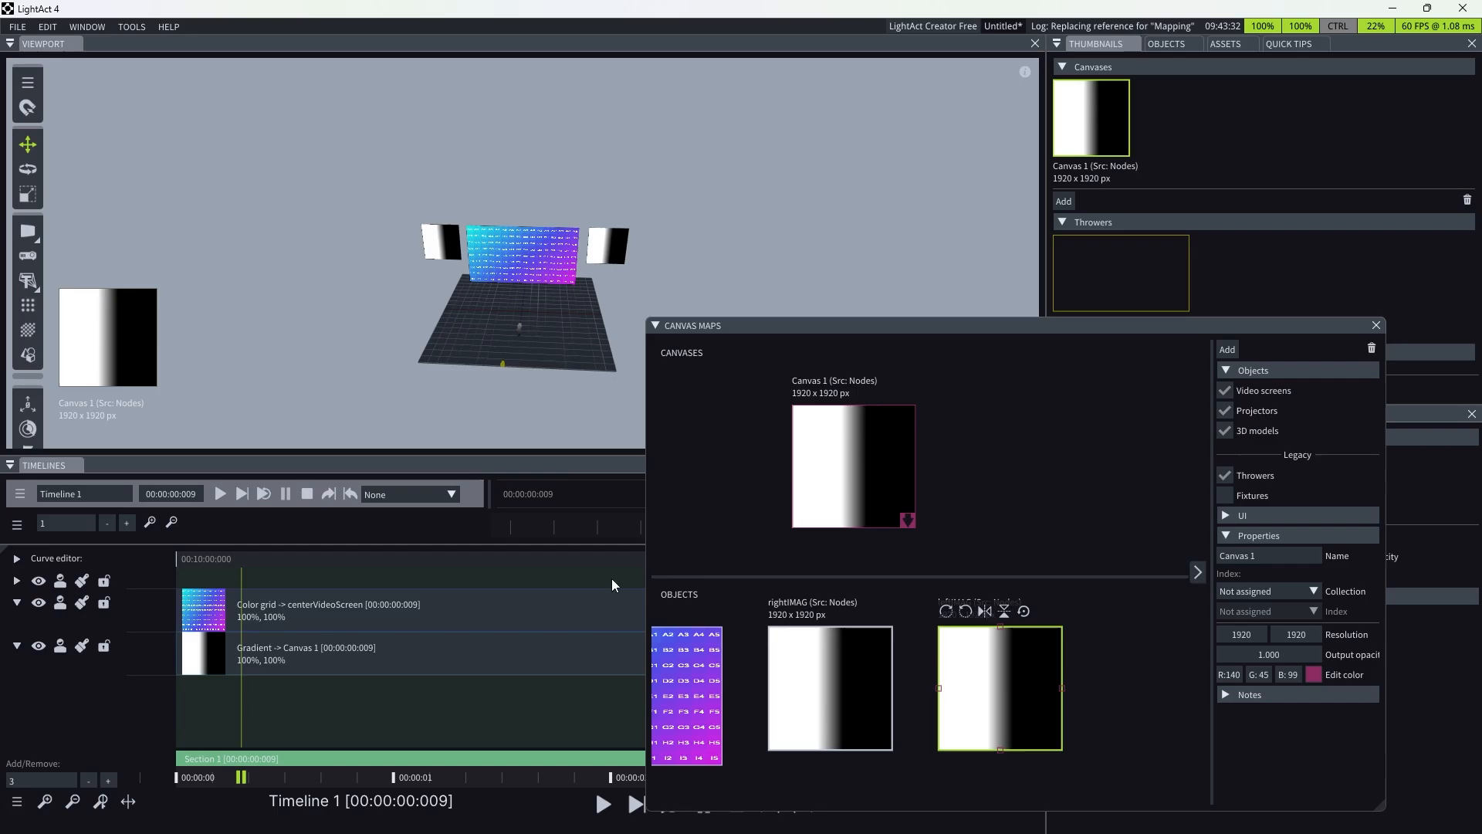
- Inspect the Gradient layer, the leftIMAG and rightIMAG screens, and the area mapped on rightIMAG
{"action": "left_click", "coordinate": [282, 662]}
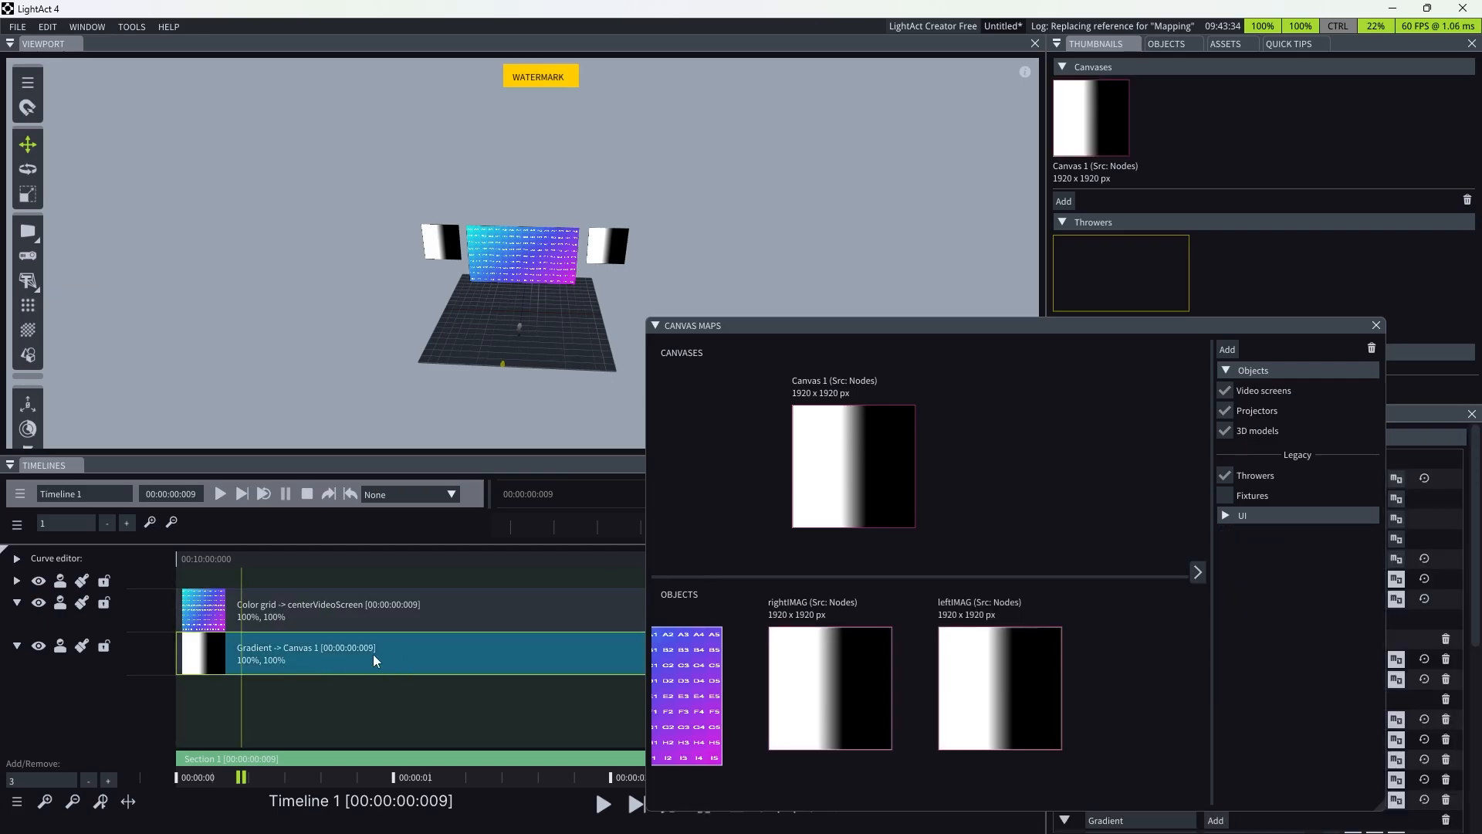
{"action": "left_click", "coordinate": [444, 222]}
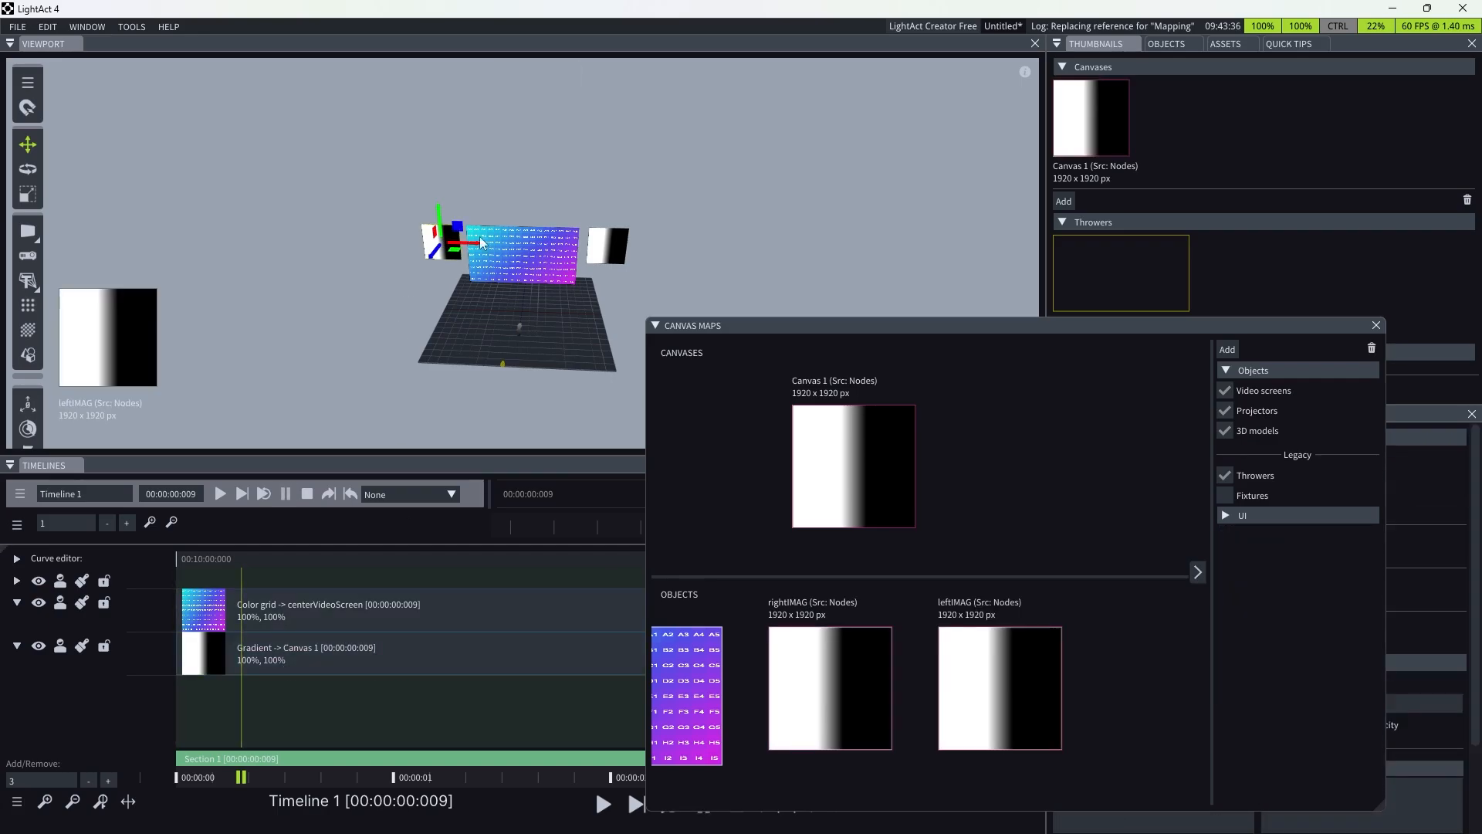
{"action": "left_click", "coordinate": [609, 245]}
{"action": "left_click", "coordinate": [864, 660]}
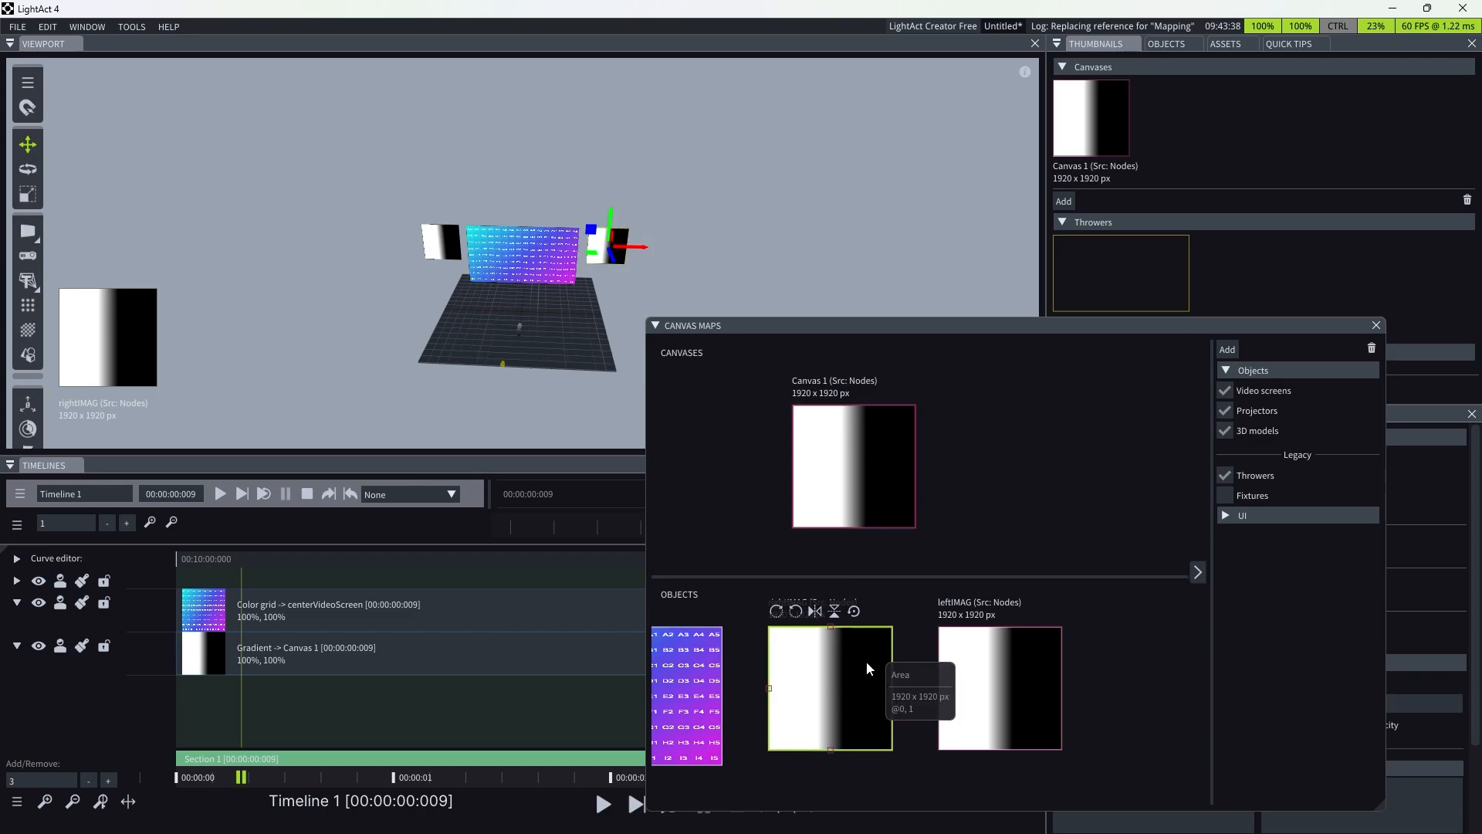
- Draw an area of about 792 x 887 px inside Canvas 1 and map it onto the leftIMAG screen
{"action": "left_click", "coordinate": [826, 434], "text": "shift"}
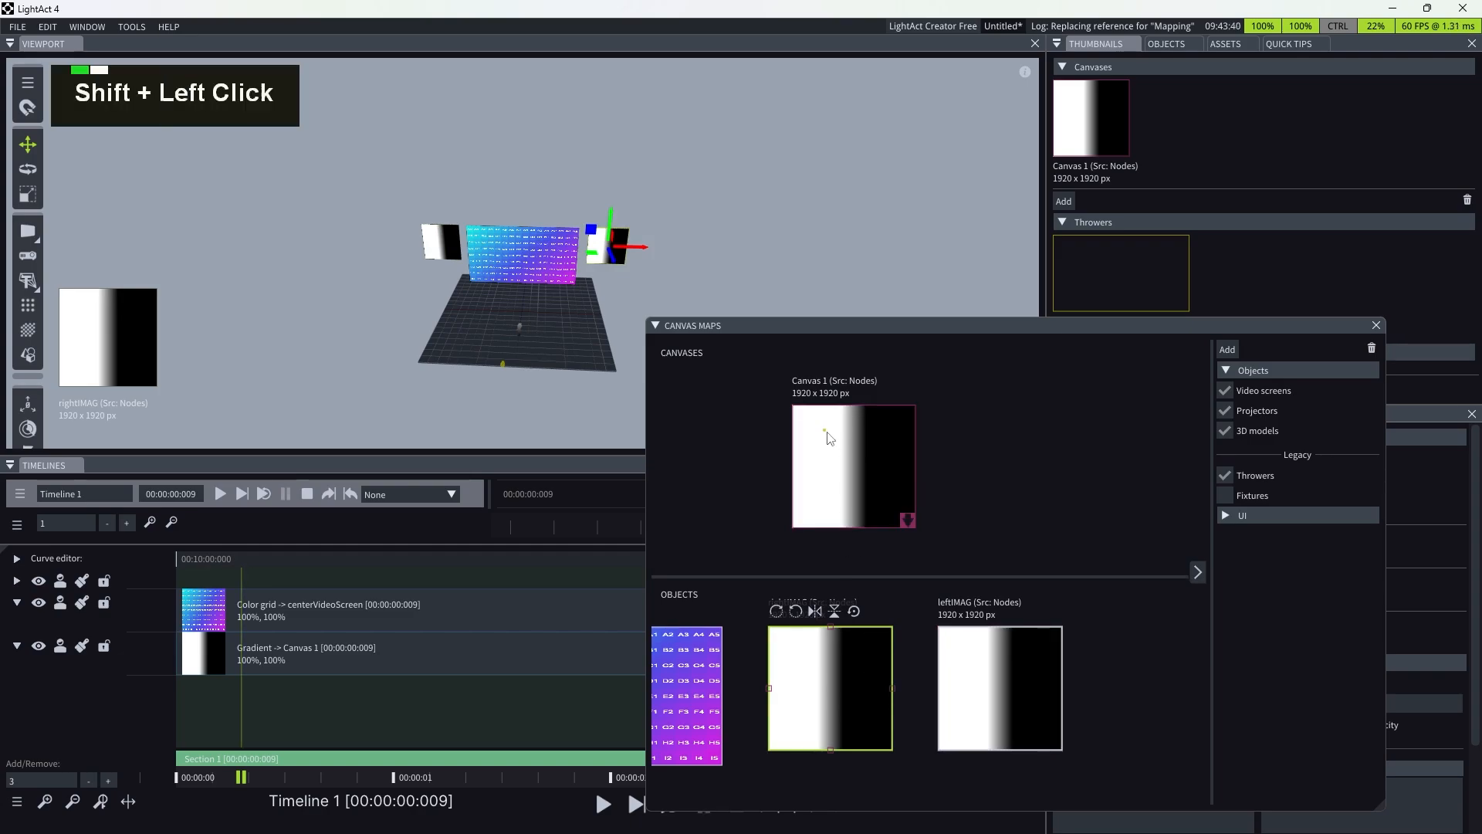
{"action": "left_click_drag", "start_coordinate": [859, 470], "coordinate": [874, 486], "text": "shift"}
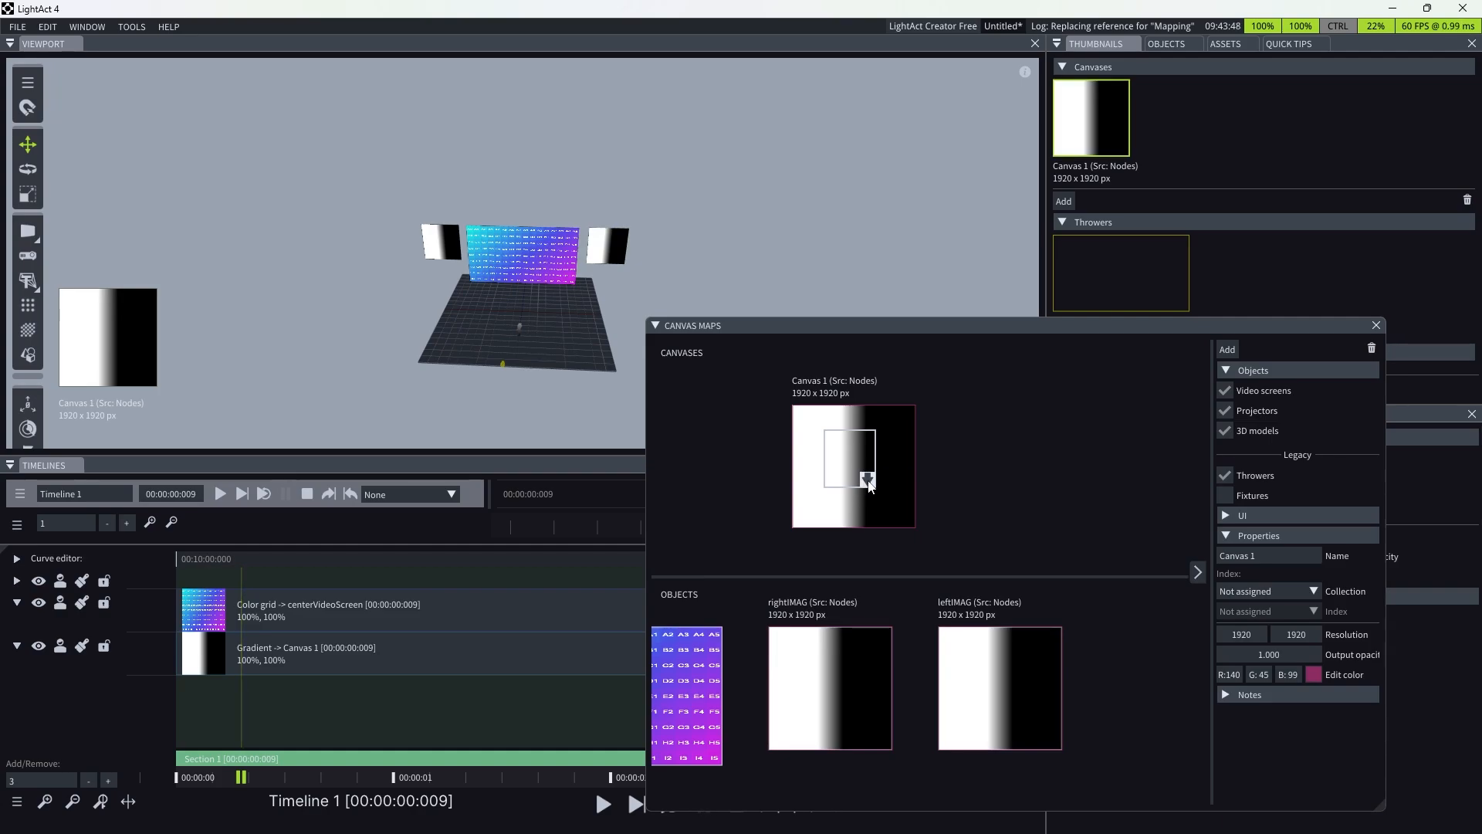
{"action": "left_click_drag", "start_coordinate": [868, 482], "coordinate": [1023, 679], "text": "shift"}
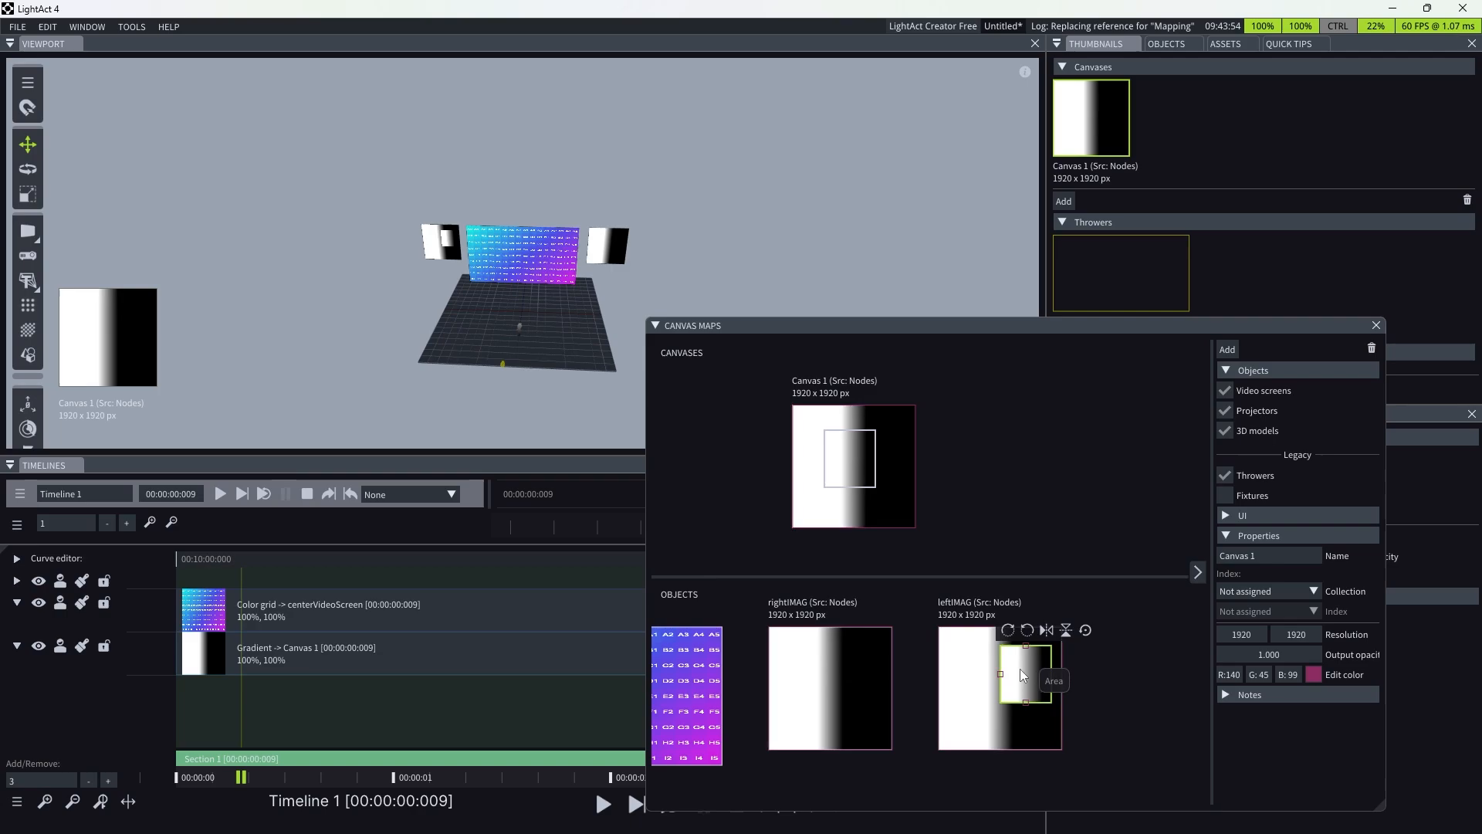
- Rotate the small leftIMAG area counterclockwise twice and widen it to 1920 px across the screen
{"action": "left_click", "coordinate": [1027, 631]}
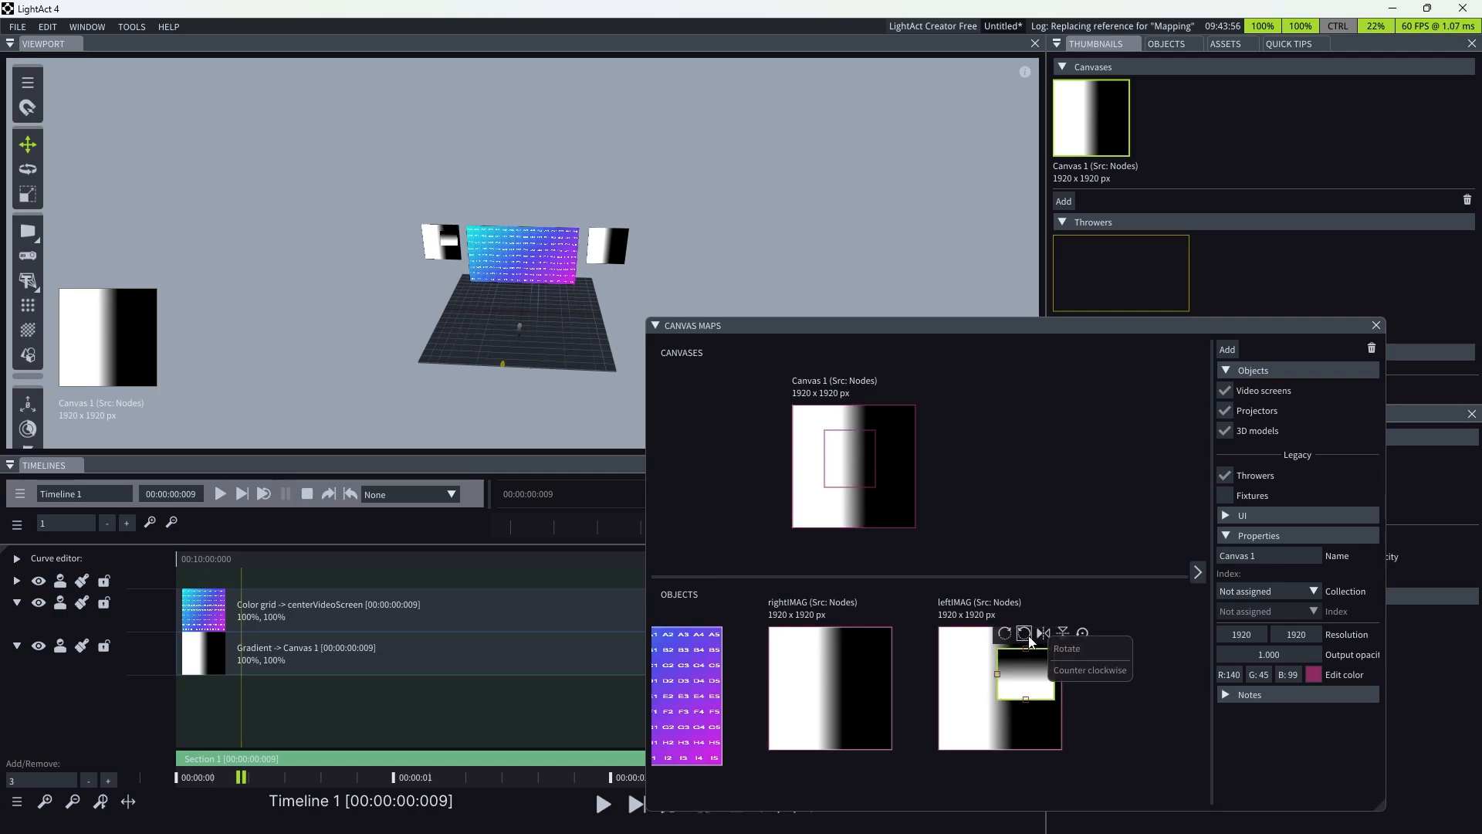
{"action": "left_click", "coordinate": [1024, 633]}
{"action": "left_click_drag", "start_coordinate": [997, 673], "coordinate": [939, 681]}
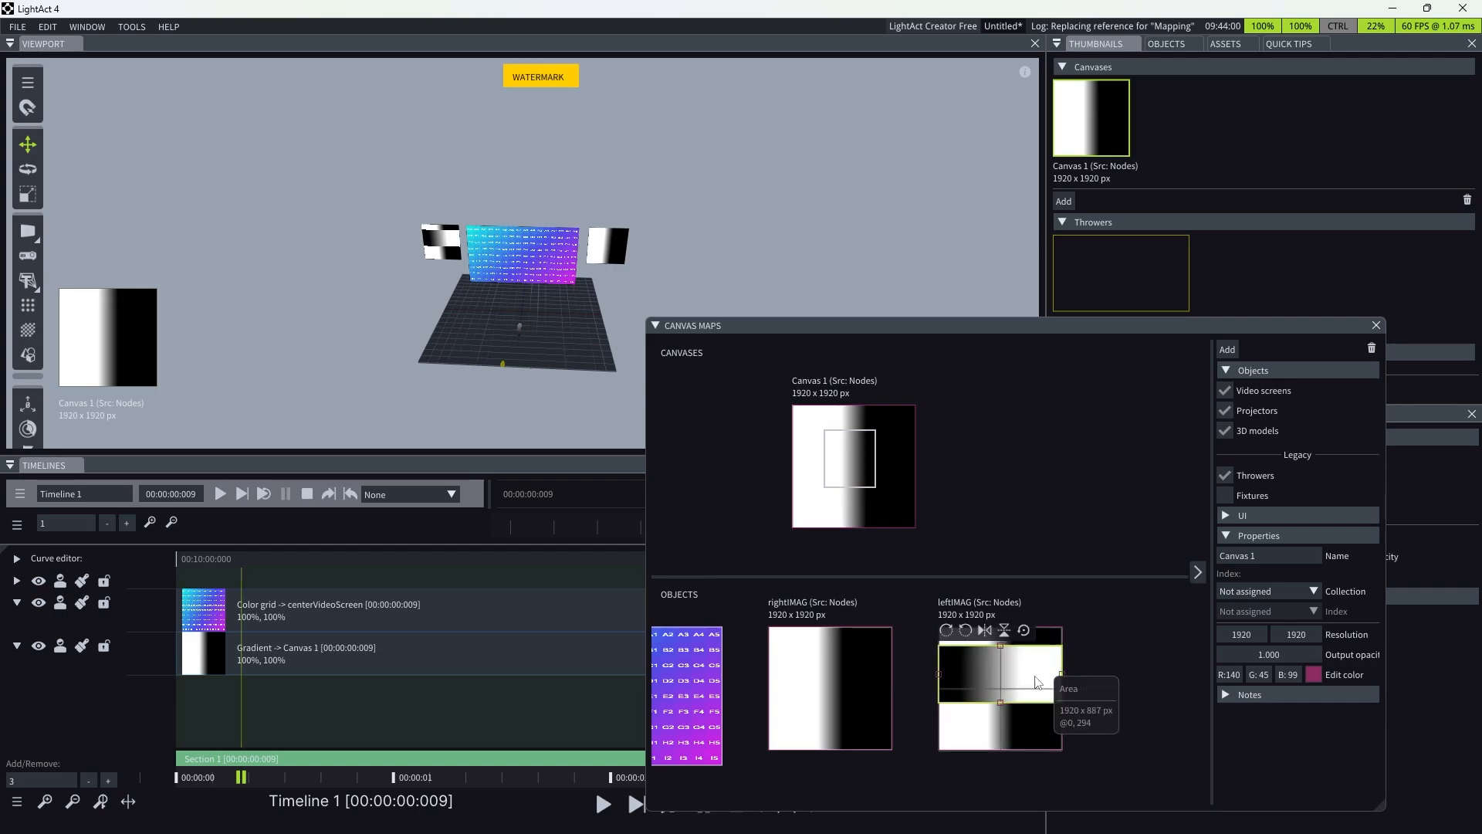
- Create a layout for the small leftIMAG area and examine its Texture mesh warp node
{"action": "right_click", "coordinate": [1035, 677]}
{"action": "left_click", "coordinate": [1019, 681]}
{"action": "right_click", "coordinate": [1018, 680]}
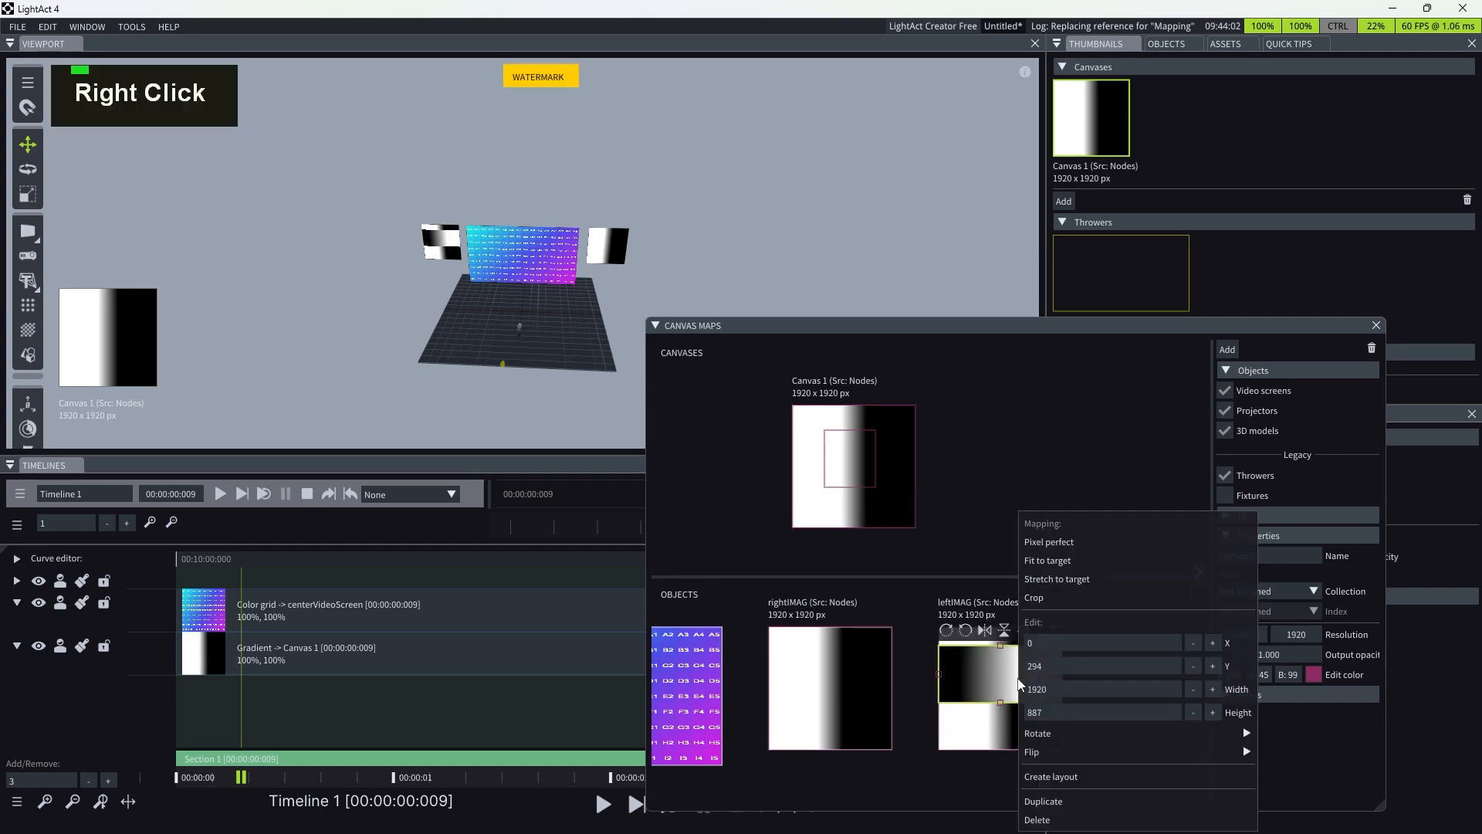
{"action": "left_click", "coordinate": [1079, 784]}
{"action": "scroll", "coordinate": [127, 314], "scroll_direction": "down", "scroll_amount": 4}
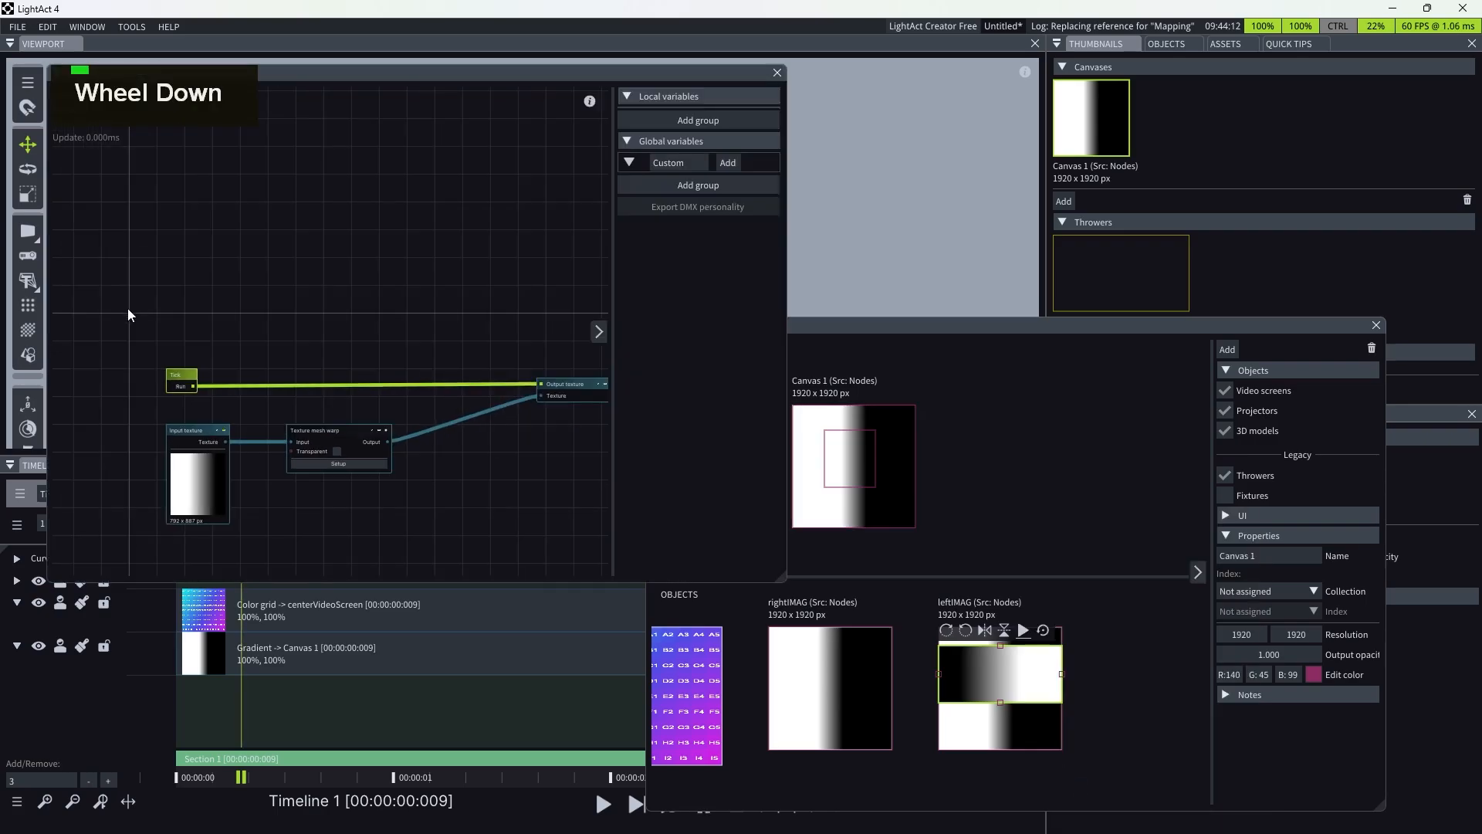
{"action": "scroll", "coordinate": [260, 417], "scroll_direction": "up", "scroll_amount": 4}
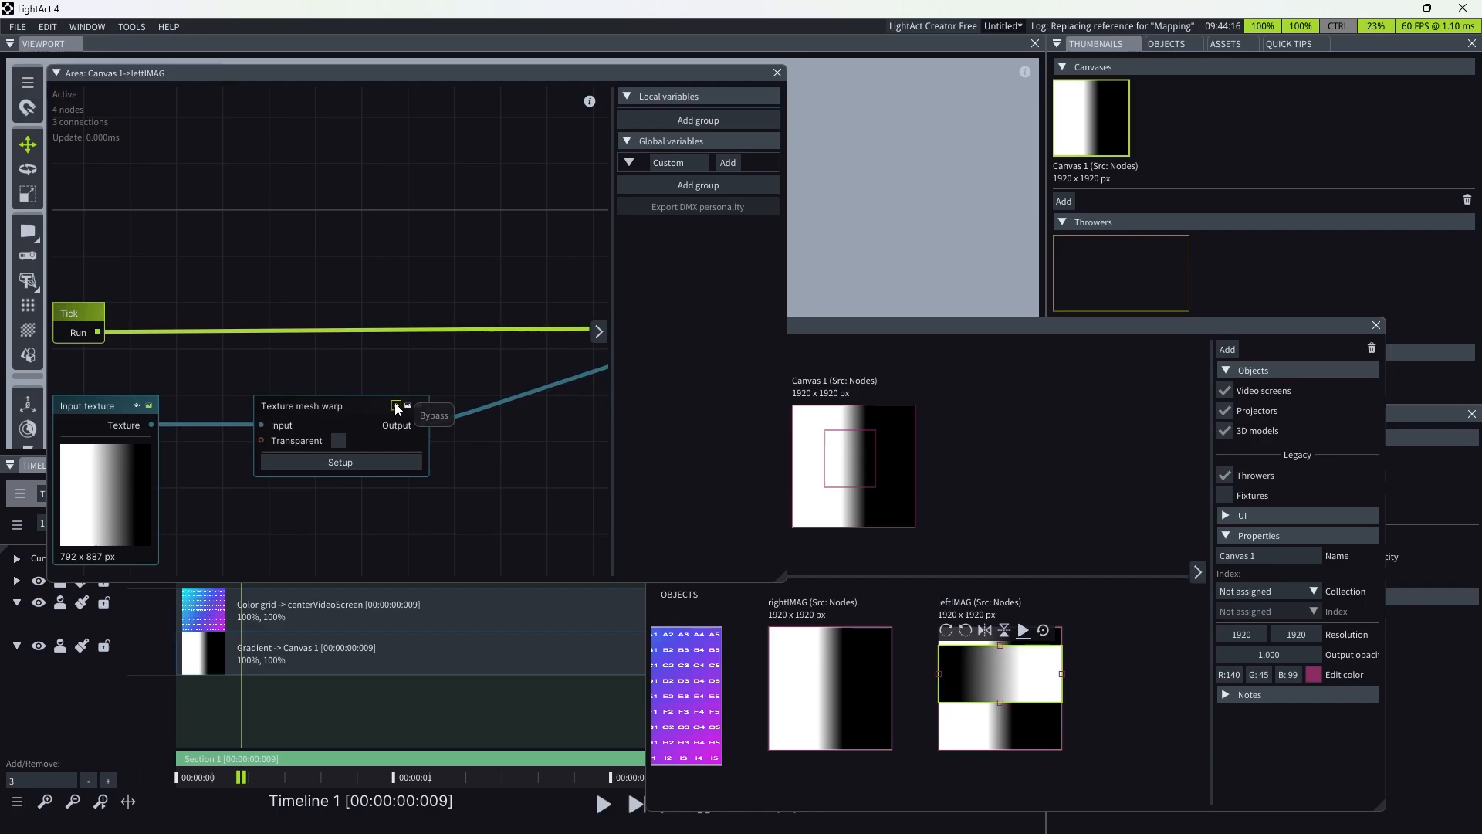
- Warp the area by pulling the upper middle mesh point down in the Texture mesh warp setup, and close the setup and layout windows
{"action": "left_click", "coordinate": [388, 465]}
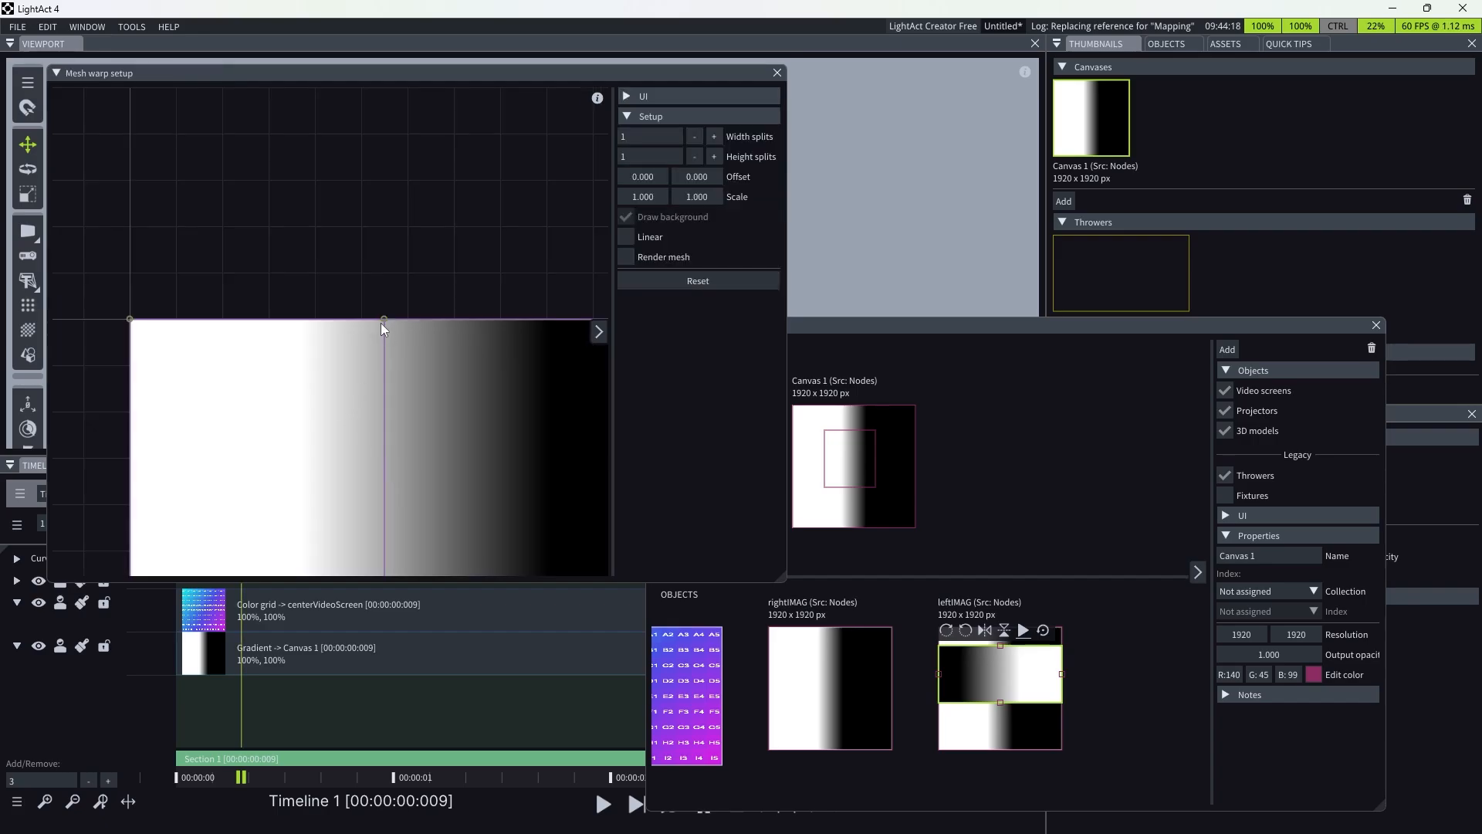
{"action": "left_click_drag", "start_coordinate": [382, 323], "coordinate": [429, 511]}
{"action": "scroll", "coordinate": [264, 261], "scroll_direction": "down", "scroll_amount": 1}
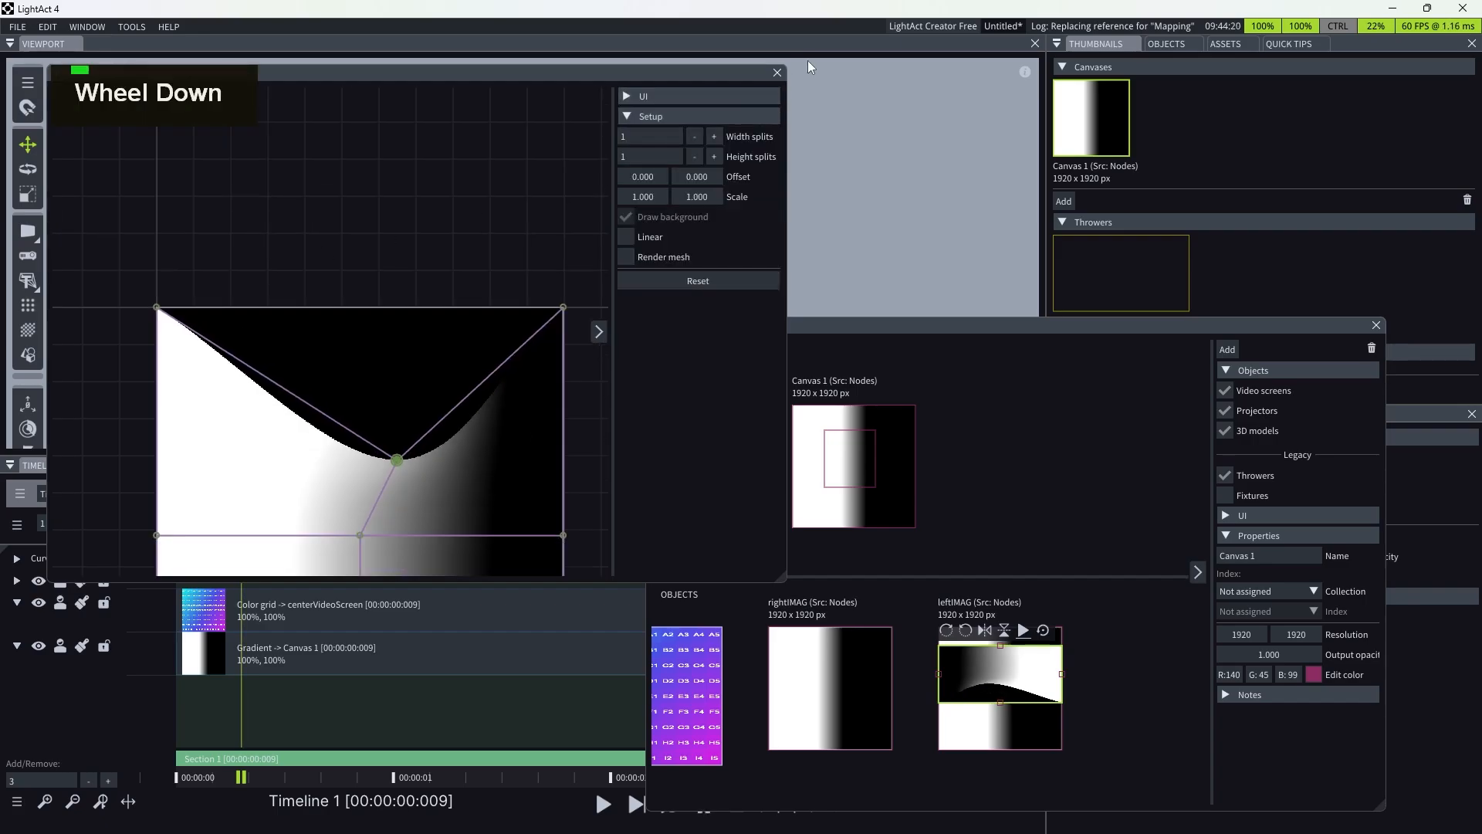
{"action": "left_click", "coordinate": [777, 72]}
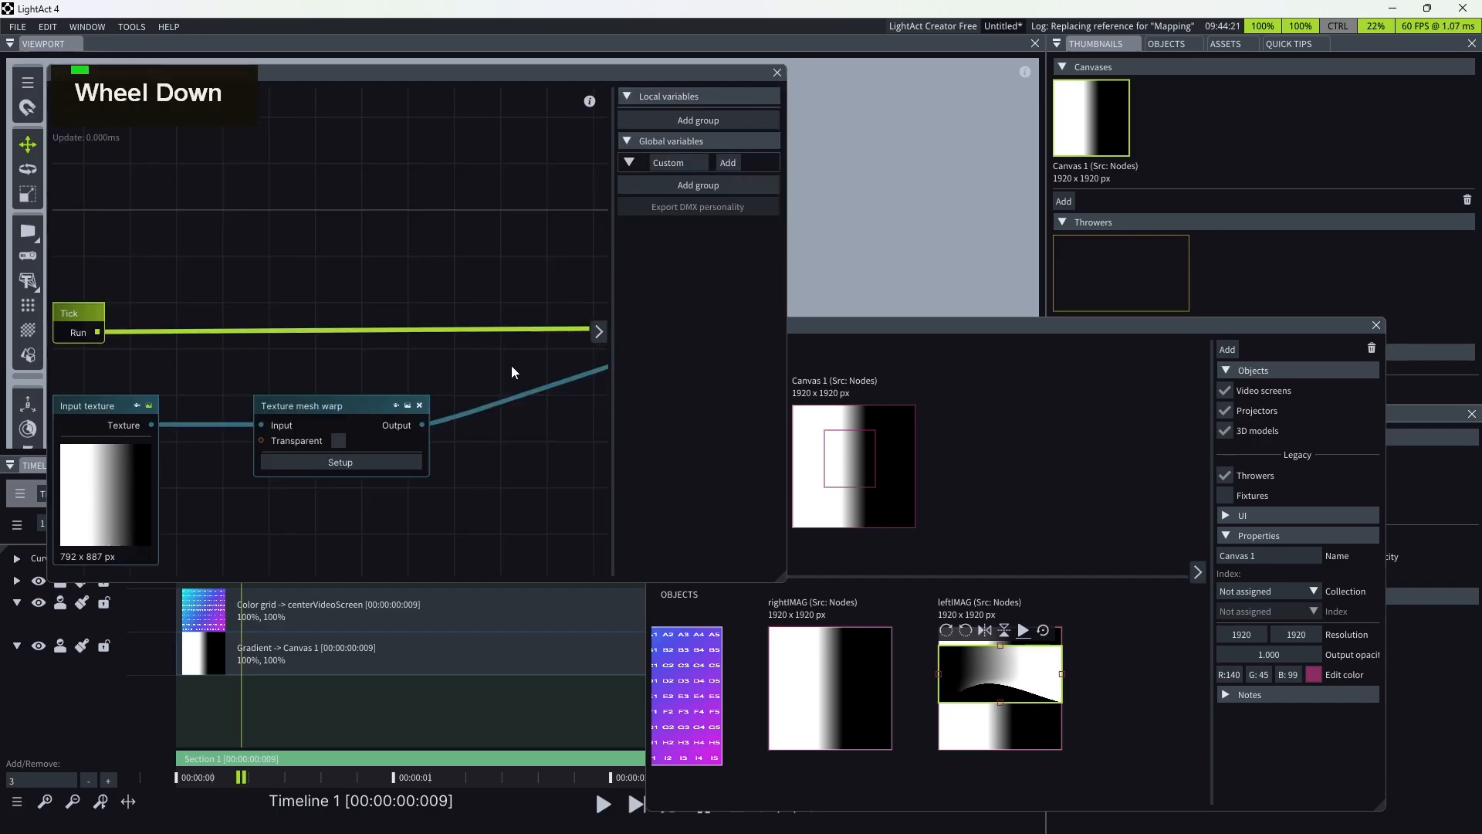
{"action": "left_click", "coordinate": [775, 76]}
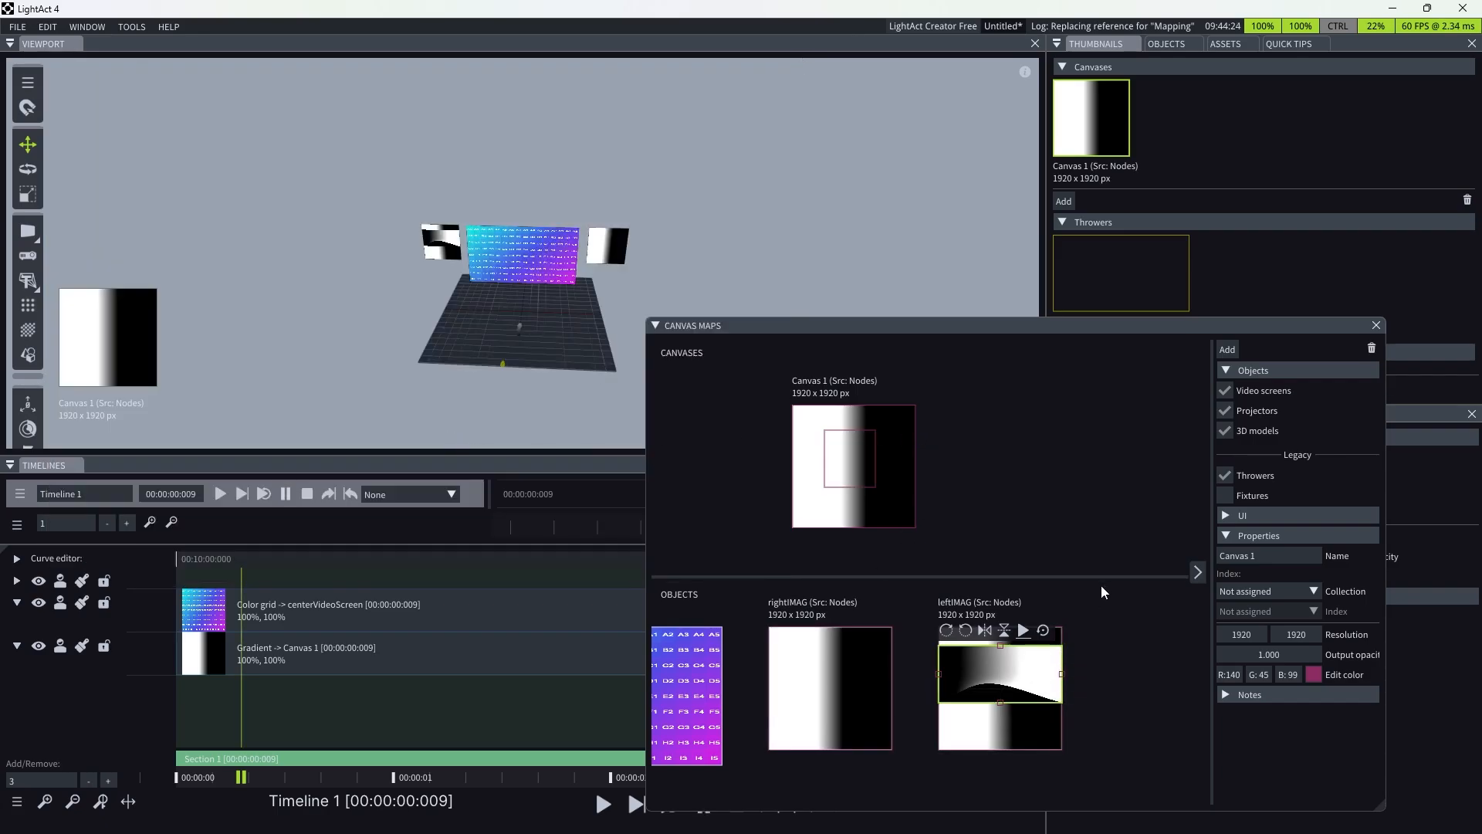
- Delete the warped area from the leftIMAG screen and the small source area from Canvas 1
{"action": "left_click", "coordinate": [1028, 672]}
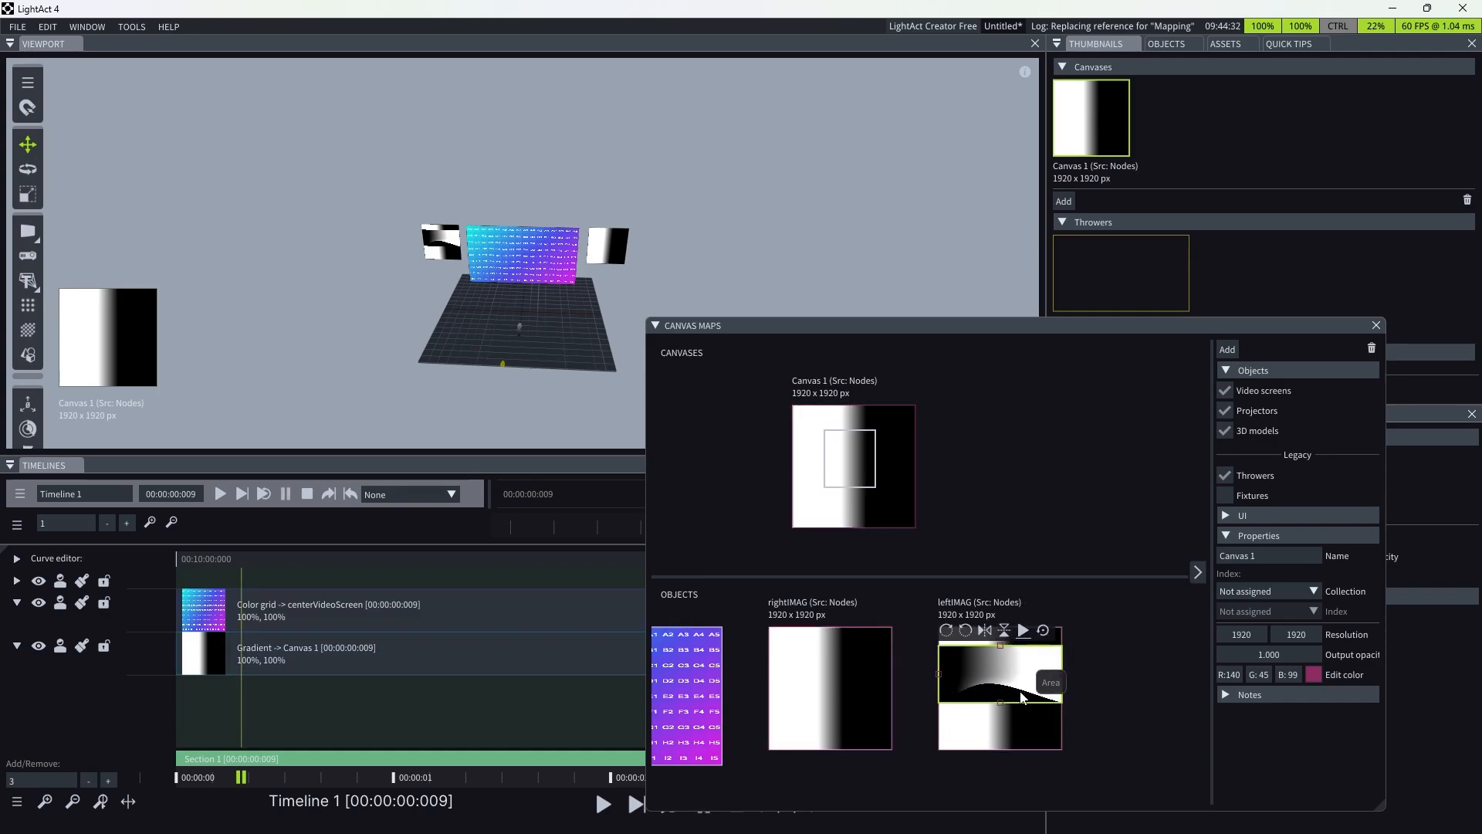
{"action": "key", "text": "Delete"}
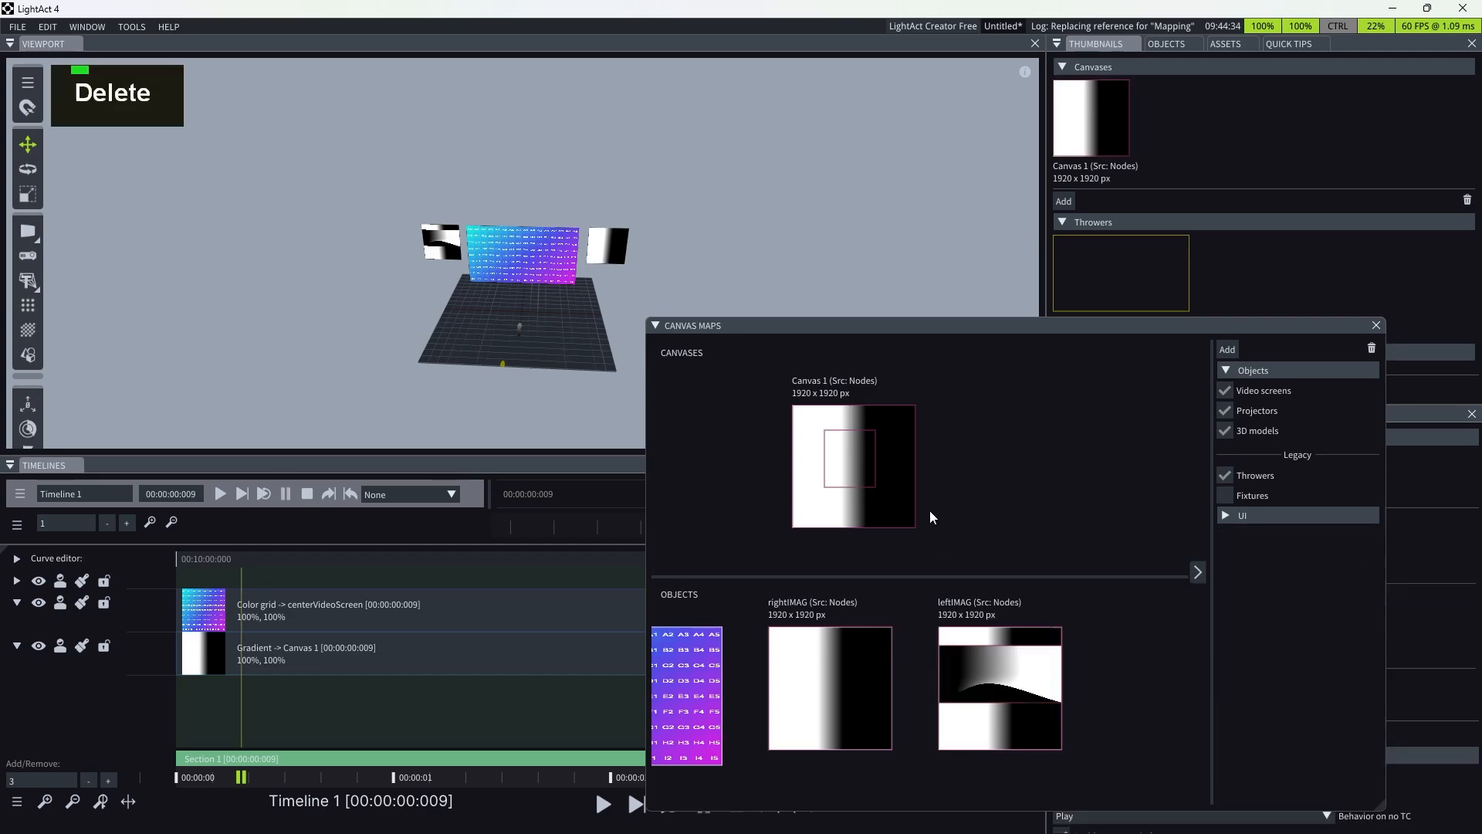
{"action": "left_click", "coordinate": [1003, 665]}
{"action": "key", "text": "Delete"}
{"action": "left_click", "coordinate": [849, 448]}
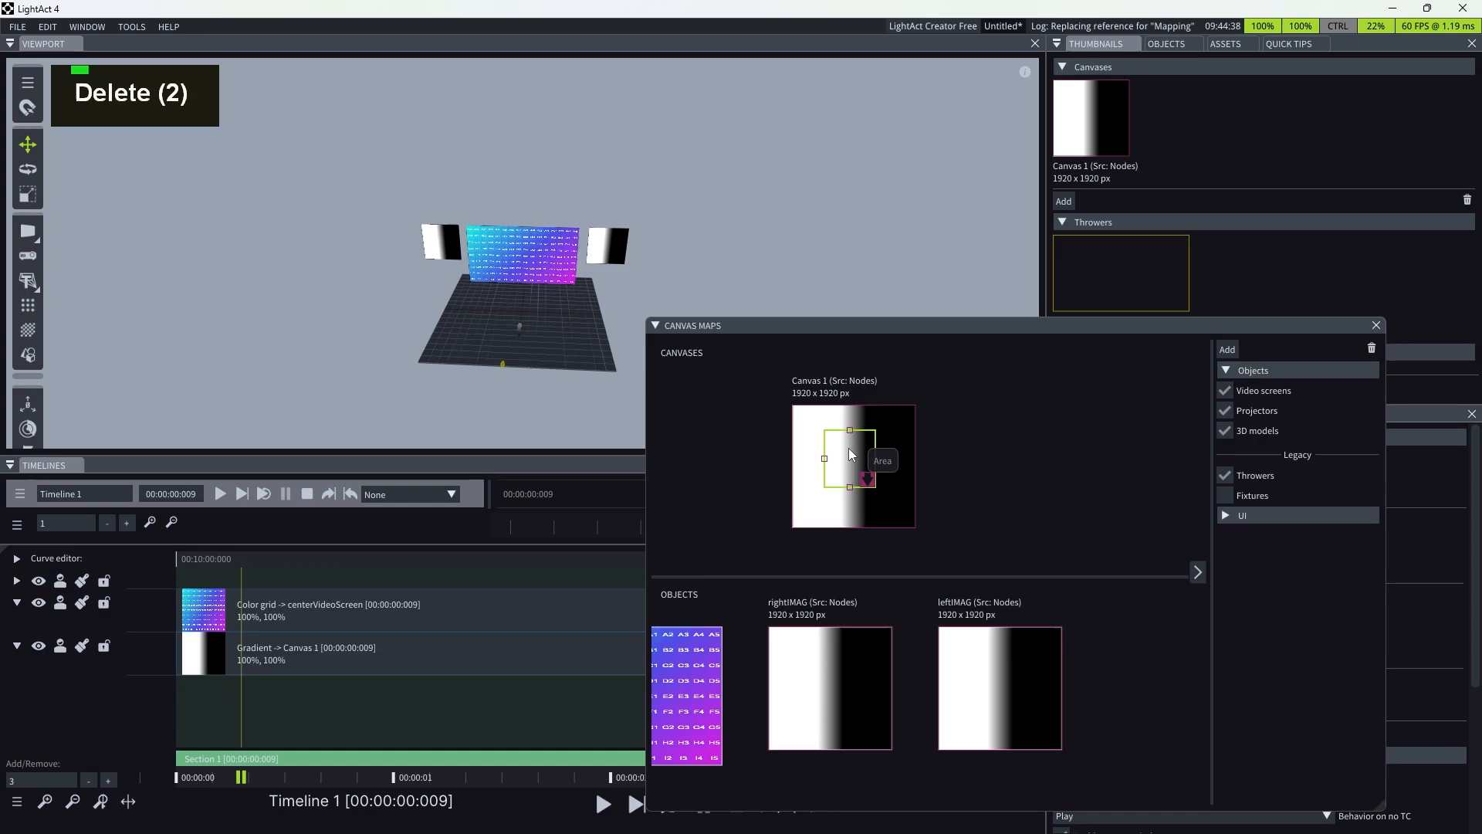
{"action": "key", "text": "Delete"}
{"action": "scroll", "coordinate": [966, 493], "scroll_direction": "down", "scroll_amount": 1}
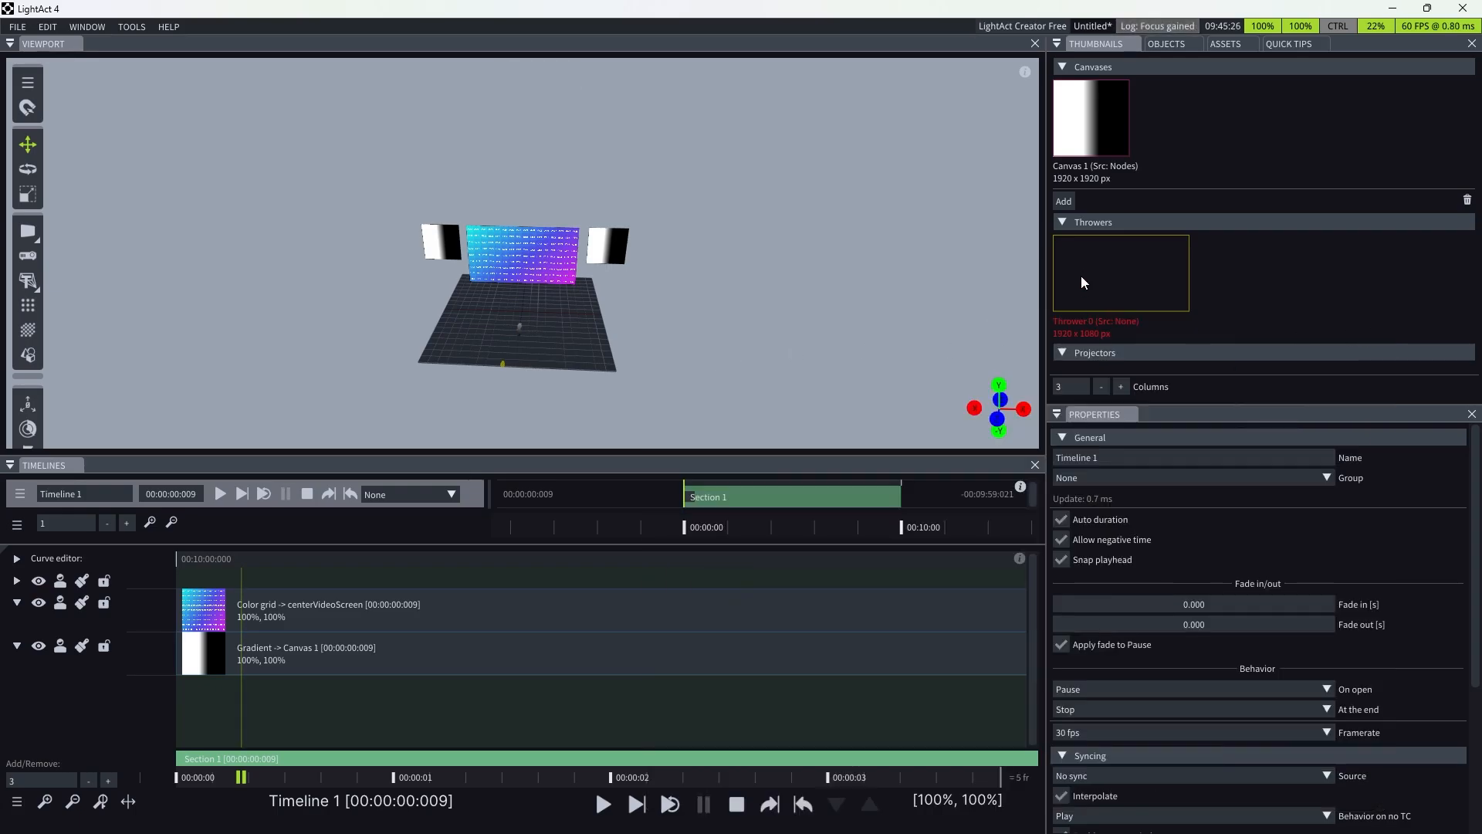
- Map the Color grid layer to Thrower 0
{"action": "left_click", "coordinate": [1081, 280]}
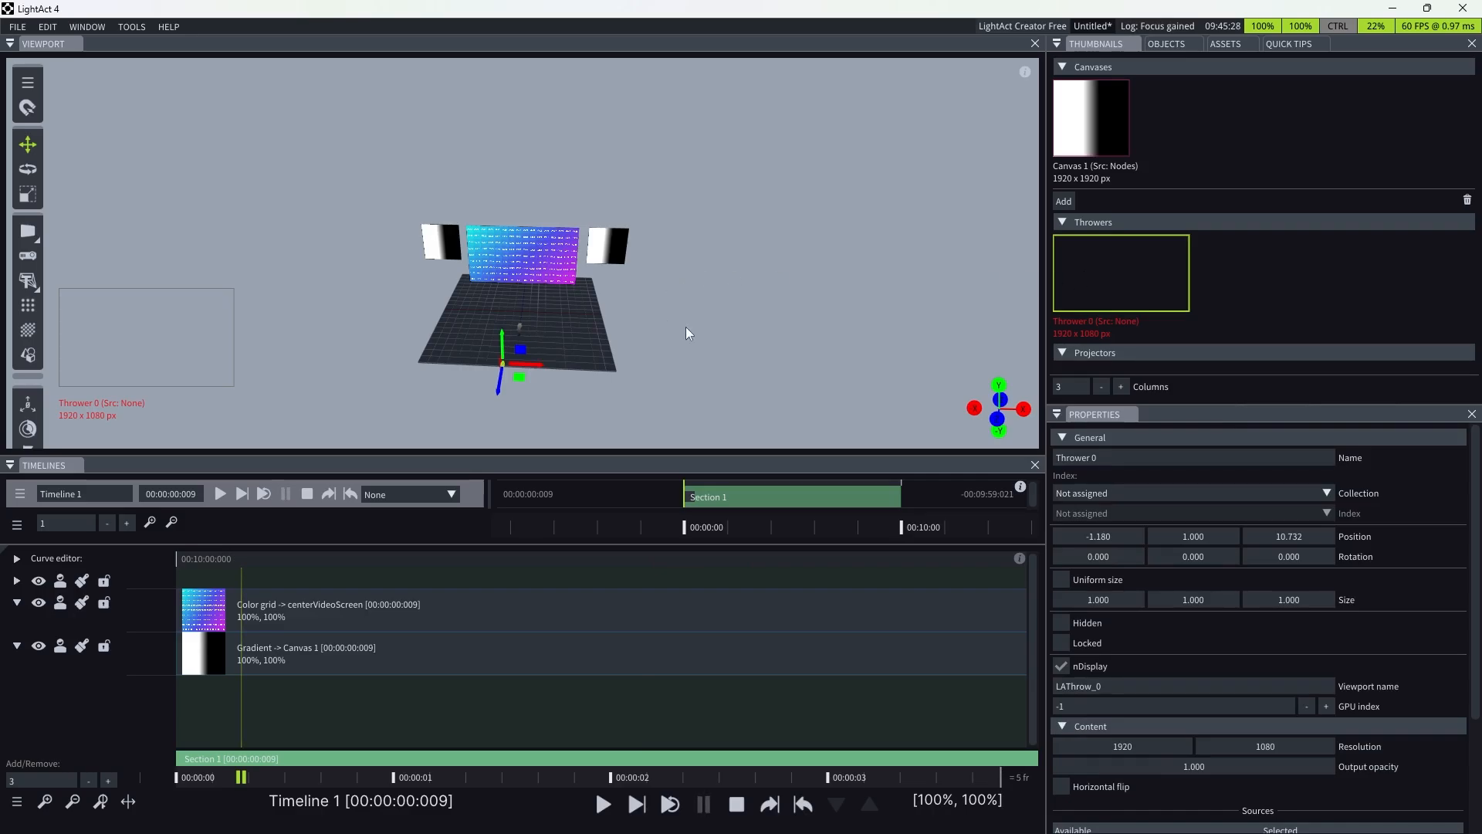
{"action": "left_click", "coordinate": [433, 606]}
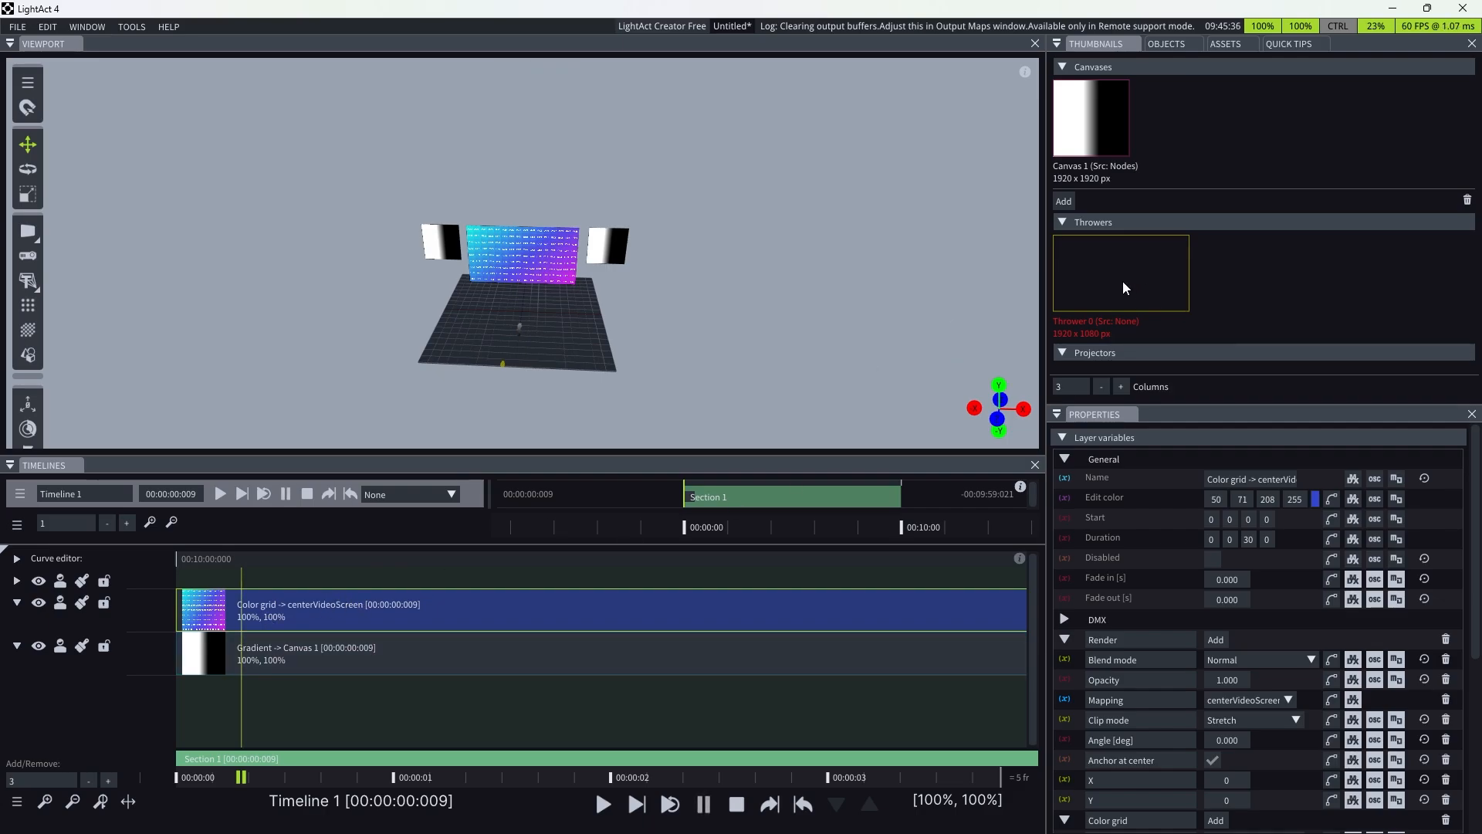
{"action": "left_click_drag", "start_coordinate": [1122, 280], "coordinate": [301, 617]}
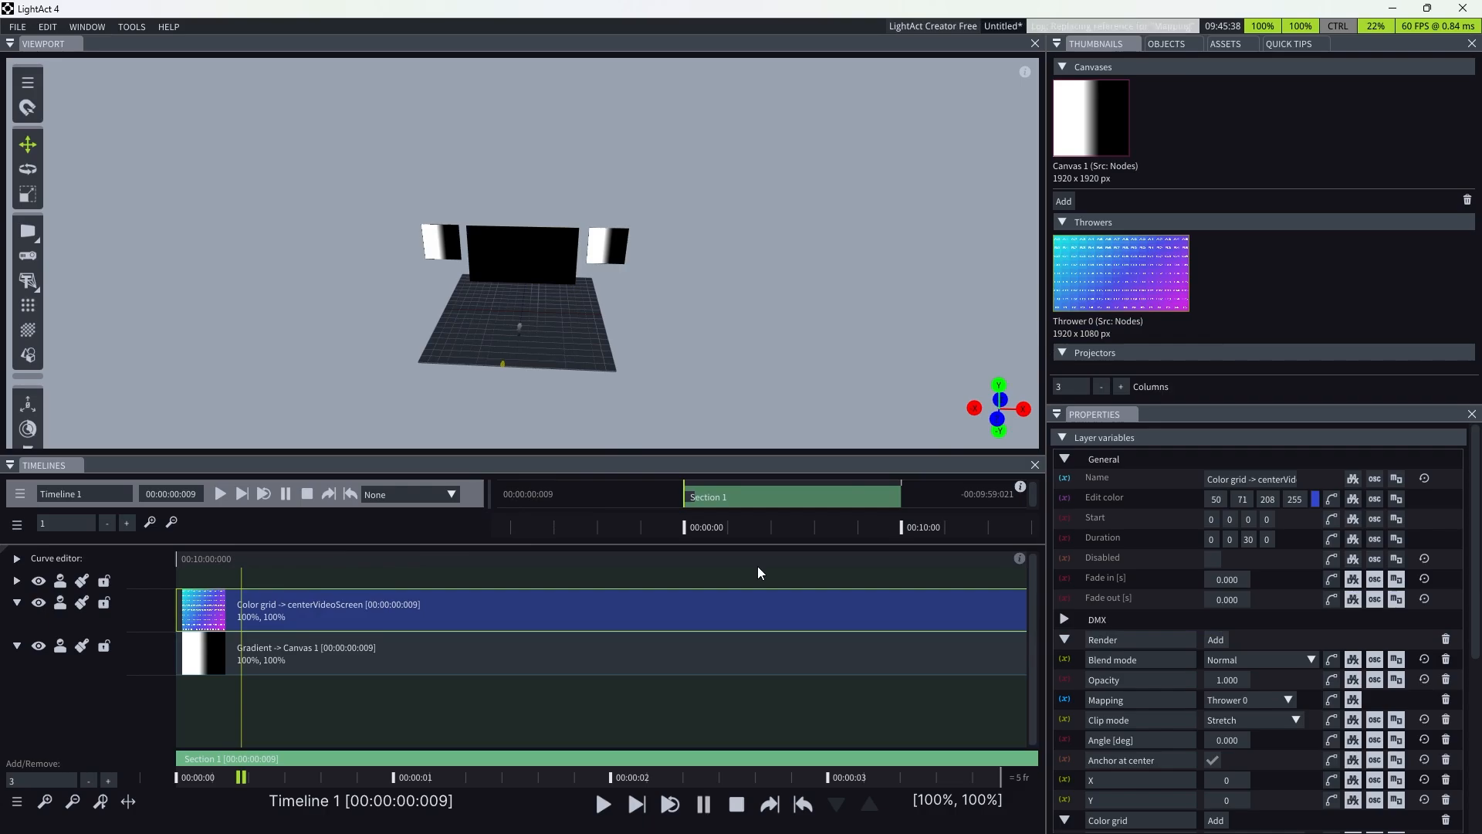
- Try mapping the Gradient layer to Thrower 0 from the viewport, and undo the mapping
{"action": "mouse_move", "coordinate": [502, 364]}
{"action": "left_mouse_down"}
{"action": "mouse_move", "coordinate": [411, 529]}
{"action": "mouse_move", "coordinate": [307, 622]}
{"action": "mouse_move", "coordinate": [303, 651]}
{"action": "left_mouse_up"}
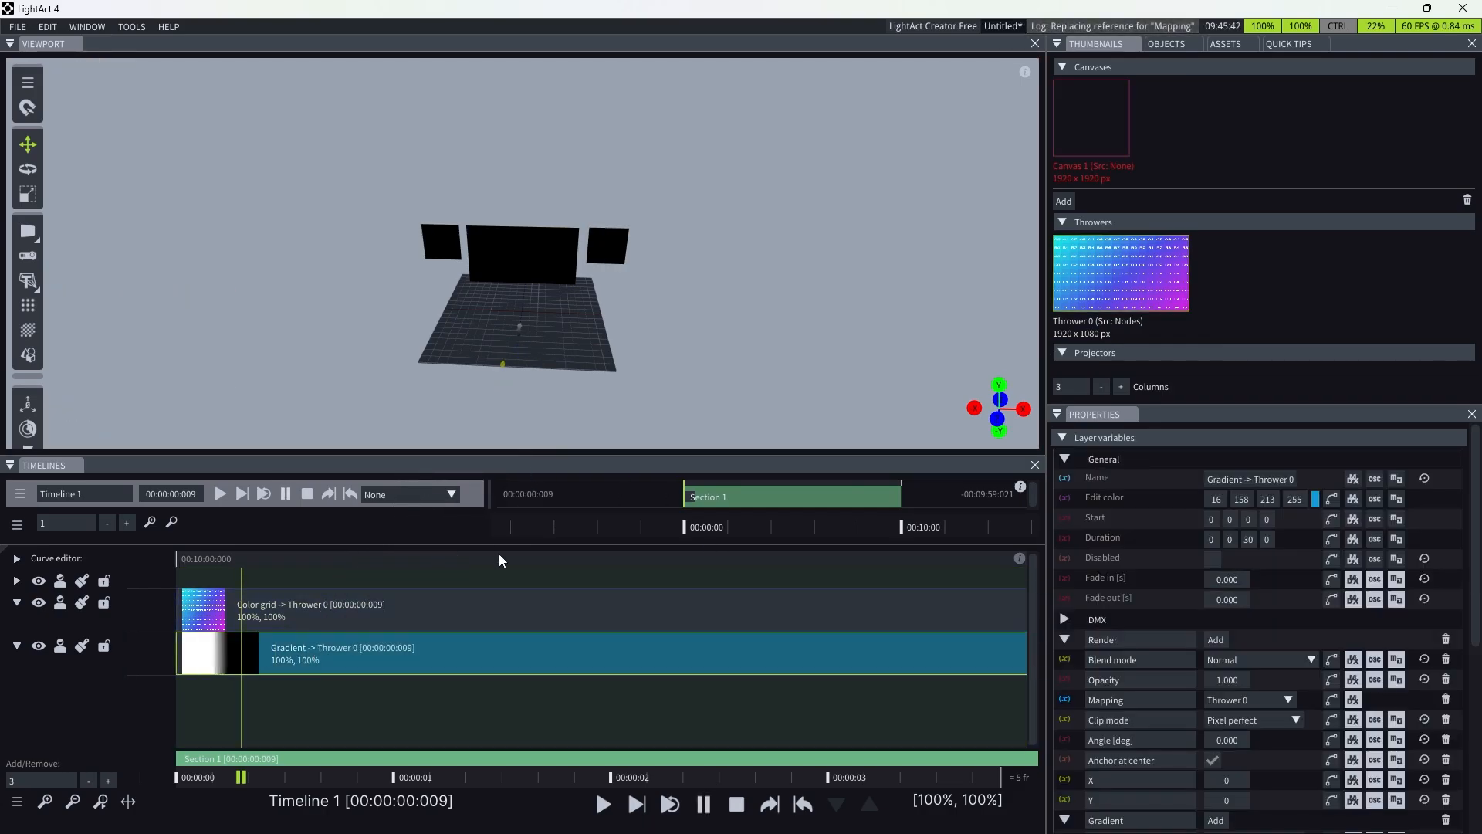
{"action": "key", "text": "ctrl+z"}
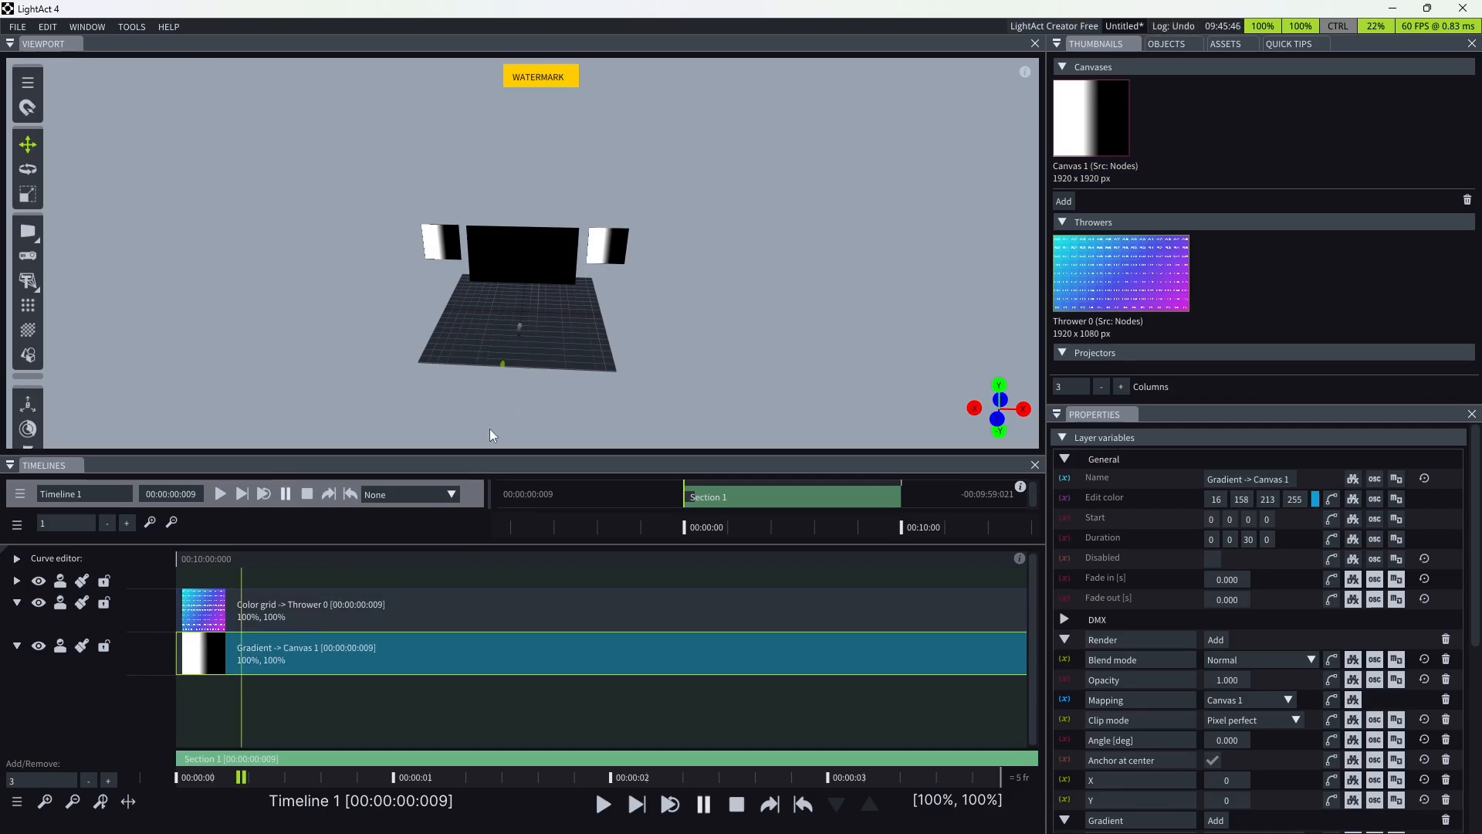
- Set the Color grid layer's clip mode to Pixel perfect and its resolution mode to from Mapping
{"action": "left_click", "coordinate": [396, 596]}
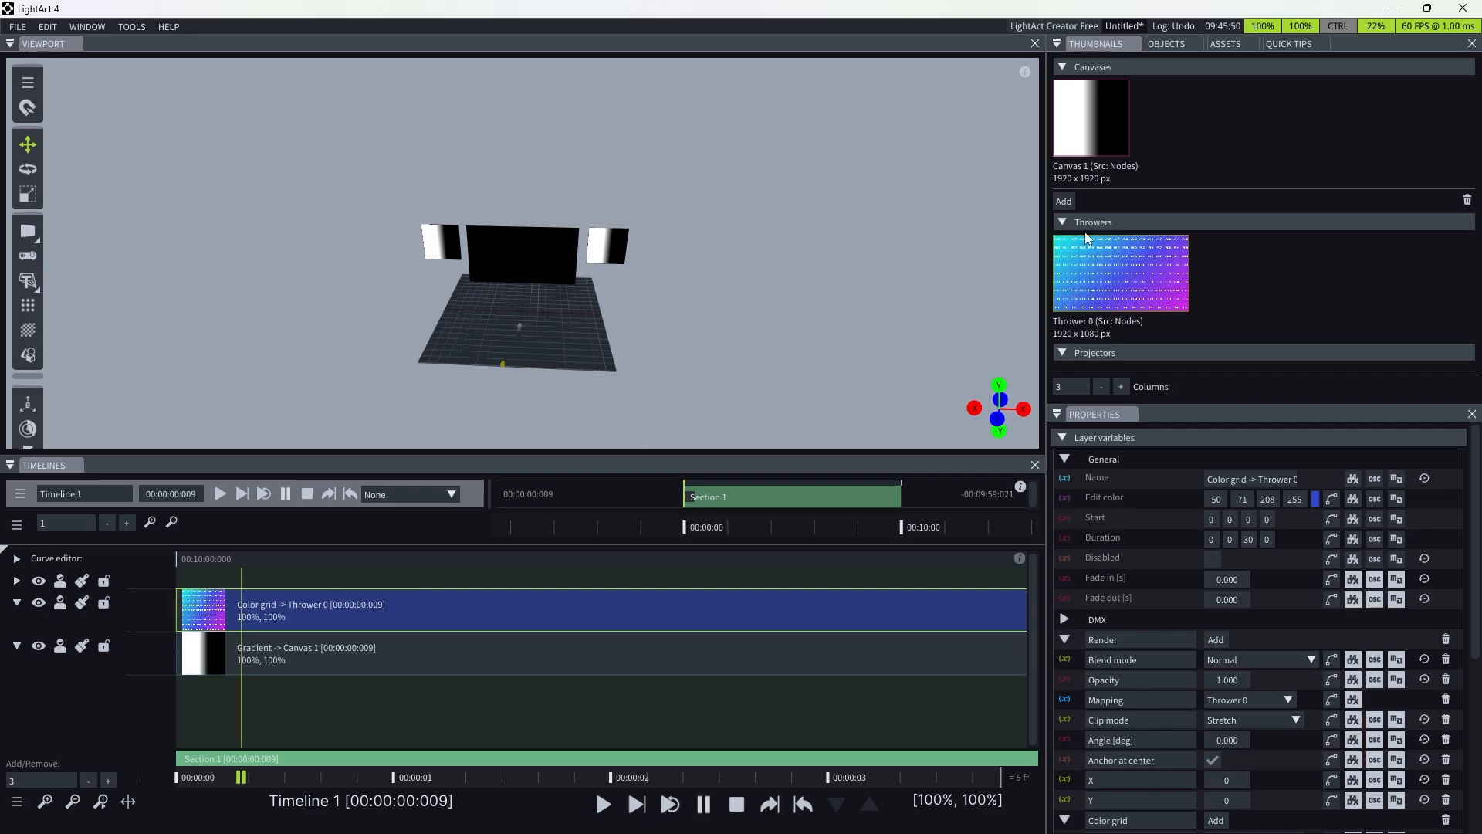
{"action": "left_click", "coordinate": [1271, 716]}
{"action": "left_click", "coordinate": [1250, 743]}
{"action": "scroll", "coordinate": [1255, 725], "scroll_direction": "down", "scroll_amount": 2}
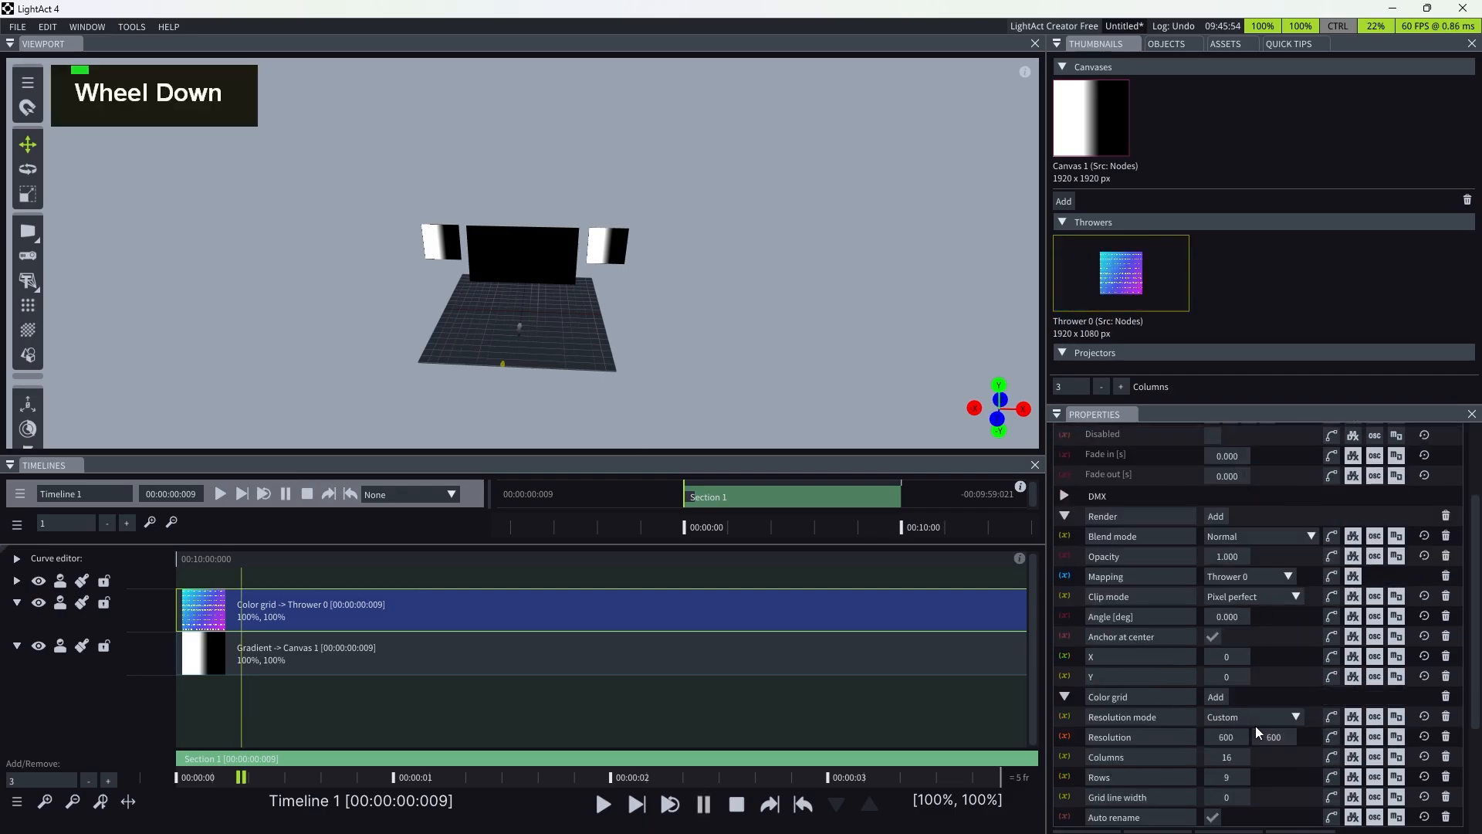
{"action": "left_click", "coordinate": [1250, 714]}
{"action": "left_click", "coordinate": [1235, 739]}
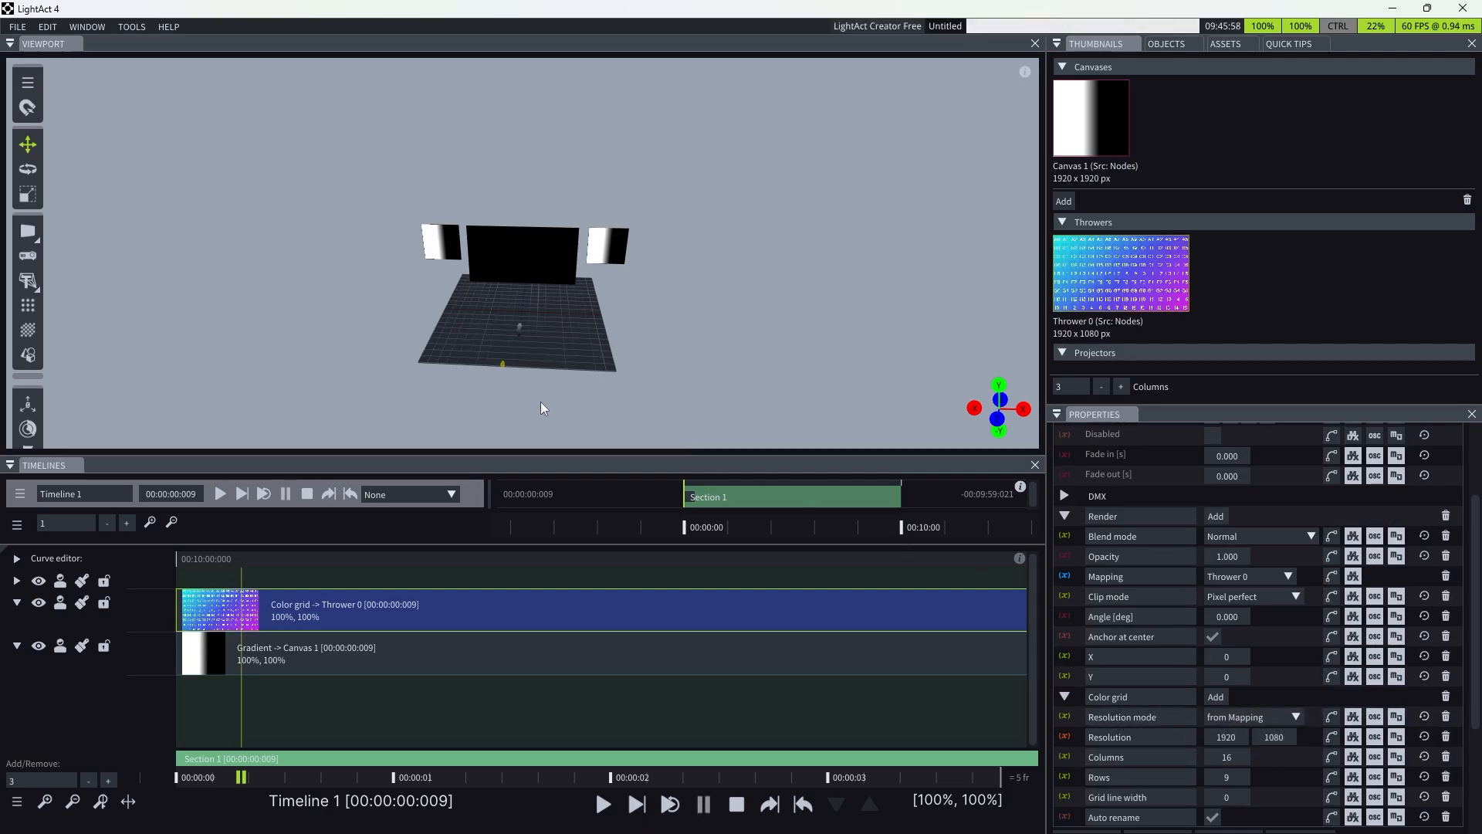
- Select Thrower 0 in the viewport and throw its content onto the center video screen
{"action": "double_click", "coordinate": [502, 364]}
{"action": "left_click", "coordinate": [501, 364]}
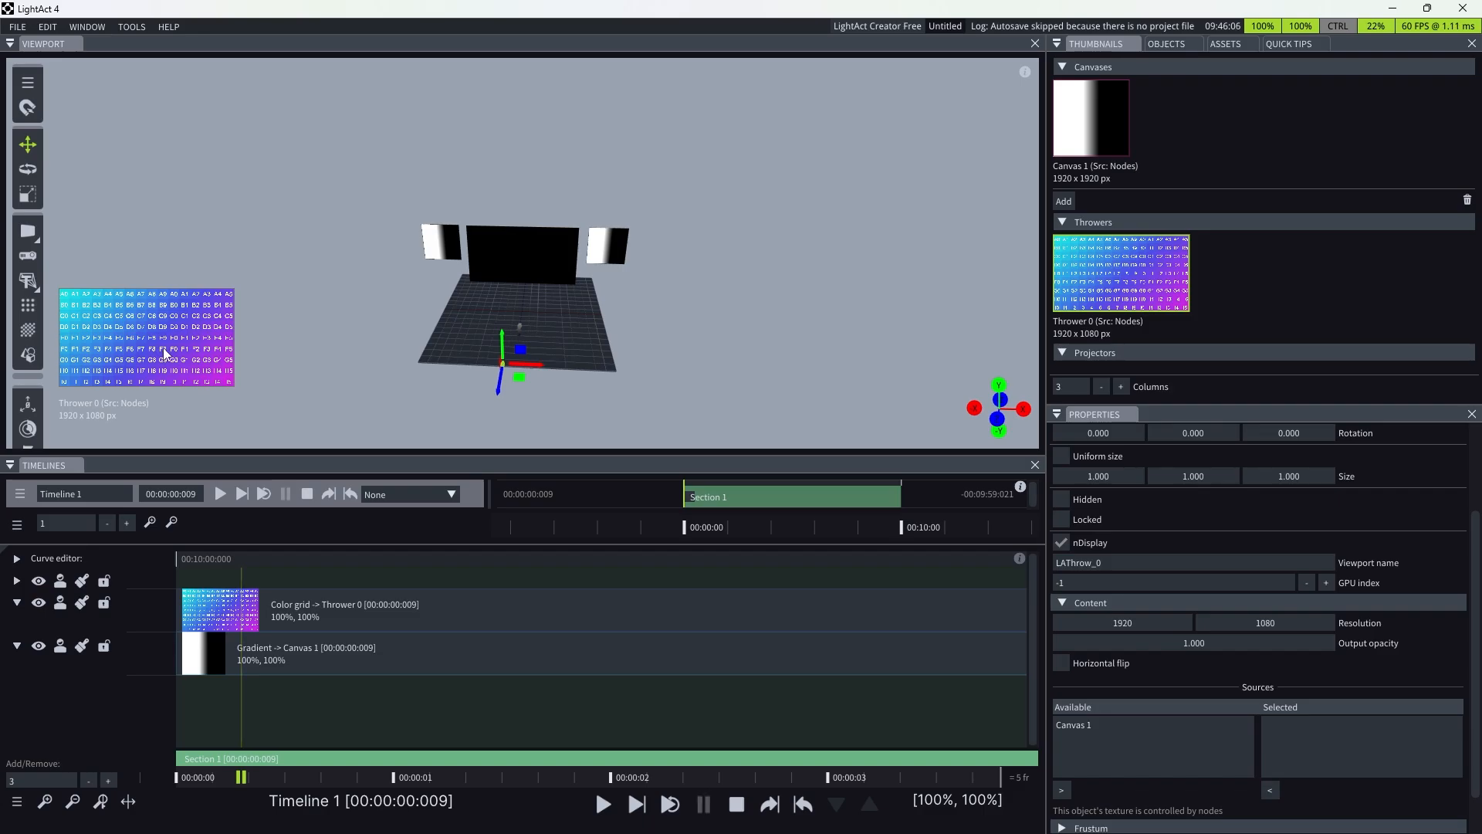
{"action": "left_click", "coordinate": [502, 363]}
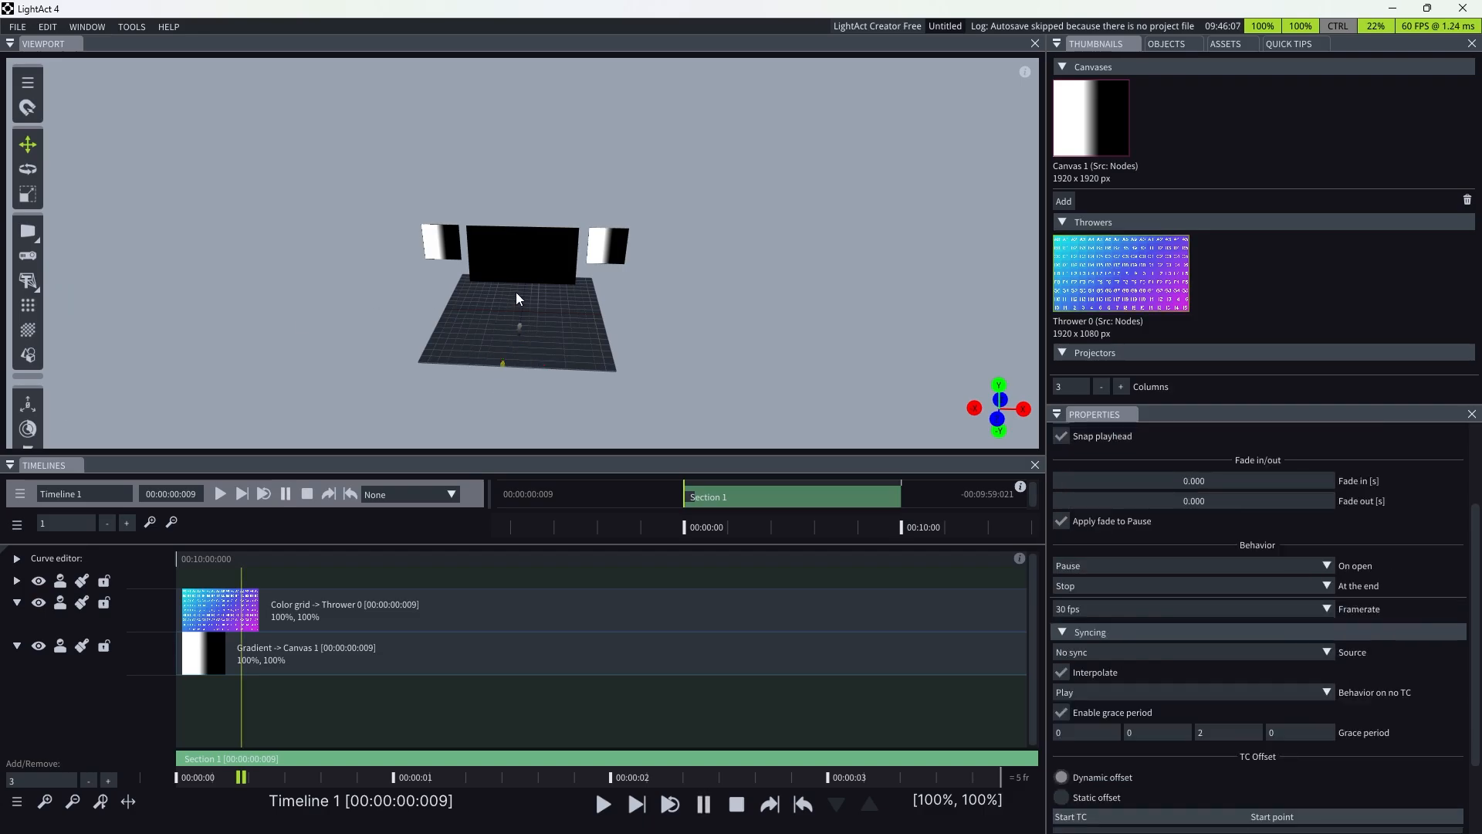
{"action": "left_click", "coordinate": [502, 364]}
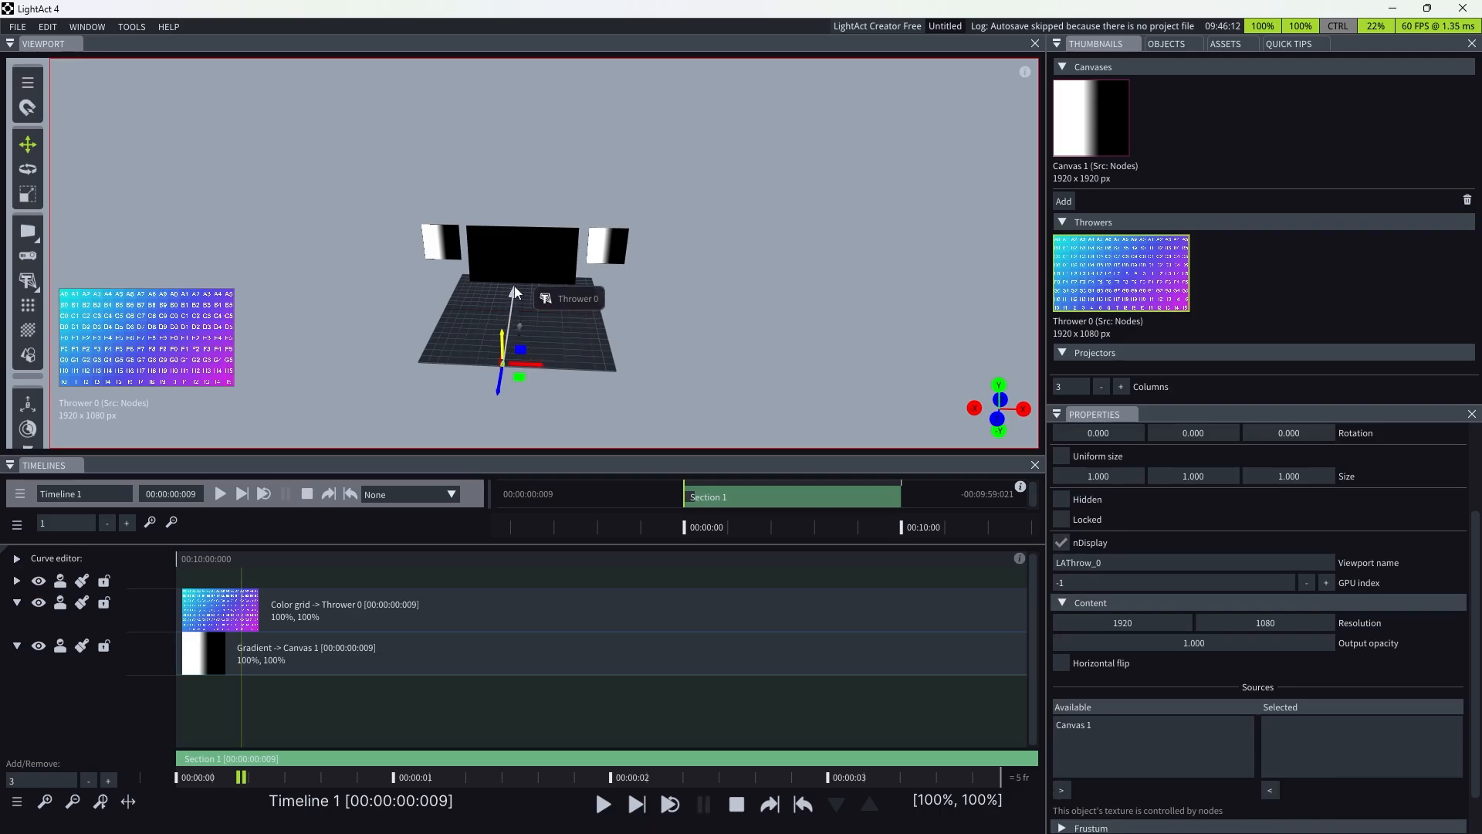
{"action": "left_click_drag", "start_coordinate": [514, 286], "coordinate": [514, 256]}
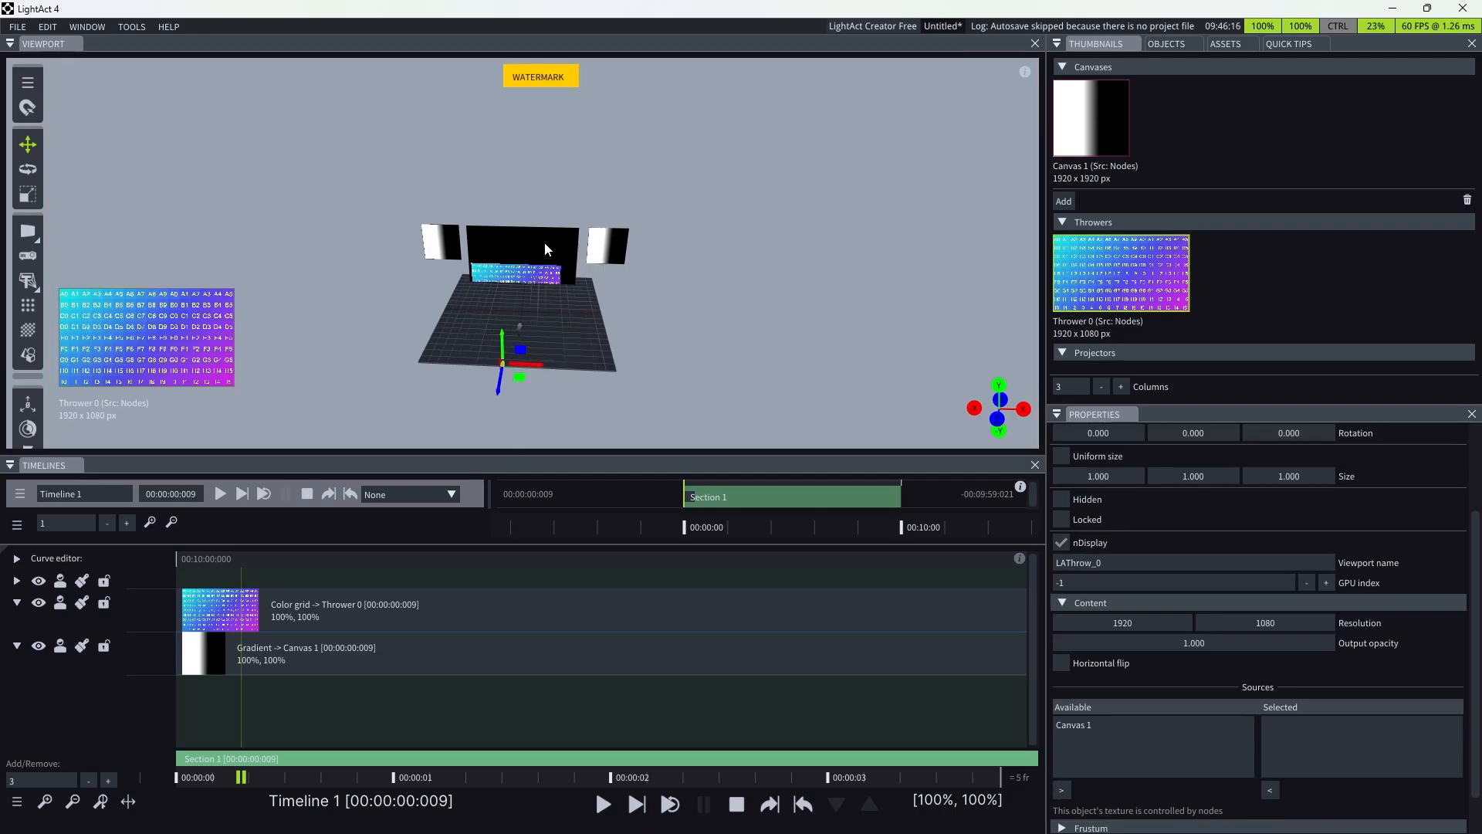
- Remove Thrower 0 from the center video screen's selected sources and add it back
{"action": "left_click", "coordinate": [491, 396]}
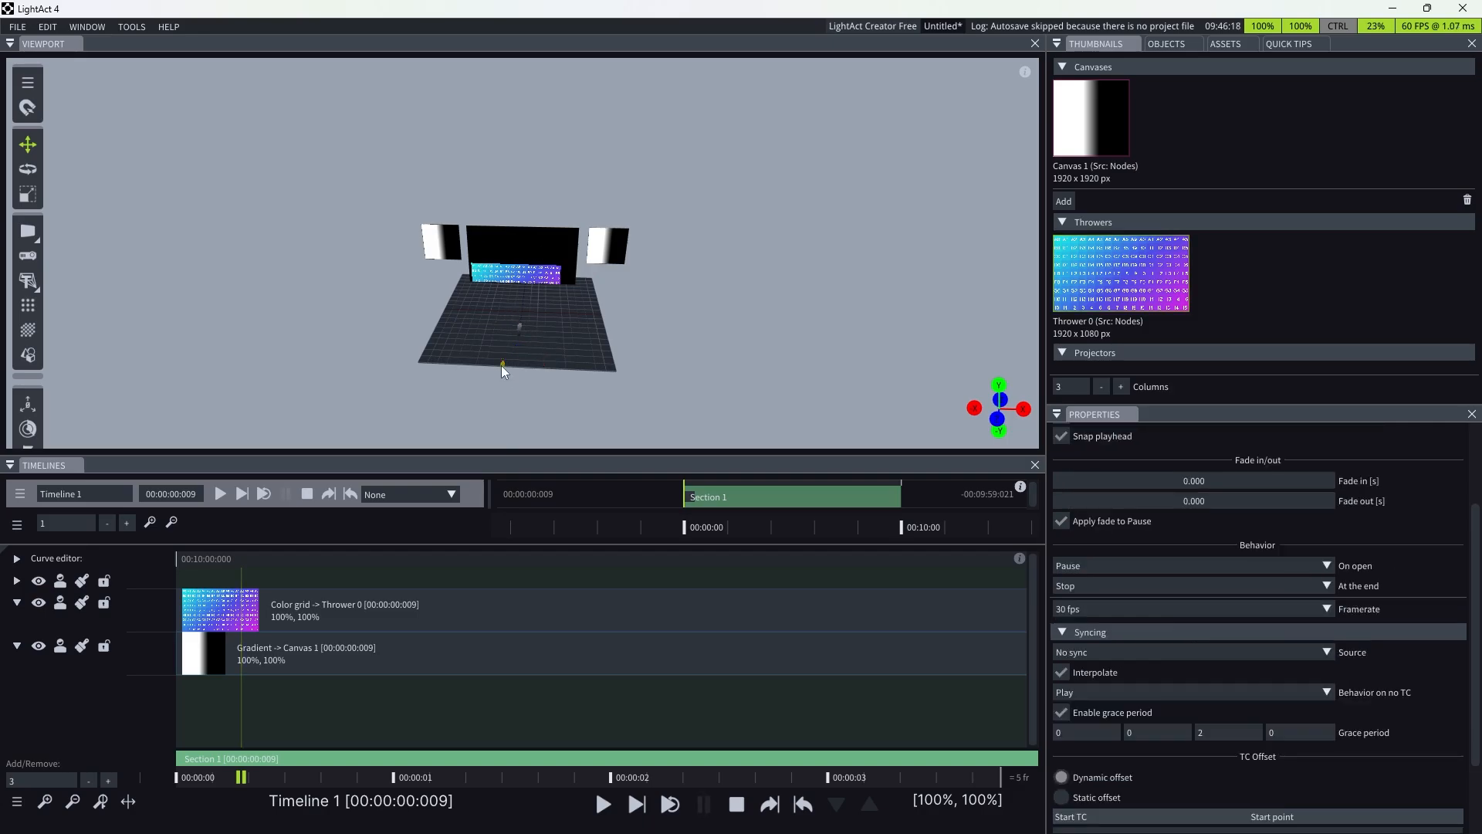
{"action": "left_click", "coordinate": [502, 365]}
{"action": "left_click", "coordinate": [590, 378]}
{"action": "left_click", "coordinate": [531, 247]}
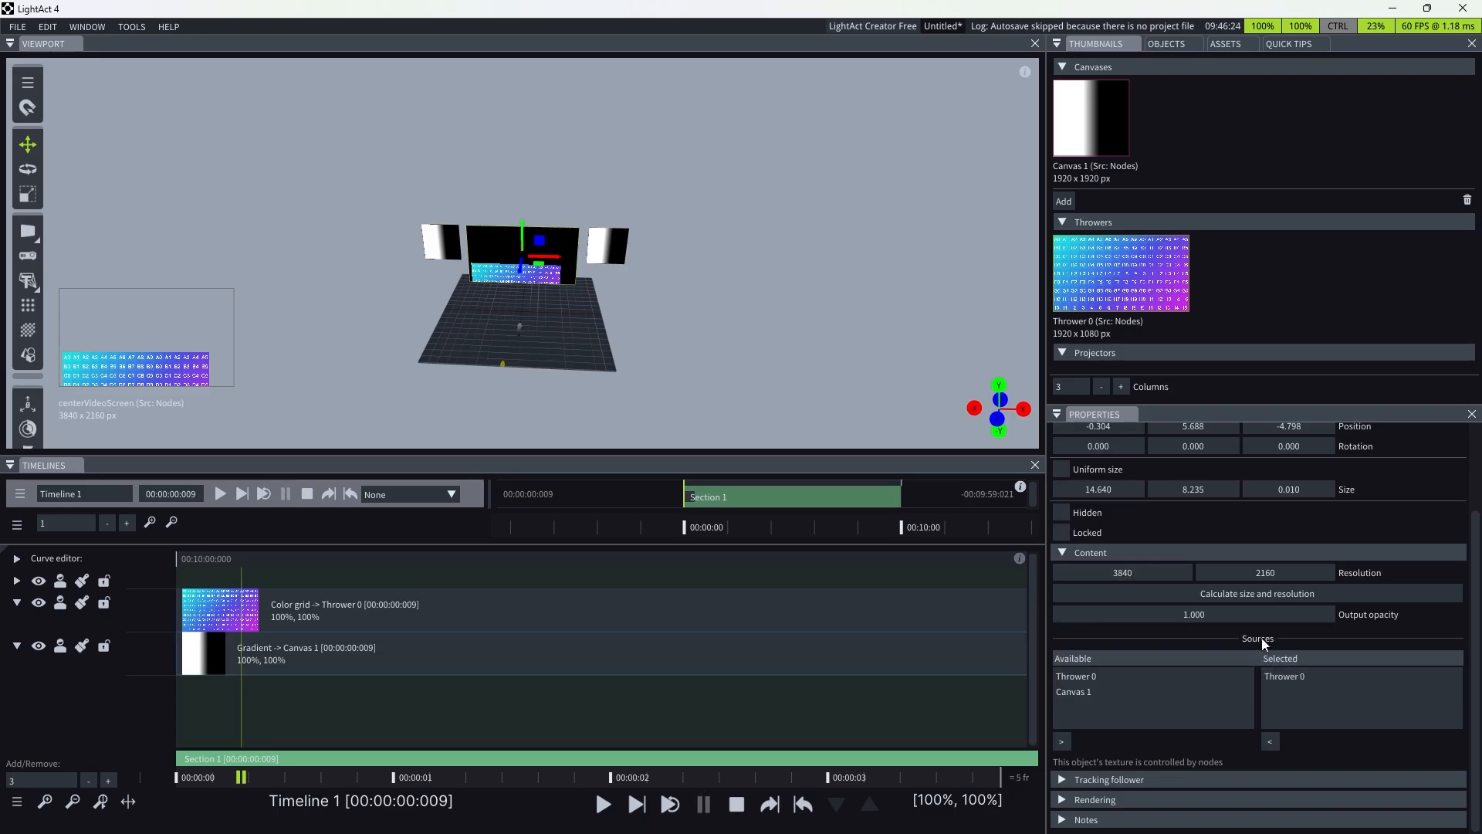
{"action": "double_click", "coordinate": [1308, 679]}
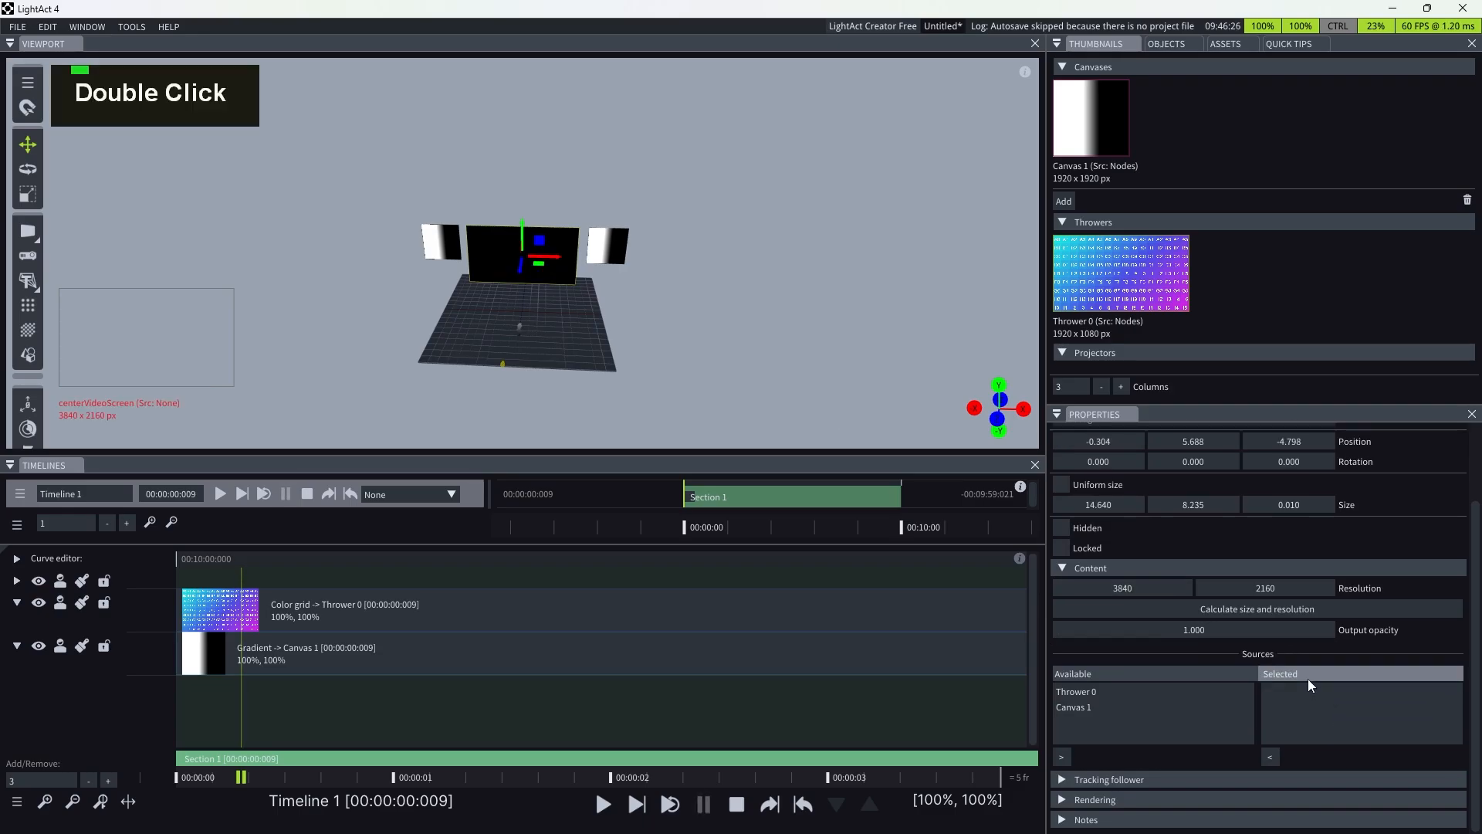
{"action": "double_click", "coordinate": [1089, 693]}
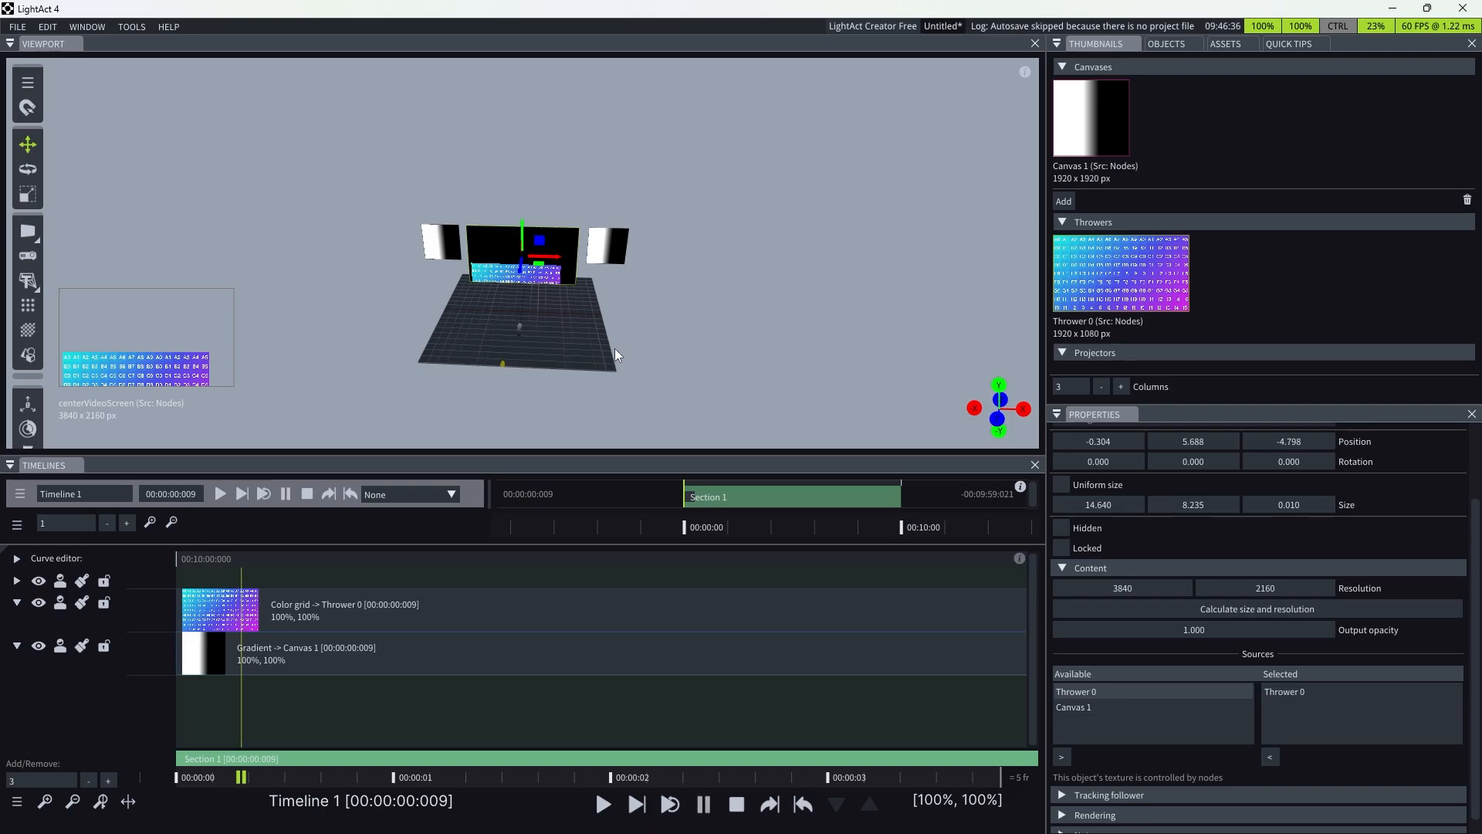
- Throw Thrower 0's content onto the side video screens as well and move the thrower so its image covers the center screen
{"action": "left_click", "coordinate": [498, 373]}
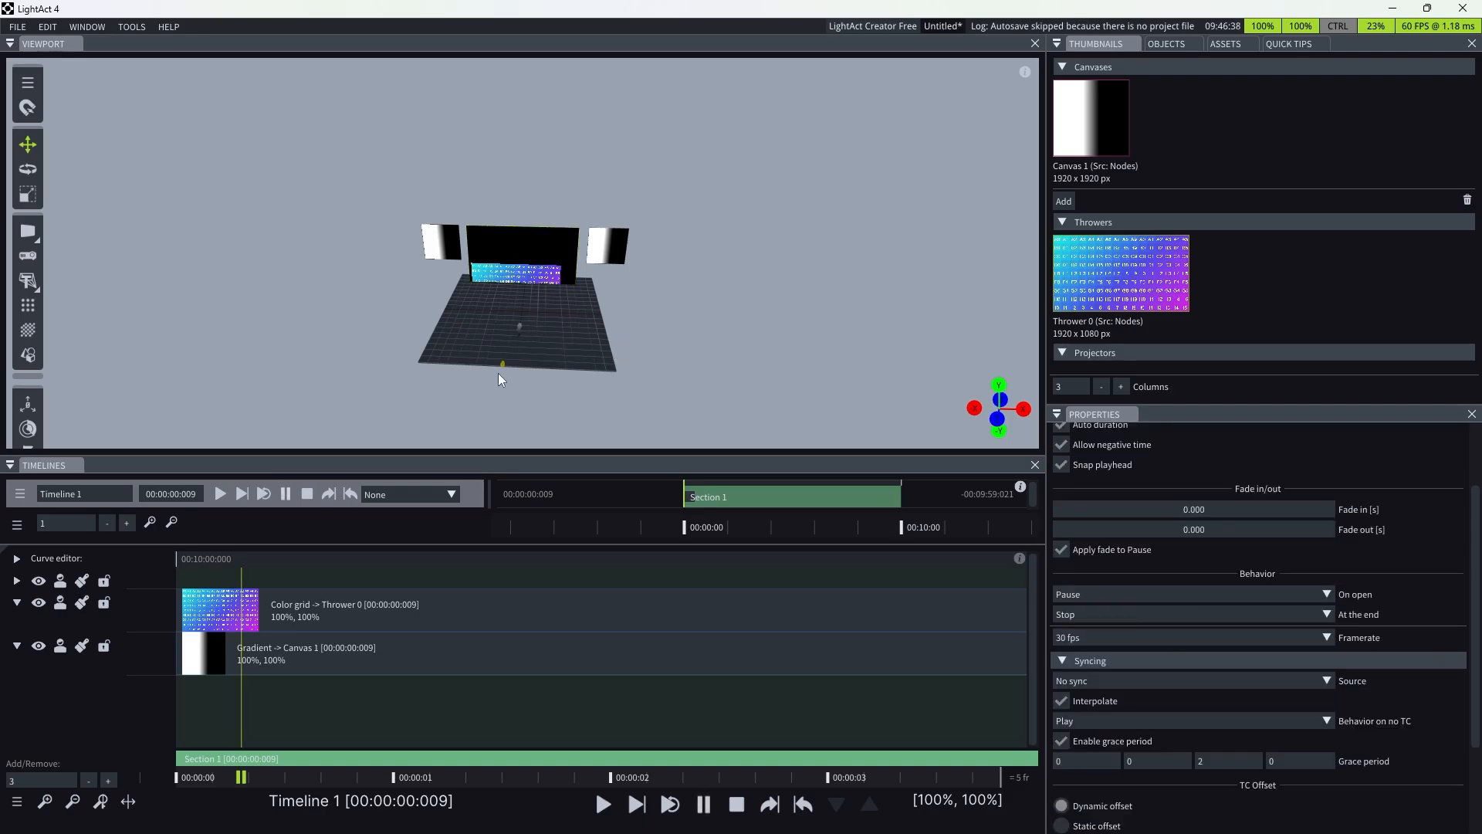
{"action": "left_click", "coordinate": [502, 364]}
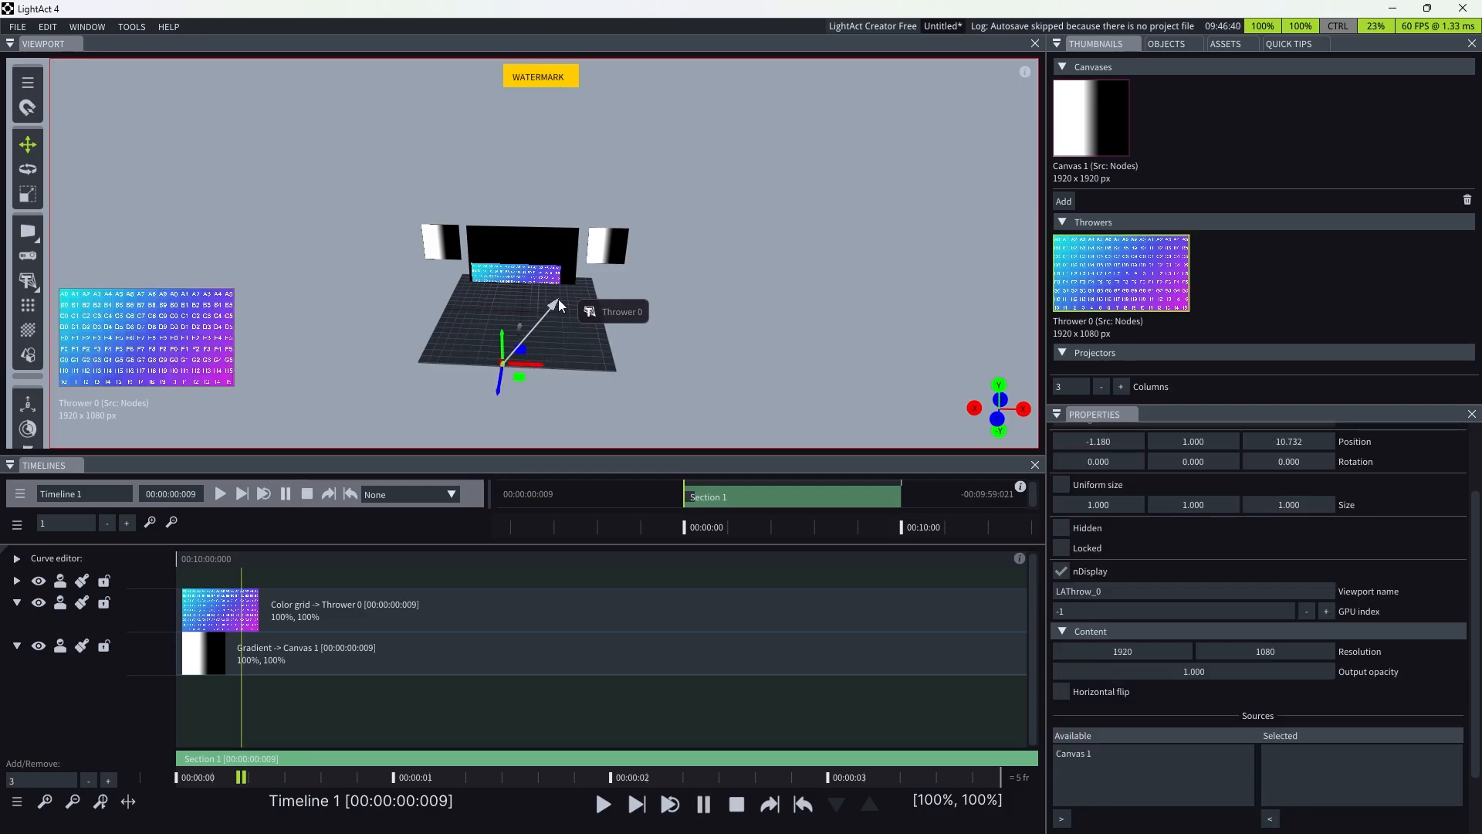
{"action": "left_click", "coordinate": [494, 369]}
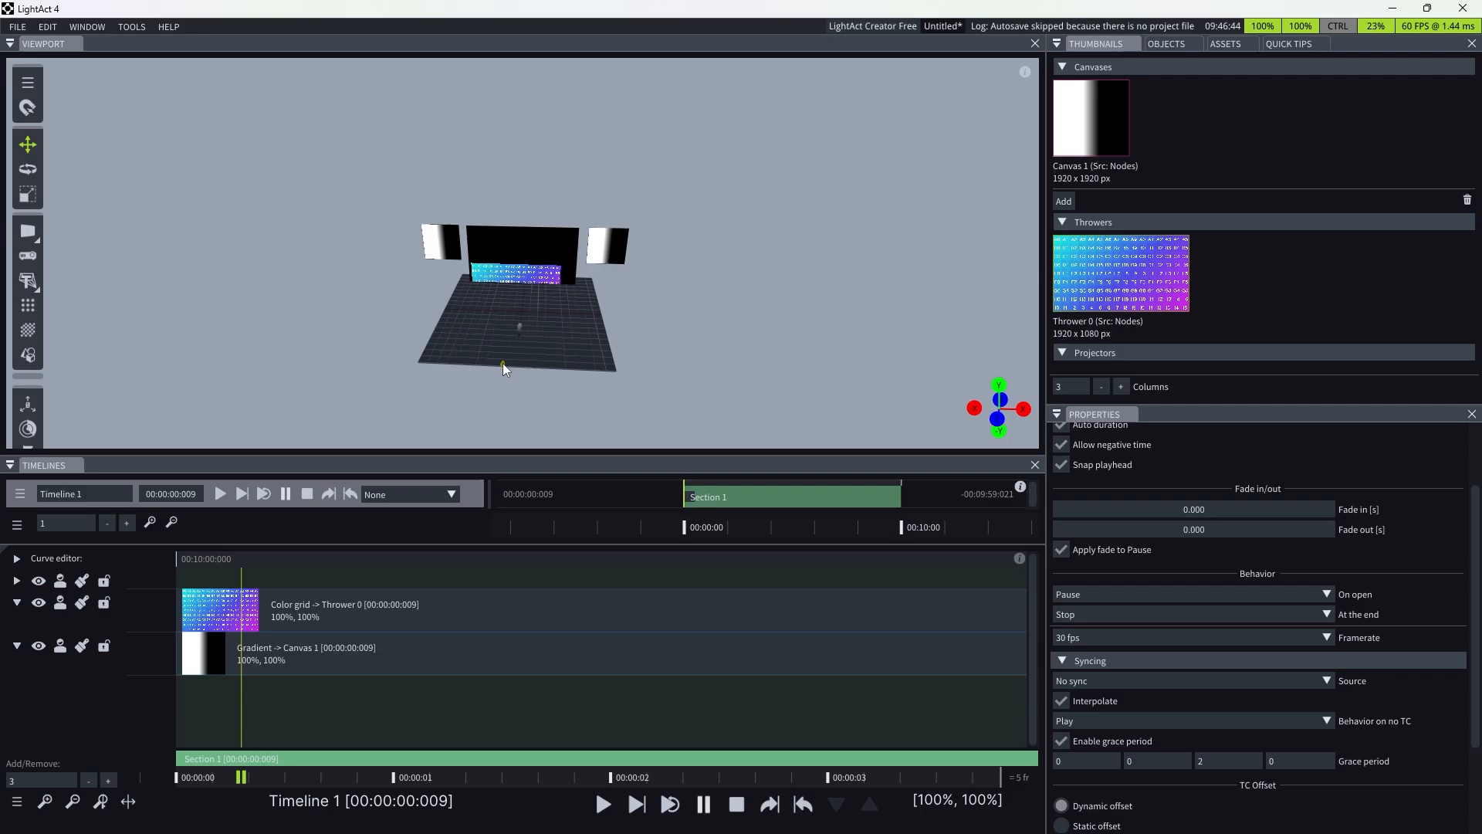
{"action": "left_click", "coordinate": [503, 365]}
{"action": "left_click", "coordinate": [583, 352]}
{"action": "left_click", "coordinate": [503, 365]}
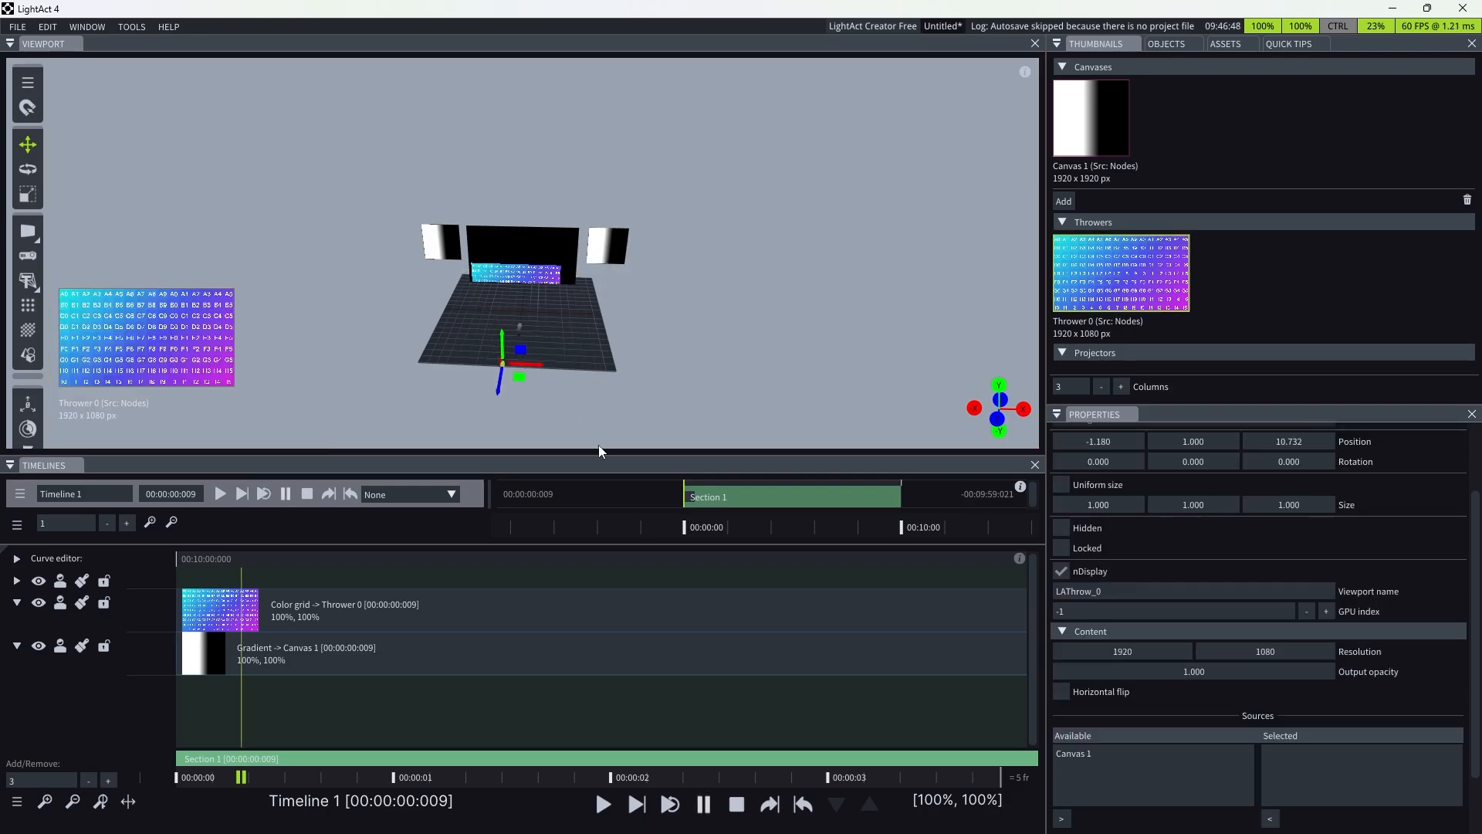
{"action": "mouse_move", "coordinate": [500, 345]}
{"action": "left_mouse_down"}
{"action": "mouse_move", "coordinate": [503, 284]}
{"action": "mouse_move", "coordinate": [503, 307]}
{"action": "mouse_move", "coordinate": [457, 322]}
{"action": "mouse_move", "coordinate": [631, 326]}
{"action": "mouse_move", "coordinate": [452, 317]}
{"action": "mouse_move", "coordinate": [642, 314]}
{"action": "mouse_move", "coordinate": [484, 304]}
{"action": "mouse_move", "coordinate": [591, 307]}
{"action": "mouse_move", "coordinate": [557, 351]}
{"action": "mouse_move", "coordinate": [554, 403]}
{"action": "mouse_move", "coordinate": [531, 373]}
{"action": "mouse_move", "coordinate": [442, 373]}
{"action": "mouse_move", "coordinate": [593, 370]}
{"action": "mouse_move", "coordinate": [480, 371]}
{"action": "mouse_move", "coordinate": [505, 370]}
{"action": "left_mouse_up"}
- Adjust Thrower 0's frustum to a horizontal field of view of 47.021 degrees so the image fills the center screen
{"action": "scroll", "coordinate": [1301, 656], "scroll_direction": "down", "scroll_amount": 2}
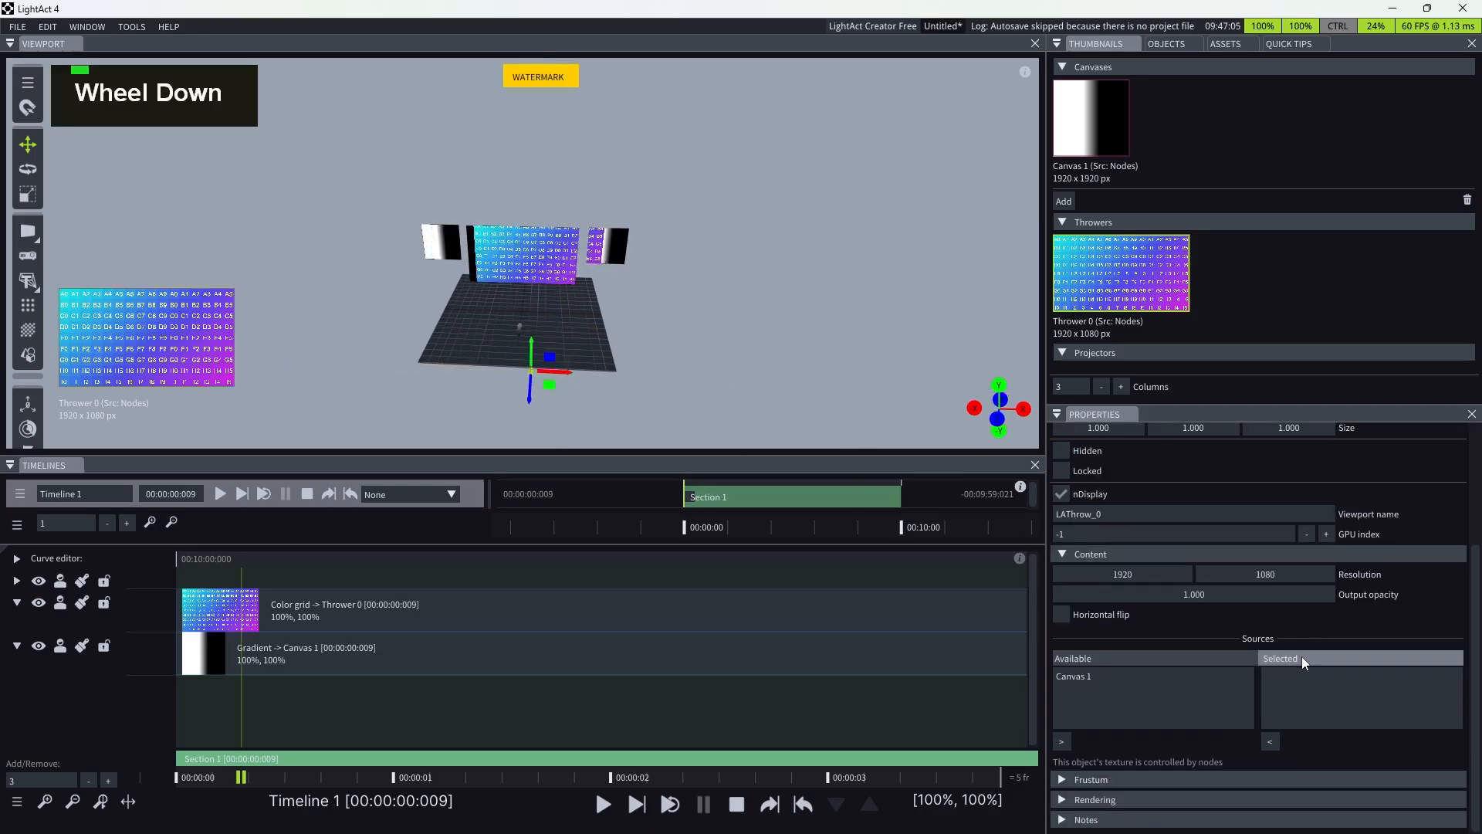
{"action": "left_click", "coordinate": [1064, 778]}
{"action": "scroll", "coordinate": [1131, 743], "scroll_direction": "down", "scroll_amount": 3}
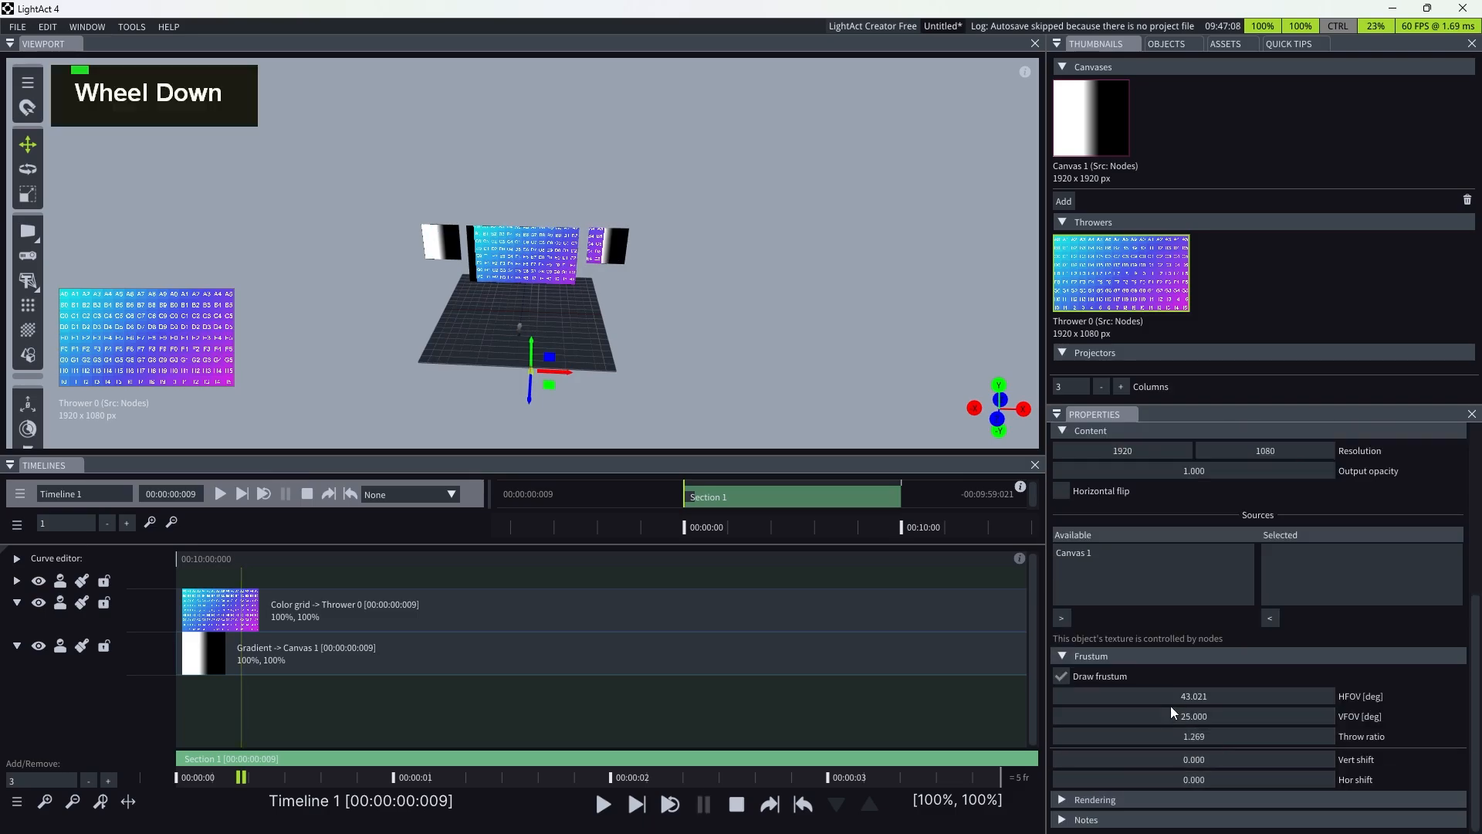
{"action": "scroll", "coordinate": [1159, 696], "scroll_direction": "down", "scroll_amount": 20}
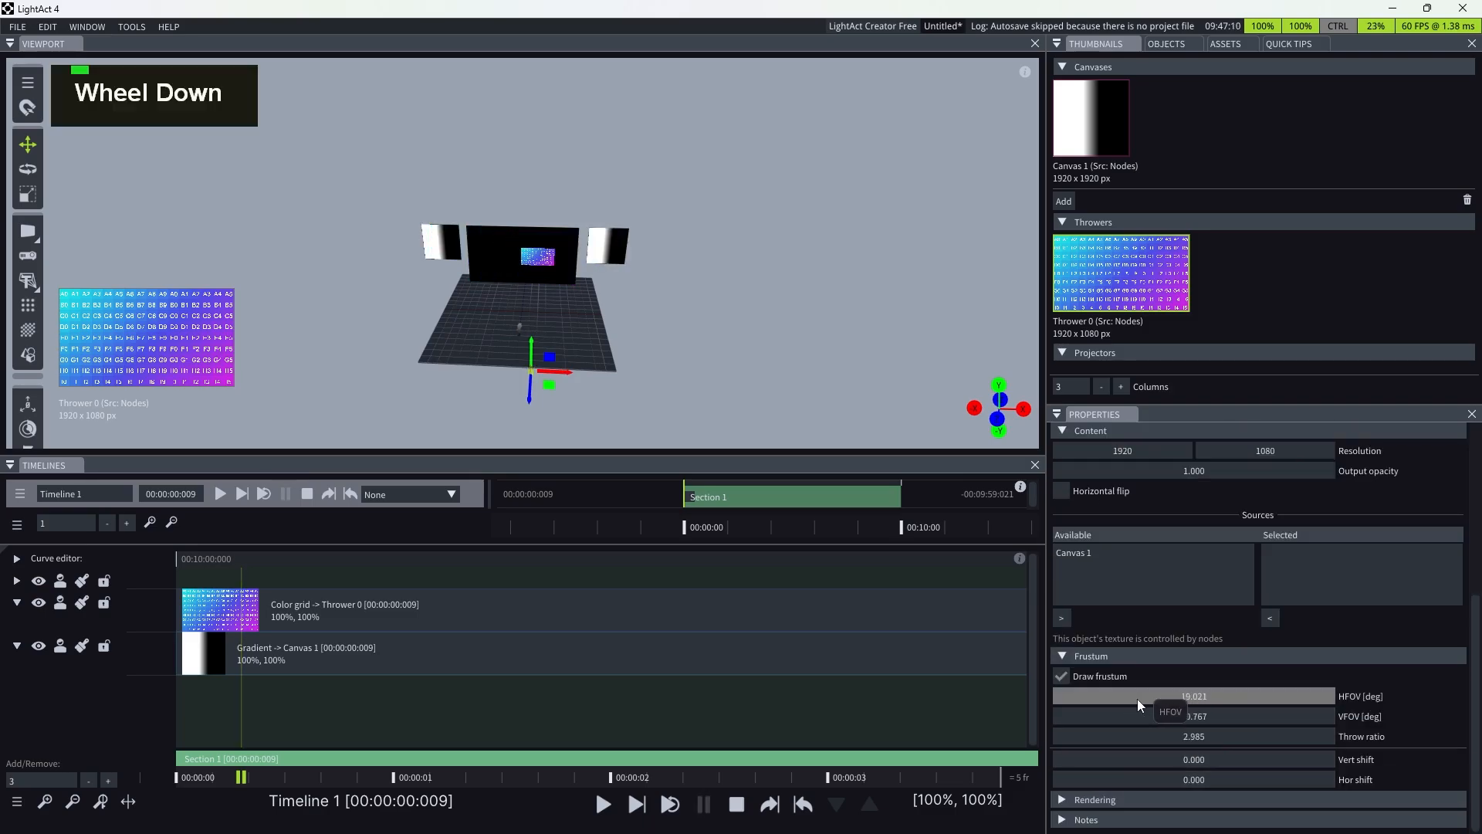
{"action": "scroll", "coordinate": [1150, 698], "scroll_direction": "up", "scroll_amount": 20}
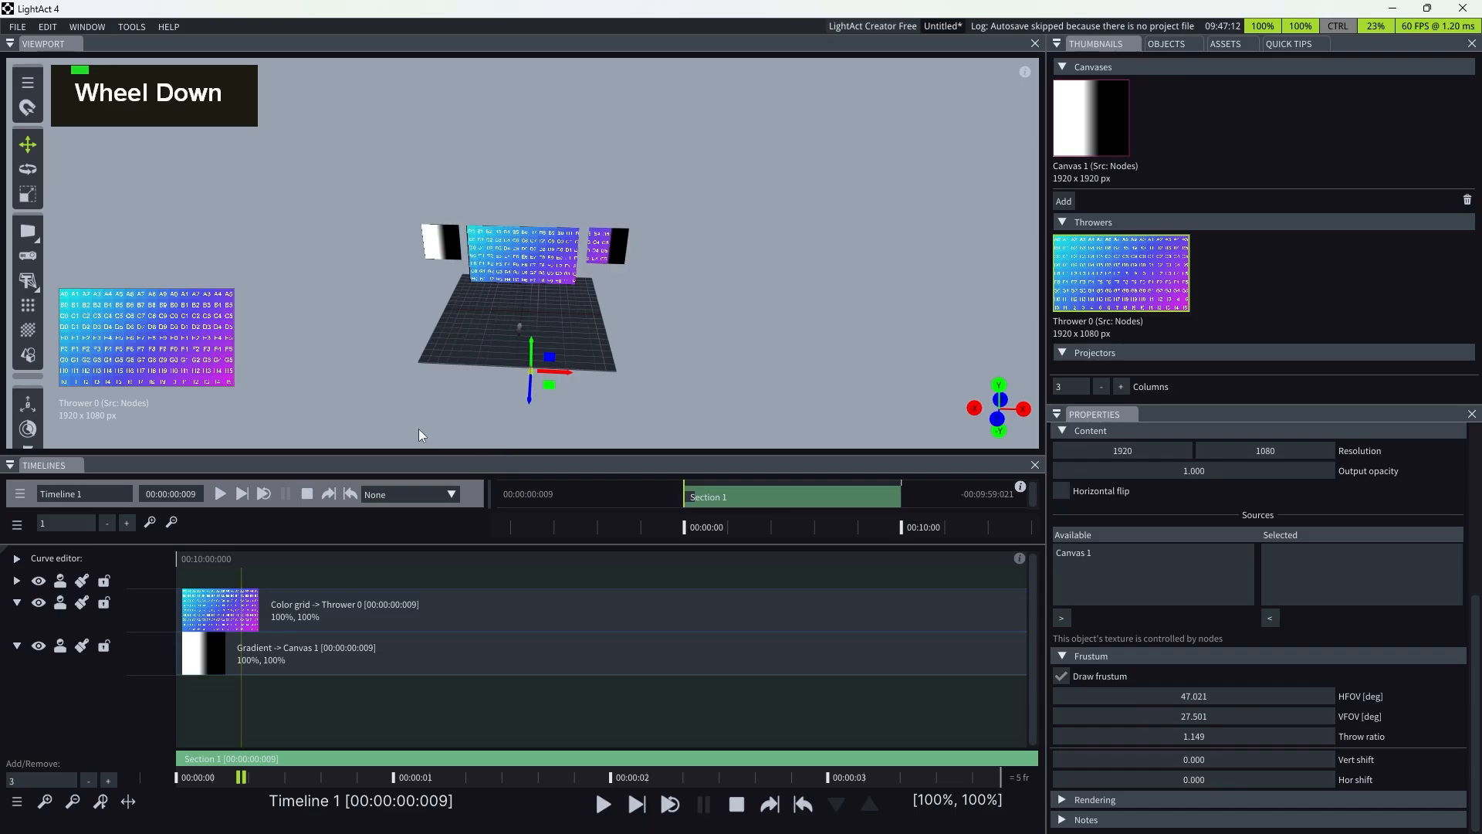
- Look over the available thrower types, including the Ortho thrower
{"action": "left_click", "coordinate": [35, 289]}
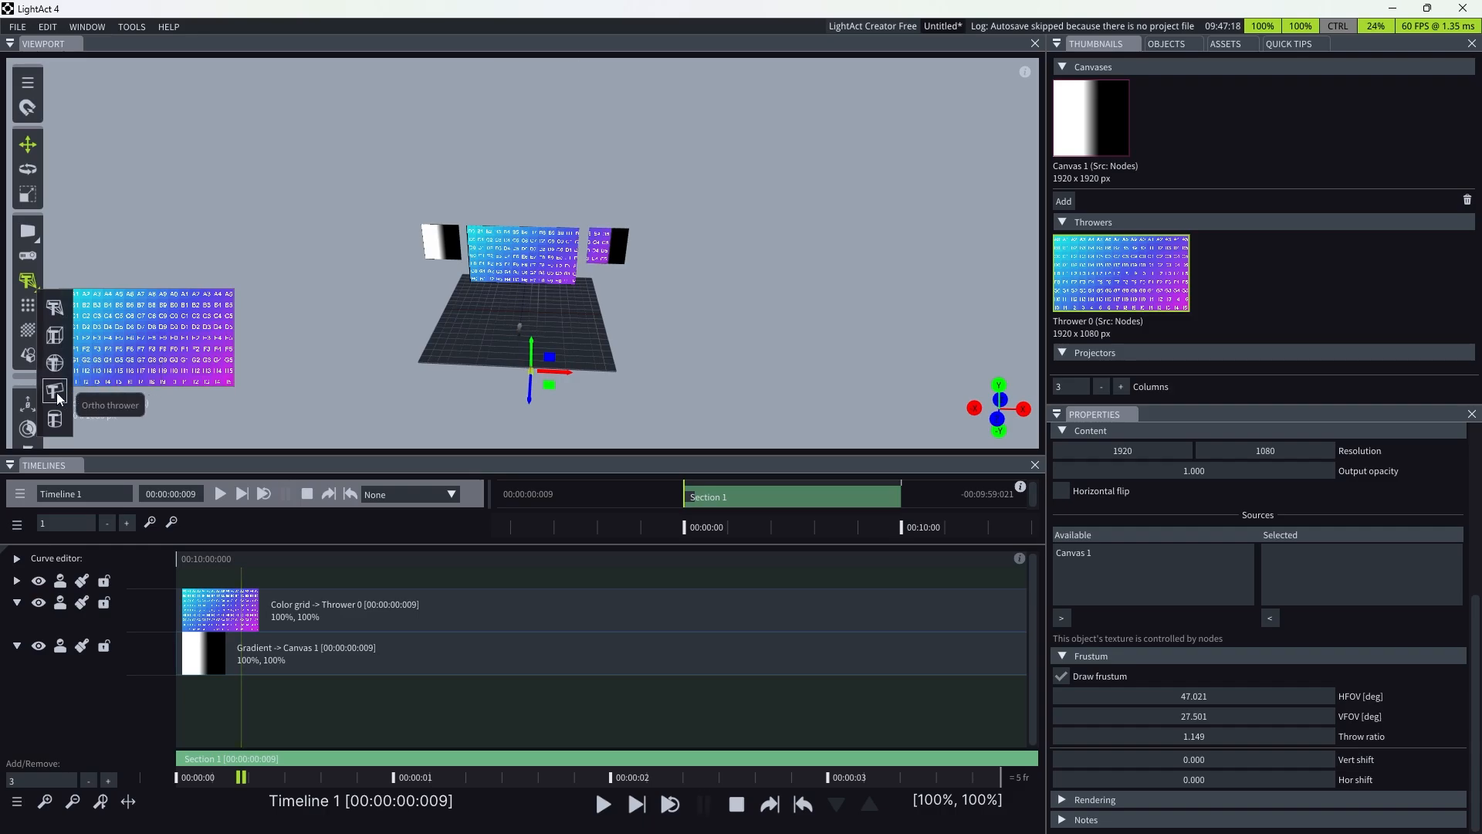
{"action": "left_click", "coordinate": [280, 291]}
{"action": "left_click", "coordinate": [575, 395]}
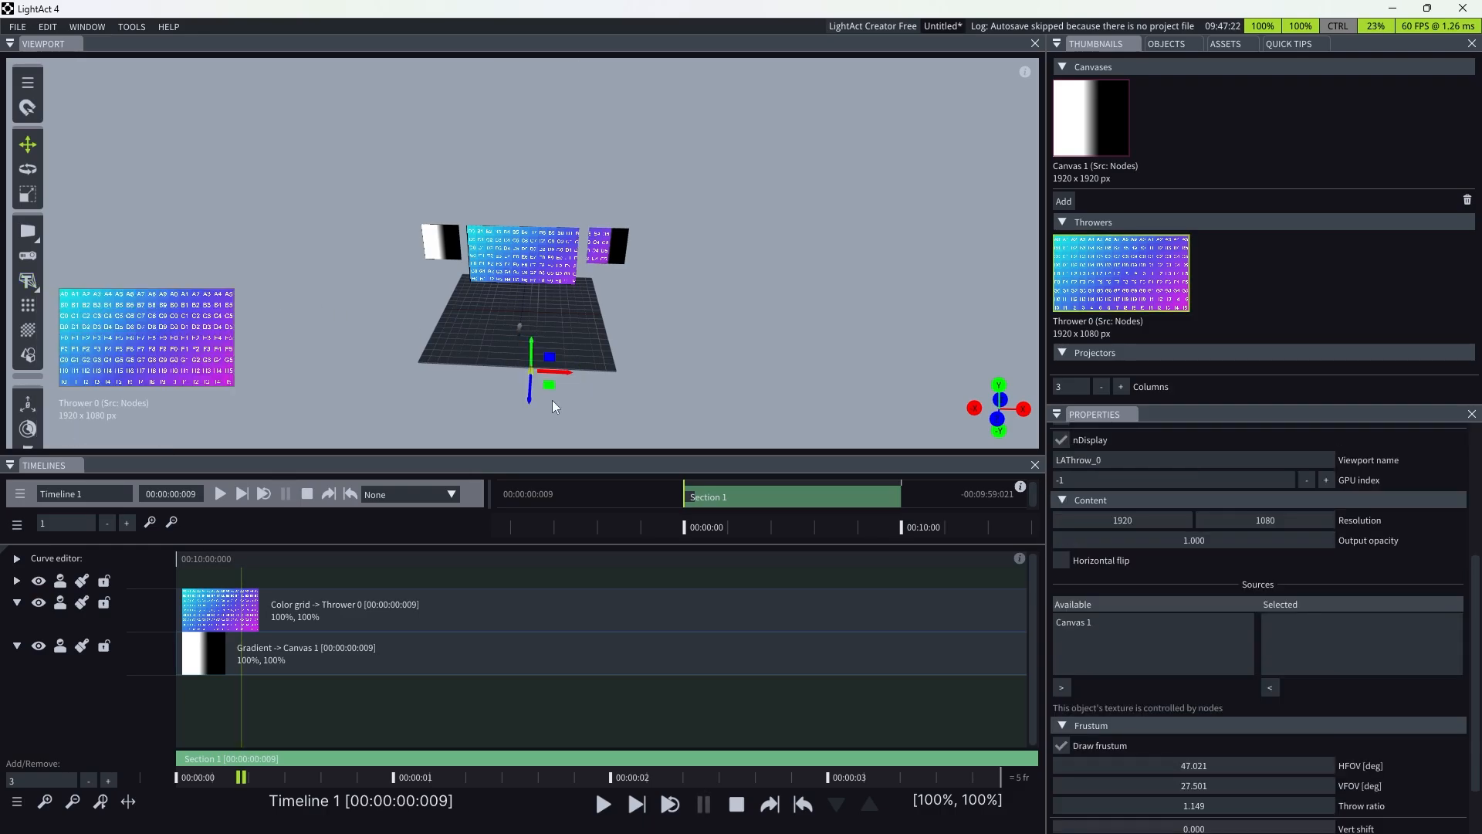
- Examine the thrown content on the center and side video screens up close and check the left screen's selected sources
{"action": "left_click", "coordinate": [400, 203]}
{"action": "left_click", "coordinate": [645, 292]}
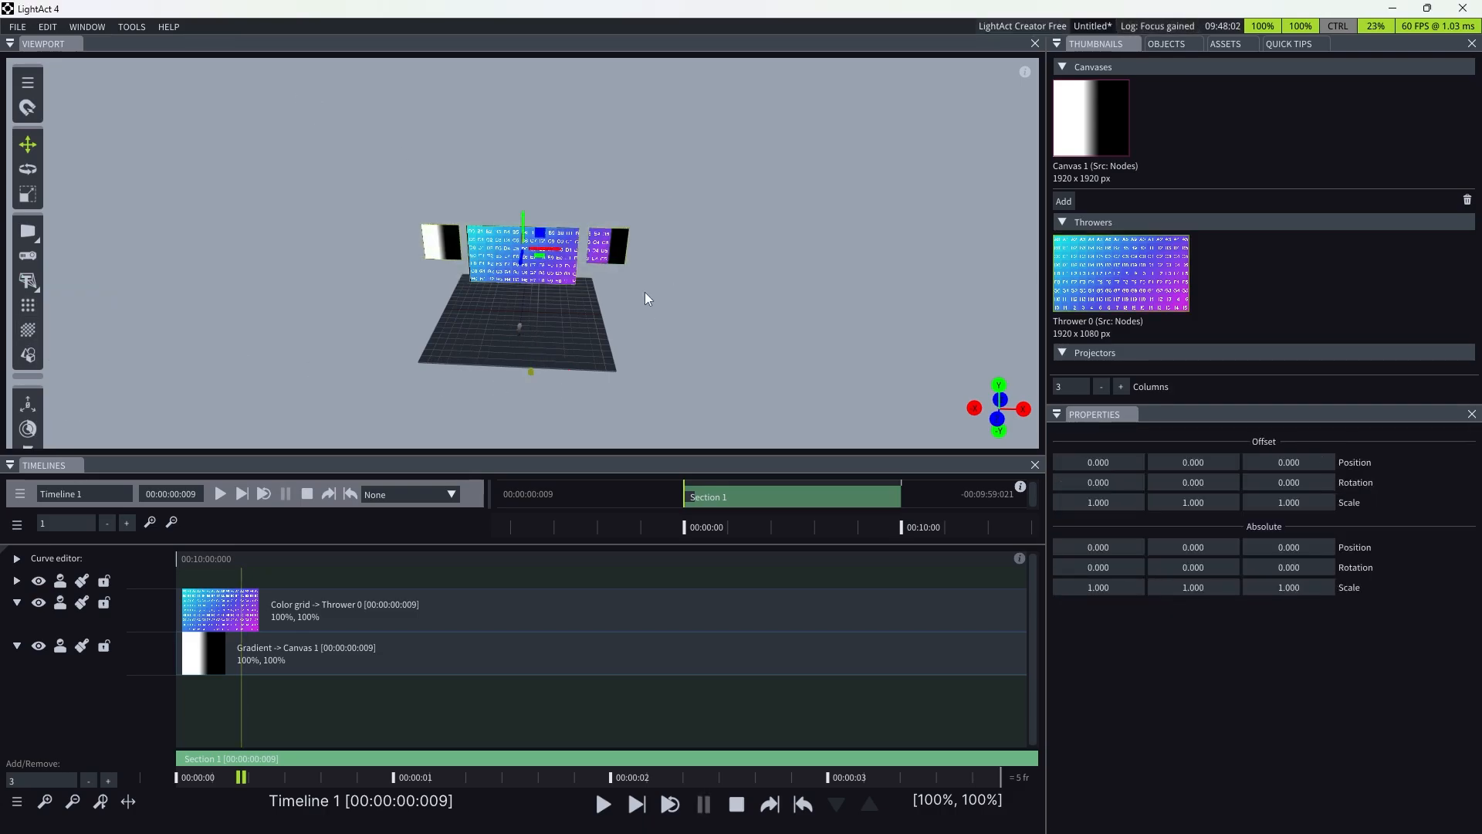
{"action": "left_click", "coordinate": [606, 371]}
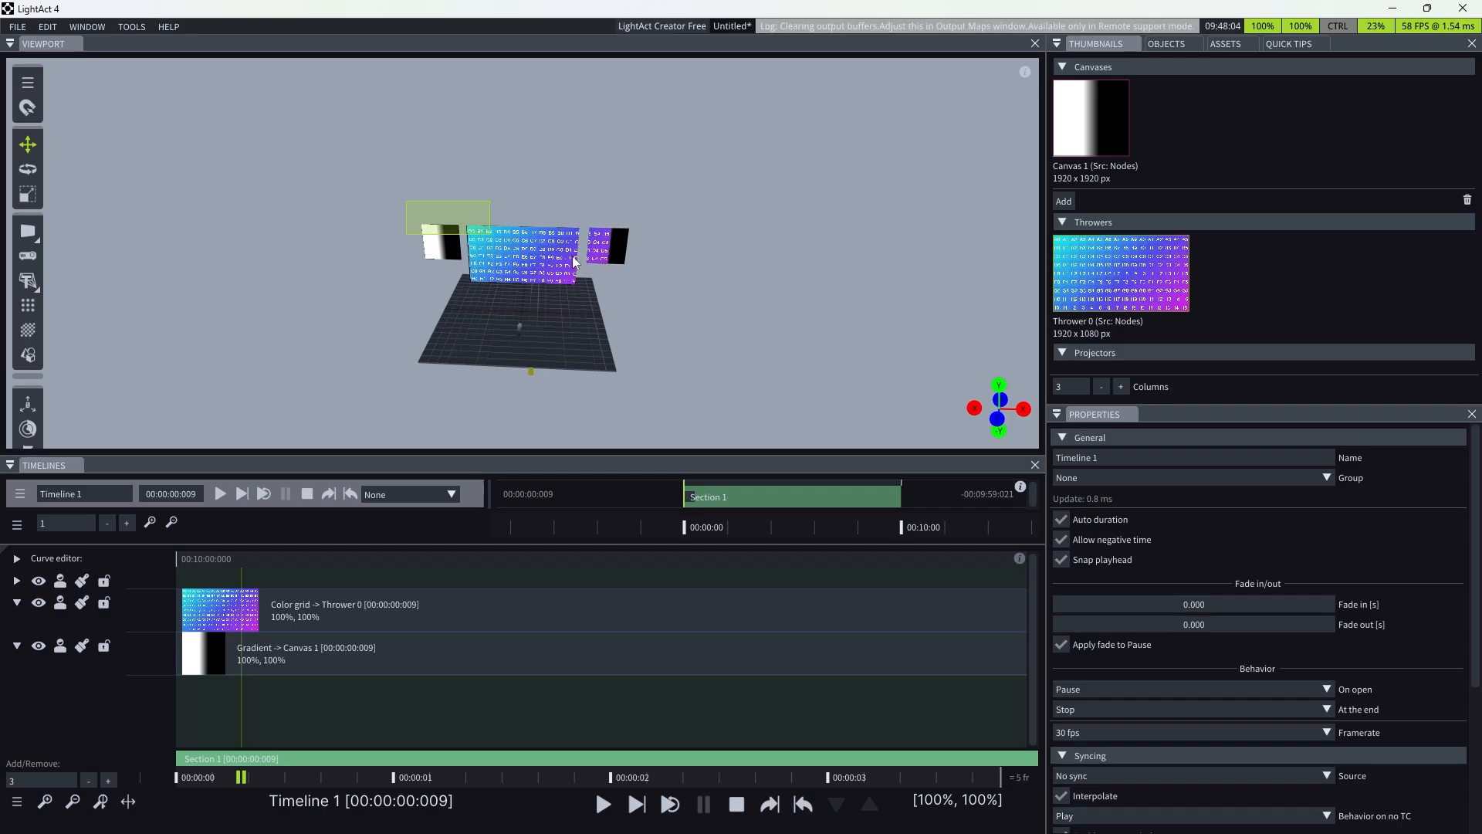
{"action": "left_click", "coordinate": [636, 303]}
{"action": "left_click", "coordinate": [627, 327]}
{"action": "scroll", "coordinate": [505, 246], "scroll_direction": "up", "scroll_amount": 4}
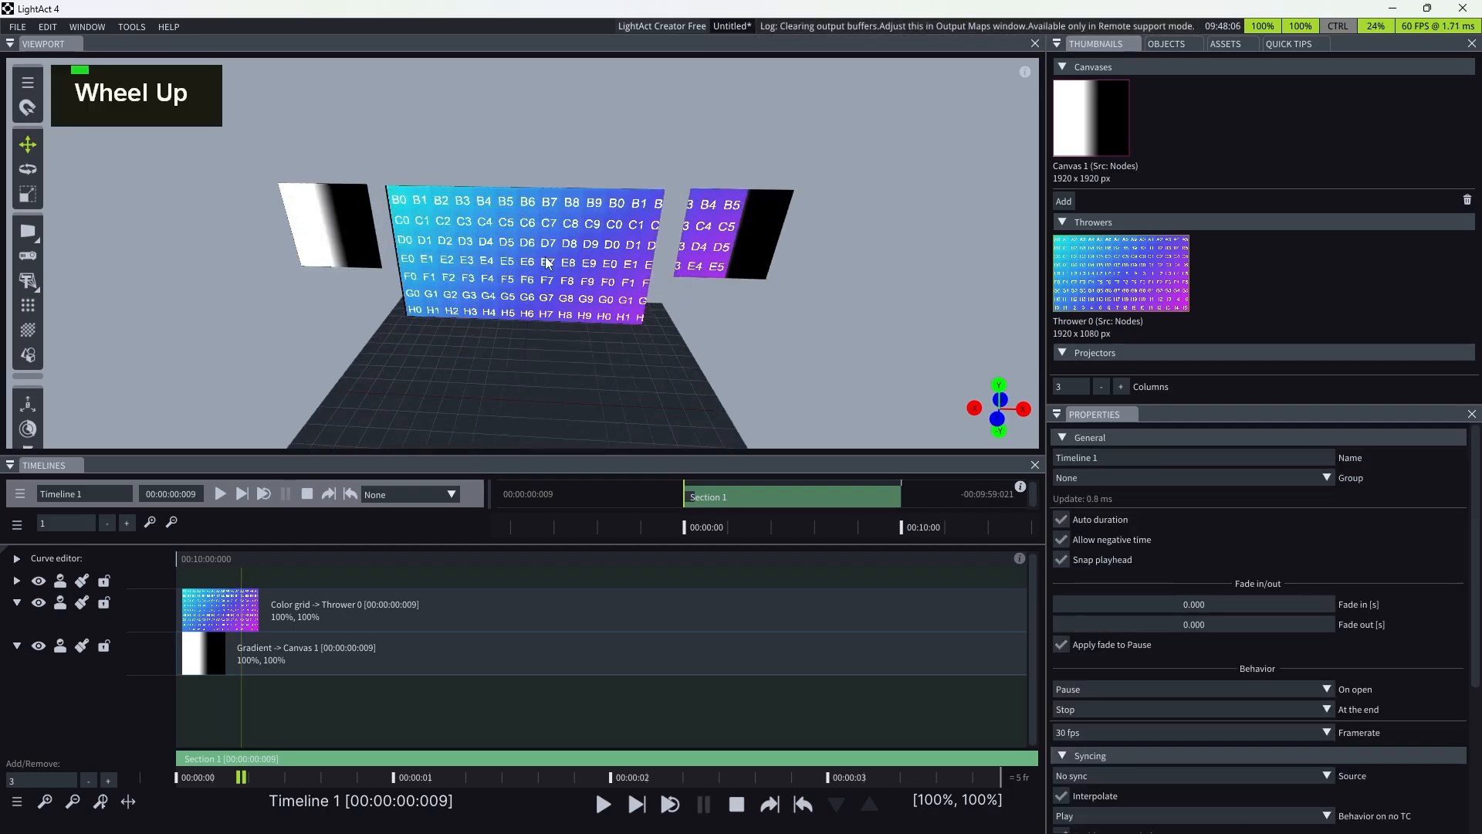
{"action": "double_click", "coordinate": [744, 221]}
{"action": "left_click", "coordinate": [323, 210]}
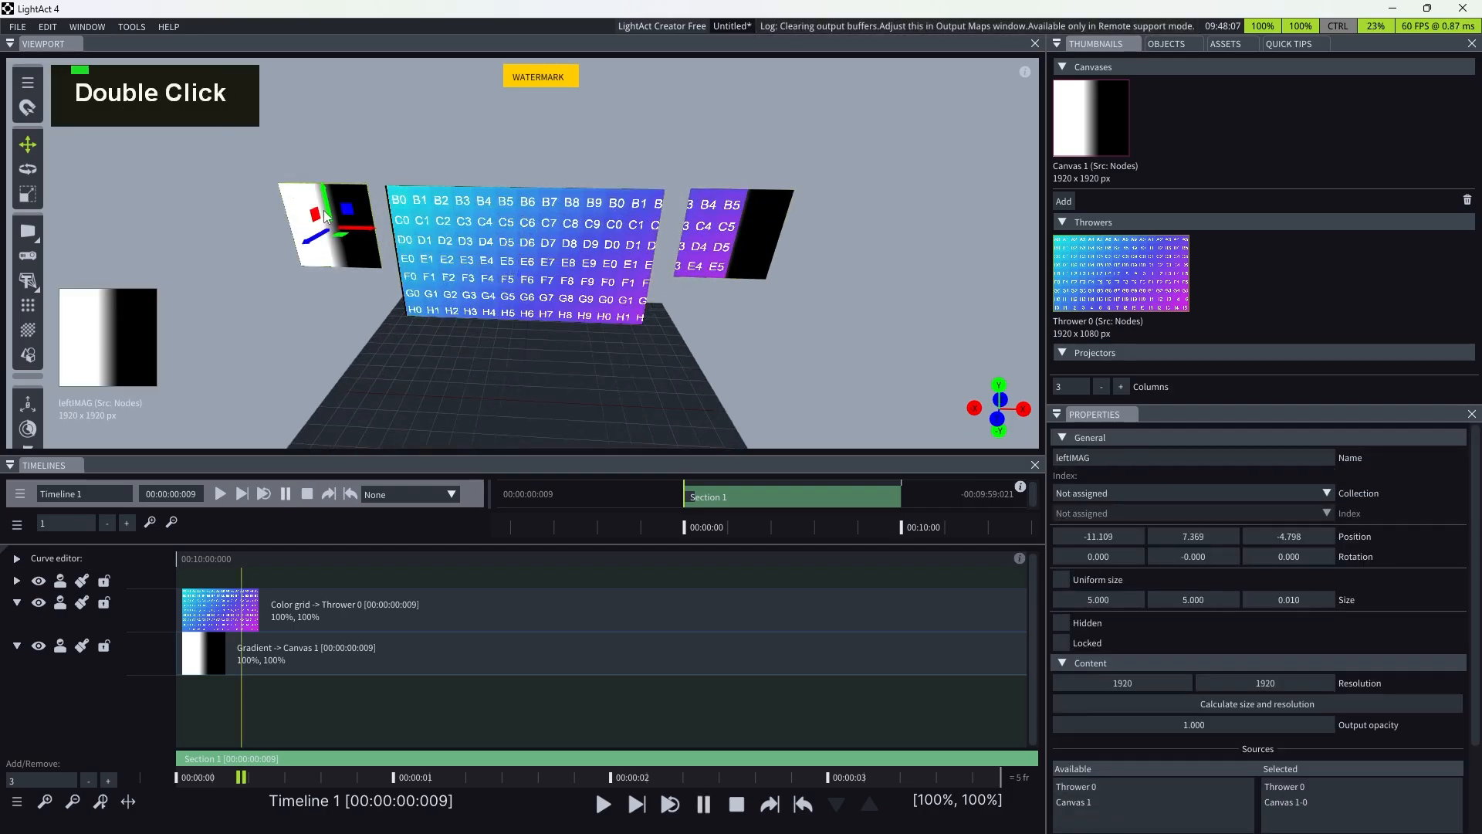
{"action": "left_click", "coordinate": [438, 119]}
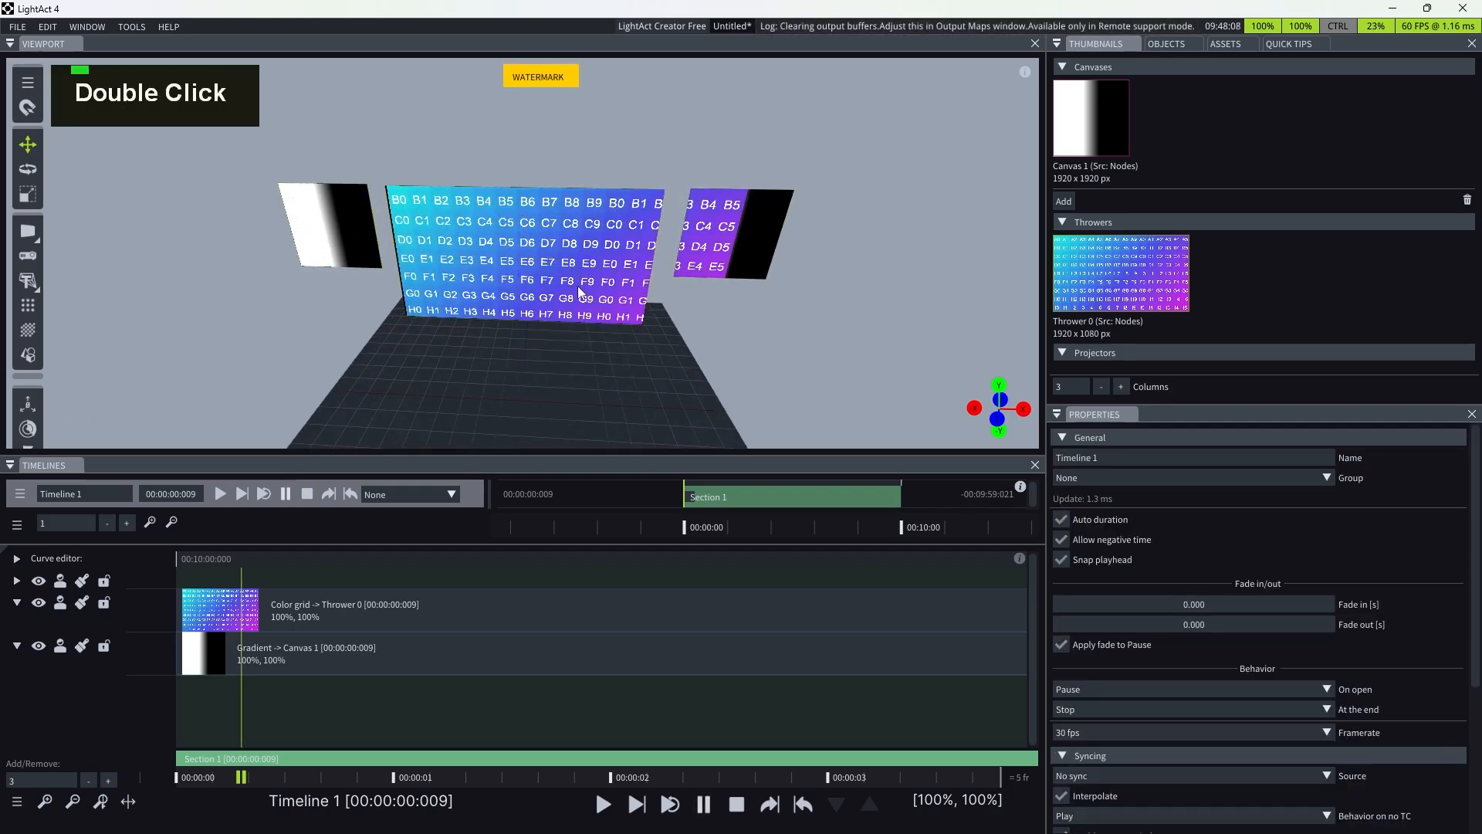
- Open the Output Maps window and move it clear of the video screens in the viewport
{"action": "left_click", "coordinate": [93, 33]}
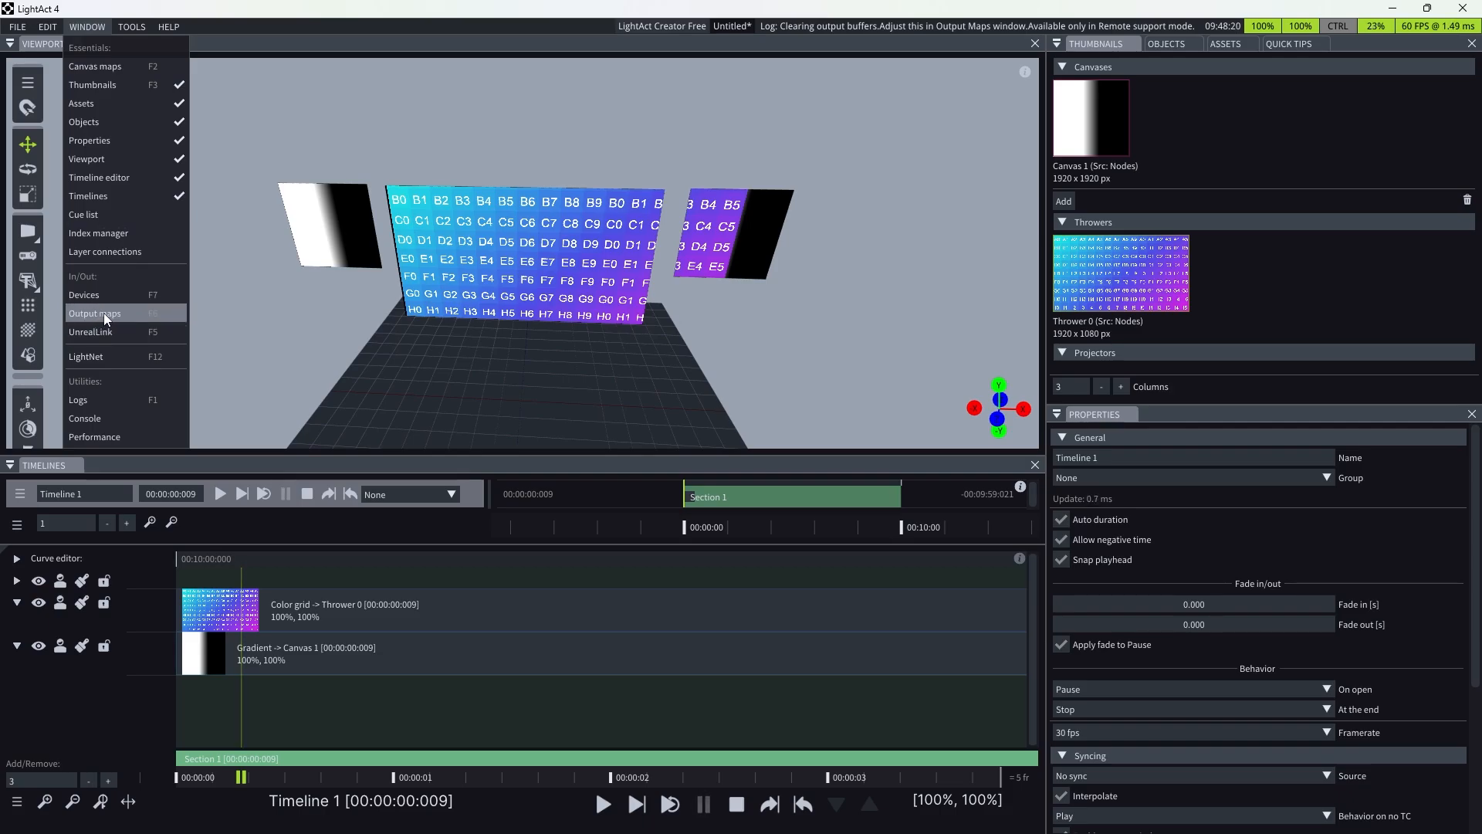
{"action": "left_click", "coordinate": [402, 367]}
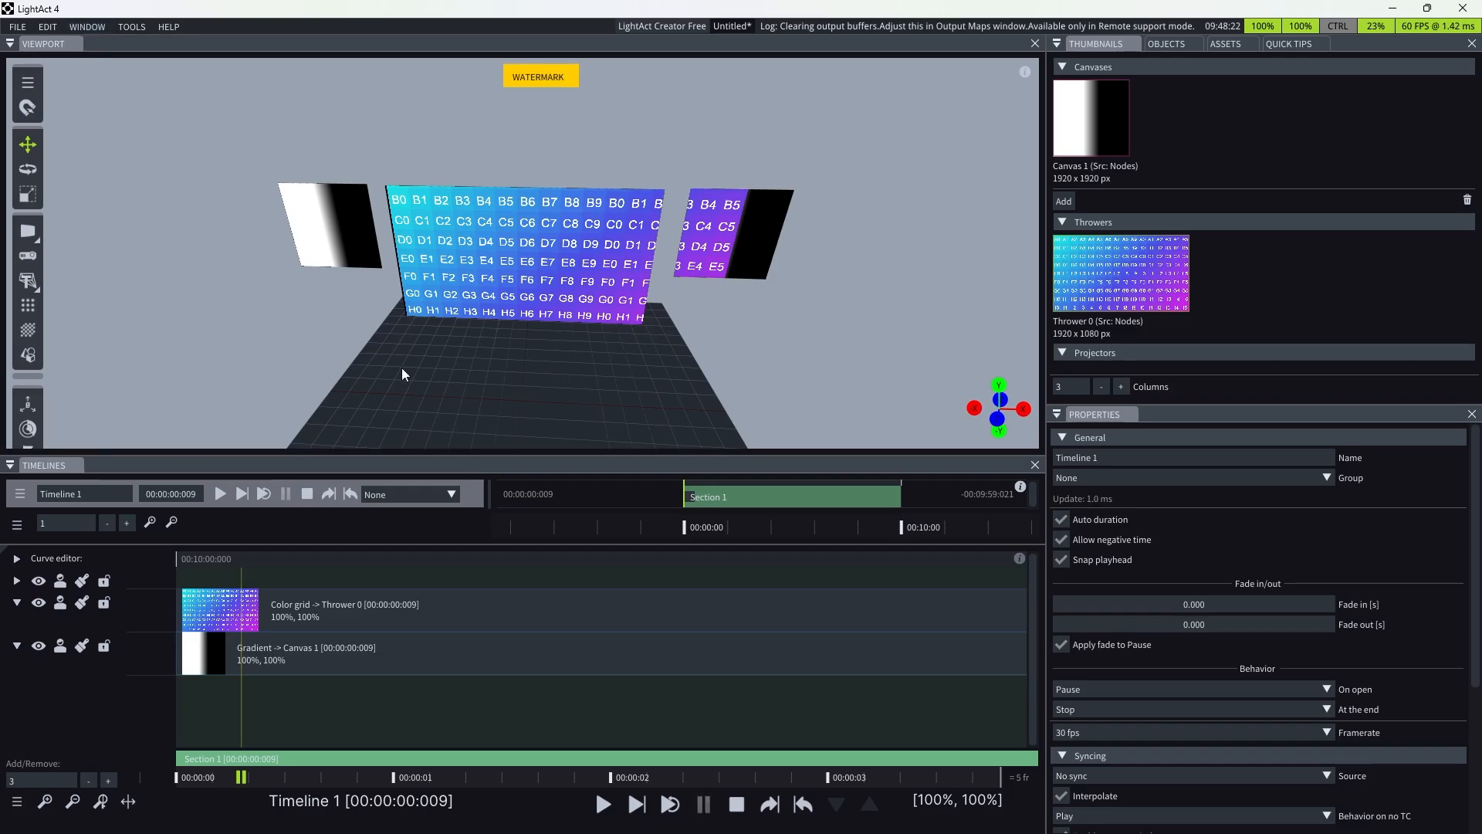
{"action": "key", "text": "F6"}
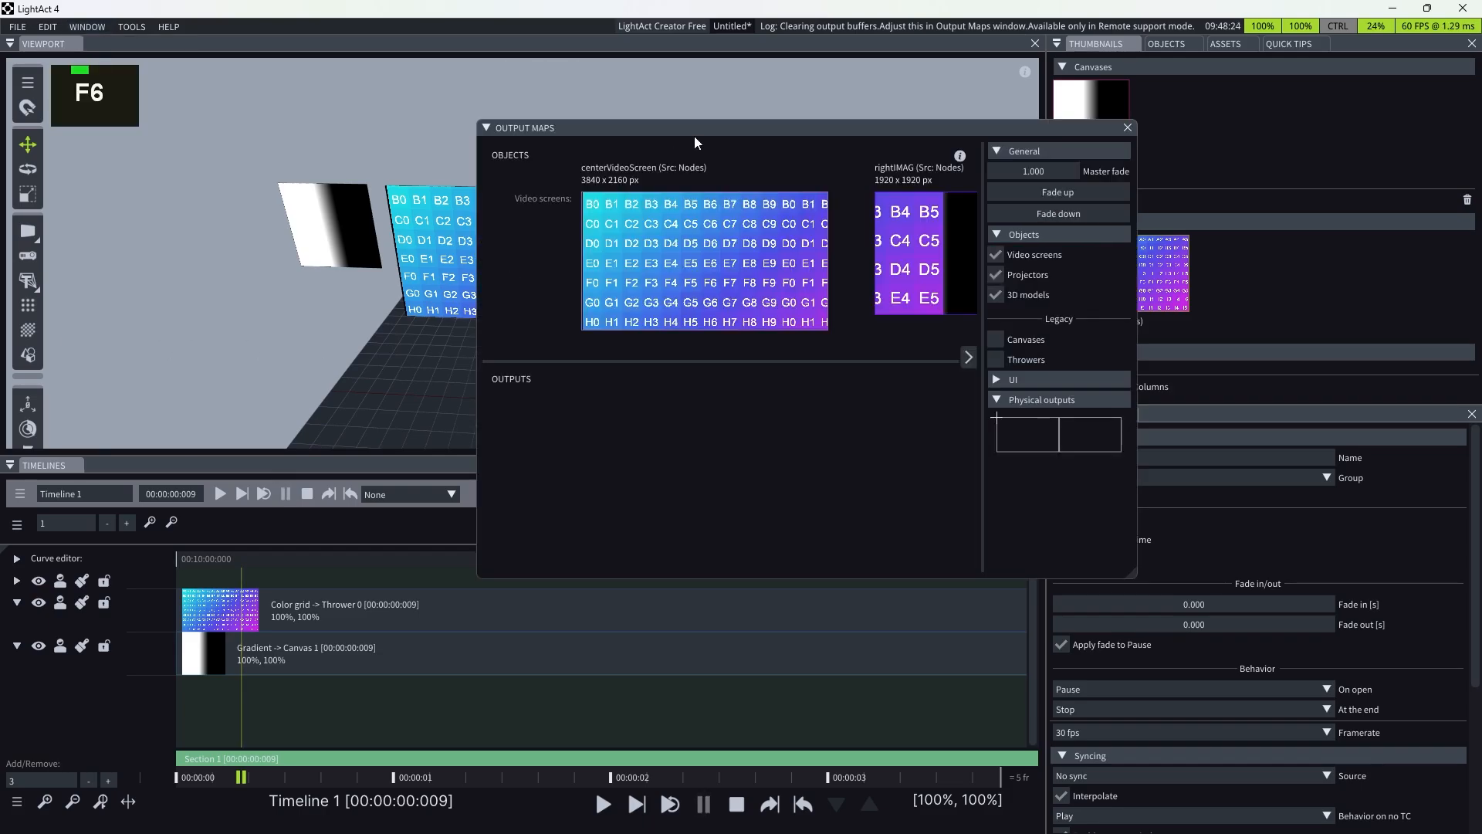
{"action": "left_click_drag", "start_coordinate": [679, 175], "coordinate": [382, 363]}
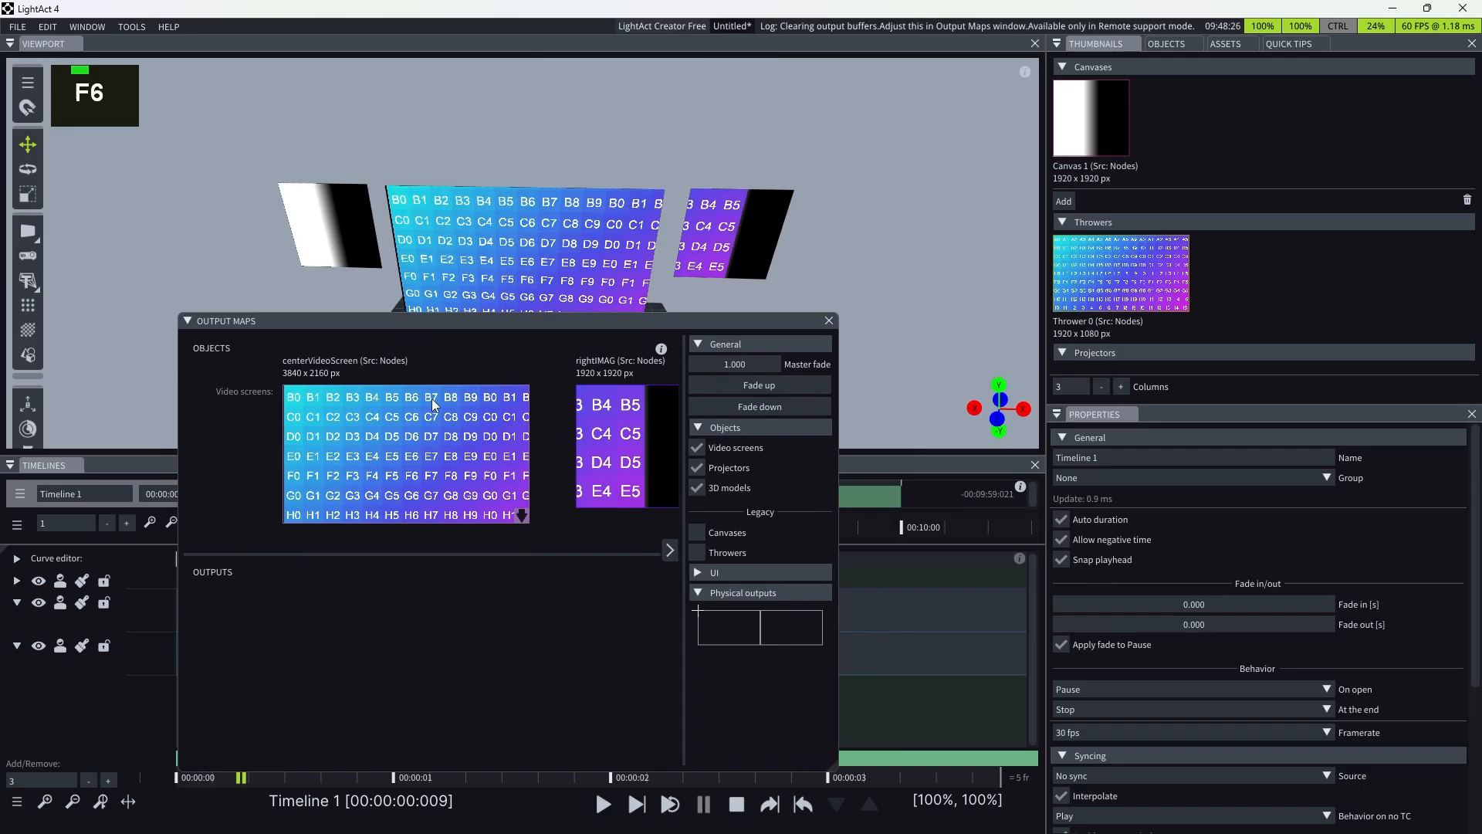
{"action": "scroll", "coordinate": [372, 461], "scroll_direction": "down", "scroll_amount": 3}
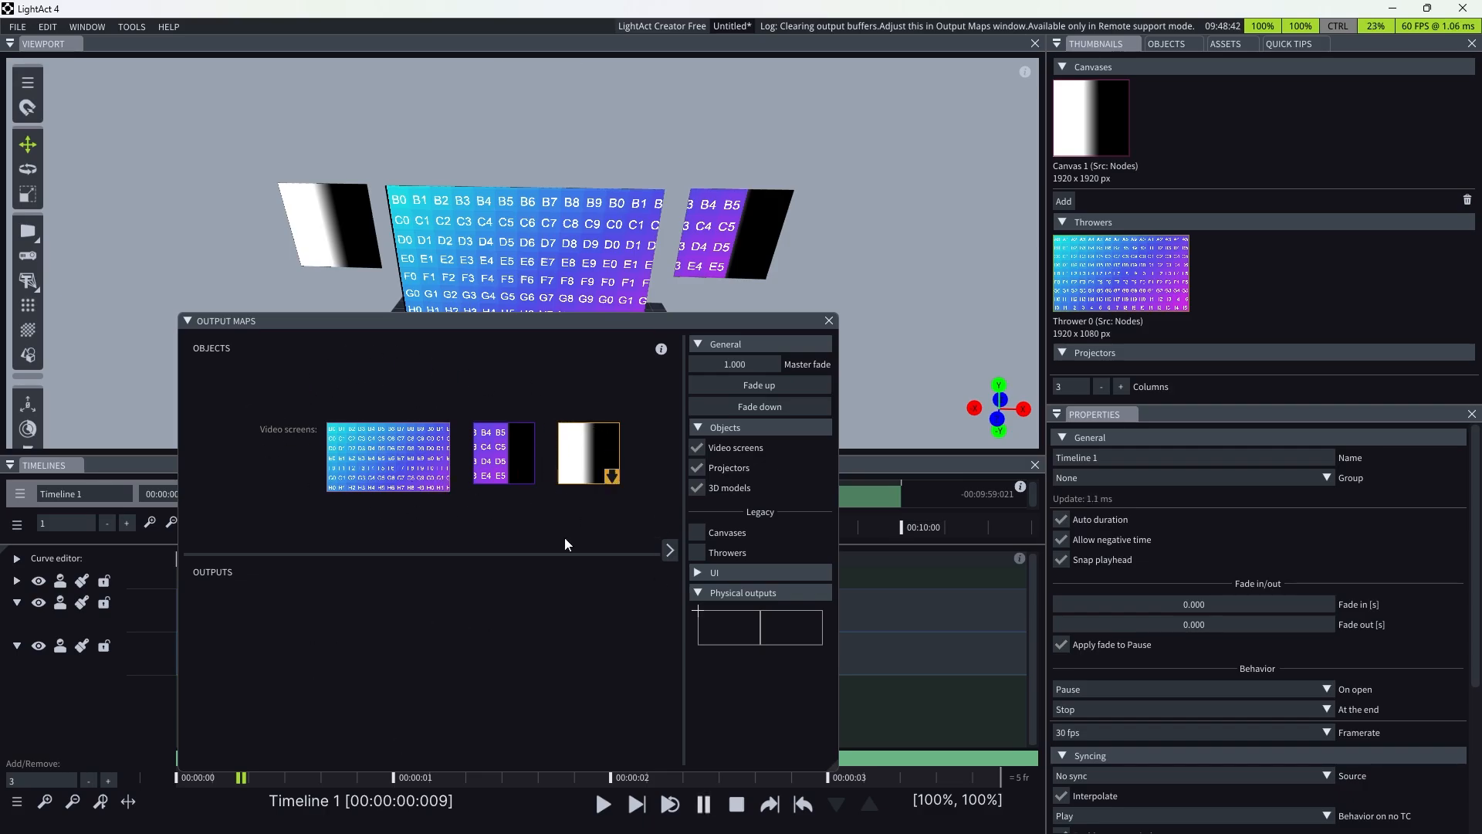
- Add a standard FHD (1920 x 1080 px) video output in Output Maps
{"action": "scroll", "coordinate": [457, 627], "scroll_direction": "down", "scroll_amount": 1}
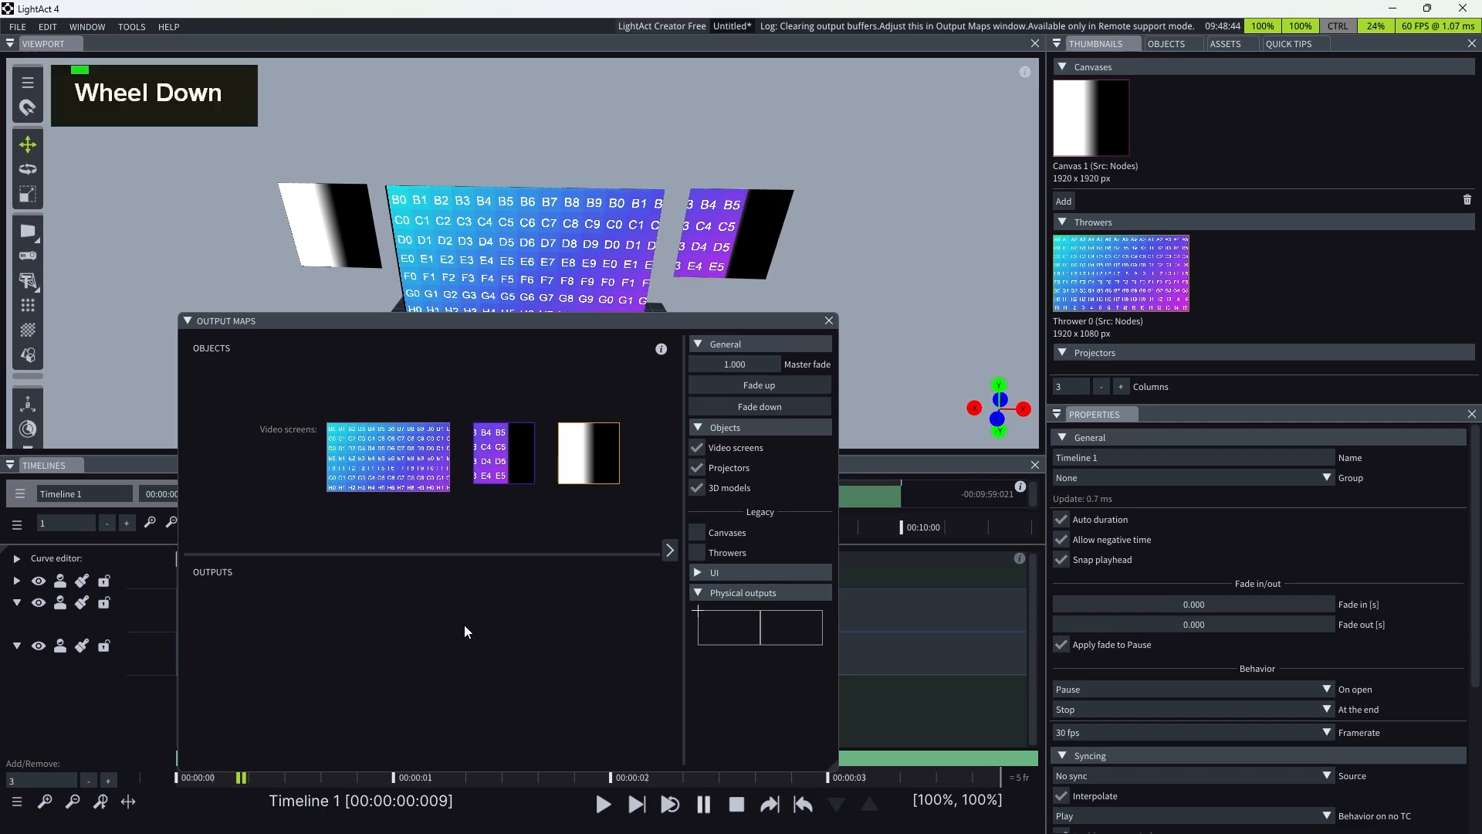
{"action": "scroll", "coordinate": [489, 619], "scroll_direction": "up", "scroll_amount": 1}
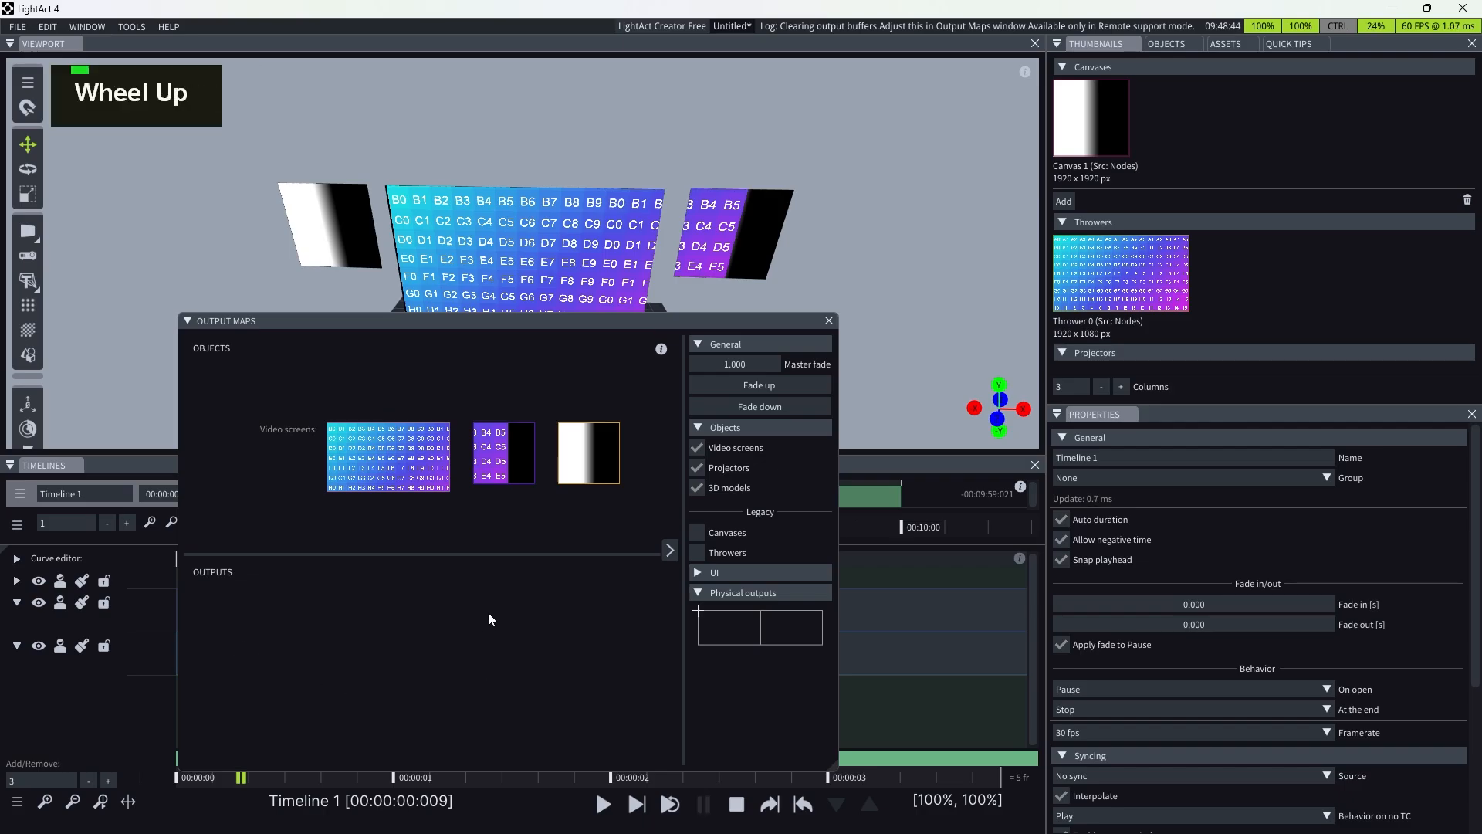
{"action": "right_click", "coordinate": [720, 622]}
{"action": "right_click", "coordinate": [317, 610]}
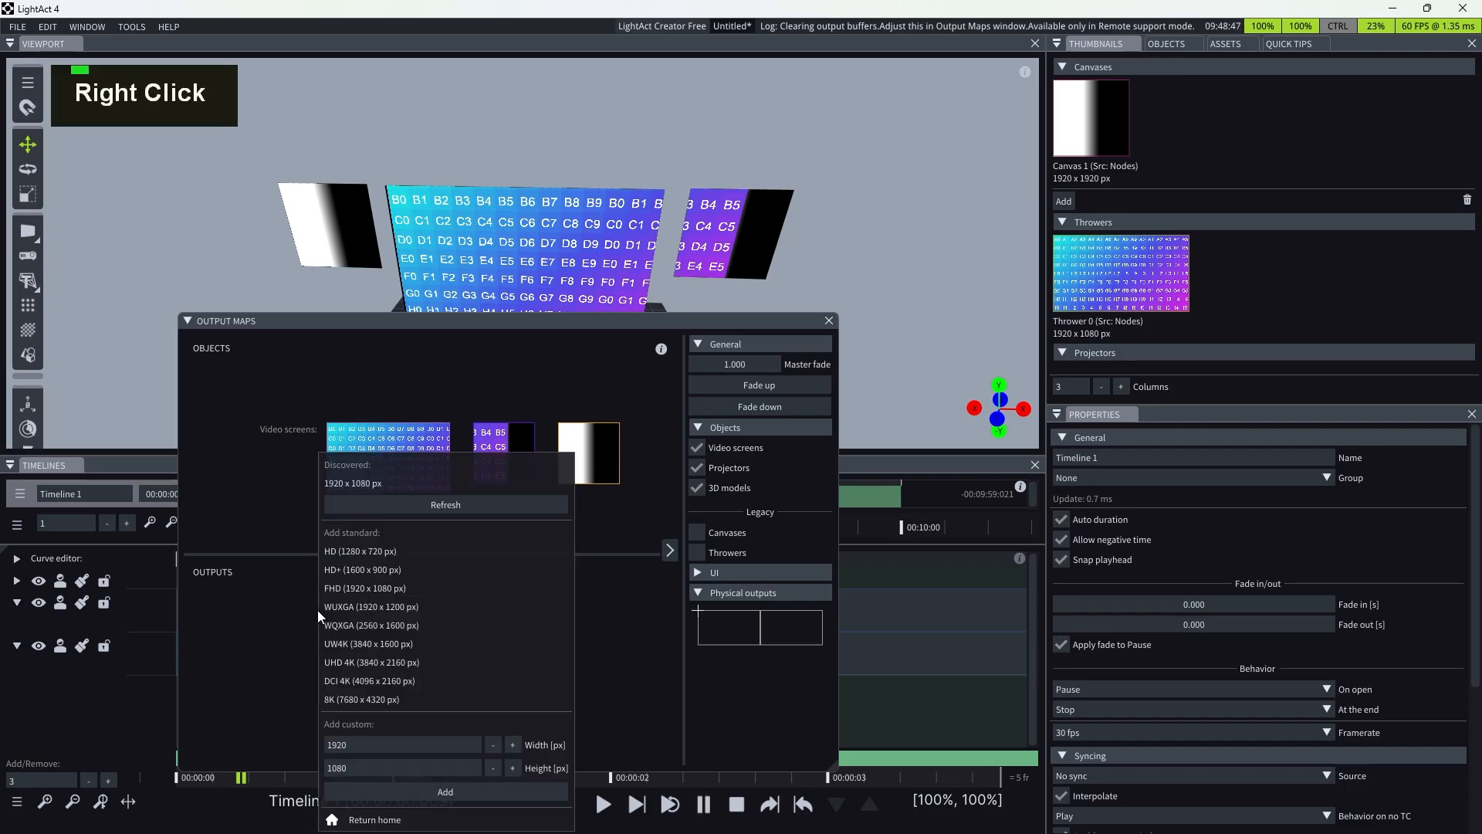
{"action": "left_click", "coordinate": [383, 587]}
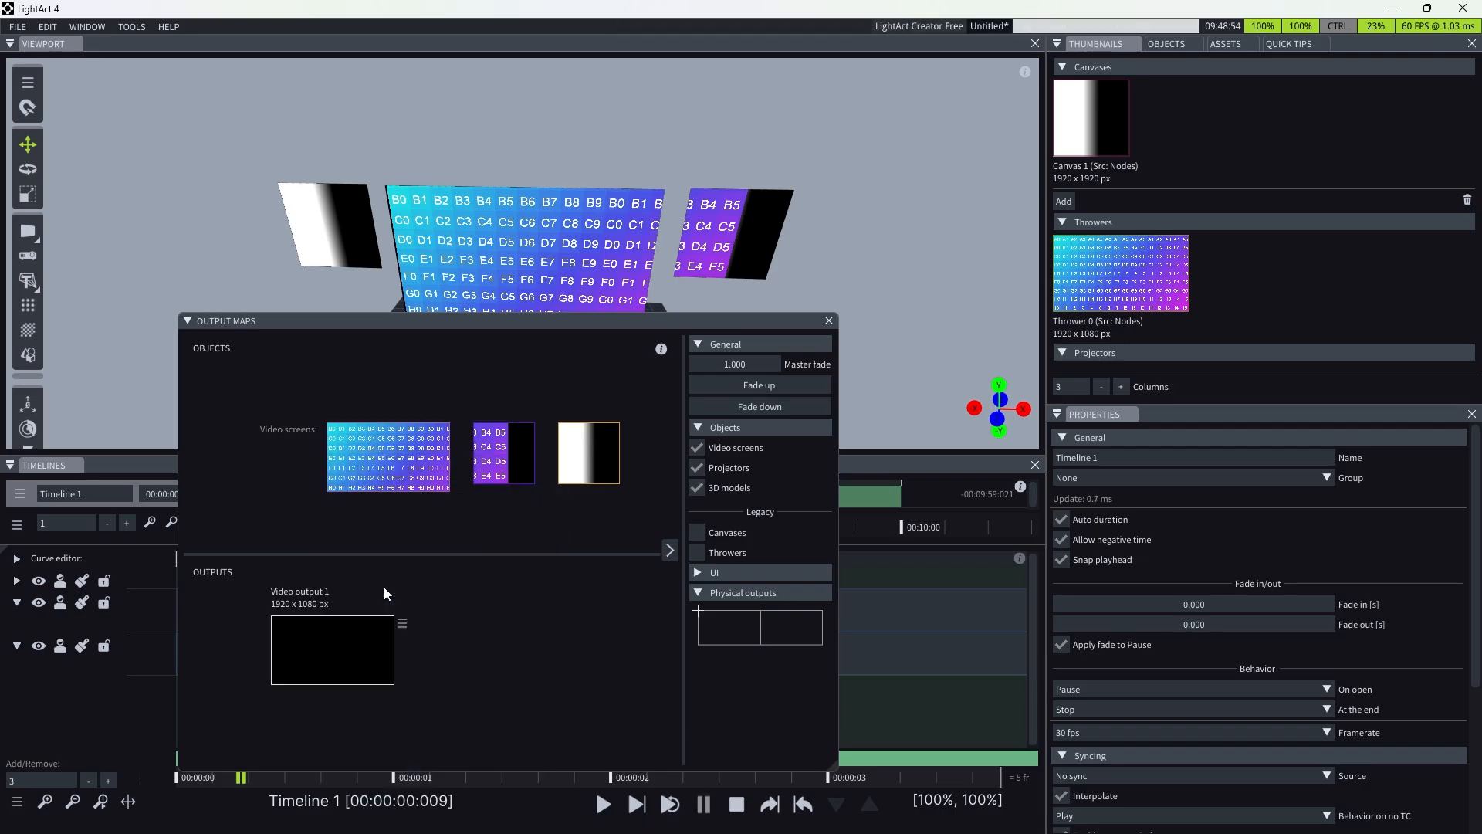
- Map the center video screen onto Video output 1 at its 3840 x 2160 resolution
{"action": "right_click", "coordinate": [263, 617]}
{"action": "scroll", "coordinate": [485, 504], "scroll_direction": "up", "scroll_amount": 1}
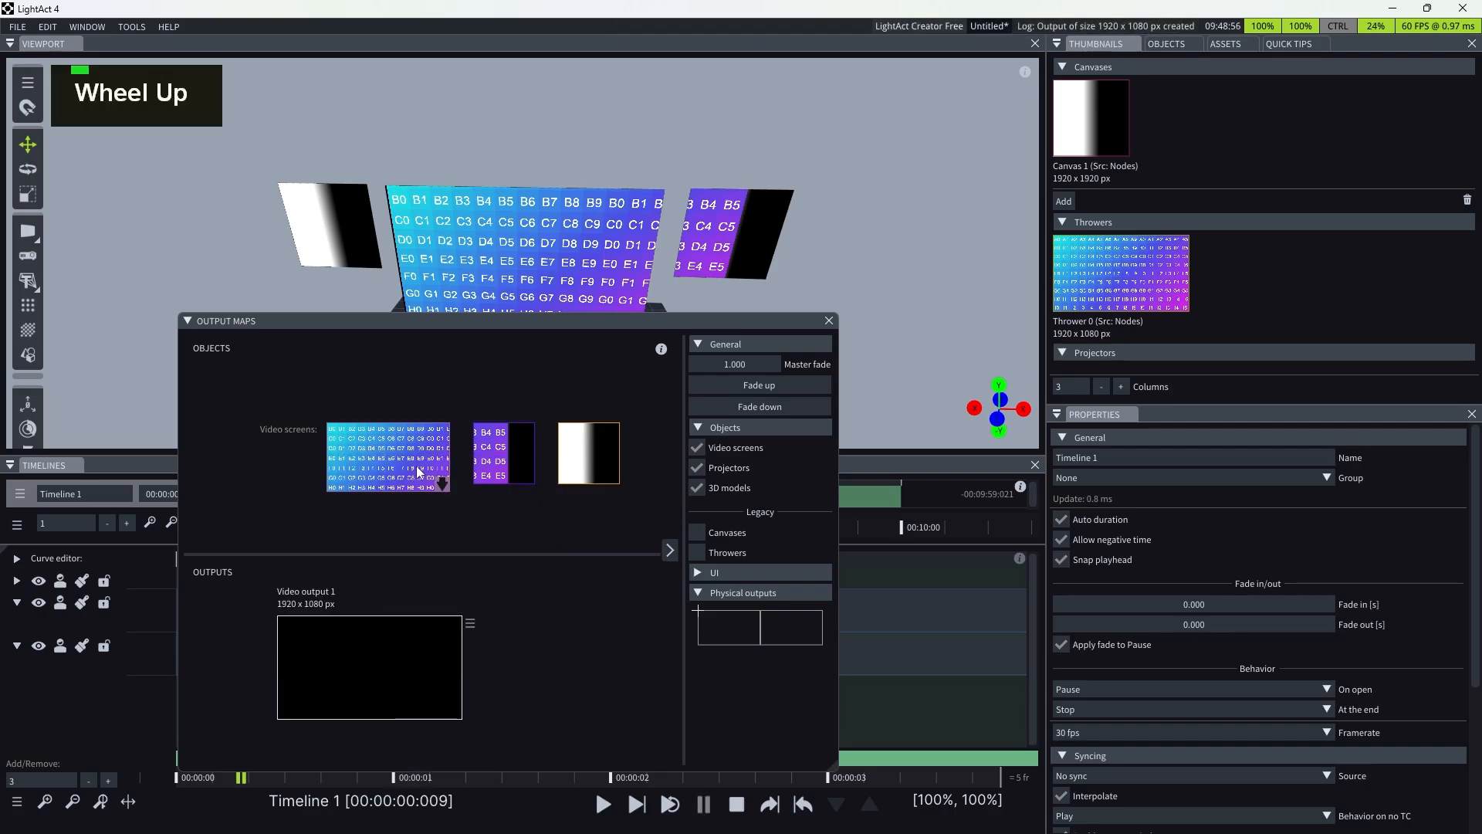
{"action": "left_click_drag", "start_coordinate": [441, 485], "coordinate": [324, 638]}
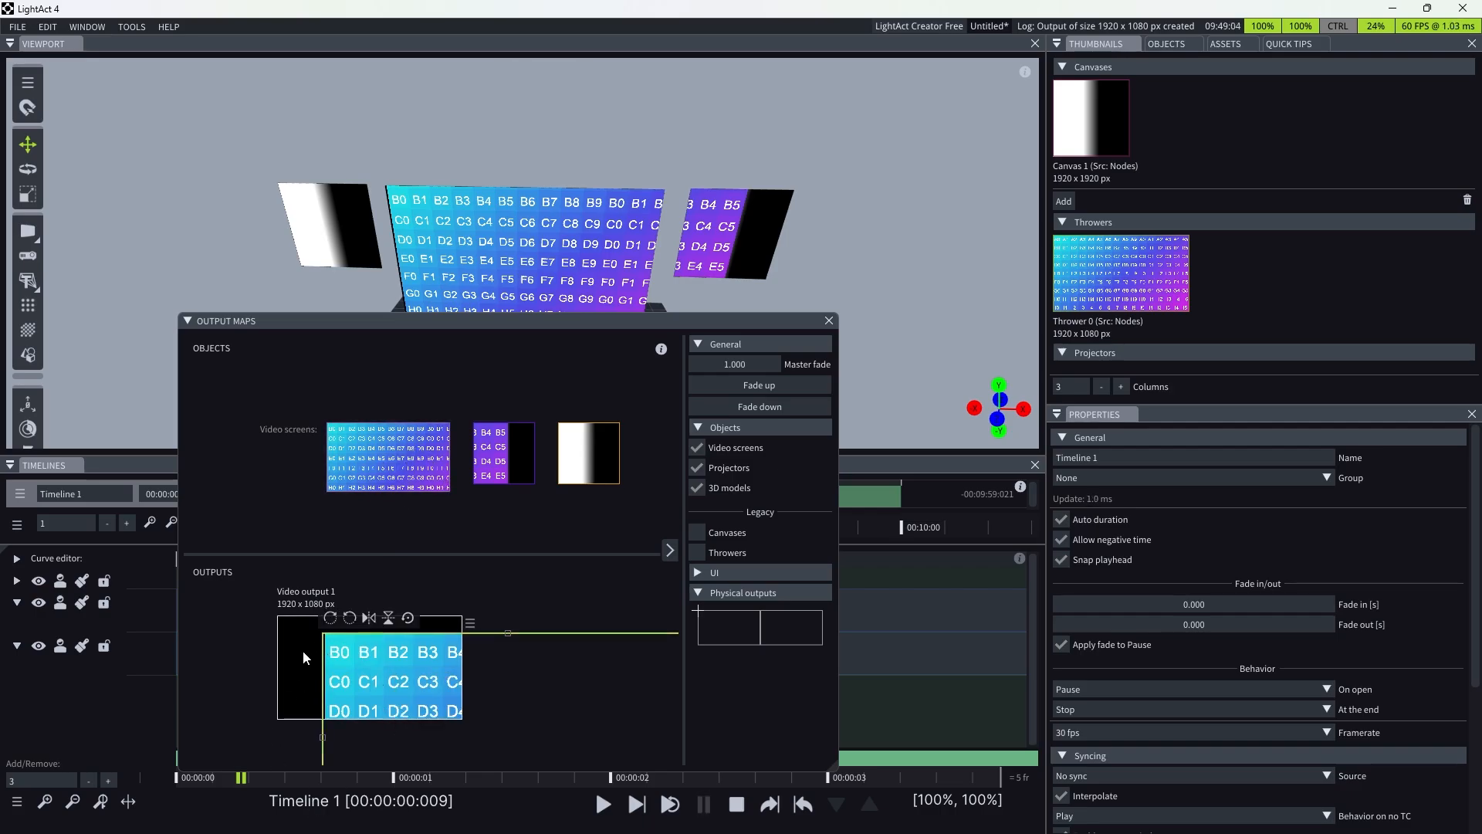
- Set the center video screen's resolution to 1920 x 1080 px
{"action": "mouse_move", "coordinate": [352, 491]}
{"action": "left_click", "coordinate": [494, 245]}
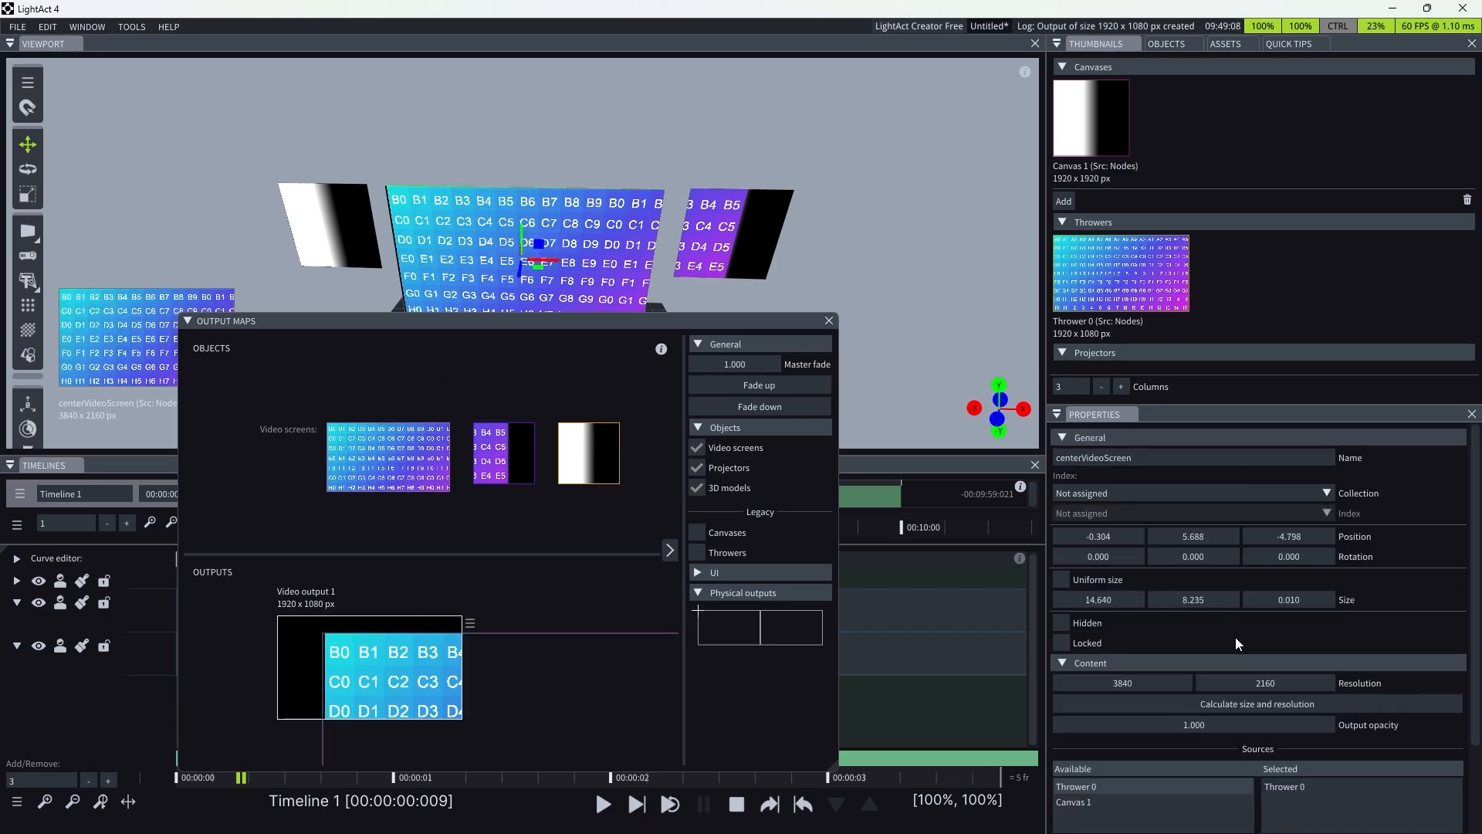
{"action": "double_click", "coordinate": [1096, 680]}
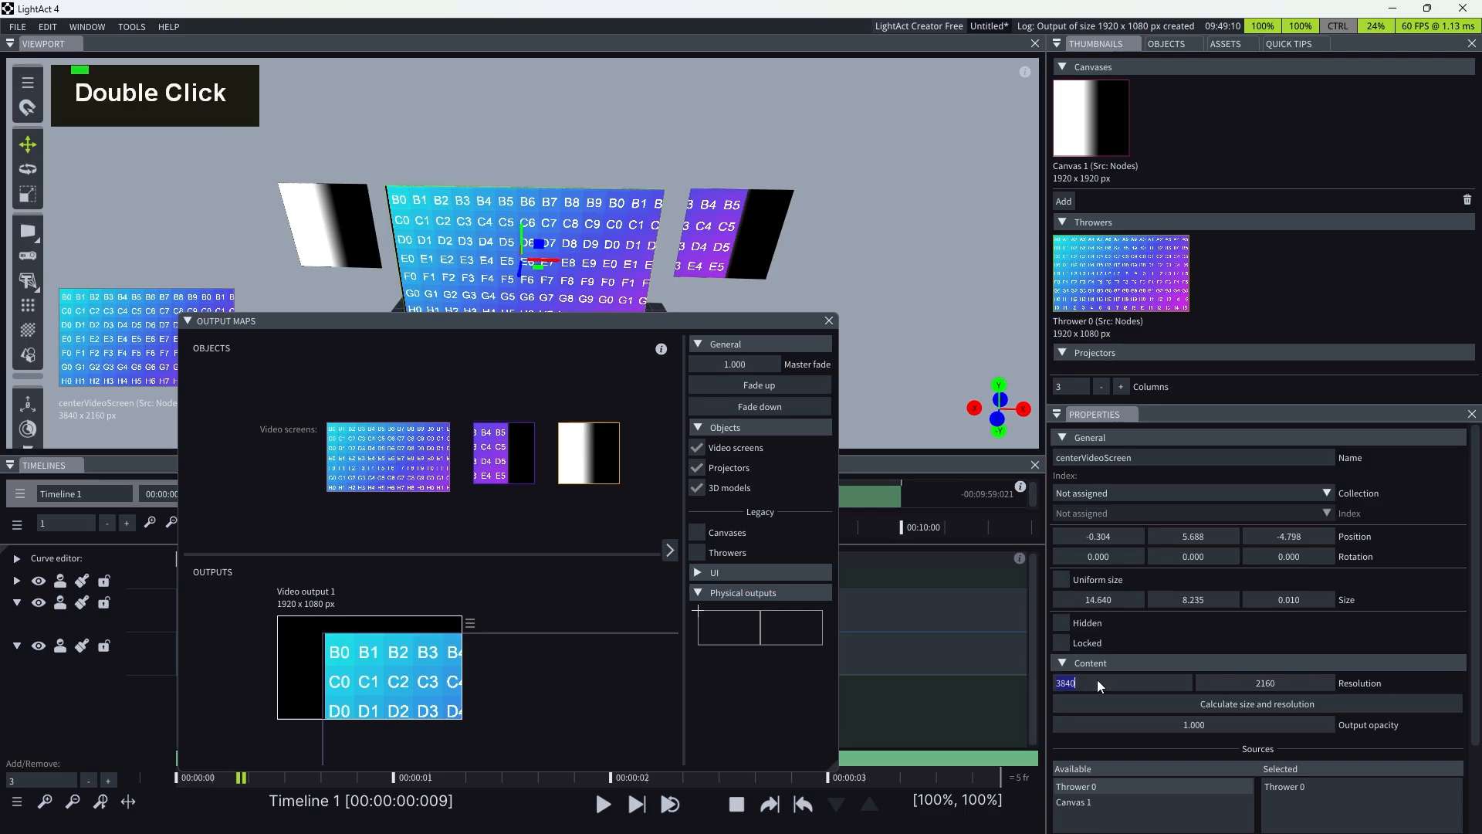
{"action": "type", "text": "1920"}
{"action": "key", "text": "Tab"}
{"action": "type", "text": "1080"}
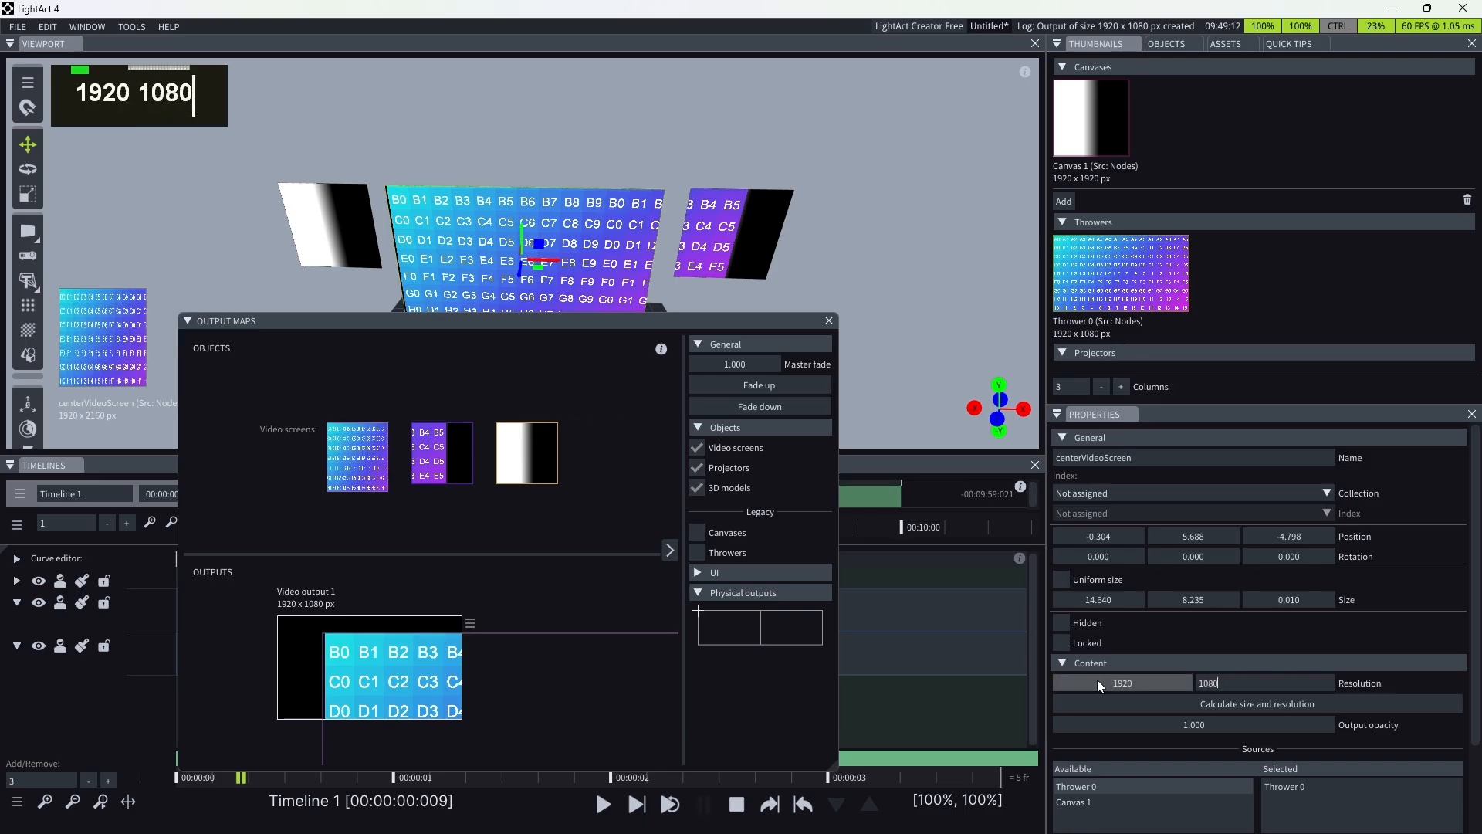
{"action": "key", "text": "Return"}
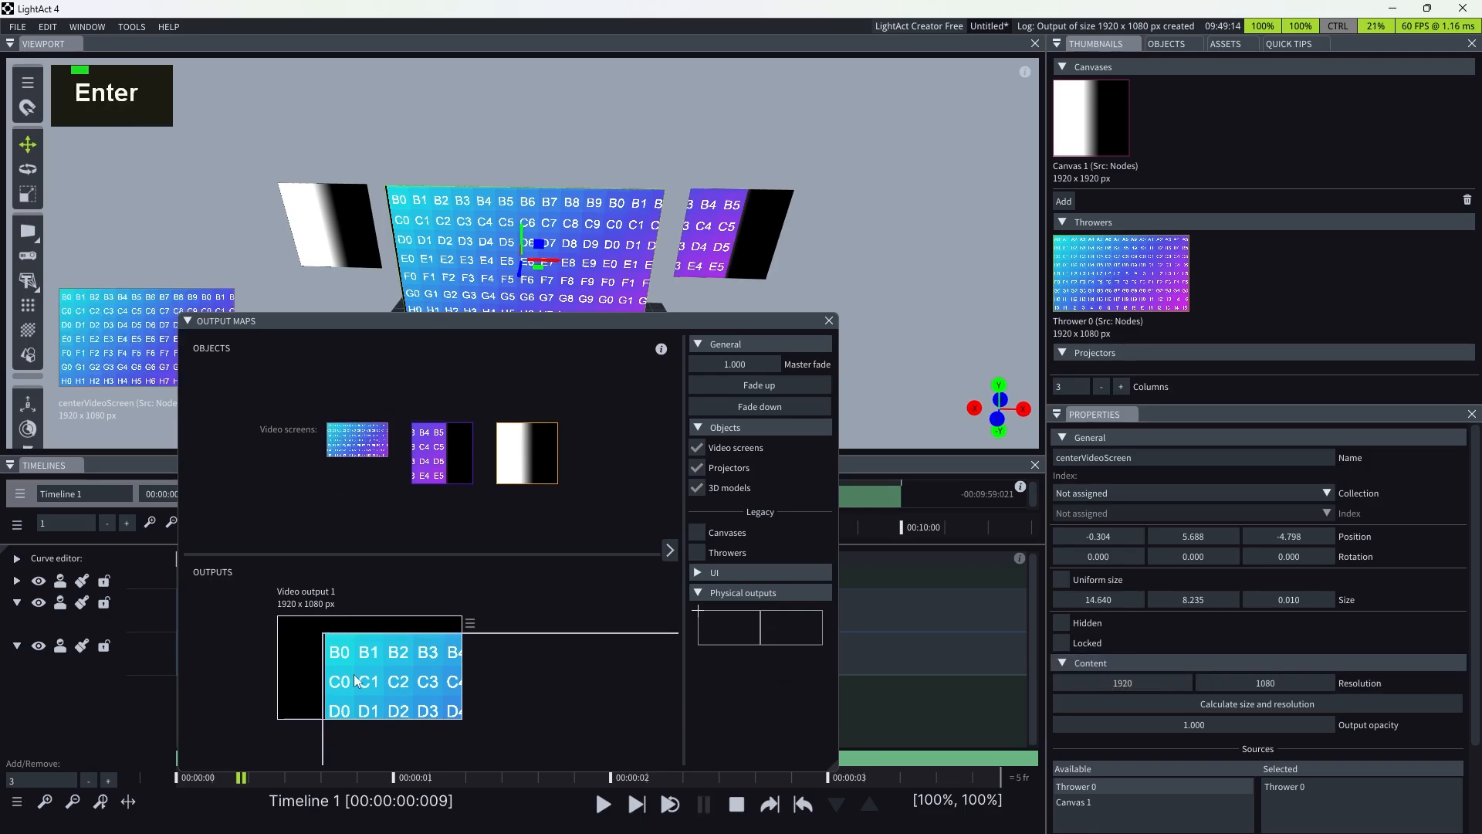
- Delete the oversized area from Video output 1 and map the resized center screen so it fills the output
{"action": "mouse_move", "coordinate": [357, 679]}
{"action": "key", "text": "Delete"}
{"action": "left_click_drag", "start_coordinate": [370, 455], "coordinate": [340, 656]}
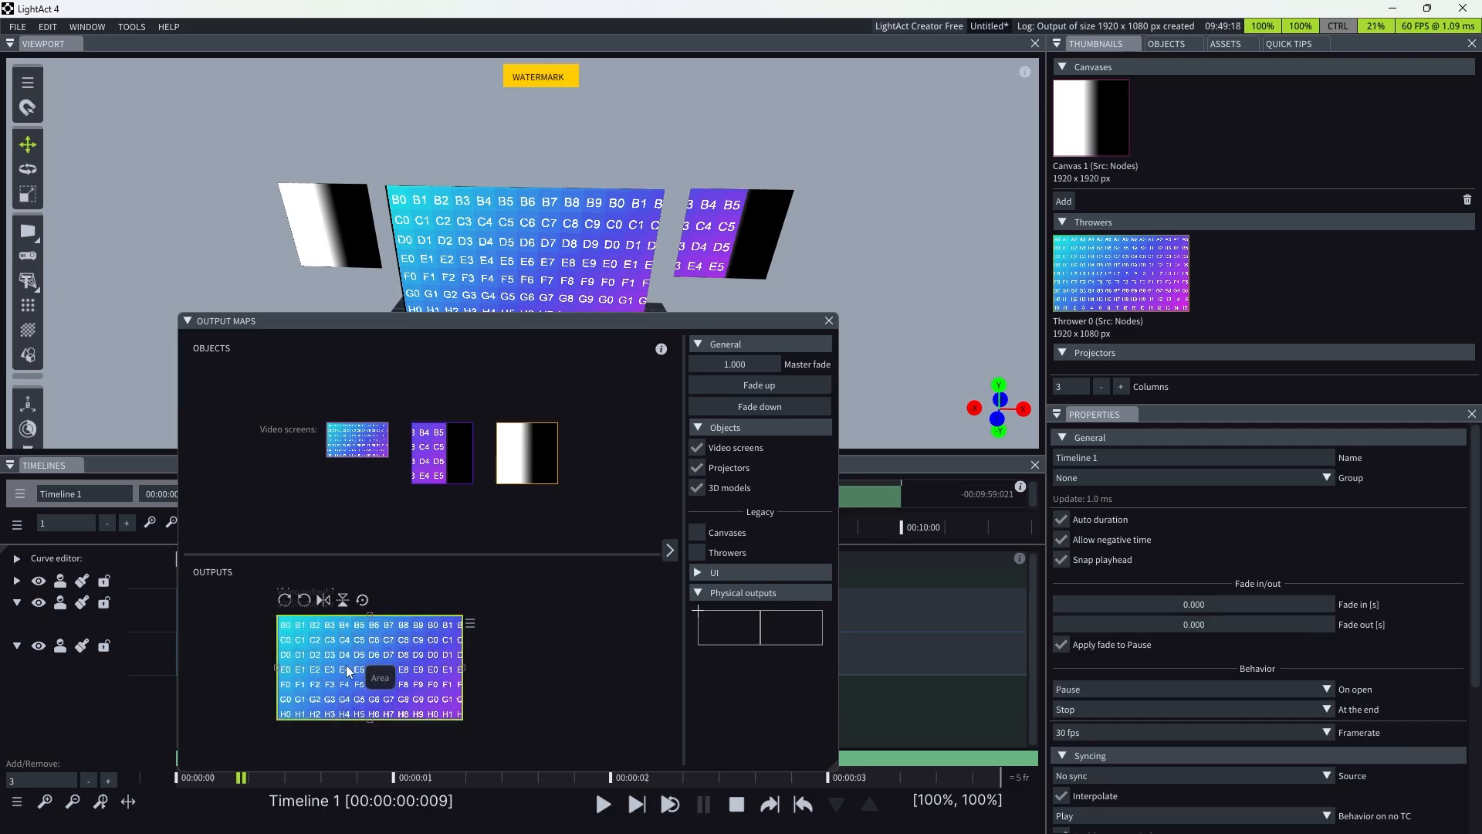
- Widen the options area of Output Maps, move the window up over the viewport and enlarge it
{"action": "left_click", "coordinate": [370, 448]}
{"action": "scroll", "coordinate": [311, 687], "scroll_direction": "up", "scroll_amount": 2}
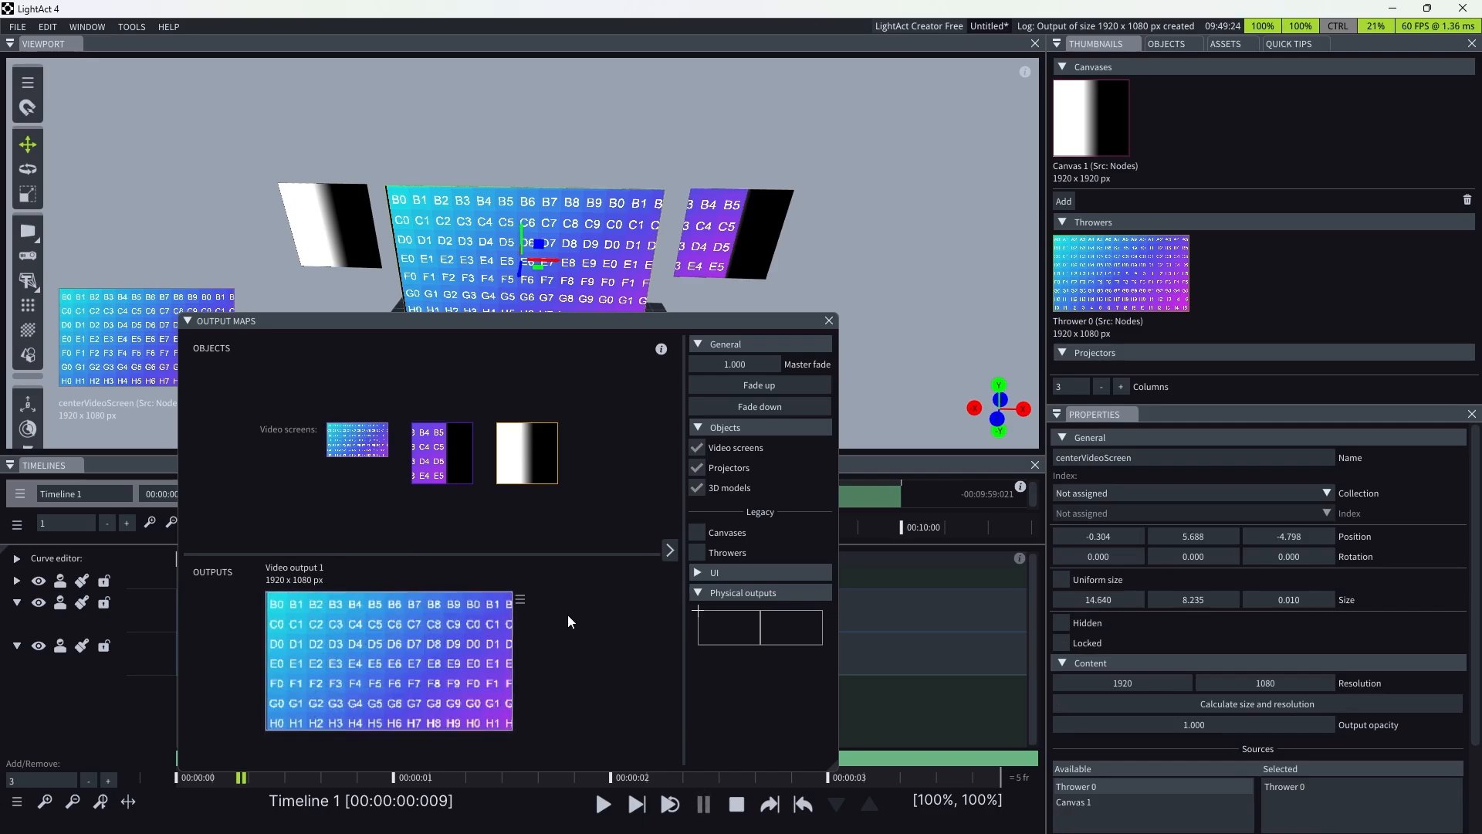
{"action": "scroll", "coordinate": [359, 670], "scroll_direction": "down", "scroll_amount": 2}
{"action": "scroll", "coordinate": [358, 670], "scroll_direction": "up", "scroll_amount": 2}
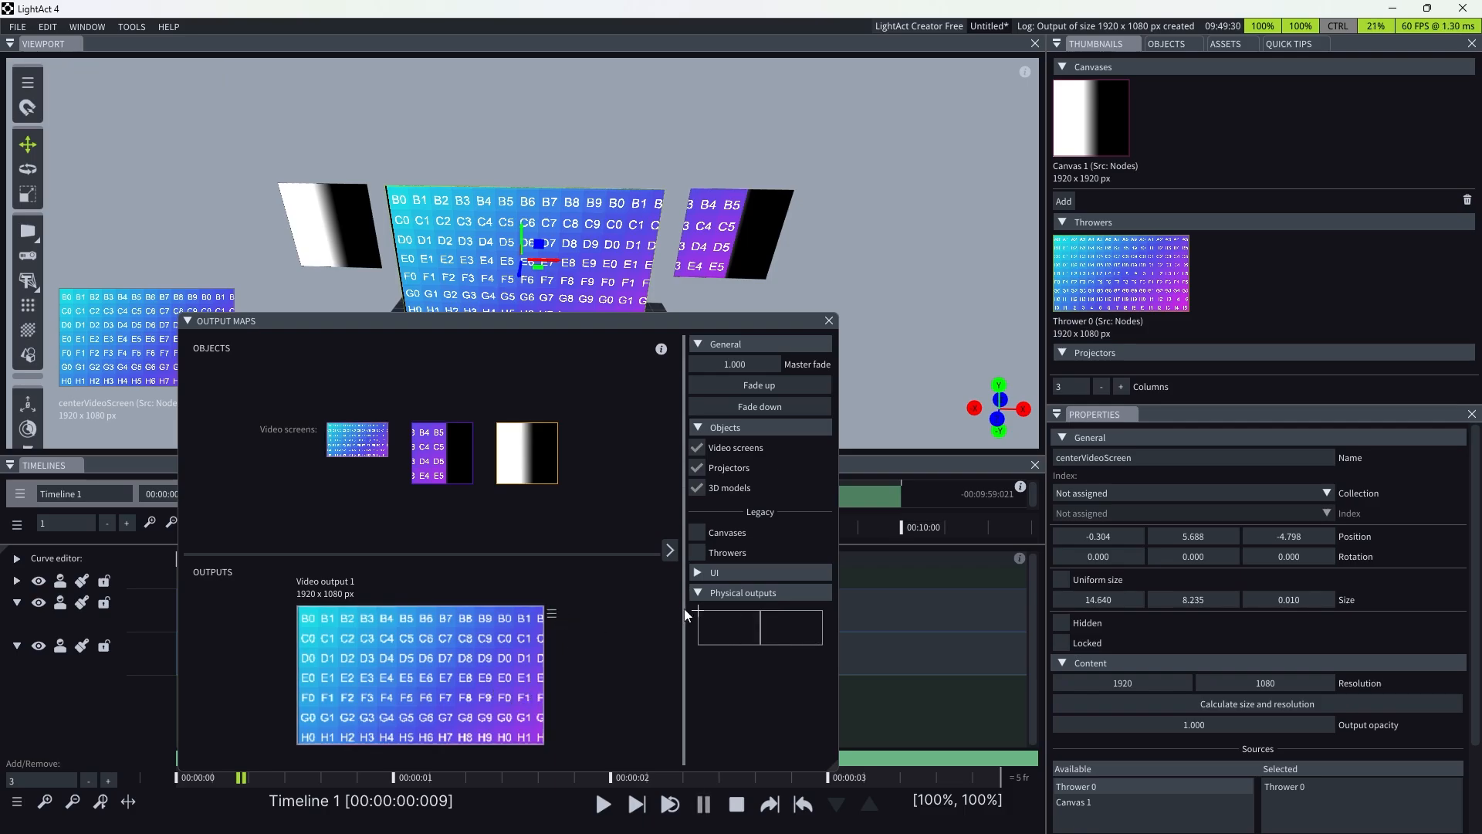
{"action": "left_click_drag", "start_coordinate": [686, 614], "coordinate": [629, 610]}
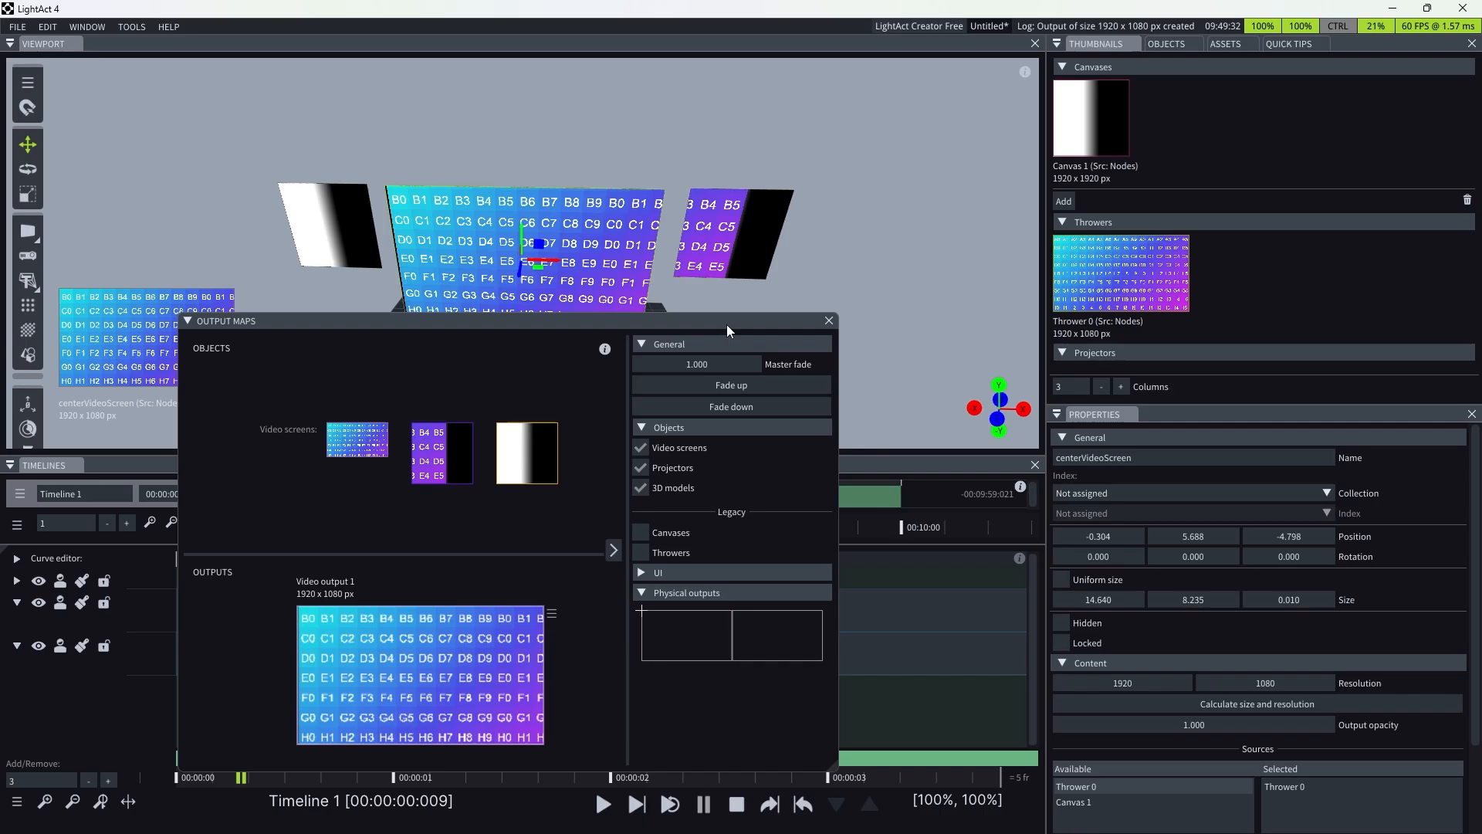
{"action": "left_click_drag", "start_coordinate": [726, 324], "coordinate": [883, 109]}
{"action": "left_click_drag", "start_coordinate": [994, 555], "coordinate": [1109, 662]}
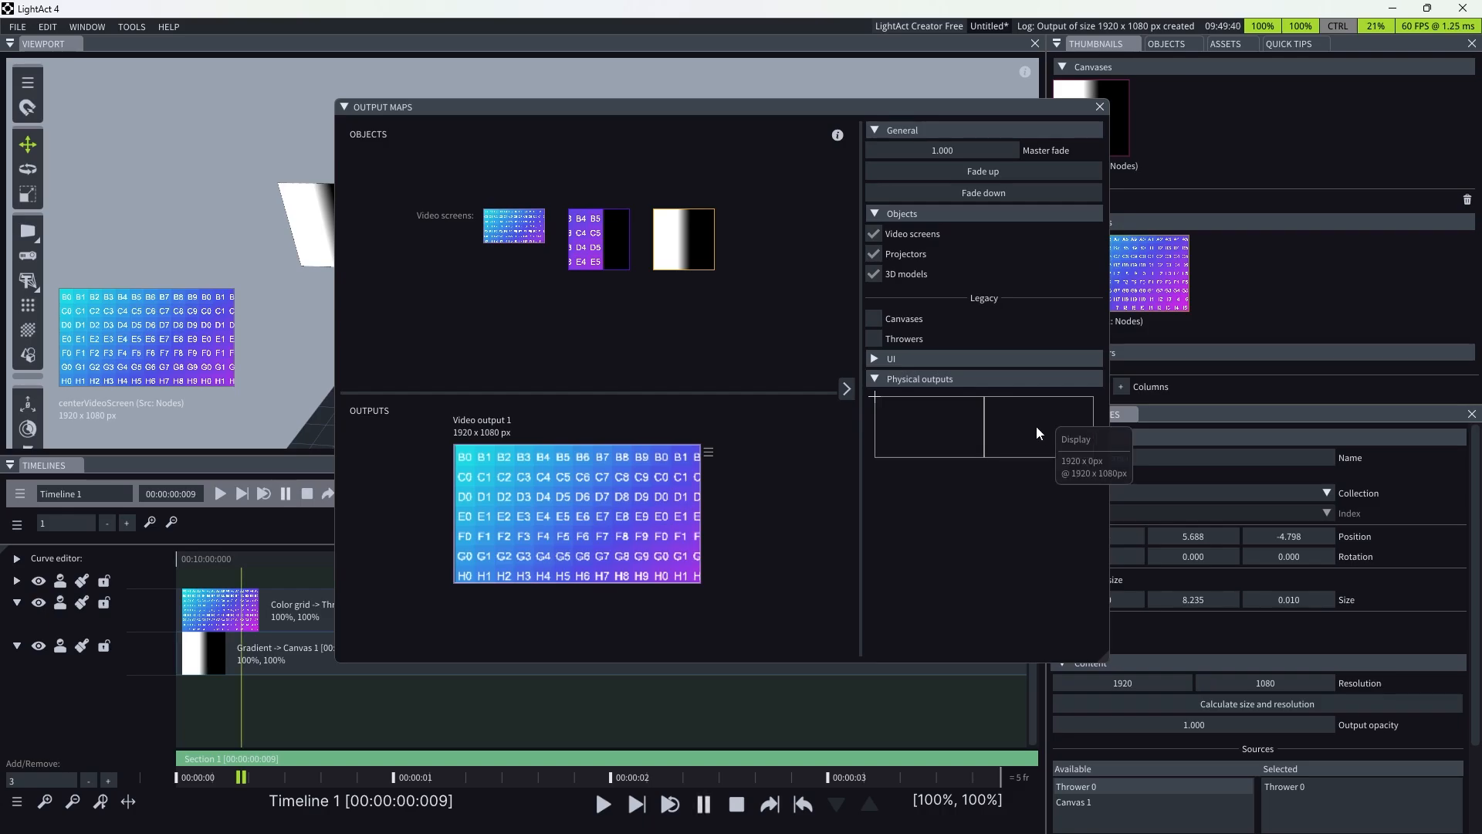
- Map Video output 1 to the first physical display, try it on the second display, and return it to the first
{"action": "left_click_drag", "start_coordinate": [709, 456], "coordinate": [926, 428]}
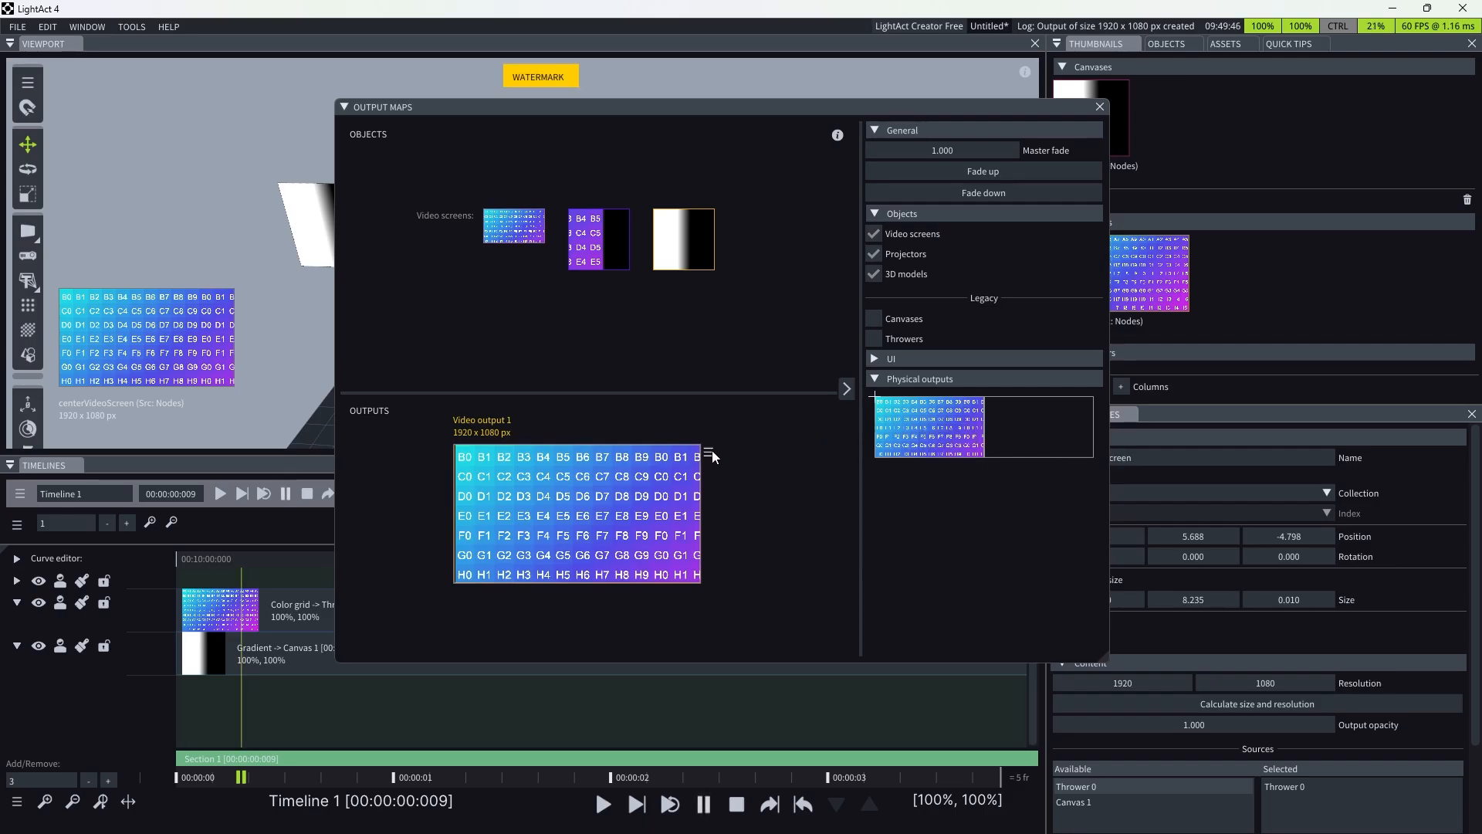
{"action": "left_click_drag", "start_coordinate": [708, 456], "coordinate": [1038, 429]}
{"action": "left_click_drag", "start_coordinate": [708, 455], "coordinate": [926, 433]}
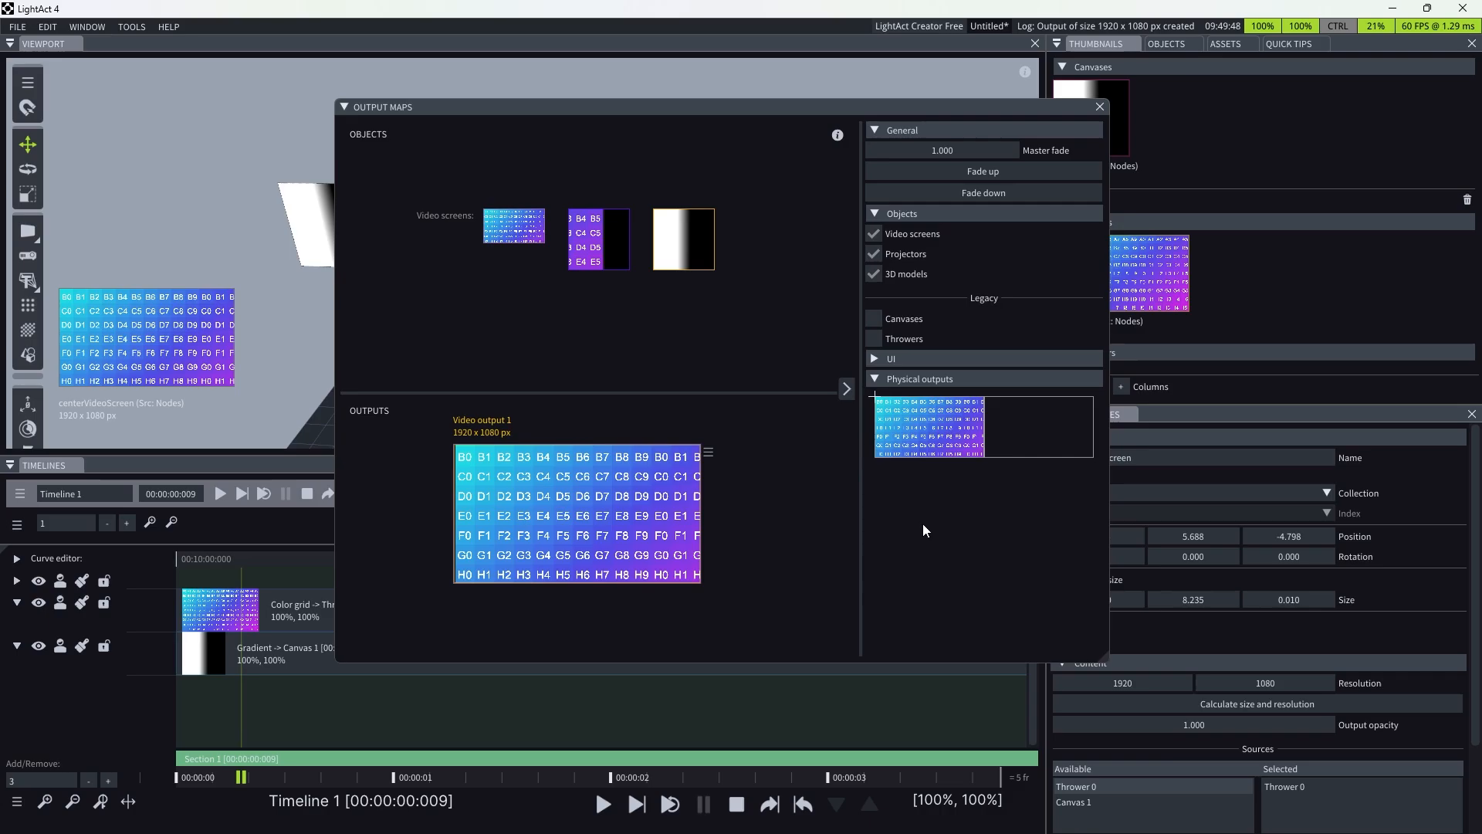
- Unmap Video output 1 and examine the discovered displays available for mapping it
{"action": "left_click", "coordinate": [706, 456]}
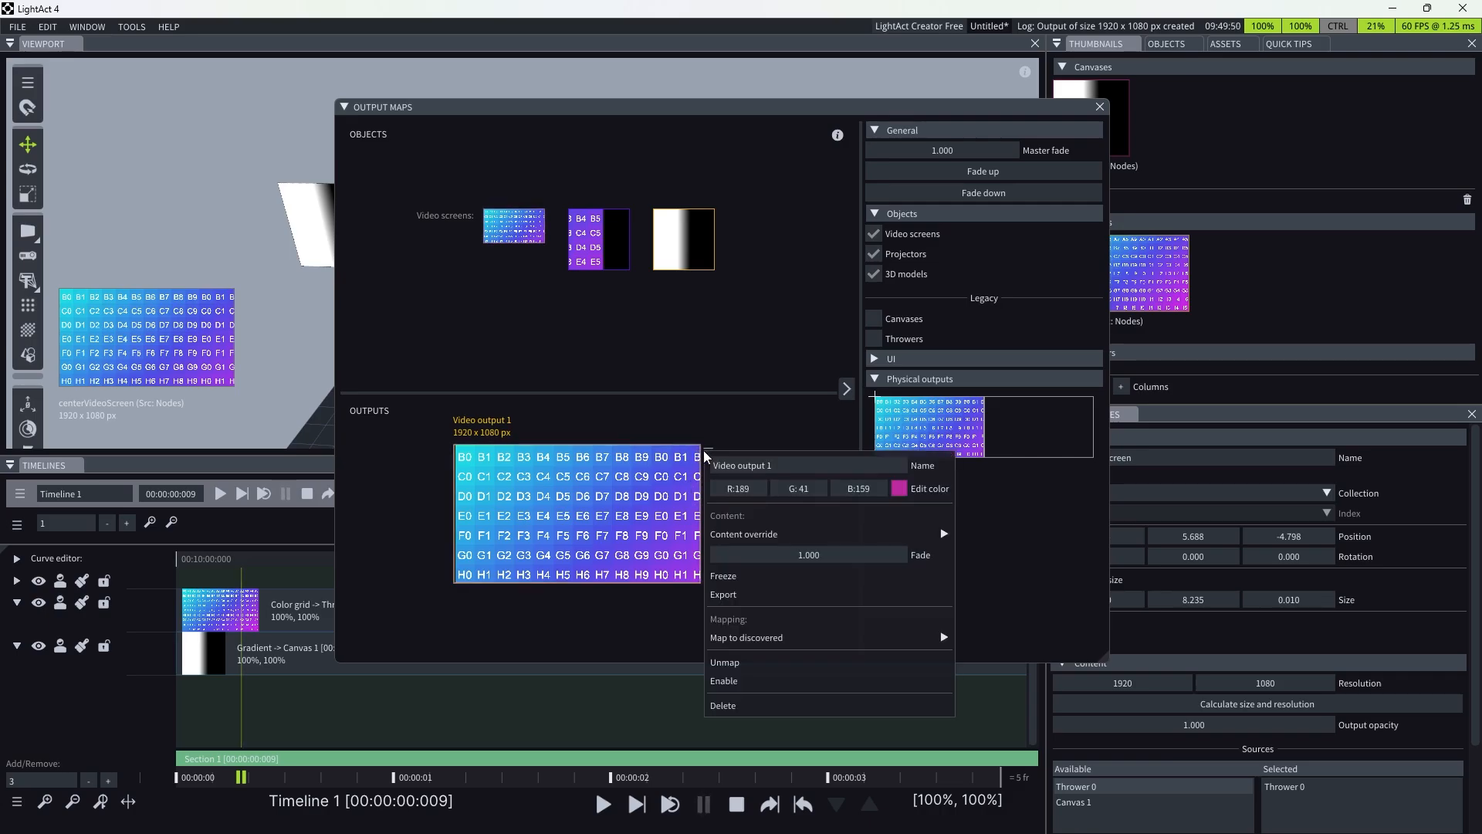
{"action": "left_click", "coordinate": [754, 664]}
{"action": "mouse_move", "coordinate": [741, 633]}
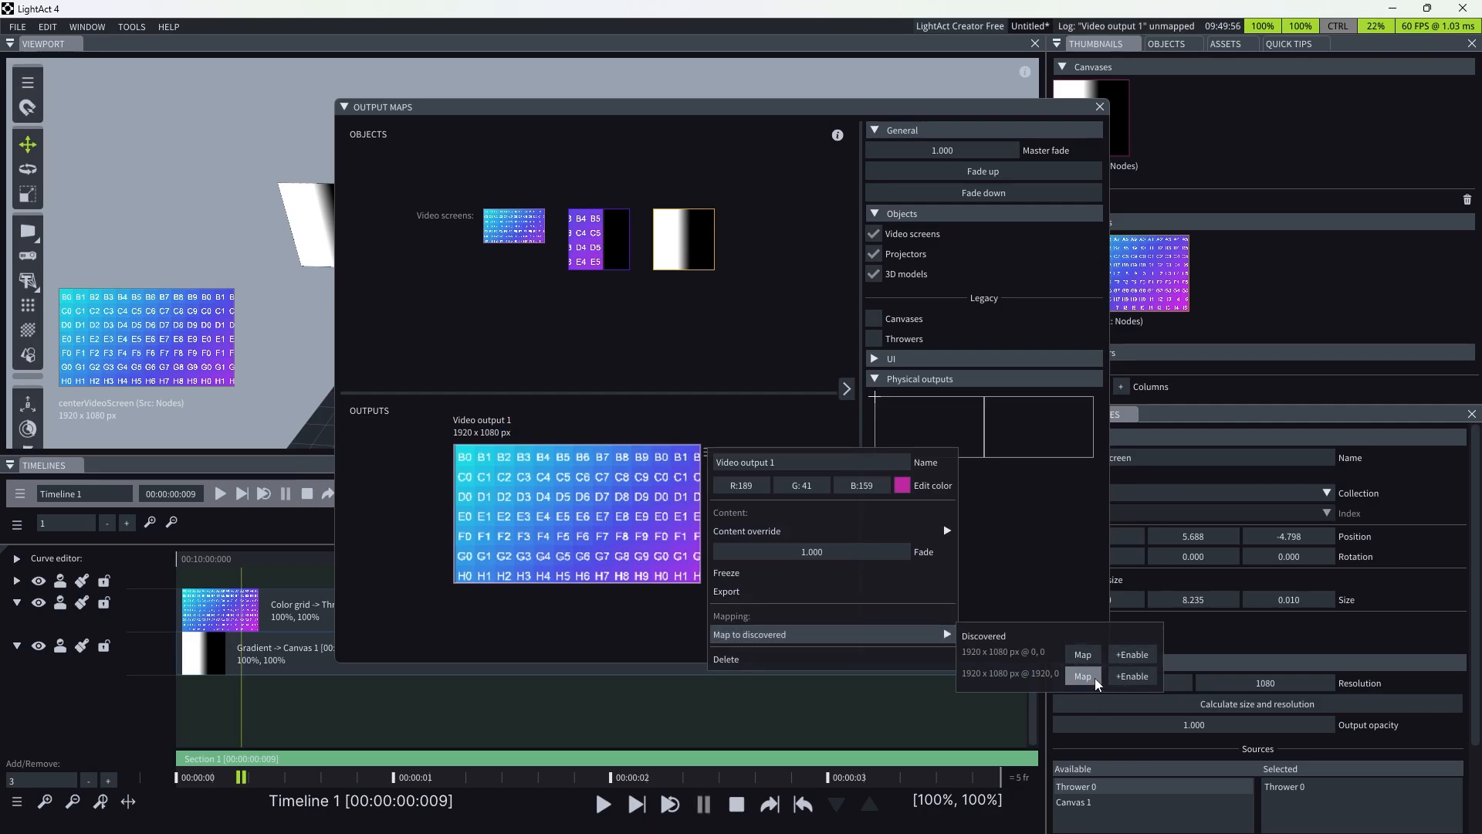
{"action": "left_click", "coordinate": [1054, 540]}
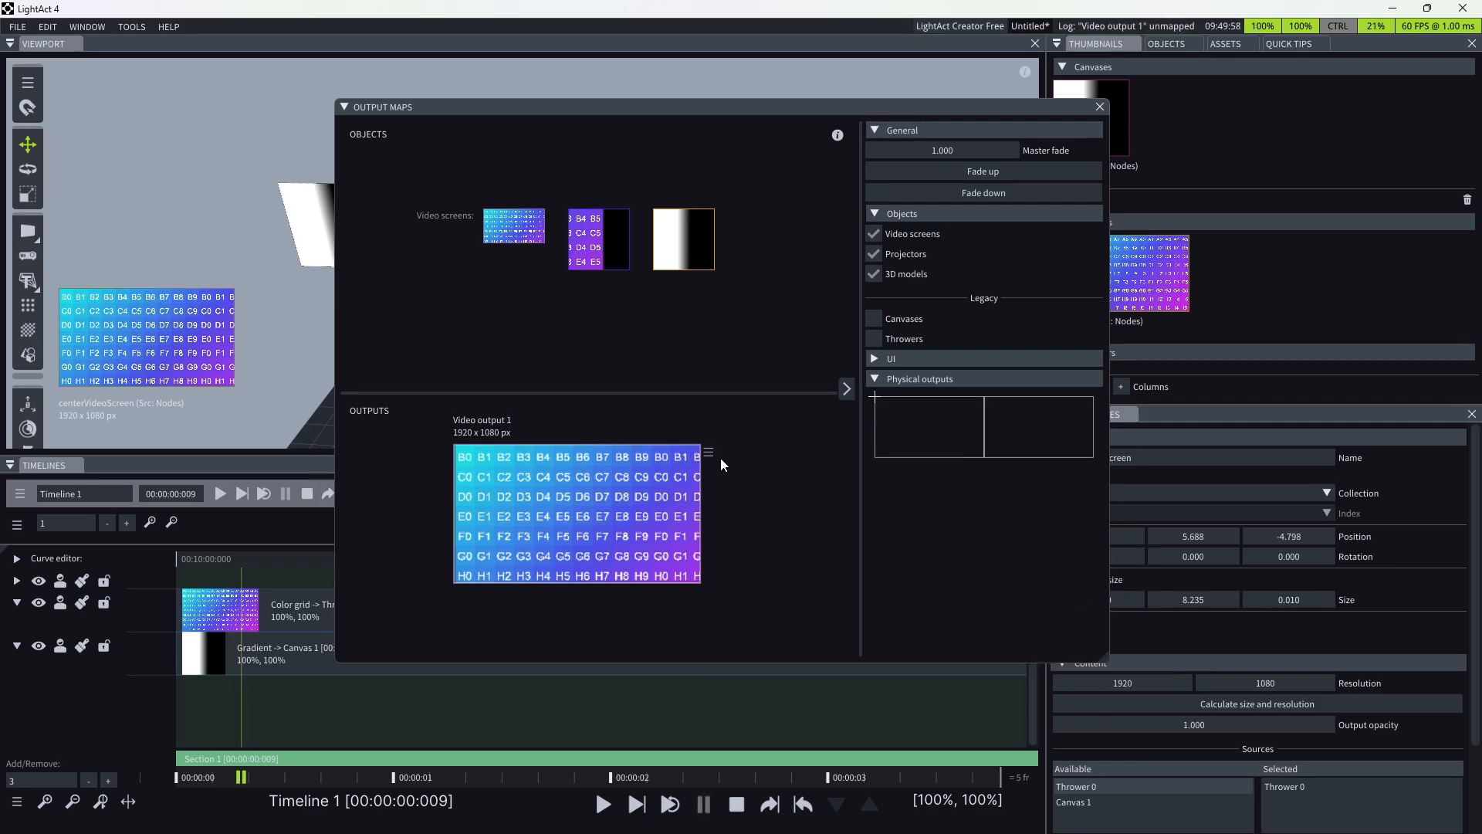
- Map Video output 1 to the physical display at 0, 0 and enable the output
{"action": "left_click_drag", "start_coordinate": [715, 463], "coordinate": [922, 427]}
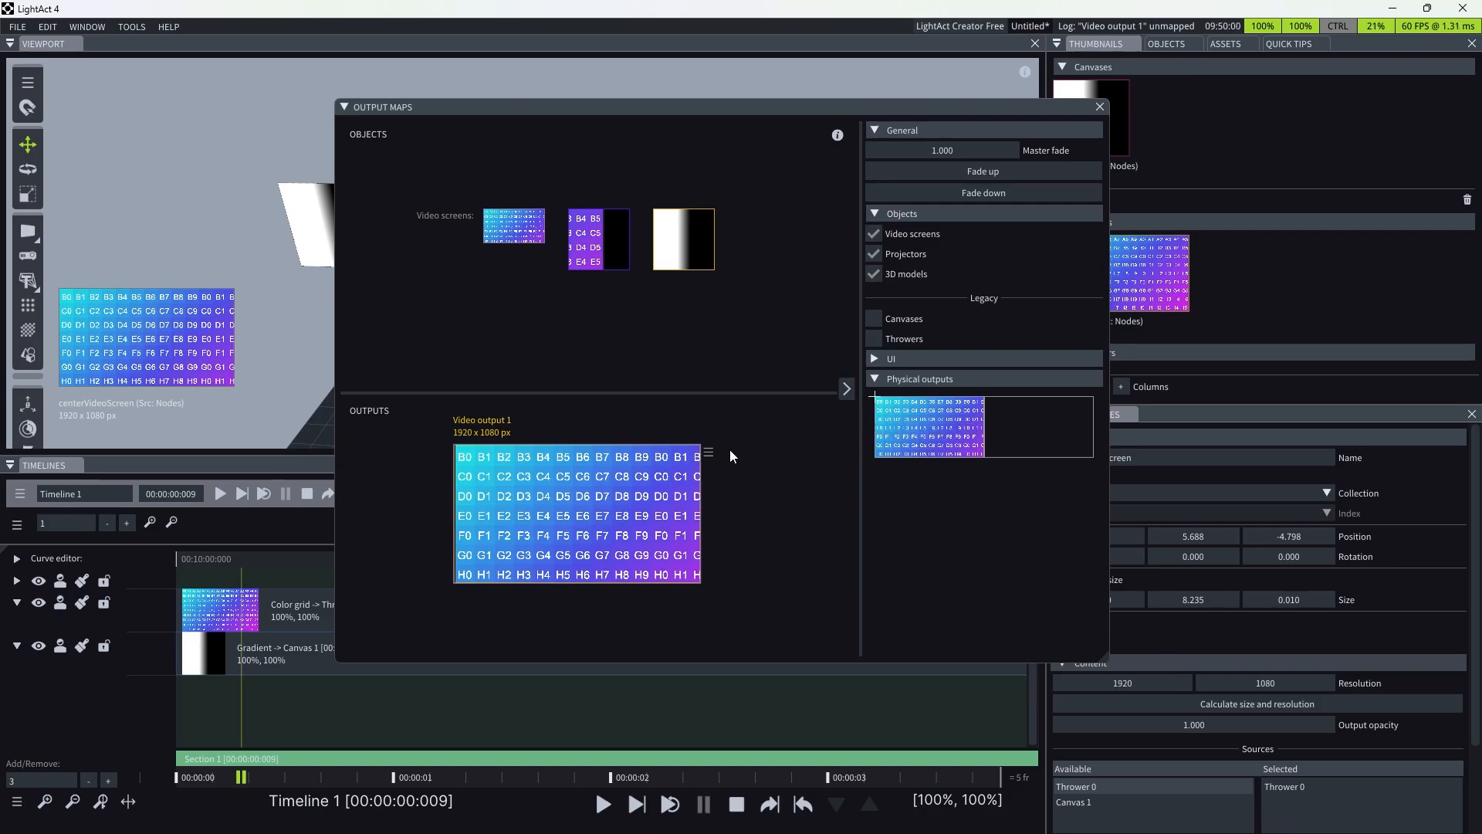
{"action": "left_click", "coordinate": [709, 456]}
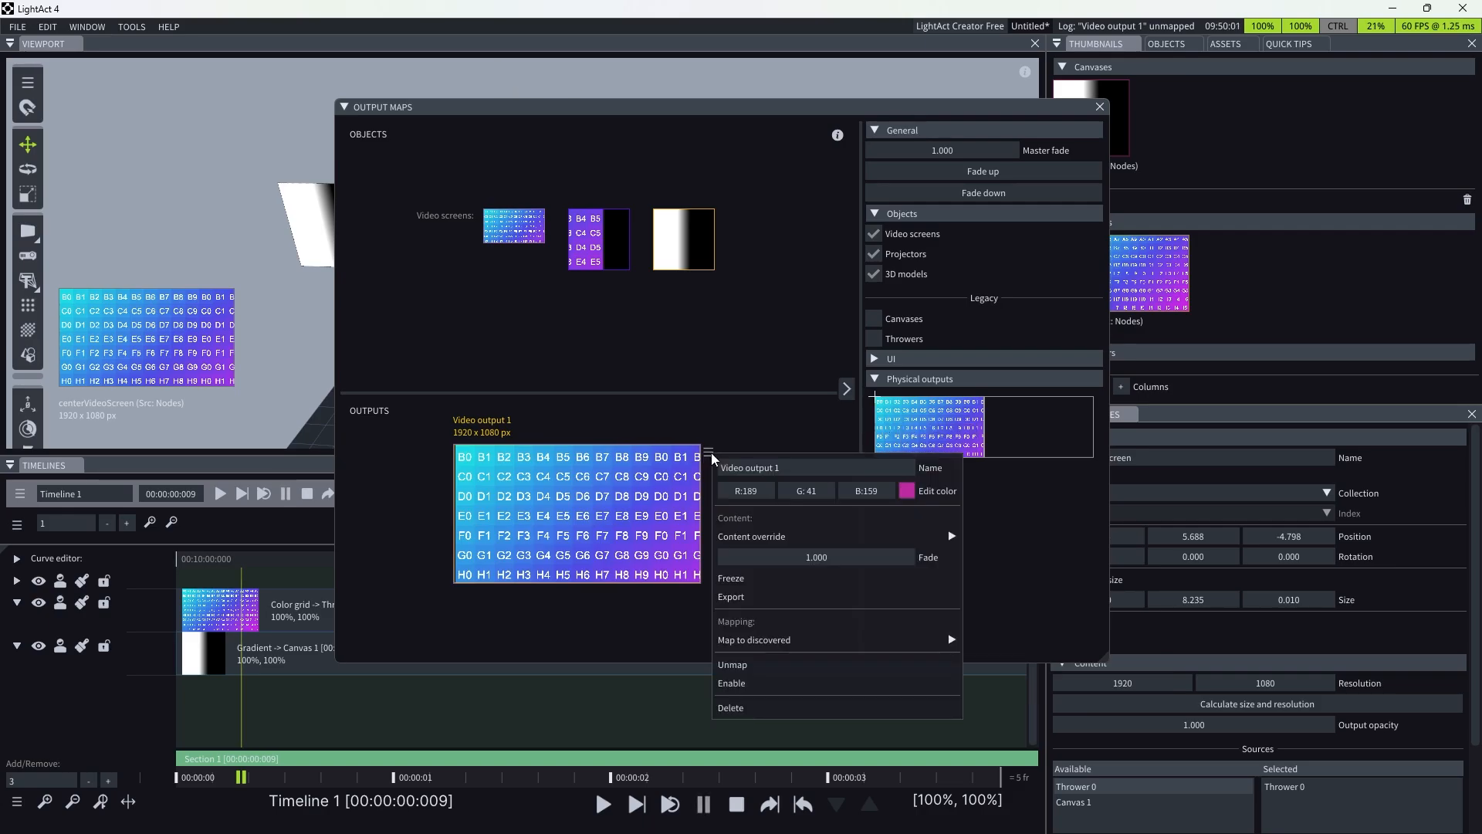
{"action": "left_click", "coordinate": [773, 683]}
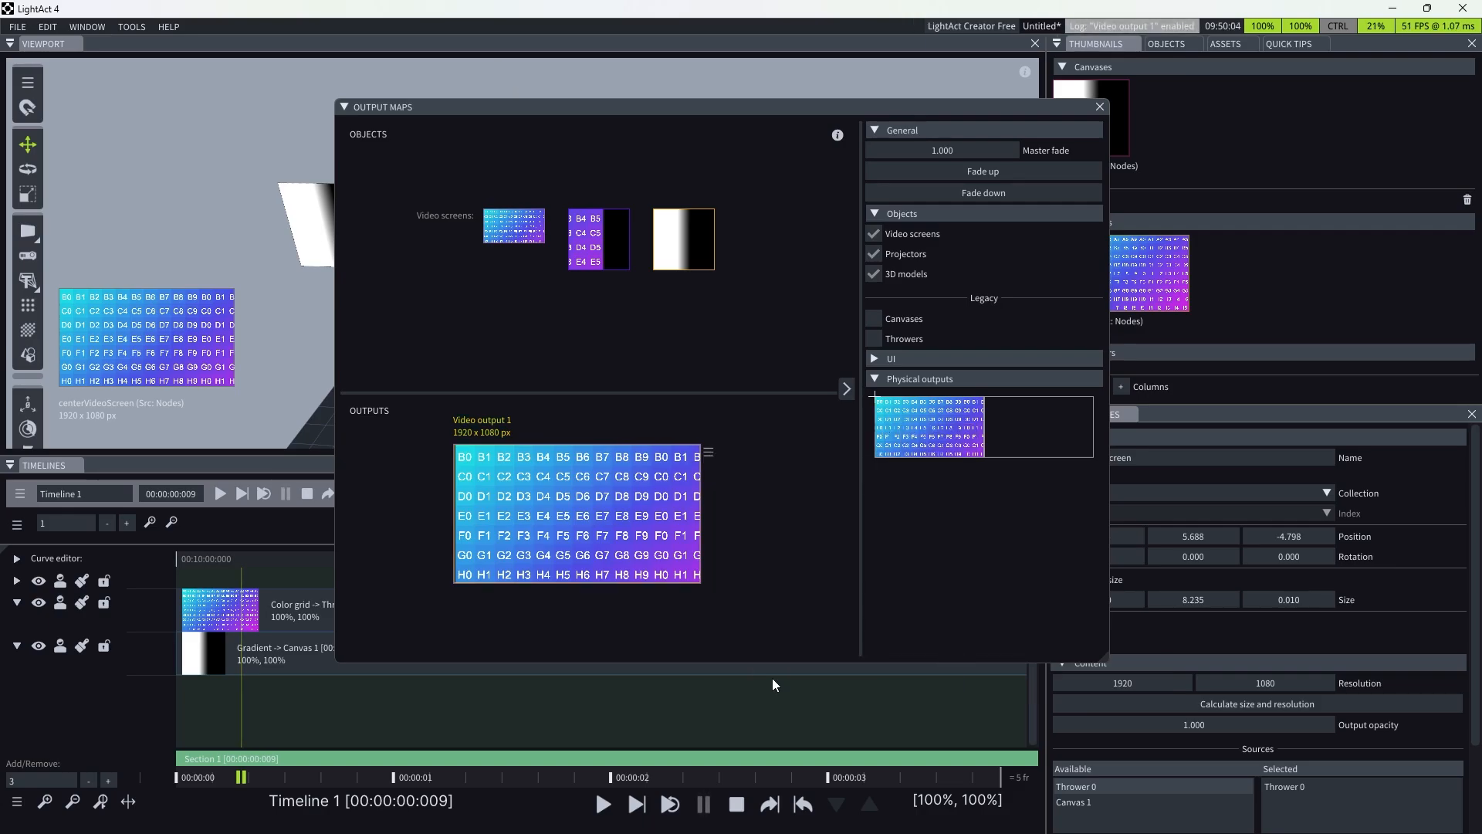
- Disable and unmap Video output 1 from the first physical display
{"action": "left_click", "coordinate": [709, 455]}
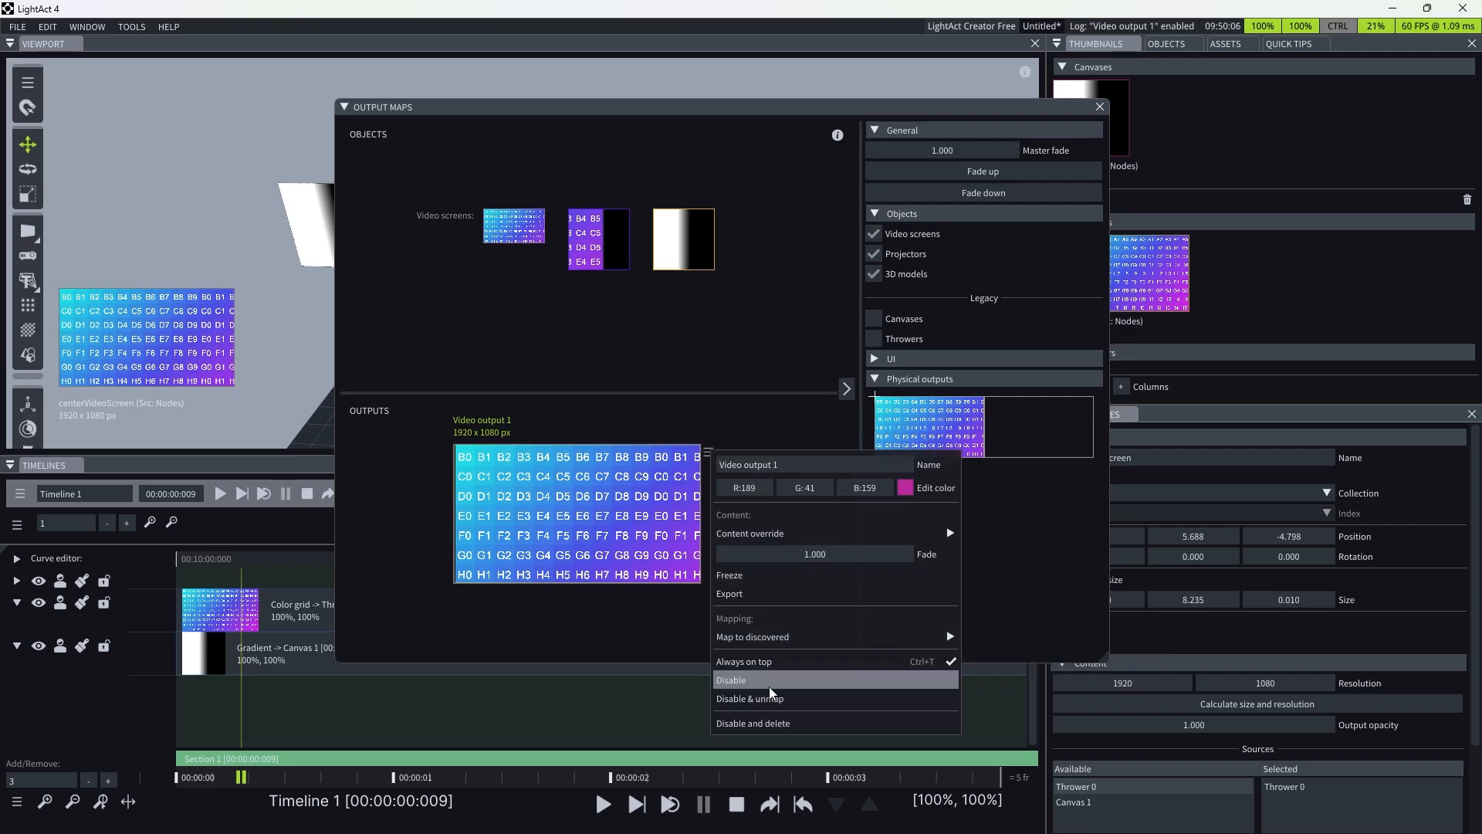
{"action": "left_click", "coordinate": [774, 699]}
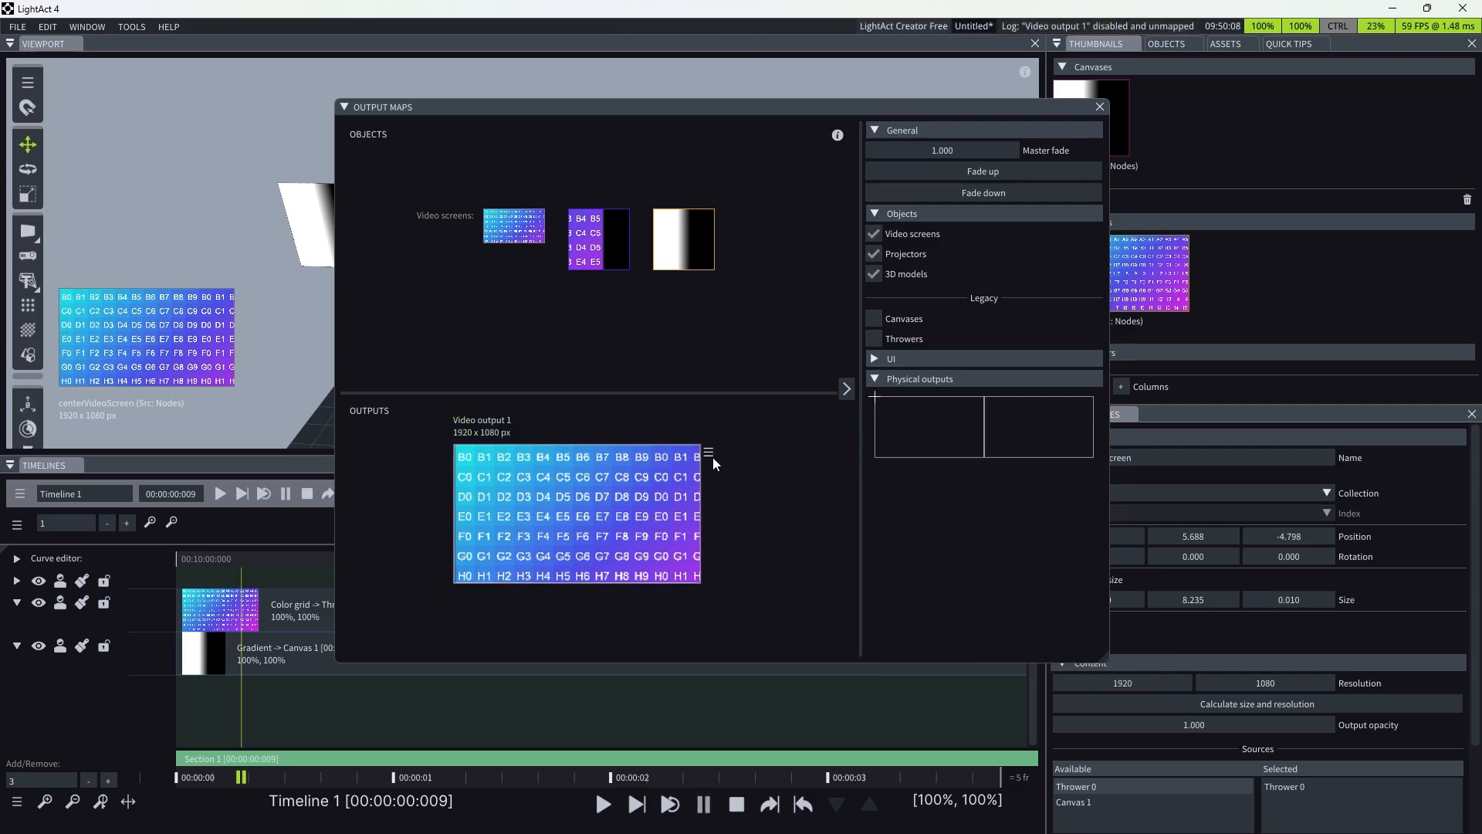
- Map Video output 1 to the second physical display at 1920, 0 and enable the output
{"action": "left_click_drag", "start_coordinate": [707, 456], "coordinate": [994, 433]}
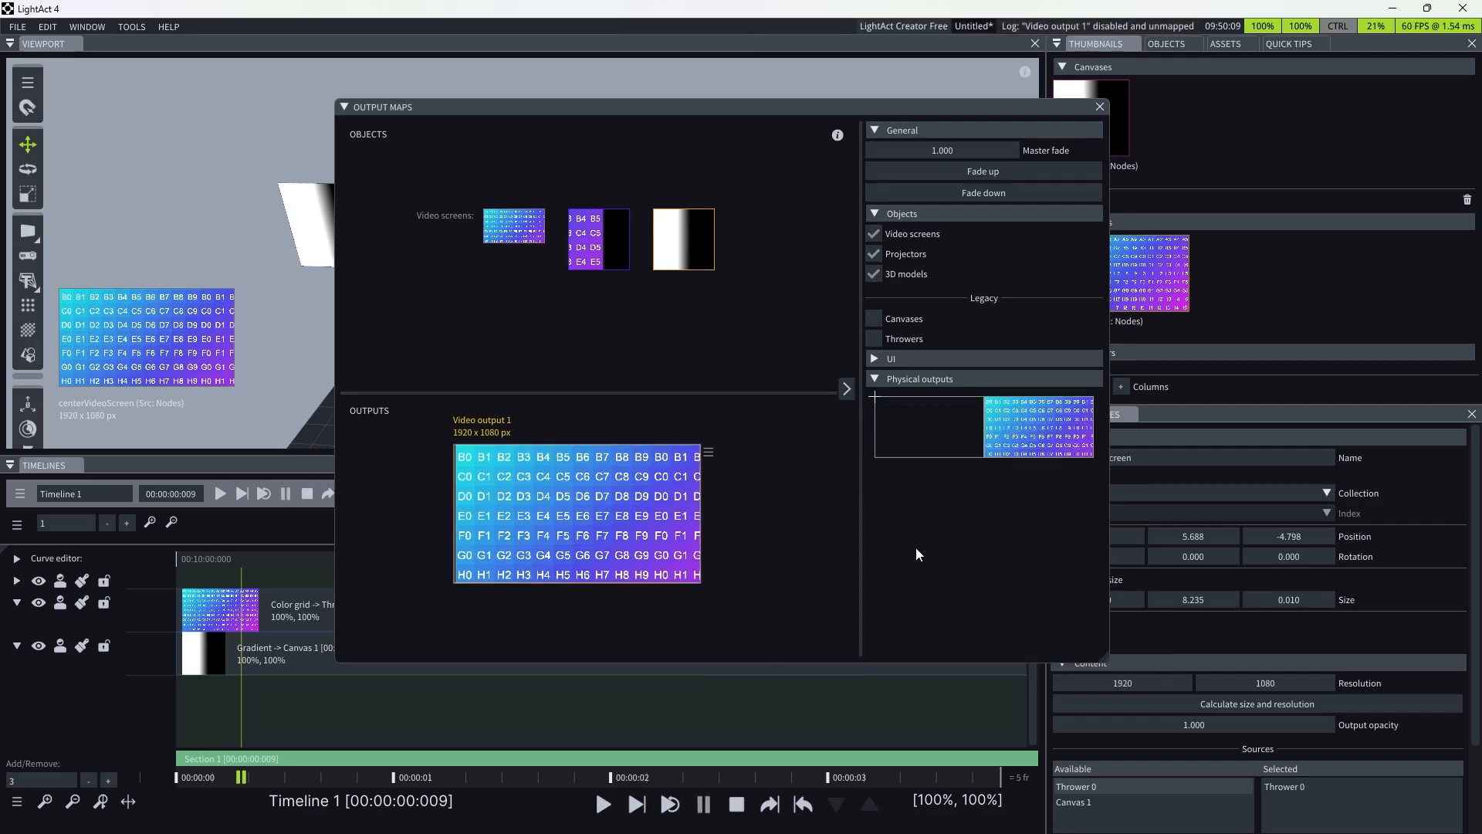
{"action": "left_click", "coordinate": [708, 456]}
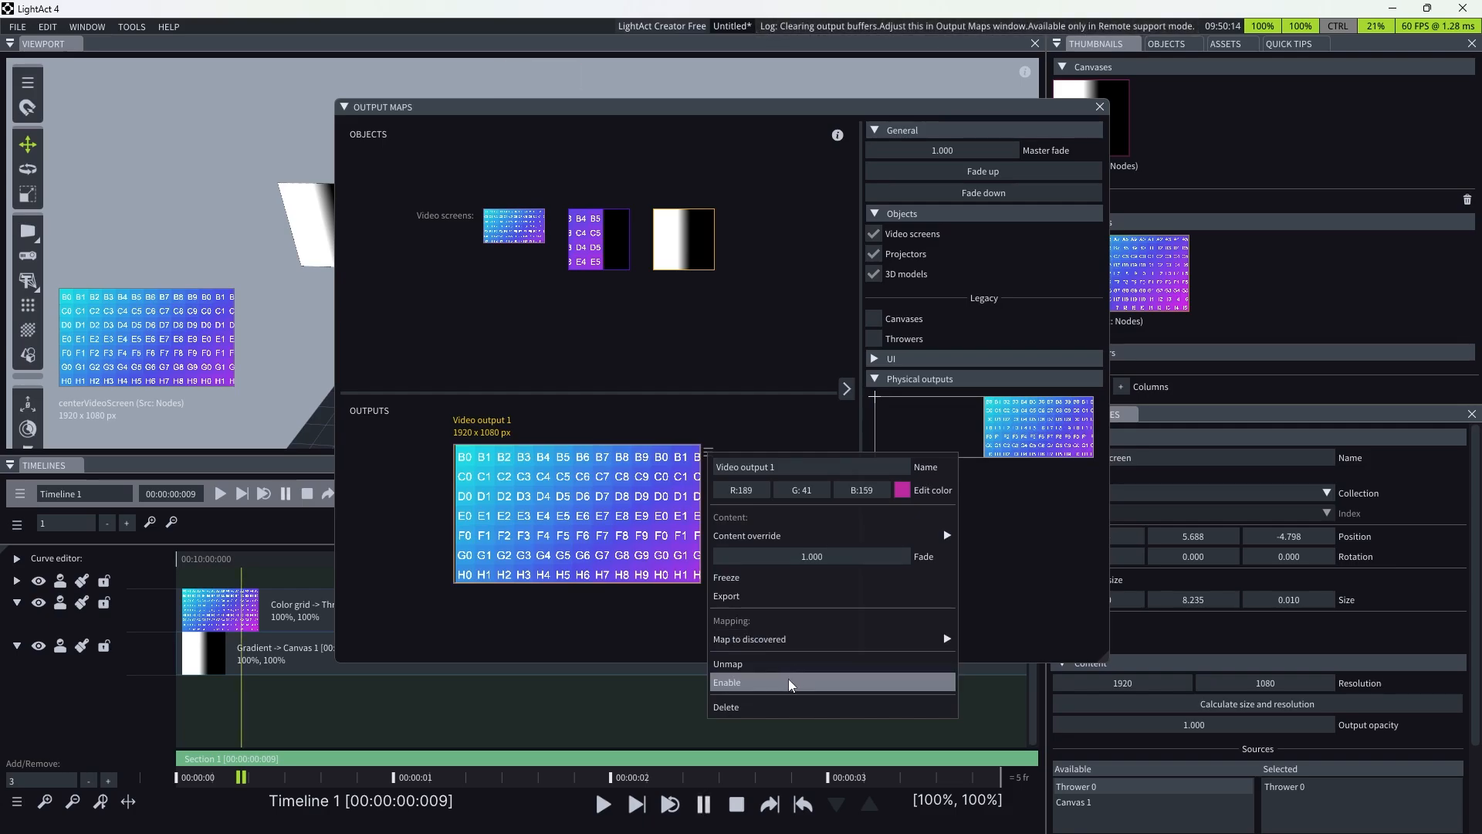
{"action": "left_click", "coordinate": [789, 683]}
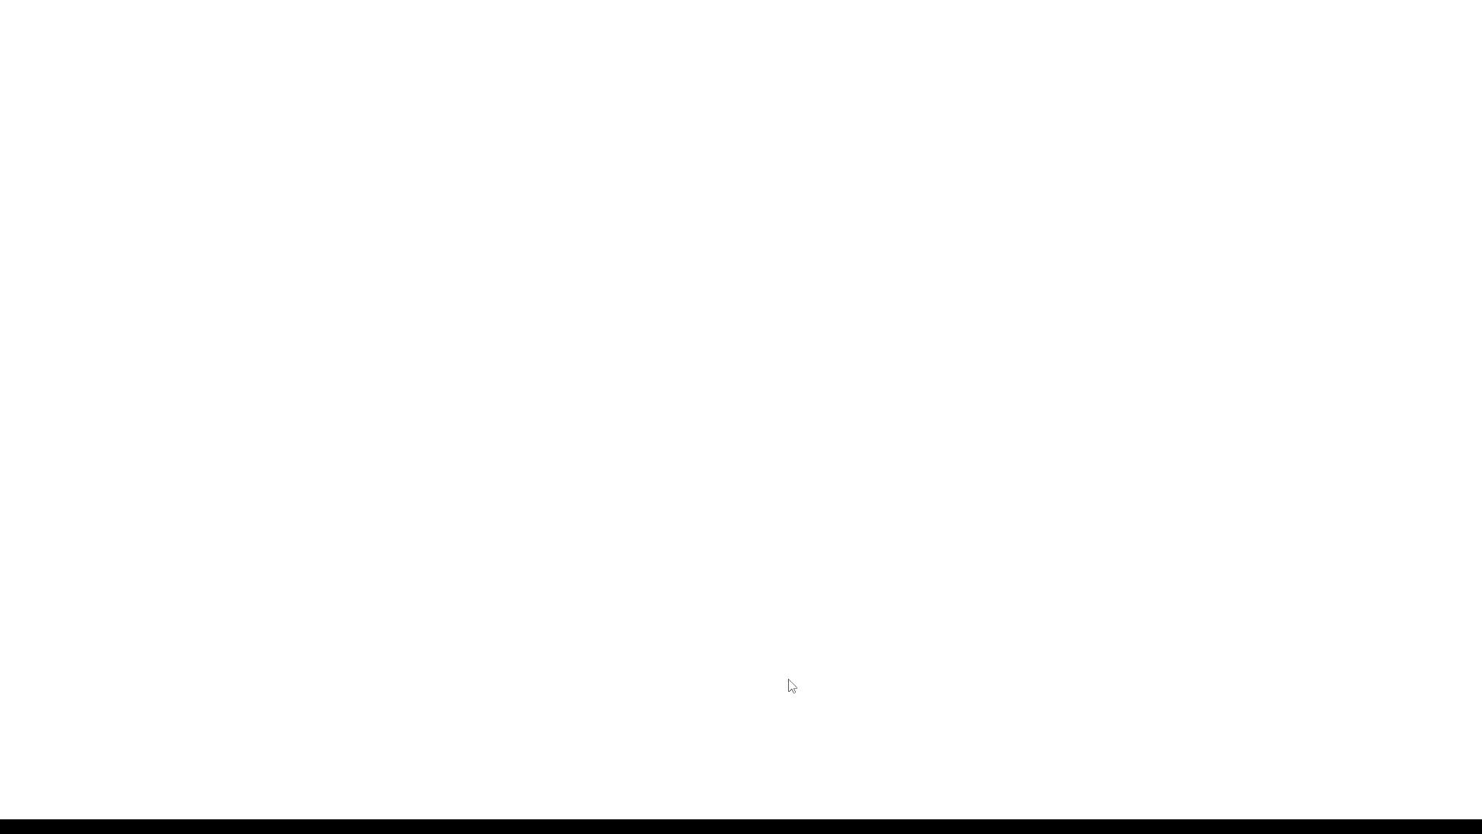
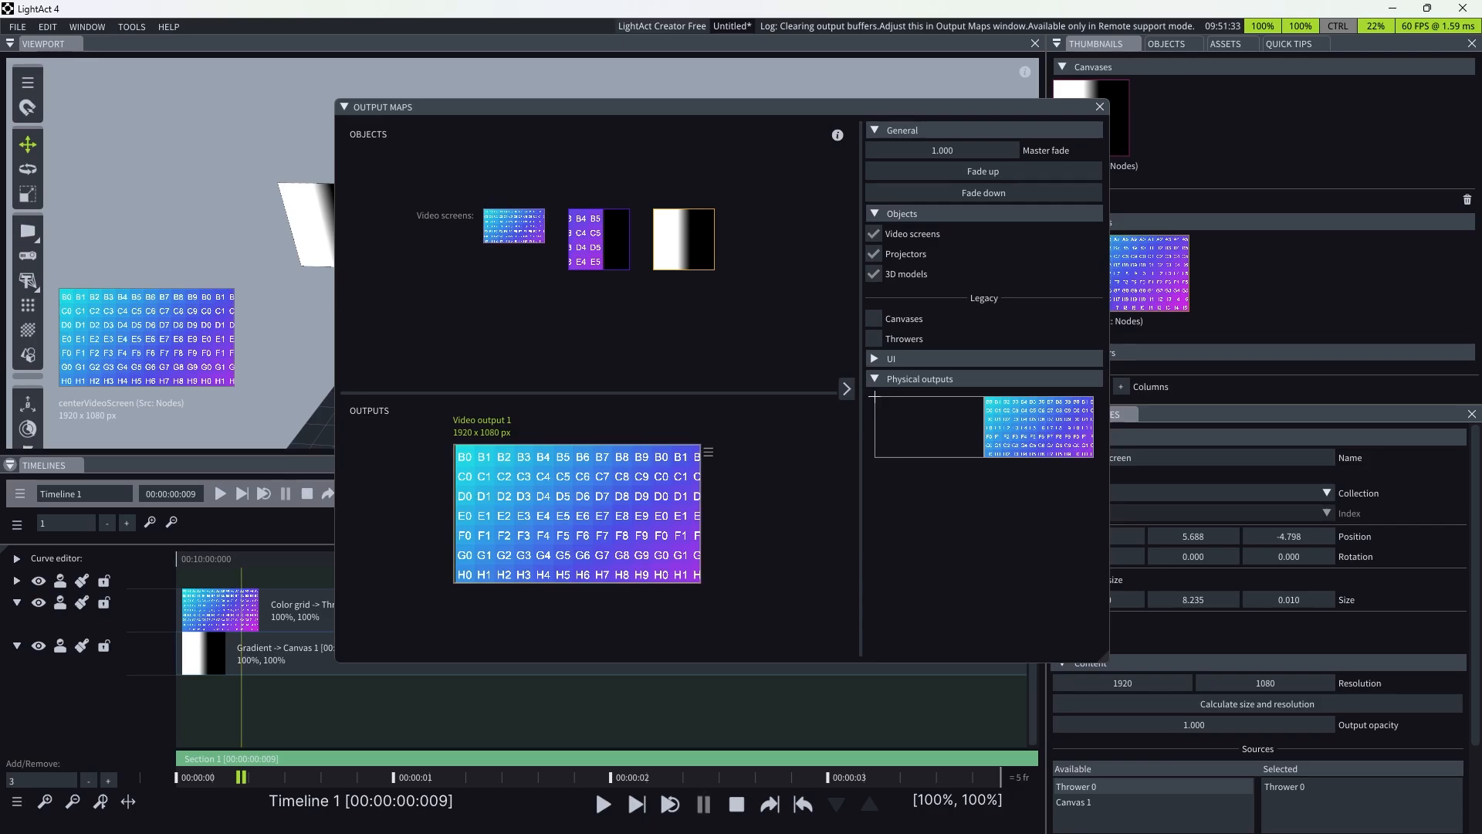
- Select a partial region of the center video screen and map it onto the middle of Video output 1
{"action": "scroll", "coordinate": [494, 313], "scroll_direction": "up", "scroll_amount": 2}
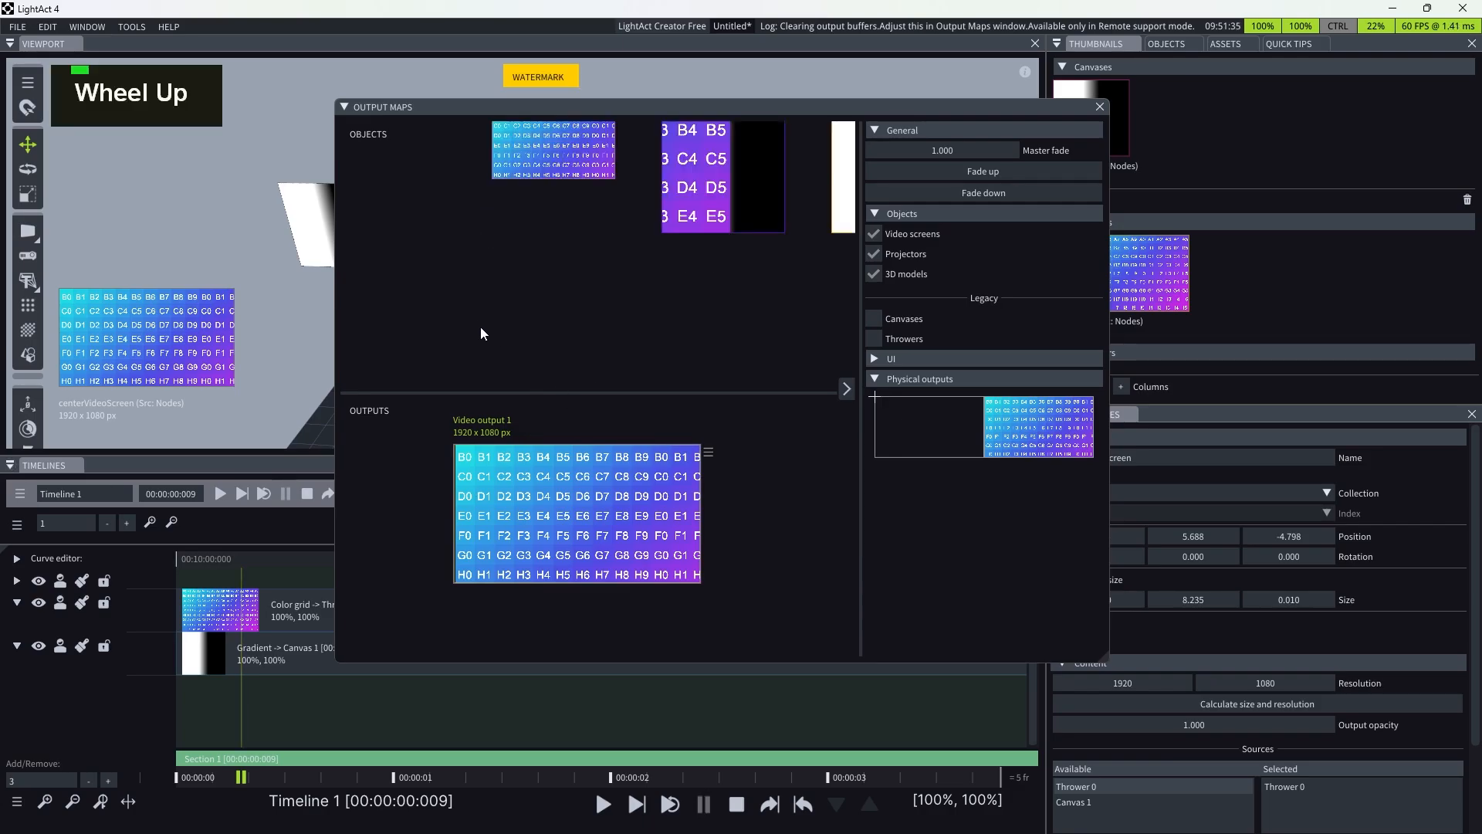
{"action": "scroll", "coordinate": [592, 393], "scroll_direction": "down", "scroll_amount": 1}
{"action": "scroll", "coordinate": [630, 480], "scroll_direction": "down", "scroll_amount": 1}
{"action": "scroll", "coordinate": [681, 486], "scroll_direction": "down", "scroll_amount": 1}
{"action": "scroll", "coordinate": [674, 288], "scroll_direction": "down", "scroll_amount": 1}
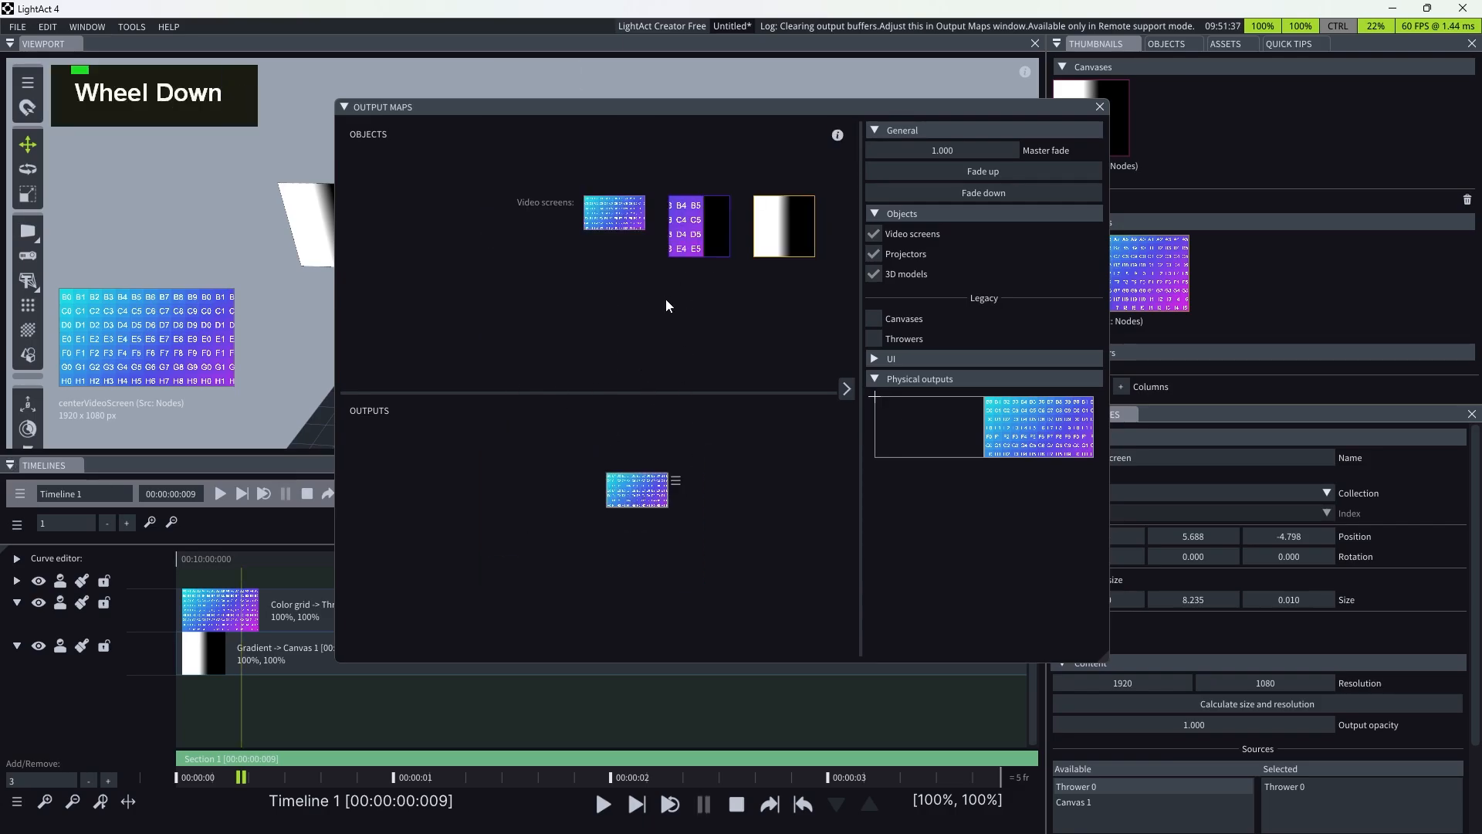
{"action": "scroll", "coordinate": [717, 185], "scroll_direction": "up", "scroll_amount": 3}
{"action": "scroll", "coordinate": [714, 200], "scroll_direction": "down", "scroll_amount": 2}
{"action": "scroll", "coordinate": [603, 216], "scroll_direction": "up", "scroll_amount": 1}
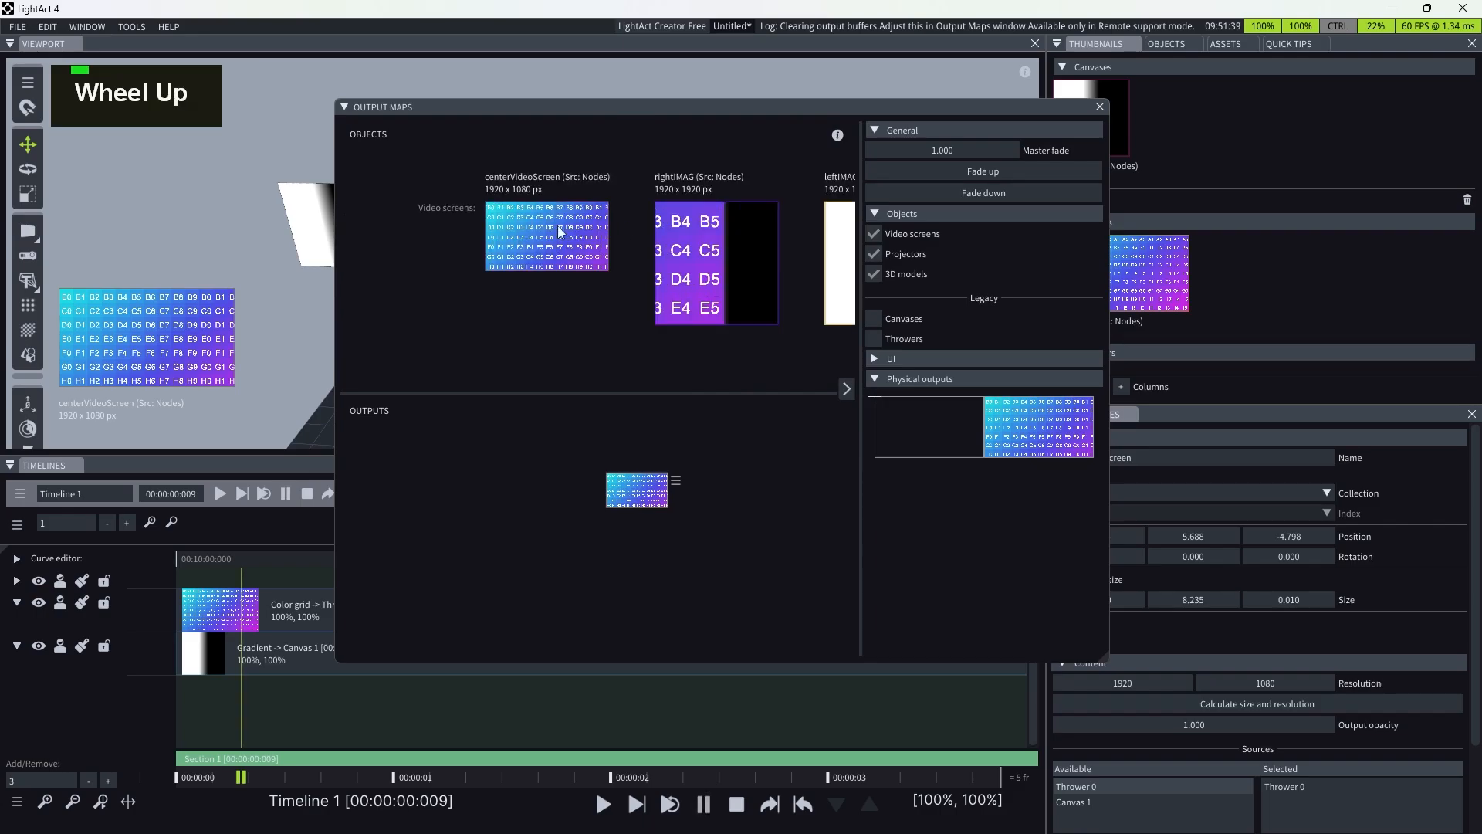
{"action": "left_click", "coordinate": [511, 217], "text": "shift"}
{"action": "scroll", "coordinate": [546, 251], "scroll_direction": "up", "scroll_amount": 1}
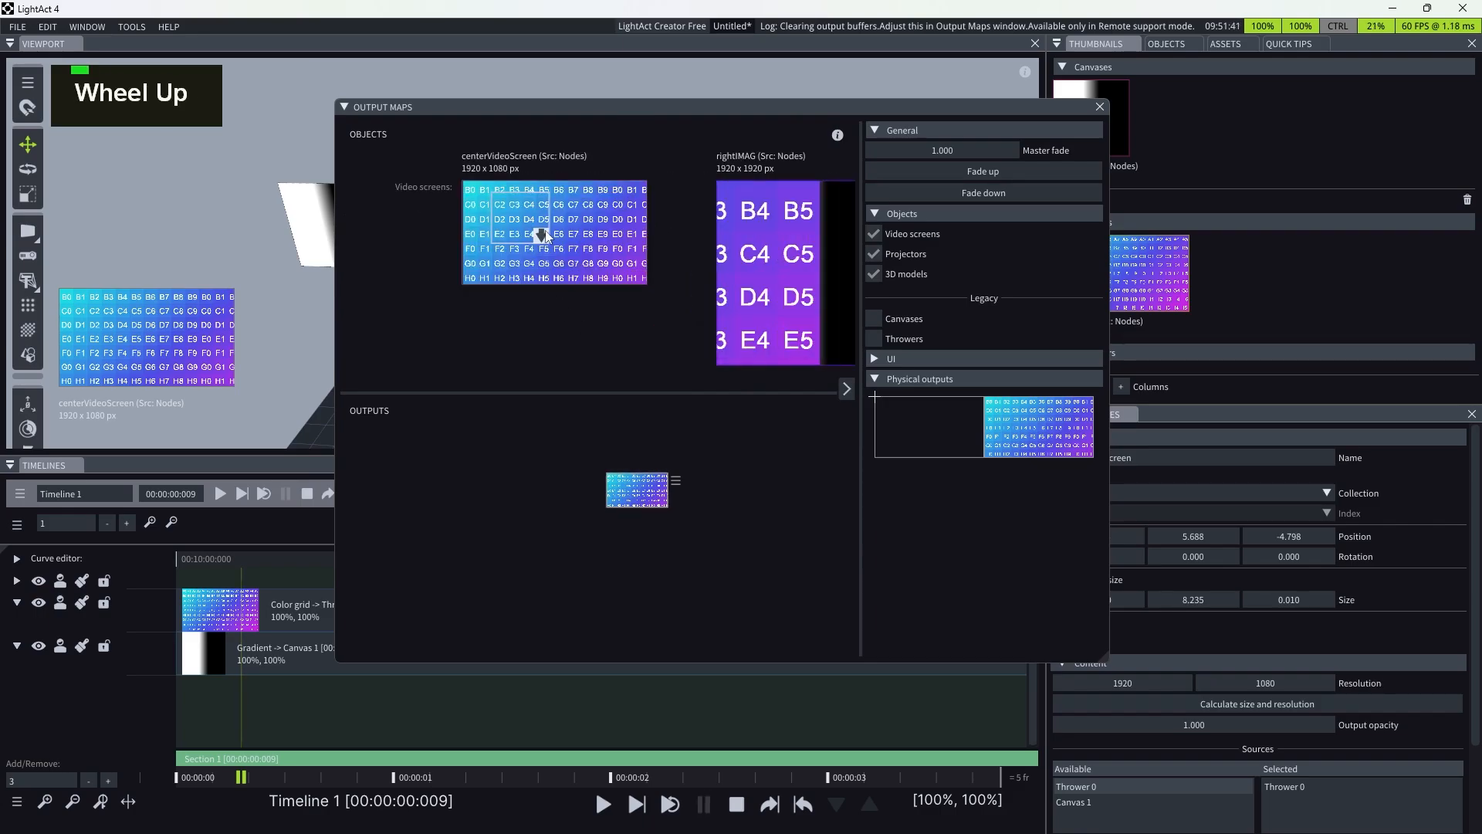
{"action": "left_click_drag", "start_coordinate": [627, 452], "coordinate": [648, 489]}
- Rotate the partial area a quarter turn counterclockwise and move it to about X 479, Y 60 on Video output 1
{"action": "scroll", "coordinate": [649, 493], "scroll_direction": "up", "scroll_amount": 2}
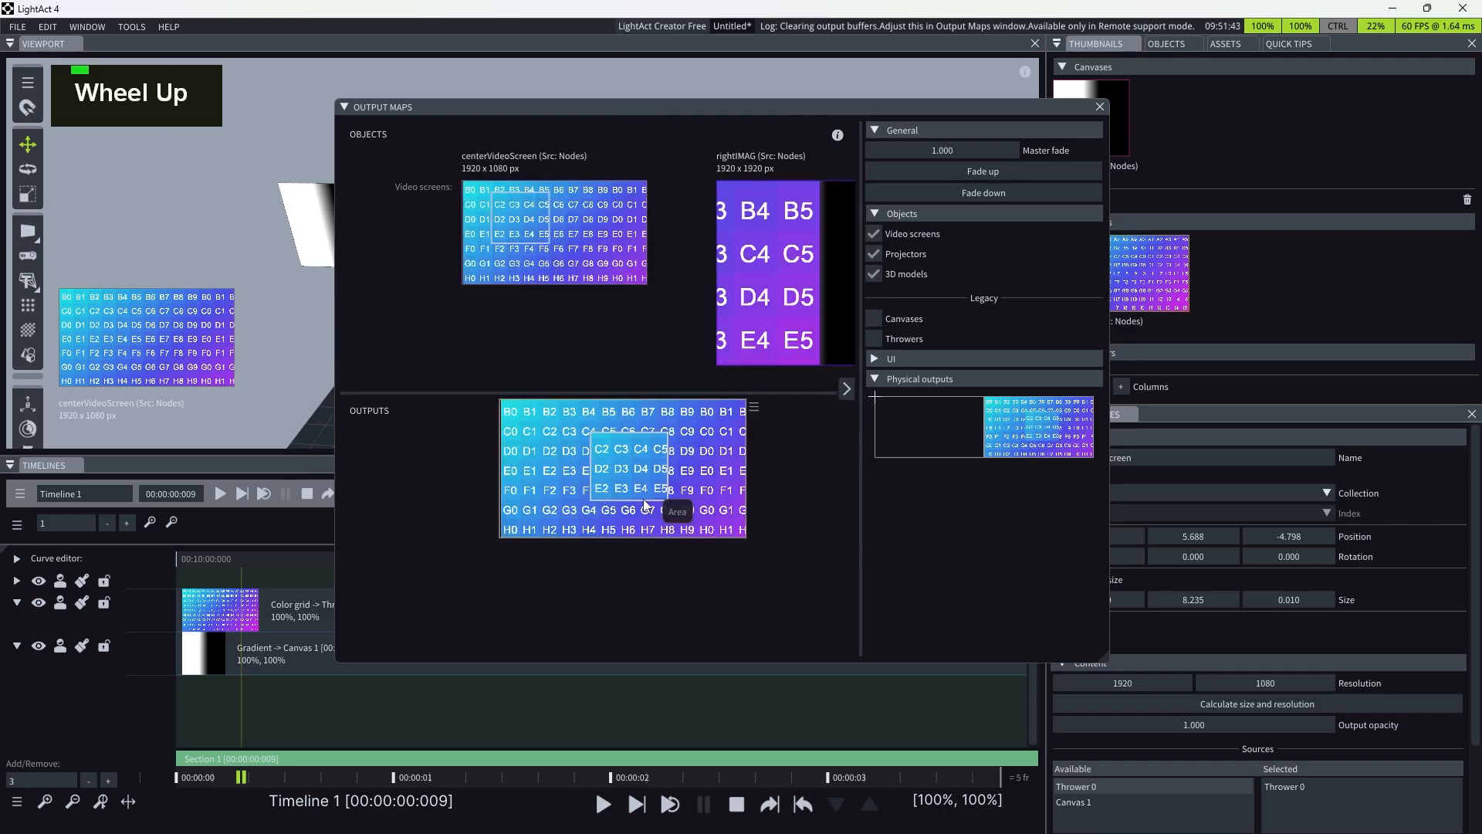
{"action": "scroll", "coordinate": [648, 498], "scroll_direction": "down", "scroll_amount": 2}
{"action": "scroll", "coordinate": [647, 504], "scroll_direction": "up", "scroll_amount": 2}
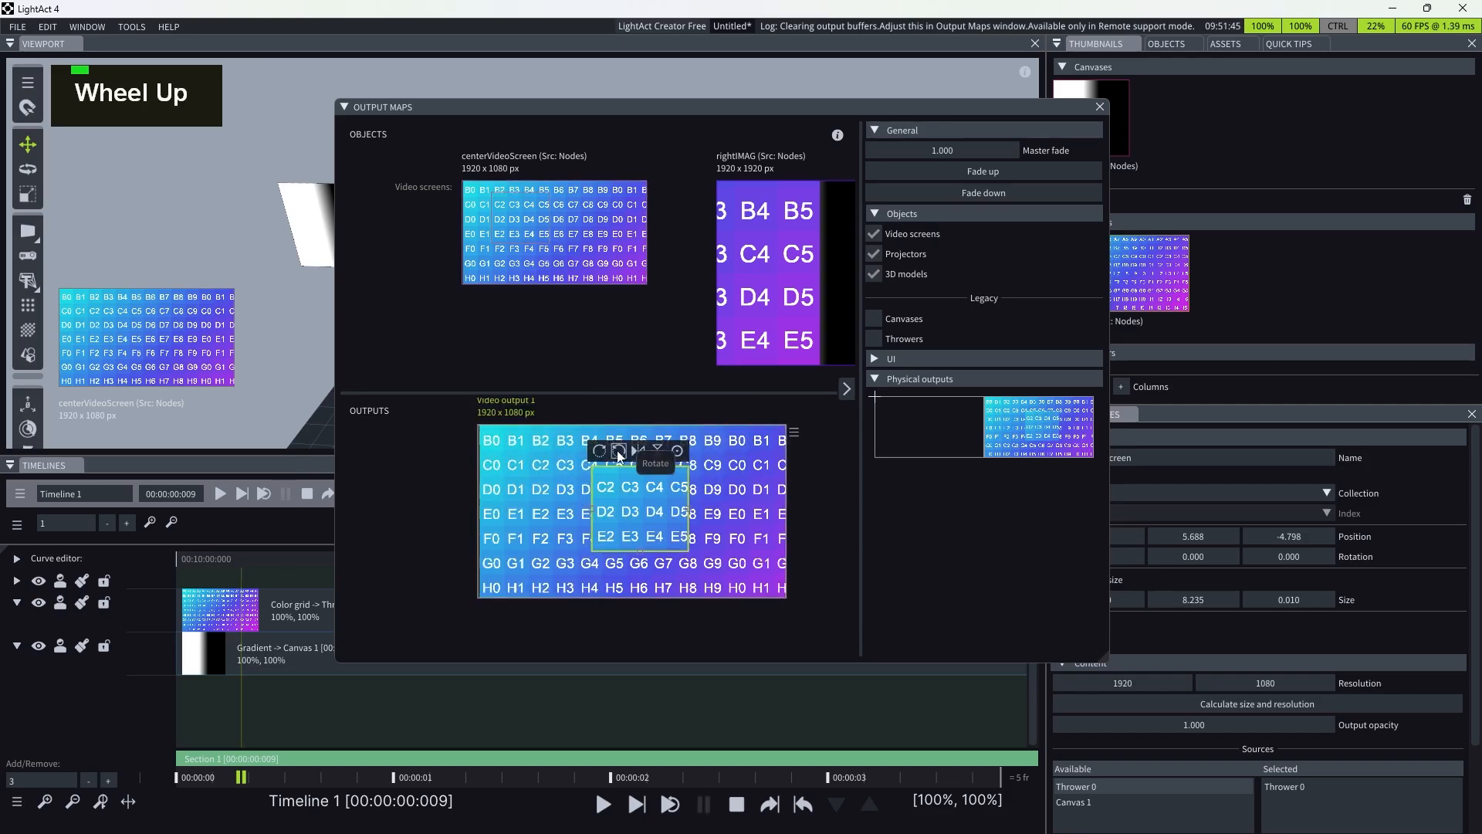
{"action": "left_click", "coordinate": [624, 445]}
{"action": "left_click_drag", "start_coordinate": [683, 511], "coordinate": [560, 489]}
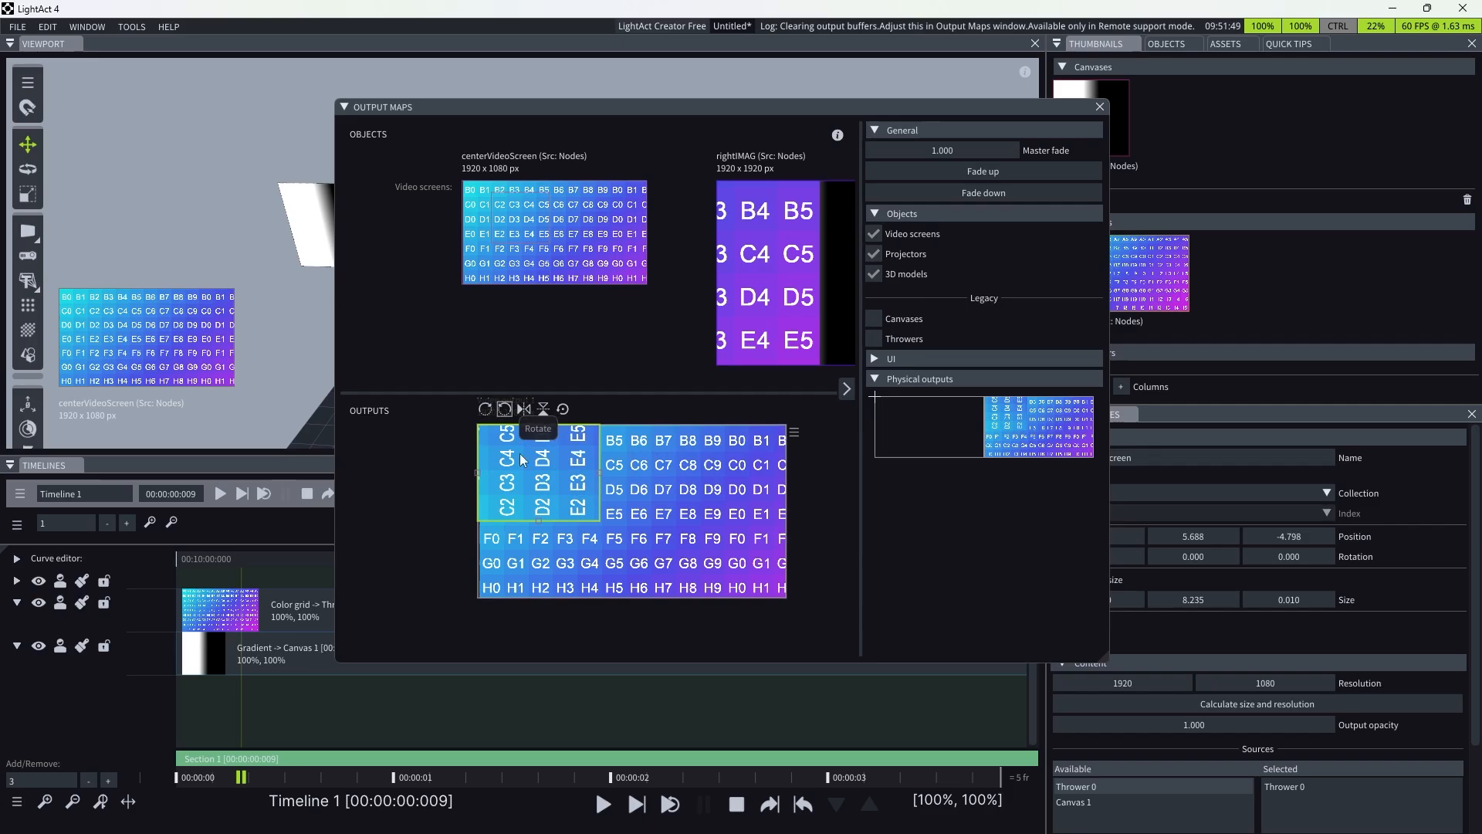
{"action": "scroll", "coordinate": [564, 479], "scroll_direction": "down", "scroll_amount": 3}
{"action": "scroll", "coordinate": [555, 445], "scroll_direction": "up", "scroll_amount": 1}
{"action": "scroll", "coordinate": [554, 444], "scroll_direction": "up", "scroll_amount": 2}
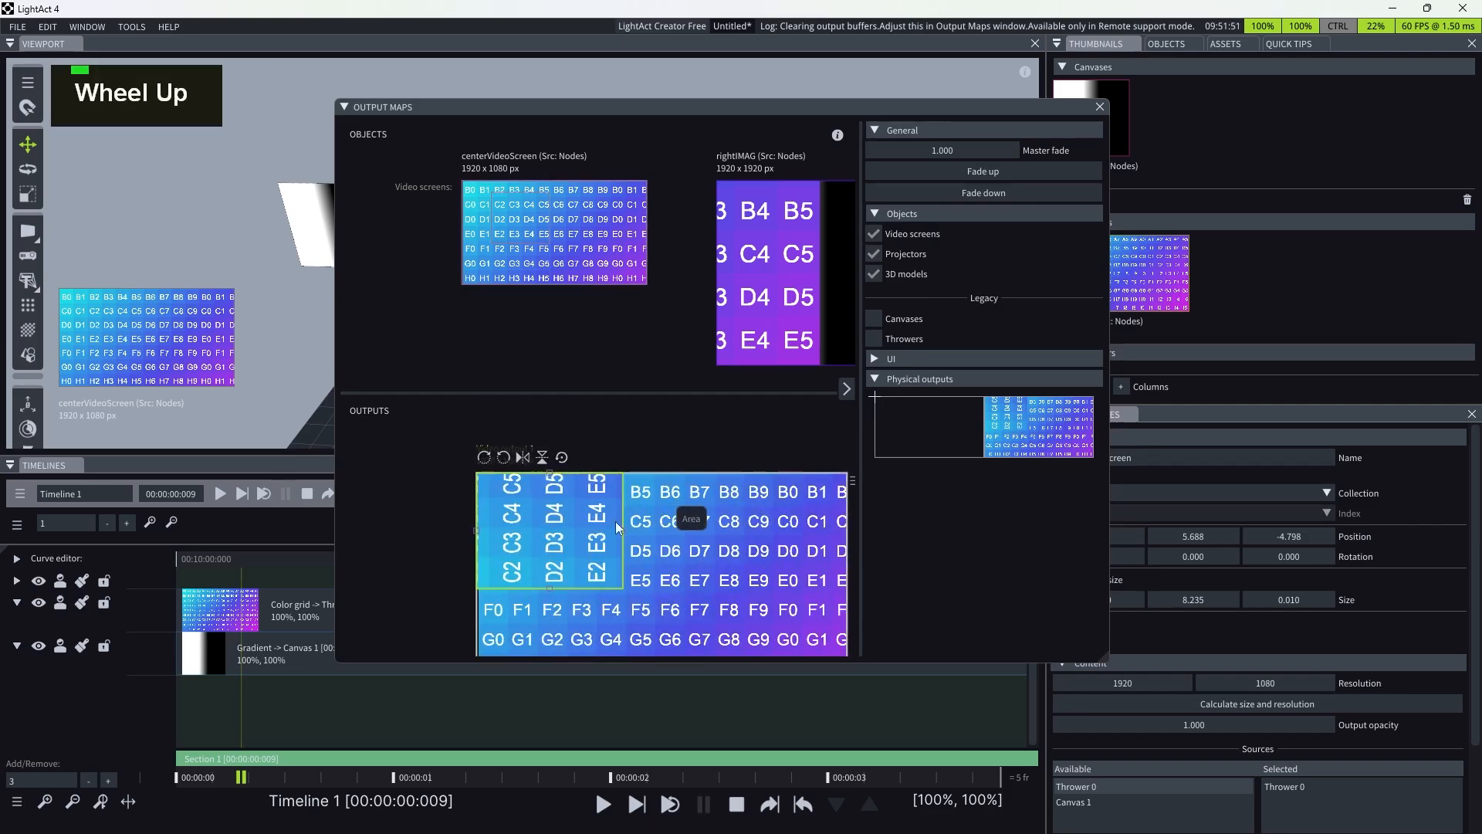
{"action": "left_click_drag", "start_coordinate": [617, 527], "coordinate": [695, 554]}
- Open the rotated area's options and examine its mapping, position, size, rotate and flip settings
{"action": "right_click", "coordinate": [652, 512]}
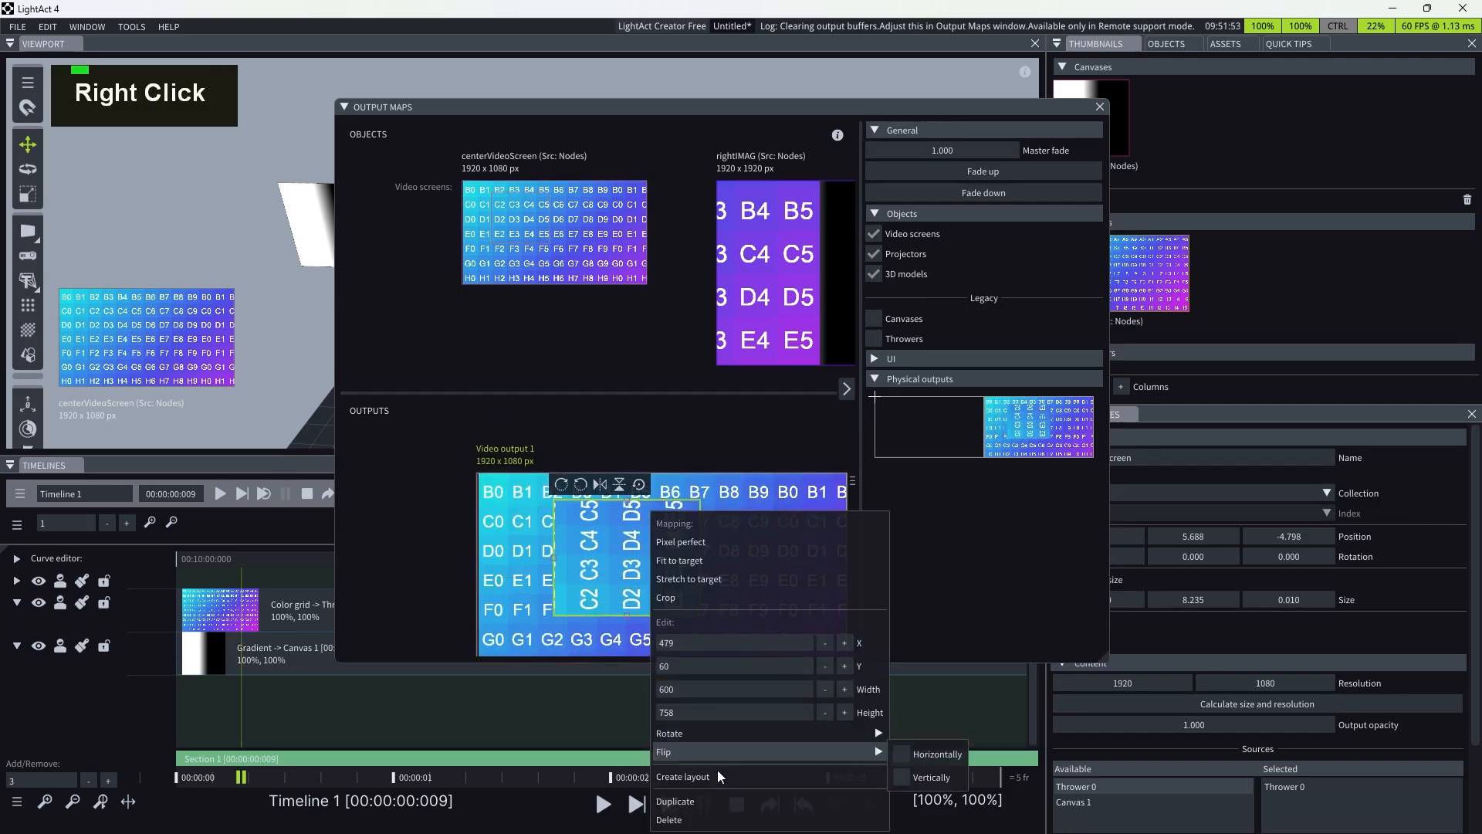
{"action": "mouse_move", "coordinate": [718, 776]}
{"action": "left_click", "coordinate": [934, 741]}
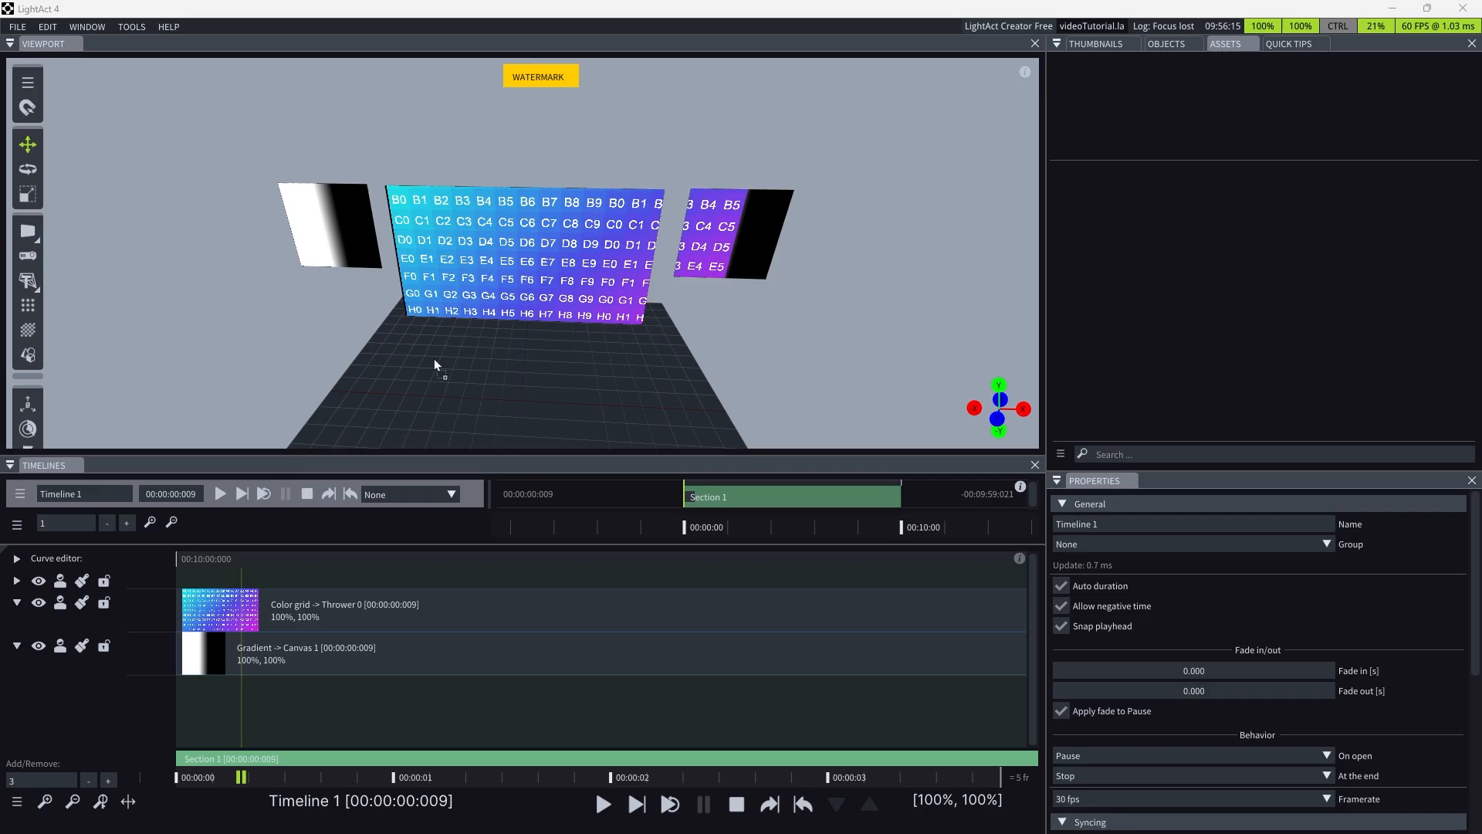
- Import the cameraFeedCentralText video into the project's assets and place it in a new collection
{"action": "left_click_drag", "start_coordinate": [1118, 301], "coordinate": [1118, 303]}
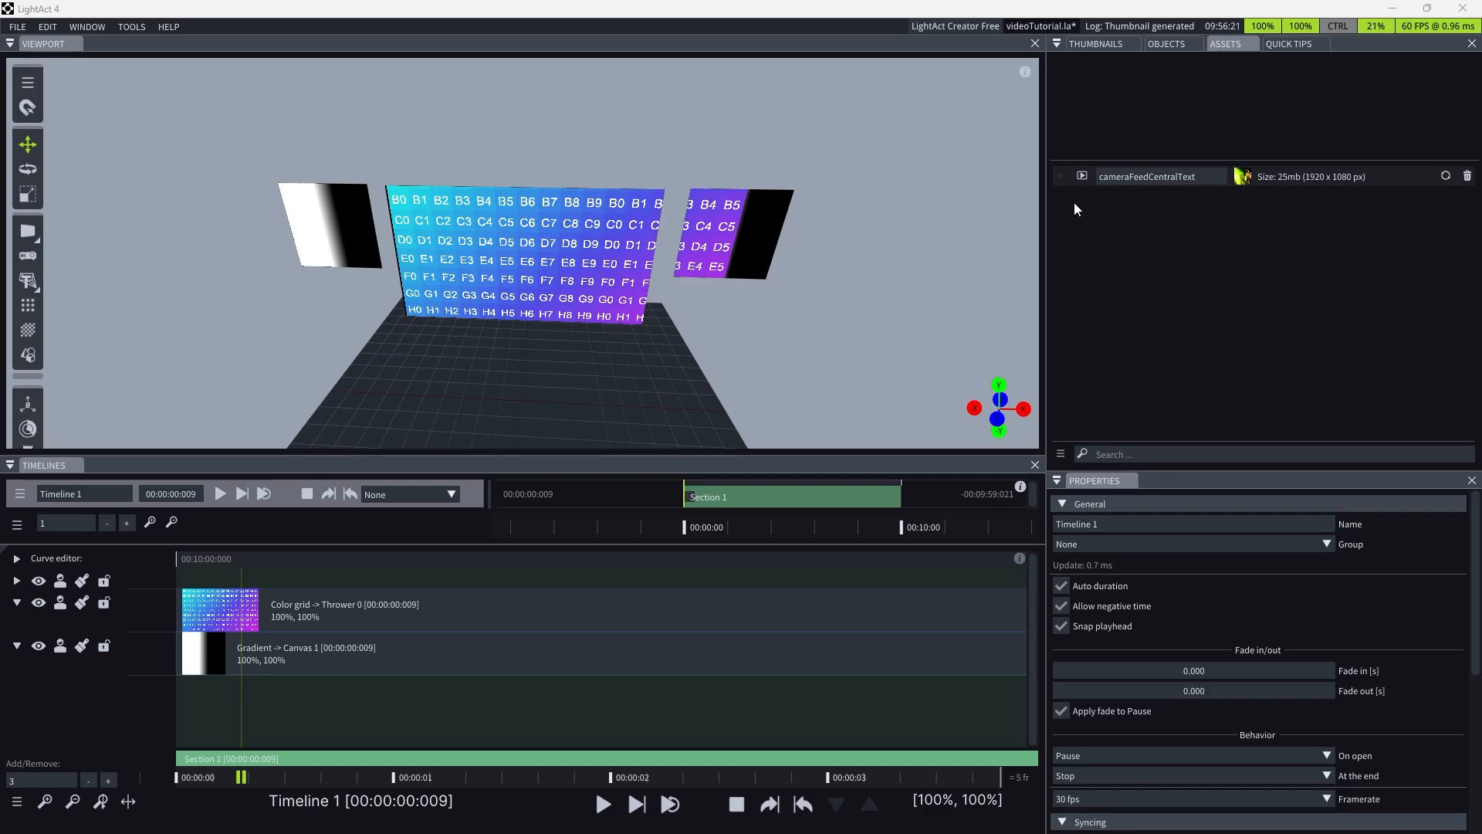
{"action": "left_click", "coordinate": [1060, 454]}
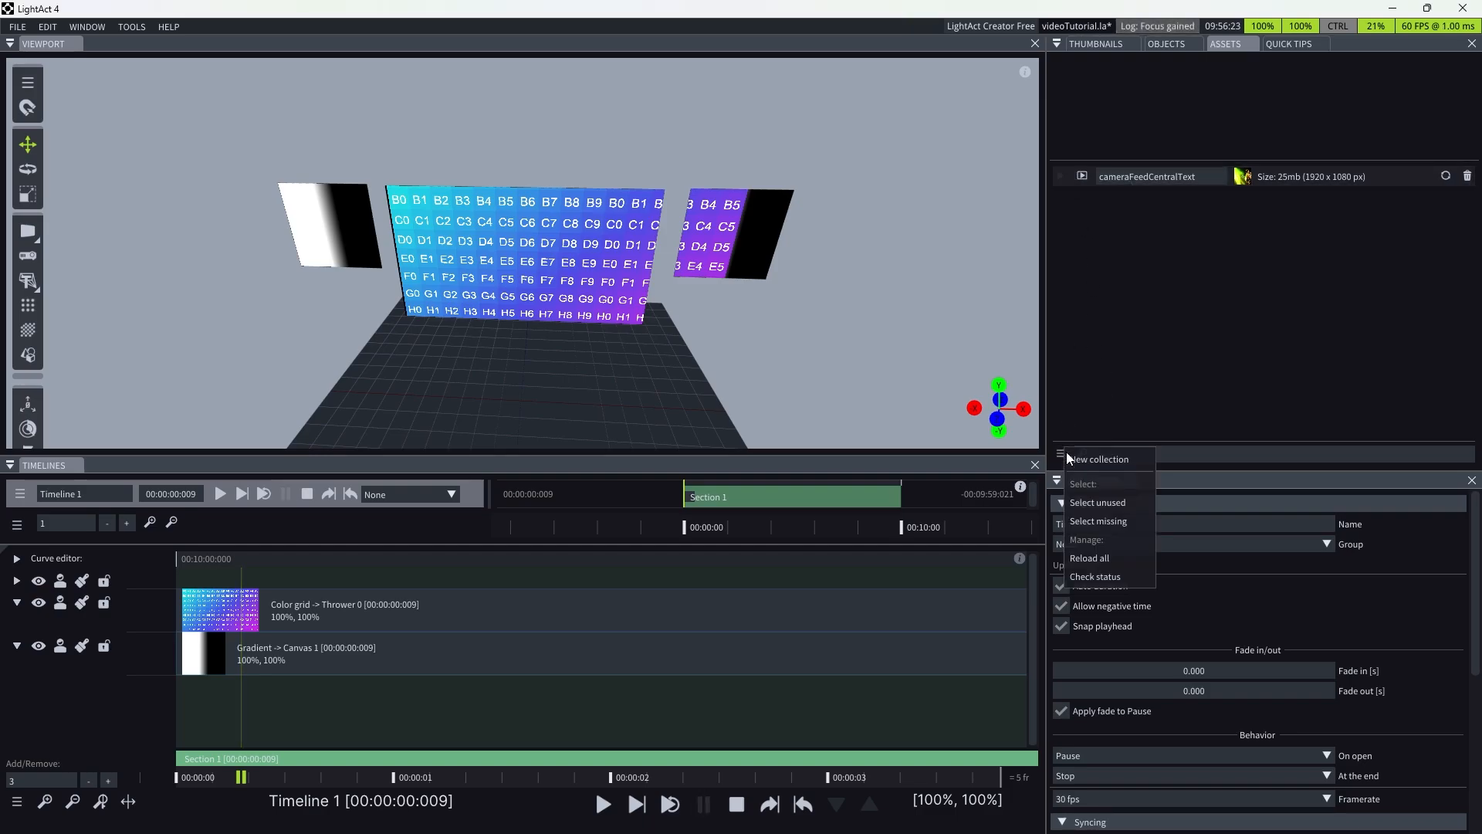
{"action": "left_click", "coordinate": [1069, 457]}
{"action": "left_click", "coordinate": [1152, 495]}
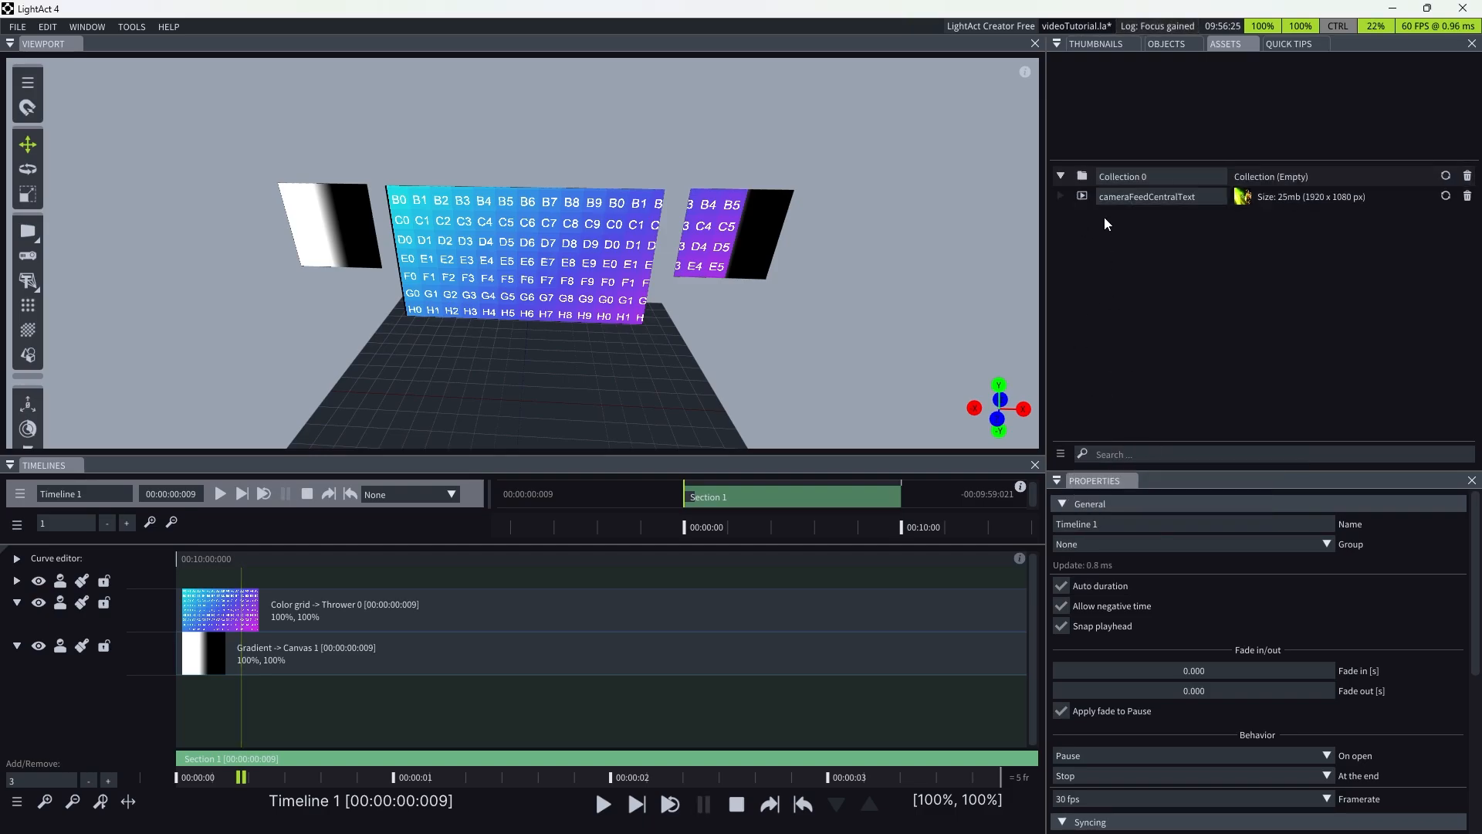
{"action": "left_click_drag", "start_coordinate": [1085, 197], "coordinate": [1085, 179]}
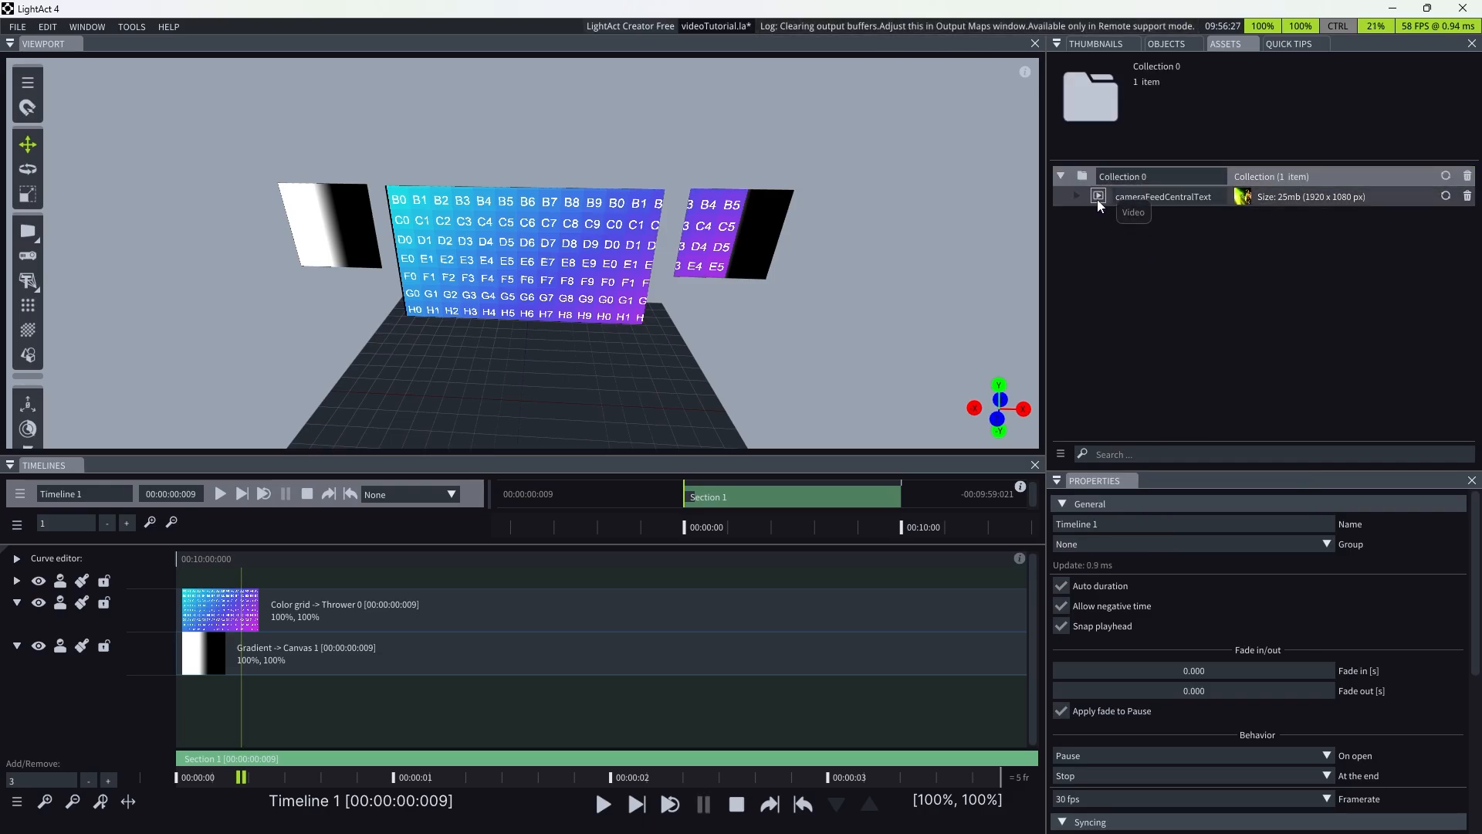
- Inspect the cameraFeedCentralText video's file details and collapse its collection
{"action": "mouse_move", "coordinate": [1097, 200]}
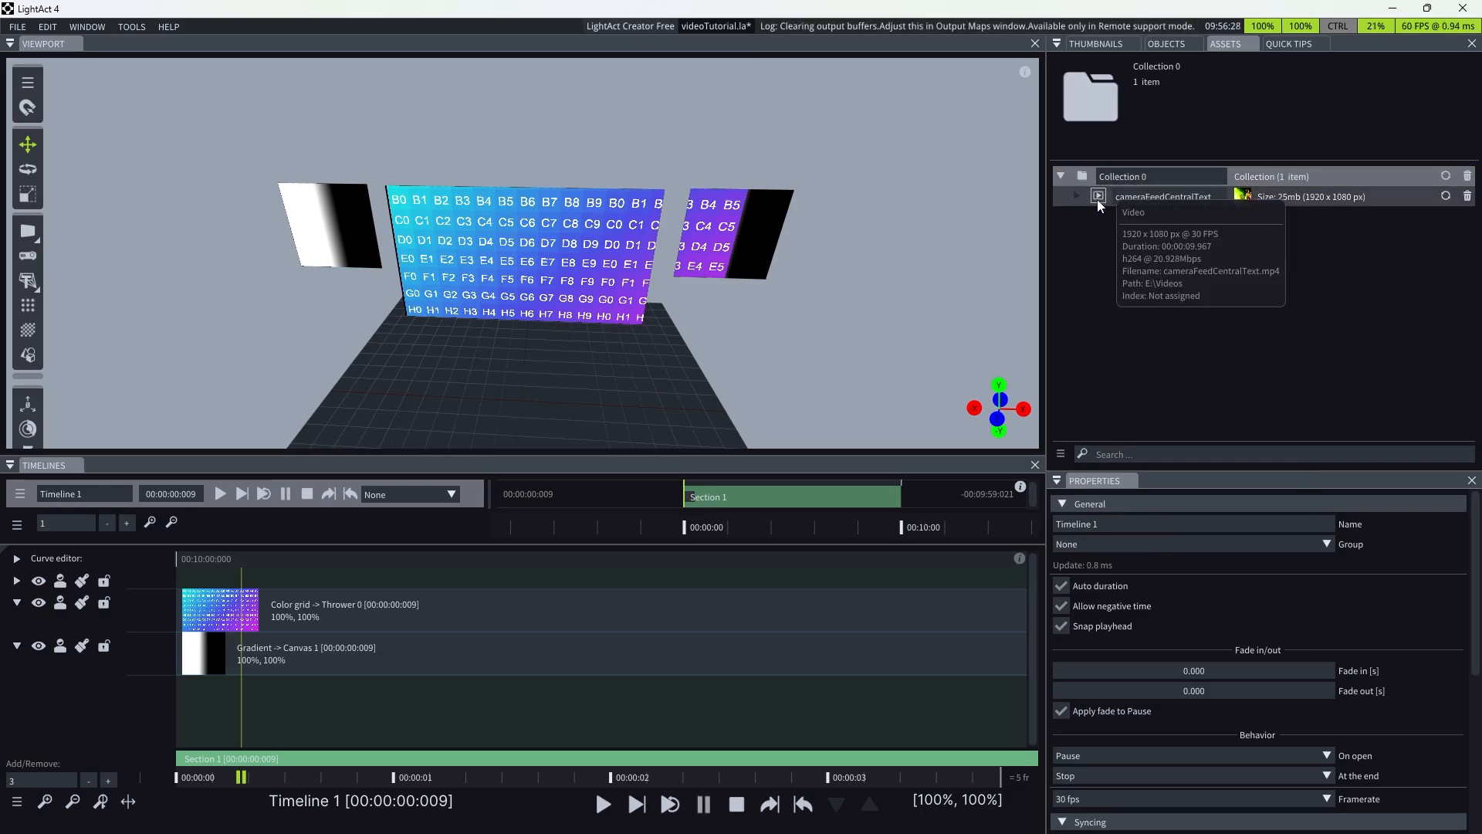
{"action": "left_click", "coordinate": [1116, 292]}
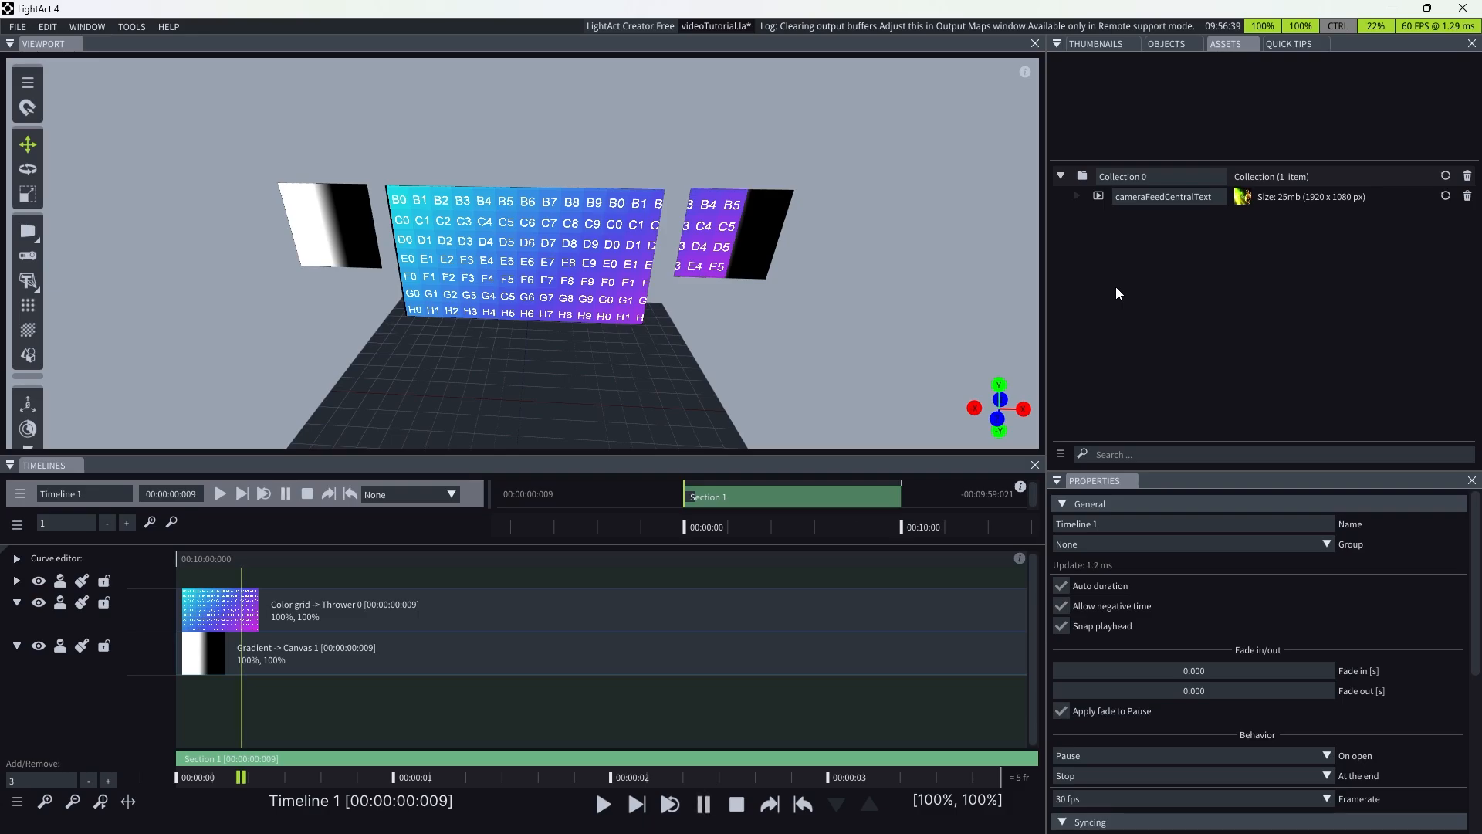
{"action": "left_click", "coordinate": [1058, 195]}
{"action": "left_click", "coordinate": [1062, 175]}
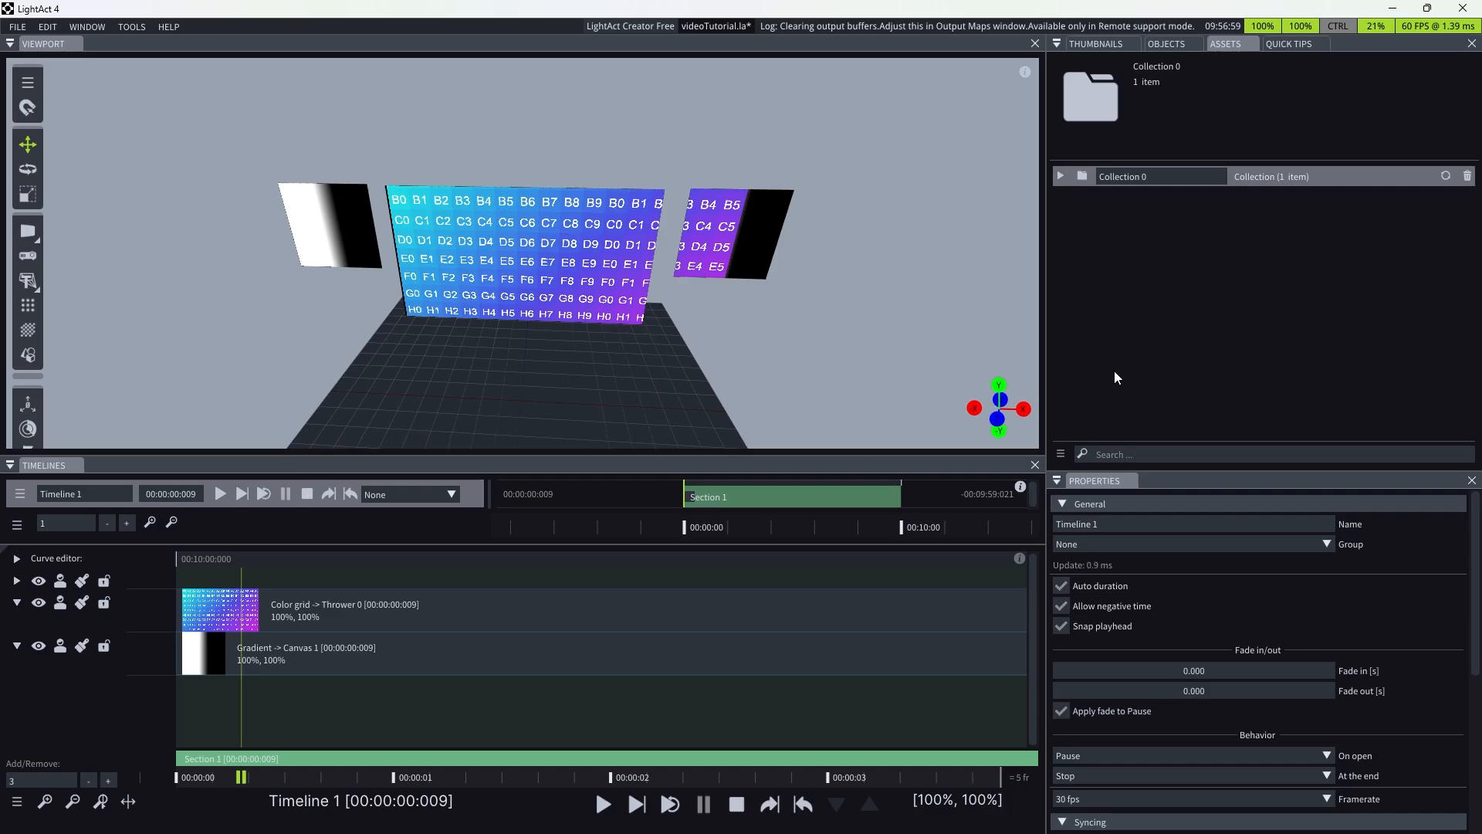
- Expand Collection 0, add a fourth timeline lane, and move the Color grid and Gradient layers into the two collapsed upper lanes
{"action": "left_click", "coordinate": [1059, 176]}
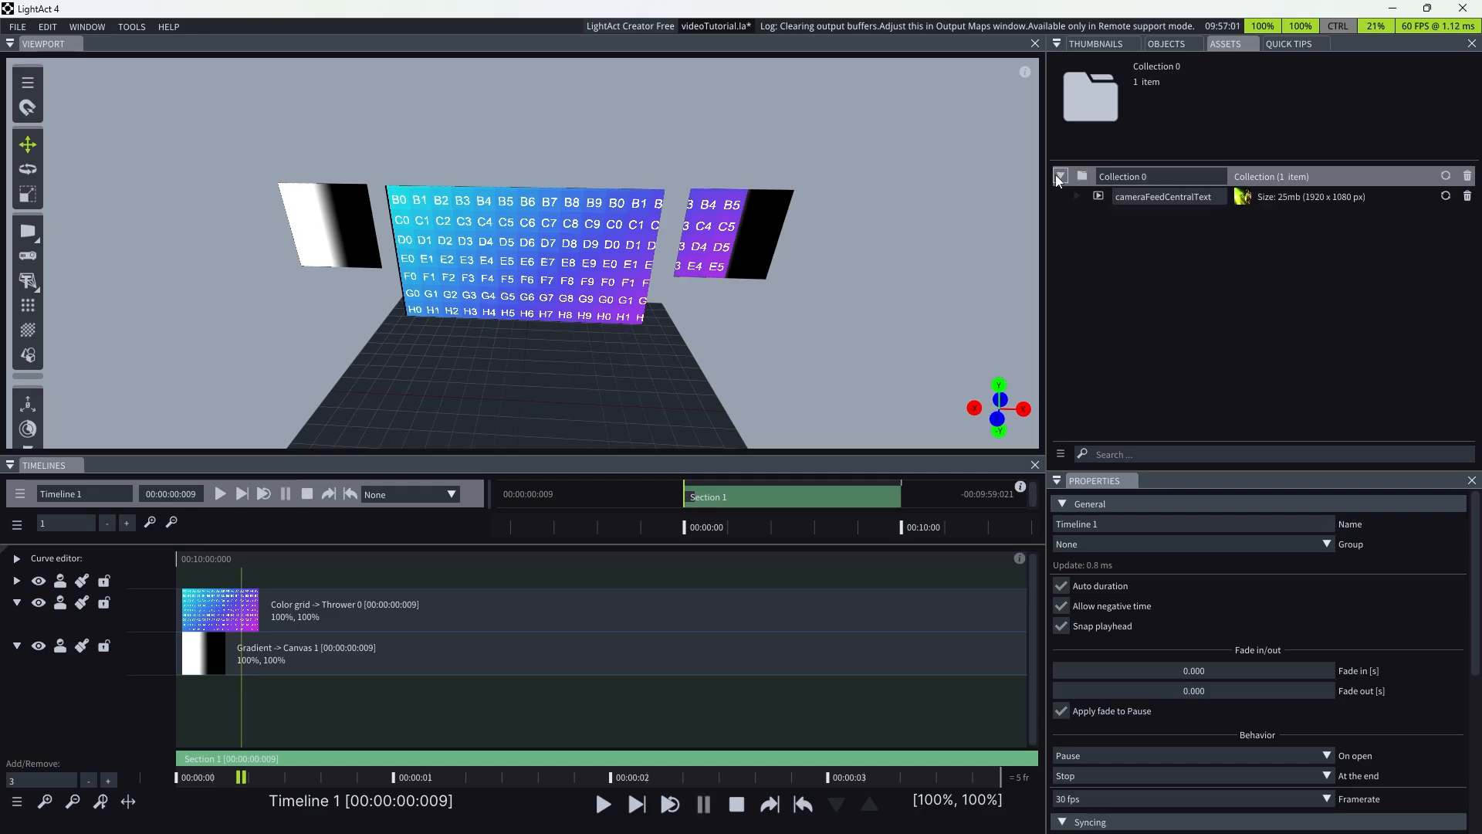
{"action": "left_click", "coordinate": [345, 636]}
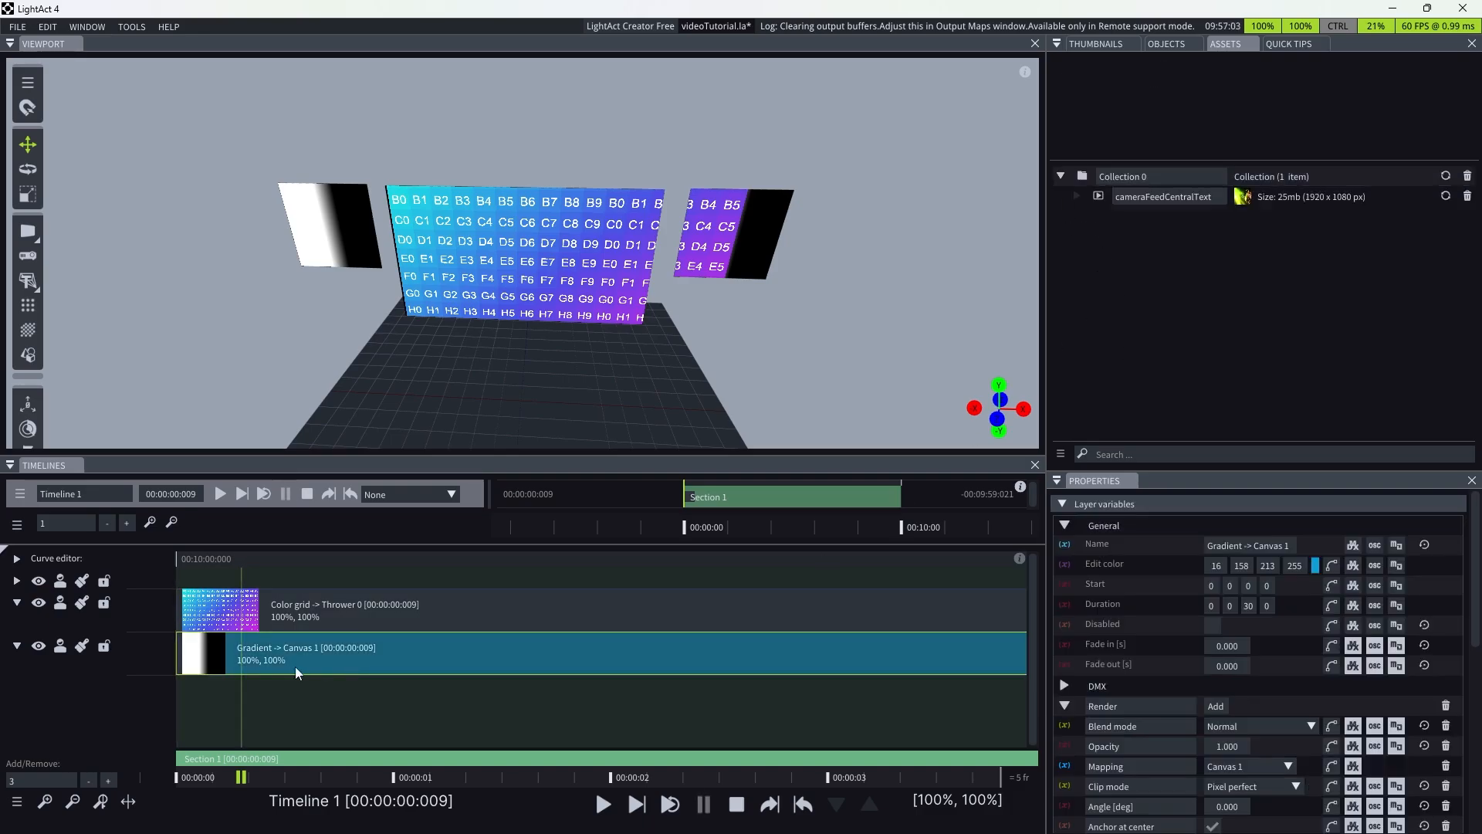
{"action": "left_click", "coordinate": [108, 781]}
{"action": "left_click", "coordinate": [293, 628]}
{"action": "left_click_drag", "start_coordinate": [293, 628], "coordinate": [284, 584]}
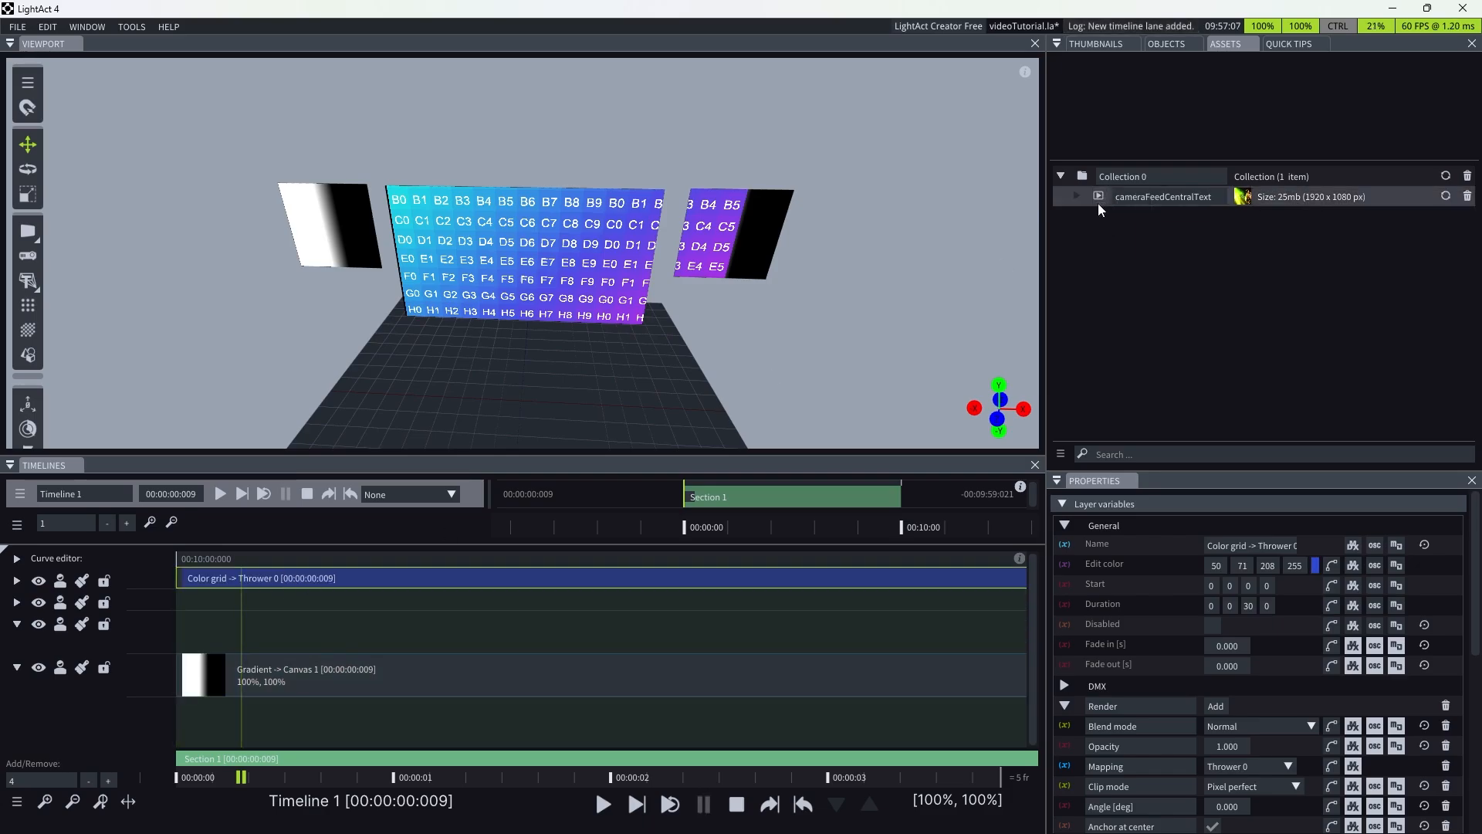
{"action": "left_click", "coordinate": [460, 660]}
{"action": "left_click_drag", "start_coordinate": [460, 664], "coordinate": [454, 608]}
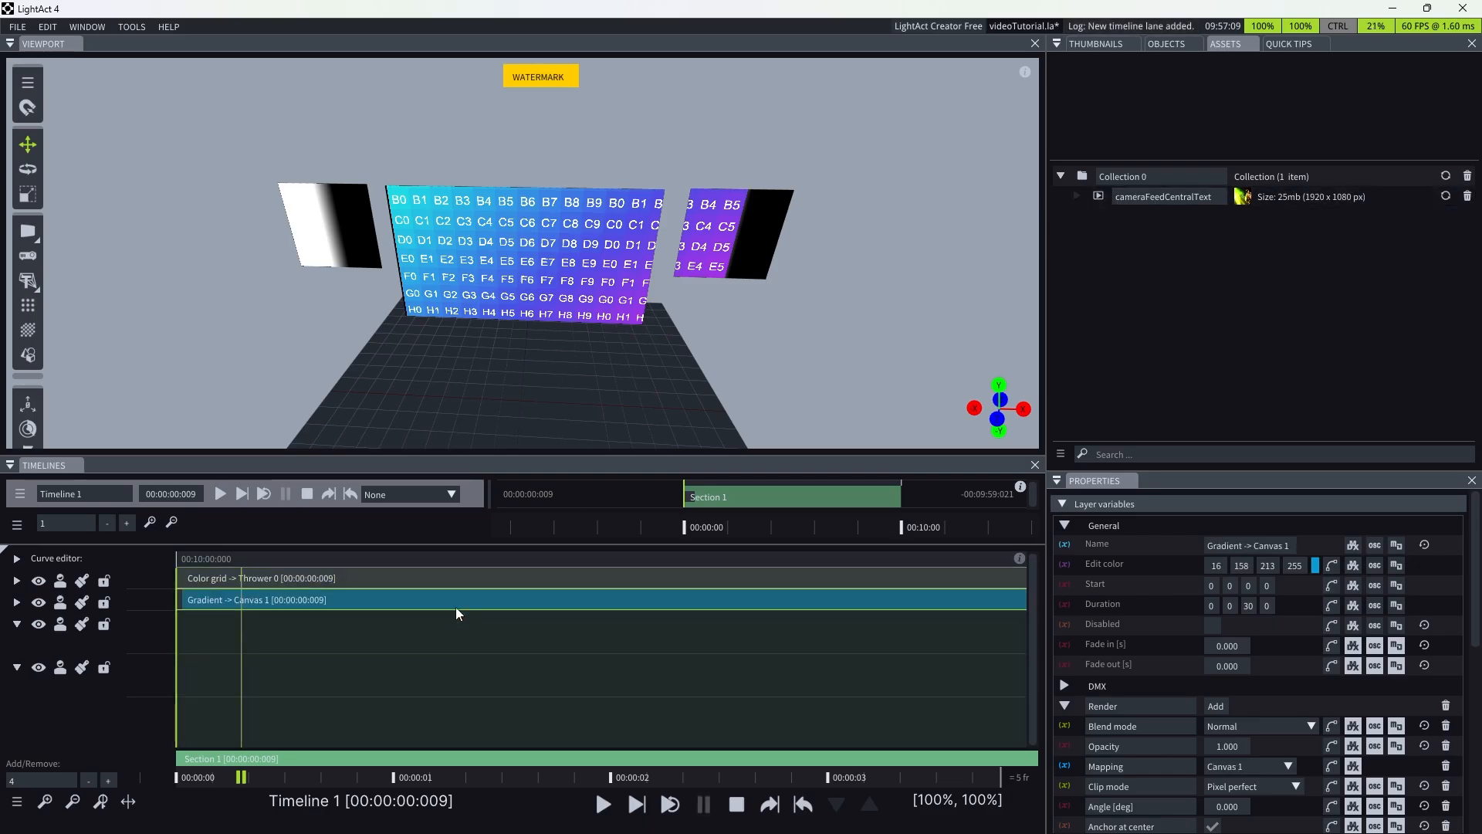
- Add a Video layer to the third timeline lane and open its Video asset choices
{"action": "left_click", "coordinate": [206, 644]}
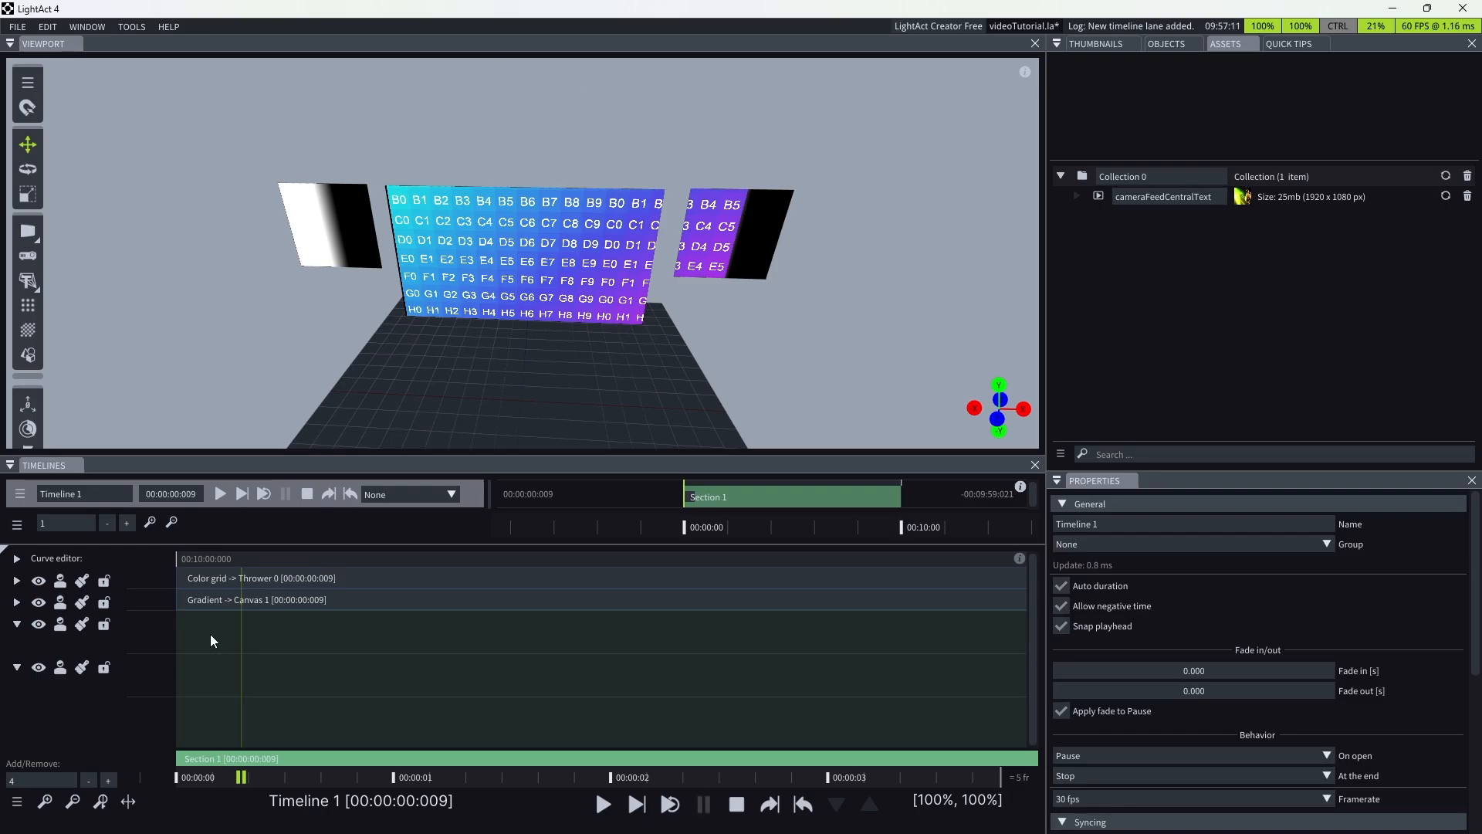
{"action": "right_click", "coordinate": [210, 633]}
{"action": "mouse_move", "coordinate": [240, 615]}
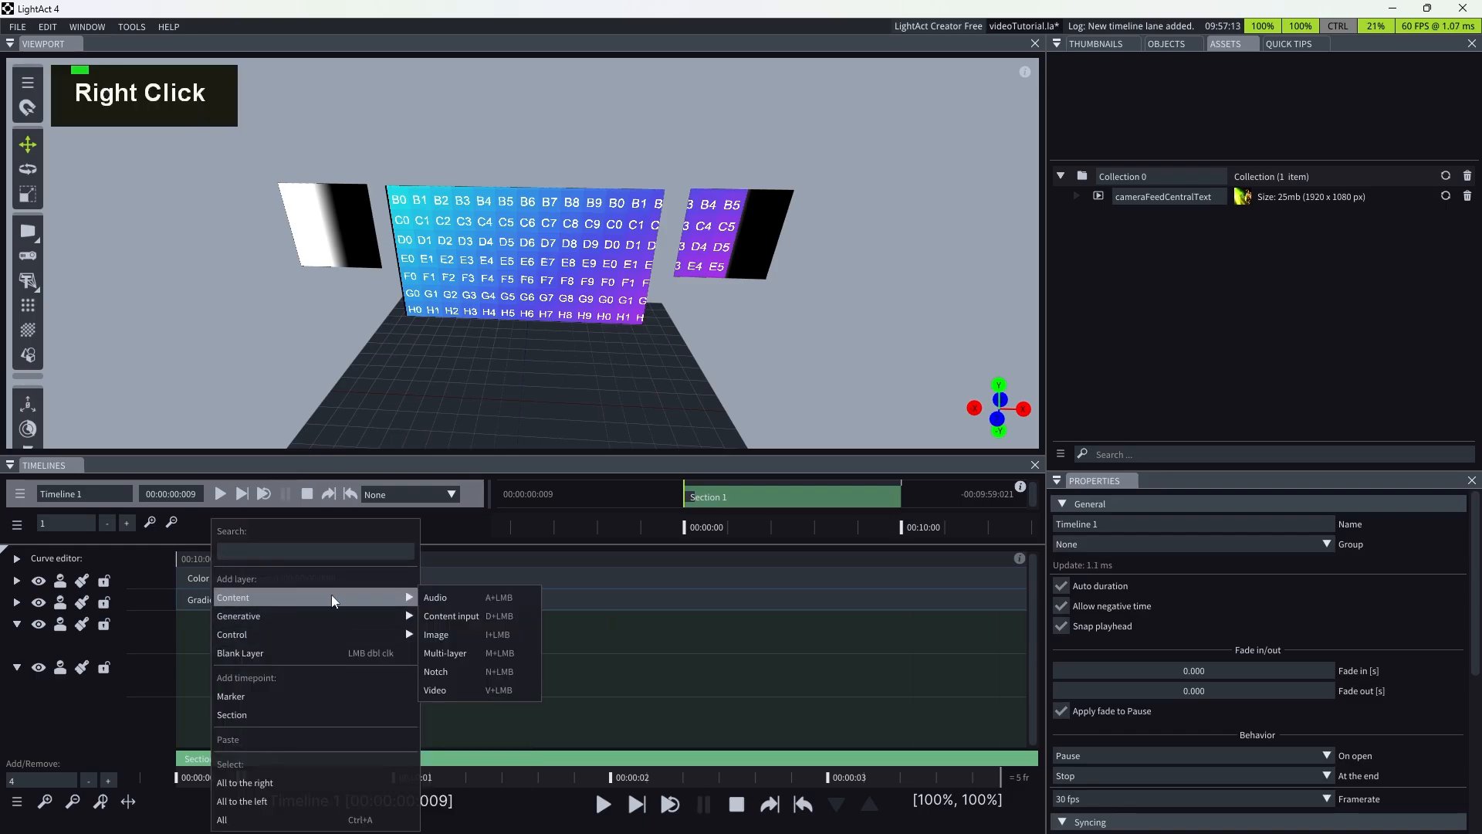
{"action": "left_click", "coordinate": [697, 647]}
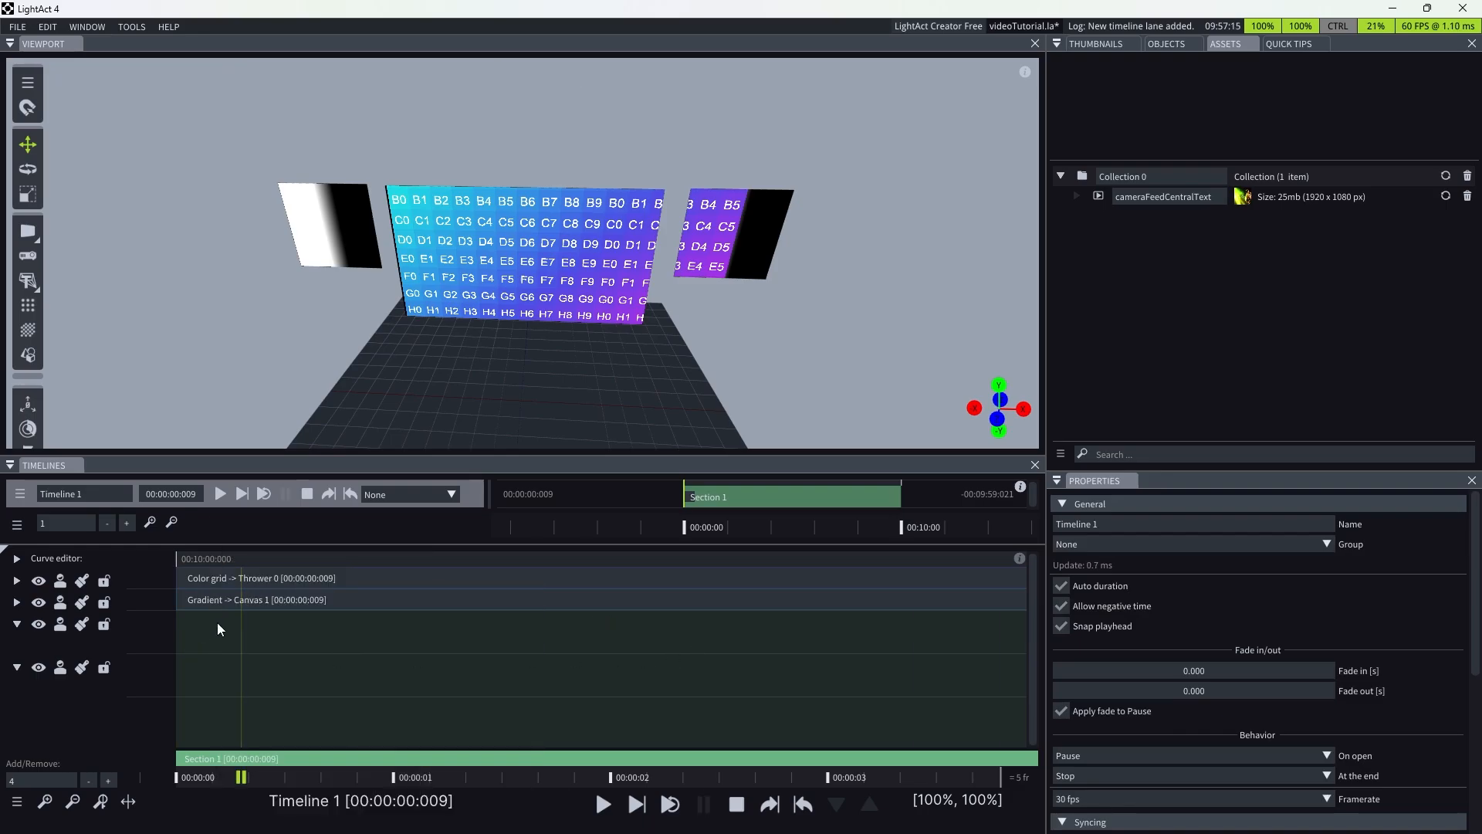
{"action": "type", "text": "v"}
{"action": "key", "text": "Return"}
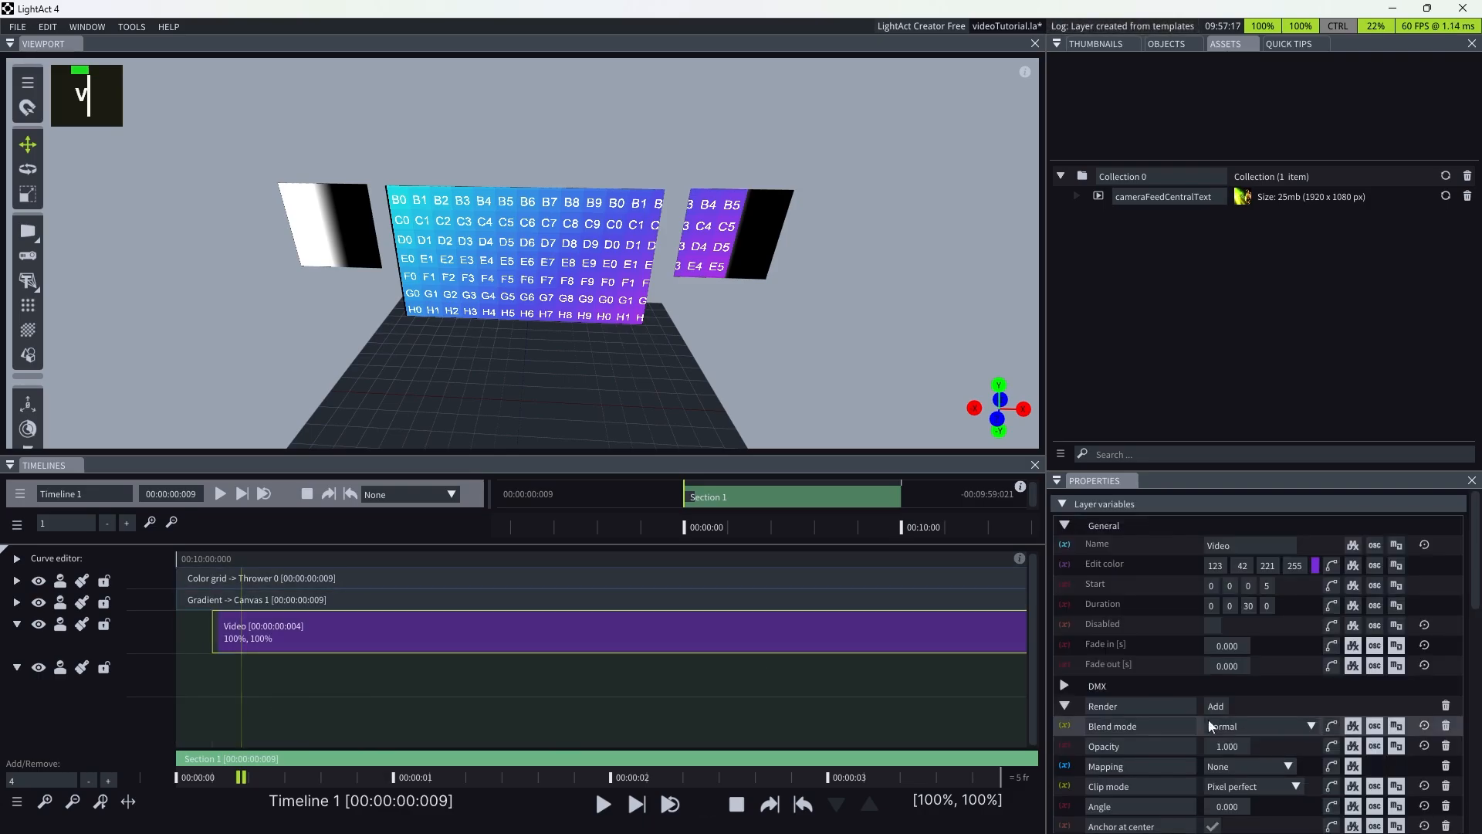
{"action": "scroll", "coordinate": [1242, 728], "scroll_direction": "down", "scroll_amount": 3}
{"action": "left_click", "coordinate": [1250, 722]}
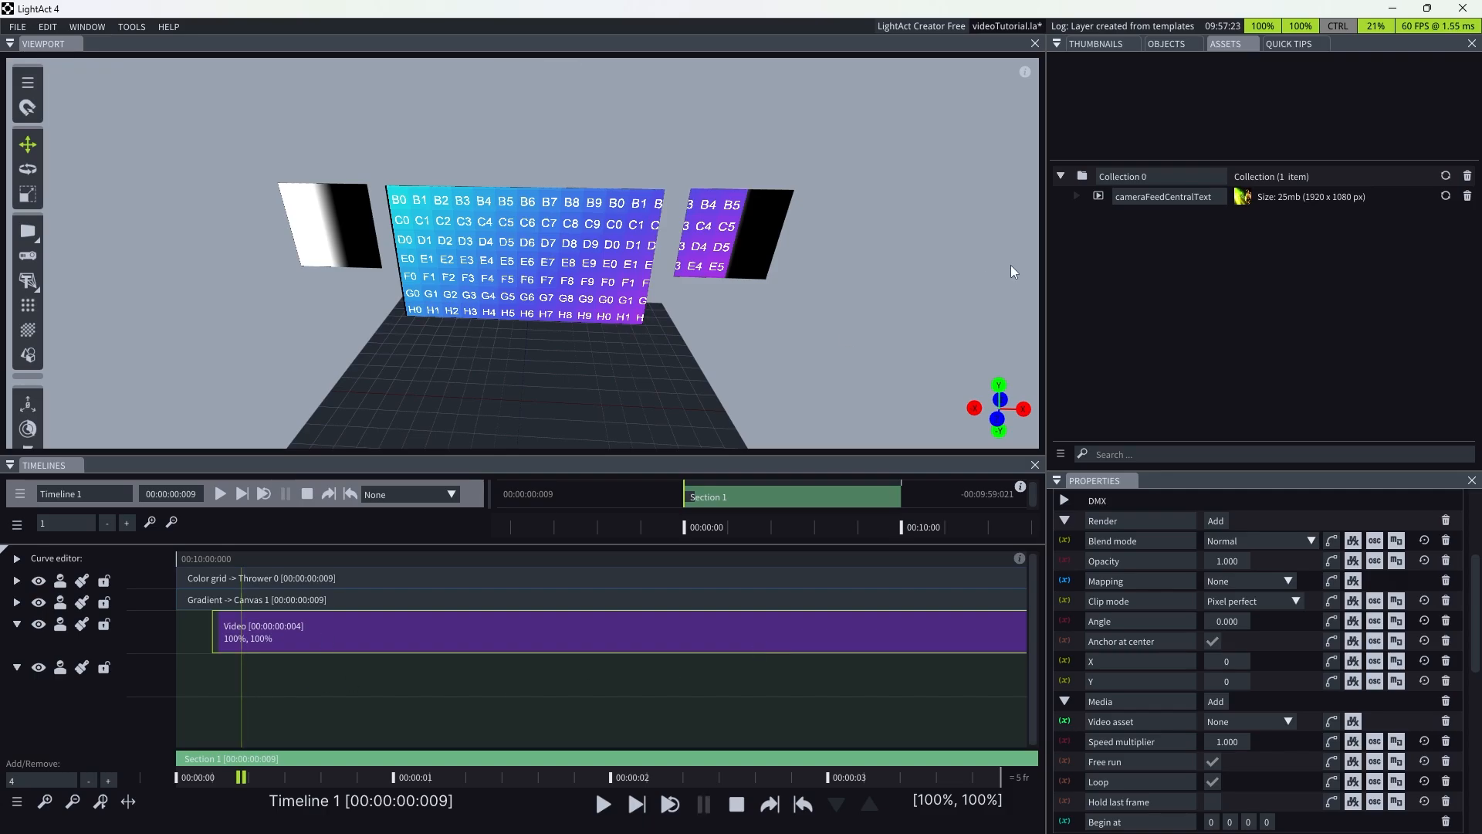
- Create a fourth-lane layer from the cameraFeedCentralText asset with the Video template, and assign the same asset to the existing Video layer
{"action": "left_click_drag", "start_coordinate": [1097, 196], "coordinate": [211, 685]}
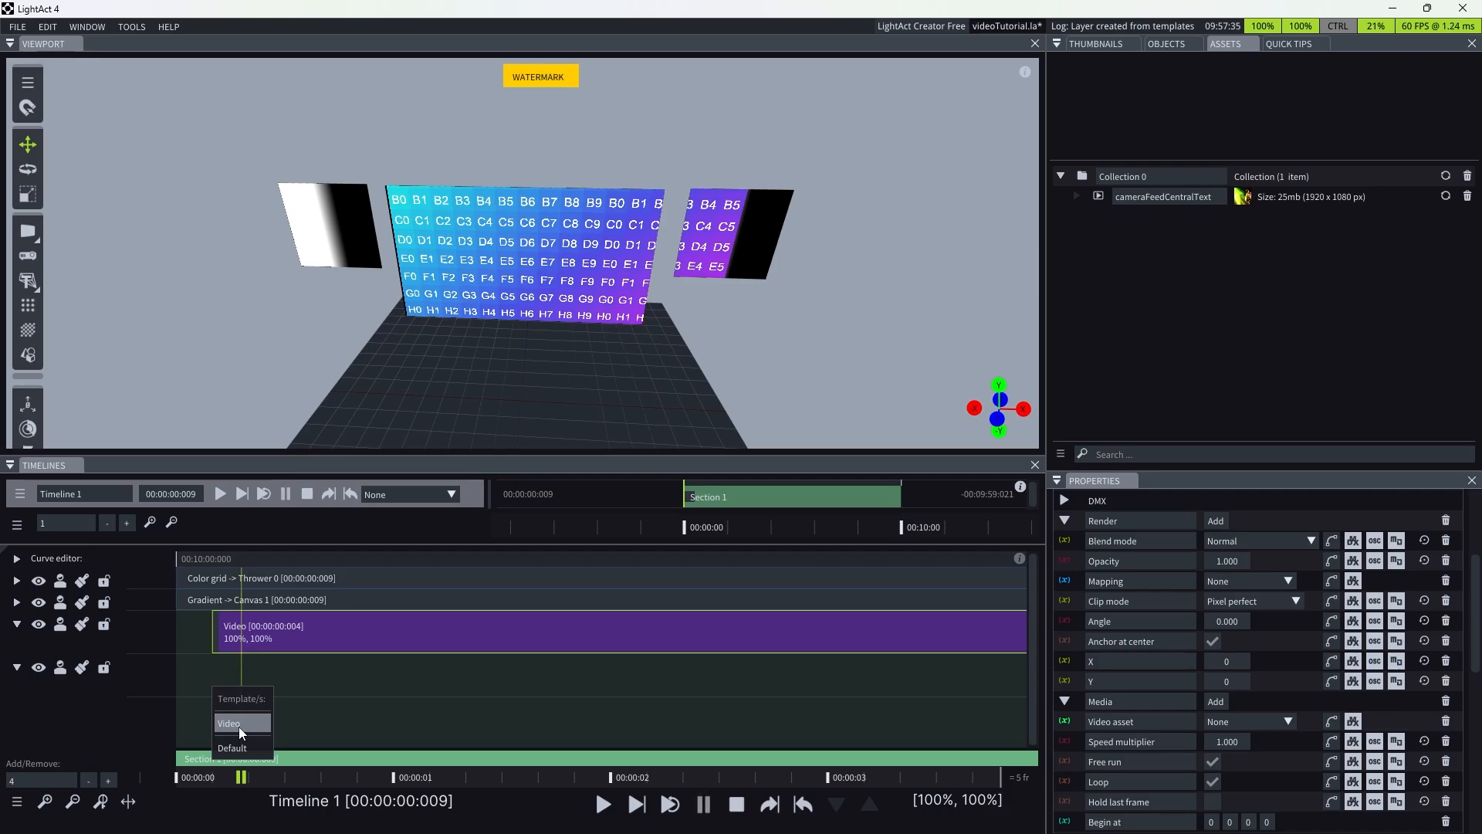
{"action": "left_click", "coordinate": [239, 726]}
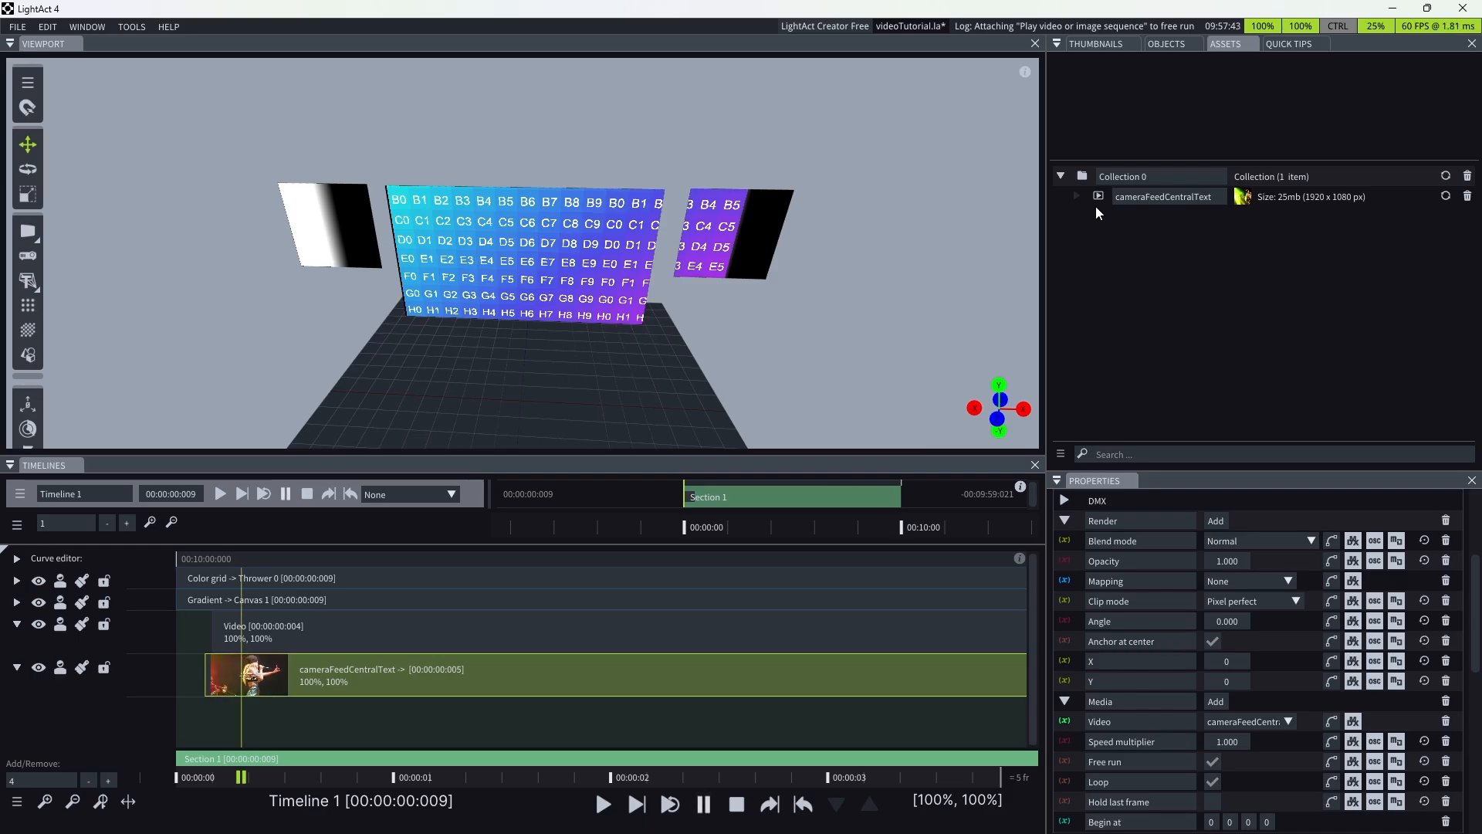
{"action": "left_click_drag", "start_coordinate": [1097, 197], "coordinate": [290, 631]}
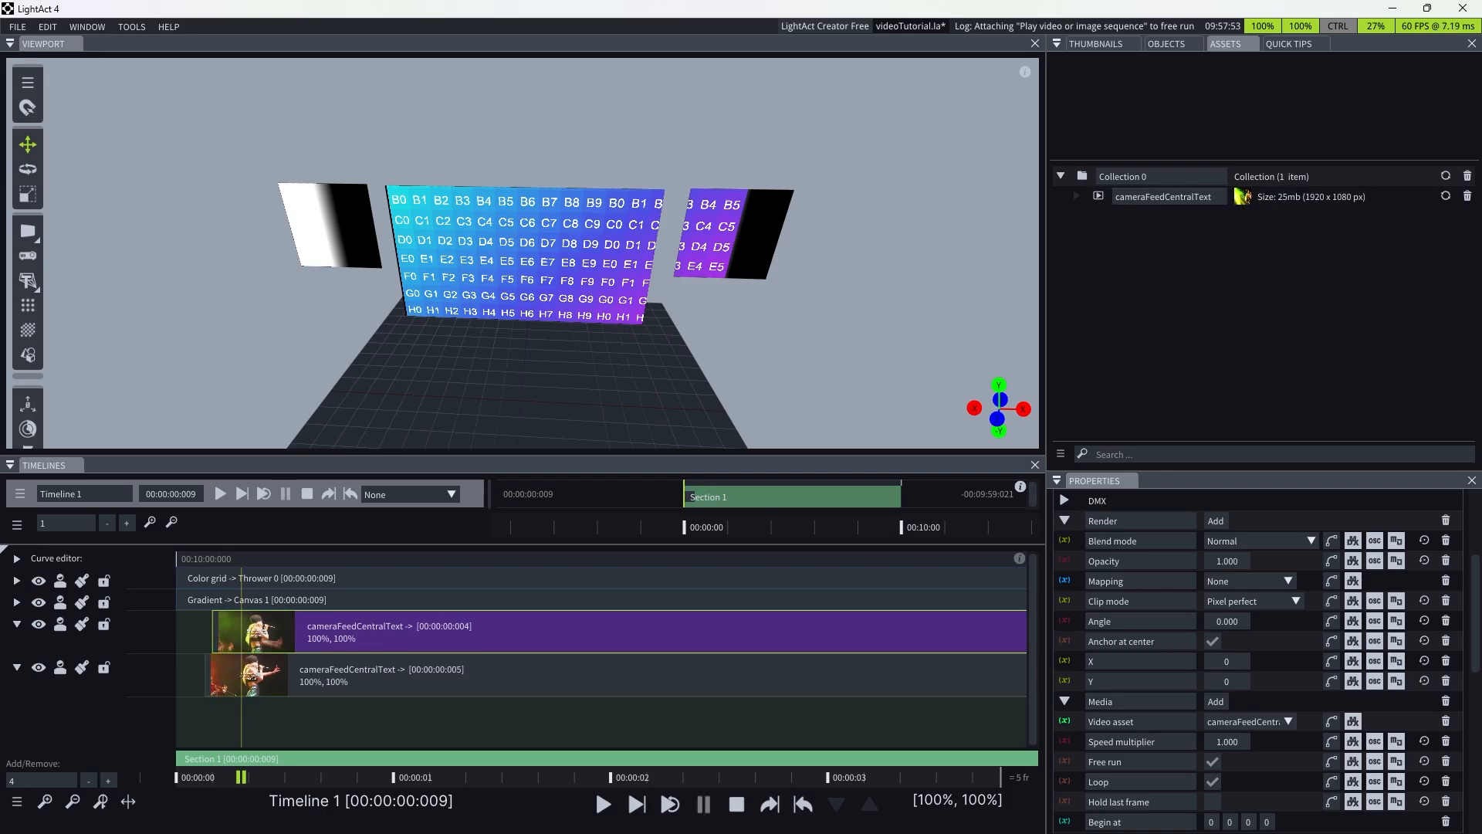
- Delete the fourth-lane cameraFeedCentralText layer and import the Slovenian Stories_ Kurents video into the project's assets
{"action": "left_click", "coordinate": [360, 676]}
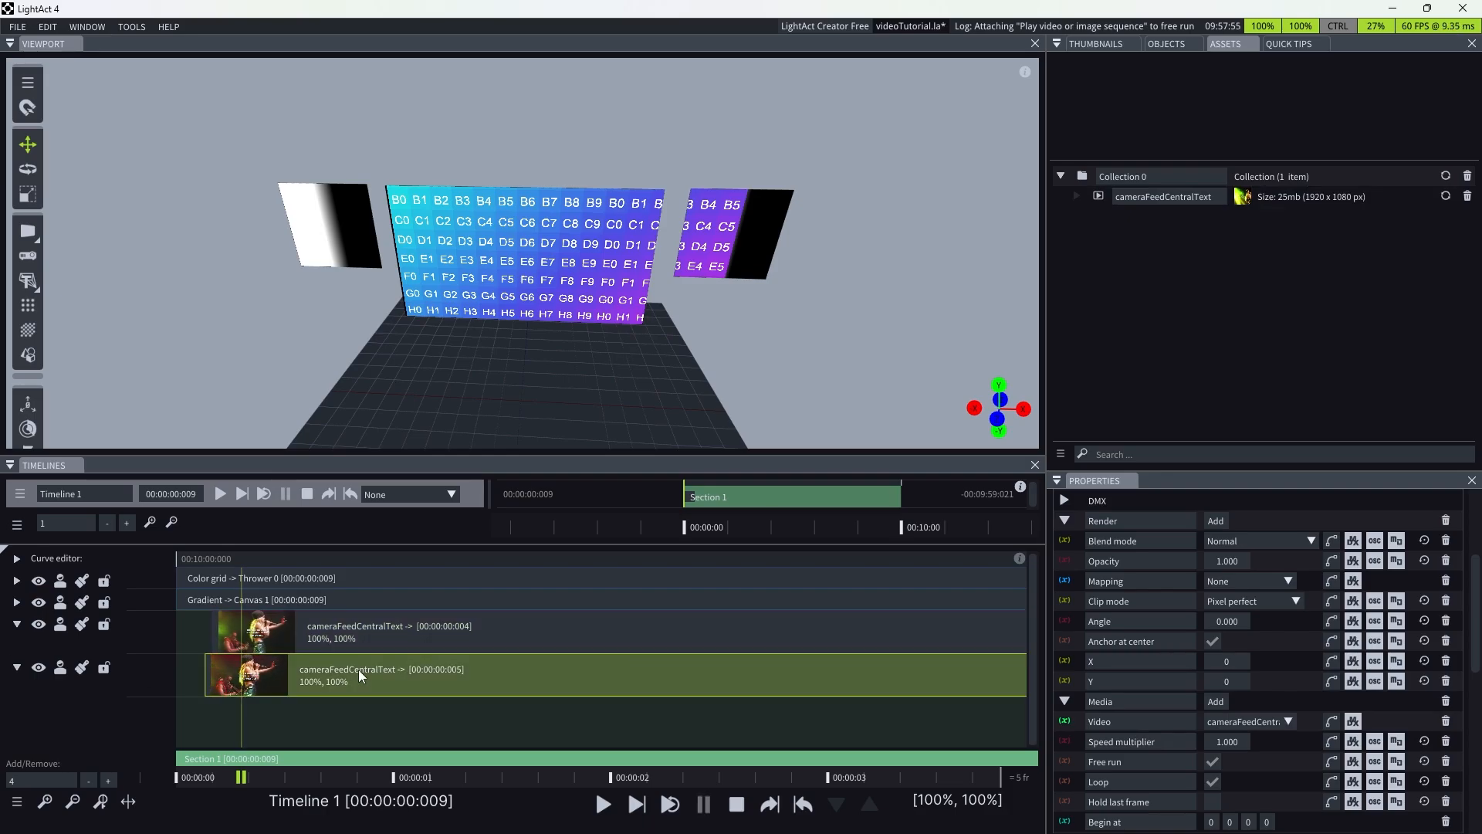
{"action": "key", "text": "Delete"}
{"action": "left_click_drag", "start_coordinate": [983, 353], "coordinate": [1087, 356]}
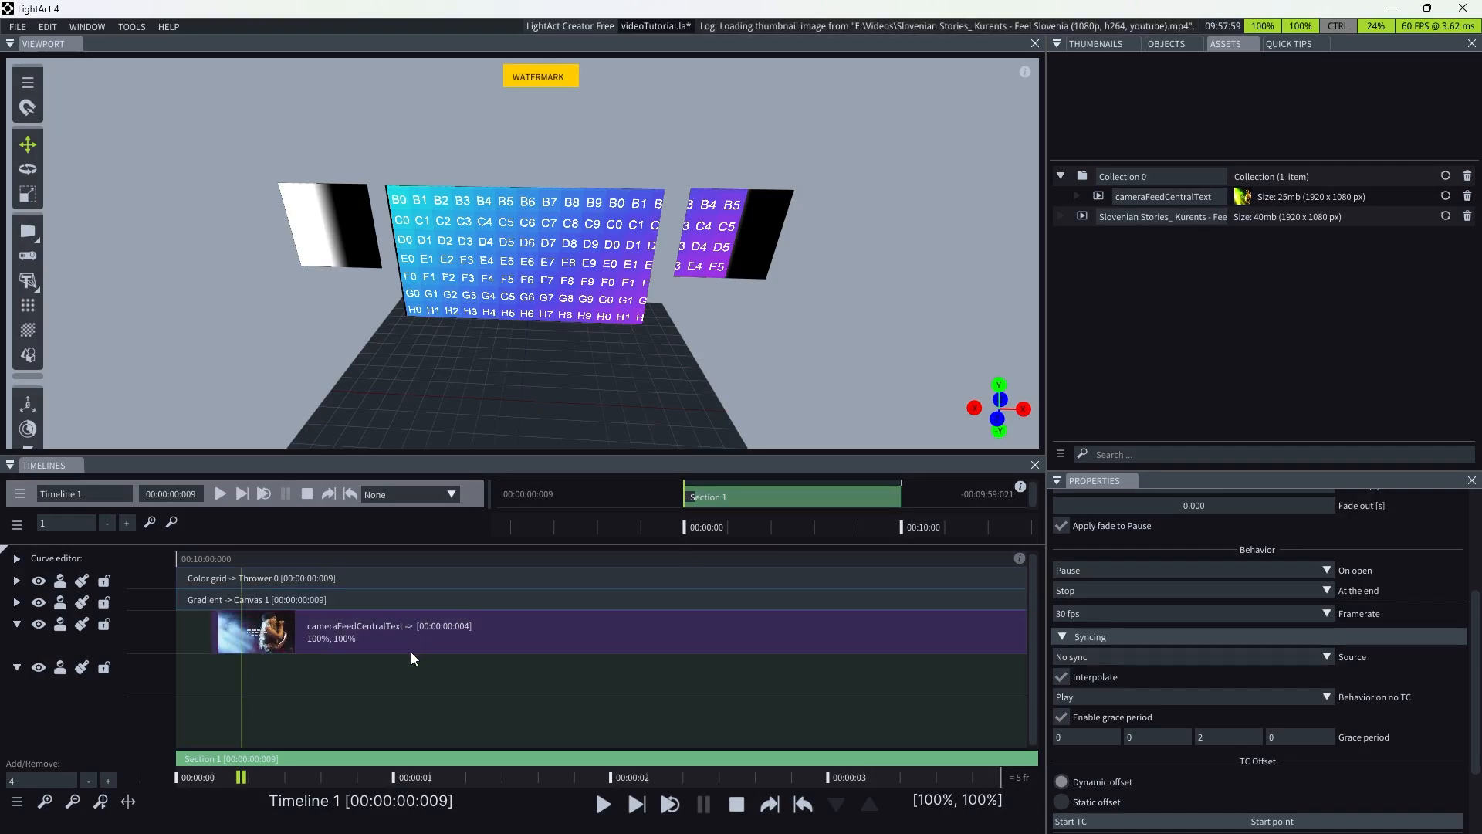
- Move the remaining cameraFeedCentralText layer to the timeline's start and import the Release video folder as an asset collection
{"action": "left_click", "coordinate": [405, 625]}
{"action": "left_click_drag", "start_coordinate": [404, 626], "coordinate": [380, 623]}
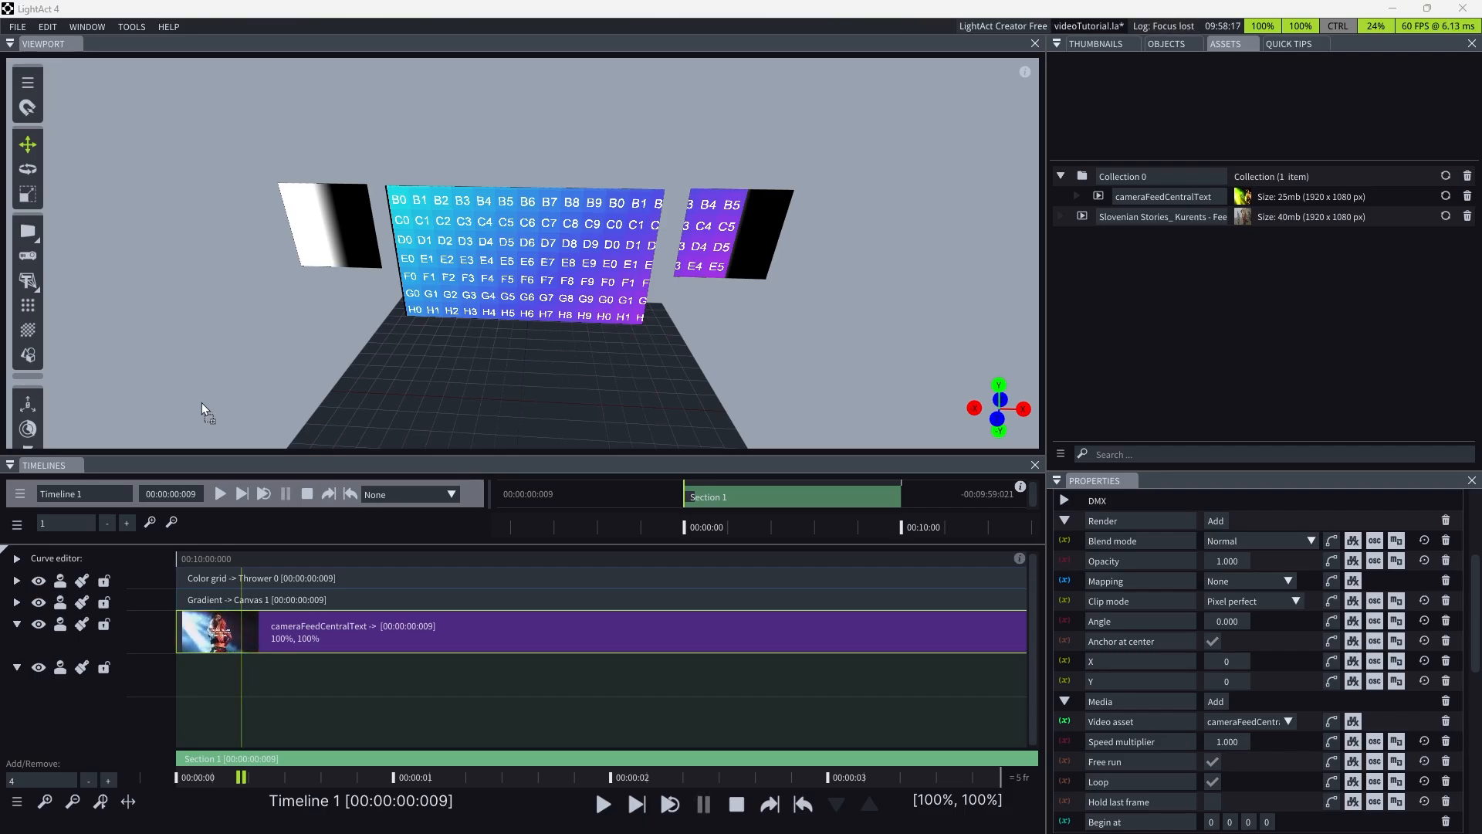
{"action": "left_click_drag", "start_coordinate": [202, 402], "coordinate": [1150, 335]}
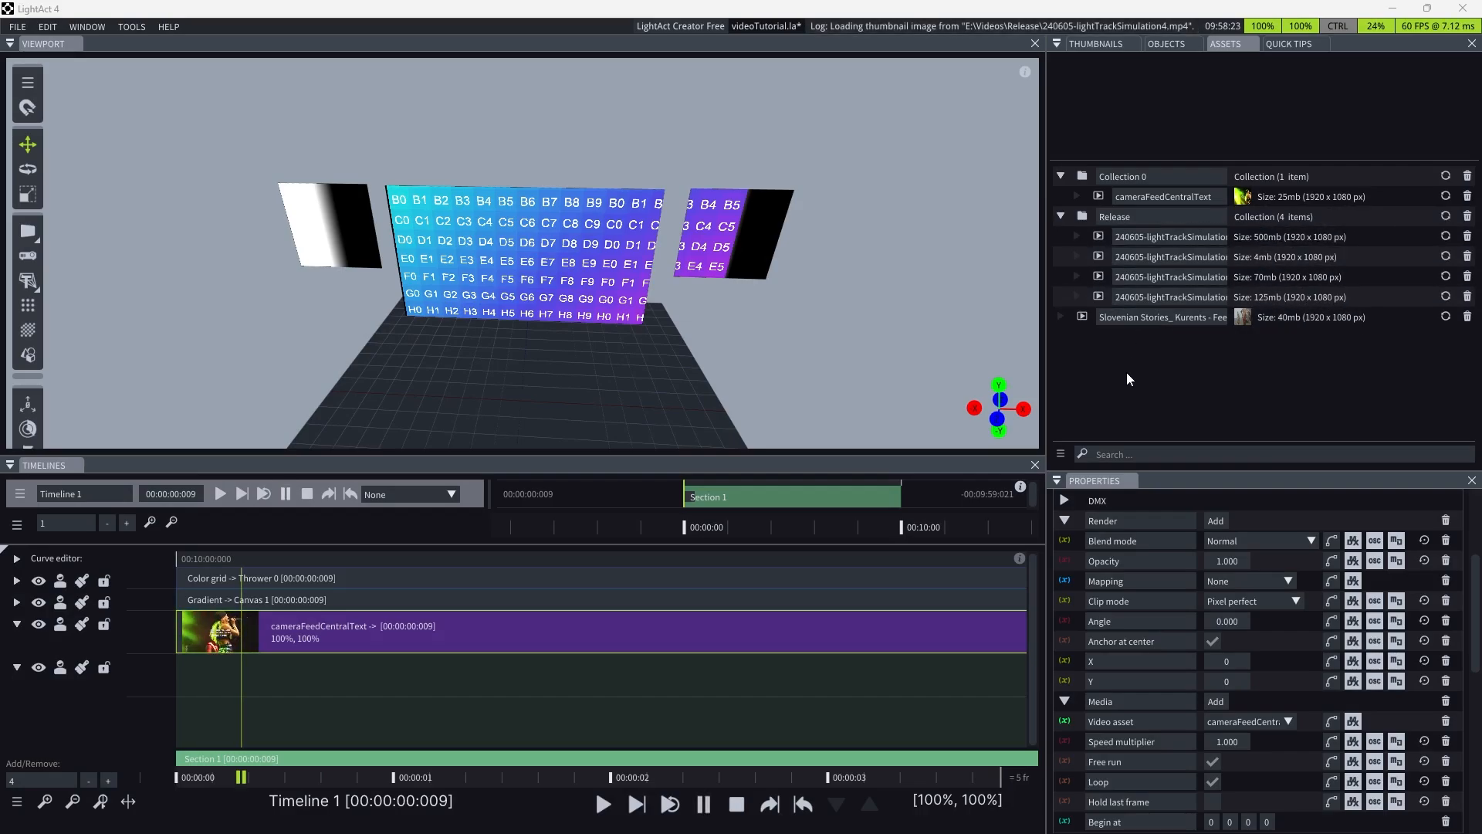
- Place the playhead at 00:00:00:004 and widen the assets panel to check the version options of 240605-lightTrackSimulation1
{"action": "left_click", "coordinate": [210, 778]}
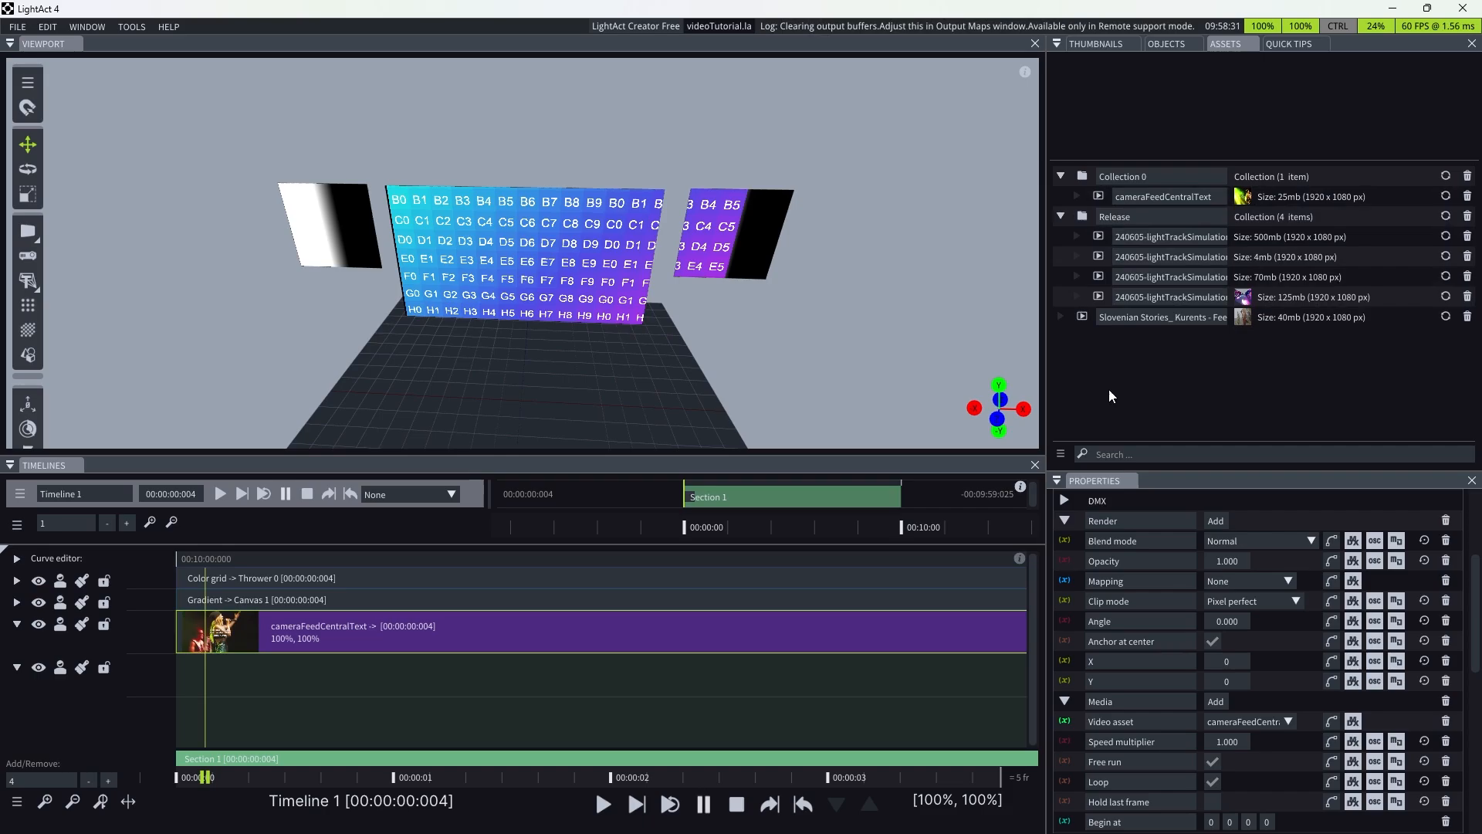
{"action": "left_click_drag", "start_coordinate": [1044, 409], "coordinate": [1057, 410]}
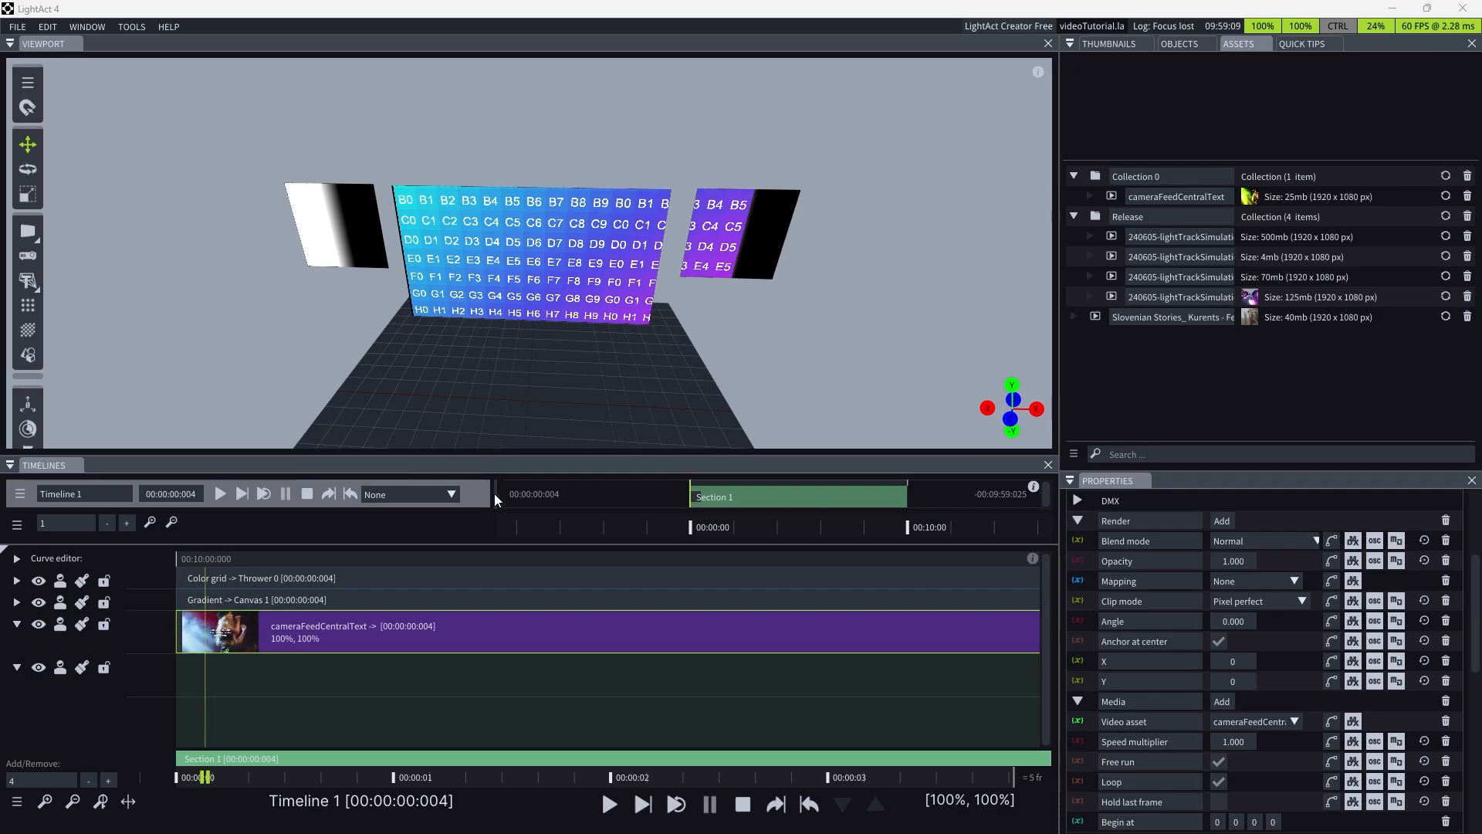
{"action": "left_click_drag", "start_coordinate": [494, 493], "coordinate": [248, 484]}
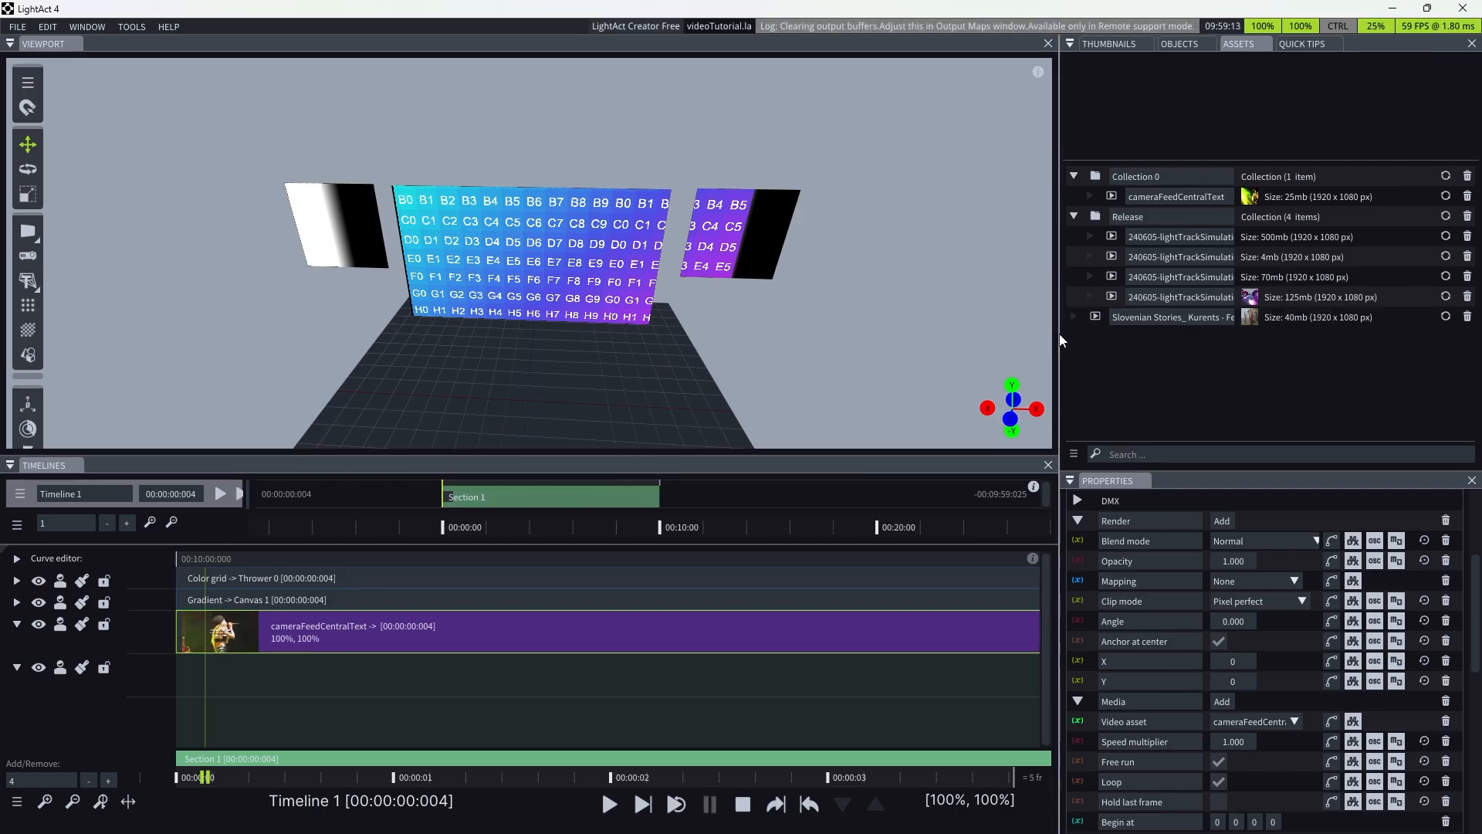
{"action": "left_click_drag", "start_coordinate": [1060, 339], "coordinate": [923, 332]}
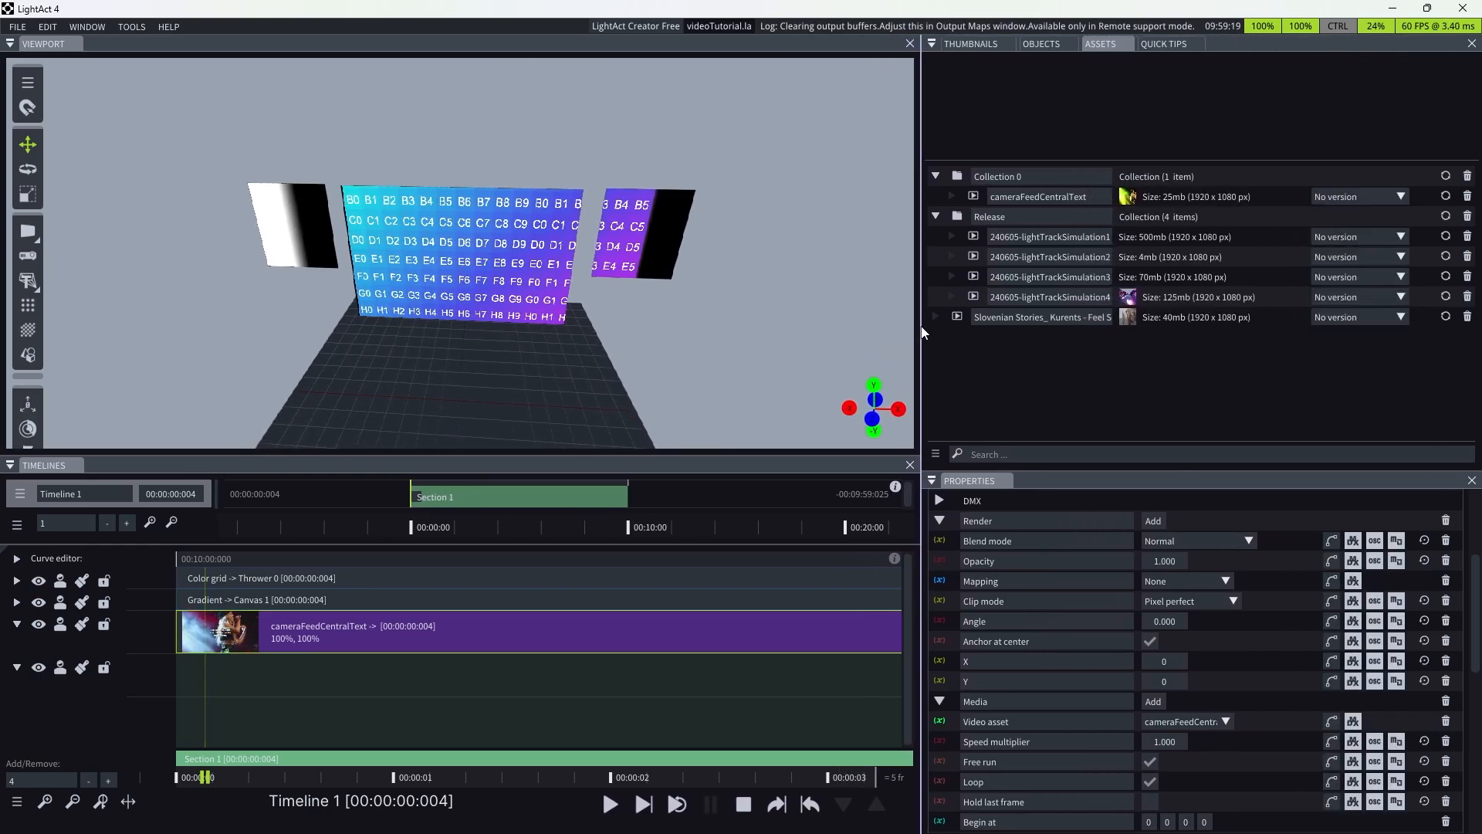
{"action": "left_click", "coordinate": [1391, 235]}
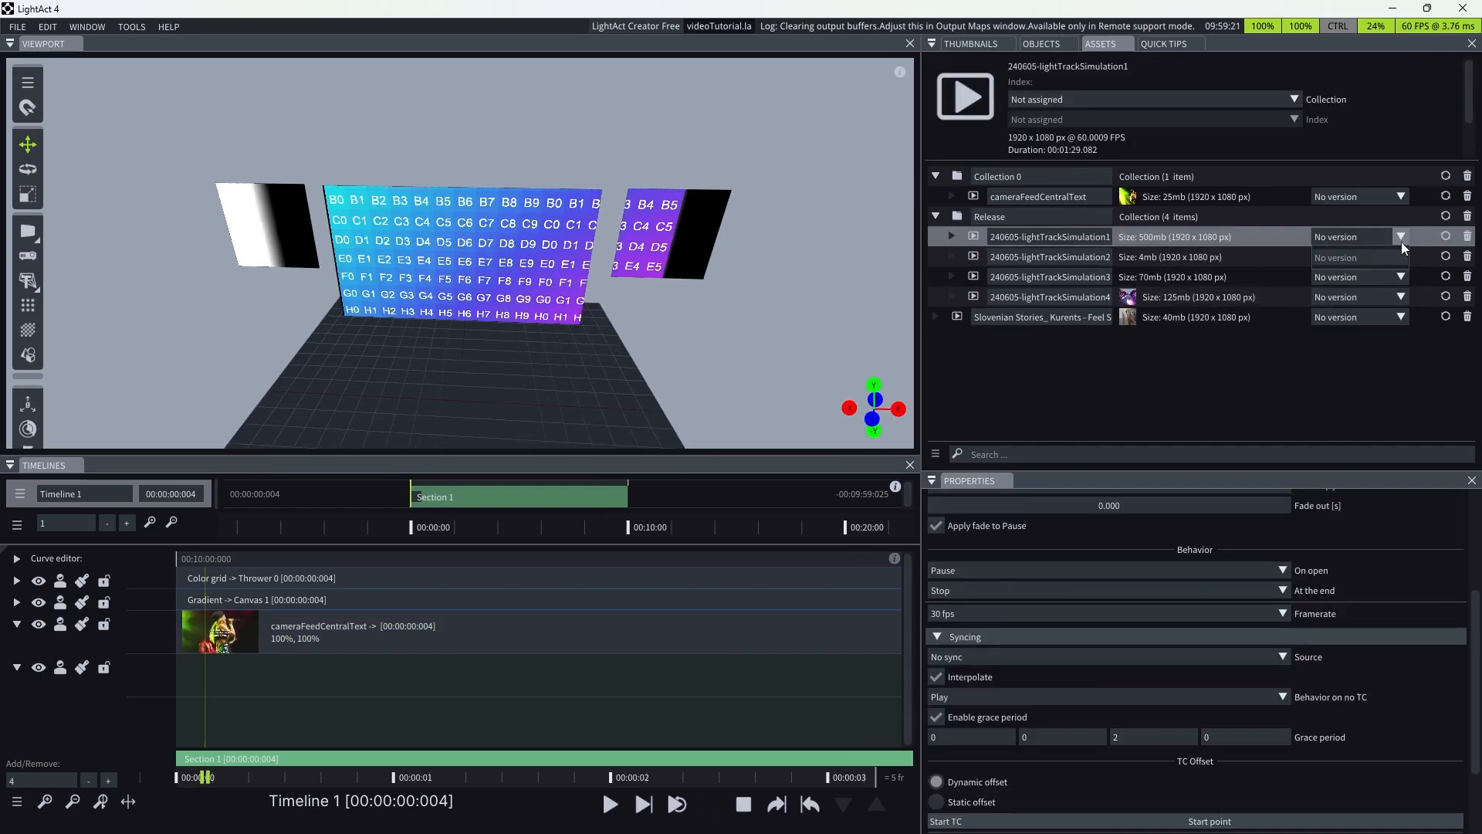
{"action": "left_click", "coordinate": [1146, 423]}
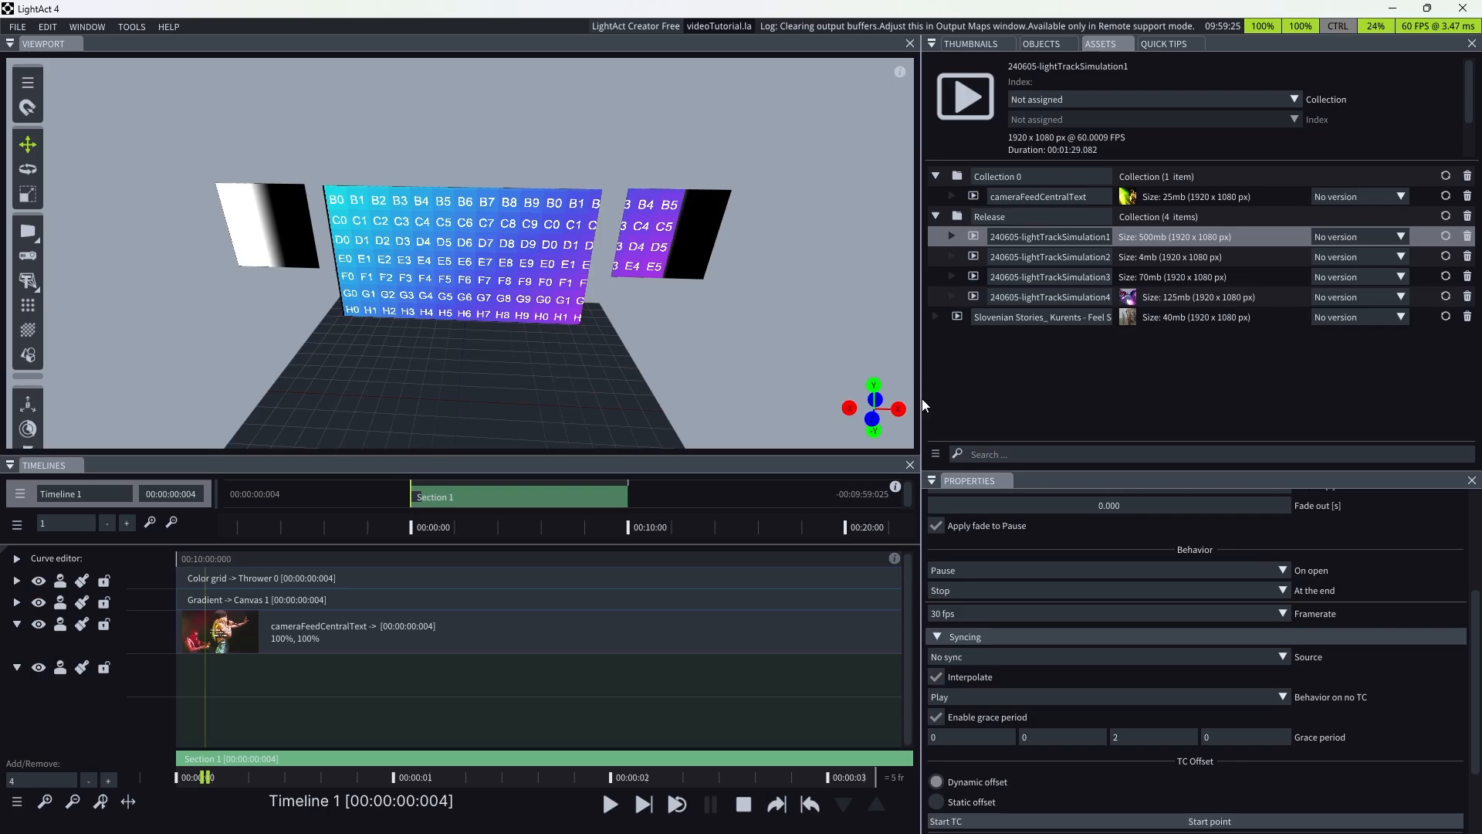
- Enlarge the viewport and timeline area, and map the cameraFeedCentralText layer to centerVideoScreen
{"action": "left_click_drag", "start_coordinate": [922, 398], "coordinate": [1041, 392]}
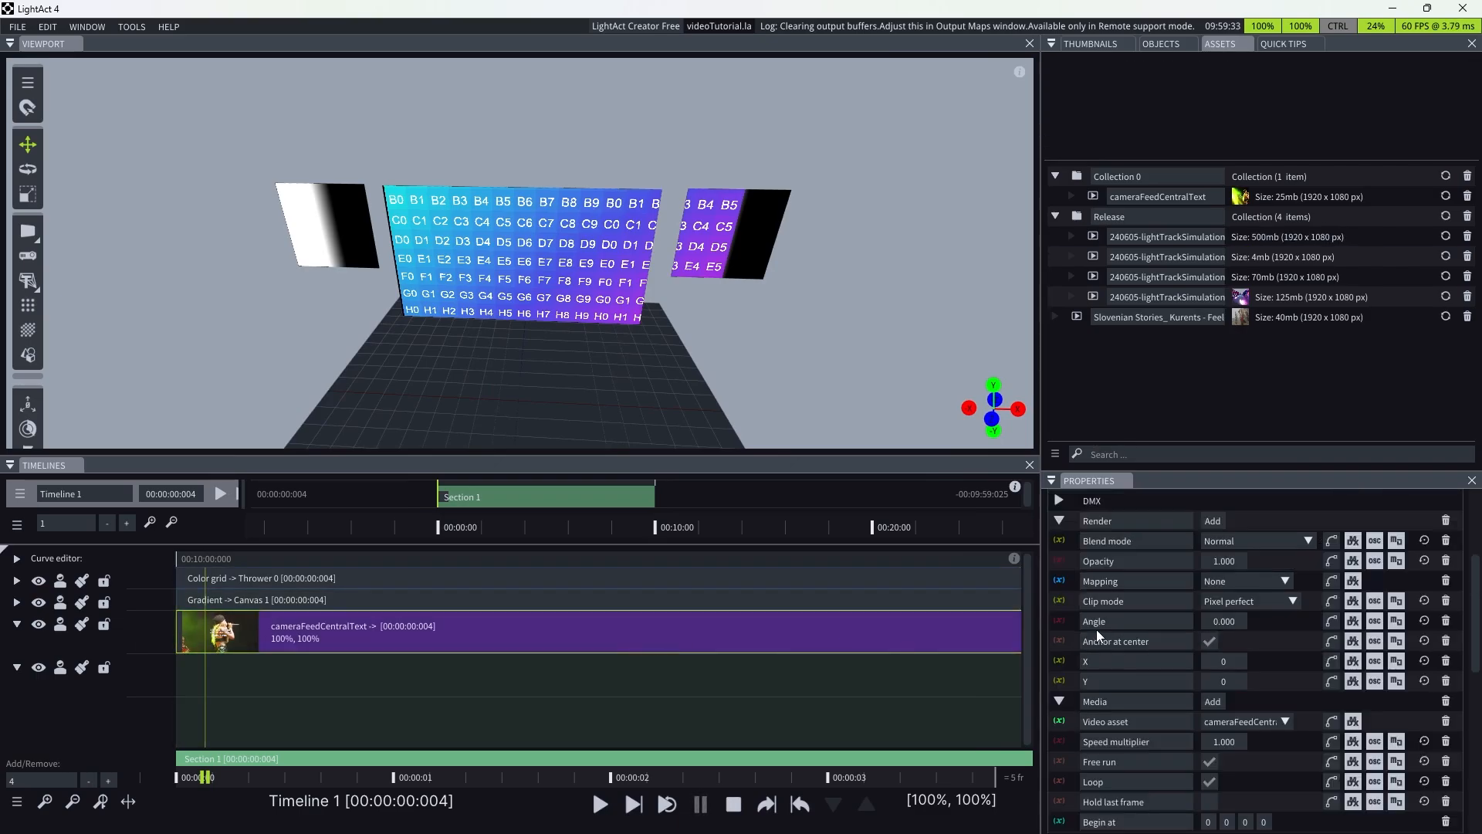
{"action": "left_click_drag", "start_coordinate": [1037, 604], "coordinate": [1091, 612]}
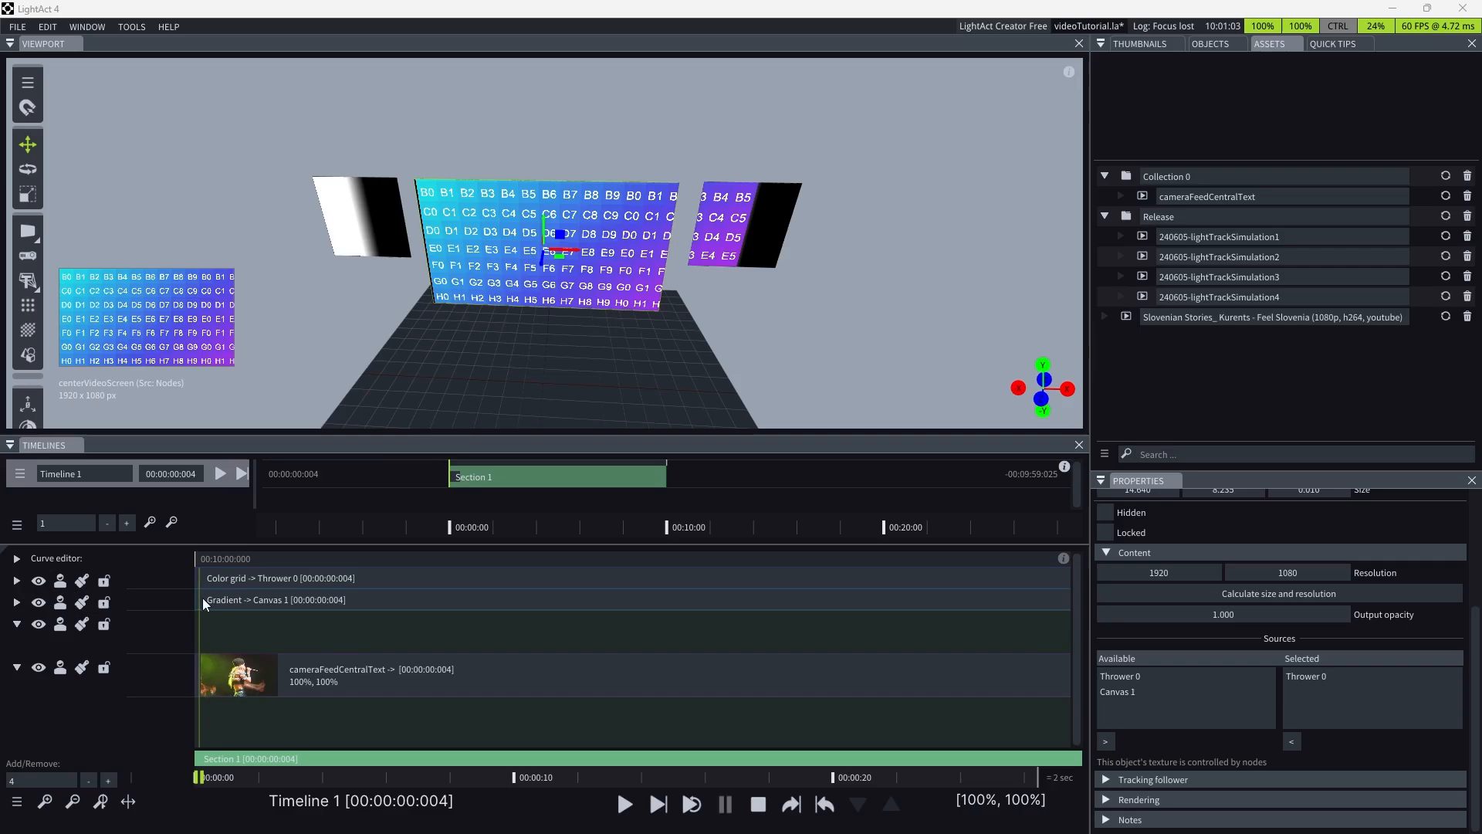
{"action": "left_click", "coordinate": [294, 636]}
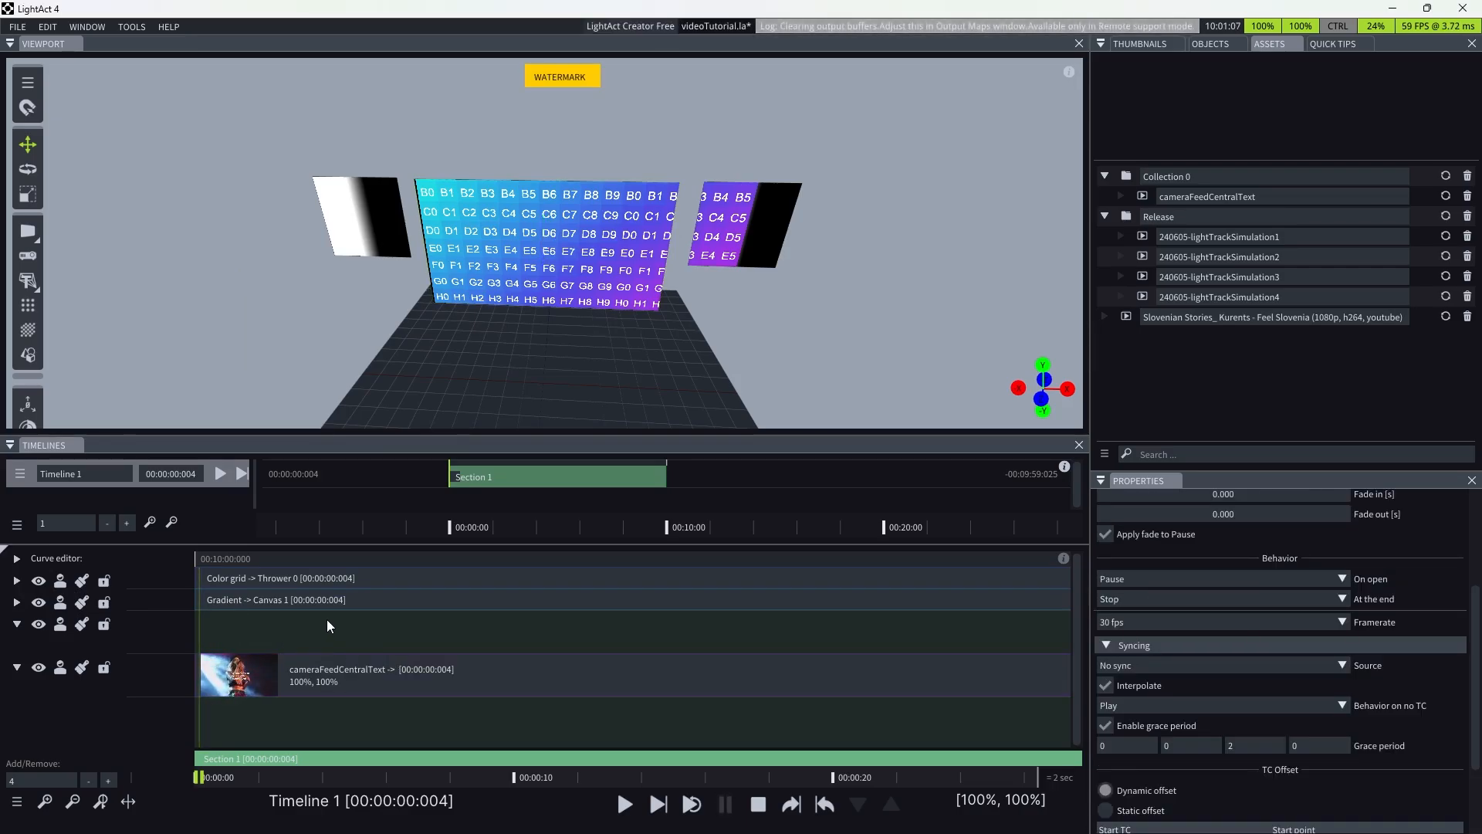
{"action": "mouse_move", "coordinate": [257, 437]}
{"action": "left_mouse_down"}
{"action": "mouse_move", "coordinate": [267, 383]}
{"action": "mouse_move", "coordinate": [275, 443]}
{"action": "left_mouse_up"}
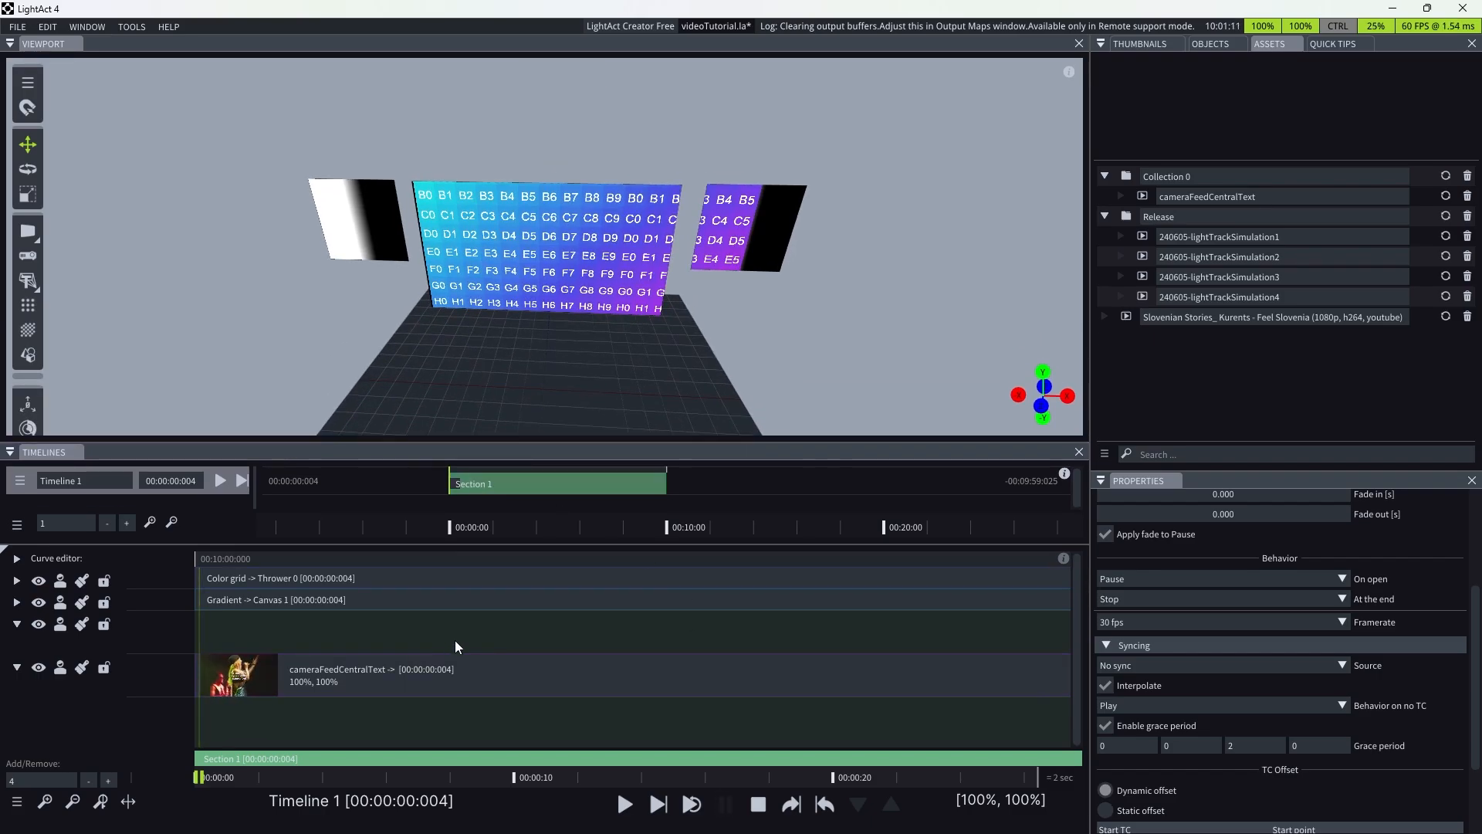
{"action": "left_click", "coordinate": [405, 669]}
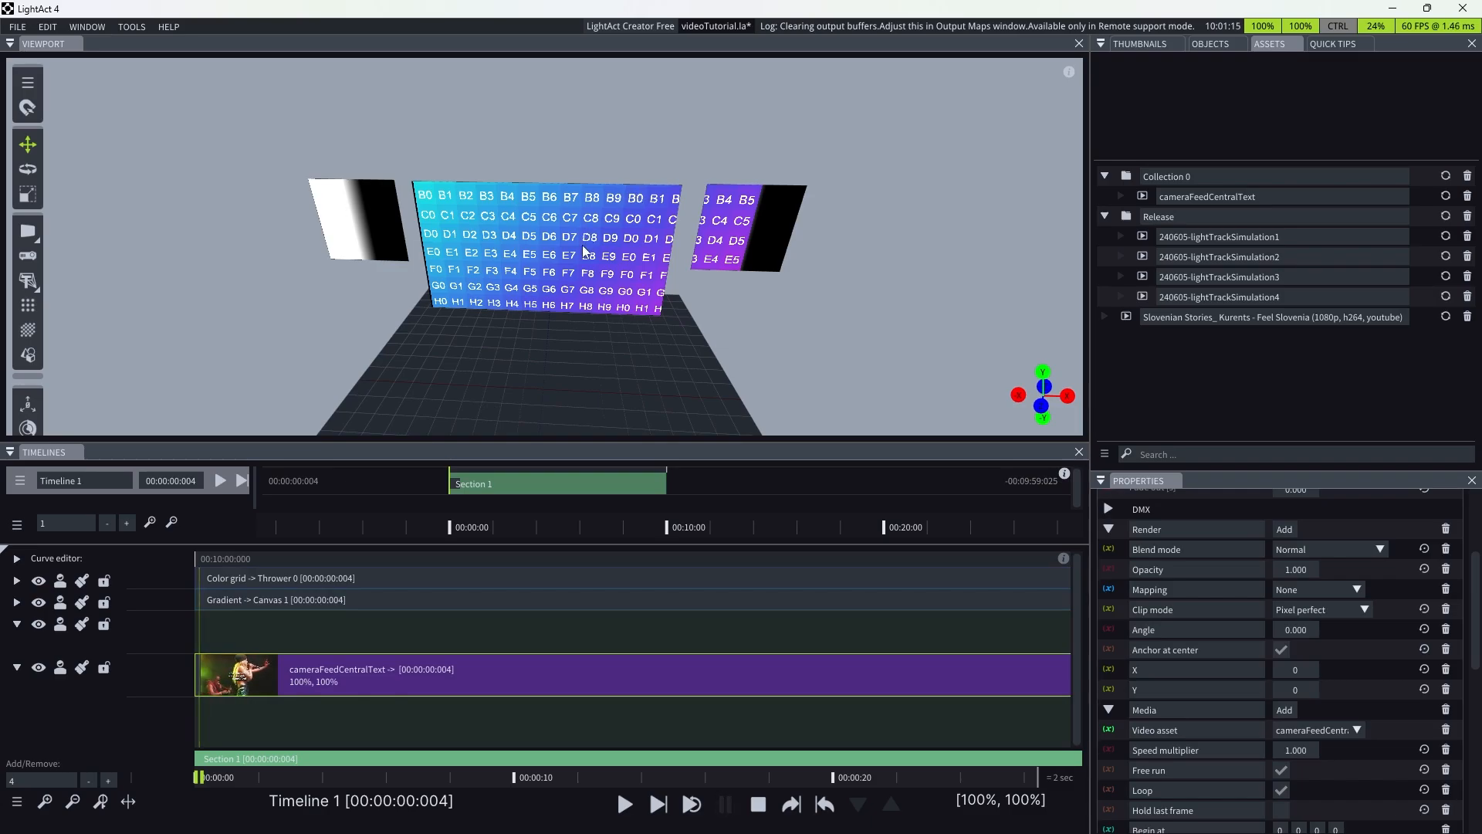
{"action": "left_click_drag", "start_coordinate": [584, 251], "coordinate": [362, 672]}
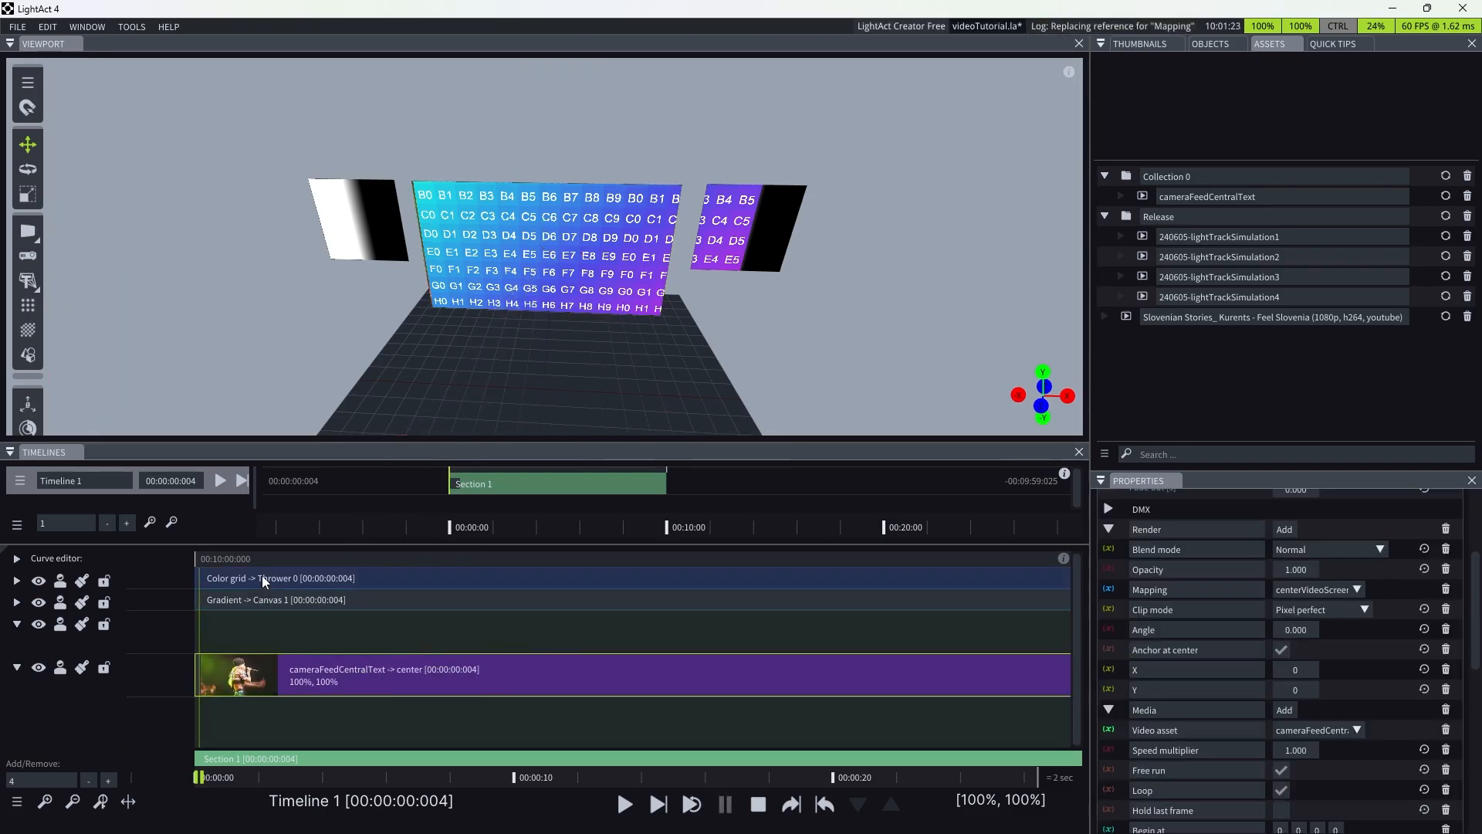
- Start the Color grid and cameraFeedCentralText layers at the playhead, with Color grid in the lane directly above the video layer
{"action": "mouse_move", "coordinate": [262, 576]}
{"action": "left_mouse_down"}
{"action": "mouse_move", "coordinate": [404, 576]}
{"action": "mouse_move", "coordinate": [245, 573]}
{"action": "mouse_move", "coordinate": [338, 573]}
{"action": "mouse_move", "coordinate": [275, 579]}
{"action": "left_mouse_up"}
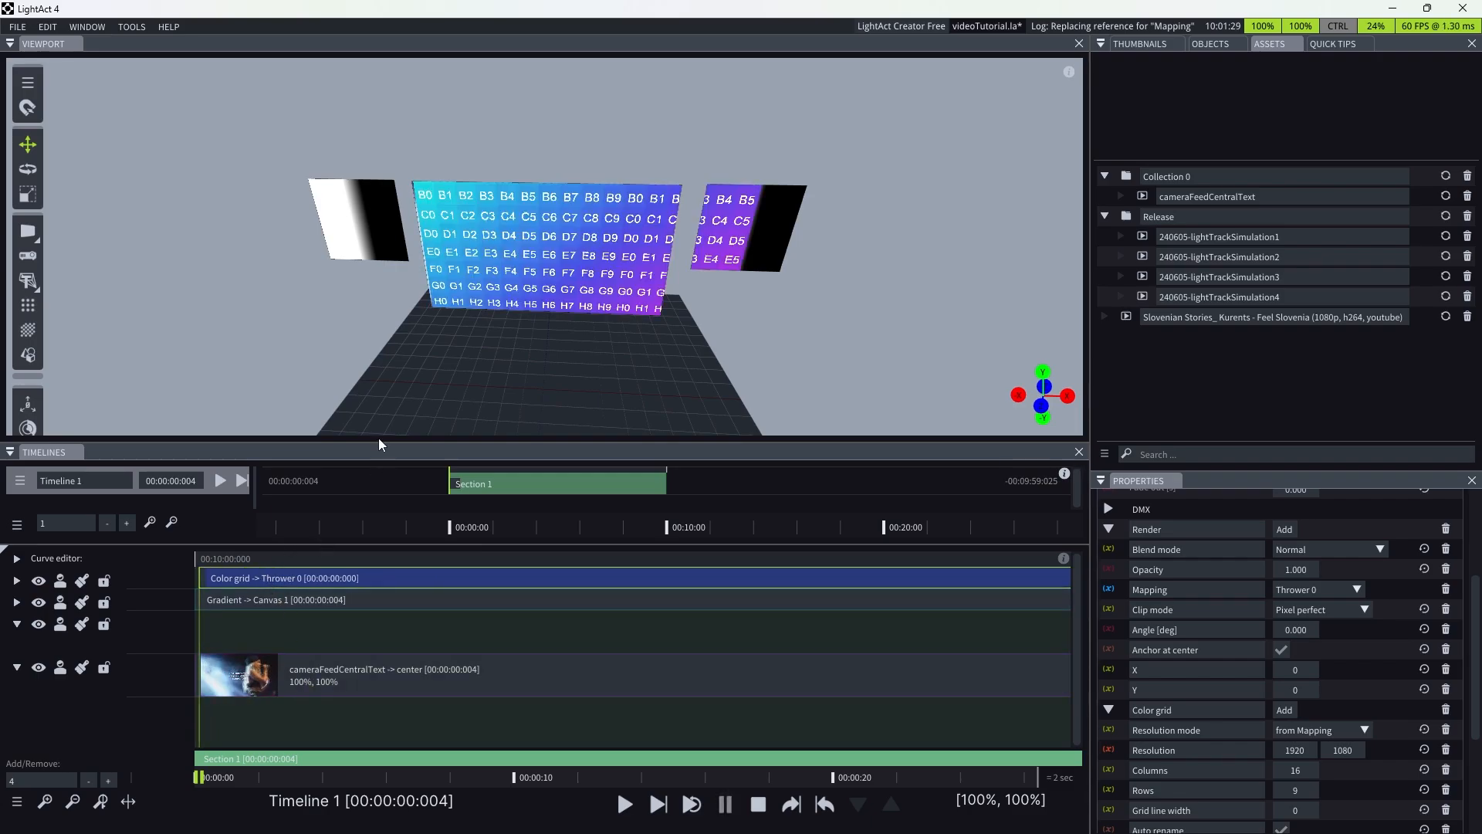
{"action": "left_click_drag", "start_coordinate": [354, 578], "coordinate": [352, 636]}
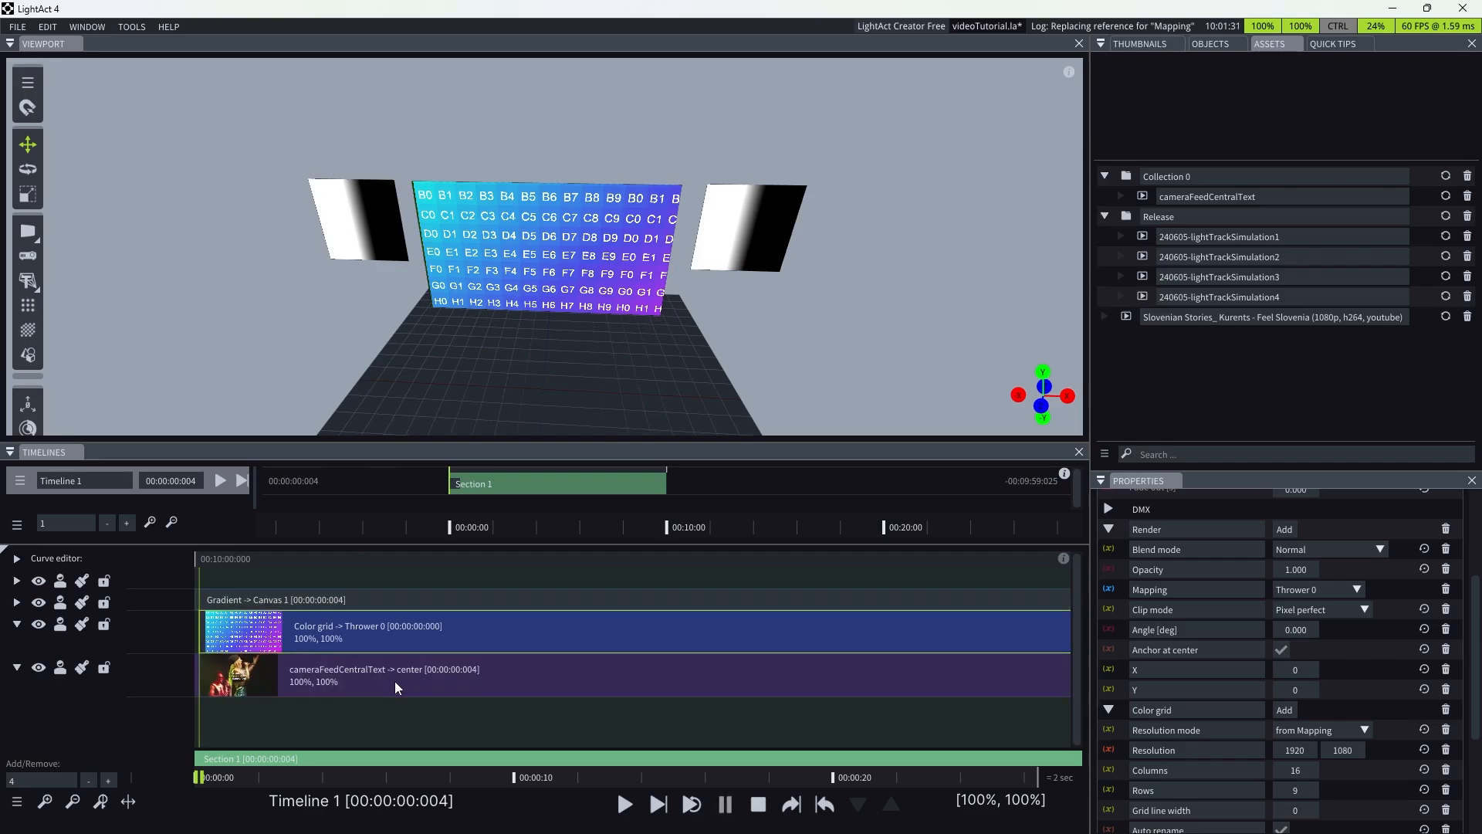
{"action": "mouse_move", "coordinate": [396, 687]}
{"action": "left_mouse_down"}
{"action": "mouse_move", "coordinate": [384, 570]}
{"action": "mouse_move", "coordinate": [377, 680]}
{"action": "left_mouse_up"}
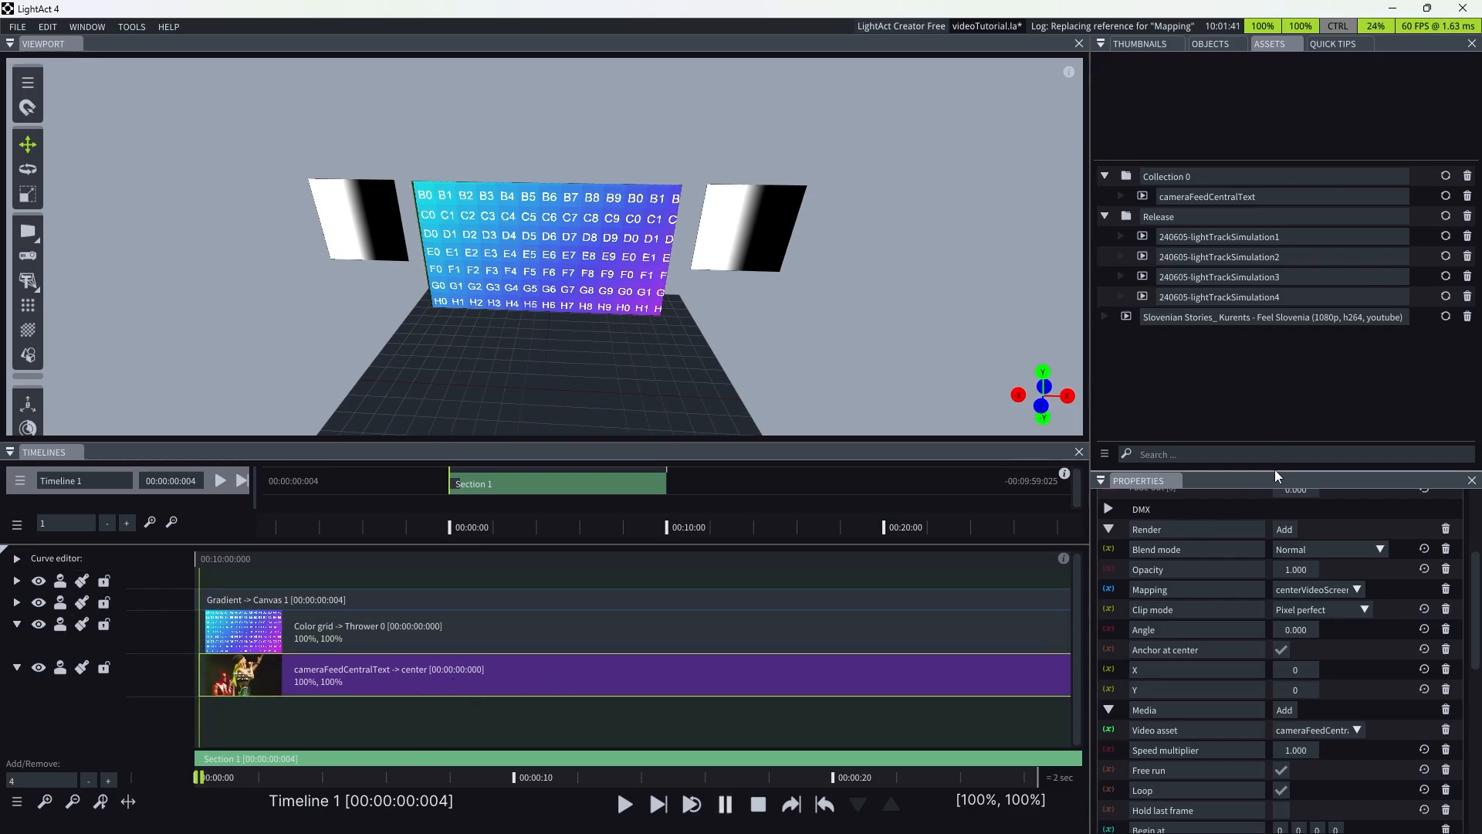
- Enlarge the properties panel and give the cameraFeedCentralText layer a fade-in
{"action": "left_click_drag", "start_coordinate": [1276, 470], "coordinate": [1274, 382]}
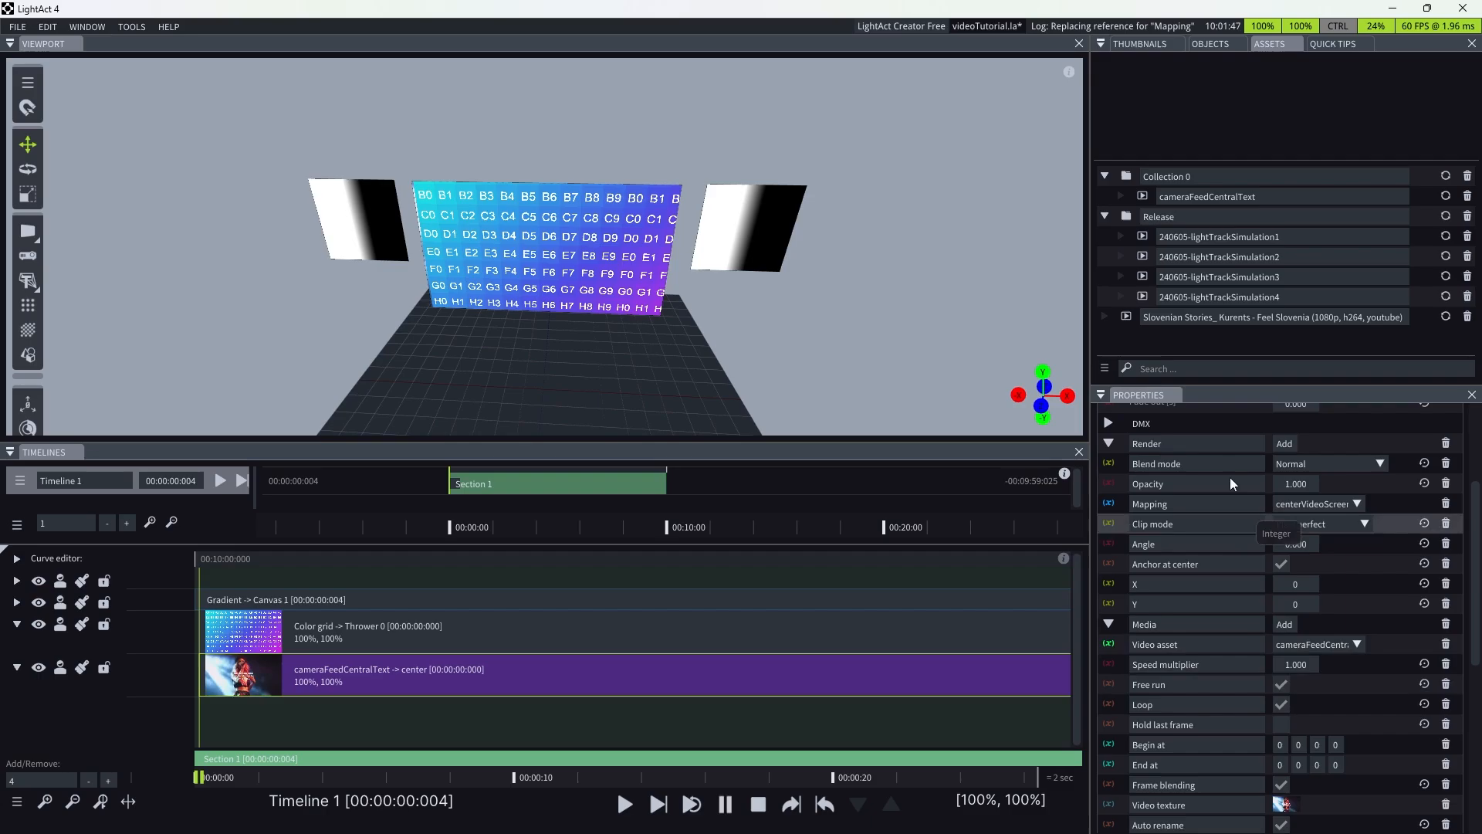
{"action": "scroll", "coordinate": [1230, 548], "scroll_direction": "up", "scroll_amount": 3}
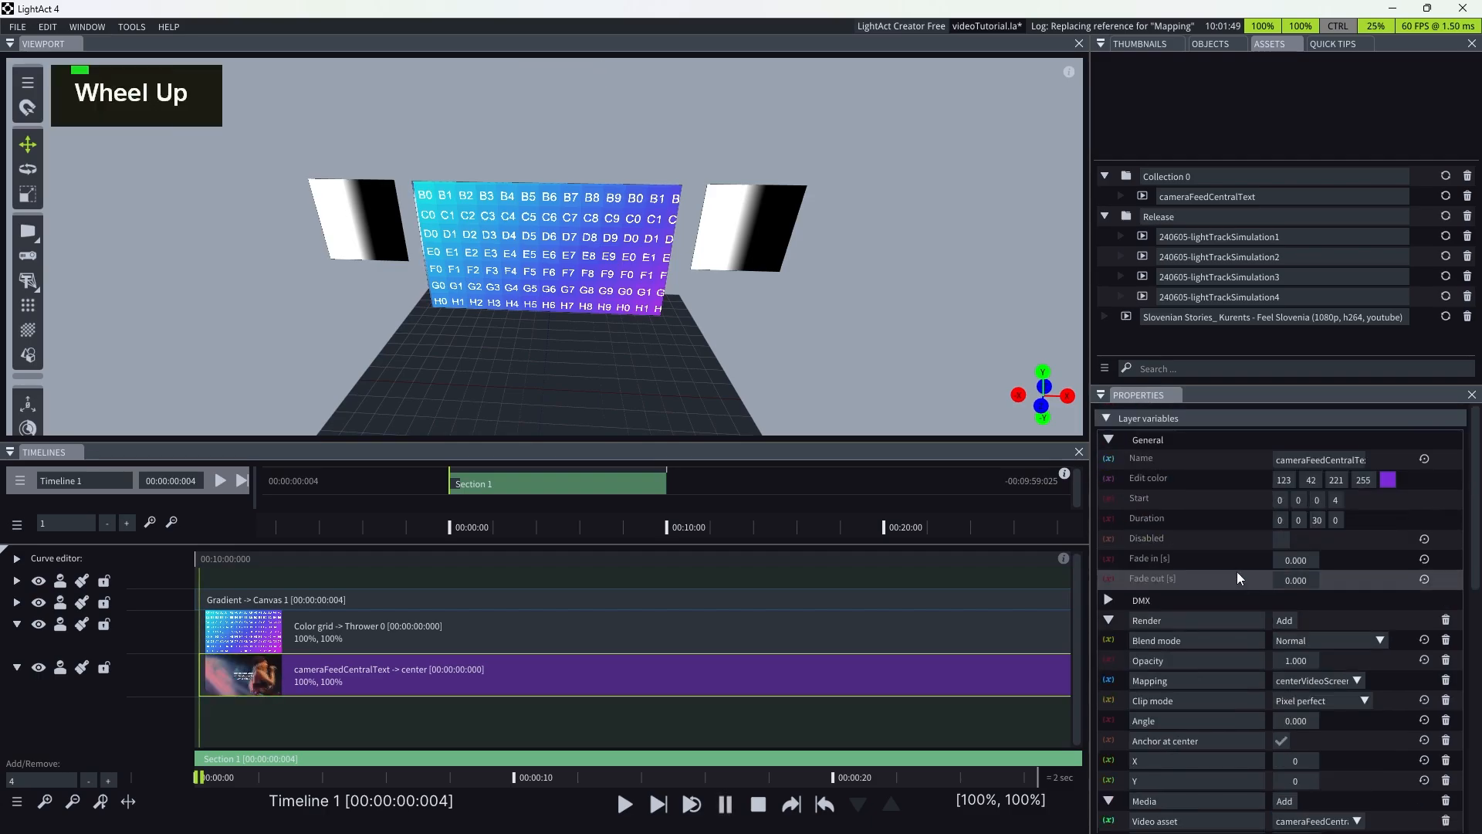
{"action": "mouse_move", "coordinate": [1286, 557]}
{"action": "left_mouse_down"}
{"action": "mouse_move", "coordinate": [1314, 558]}
{"action": "mouse_move", "coordinate": [1290, 559]}
{"action": "left_mouse_up"}
- Move the Color grid layer's start to 5 seconds 18 frames and play the timeline briefly to preview the video's fade-in
{"action": "left_click_drag", "start_coordinate": [396, 651], "coordinate": [566, 627]}
{"action": "key", "text": "space"}
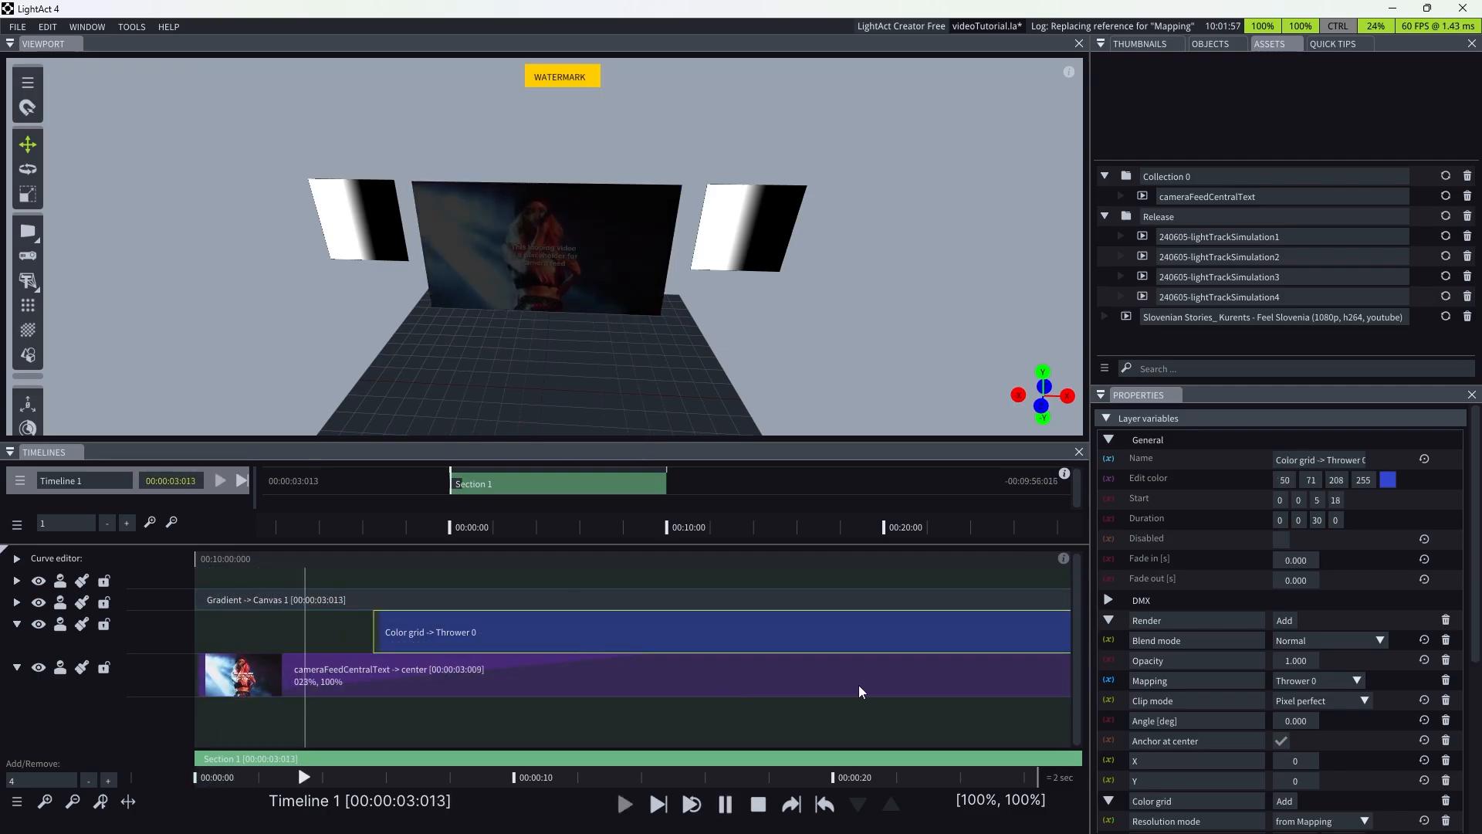
{"action": "key", "text": "space"}
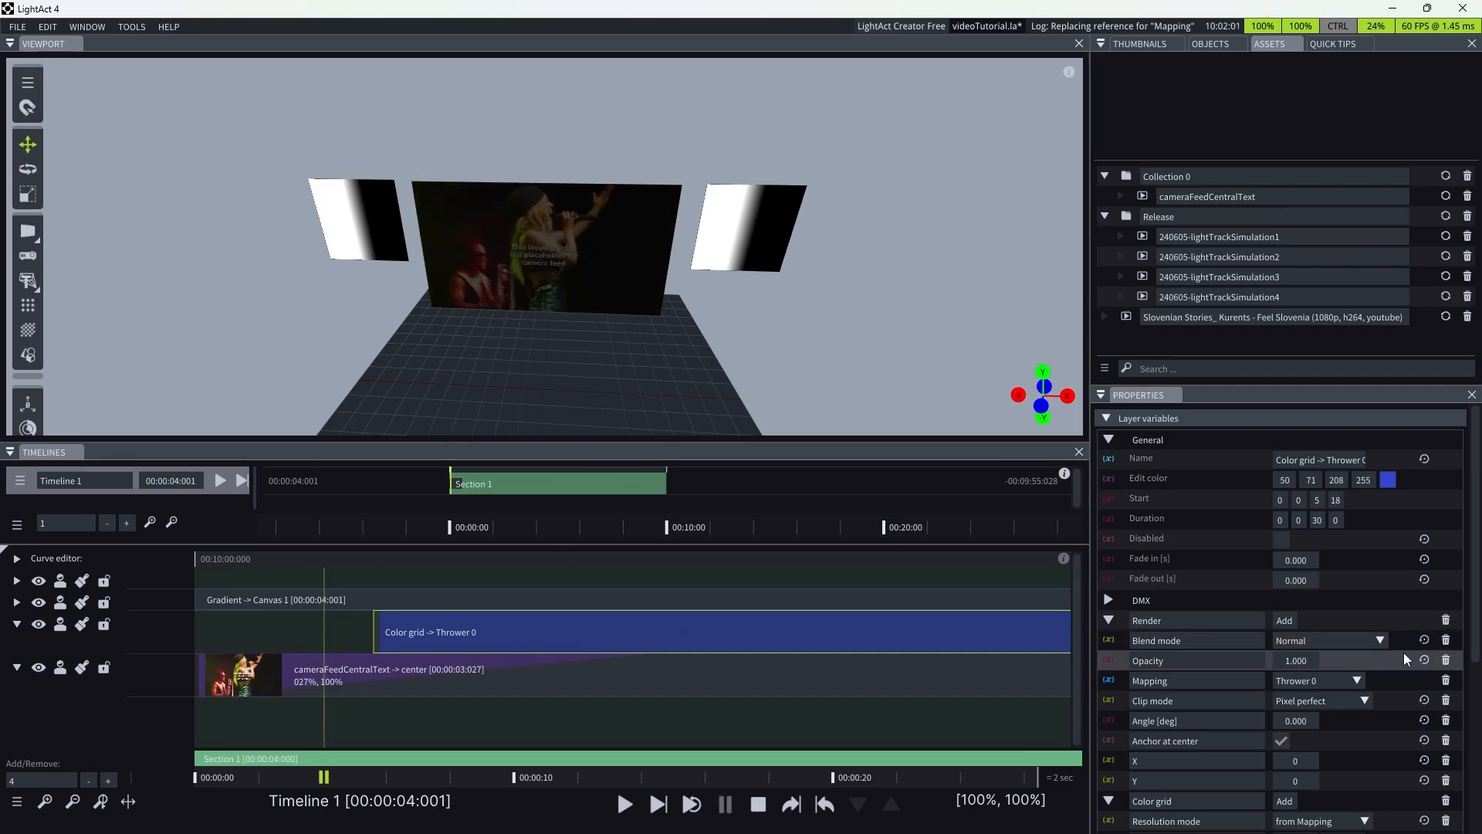
- Move the playhead to about 8 seconds 7 frames and try the Color grid layer's Add and Subtract blend modes, settling on Add
{"action": "scroll", "coordinate": [1277, 739], "scroll_direction": "down", "scroll_amount": 3}
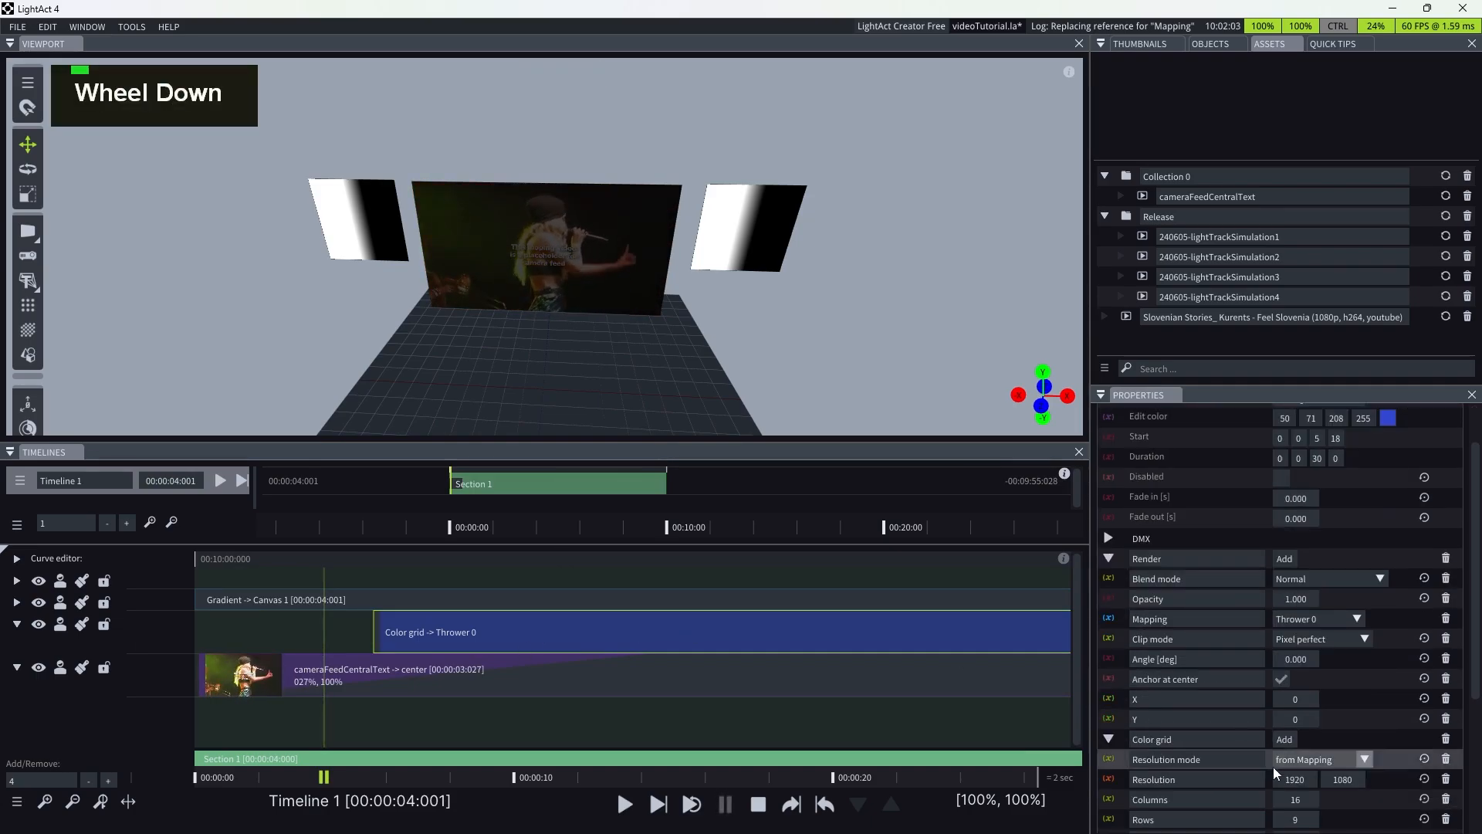
{"action": "scroll", "coordinate": [1272, 767], "scroll_direction": "down", "scroll_amount": 3}
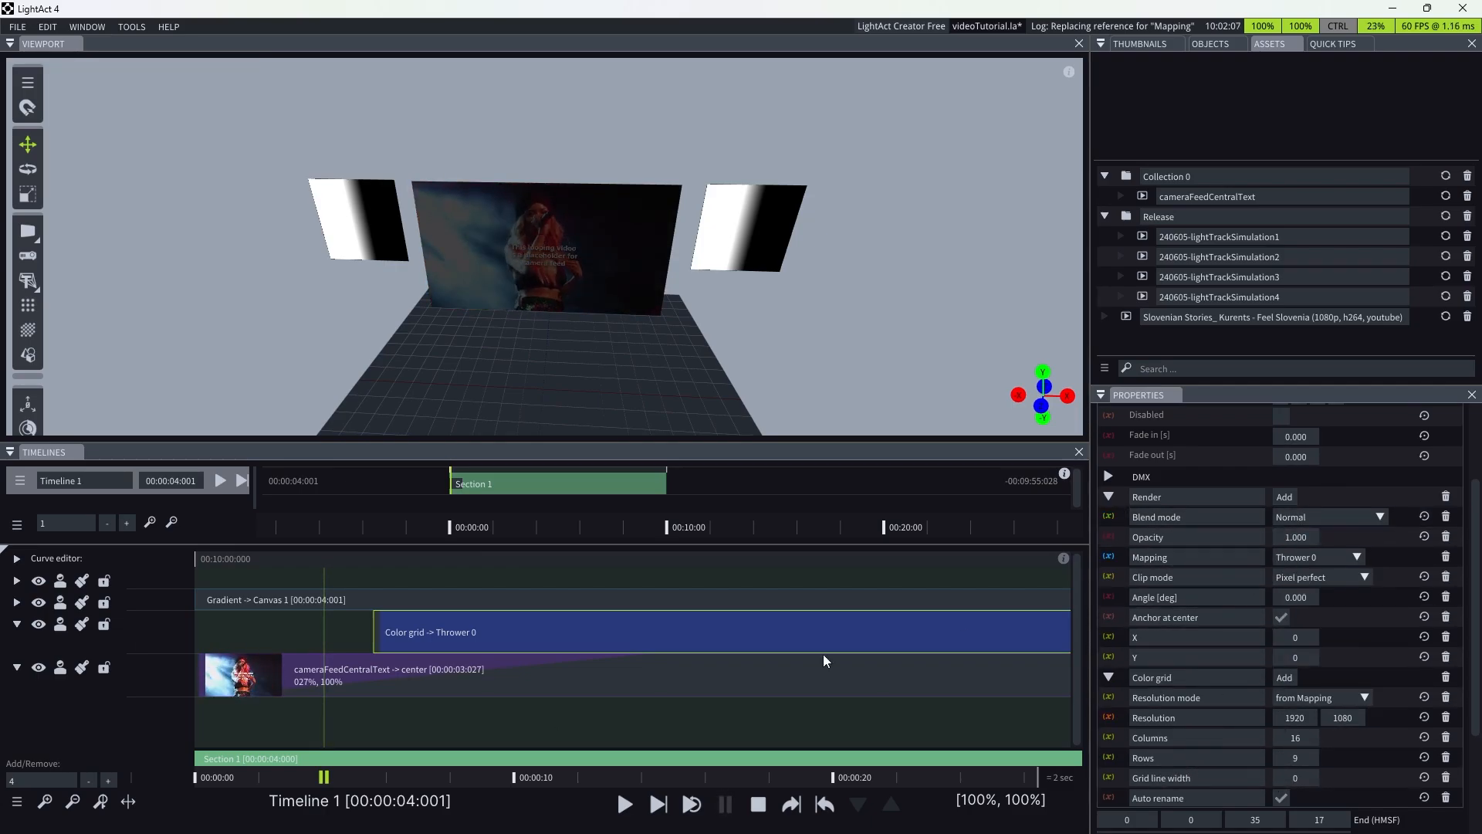
{"action": "left_click", "coordinate": [458, 778]}
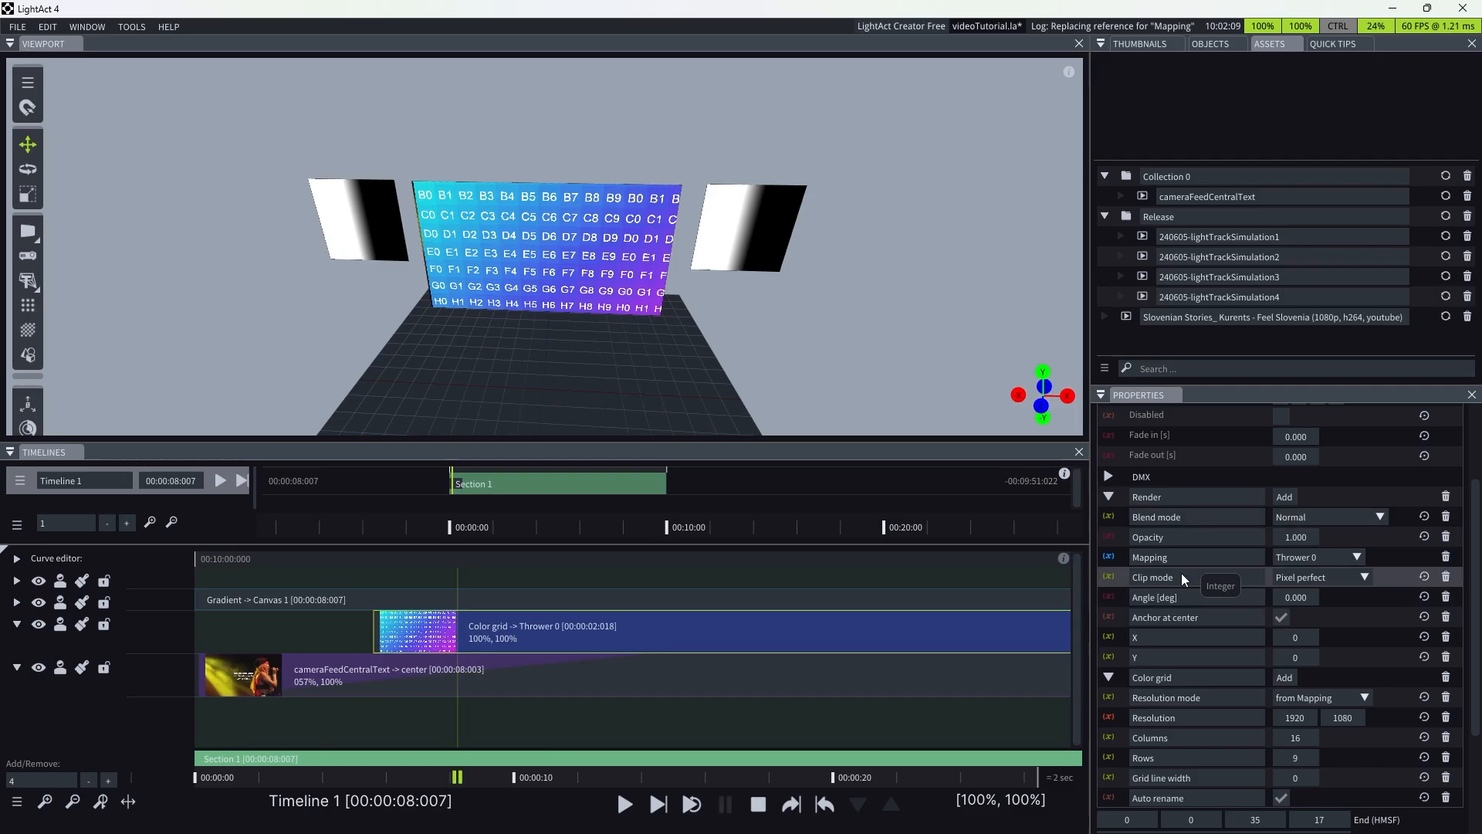
{"action": "left_click", "coordinate": [1359, 519]}
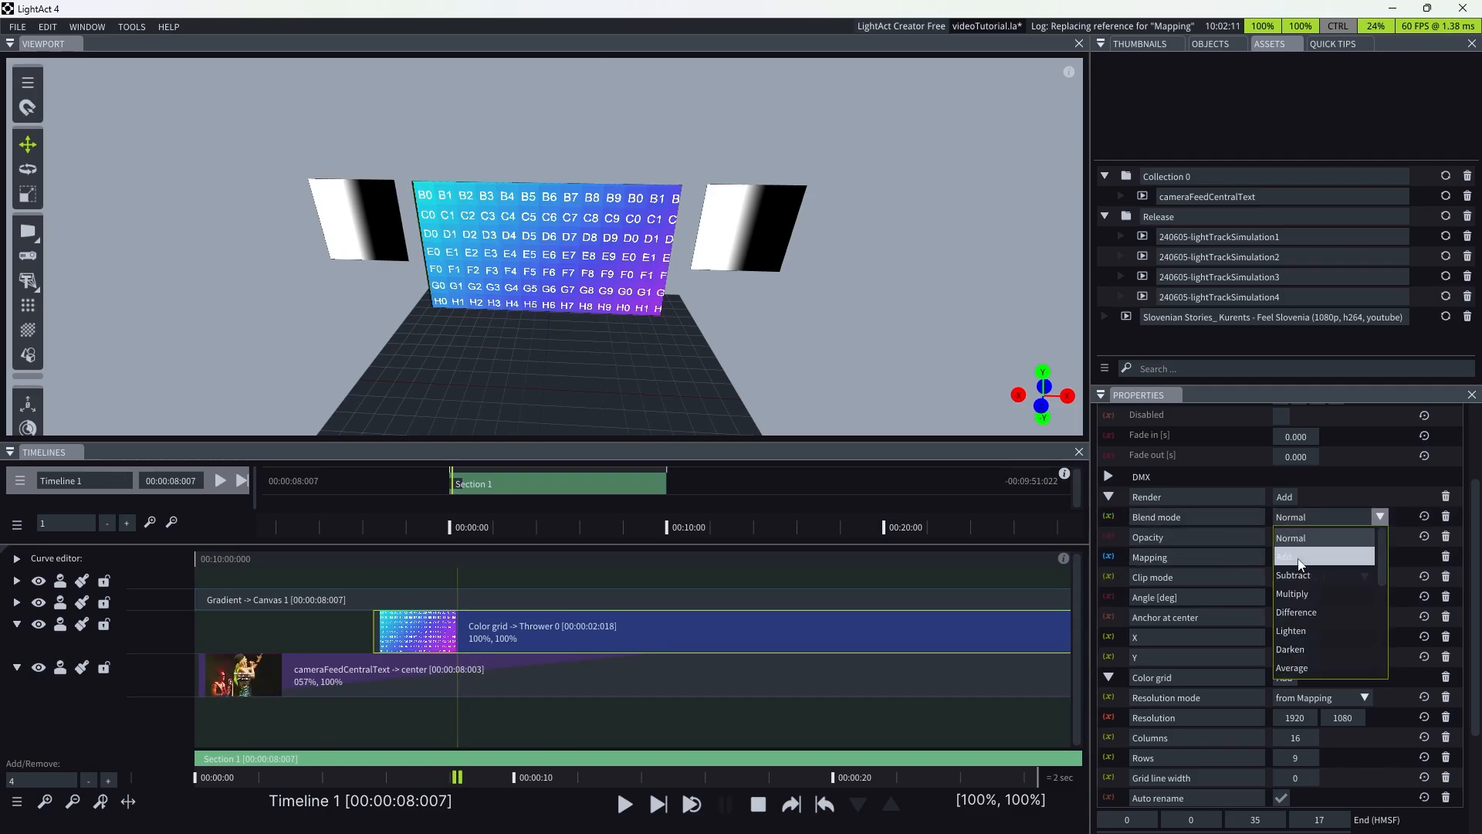
{"action": "left_click", "coordinate": [1301, 548]}
{"action": "left_click", "coordinate": [1326, 511]}
{"action": "left_click", "coordinate": [1294, 576]}
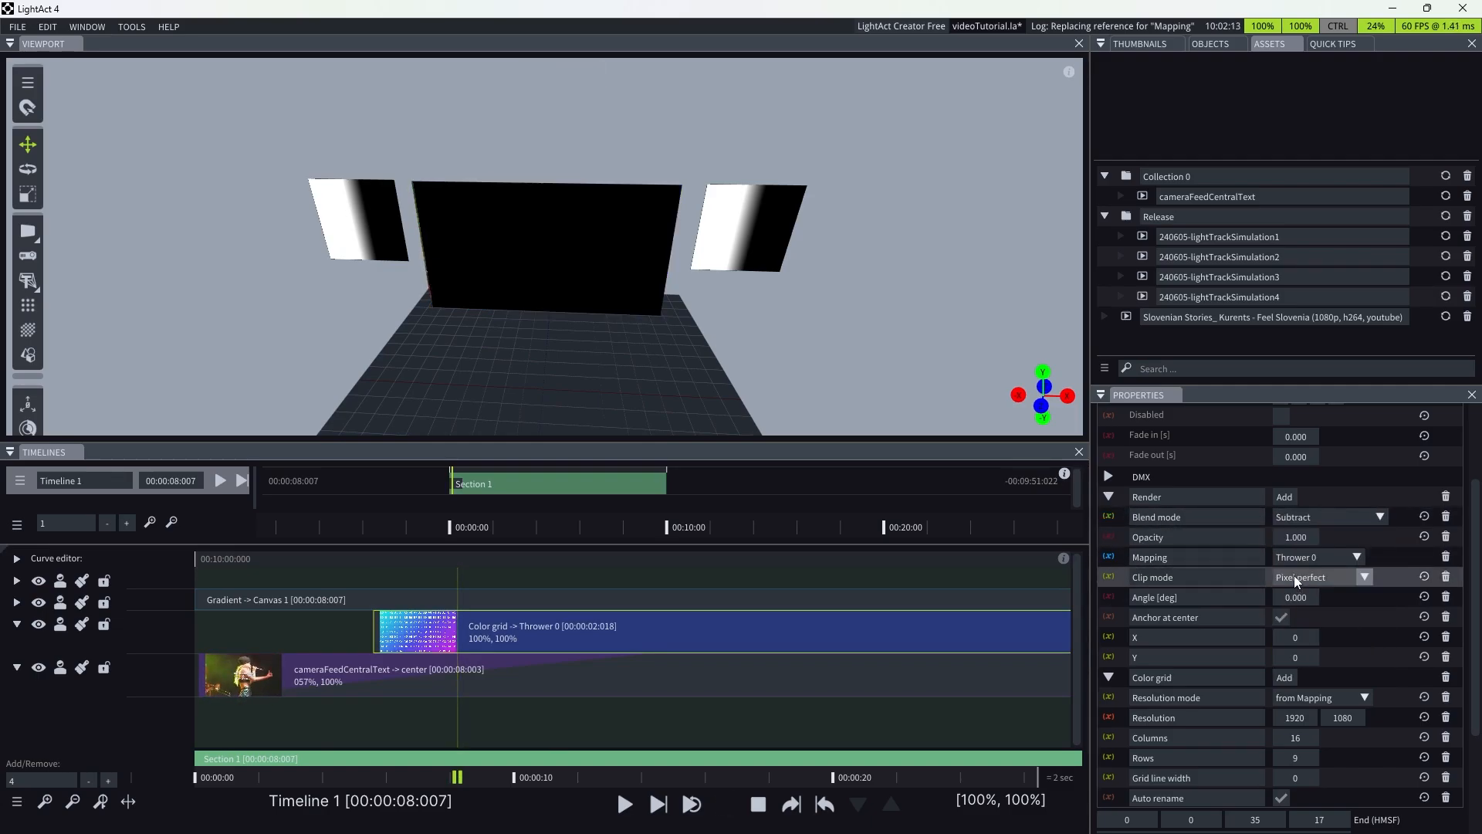
{"action": "left_click", "coordinate": [1326, 518]}
{"action": "left_click", "coordinate": [1307, 553]}
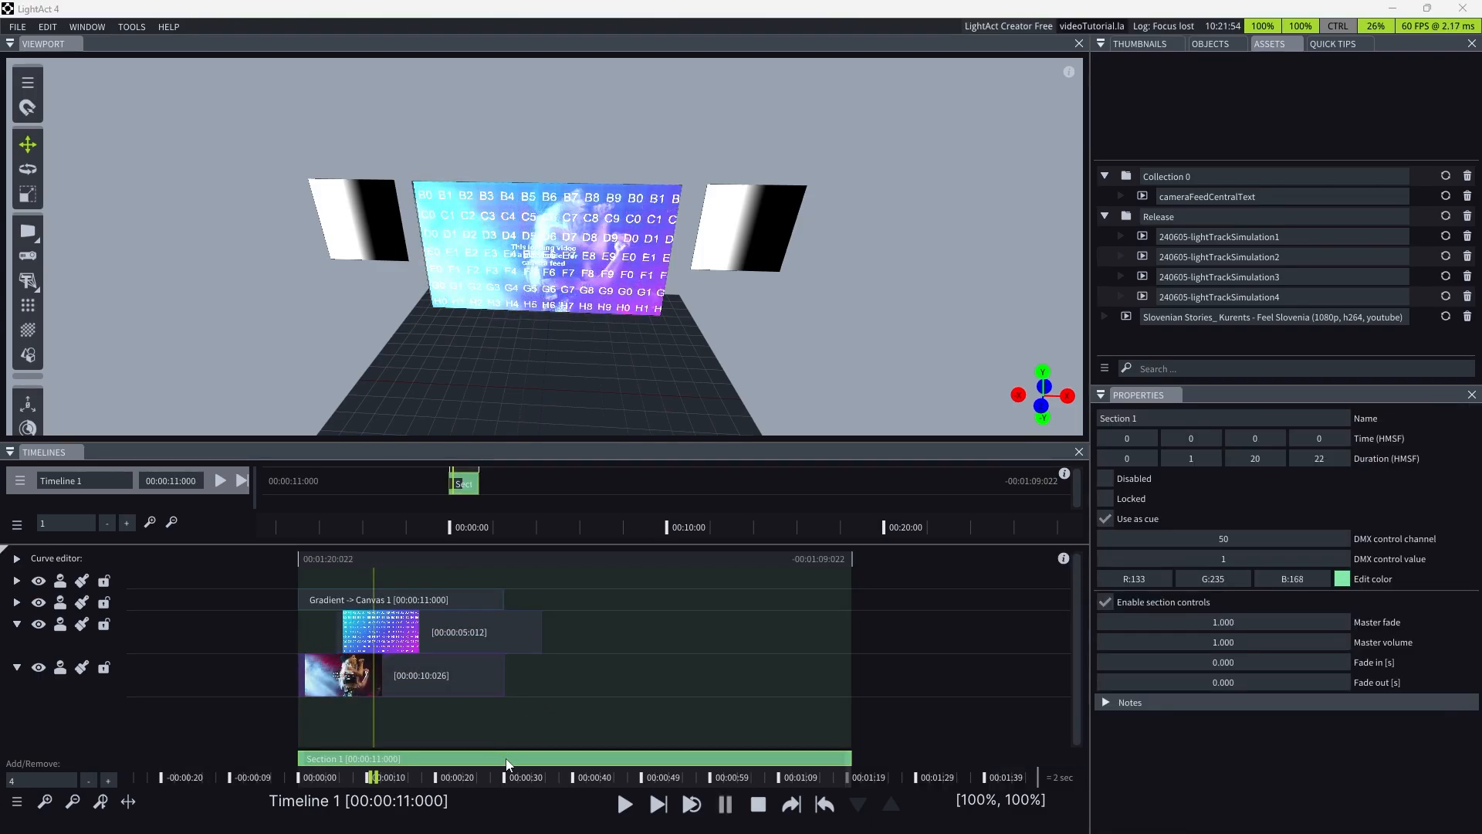
- Split Section 1 by adding a new section that starts at about 41 seconds 12 frames
{"action": "right_click", "coordinate": [573, 759]}
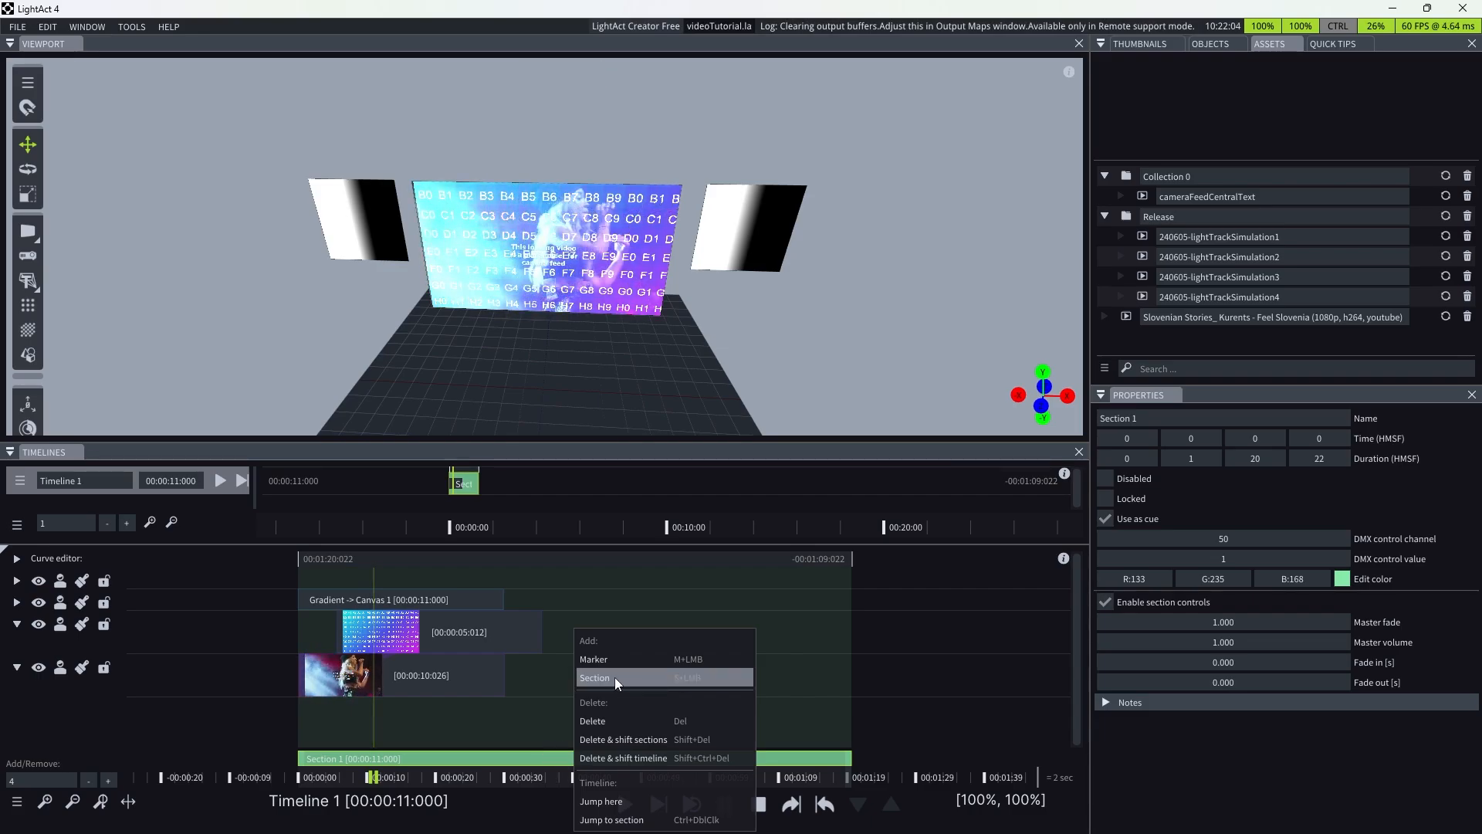
{"action": "left_click", "coordinate": [512, 744]}
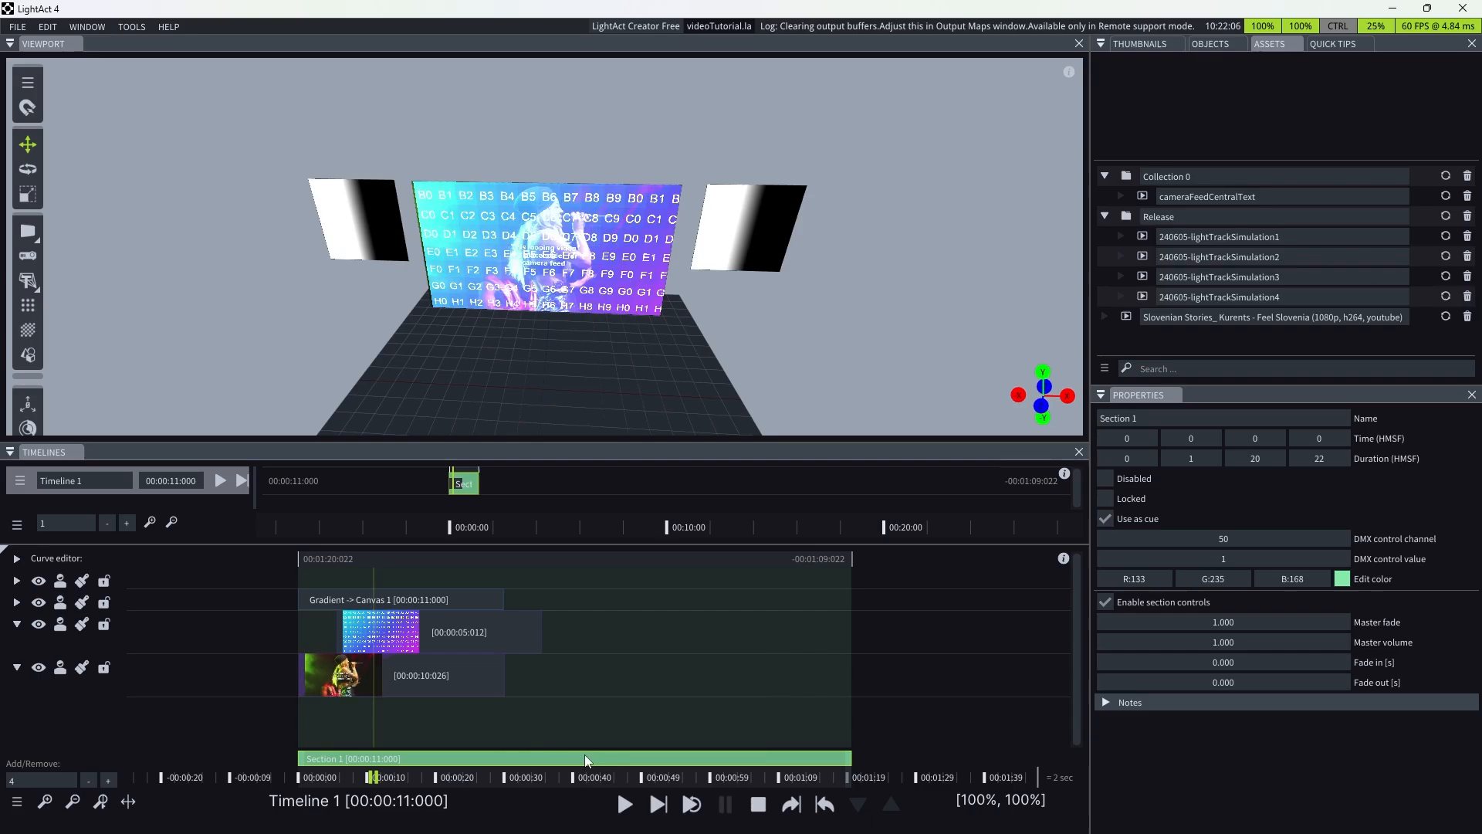
{"action": "key", "text": "s"}
{"action": "key", "text": "s"}
{"action": "key", "text": "s"}
{"action": "key", "text": "s"}
{"action": "key", "text": "s"}
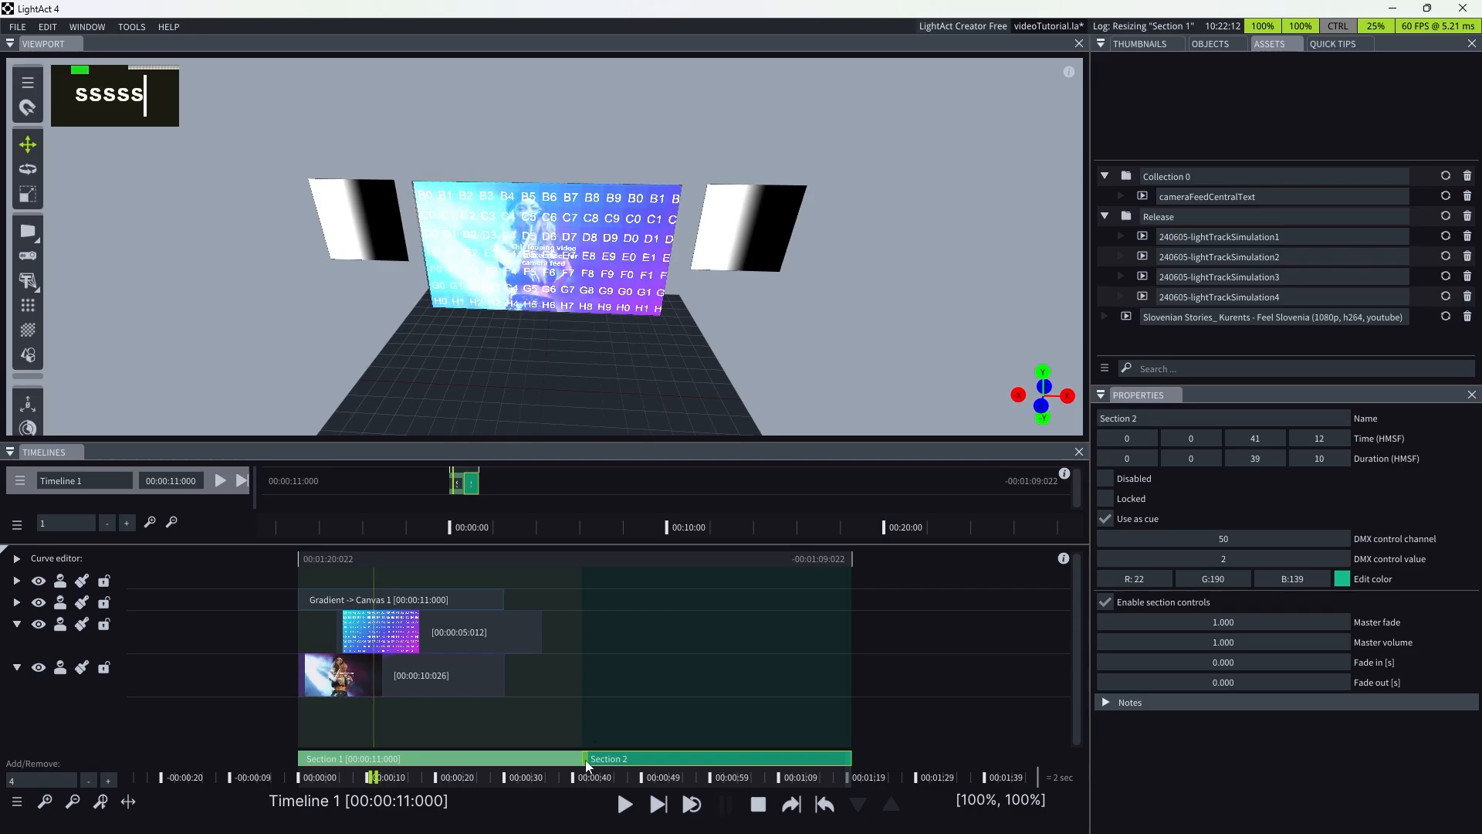
- Review Section 1's master fade control and Section 2's Use as cue option in their properties
{"action": "left_click", "coordinate": [416, 759]}
{"action": "left_click_drag", "start_coordinate": [1280, 619], "coordinate": [1342, 620]}
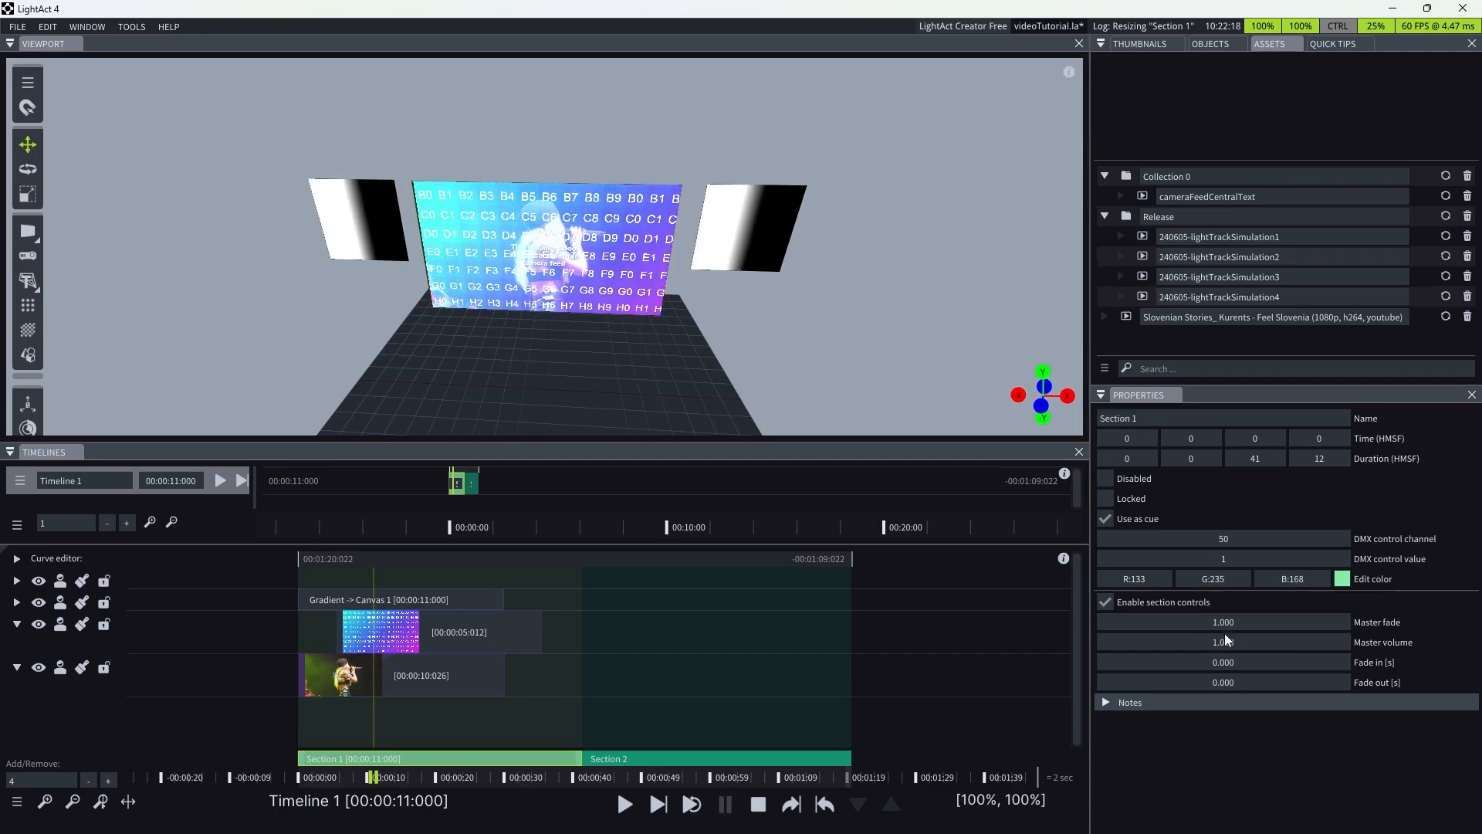
{"action": "left_click", "coordinate": [635, 761]}
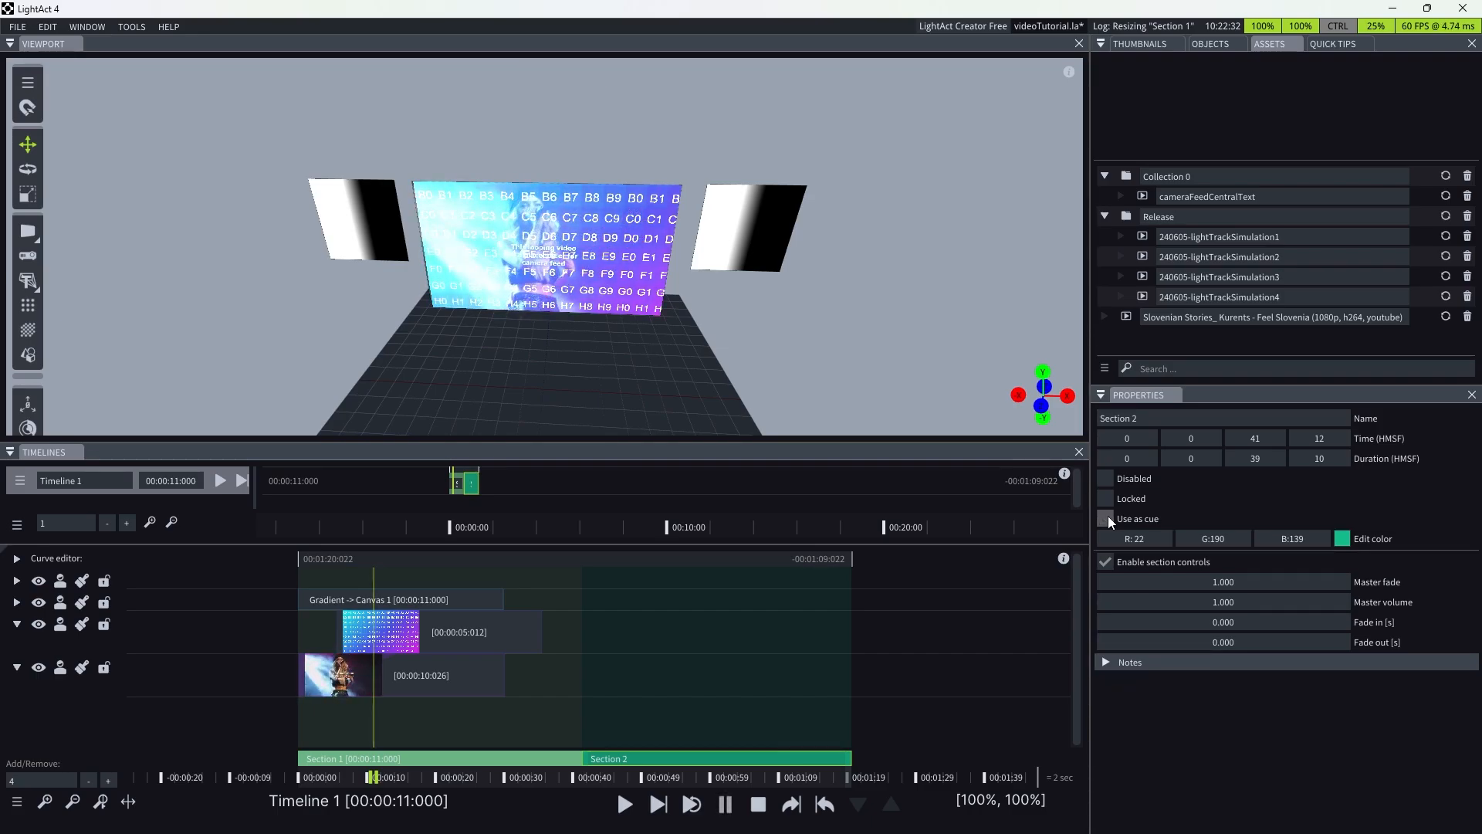
- Open the Cue list window, place it over the upper part of the viewport and enlarge it
{"action": "left_click", "coordinate": [91, 26]}
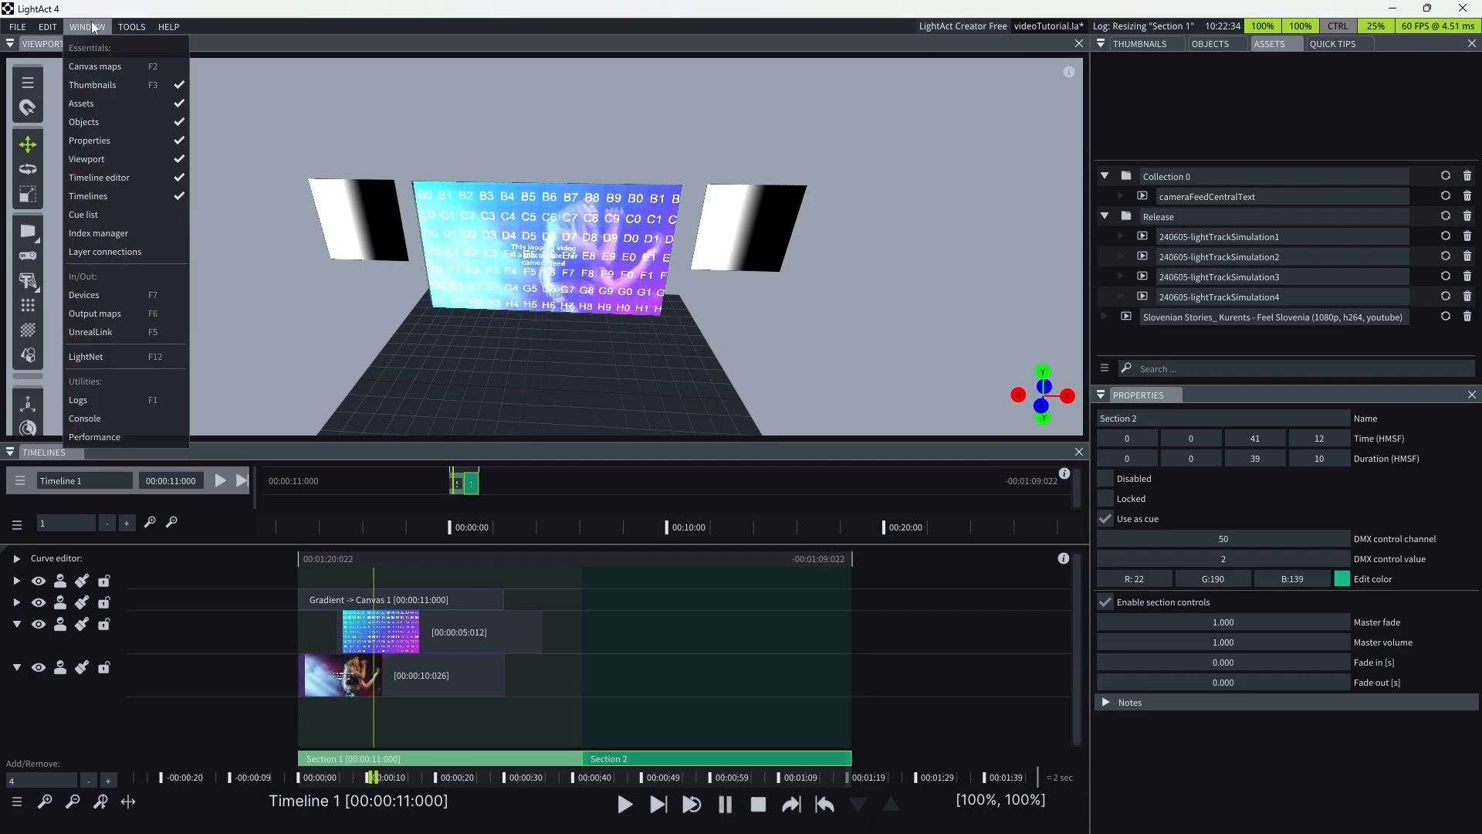
{"action": "left_click", "coordinate": [131, 216]}
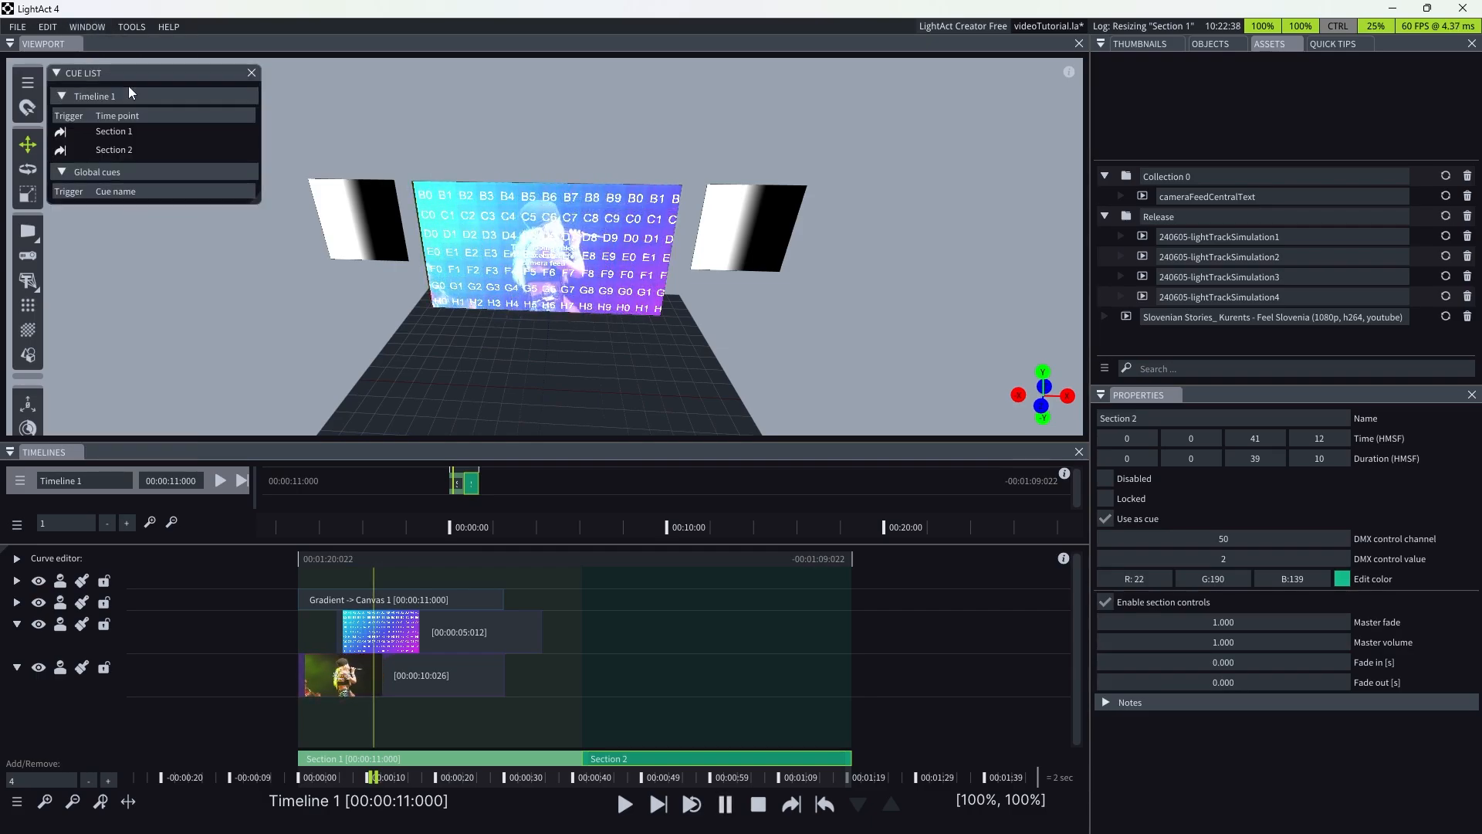
{"action": "left_click_drag", "start_coordinate": [128, 78], "coordinate": [526, 116]}
{"action": "left_click_drag", "start_coordinate": [670, 117], "coordinate": [954, 113]}
{"action": "left_click_drag", "start_coordinate": [944, 241], "coordinate": [1032, 394]}
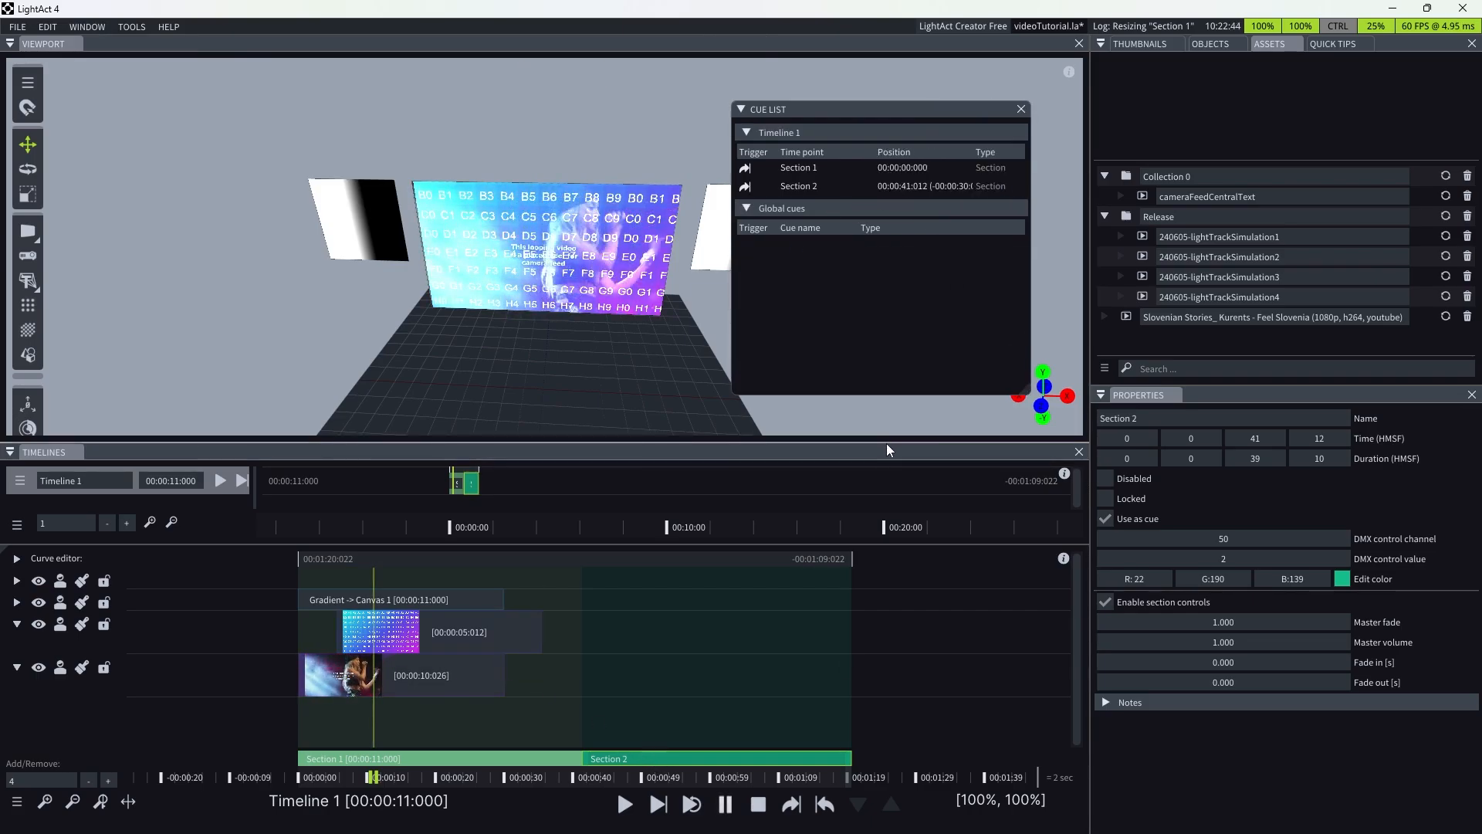
- Add sections starting at about 55 seconds 9 frames and 1:09:12, and extend the last section to about 38 seconds 13 frames
{"action": "key", "text": "s"}
{"action": "left_click", "coordinate": [678, 757]}
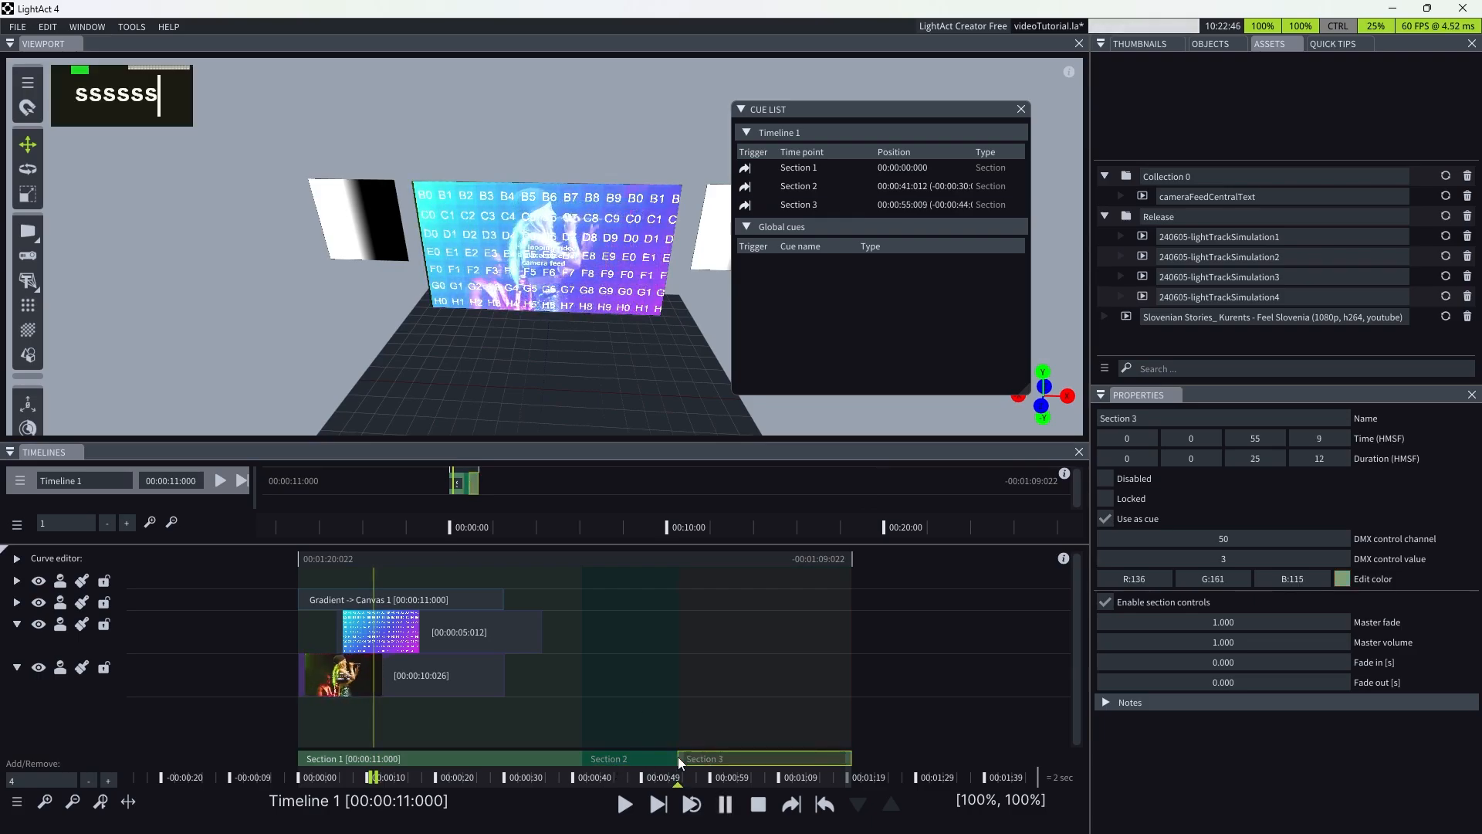
{"action": "key", "text": "s"}
{"action": "left_click", "coordinate": [775, 760]}
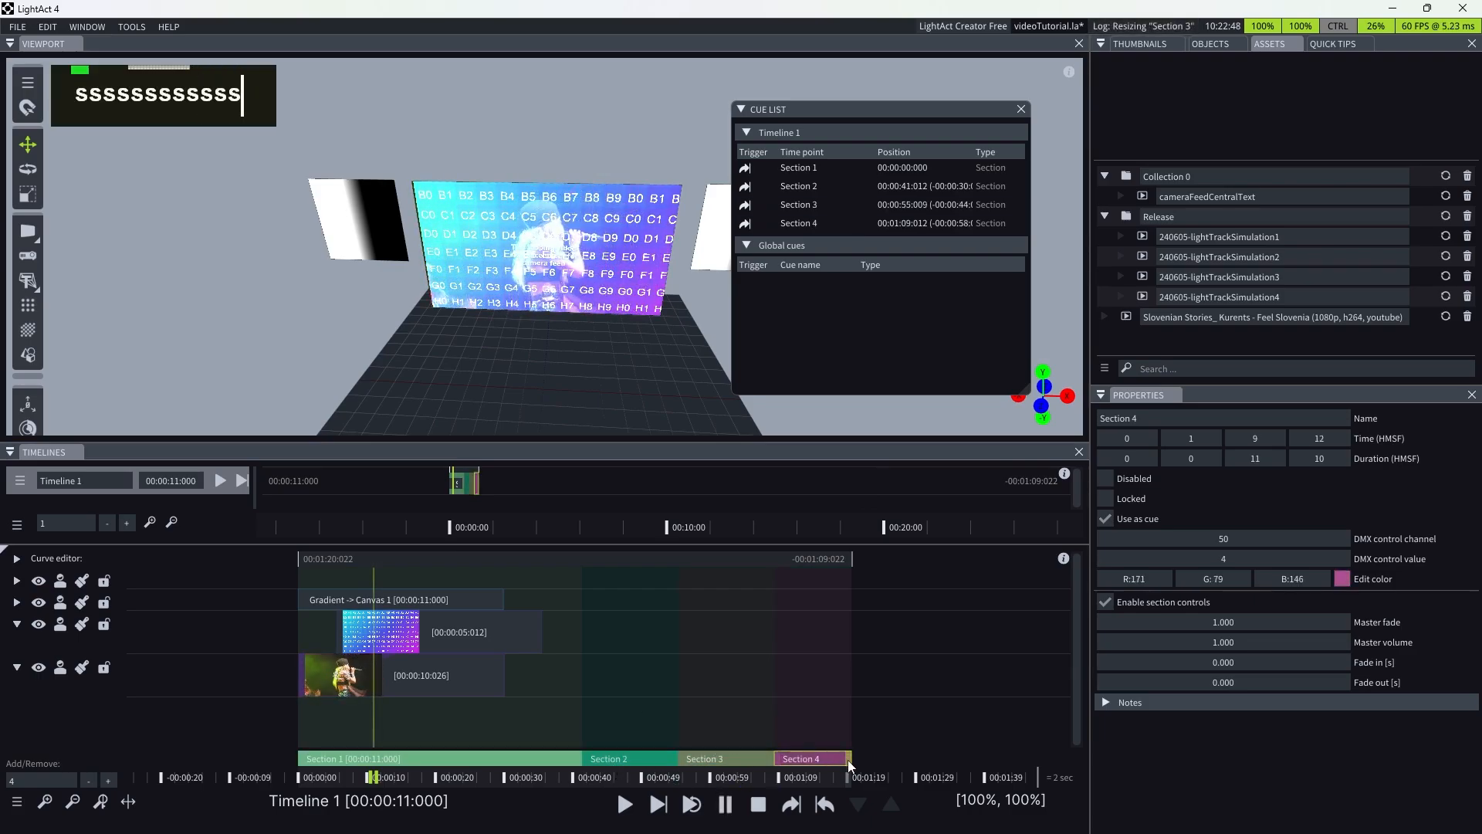
{"action": "left_click_drag", "start_coordinate": [849, 760], "coordinate": [1037, 755]}
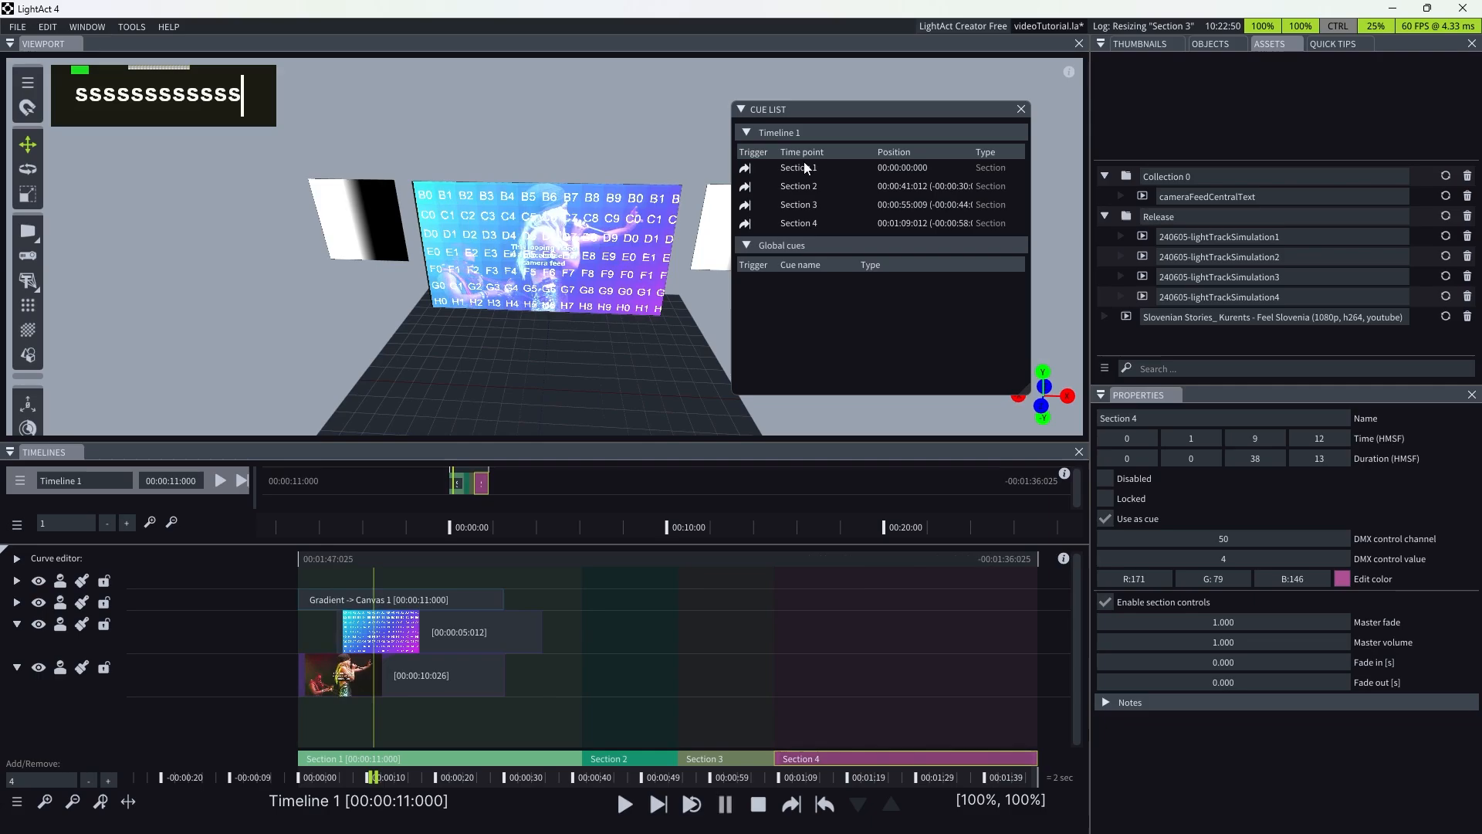
- Toggle Use as cue off and on for Section 4, and widen the Cue list to show all its columns
{"action": "double_click", "coordinate": [1104, 518]}
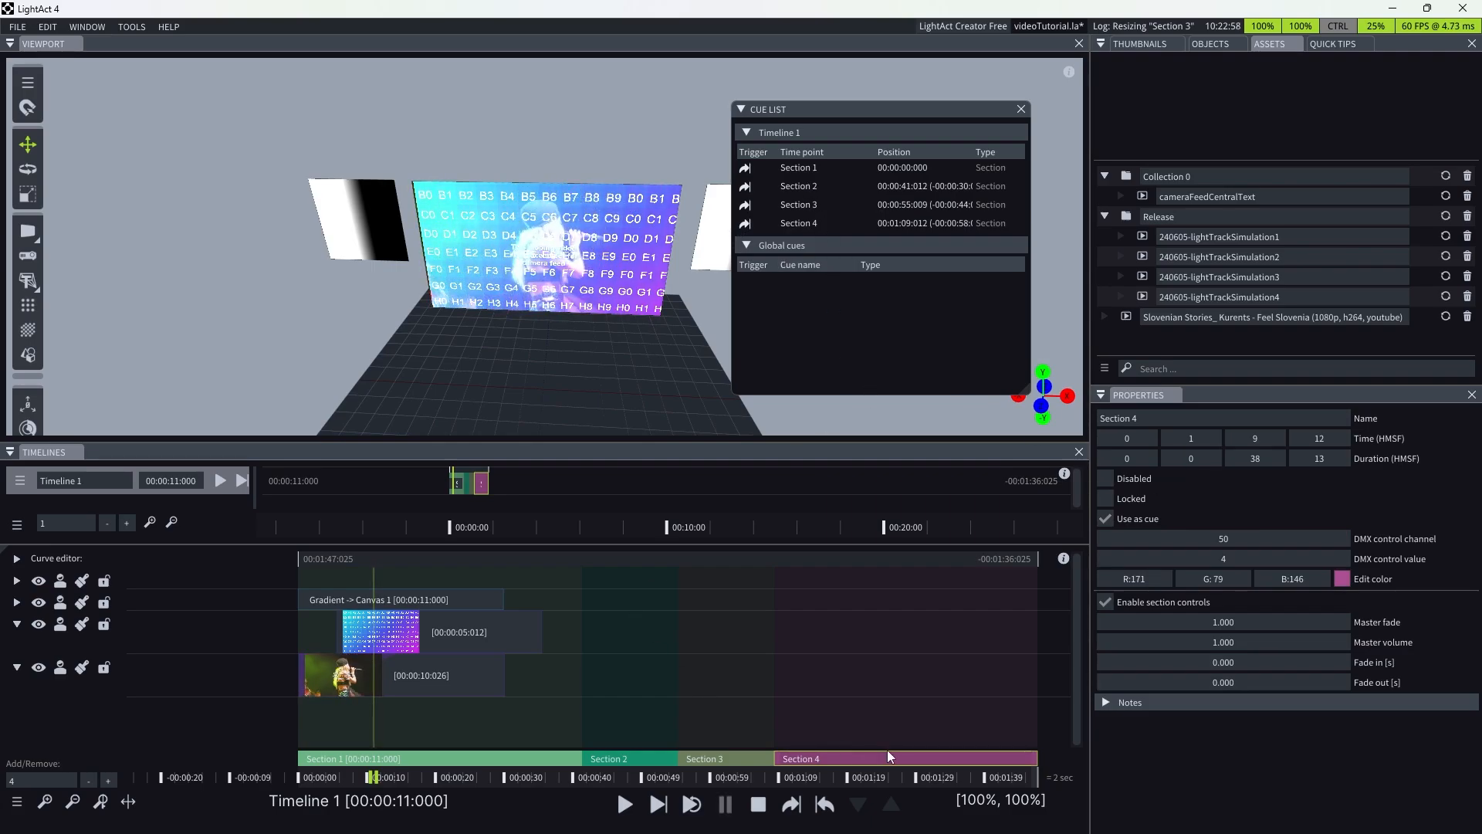
{"action": "left_click_drag", "start_coordinate": [810, 109], "coordinate": [637, 90]}
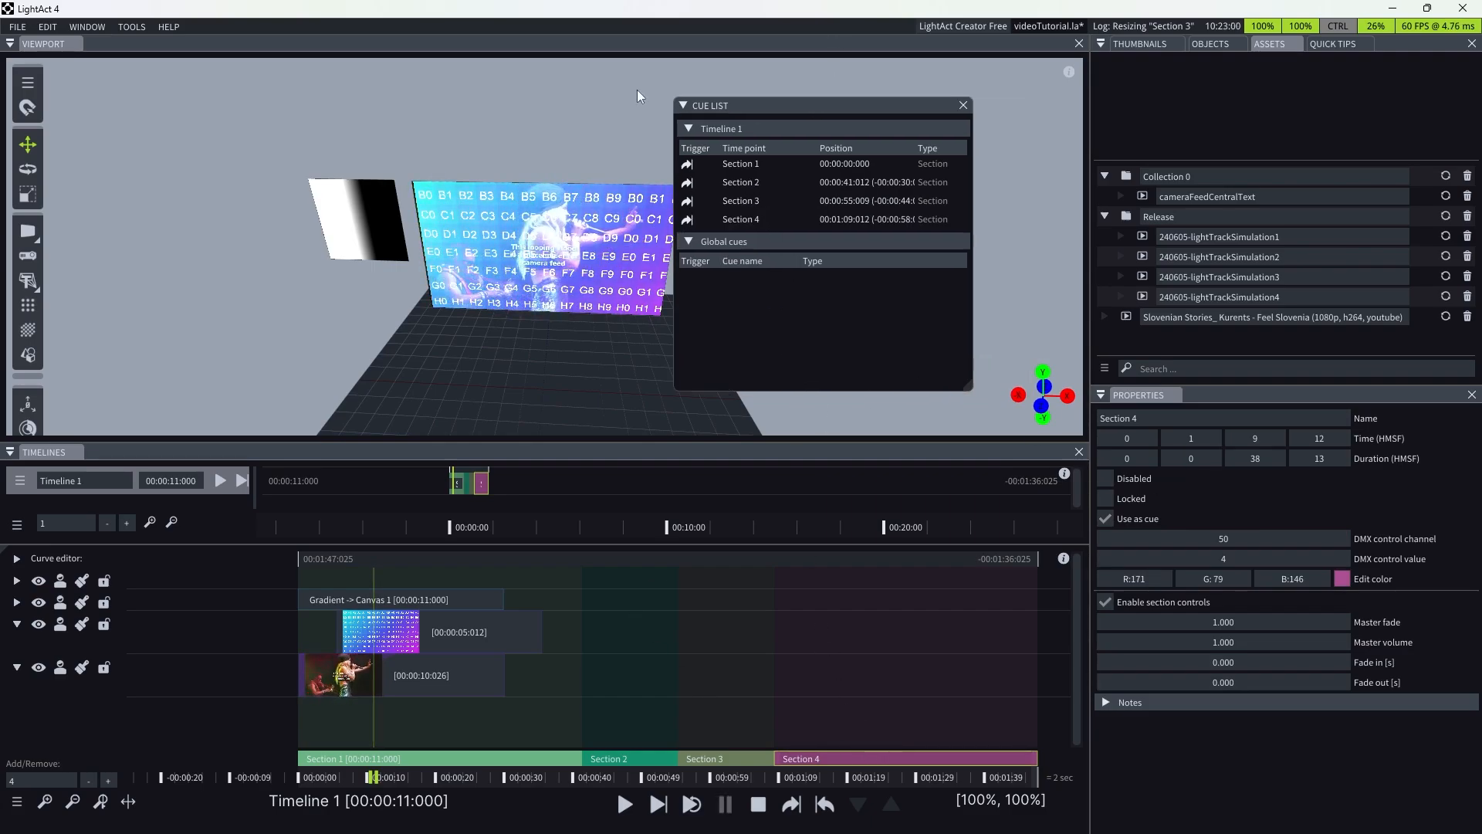
{"action": "left_click_drag", "start_coordinate": [783, 371], "coordinate": [1123, 373]}
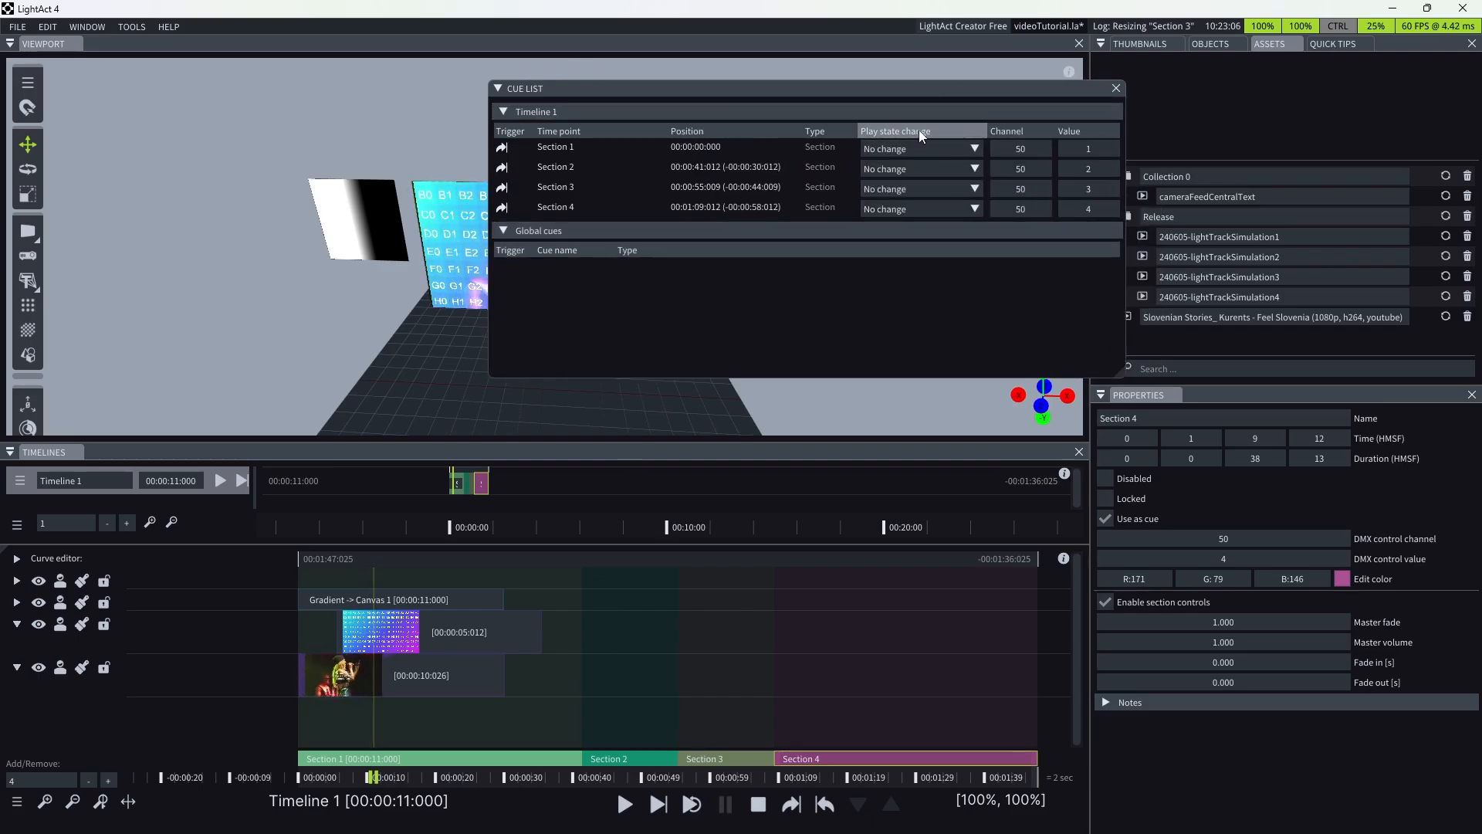
- Move the playhead to about 14 seconds 22 frames and test the section cues by triggering Sections 2, 3, 4, 2 and 1
{"action": "left_click", "coordinate": [400, 780]}
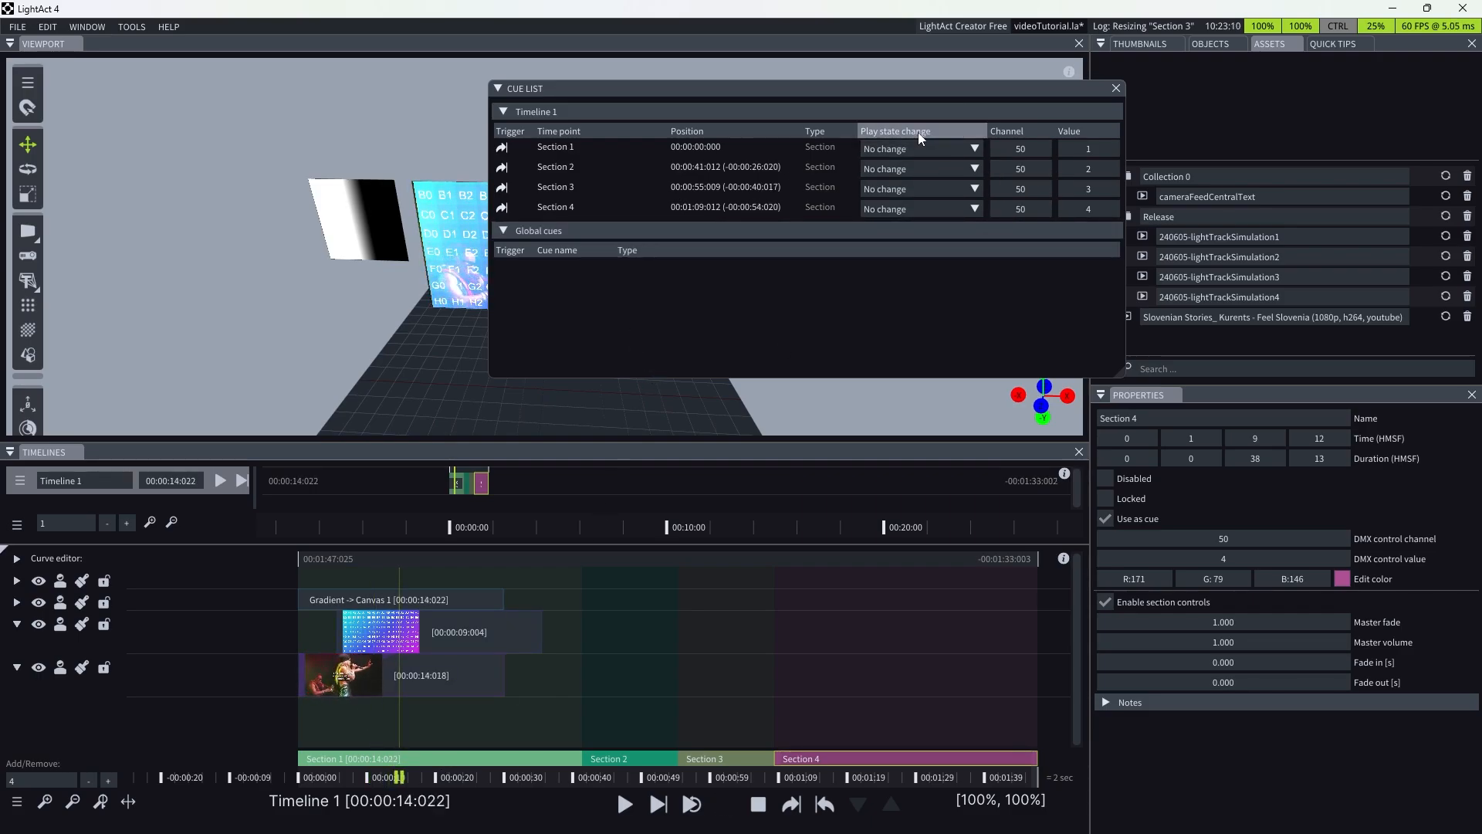
{"action": "left_click", "coordinate": [501, 169]}
{"action": "left_click", "coordinate": [503, 189]}
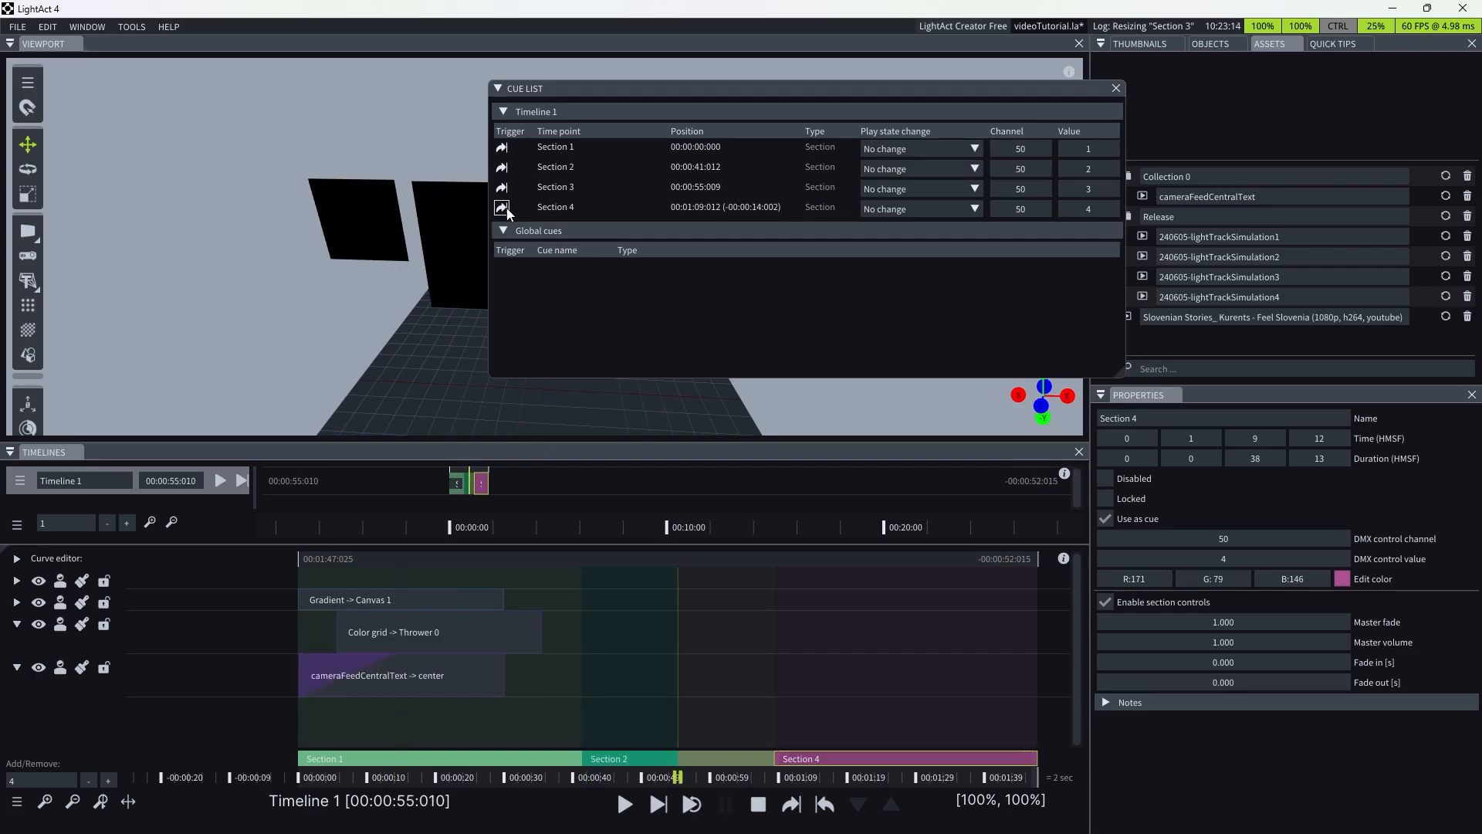
{"action": "left_click", "coordinate": [503, 208]}
{"action": "double_click", "coordinate": [502, 168]}
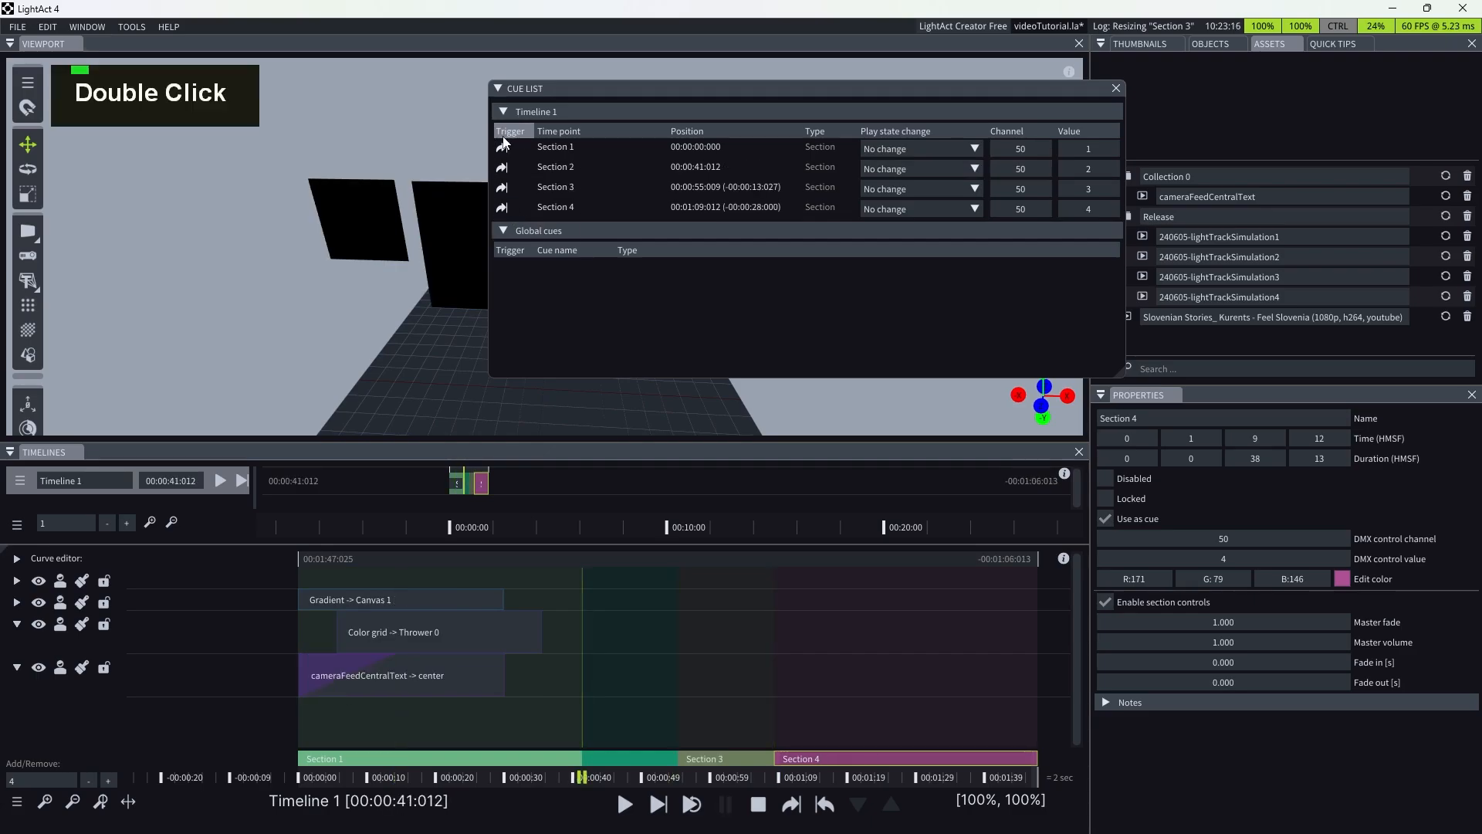
{"action": "left_click", "coordinate": [501, 148]}
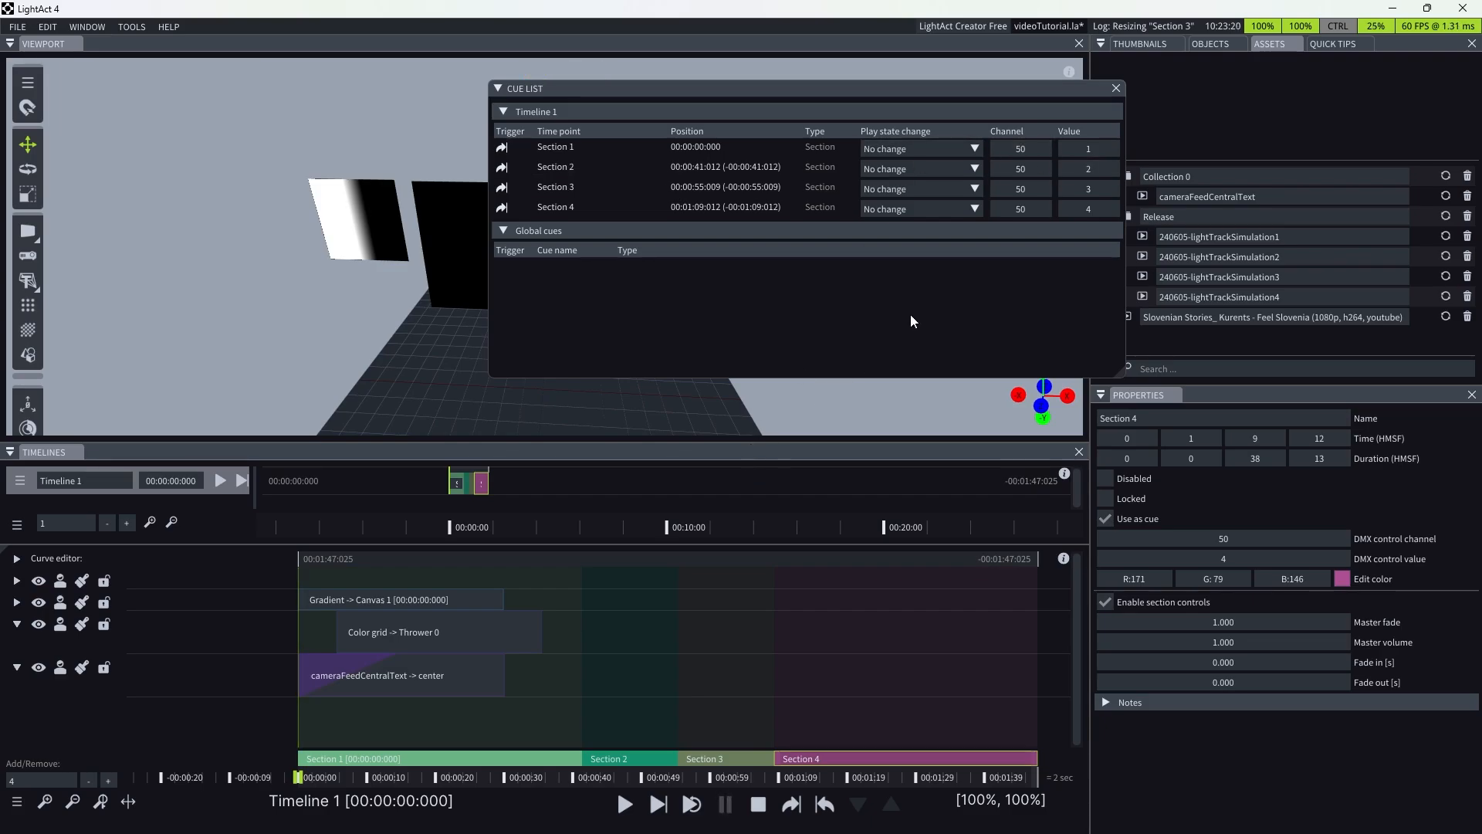
- Set Section 2's play state change to Play in the Cue list and trigger that cue
{"action": "left_click", "coordinate": [924, 168]}
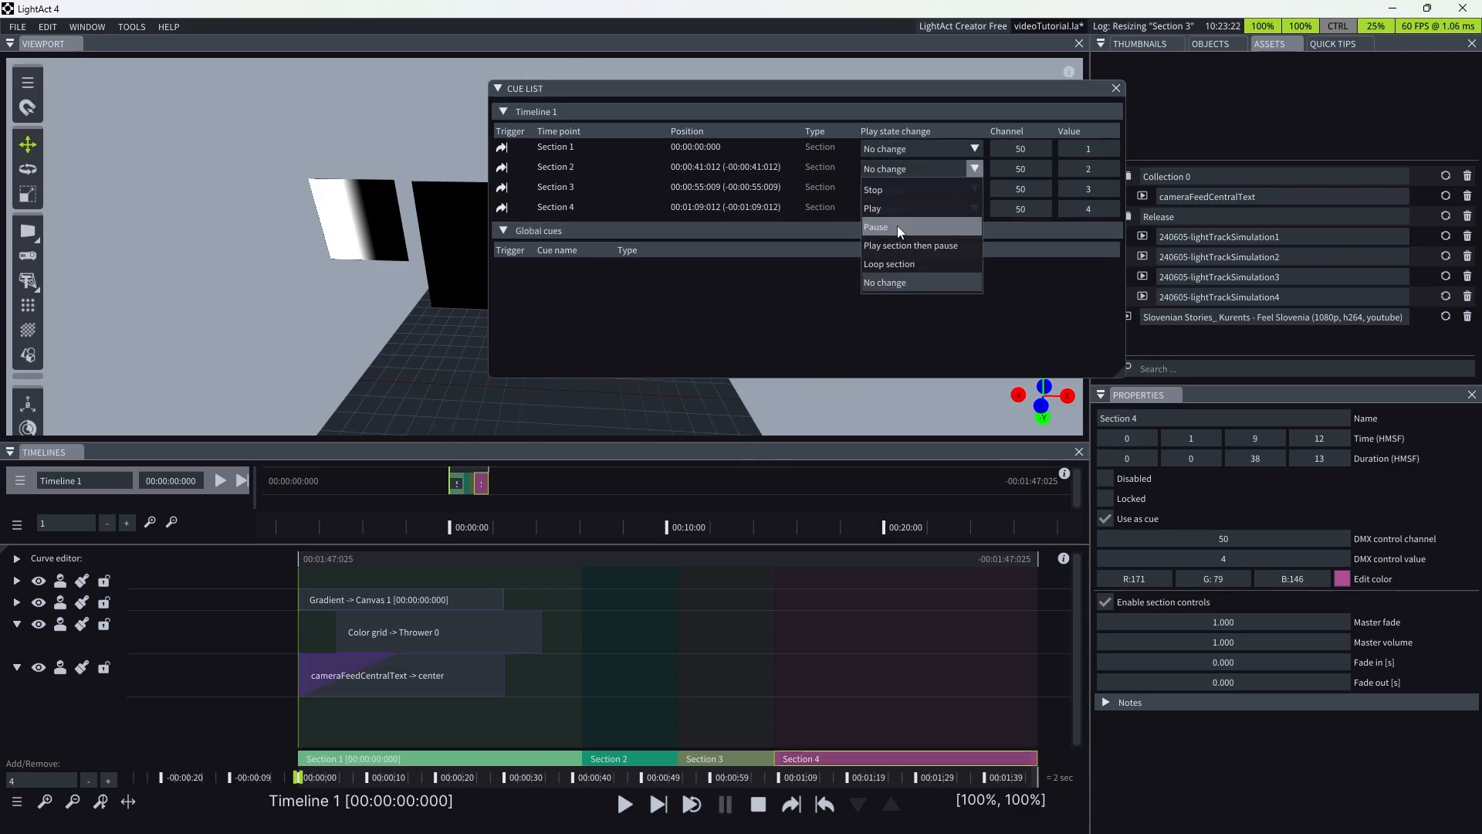
{"action": "left_click", "coordinate": [906, 210]}
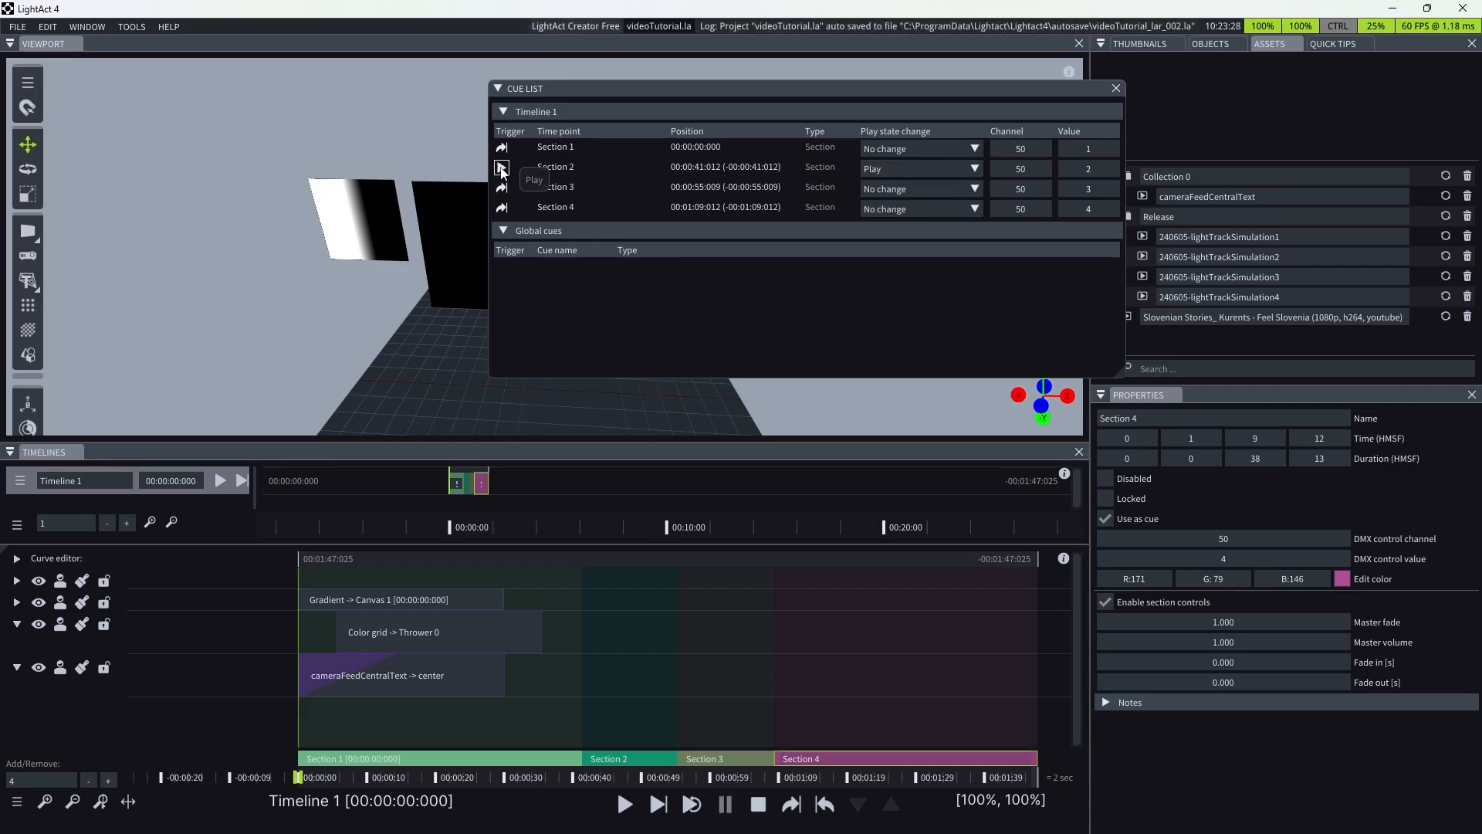
{"action": "left_click", "coordinate": [502, 168]}
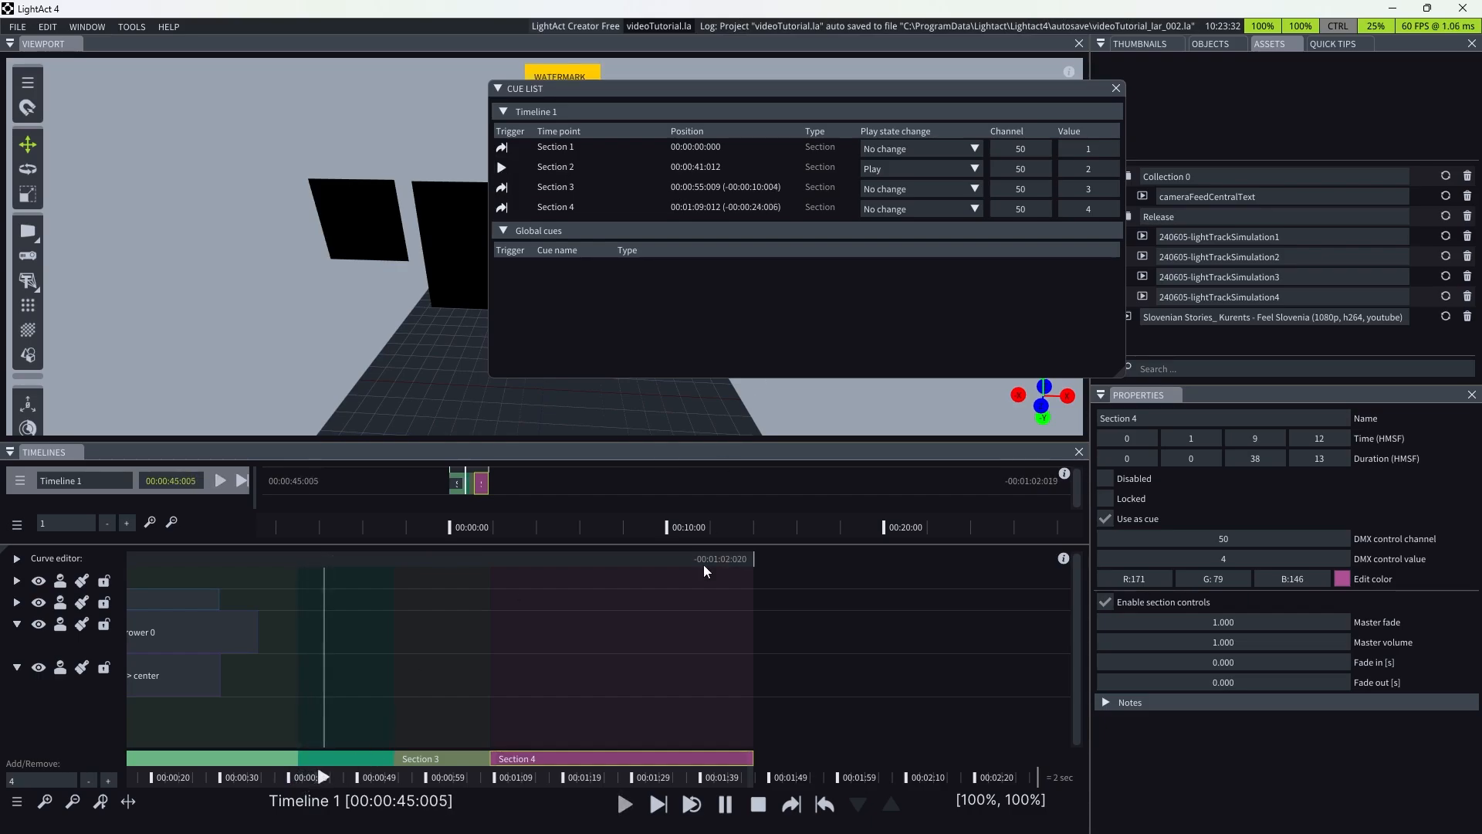
- Set Section 3's play state change to Stop in the Cue list and trigger that cue
{"action": "left_click", "coordinate": [974, 188]}
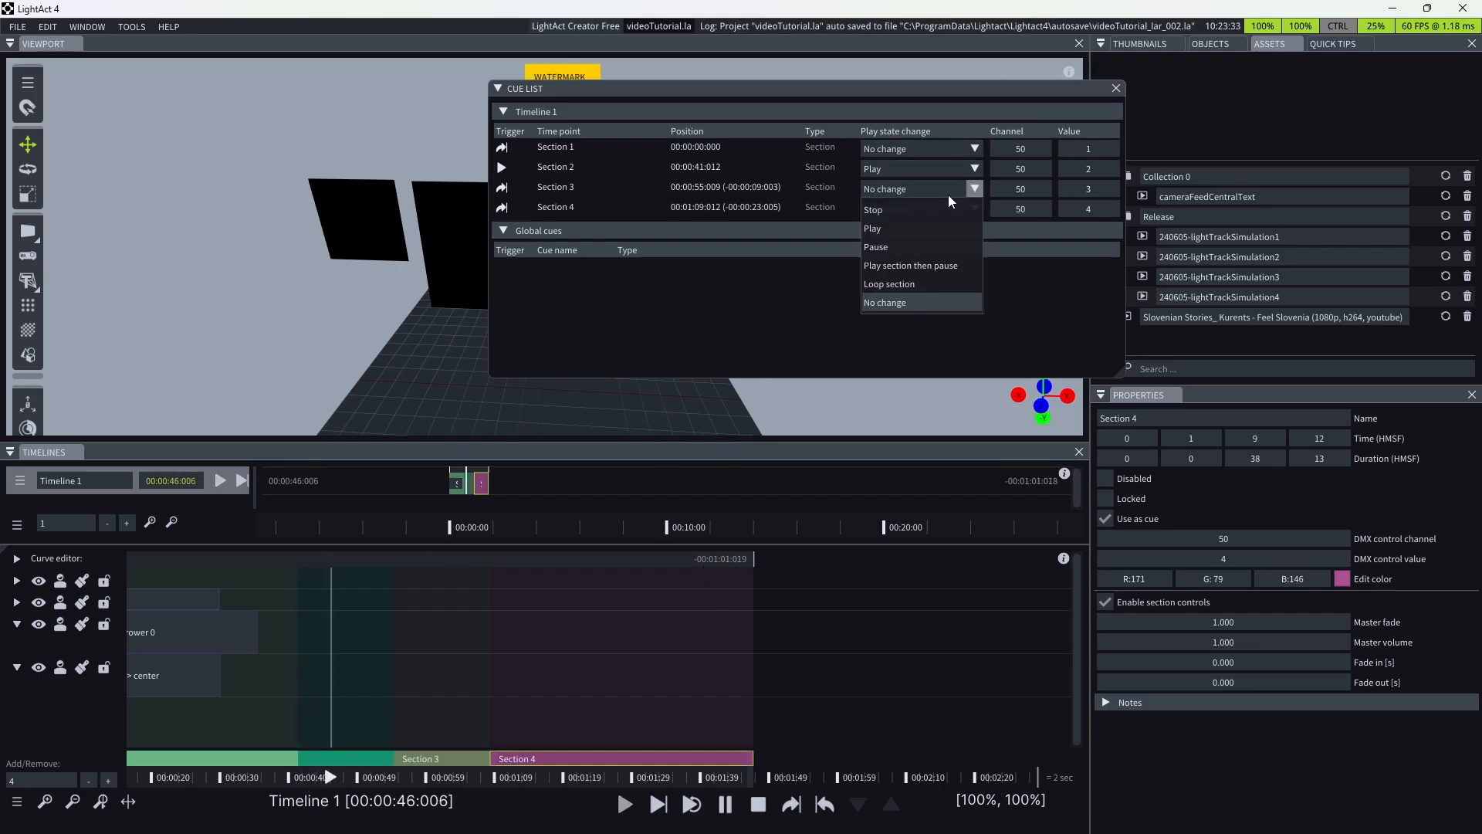
{"action": "left_click", "coordinate": [880, 209]}
{"action": "left_click", "coordinate": [502, 189]}
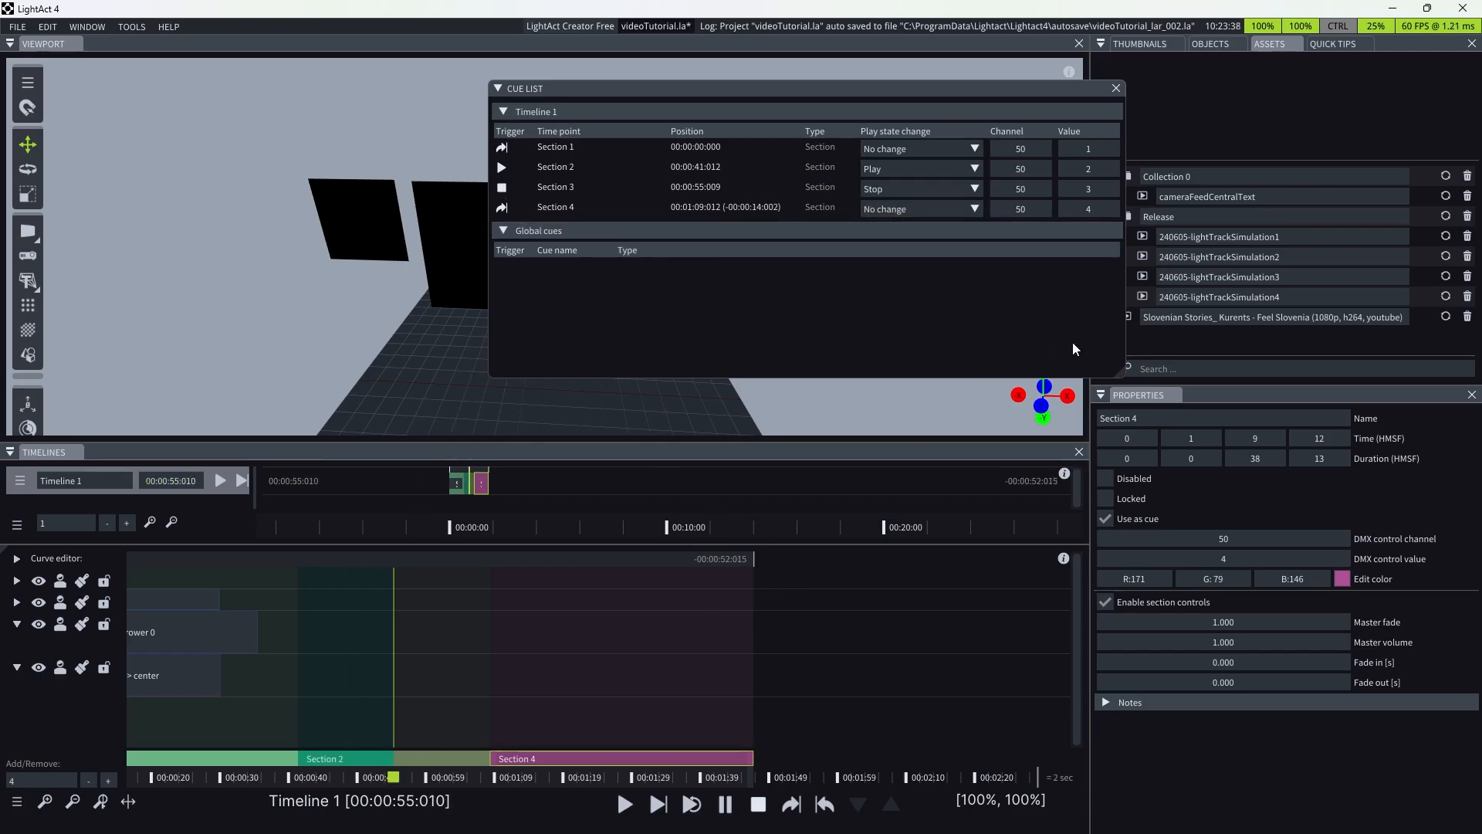
- Move the playhead to about 36 seconds 26 frames and add markers at about 50 seconds 20 frames and 1:17:20
{"action": "scroll", "coordinate": [618, 711], "scroll_direction": "down", "scroll_amount": 1}
{"action": "scroll", "coordinate": [464, 733], "scroll_direction": "up", "scroll_amount": 2}
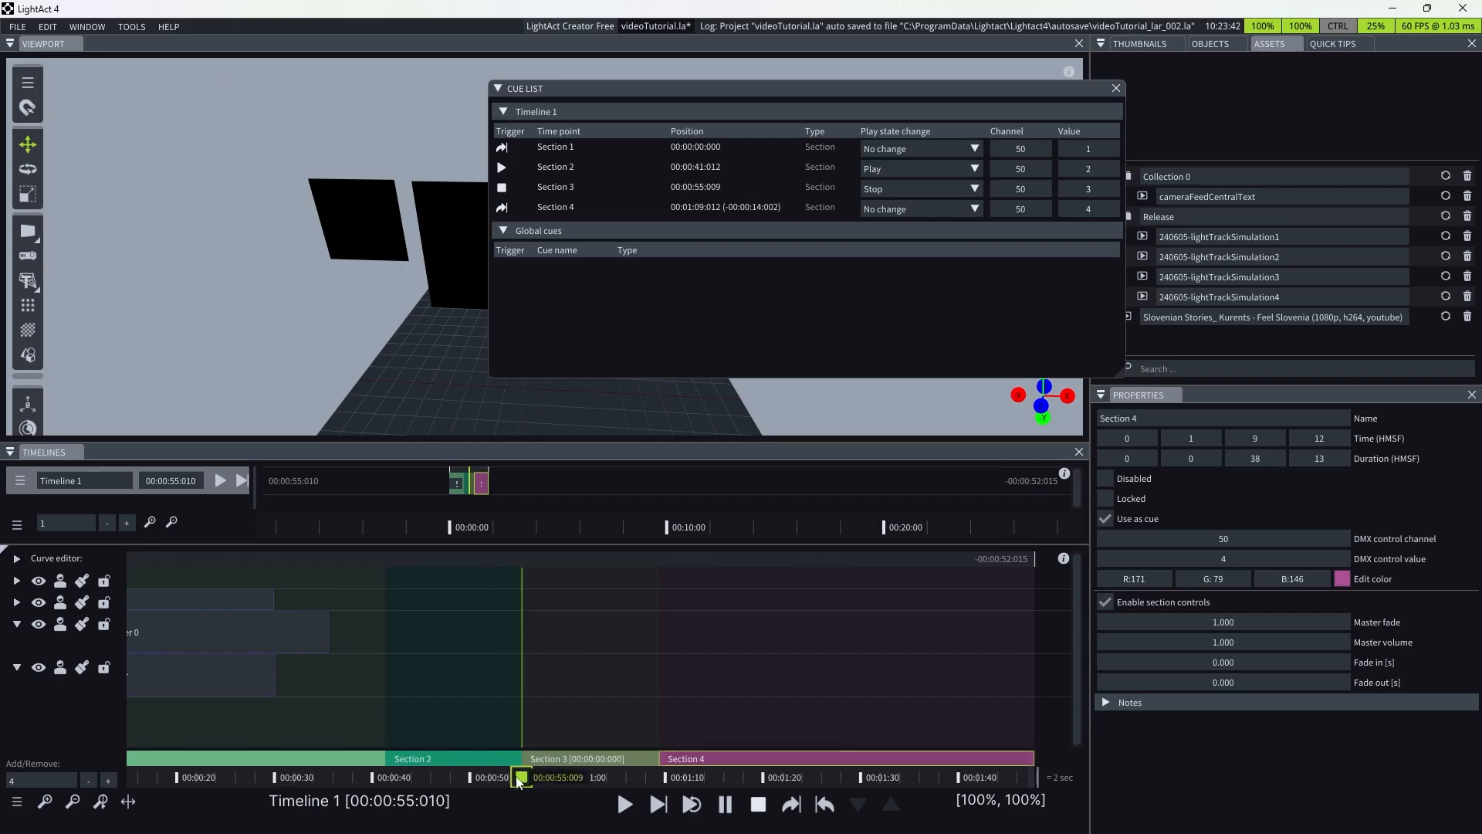
{"action": "left_click_drag", "start_coordinate": [520, 778], "coordinate": [341, 778]}
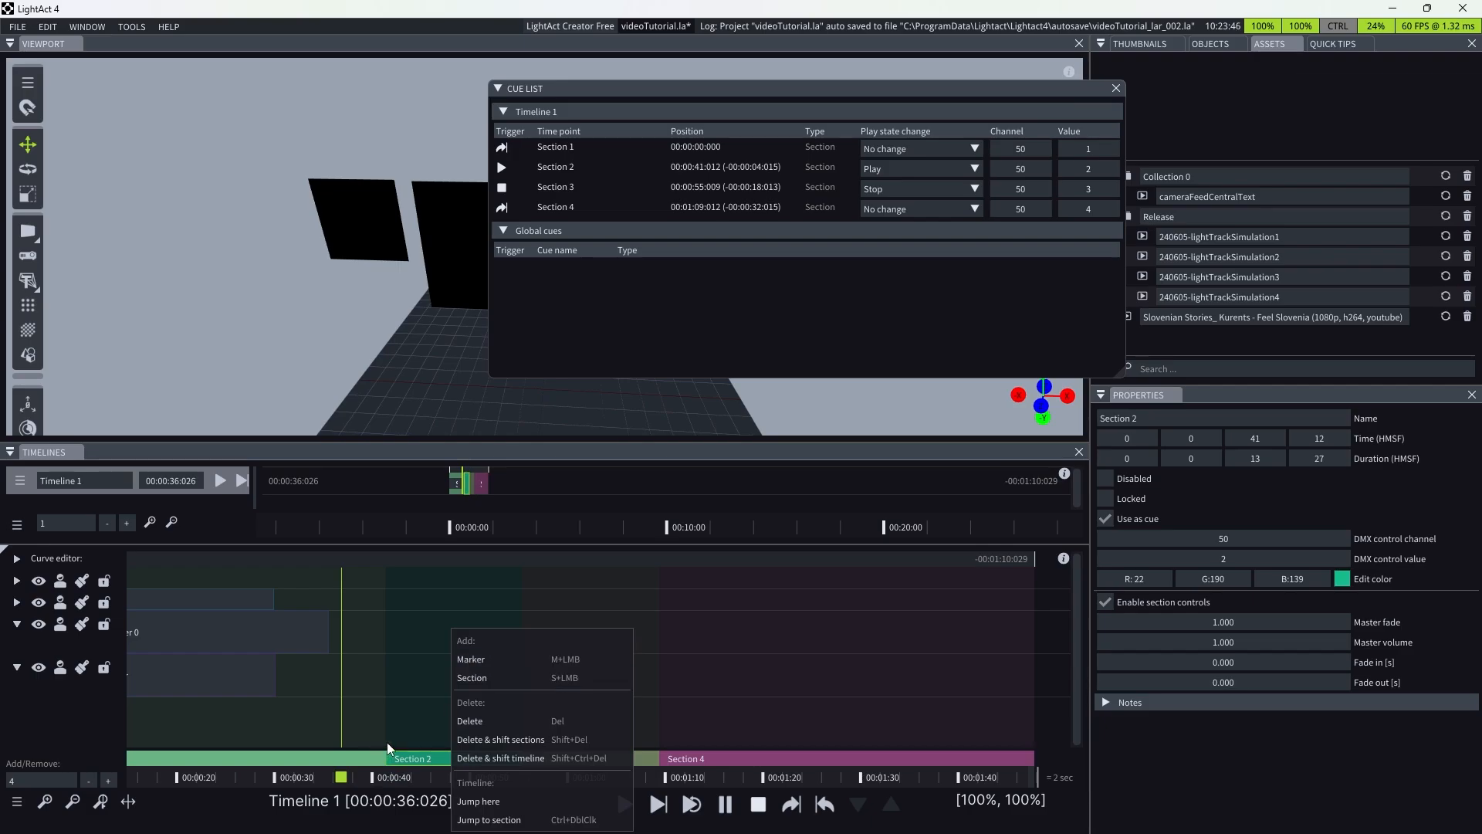
{"action": "key", "text": "m"}
{"action": "left_click", "coordinate": [475, 761]}
{"action": "key", "text": "m"}
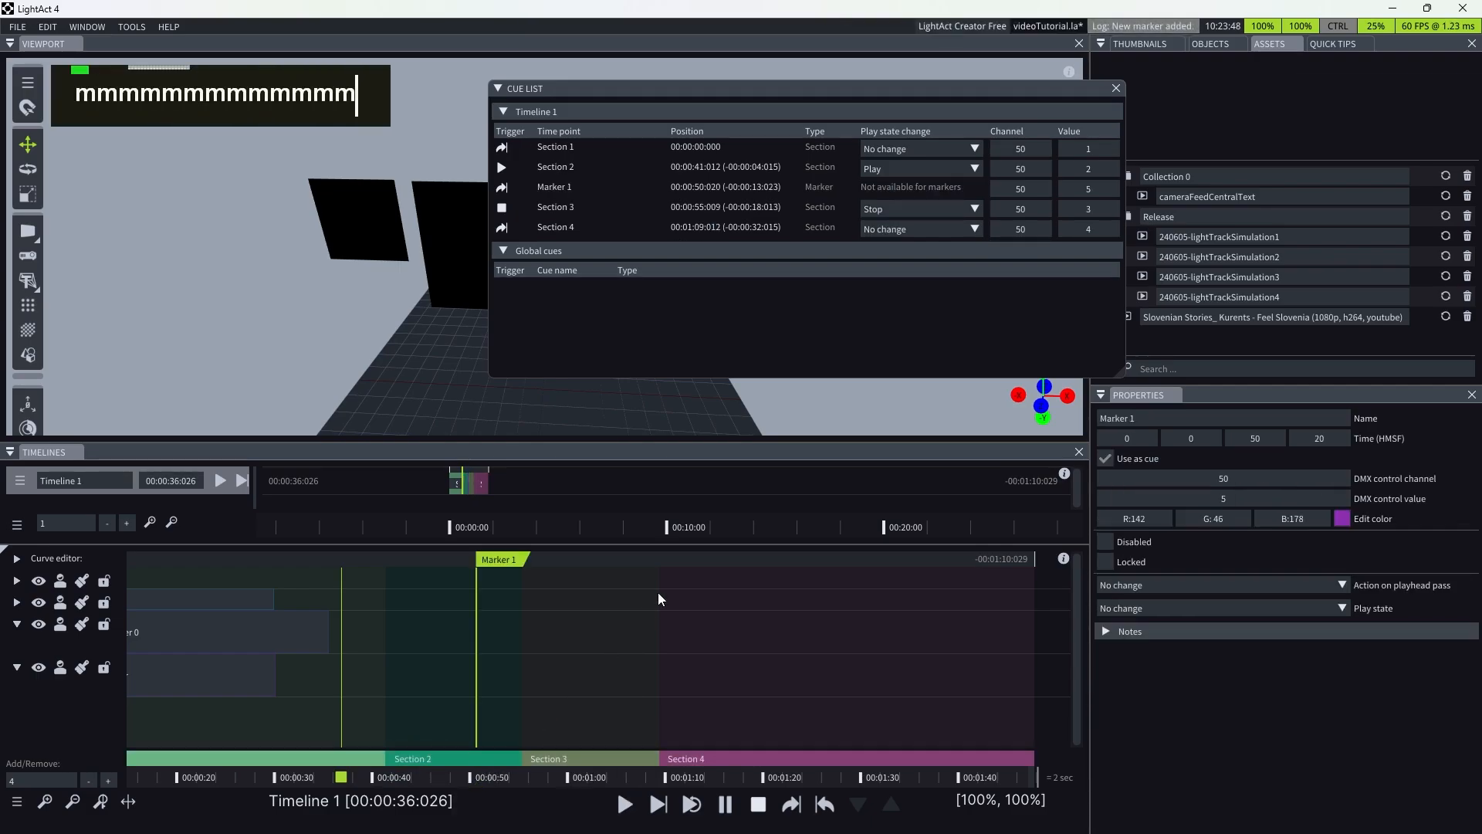
{"action": "left_click", "coordinate": [739, 753]}
- View the first marker's settings and bring up the properties of Timeline 1
{"action": "left_click", "coordinate": [498, 559]}
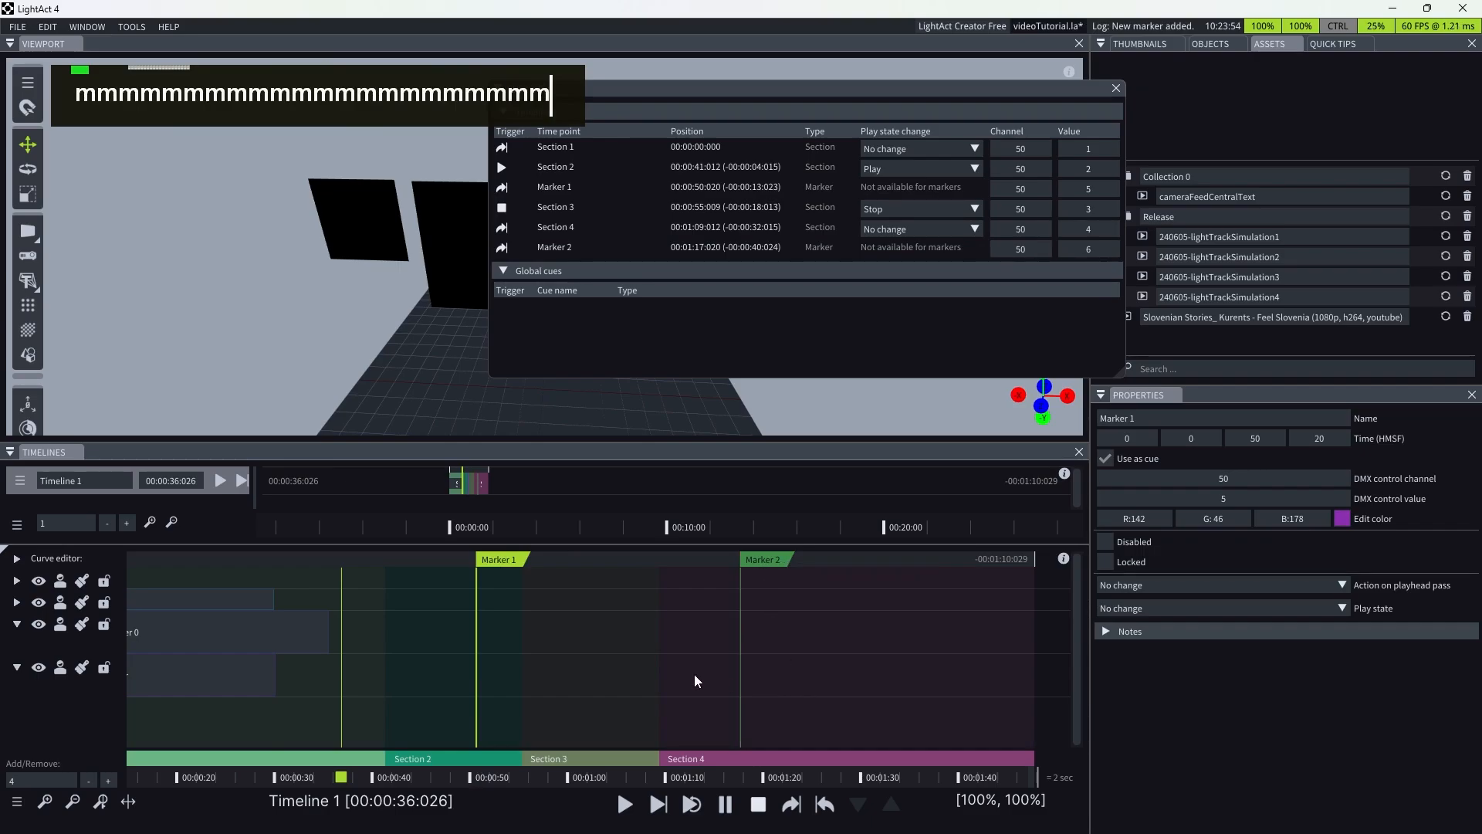
{"action": "scroll", "coordinate": [688, 646], "scroll_direction": "down", "scroll_amount": 2}
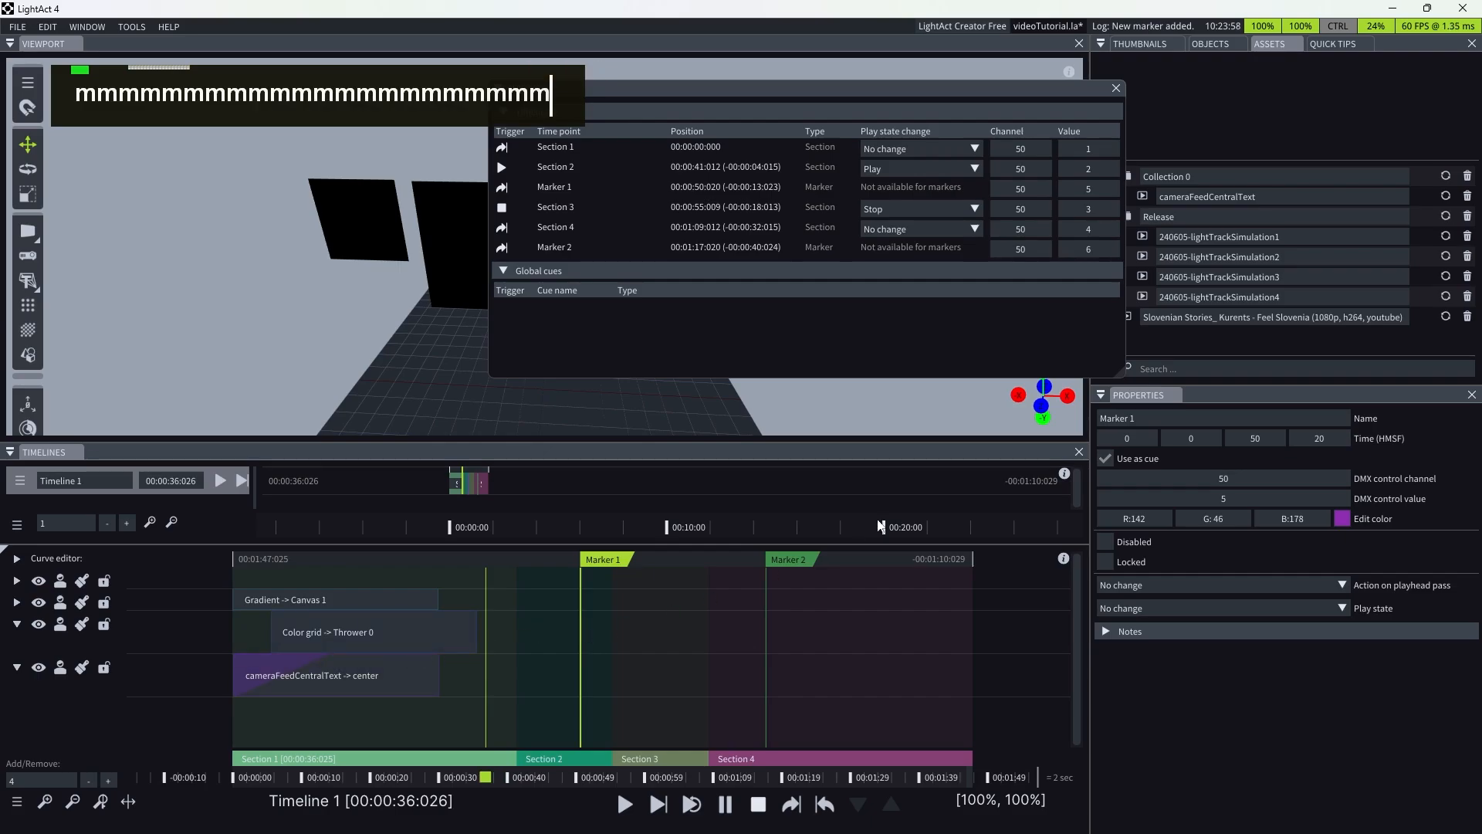
{"action": "left_click", "coordinate": [628, 602]}
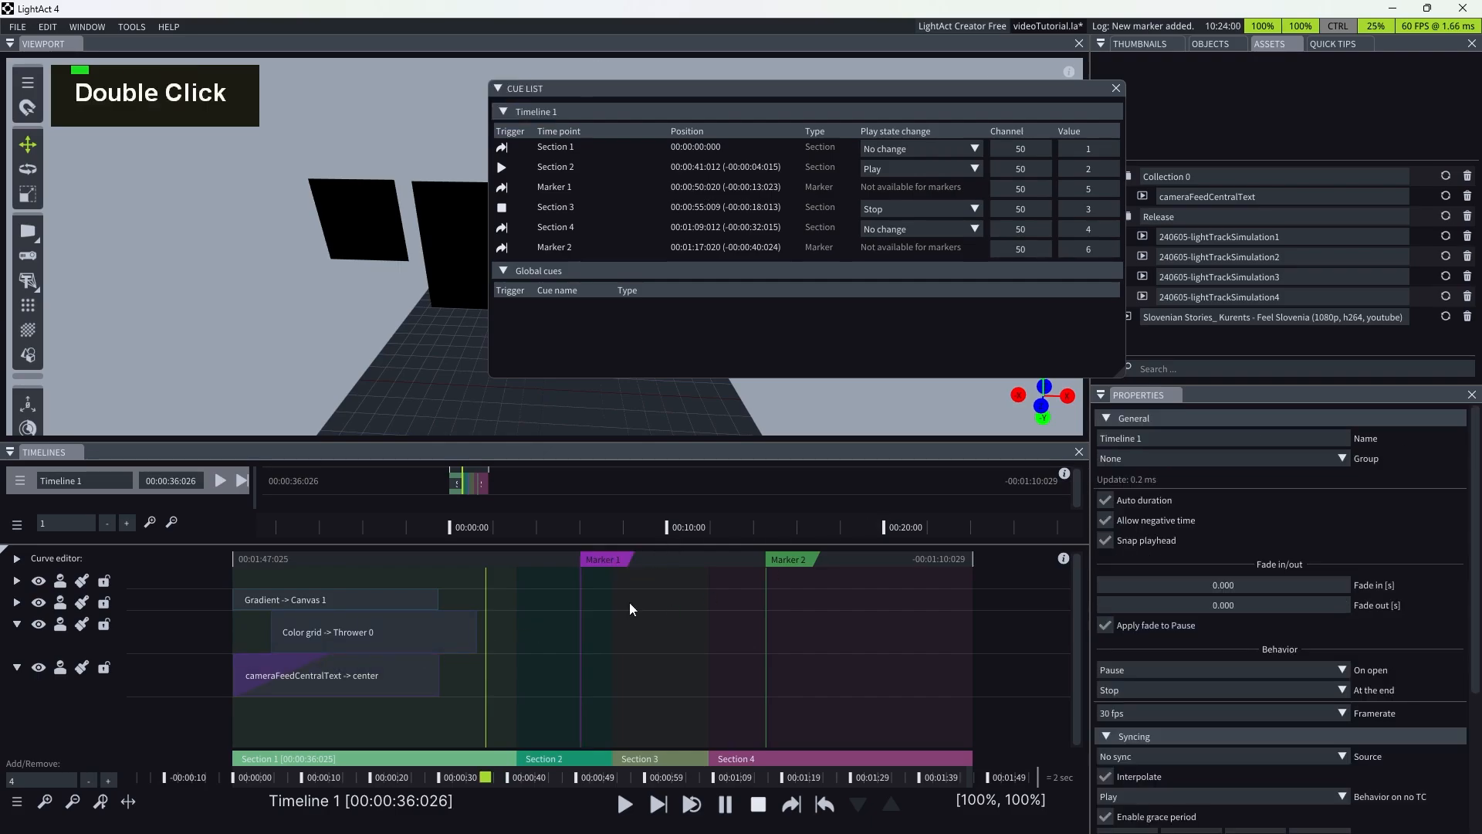
- Select Marker 1, view its action-on-playhead-pass options, and play the timeline from just before that marker
{"action": "left_click", "coordinate": [618, 562]}
{"action": "left_click", "coordinate": [1208, 585]}
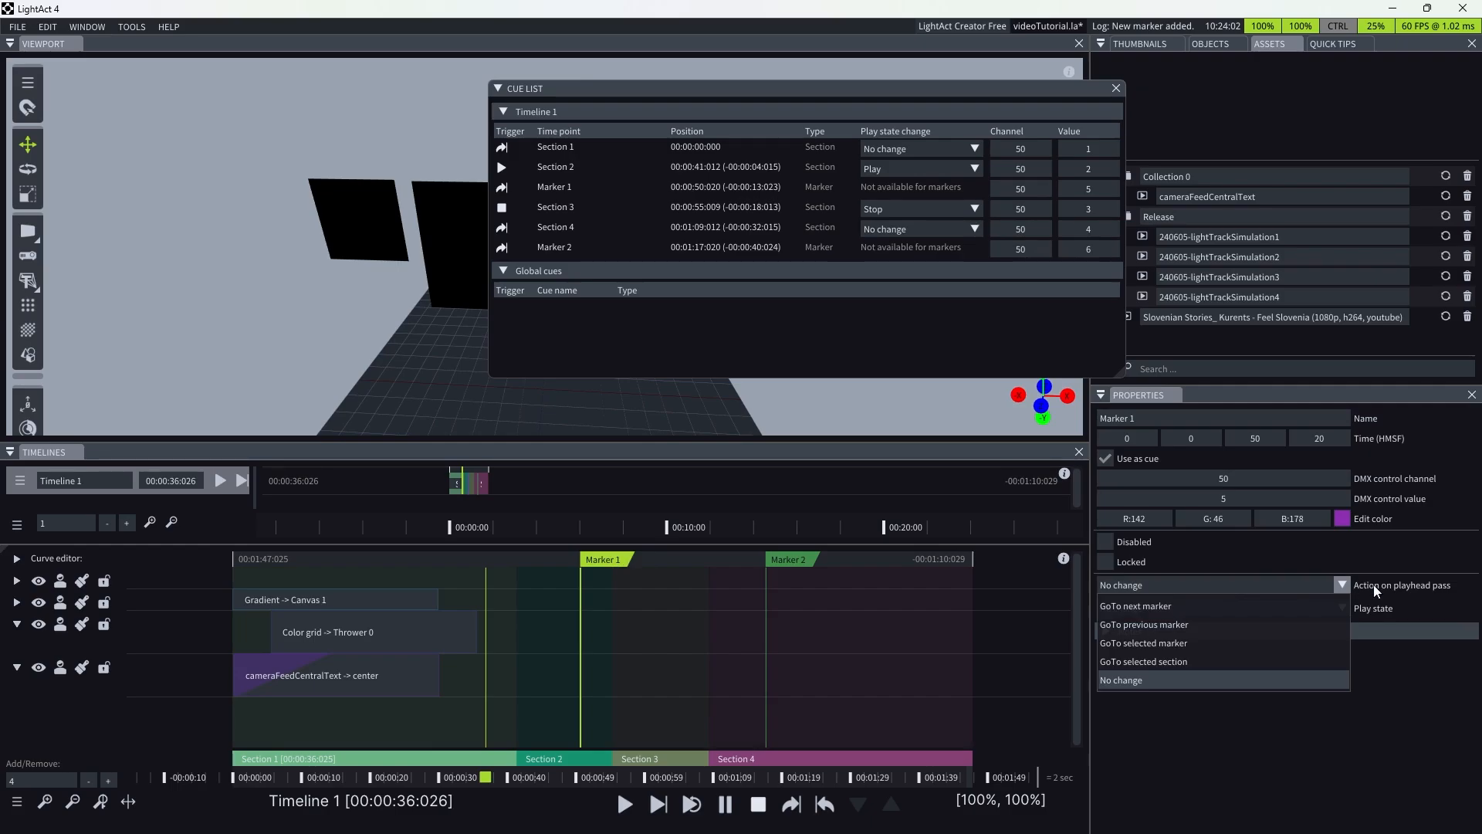
{"action": "double_click", "coordinate": [568, 777]}
{"action": "scroll", "coordinate": [567, 780], "scroll_direction": "up", "scroll_amount": 3}
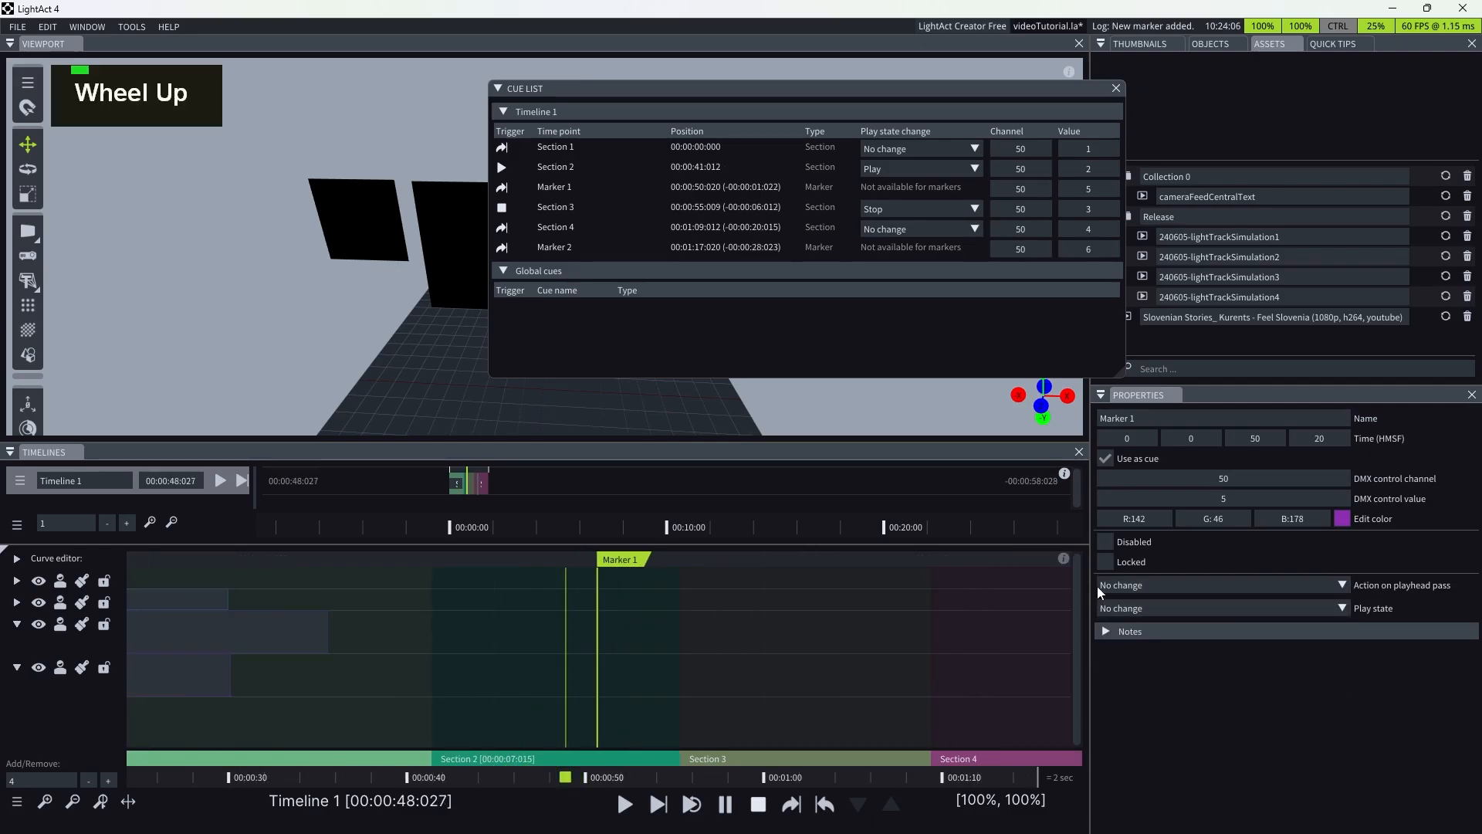
{"action": "left_click", "coordinate": [1160, 582]}
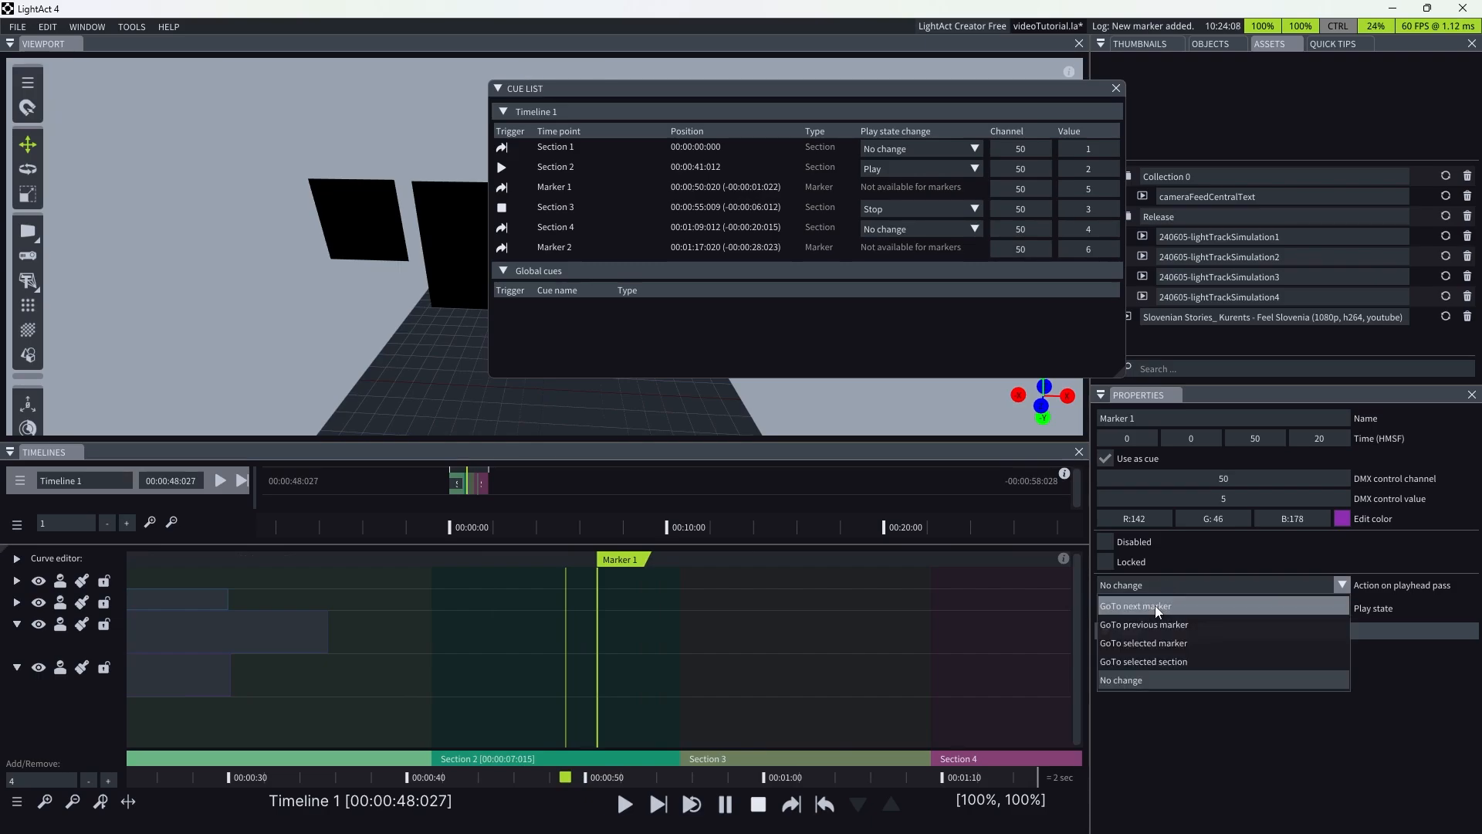
{"action": "left_click", "coordinate": [594, 778]}
{"action": "double_click", "coordinate": [595, 778]}
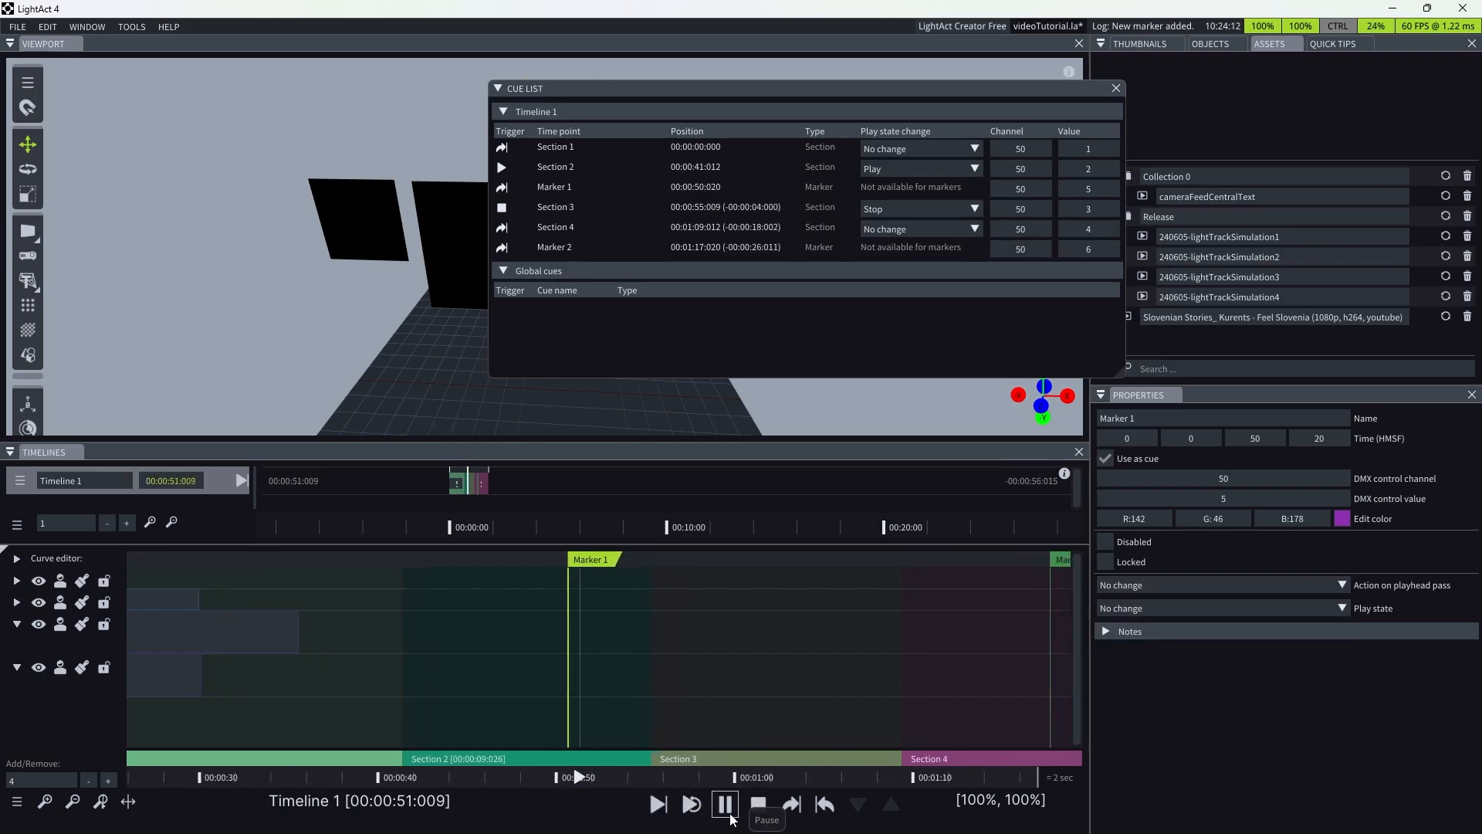
- Examine Marker 1's playhead-pass and play state choices, leaving both at No change, and play across the marker again
{"action": "left_click", "coordinate": [1286, 585]}
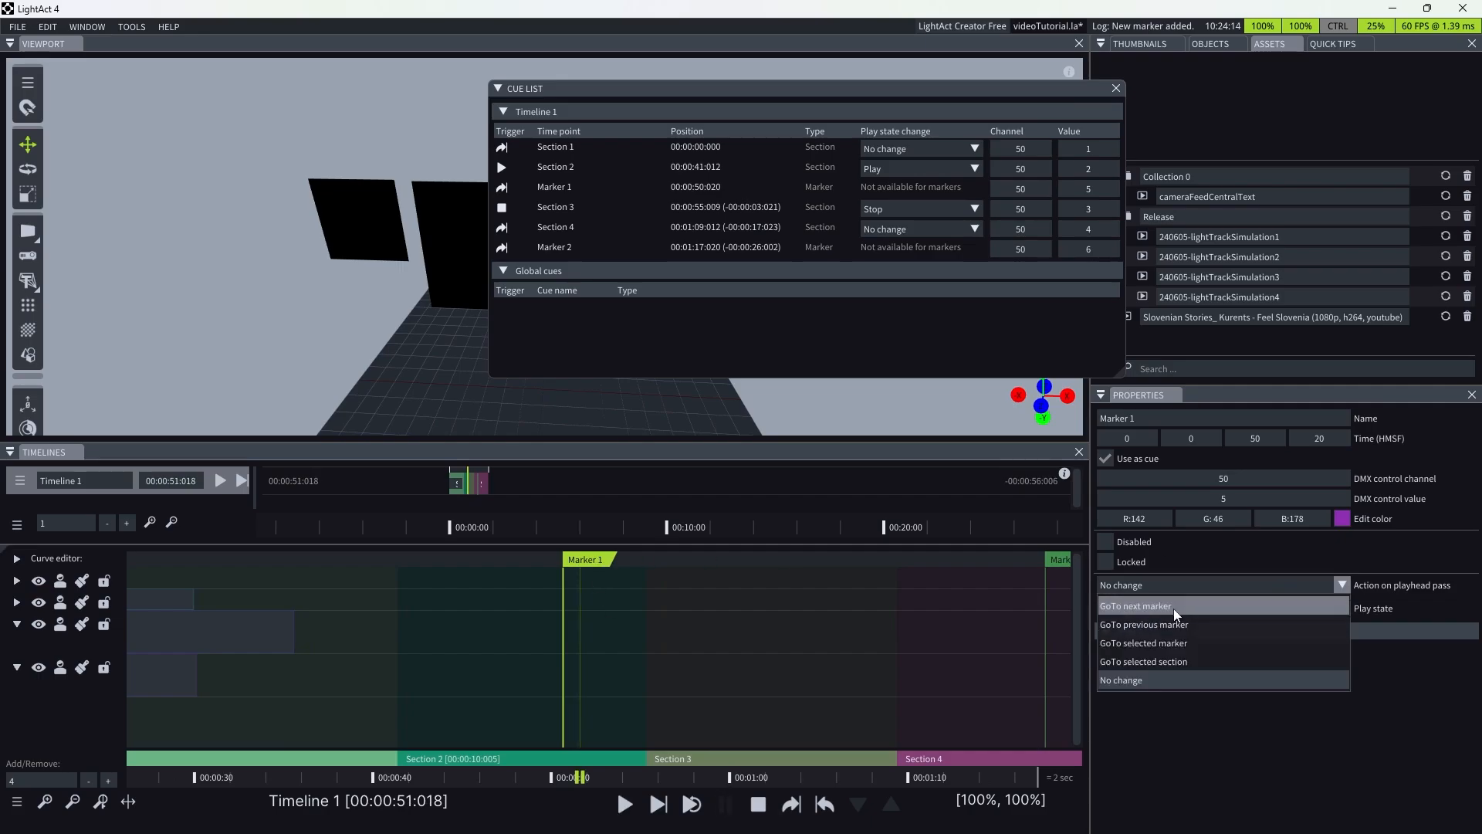
{"action": "left_click", "coordinate": [1187, 780]}
{"action": "left_click", "coordinate": [1233, 609]}
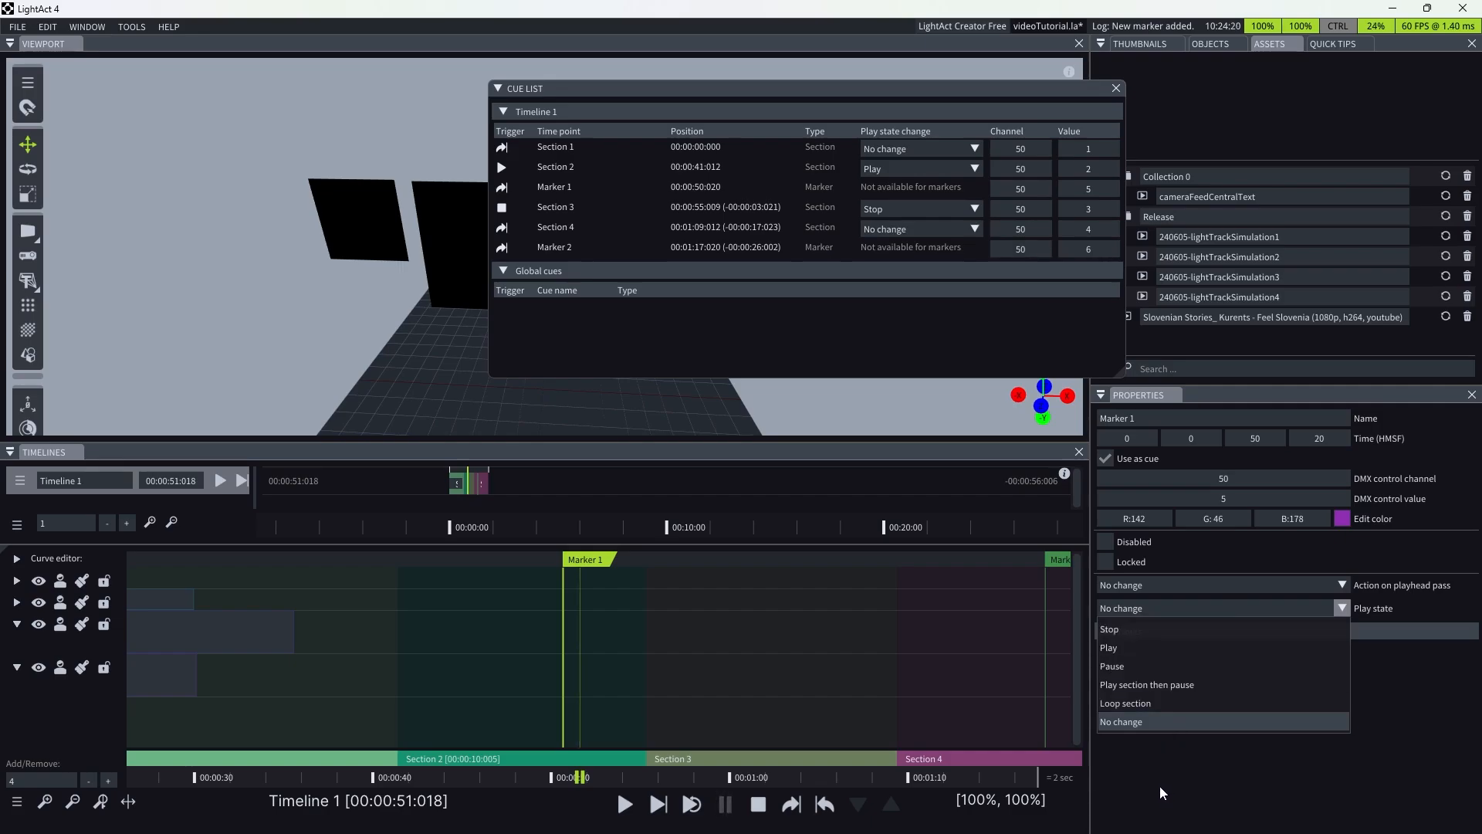
{"action": "left_click", "coordinate": [1141, 794]}
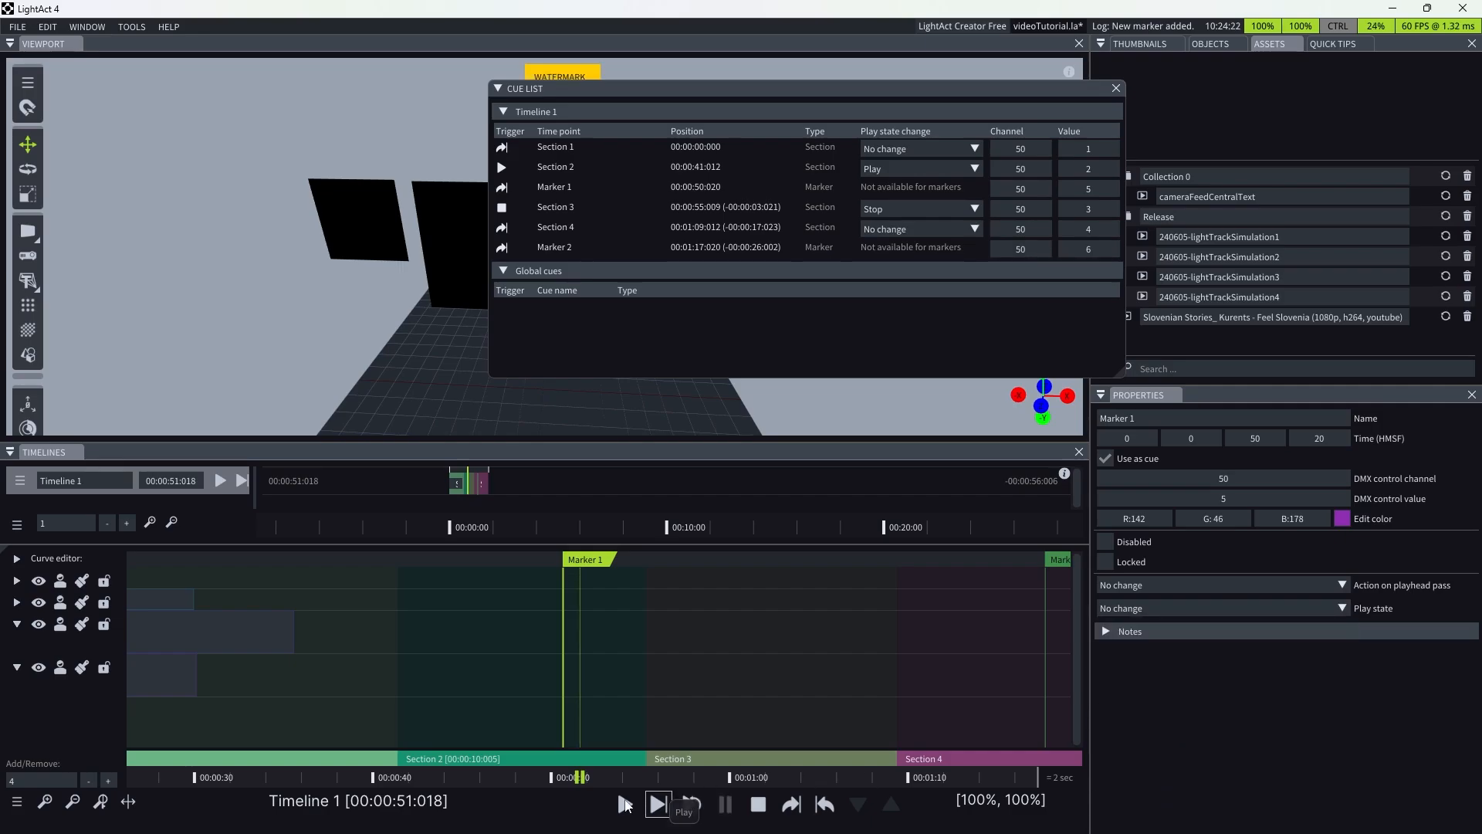
{"action": "double_click", "coordinate": [552, 780]}
{"action": "left_click", "coordinate": [625, 804]}
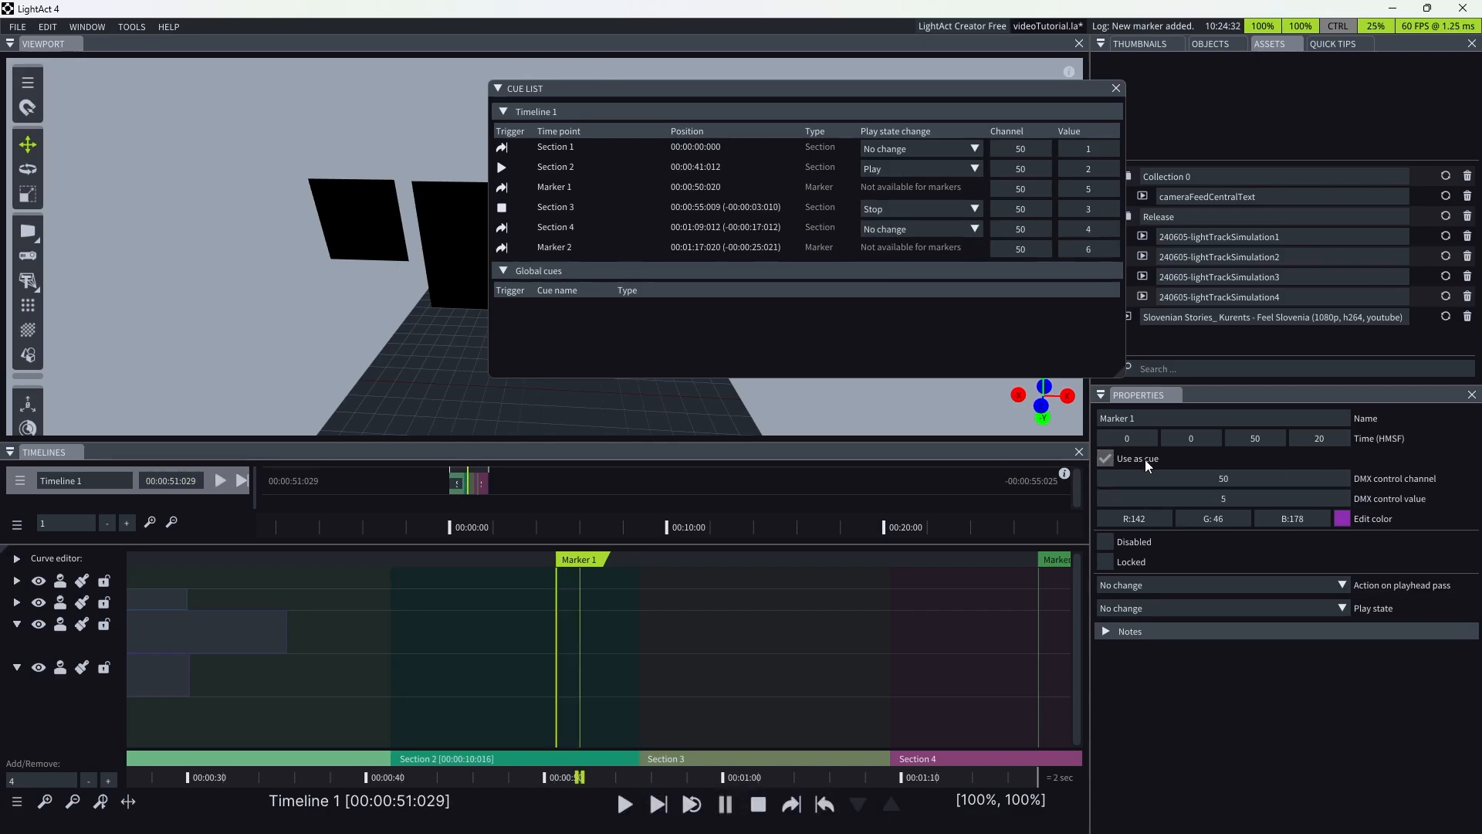
{"action": "left_click_drag", "start_coordinate": [1120, 373], "coordinate": [1127, 402]}
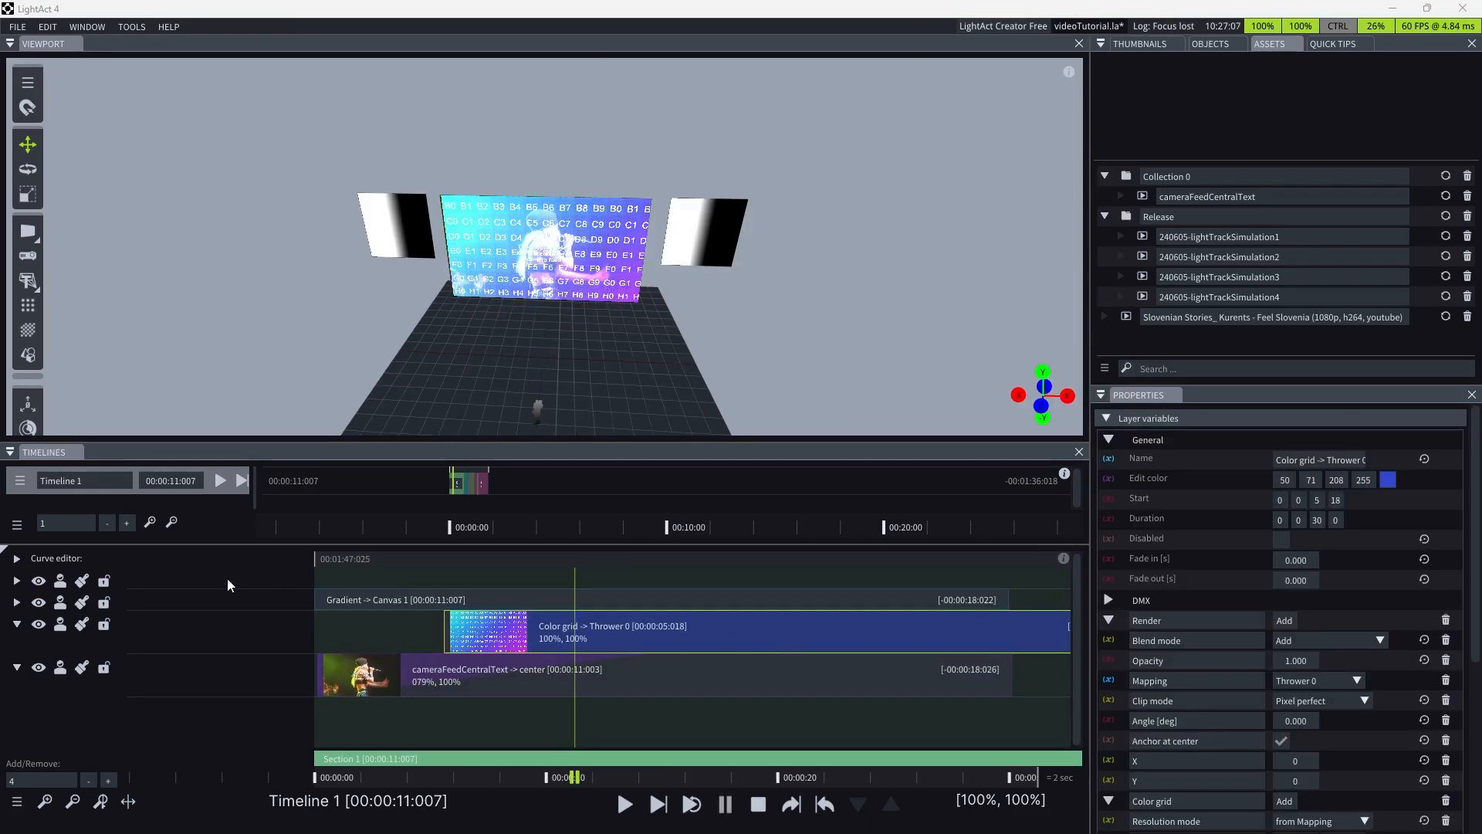
- Select the Color grid layer, enlarge its properties area in height and width, and expand the curve editor
{"action": "left_click", "coordinate": [673, 627]}
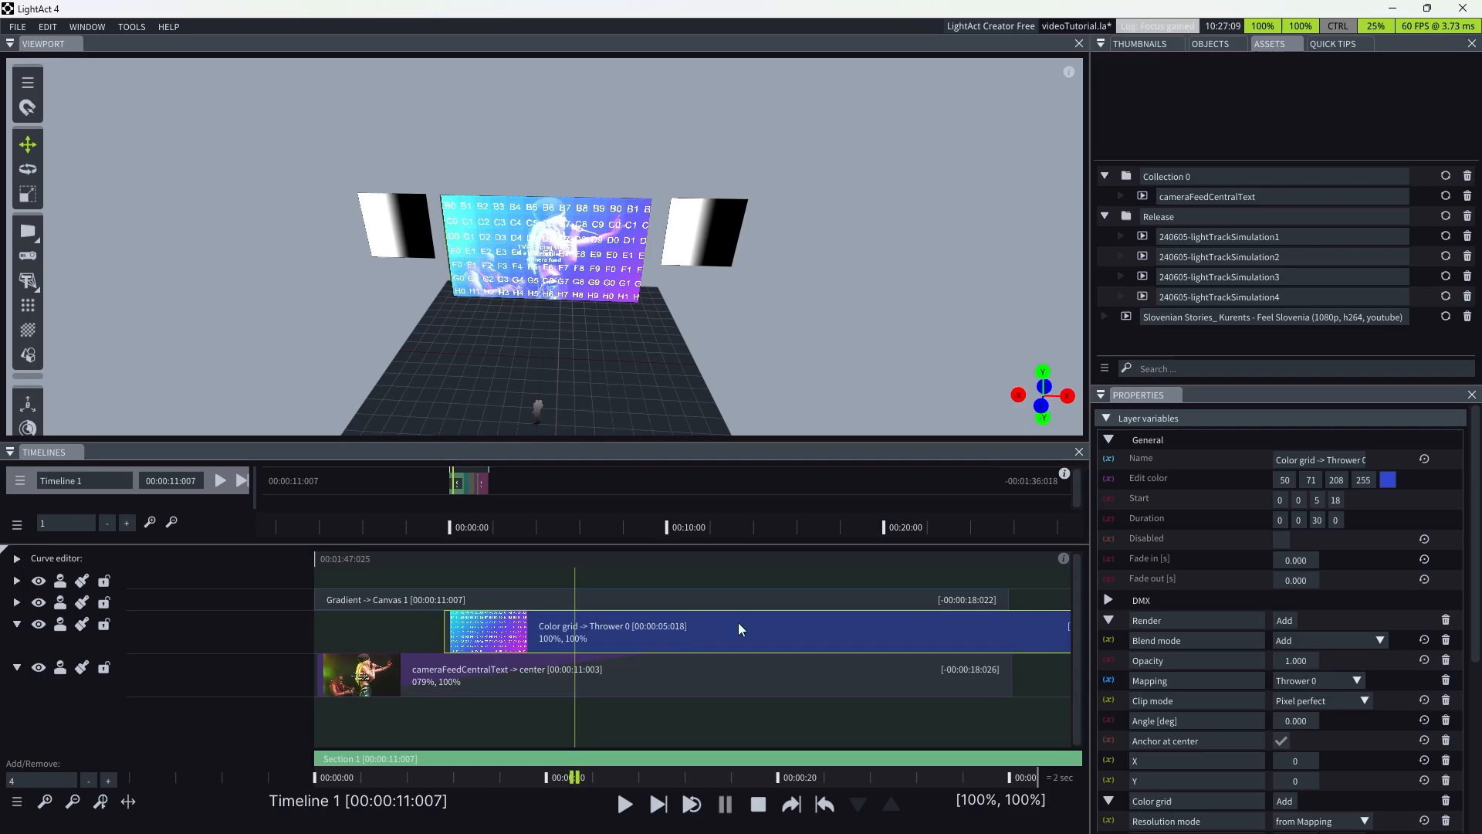
{"action": "left_click_drag", "start_coordinate": [1272, 387], "coordinate": [1269, 295]}
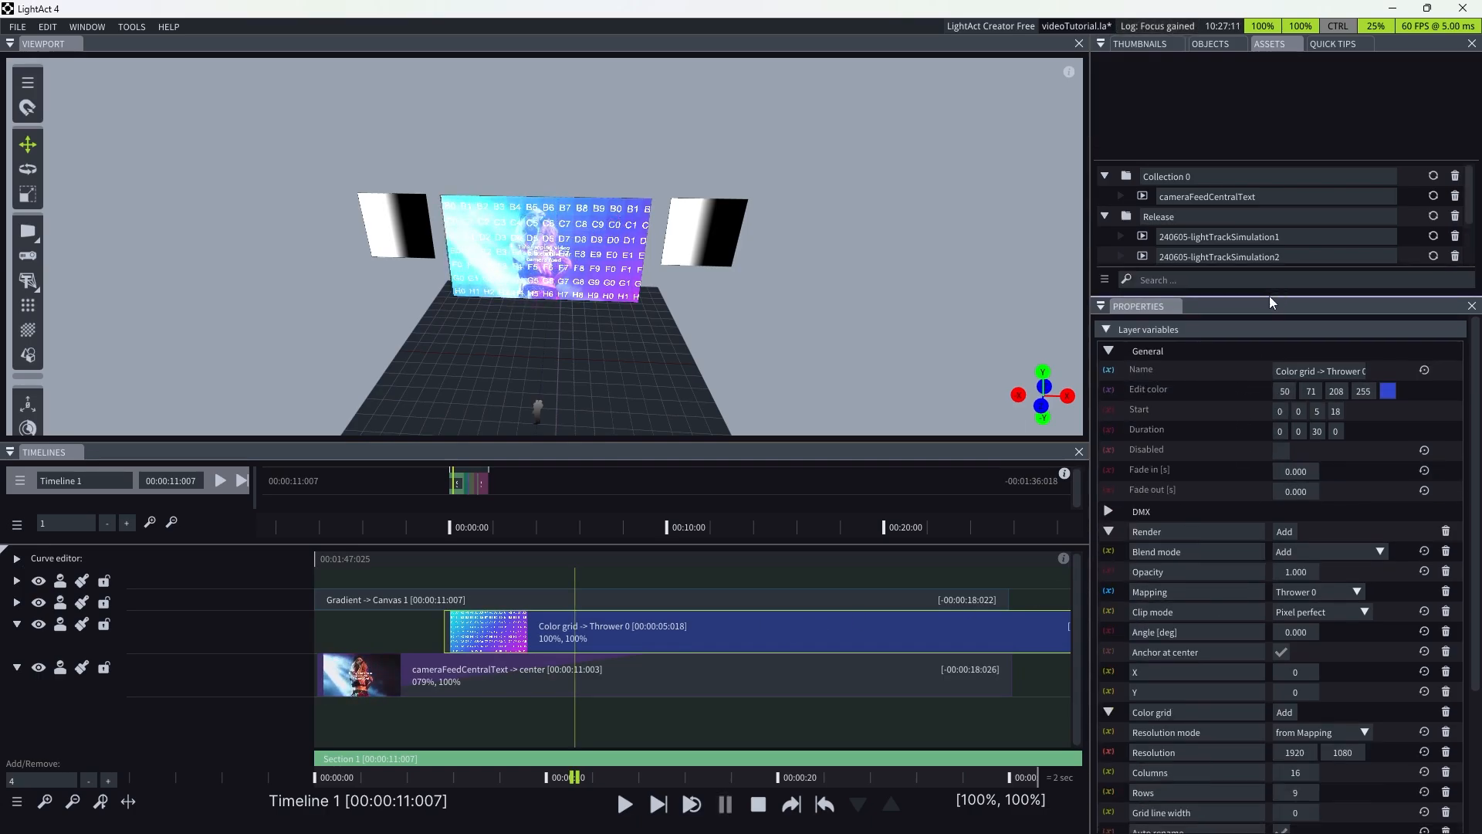
{"action": "left_click_drag", "start_coordinate": [1088, 517], "coordinate": [859, 522]}
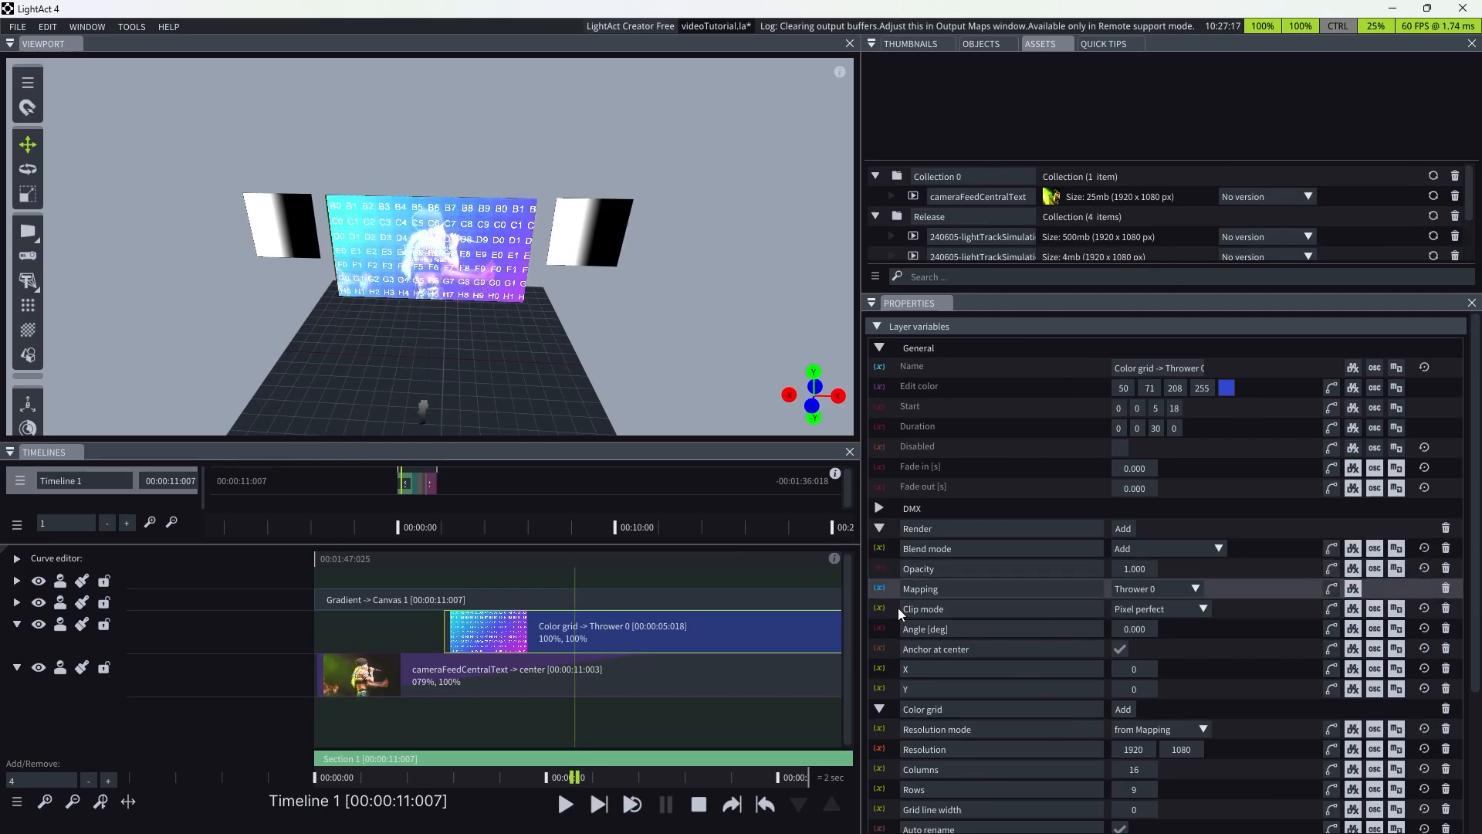
{"action": "left_click", "coordinate": [16, 557]}
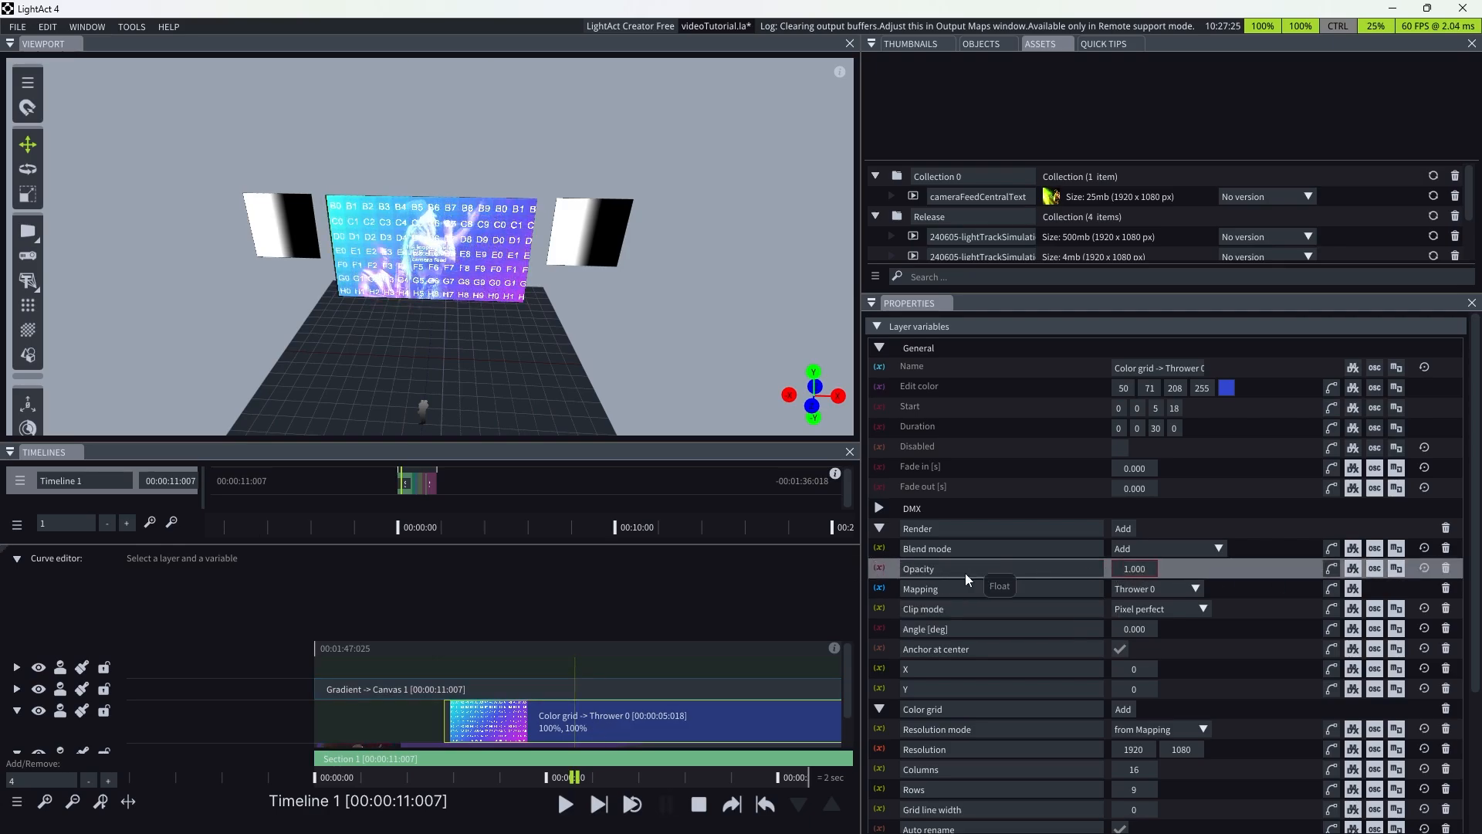
- Enable curve control for the Color grid layer's Opacity and add a curve point at the playhead, lowered to about 0.28
{"action": "left_click", "coordinate": [1331, 569]}
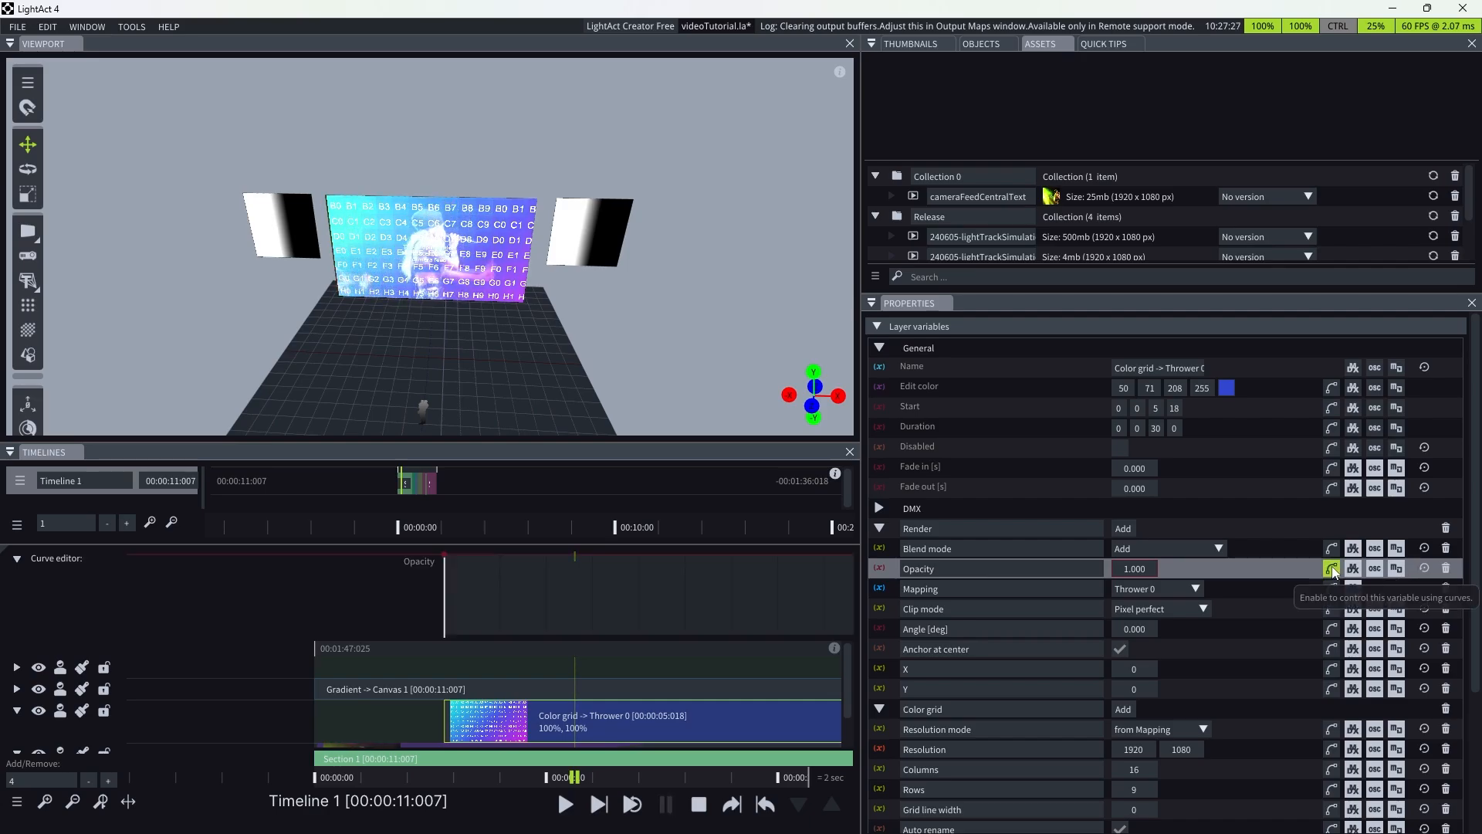
{"action": "right_click", "coordinate": [581, 585]}
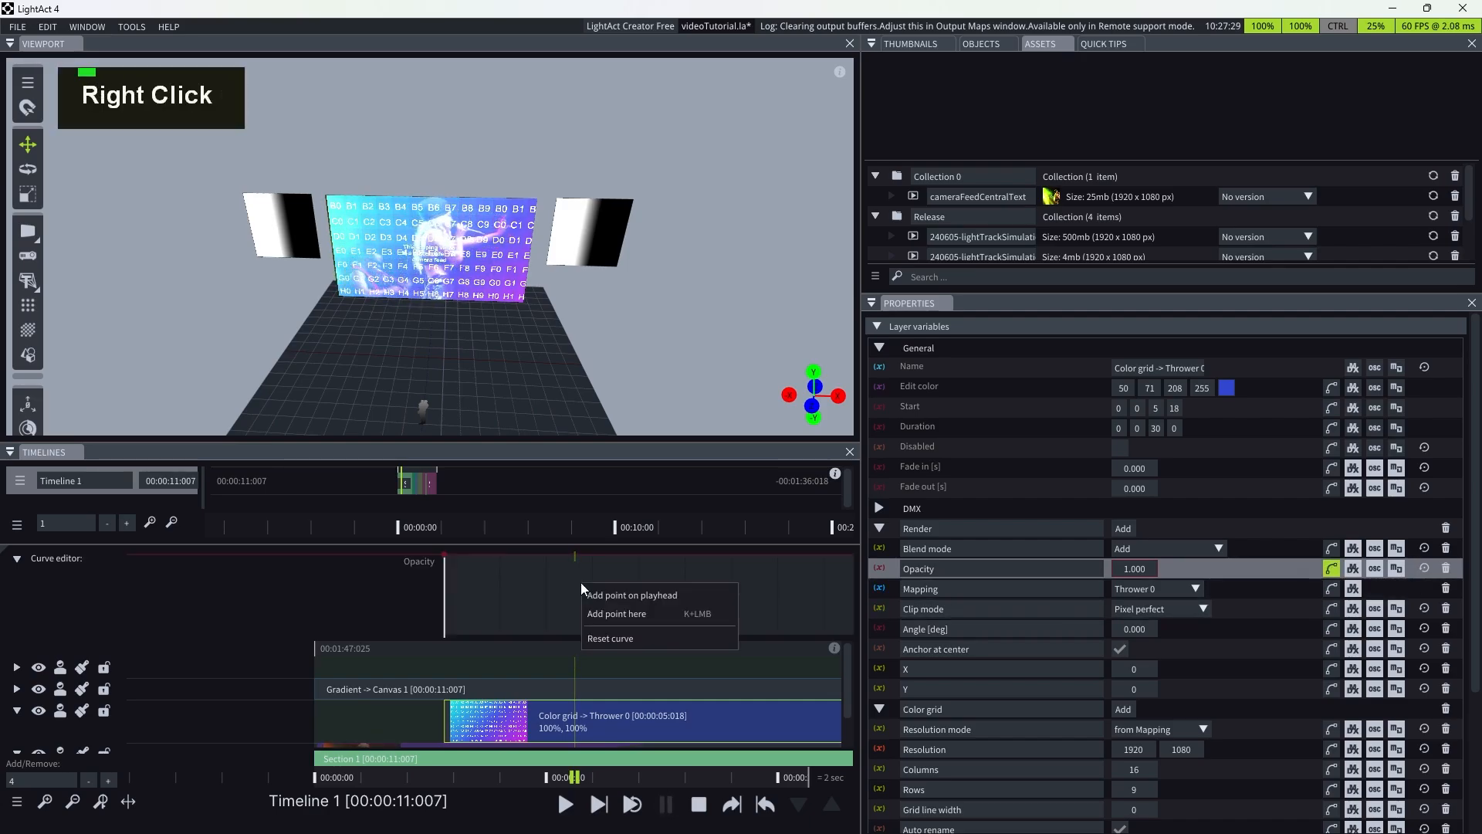
{"action": "left_click", "coordinate": [609, 595]}
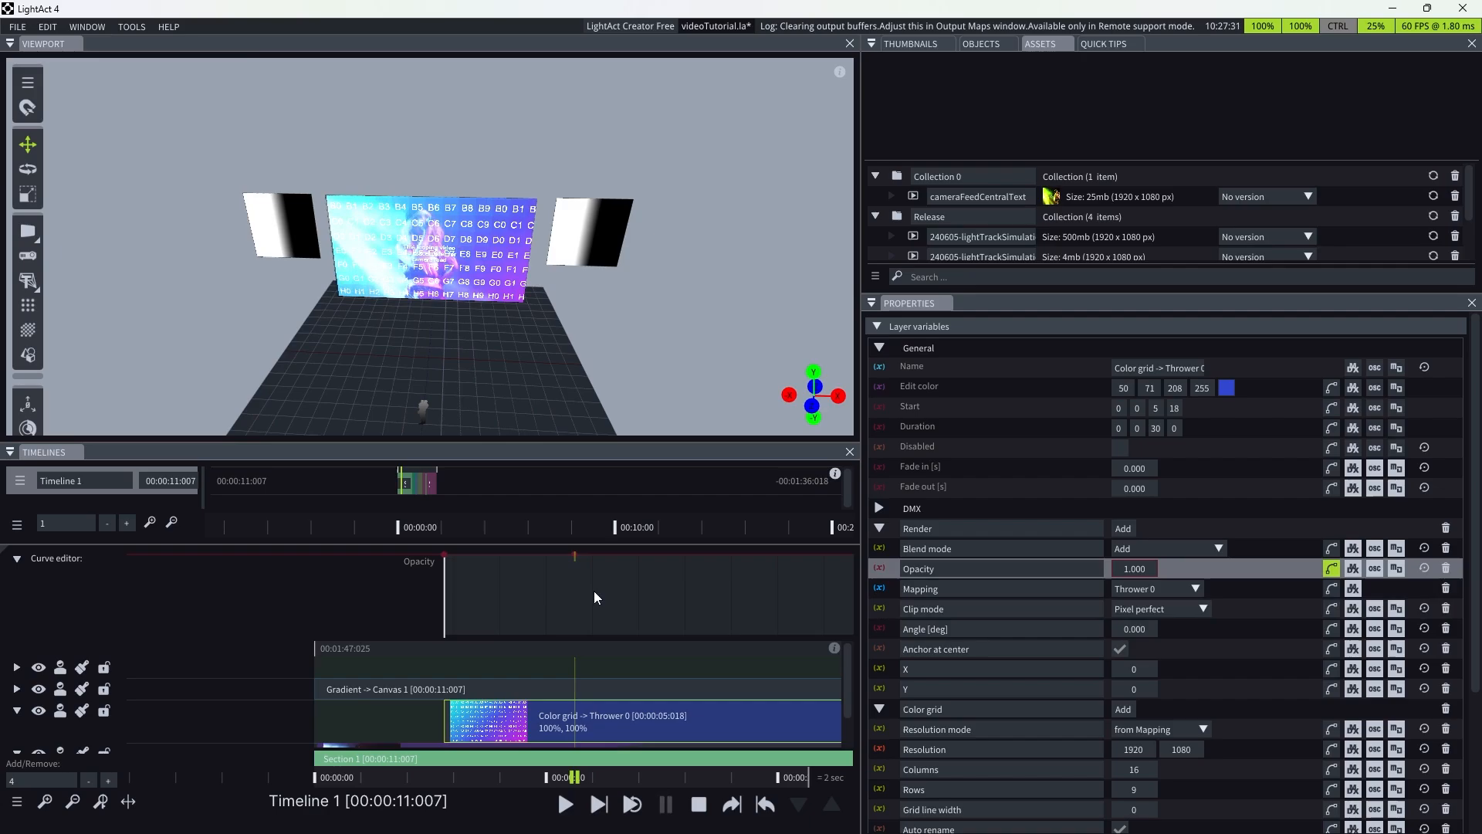
{"action": "left_click_drag", "start_coordinate": [576, 557], "coordinate": [576, 615]}
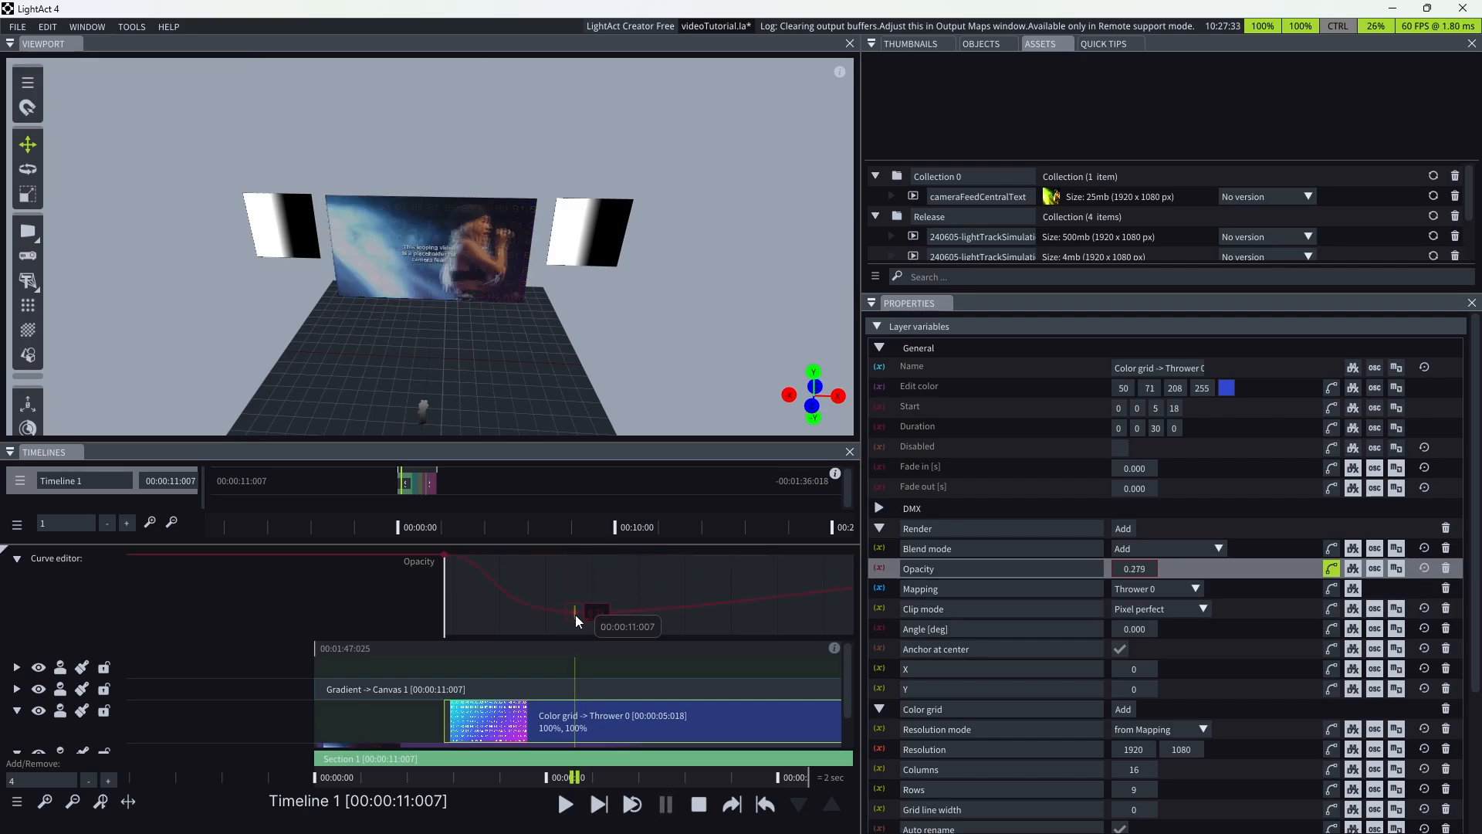
- Add another Opacity curve point after the low one and move it up to about 18 seconds so the curve rises again
{"action": "right_click", "coordinate": [661, 605]}
{"action": "left_click", "coordinate": [680, 615]}
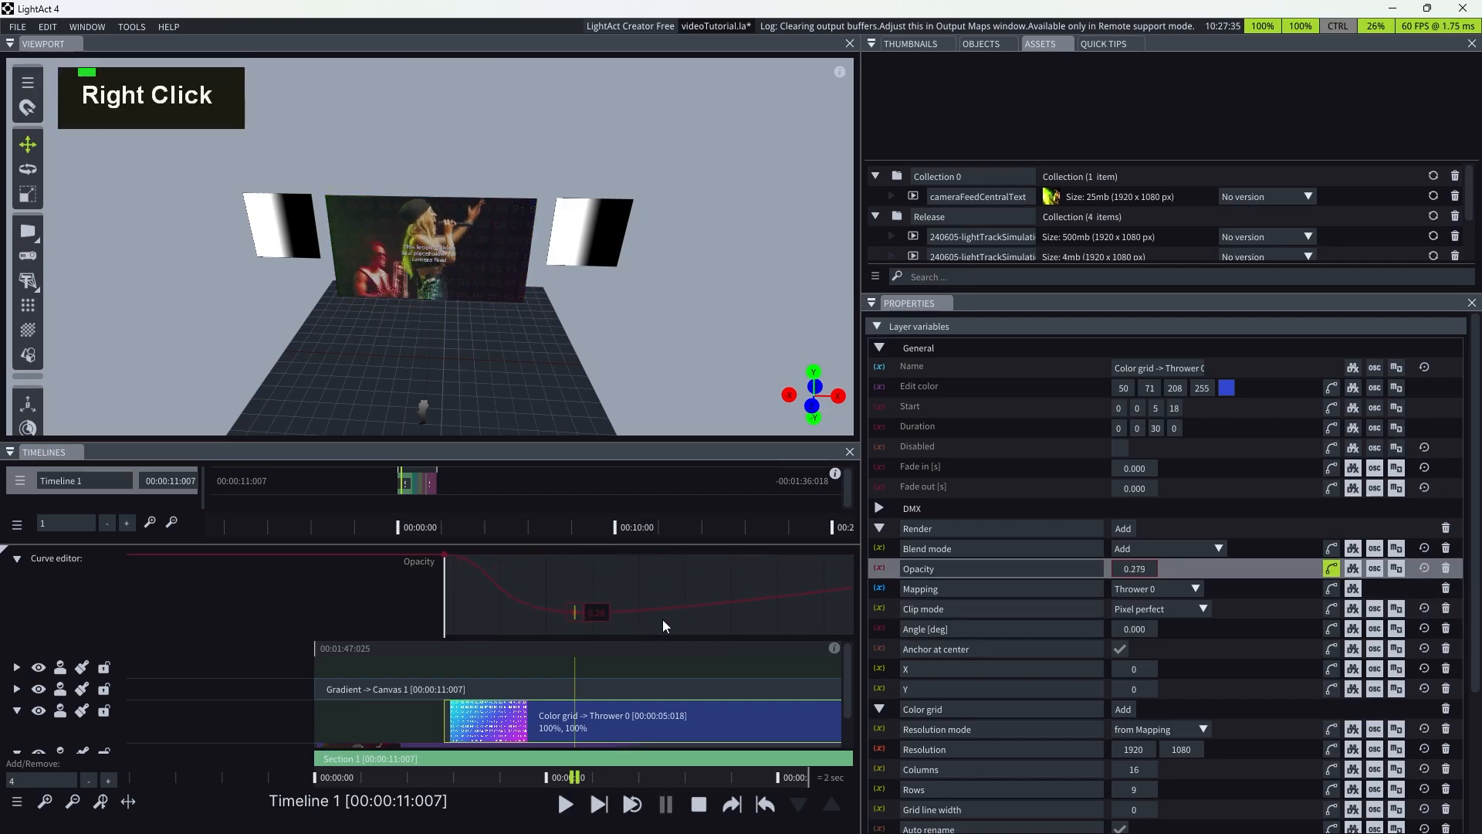
{"action": "right_click", "coordinate": [684, 604]}
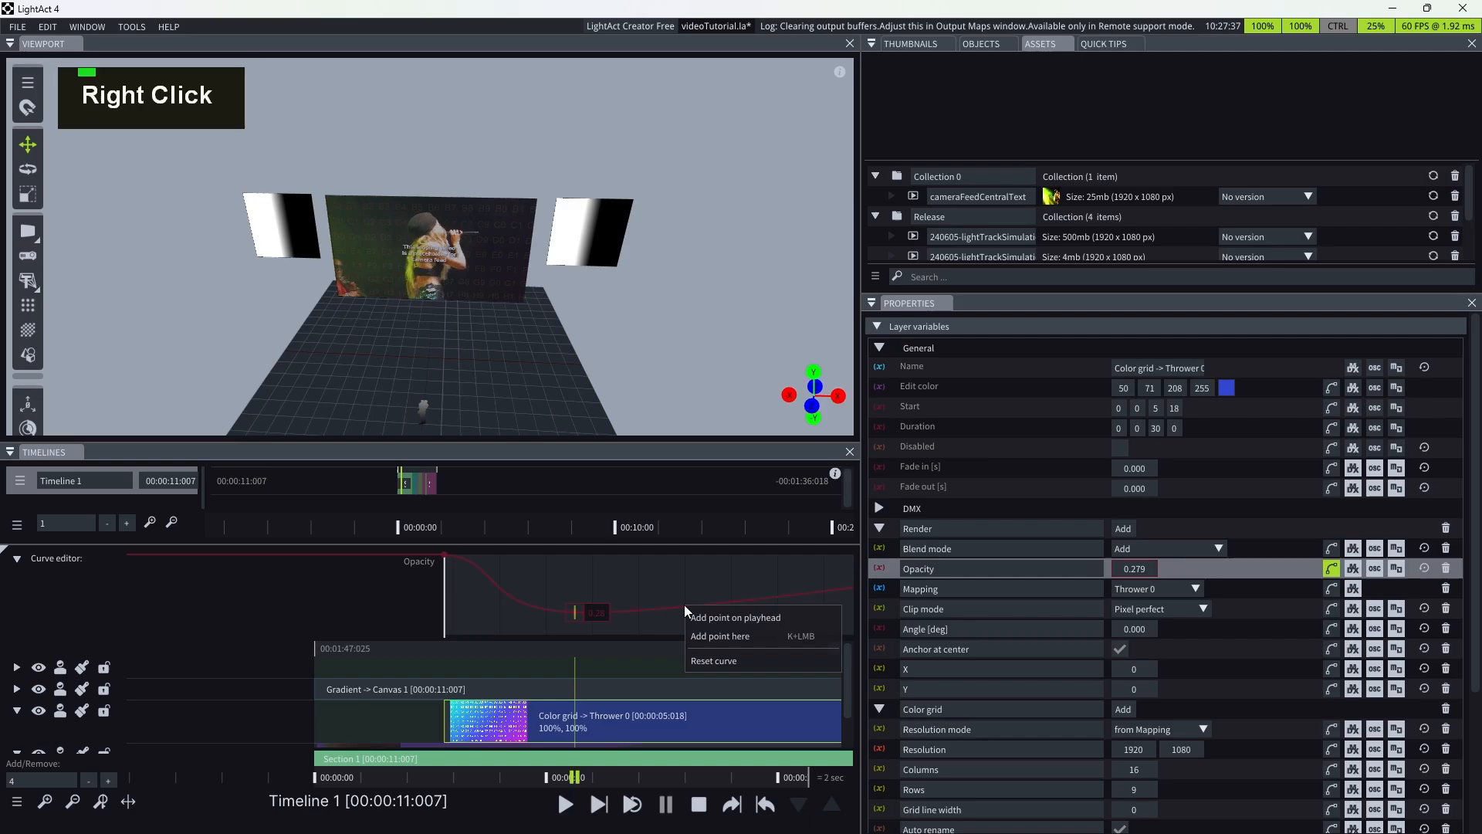
{"action": "left_click", "coordinate": [724, 639]}
{"action": "left_click_drag", "start_coordinate": [684, 605], "coordinate": [737, 569]}
{"action": "double_click", "coordinate": [817, 591]}
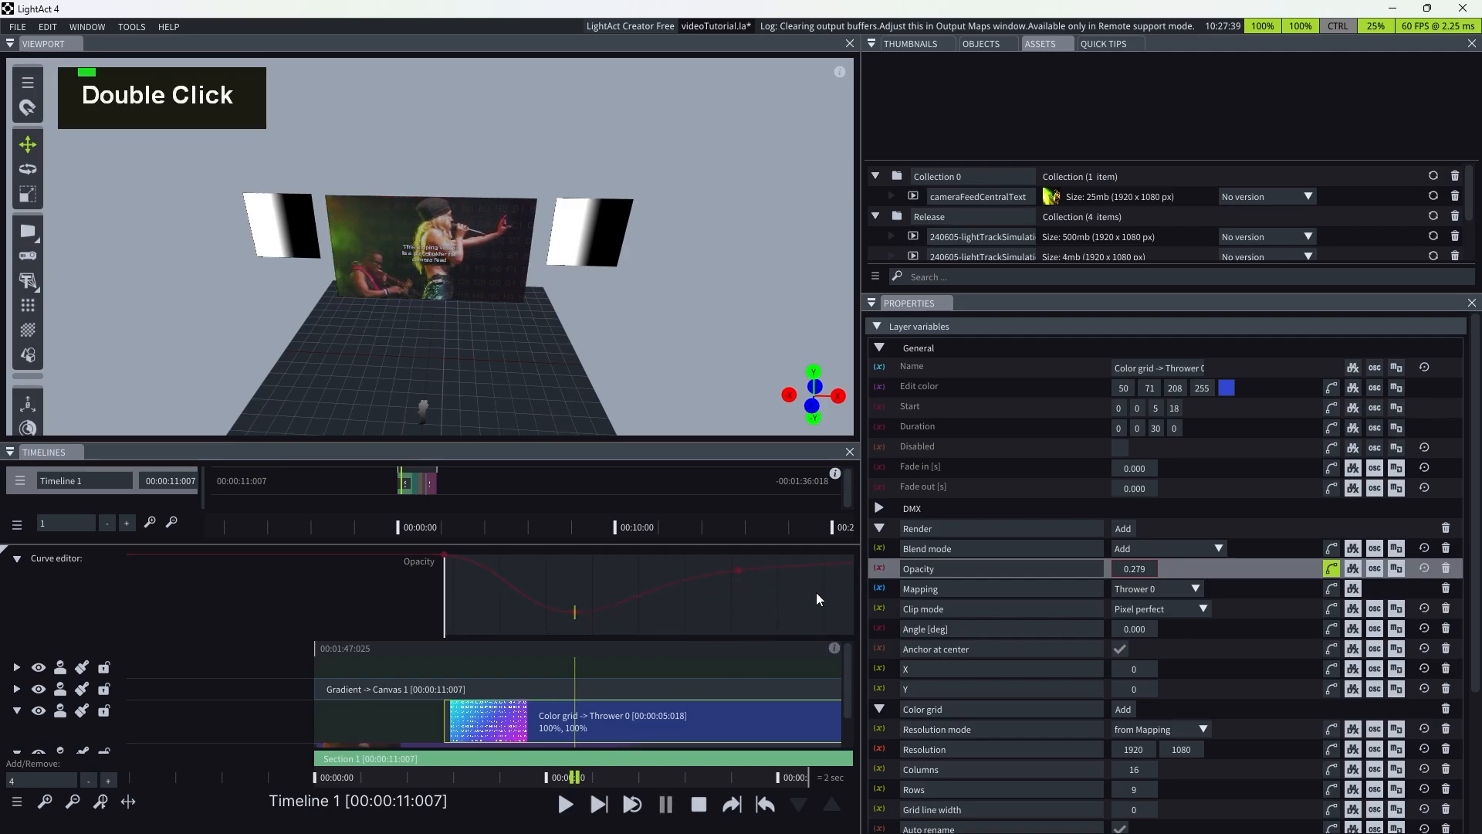
- Move the playhead to about 10 seconds 27 frames and try to readjust the low point of the Opacity curve
{"action": "left_click_drag", "start_coordinate": [575, 778], "coordinate": [568, 741]}
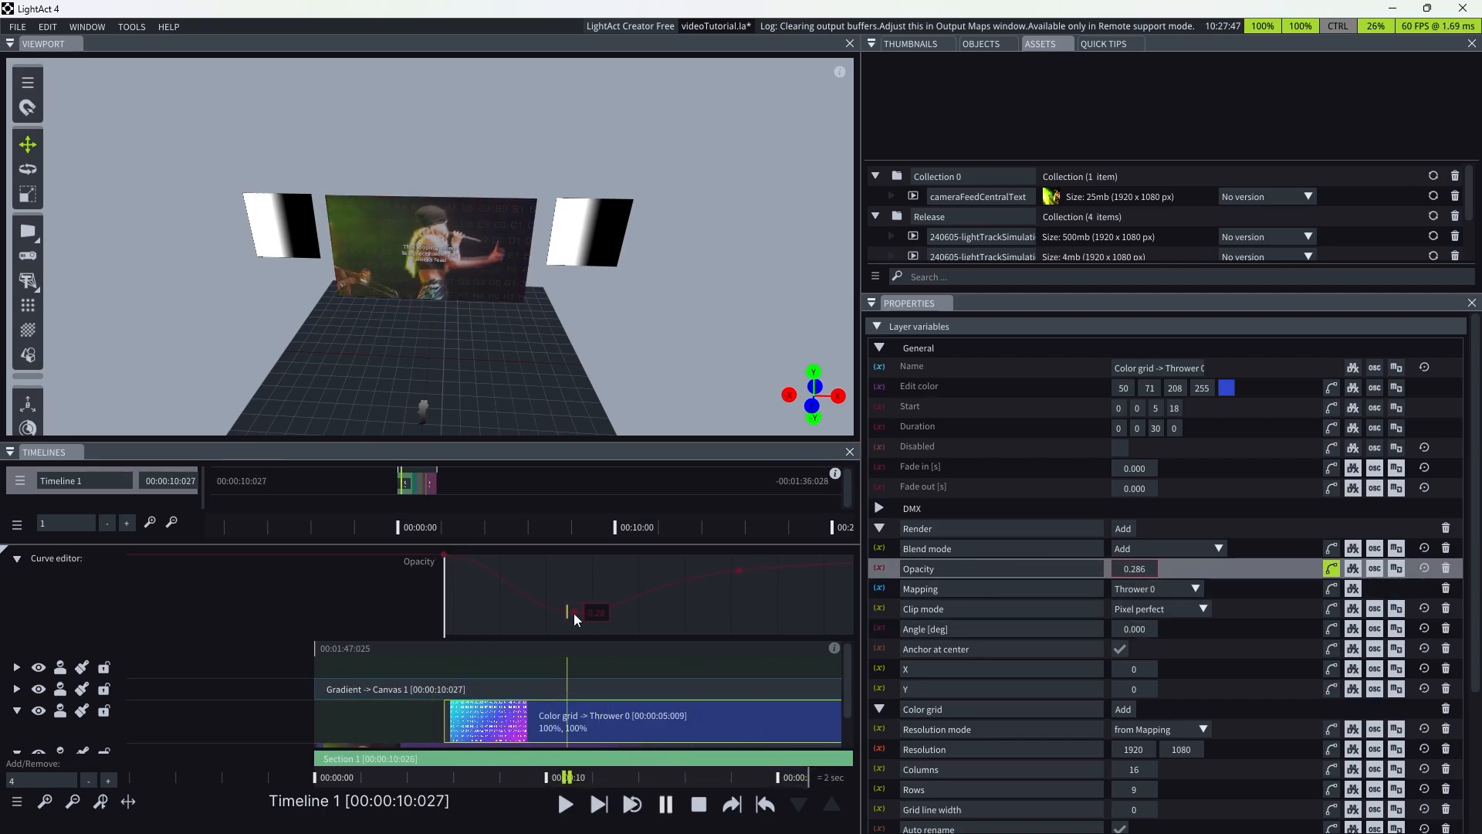
{"action": "left_click_drag", "start_coordinate": [572, 613], "coordinate": [576, 623]}
{"action": "key", "text": "space"}
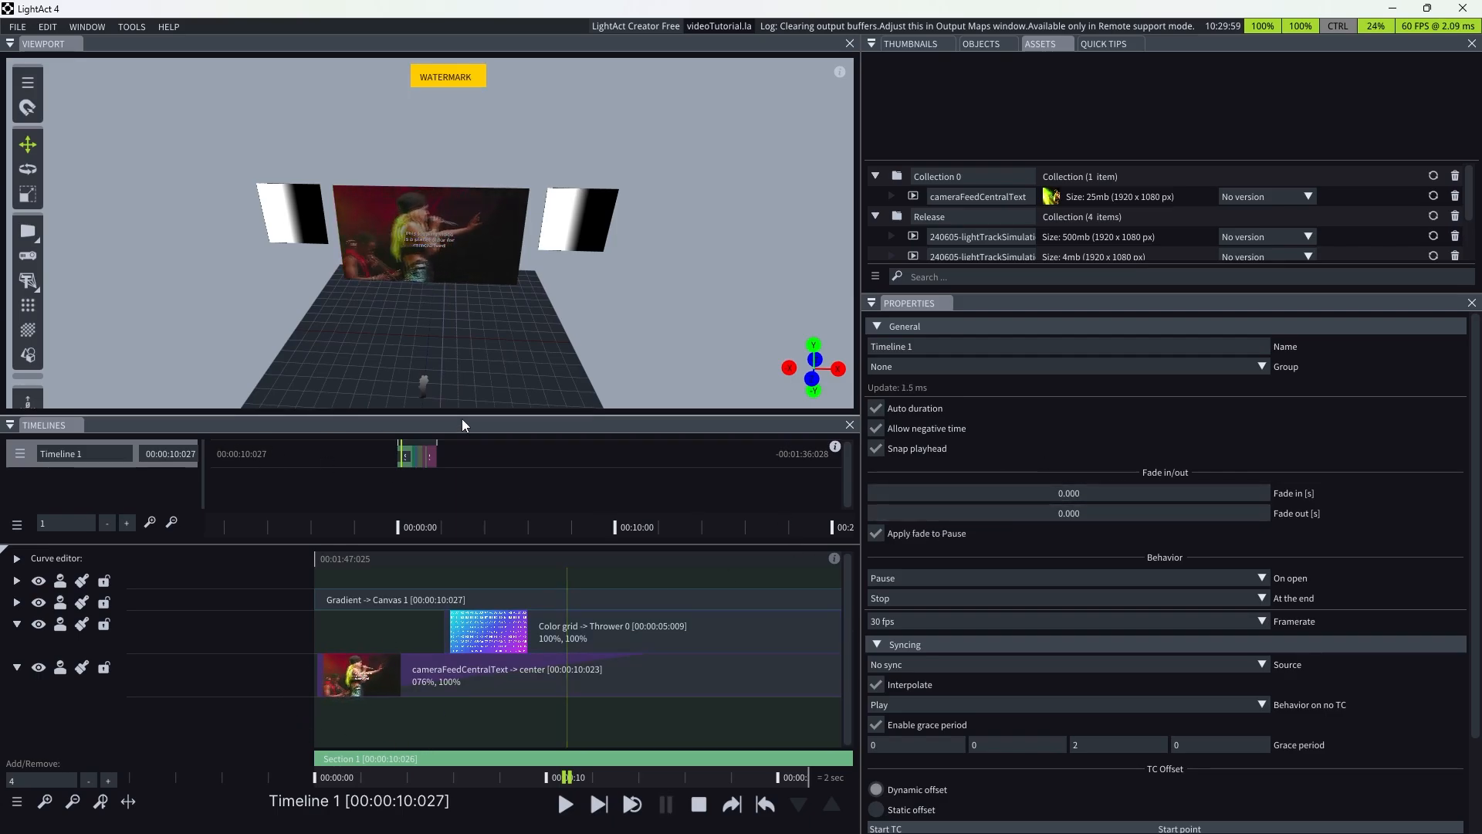
- Add a second timeline to the project and make Timeline 1 the active one
{"action": "left_click", "coordinate": [127, 523]}
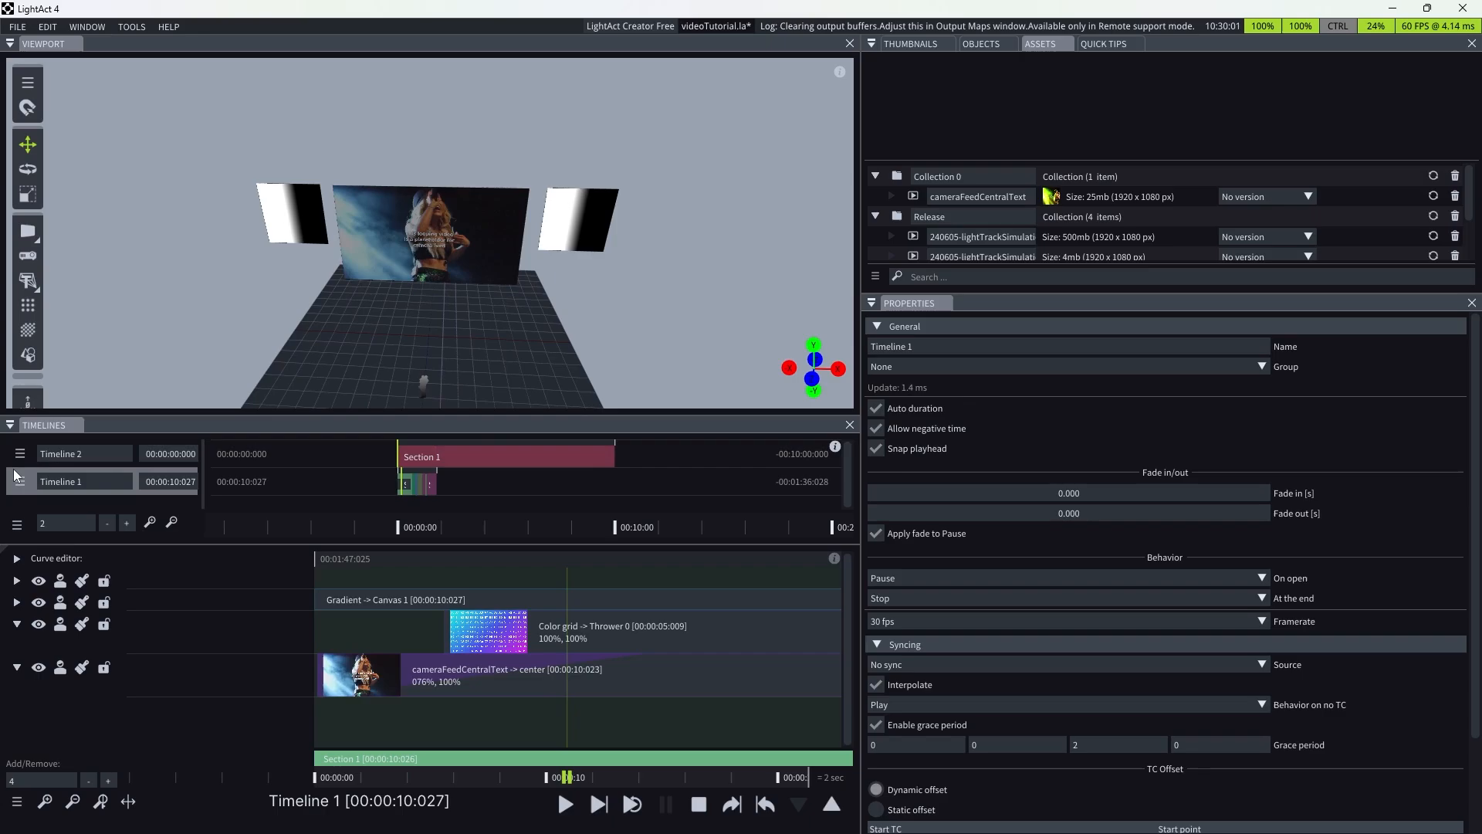
{"action": "left_click", "coordinate": [67, 456]}
{"action": "left_click", "coordinate": [77, 482]}
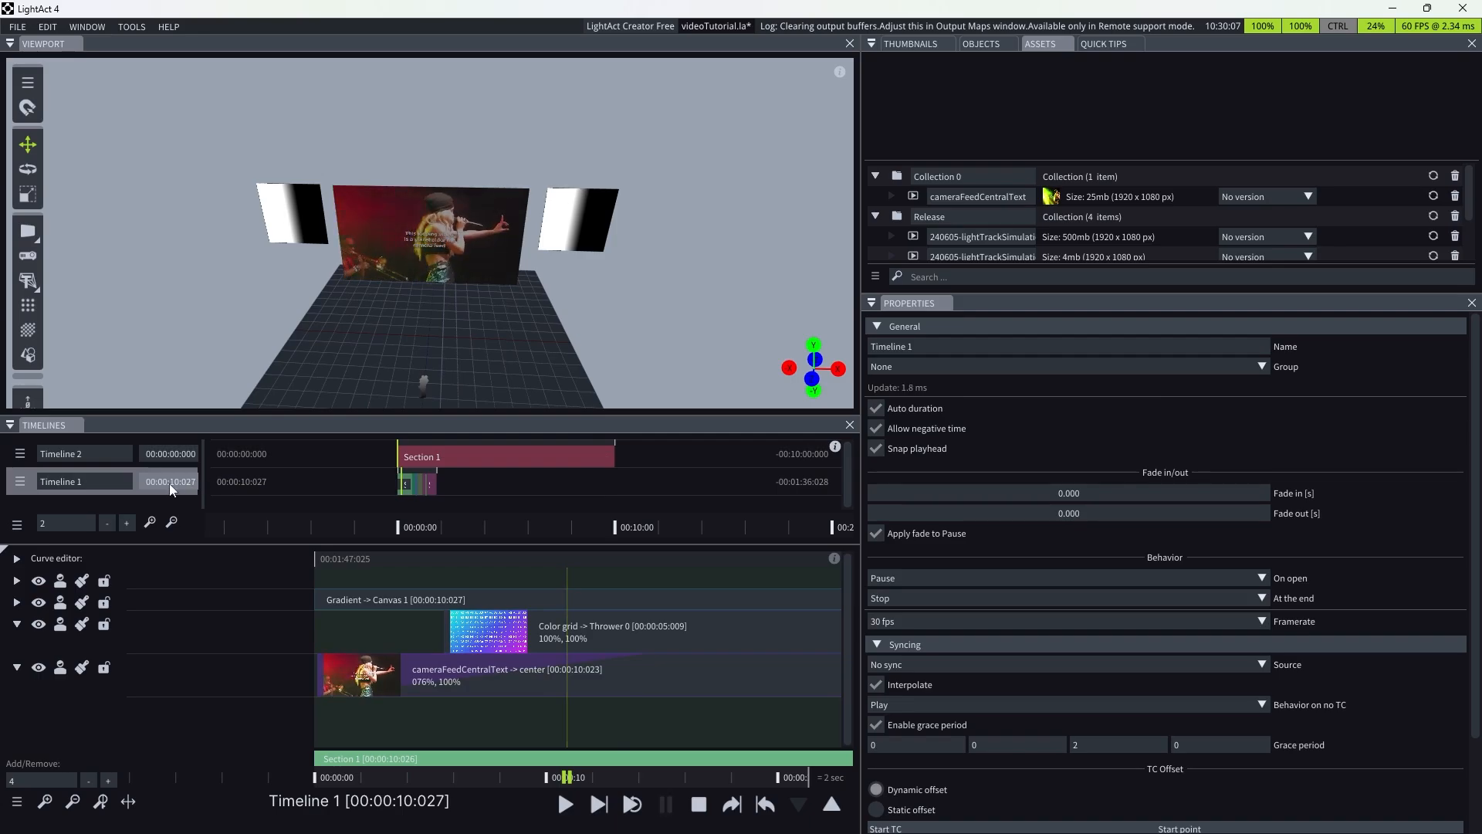
{"action": "double_click", "coordinate": [348, 638]}
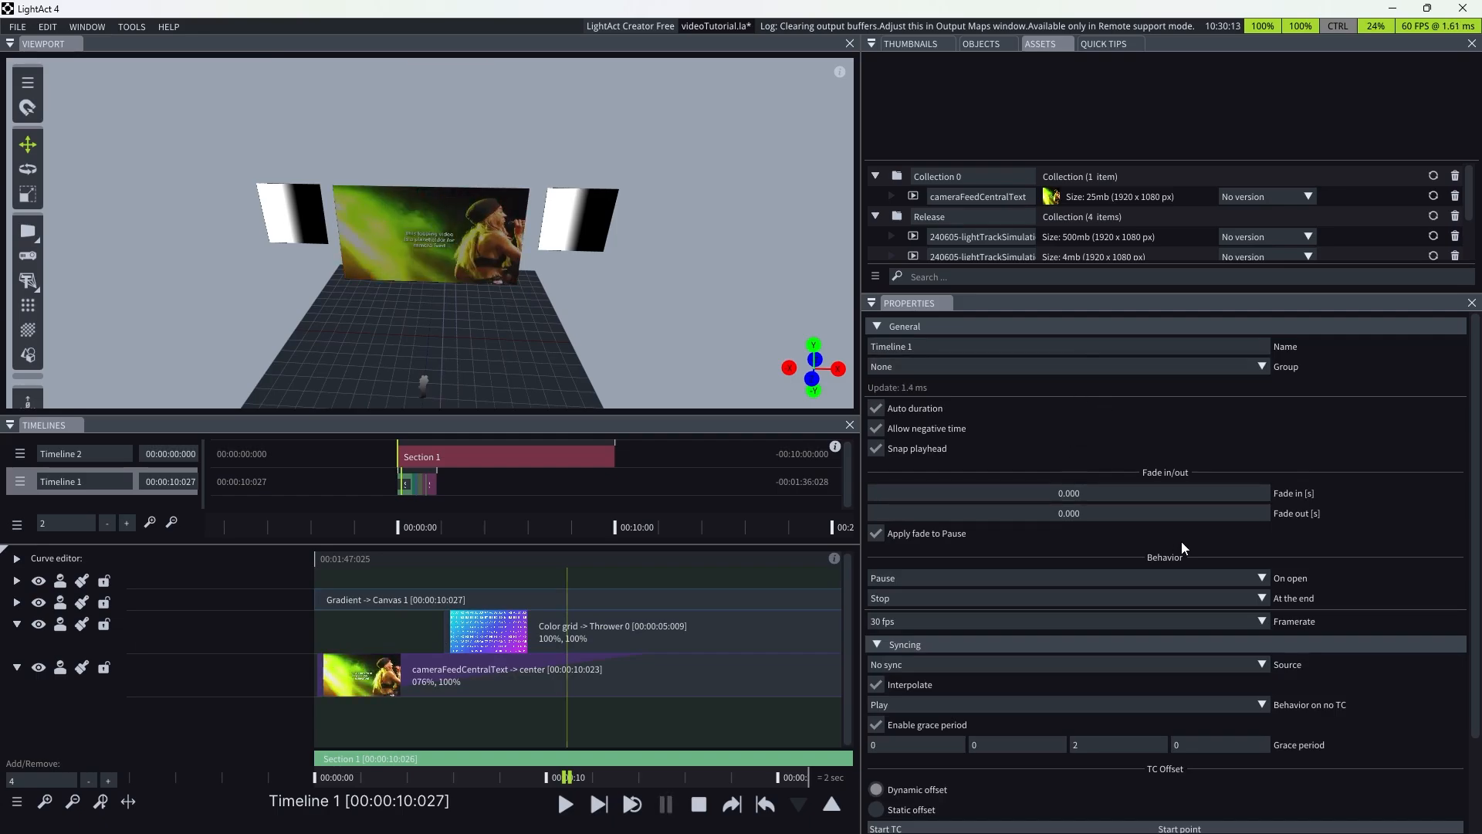
- Set Timeline 1's sync source to Timeline 2 in its Syncing properties
{"action": "scroll", "coordinate": [1181, 540], "scroll_direction": "down", "scroll_amount": 3}
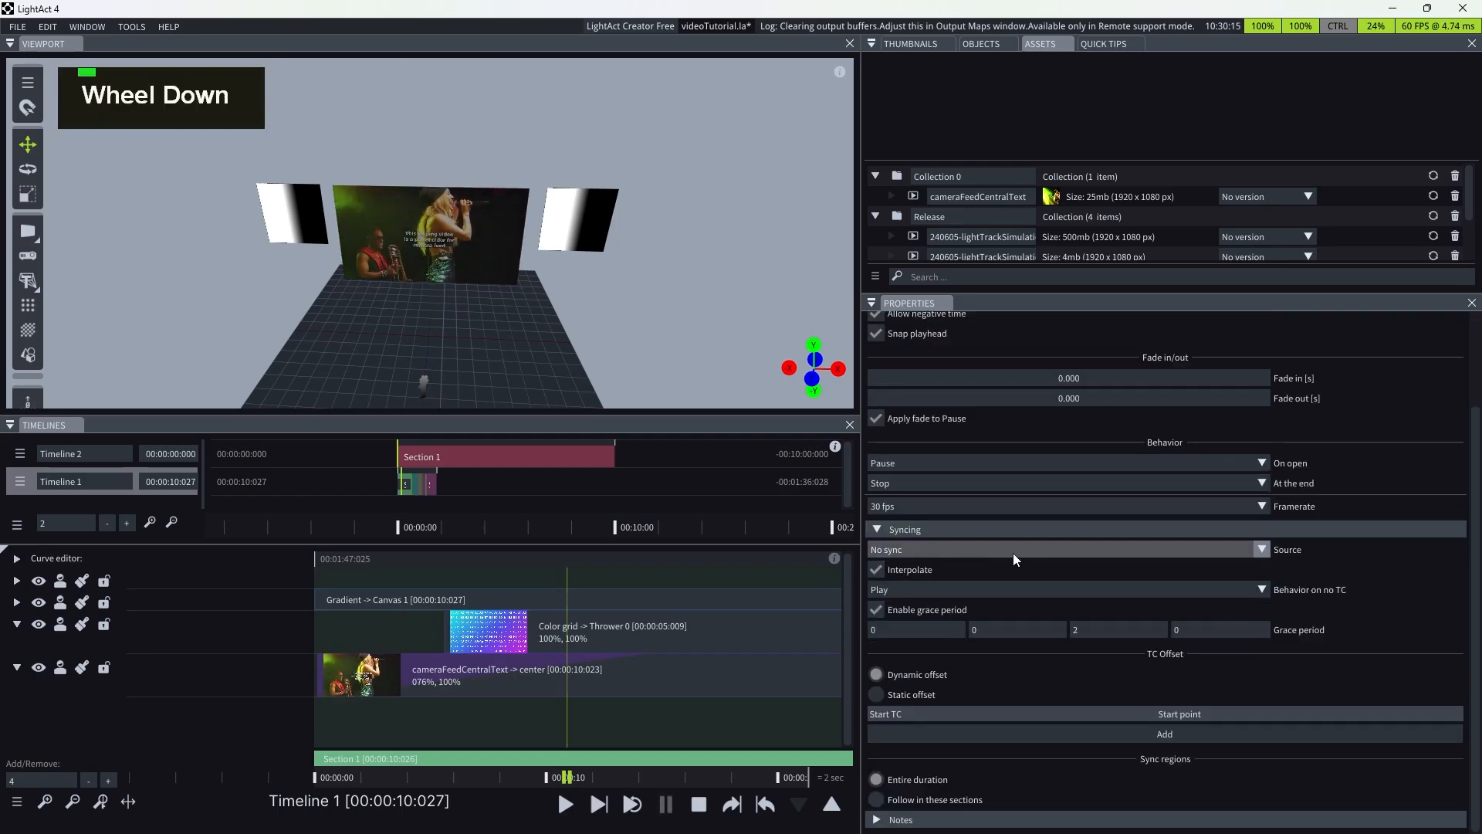
{"action": "left_click", "coordinate": [1011, 528]}
{"action": "left_click", "coordinate": [954, 649]}
{"action": "scroll", "coordinate": [973, 664], "scroll_direction": "down", "scroll_amount": 3}
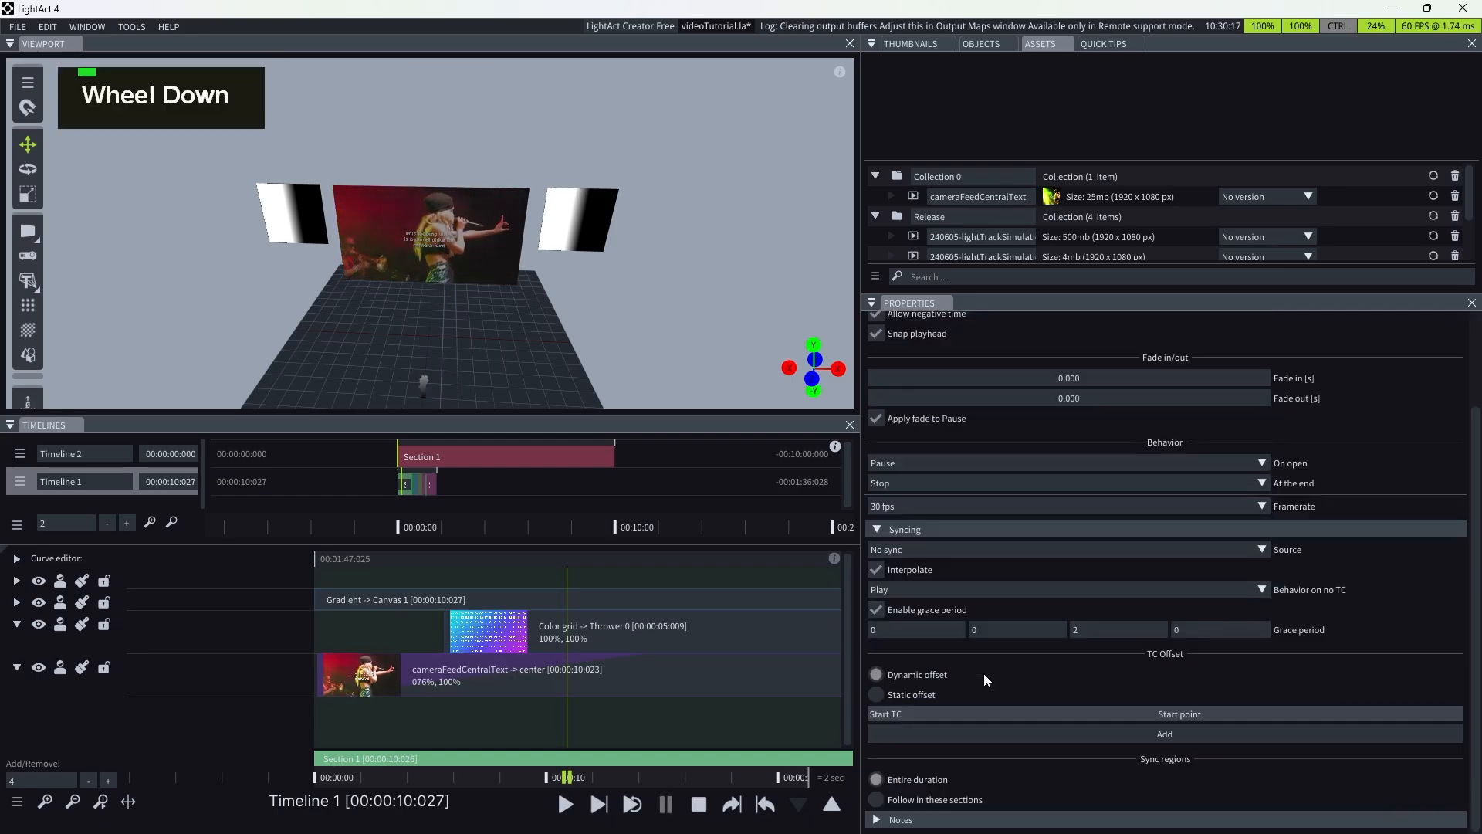
{"action": "left_click", "coordinate": [1022, 548]}
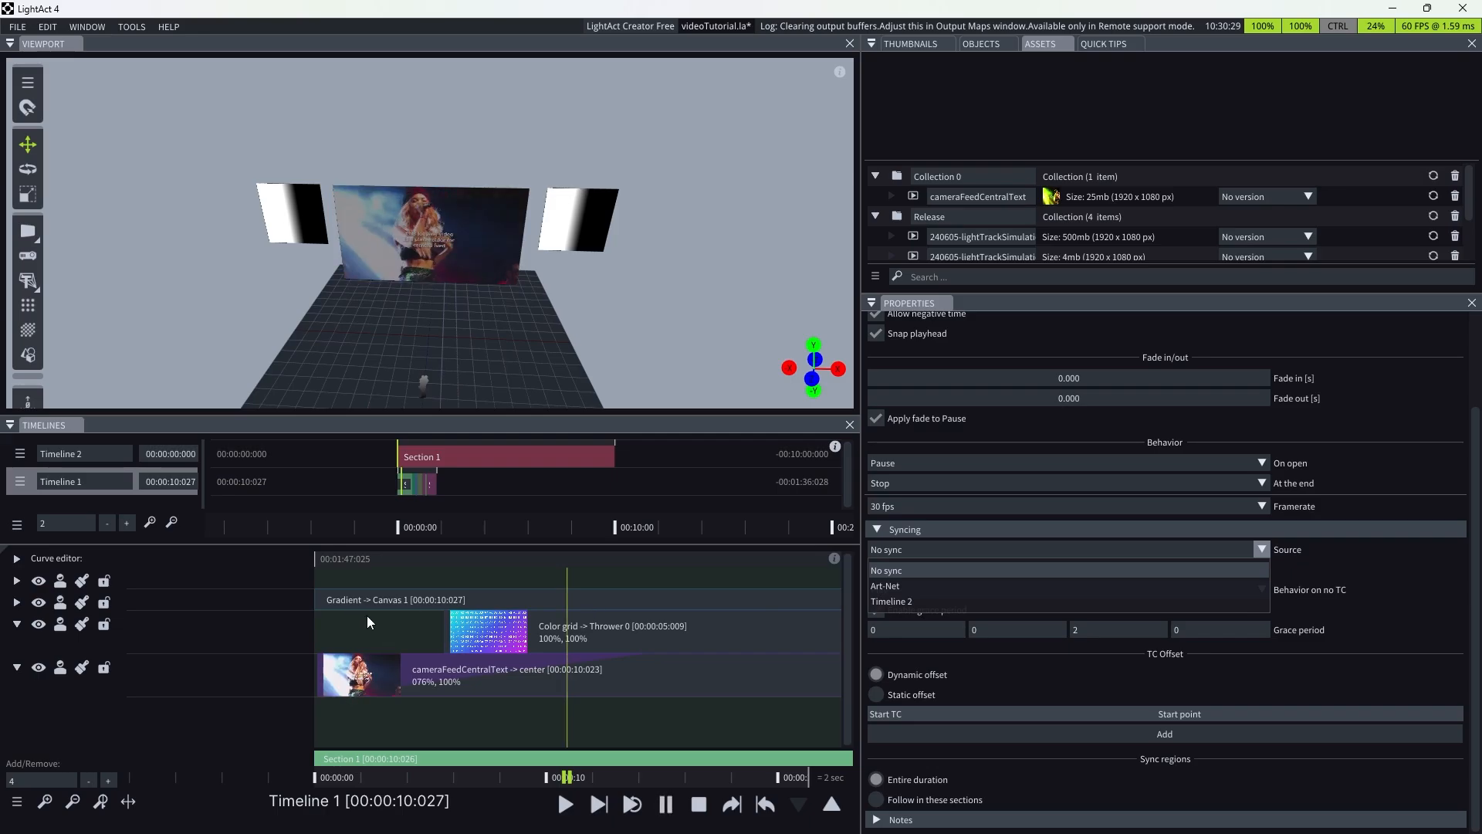
{"action": "left_click", "coordinate": [983, 602]}
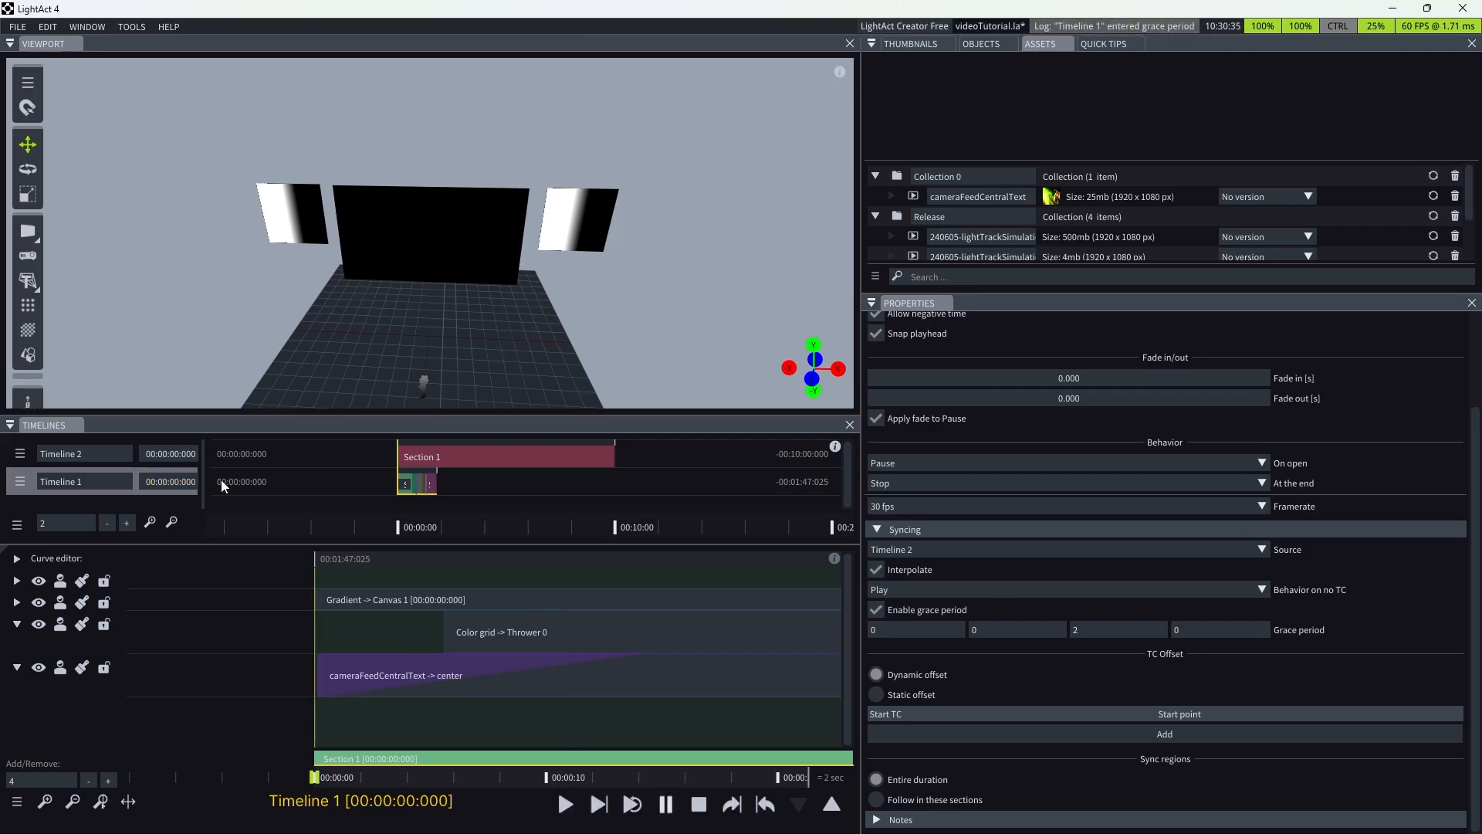
- Make Timeline 2 active and scrub its playhead to about 40 seconds 14 frames to drive the synced Timeline 1
{"action": "scroll", "coordinate": [388, 451], "scroll_direction": "up", "scroll_amount": 2}
{"action": "scroll", "coordinate": [387, 451], "scroll_direction": "up", "scroll_amount": 3}
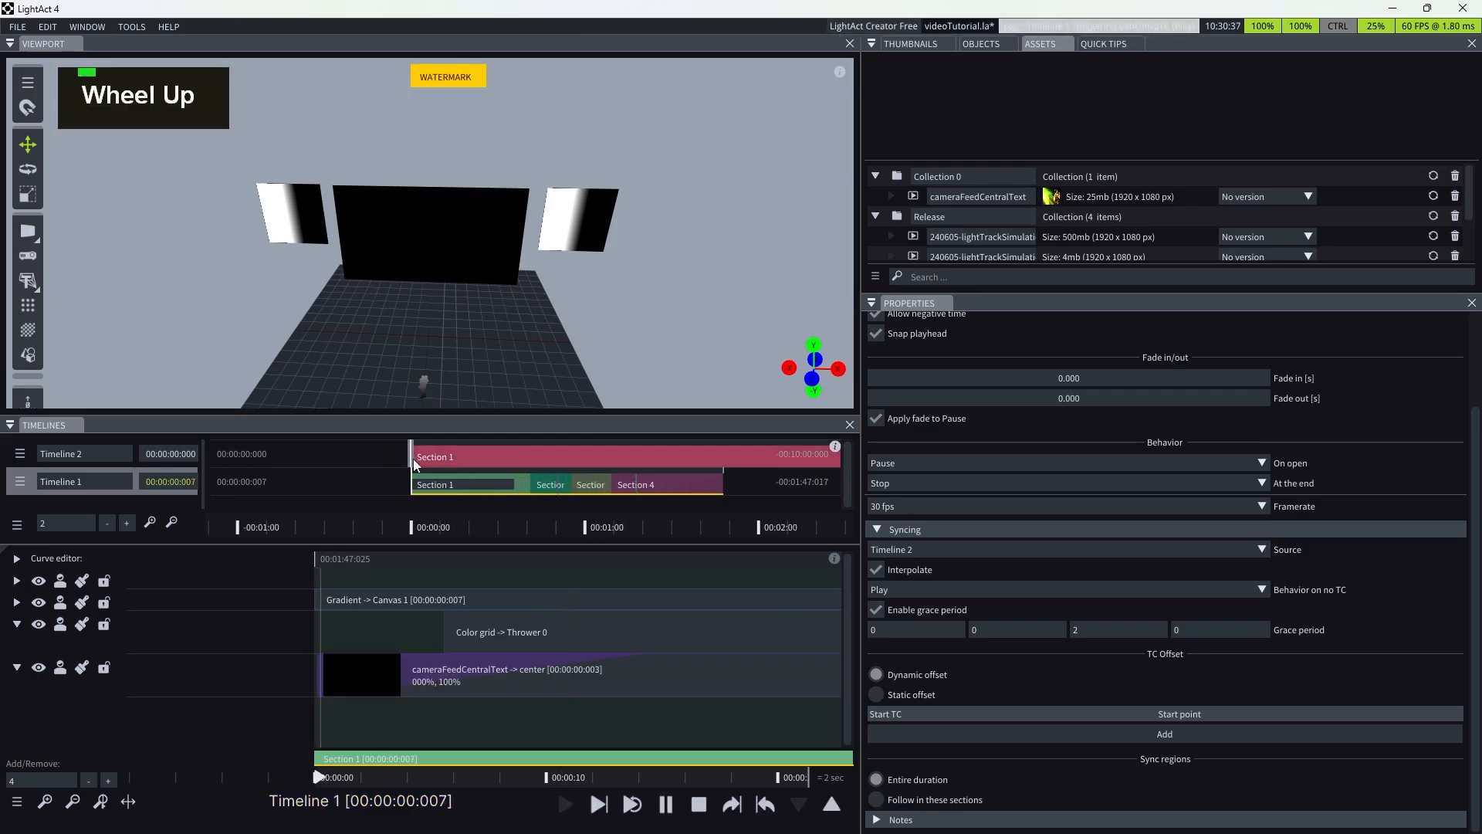
{"action": "left_click", "coordinate": [148, 453]}
{"action": "left_click_drag", "start_coordinate": [242, 778], "coordinate": [276, 775]}
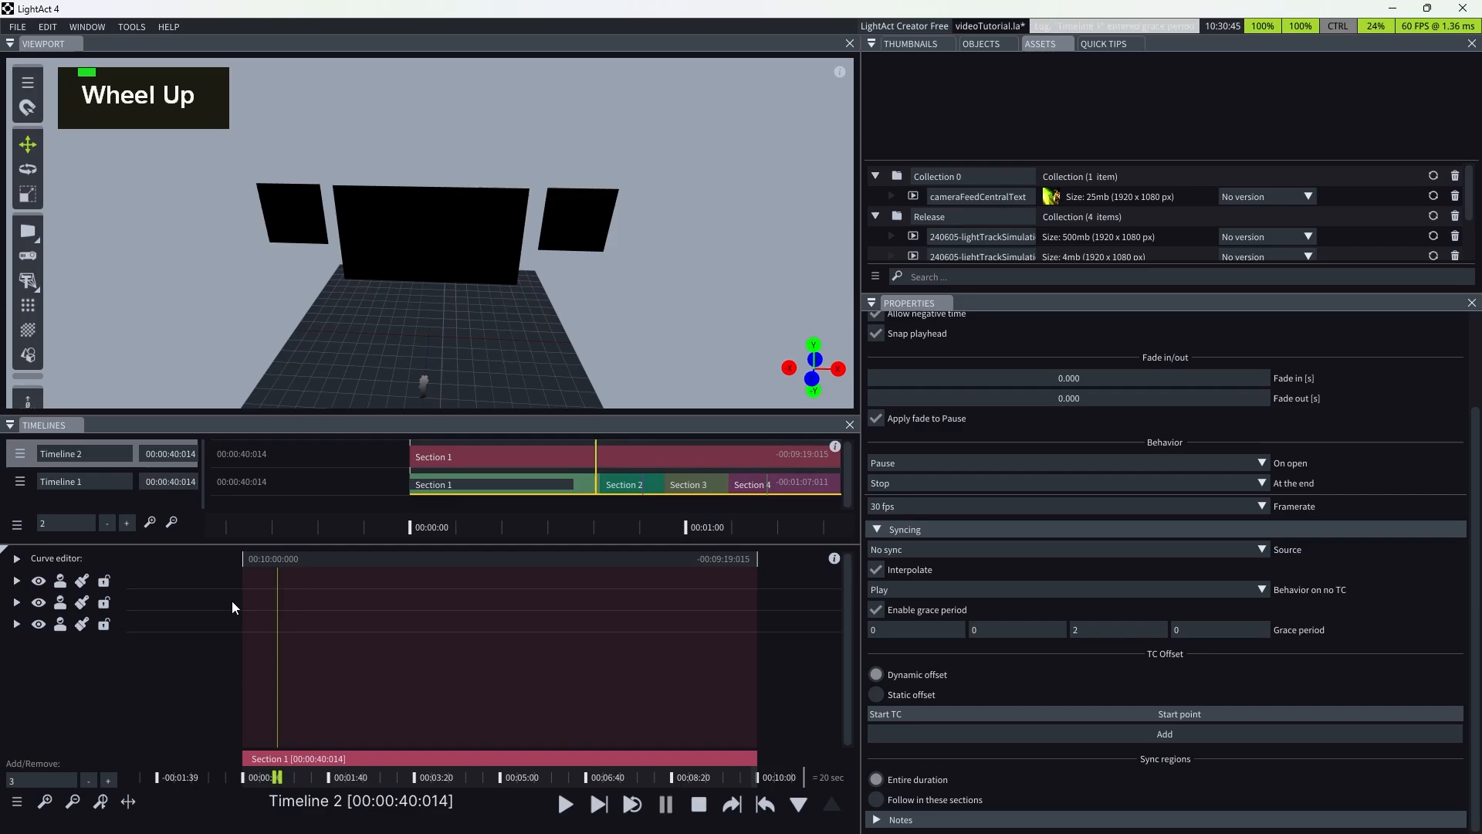
- Return to Timeline 1 and pause its playback at about 43 seconds 26 frames
{"action": "left_click", "coordinate": [174, 488]}
{"action": "scroll", "coordinate": [494, 691], "scroll_direction": "up", "scroll_amount": 1}
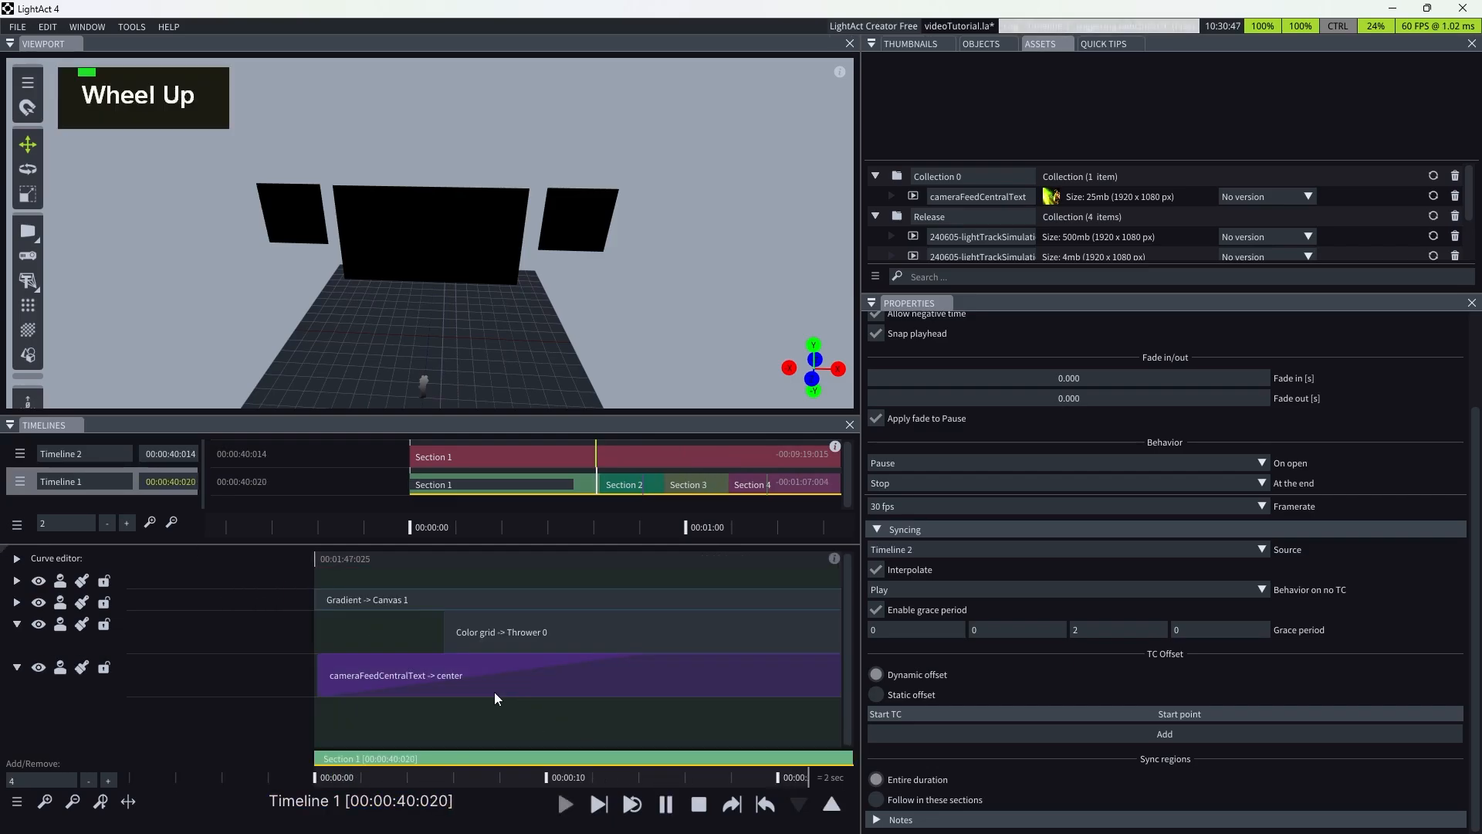
{"action": "scroll", "coordinate": [494, 692], "scroll_direction": "down", "scroll_amount": 3}
{"action": "scroll", "coordinate": [695, 689], "scroll_direction": "up", "scroll_amount": 3}
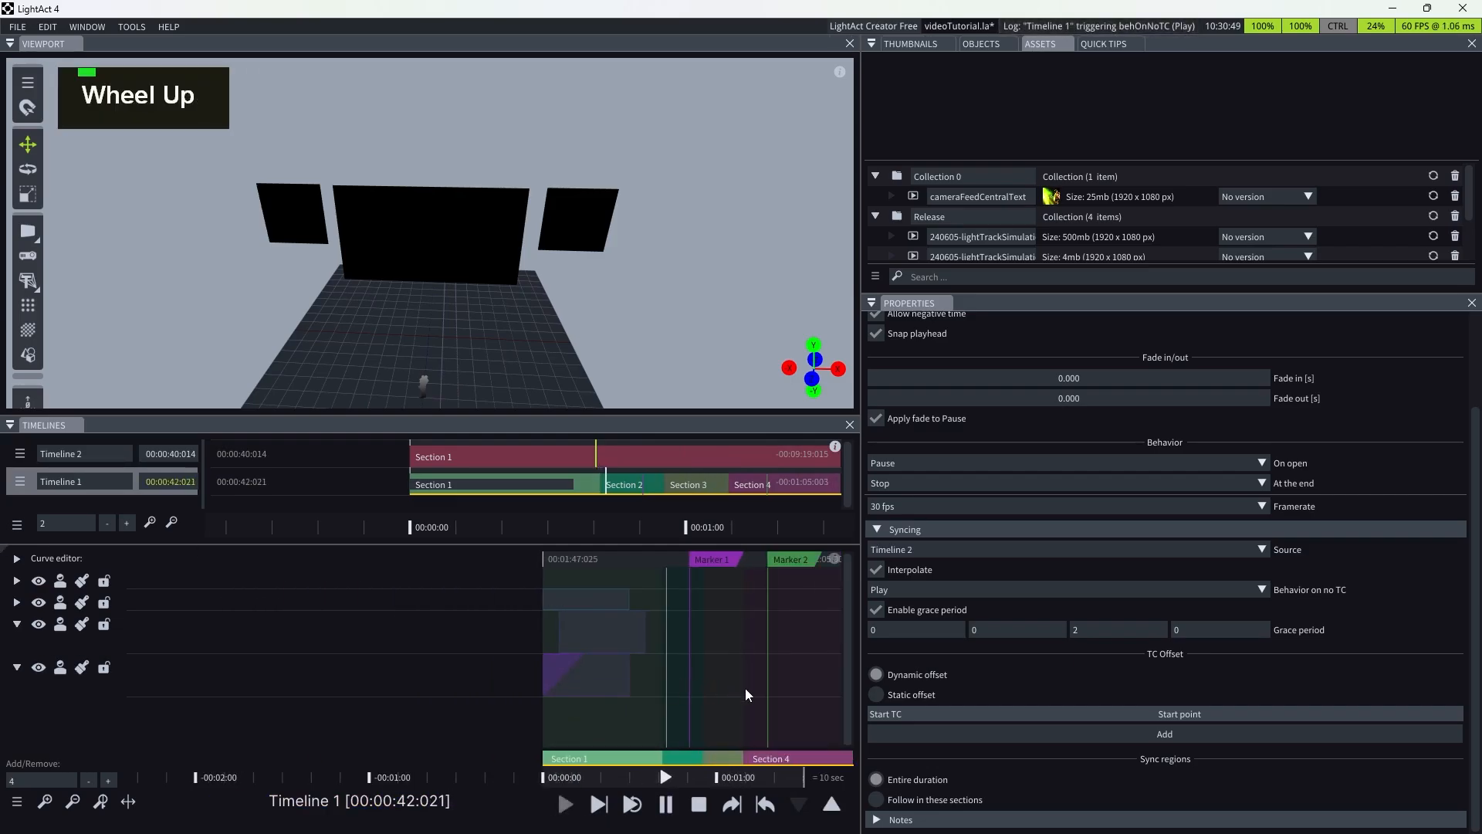
{"action": "left_click", "coordinate": [666, 805]}
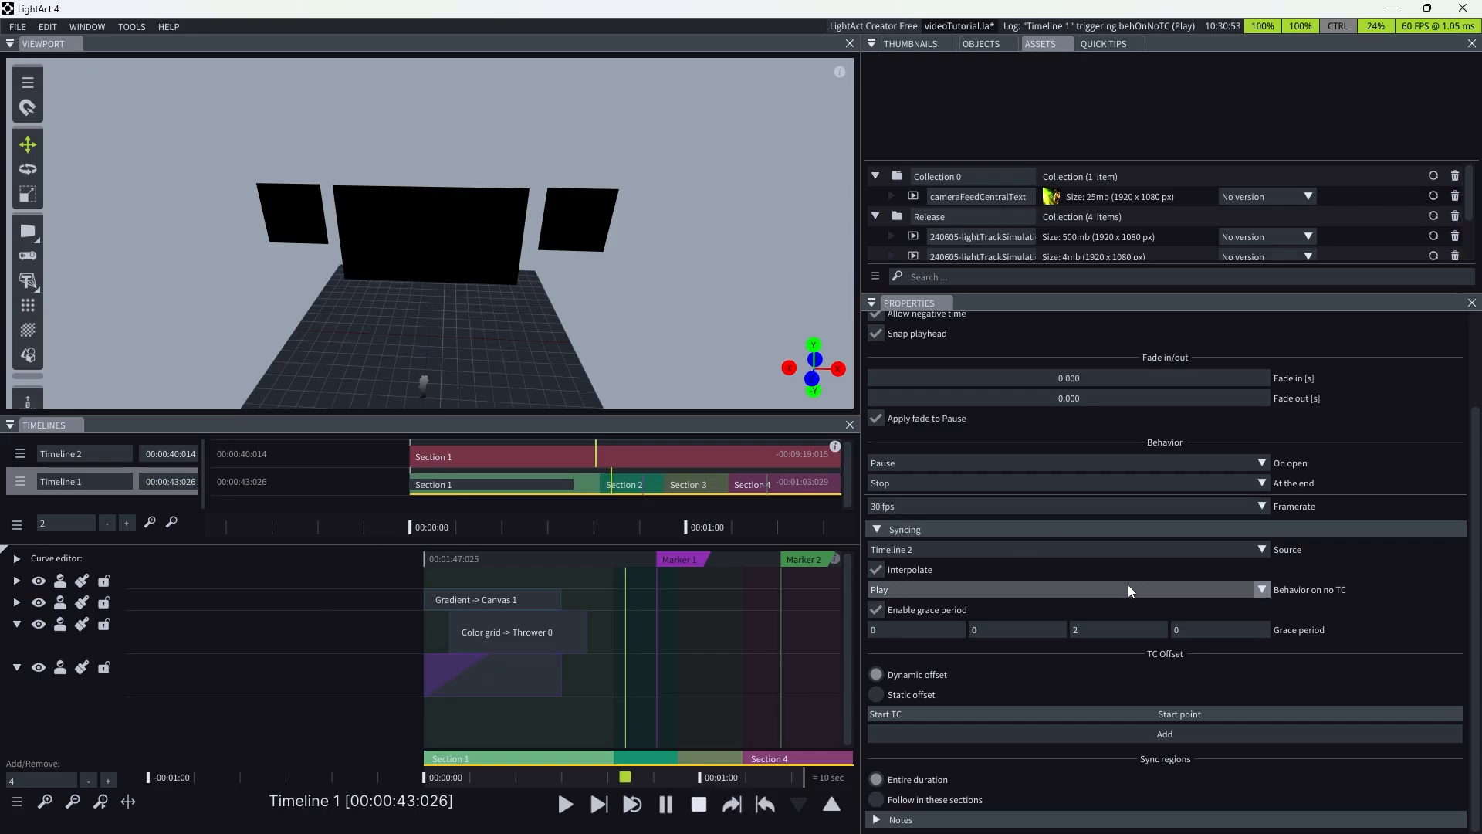
{"action": "scroll", "coordinate": [1113, 656], "scroll_direction": "down", "scroll_amount": 2}
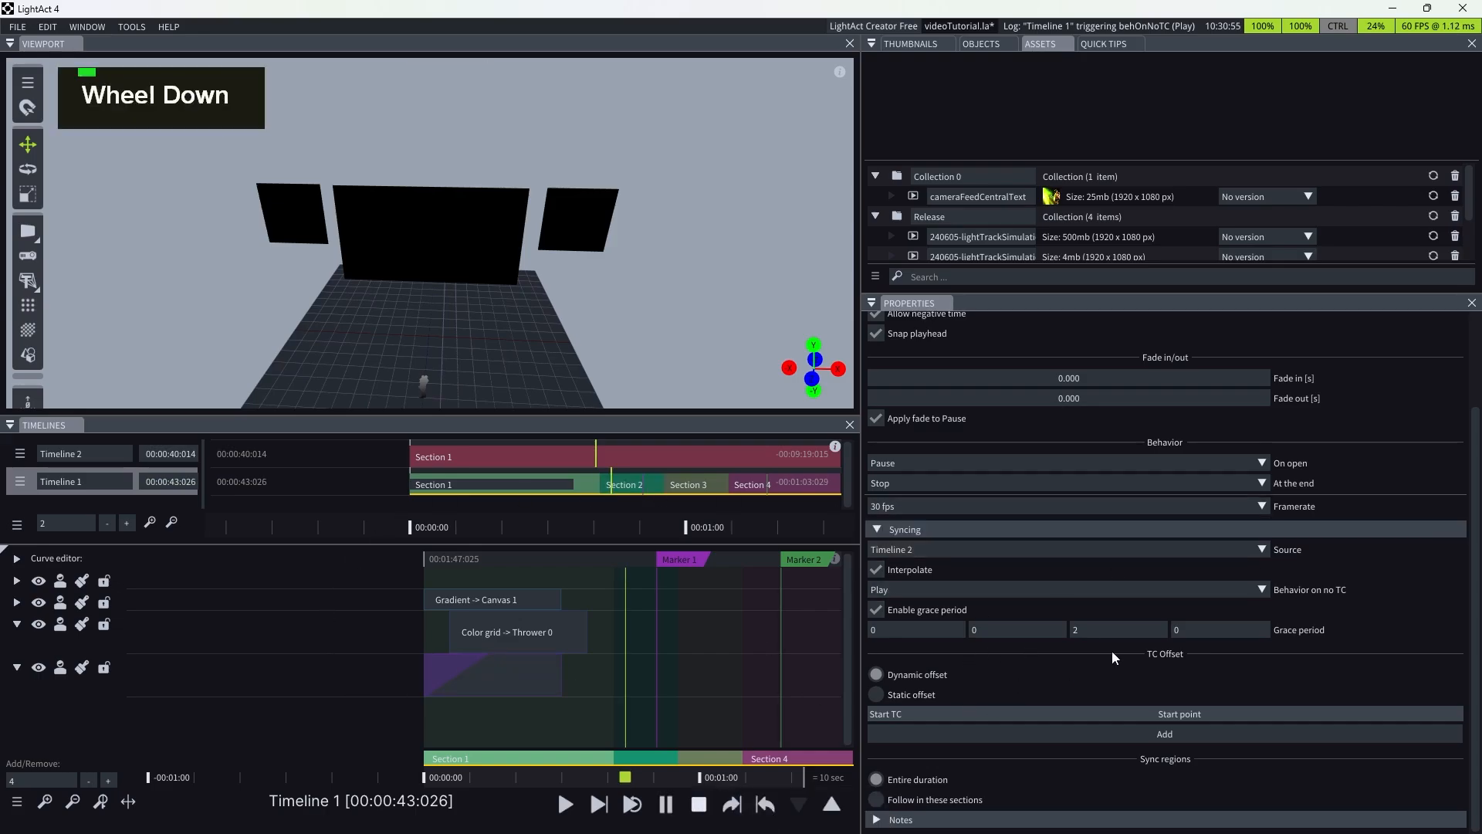
- Review the Behavior on no TC options in Timeline 1's Syncing properties and toggle the grace period off and back on
{"action": "left_click", "coordinate": [1262, 590]}
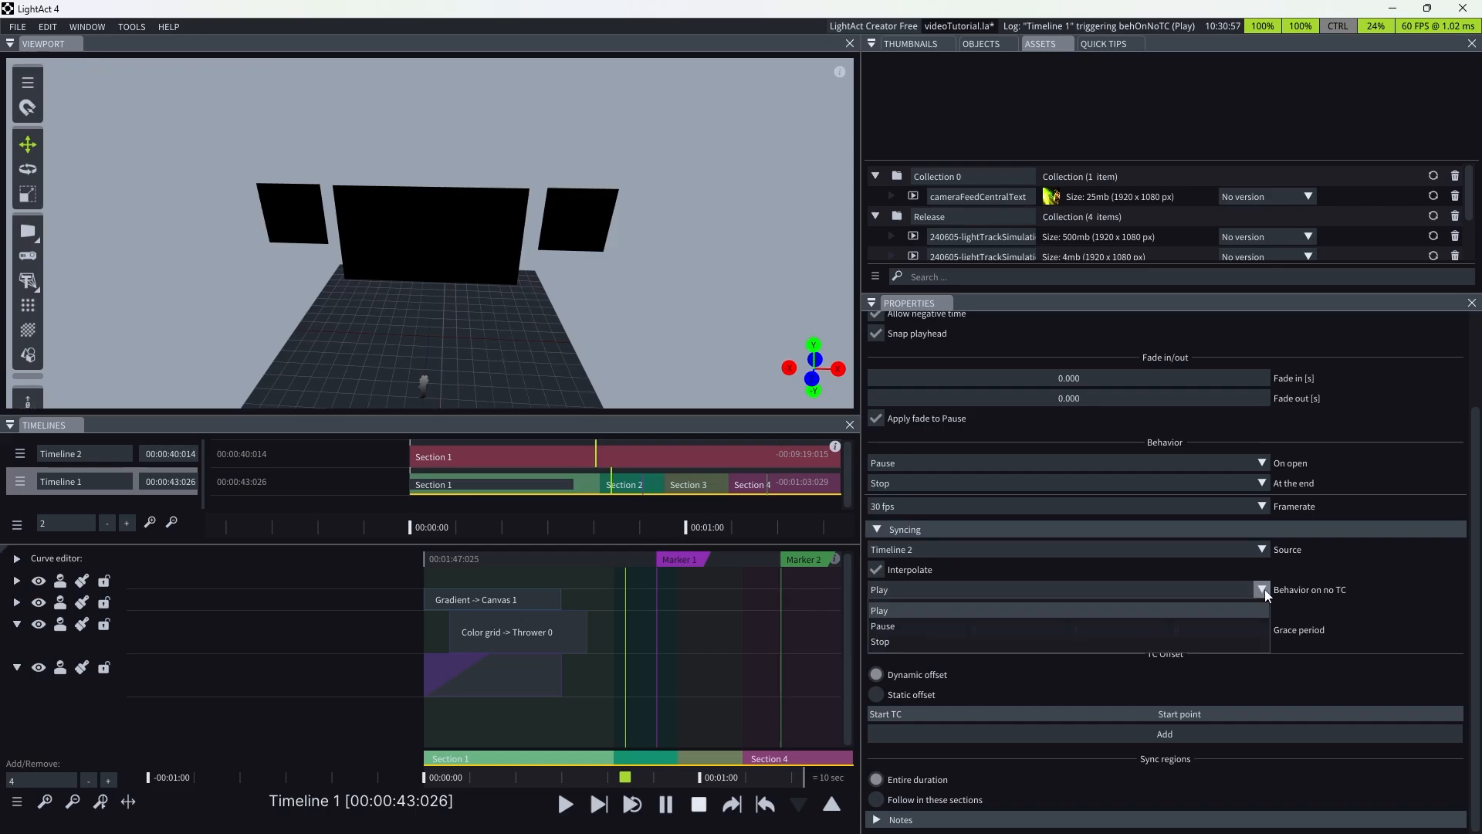
{"action": "left_click", "coordinate": [1347, 588]}
{"action": "scroll", "coordinate": [926, 609], "scroll_direction": "up", "scroll_amount": 1}
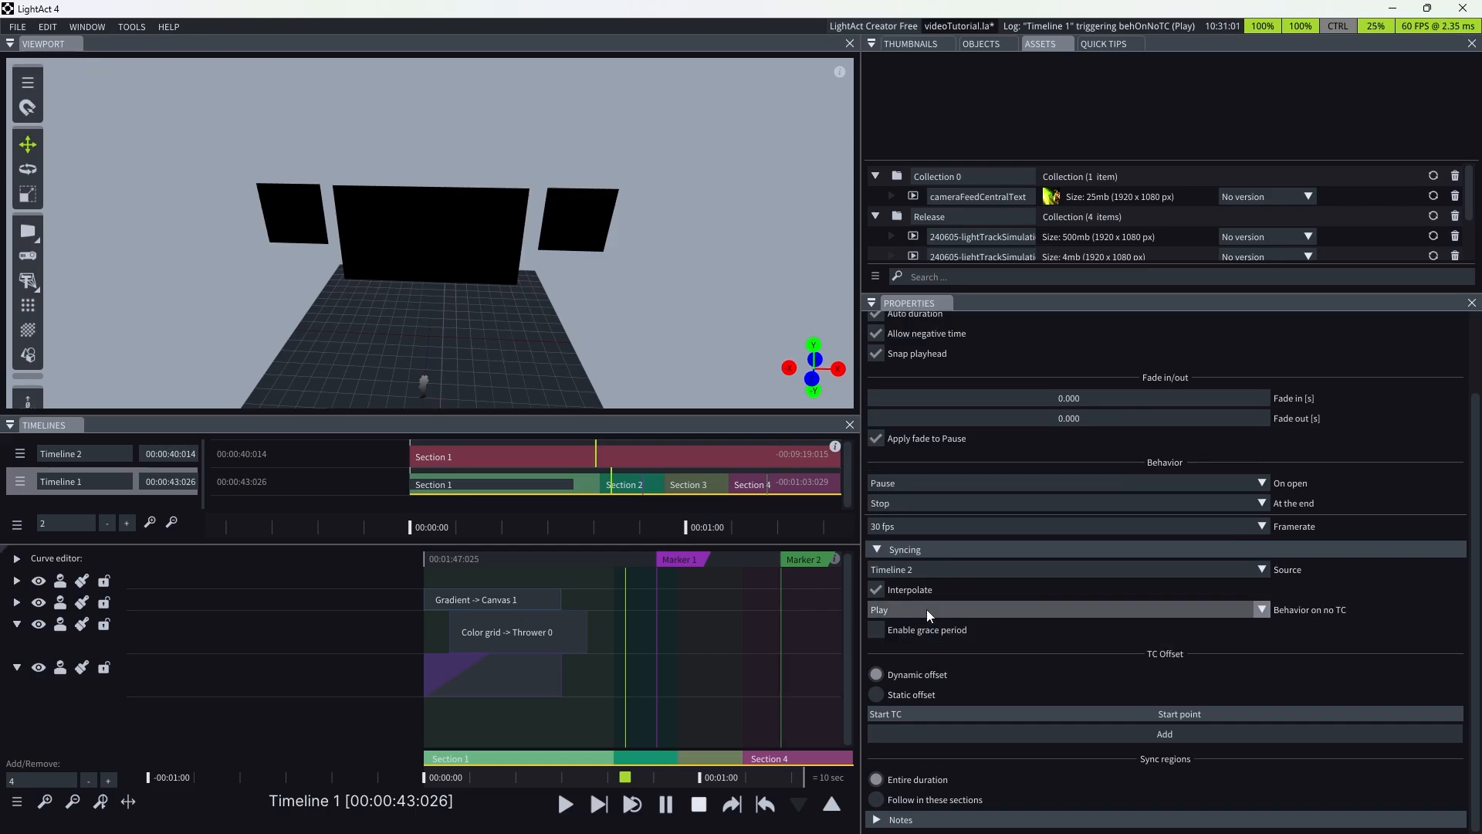
{"action": "scroll", "coordinate": [1207, 659], "scroll_direction": "down", "scroll_amount": 2}
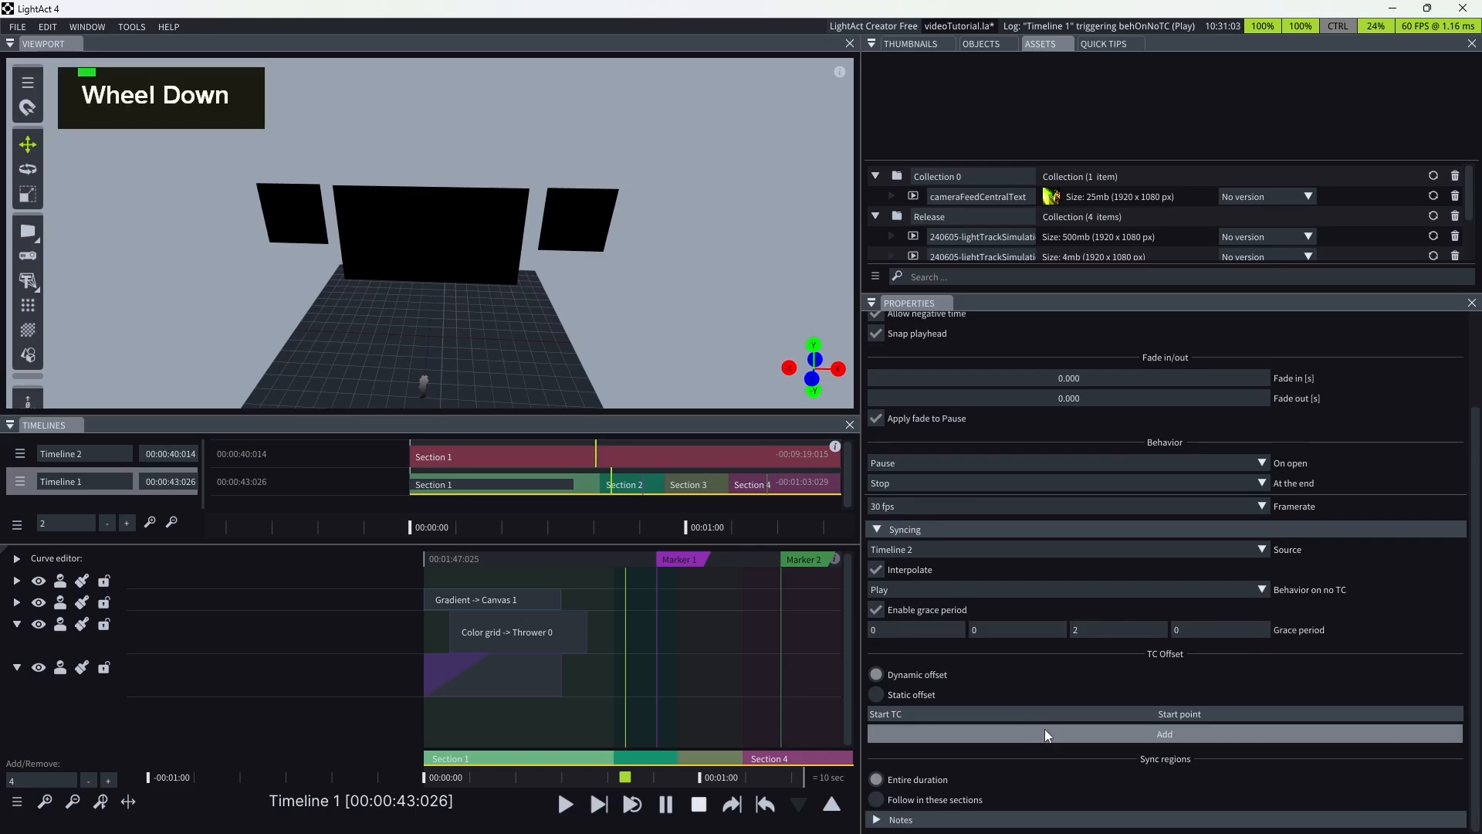
- Scrub Timeline 1 to 18 seconds and add a dynamic TC offset entry, checking its available start points
{"action": "left_click_drag", "start_coordinate": [626, 778], "coordinate": [506, 777]}
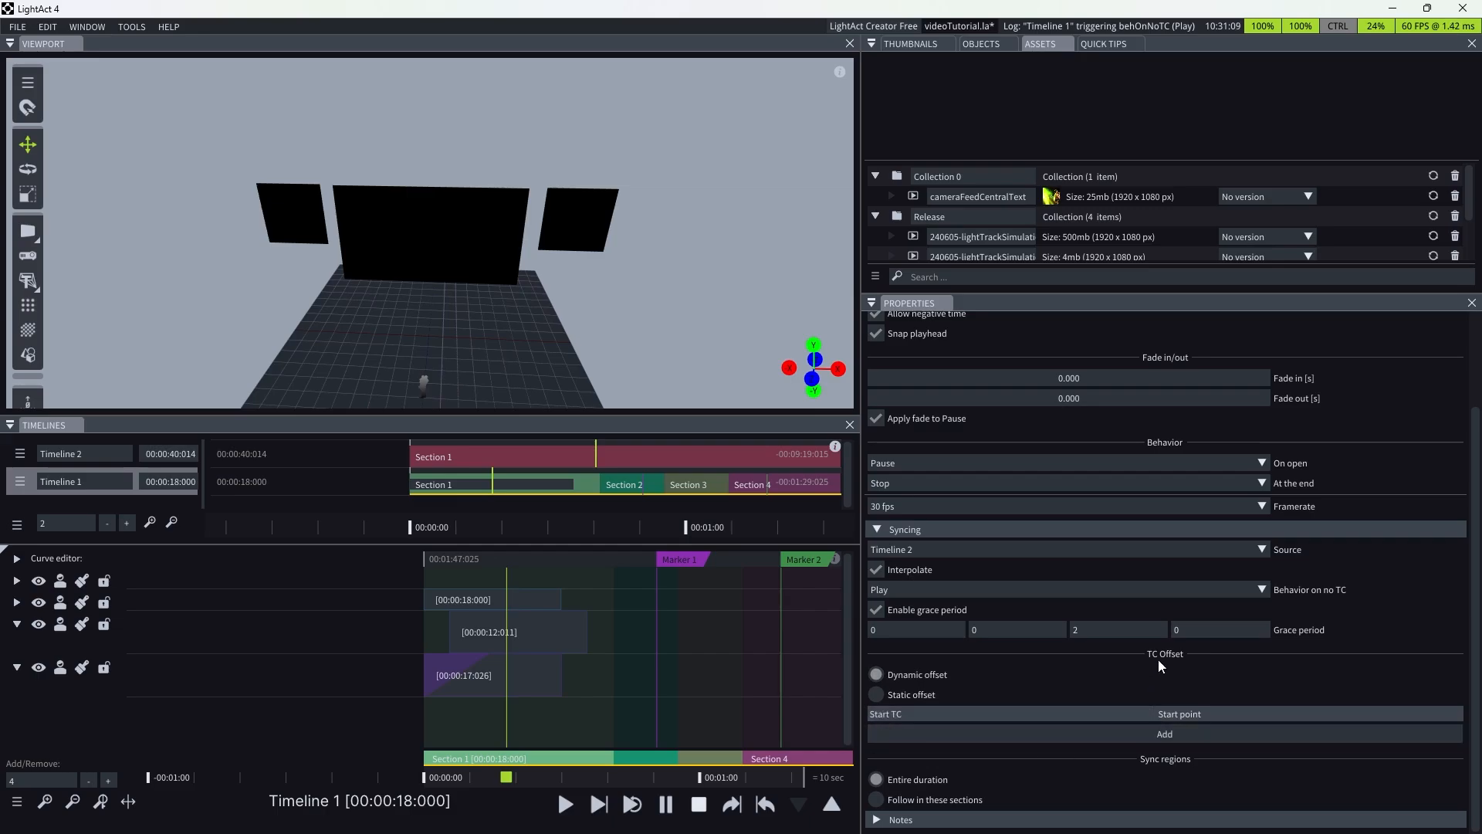
{"action": "left_click", "coordinate": [1178, 736]}
{"action": "scroll", "coordinate": [1123, 673], "scroll_direction": "down", "scroll_amount": 1}
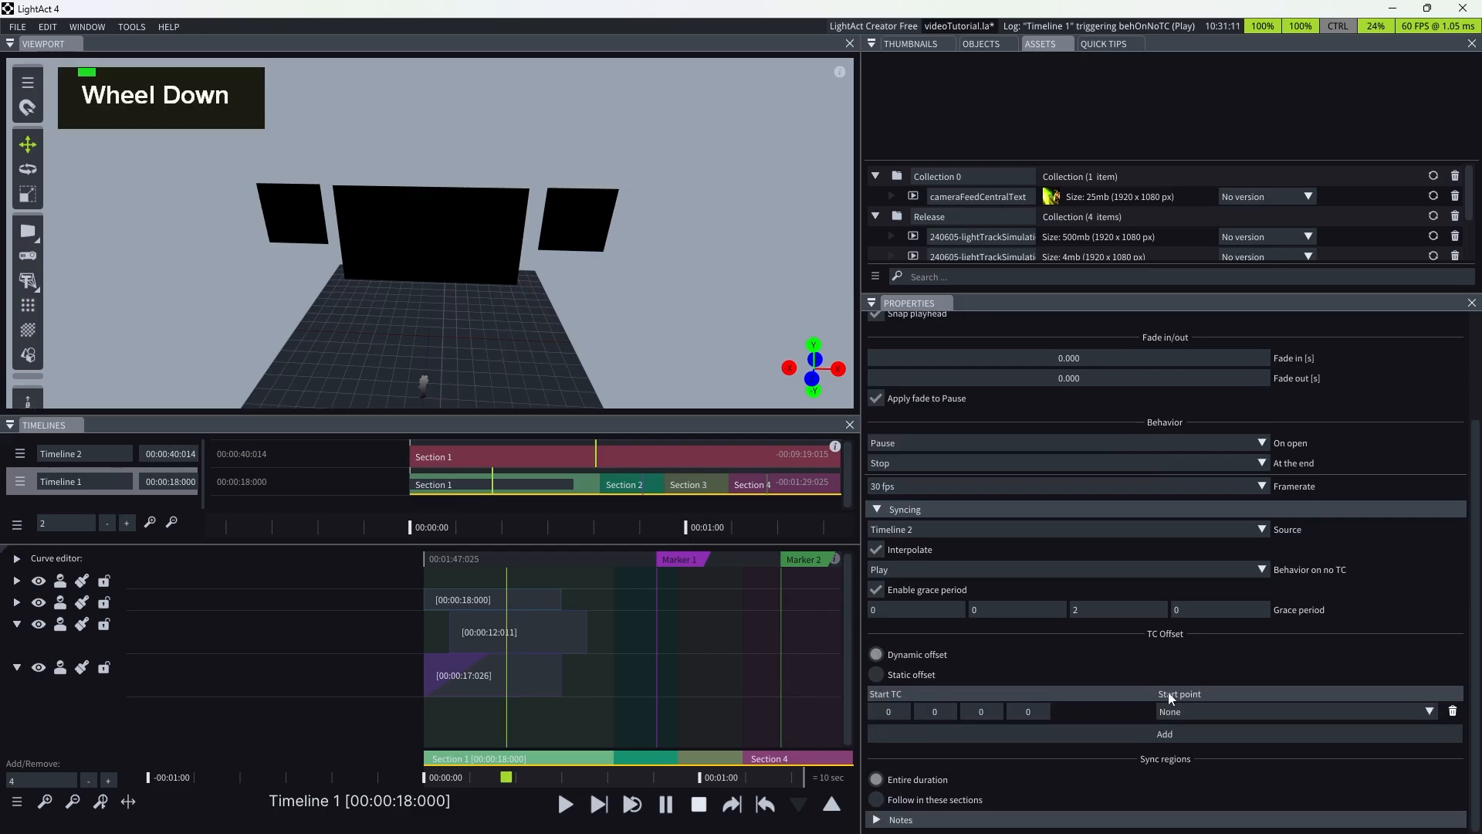
{"action": "left_click", "coordinate": [1212, 711]}
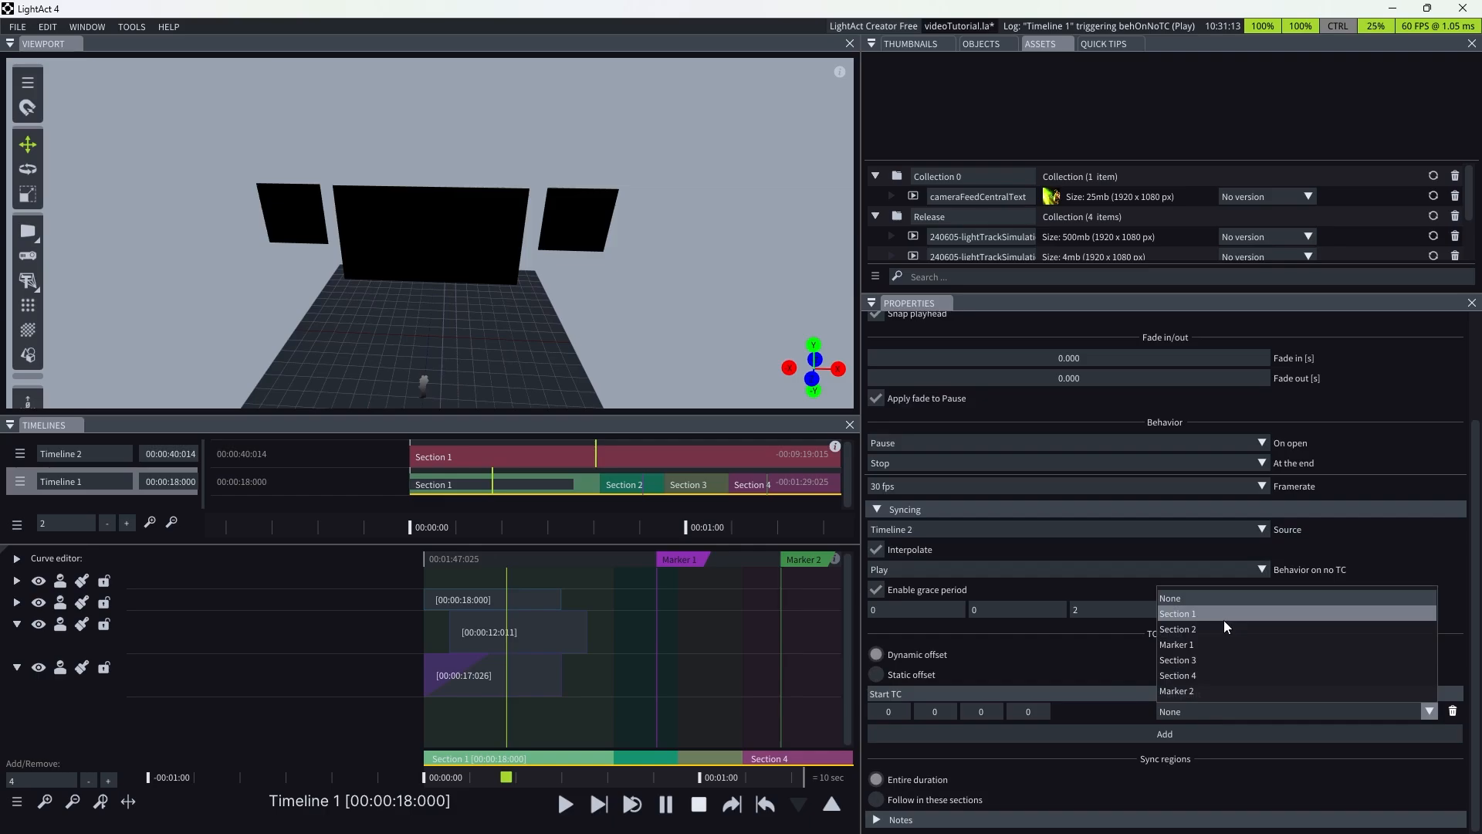
{"action": "left_click", "coordinate": [956, 688]}
- Inspect the start time and duration of Section 2 and Section 1 in Timeline 1
{"action": "scroll", "coordinate": [626, 775], "scroll_direction": "up", "scroll_amount": 4}
{"action": "scroll", "coordinate": [738, 762], "scroll_direction": "down", "scroll_amount": 3}
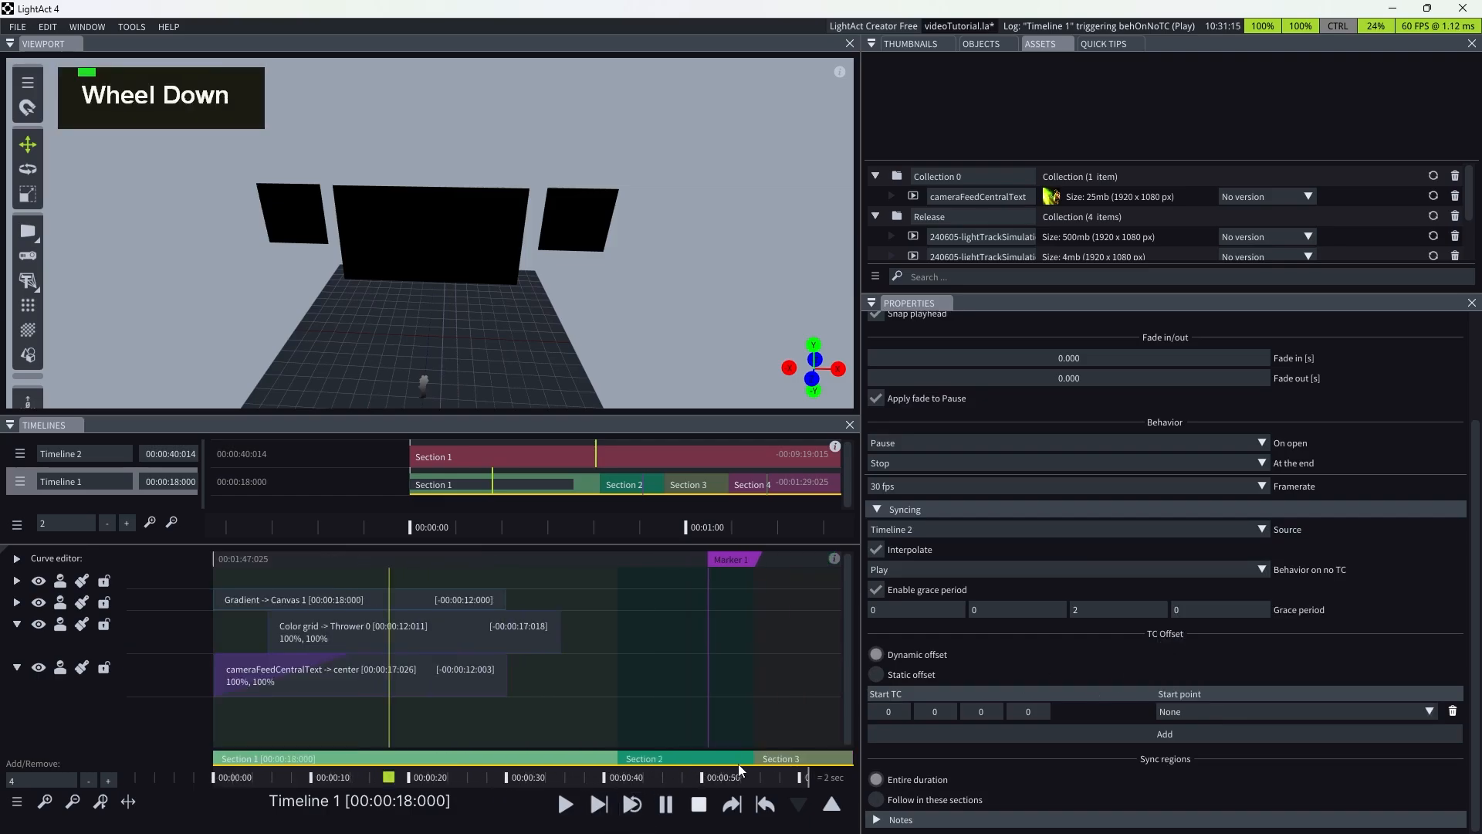
{"action": "scroll", "coordinate": [565, 768], "scroll_direction": "up", "scroll_amount": 1}
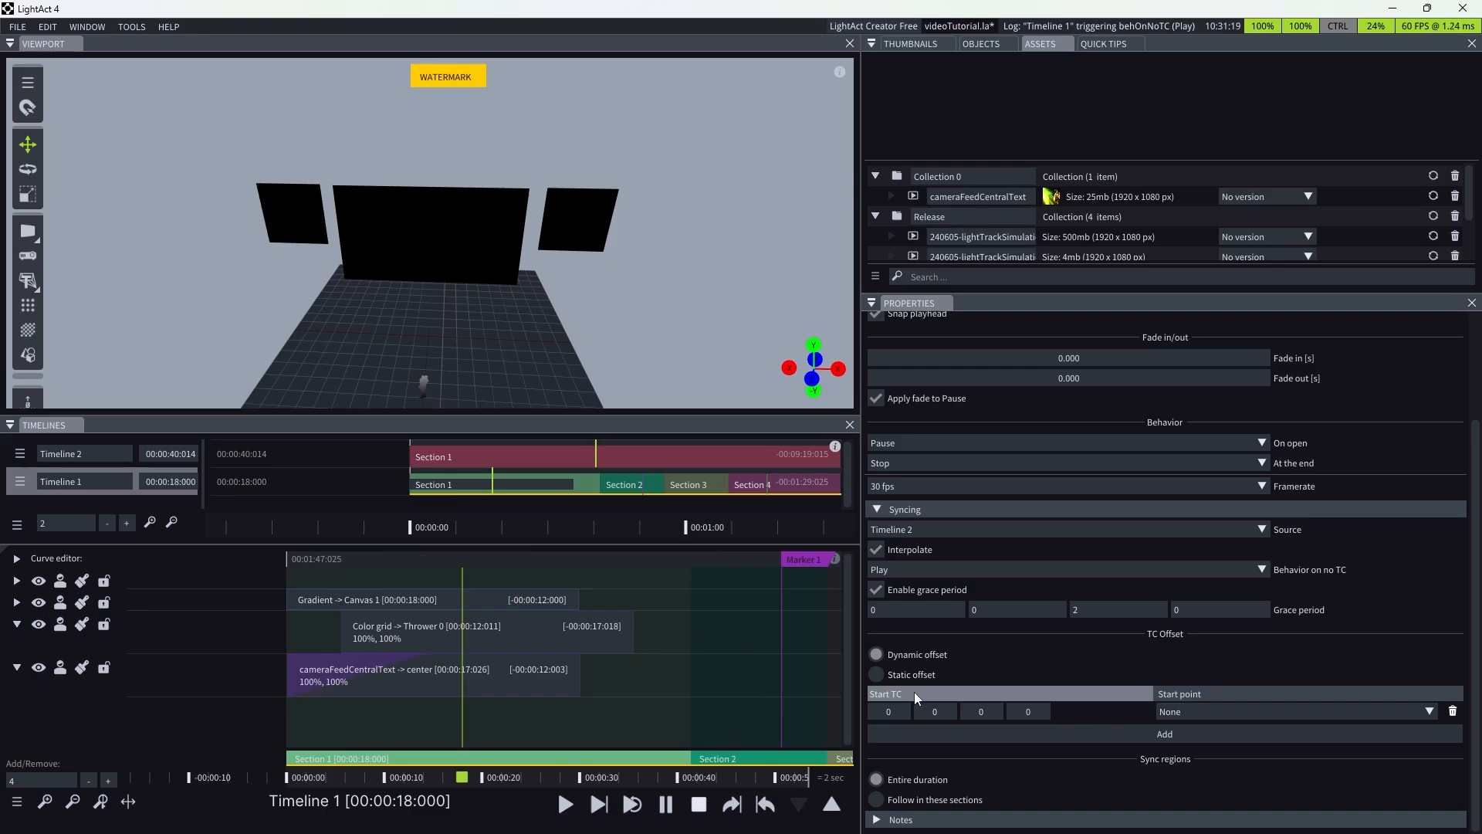
{"action": "left_click", "coordinate": [721, 760]}
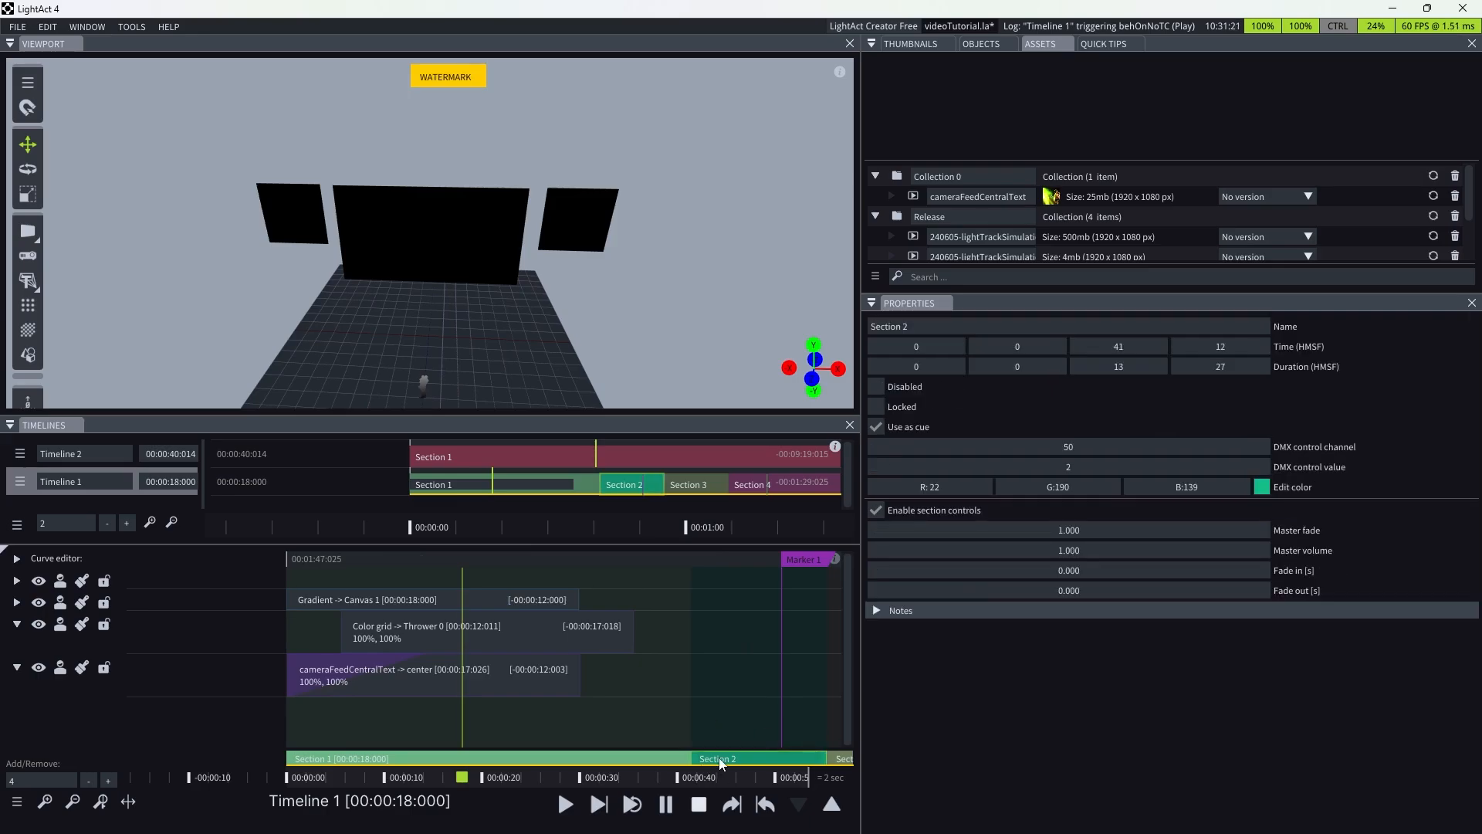
{"action": "left_click", "coordinate": [604, 760]}
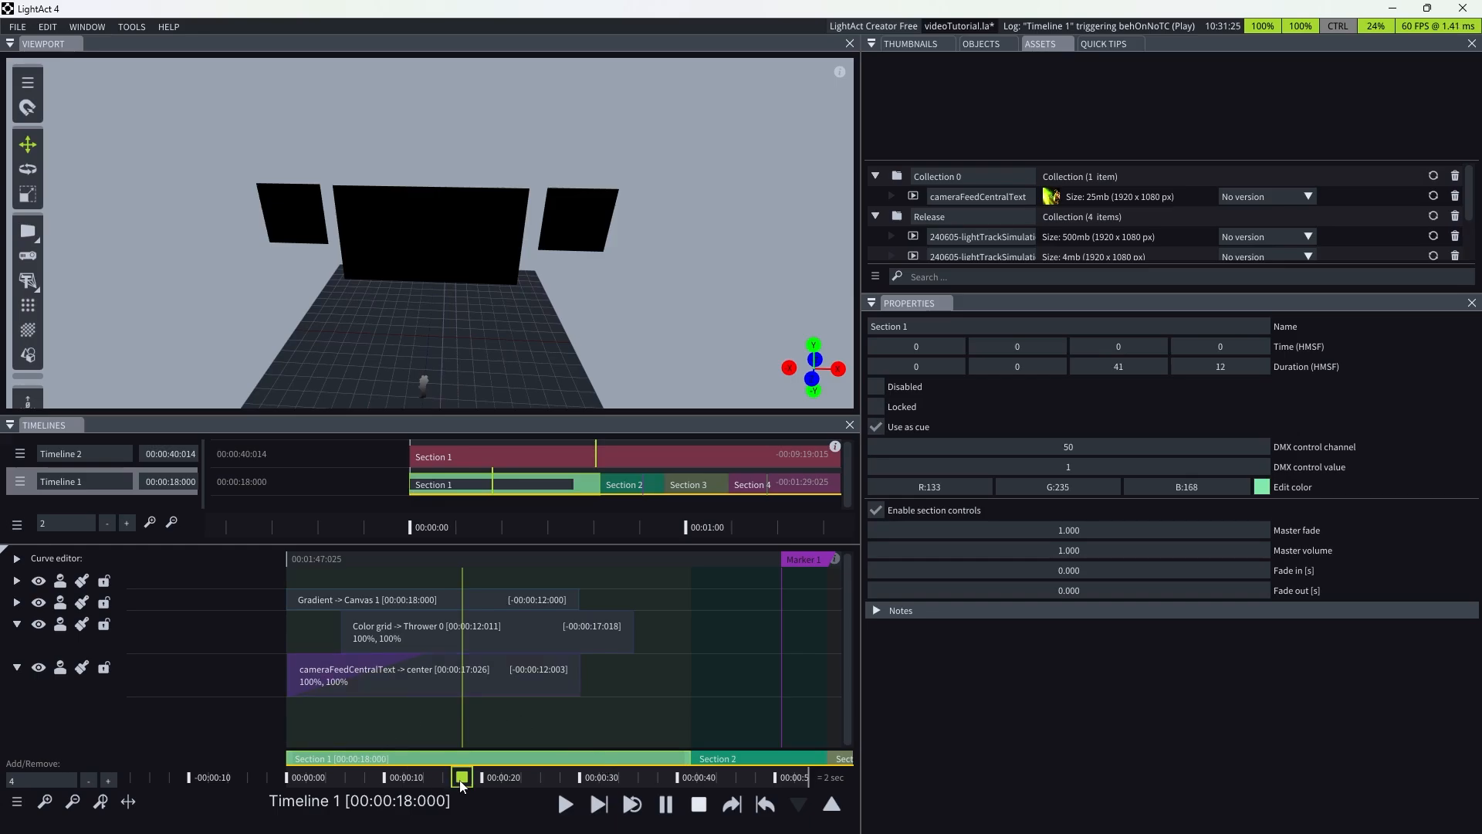
- Move Timeline 1's playhead to the start of Section 2 at 41 seconds 12 frames and inspect the properties of Sections 1 and 3
{"action": "left_click_drag", "start_coordinate": [461, 778], "coordinate": [688, 780]}
{"action": "left_click", "coordinate": [405, 734]}
{"action": "left_click", "coordinate": [406, 762]}
{"action": "scroll", "coordinate": [477, 748], "scroll_direction": "down", "scroll_amount": 3}
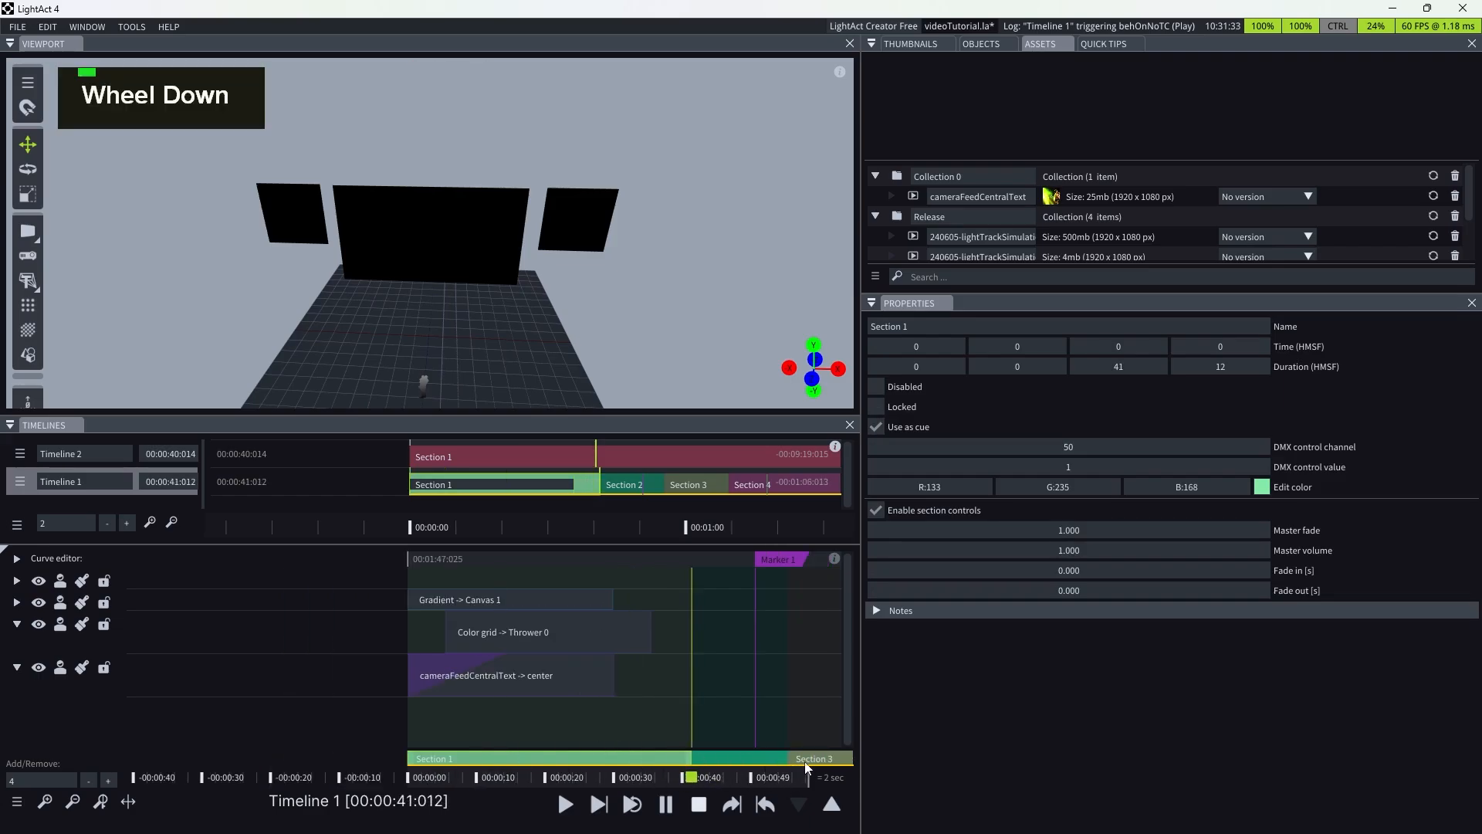
{"action": "scroll", "coordinate": [804, 764], "scroll_direction": "up", "scroll_amount": 6}
{"action": "left_click", "coordinate": [805, 763]}
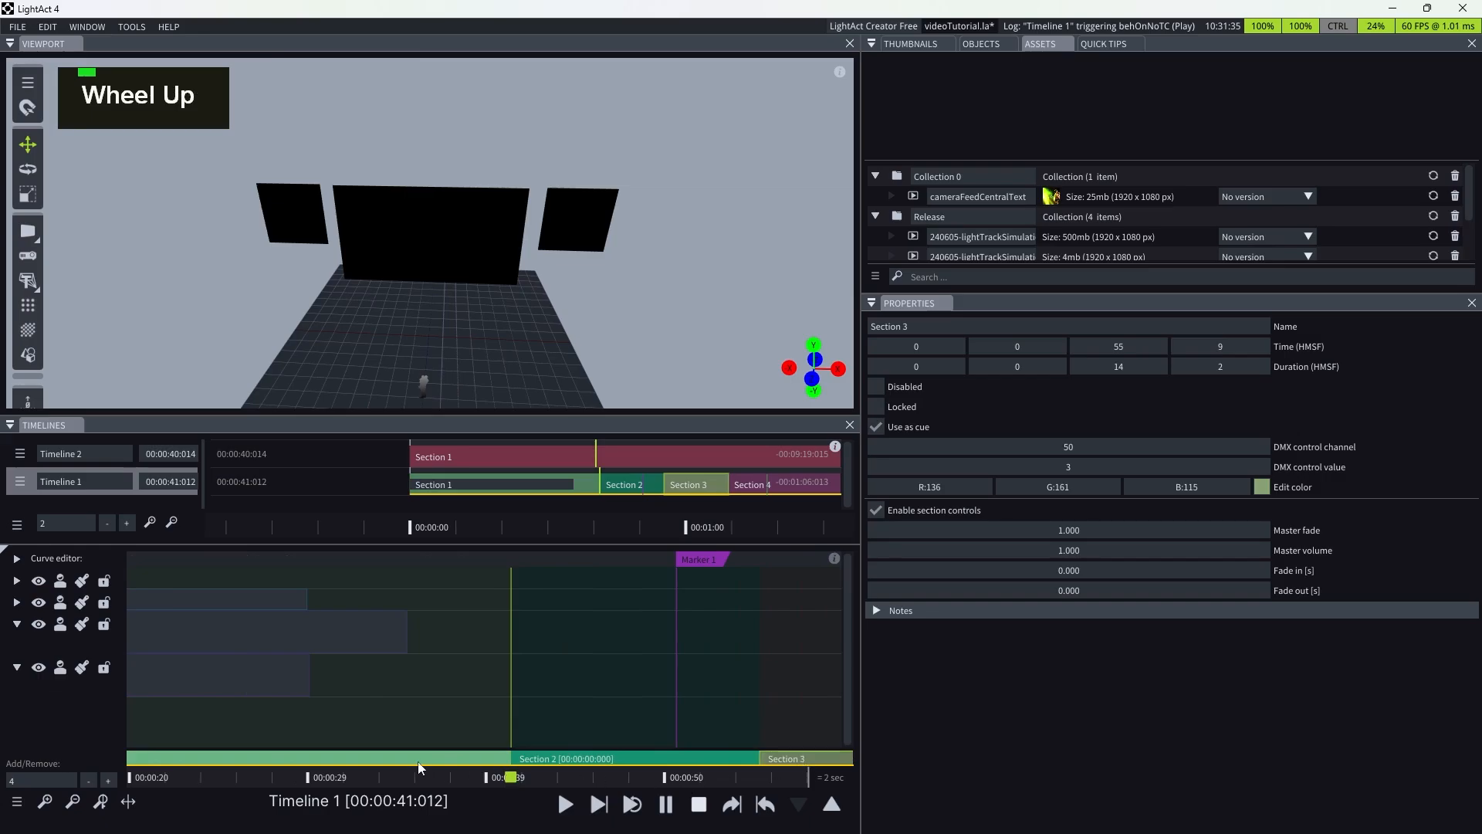
- Review Timeline 1's properties, from its fade and behavior options down to the syncing and sync region settings
{"action": "left_click", "coordinate": [523, 717]}
{"action": "scroll", "coordinate": [1158, 663], "scroll_direction": "down", "scroll_amount": 3}
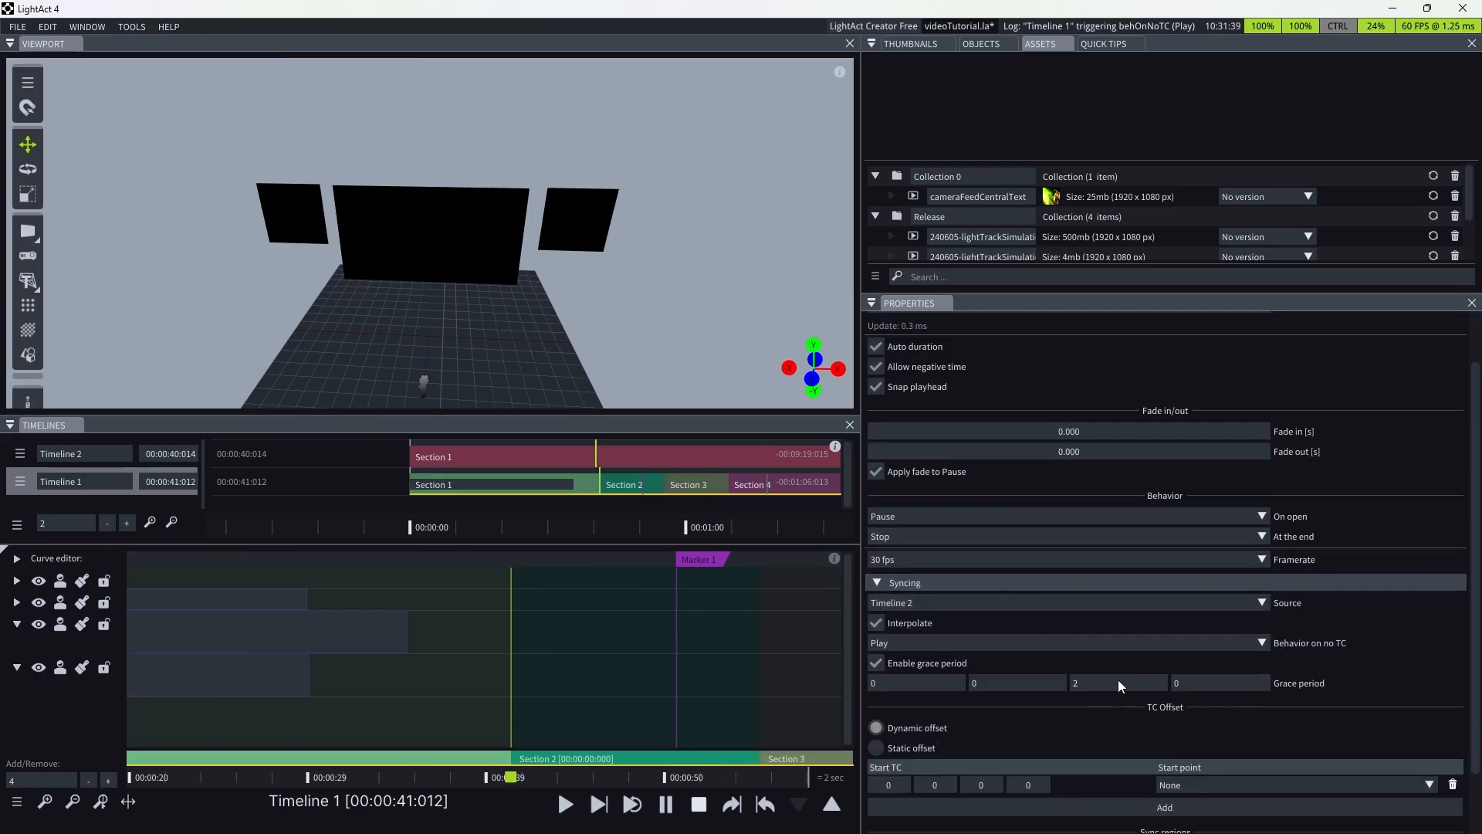
{"action": "scroll", "coordinate": [1127, 678], "scroll_direction": "down", "scroll_amount": 2}
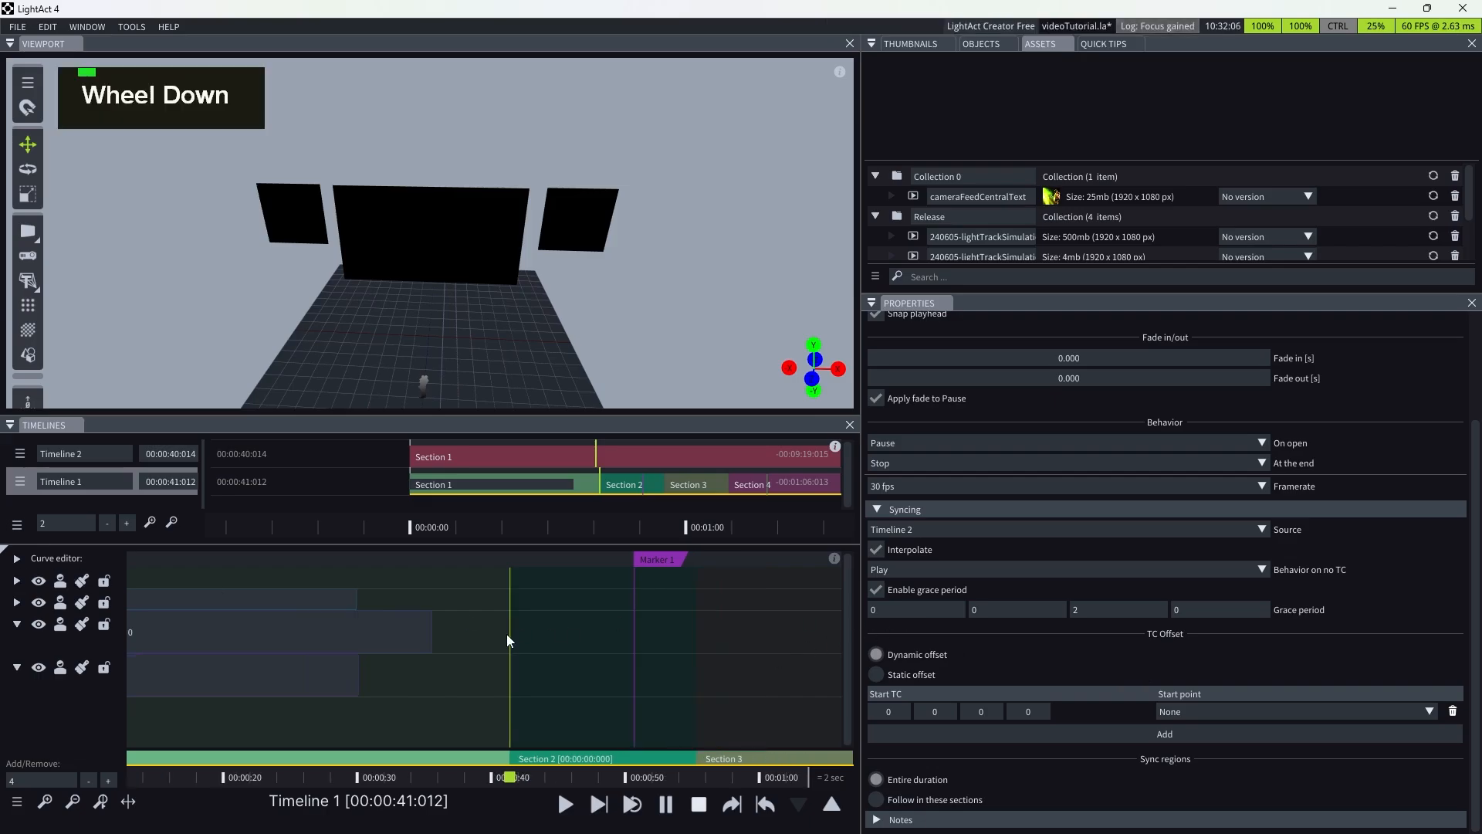
{"action": "scroll", "coordinate": [508, 635], "scroll_direction": "down", "scroll_amount": 3}
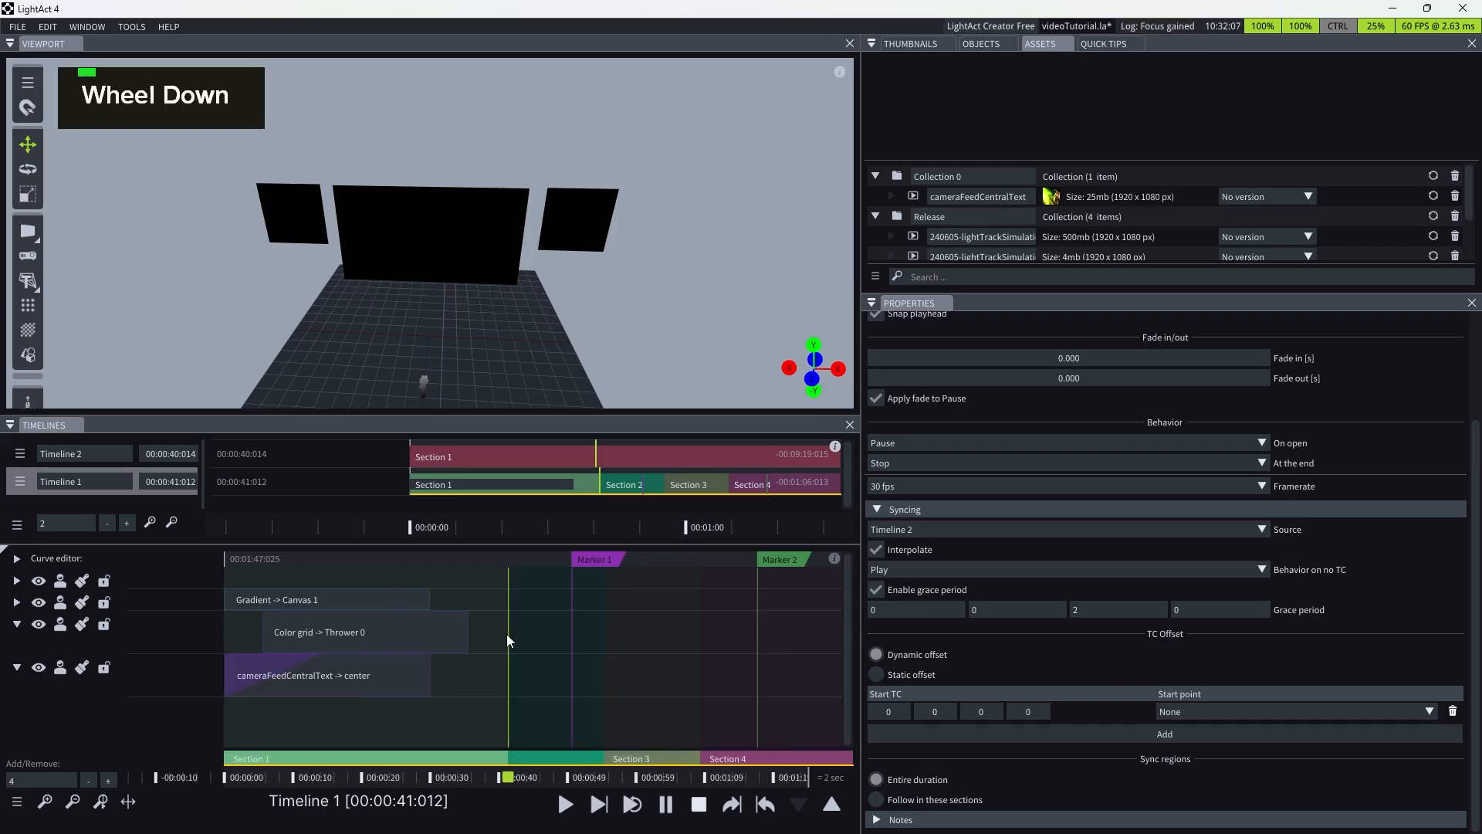
{"action": "scroll", "coordinate": [440, 640], "scroll_direction": "up", "scroll_amount": 3}
- Look over the commands for the Color grid layer and the generative layer types available on the empty timeline area
{"action": "left_click", "coordinate": [424, 637]}
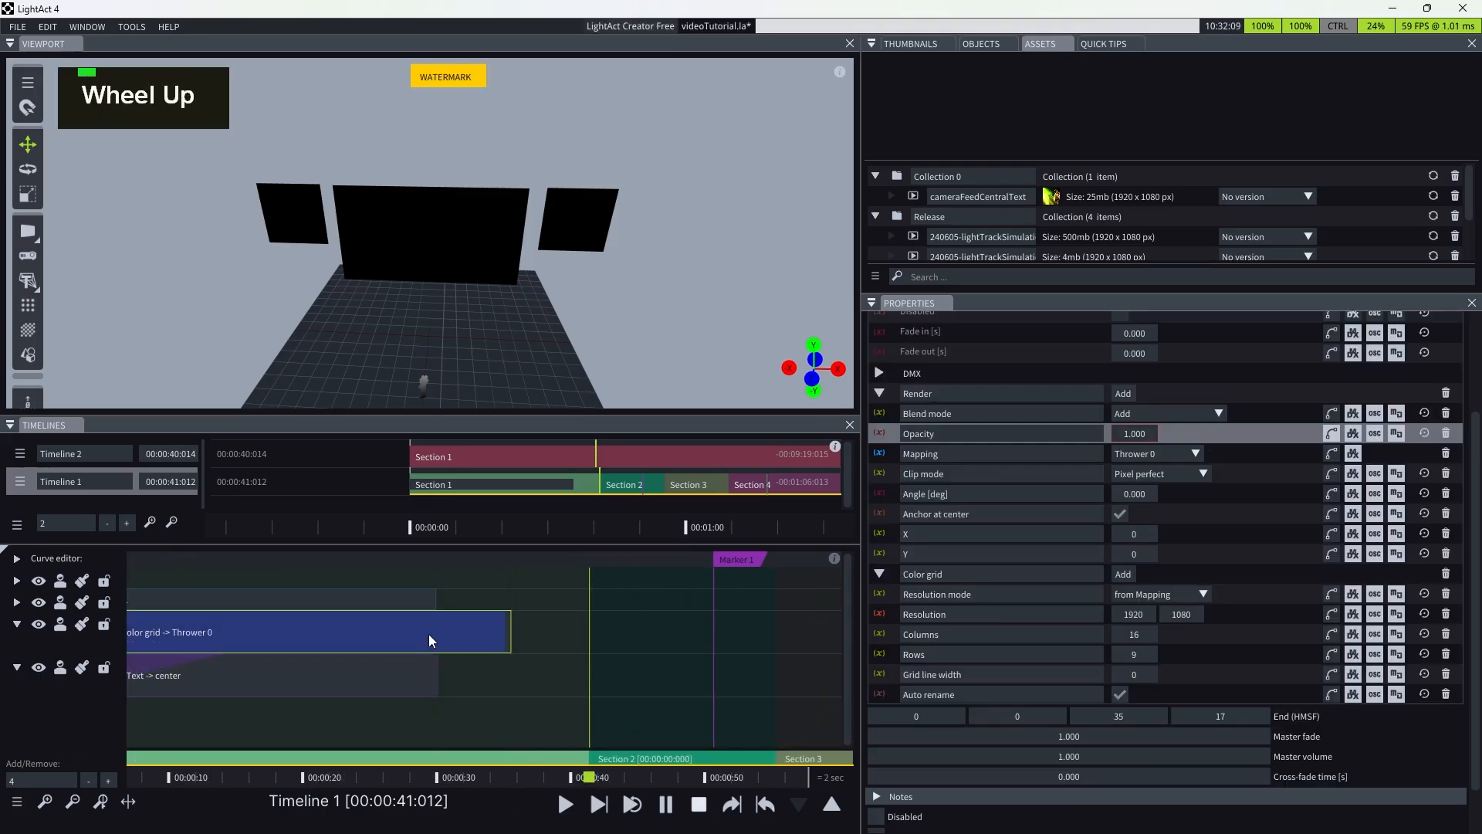
{"action": "right_click", "coordinate": [429, 633]}
{"action": "left_click", "coordinate": [675, 617]}
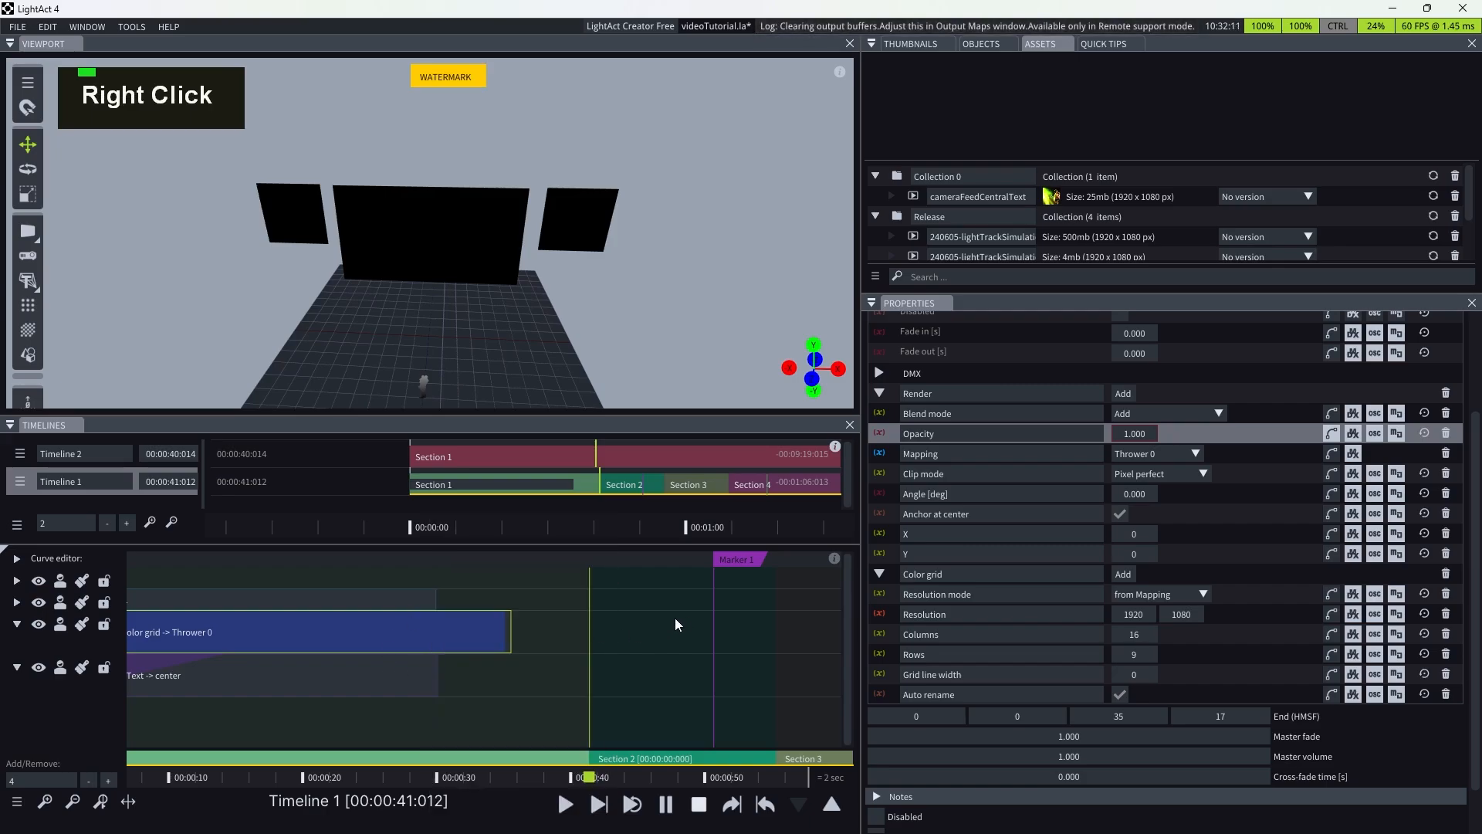
{"action": "right_click", "coordinate": [675, 617]}
{"action": "mouse_move", "coordinate": [581, 577]}
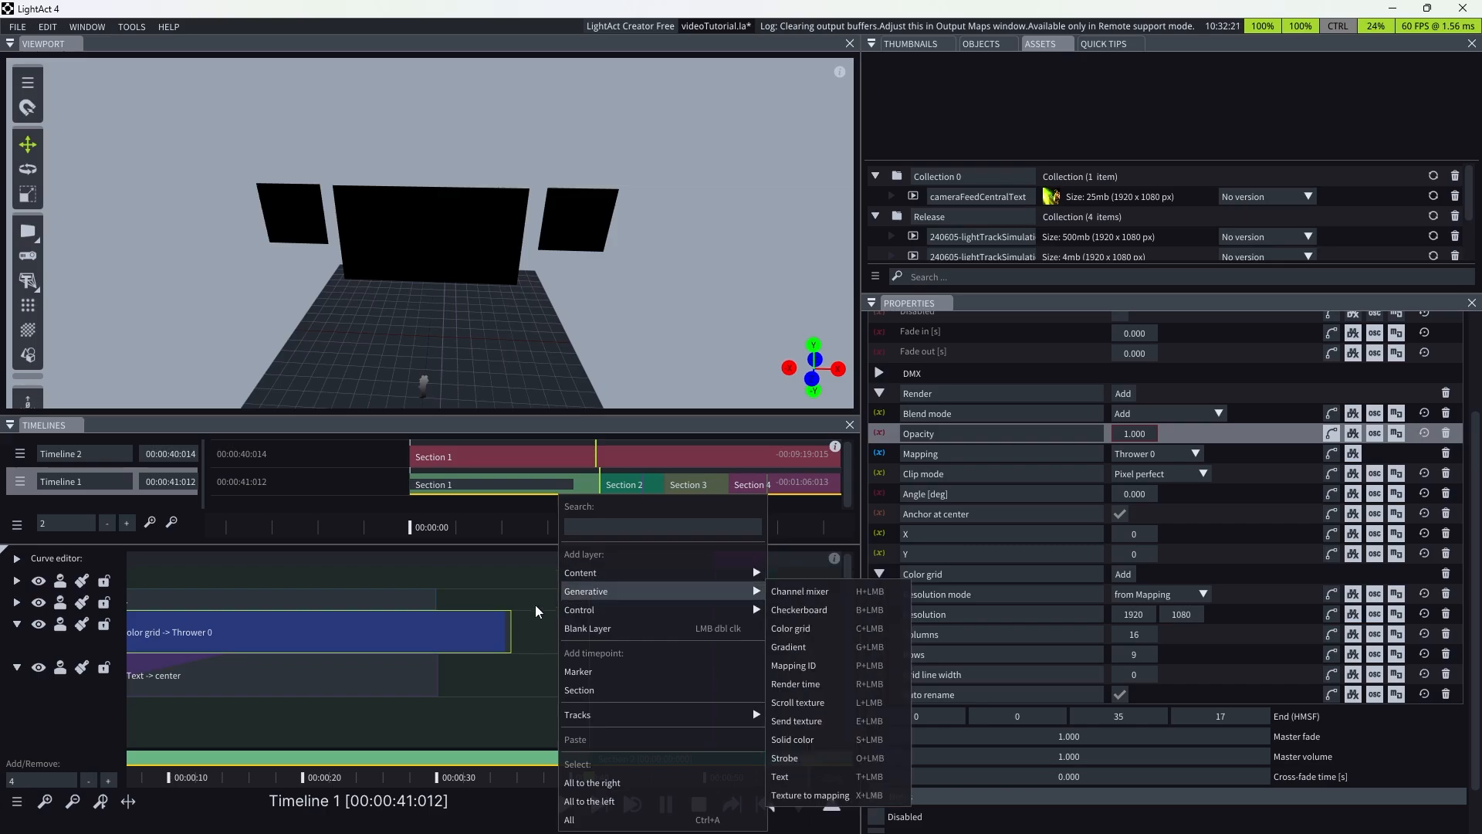
{"action": "left_click", "coordinate": [532, 638]}
- Move the Color grid layer earlier so that it starts together with the other layers at the beginning of Timeline 1
{"action": "scroll", "coordinate": [623, 629], "scroll_direction": "down", "scroll_amount": 3}
{"action": "left_click_drag", "start_coordinate": [515, 636], "coordinate": [480, 635]}
{"action": "left_click", "coordinate": [591, 603]}
{"action": "scroll", "coordinate": [636, 606], "scroll_direction": "up", "scroll_amount": 3}
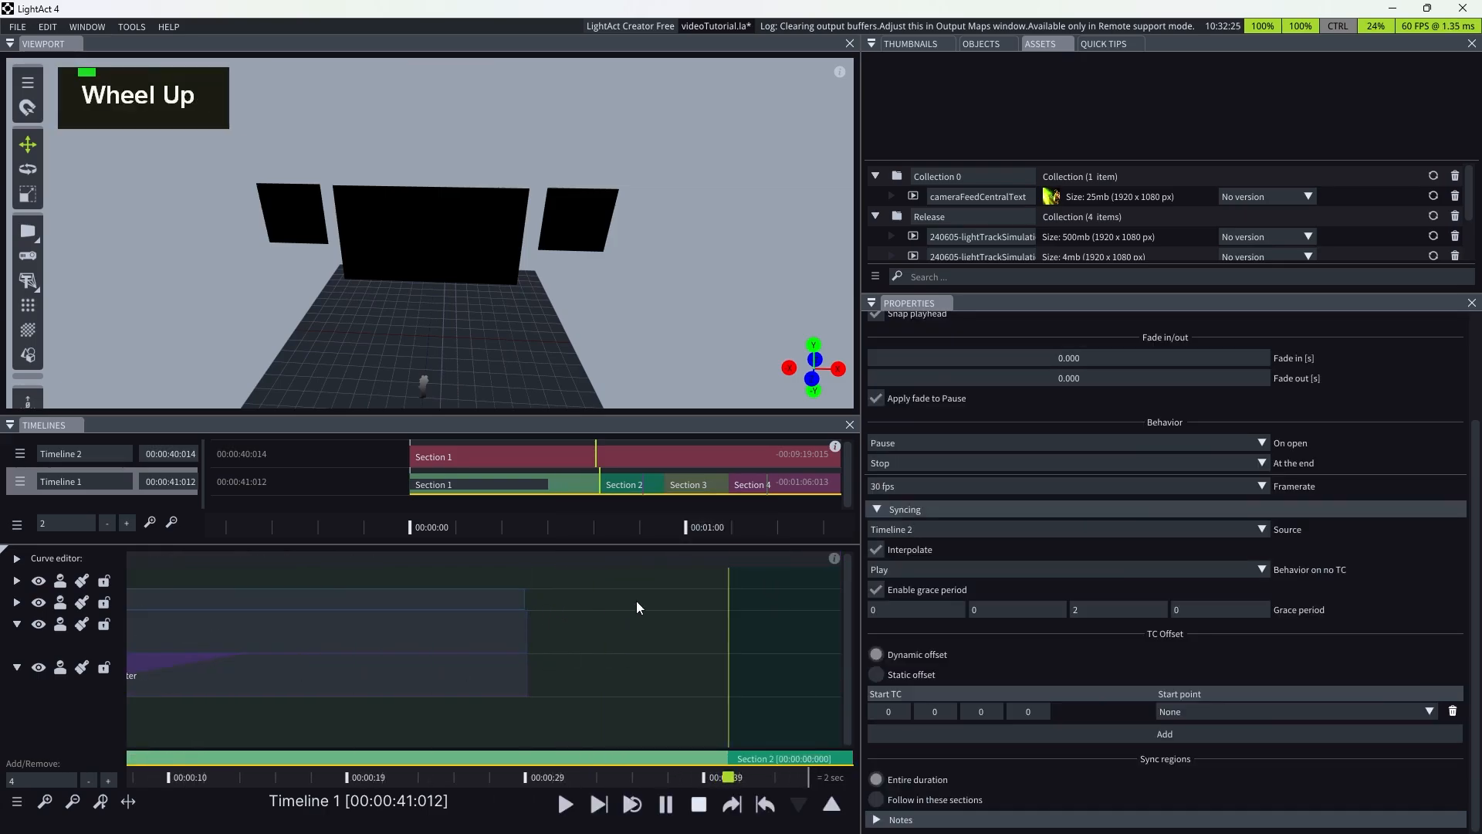
{"action": "scroll", "coordinate": [678, 616], "scroll_direction": "down", "scroll_amount": 1}
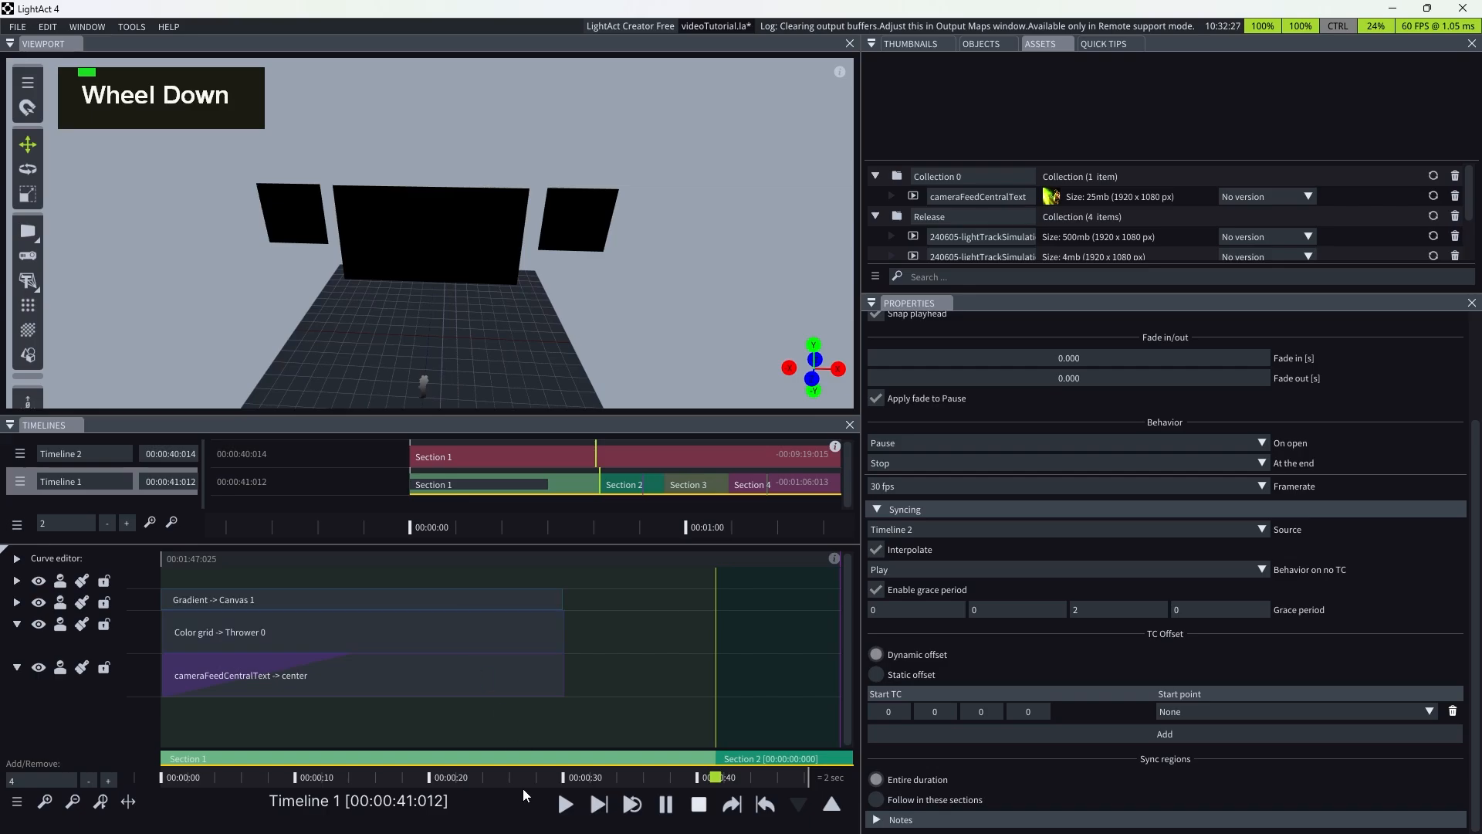
- Place the playhead at 00:00:18:029 and look over the edit commands of the cameraFeedCentralText layer
{"action": "left_click", "coordinate": [415, 777]}
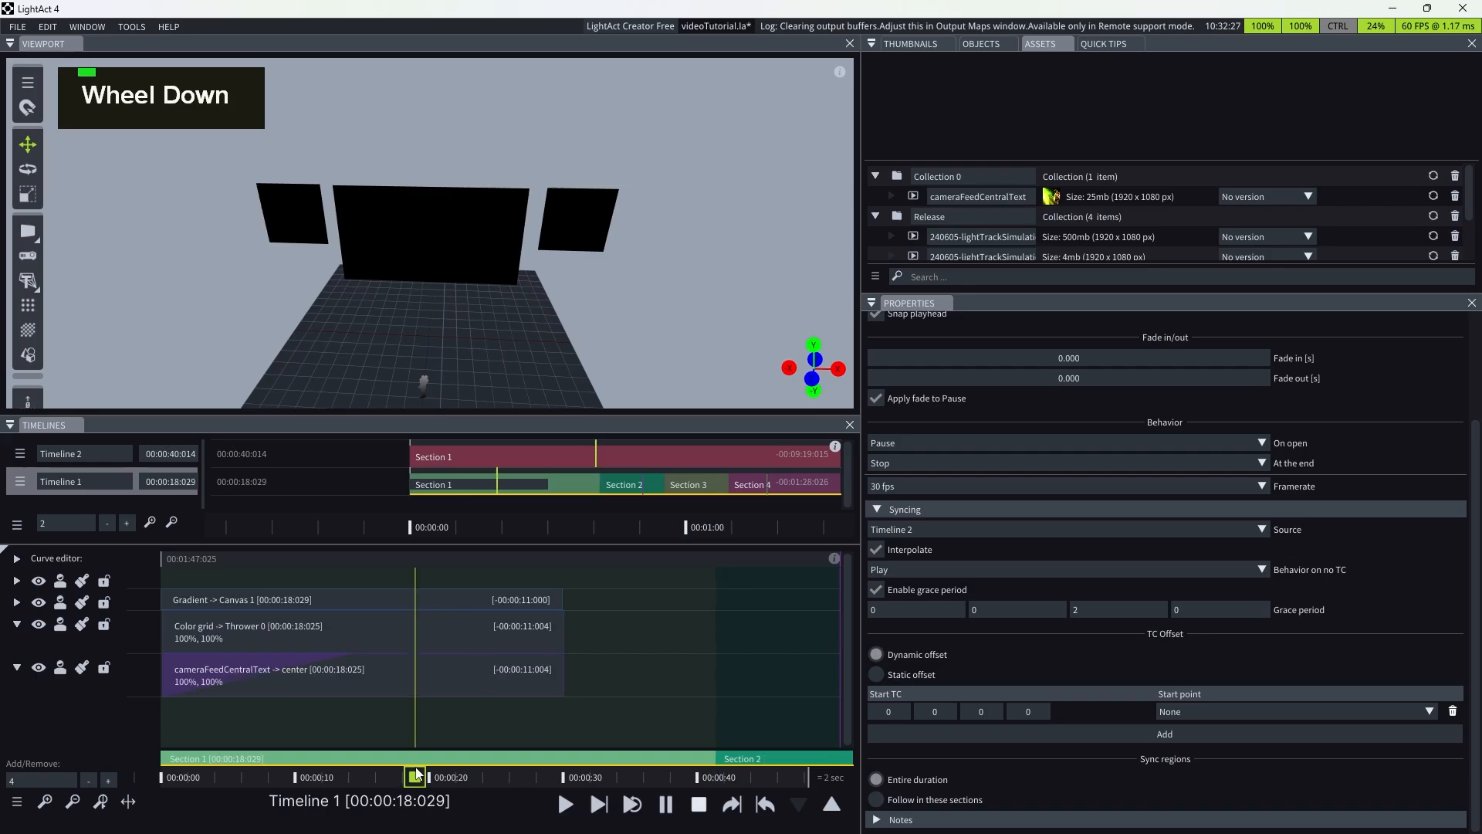
{"action": "left_click", "coordinate": [267, 687]}
{"action": "right_click", "coordinate": [283, 679]}
{"action": "mouse_move", "coordinate": [320, 776]}
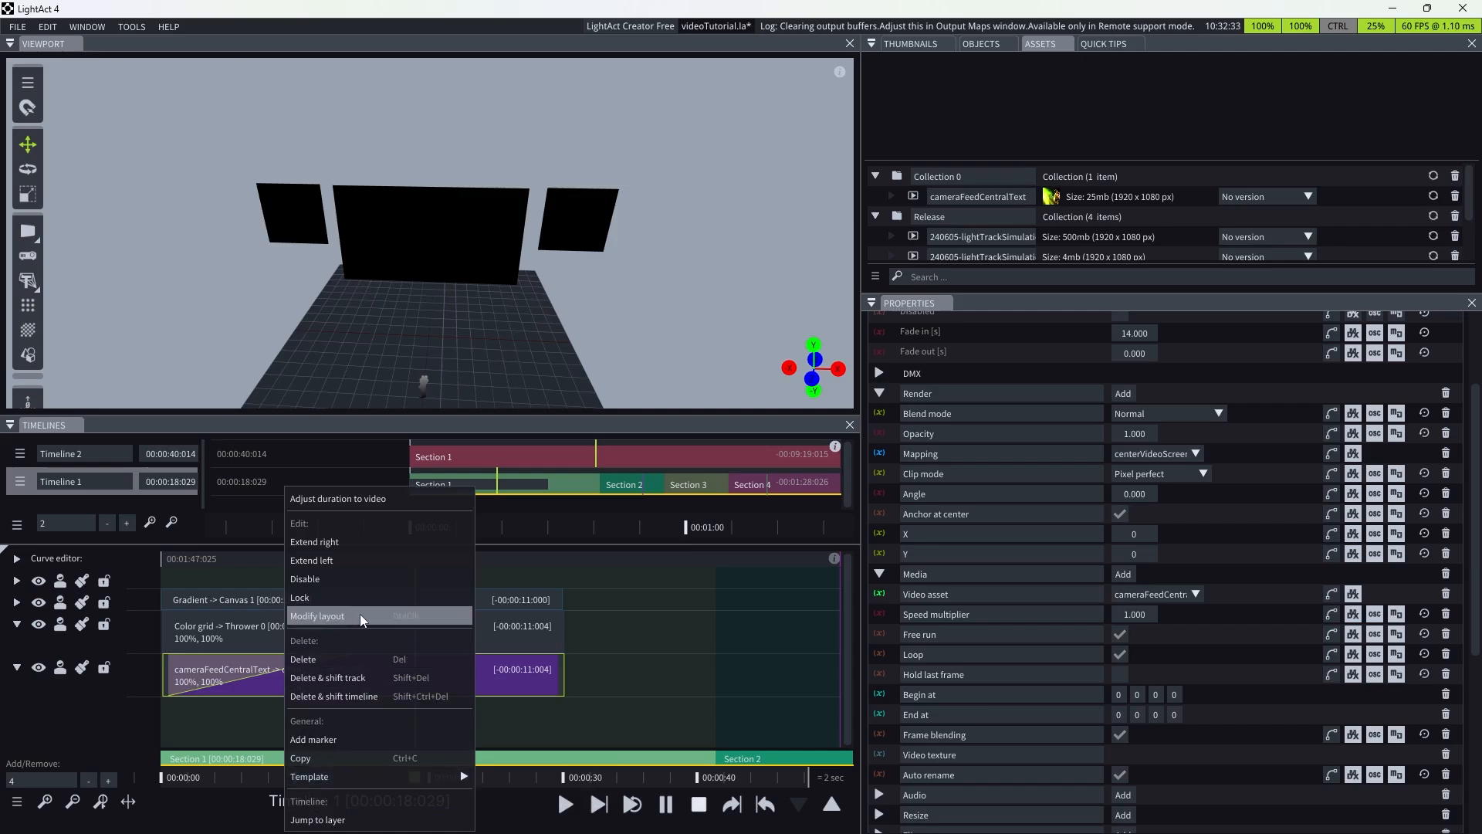
{"action": "left_click", "coordinate": [615, 644]}
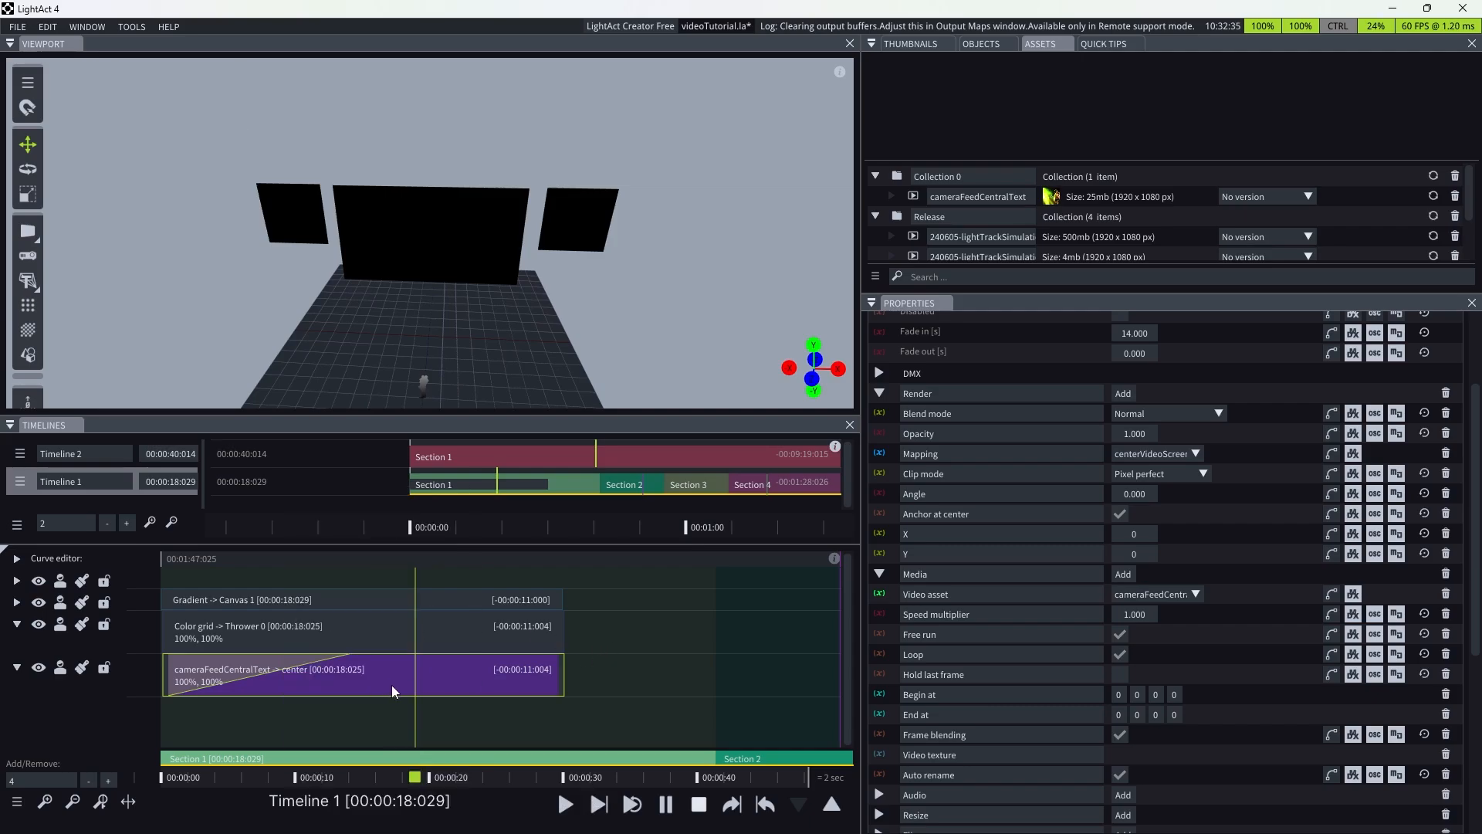
- Open the Gradient layer's node layout at full size, examine its node connections up to Render texture, and close it
{"action": "left_click", "coordinate": [392, 600]}
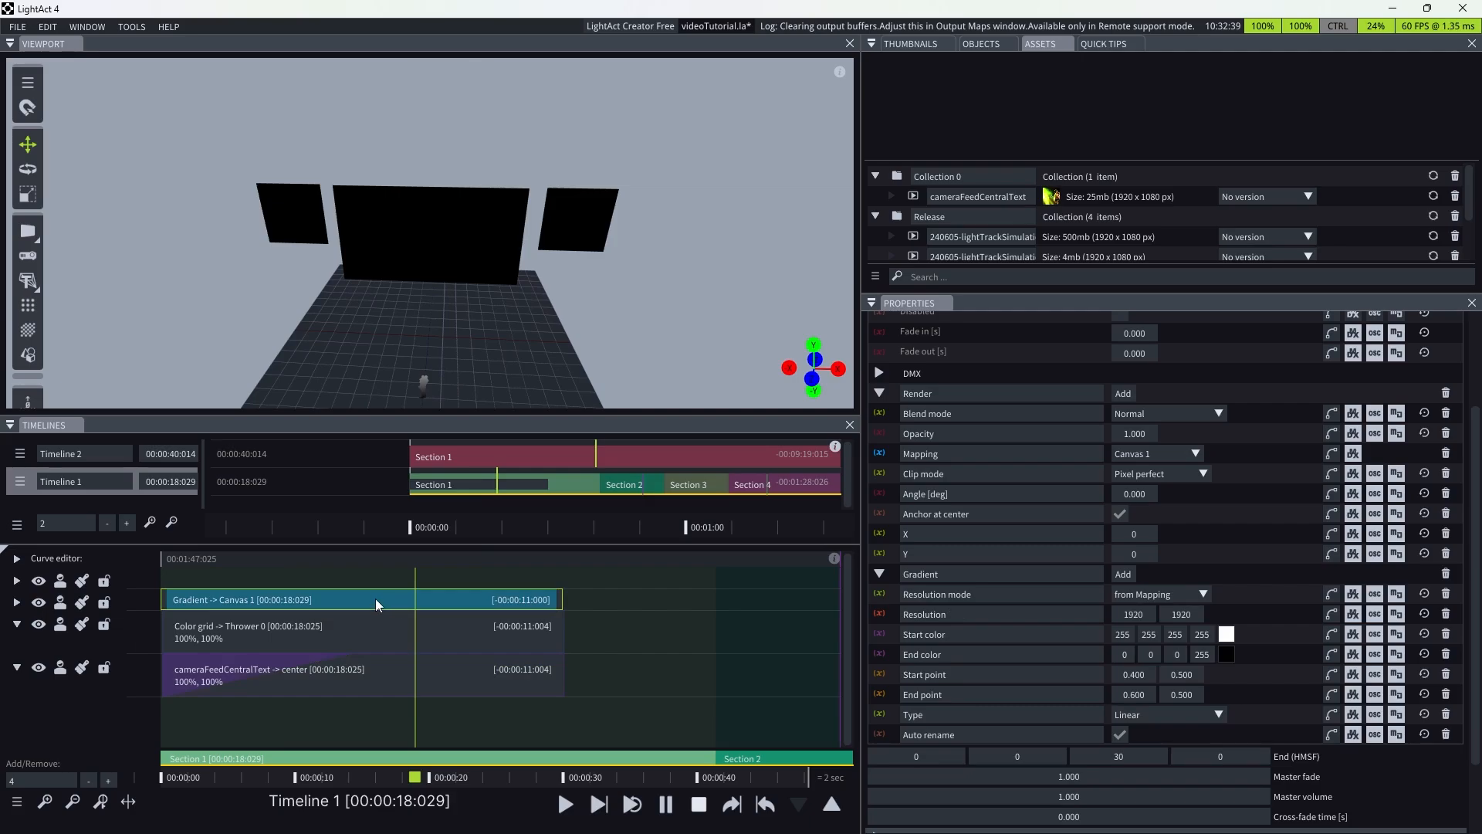
{"action": "double_click", "coordinate": [451, 594]}
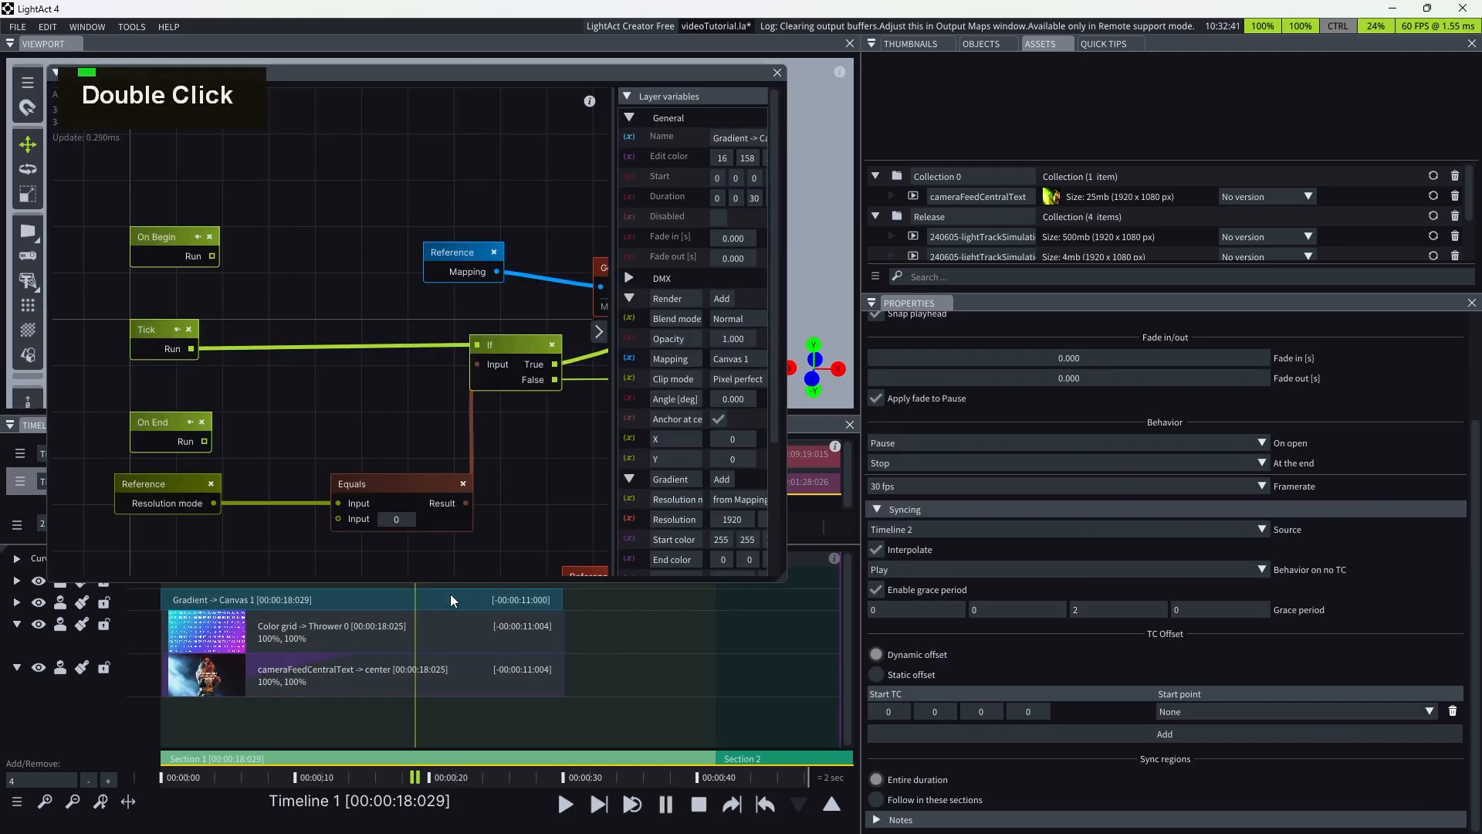
{"action": "scroll", "coordinate": [282, 298], "scroll_direction": "down", "scroll_amount": 4}
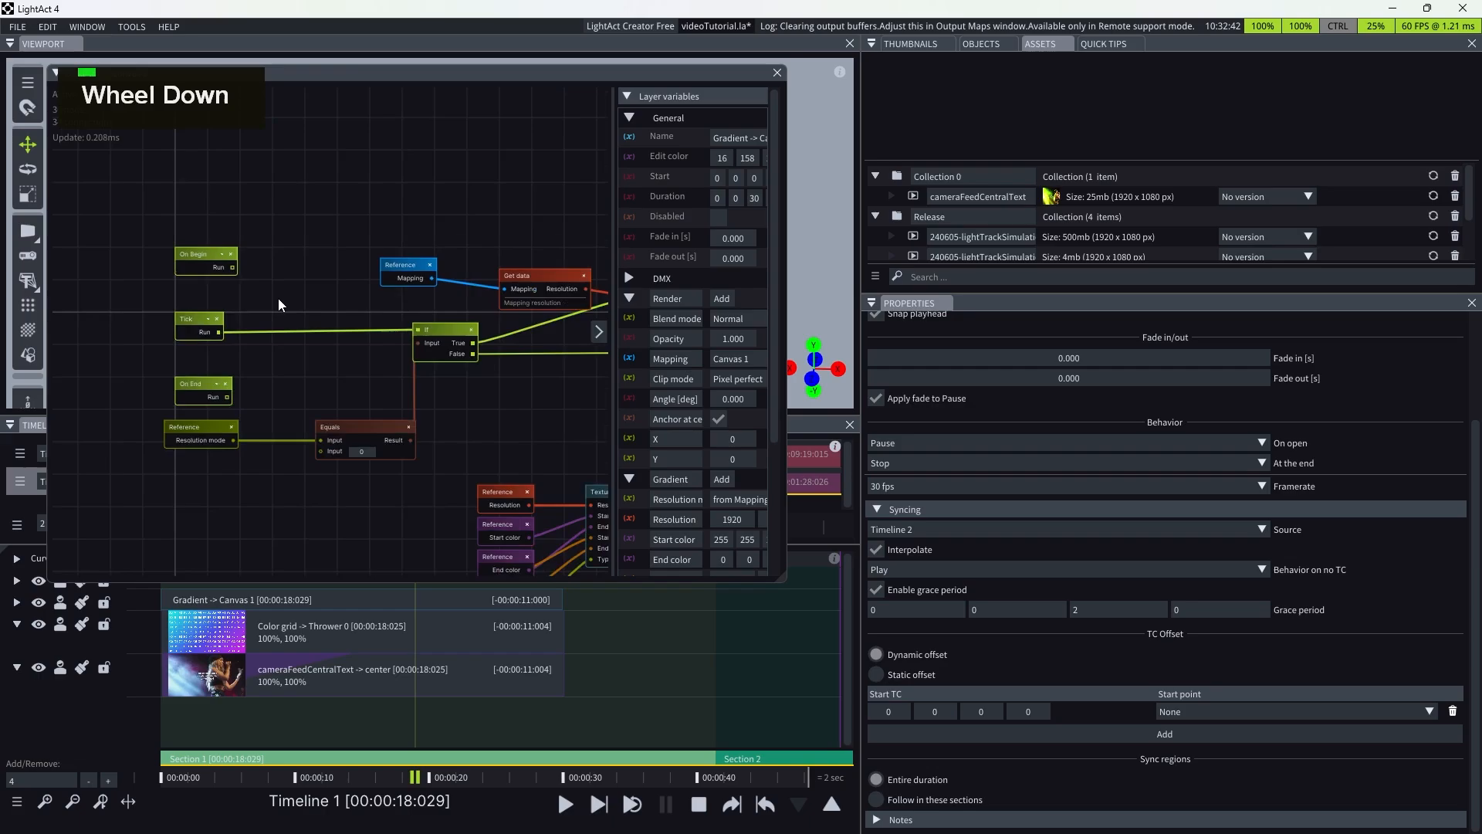
{"action": "double_click", "coordinate": [341, 69]}
{"action": "double_click", "coordinate": [342, 69]}
{"action": "scroll", "coordinate": [511, 400], "scroll_direction": "down", "scroll_amount": 4}
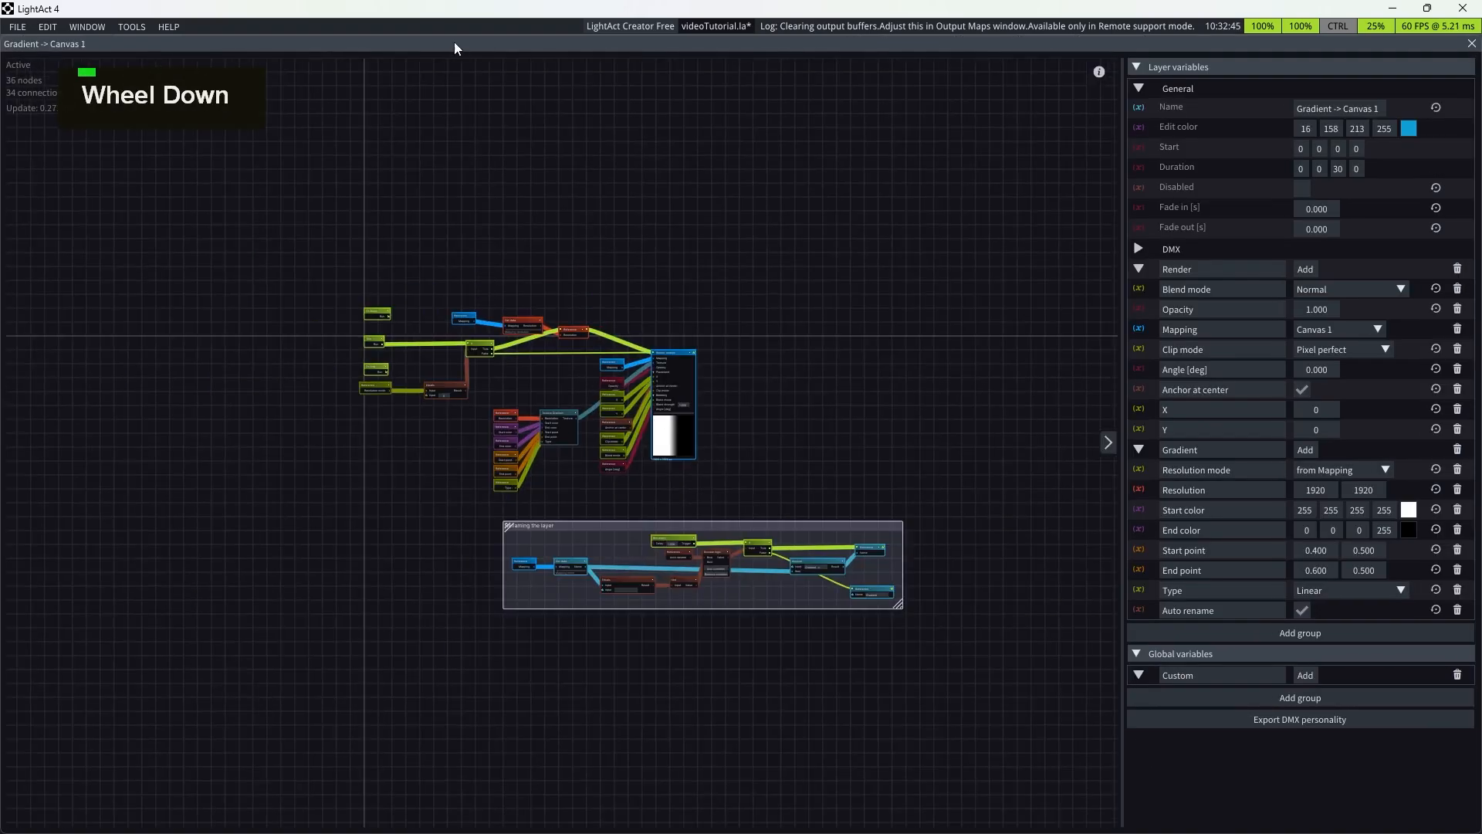
{"action": "scroll", "coordinate": [445, 363], "scroll_direction": "up", "scroll_amount": 4}
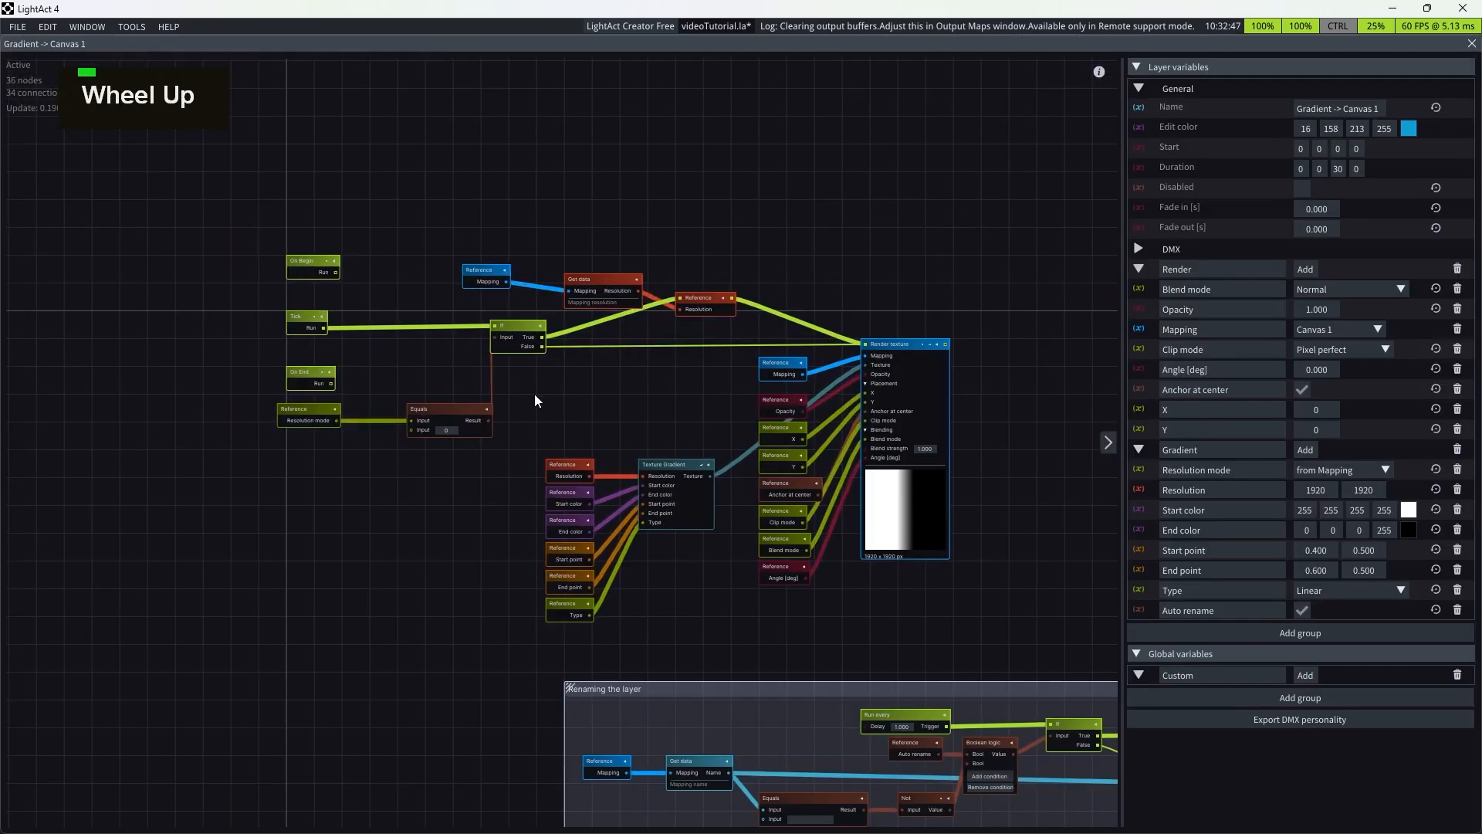
{"action": "scroll", "coordinate": [451, 257], "scroll_direction": "up", "scroll_amount": 3}
{"action": "scroll", "coordinate": [436, 268], "scroll_direction": "down", "scroll_amount": 3}
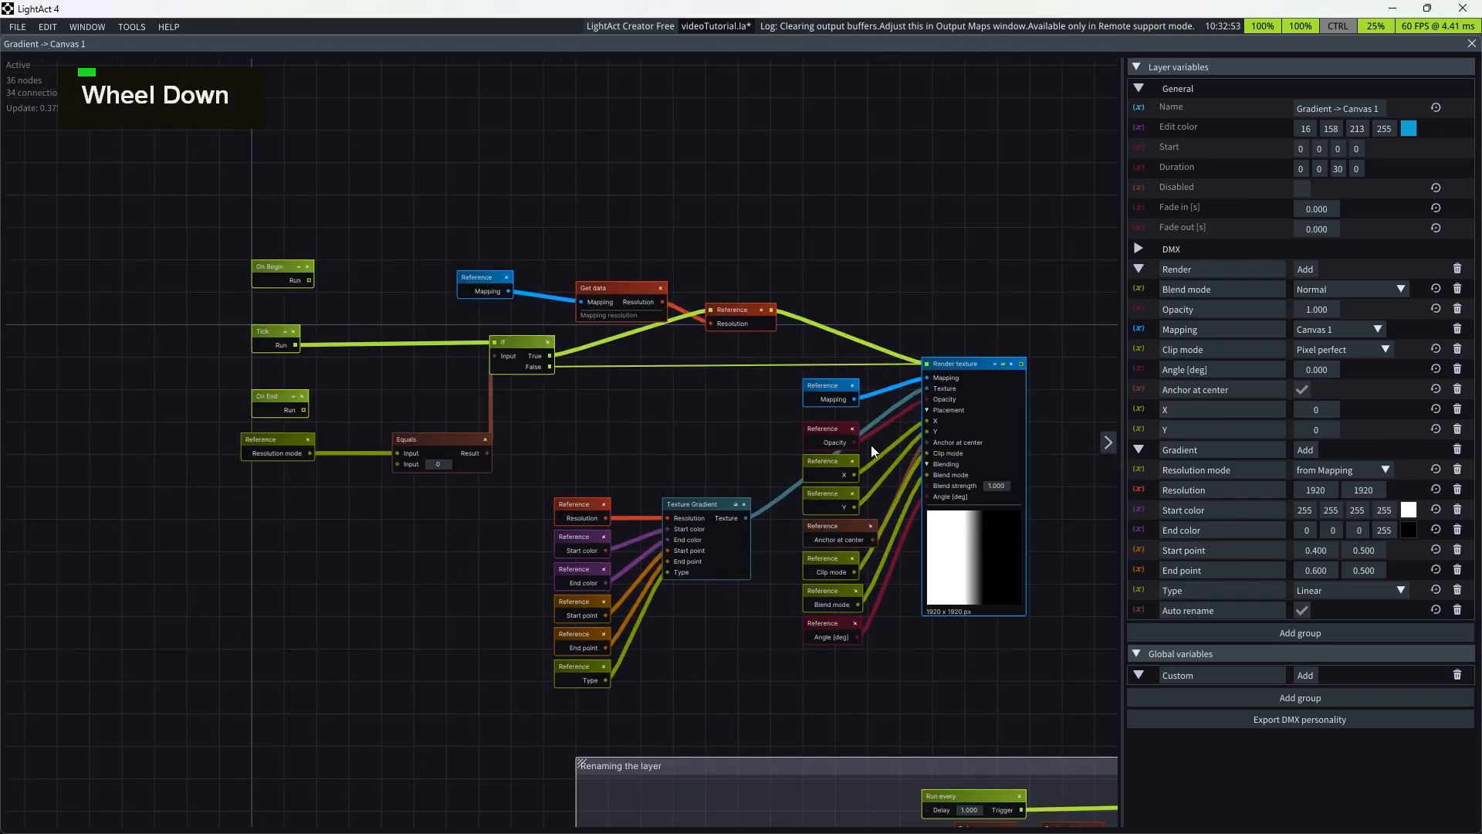
{"action": "scroll", "coordinate": [925, 411], "scroll_direction": "up", "scroll_amount": 2}
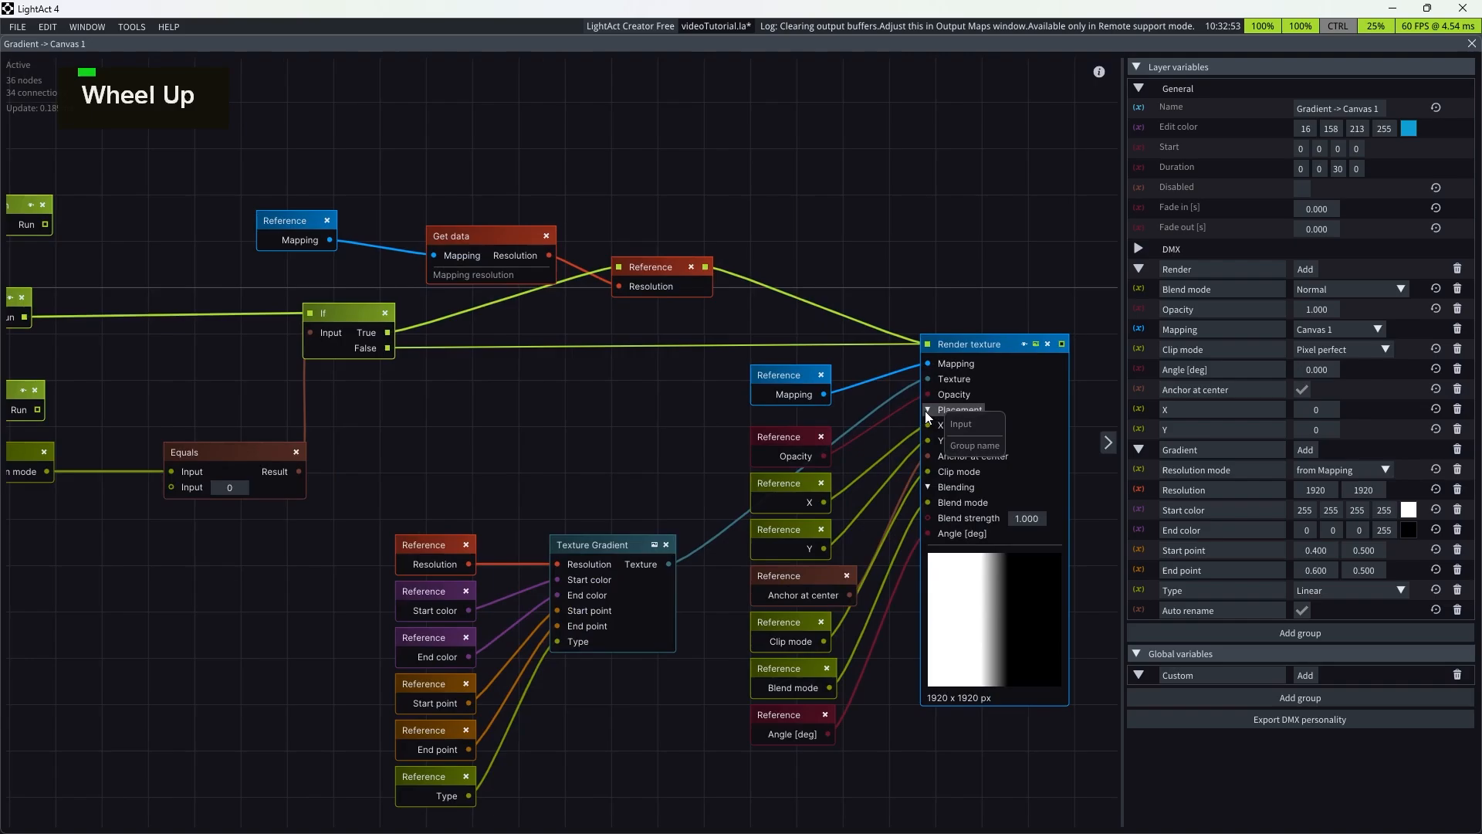
{"action": "double_click", "coordinate": [536, 41]}
{"action": "left_click", "coordinate": [777, 73]}
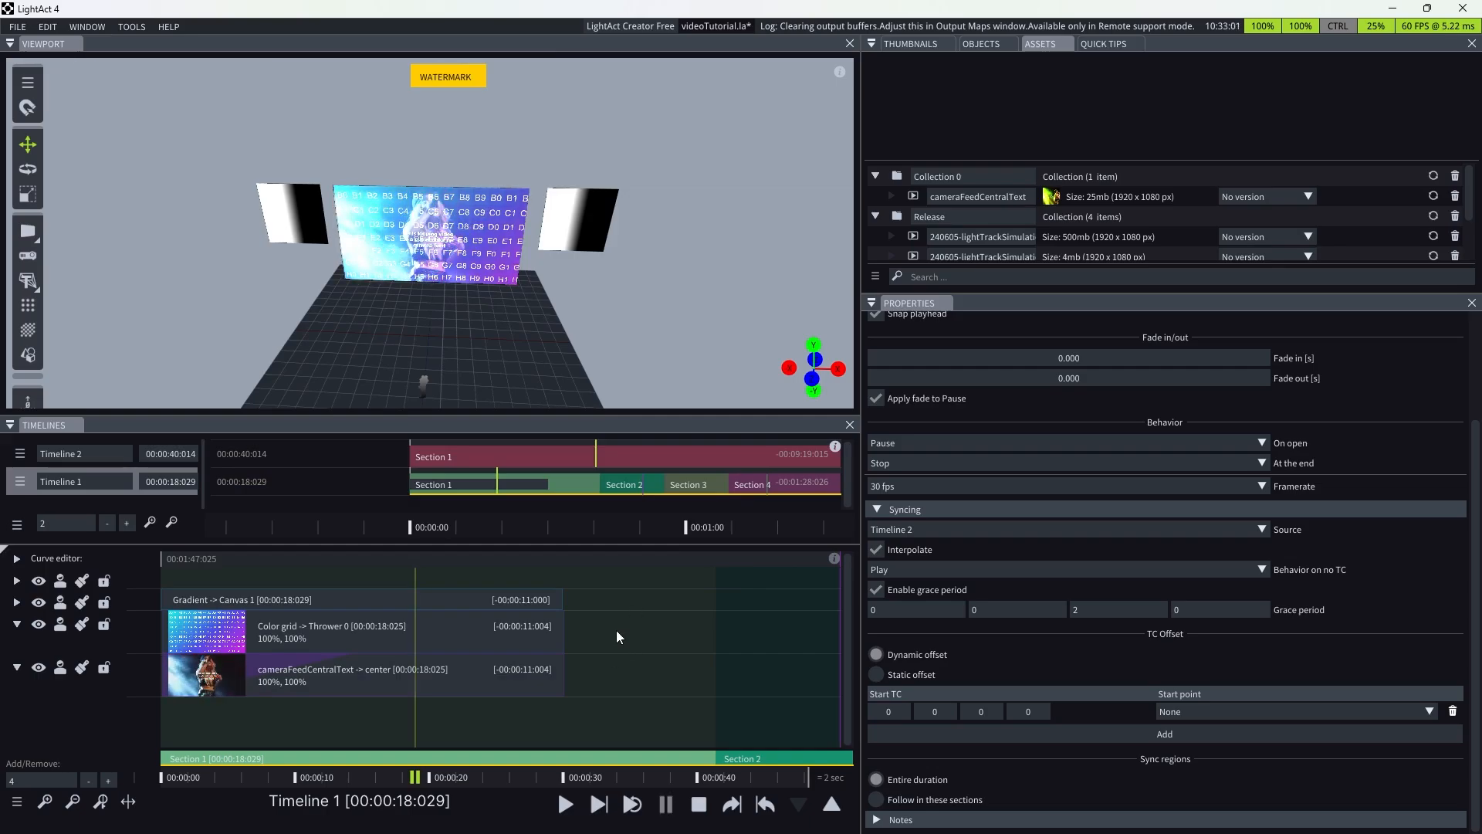
- Add a blank layer on the Color grid track starting at about 34 s and place the playhead inside it at 00:00:41:000
{"action": "double_click", "coordinate": [617, 633]}
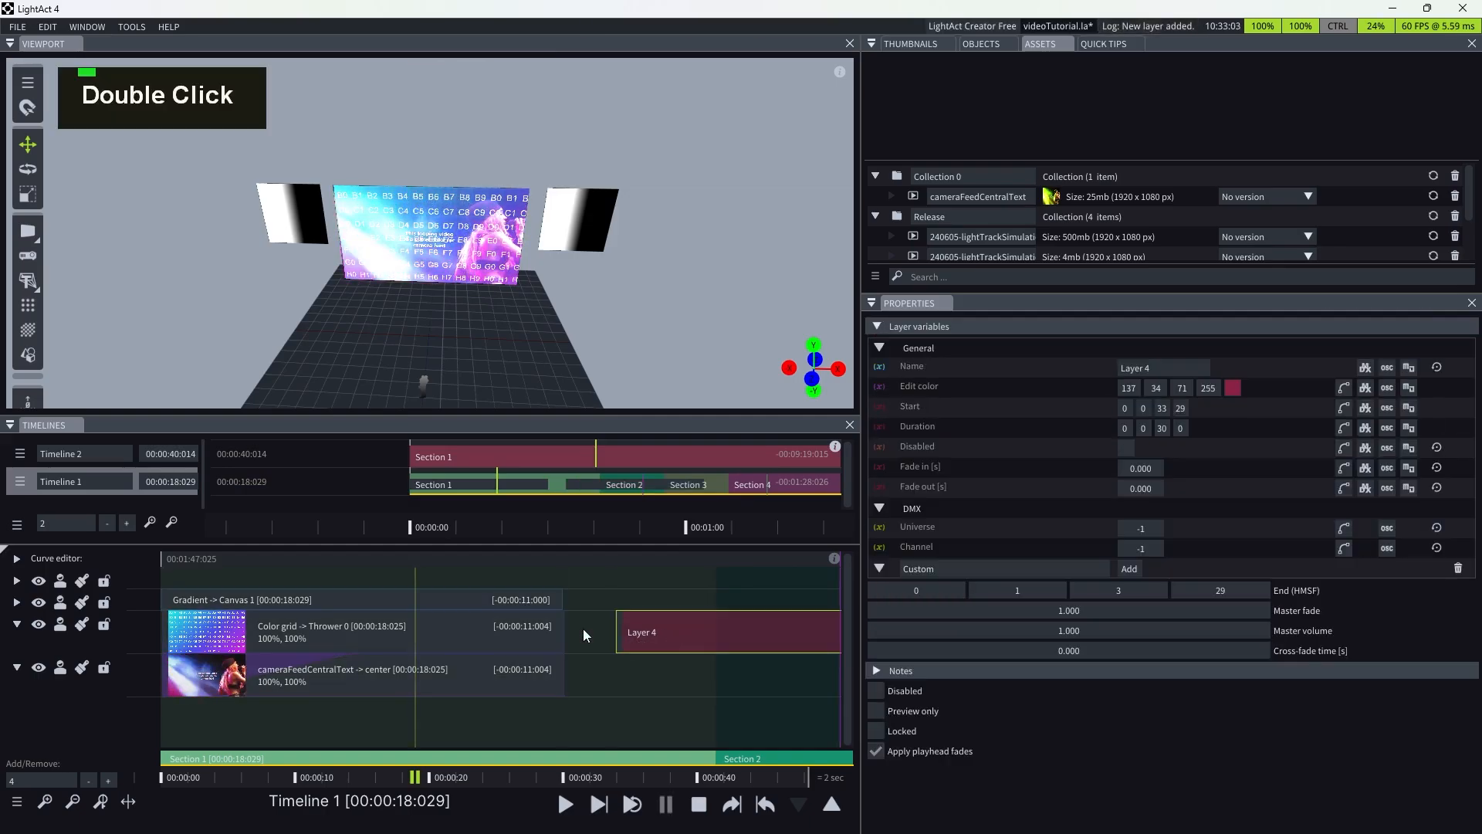
{"action": "scroll", "coordinate": [360, 624], "scroll_direction": "down", "scroll_amount": 3}
{"action": "scroll", "coordinate": [360, 624], "scroll_direction": "down", "scroll_amount": 2}
{"action": "left_click", "coordinate": [485, 769]}
{"action": "scroll", "coordinate": [471, 691], "scroll_direction": "up", "scroll_amount": 4}
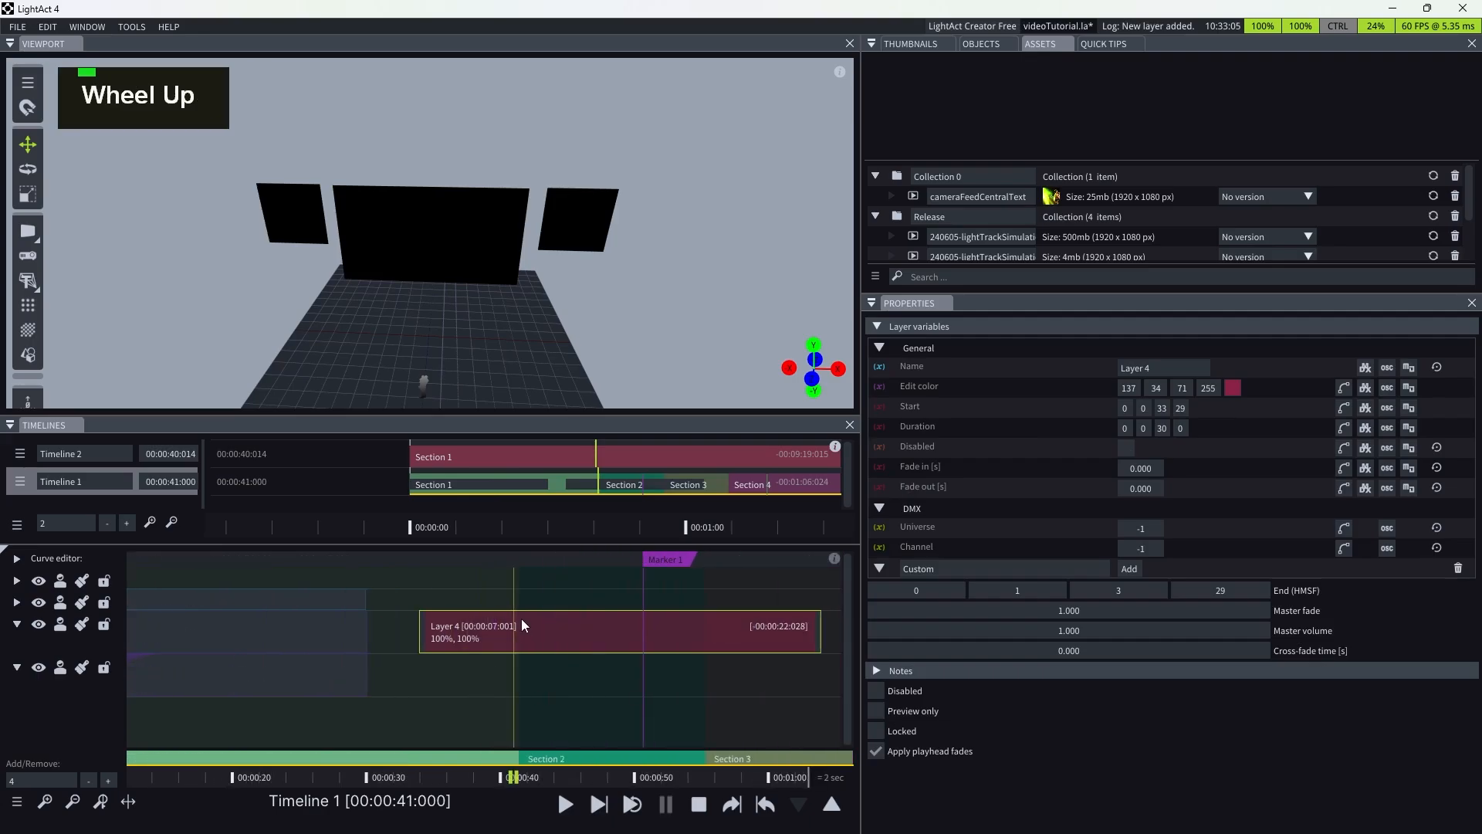
- Open the node layout of the new blank layer, showing its On Begin, Tick and On End nodes
{"action": "double_click", "coordinate": [538, 627]}
{"action": "scroll", "coordinate": [312, 312], "scroll_direction": "down", "scroll_amount": 4}
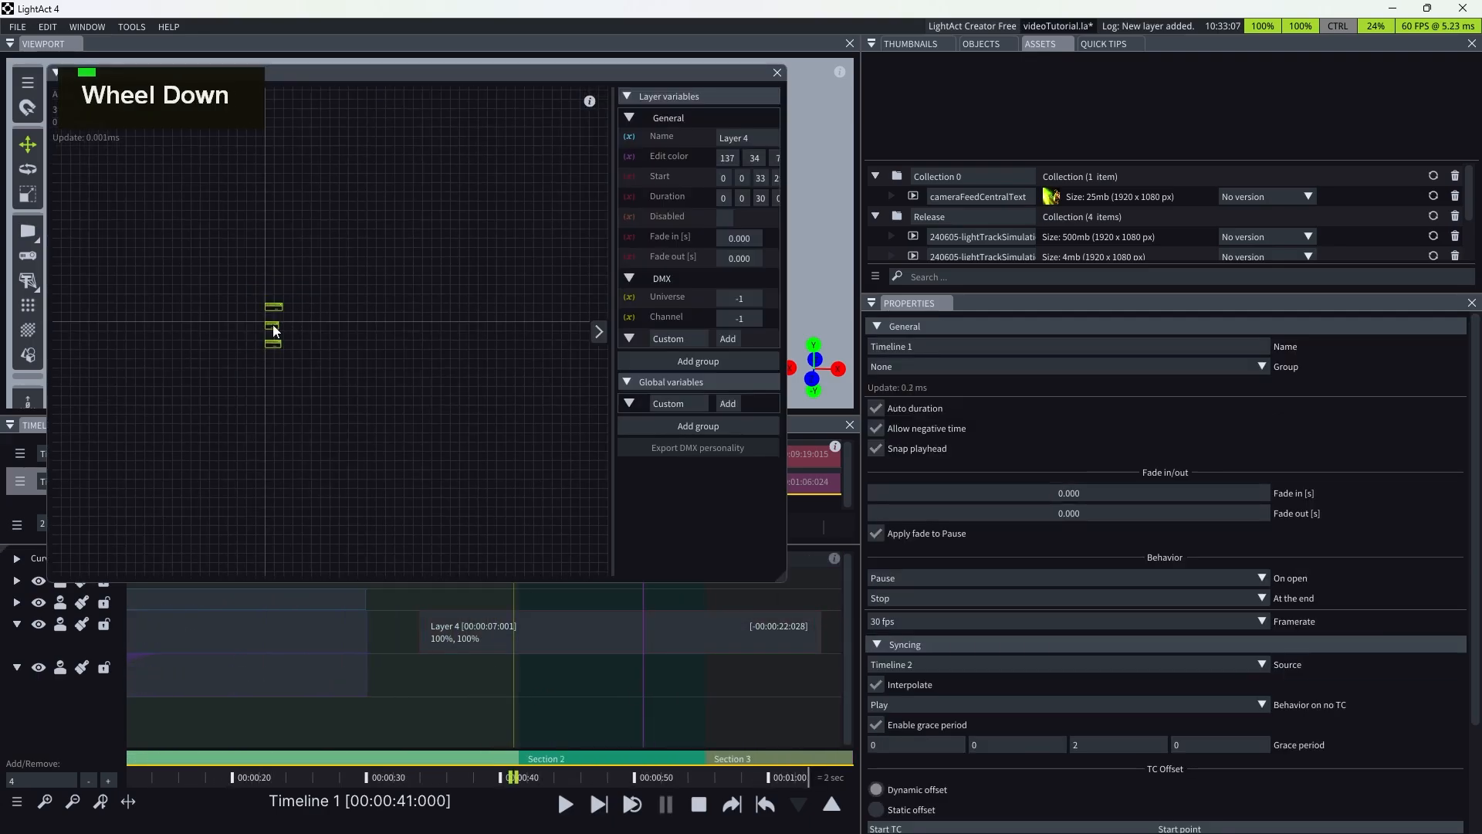
{"action": "scroll", "coordinate": [275, 321], "scroll_direction": "up", "scroll_amount": 4}
{"action": "scroll", "coordinate": [274, 321], "scroll_direction": "down", "scroll_amount": 3}
{"action": "scroll", "coordinate": [252, 368], "scroll_direction": "up", "scroll_amount": 3}
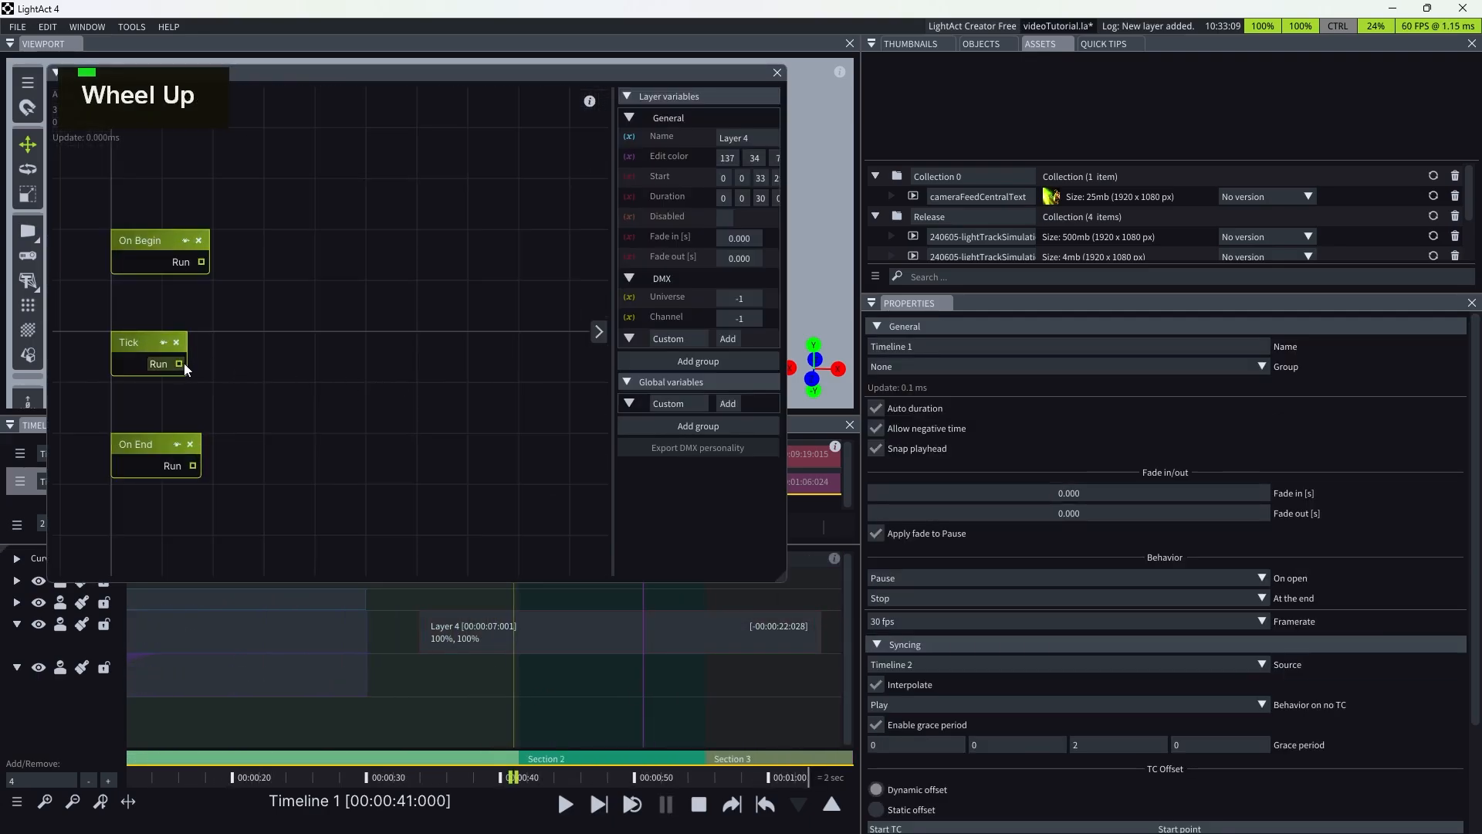
- Scrub the playhead across Layer 4 to 00:00:43:010 while examining the On Begin, On End and Tick event nodes
{"action": "left_click", "coordinate": [132, 237]}
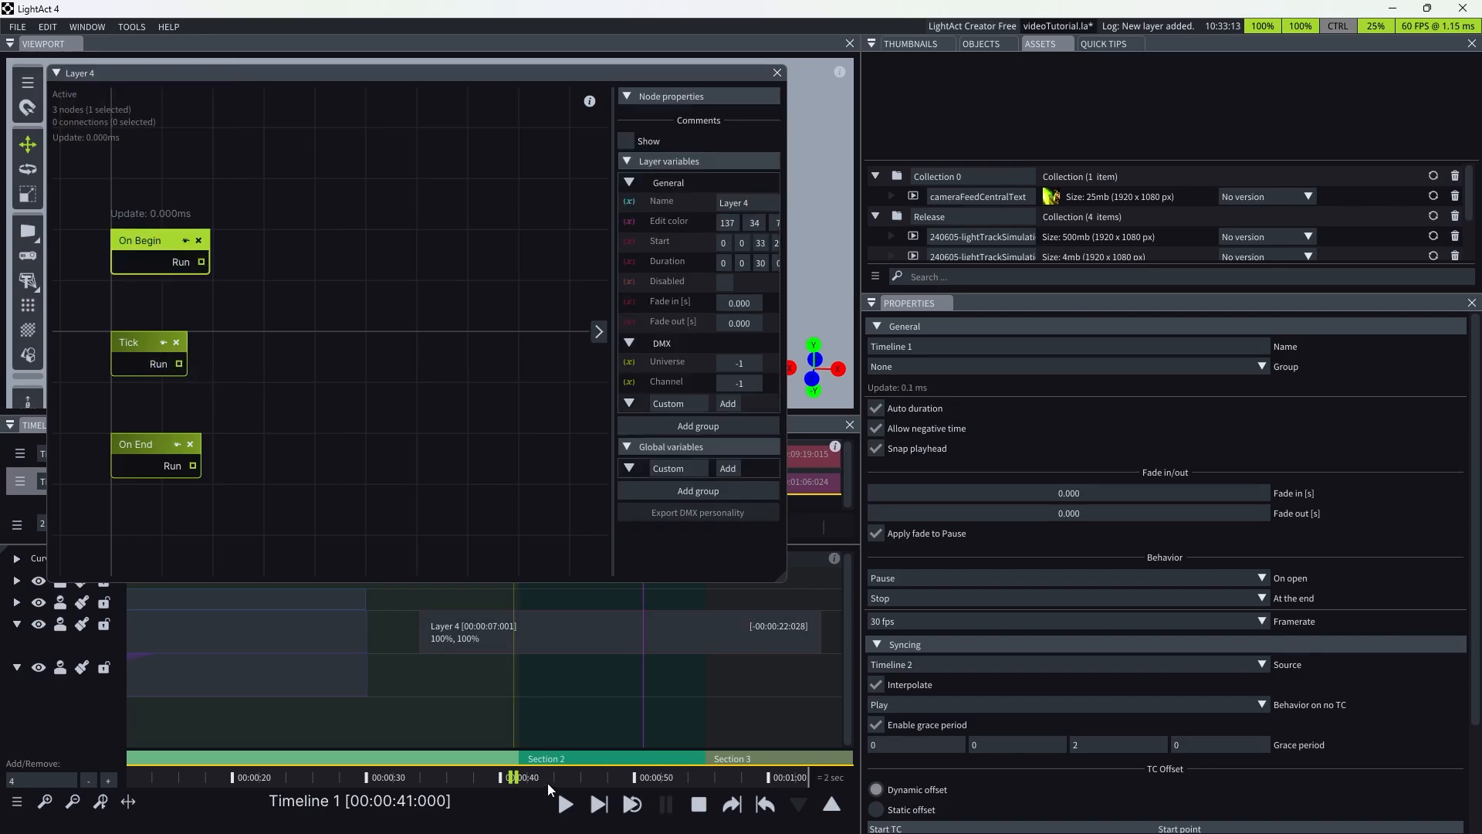
{"action": "double_click", "coordinate": [408, 786]}
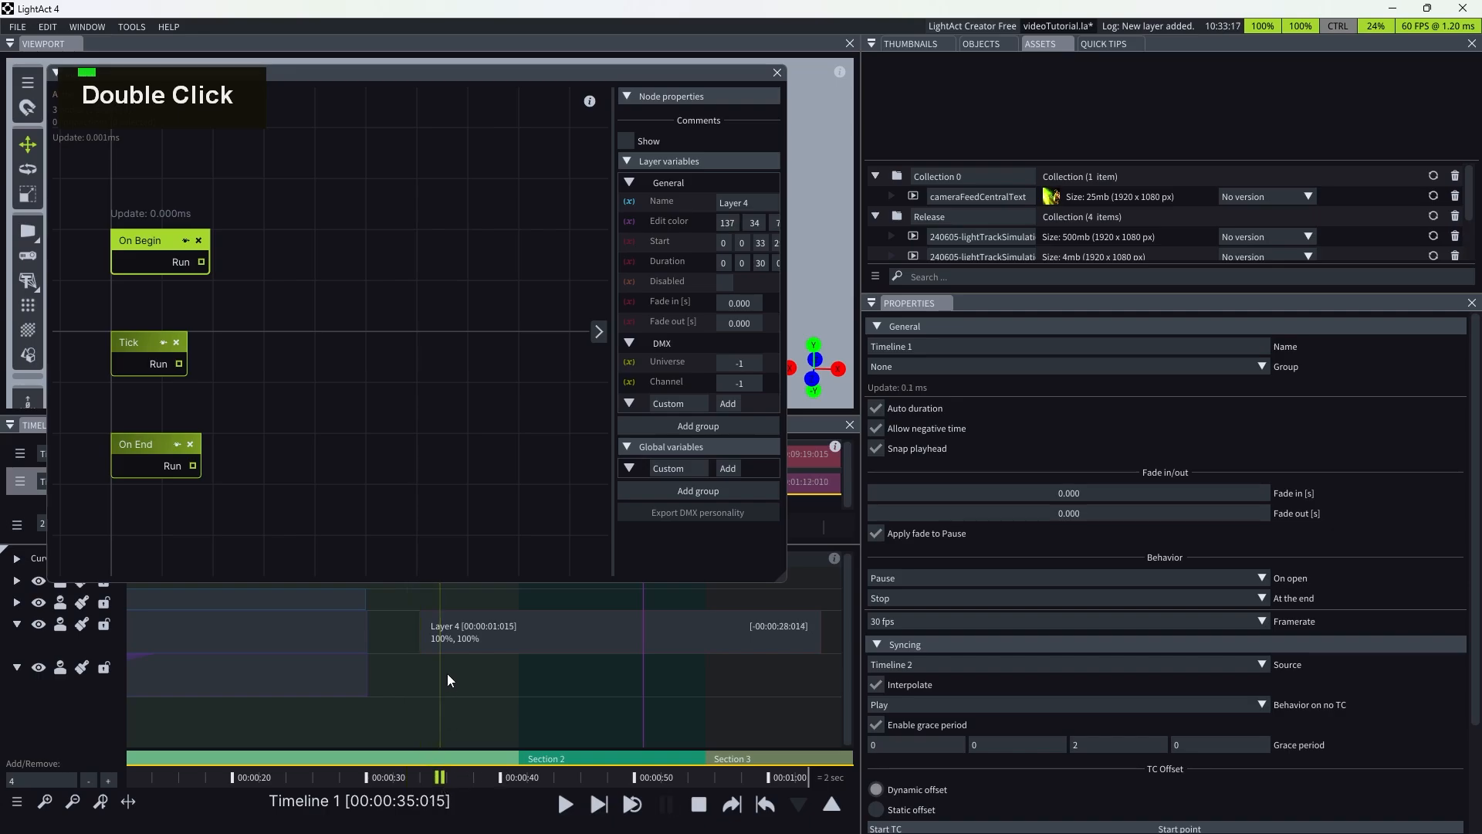
{"action": "scroll", "coordinate": [390, 708], "scroll_direction": "down", "scroll_amount": 2}
{"action": "scroll", "coordinate": [390, 702], "scroll_direction": "up", "scroll_amount": 2}
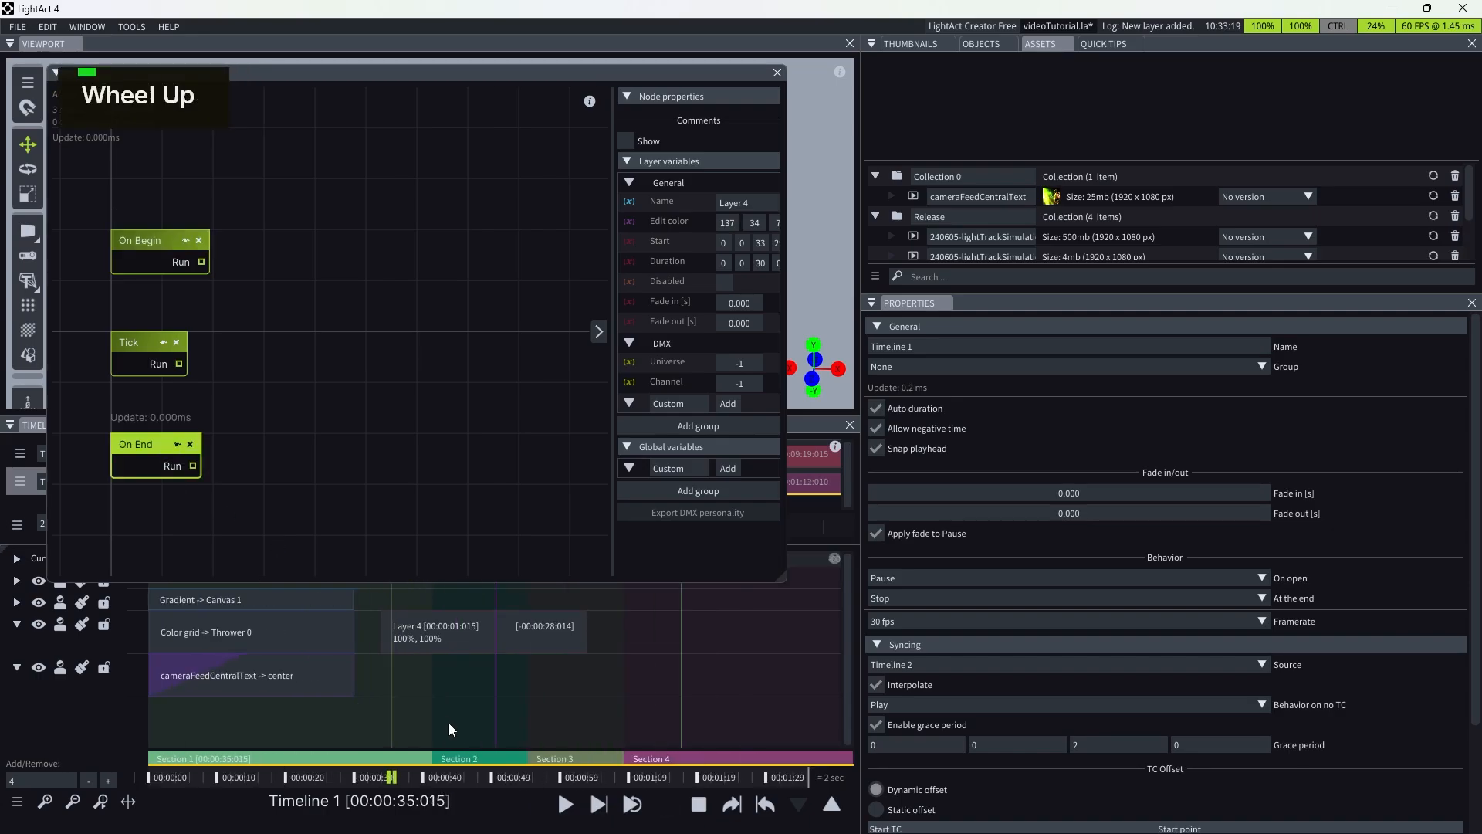
{"action": "left_click", "coordinate": [576, 778]}
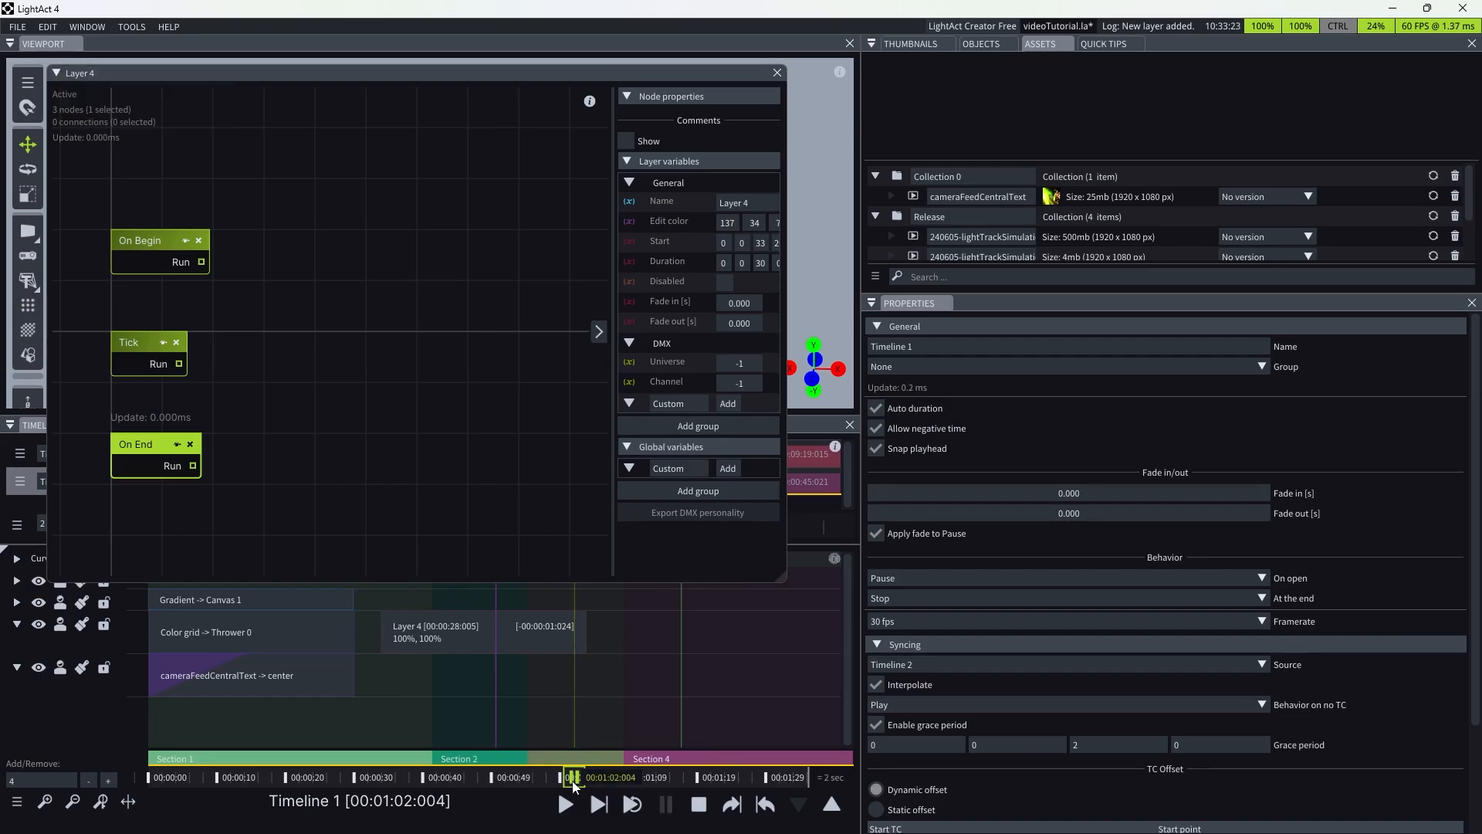
{"action": "left_click_drag", "start_coordinate": [574, 783], "coordinate": [445, 786]}
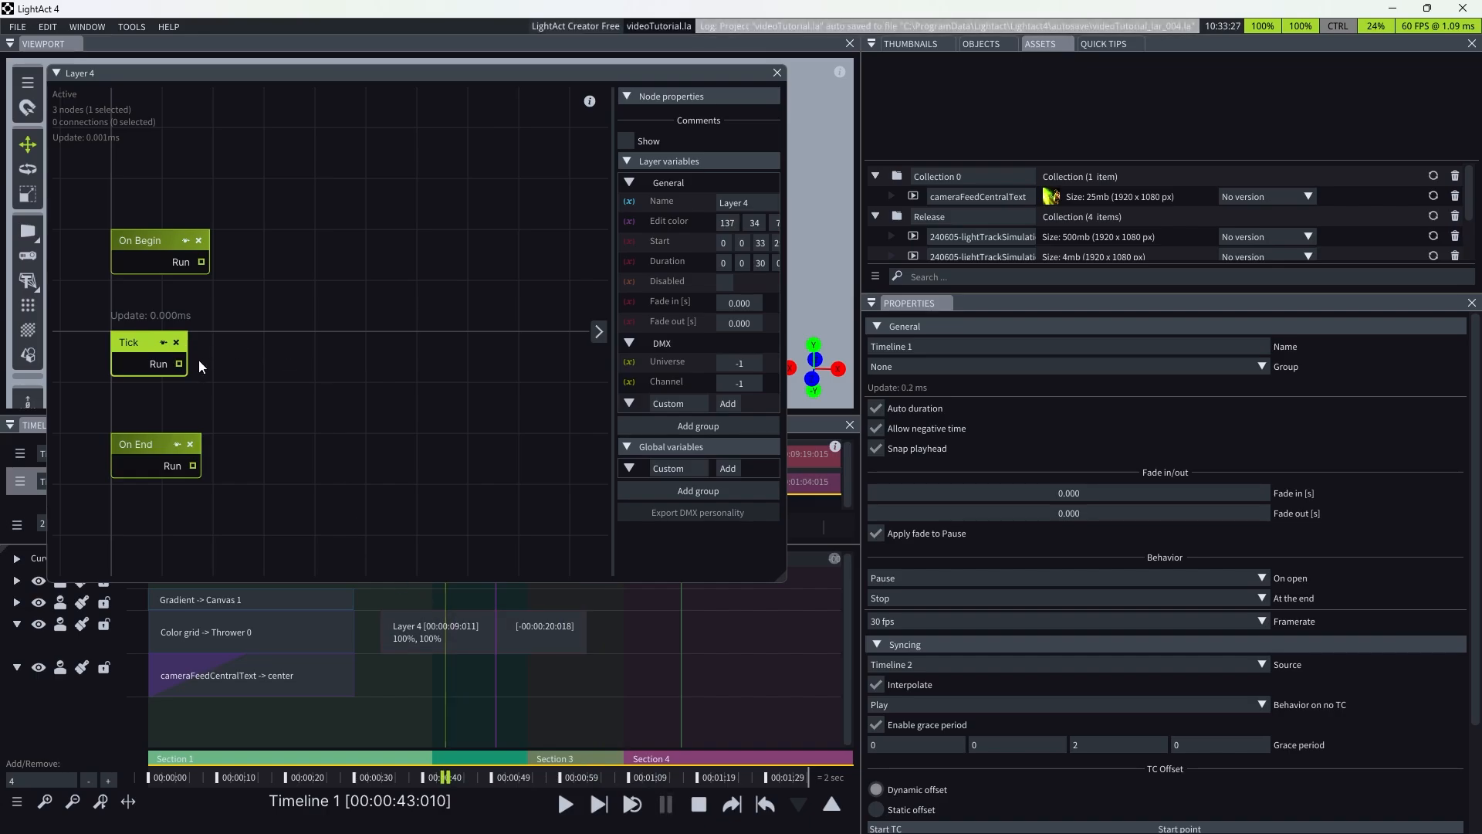
{"action": "scroll", "coordinate": [232, 383], "scroll_direction": "up", "scroll_amount": 2}
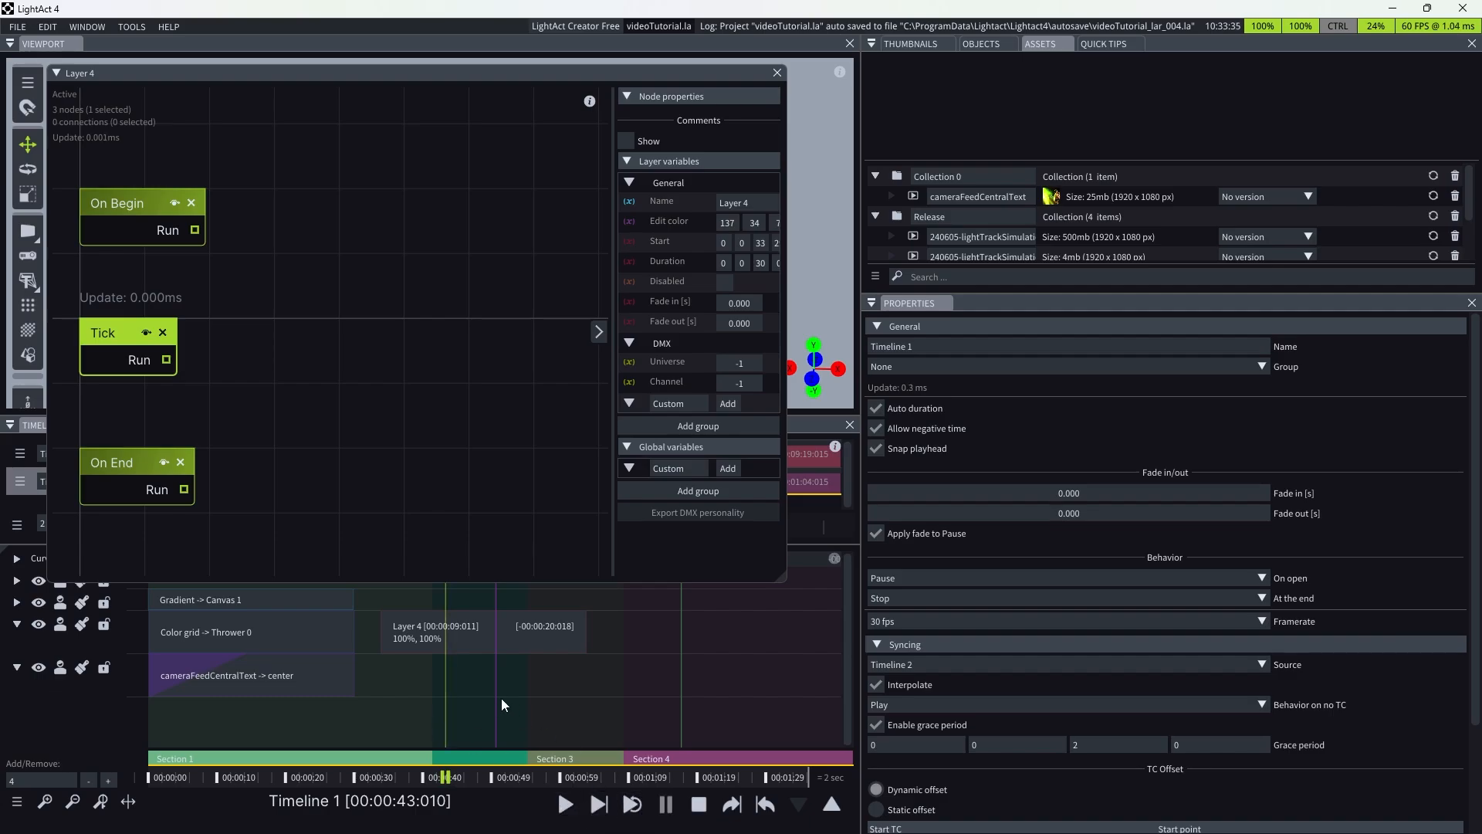
- Add a Render texture to Mapping node in Layer 4, connected to the Tick node's Run output
{"action": "left_click", "coordinate": [488, 630]}
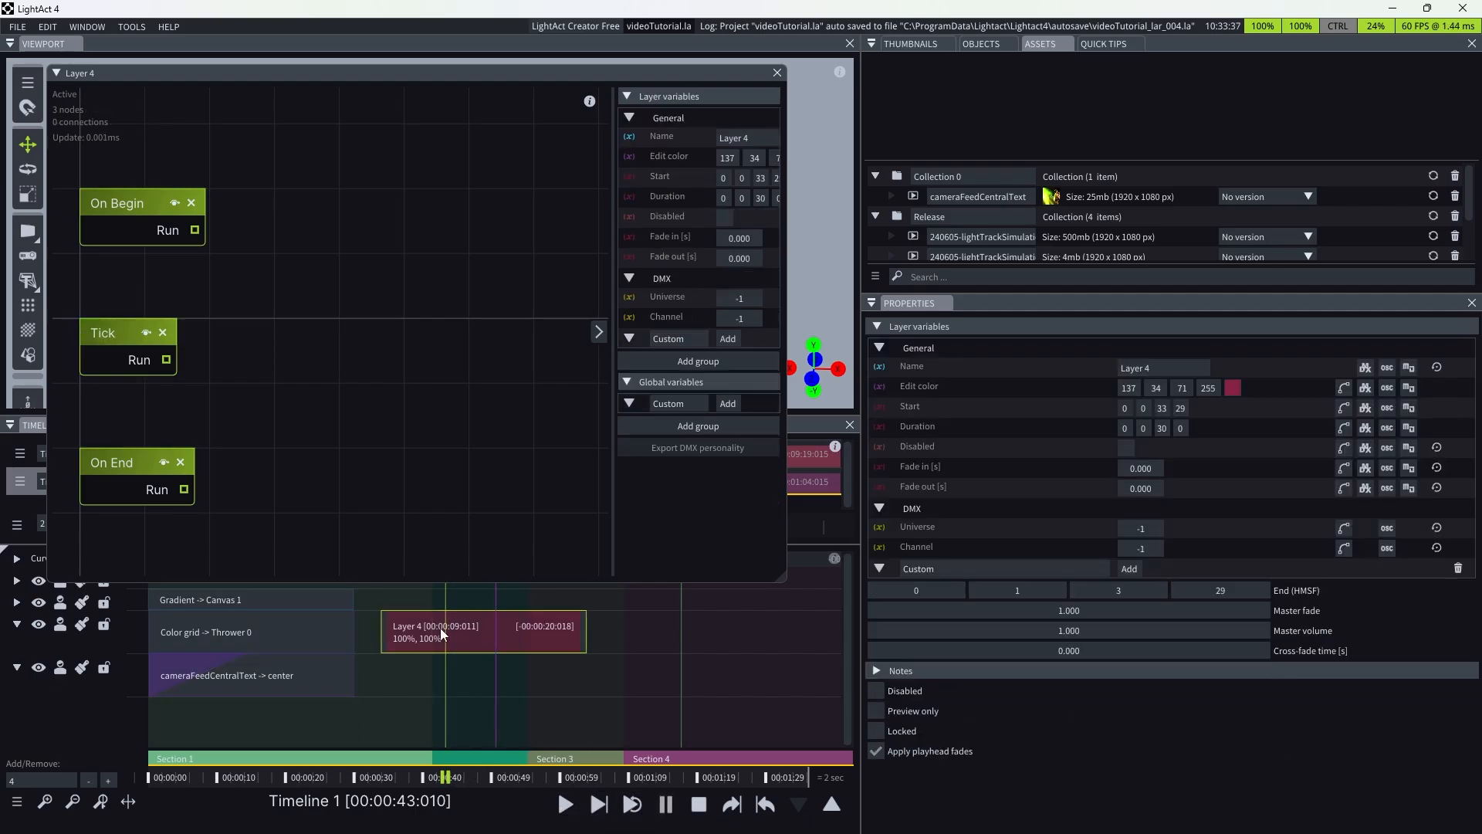
{"action": "right_click", "coordinate": [267, 362]}
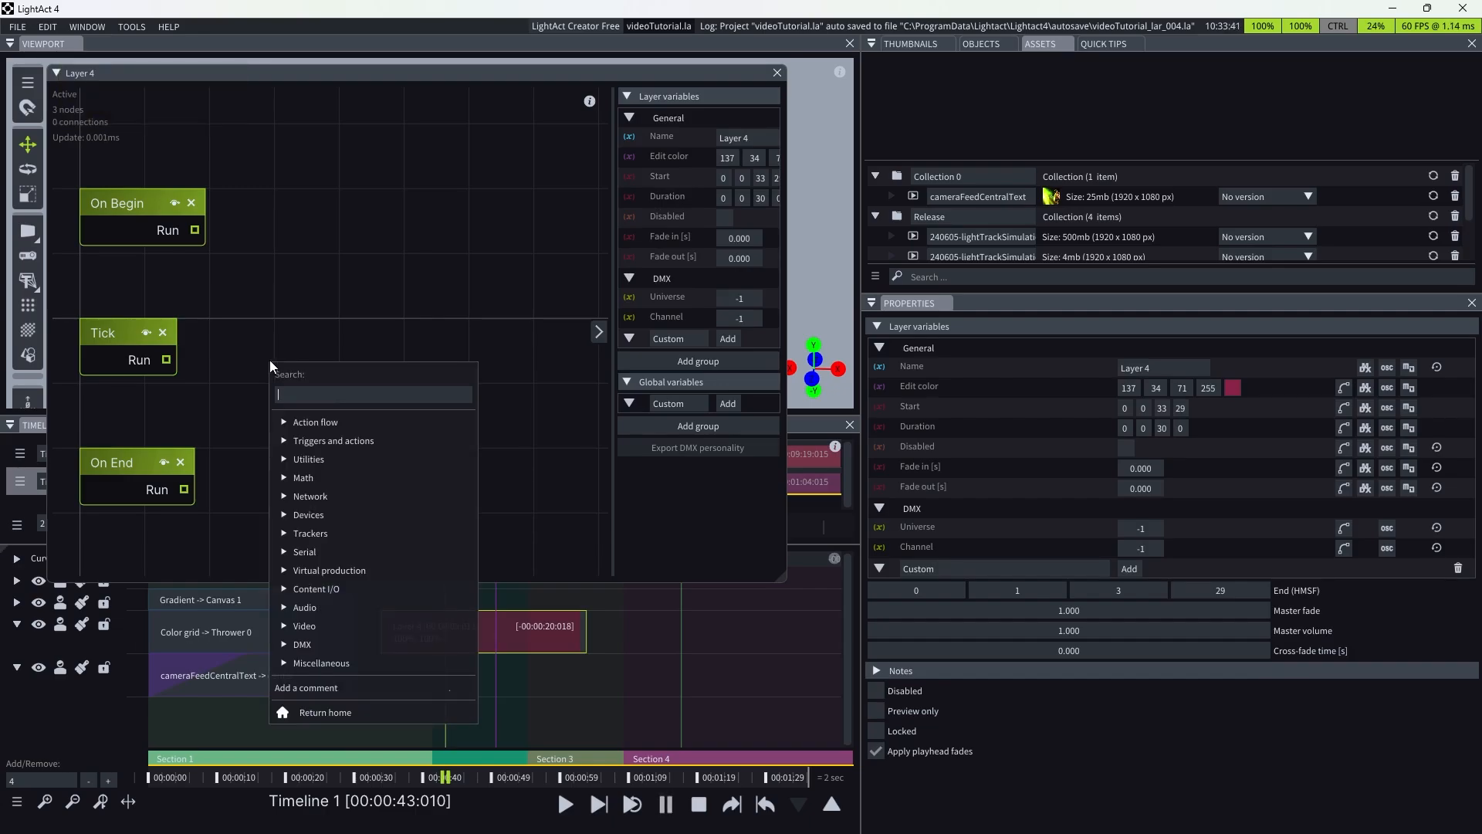
{"action": "left_click", "coordinate": [290, 328]}
{"action": "left_click_drag", "start_coordinate": [166, 359], "coordinate": [400, 328]}
{"action": "type", "text": "render"}
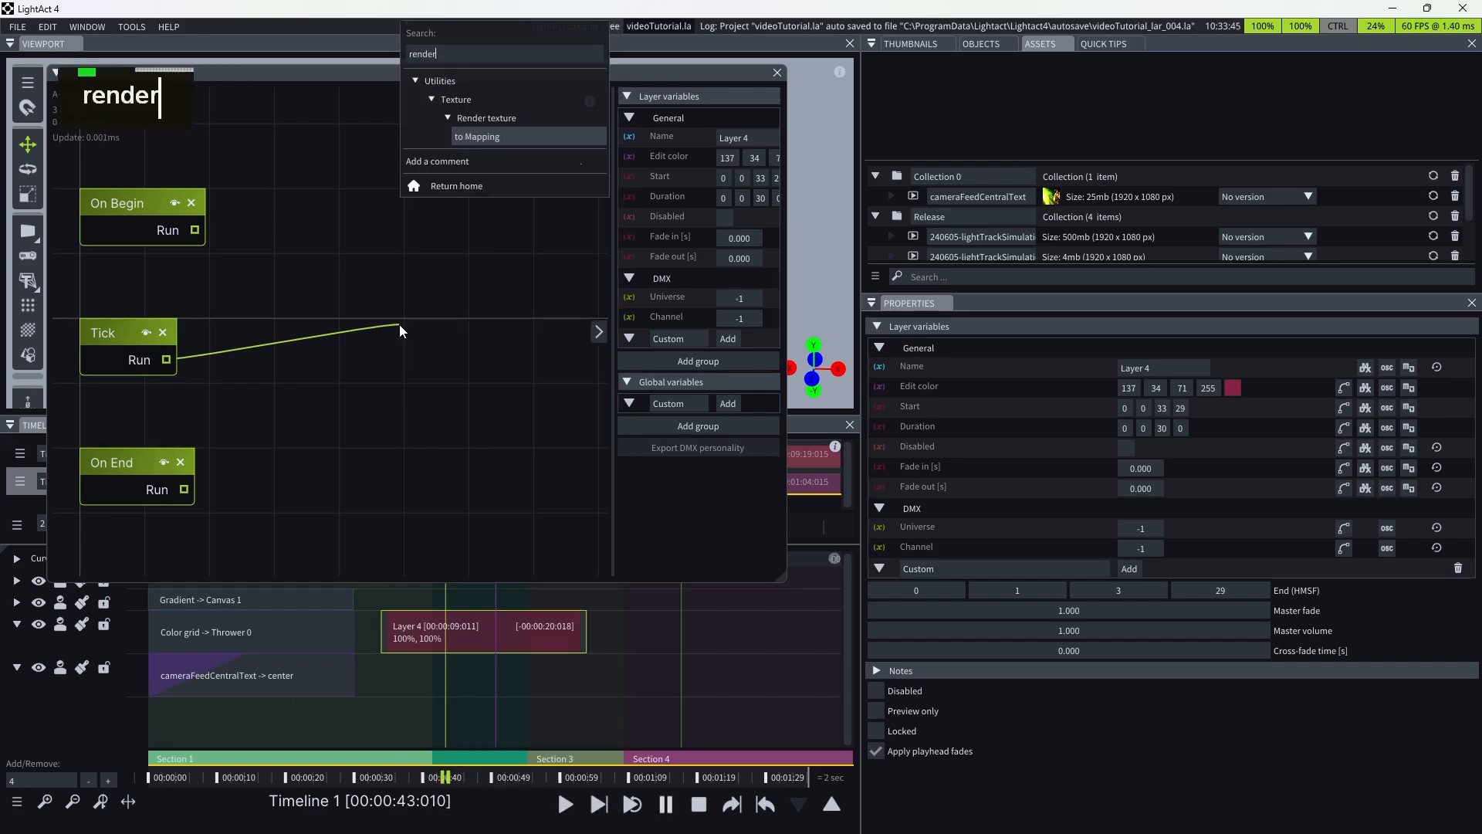
{"action": "key", "text": "Return"}
{"action": "scroll", "coordinate": [275, 339], "scroll_direction": "down", "scroll_amount": 3}
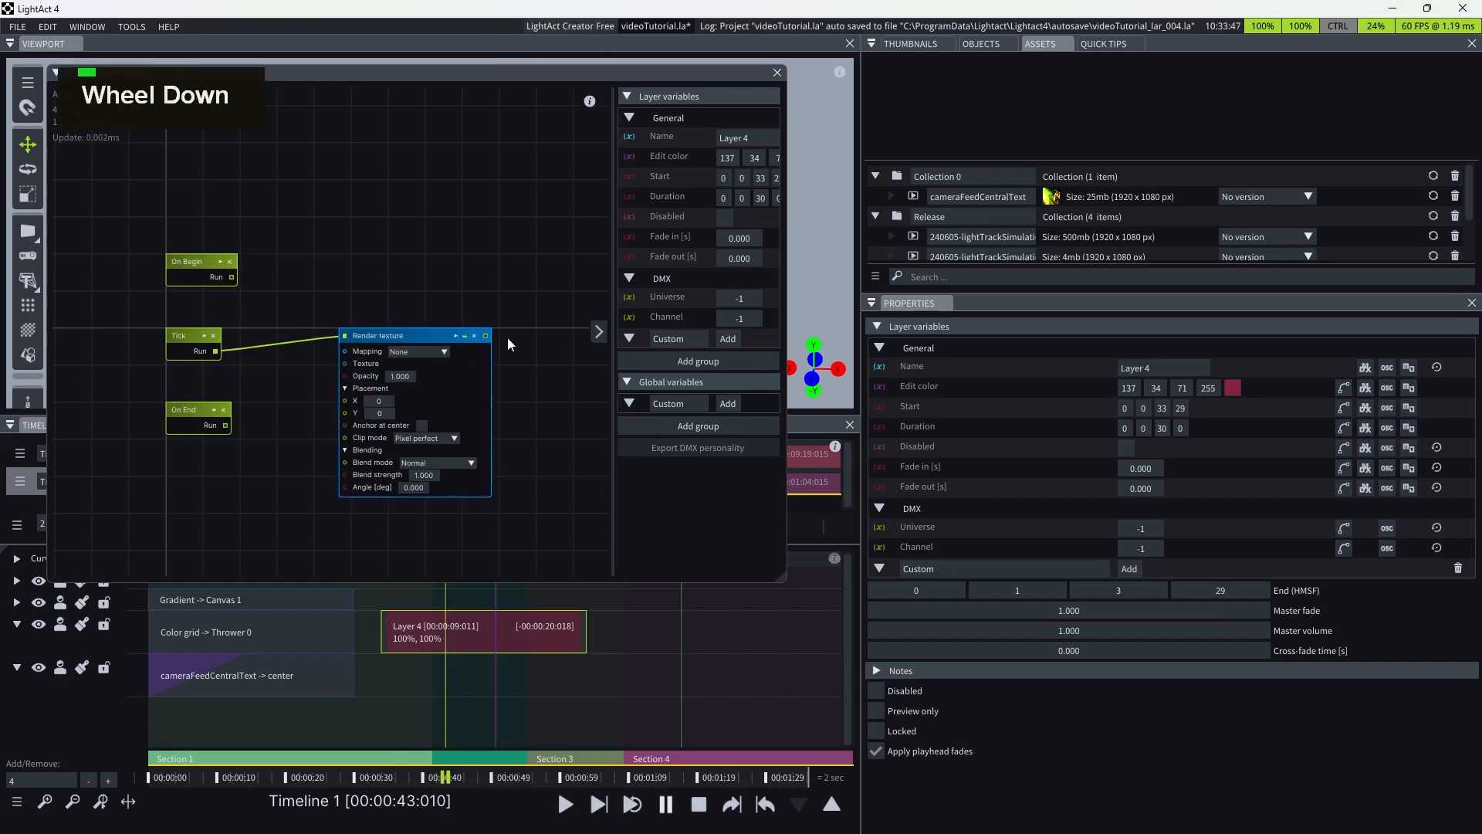
- Add a Send UDP node connected to the Render texture node's output and align it beside that node
{"action": "left_click_drag", "start_coordinate": [485, 335], "coordinate": [535, 326]}
{"action": "type", "text": "send"}
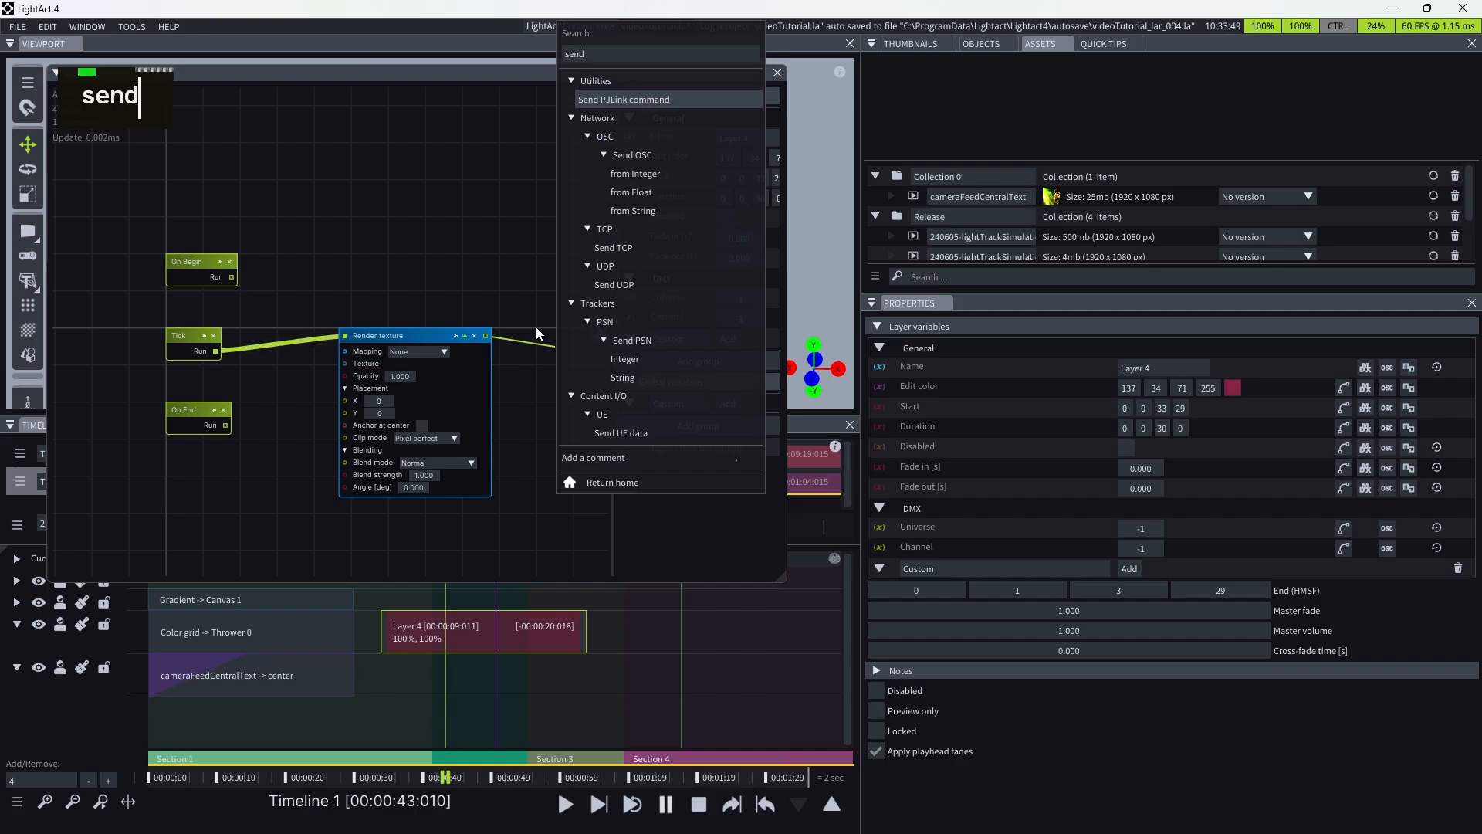
{"action": "type", "text": "udp"}
{"action": "key", "text": "BackSpace"}
{"action": "key", "text": "BackSpace"}
{"action": "key", "text": "BackSpace"}
{"action": "type", "text": "ud"}
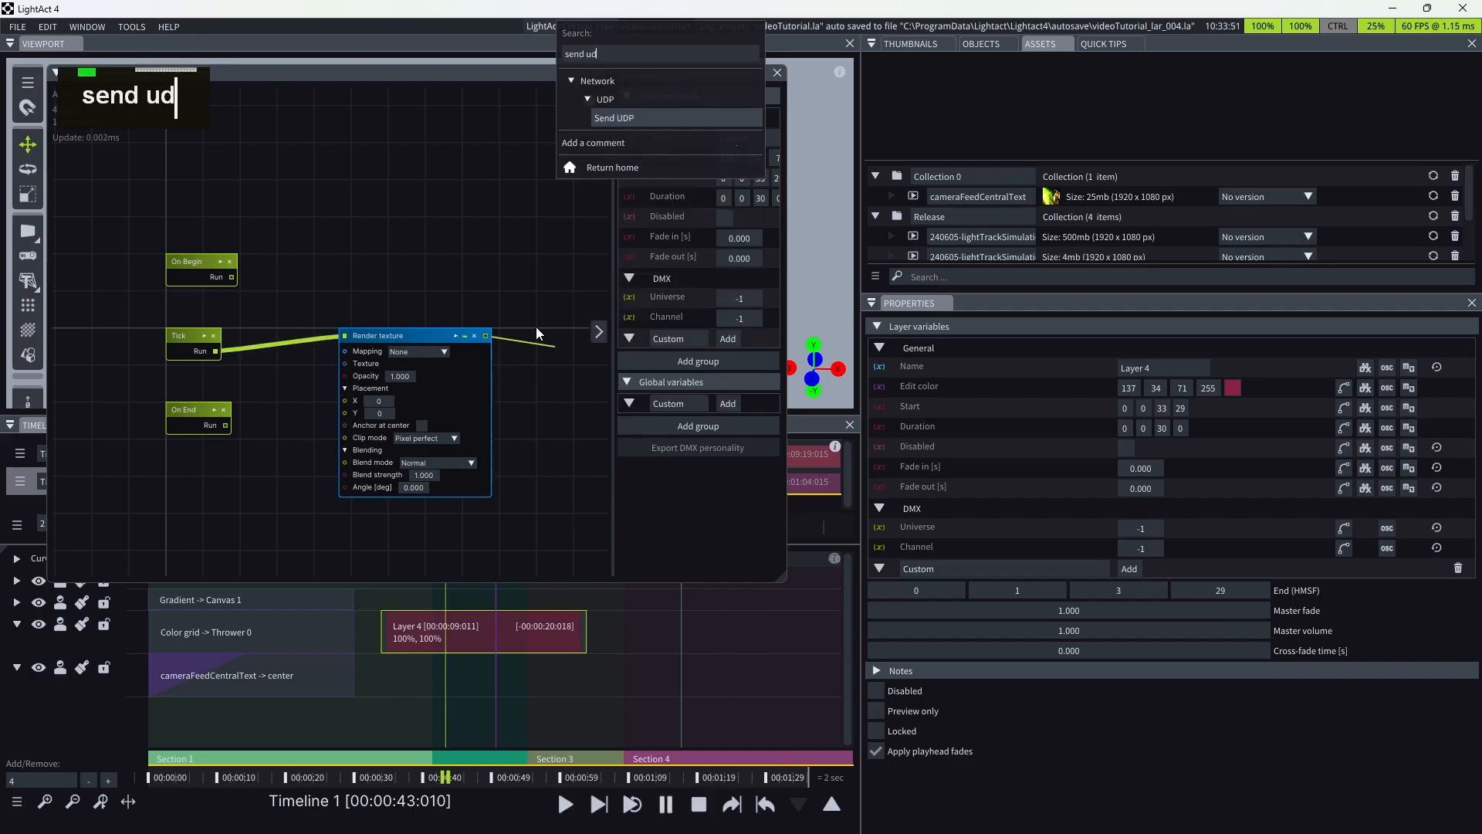
{"action": "key", "text": "Return"}
{"action": "scroll", "coordinate": [462, 368], "scroll_direction": "down", "scroll_amount": 2}
{"action": "scroll", "coordinate": [353, 340], "scroll_direction": "up", "scroll_amount": 1}
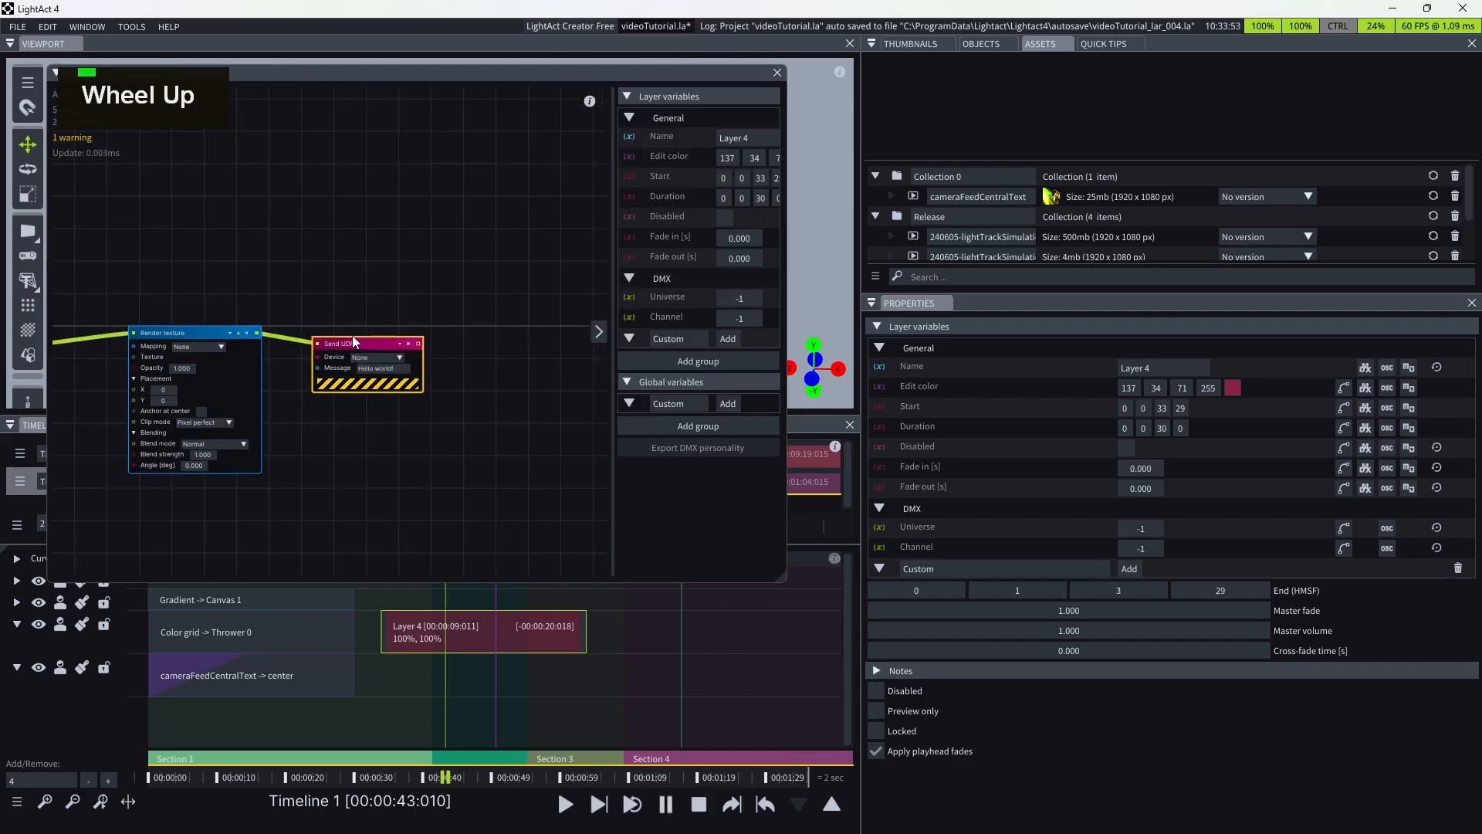
{"action": "left_click_drag", "start_coordinate": [353, 340], "coordinate": [333, 330]}
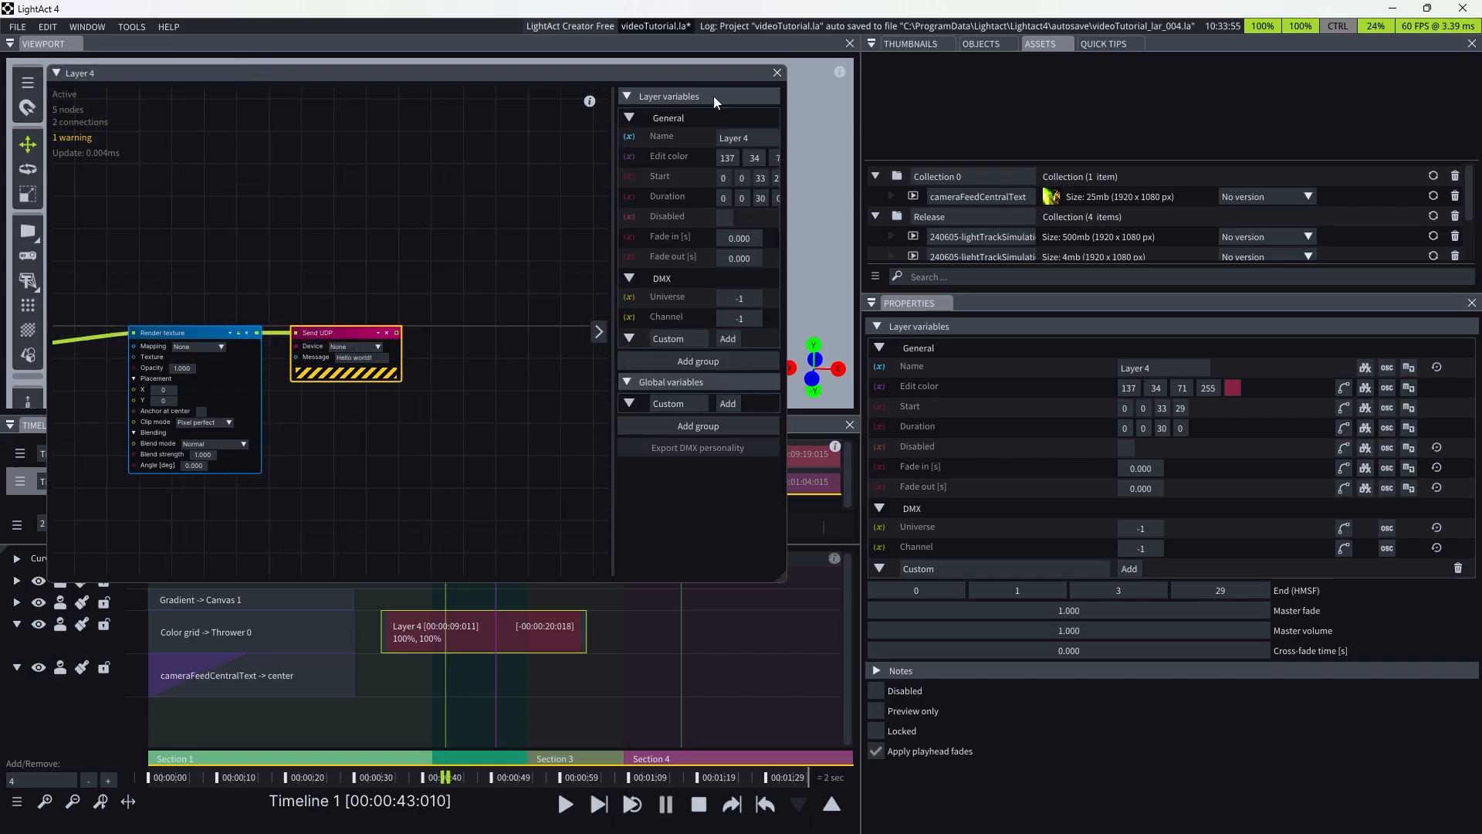
- Add a Set texture to Device node in Layer 4 and connect the Send UDP node's output to it
{"action": "right_click", "coordinate": [461, 336]}
{"action": "type", "text": "set devic"}
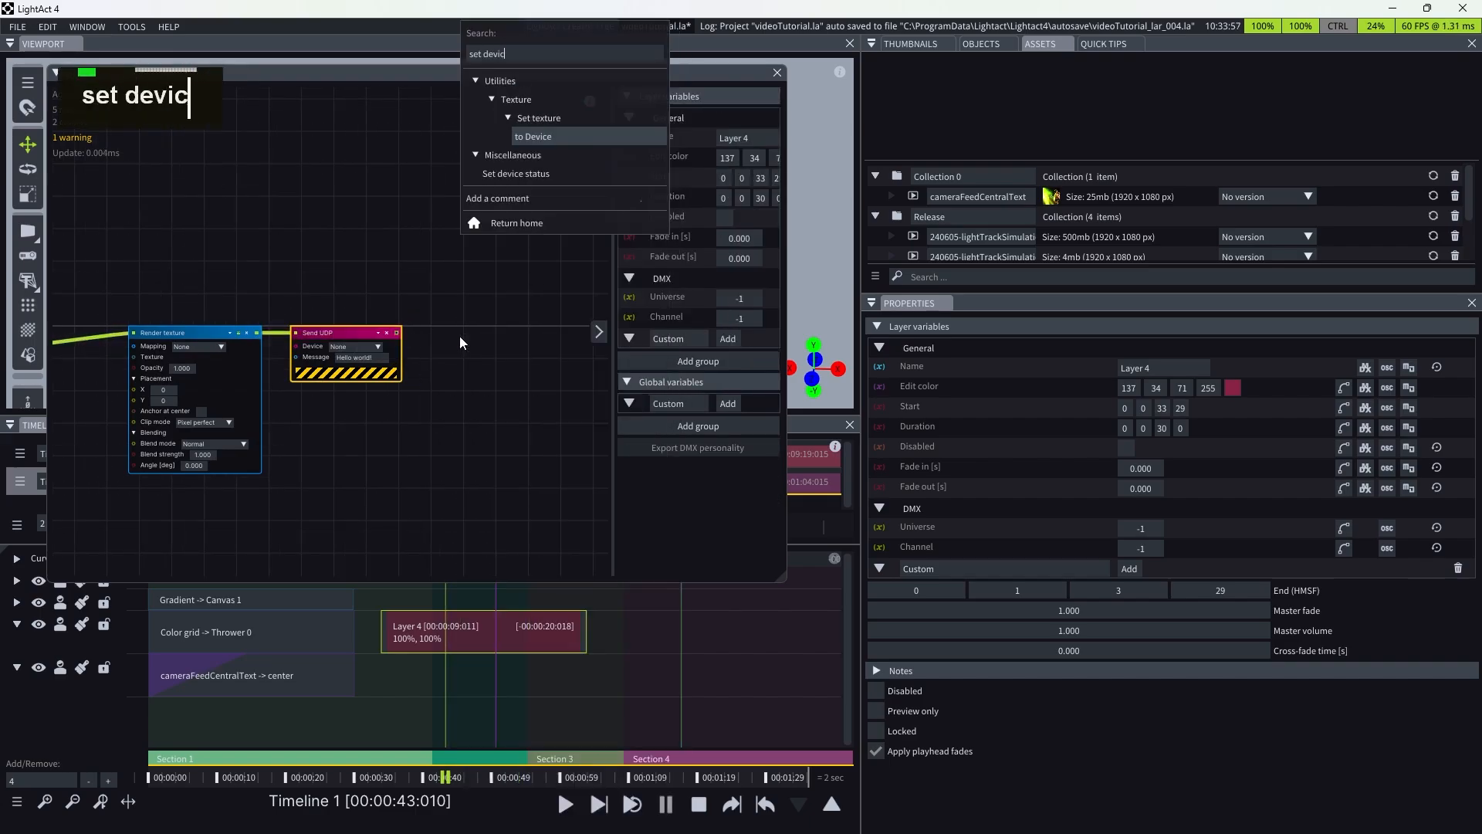
{"action": "type", "text": "e"}
{"action": "left_click", "coordinate": [540, 136]}
{"action": "scroll", "coordinate": [495, 331], "scroll_direction": "up", "scroll_amount": 2}
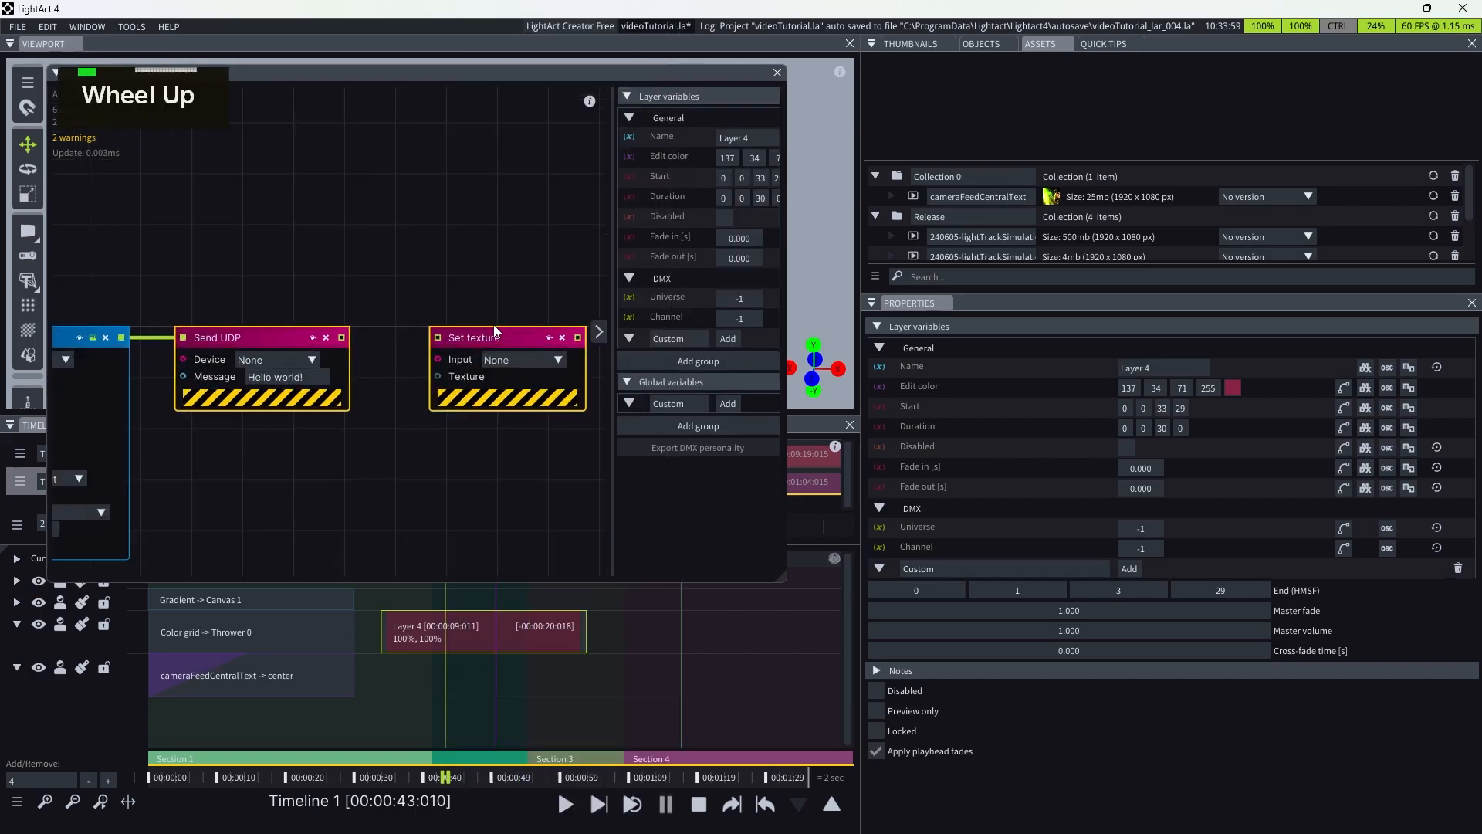
{"action": "scroll", "coordinate": [494, 326], "scroll_direction": "up", "scroll_amount": 1}
{"action": "left_click_drag", "start_coordinate": [328, 339], "coordinate": [434, 334]}
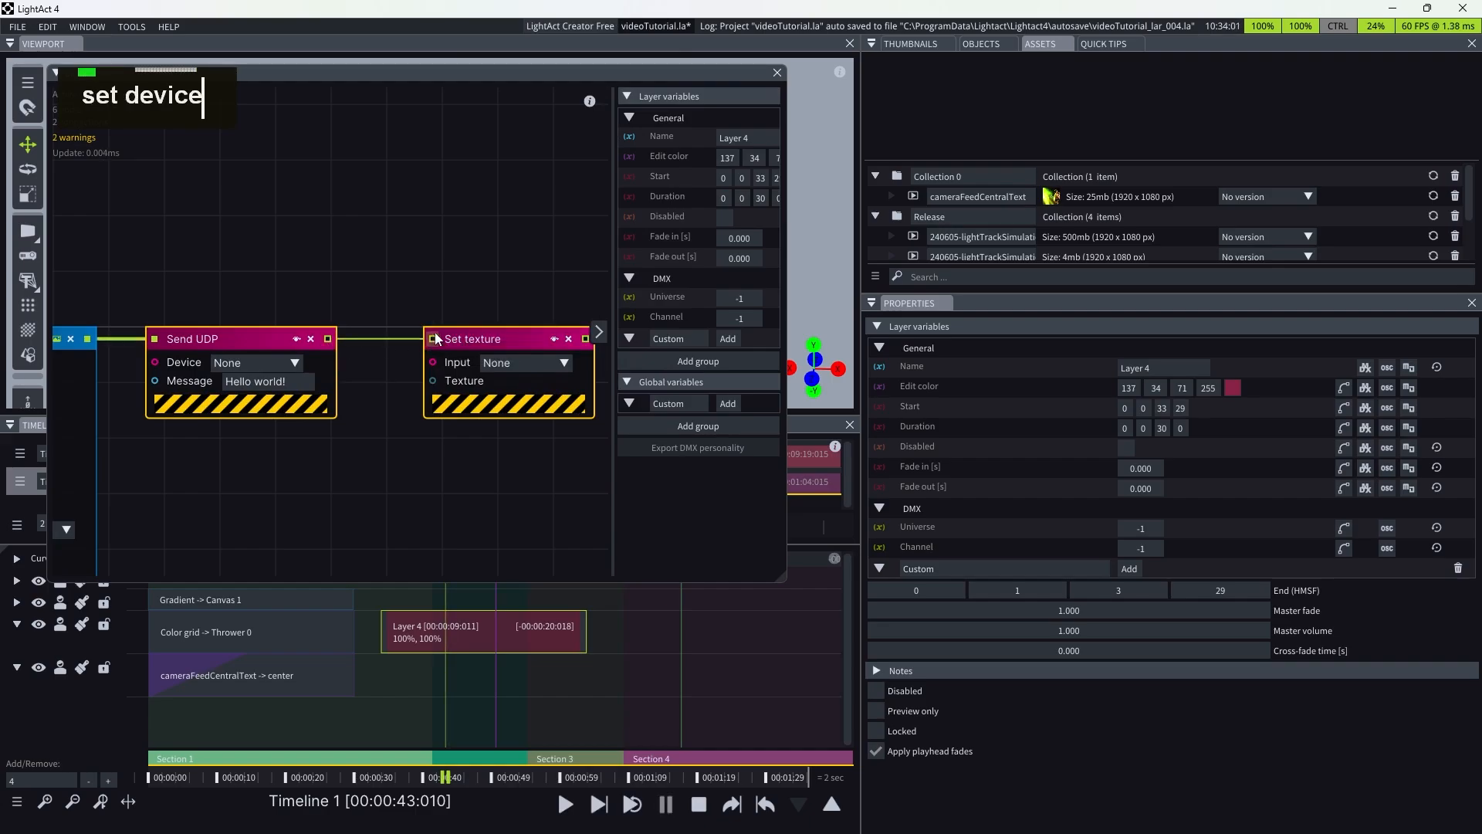
- Close the node layout and examine the edit, delete and template options available for Layer 4
{"action": "left_click", "coordinate": [776, 74]}
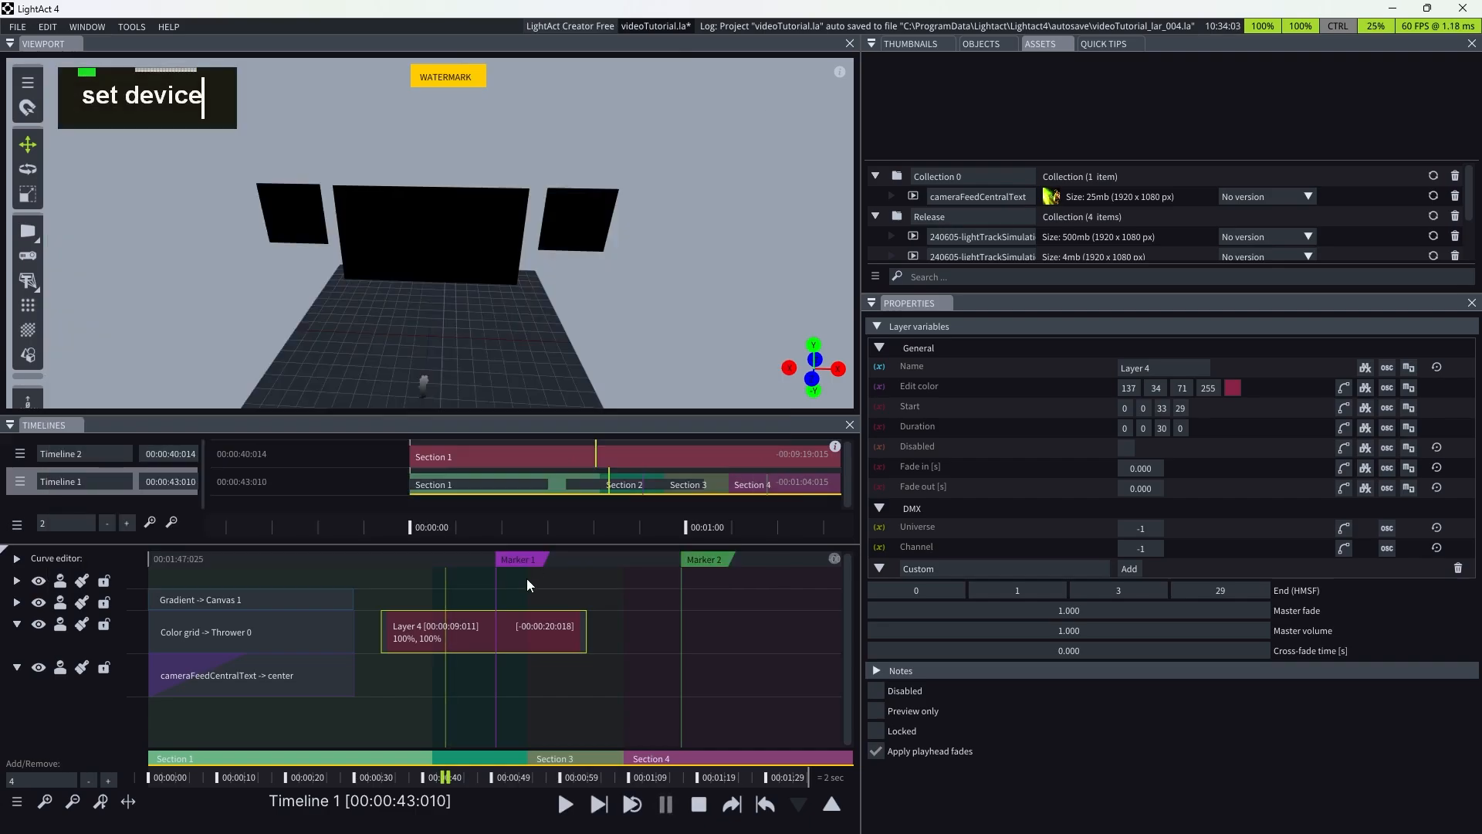
{"action": "right_click", "coordinate": [465, 633]}
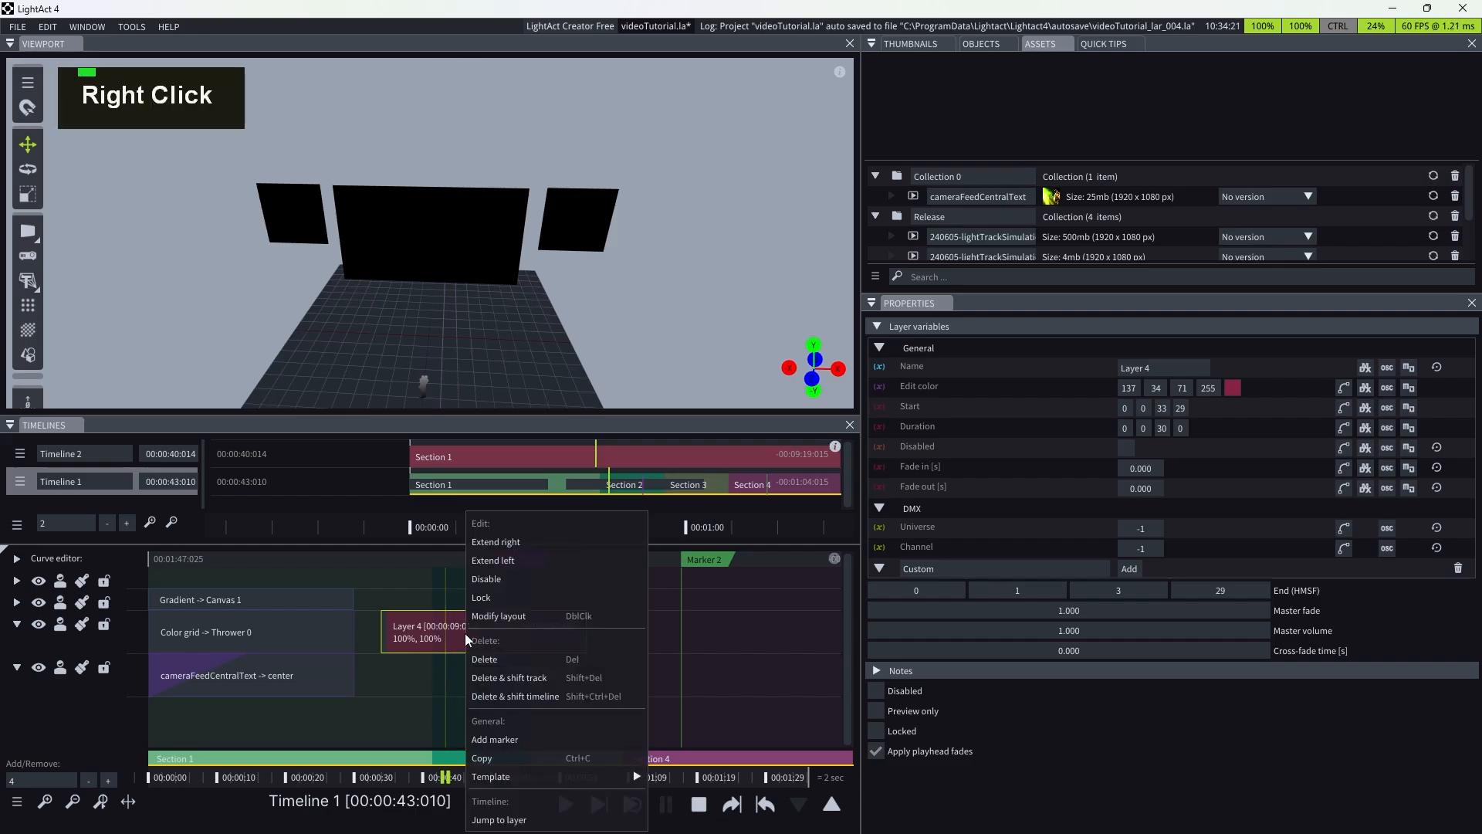
{"action": "mouse_move", "coordinate": [577, 779]}
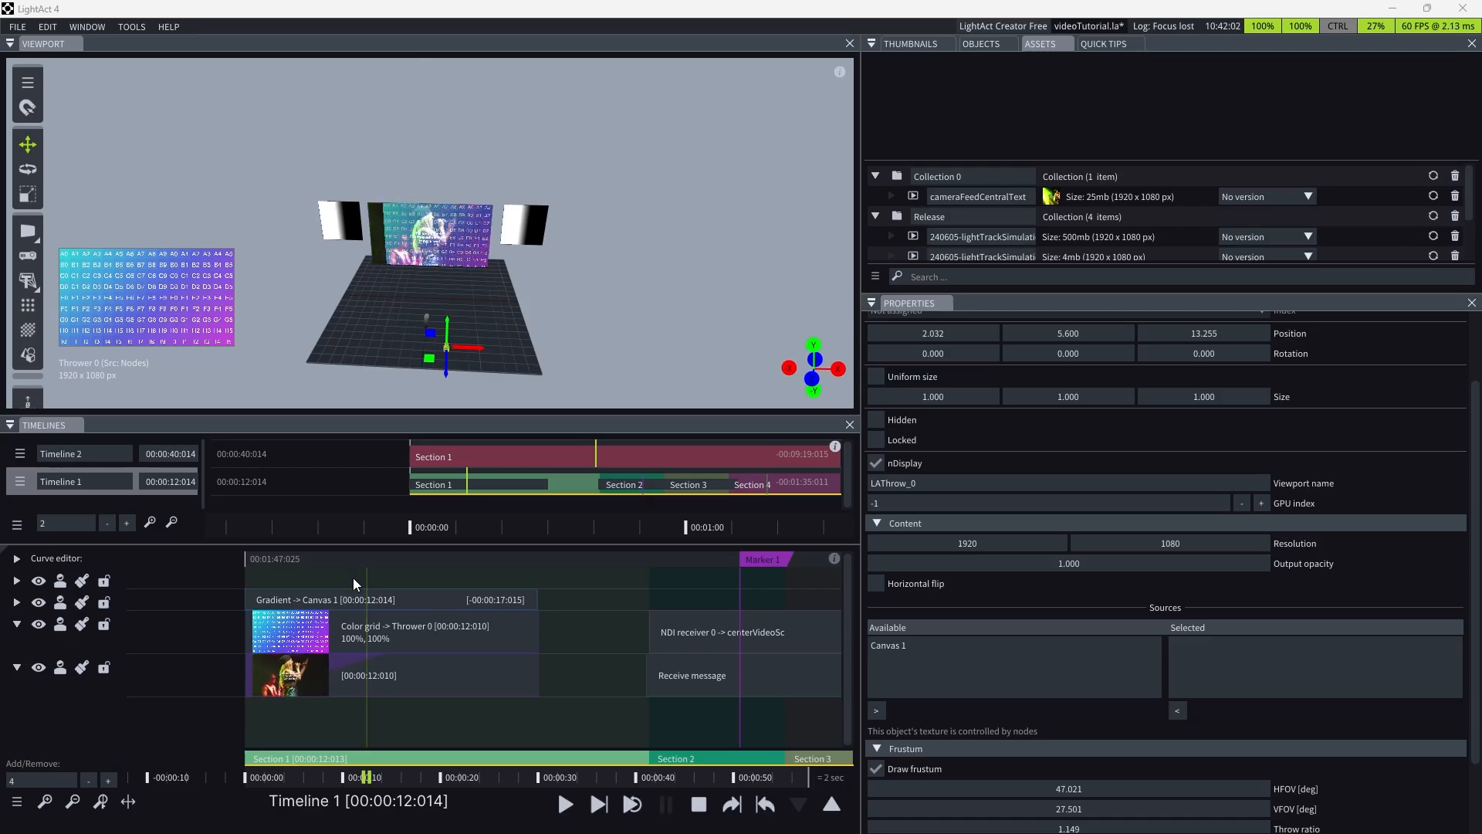
- Open the Layer connections window, shrink it and move it clear of the stage view
{"action": "double_click", "coordinate": [91, 28]}
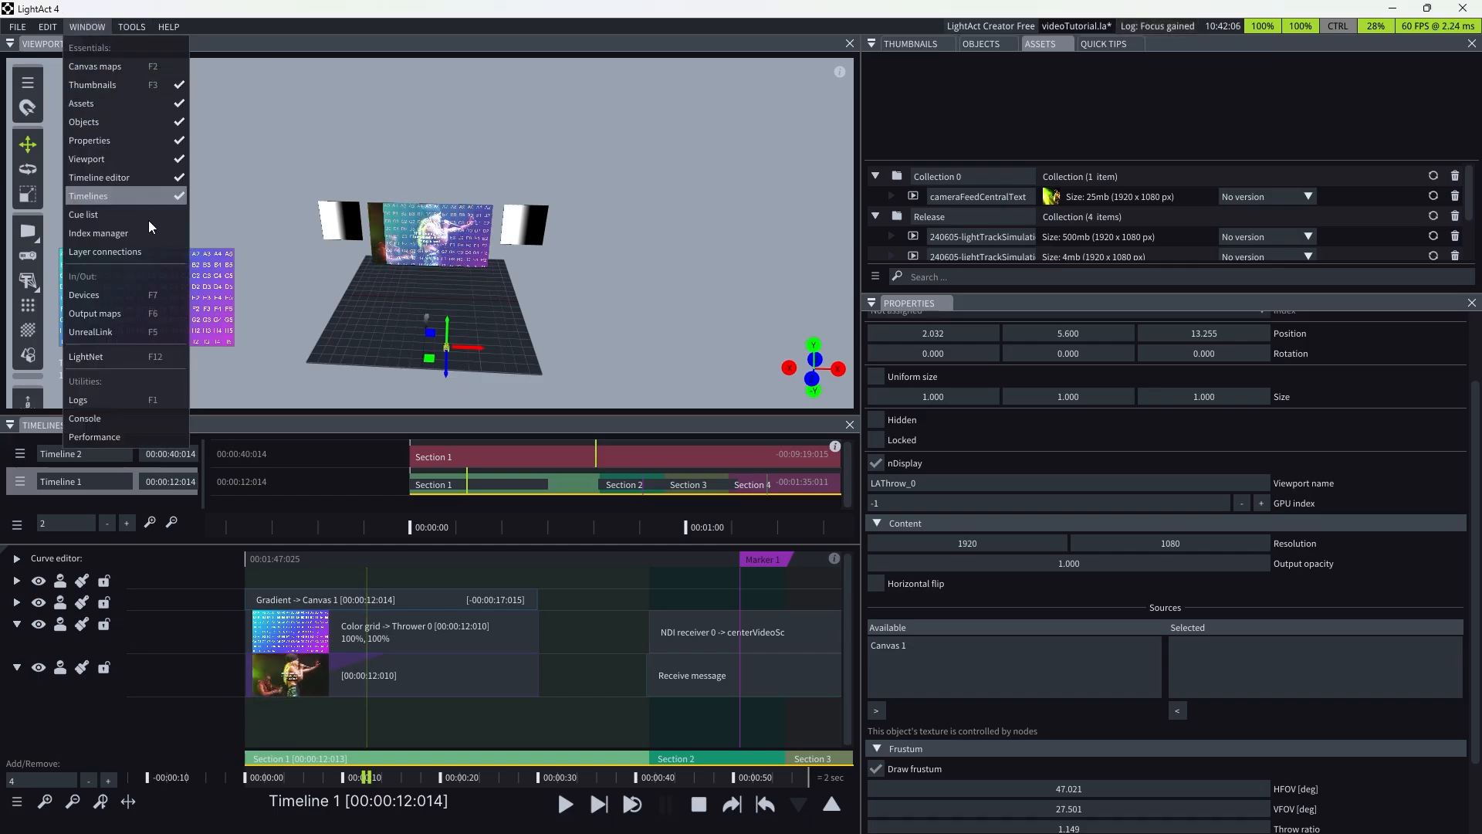
{"action": "left_click", "coordinate": [142, 250]}
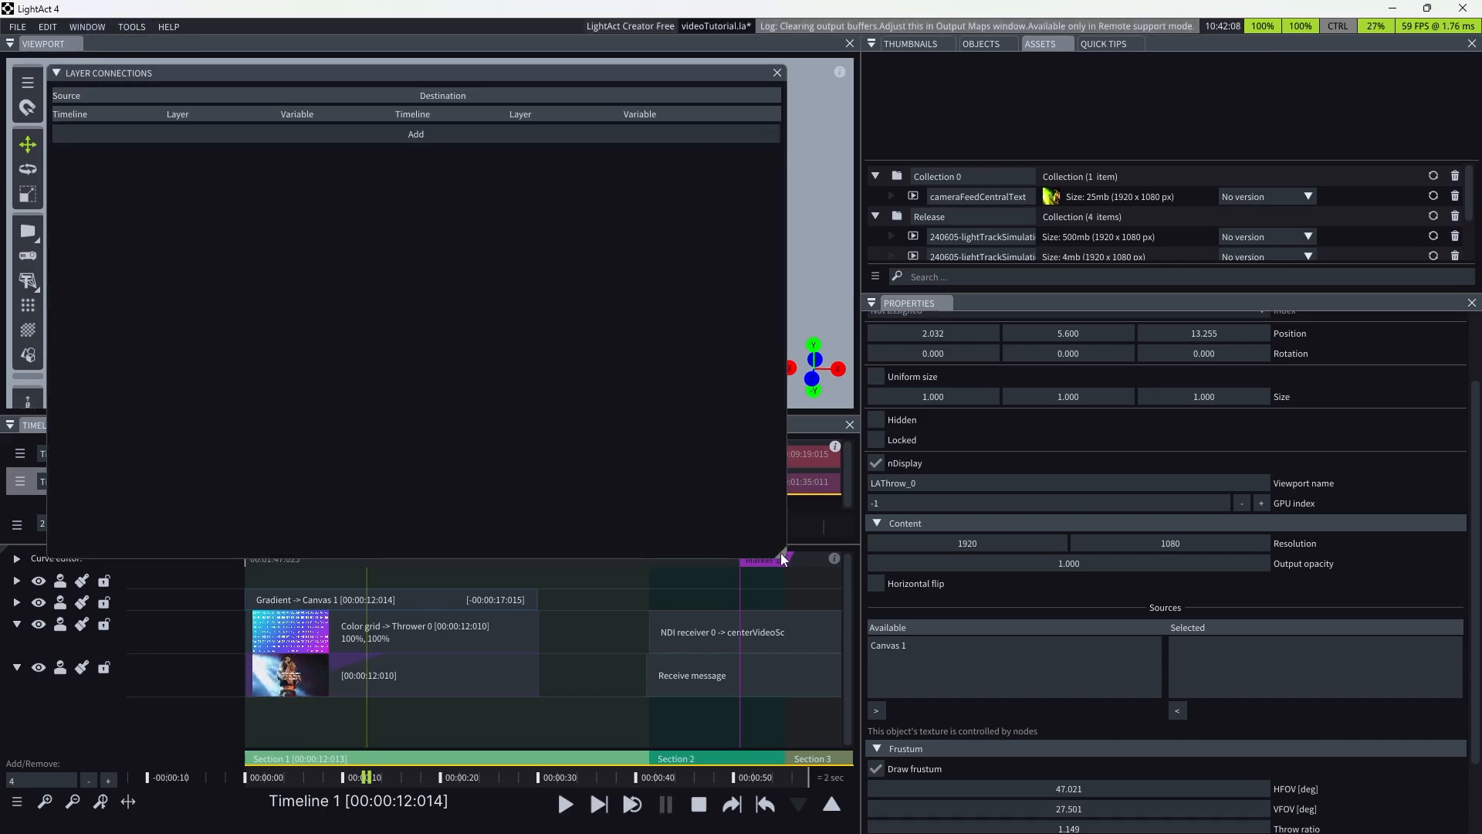
{"action": "left_click_drag", "start_coordinate": [781, 552], "coordinate": [455, 352]}
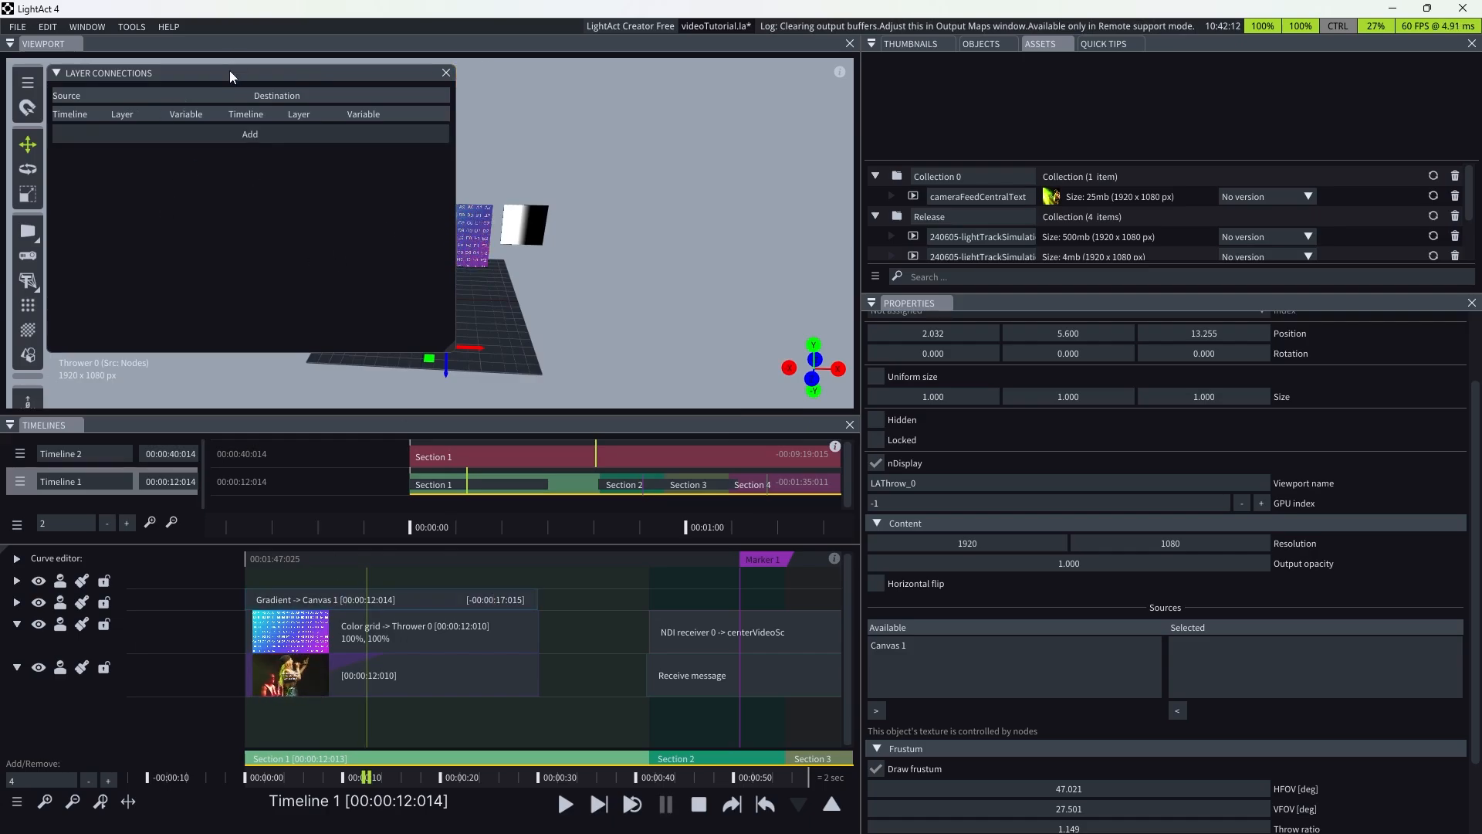
{"action": "left_click_drag", "start_coordinate": [229, 73], "coordinate": [922, 111]}
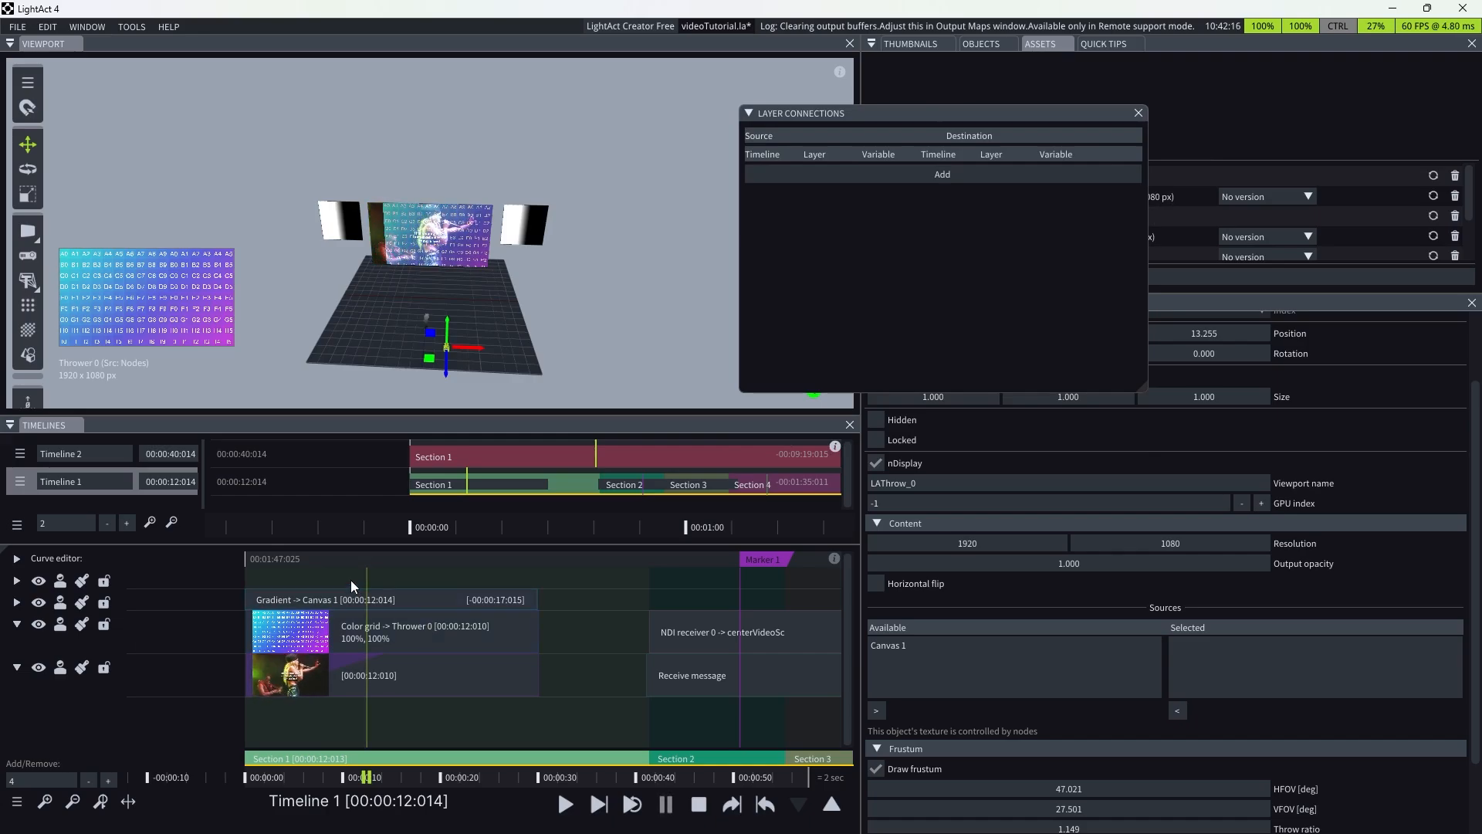
- Move Thrower 0 sideways across the stage floor and hide the track holding the Color grid layer
{"action": "left_click_drag", "start_coordinate": [377, 355], "coordinate": [466, 360]}
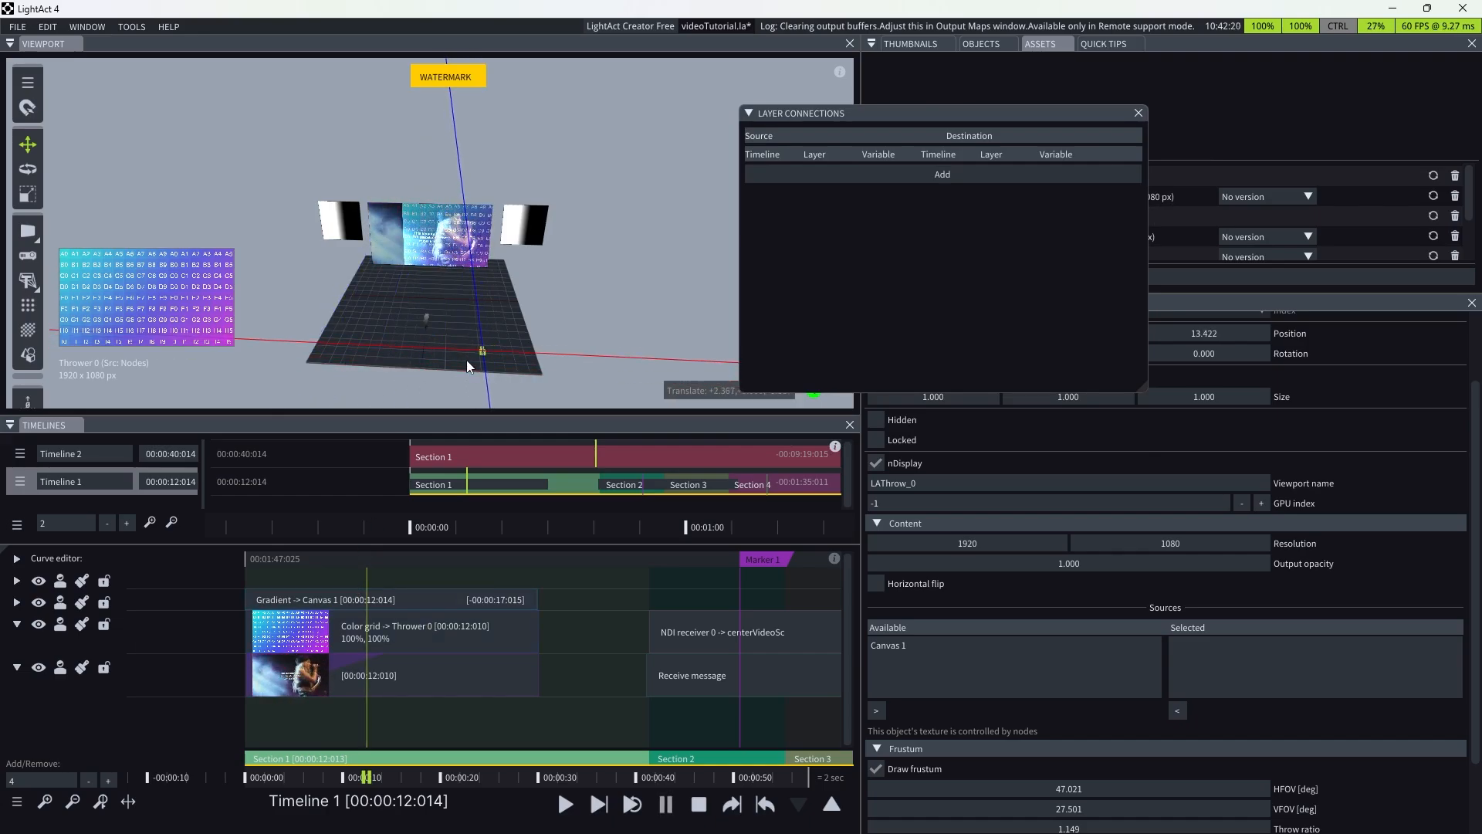
{"action": "left_click", "coordinate": [39, 624]}
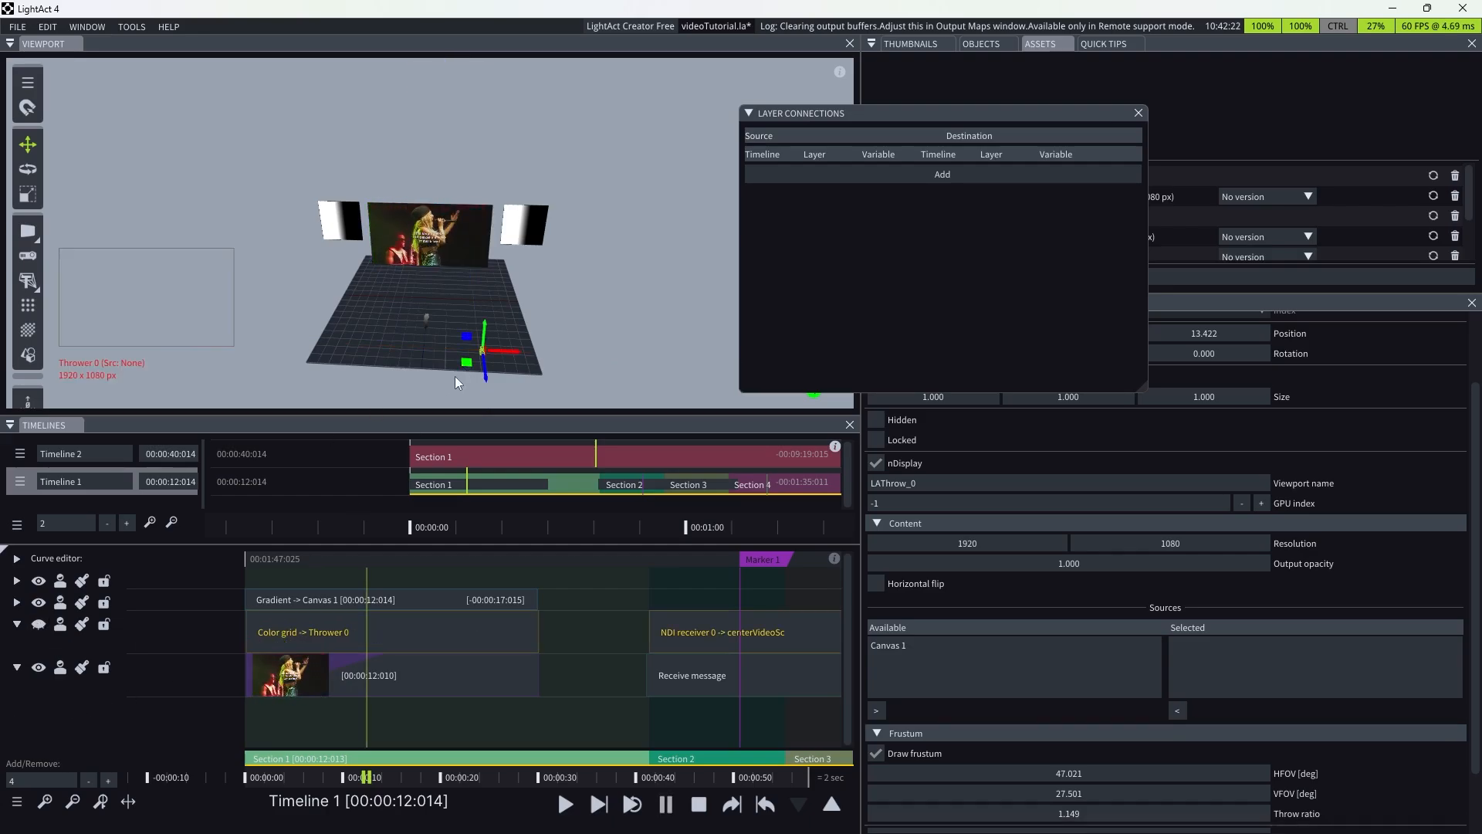
- Set the playhead to 00:00:16:018 within the camera feed video layer and reposition Thrower 0 on the stage floor
{"action": "double_click", "coordinate": [394, 683]}
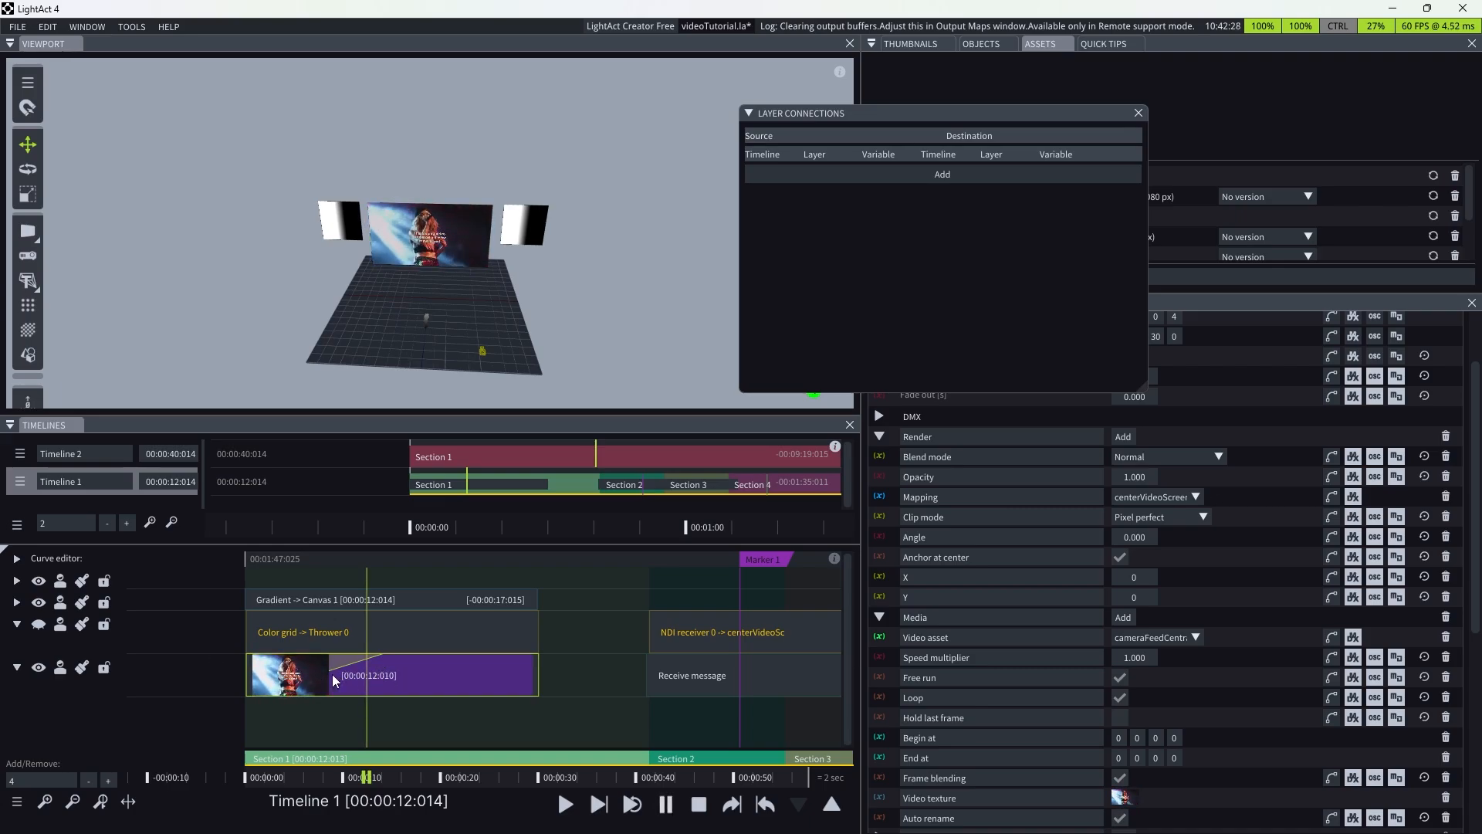
{"action": "left_click", "coordinate": [442, 776]}
{"action": "left_click", "coordinate": [406, 778]}
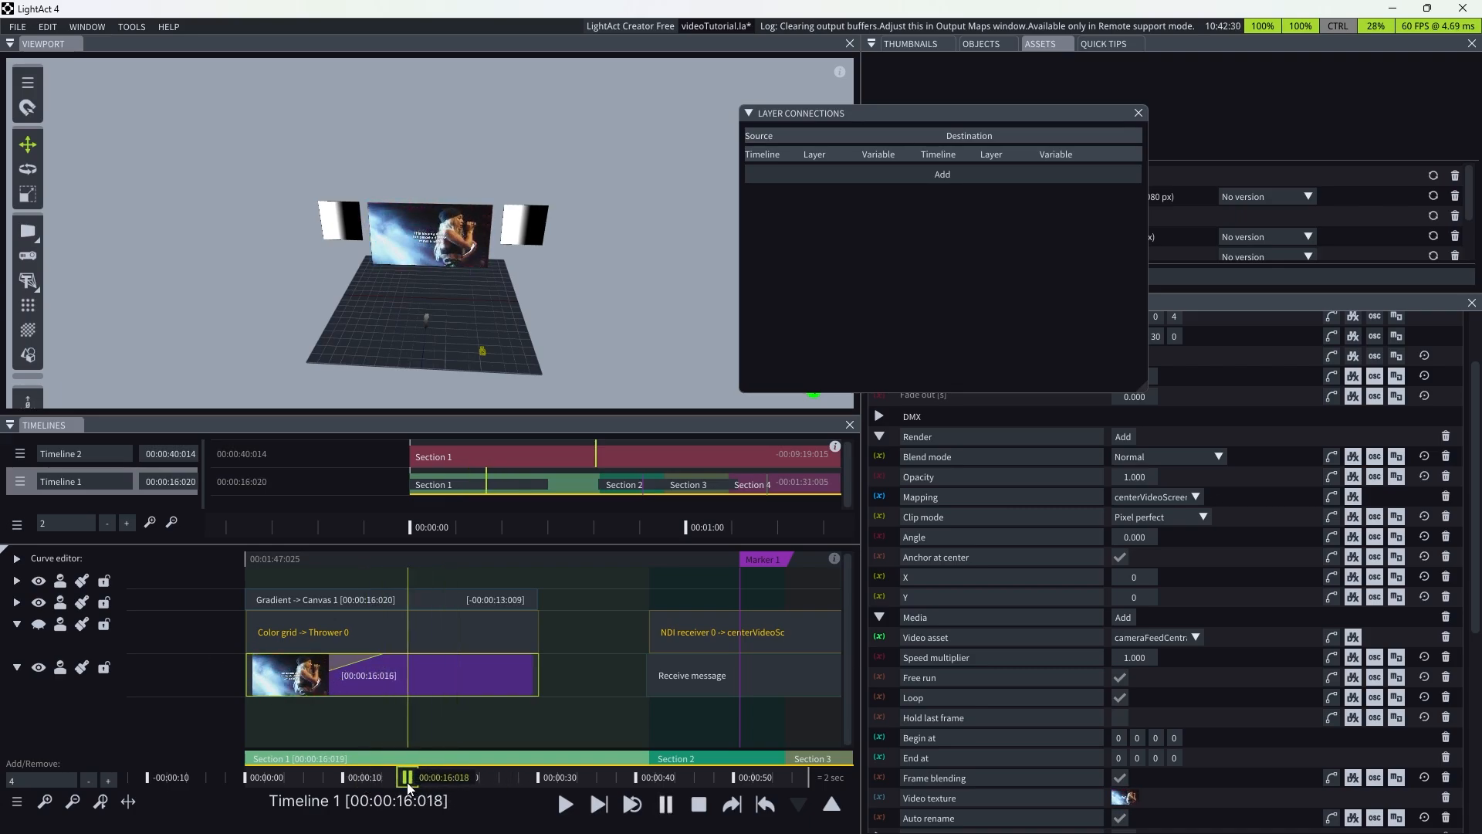
{"action": "left_click", "coordinate": [482, 351]}
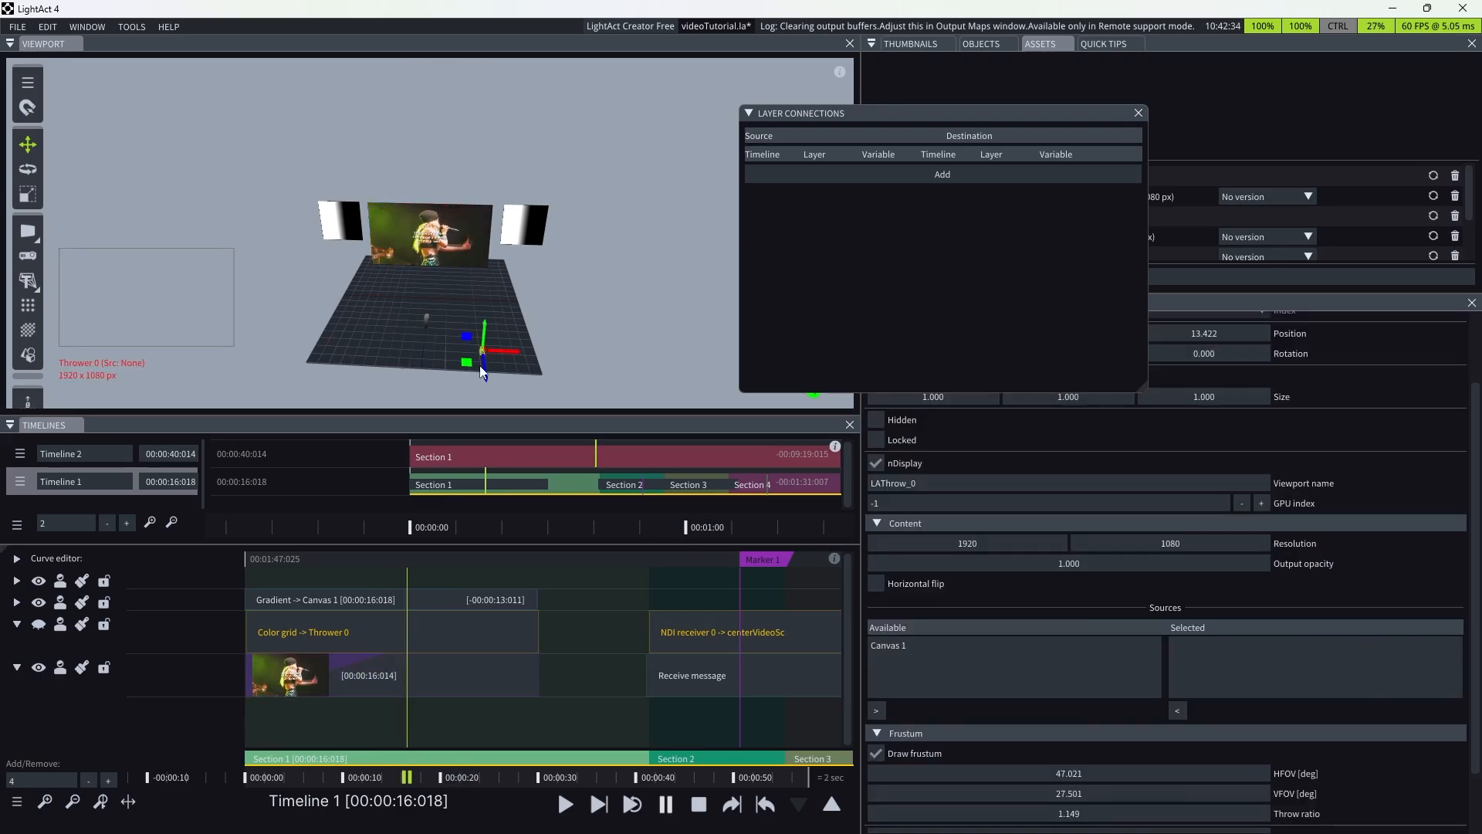
{"action": "left_click_drag", "start_coordinate": [484, 354], "coordinate": [480, 375]}
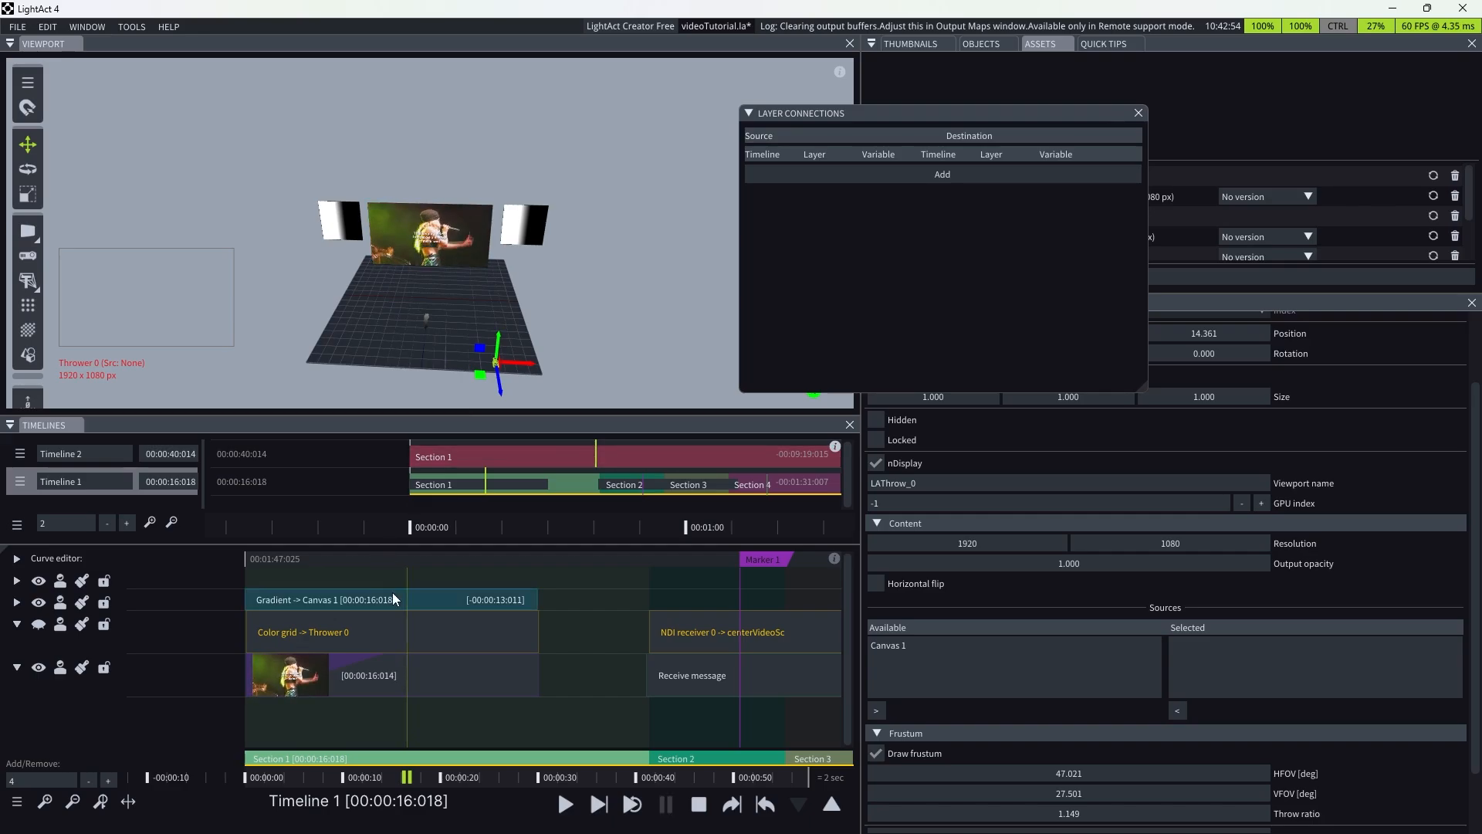
- Add a Texture to mapping layer on the track above Gradient, starting at 00:00:09:23 so it spans the playhead
{"action": "right_click", "coordinate": [378, 577]}
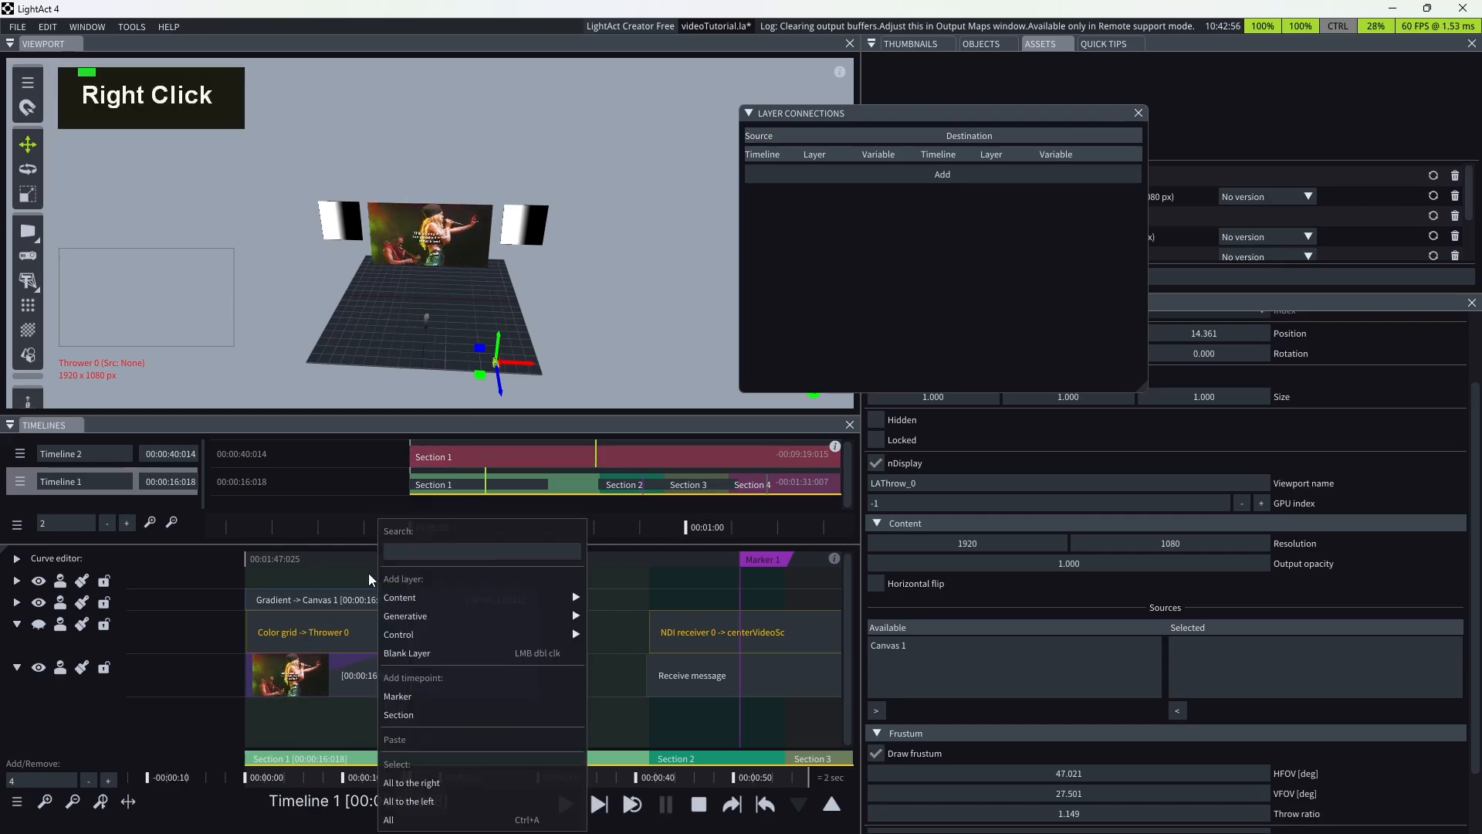
{"action": "mouse_move", "coordinate": [415, 600]}
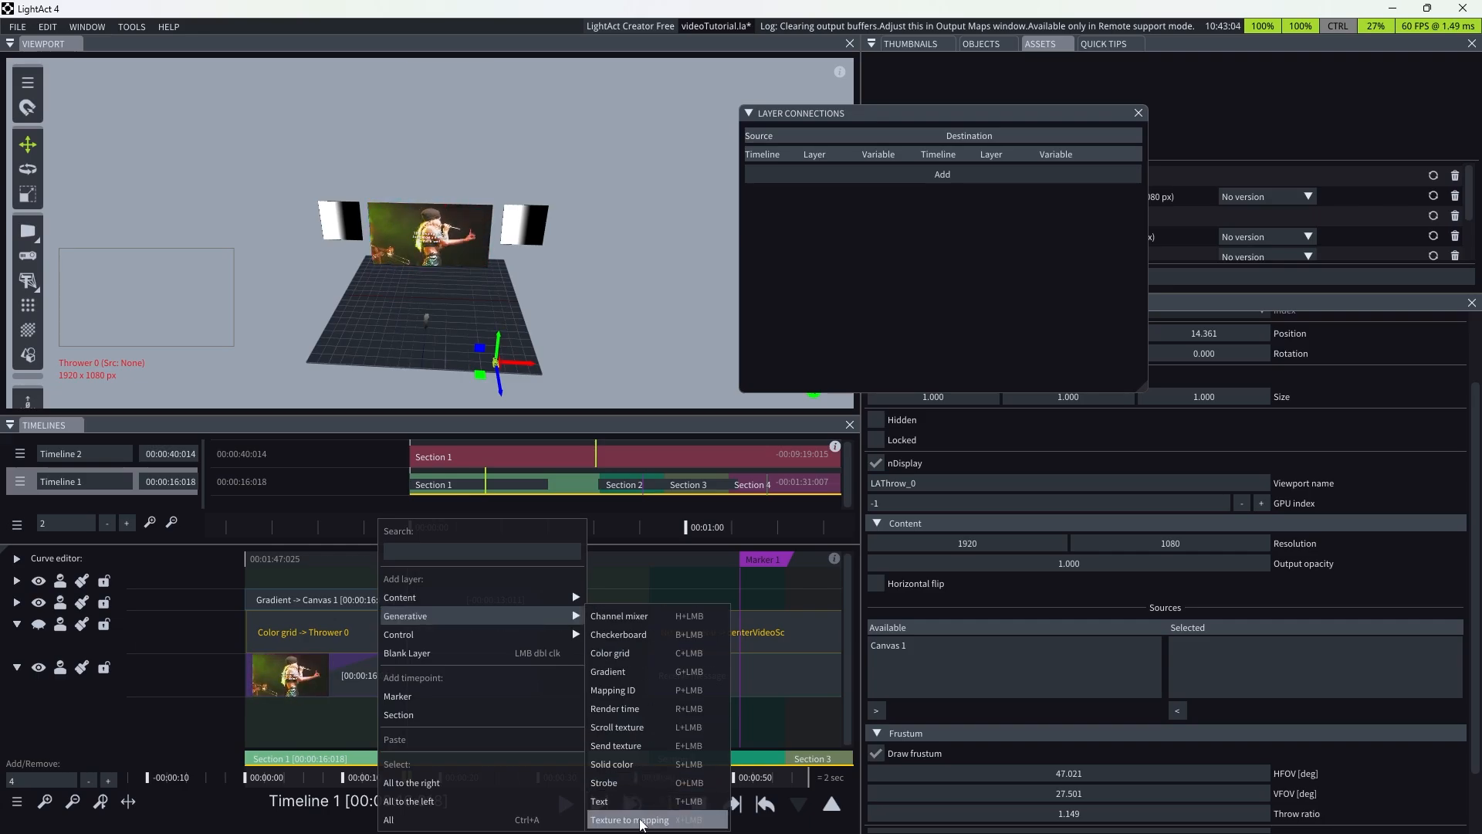
{"action": "left_click", "coordinate": [641, 821]}
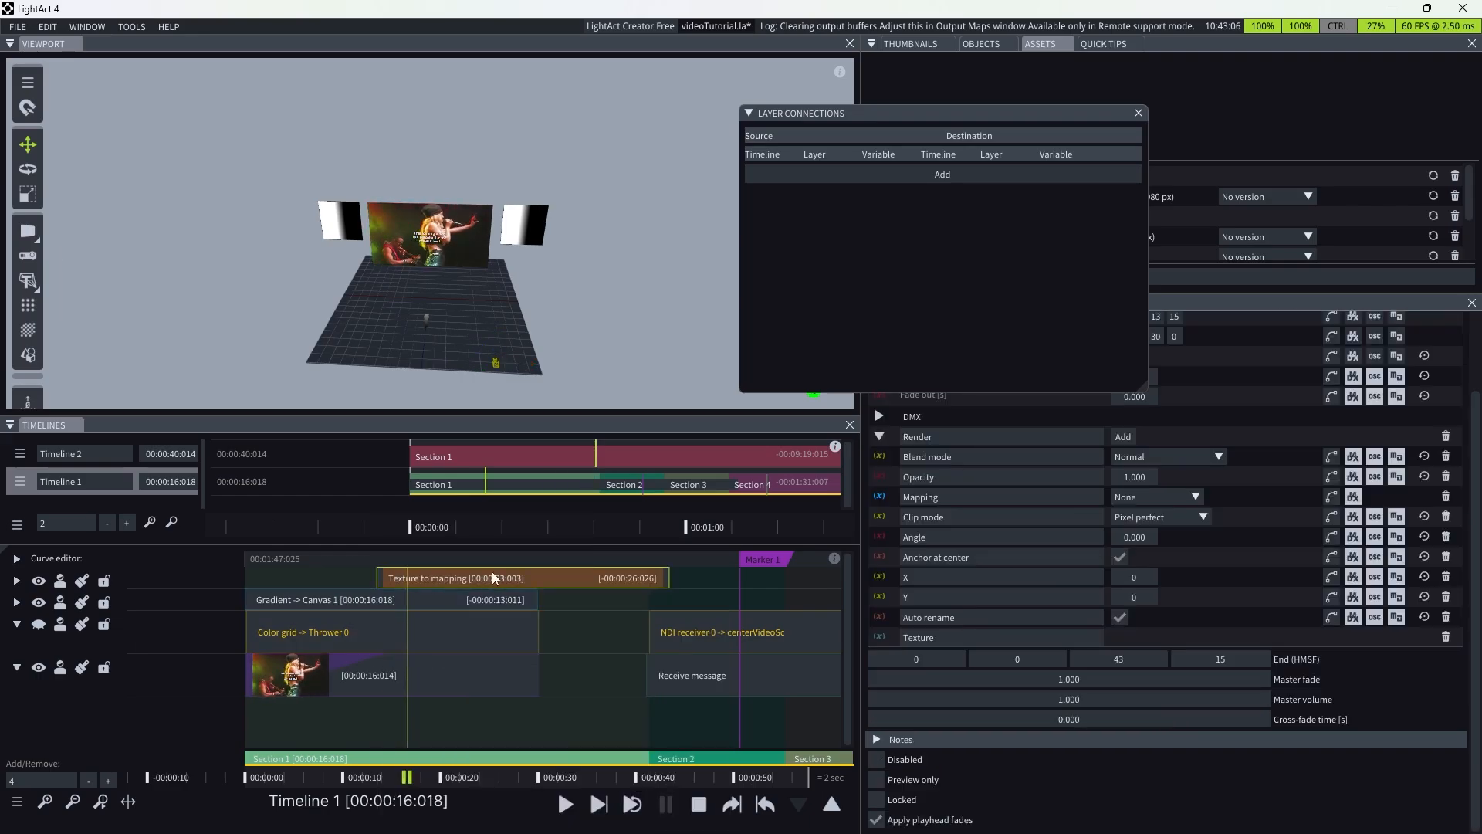
{"action": "left_click_drag", "start_coordinate": [490, 576], "coordinate": [455, 578]}
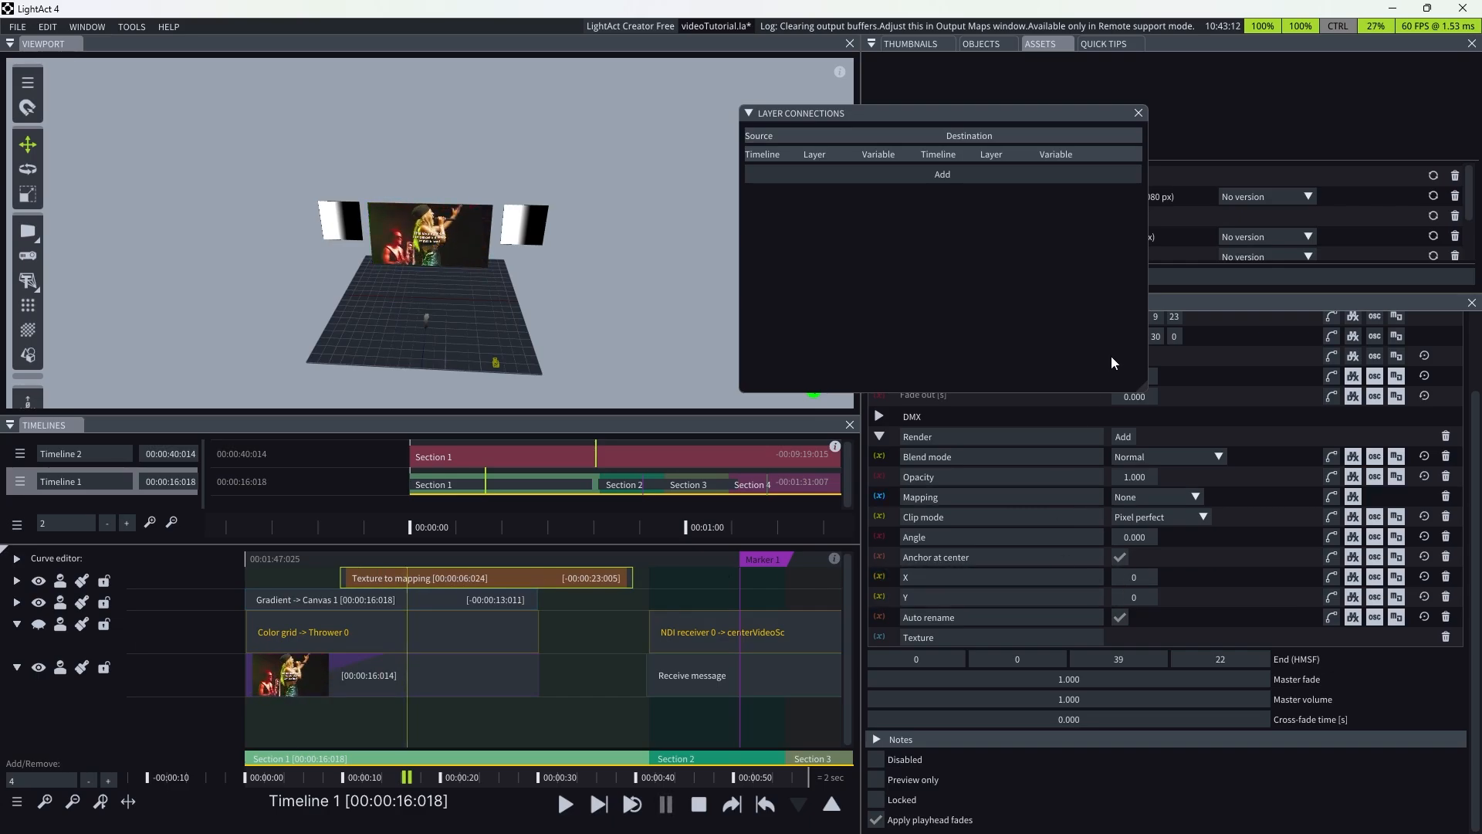
- Connect the camera feed layer's Video texture to the Texture variable of the Texture to mapping layer
{"action": "left_click_drag", "start_coordinate": [940, 113], "coordinate": [781, 102]}
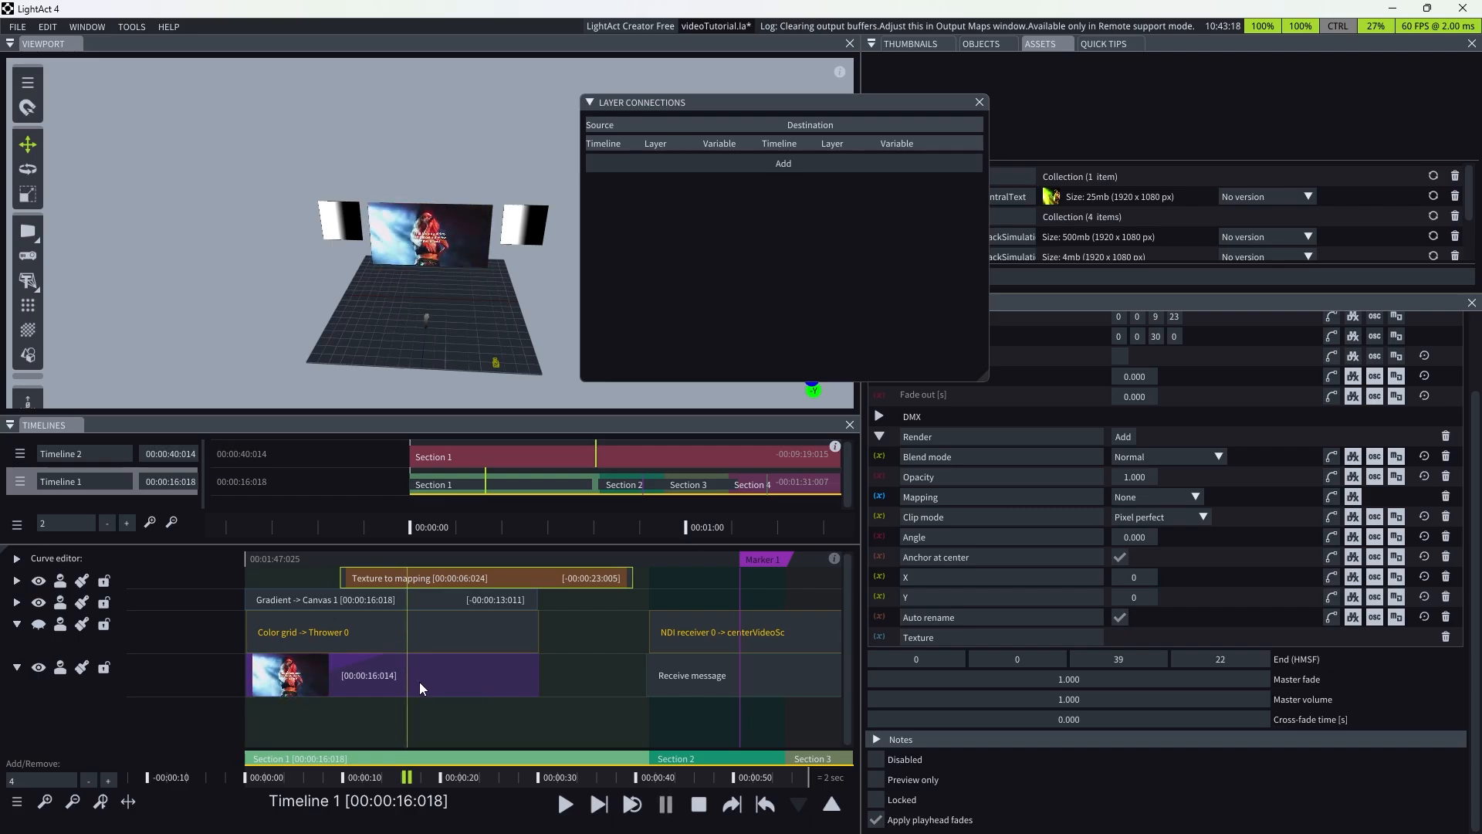
{"action": "left_click_drag", "start_coordinate": [421, 688], "coordinate": [432, 583], "text": "alt"}
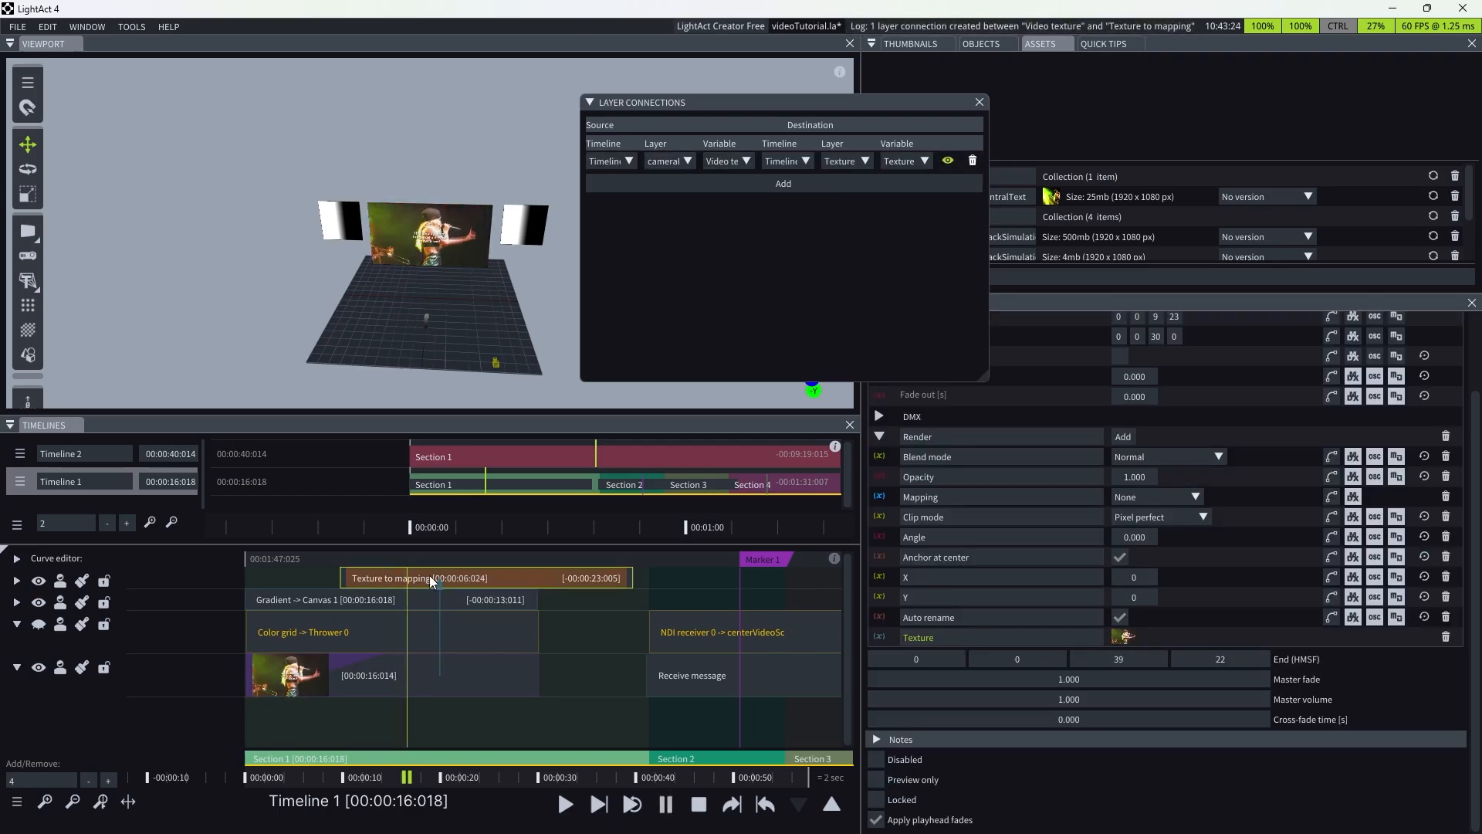
- Inspect the camera feed layer's Video texture variable and the Texture to mapping layer's Texture variable
{"action": "left_click", "coordinate": [494, 687]}
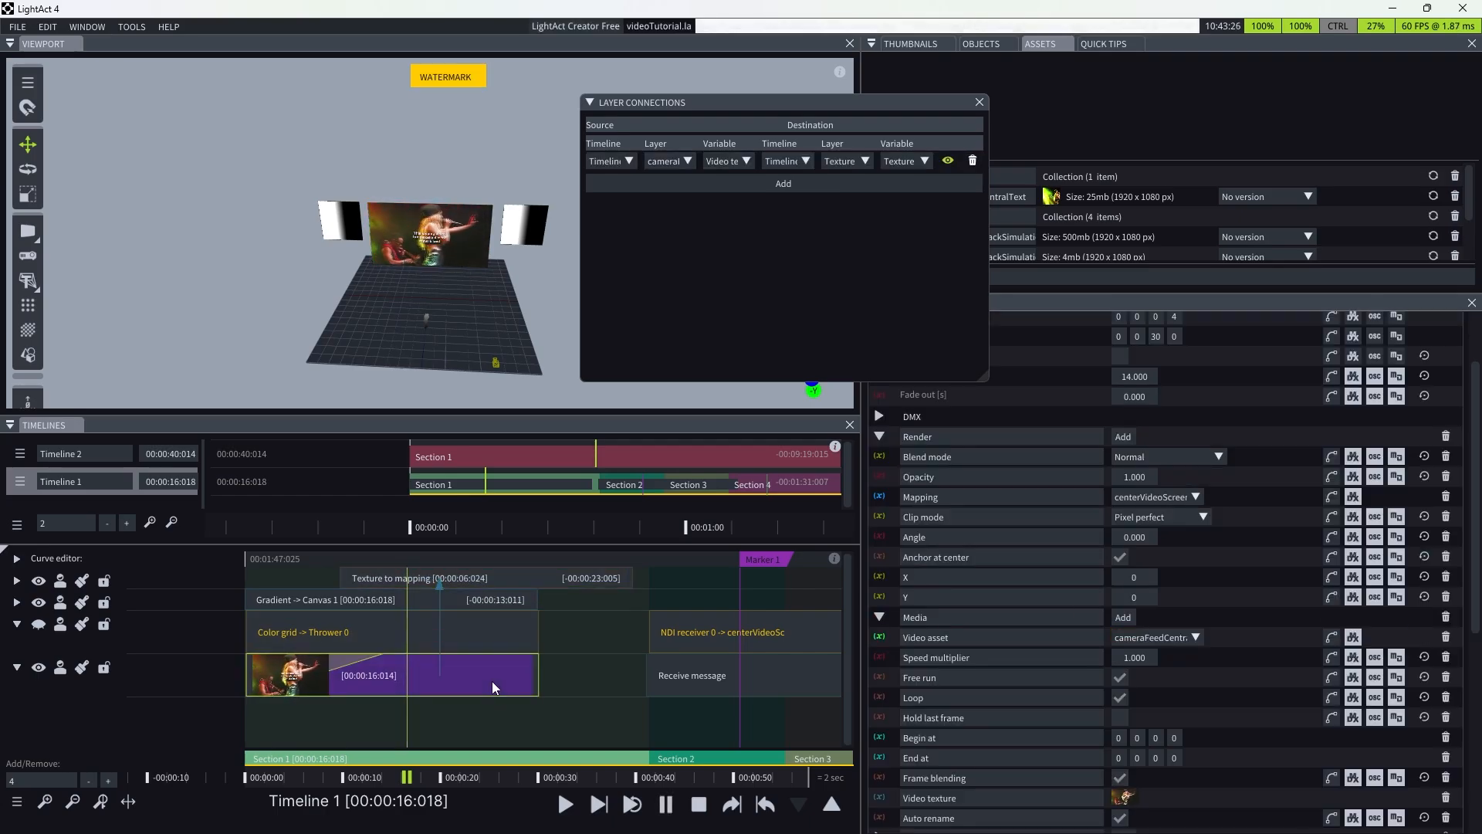
{"action": "scroll", "coordinate": [911, 672], "scroll_direction": "down", "scroll_amount": 4}
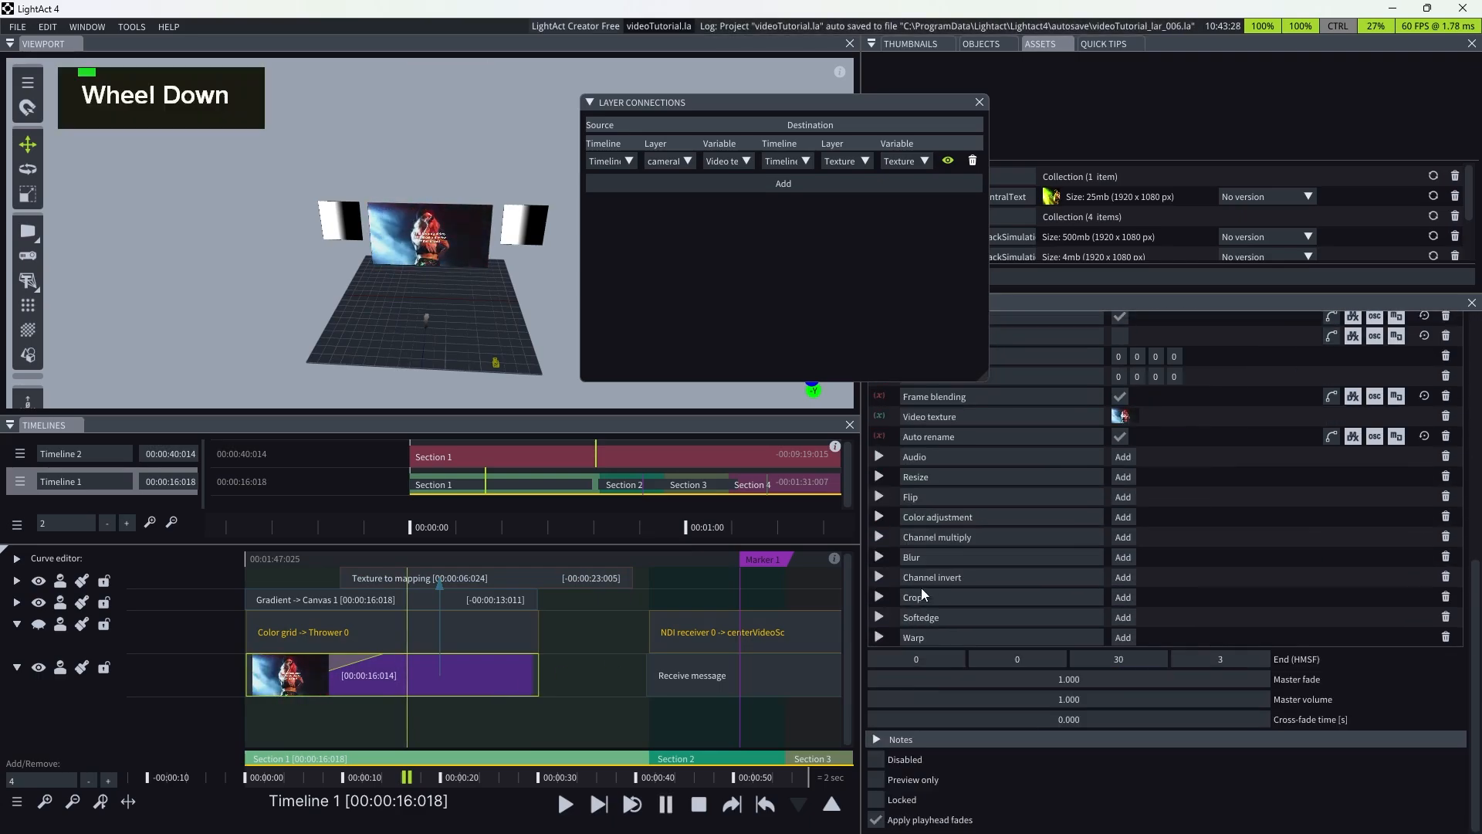
{"action": "scroll", "coordinate": [911, 671], "scroll_direction": "up", "scroll_amount": 4}
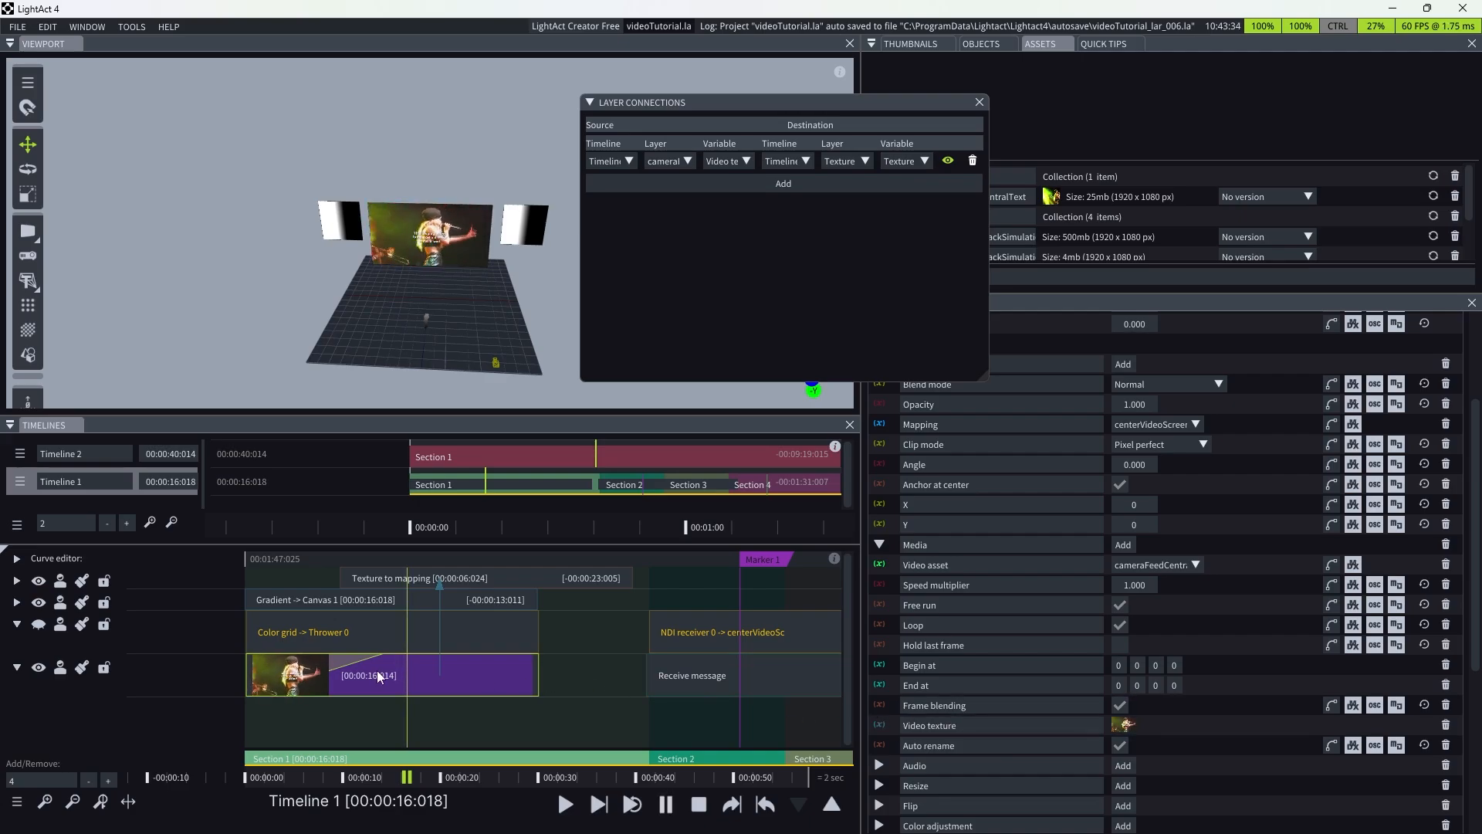
{"action": "left_click", "coordinate": [483, 580]}
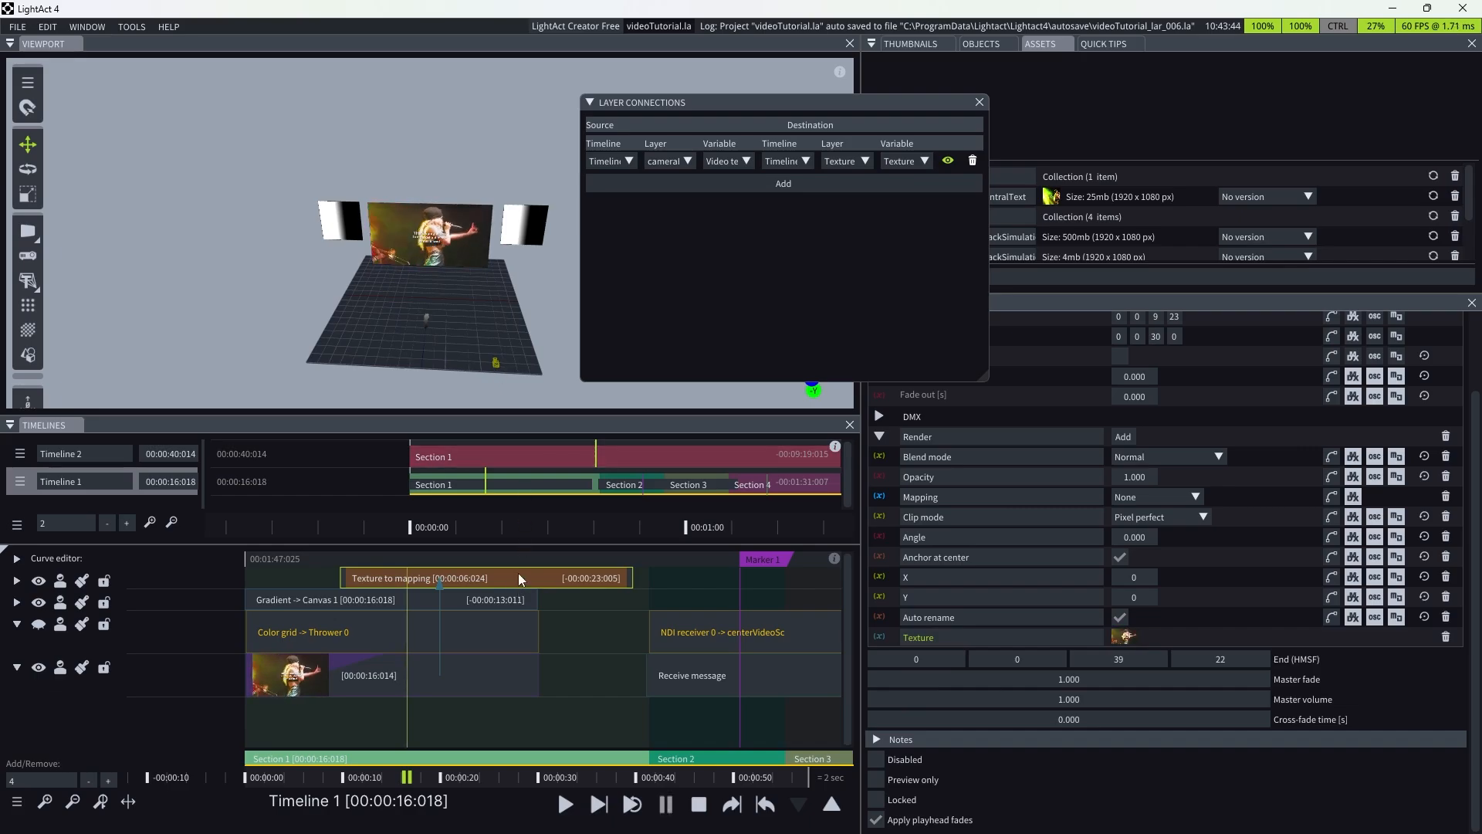
- Assign Thrower 0 as the Texture to mapping layer's mapping and move the thrower on the stage
{"action": "left_click_drag", "start_coordinate": [496, 365], "coordinate": [430, 586]}
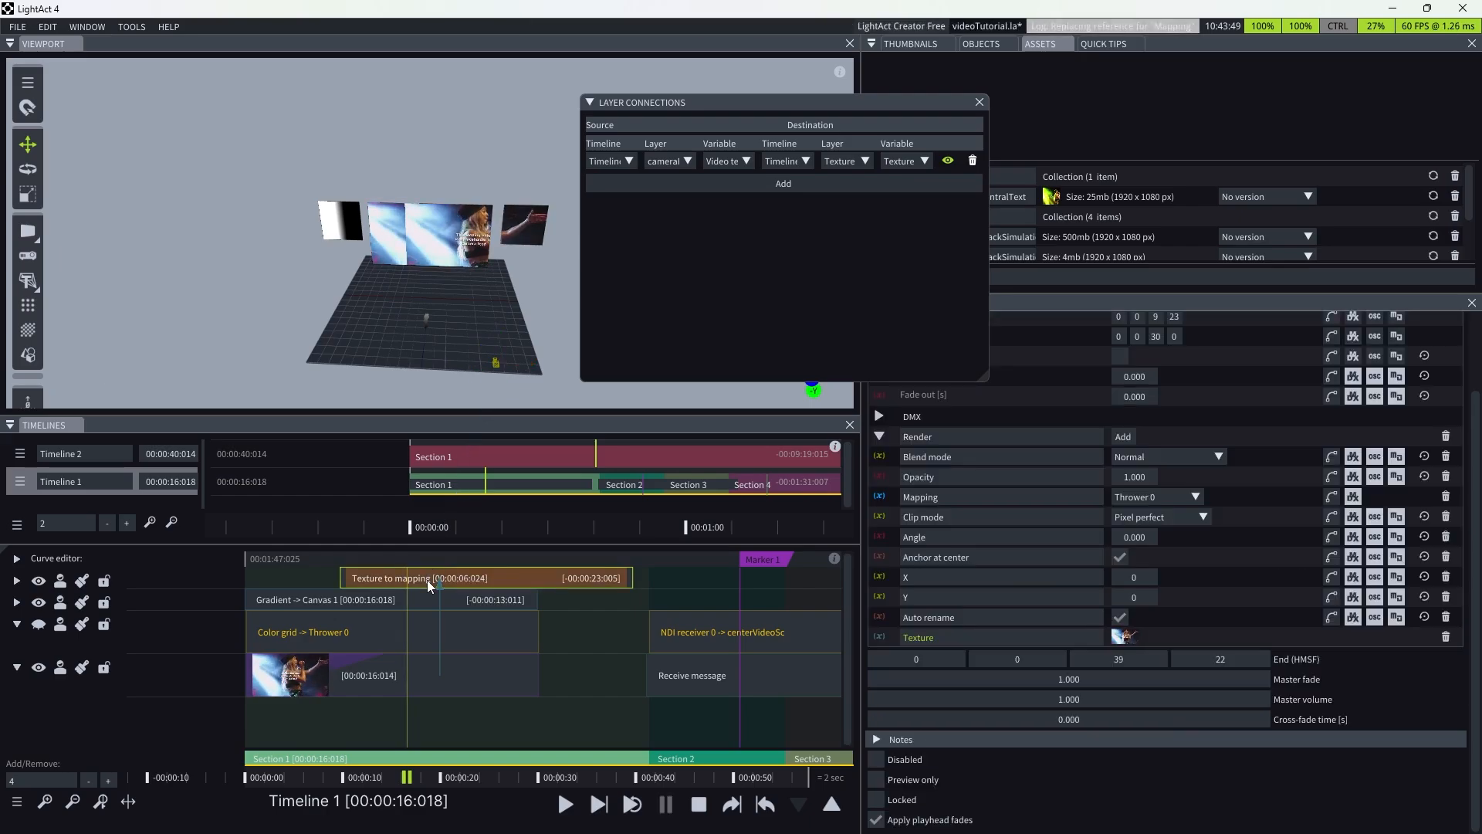
{"action": "left_click", "coordinate": [495, 362]}
{"action": "mouse_move", "coordinate": [496, 383]}
{"action": "left_mouse_down"}
{"action": "mouse_move", "coordinate": [523, 324]}
{"action": "mouse_move", "coordinate": [437, 328]}
{"action": "mouse_move", "coordinate": [530, 338]}
{"action": "mouse_move", "coordinate": [491, 305]}
{"action": "mouse_move", "coordinate": [496, 356]}
{"action": "left_mouse_up"}
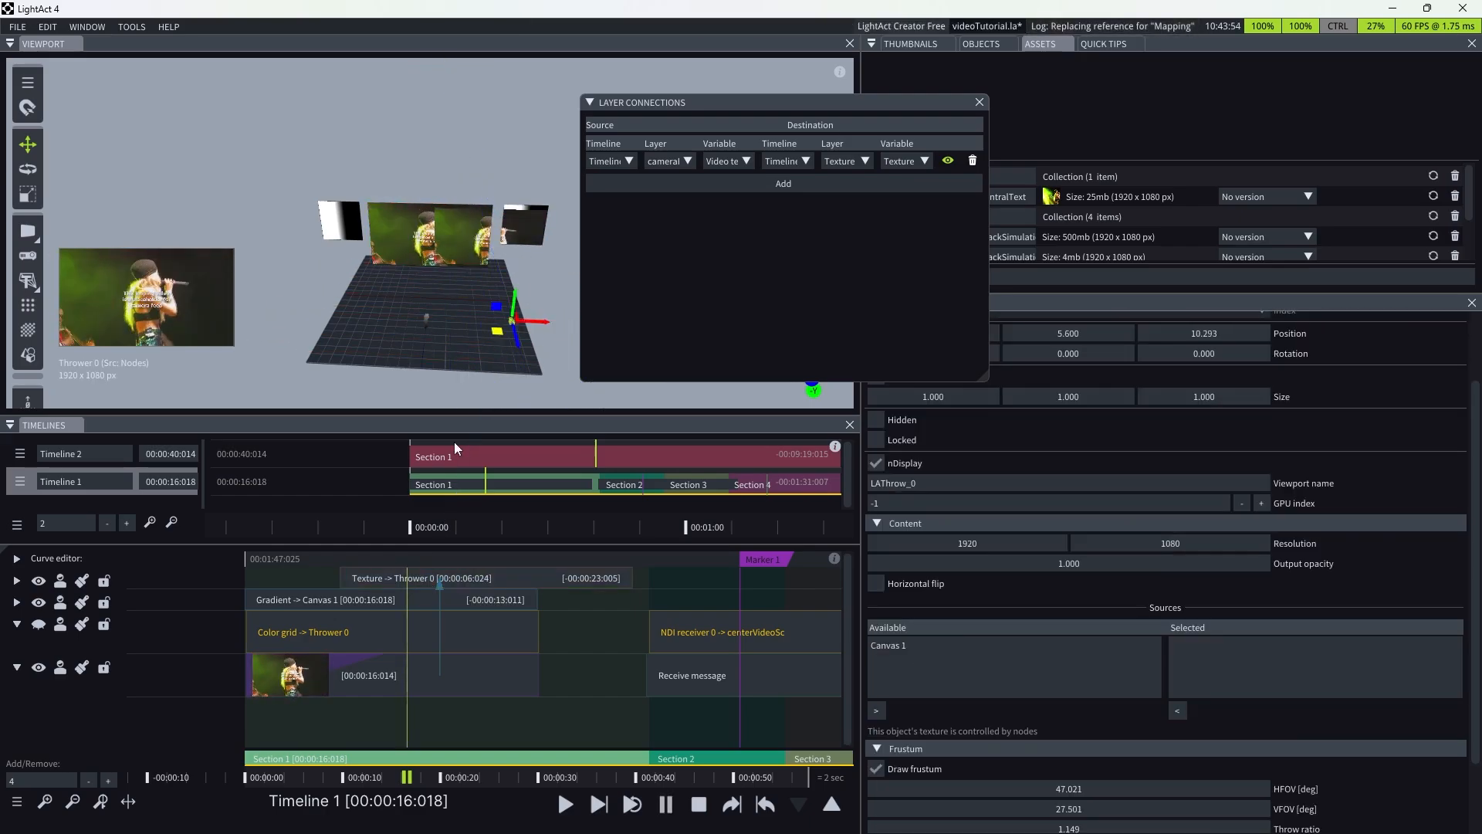
- Compare the camera feed layer mapped to centerVideoScreen with the connected Texture layer mapped to Thrower 0
{"action": "left_click", "coordinate": [345, 684]}
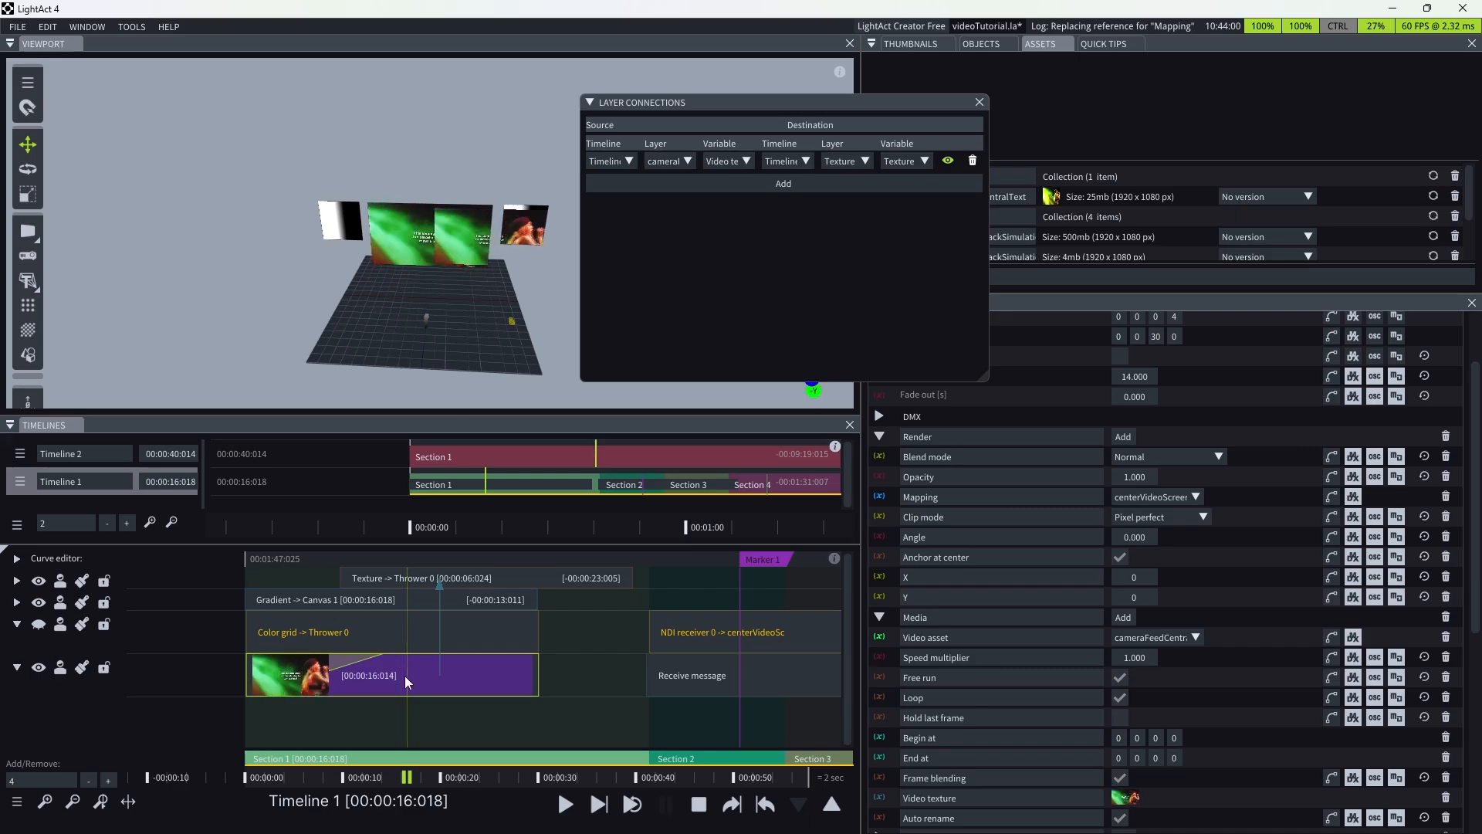
{"action": "left_click", "coordinate": [491, 628]}
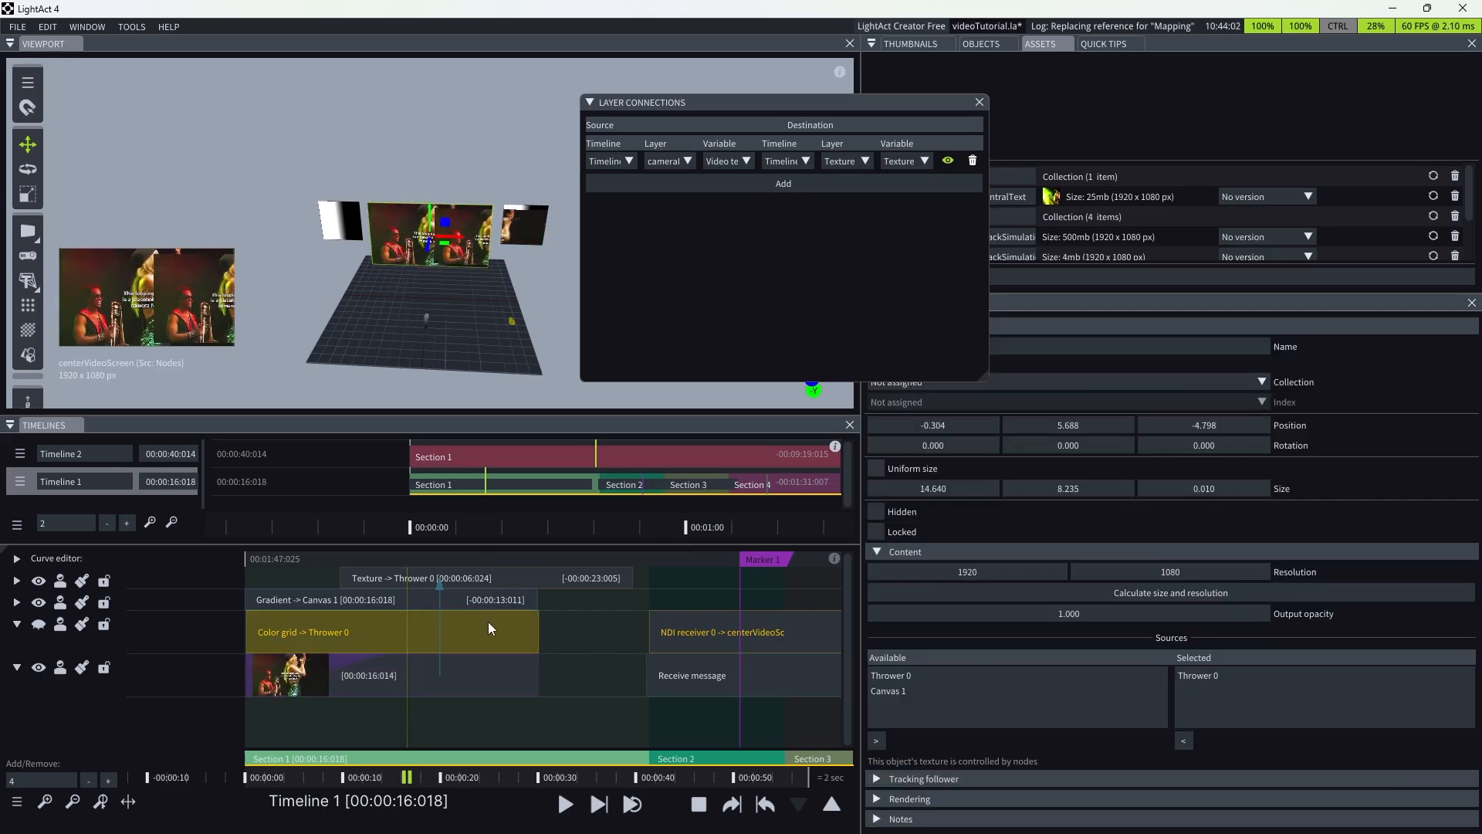
{"action": "left_click", "coordinate": [479, 673]}
{"action": "left_click", "coordinate": [484, 584]}
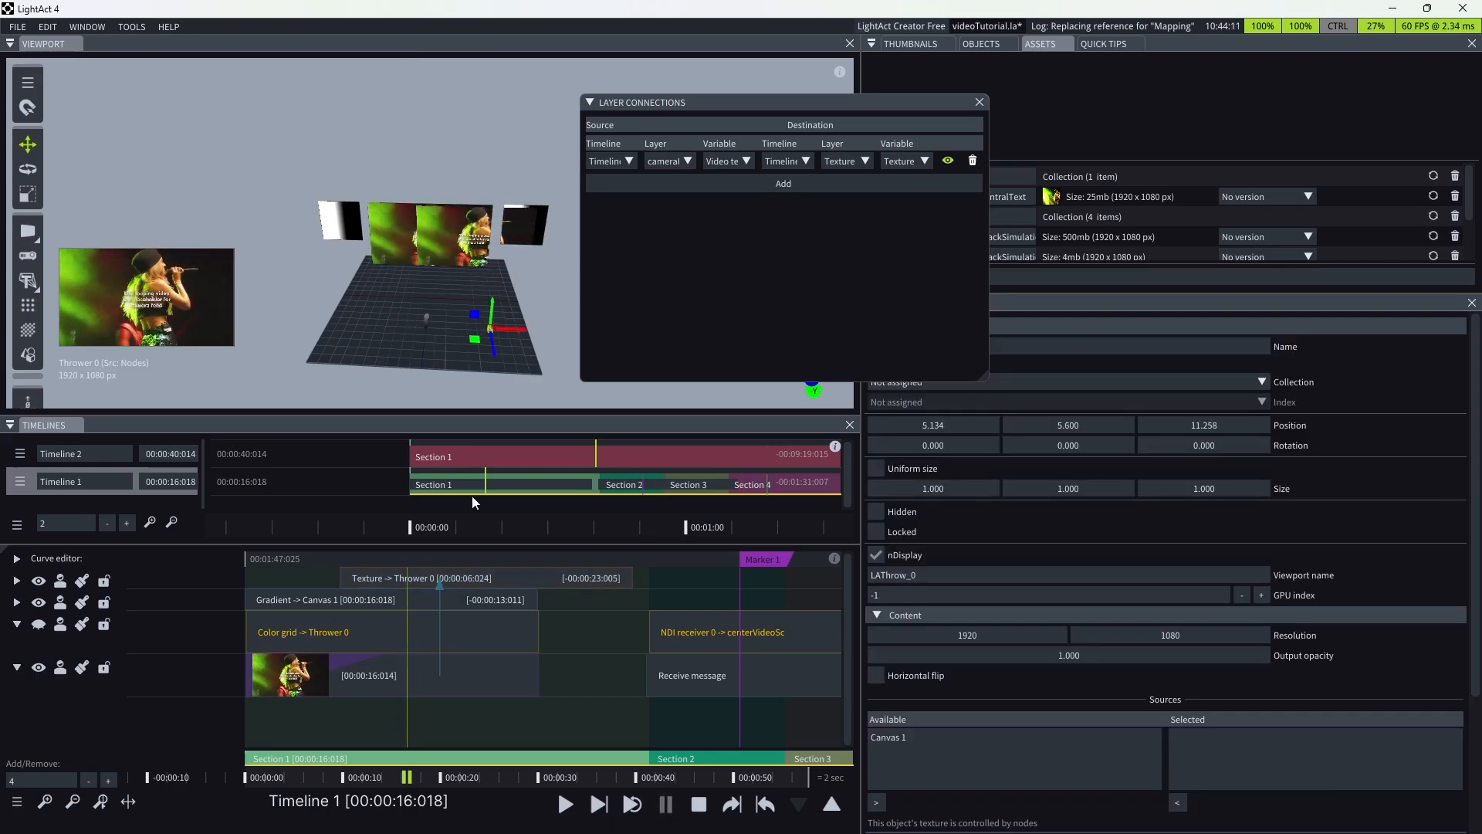
- Move the thrower on the stage to about X 5.341 and Z 11.978, and resize the Layer connections window
{"action": "left_click_drag", "start_coordinate": [476, 344], "coordinate": [479, 352]}
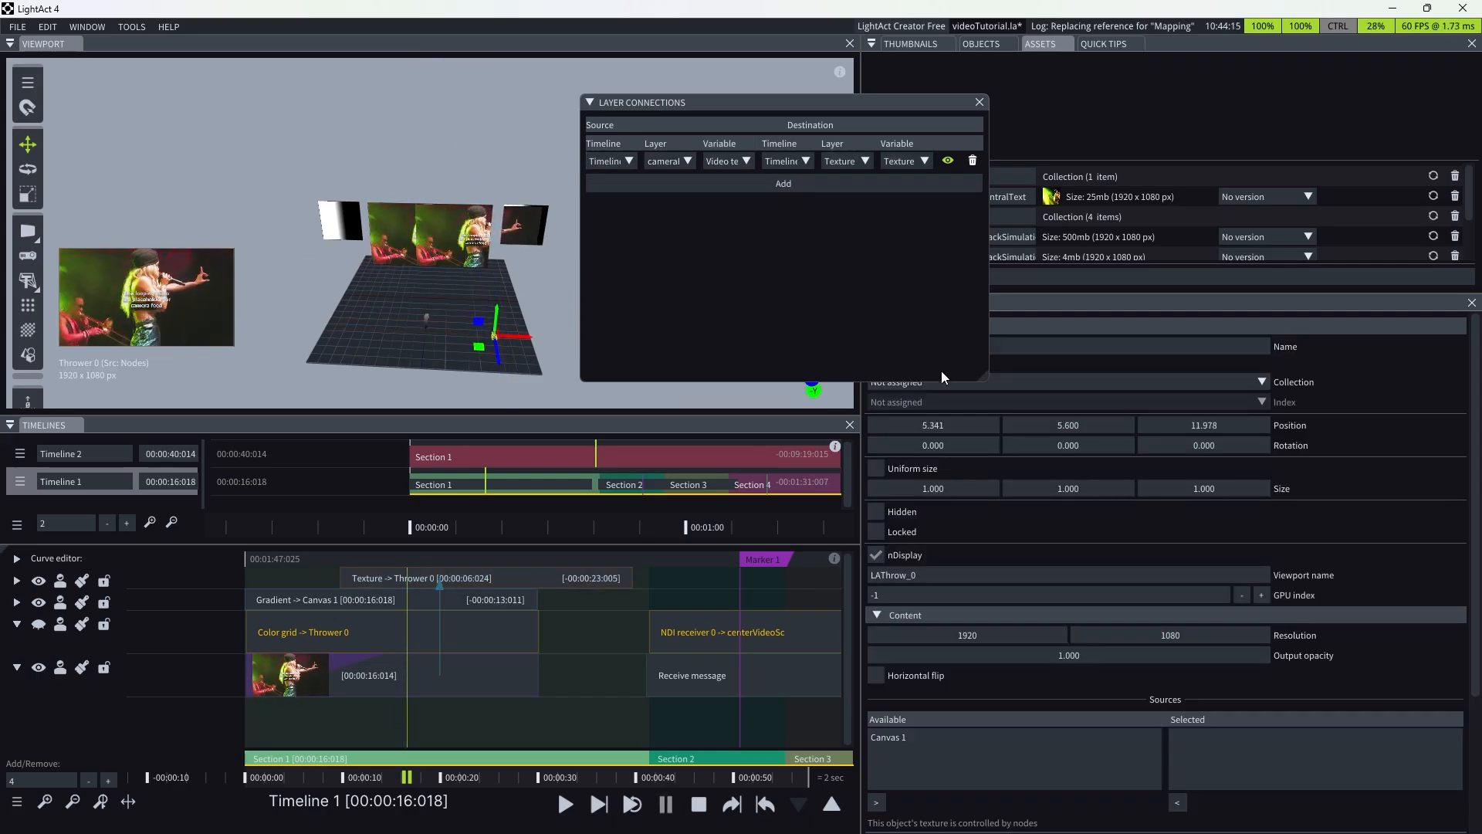
{"action": "mouse_move", "coordinate": [985, 383]}
{"action": "left_mouse_down"}
{"action": "mouse_move", "coordinate": [1272, 457]}
{"action": "mouse_move", "coordinate": [973, 409]}
{"action": "left_mouse_up"}
{"action": "left_click", "coordinate": [469, 641]}
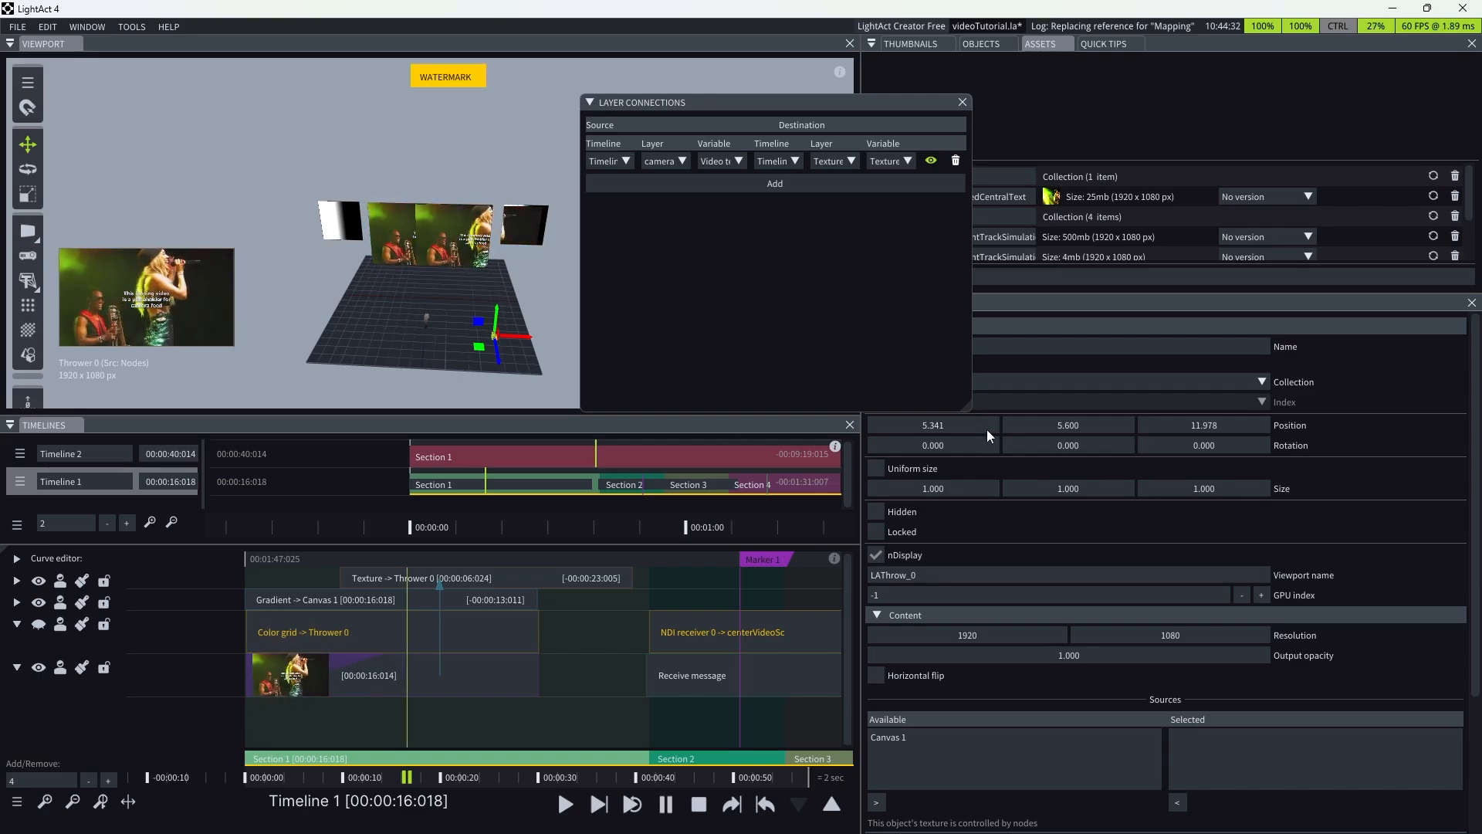
- Add a second layer connection with the Name variable of the Color grid layer as its source
{"action": "left_click", "coordinate": [754, 184]}
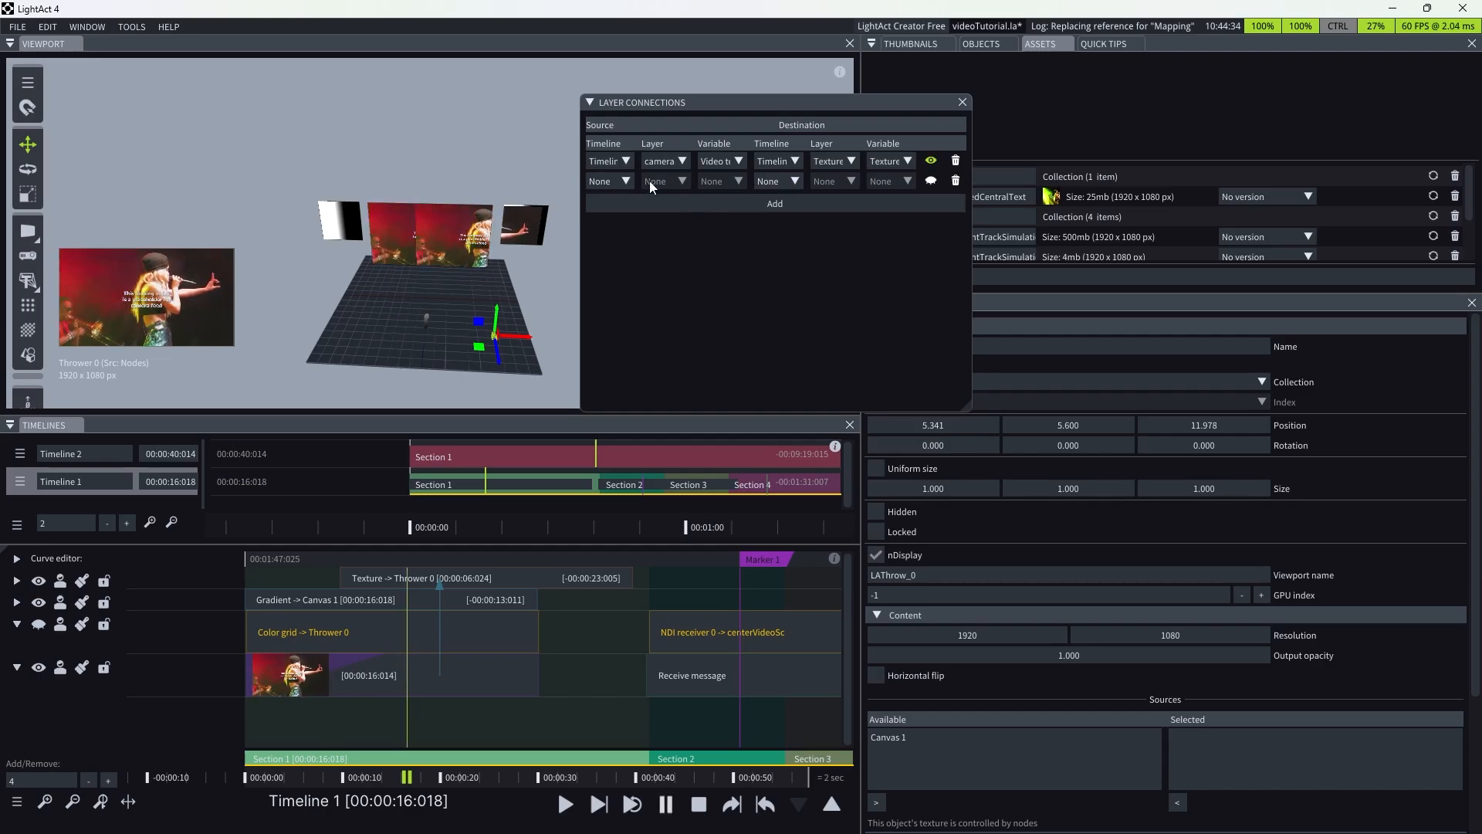
{"action": "left_click", "coordinate": [623, 181]}
{"action": "double_click", "coordinate": [619, 220]}
{"action": "left_click", "coordinate": [668, 180]}
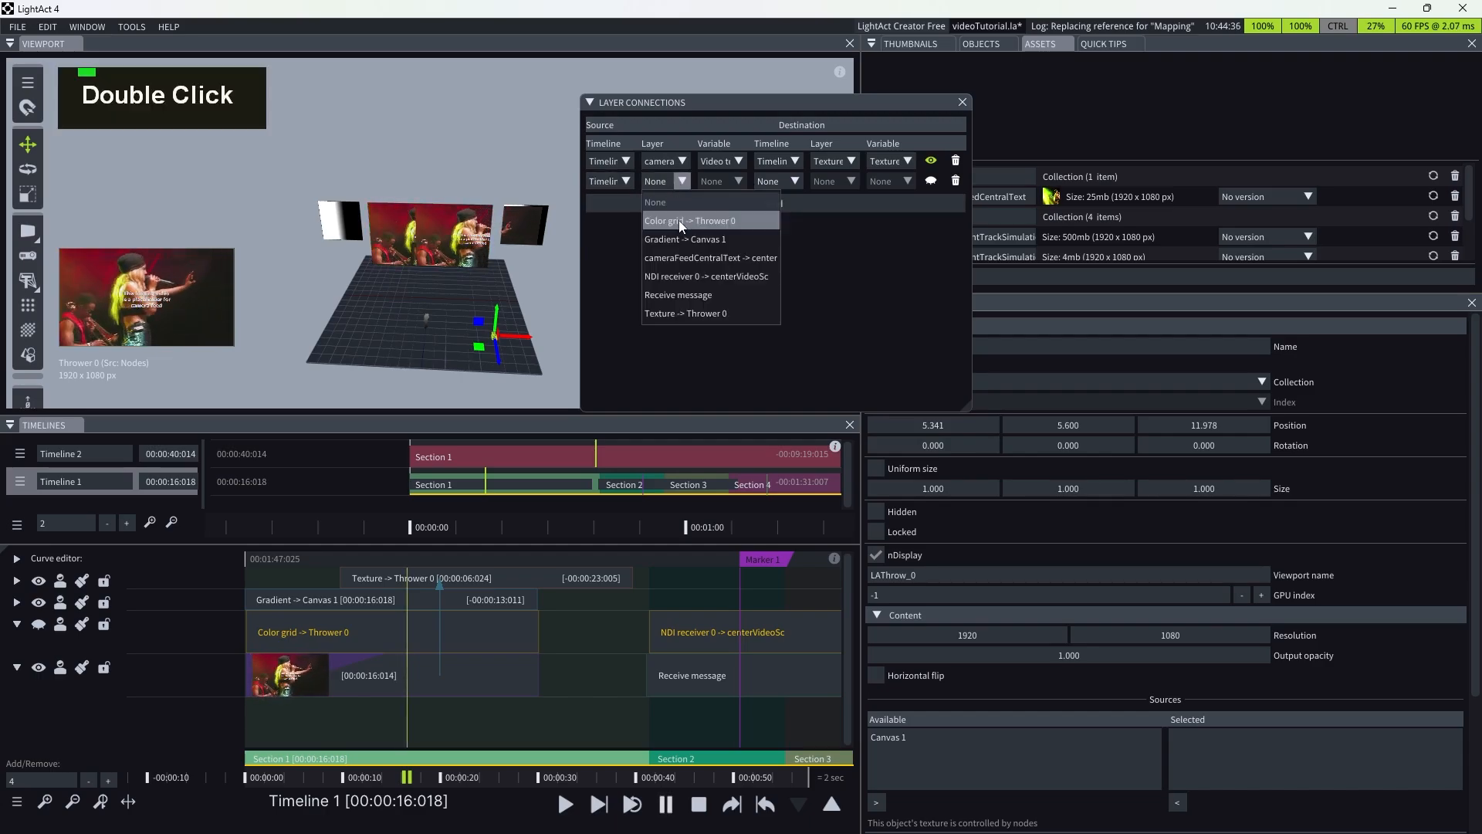
{"action": "left_click", "coordinate": [679, 220]}
{"action": "left_click", "coordinate": [730, 182]}
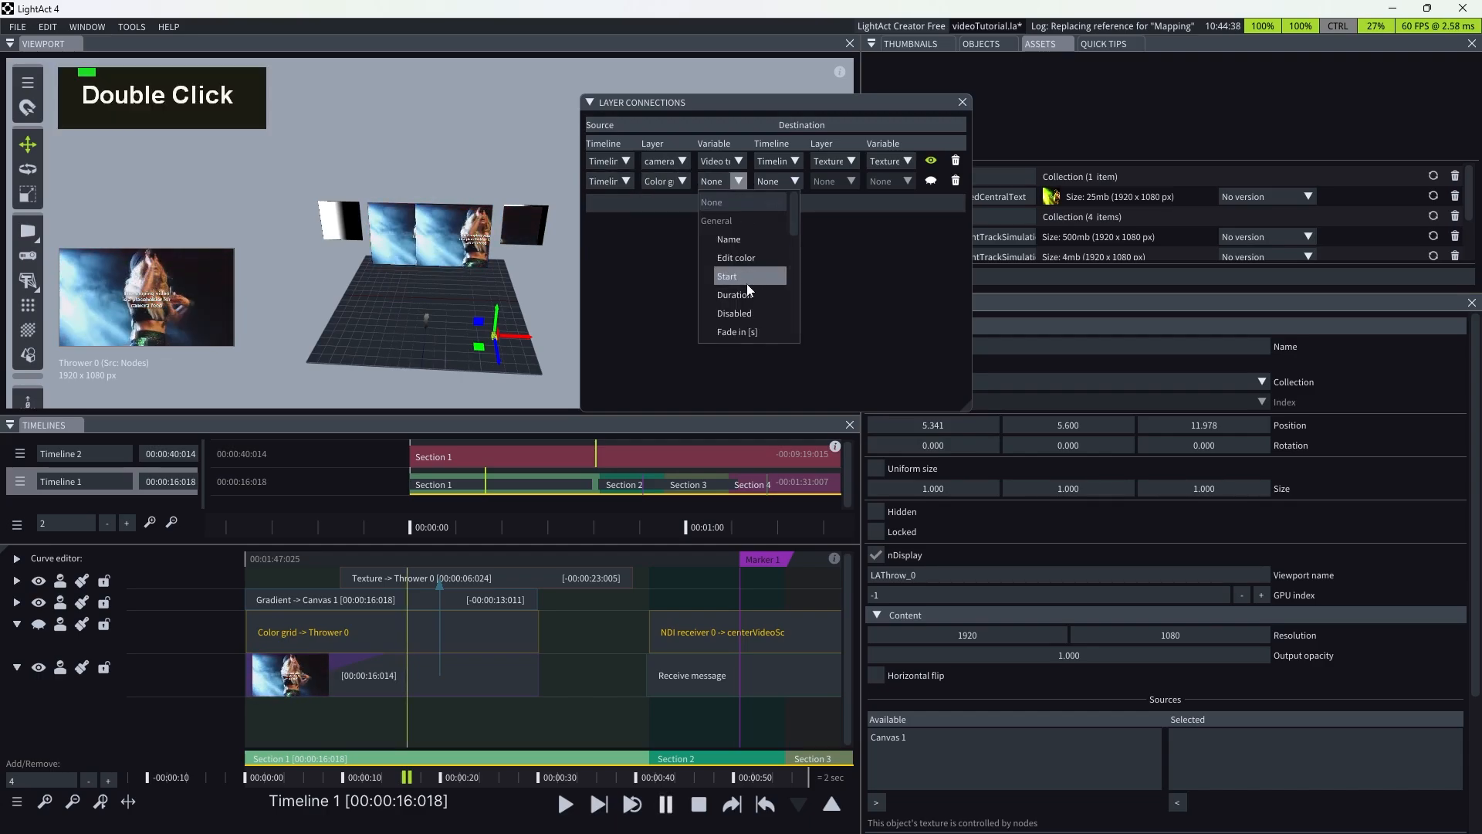
{"action": "scroll", "coordinate": [746, 289], "scroll_direction": "down", "scroll_amount": 3}
{"action": "scroll", "coordinate": [743, 305], "scroll_direction": "down", "scroll_amount": 3}
{"action": "scroll", "coordinate": [738, 322], "scroll_direction": "up", "scroll_amount": 1}
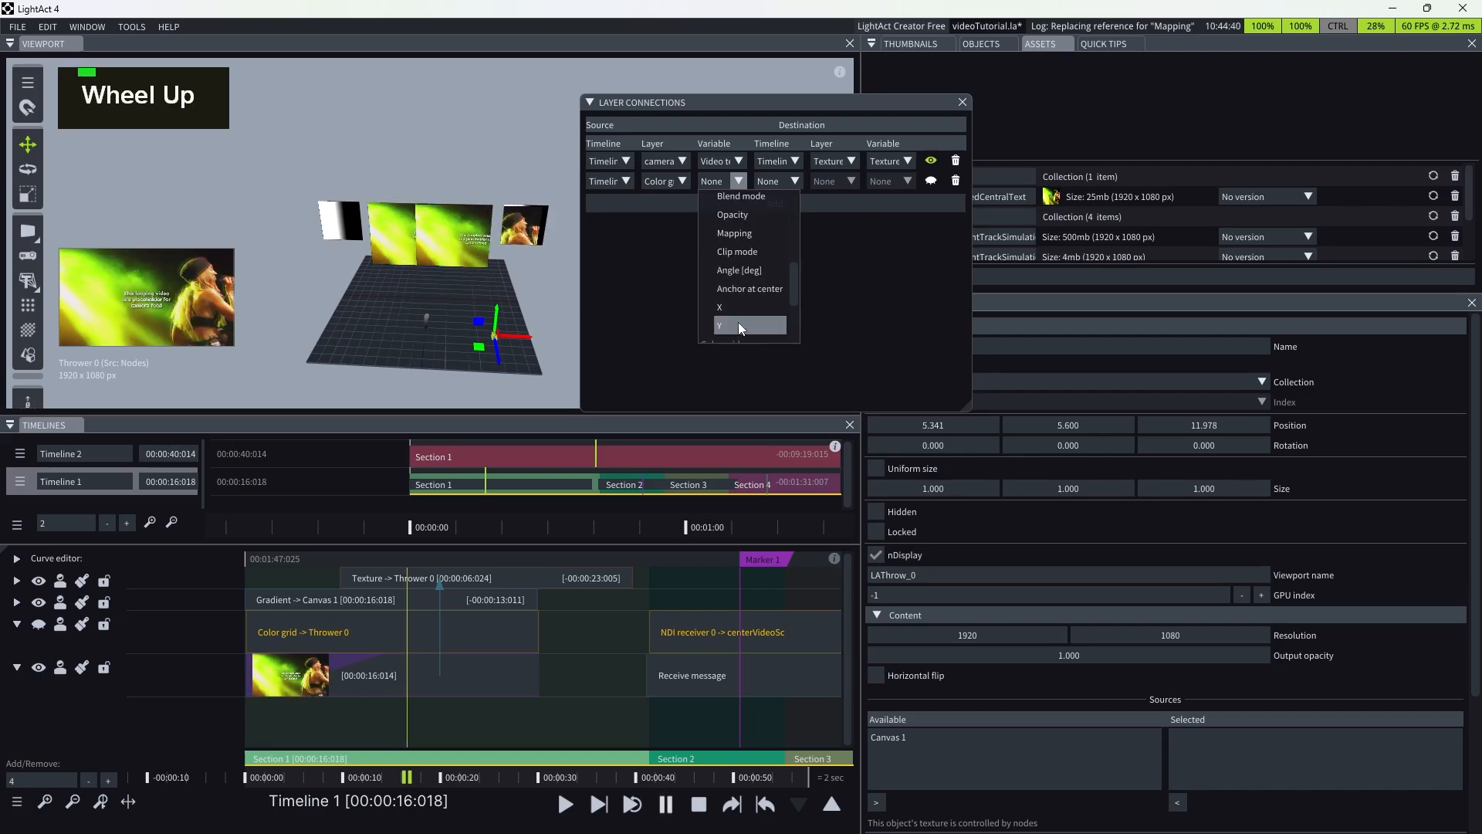
{"action": "double_click", "coordinate": [740, 180]}
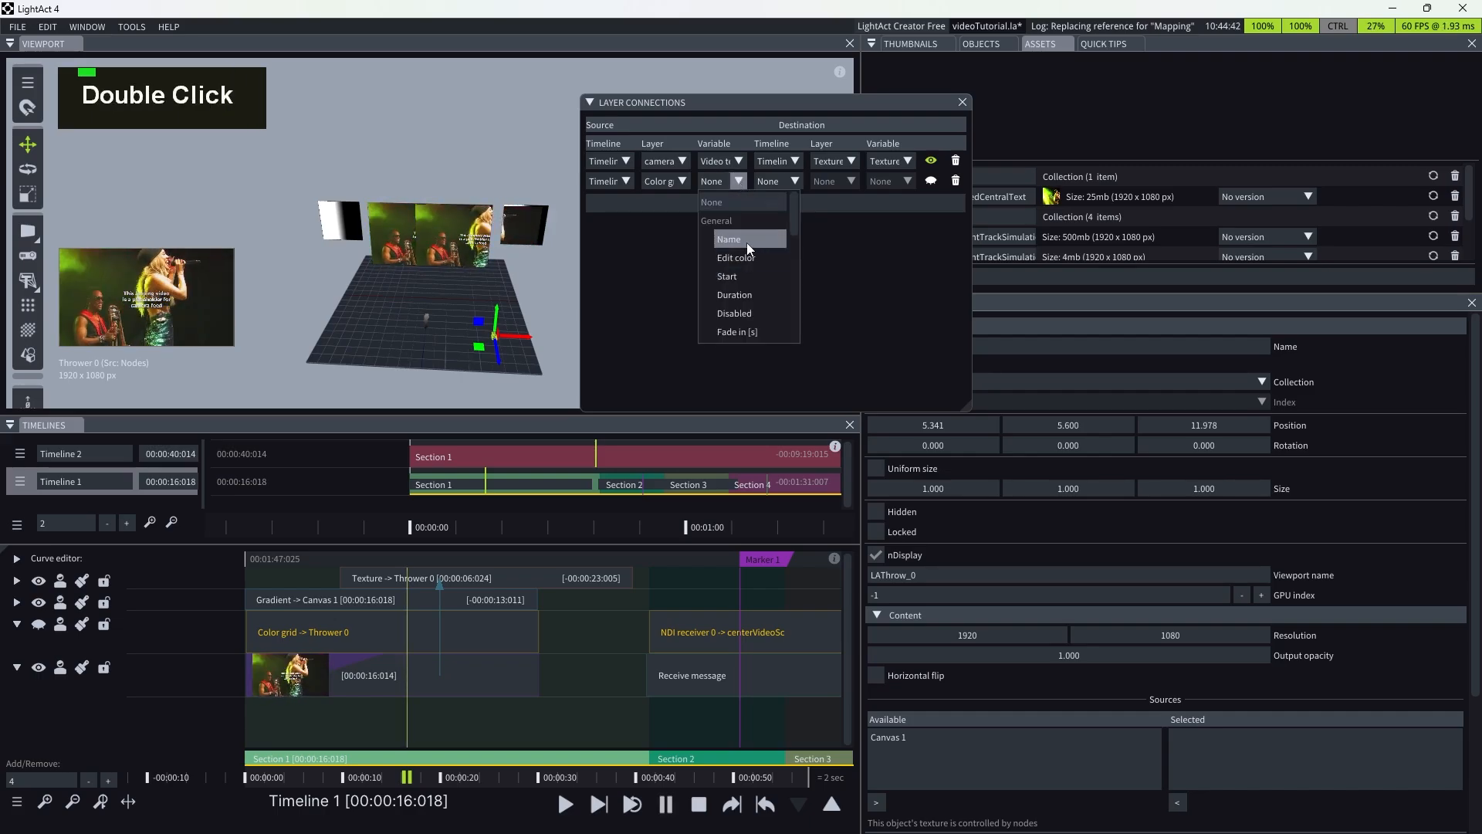
{"action": "left_click", "coordinate": [747, 243]}
- Set the second connection's destination to the Gradient layer's Name variable, and delete that connection
{"action": "left_click", "coordinate": [785, 181]}
{"action": "left_click", "coordinate": [771, 244]}
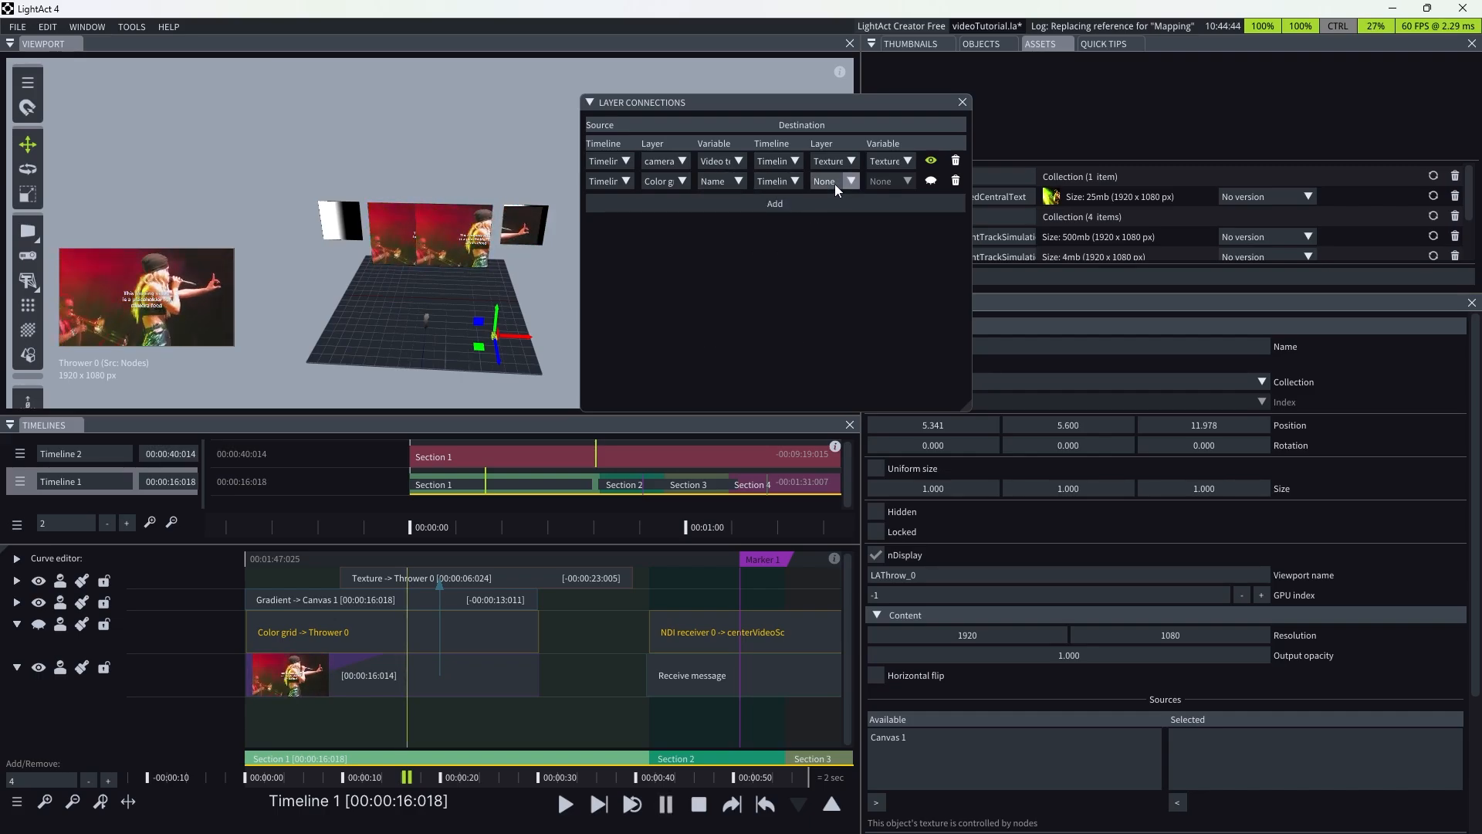
{"action": "left_click", "coordinate": [849, 181]}
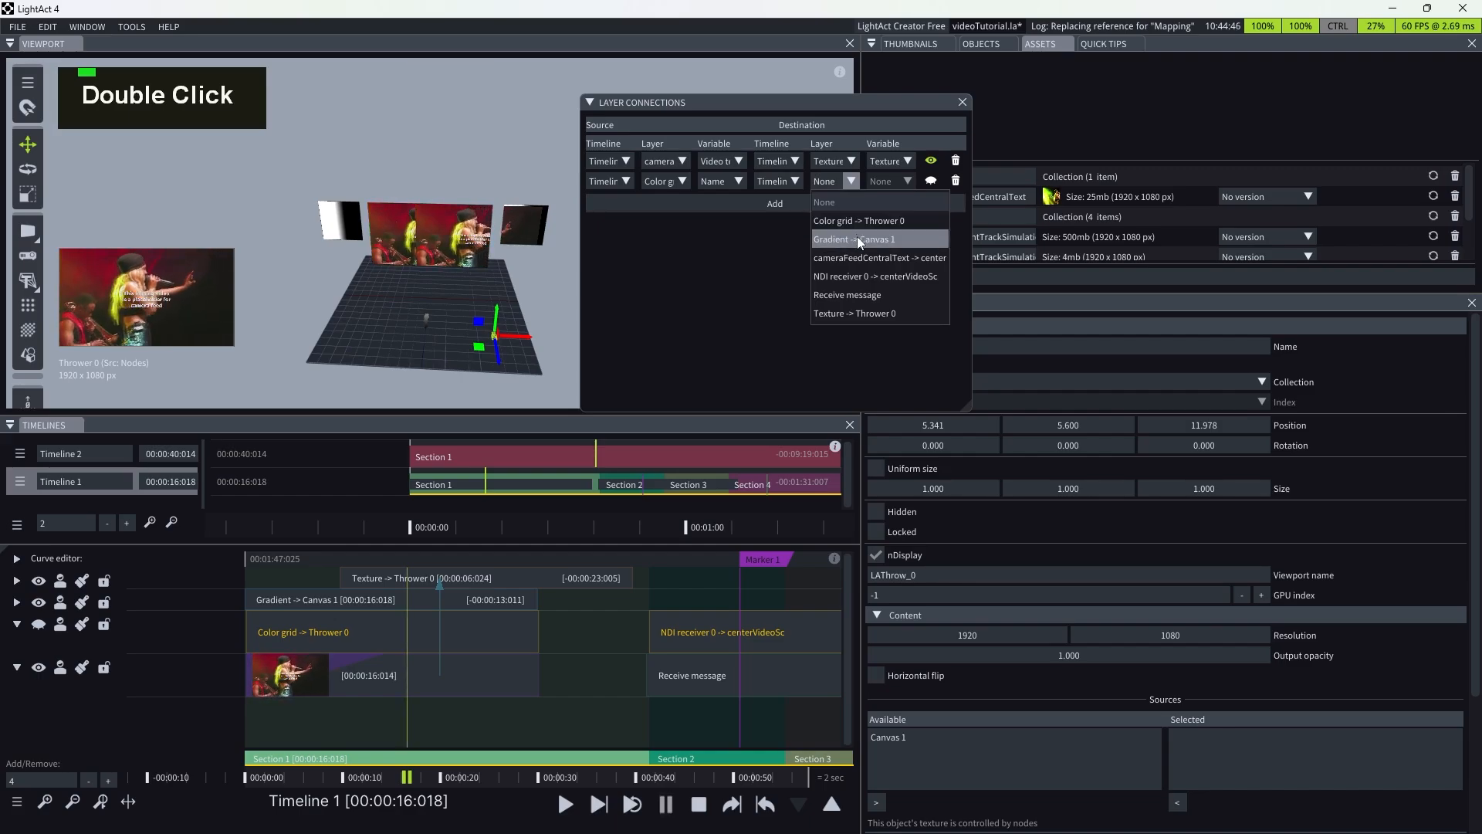
{"action": "left_click", "coordinate": [857, 239]}
{"action": "double_click", "coordinate": [887, 181]}
{"action": "left_click", "coordinate": [892, 237]}
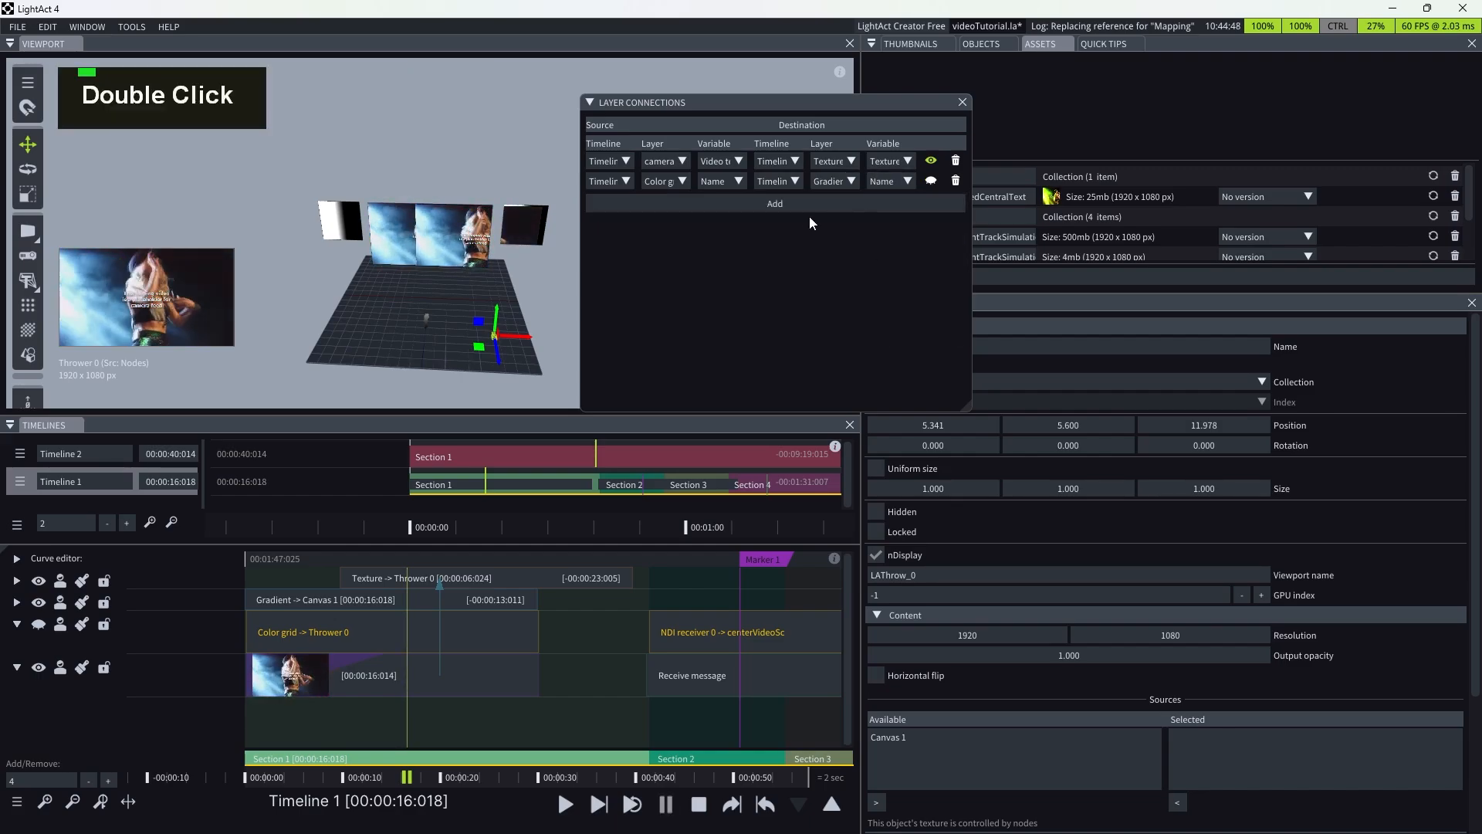
{"action": "left_click", "coordinate": [934, 182]}
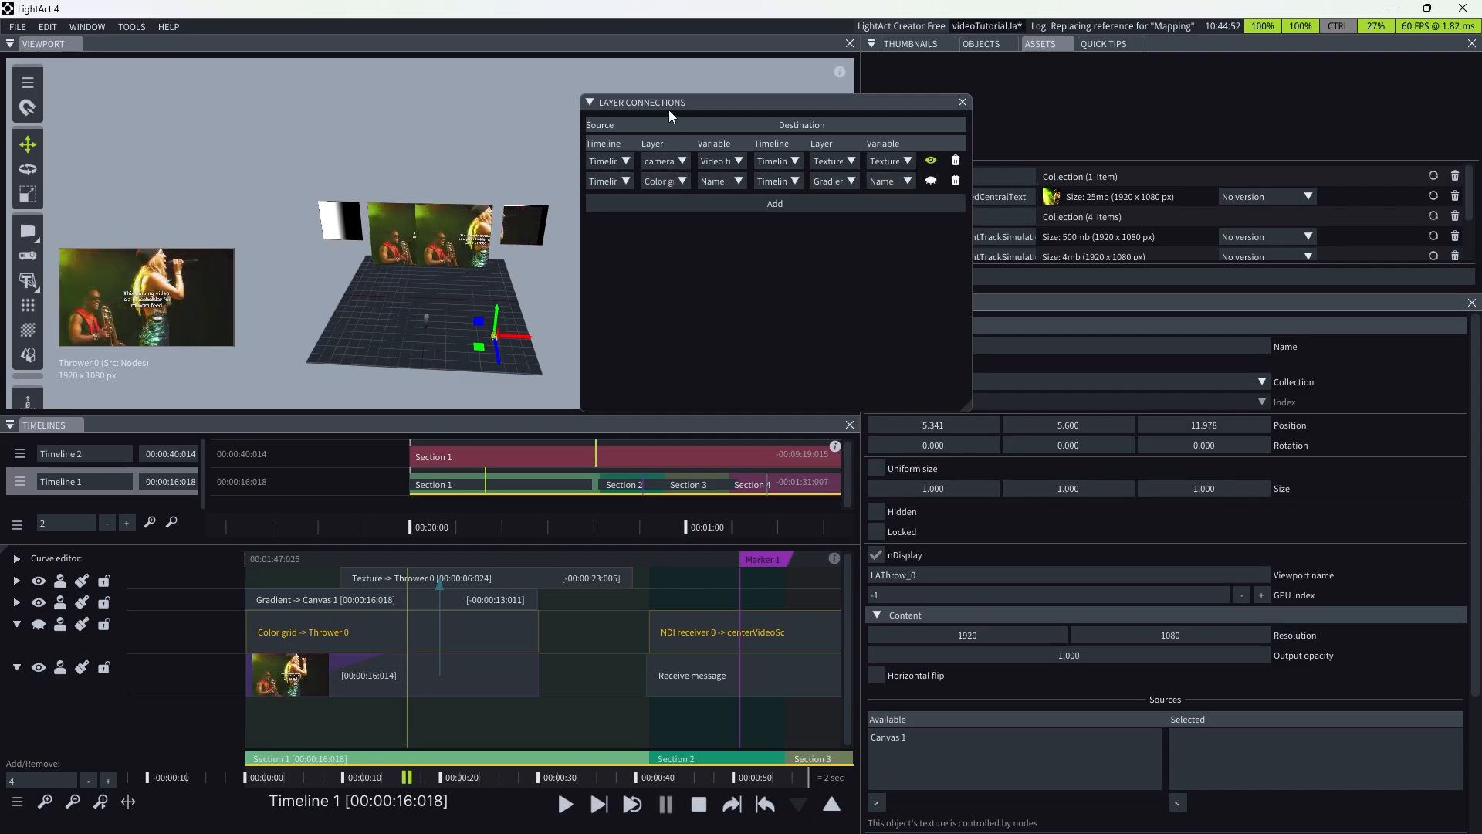
{"action": "left_click", "coordinate": [955, 181]}
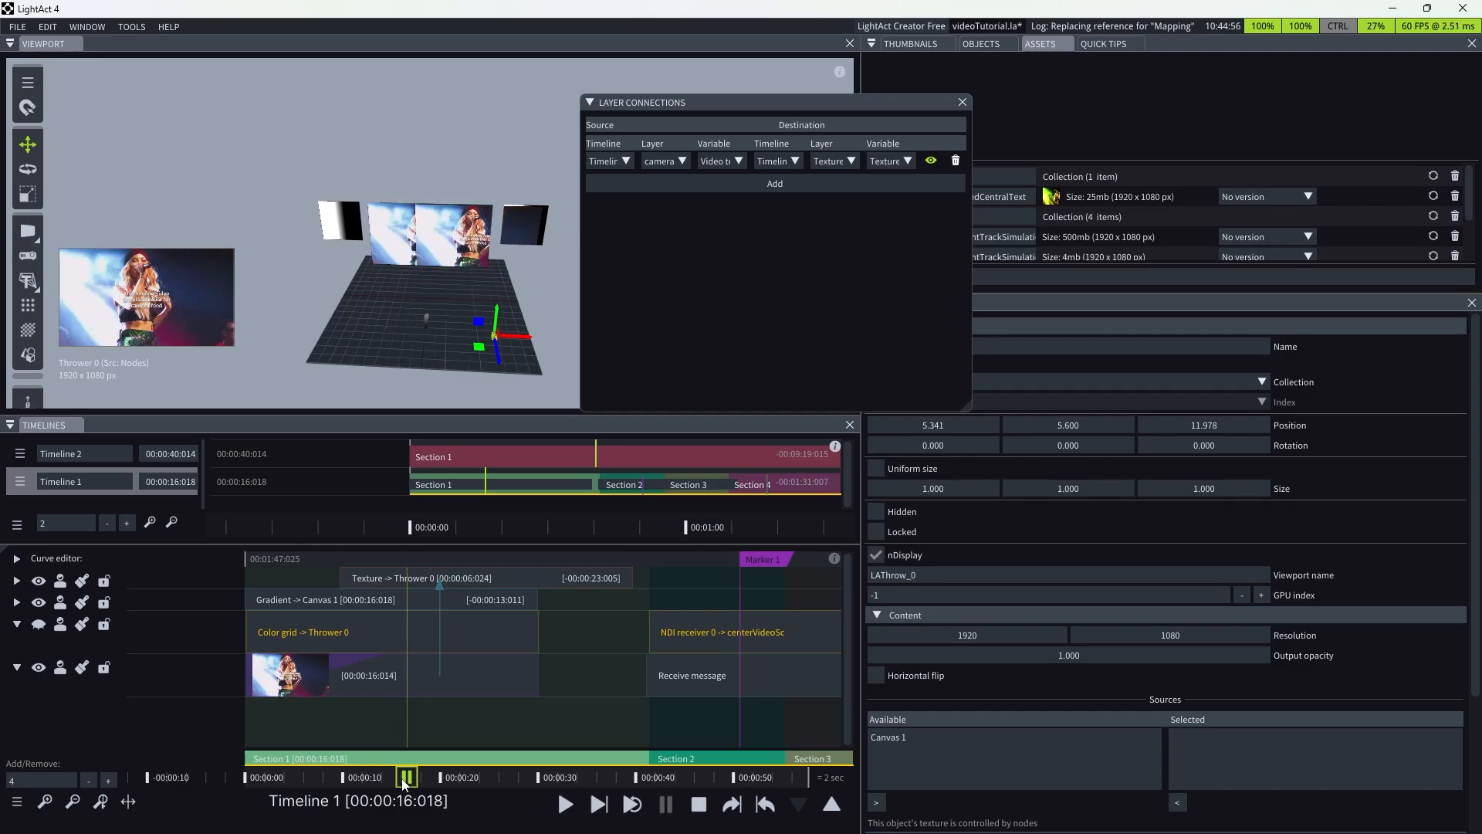
- Move the Timeline 1 playhead to 00:00:17:028 and select the Texture layer mapped to Thrower 0
{"action": "left_click_drag", "start_coordinate": [425, 776], "coordinate": [420, 776]}
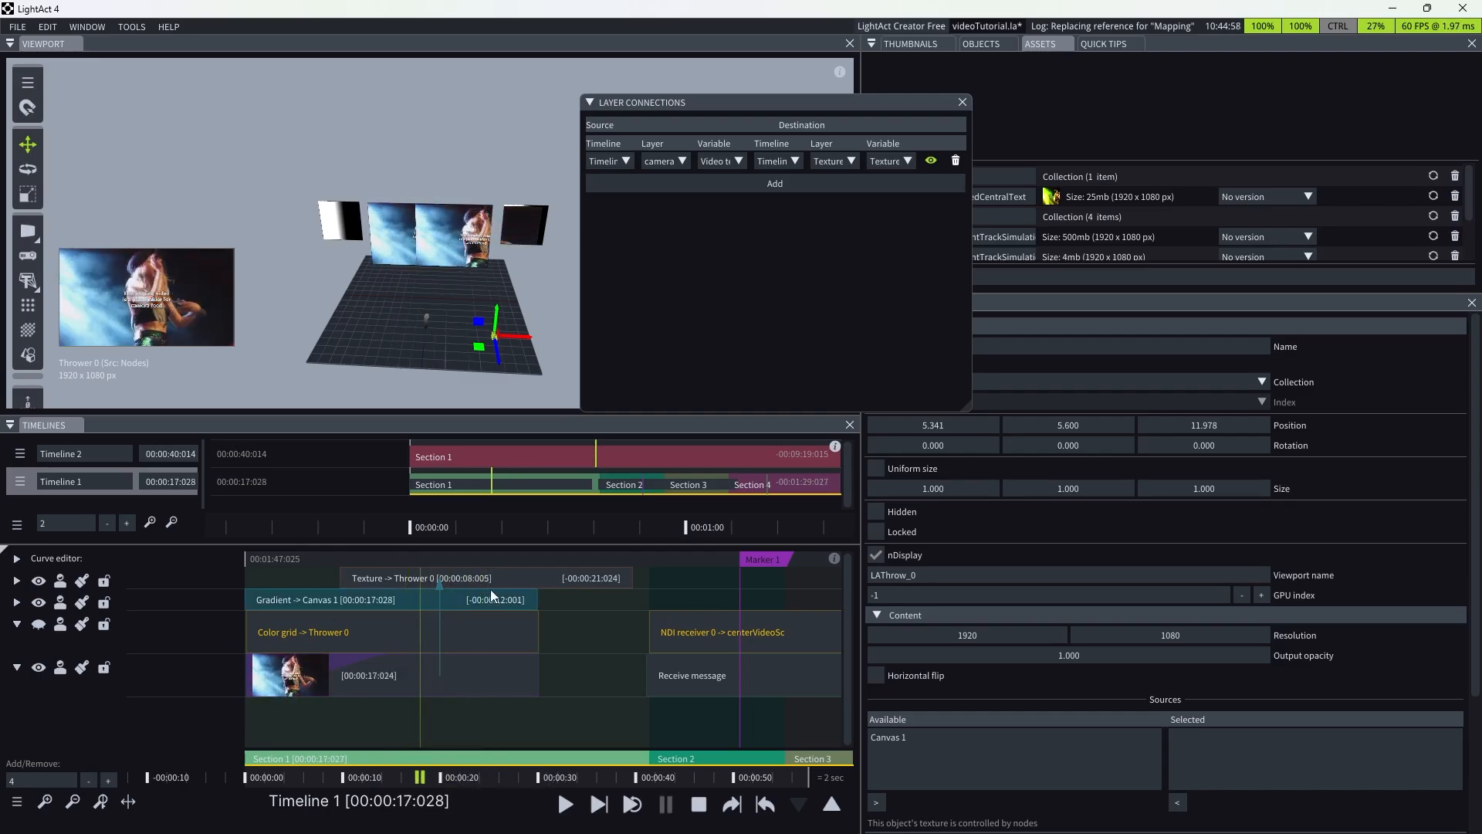
{"action": "left_click", "coordinate": [485, 691]}
{"action": "double_click", "coordinate": [486, 578]}
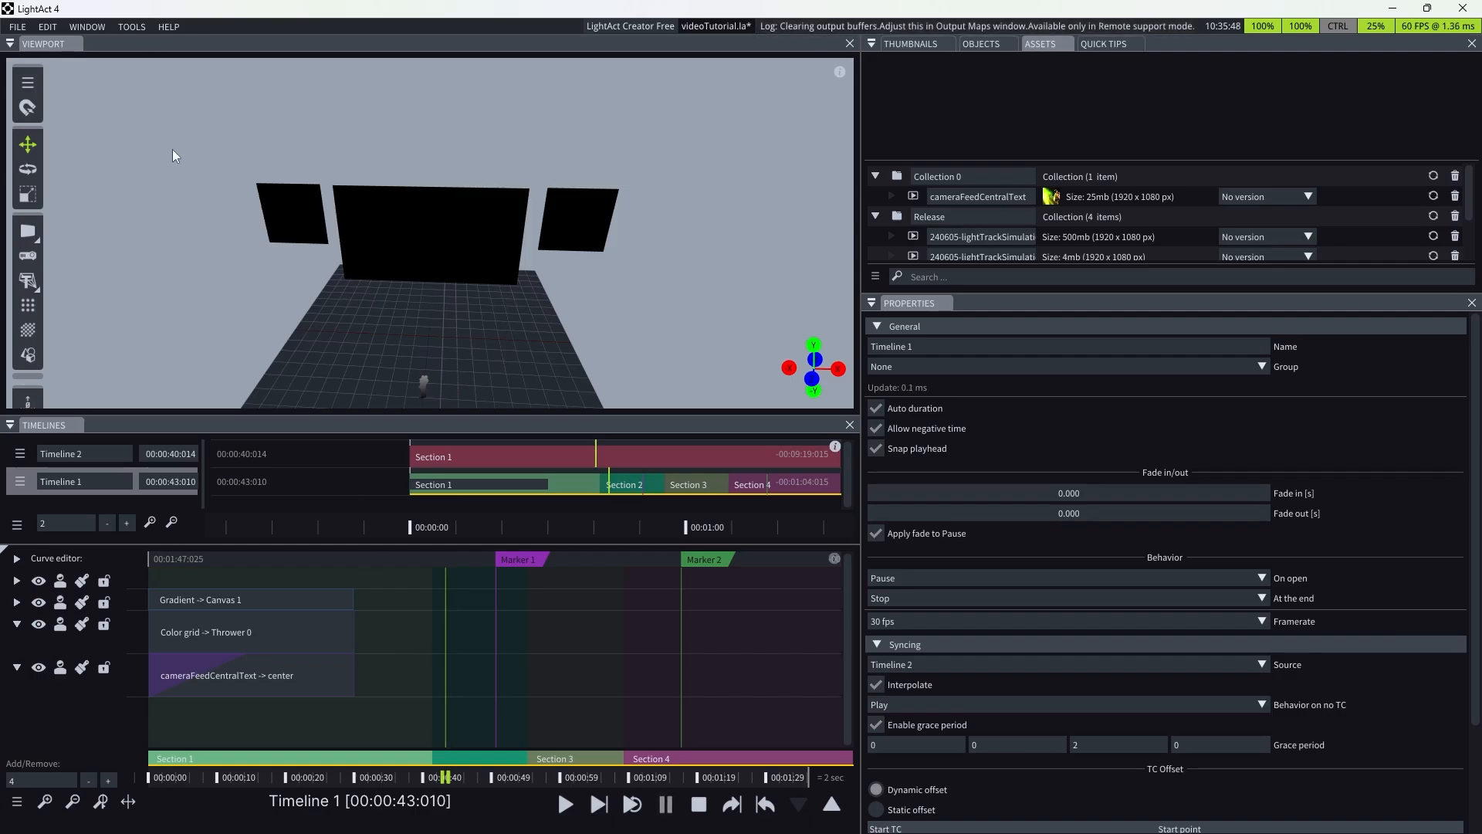
- Open the Devices window and enlarge it
{"action": "left_click", "coordinate": [93, 27]}
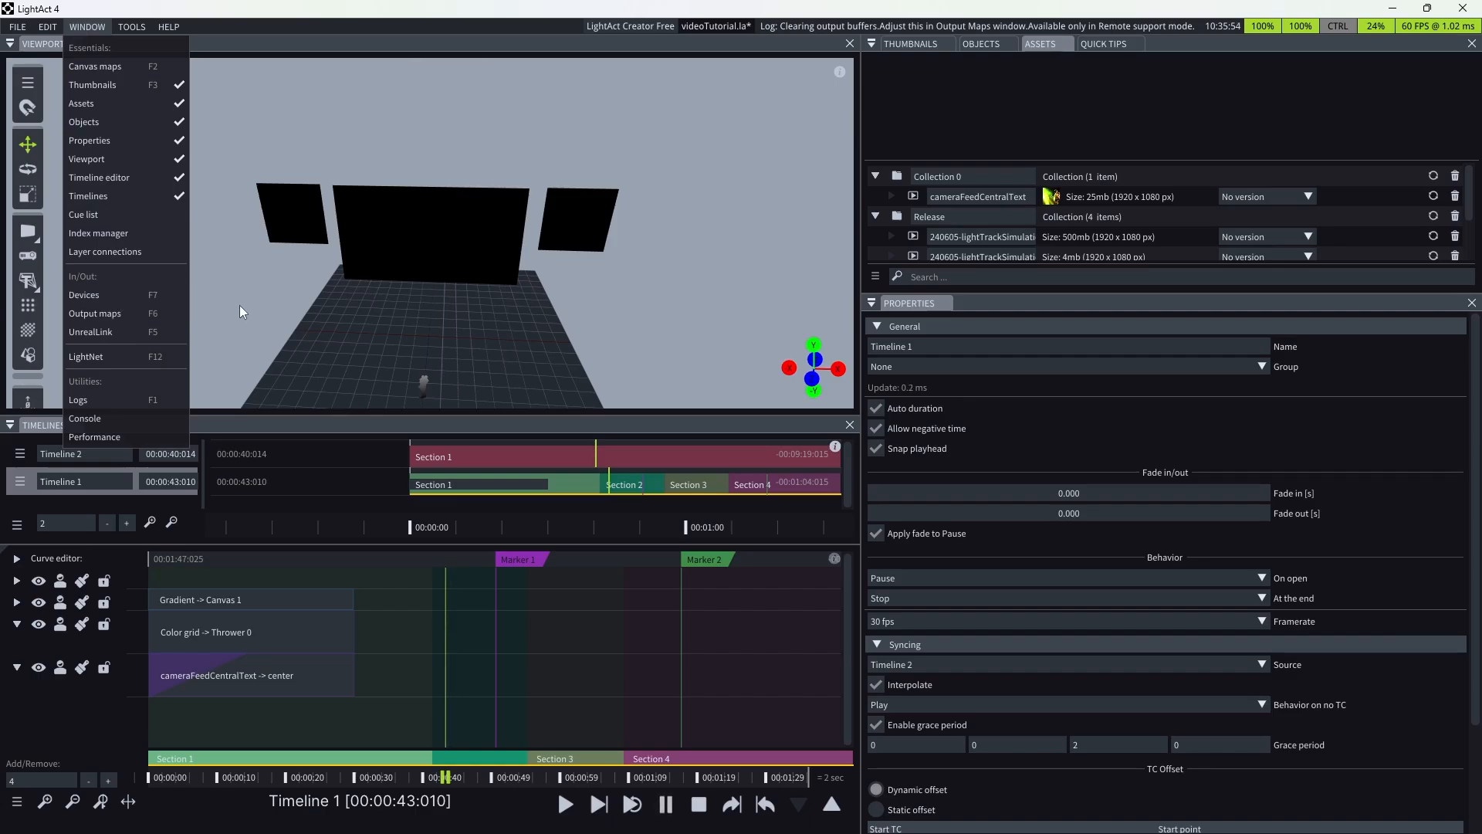
{"action": "key", "text": "F7"}
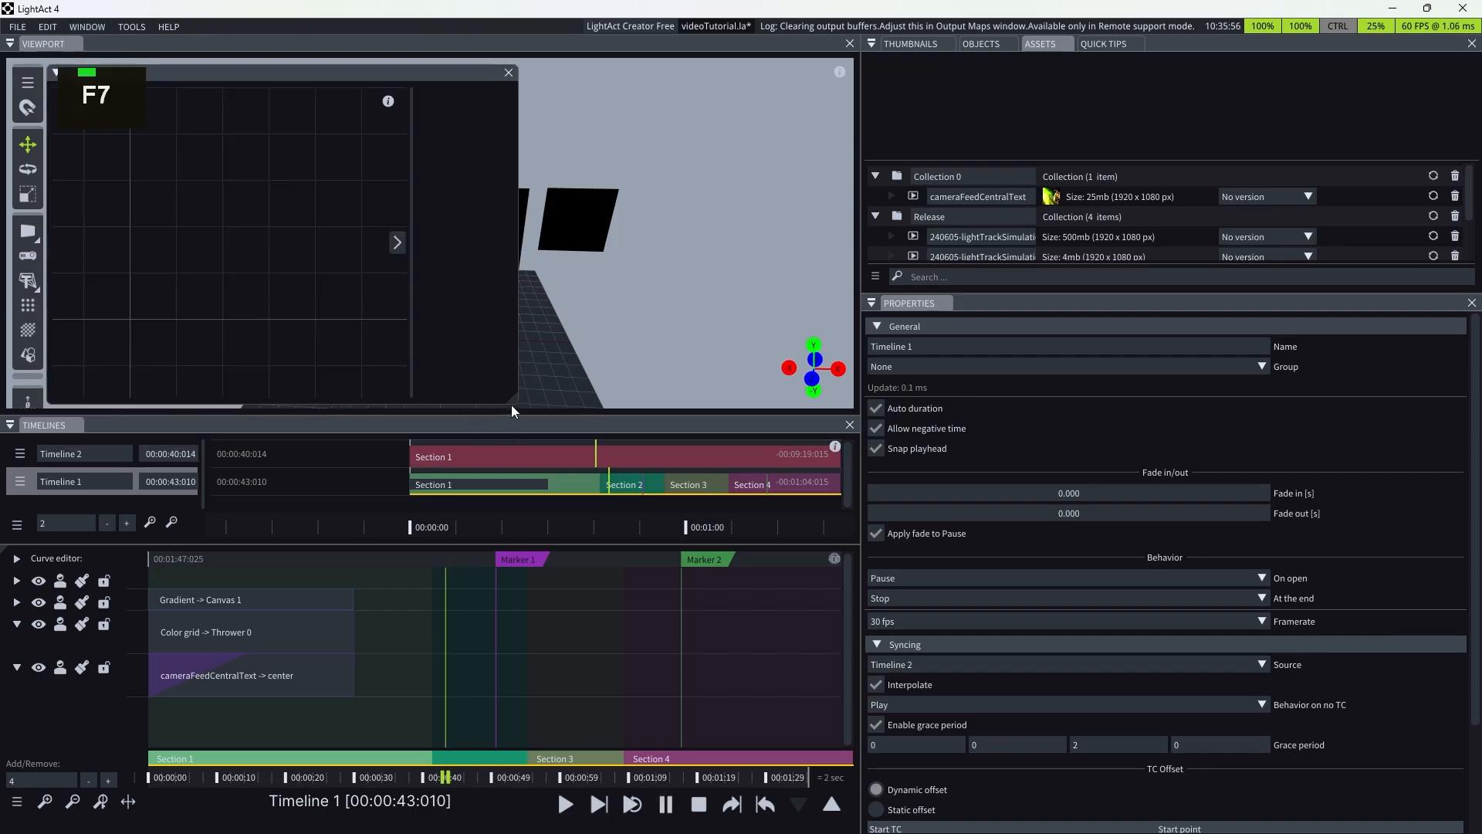
{"action": "left_click_drag", "start_coordinate": [511, 404], "coordinate": [761, 556]}
- Add an NDI receiver device, reposition its node on the canvas and select it
{"action": "right_click", "coordinate": [179, 201]}
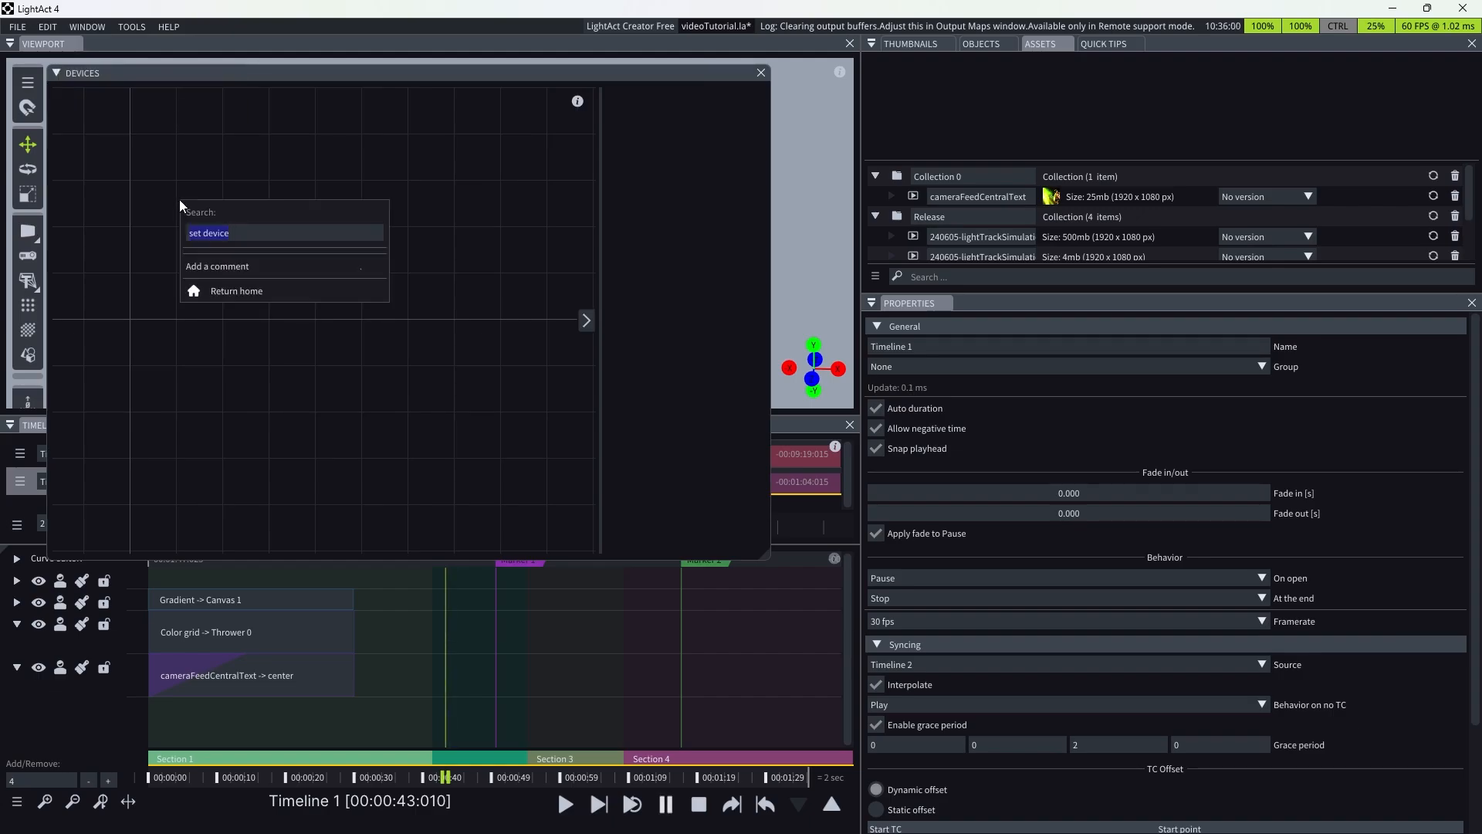
{"action": "key", "text": "BackSpace"}
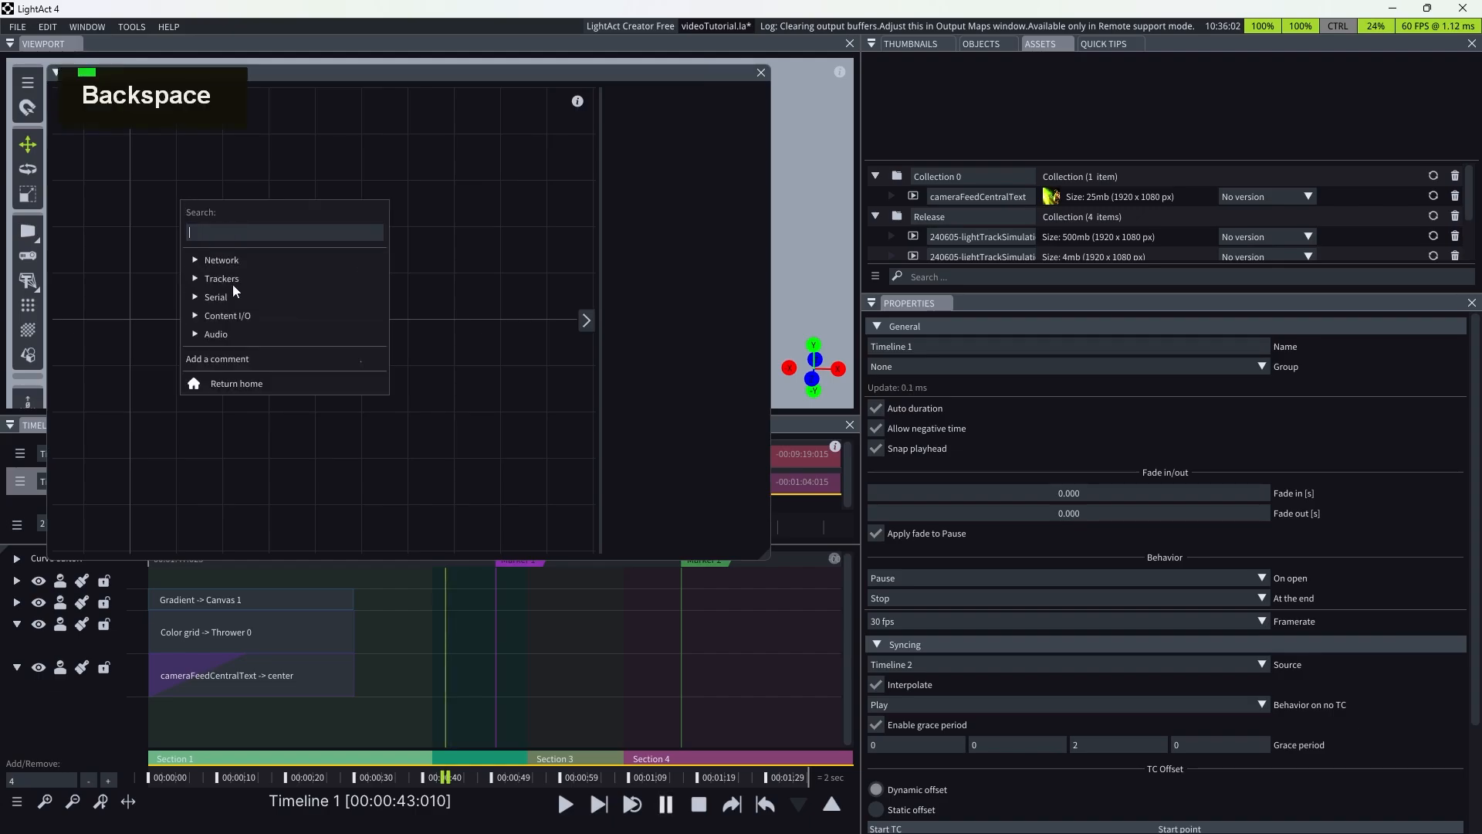
{"action": "type", "text": "ndi"}
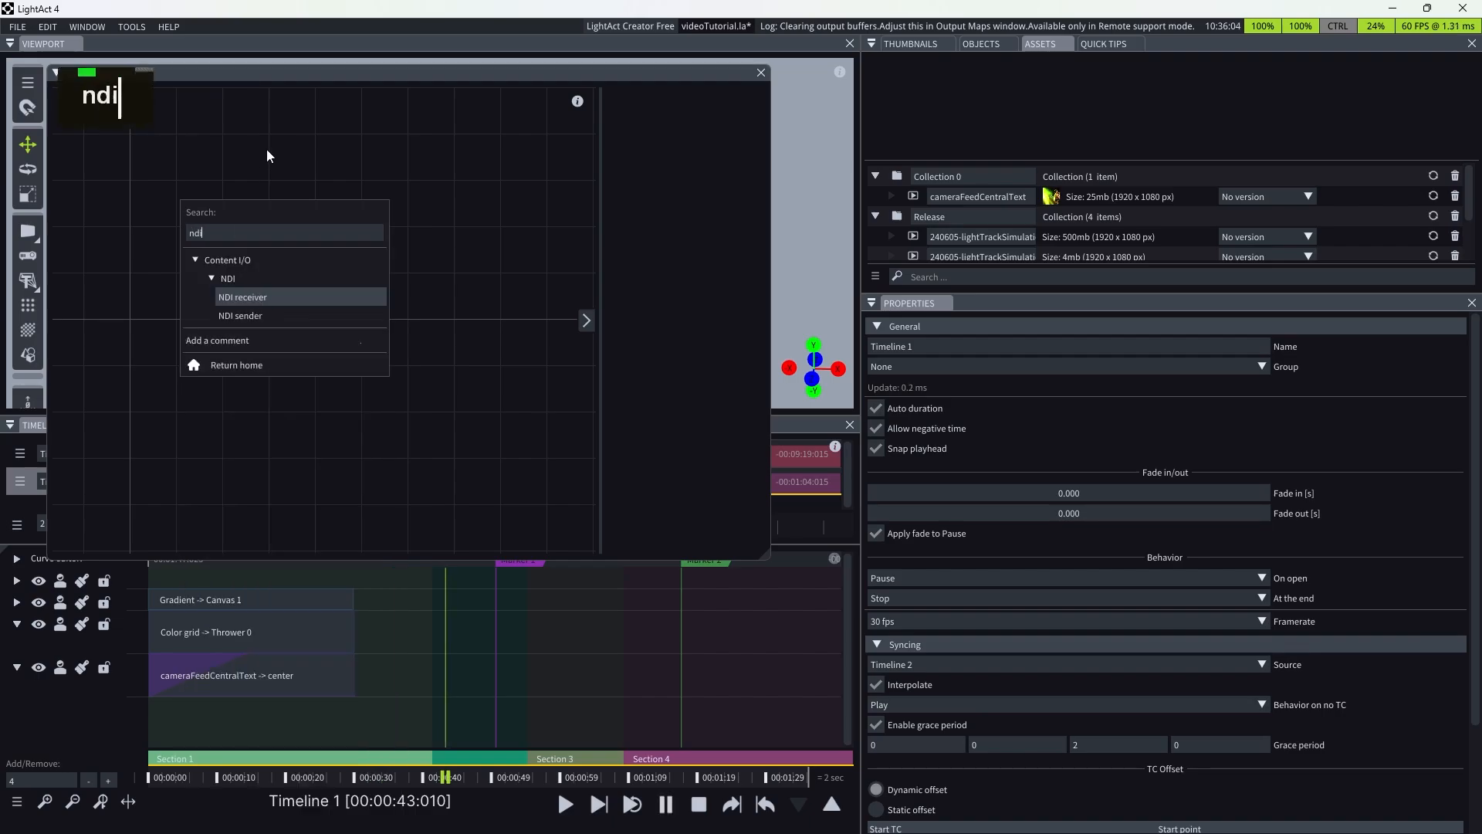
{"action": "left_click", "coordinate": [241, 298]}
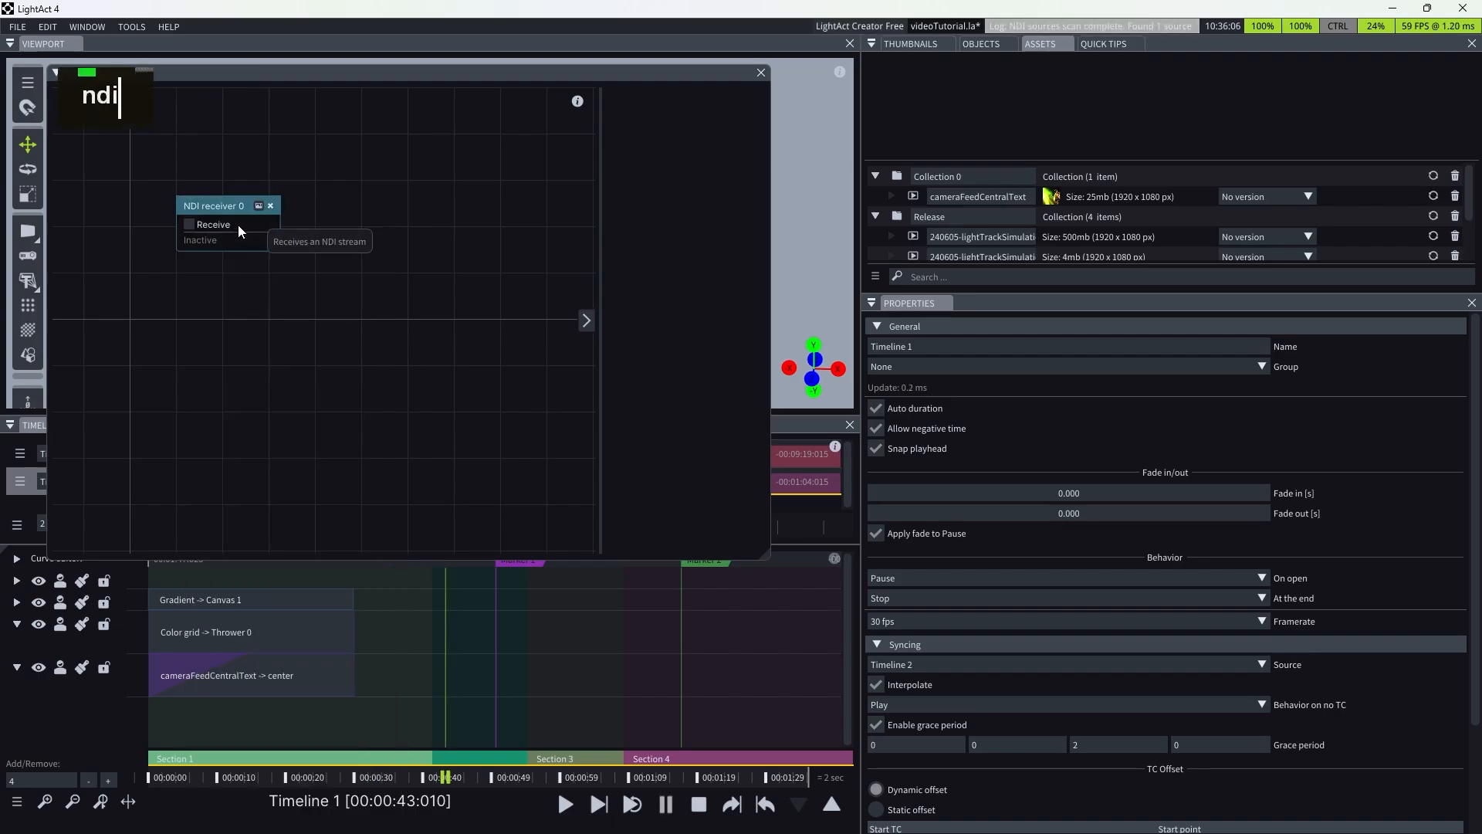
{"action": "mouse_move", "coordinate": [409, 243]}
{"action": "left_mouse_down"}
{"action": "mouse_move", "coordinate": [433, 255]}
{"action": "mouse_move", "coordinate": [403, 255]}
{"action": "left_mouse_up"}
{"action": "right_click", "coordinate": [309, 173]}
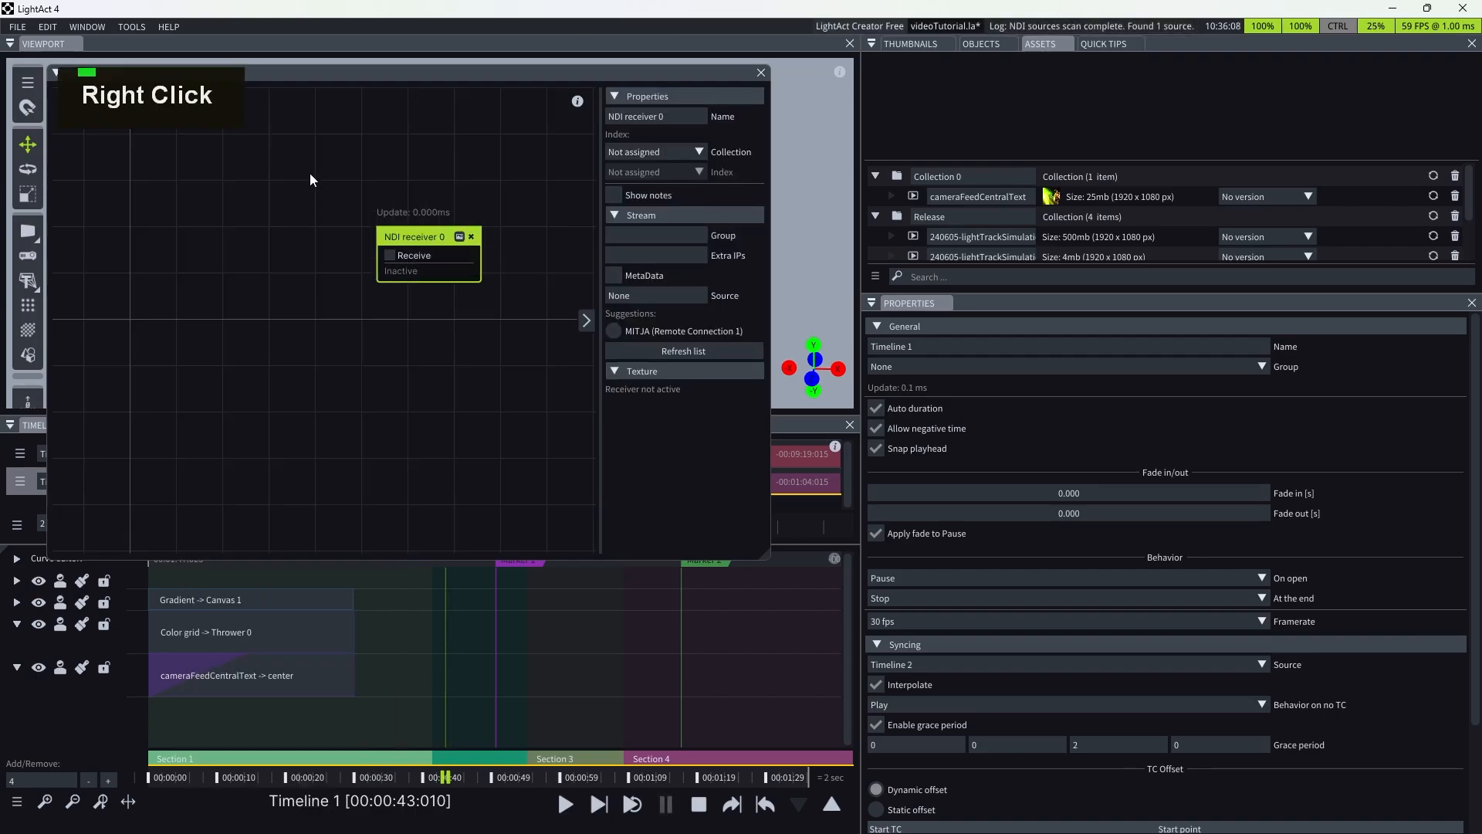
{"action": "left_click", "coordinate": [410, 242]}
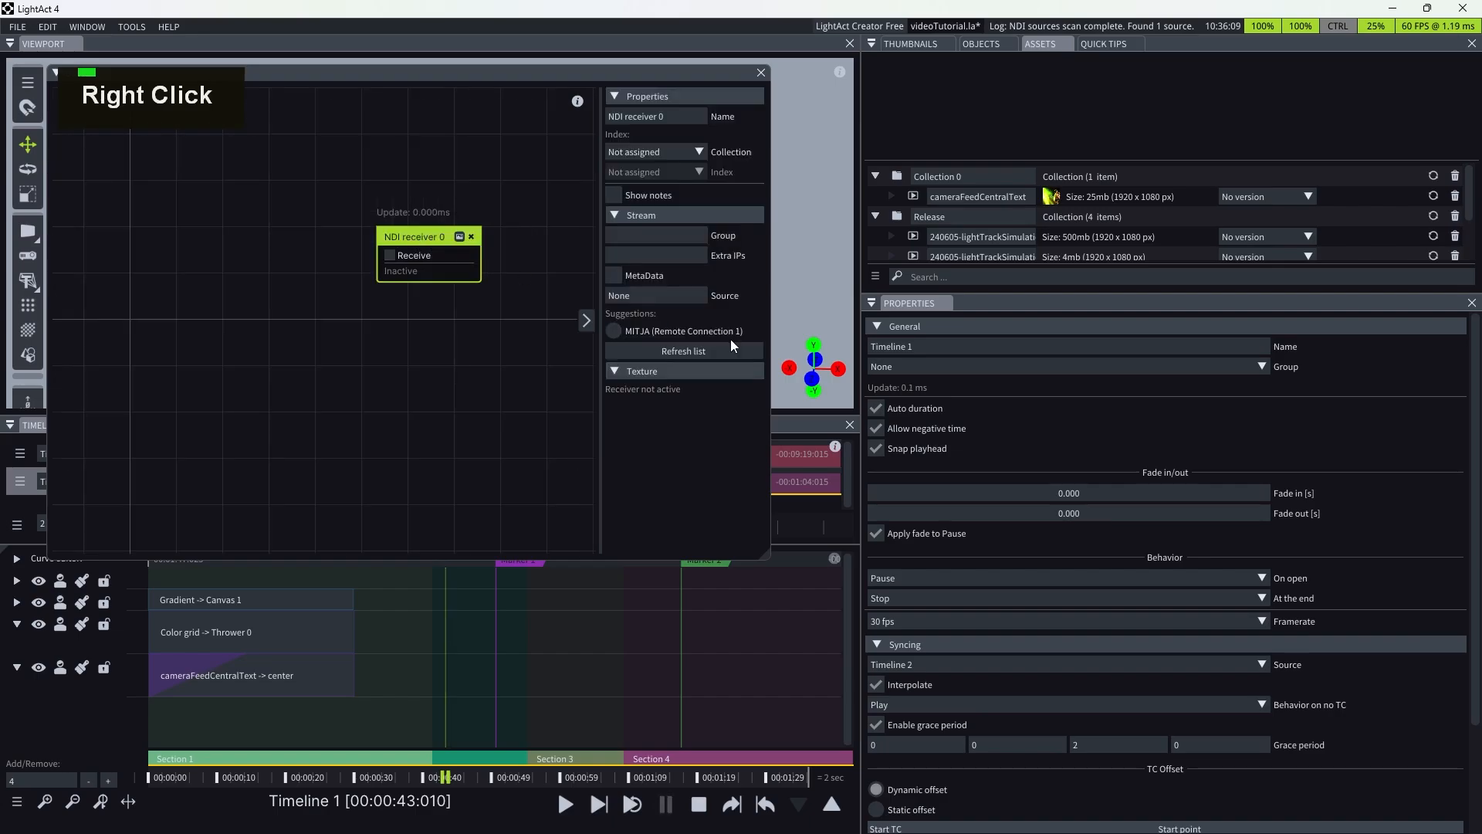
- Set the NDI receiver's source to the Test Pattern stream and enable receiving
{"action": "left_click", "coordinate": [652, 330]}
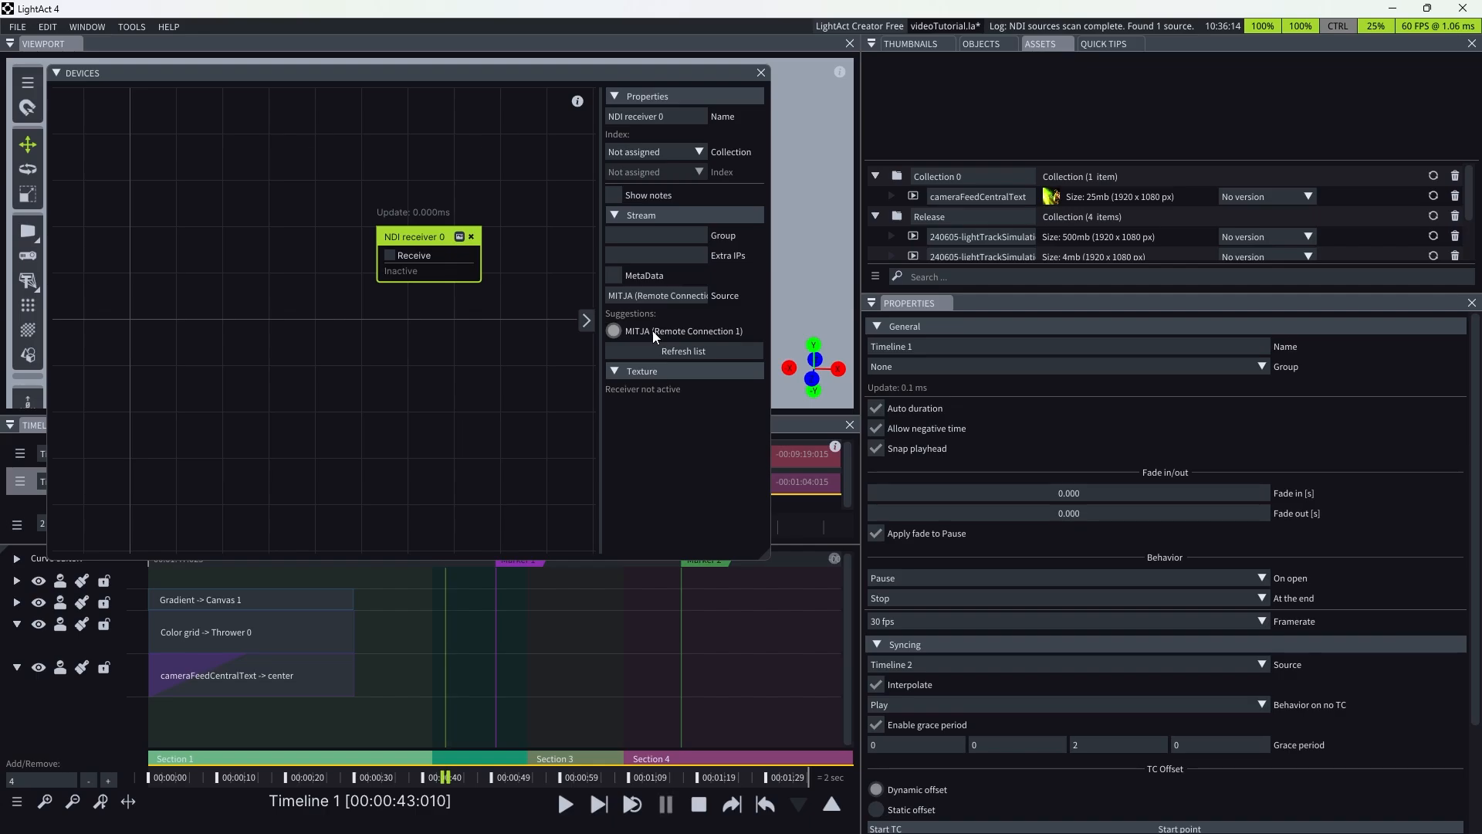
{"action": "left_click", "coordinate": [390, 254]}
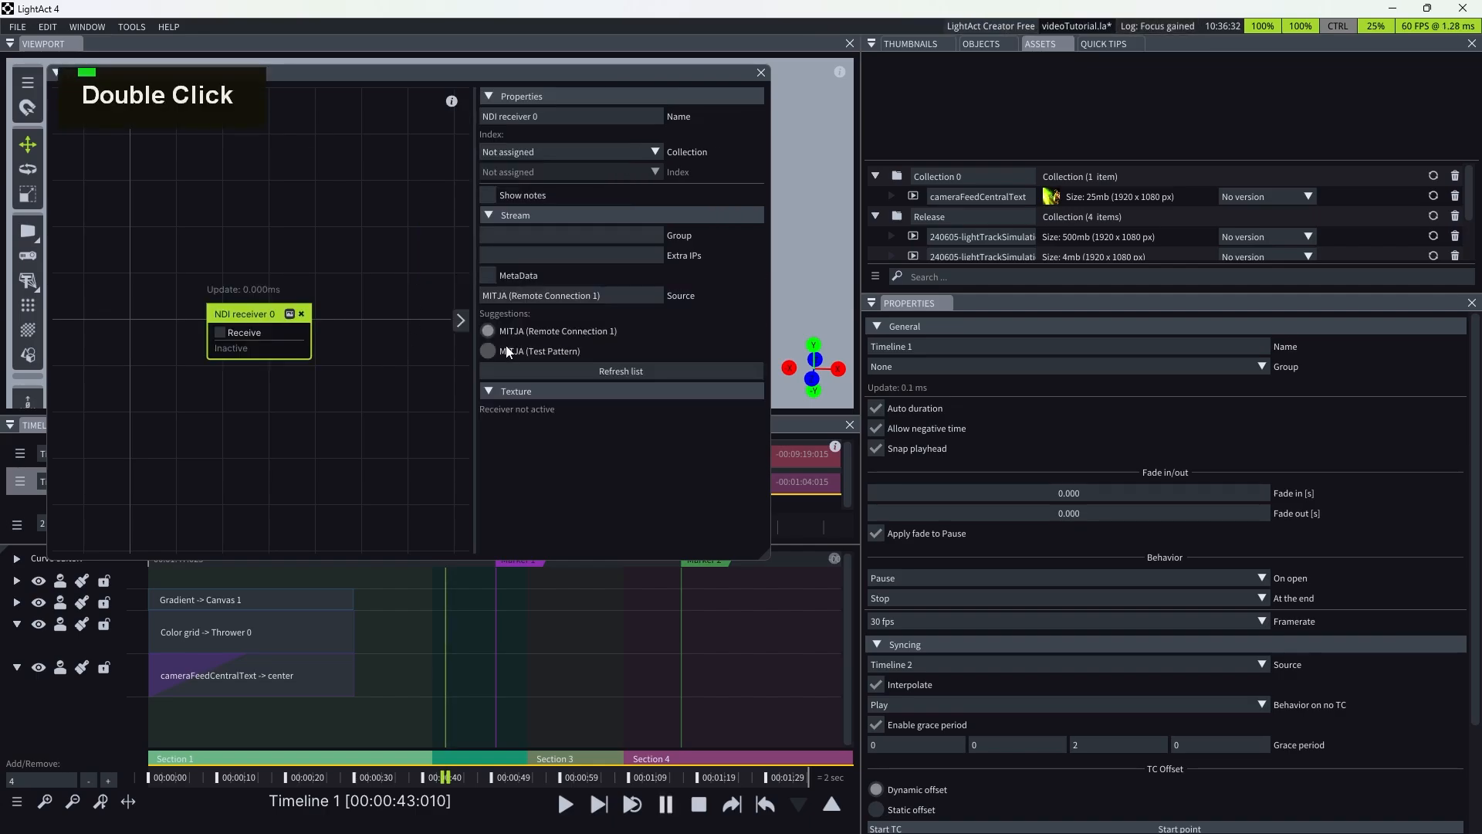
{"action": "left_click", "coordinate": [224, 333]}
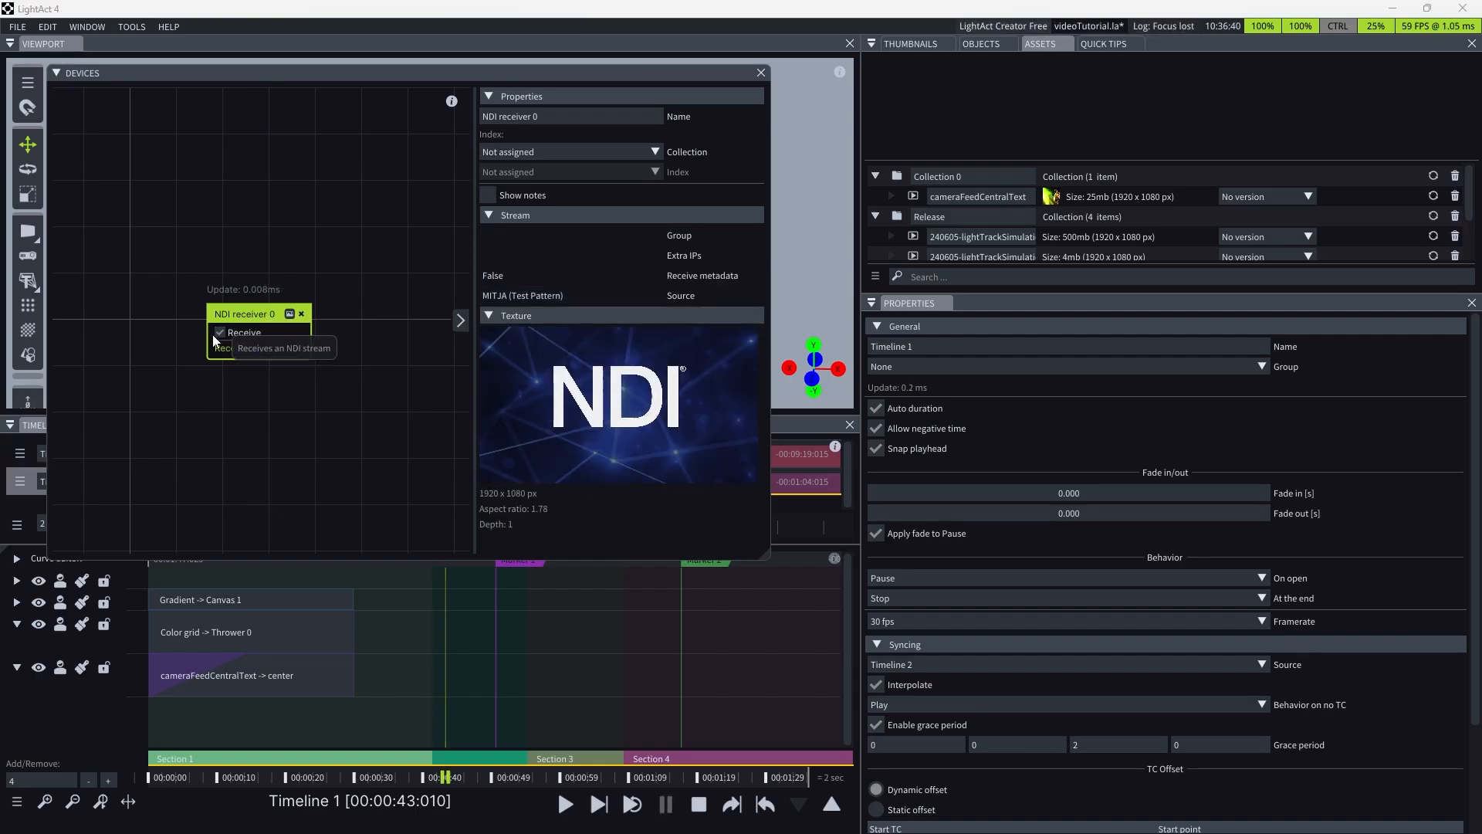
- Add a UDP receiver device from the Network devices
{"action": "right_click", "coordinate": [225, 426]}
{"action": "key", "text": "BackSpace"}
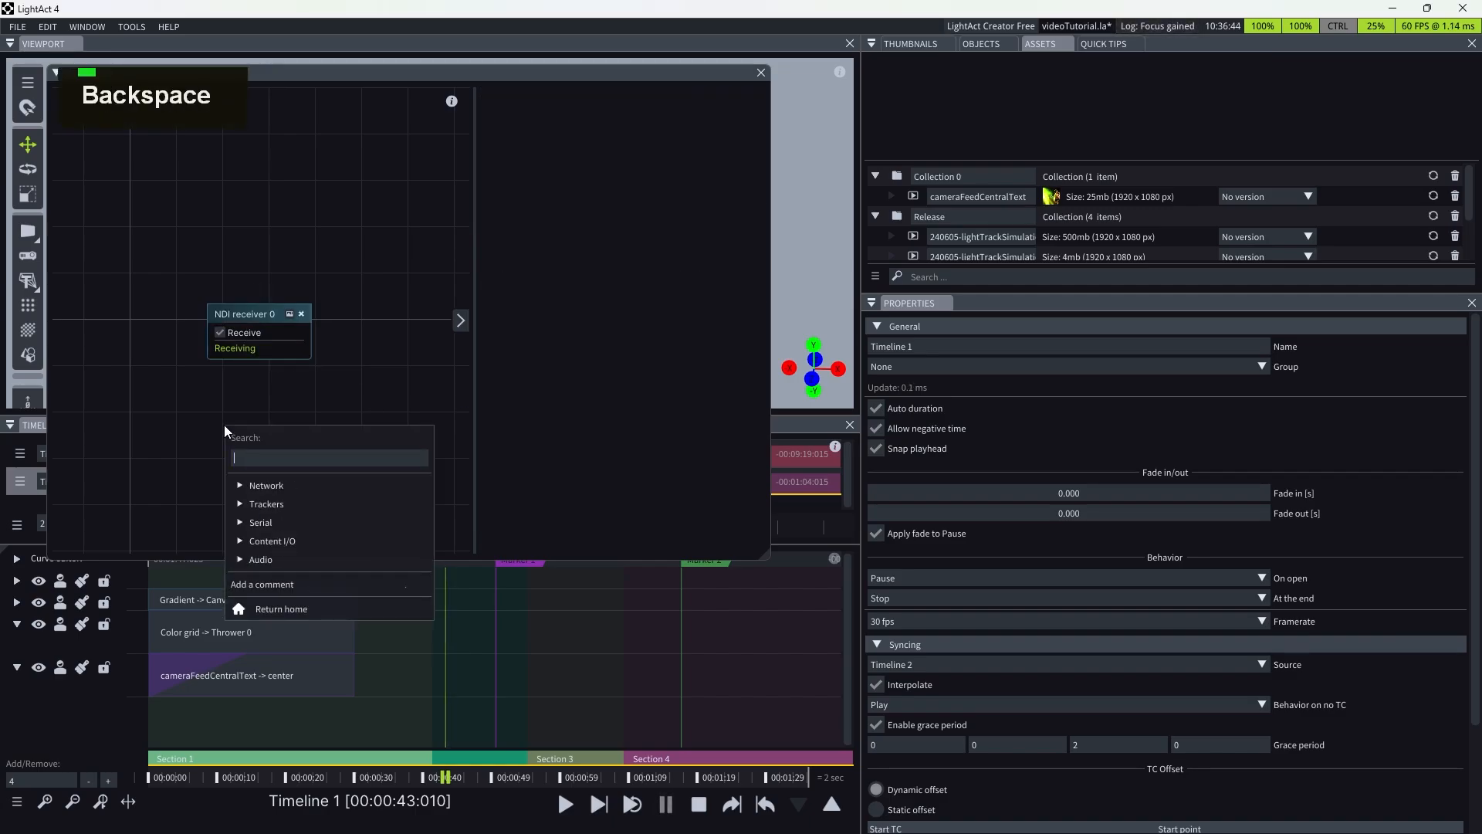
{"action": "left_click", "coordinate": [240, 523]}
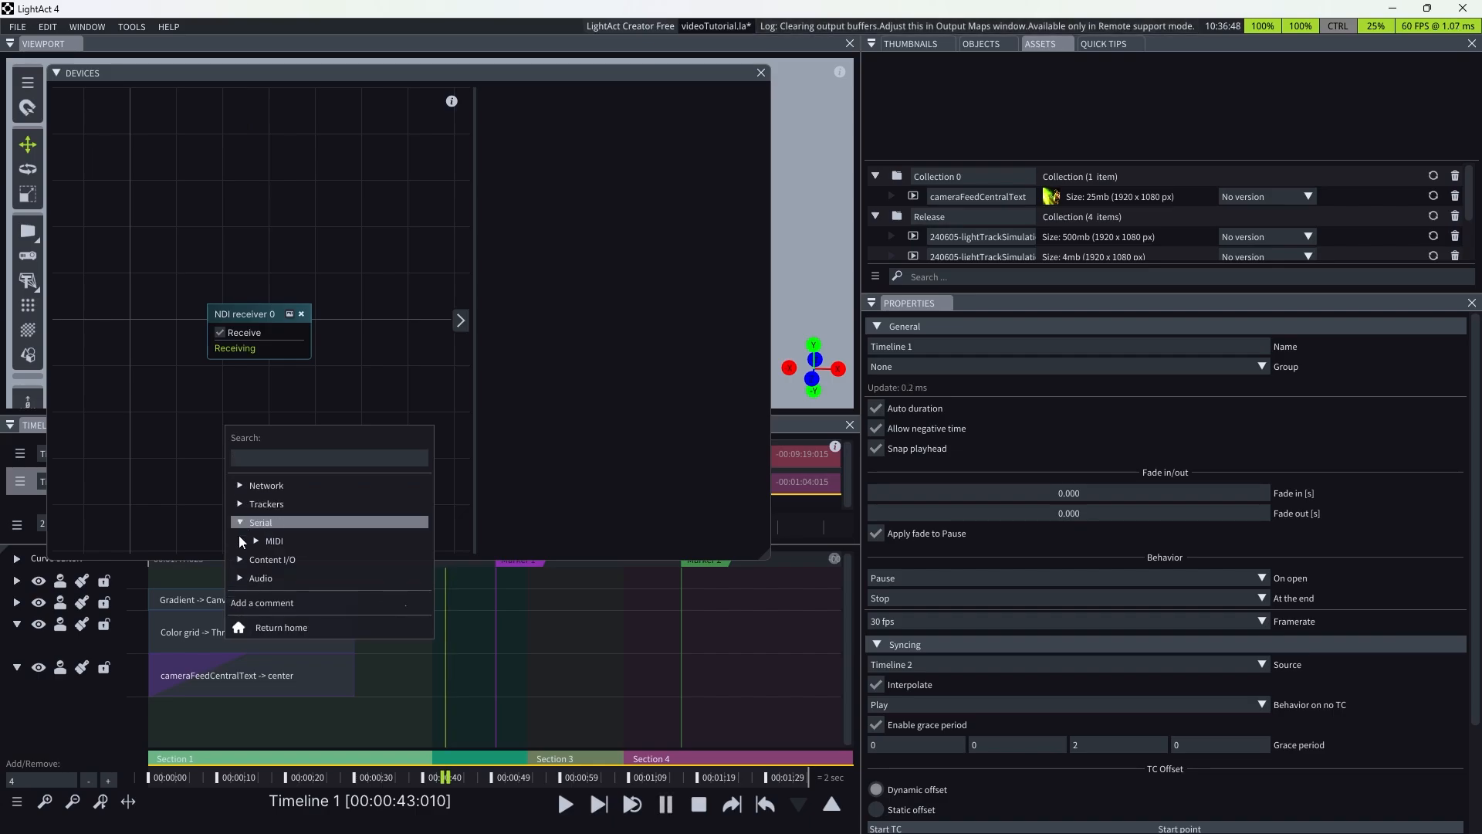
{"action": "left_click", "coordinate": [240, 486]}
{"action": "left_click", "coordinate": [261, 539]}
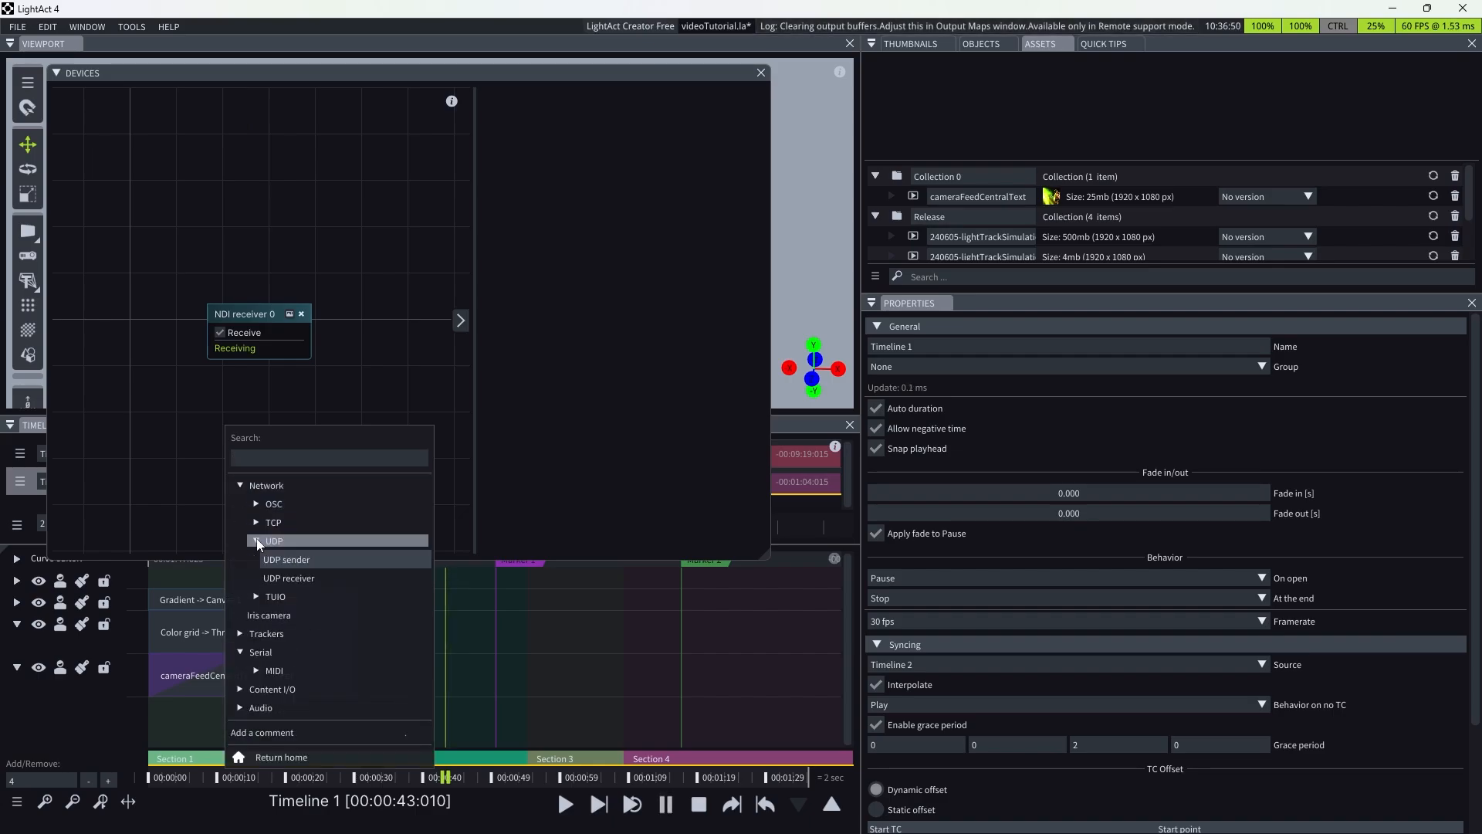
{"action": "left_click", "coordinate": [299, 577]}
- Place the UDP receiver below the NDI receiver and enable receiving on the 192.168.0.101 Ethernet adapter
{"action": "left_click", "coordinate": [278, 415]}
{"action": "left_click_drag", "start_coordinate": [263, 413], "coordinate": [247, 383]}
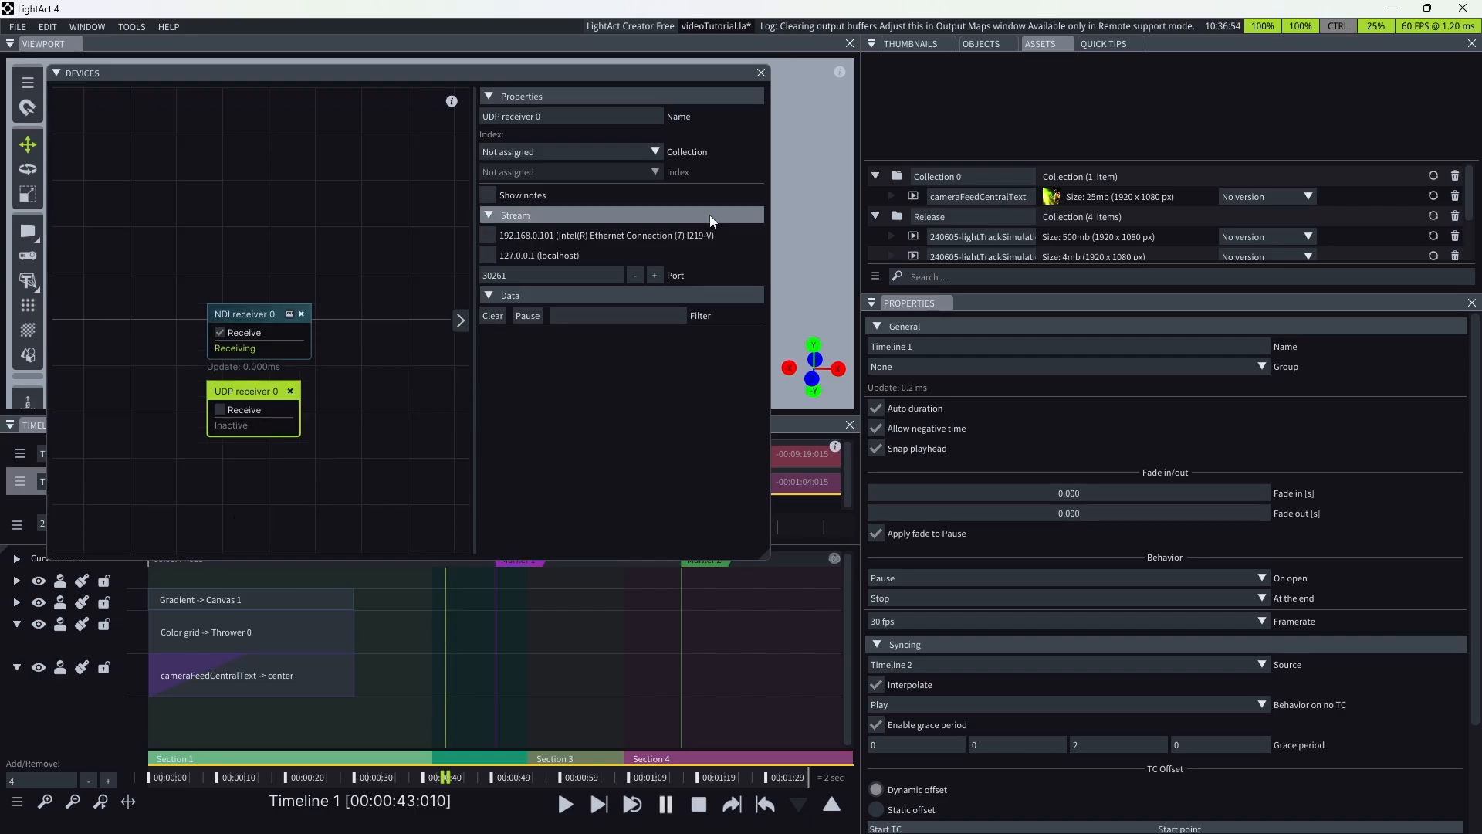
{"action": "left_click", "coordinate": [528, 235]}
{"action": "left_click", "coordinate": [228, 410]}
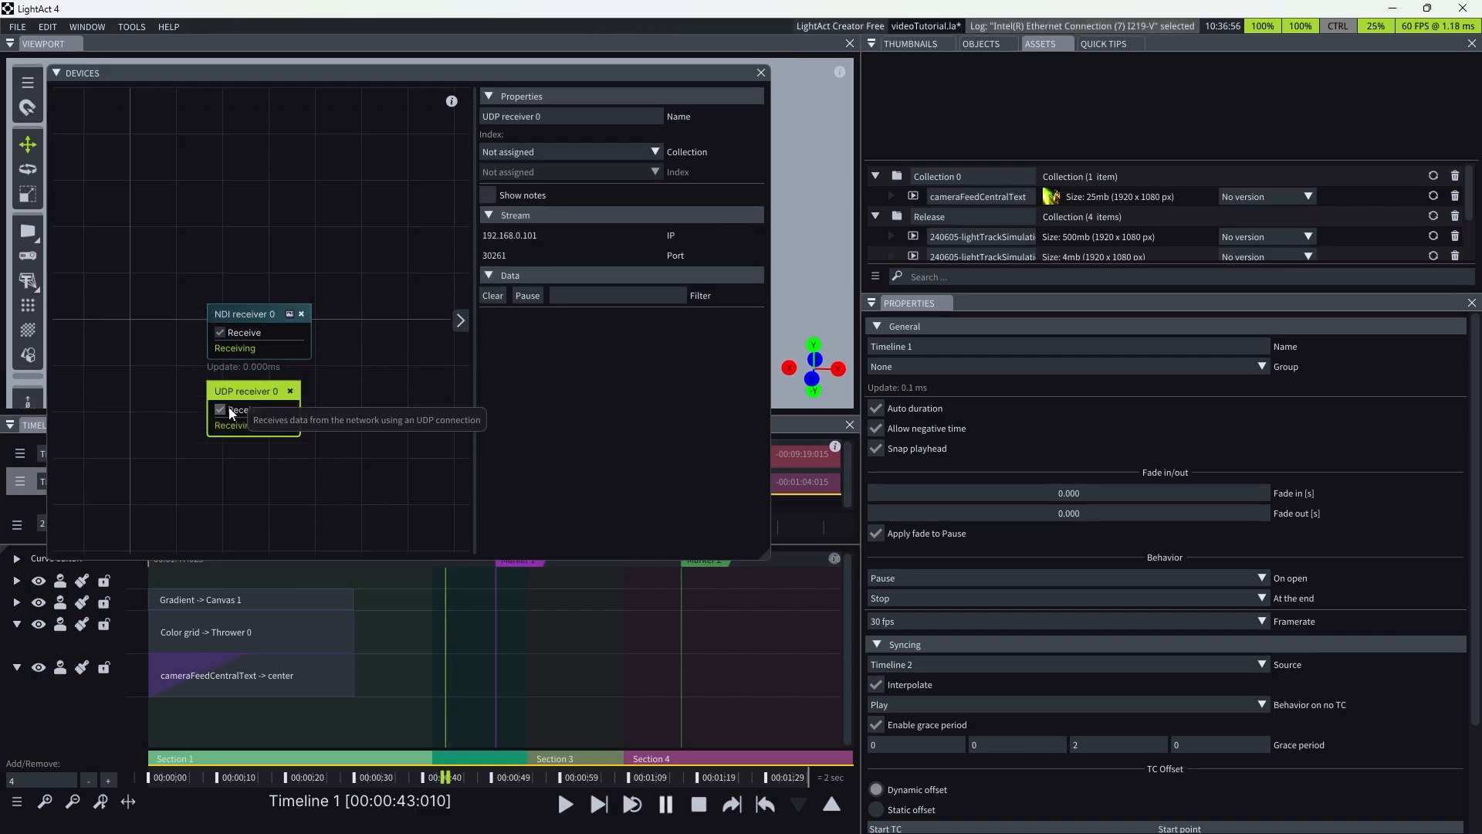
- Review the stream properties of the NDI receiver and the UDP receiver, and close the Devices window
{"action": "left_click", "coordinate": [264, 315]}
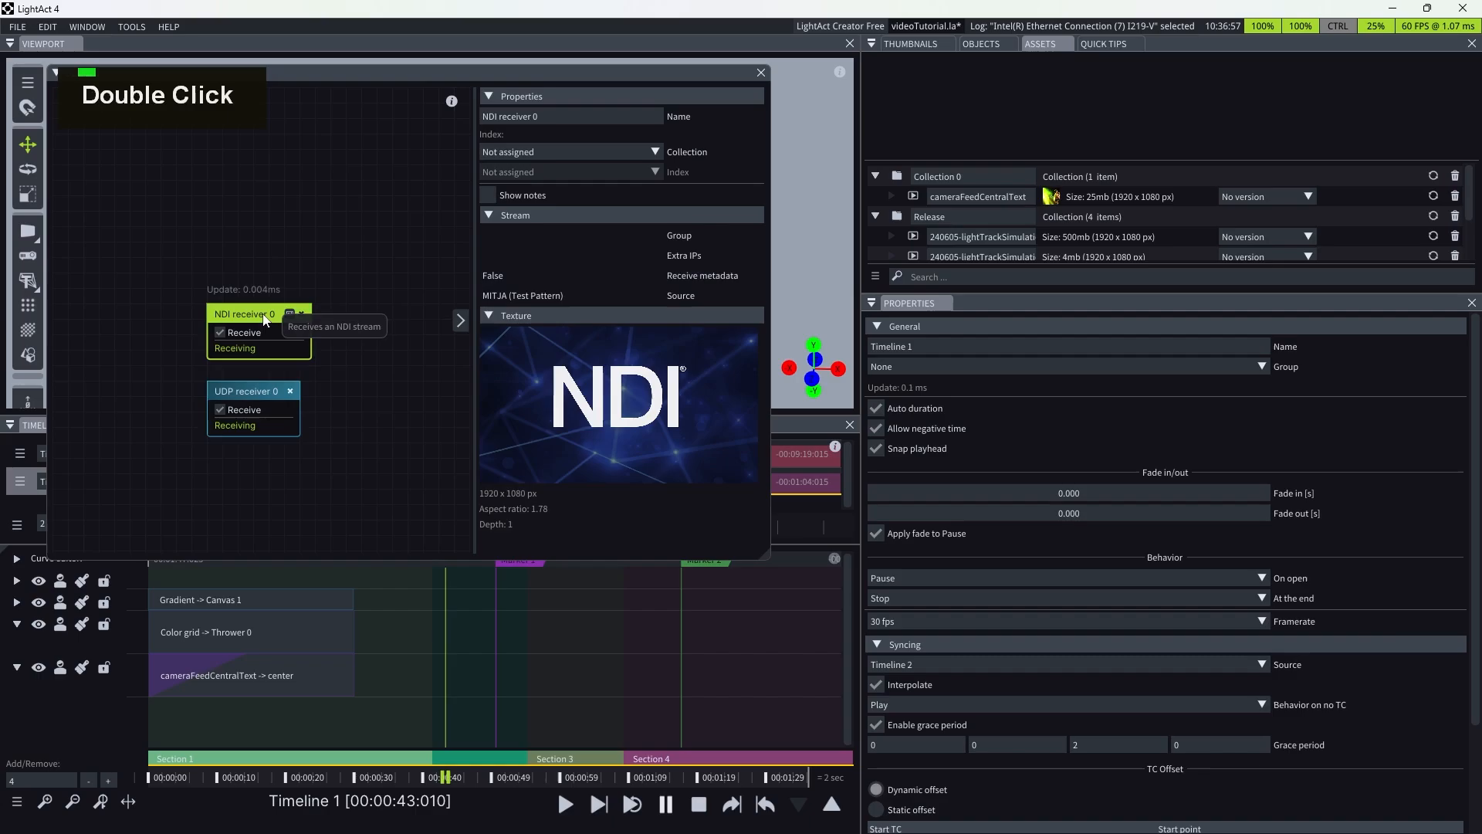
{"action": "left_click", "coordinate": [255, 392]}
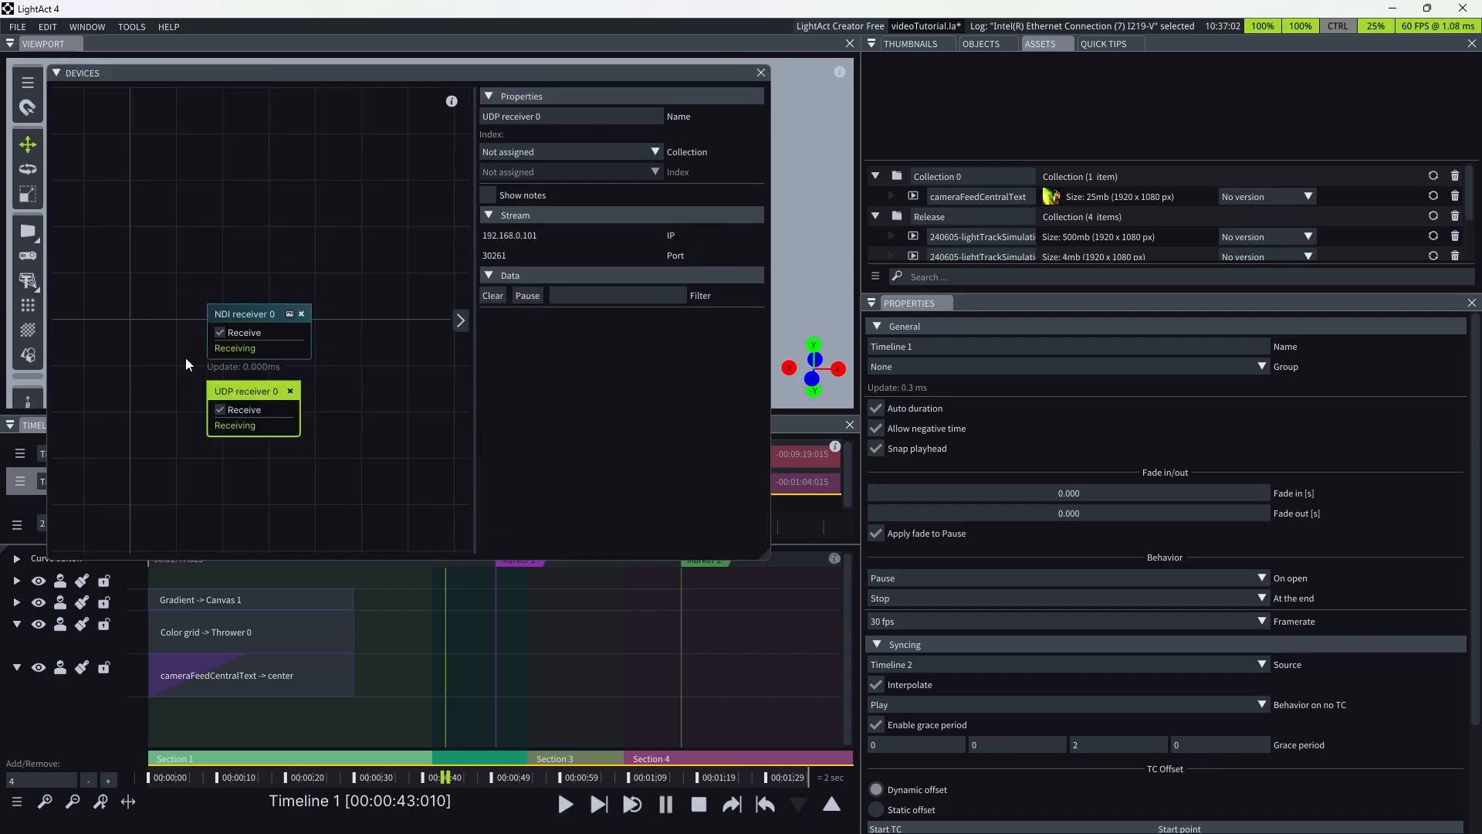
{"action": "left_click", "coordinate": [220, 343]}
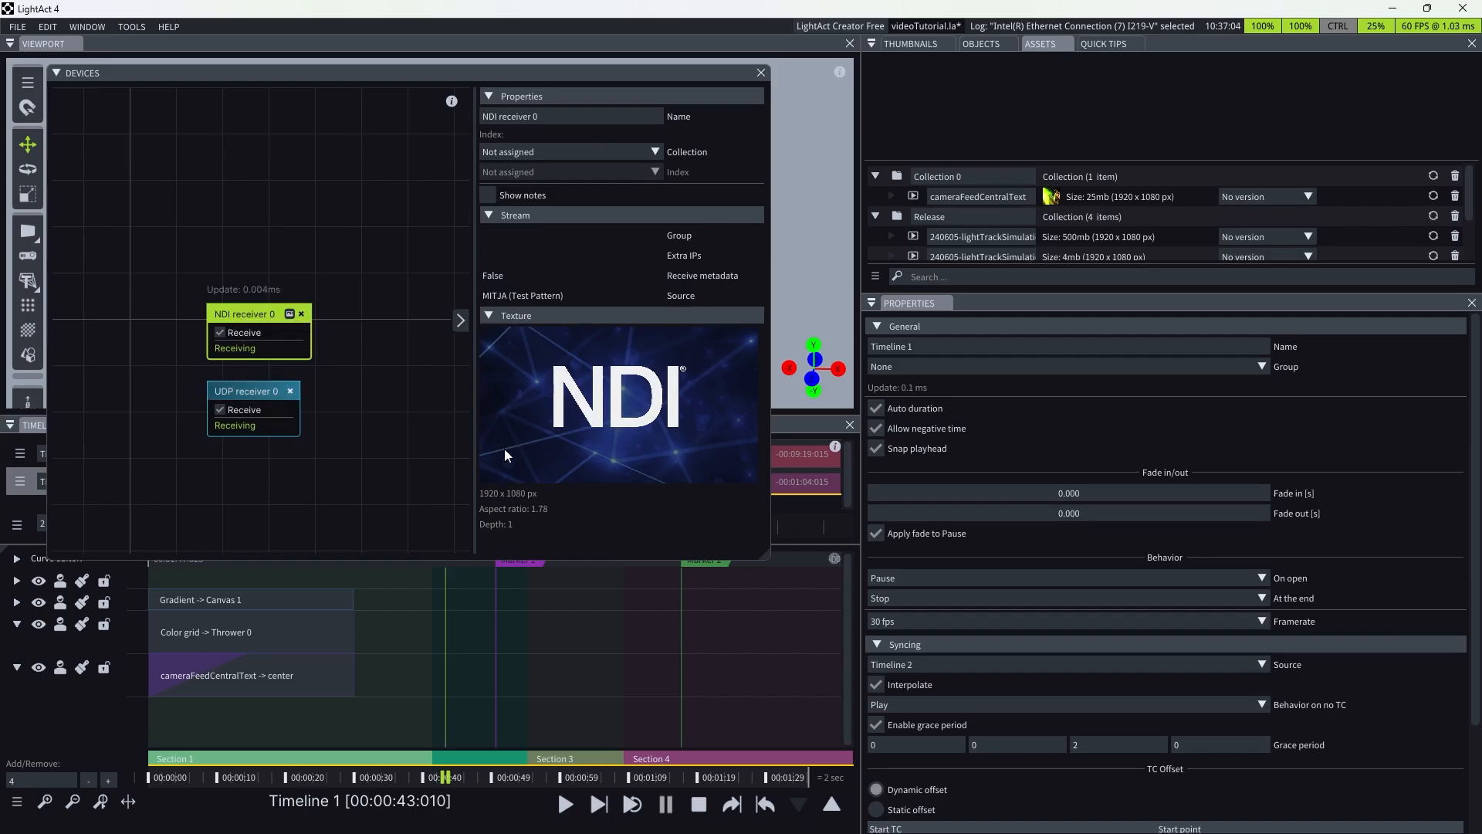
{"action": "left_click", "coordinate": [761, 73]}
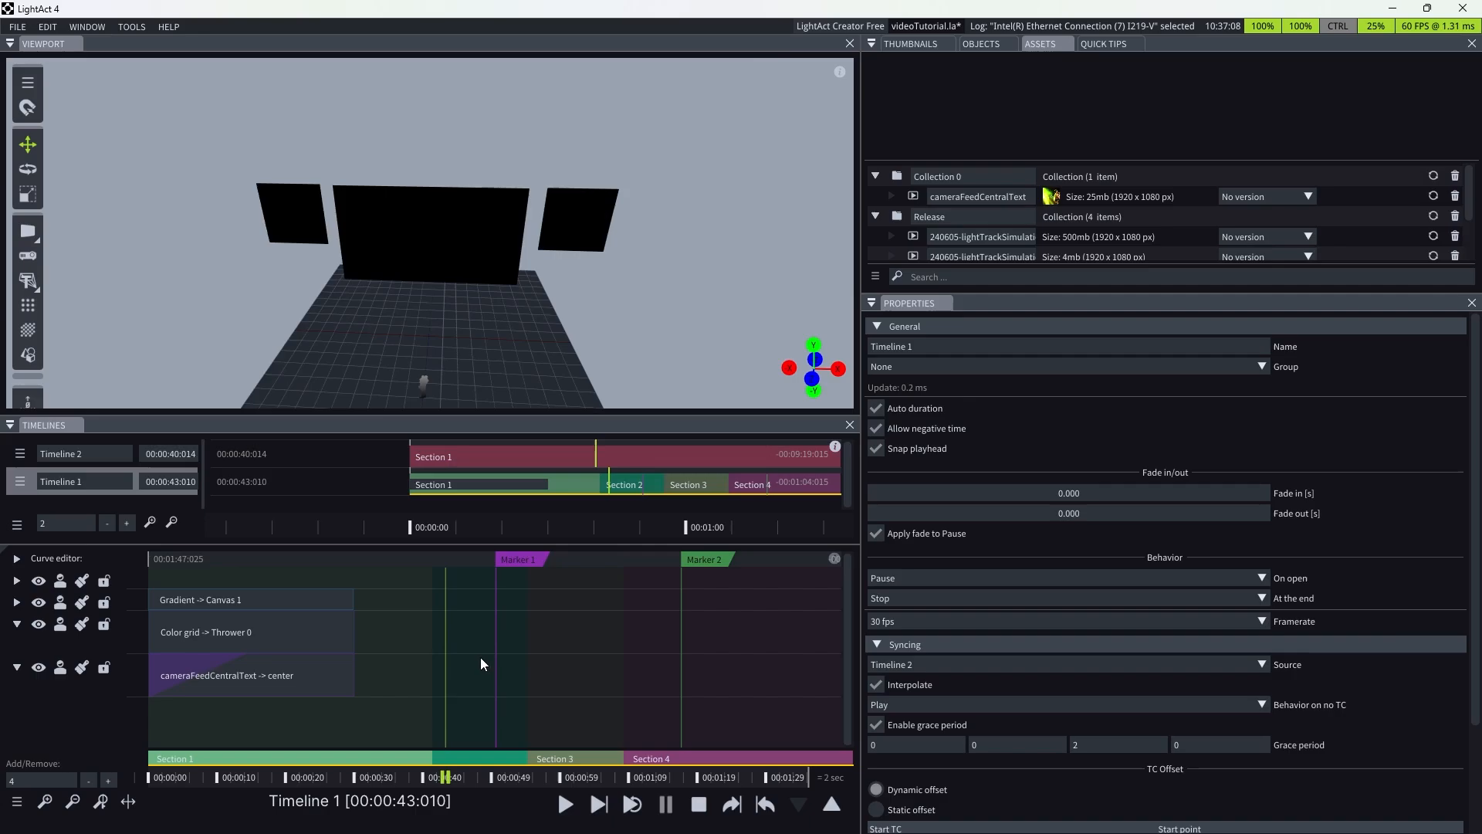
- Add a Content input layer on the Color grid track of Timeline 1, starting at about 41 seconds near the start of Section 2
{"action": "right_click", "coordinate": [470, 633]}
{"action": "mouse_move", "coordinate": [514, 594]}
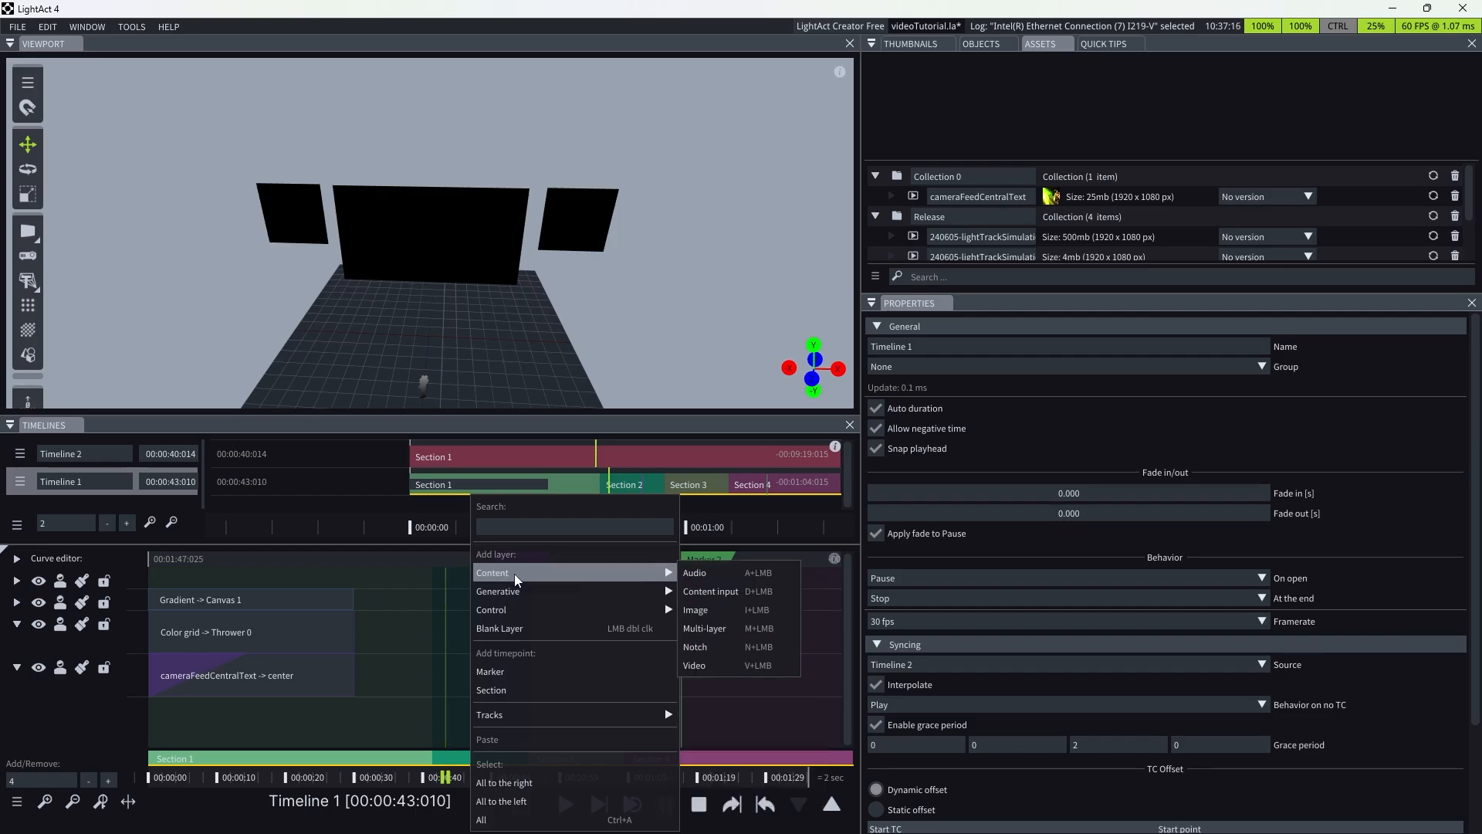
{"action": "left_click", "coordinate": [725, 593]}
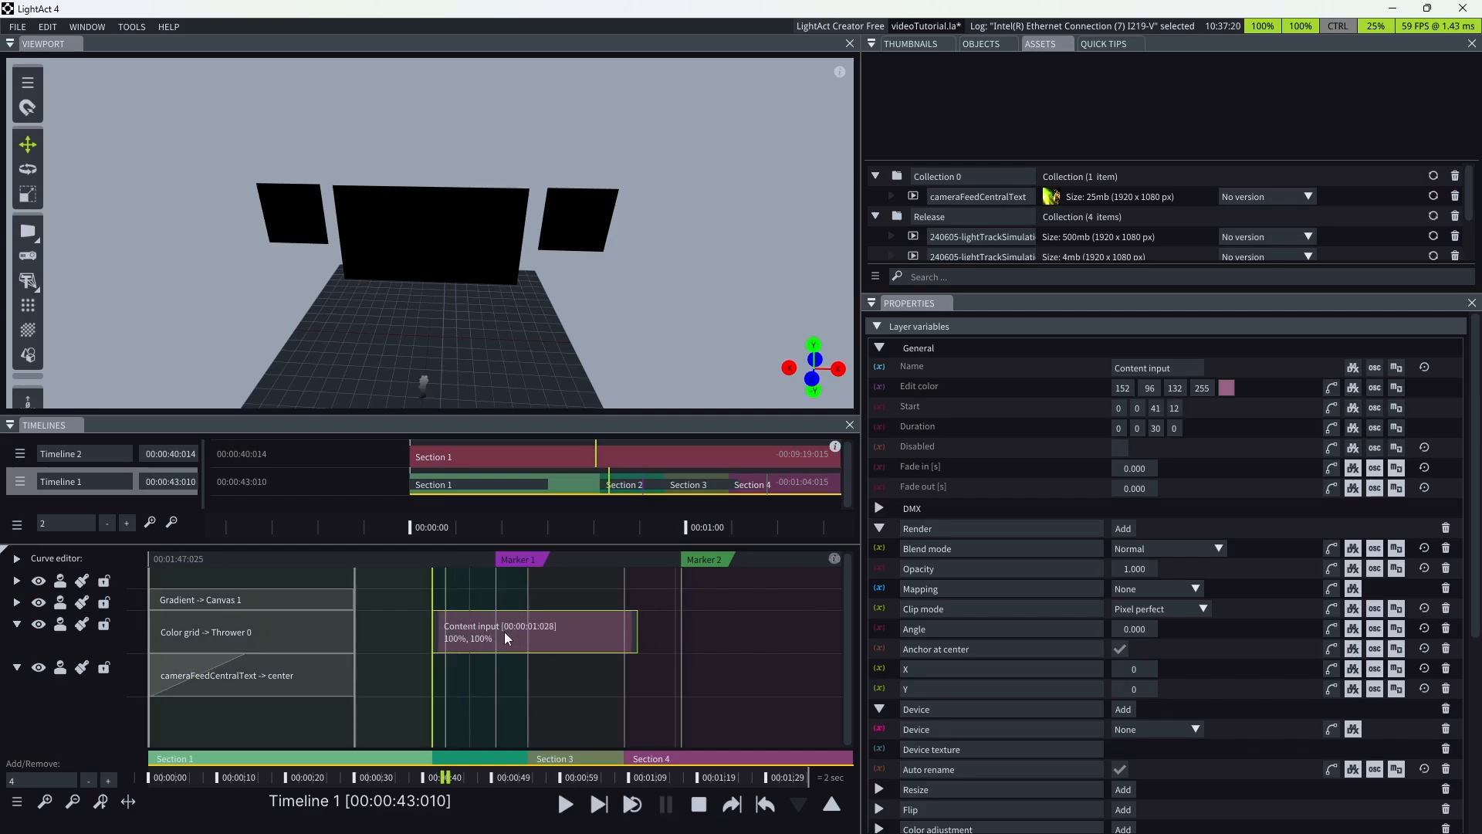
{"action": "left_click", "coordinate": [504, 632]}
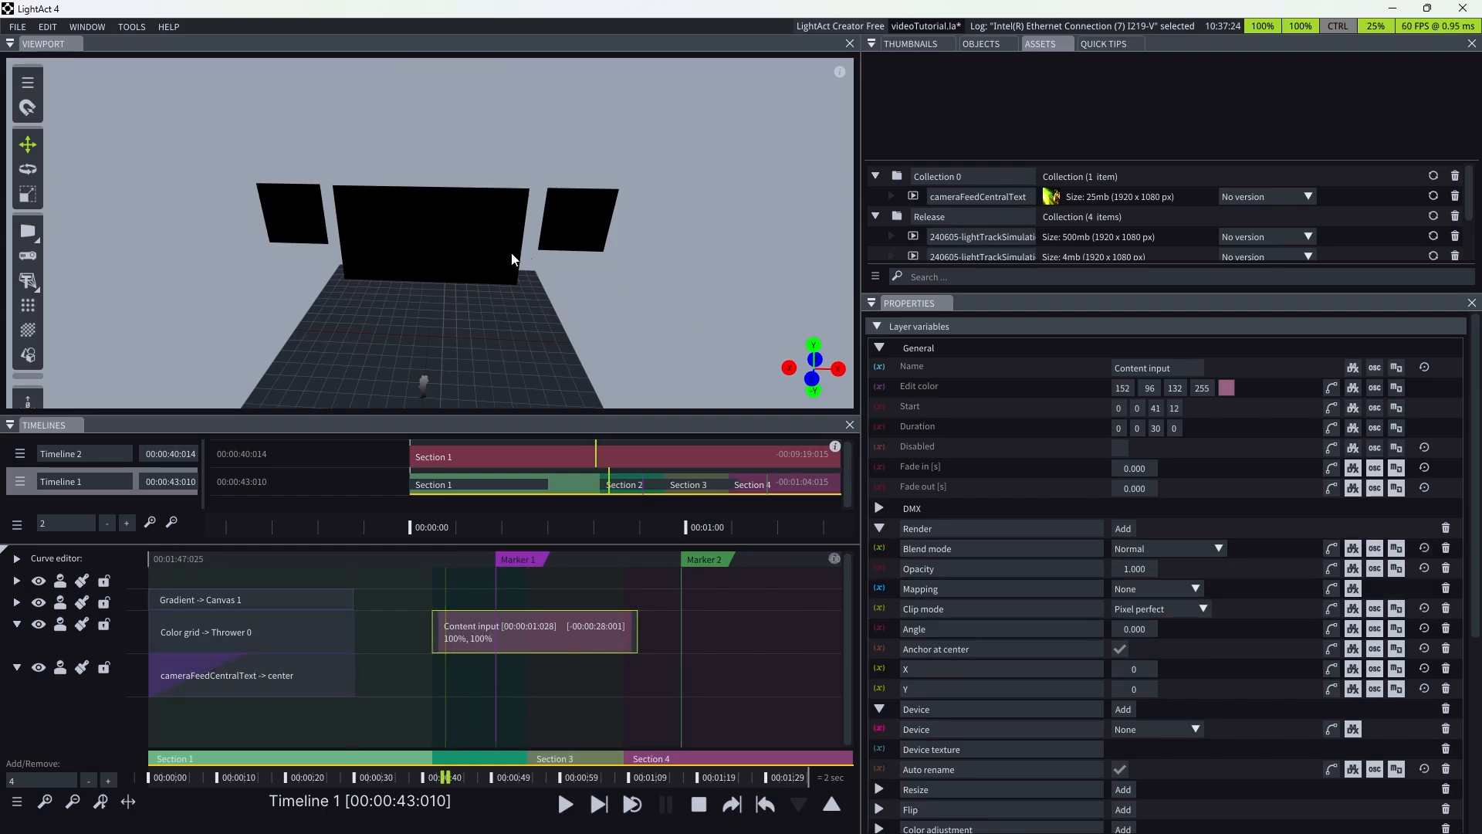
- Map the Content input layer to the center video screen and set its device to NDI receiver 0
{"action": "left_click_drag", "start_coordinate": [511, 252], "coordinate": [464, 629]}
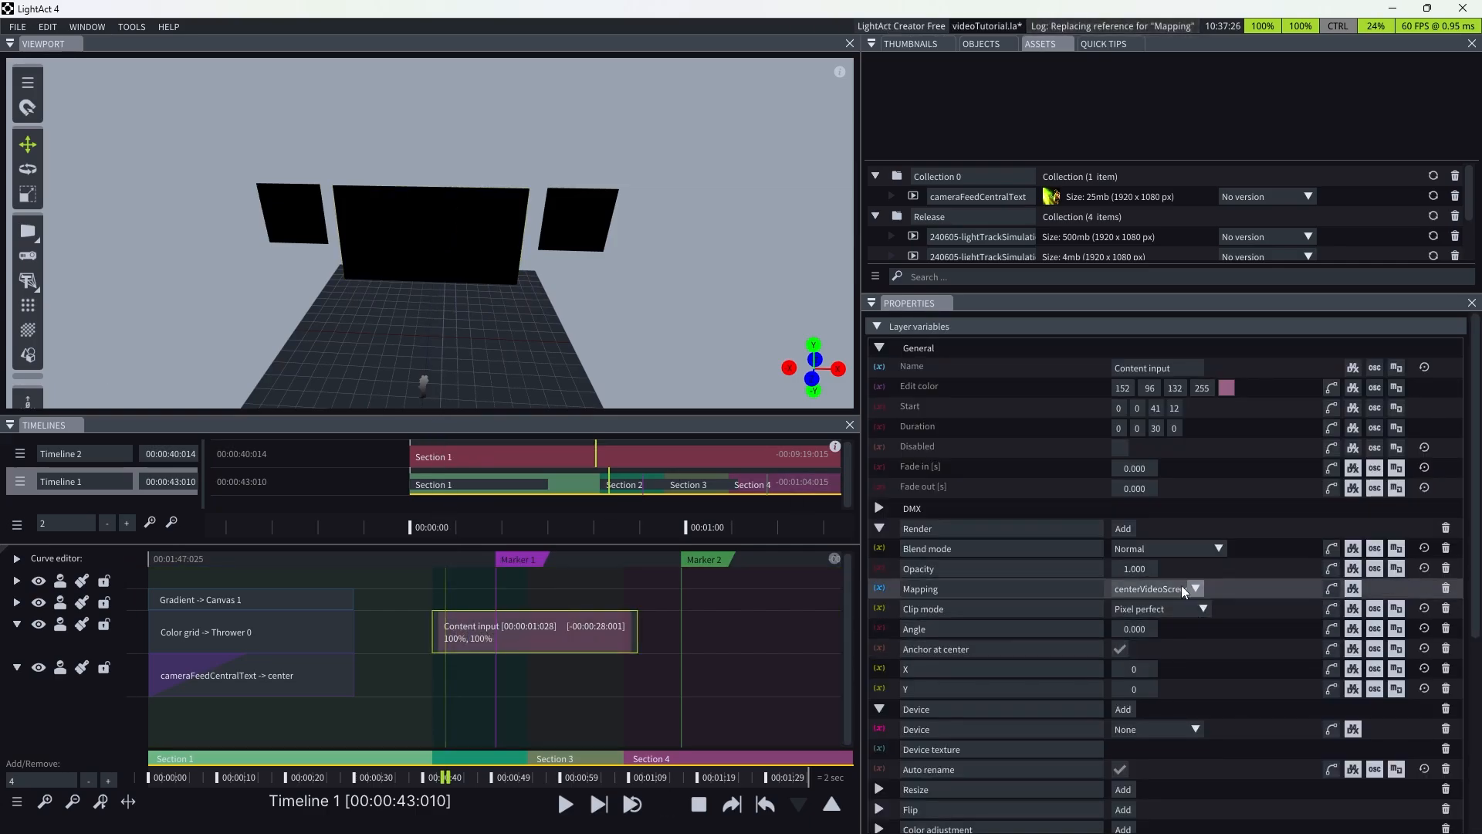
{"action": "left_click", "coordinate": [1195, 729]}
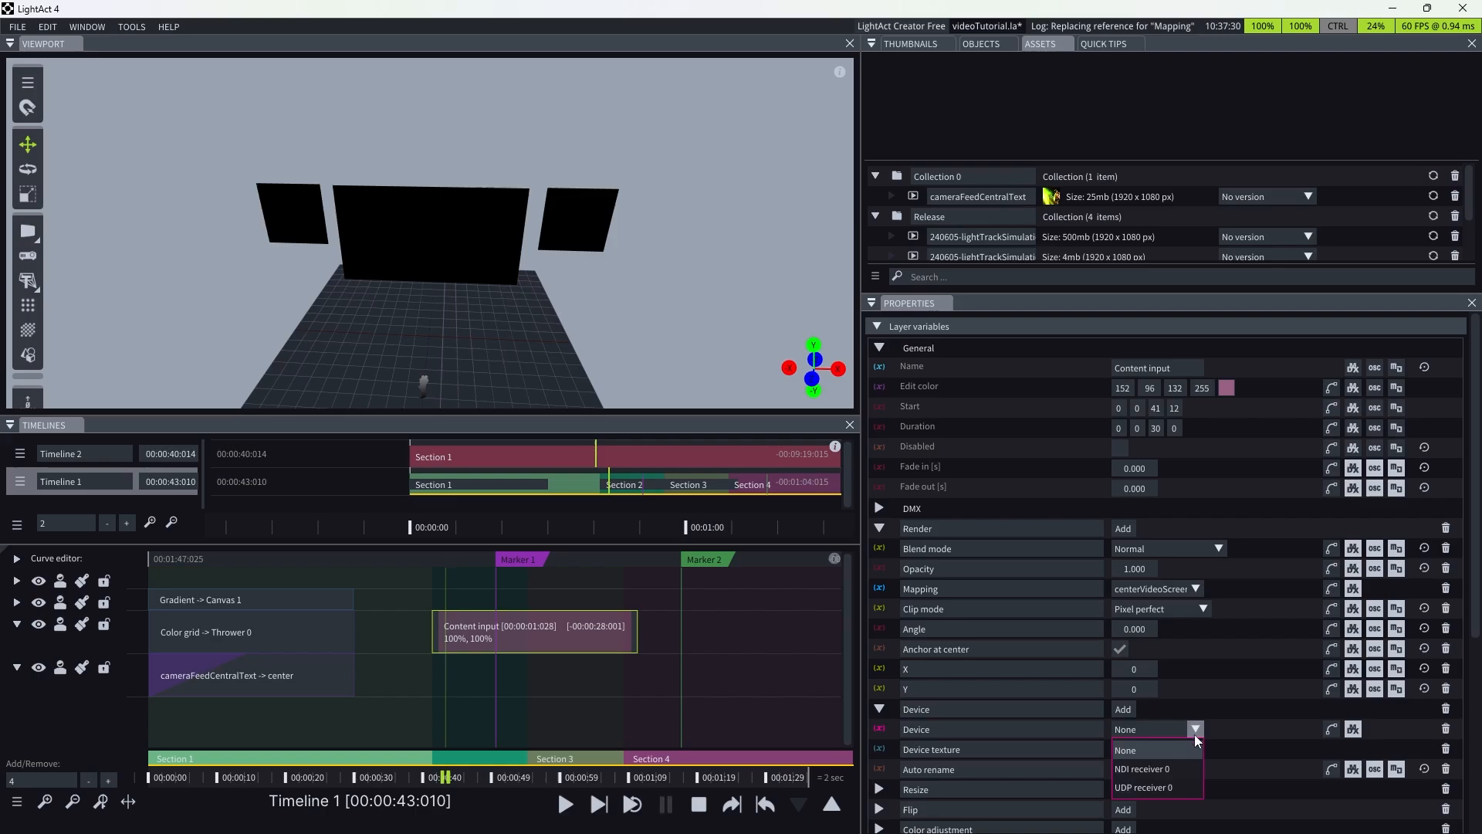
{"action": "left_click", "coordinate": [1174, 769]}
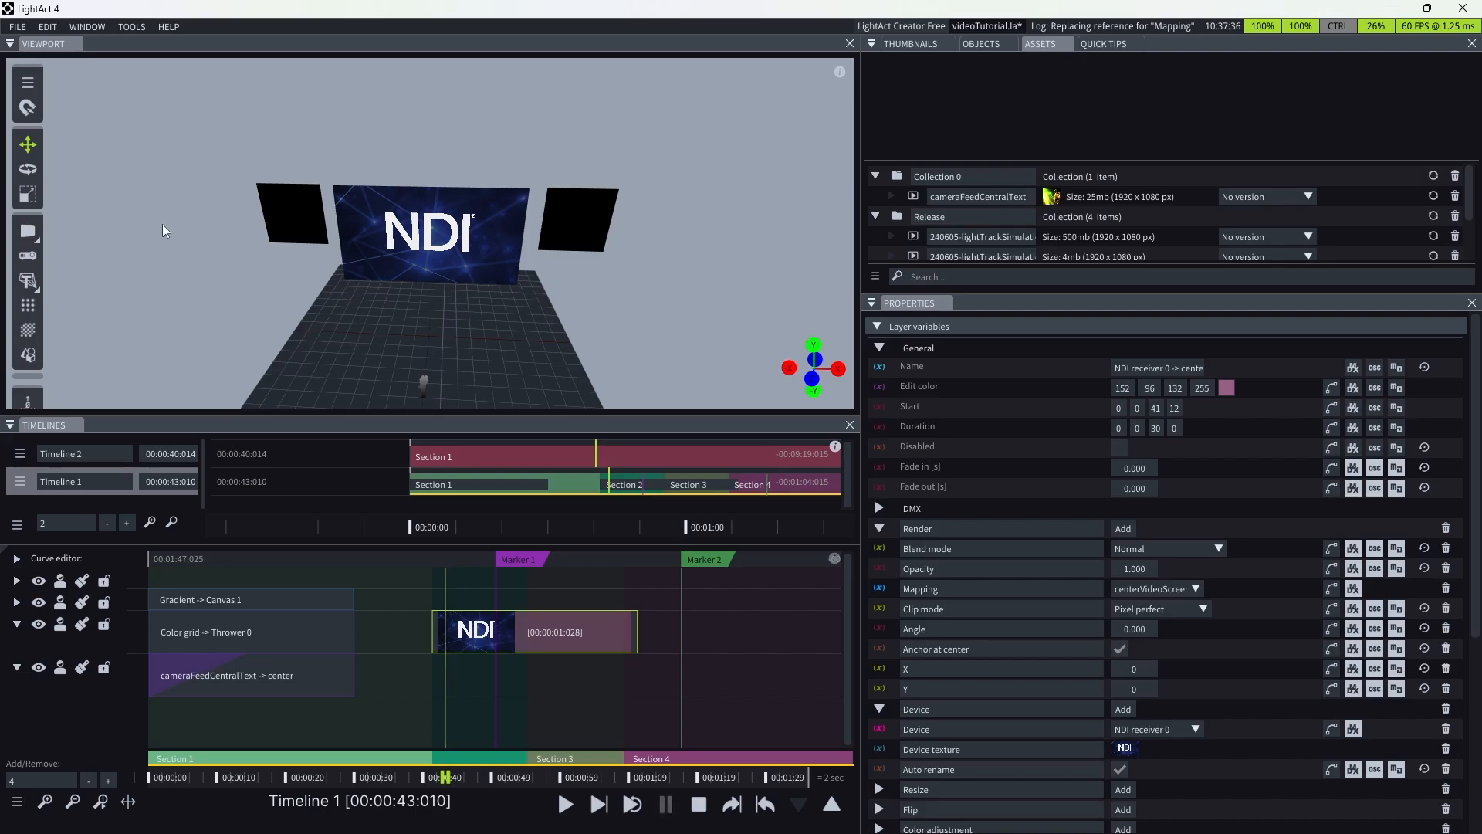
- Assign NDI receiver 0 to the content input layer straight from the Devices window, check the layer's device property, and close the window
{"action": "key", "text": "F7"}
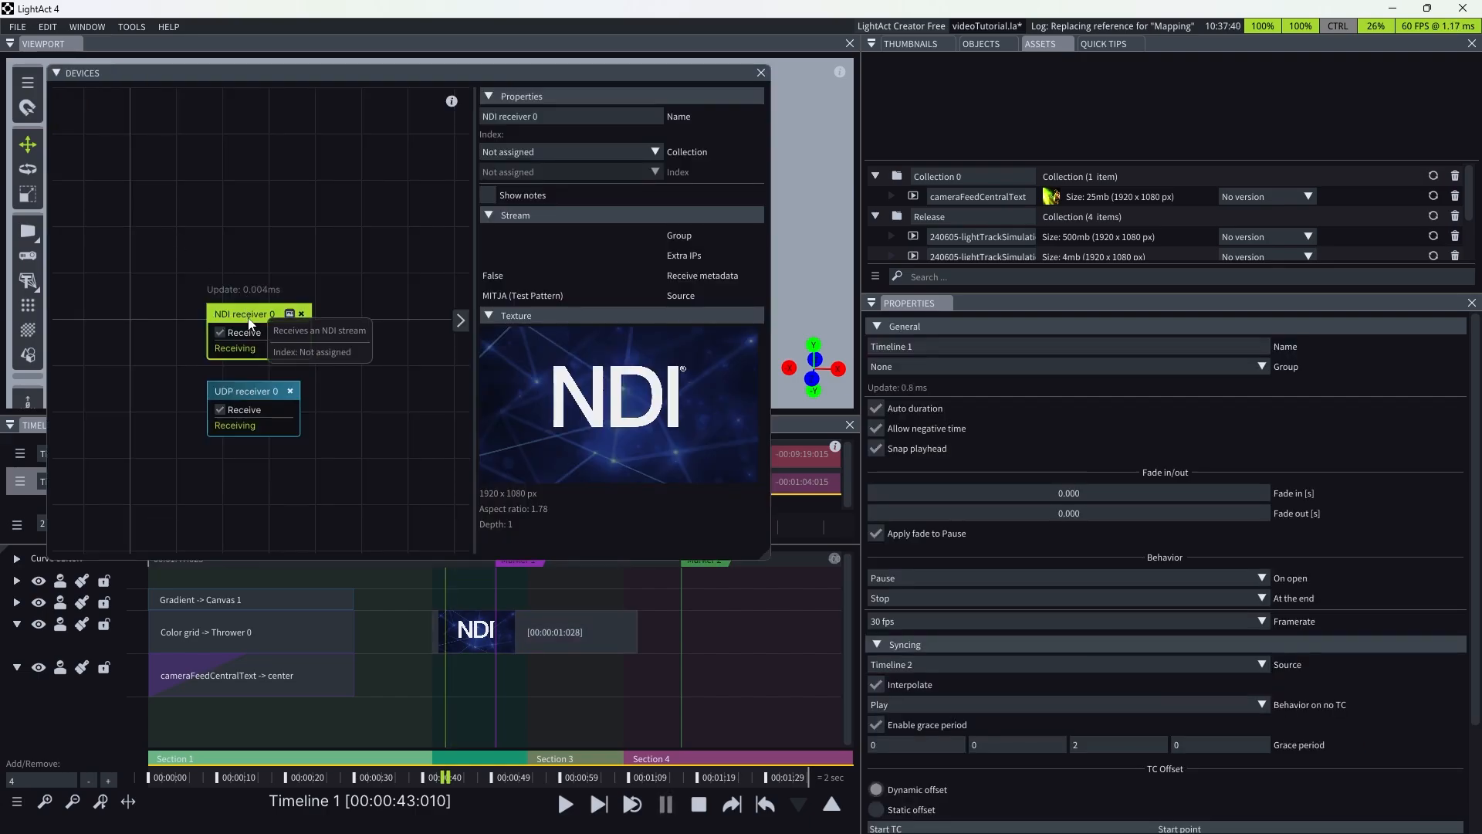
{"action": "left_click_drag", "start_coordinate": [250, 323], "coordinate": [541, 627], "text": "alt"}
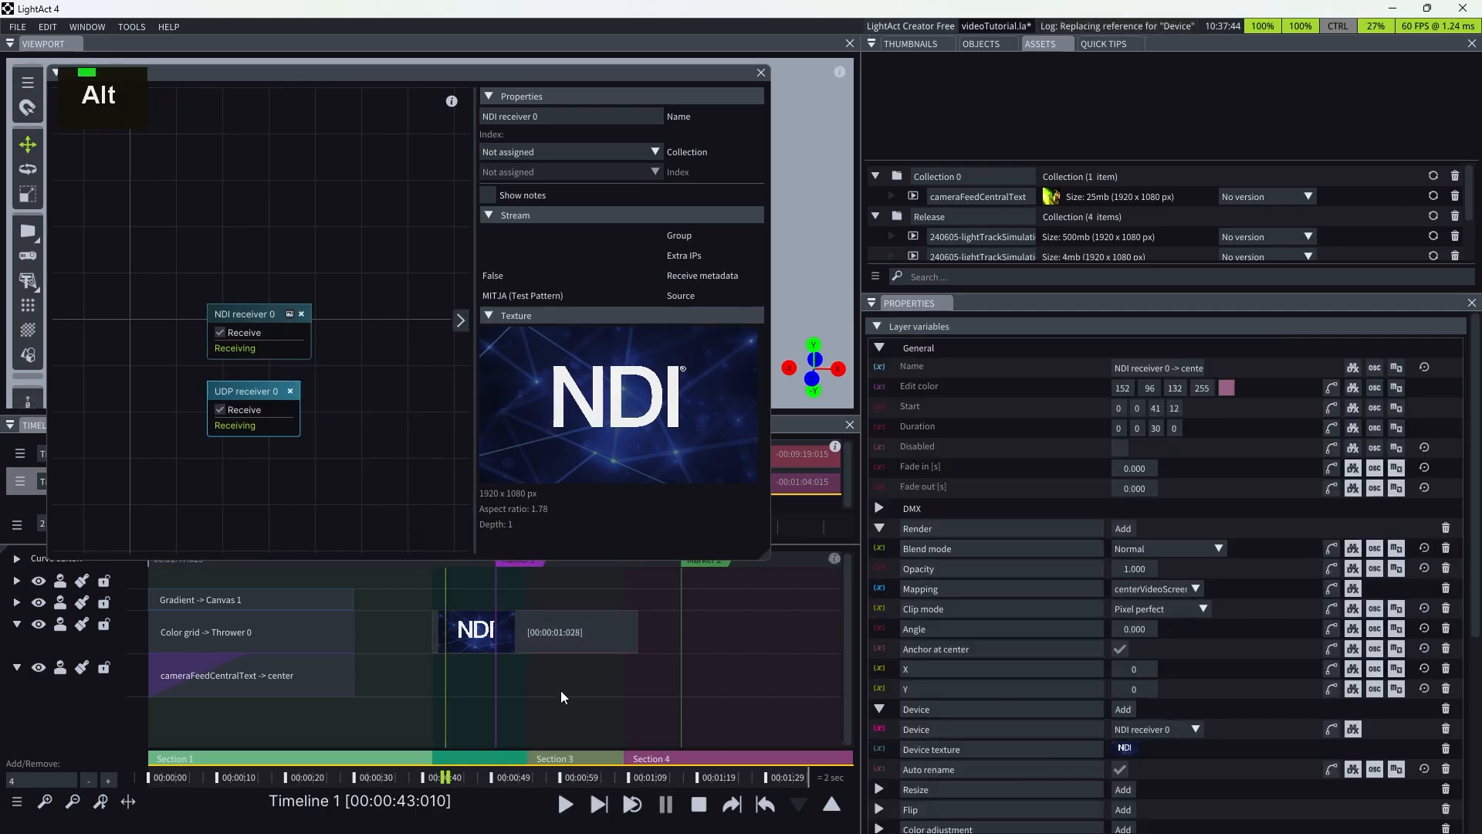
{"action": "double_click", "coordinate": [559, 639]}
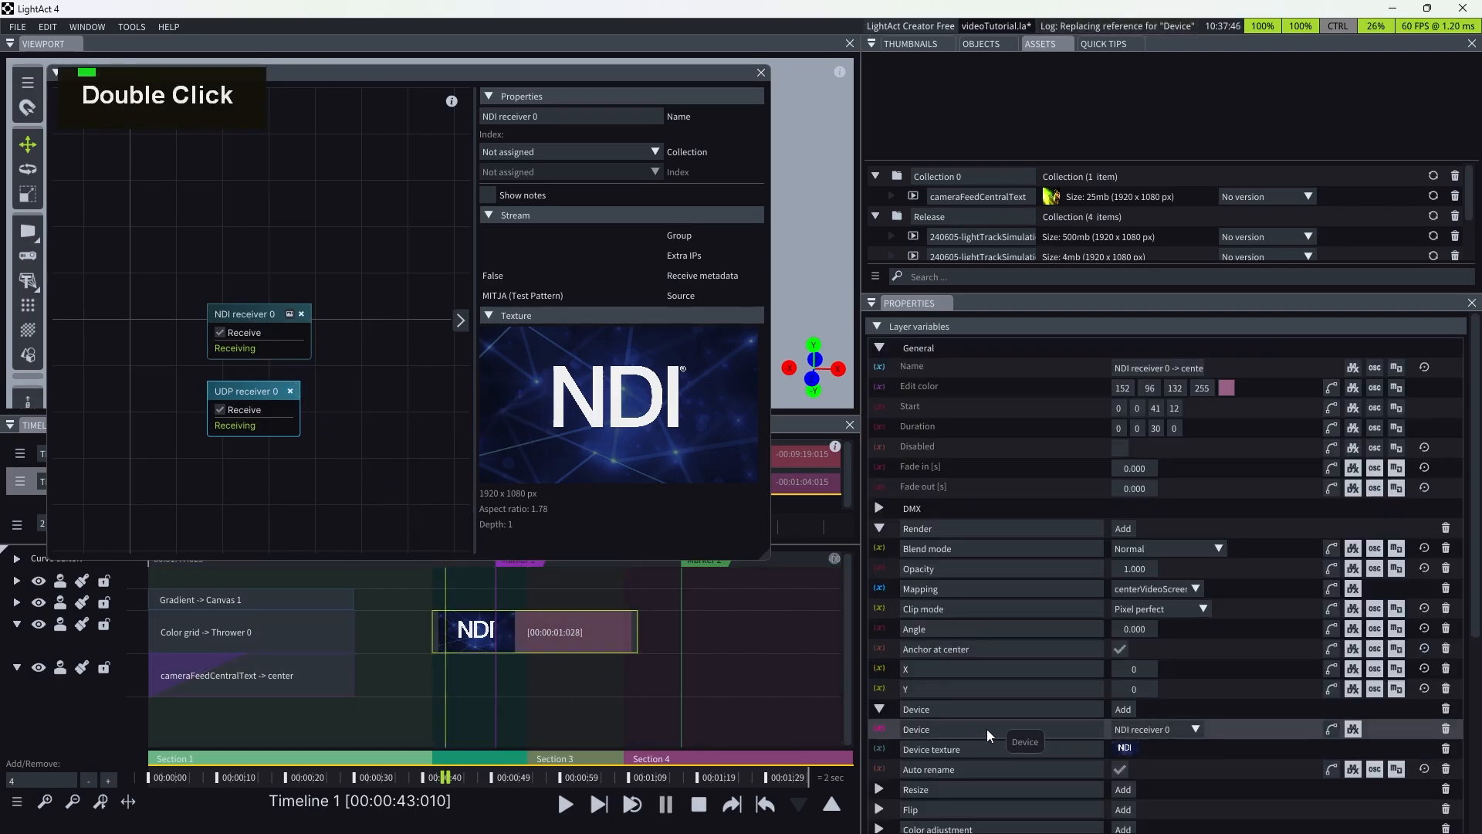
{"action": "left_click", "coordinate": [251, 307]}
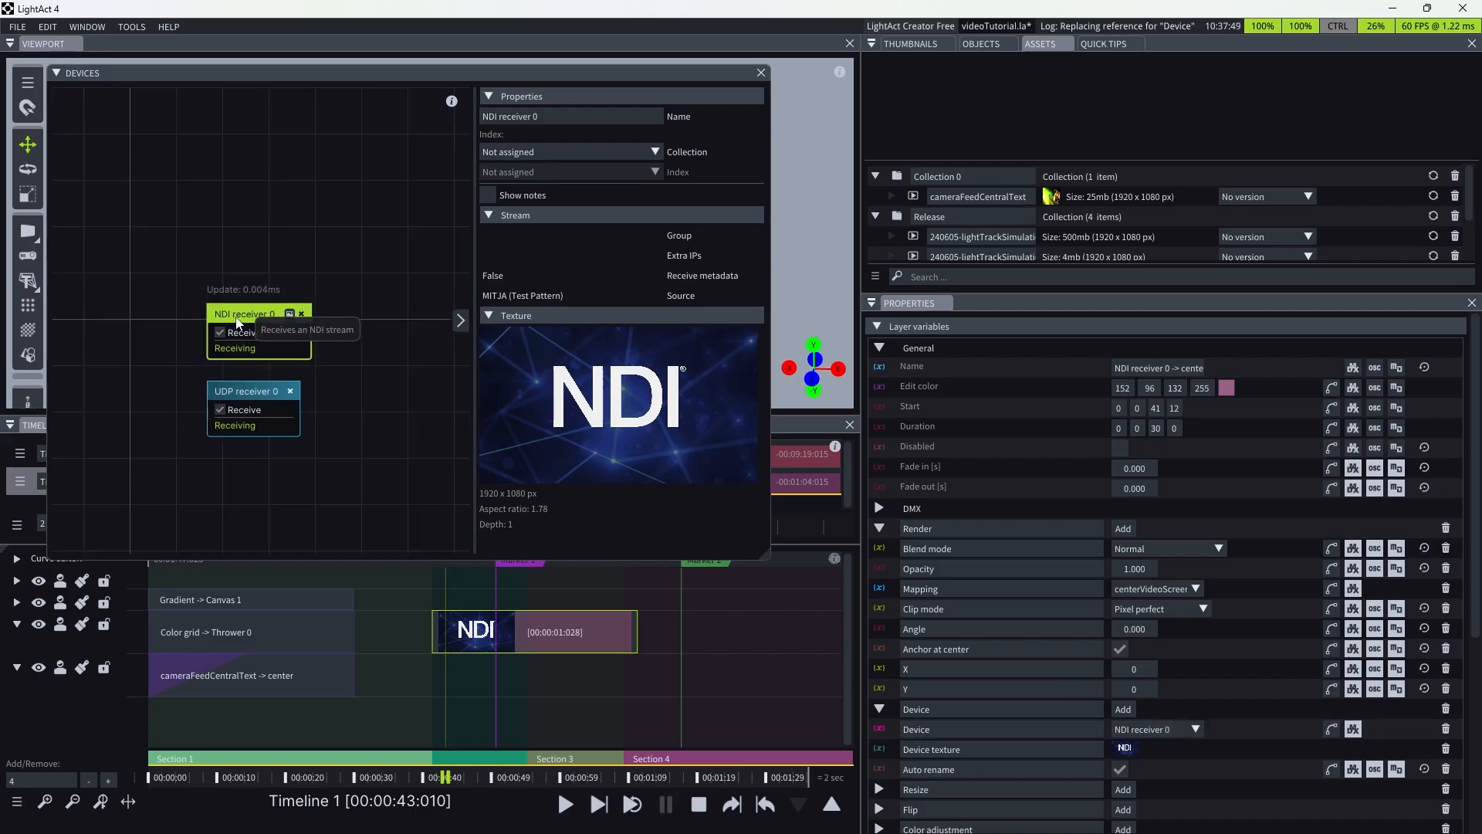
{"action": "left_click", "coordinate": [761, 73]}
- Add a Receive message control layer below the NDI layer, starting at about 41 seconds
{"action": "double_click", "coordinate": [429, 670]}
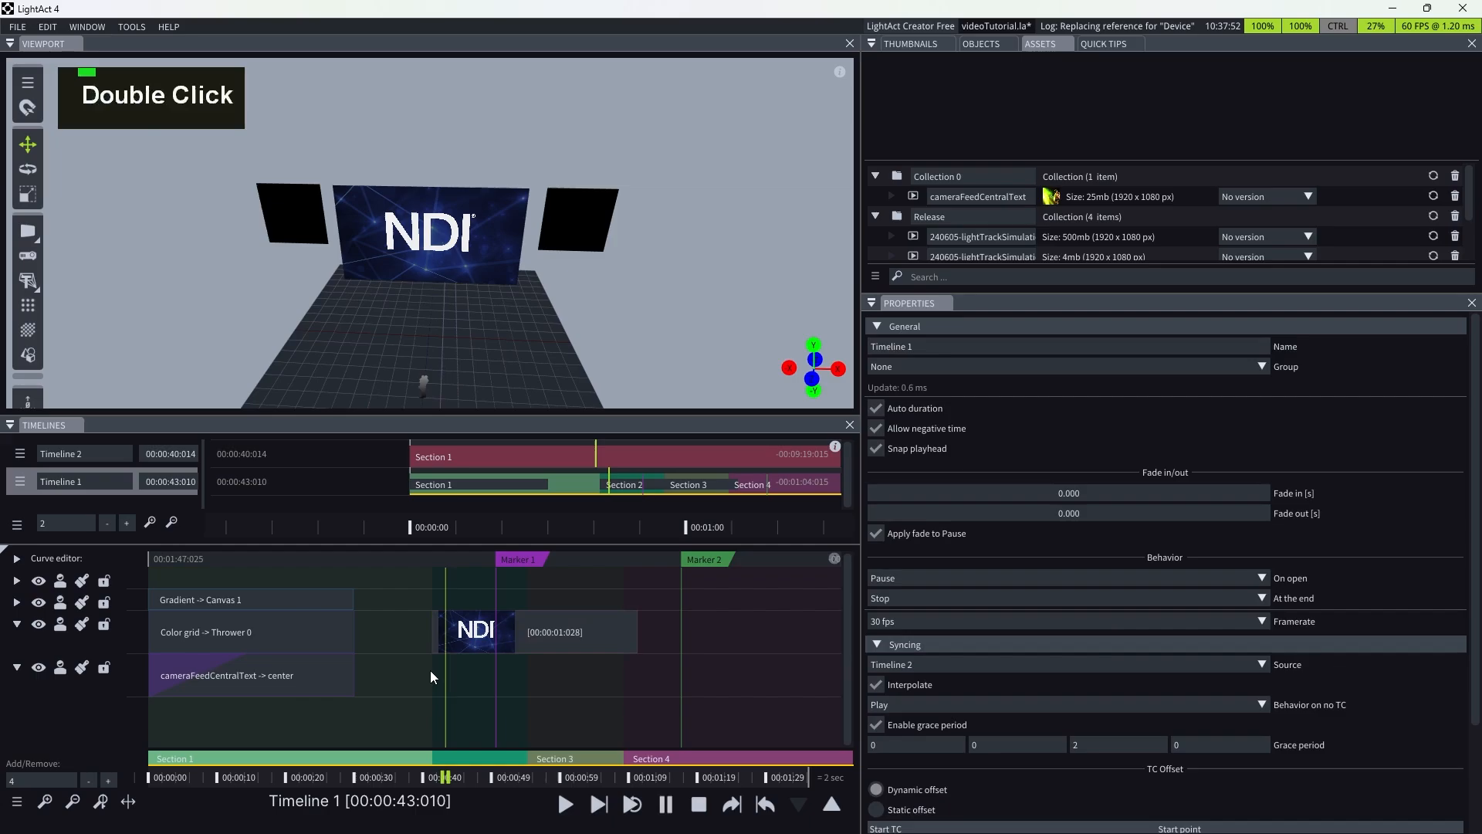
{"action": "right_click", "coordinate": [429, 670]}
{"action": "mouse_move", "coordinate": [463, 615]}
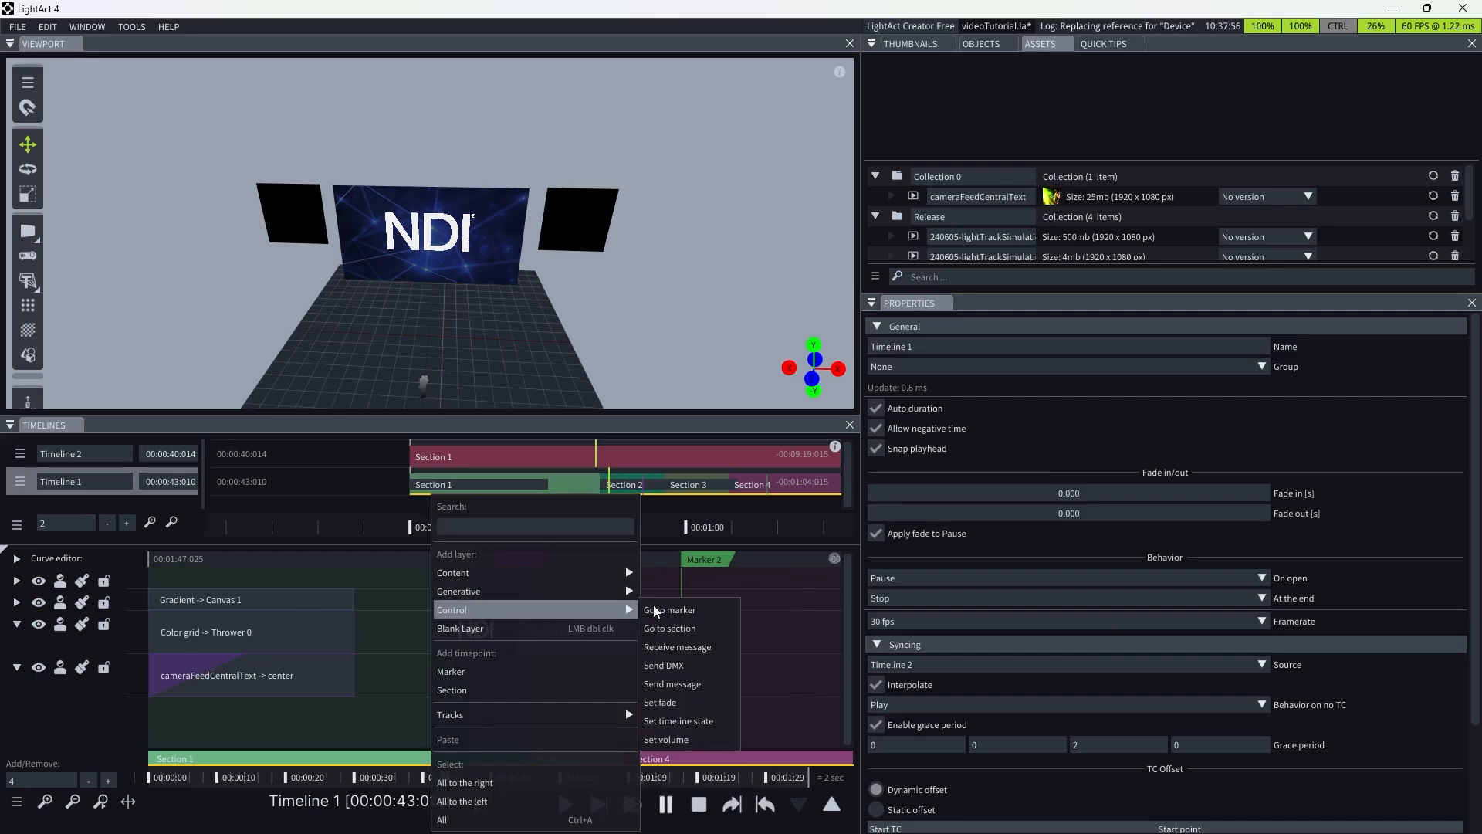
{"action": "left_click", "coordinate": [670, 646]}
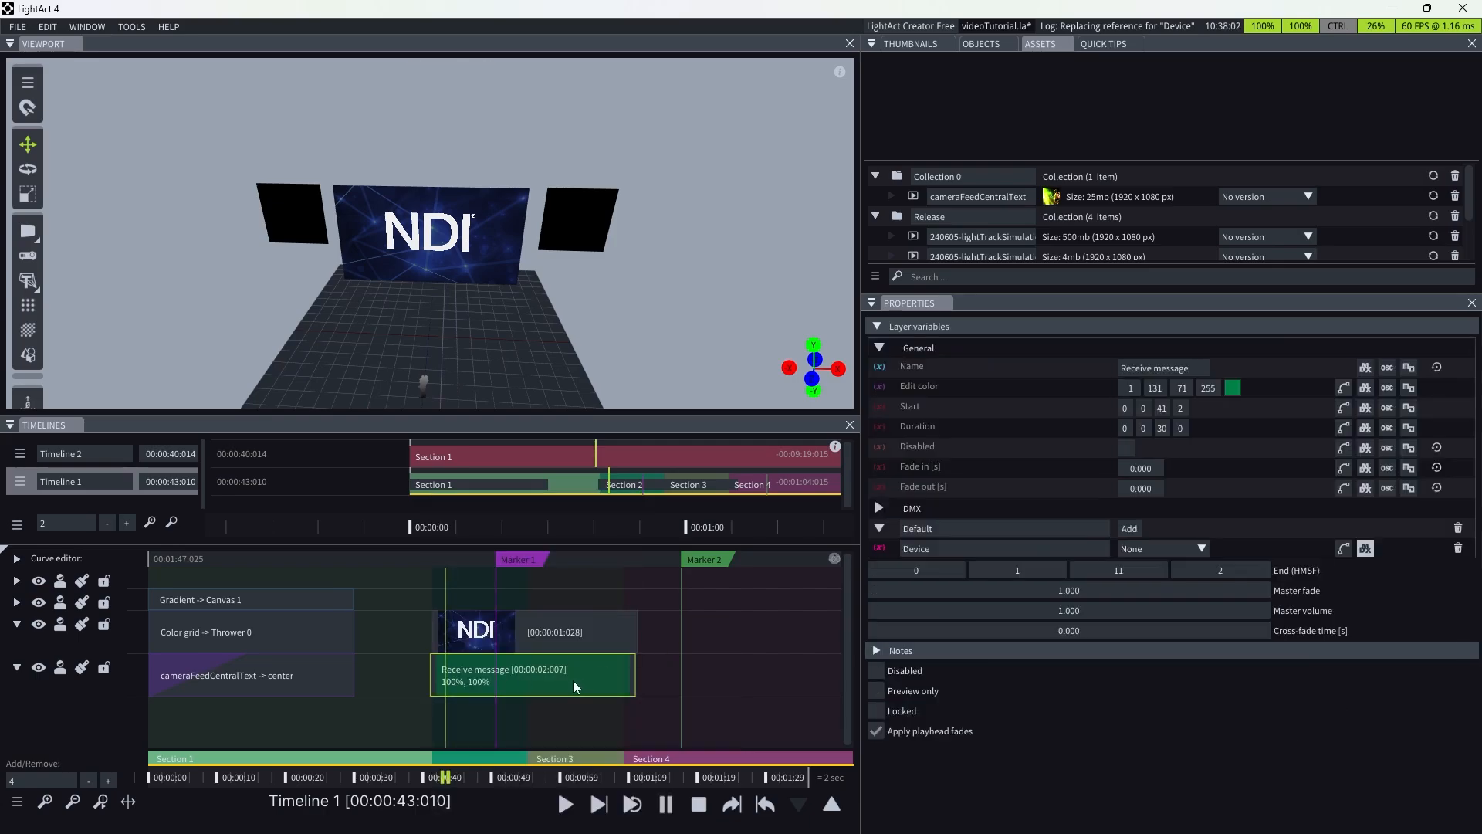
- Assign UDP receiver 0 from the Devices window as the device of the Receive message layer, and reselect the layer
{"action": "key", "text": "F7"}
{"action": "left_click", "coordinate": [247, 393]}
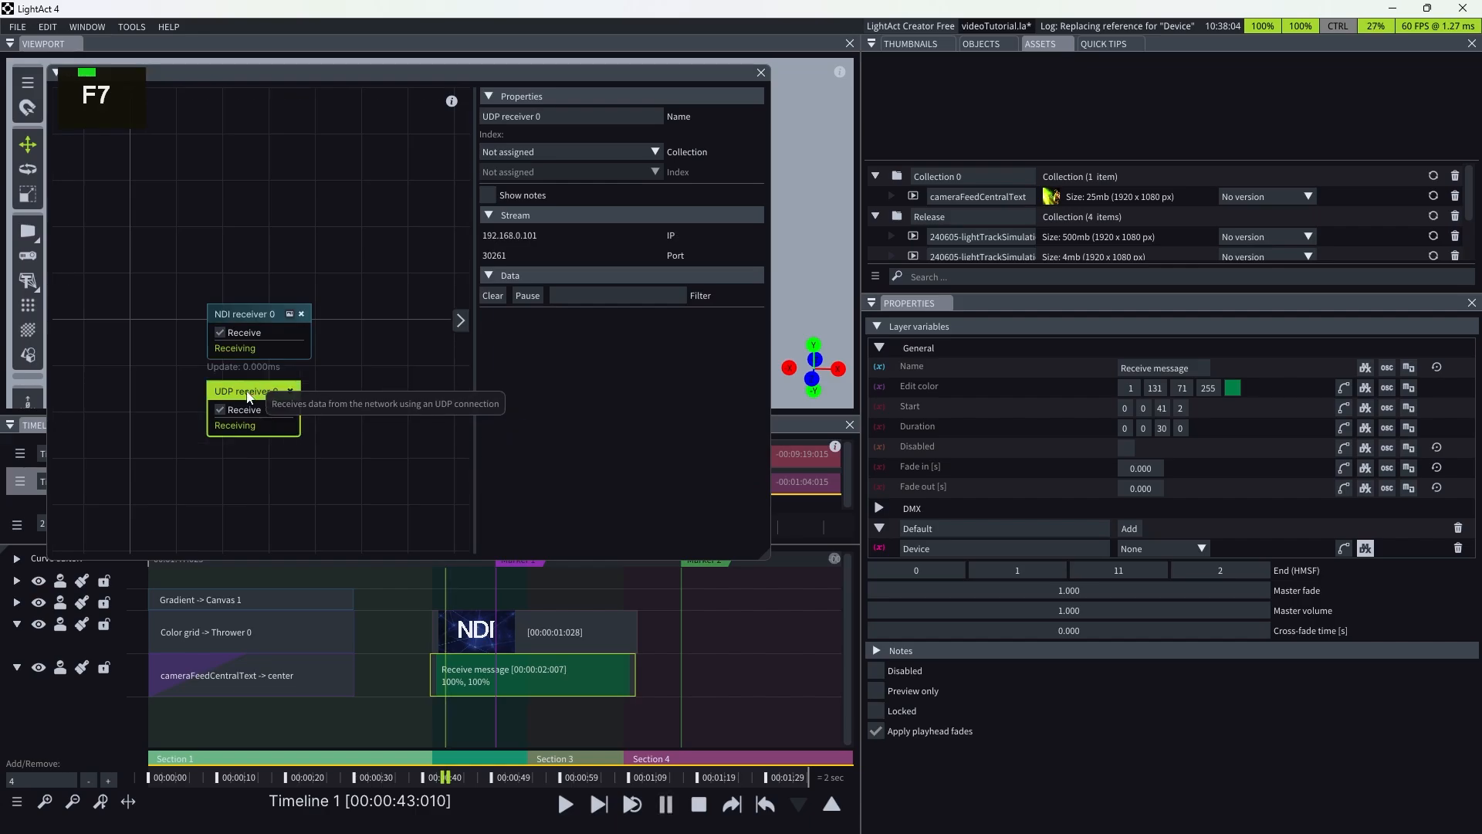
{"action": "left_click_drag", "start_coordinate": [247, 396], "coordinate": [482, 684], "text": "alt"}
{"action": "left_click", "coordinate": [523, 712]}
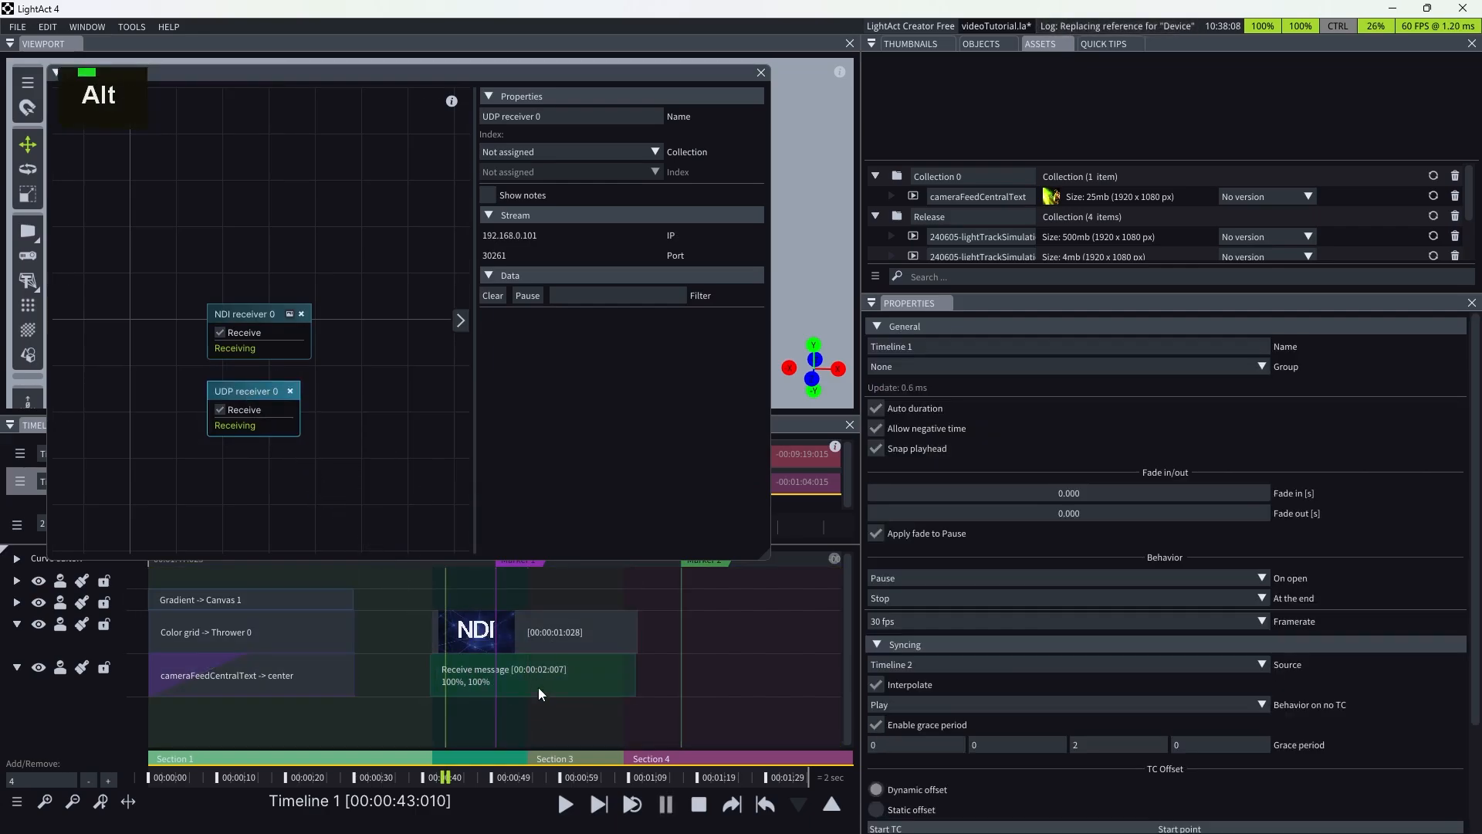
{"action": "left_click", "coordinate": [539, 687]}
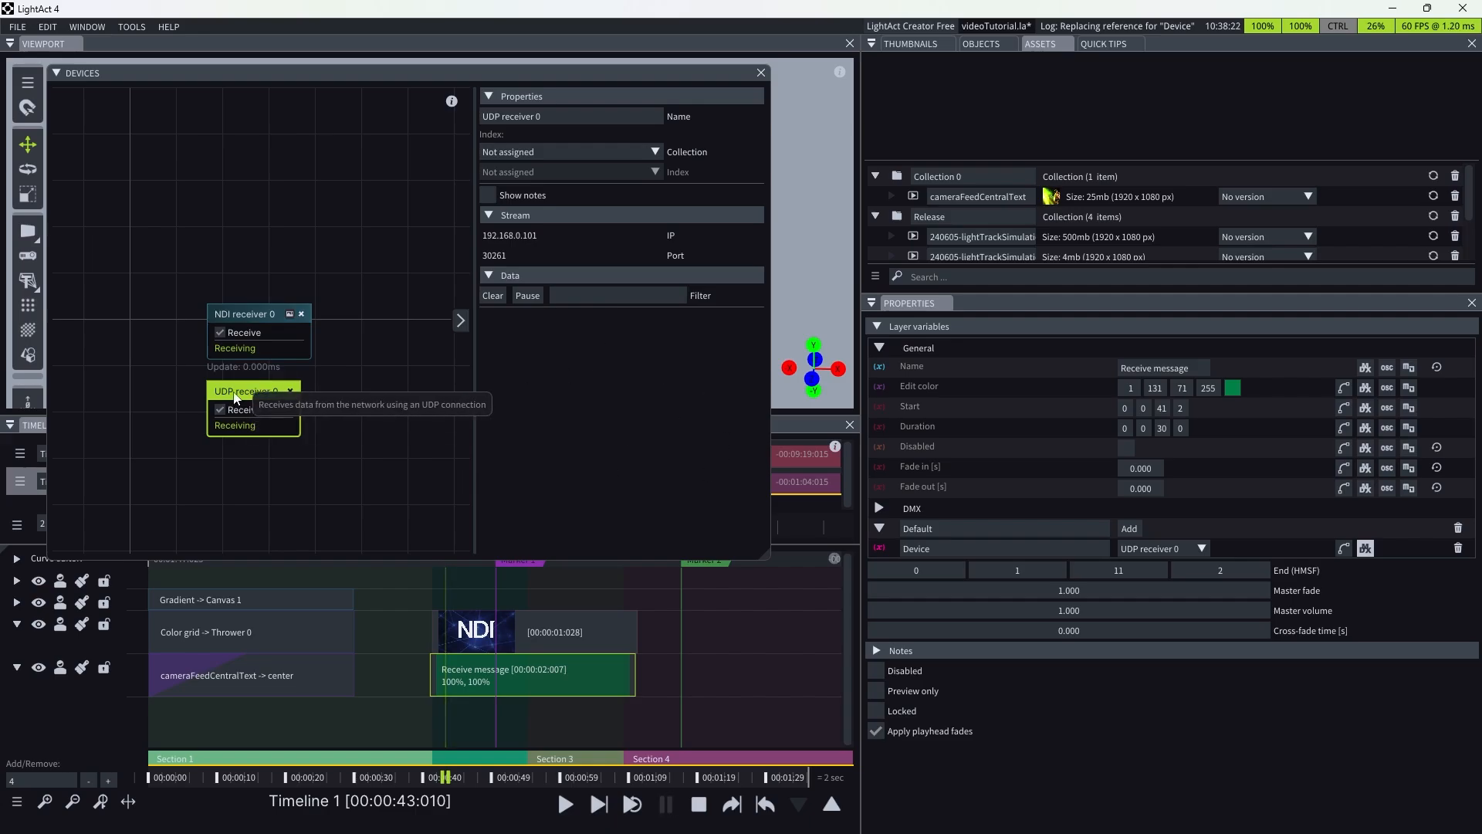
{"action": "left_click", "coordinate": [406, 682]}
{"action": "left_click", "coordinate": [479, 676]}
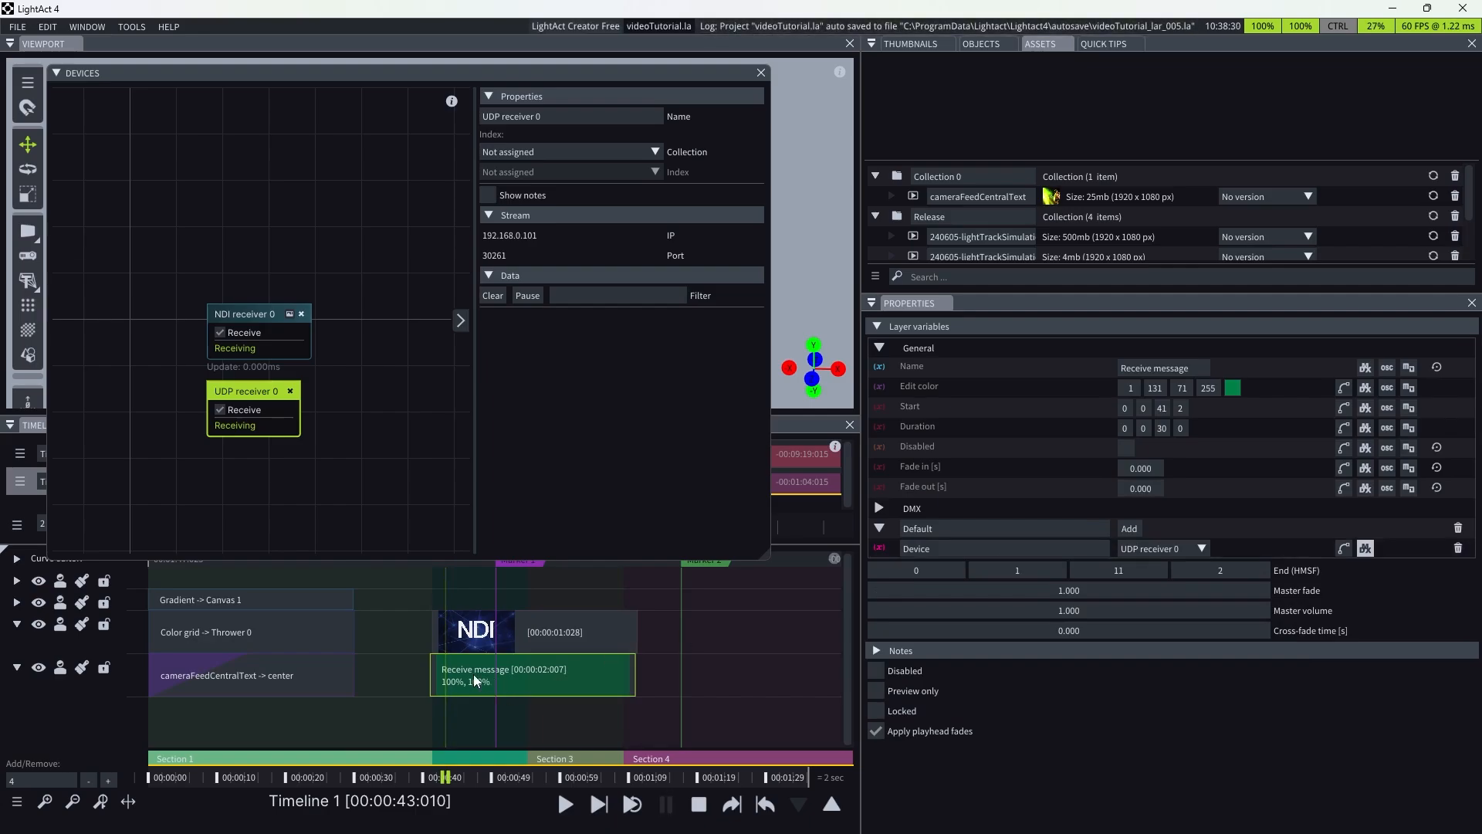
- Open the Receive message layer's node graph and examine its device variable and the UDP, TCP, Midi or OSC reading nodes
{"action": "double_click", "coordinate": [474, 676]}
{"action": "scroll", "coordinate": [259, 337], "scroll_direction": "down", "scroll_amount": 5}
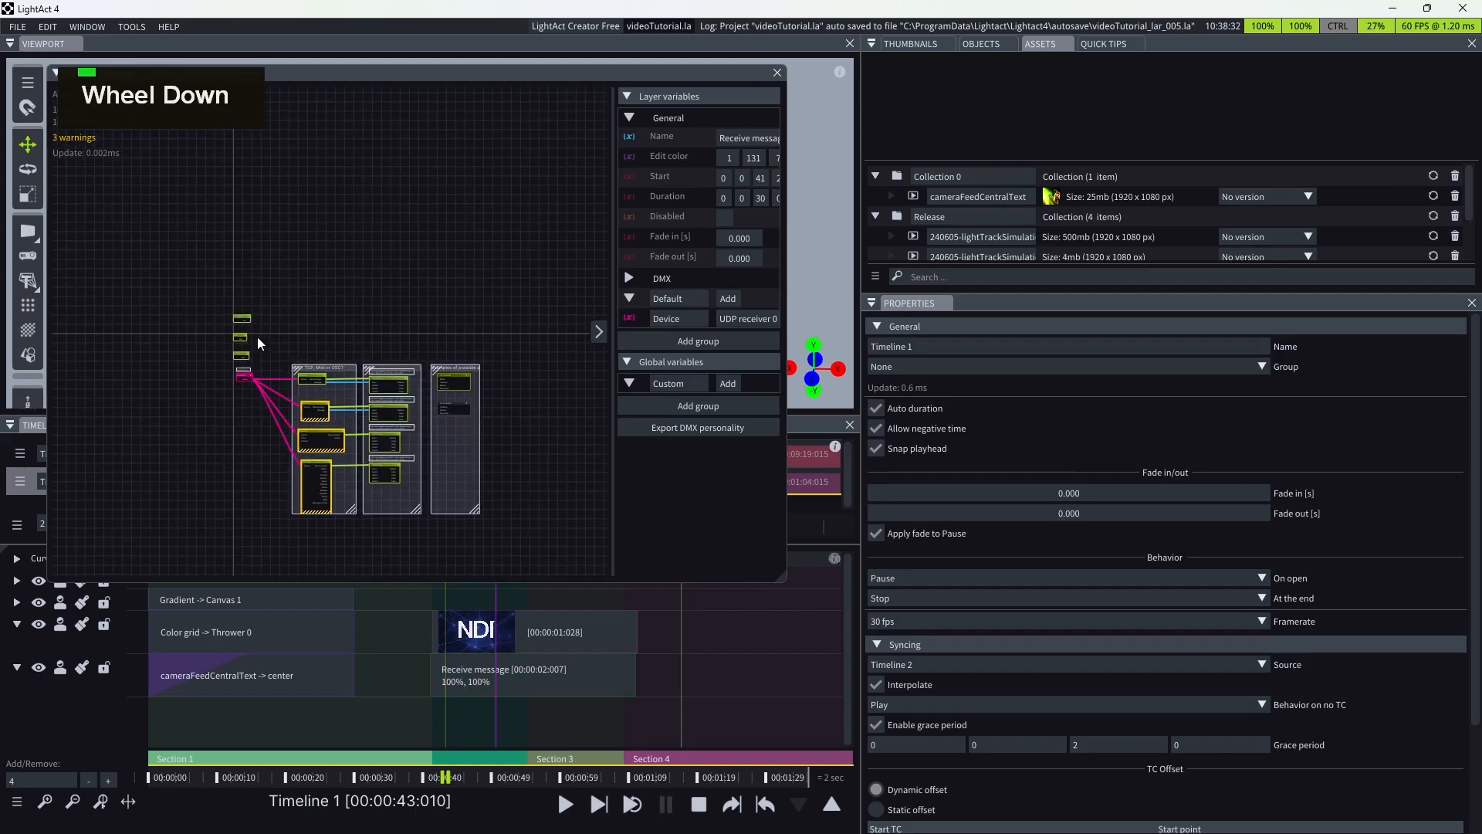
{"action": "scroll", "coordinate": [338, 423], "scroll_direction": "up", "scroll_amount": 1}
{"action": "scroll", "coordinate": [336, 421], "scroll_direction": "up", "scroll_amount": 3}
{"action": "scroll", "coordinate": [396, 321], "scroll_direction": "down", "scroll_amount": 2}
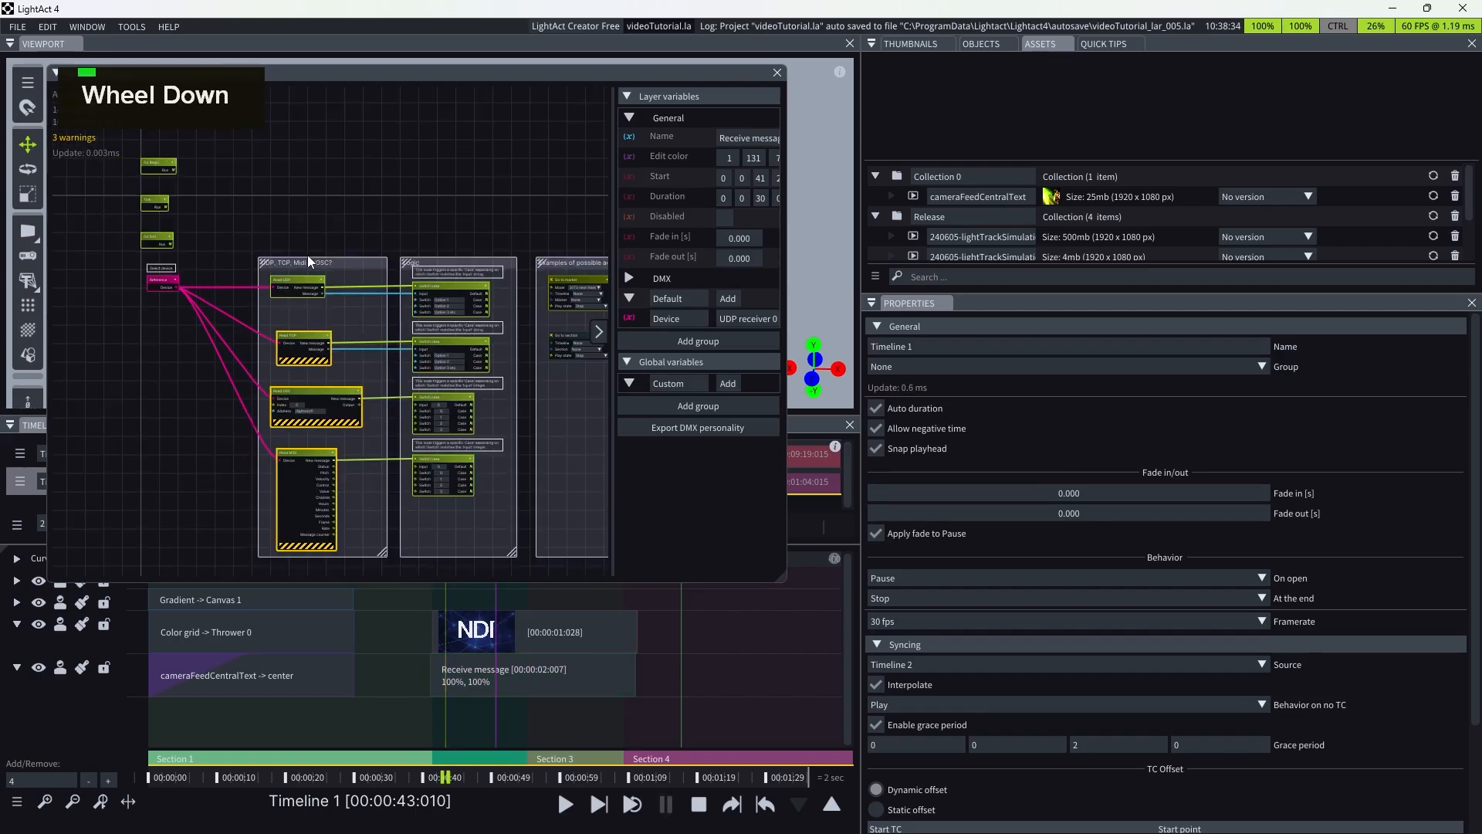
{"action": "scroll", "coordinate": [317, 266], "scroll_direction": "up", "scroll_amount": 1}
{"action": "scroll", "coordinate": [273, 239], "scroll_direction": "down", "scroll_amount": 1}
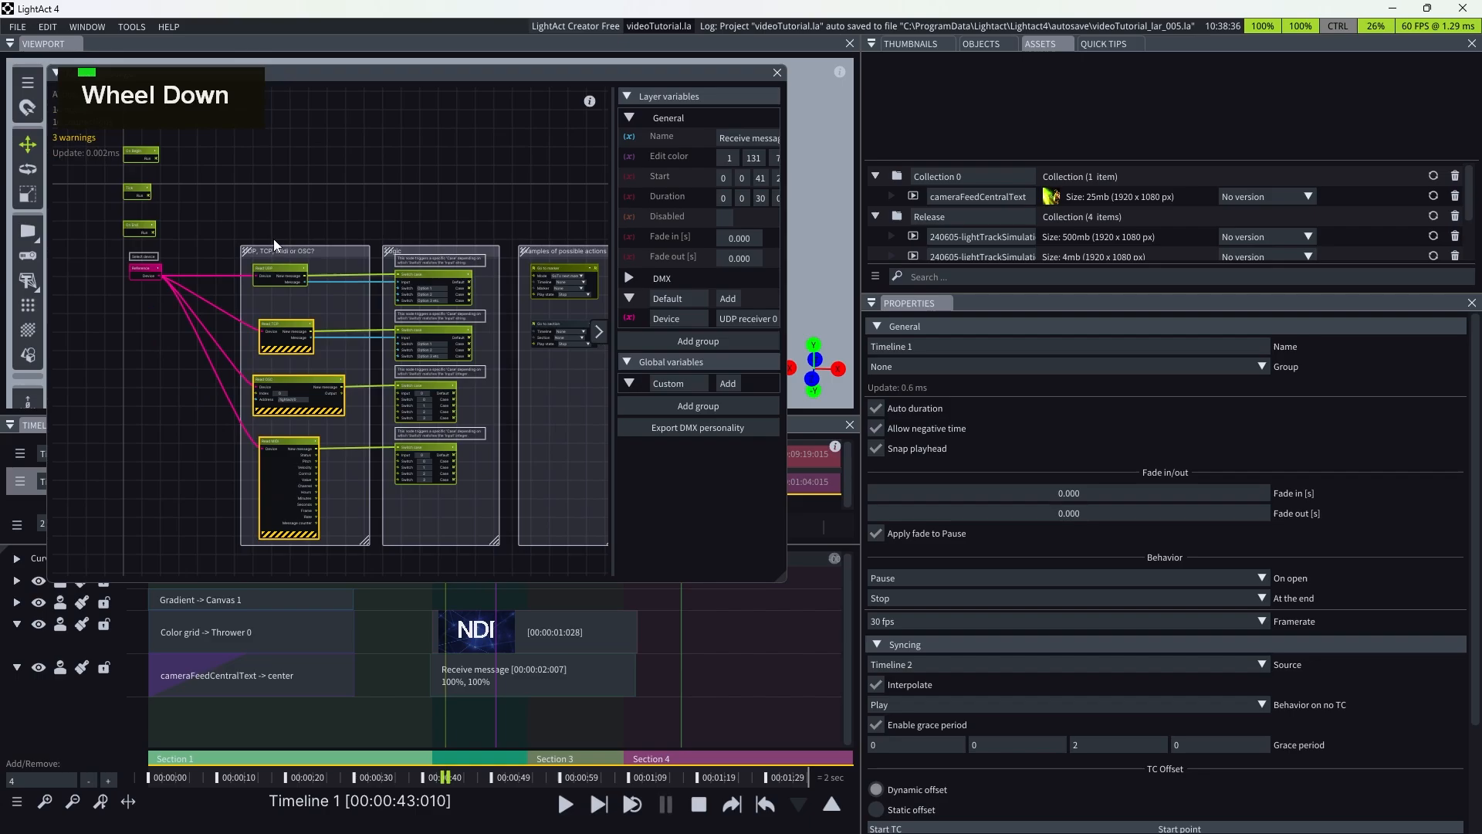
{"action": "scroll", "coordinate": [506, 280], "scroll_direction": "up", "scroll_amount": 2}
{"action": "scroll", "coordinate": [513, 285], "scroll_direction": "down", "scroll_amount": 1}
{"action": "scroll", "coordinate": [217, 295], "scroll_direction": "up", "scroll_amount": 2}
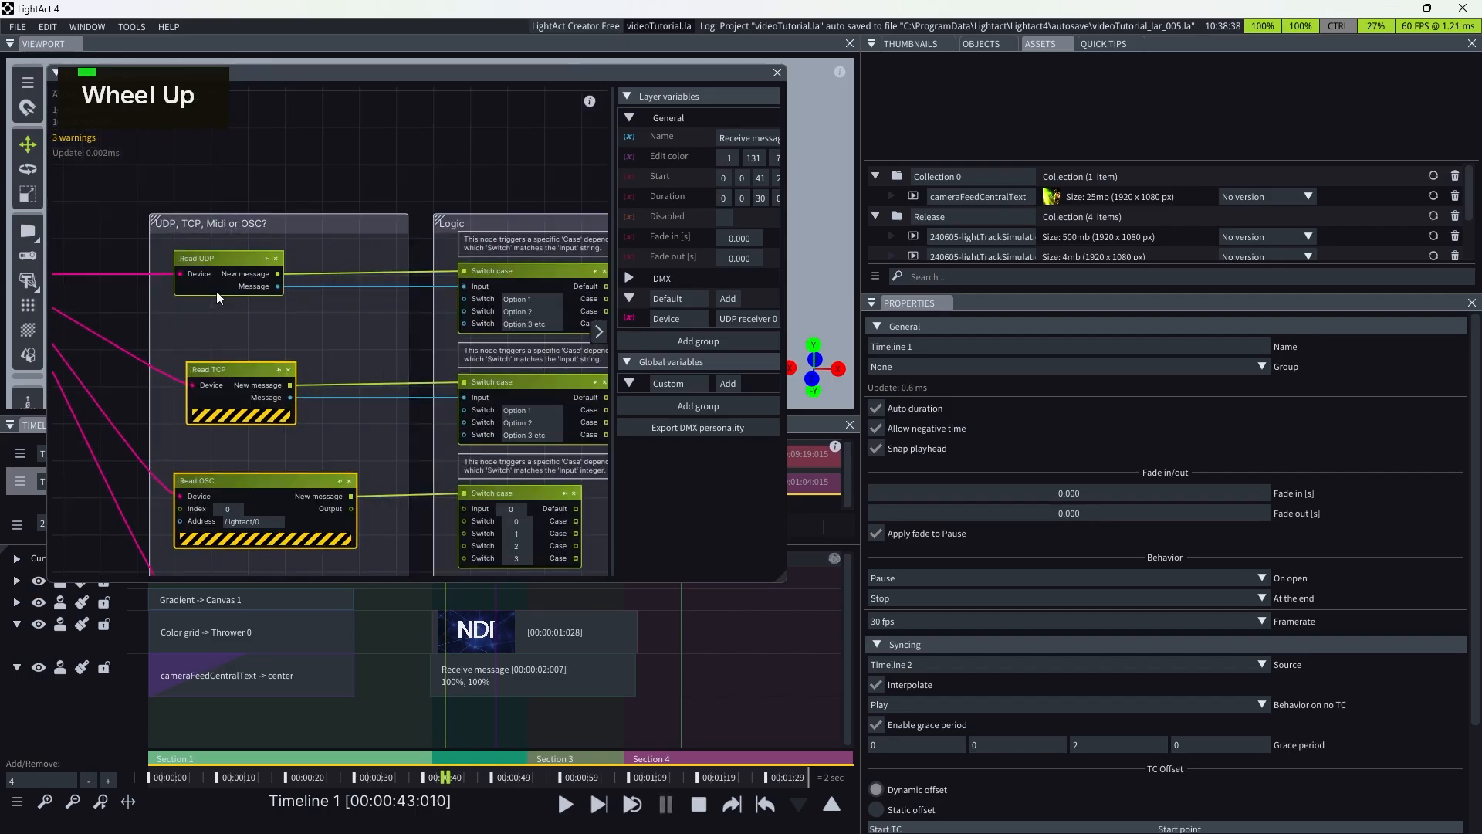
- Select the Read UDP node and examine how its outputs feed the Switch case logic and the example action nodes
{"action": "double_click", "coordinate": [217, 270]}
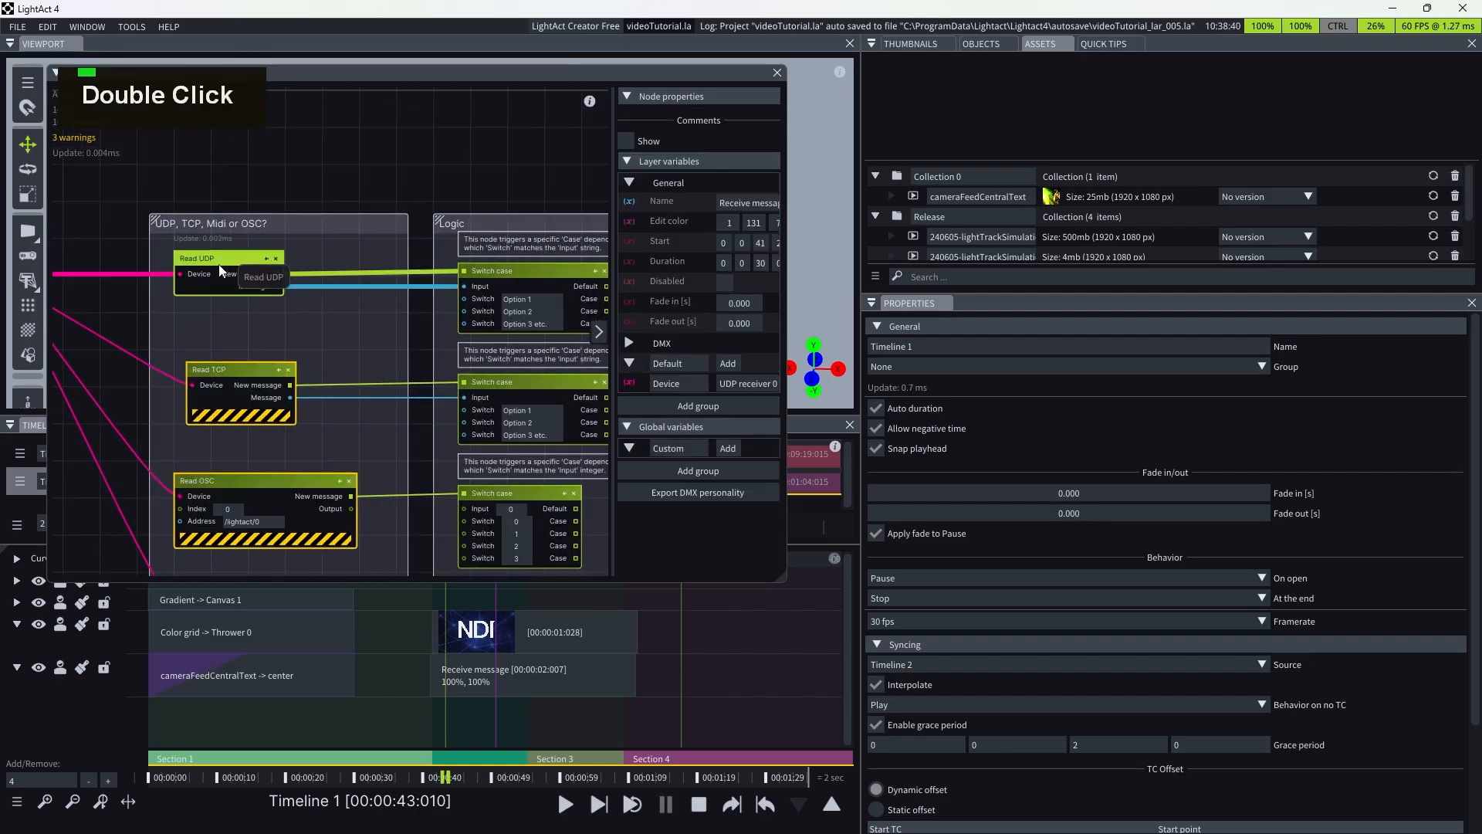
{"action": "scroll", "coordinate": [231, 270], "scroll_direction": "down", "scroll_amount": 1}
{"action": "scroll", "coordinate": [278, 255], "scroll_direction": "up", "scroll_amount": 1}
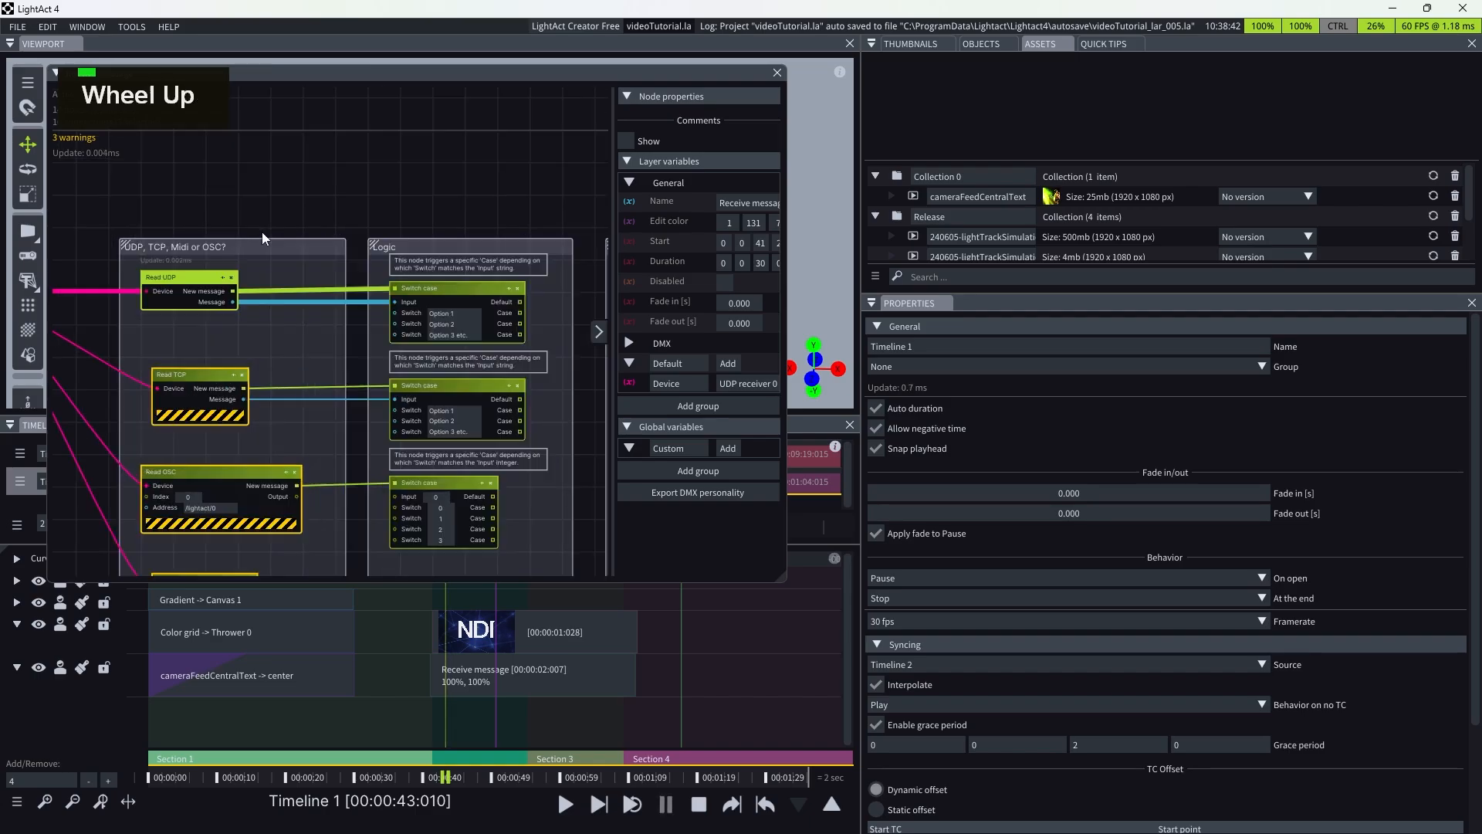
{"action": "scroll", "coordinate": [183, 244], "scroll_direction": "up", "scroll_amount": 1}
{"action": "scroll", "coordinate": [345, 230], "scroll_direction": "down", "scroll_amount": 2}
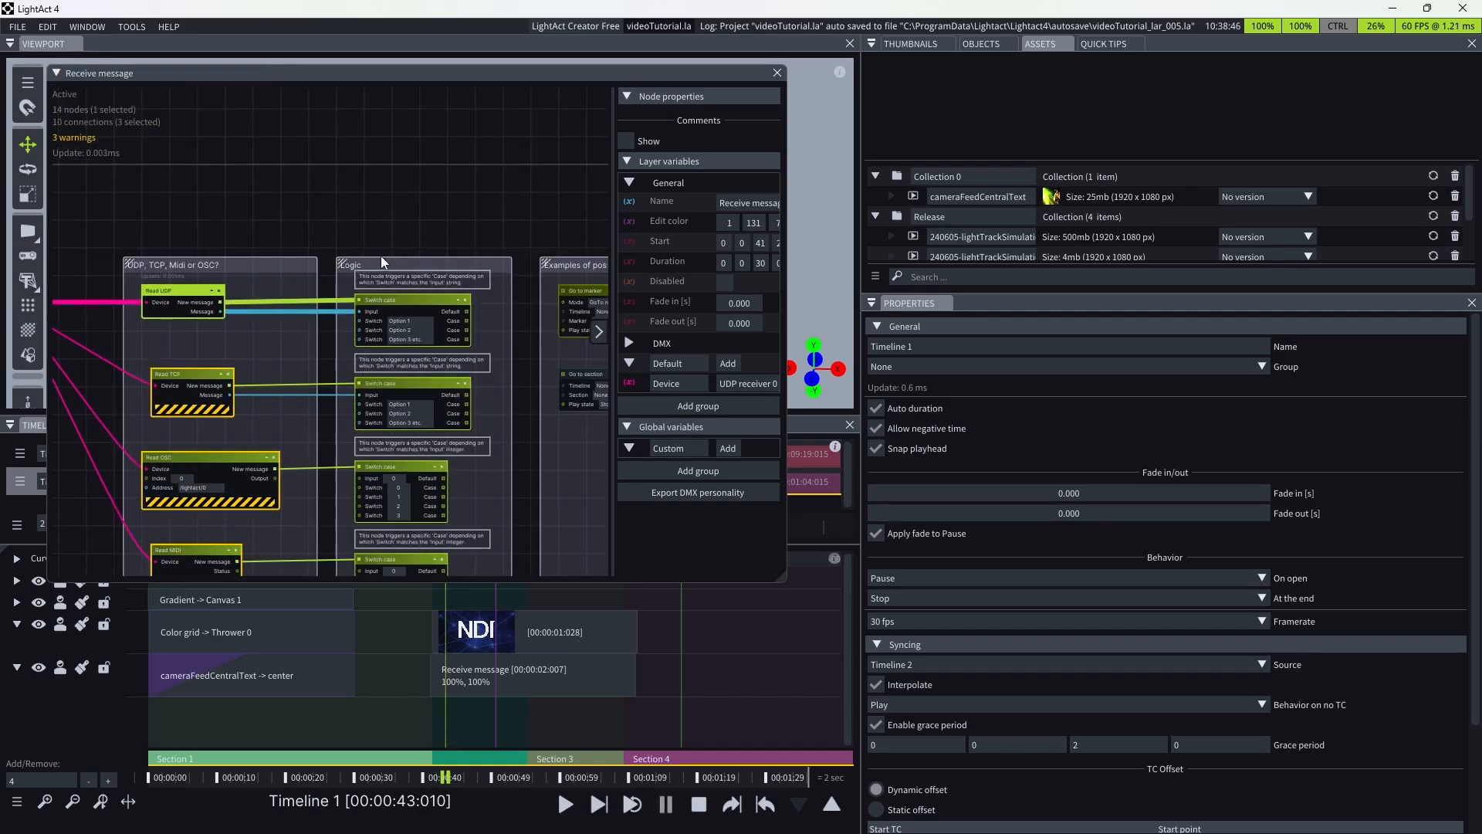
{"action": "scroll", "coordinate": [382, 256], "scroll_direction": "down", "scroll_amount": 1}
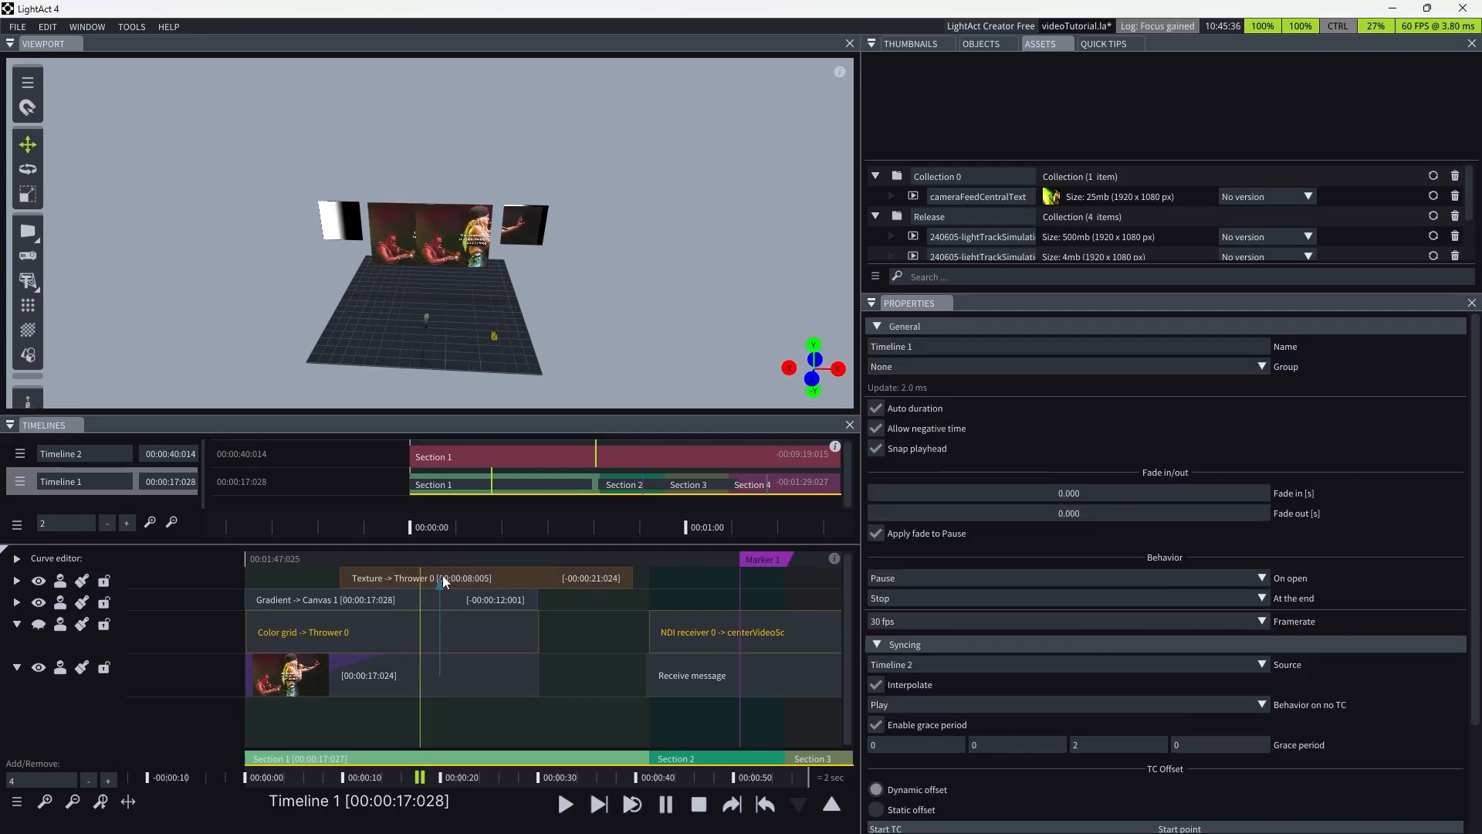
- Move the Texture -> Thrower 0 layer on Timeline 1 to start at 11 seconds 12 frames, and deselect it
{"action": "mouse_move", "coordinate": [442, 576]}
{"action": "left_mouse_down"}
{"action": "mouse_move", "coordinate": [539, 575]}
{"action": "mouse_move", "coordinate": [460, 579]}
{"action": "left_mouse_up"}
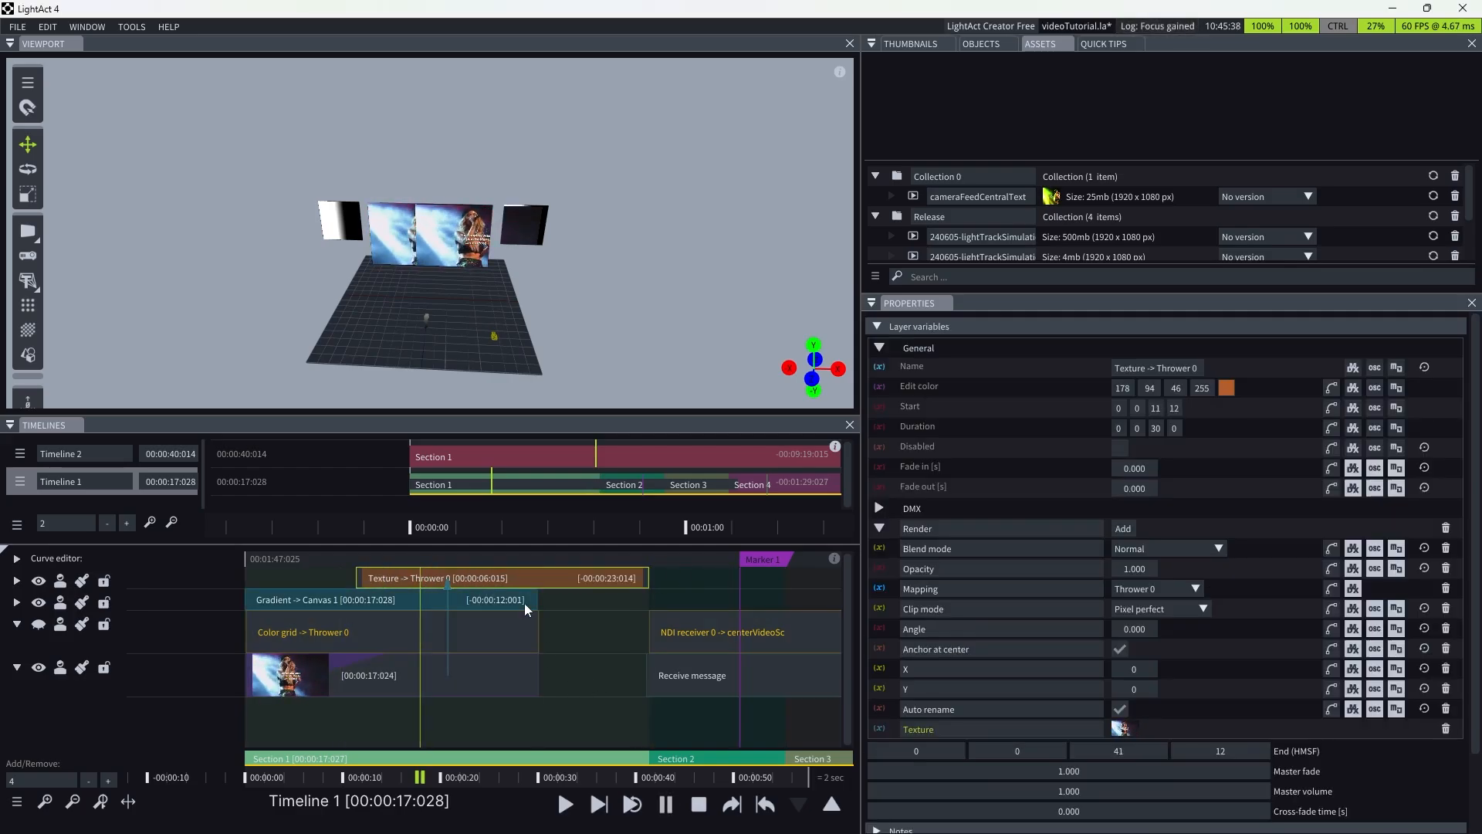
{"action": "left_click", "coordinate": [564, 665]}
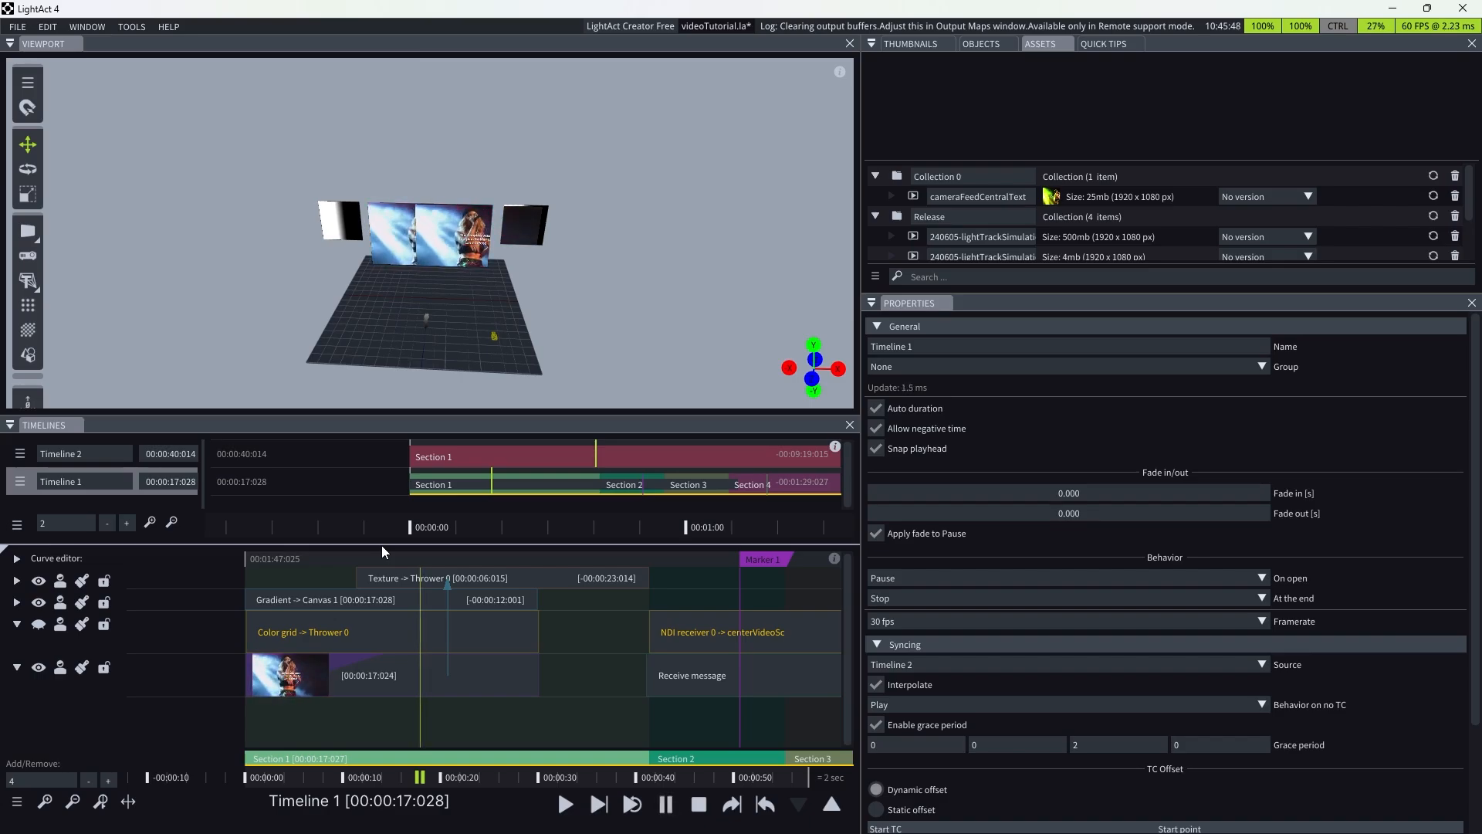
- Select the cameraFeedCentralText layer, open the DMX In window, and shrink and reposition it above the timeline layers
{"action": "left_click", "coordinate": [480, 682]}
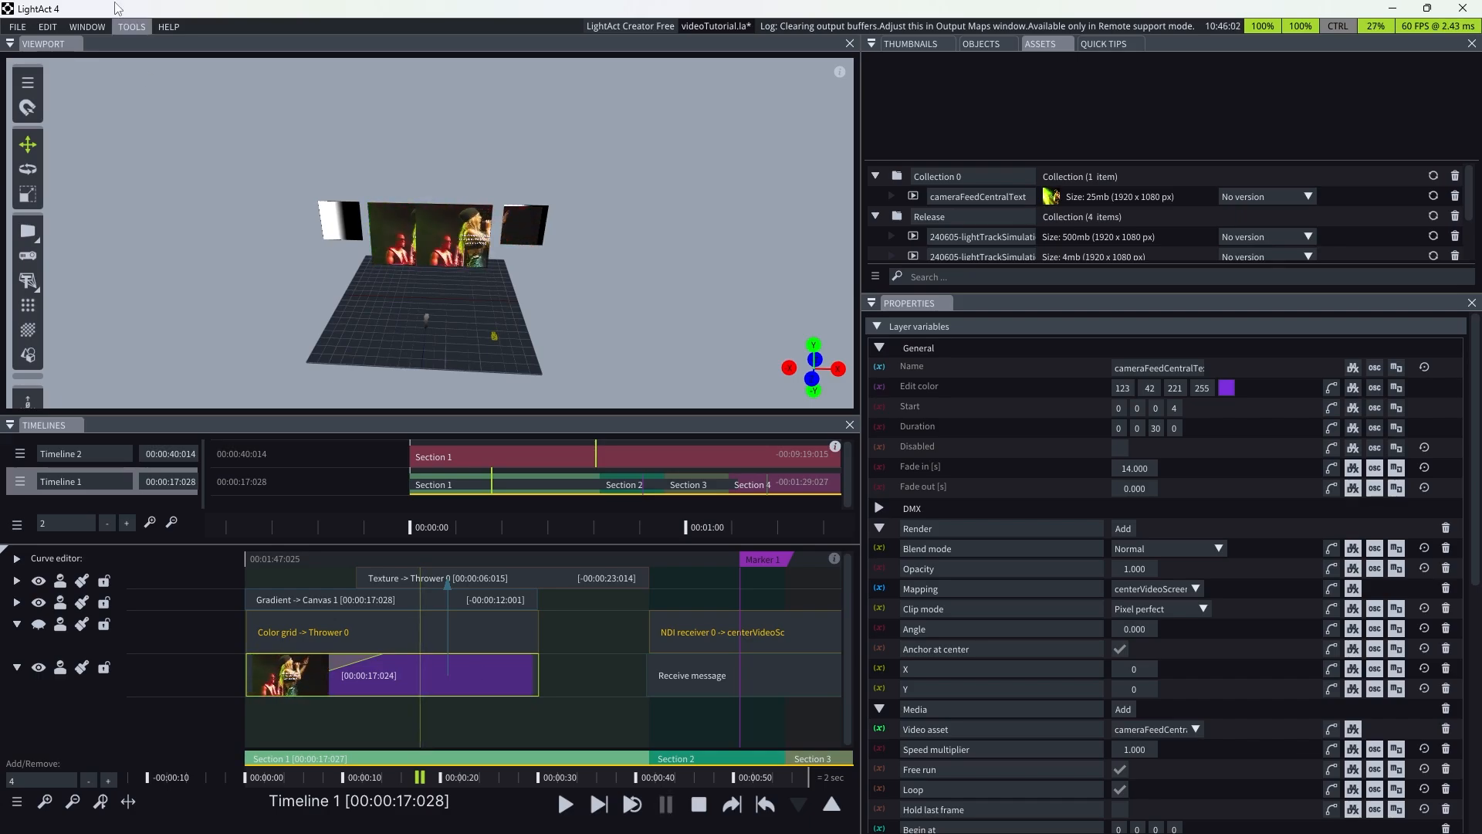
{"action": "left_click", "coordinate": [132, 26]}
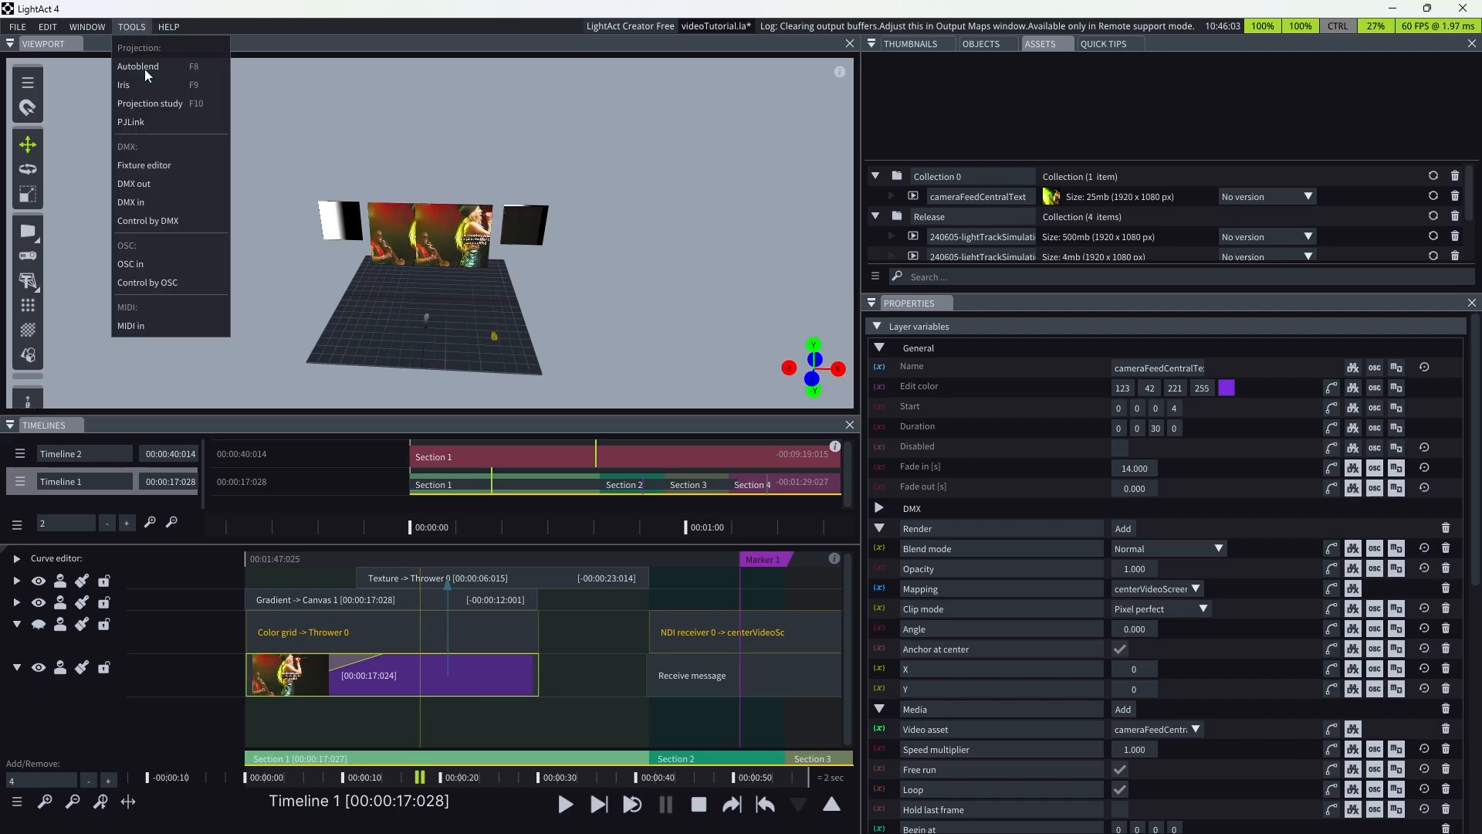
{"action": "left_click", "coordinate": [141, 202]}
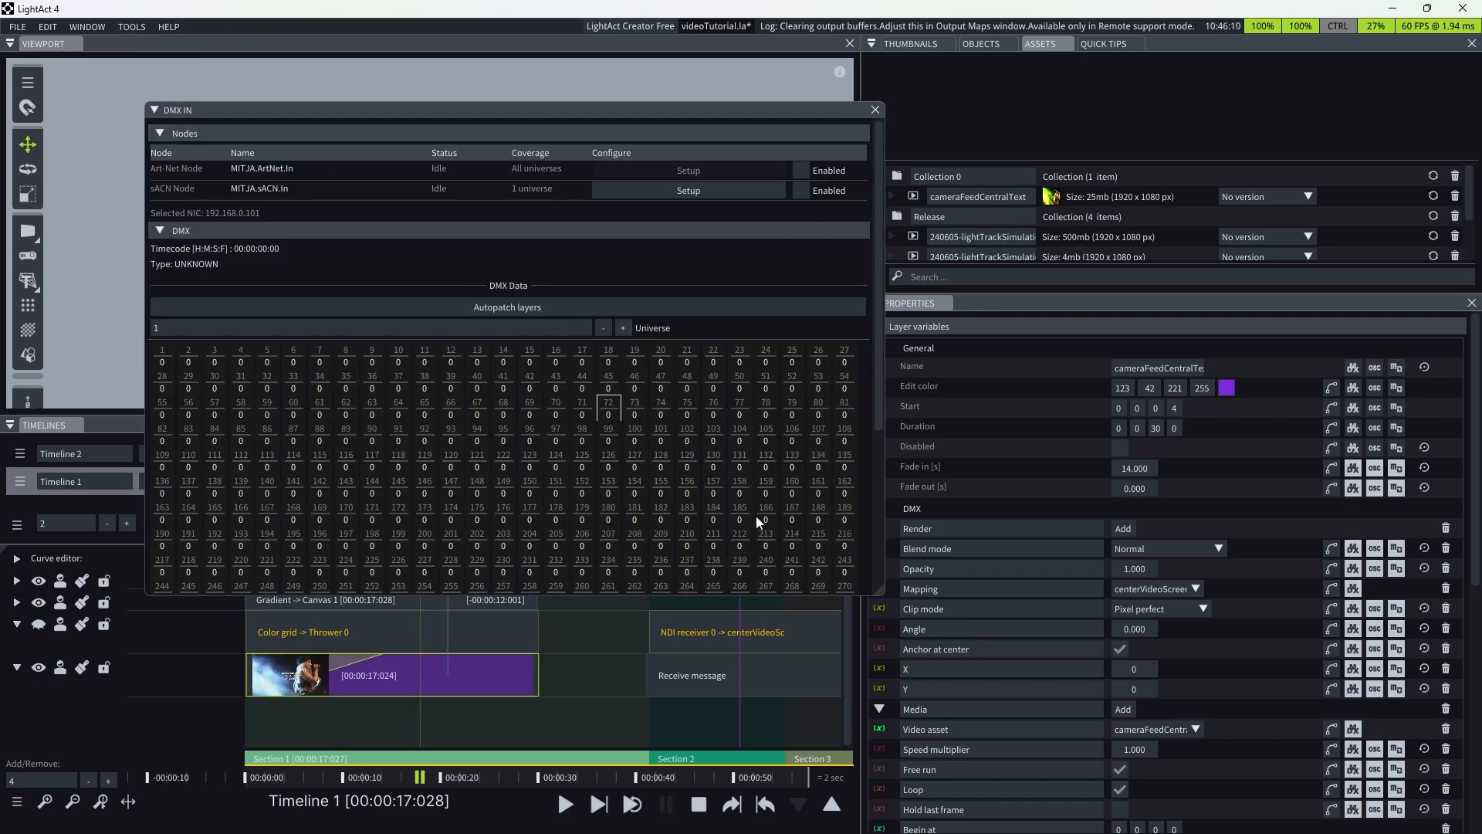
{"action": "left_click_drag", "start_coordinate": [885, 593], "coordinate": [799, 557]}
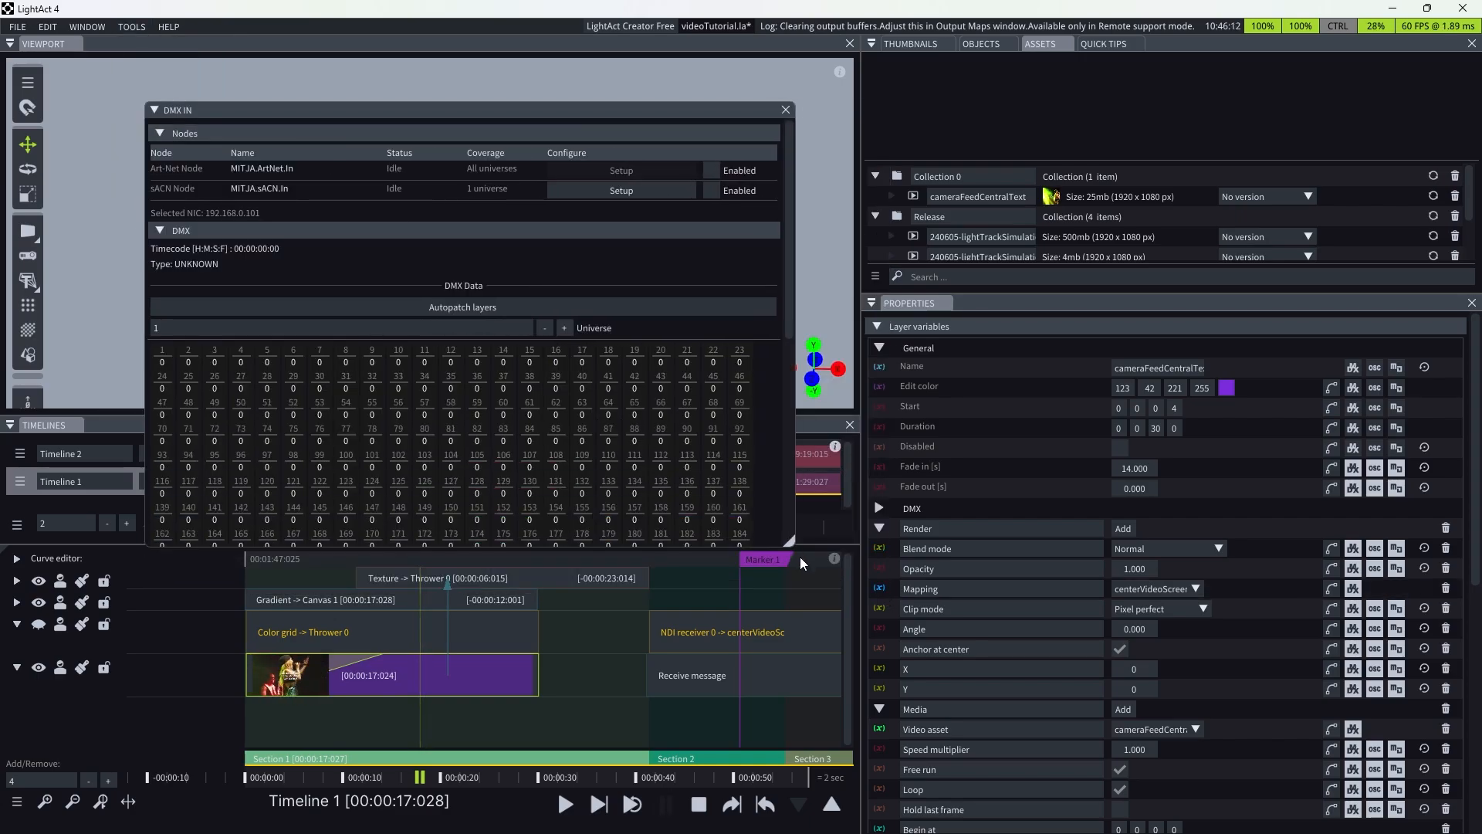
{"action": "left_click_drag", "start_coordinate": [431, 109], "coordinate": [795, 87]}
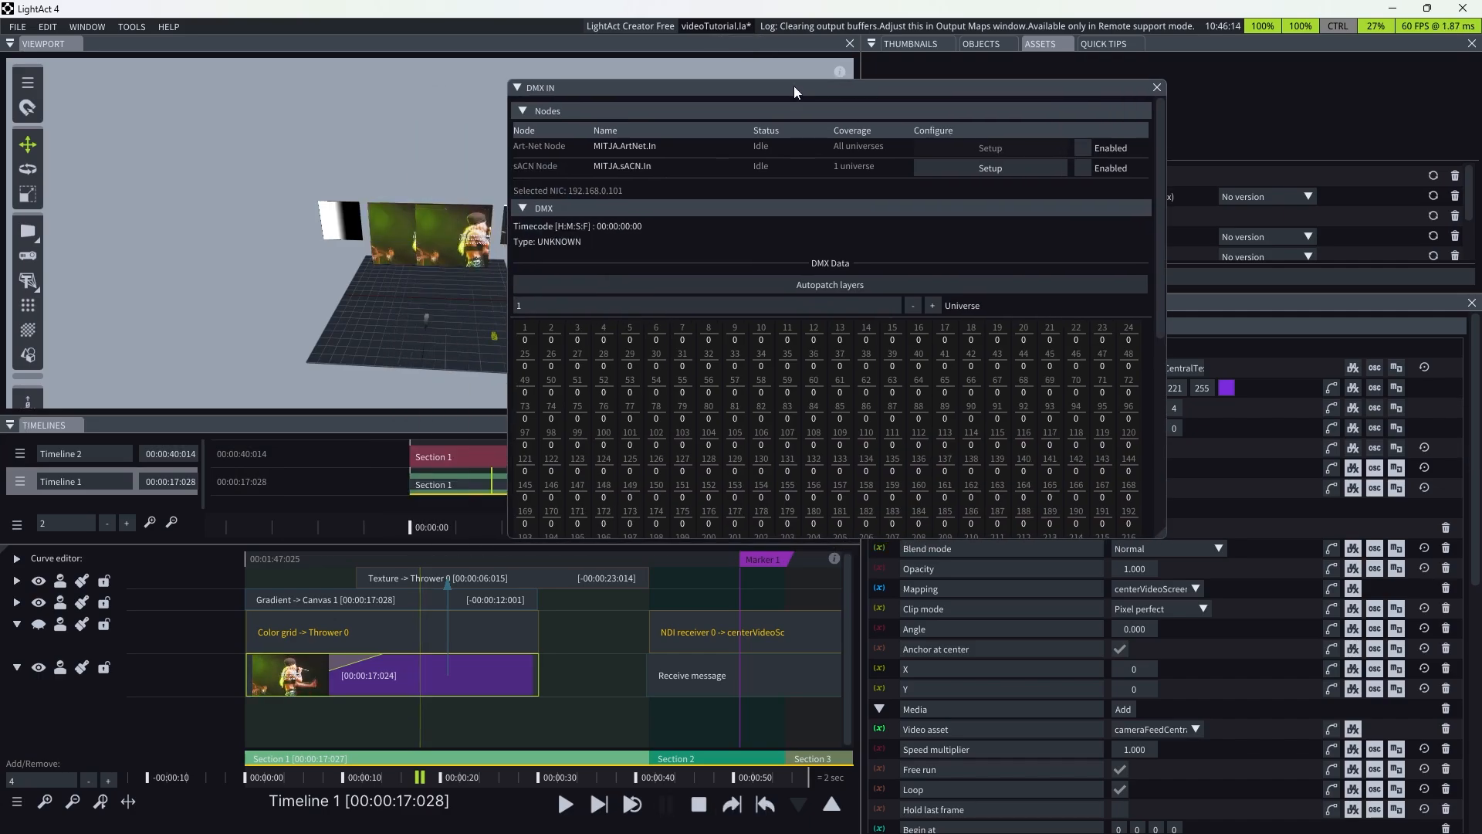
- Step through the DMX In universes and return to universe 1, and resize the window over the viewport, clear of the layer properties
{"action": "left_click", "coordinate": [928, 307]}
{"action": "double_click", "coordinate": [914, 307]}
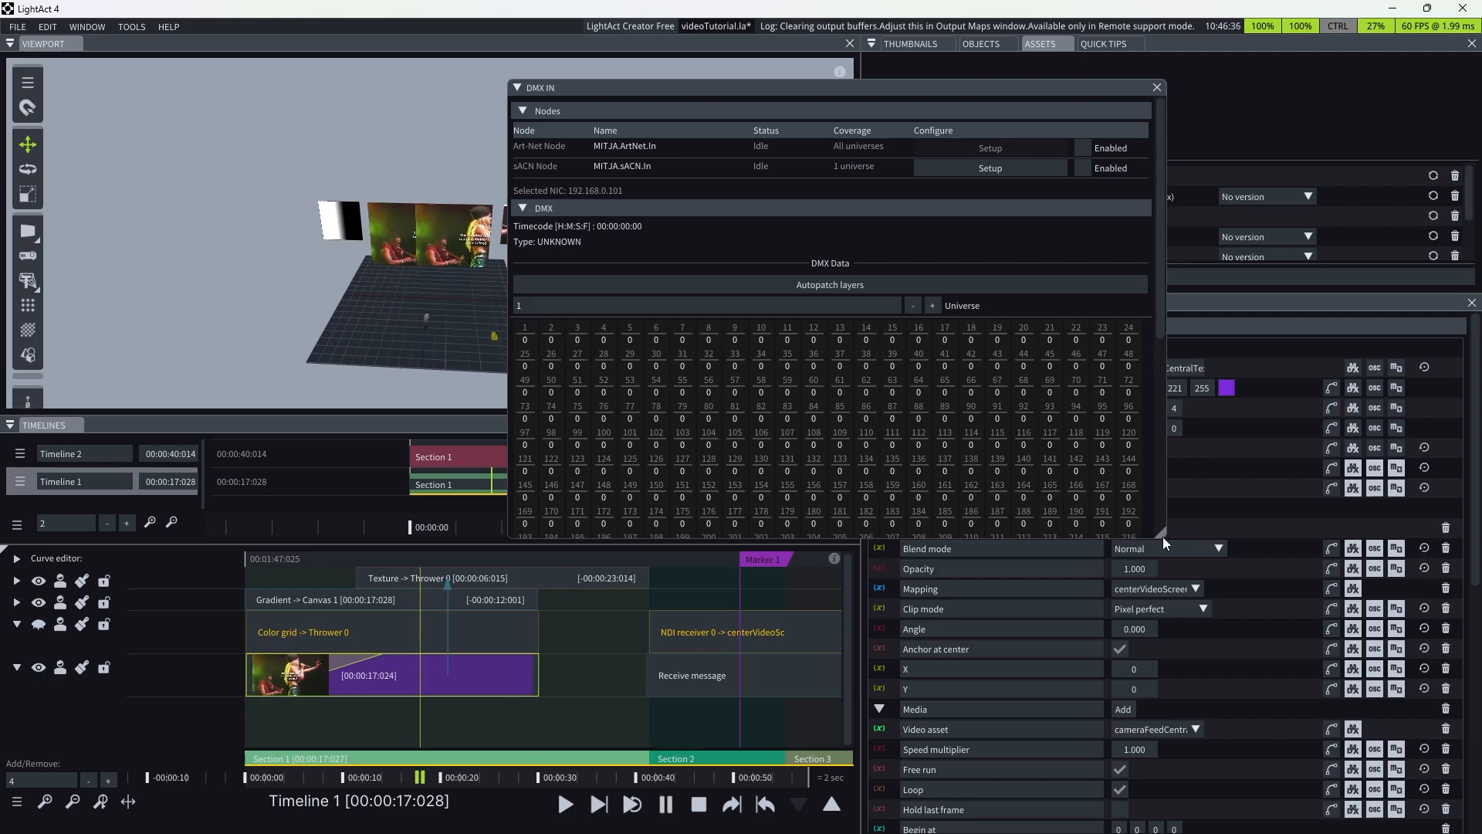
{"action": "left_click_drag", "start_coordinate": [1162, 536], "coordinate": [855, 495]}
{"action": "left_click_drag", "start_coordinate": [656, 84], "coordinate": [537, 81]}
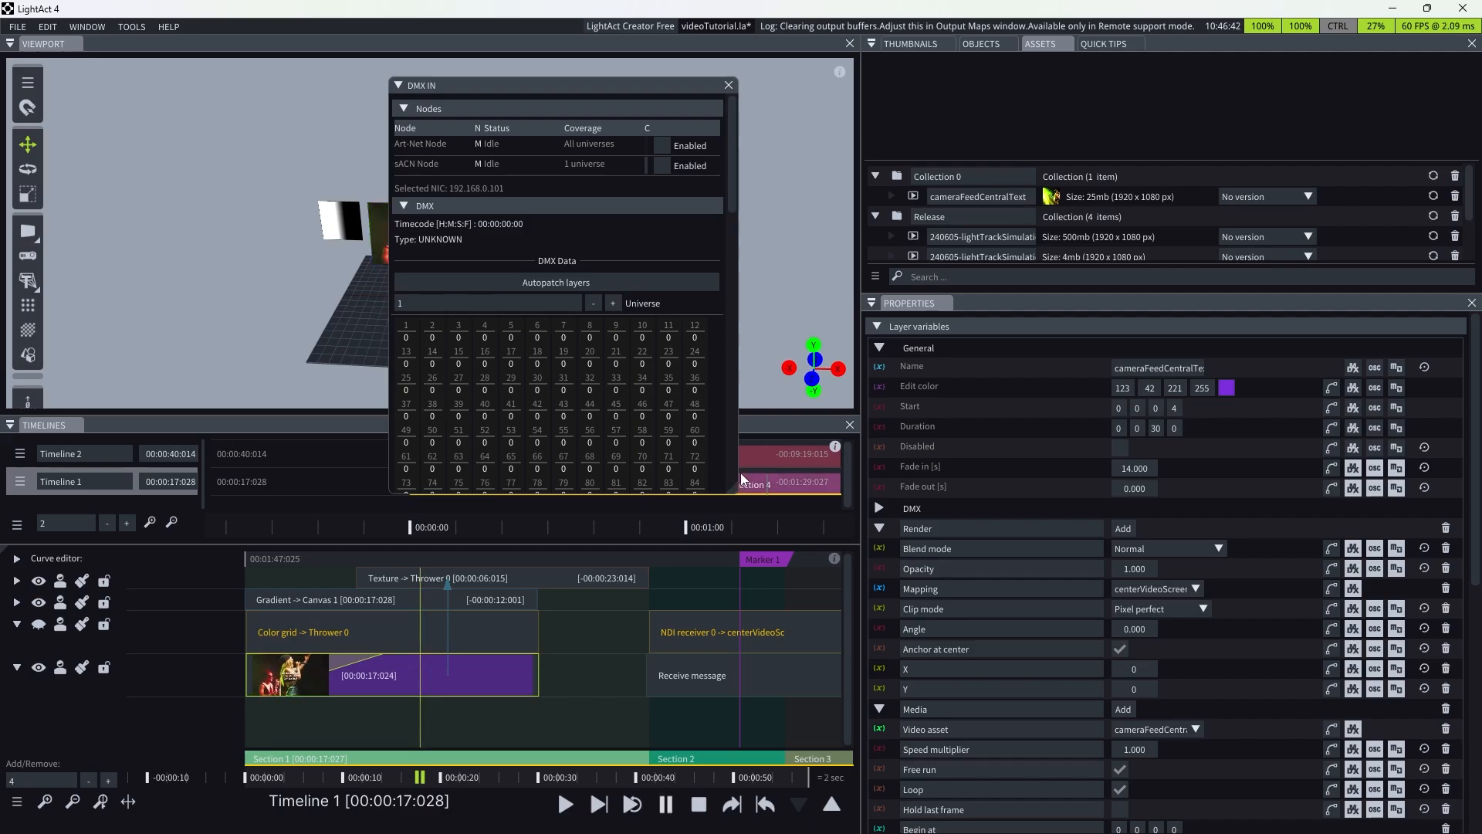
{"action": "left_click_drag", "start_coordinate": [738, 493], "coordinate": [833, 498]}
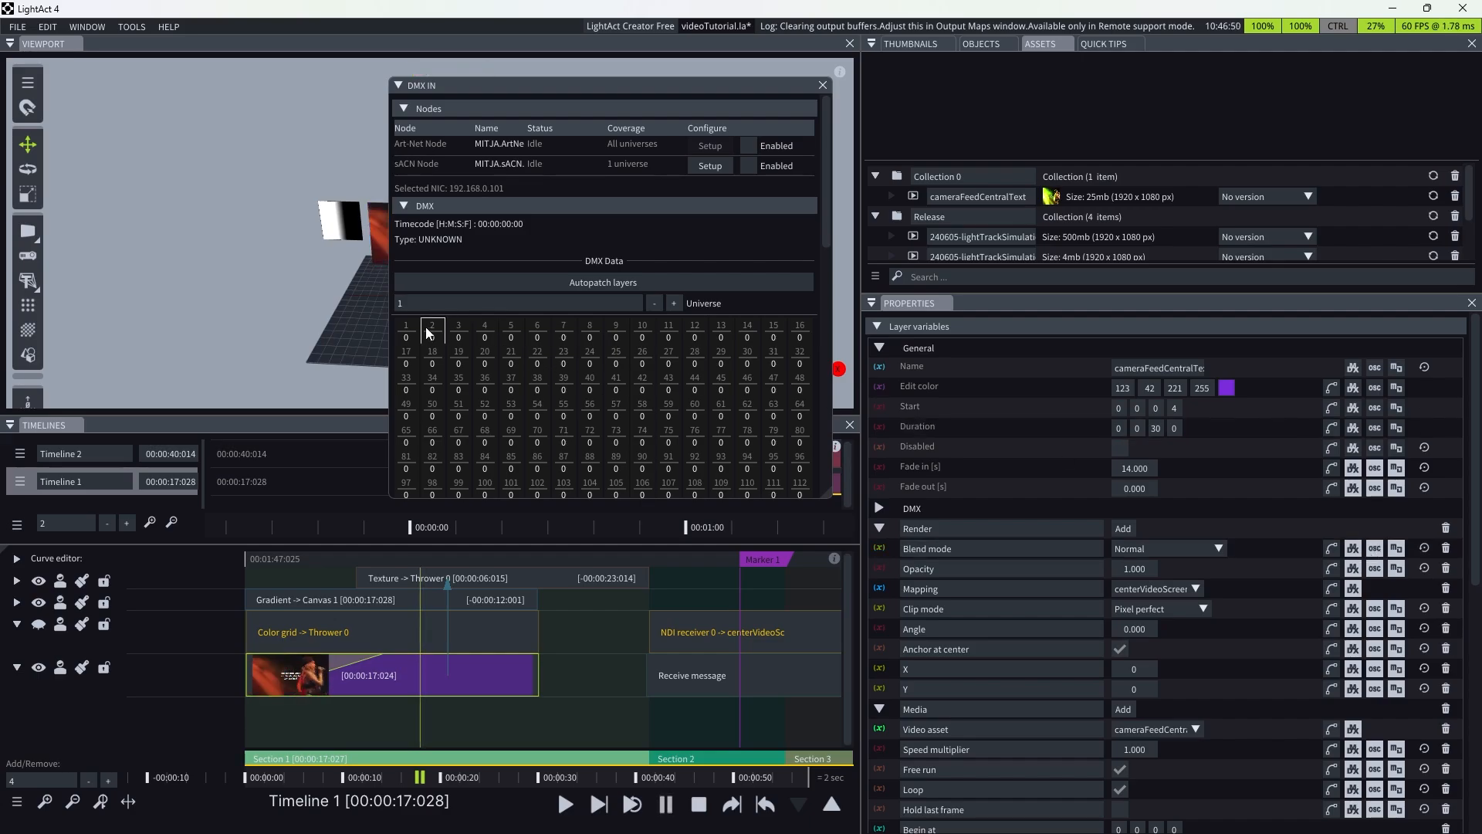
- Expand the cameraFeedCentralText layer's DMX properties and patch the layer to universe 1, trying channel 4 before channel 8
{"action": "left_click", "coordinate": [879, 508]}
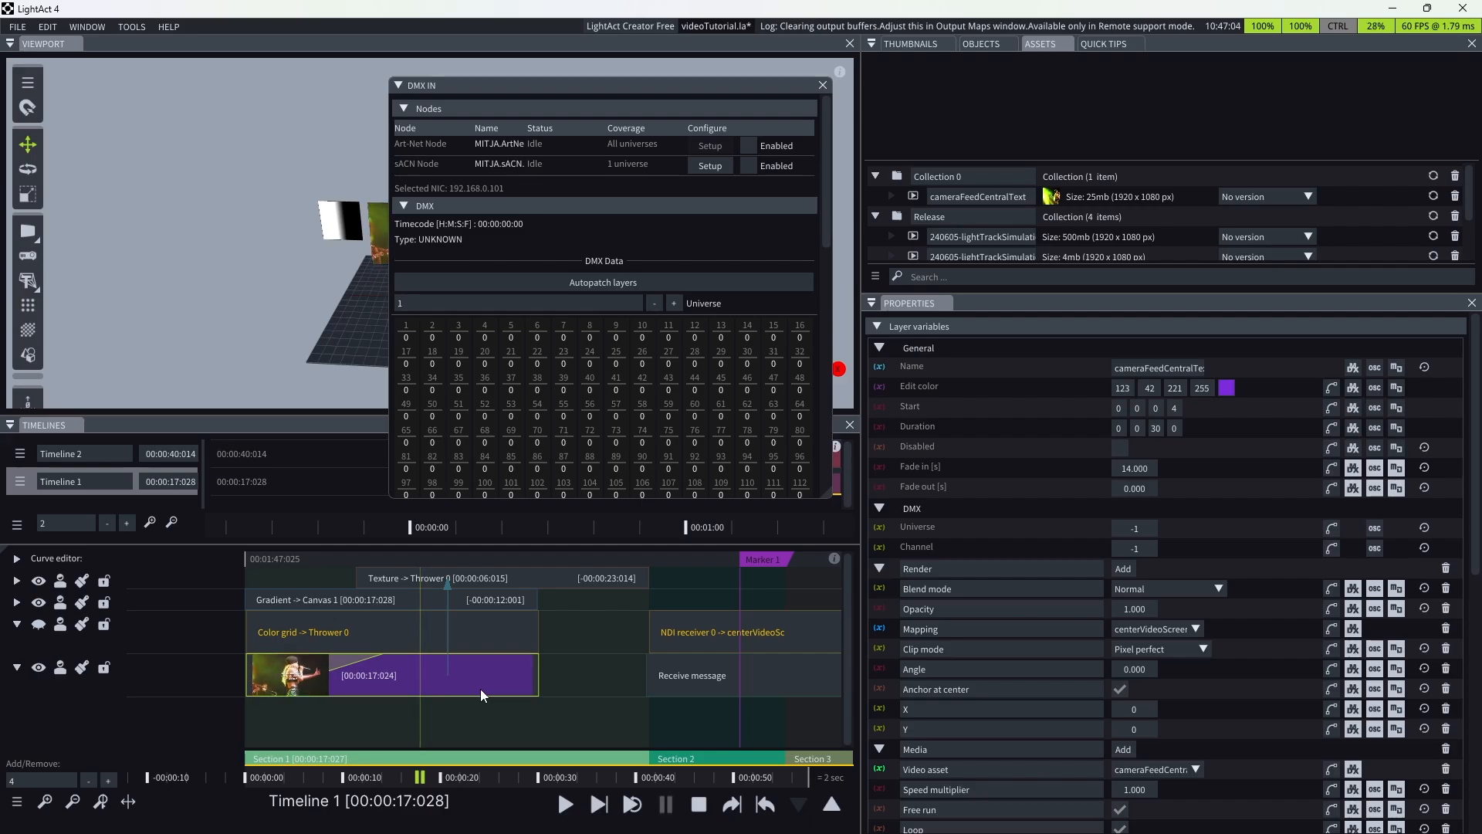
{"action": "left_click_drag", "start_coordinate": [494, 340], "coordinate": [371, 667]}
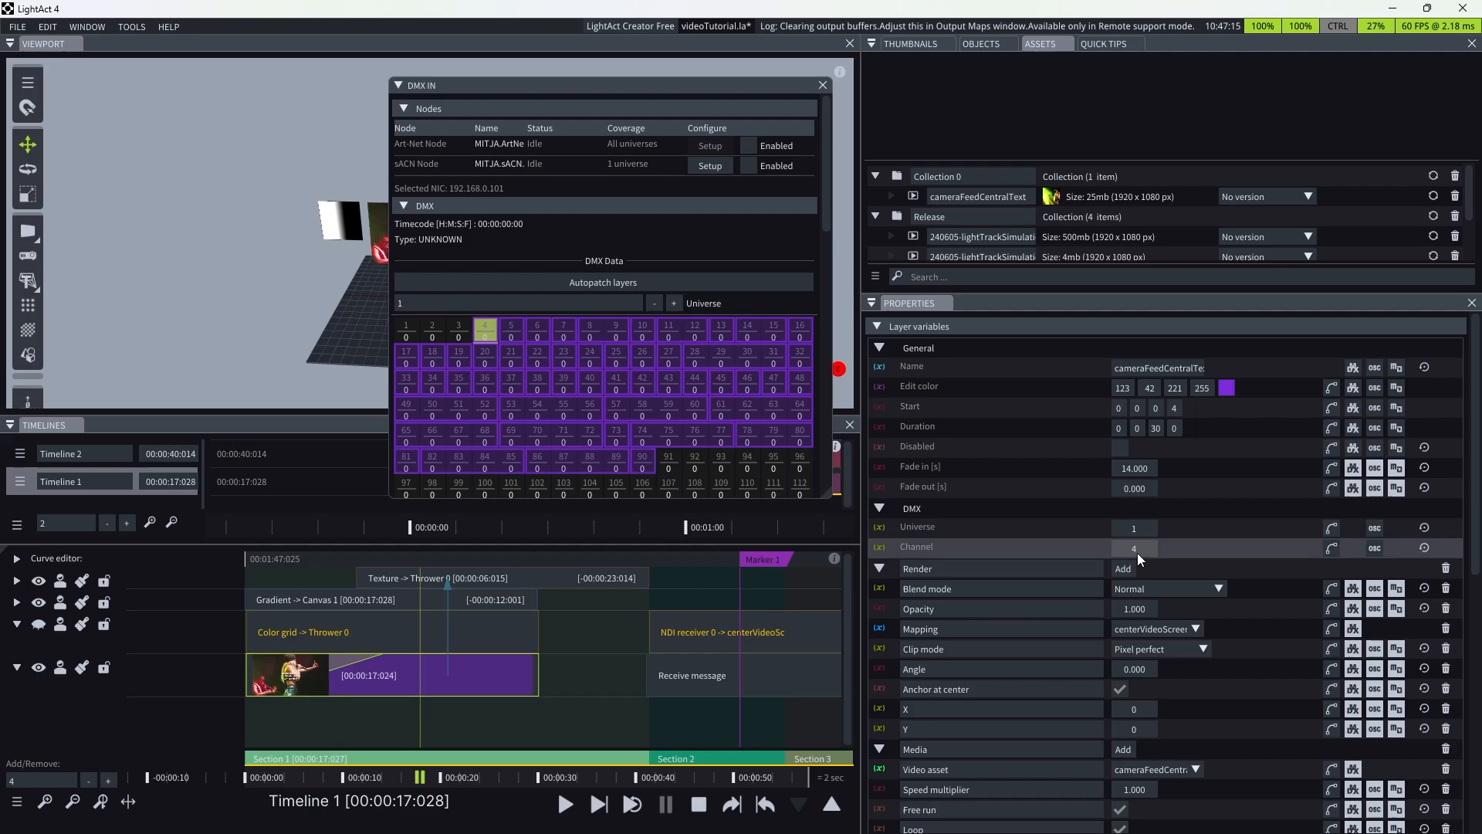
{"action": "left_click_drag", "start_coordinate": [600, 335], "coordinate": [479, 673]}
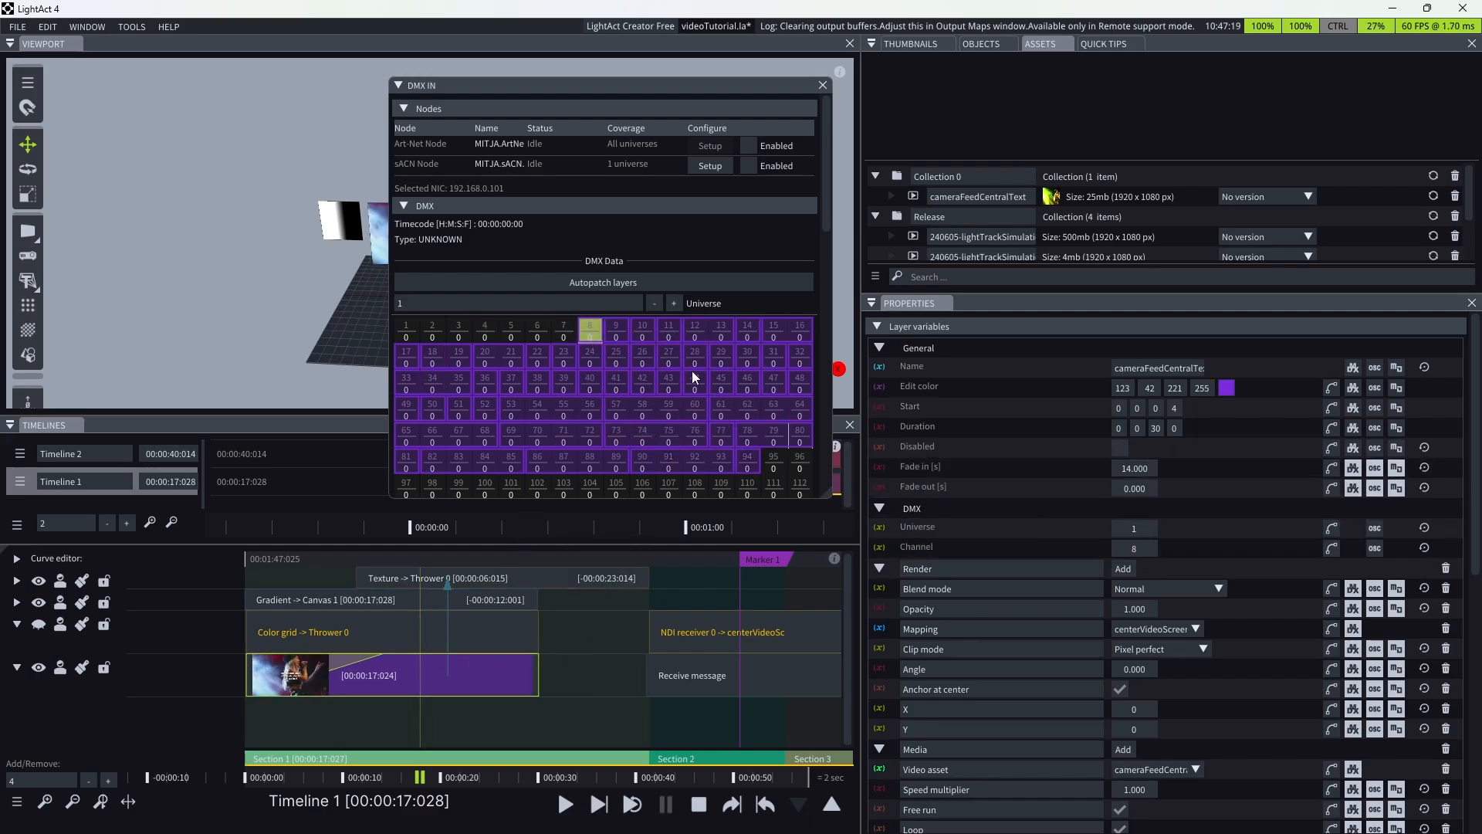
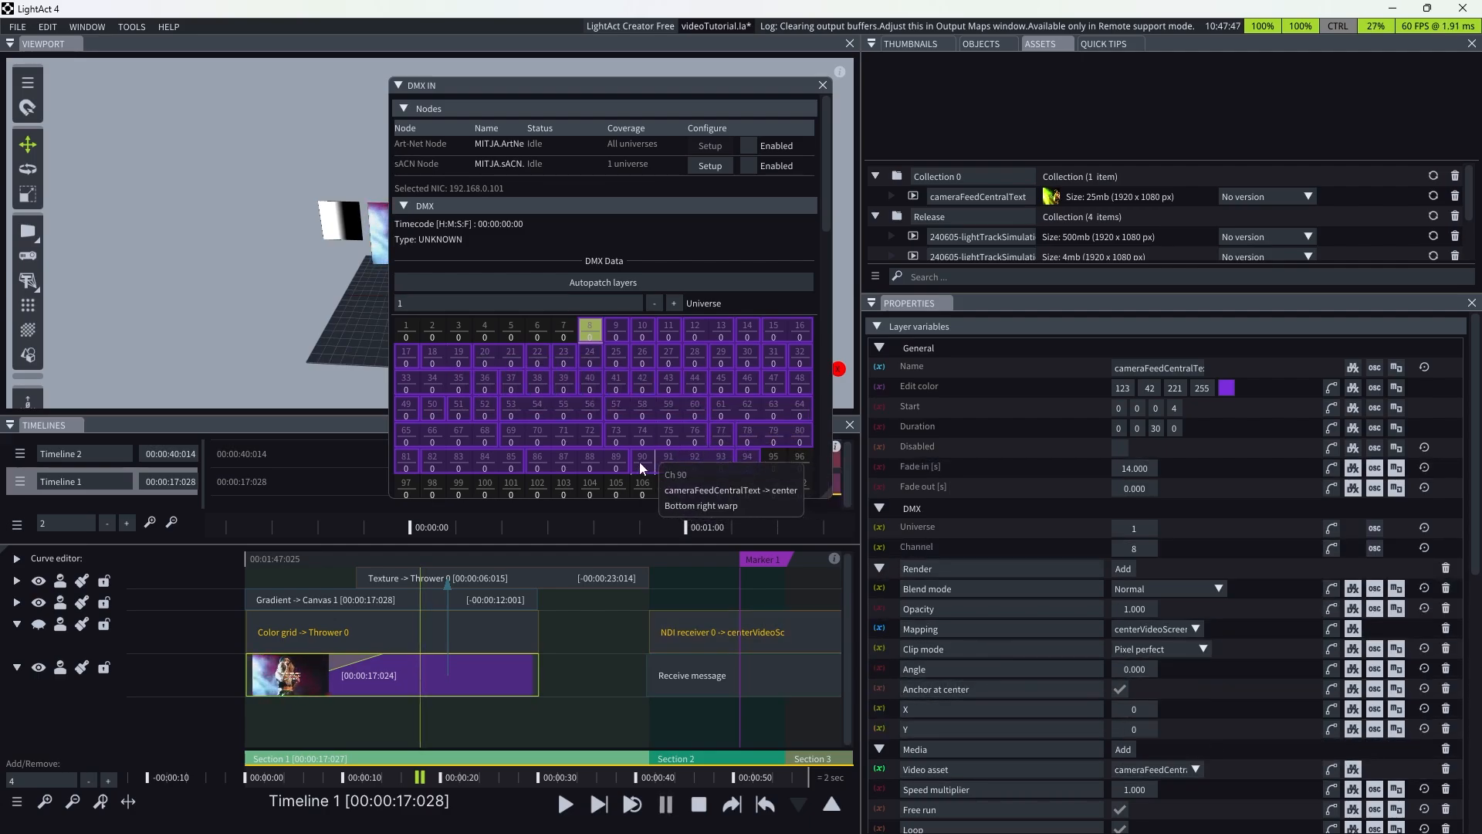
- Toggle DMX control of the layer's Render variables off and back on, such as Blend mode, Opacity and Clip mode
{"action": "left_click", "coordinate": [1352, 590]}
{"action": "double_click", "coordinate": [1359, 609]}
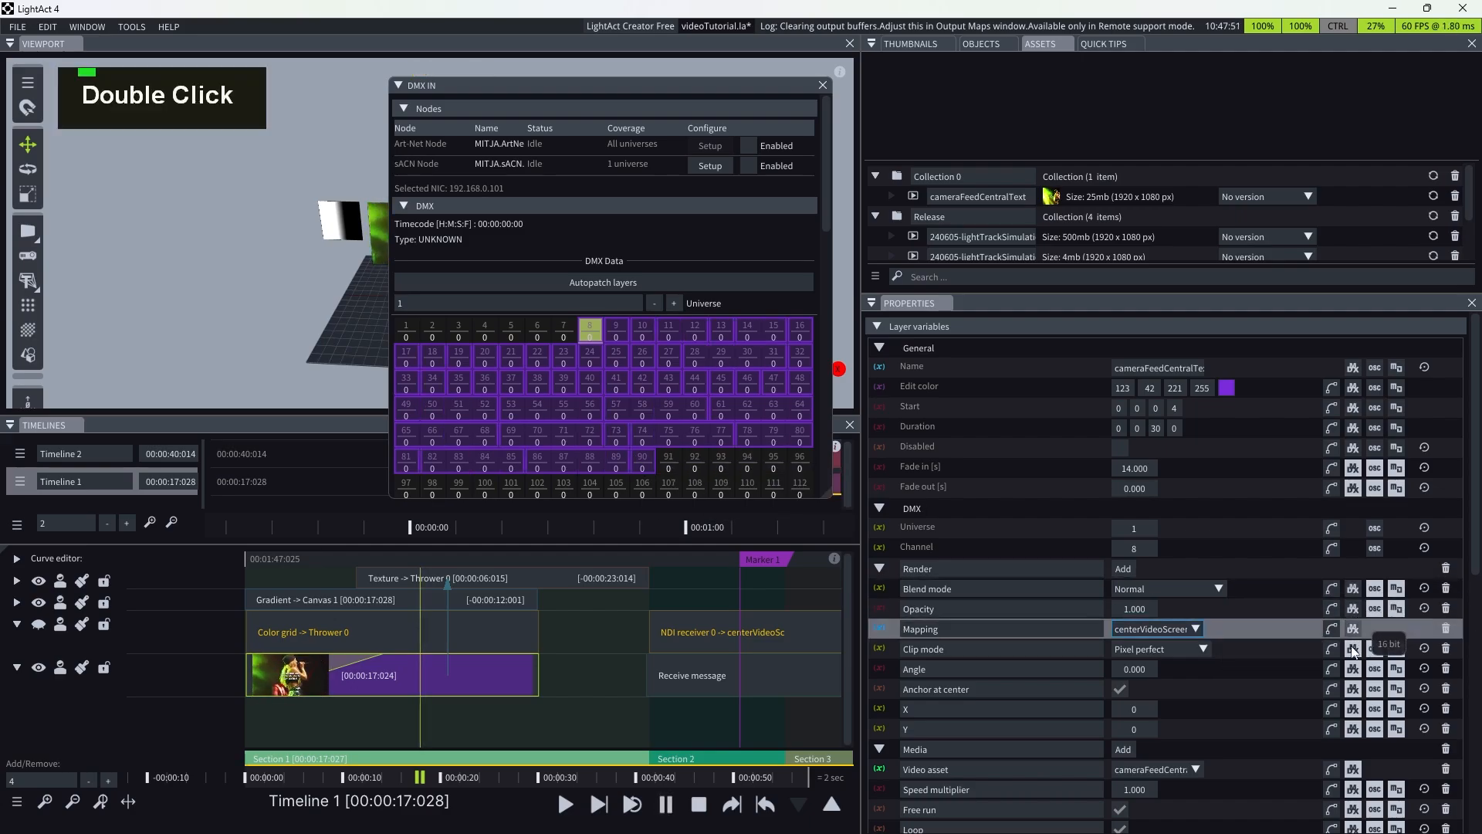
{"action": "left_click", "coordinate": [1352, 648]}
{"action": "left_click", "coordinate": [1351, 629]}
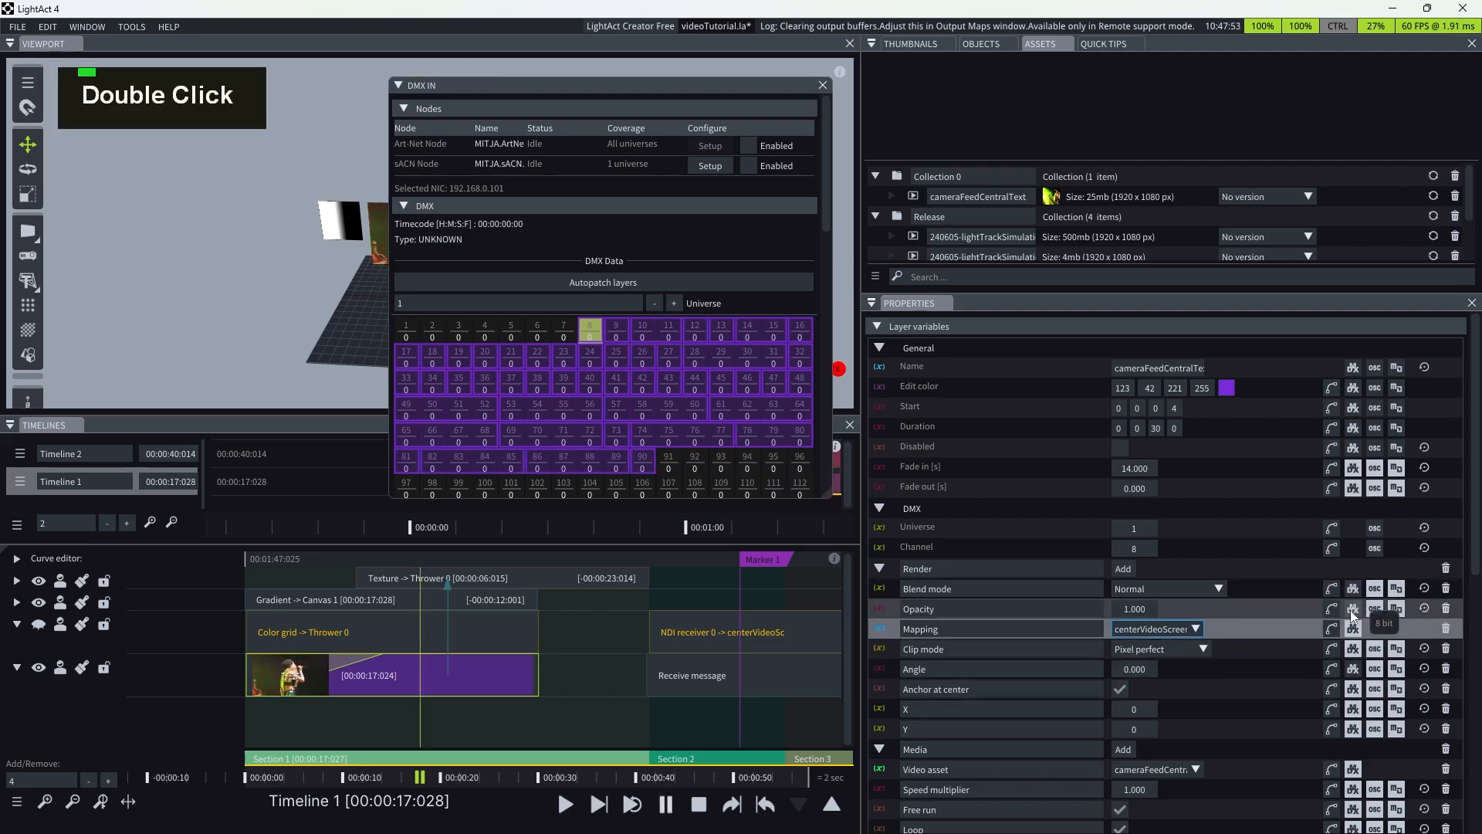
{"action": "left_click", "coordinate": [1350, 609]}
{"action": "left_click", "coordinate": [1351, 589]}
{"action": "left_click", "coordinate": [1354, 667]}
- Check the DMX encoding settings of the Angle and Blend mode variables, and close them without changes
{"action": "right_click", "coordinate": [1354, 665]}
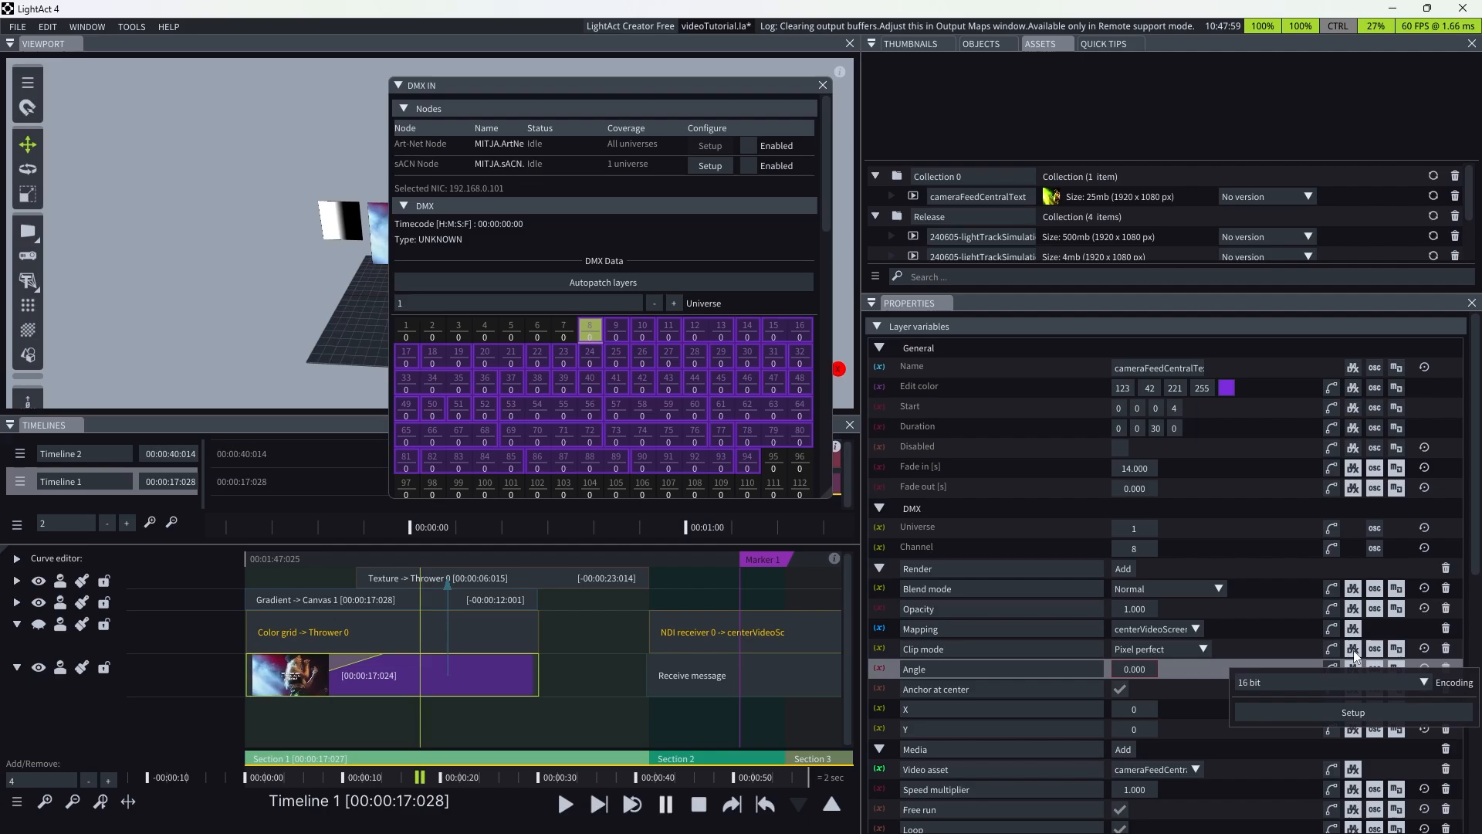
{"action": "left_click", "coordinate": [582, 696]}
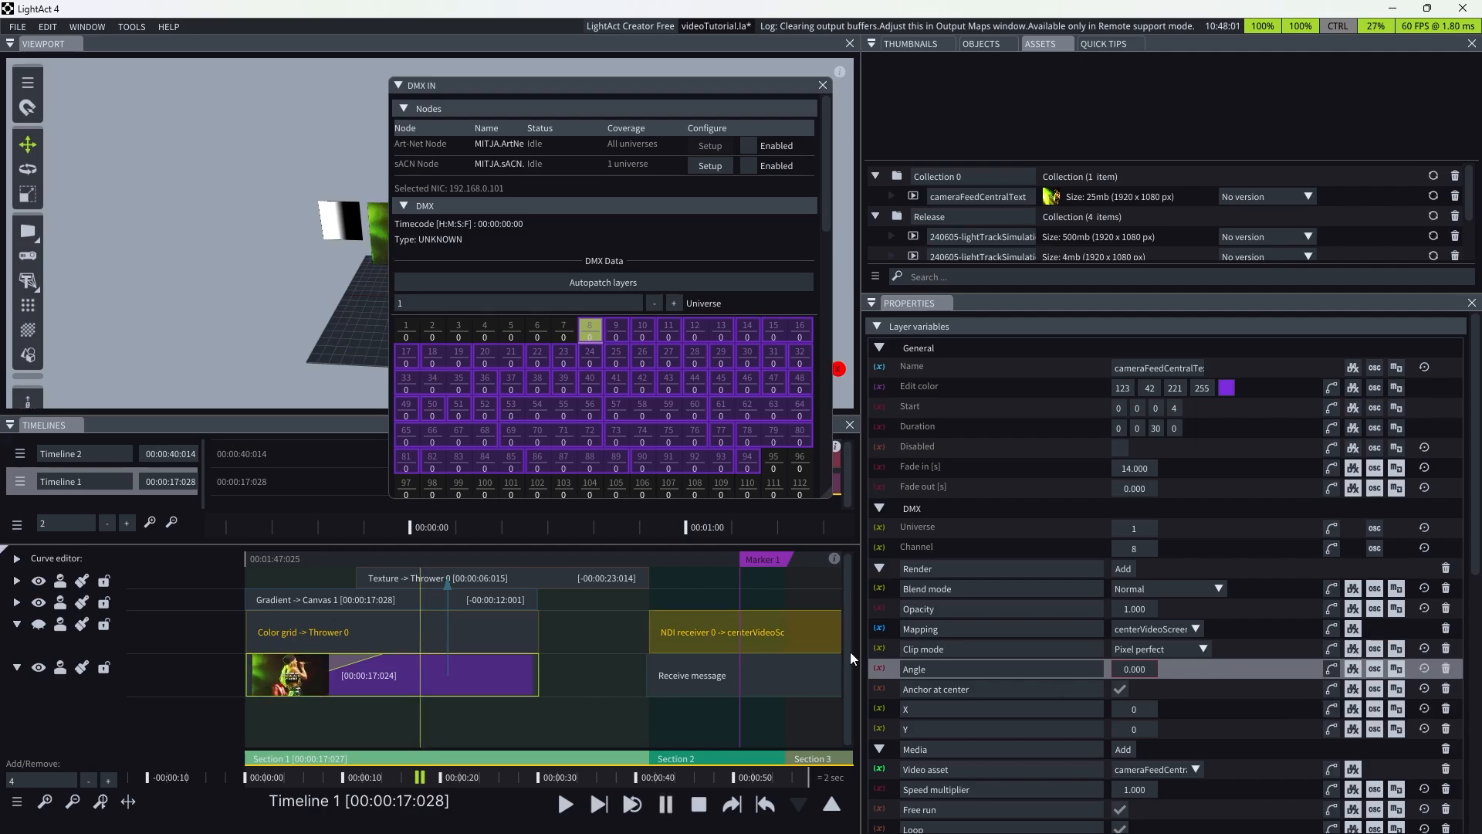
{"action": "right_click", "coordinate": [614, 619]}
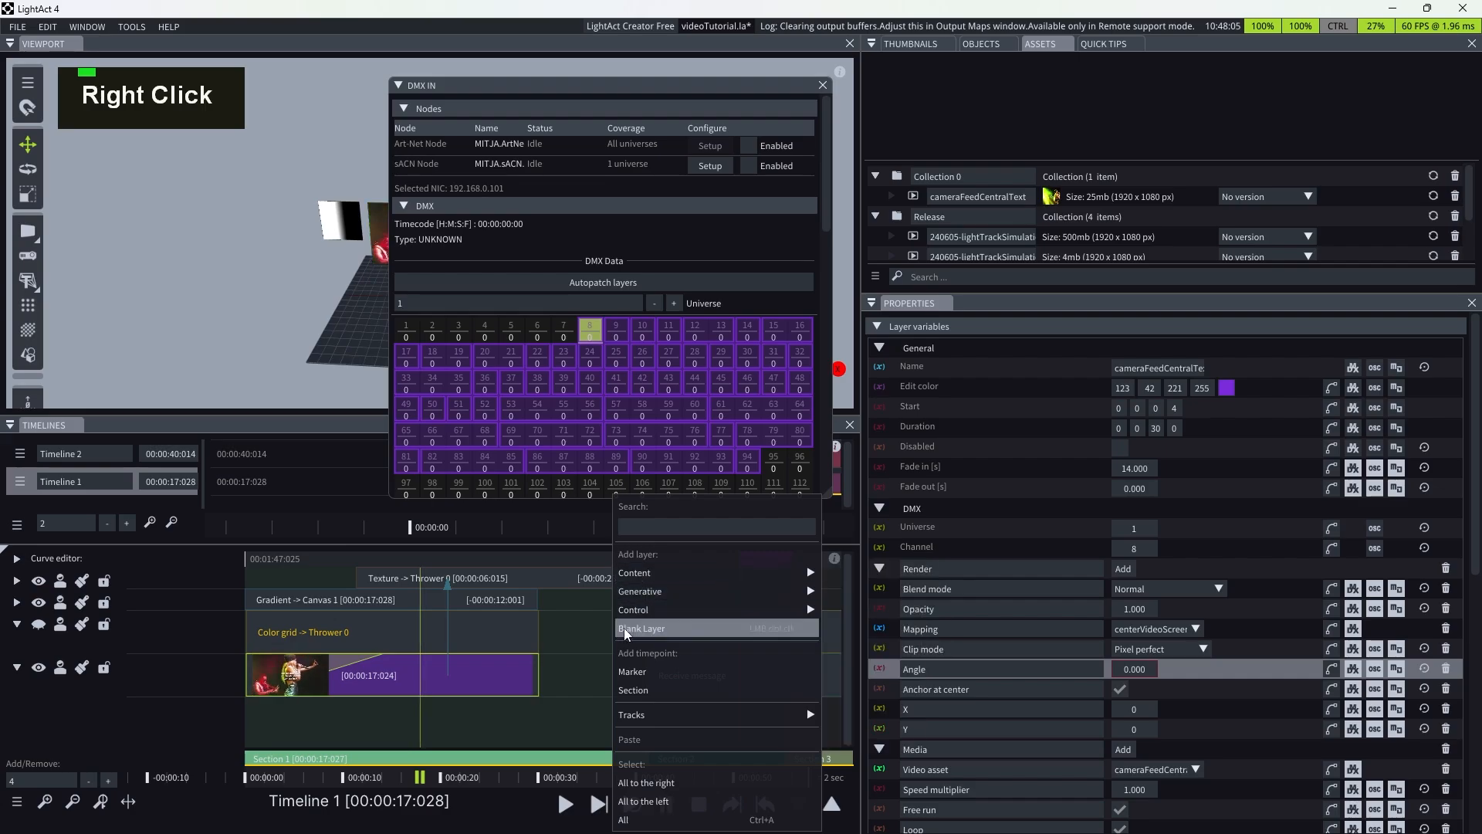
{"action": "left_click", "coordinate": [585, 625]}
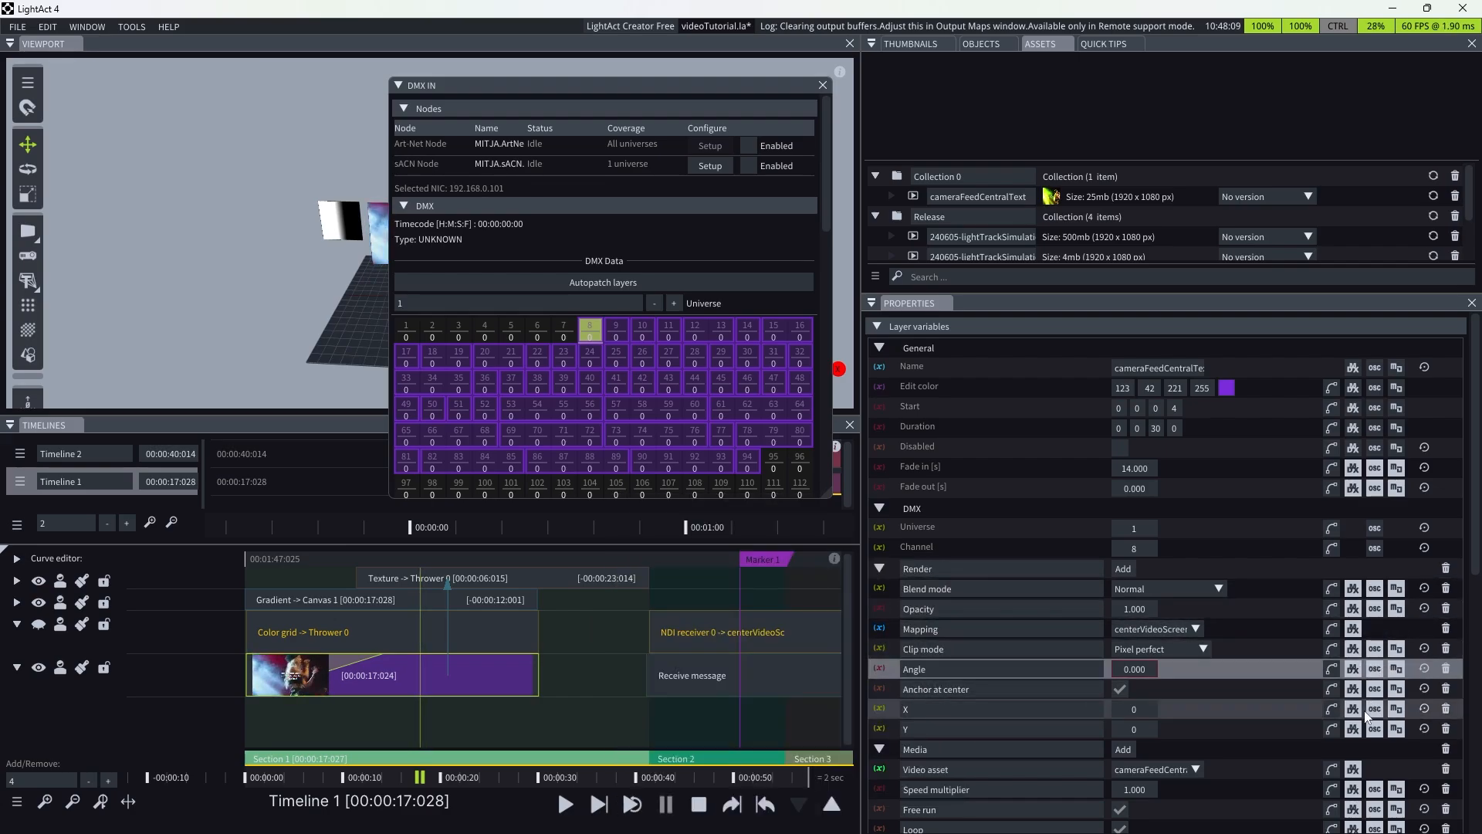
{"action": "right_click", "coordinate": [1350, 591]}
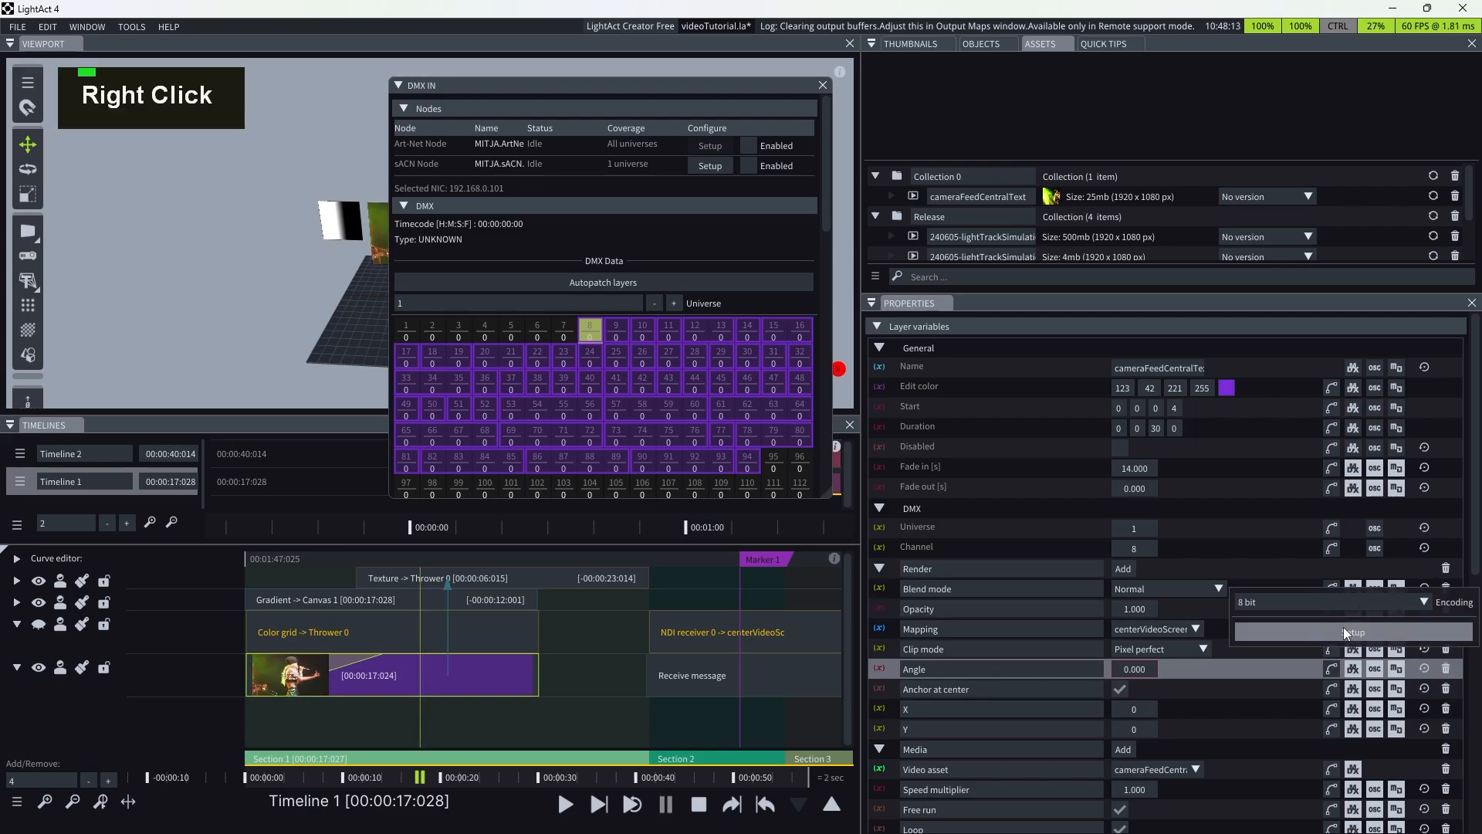
{"action": "left_click", "coordinate": [660, 596]}
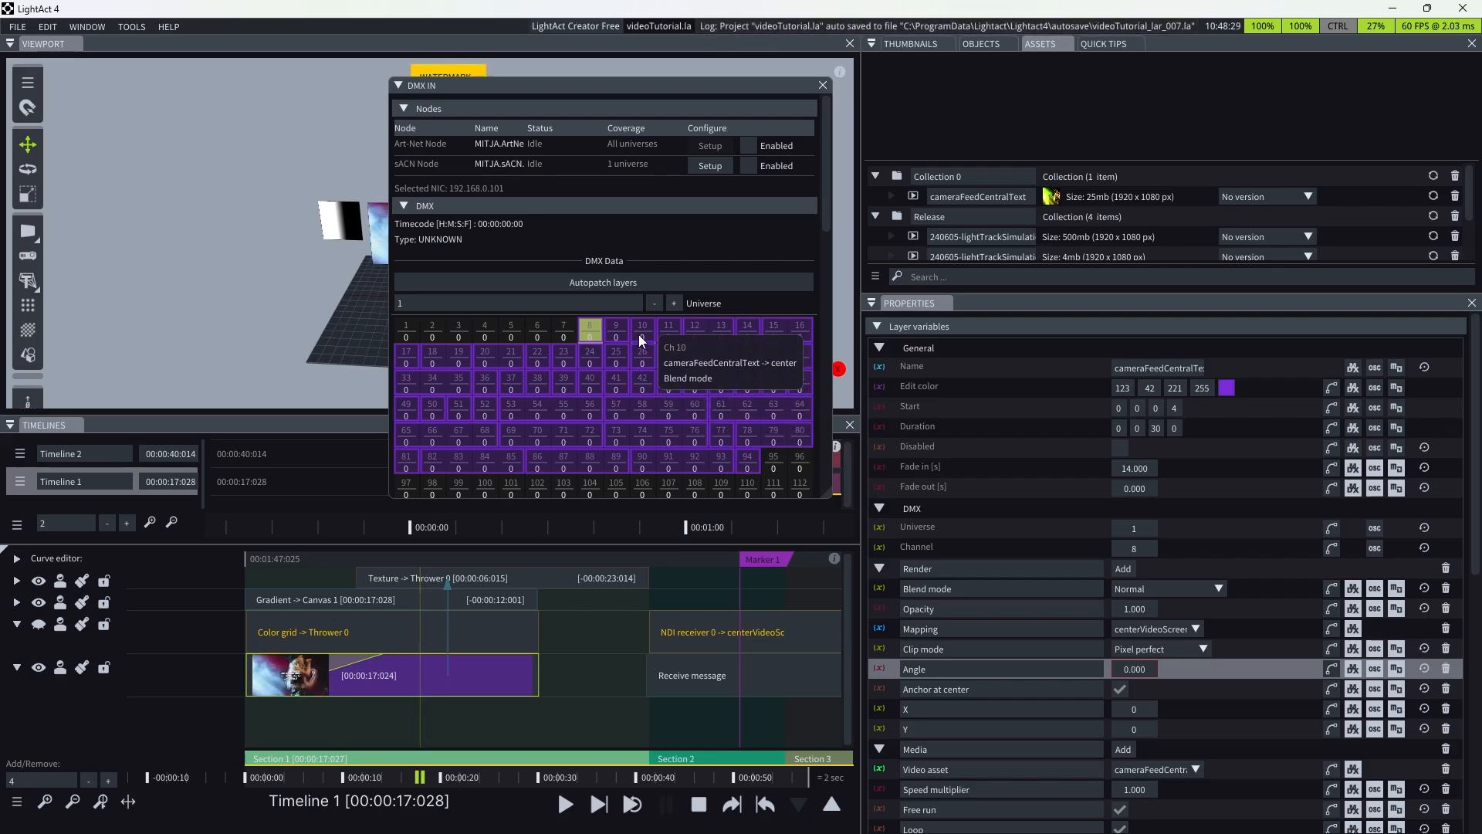
- Disable DMX control for the layer's Render variables, including Blend mode, Clip mode, Angle and Anchor at center
{"action": "left_click", "coordinate": [1352, 588]}
{"action": "left_click", "coordinate": [1352, 629]}
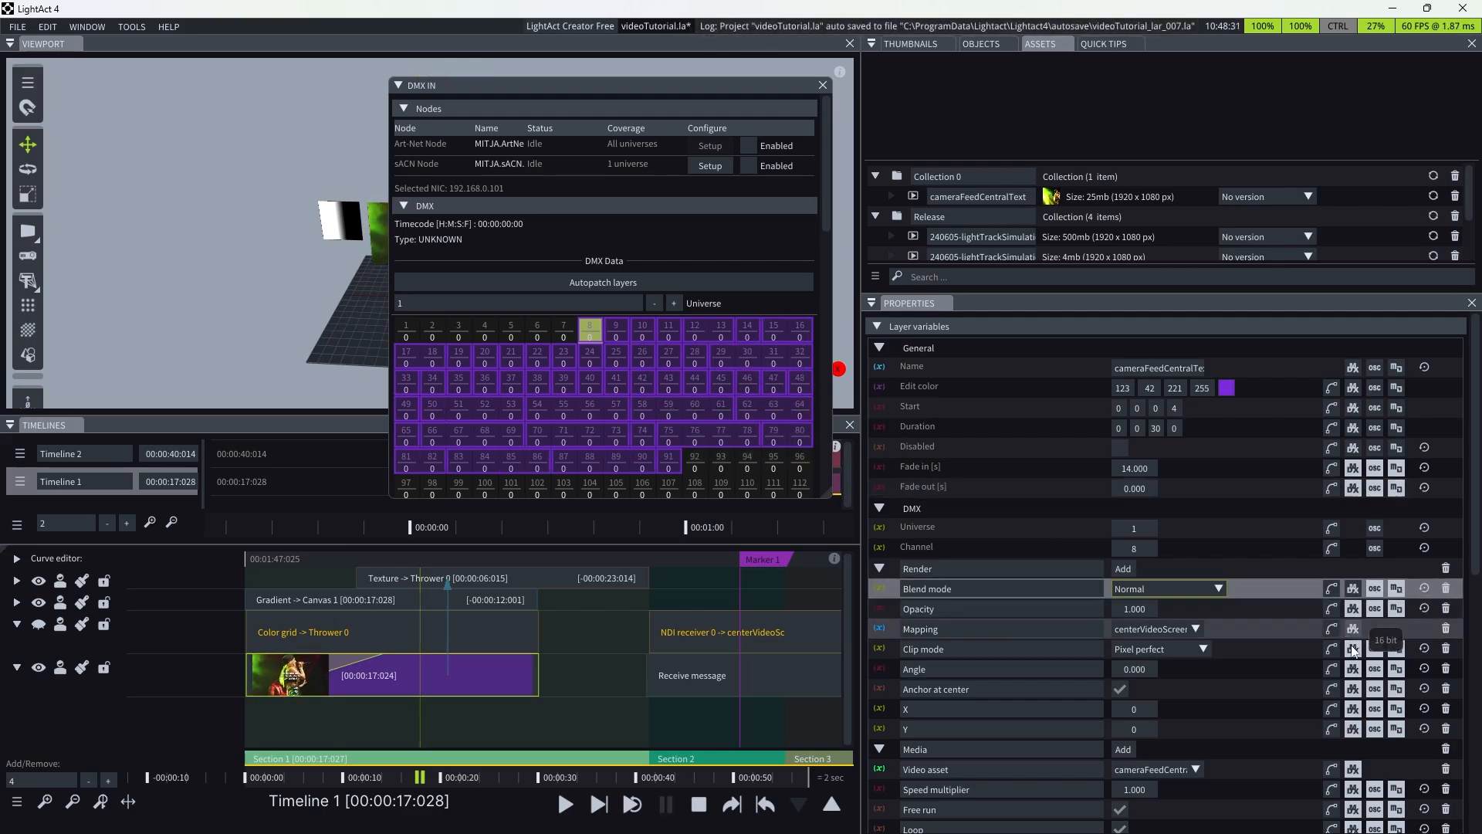
{"action": "left_click", "coordinate": [1352, 648]}
{"action": "left_click", "coordinate": [1353, 668]}
{"action": "left_click", "coordinate": [1352, 689]}
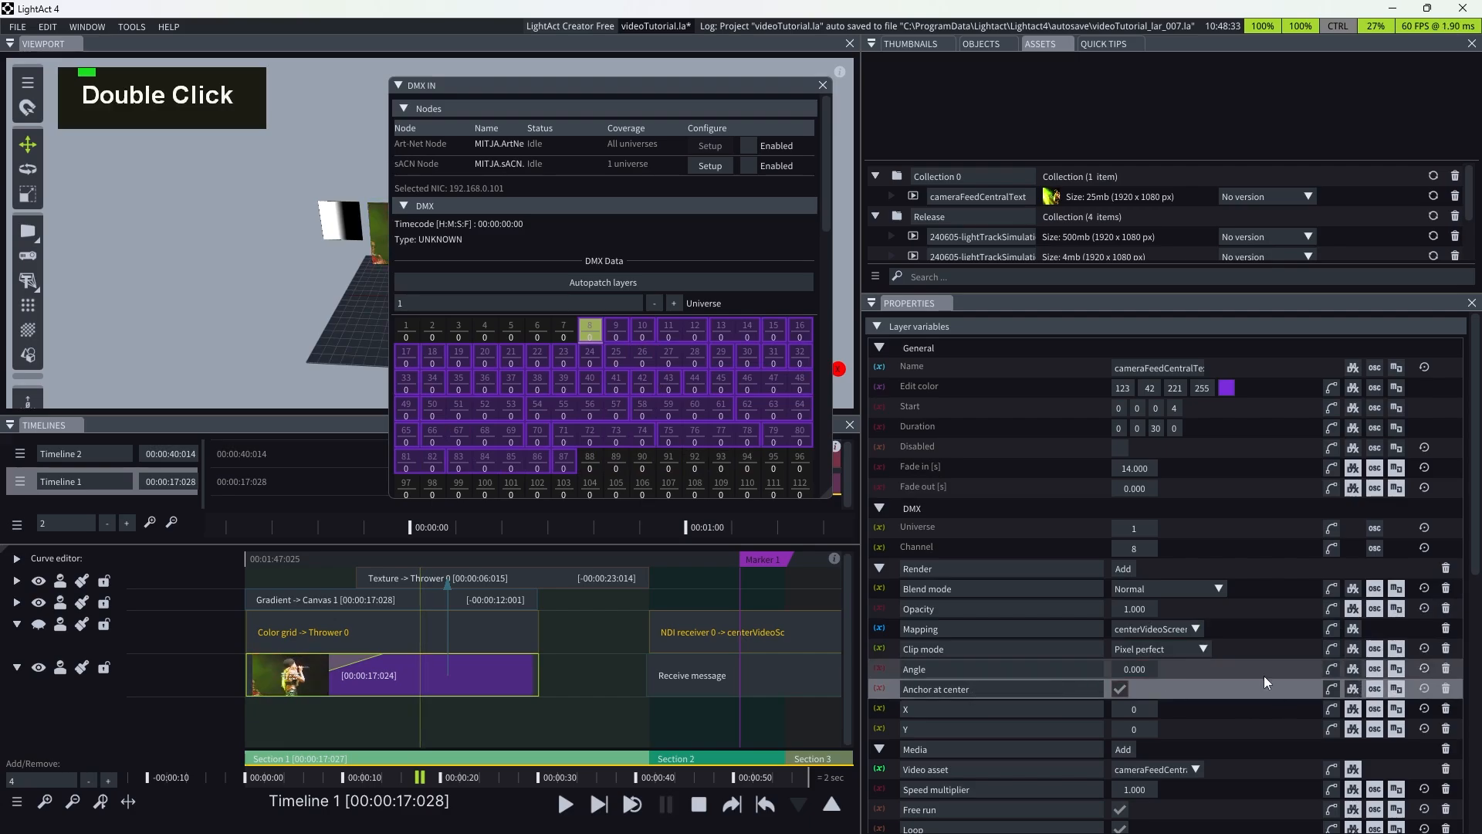
- Select the layer variables from X through Auto rename and disable DMX control for all of them at once
{"action": "scroll", "coordinate": [1262, 682], "scroll_direction": "down", "scroll_amount": 3}
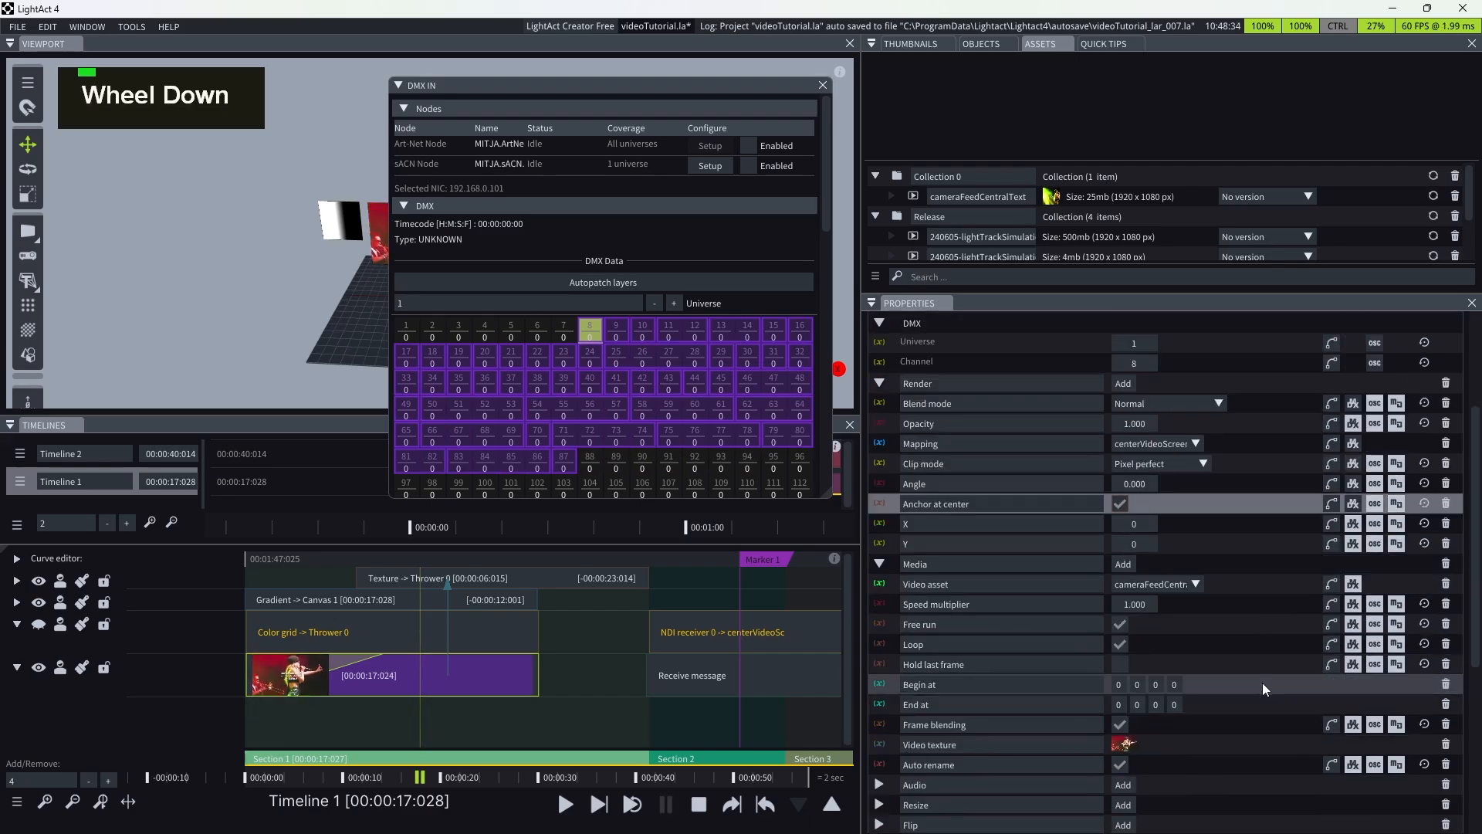
{"action": "left_click", "coordinate": [1257, 524]}
{"action": "left_click", "coordinate": [1337, 762], "text": "shift"}
{"action": "left_click", "coordinate": [1353, 765], "text": "shift"}
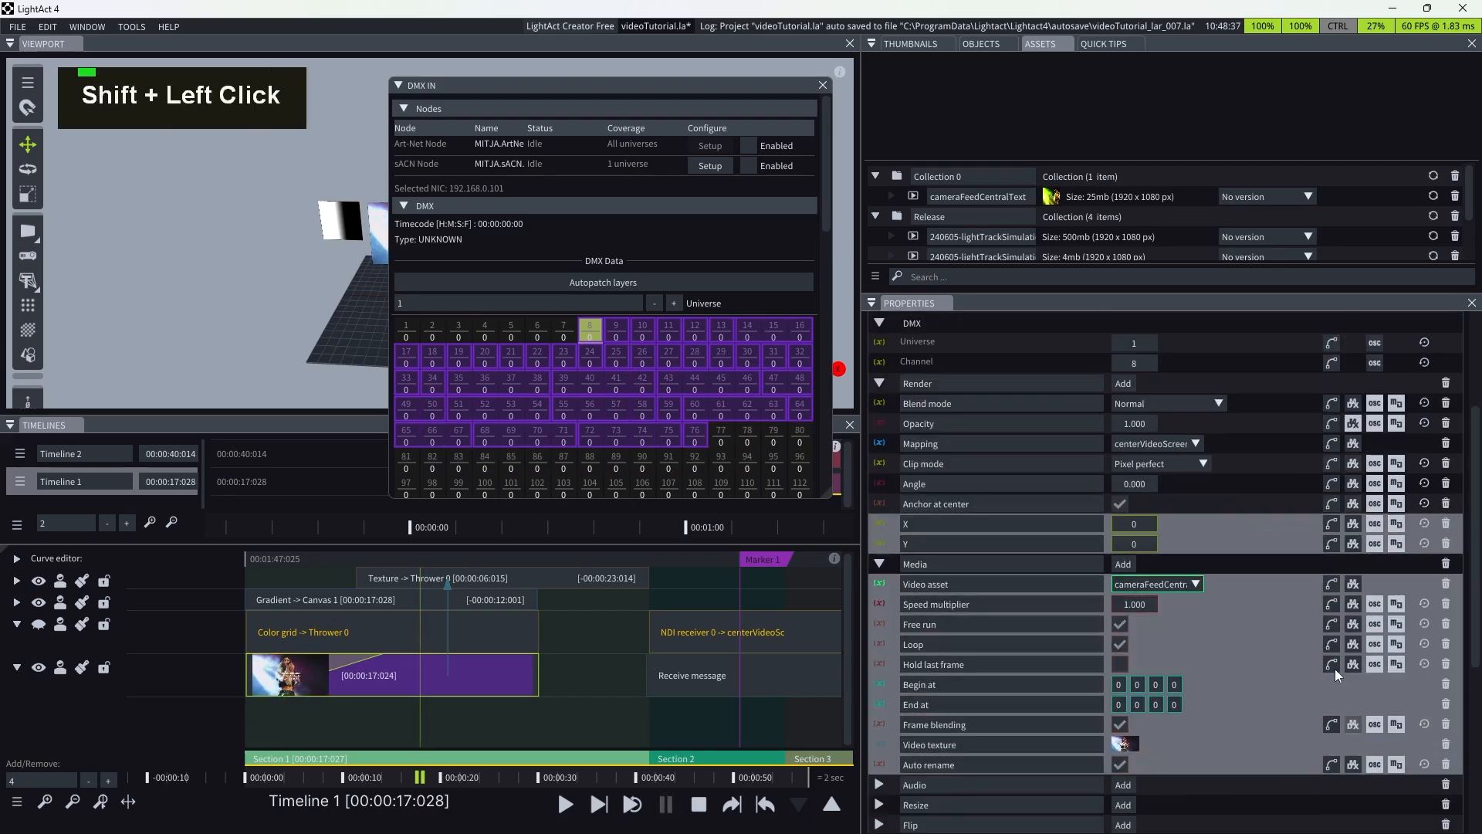
{"action": "left_click", "coordinate": [1253, 689]}
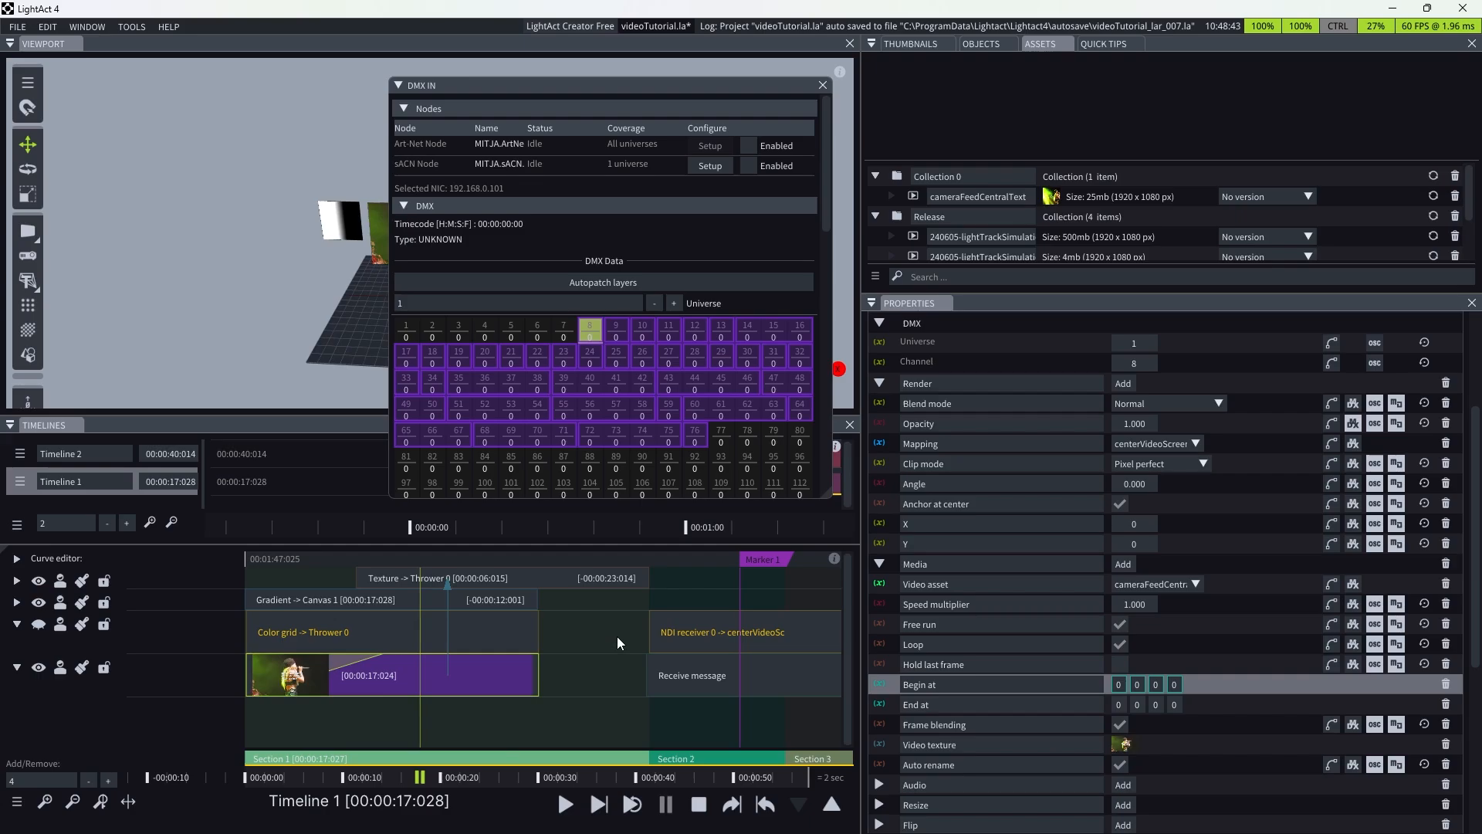
- Autopatch all timeline layers from starting universe 1 and channel 1, and review the patched channels in an enlarged DMX In window
{"action": "left_click", "coordinate": [673, 284]}
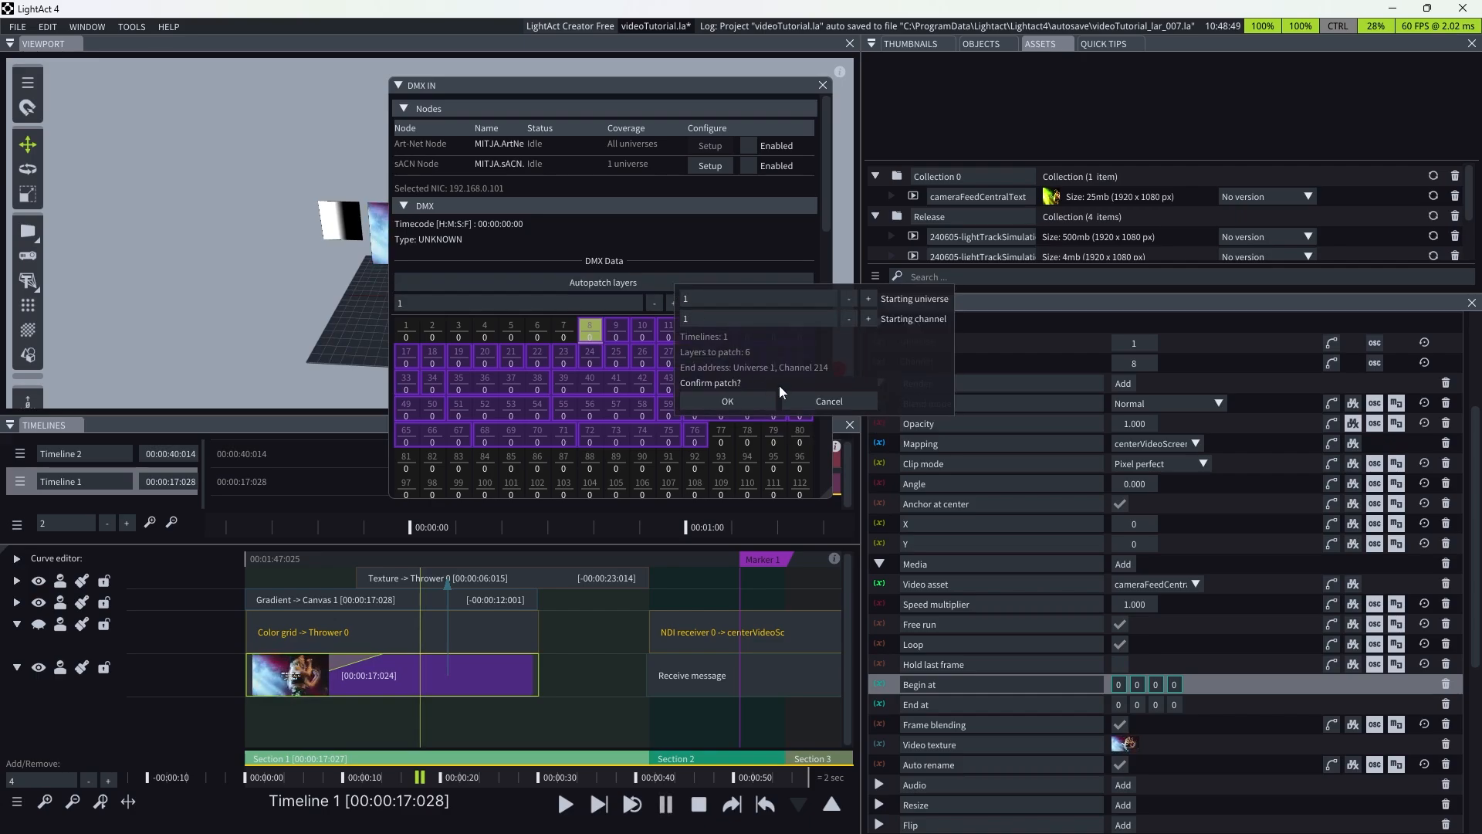
{"action": "left_click", "coordinate": [729, 400]}
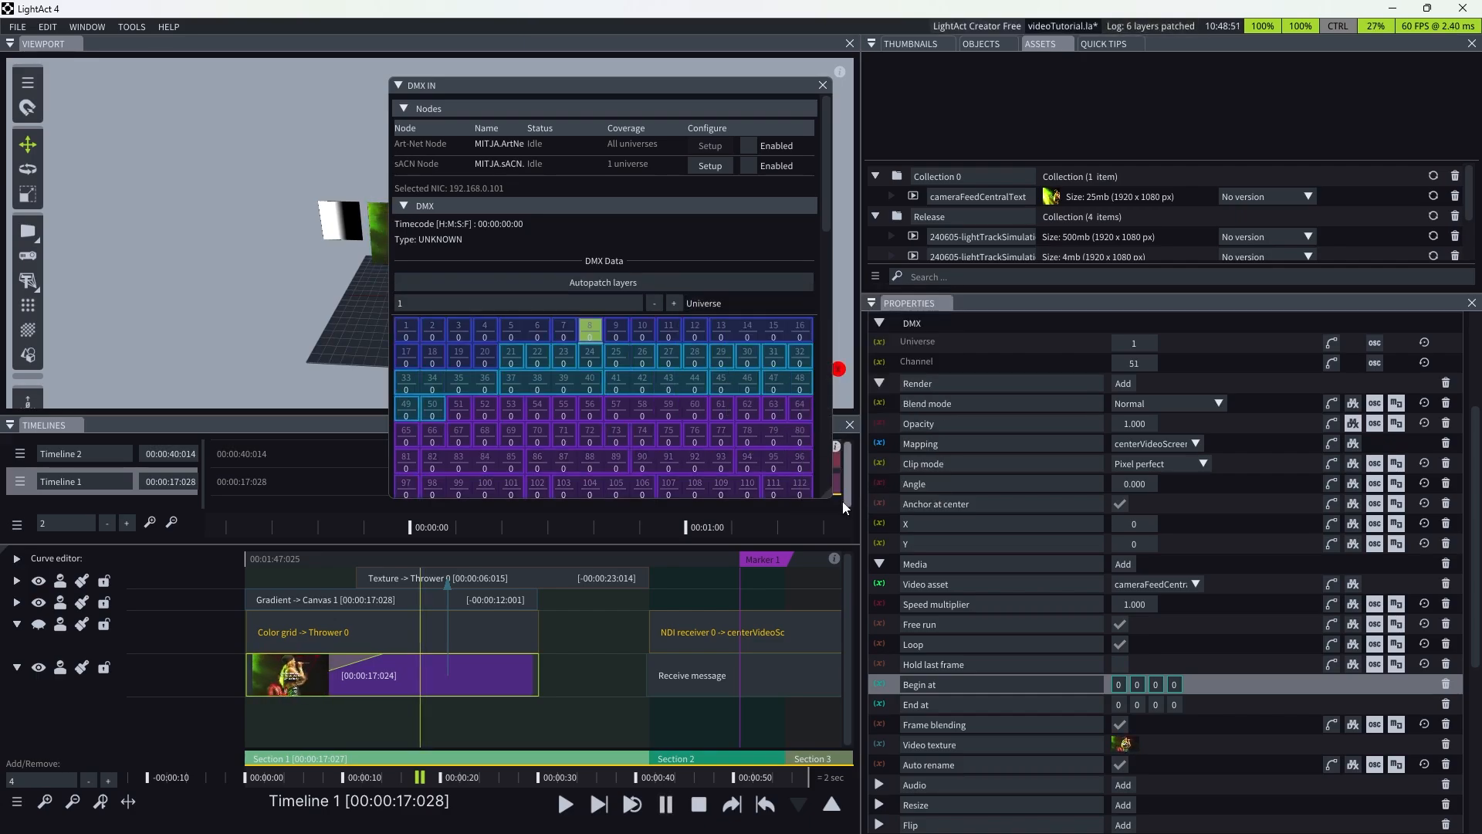
{"action": "scroll", "coordinate": [712, 492], "scroll_direction": "down", "scroll_amount": 3}
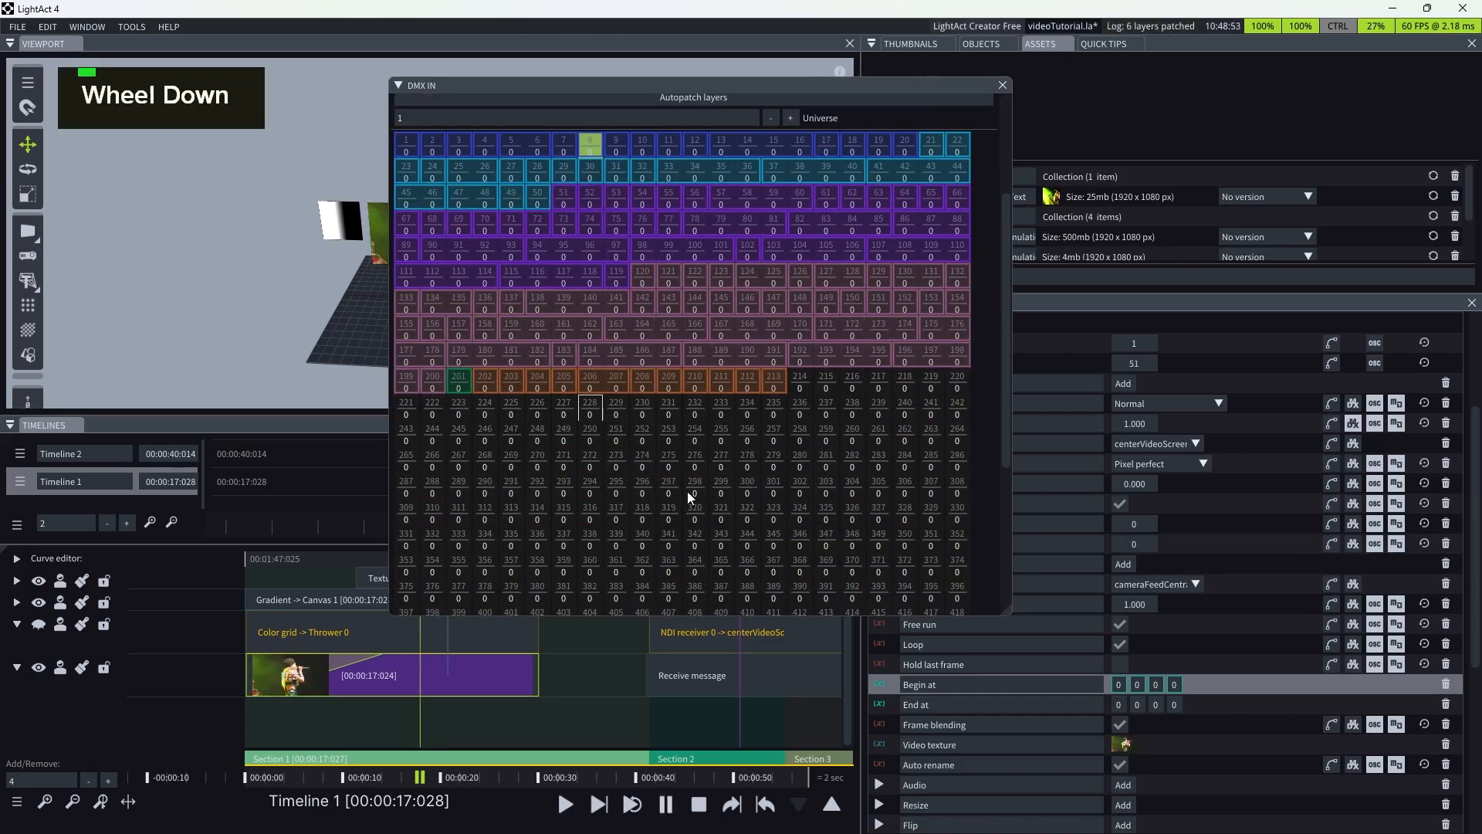
{"action": "scroll", "coordinate": [687, 491], "scroll_direction": "up", "scroll_amount": 3}
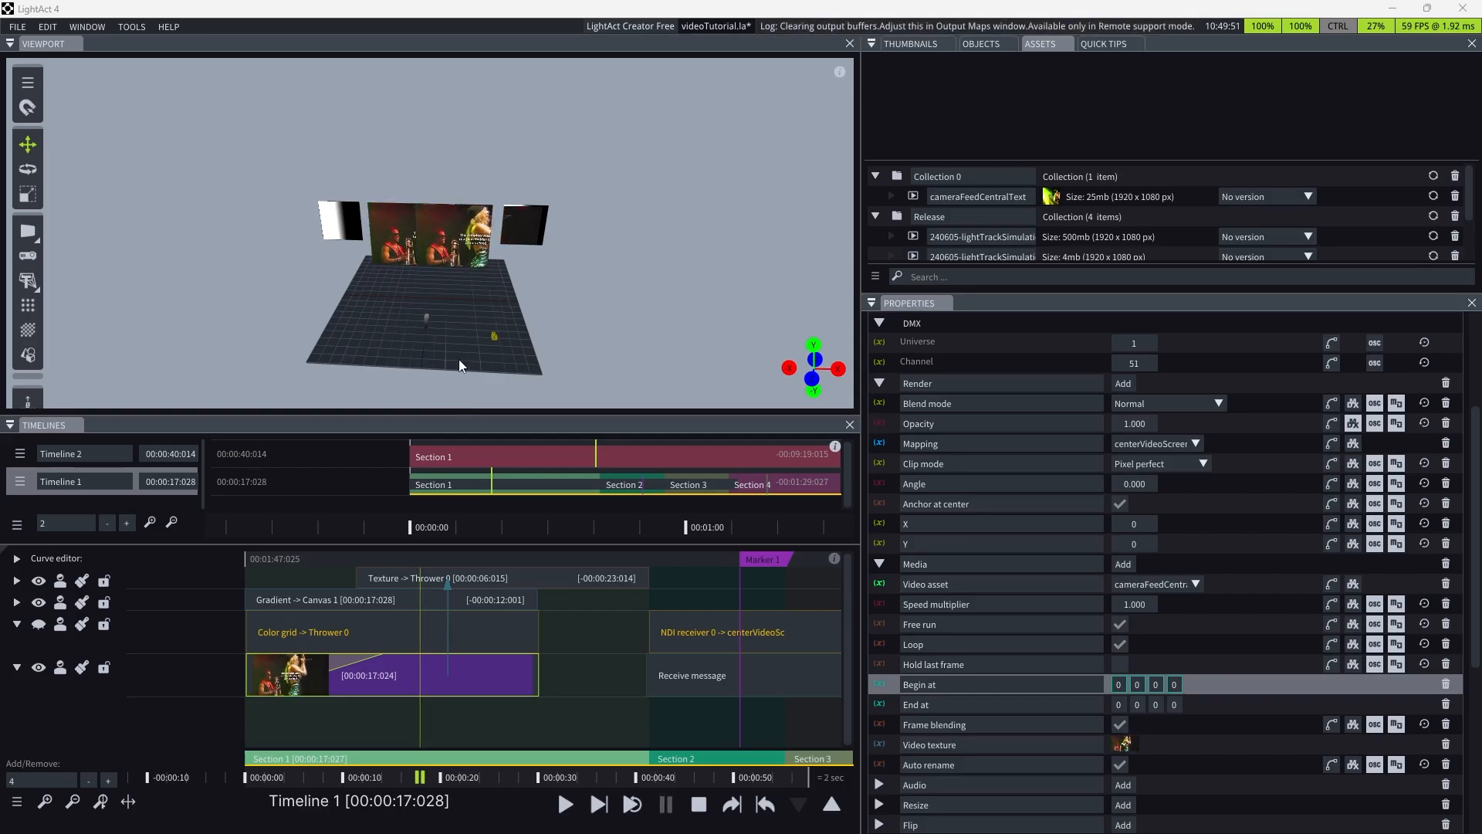
- Open the Control by DMX settings over the viewport, set the universe to 2 and enable the control
{"action": "left_click", "coordinate": [128, 27]}
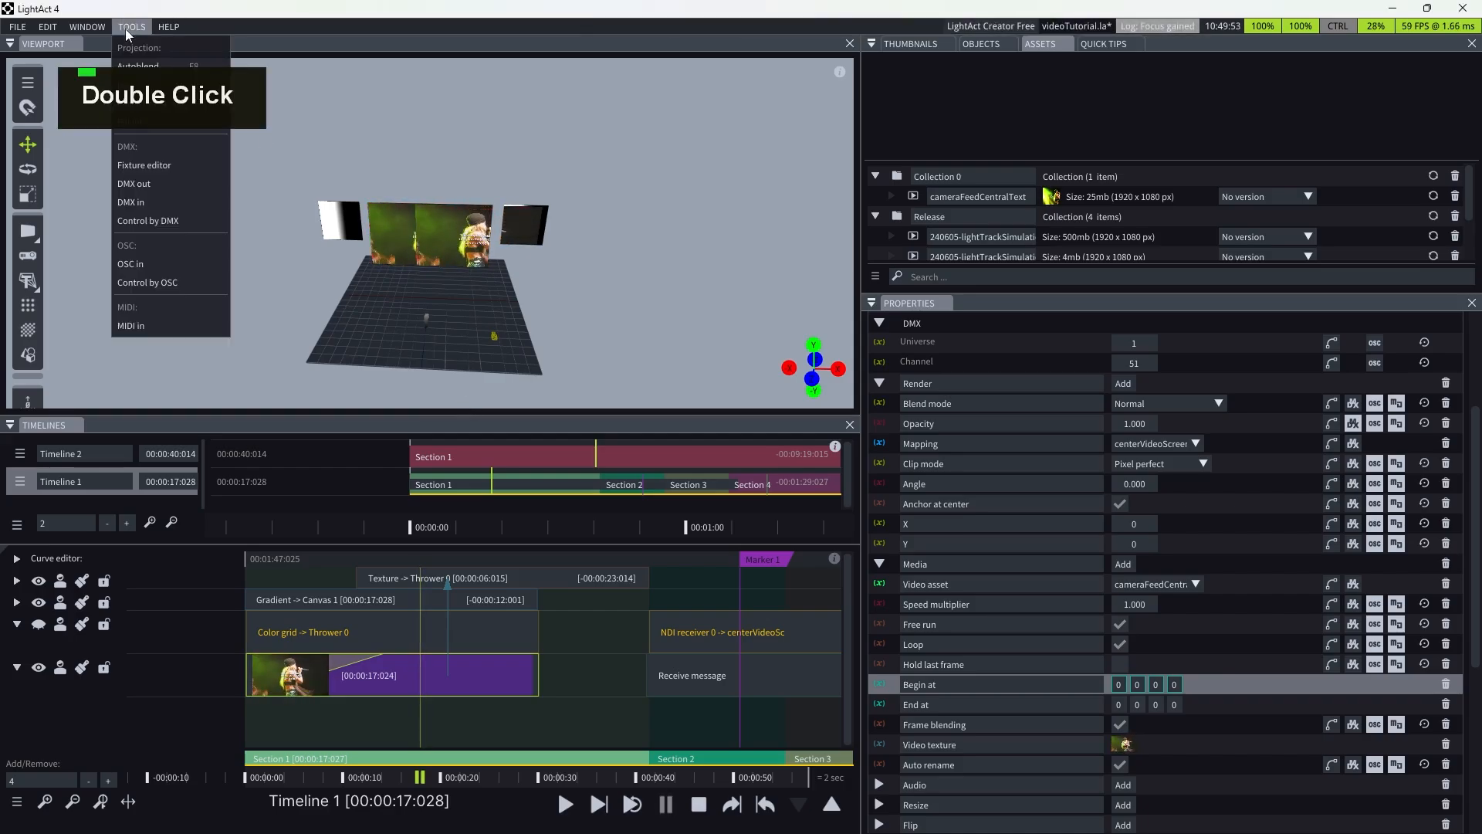
{"action": "left_click", "coordinate": [176, 222]}
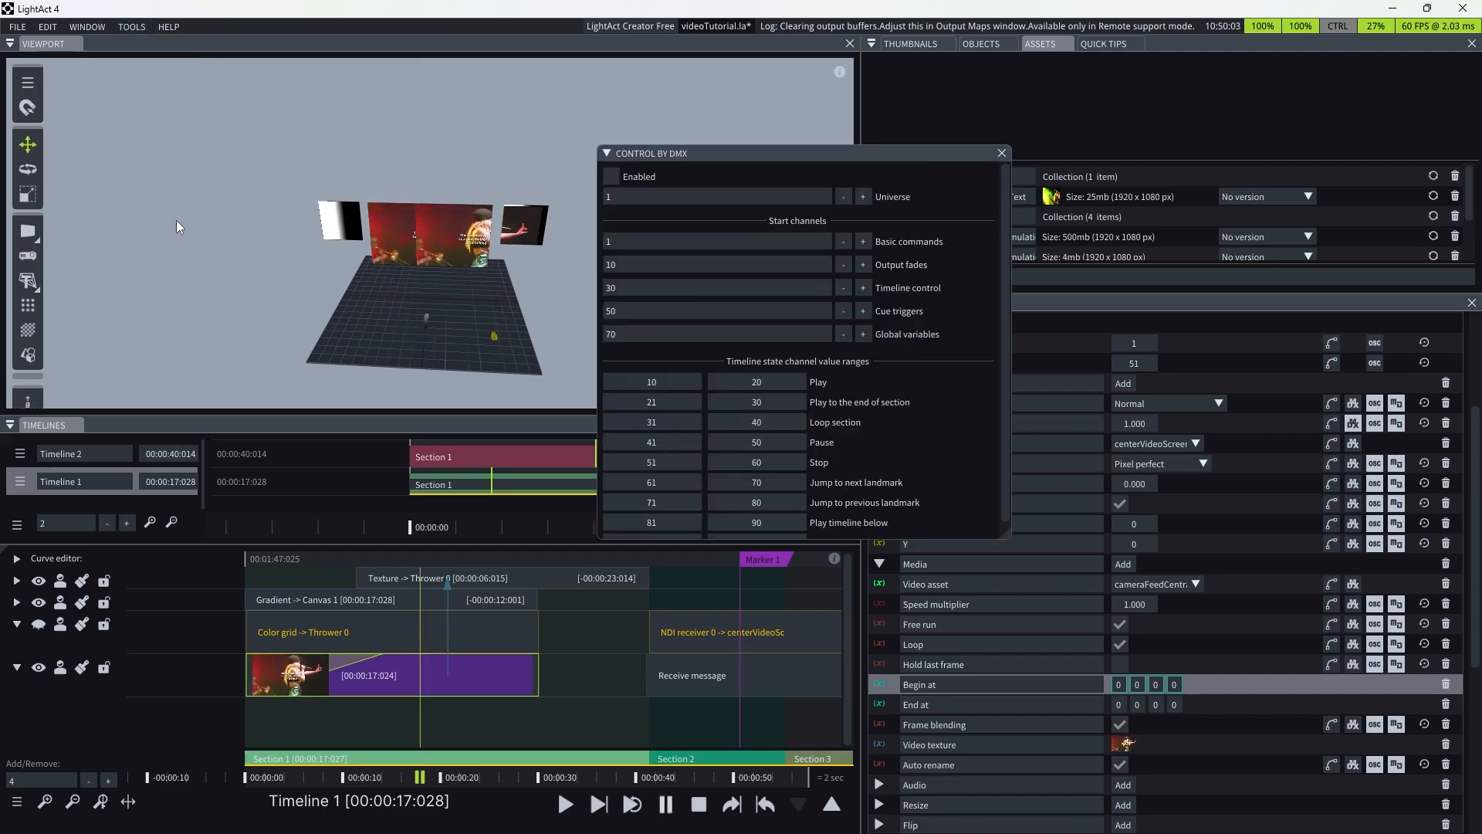
{"action": "left_click_drag", "start_coordinate": [716, 154], "coordinate": [642, 100]}
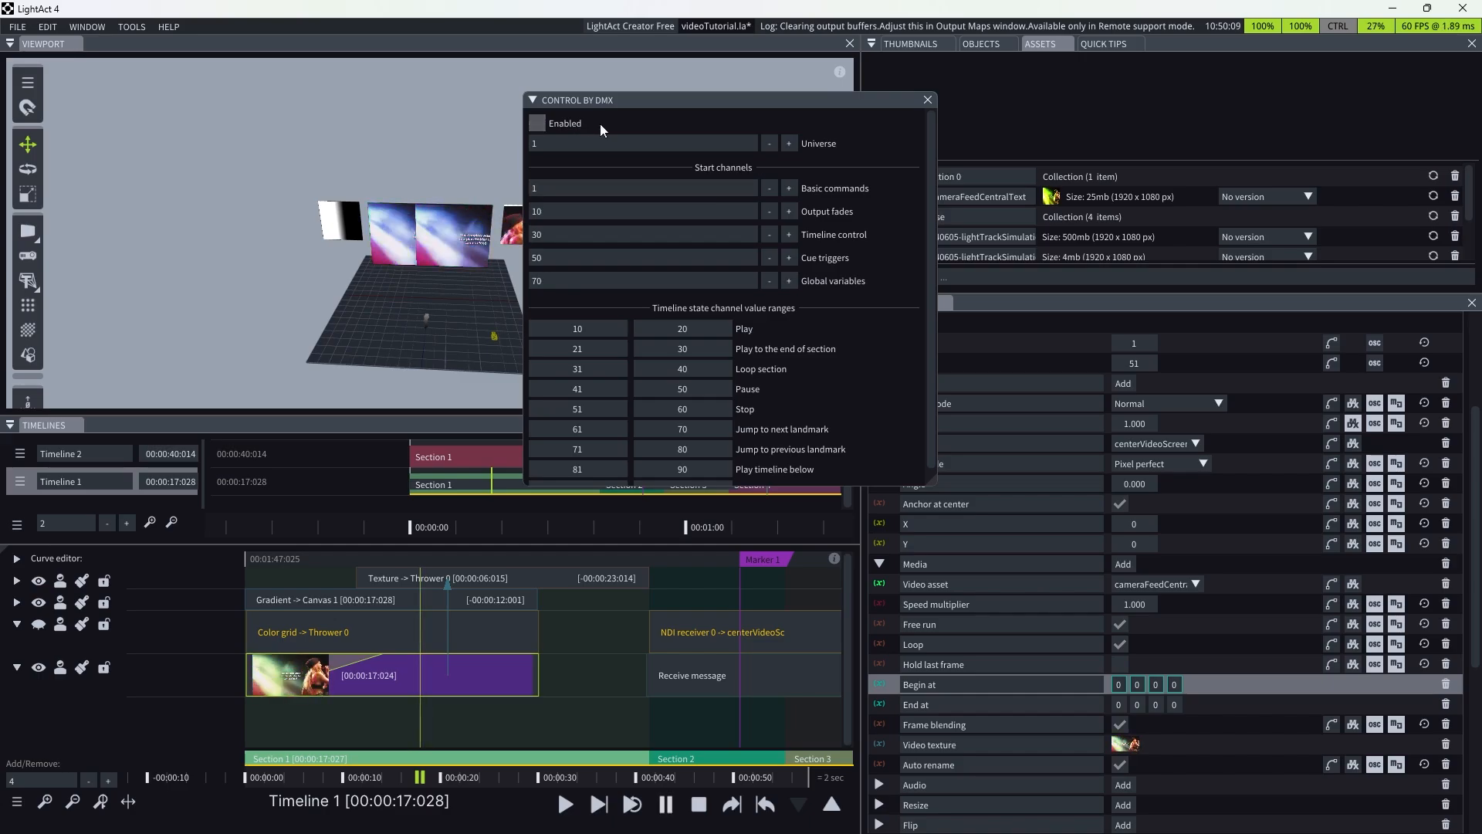
{"action": "left_click", "coordinate": [789, 144]}
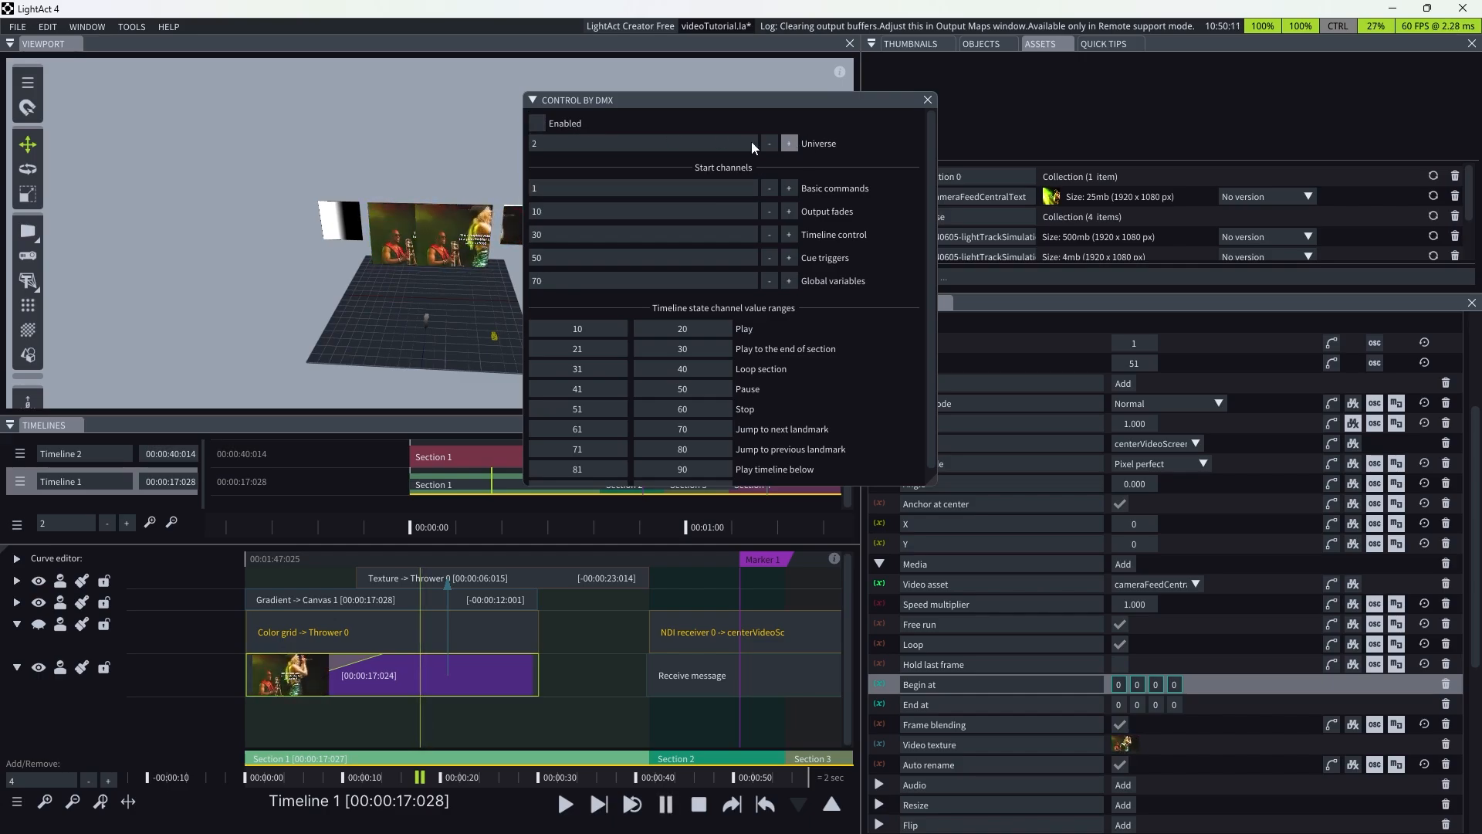
{"action": "left_click", "coordinate": [554, 120]}
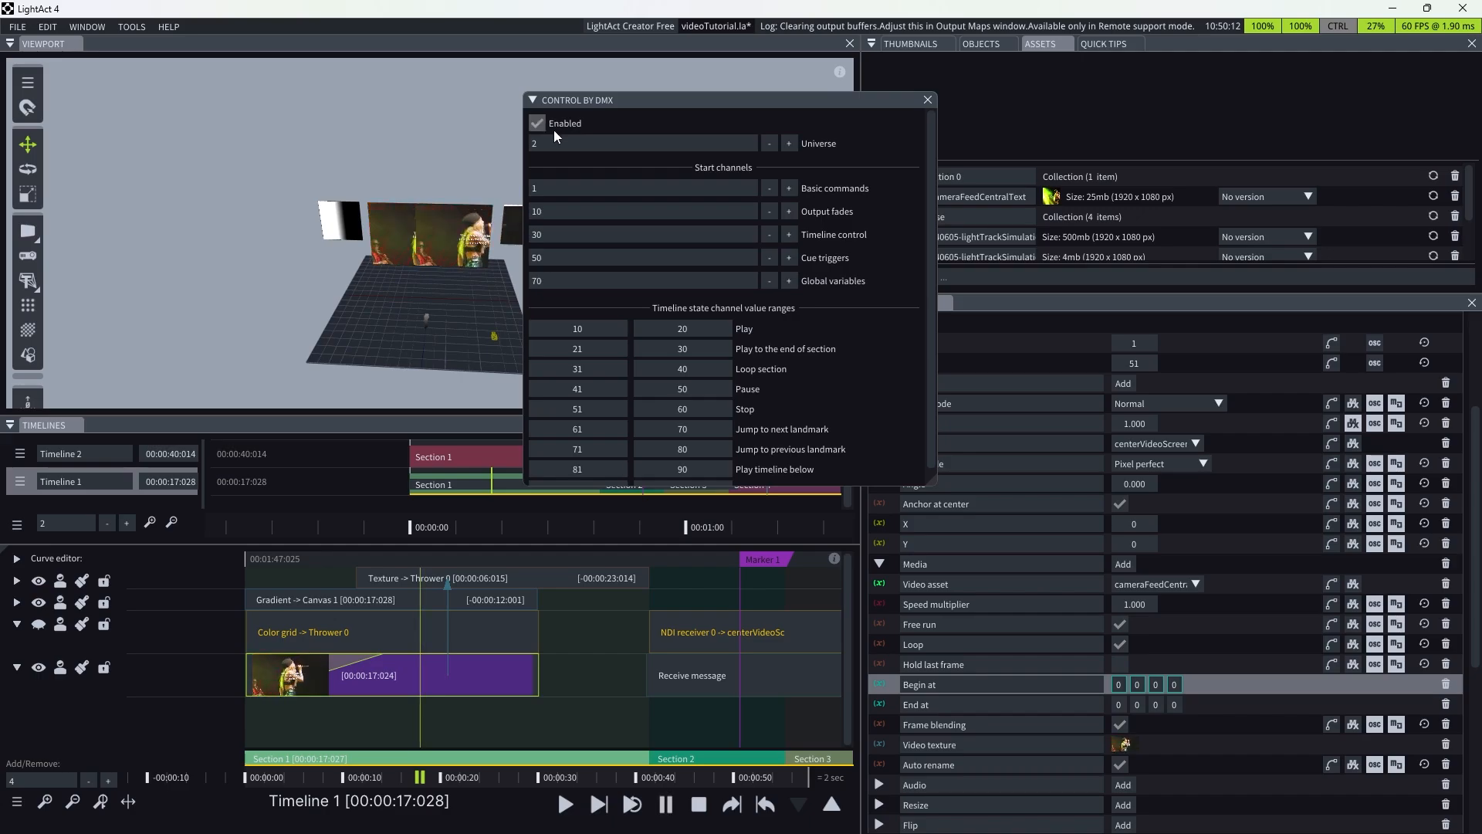
- Open DMX In at universe 2 below the Control by DMX settings, and toggle Control by DMX off and back on
{"action": "left_click", "coordinate": [126, 28]}
{"action": "left_click", "coordinate": [140, 198]}
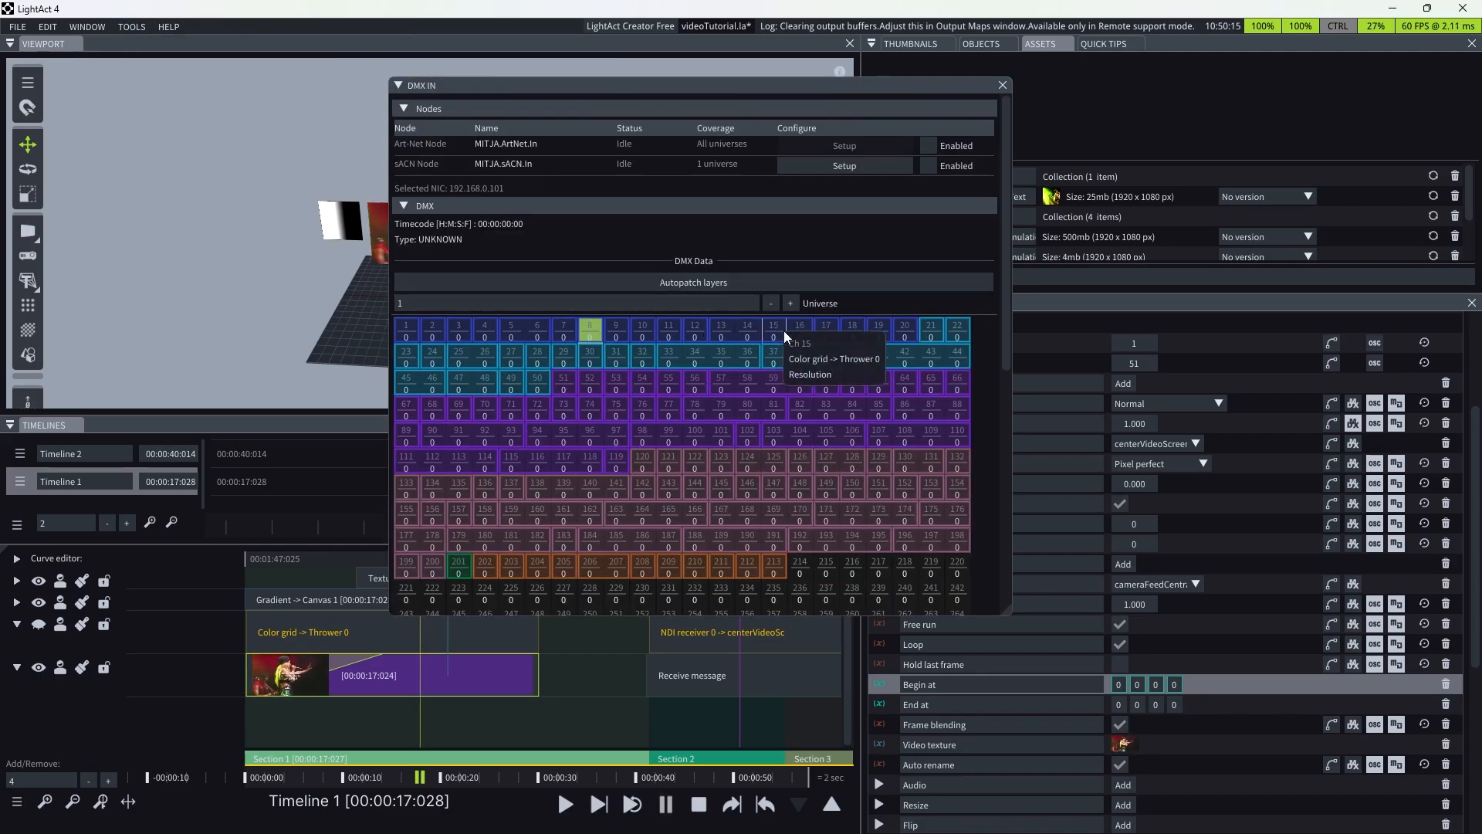
{"action": "left_click", "coordinate": [790, 303]}
{"action": "left_click_drag", "start_coordinate": [594, 87], "coordinate": [323, 253]}
{"action": "left_click", "coordinate": [544, 128]}
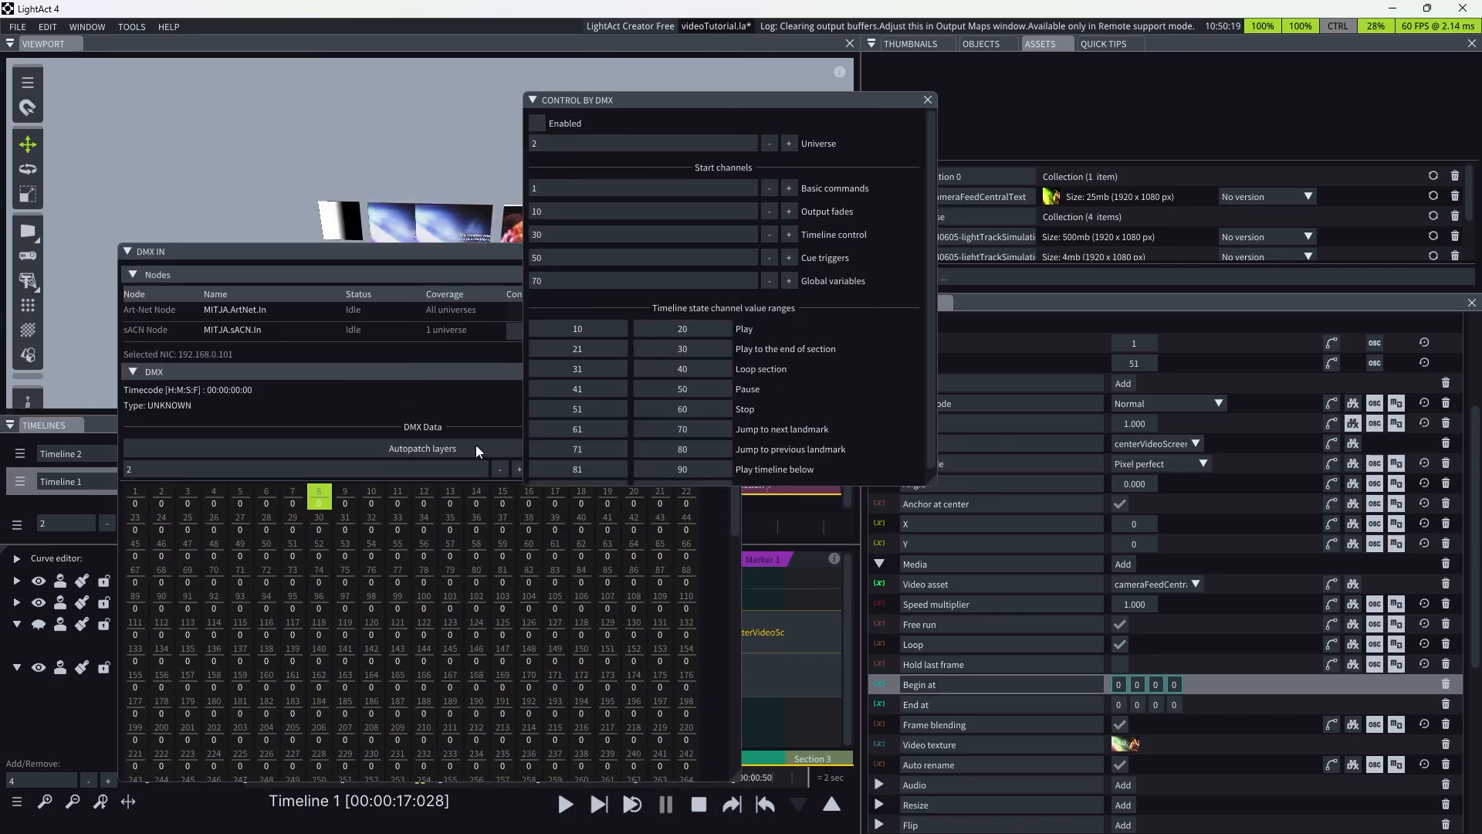
{"action": "left_click", "coordinate": [560, 127]}
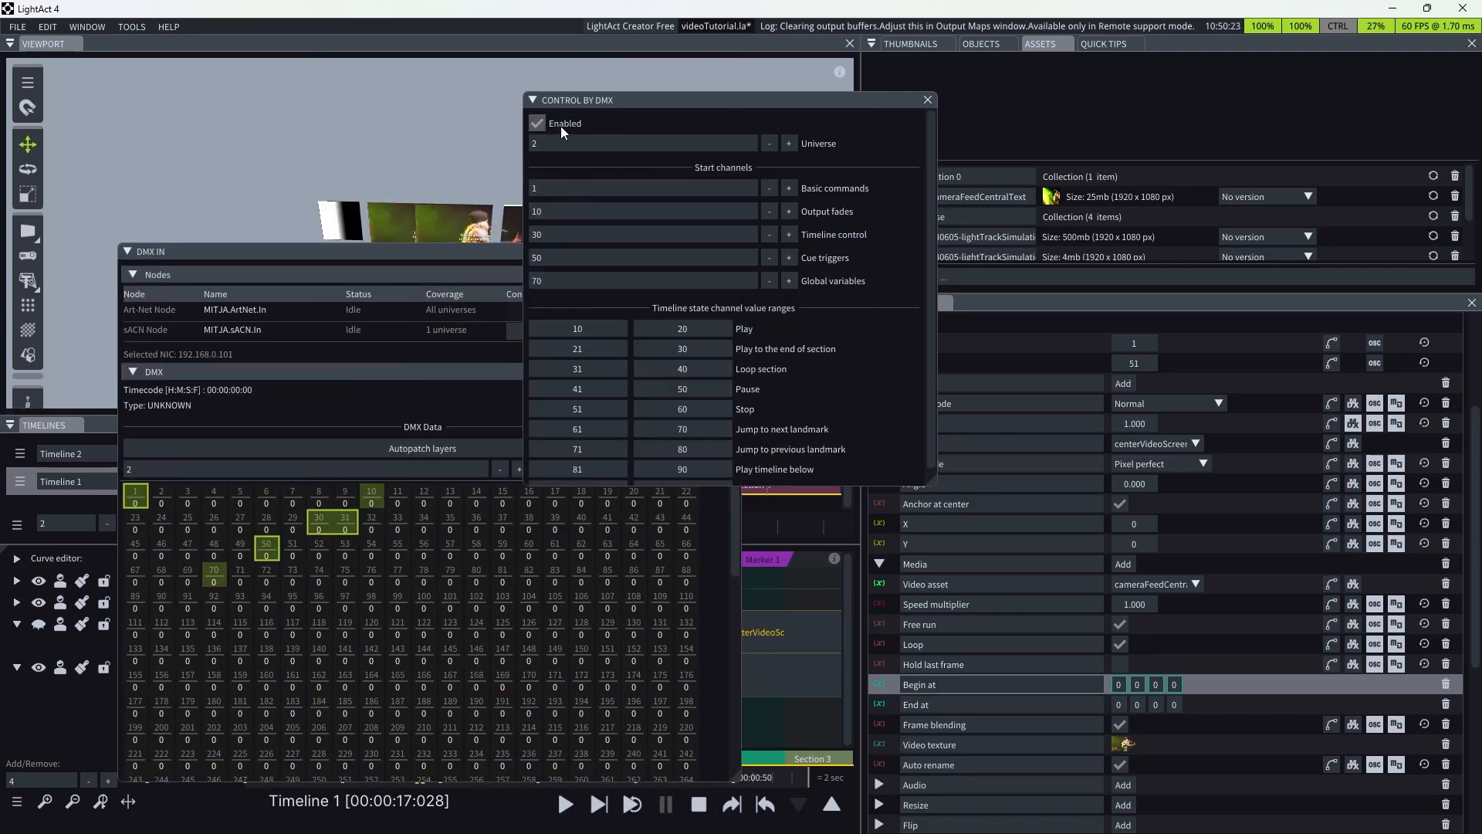
- Inspect the control channels in universe 2, and try the Basic commands start channel at 3 before returning it to 1
{"action": "mouse_move", "coordinate": [143, 504]}
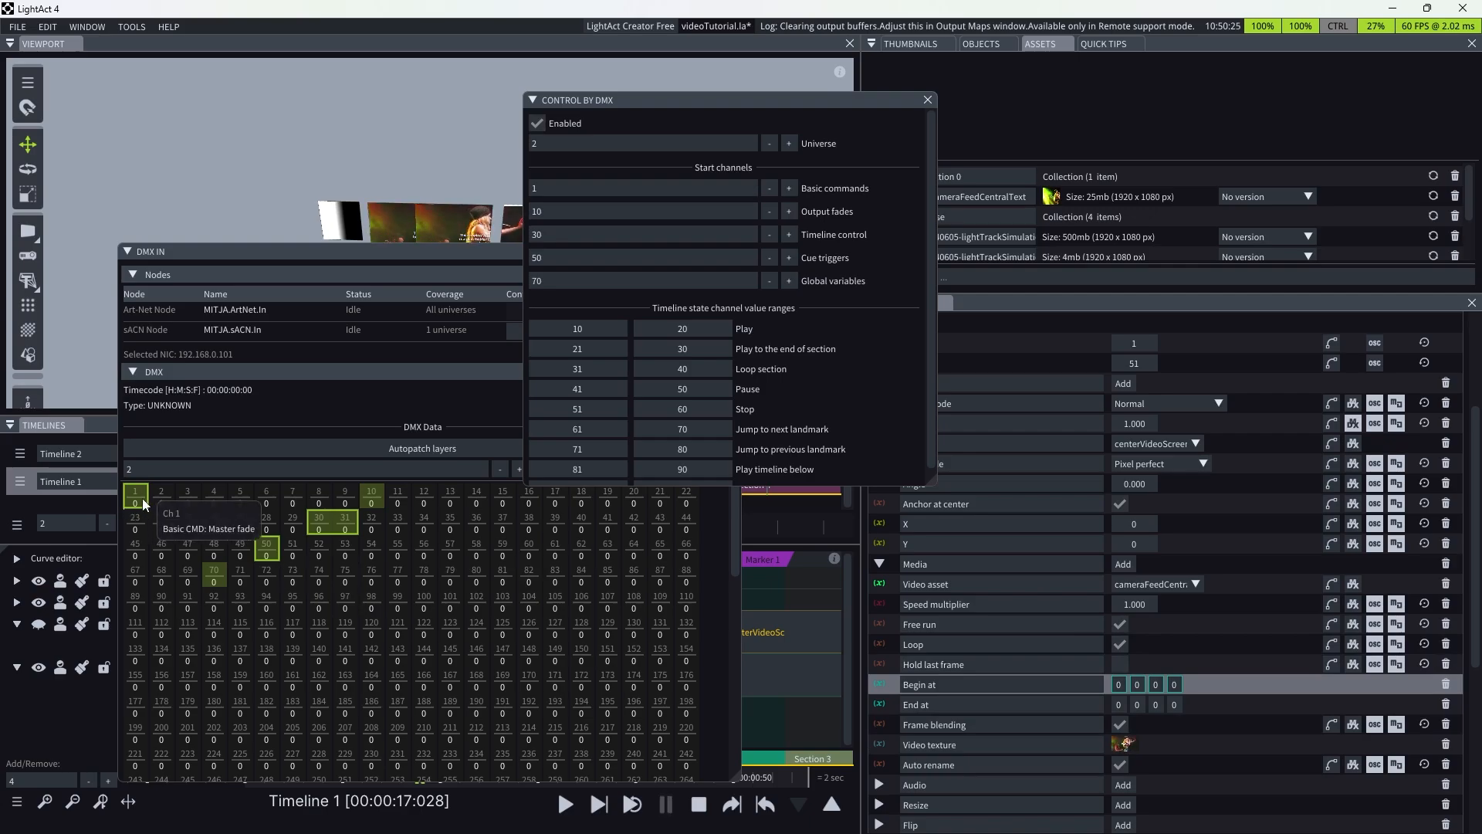
{"action": "mouse_move", "coordinate": [332, 526]}
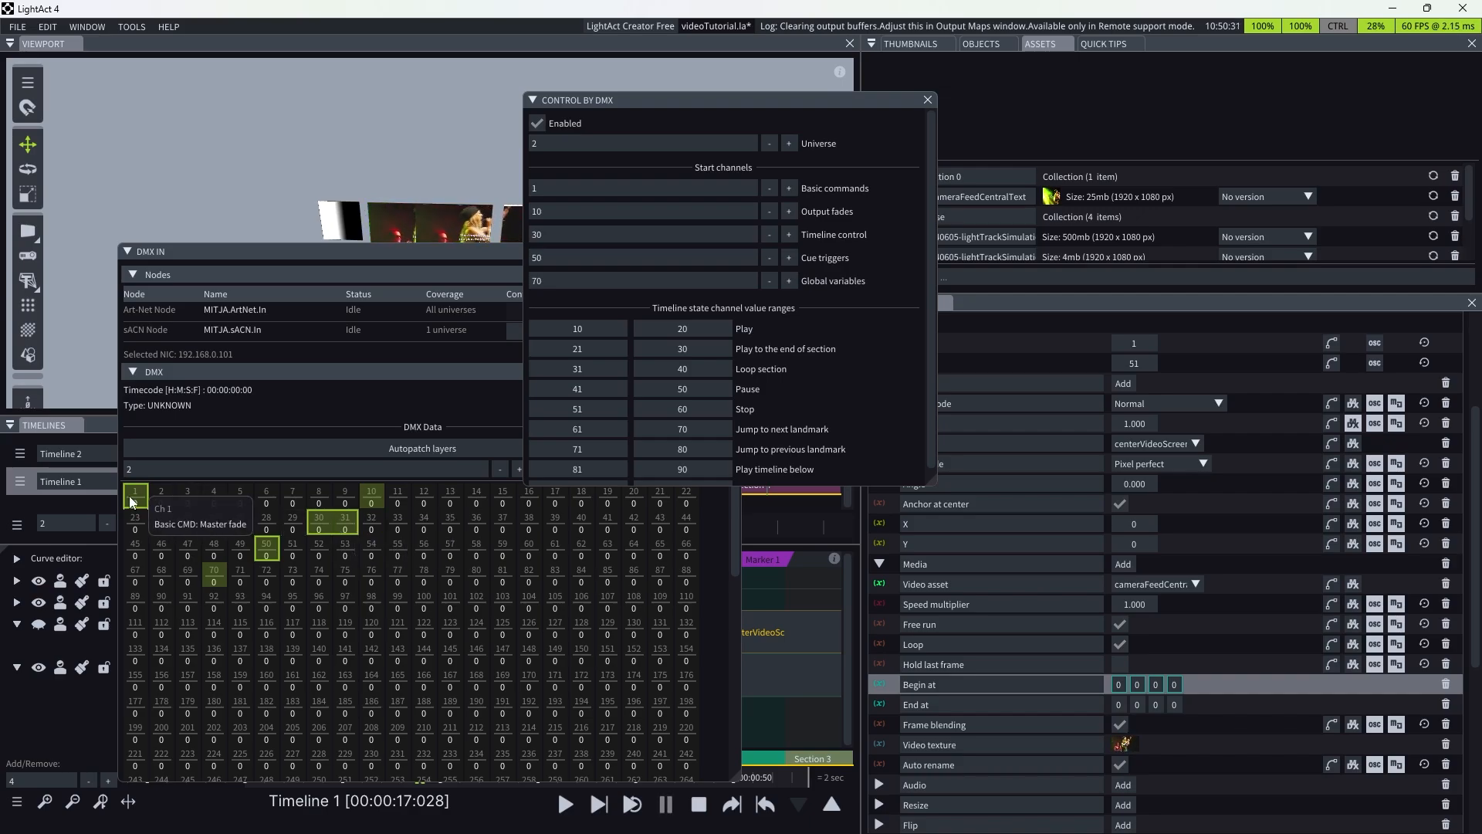
{"action": "double_click", "coordinate": [790, 188]}
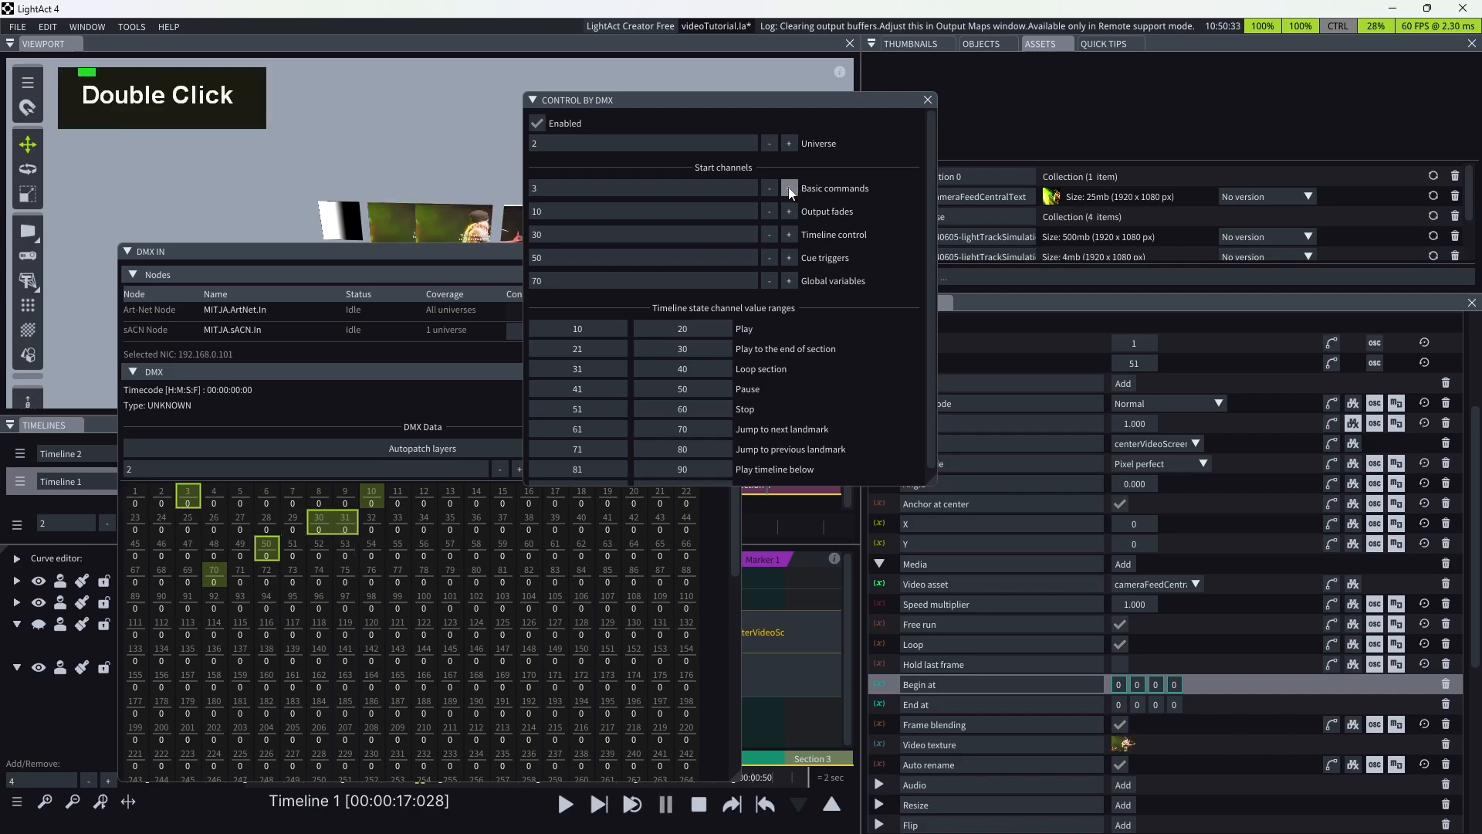
{"action": "double_click", "coordinate": [770, 190]}
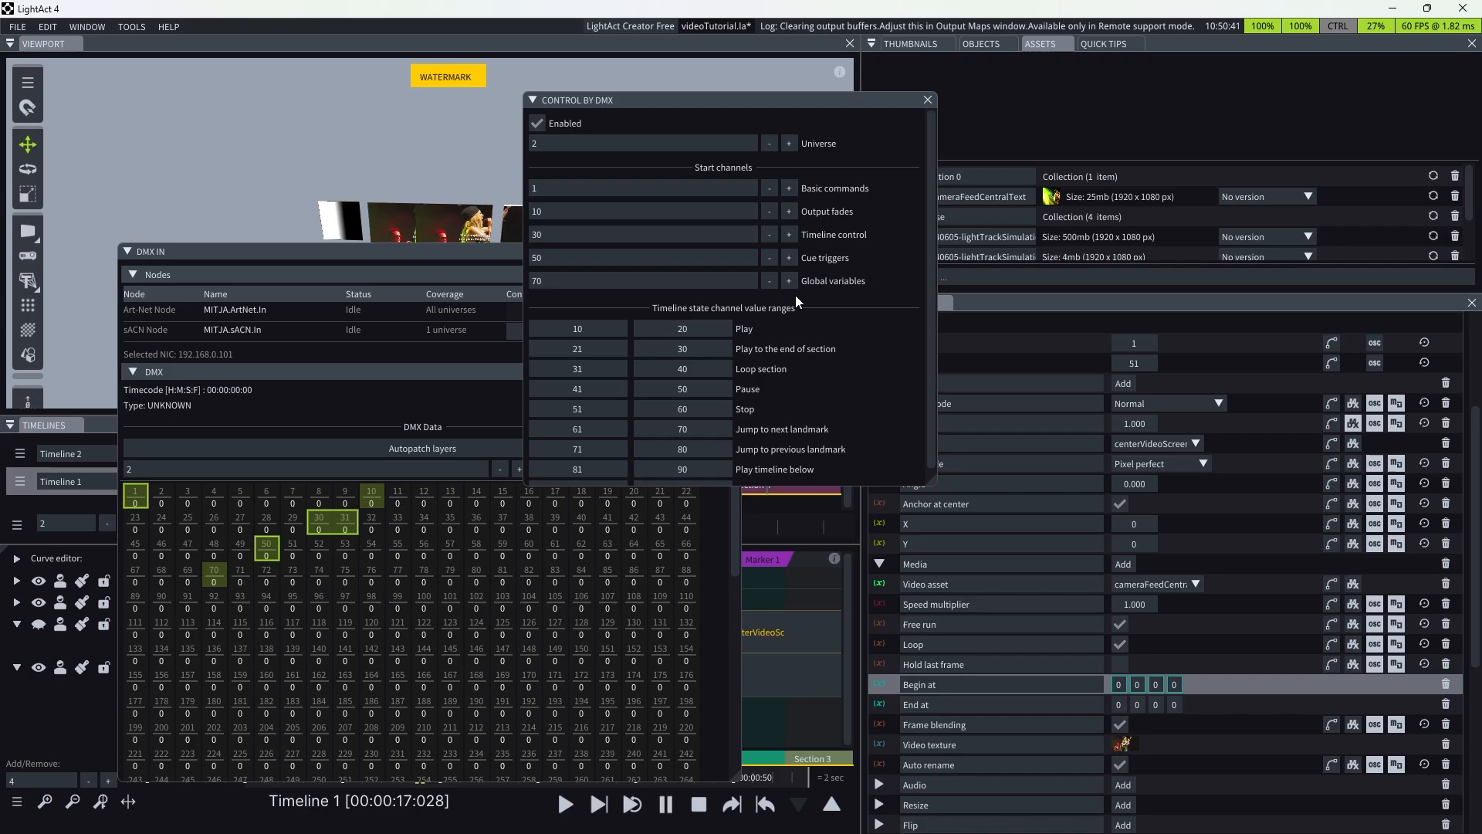
- Arrange the Control by DMX and DMX In windows side by side without overlap
{"action": "left_click_drag", "start_coordinate": [710, 105], "coordinate": [926, 119]}
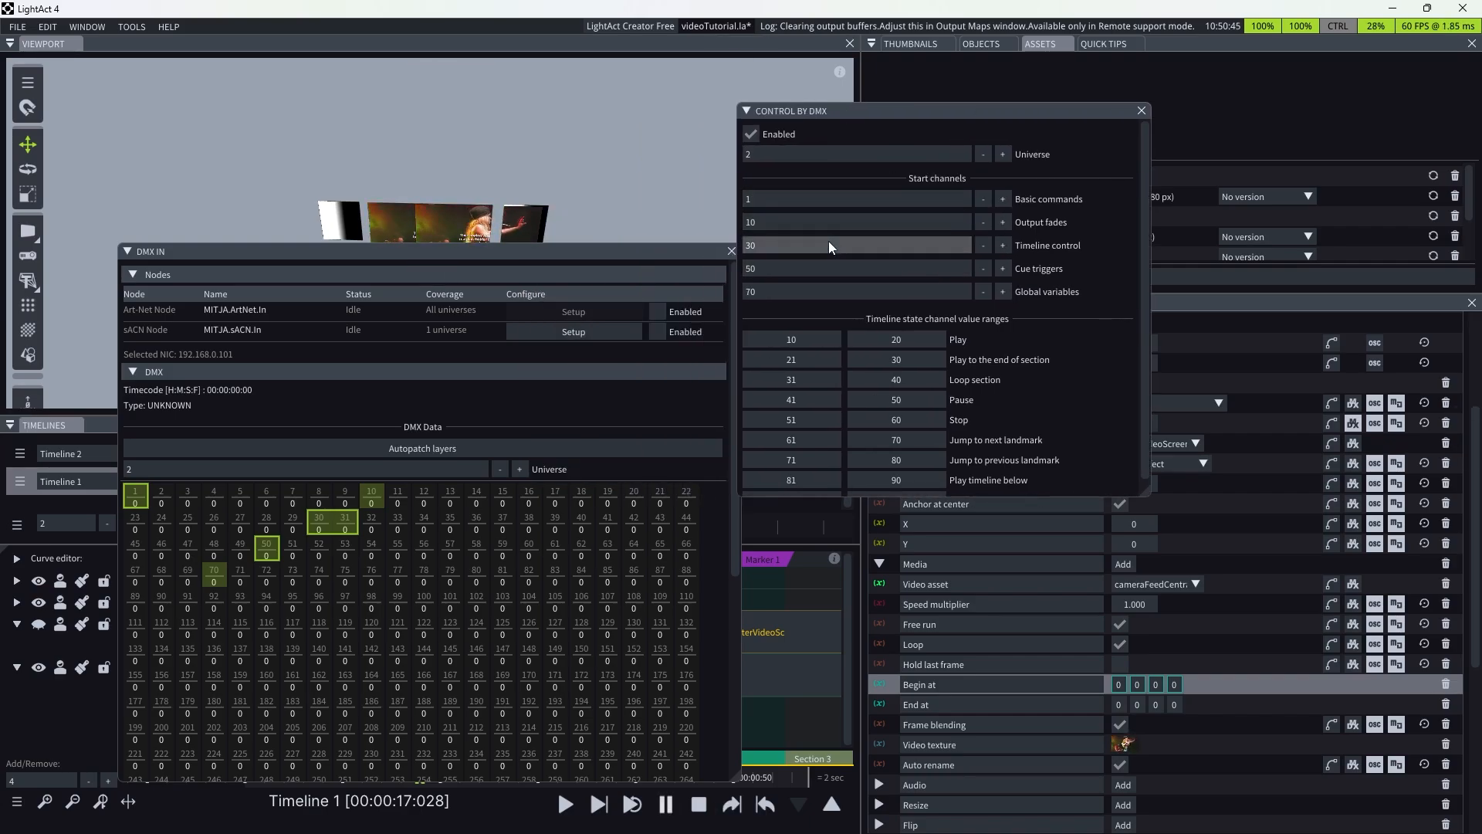
{"action": "left_click_drag", "start_coordinate": [583, 262], "coordinate": [539, 114]}
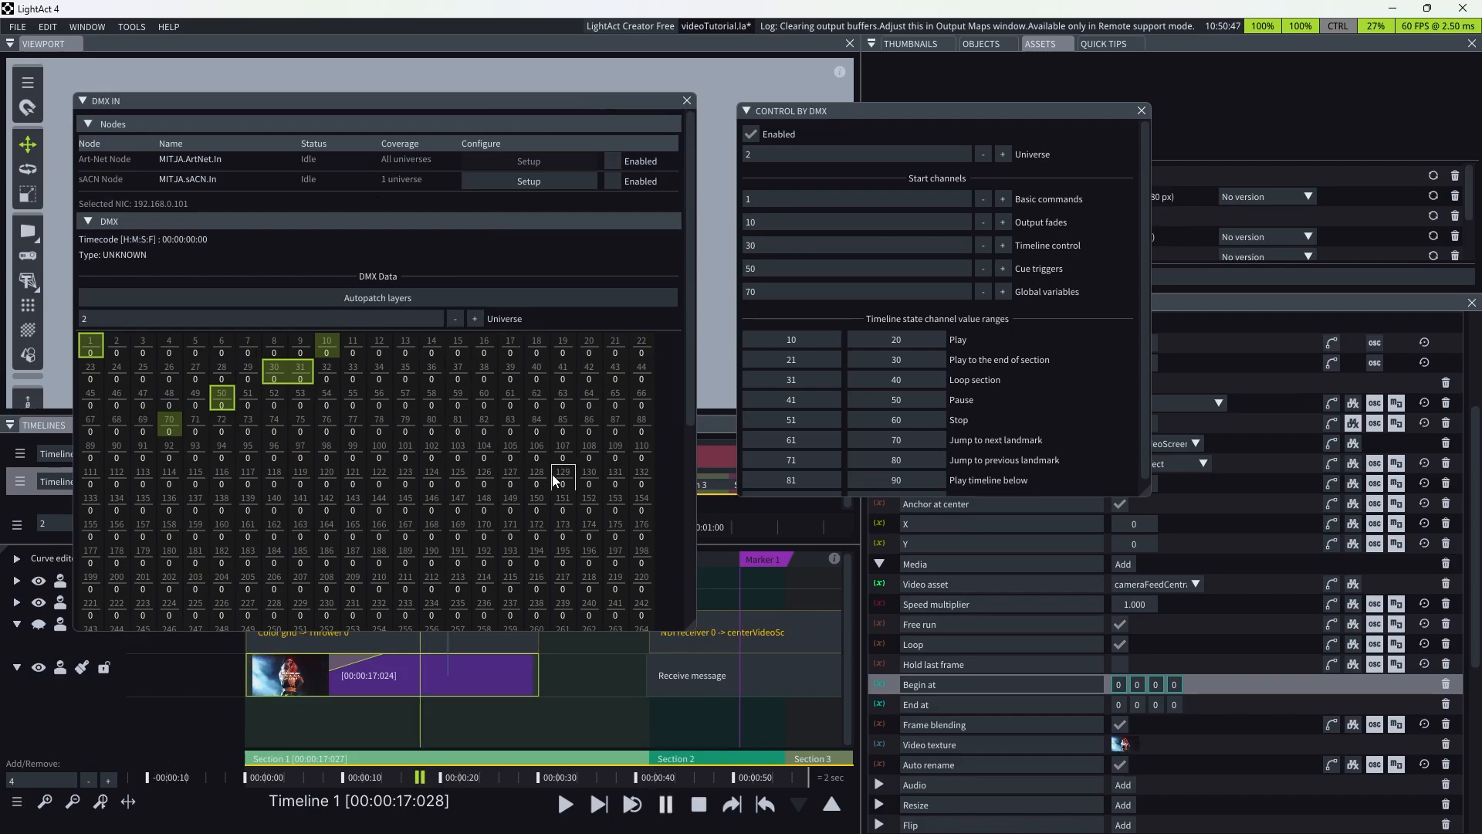
- Compare universes 1 and 2 in DMX In, and open the Cue list below the DMX windows to examine its trigger channels and values
{"action": "left_click", "coordinate": [457, 319]}
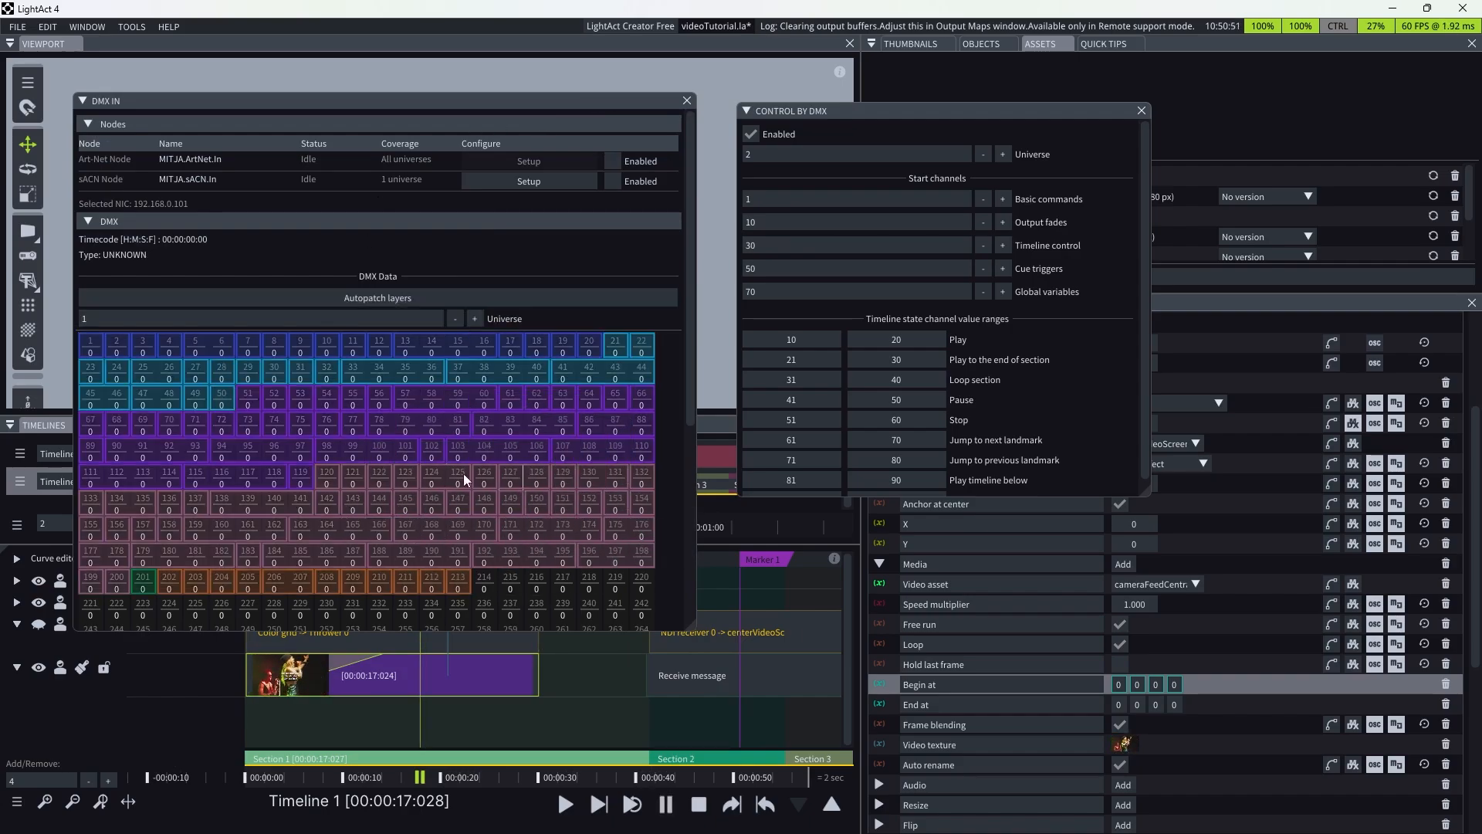
{"action": "left_click", "coordinate": [475, 319]}
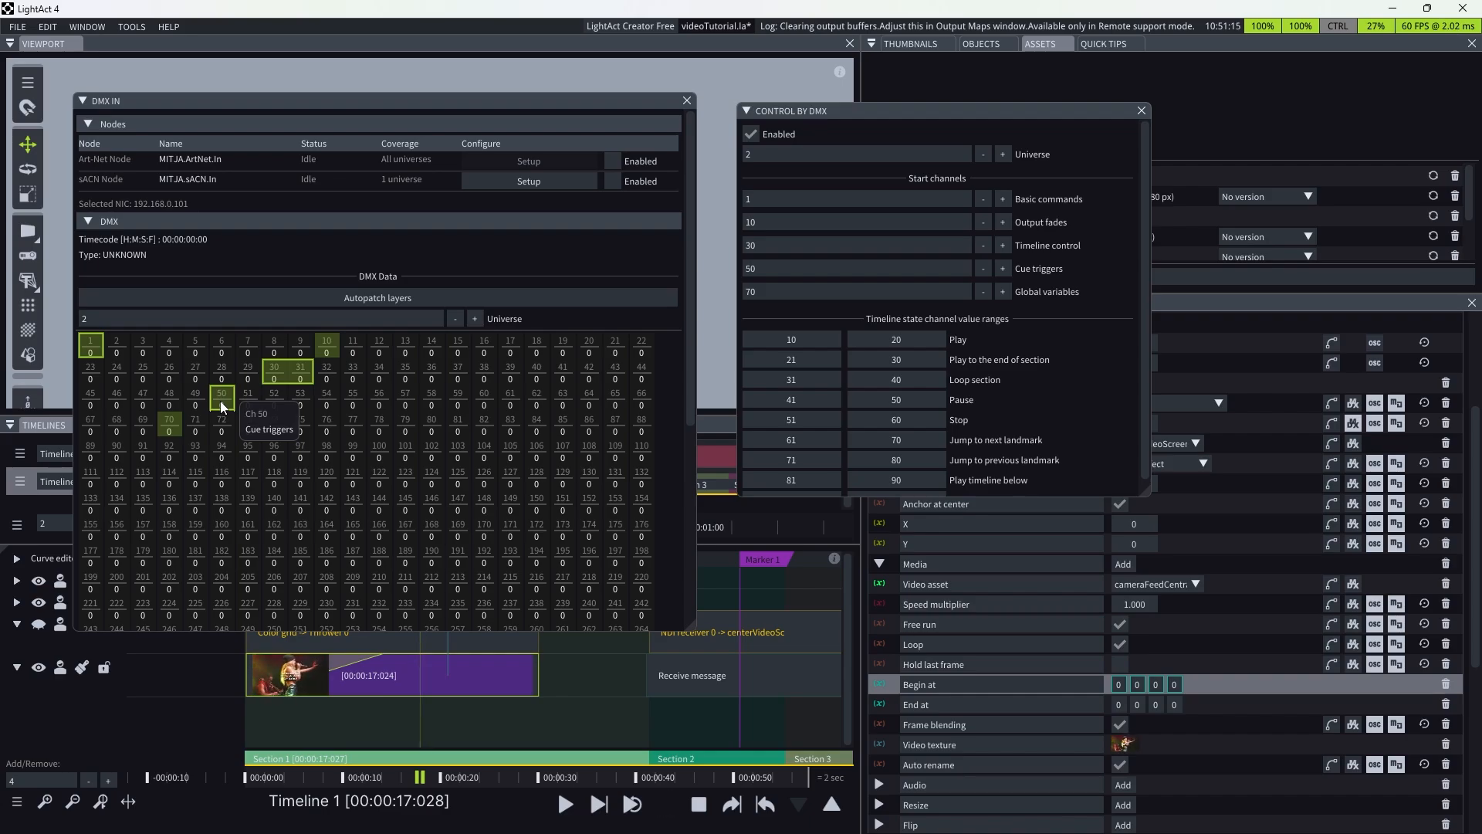
{"action": "left_click", "coordinate": [86, 25]}
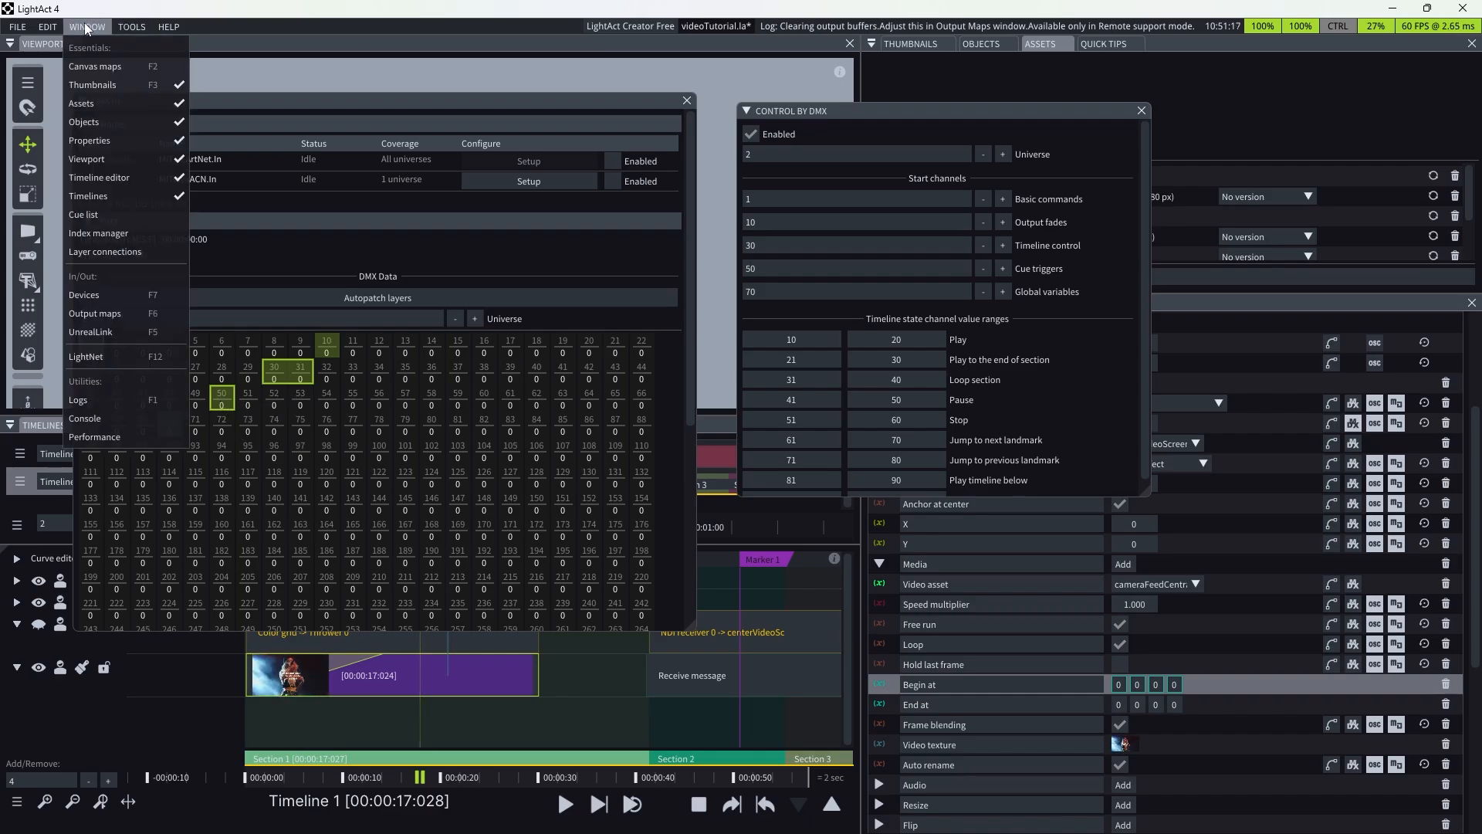
{"action": "left_click", "coordinate": [99, 213]}
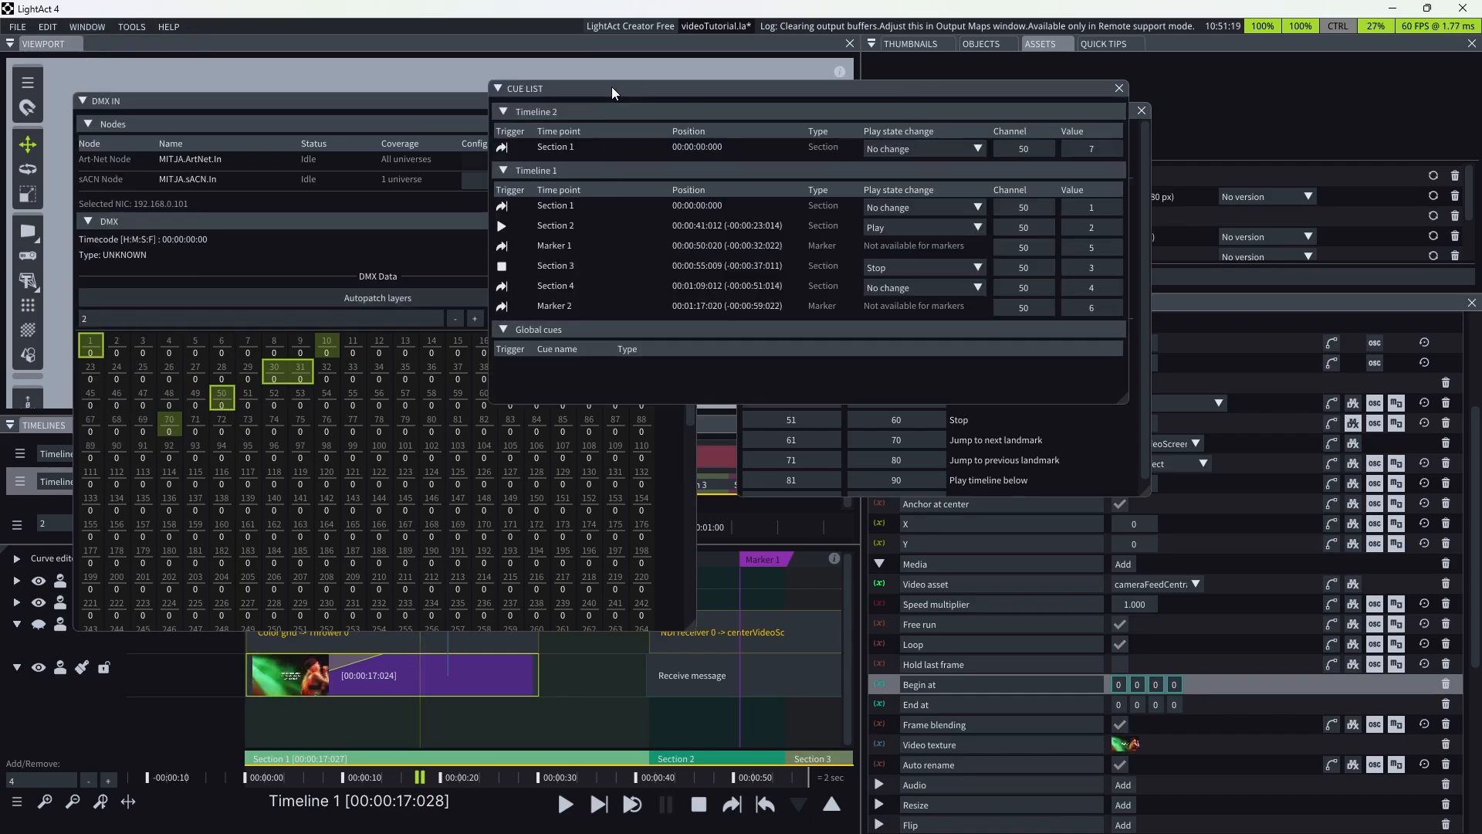
{"action": "left_click_drag", "start_coordinate": [612, 88], "coordinate": [761, 424]}
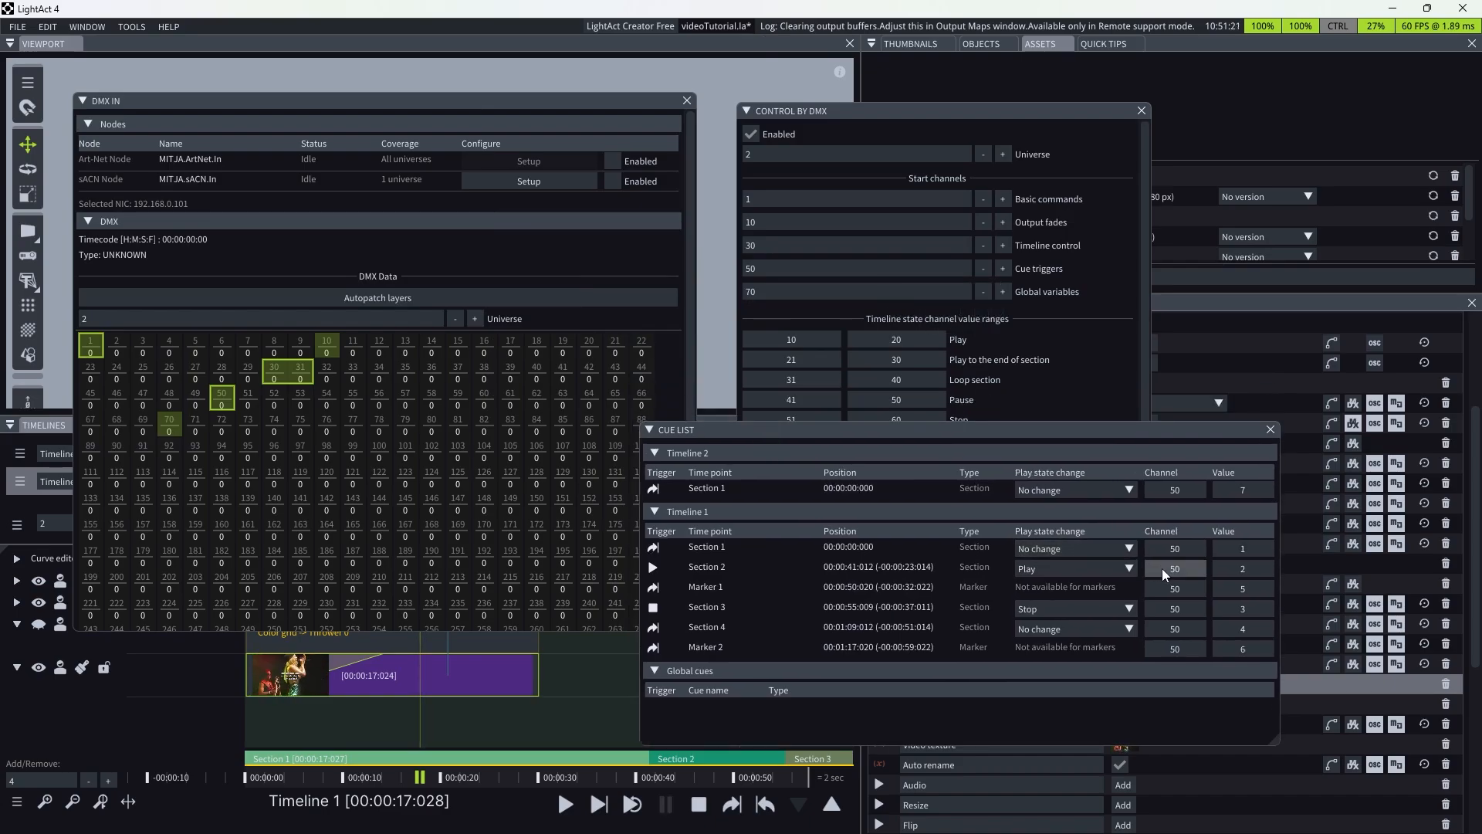
- Show the complete timeline state value ranges in Control by DMX and shorten the DMX In window to uncover the timeline layers
{"action": "left_click", "coordinate": [945, 106]}
{"action": "scroll", "coordinate": [1046, 409], "scroll_direction": "down", "scroll_amount": 1}
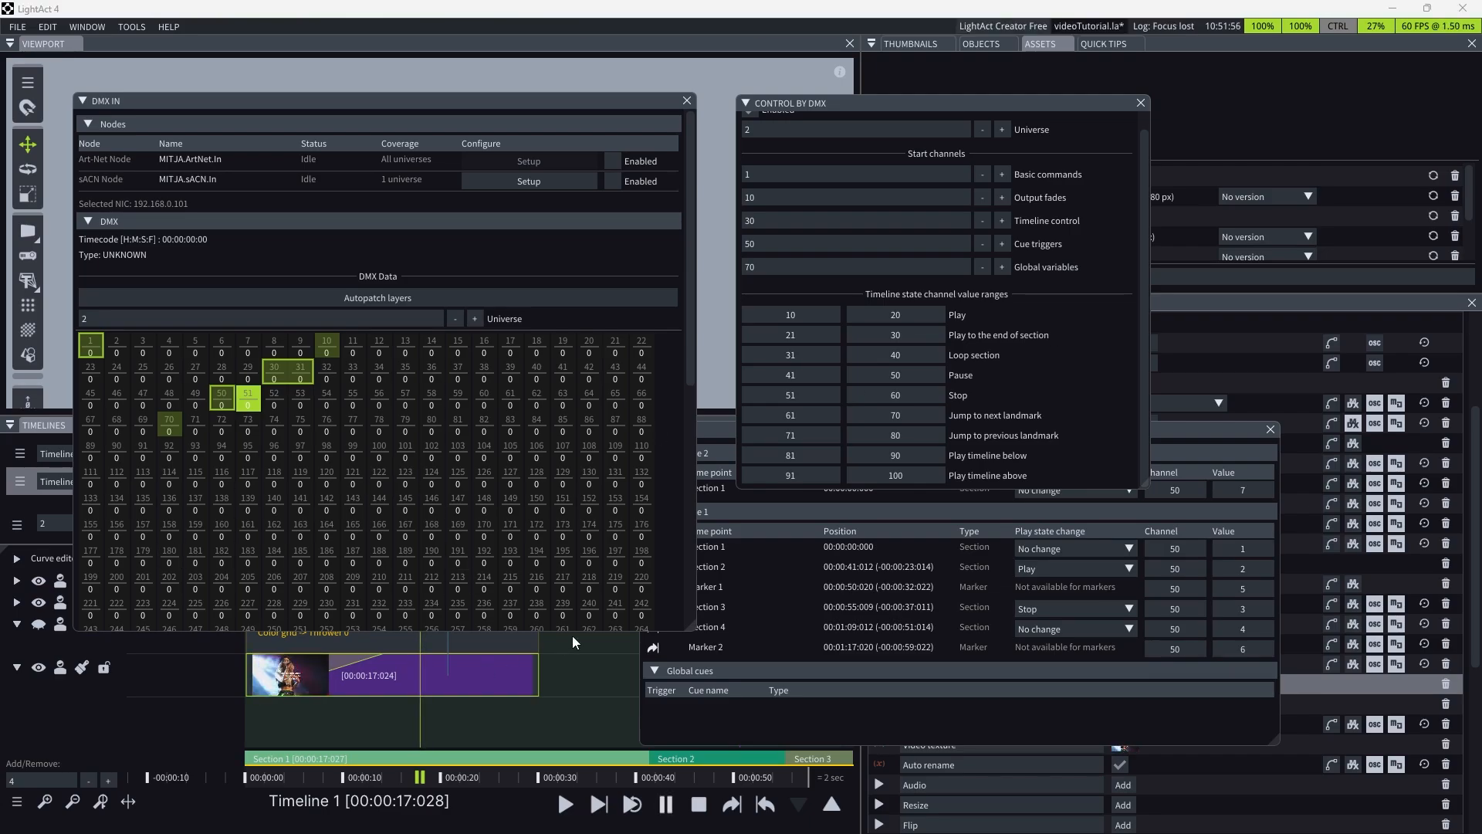
{"action": "left_click_drag", "start_coordinate": [692, 623], "coordinate": [688, 467]}
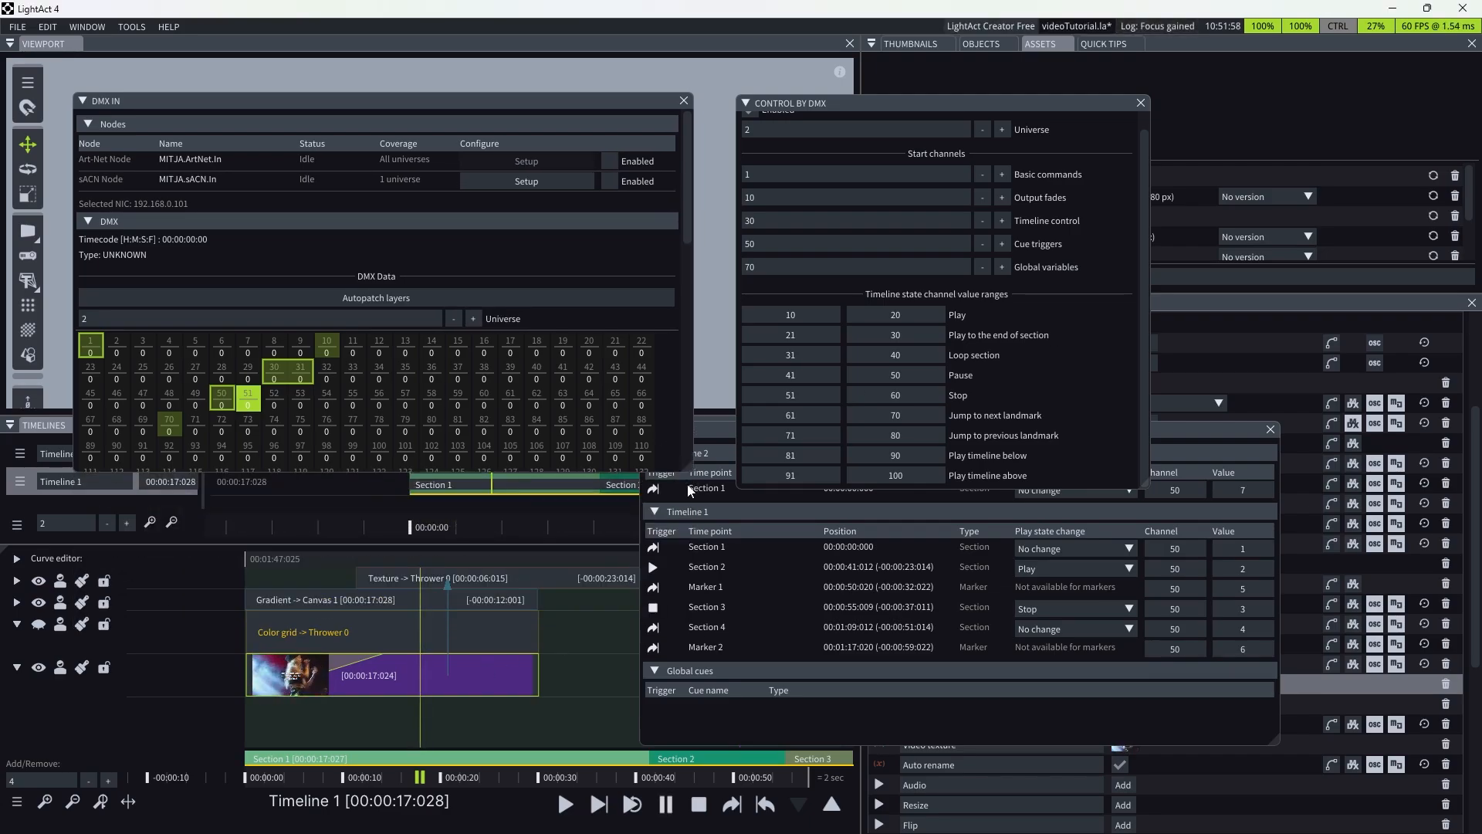
- Clear the layer selection in Timeline 1 and close the Cue list window
{"action": "left_click", "coordinate": [571, 665]}
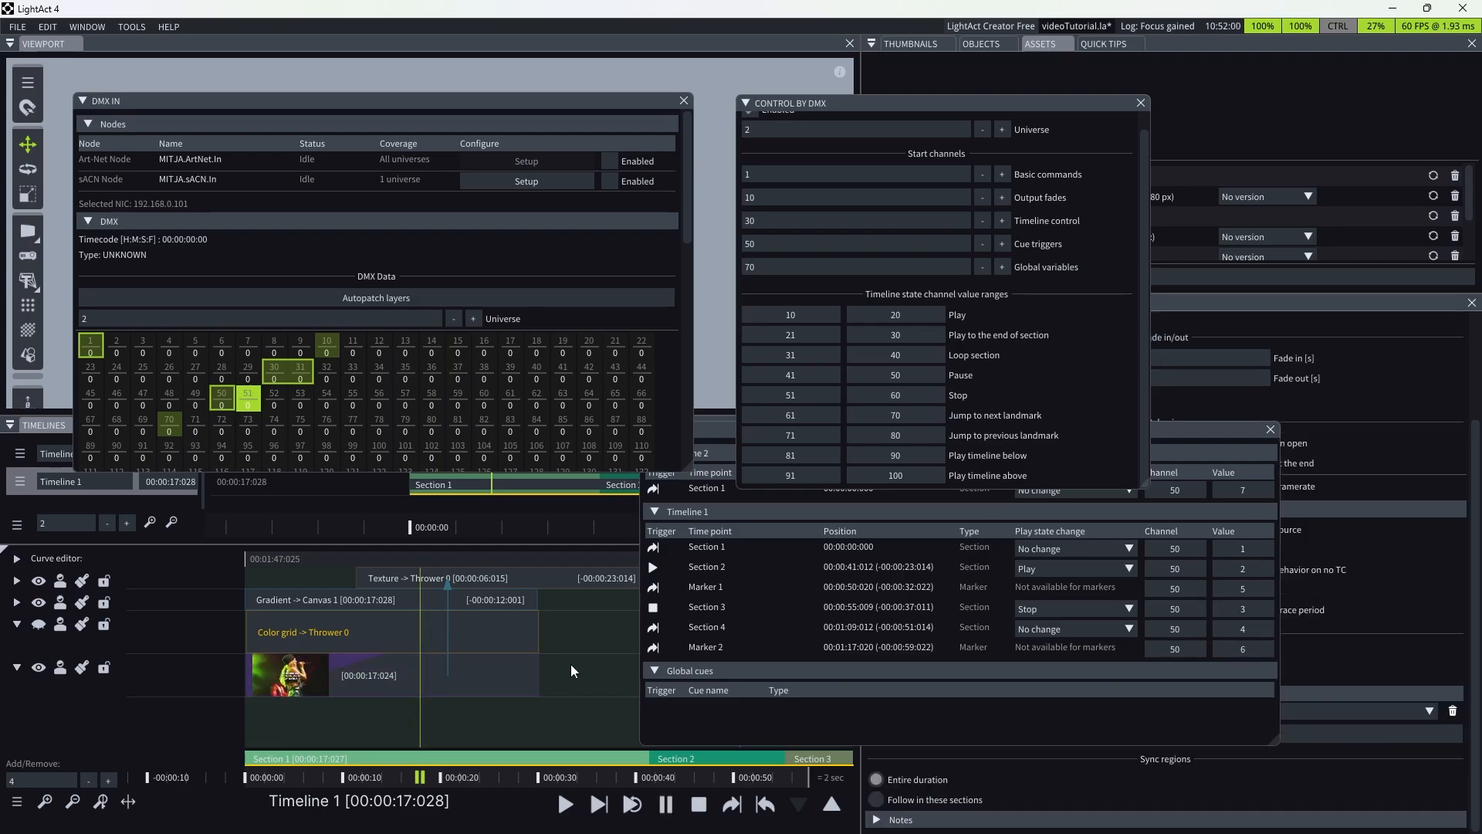
{"action": "left_click", "coordinate": [716, 432]}
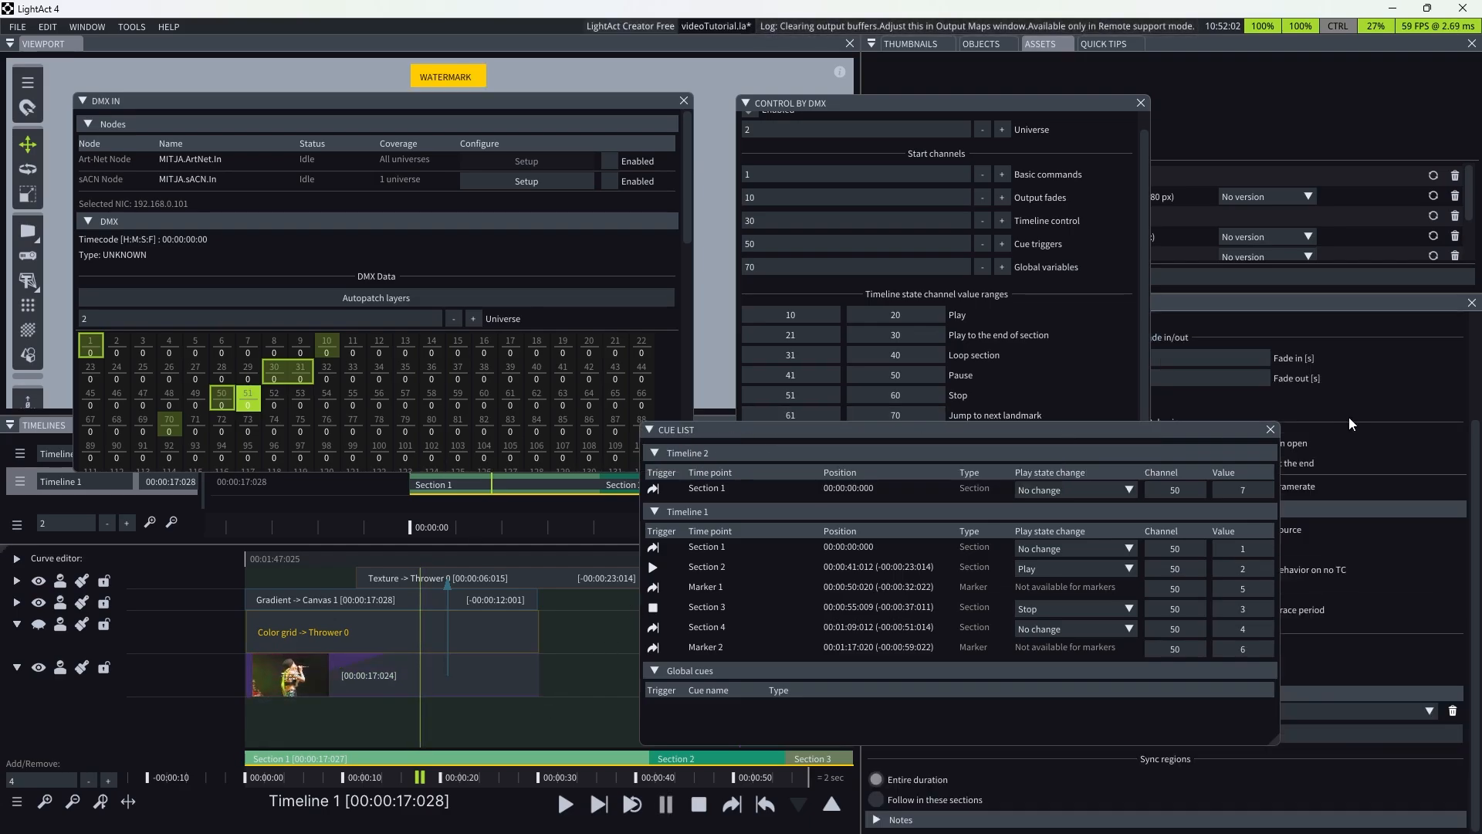
{"action": "left_click", "coordinate": [1271, 430]}
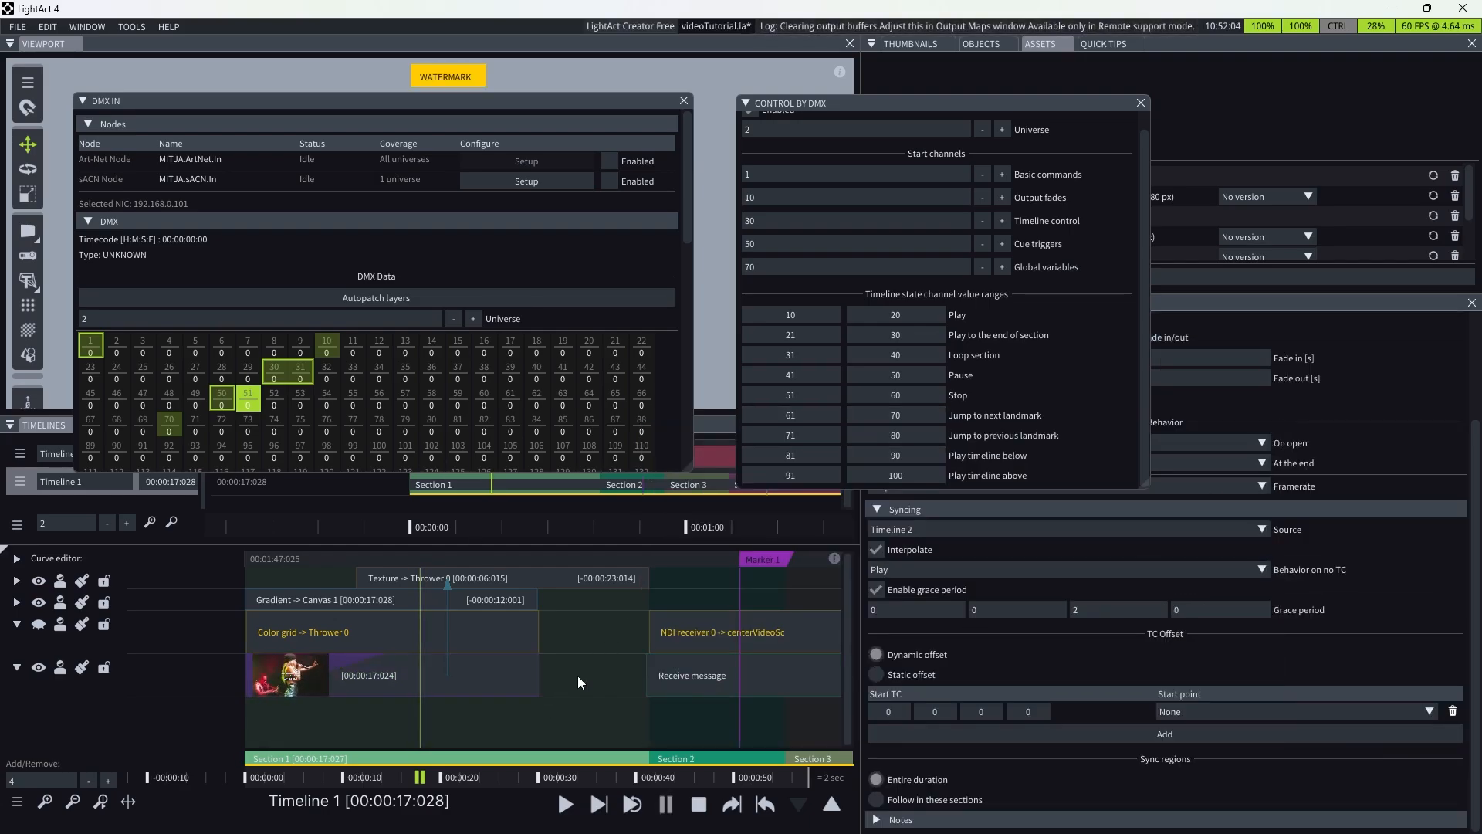
- Select the video layer in Timeline 1 and try toggling DMX control for its media variables, ending on Video asset
{"action": "left_click", "coordinate": [480, 686]}
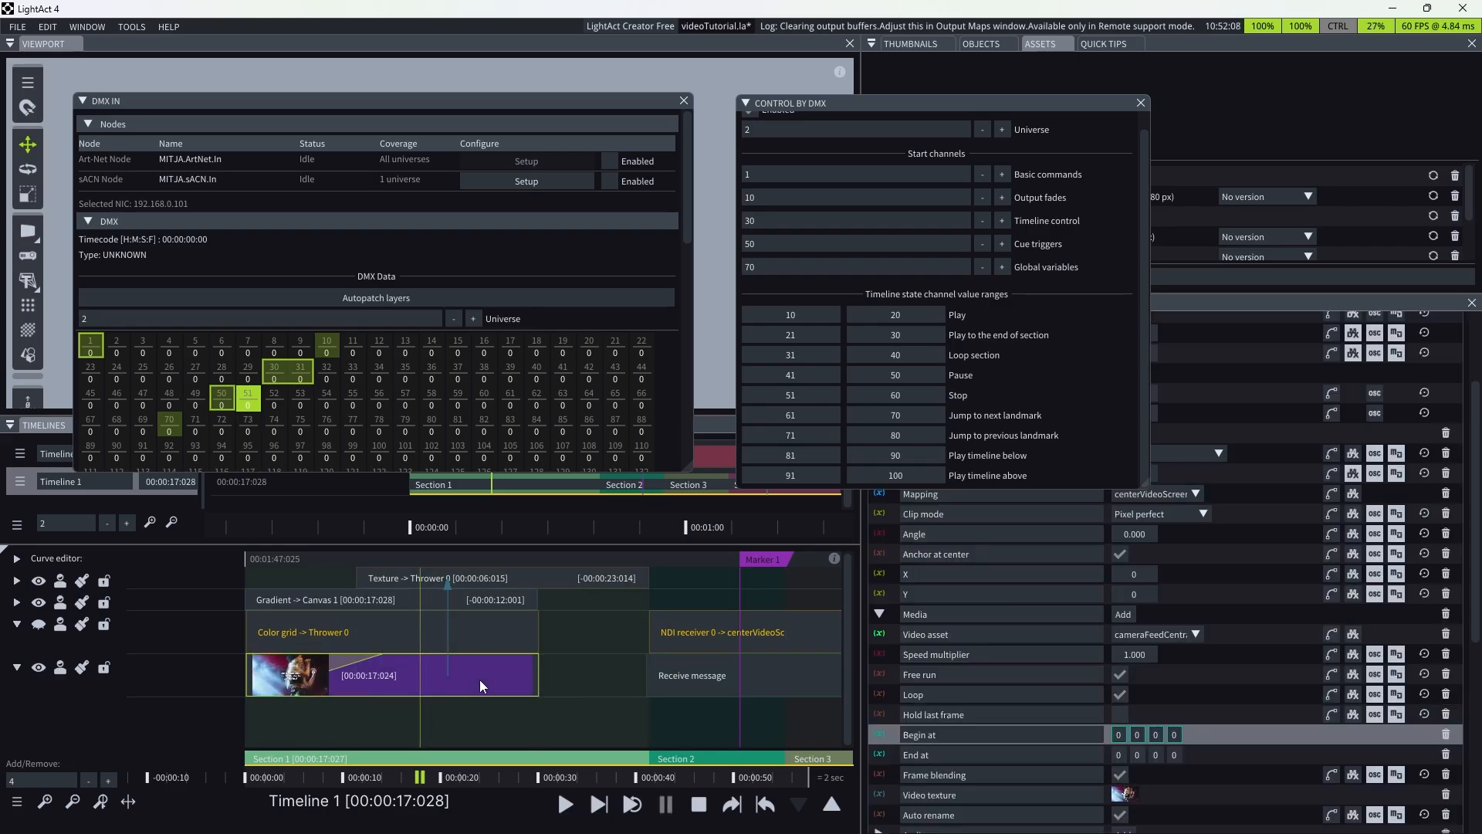
{"action": "left_click", "coordinate": [1352, 634]}
{"action": "left_click", "coordinate": [1352, 653]}
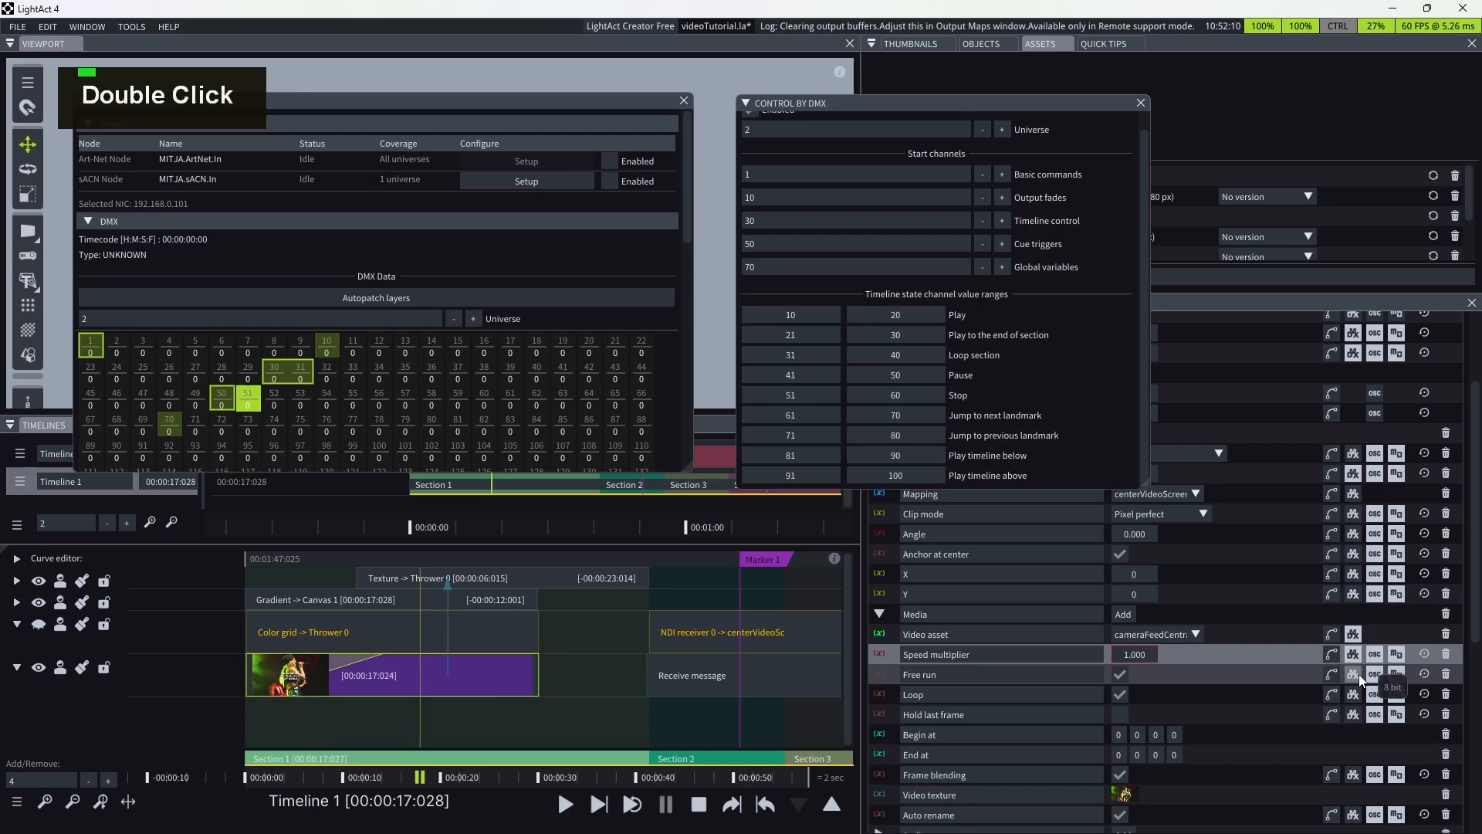
{"action": "left_click", "coordinate": [1352, 674]}
{"action": "left_click", "coordinate": [1268, 636]}
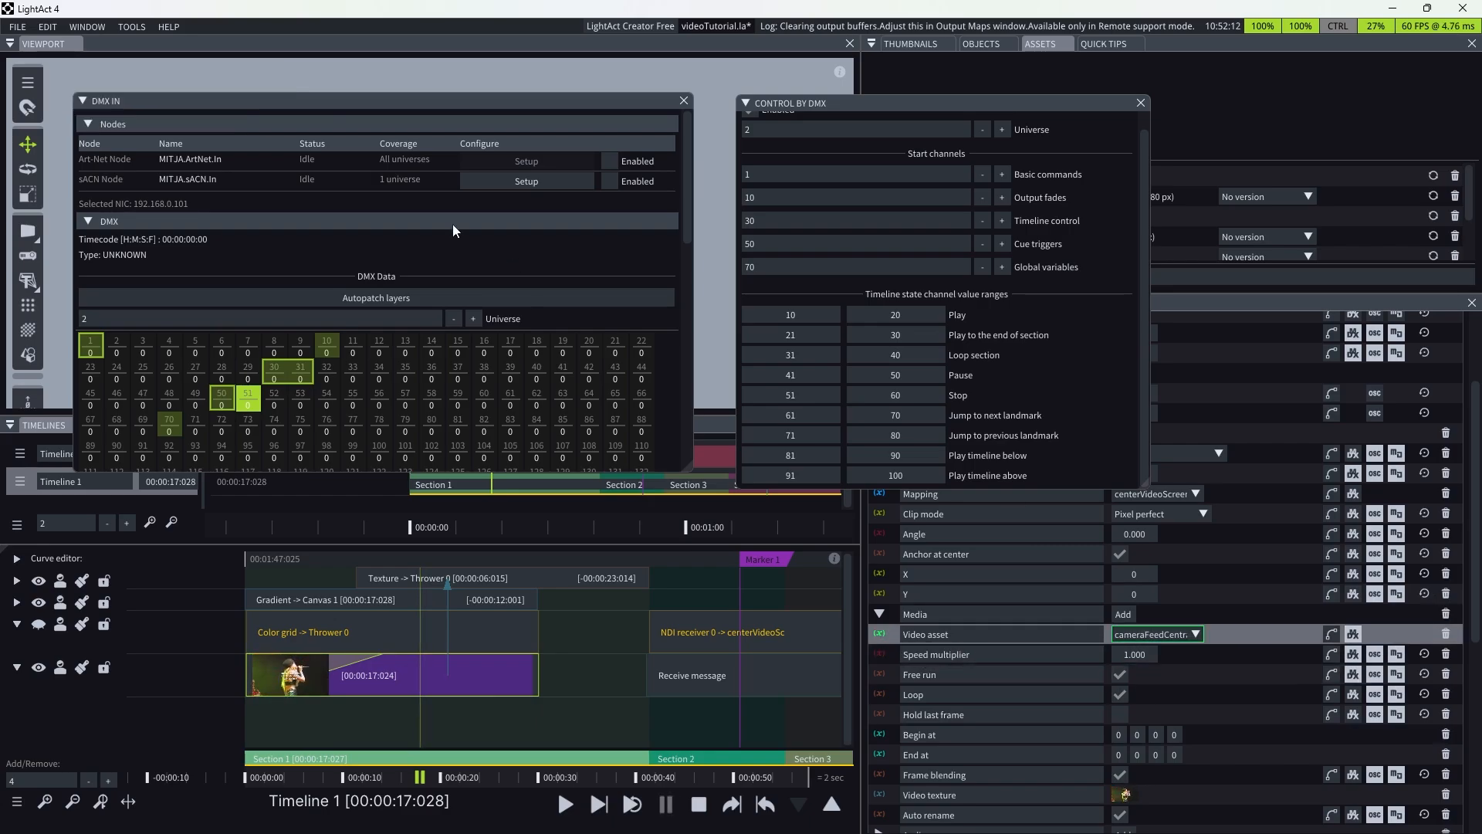
- Inspect the DMX encoding options of the layer's Video asset variable, with DMX In switched to universe 1
{"action": "right_click", "coordinate": [932, 638]}
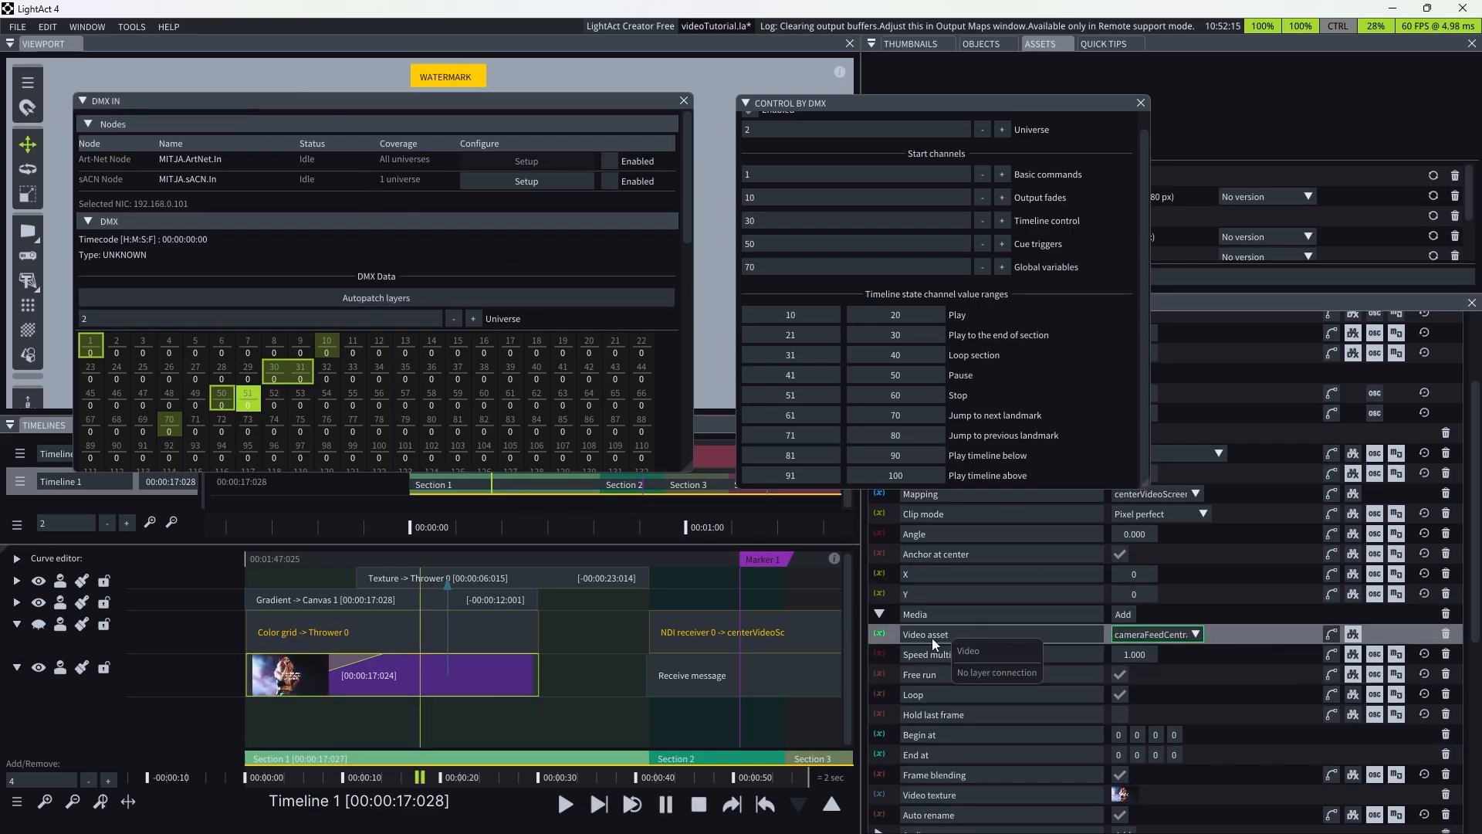
{"action": "left_click", "coordinate": [510, 640]}
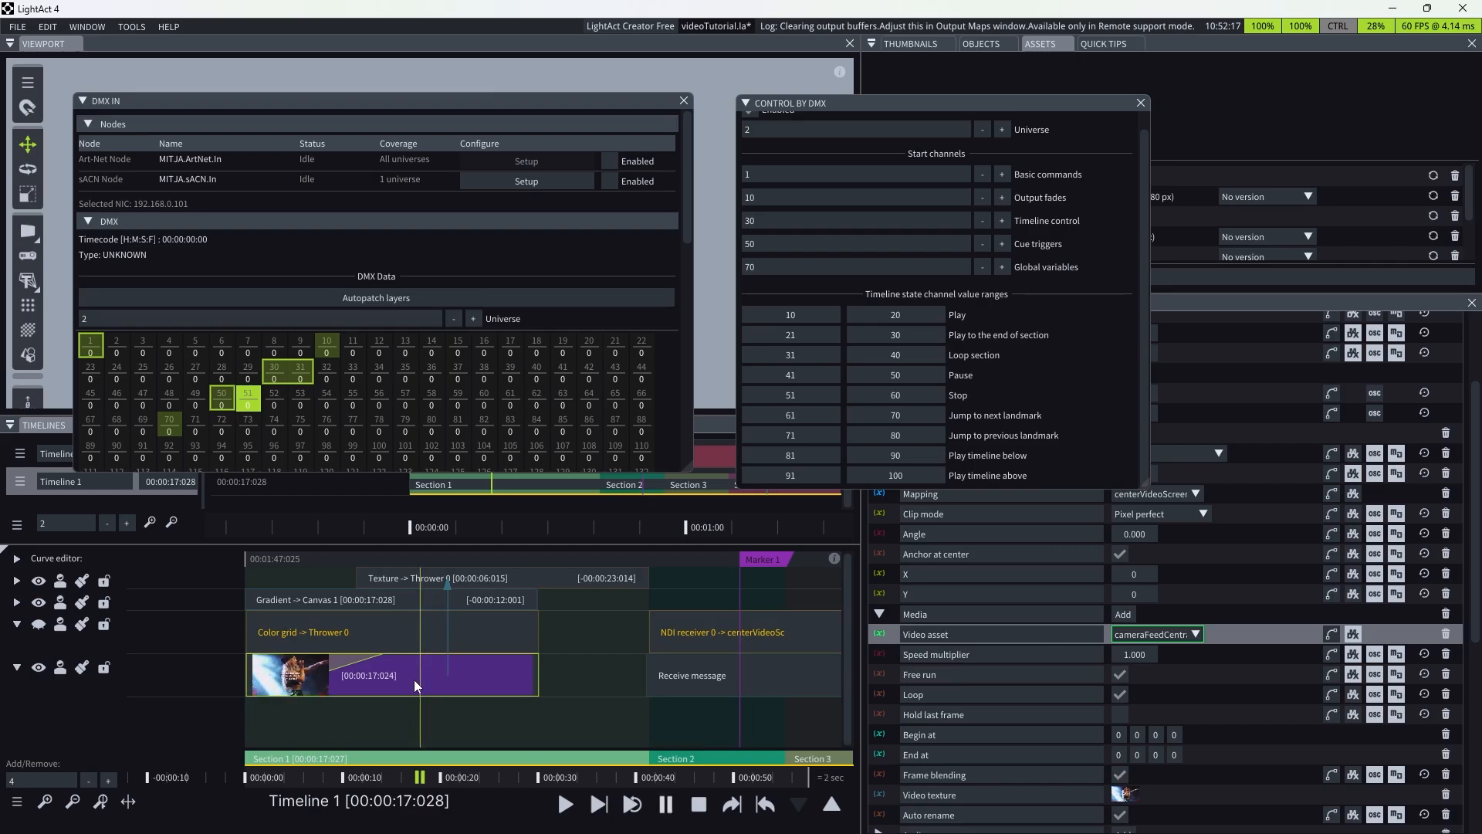
{"action": "right_click", "coordinate": [1353, 634]}
{"action": "left_click", "coordinate": [1352, 637]}
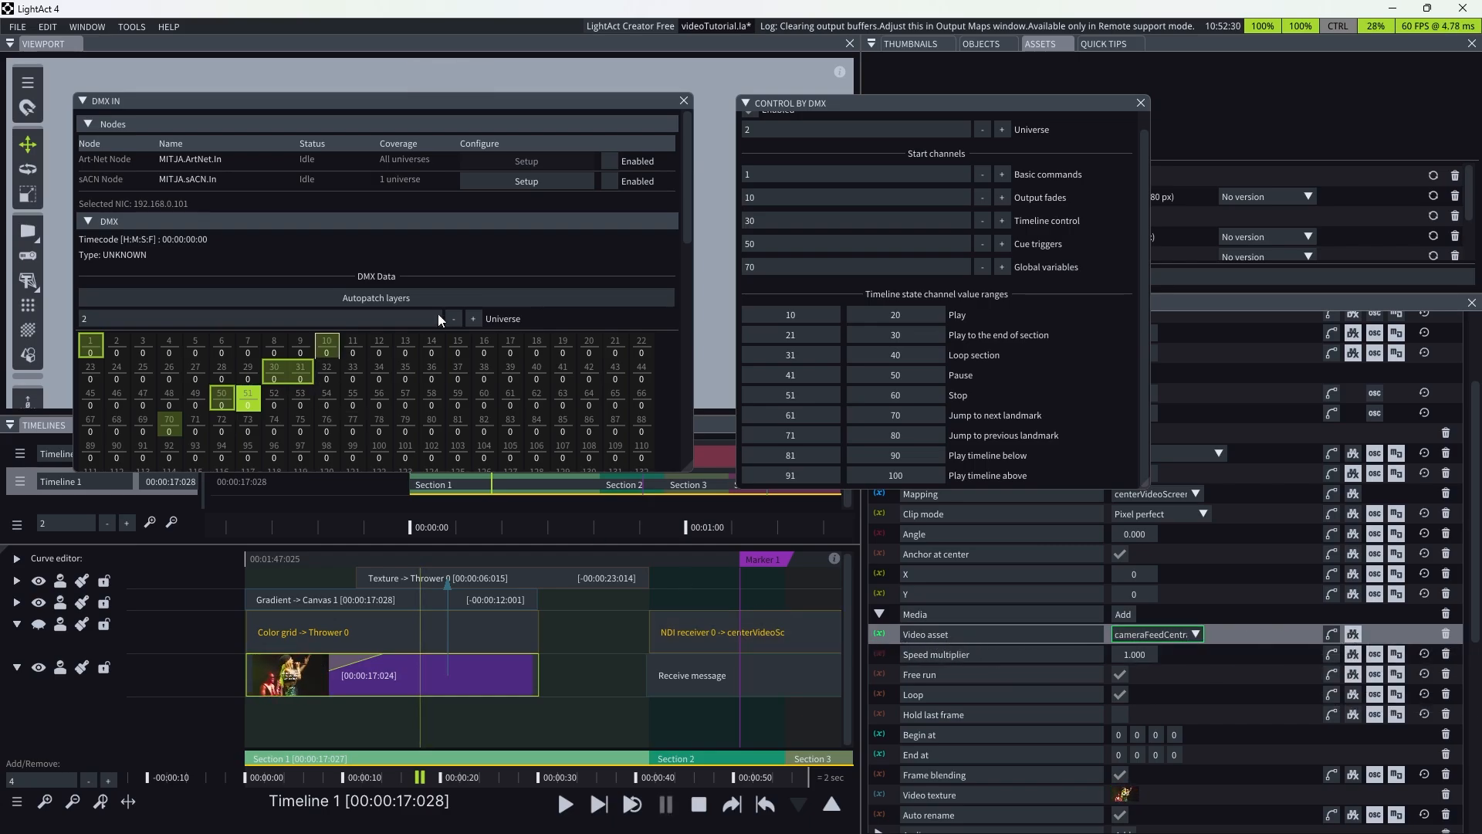
{"action": "left_click", "coordinate": [457, 318]}
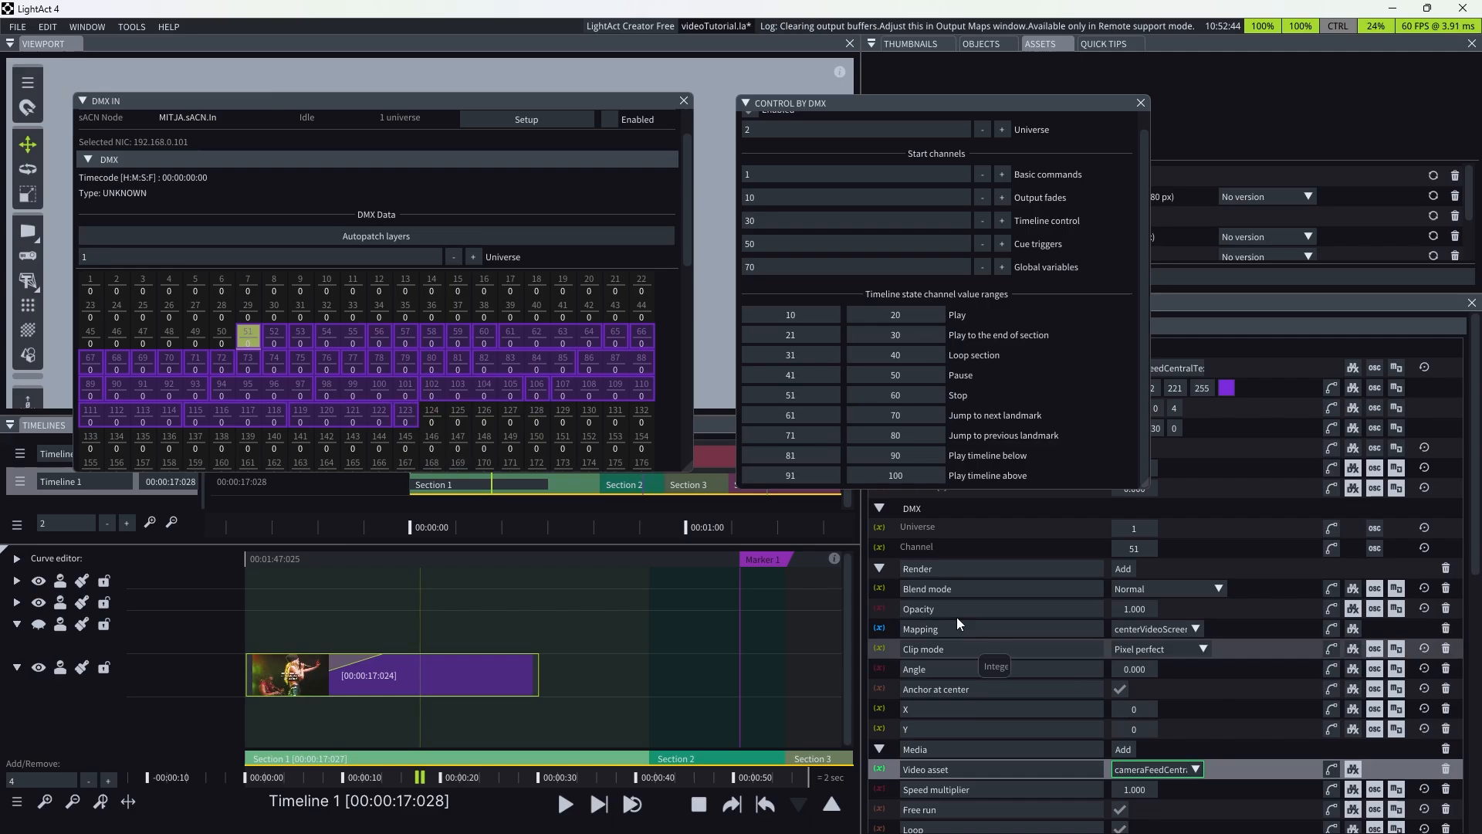
{"action": "right_click", "coordinate": [1356, 770]}
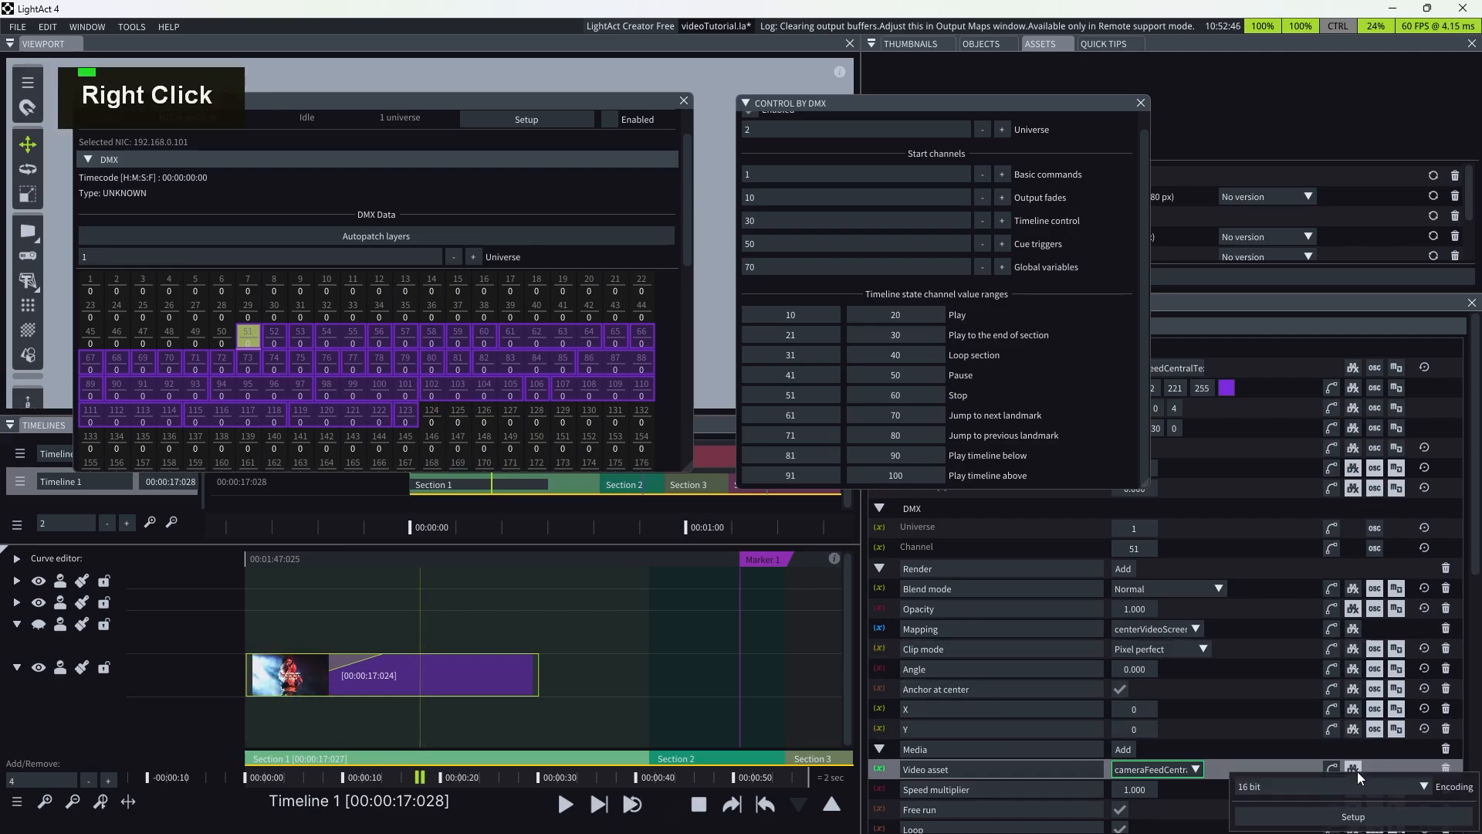
{"action": "left_click", "coordinate": [1419, 787]}
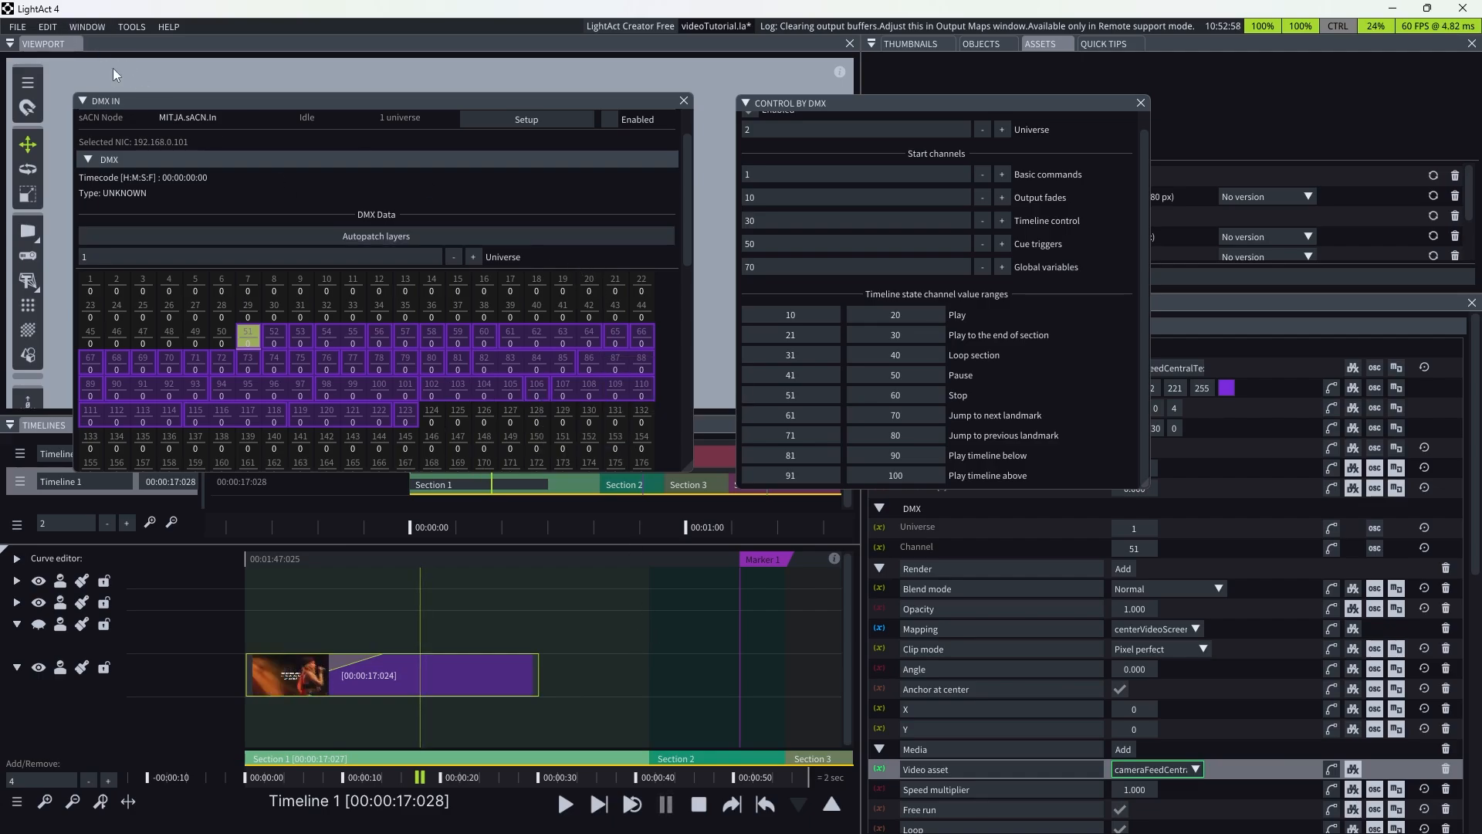
- Open the Index manager on the Video collection, move it clear of the toolbar and view its fill options
{"action": "left_click", "coordinate": [89, 28]}
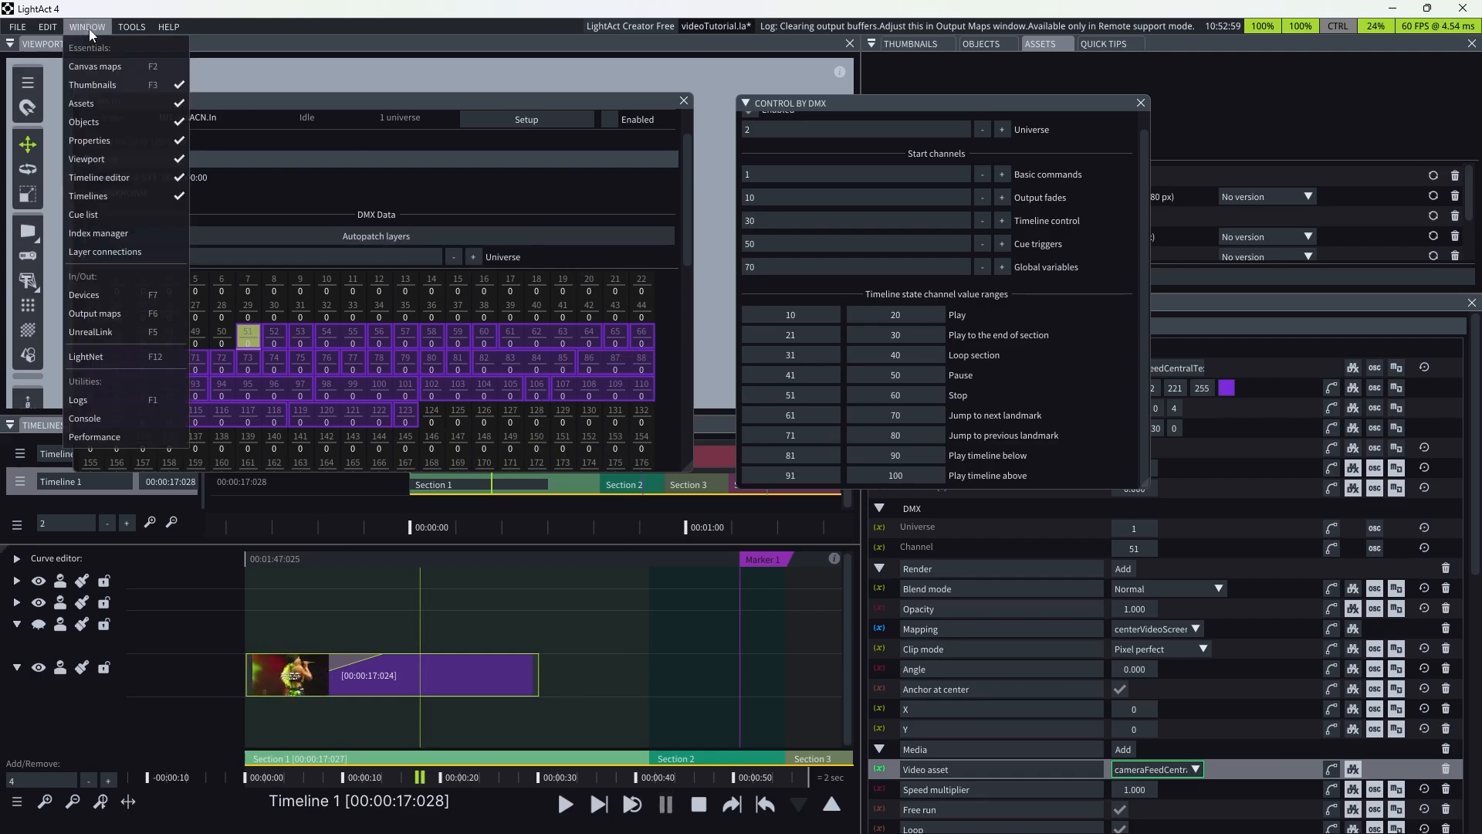
{"action": "left_click", "coordinate": [109, 233]}
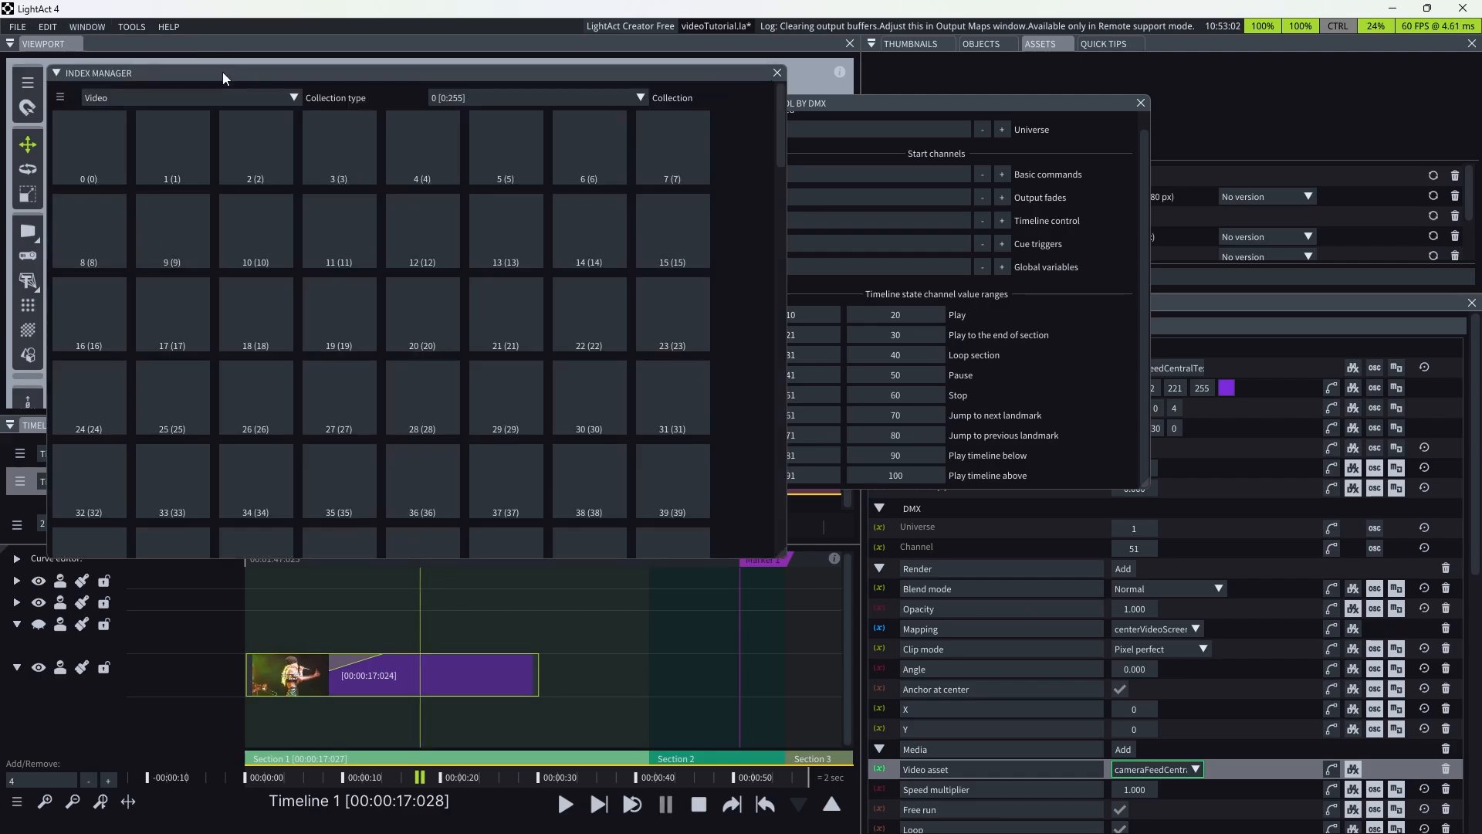
{"action": "left_click_drag", "start_coordinate": [223, 72], "coordinate": [498, 163]}
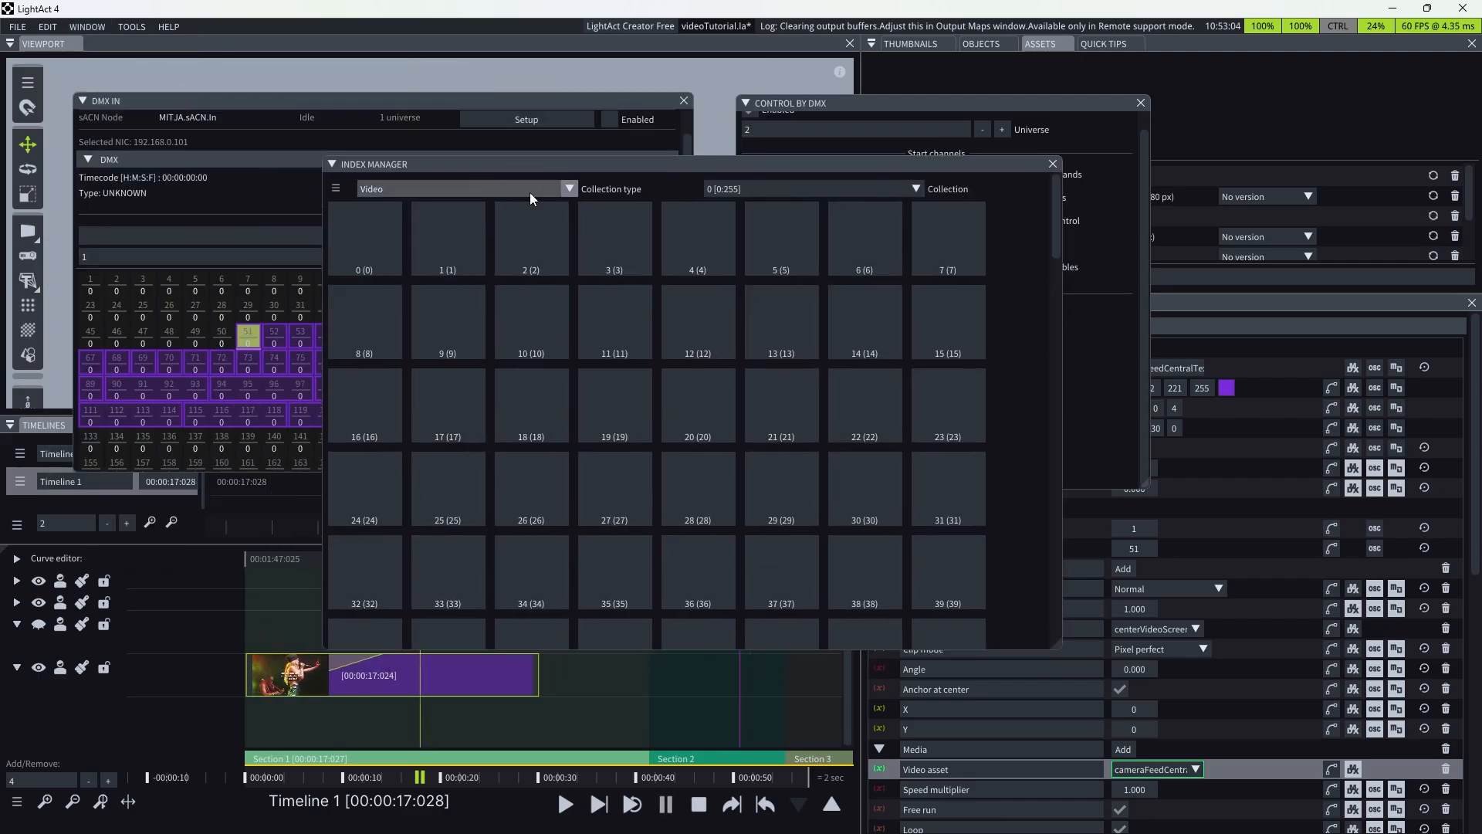
{"action": "left_click", "coordinate": [337, 190]}
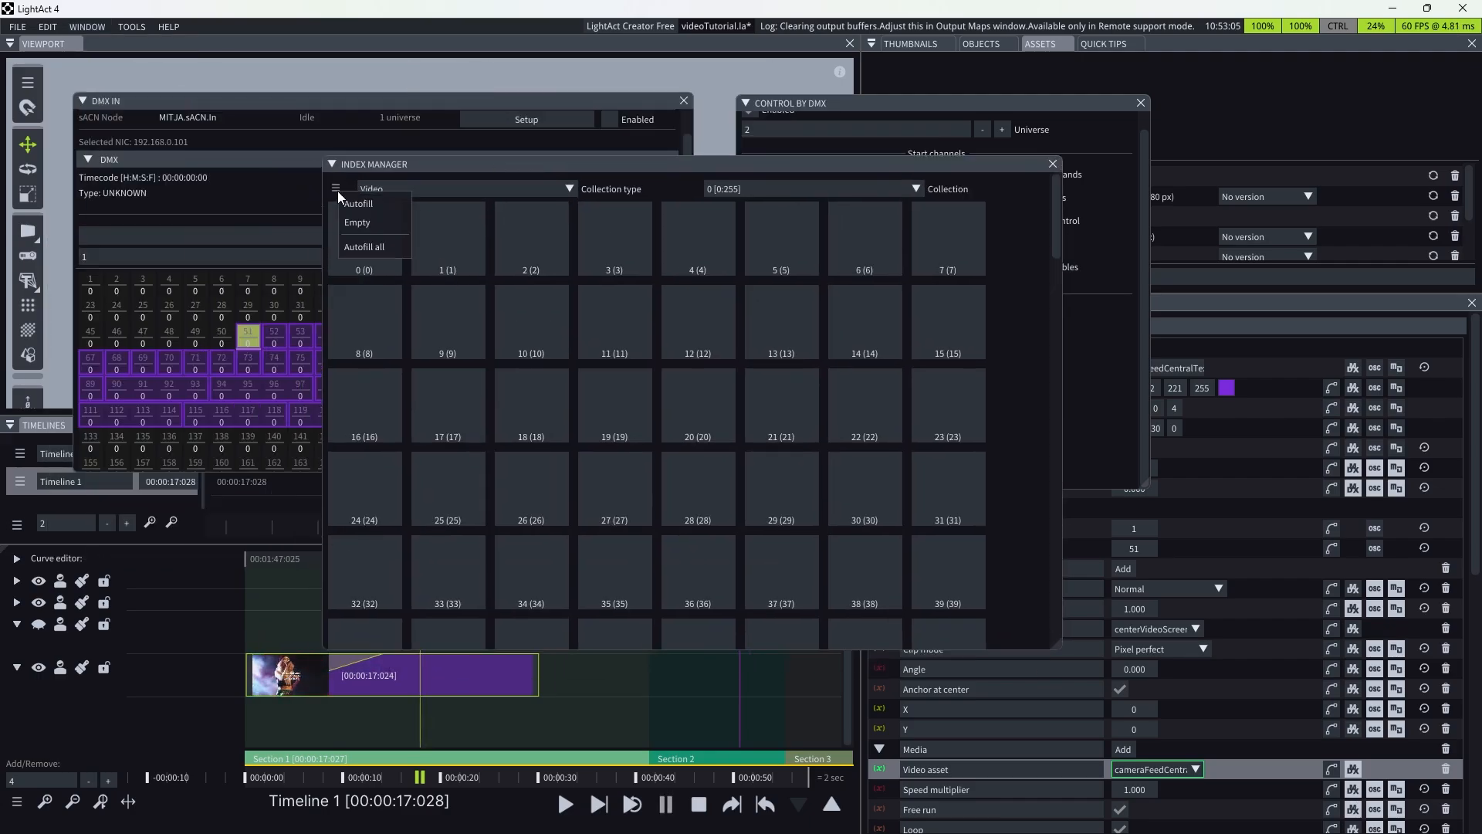
{"action": "left_click", "coordinate": [385, 161]}
- Close Control by DMX, and move and narrow the Index manager so the assets and layer properties stay uncovered
{"action": "left_click", "coordinate": [1141, 103]}
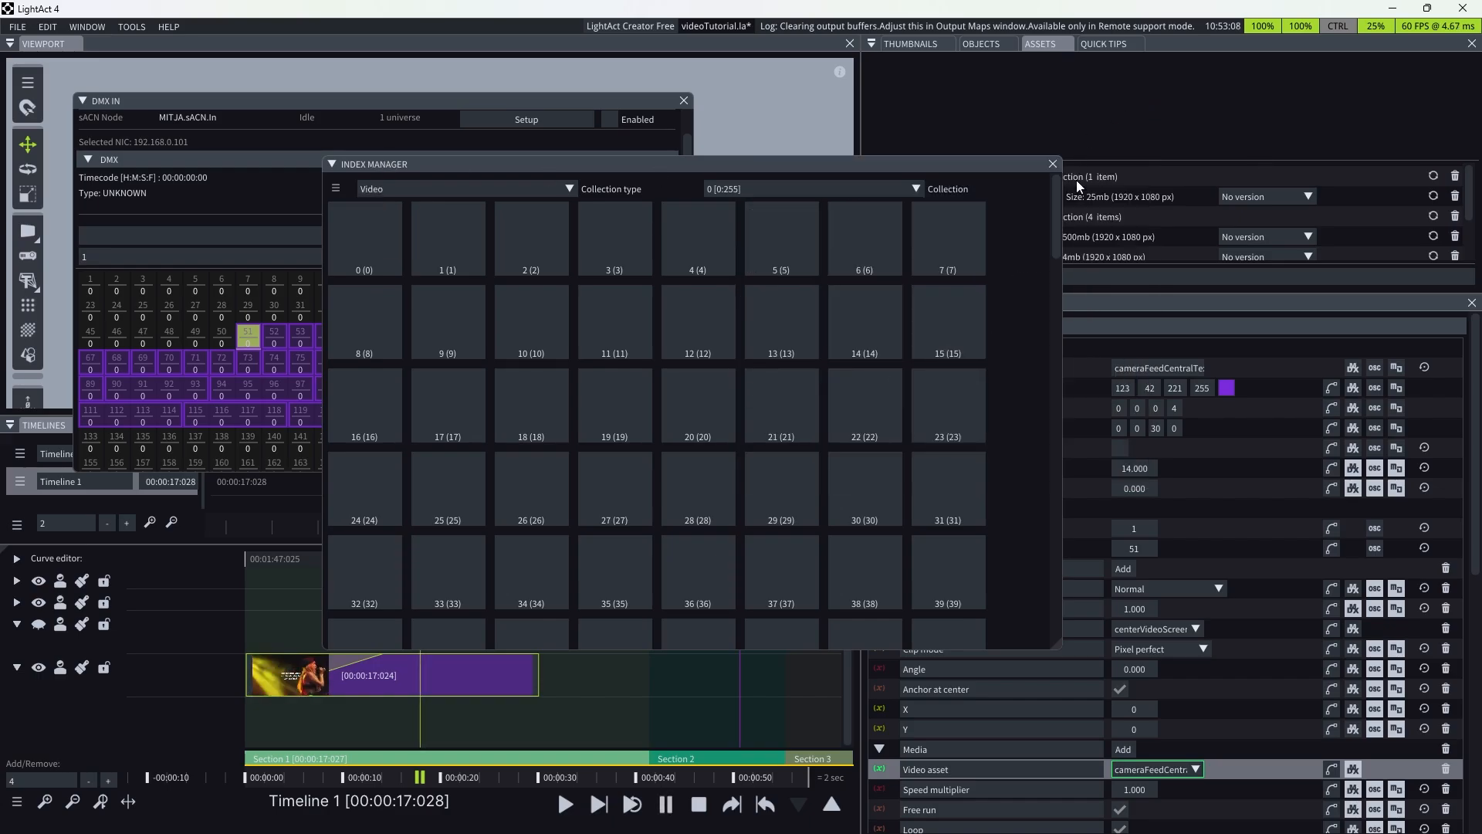
{"action": "left_click_drag", "start_coordinate": [988, 164], "coordinate": [794, 100]}
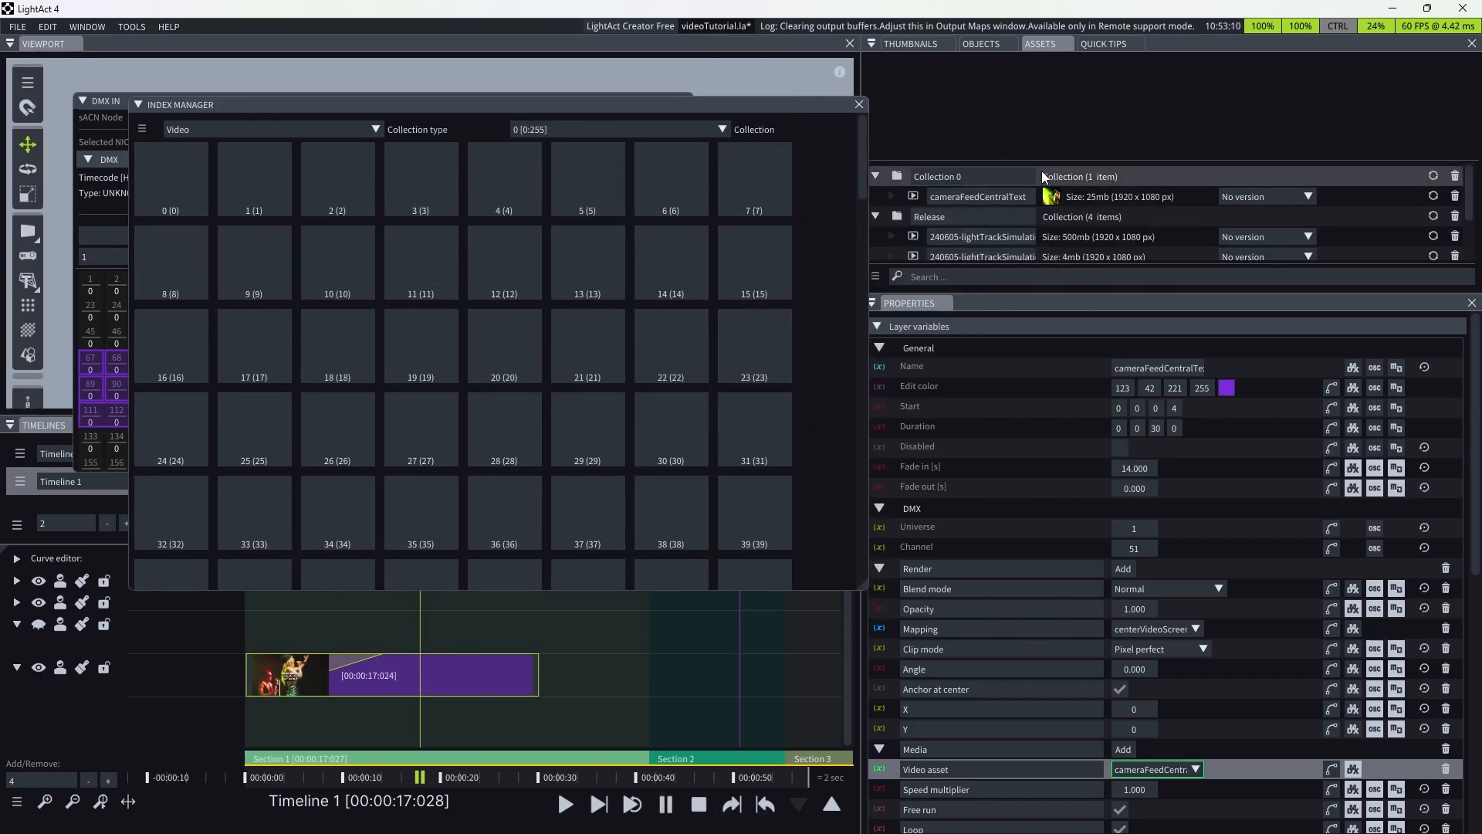
{"action": "mouse_move", "coordinate": [864, 596]}
{"action": "left_mouse_down"}
{"action": "mouse_move", "coordinate": [798, 581]}
{"action": "mouse_move", "coordinate": [840, 595]}
{"action": "left_mouse_up"}
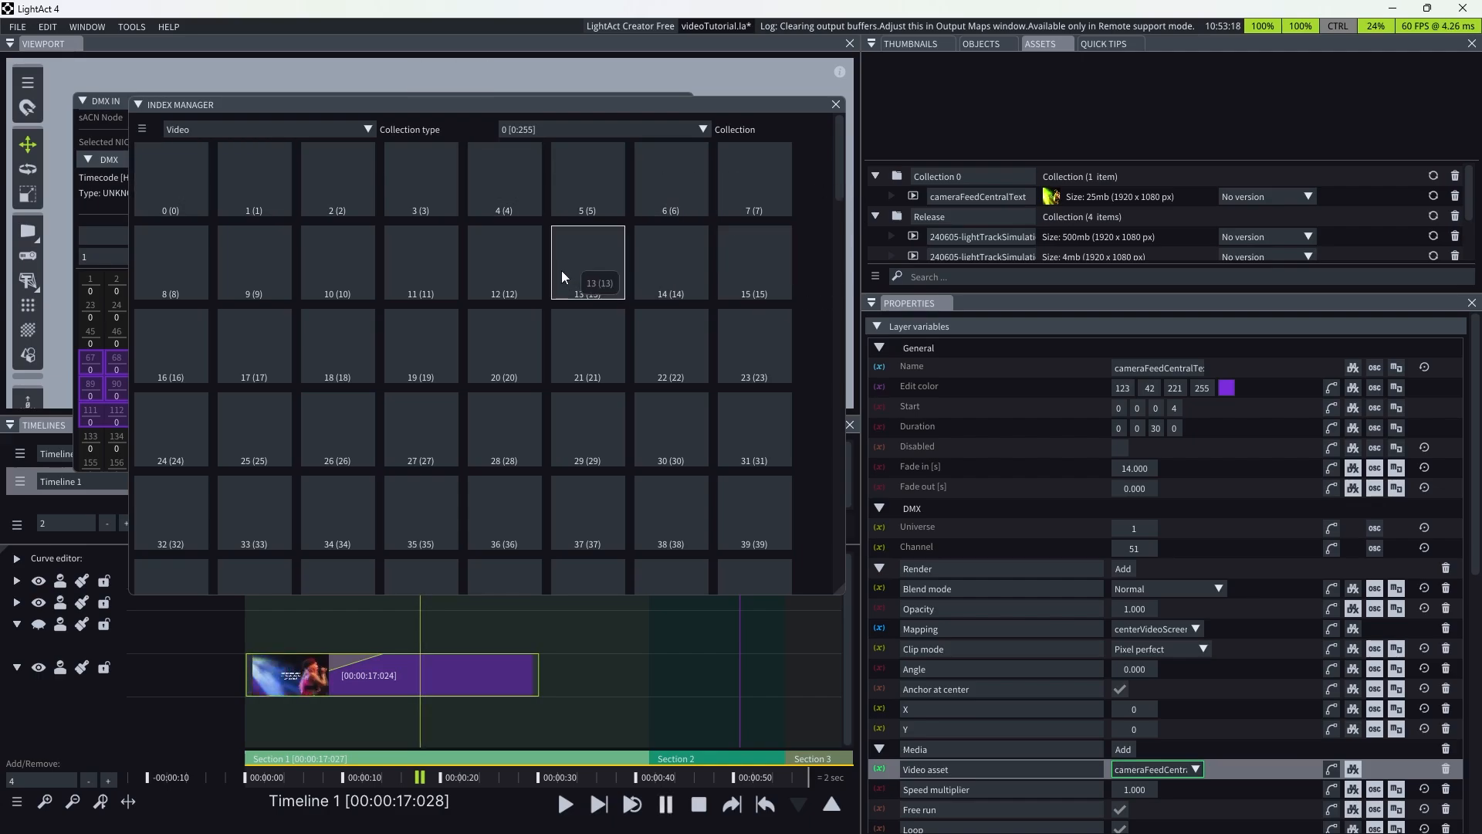
- Autofill the Video index with the project's videos, and view collection 1 [256:511] before returning to collection 0 [0:255]
{"action": "double_click", "coordinate": [145, 130]}
{"action": "left_click", "coordinate": [156, 150]}
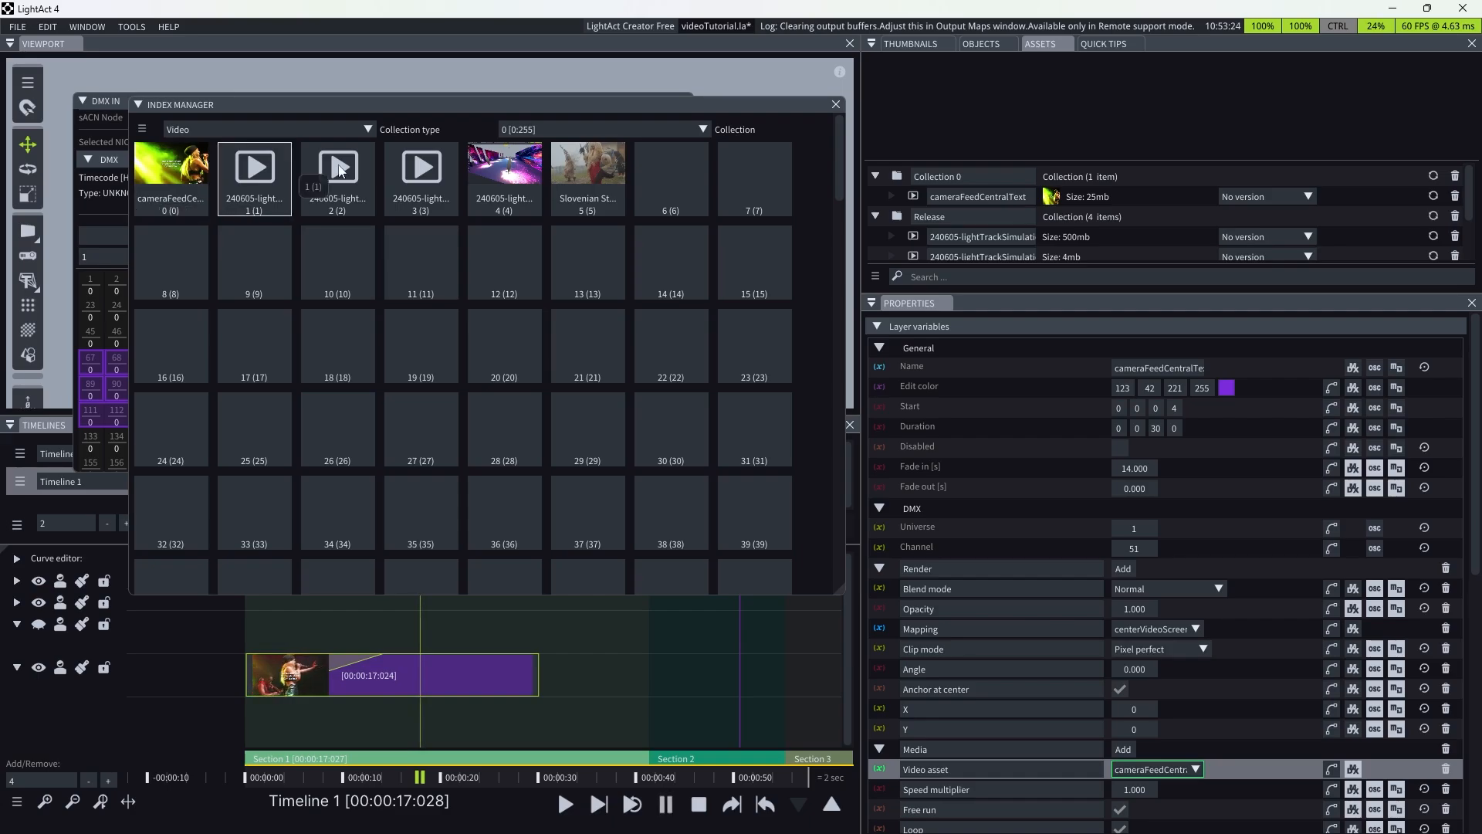
{"action": "left_click", "coordinate": [629, 127]}
{"action": "left_click", "coordinate": [576, 164]}
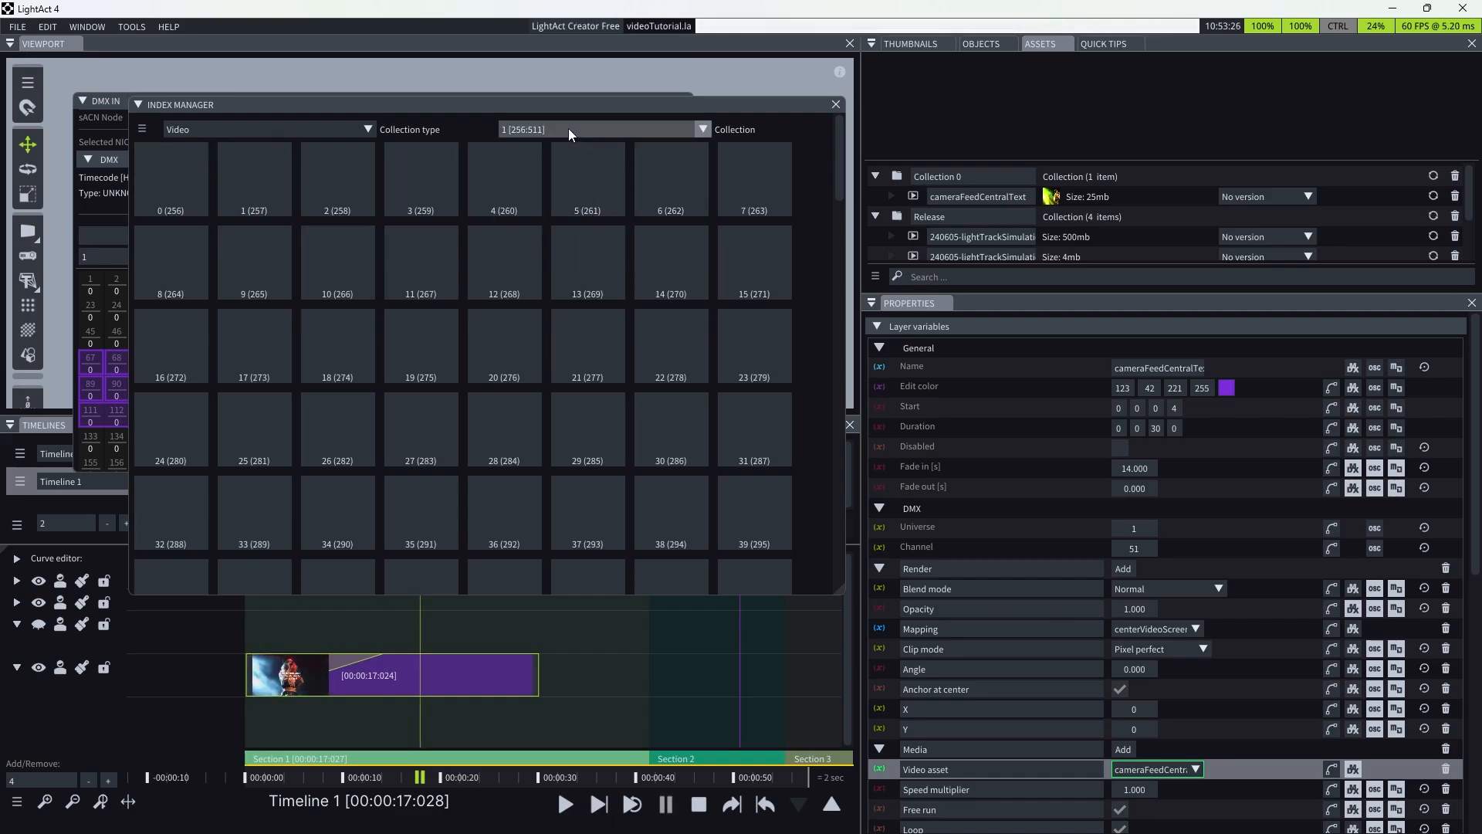
{"action": "left_click", "coordinate": [568, 129]}
{"action": "left_click", "coordinate": [549, 150]}
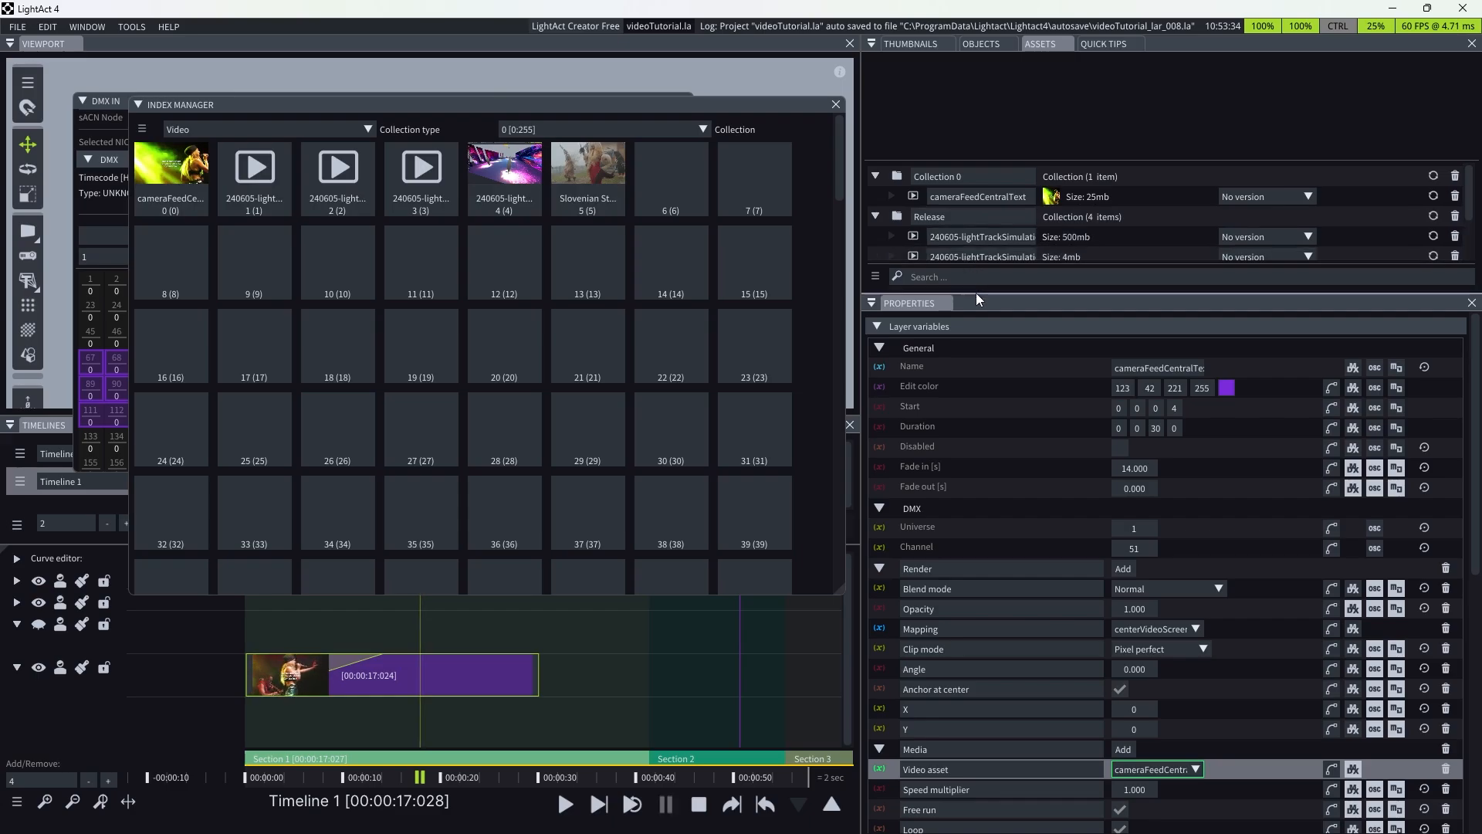
- Enlarge the asset list to show all videos, and review the Index manager's fill options and collection types
{"action": "left_click_drag", "start_coordinate": [975, 293], "coordinate": [981, 407]}
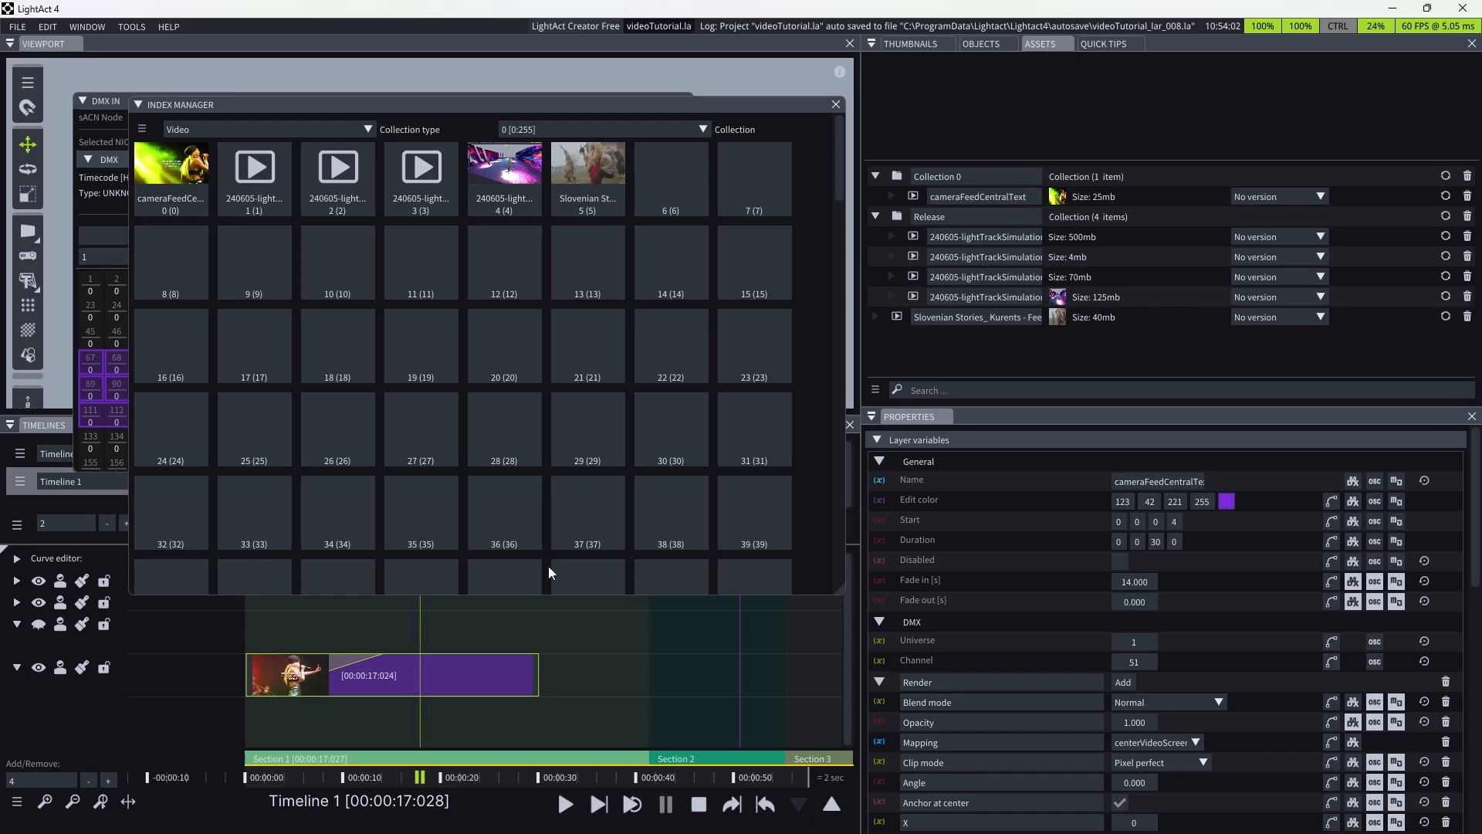
{"action": "left_click", "coordinate": [142, 128]}
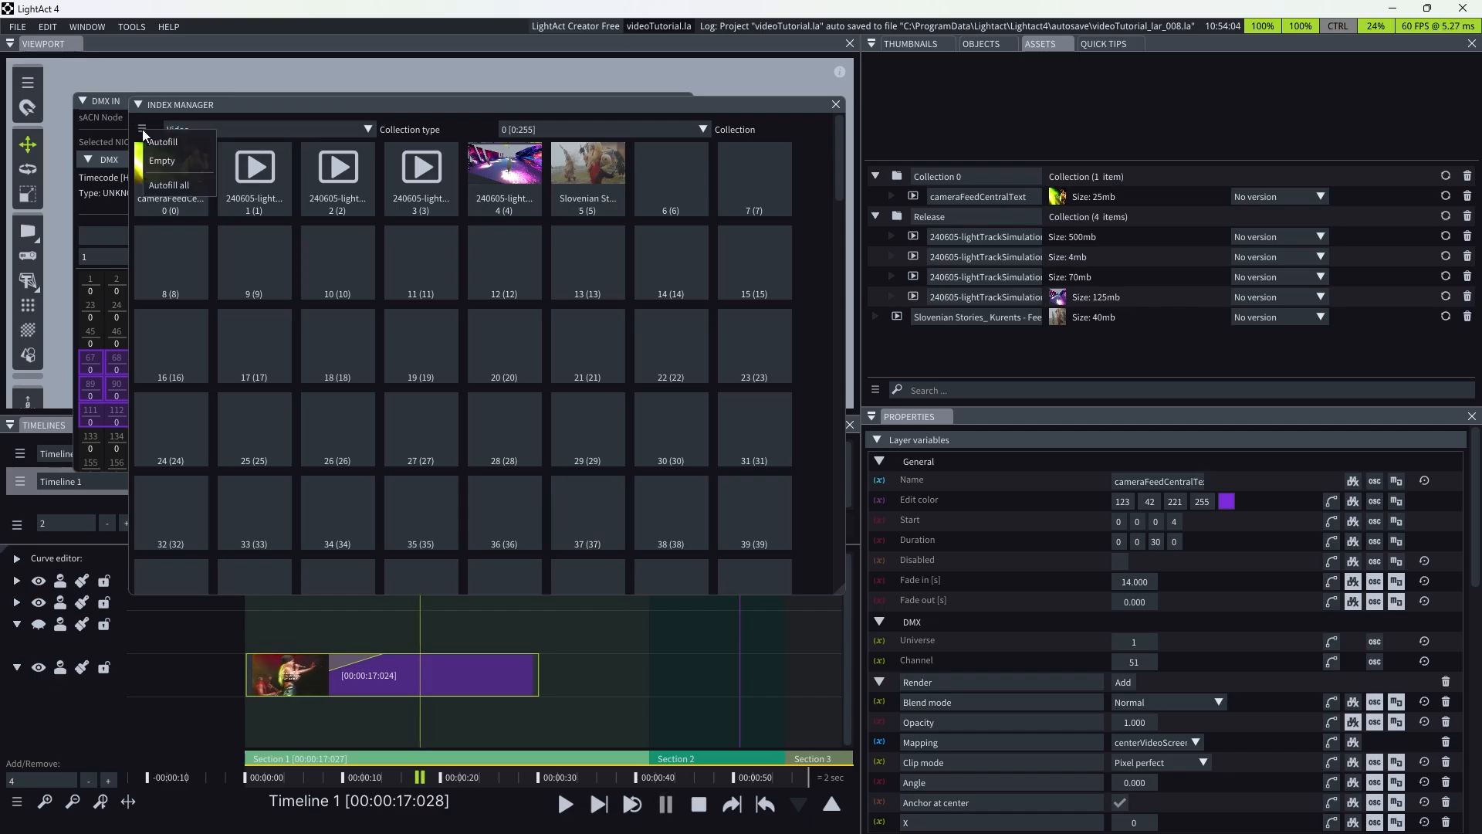
{"action": "left_click", "coordinate": [212, 103]}
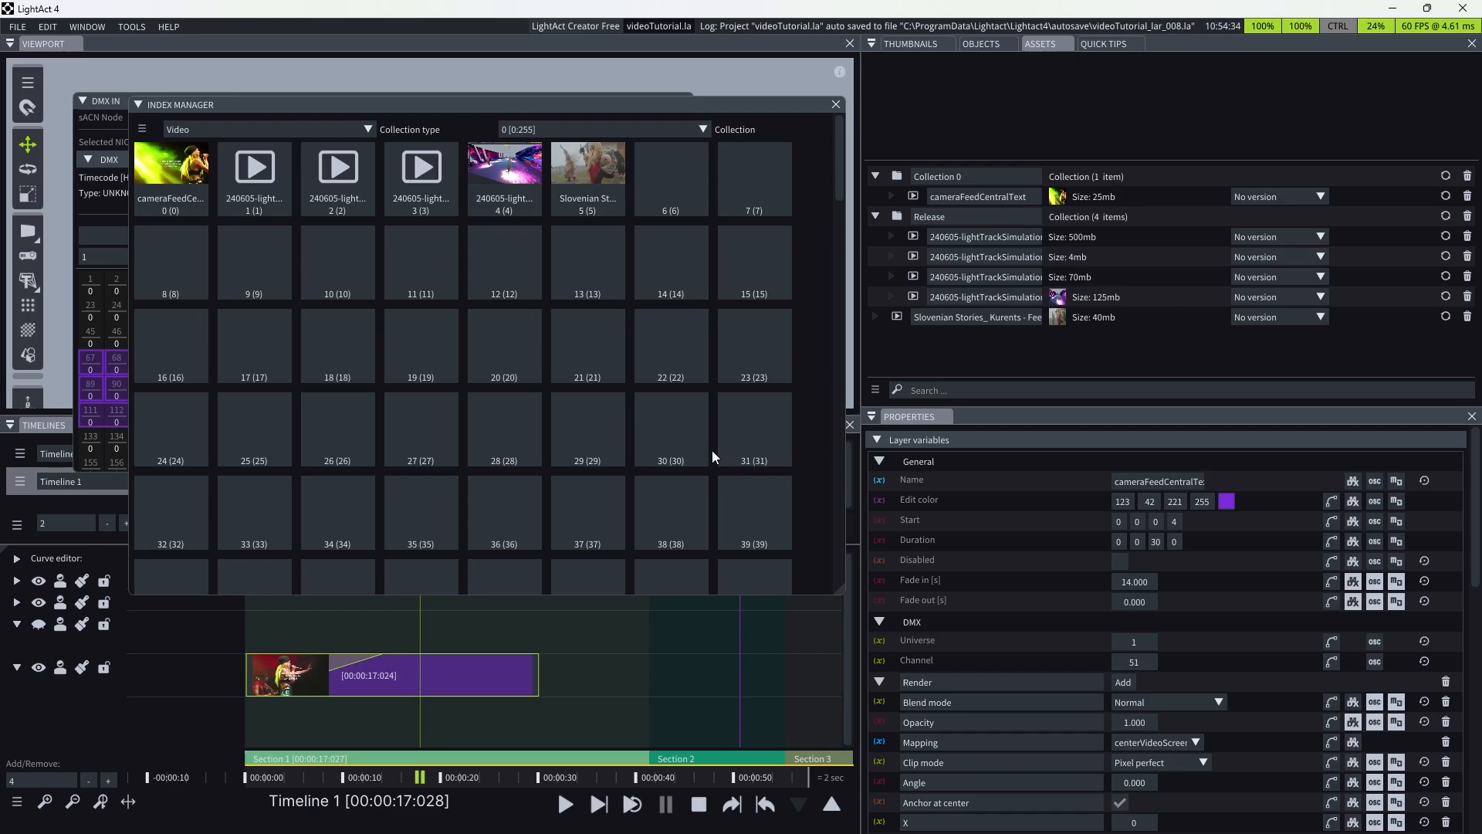
{"action": "left_click", "coordinate": [366, 129]}
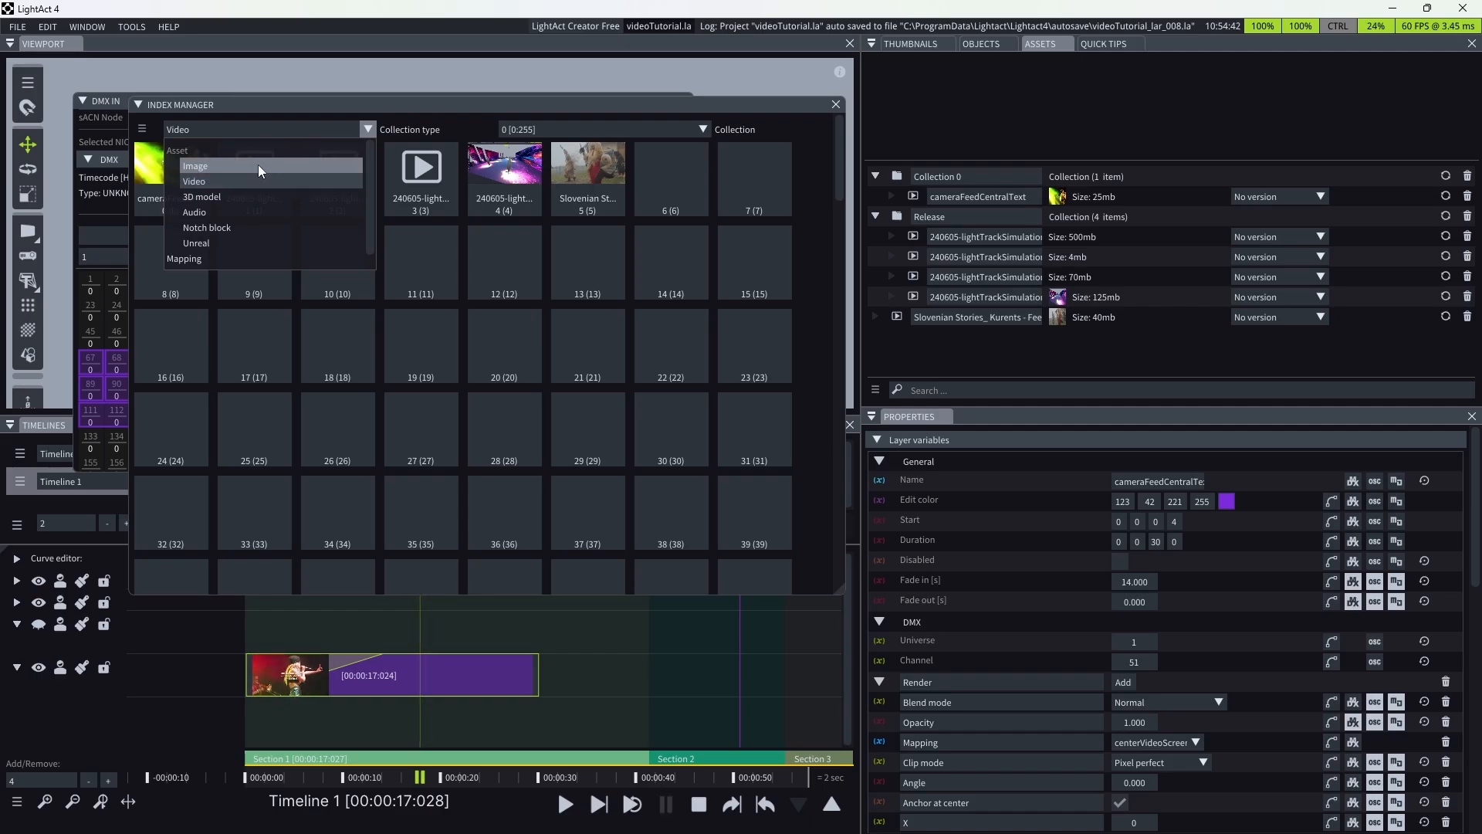
- Add a Notch layer to Timeline 1 on the track above the video layer, starting at about 13 seconds
{"action": "left_click", "coordinate": [369, 629]}
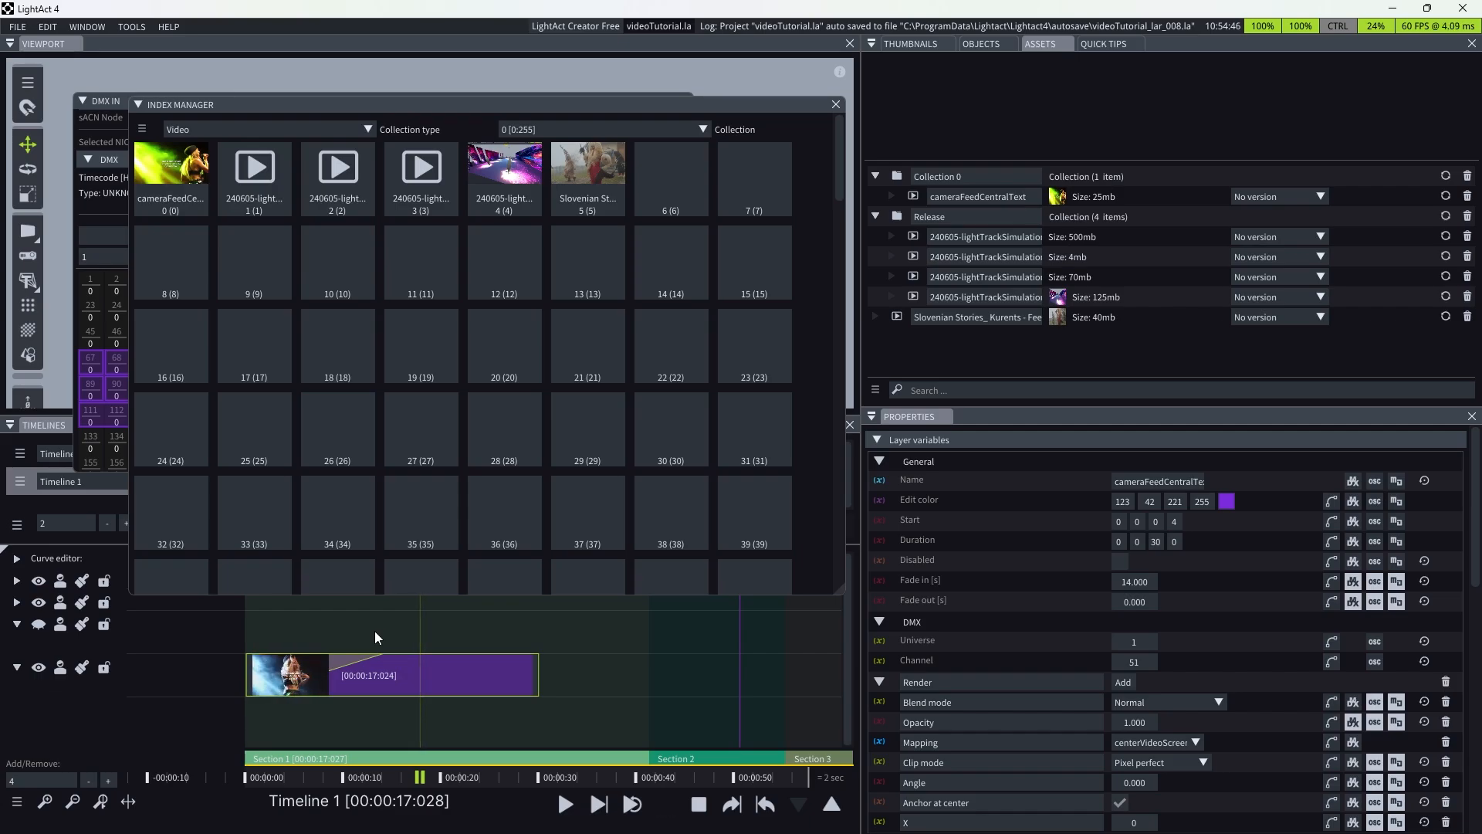
{"action": "key", "text": "n"}
{"action": "left_click", "coordinate": [373, 632]}
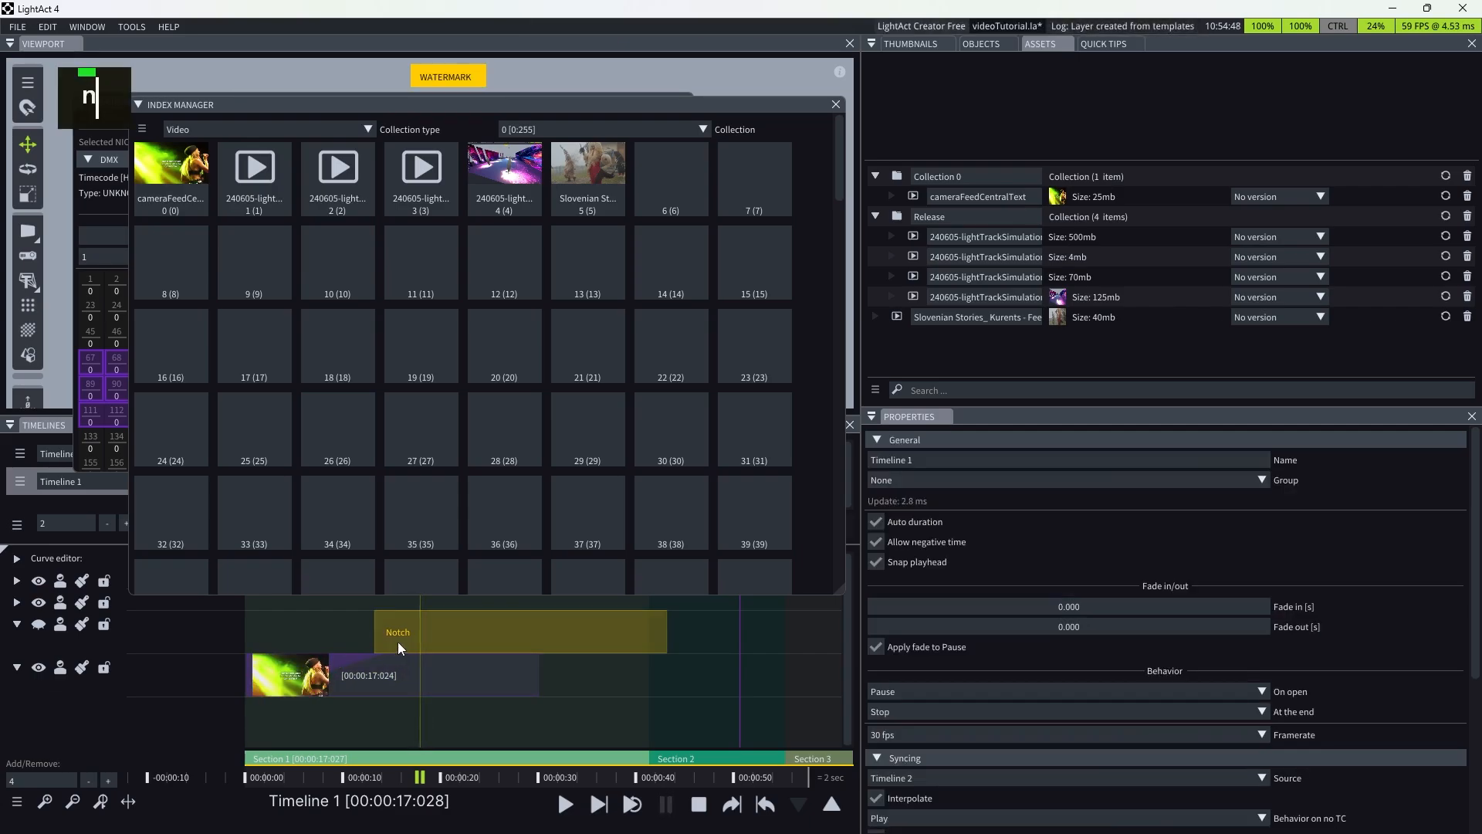
- Select the Notch layer and review the control options of its Notch variable
{"action": "left_click", "coordinate": [397, 642]}
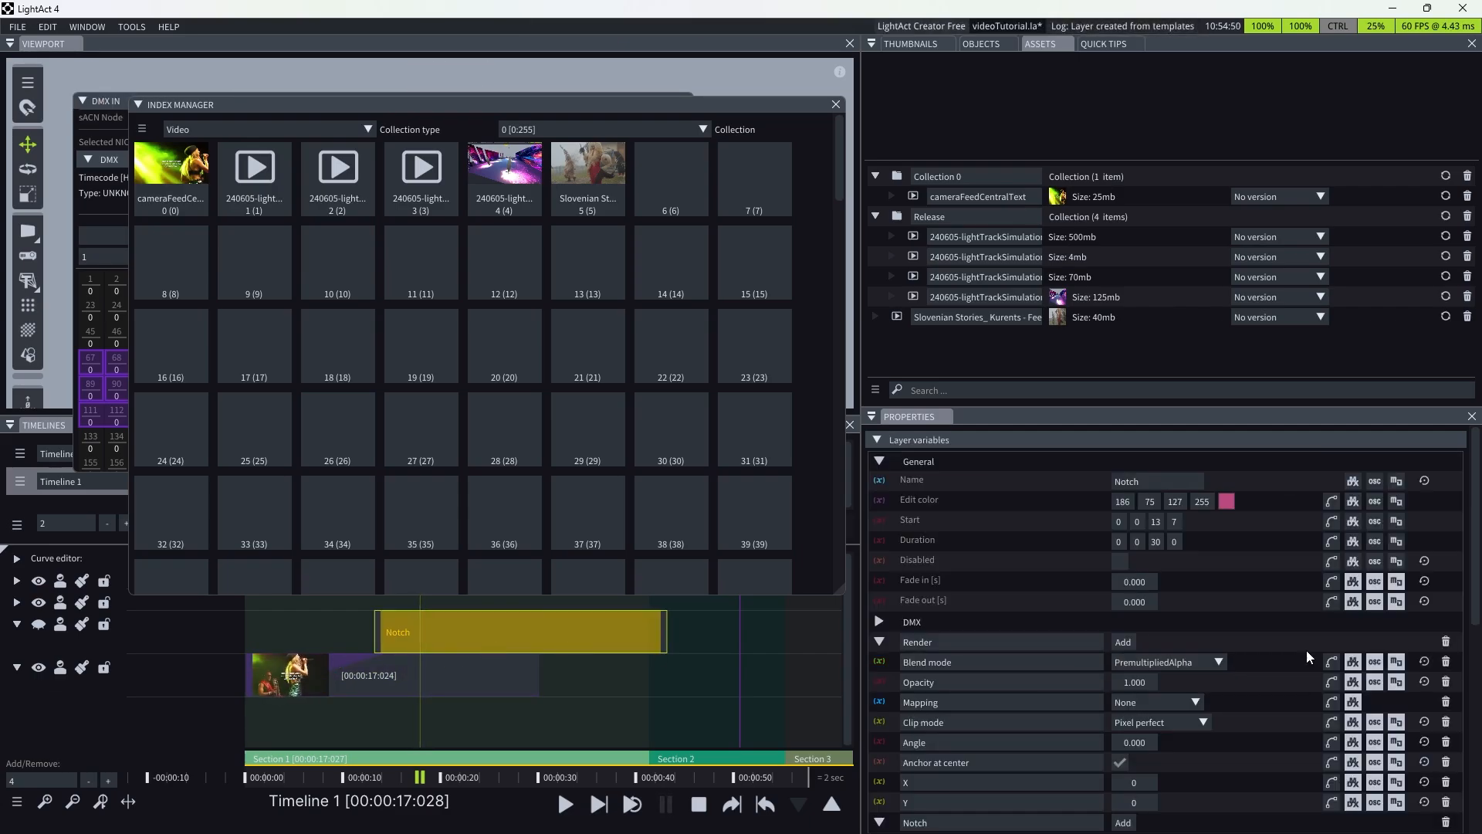
{"action": "scroll", "coordinate": [1124, 669], "scroll_direction": "down", "scroll_amount": 2}
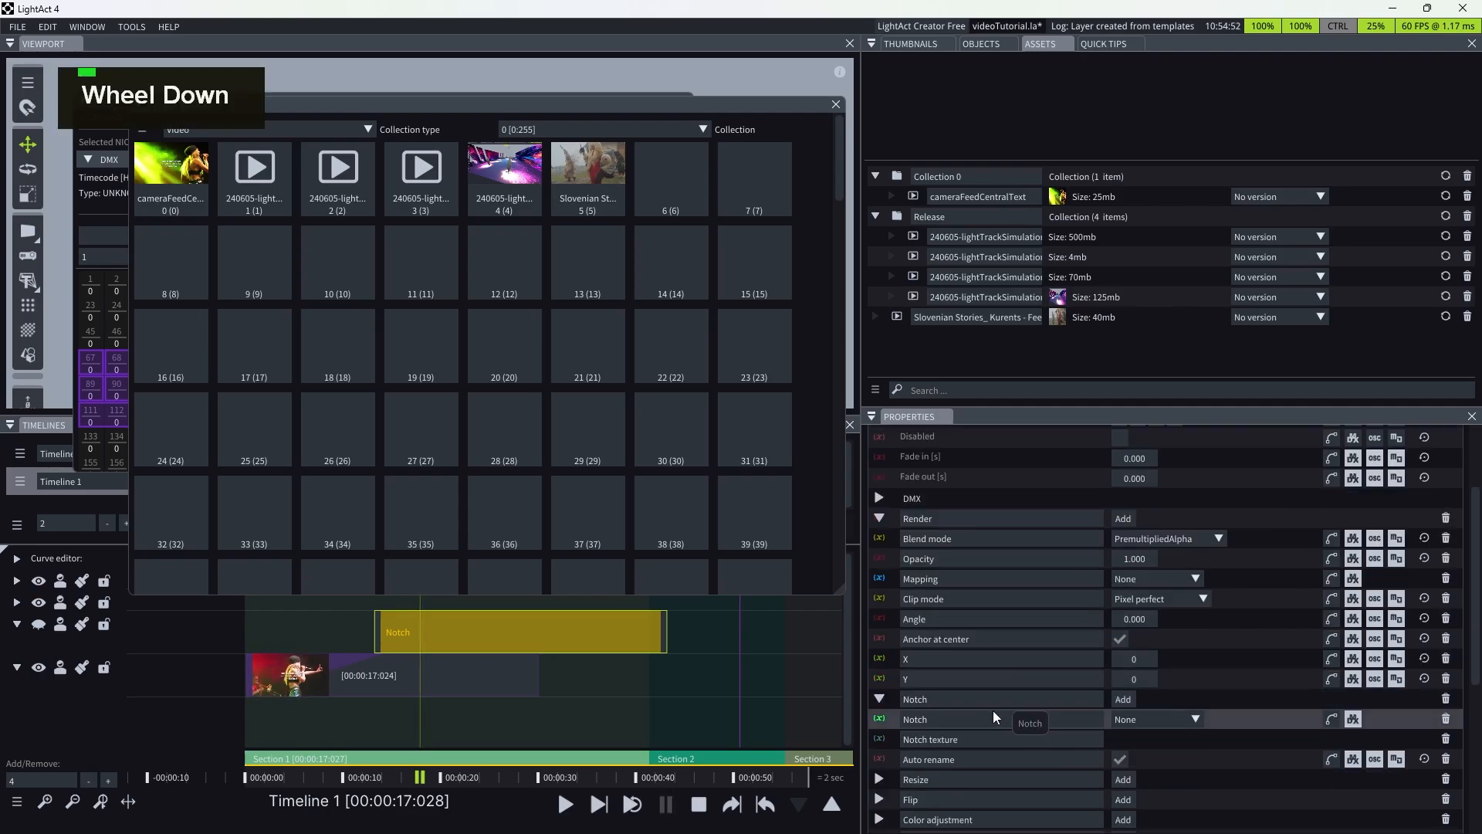
{"action": "left_click", "coordinate": [1352, 720]}
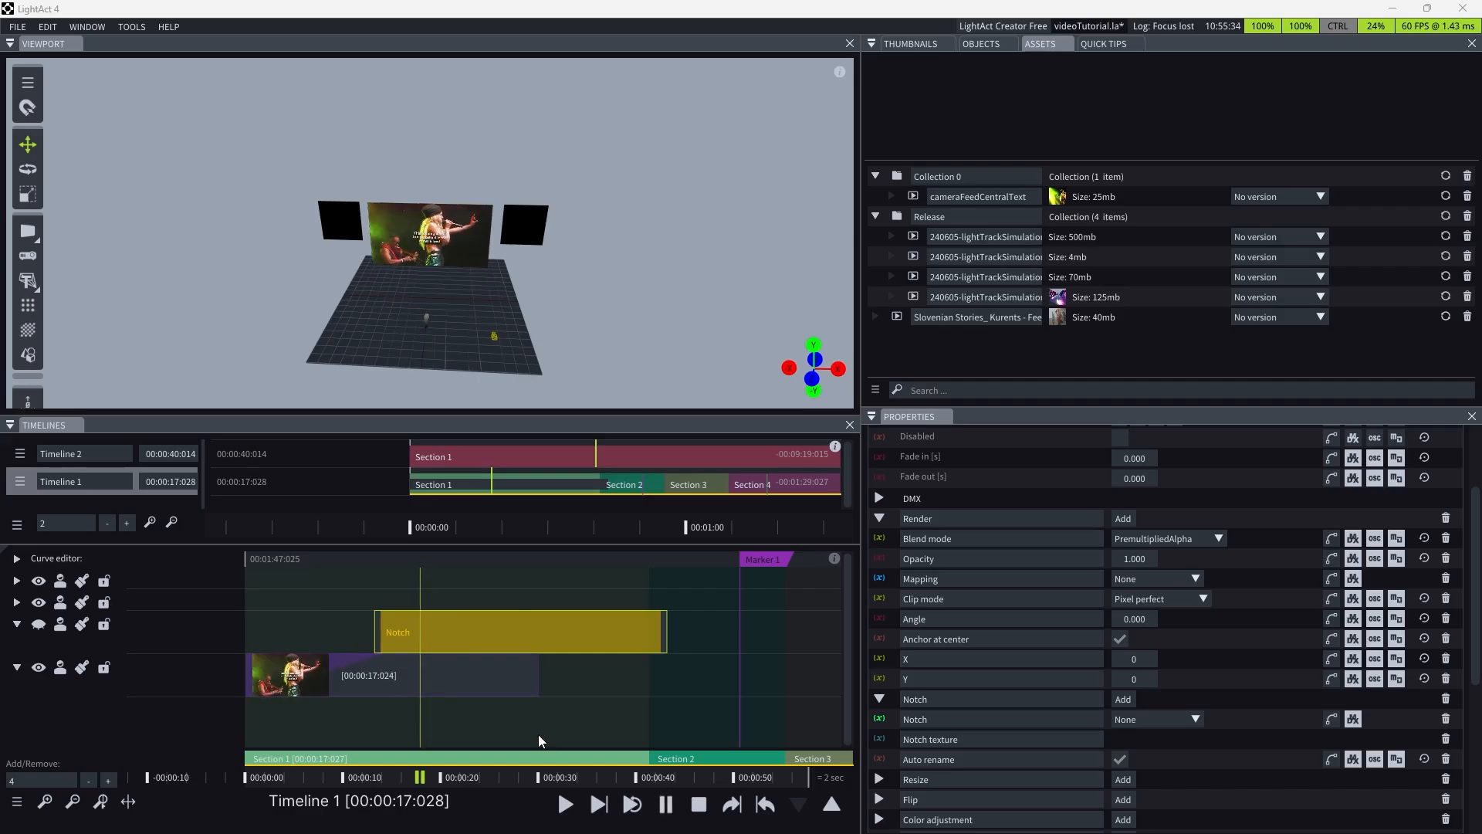
- Open OSC In and regenerate the OSC addresses for the project's variables
{"action": "left_click", "coordinate": [142, 28]}
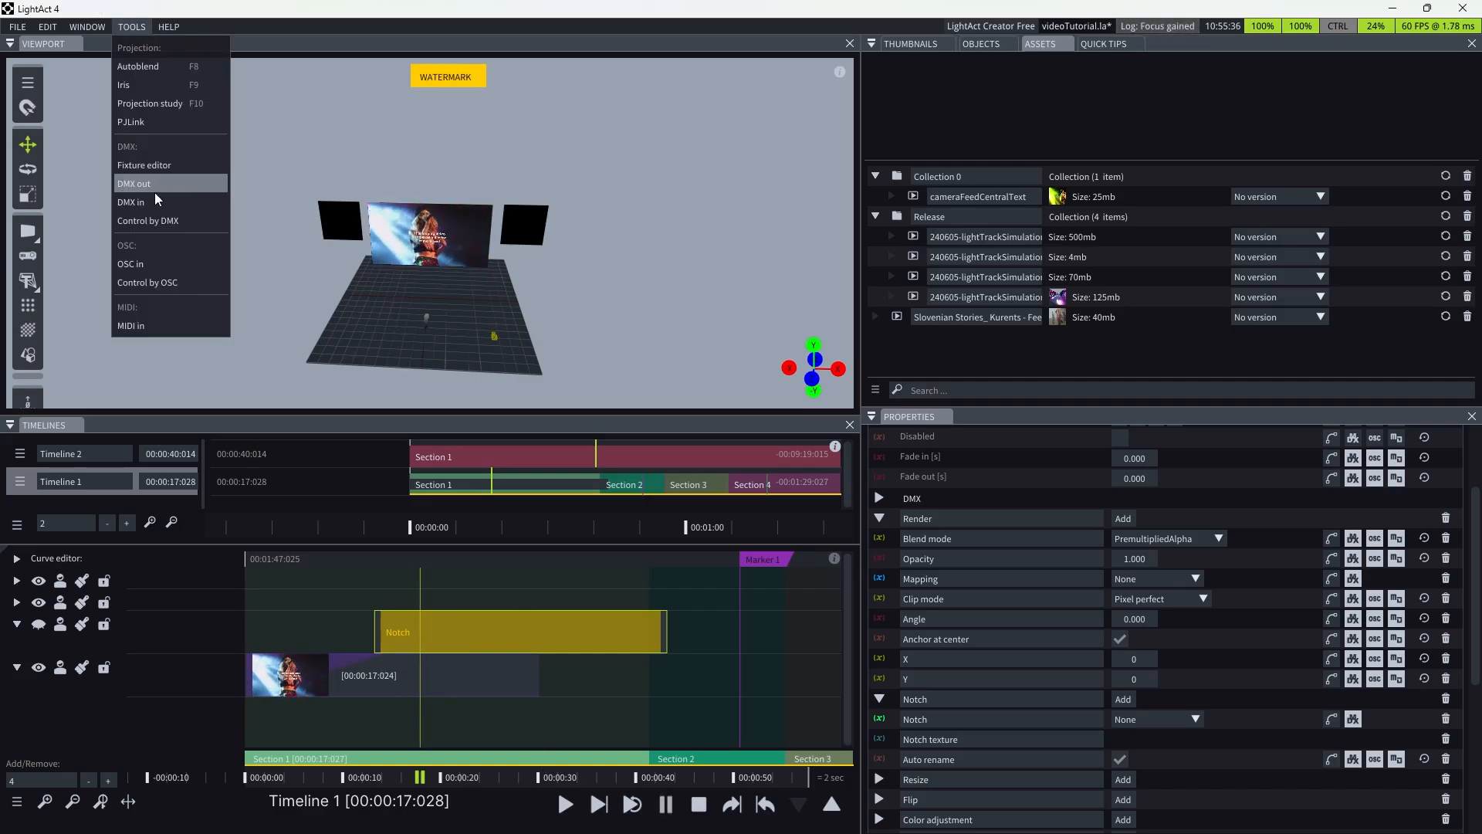
{"action": "left_click", "coordinate": [145, 267]}
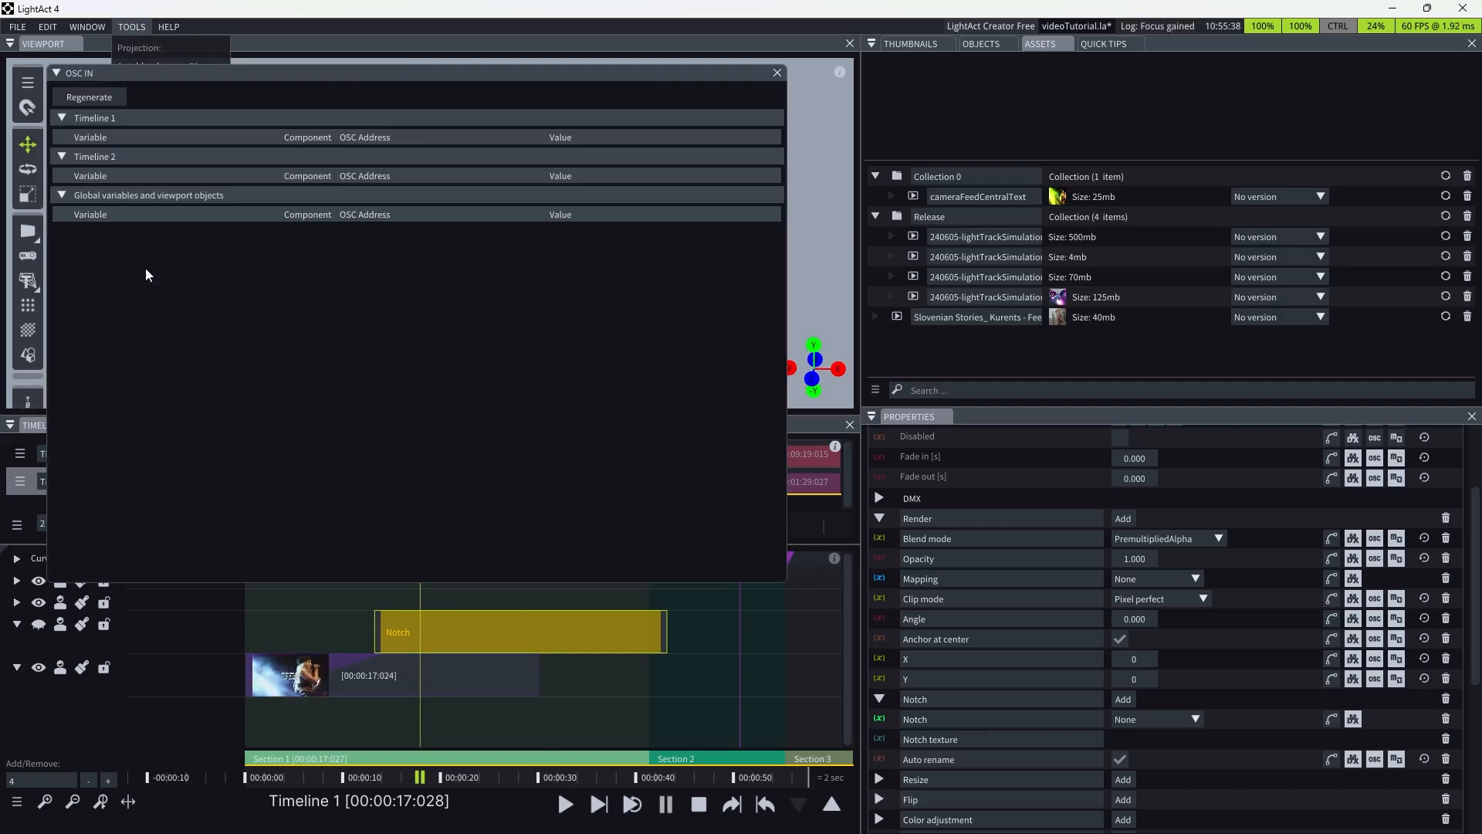
{"action": "left_click_drag", "start_coordinate": [196, 78], "coordinate": [786, 113]}
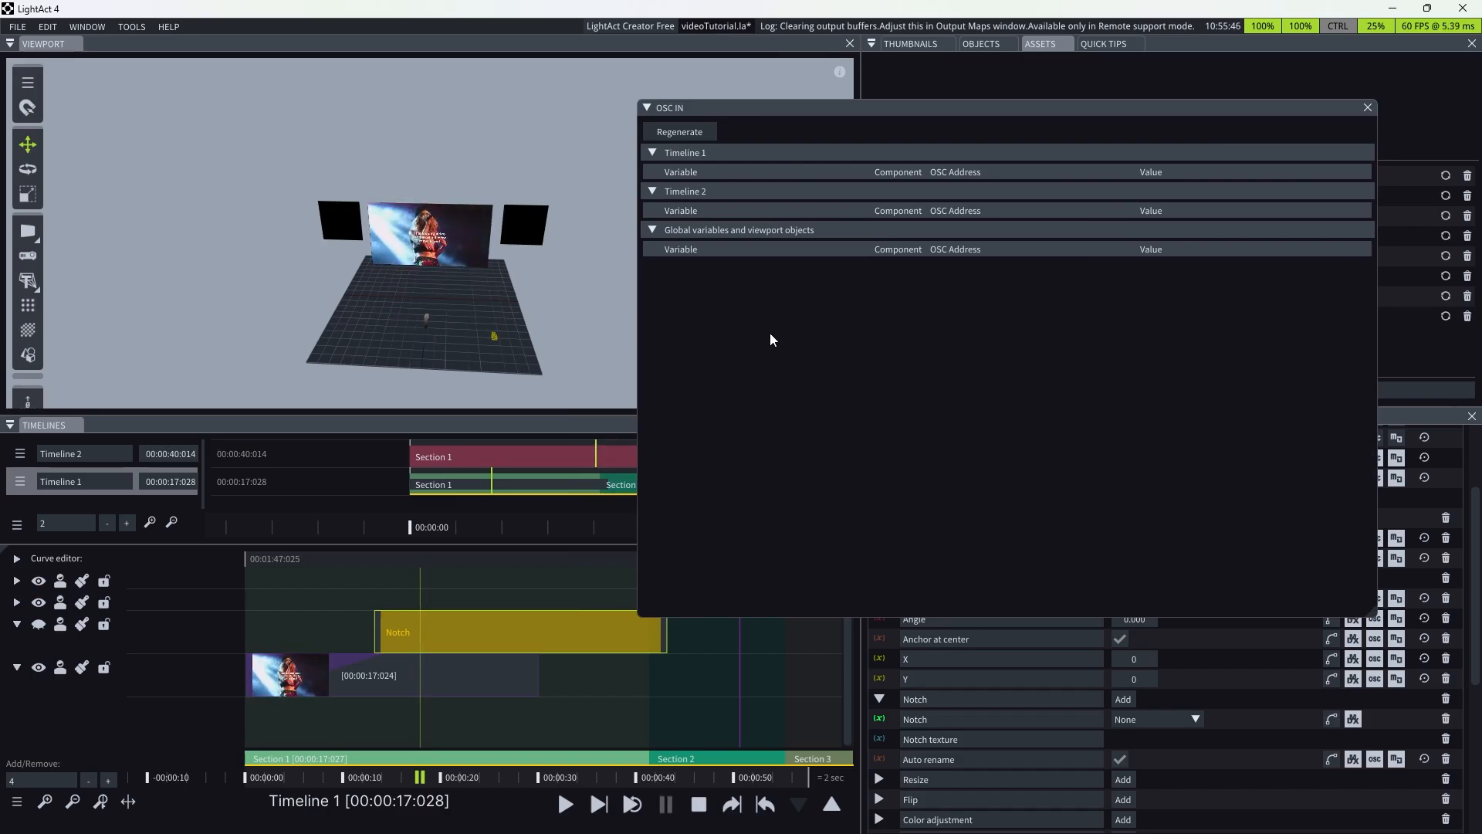
{"action": "left_click", "coordinate": [670, 133]}
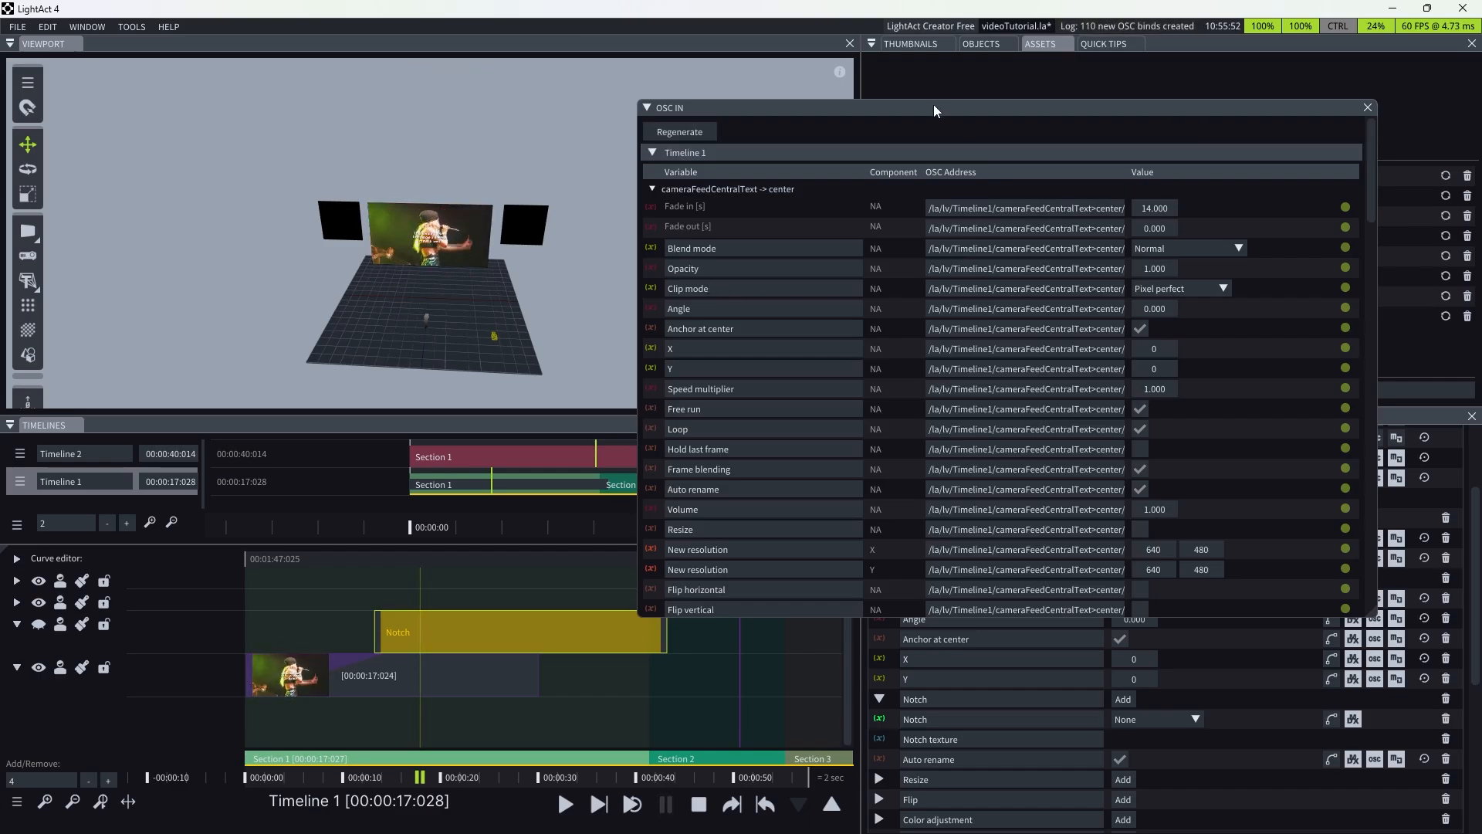
- Move and narrow the OSC In window, and inspect the OSC addresses of the cameraFeedCentralText layer's variables
{"action": "left_click_drag", "start_coordinate": [933, 108], "coordinate": [517, 77]}
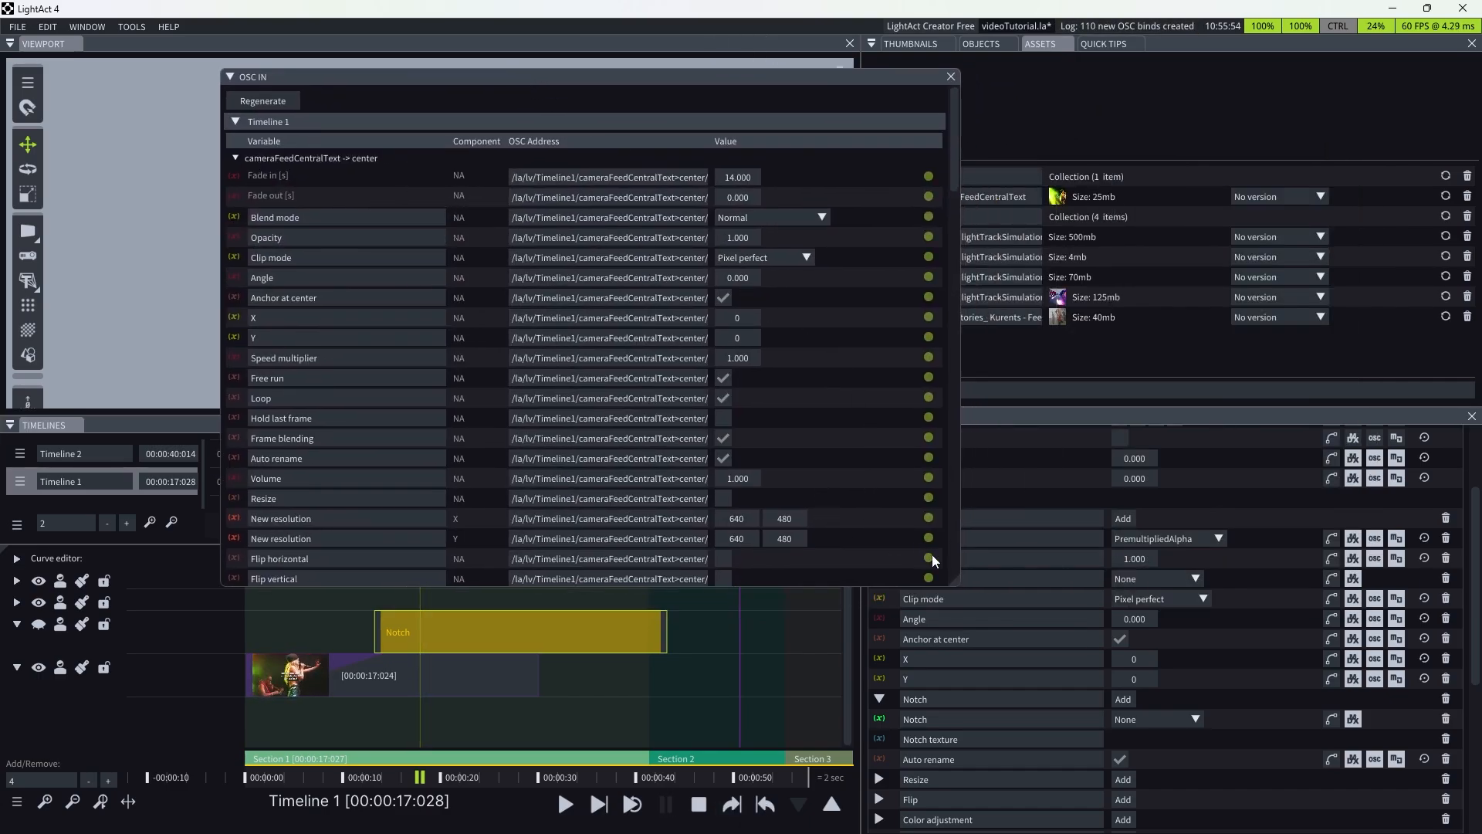
{"action": "left_click_drag", "start_coordinate": [952, 582], "coordinate": [813, 546]}
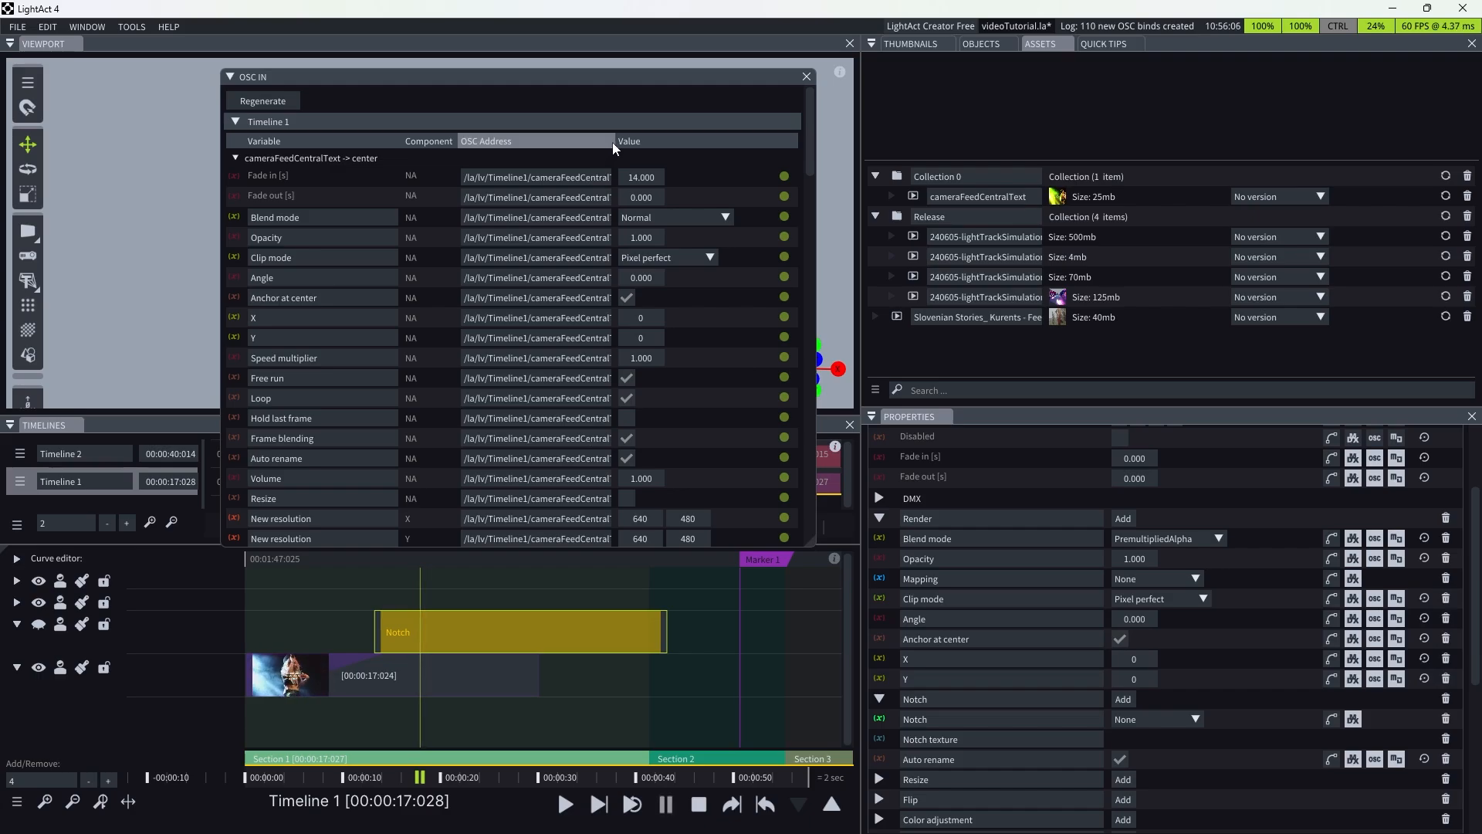
{"action": "double_click", "coordinate": [523, 197]}
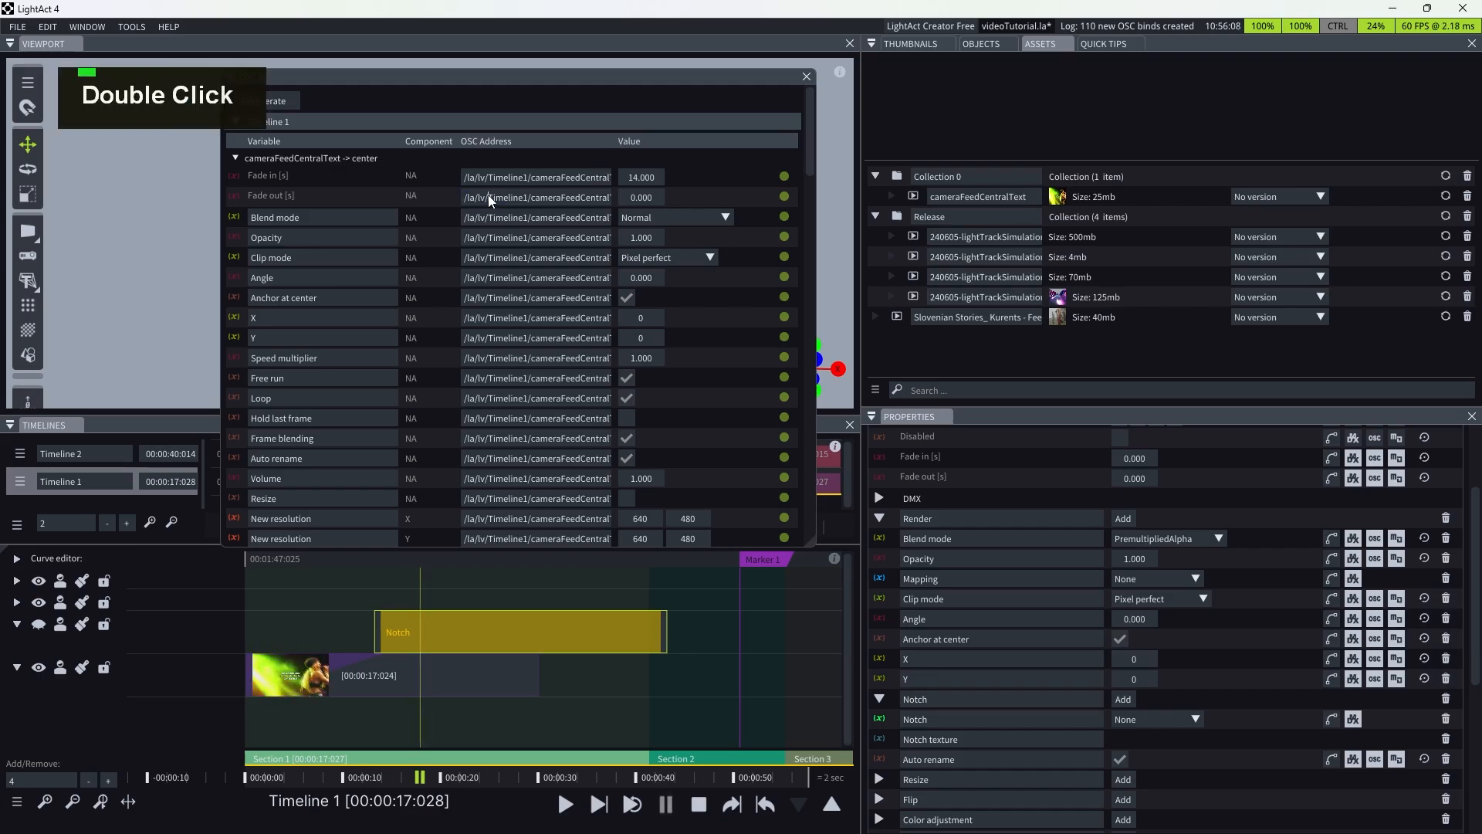
{"action": "double_click", "coordinate": [516, 298]}
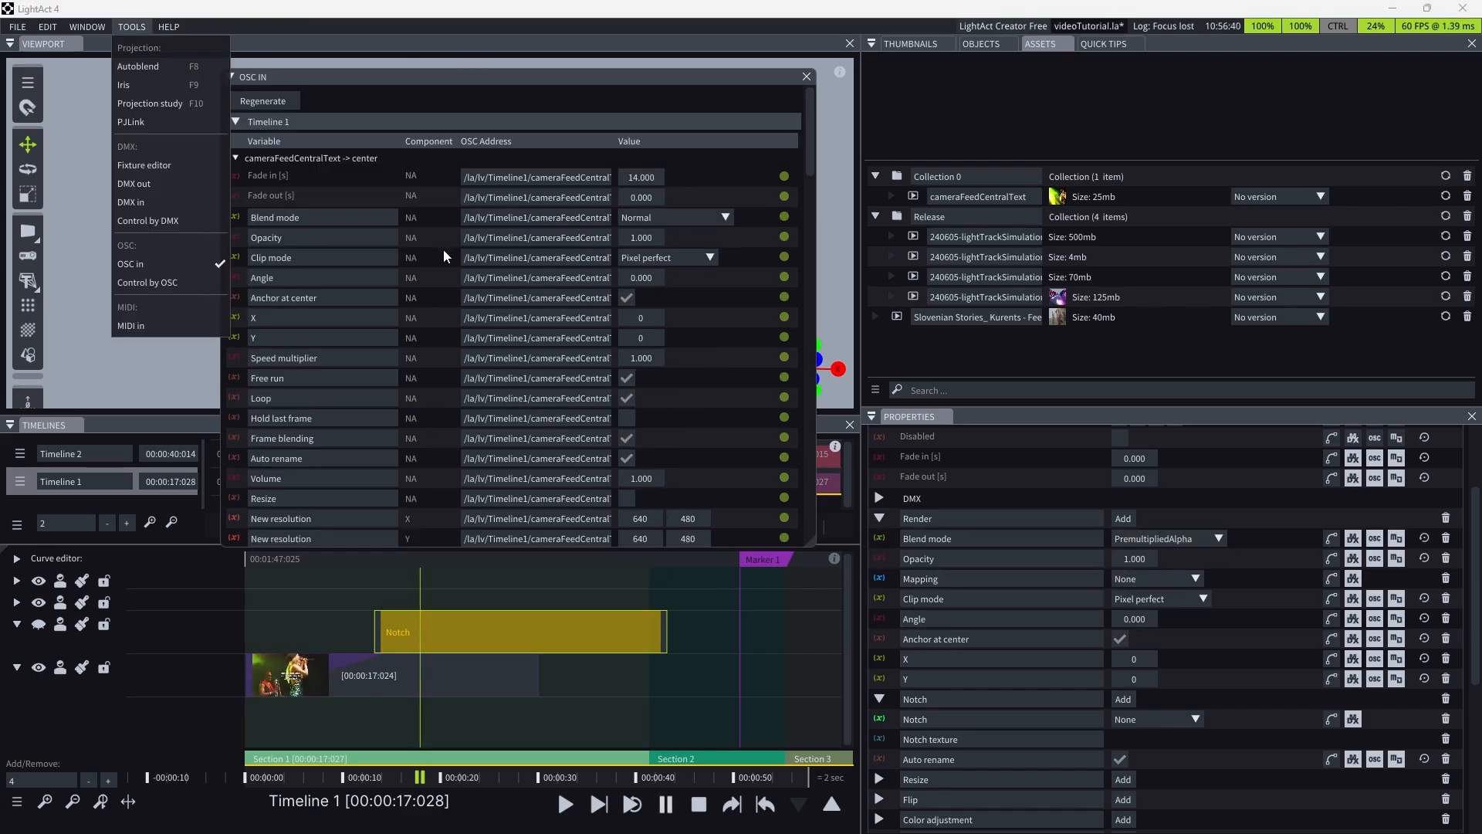
- Open Control by OSC and examine the addresses for master control, timeline control and cue triggers
{"action": "left_click", "coordinate": [149, 283]}
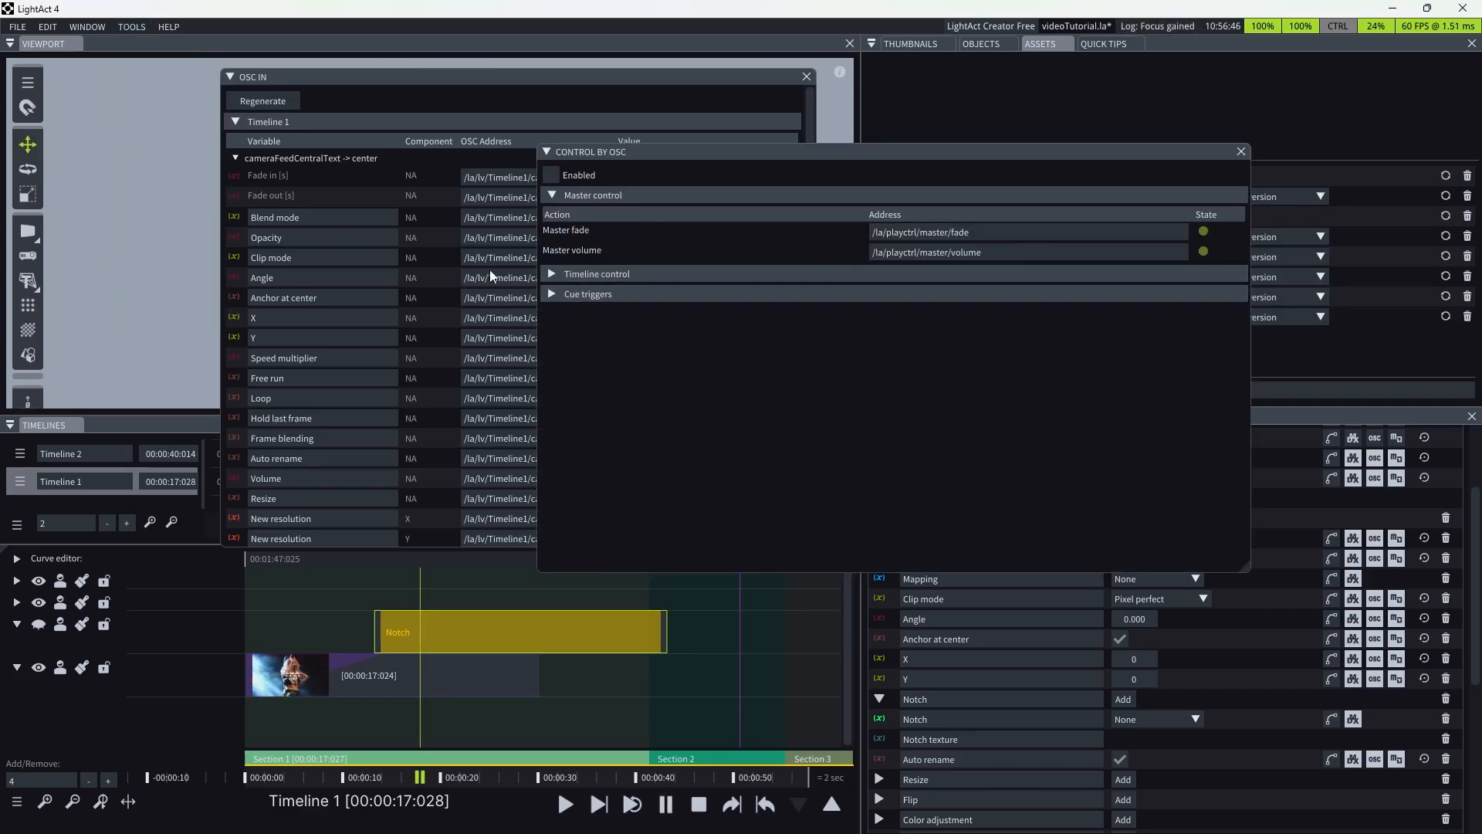
{"action": "left_click", "coordinate": [628, 276]}
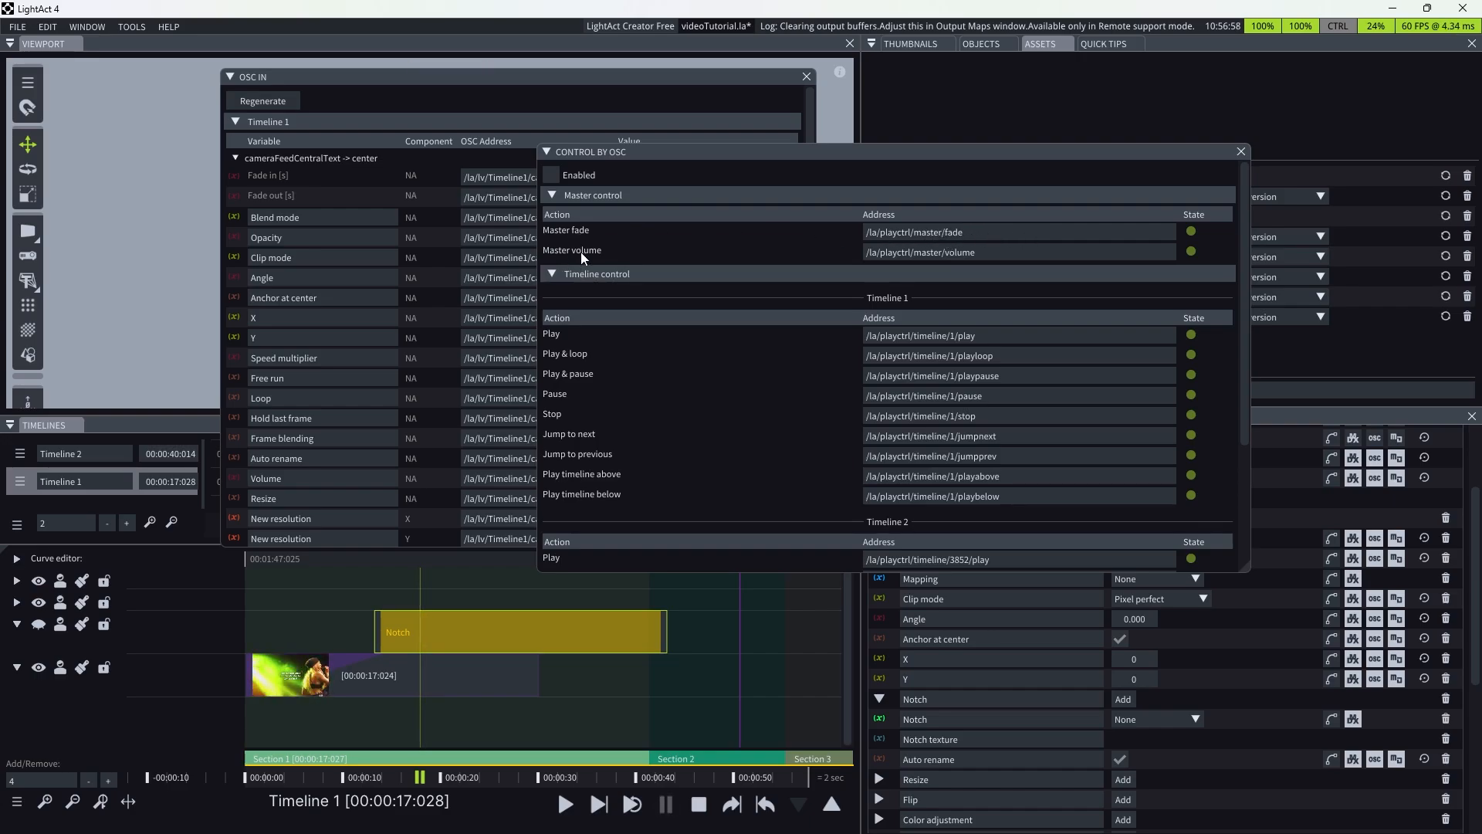
{"action": "scroll", "coordinate": [960, 354], "scroll_direction": "down", "scroll_amount": 2}
{"action": "scroll", "coordinate": [960, 353], "scroll_direction": "down", "scroll_amount": 1}
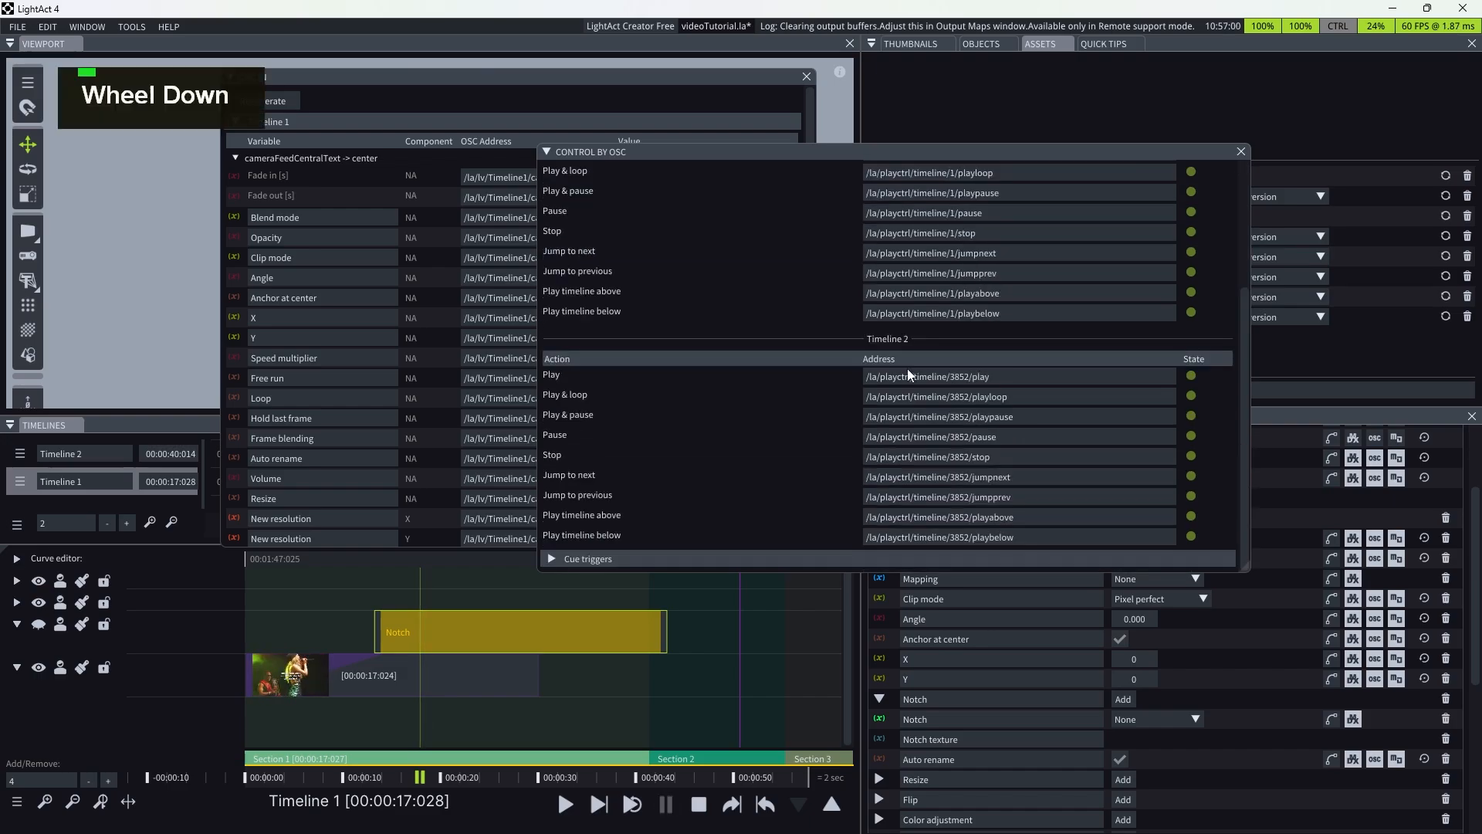
{"action": "left_click", "coordinate": [586, 559]}
{"action": "scroll", "coordinate": [771, 397], "scroll_direction": "down", "scroll_amount": 4}
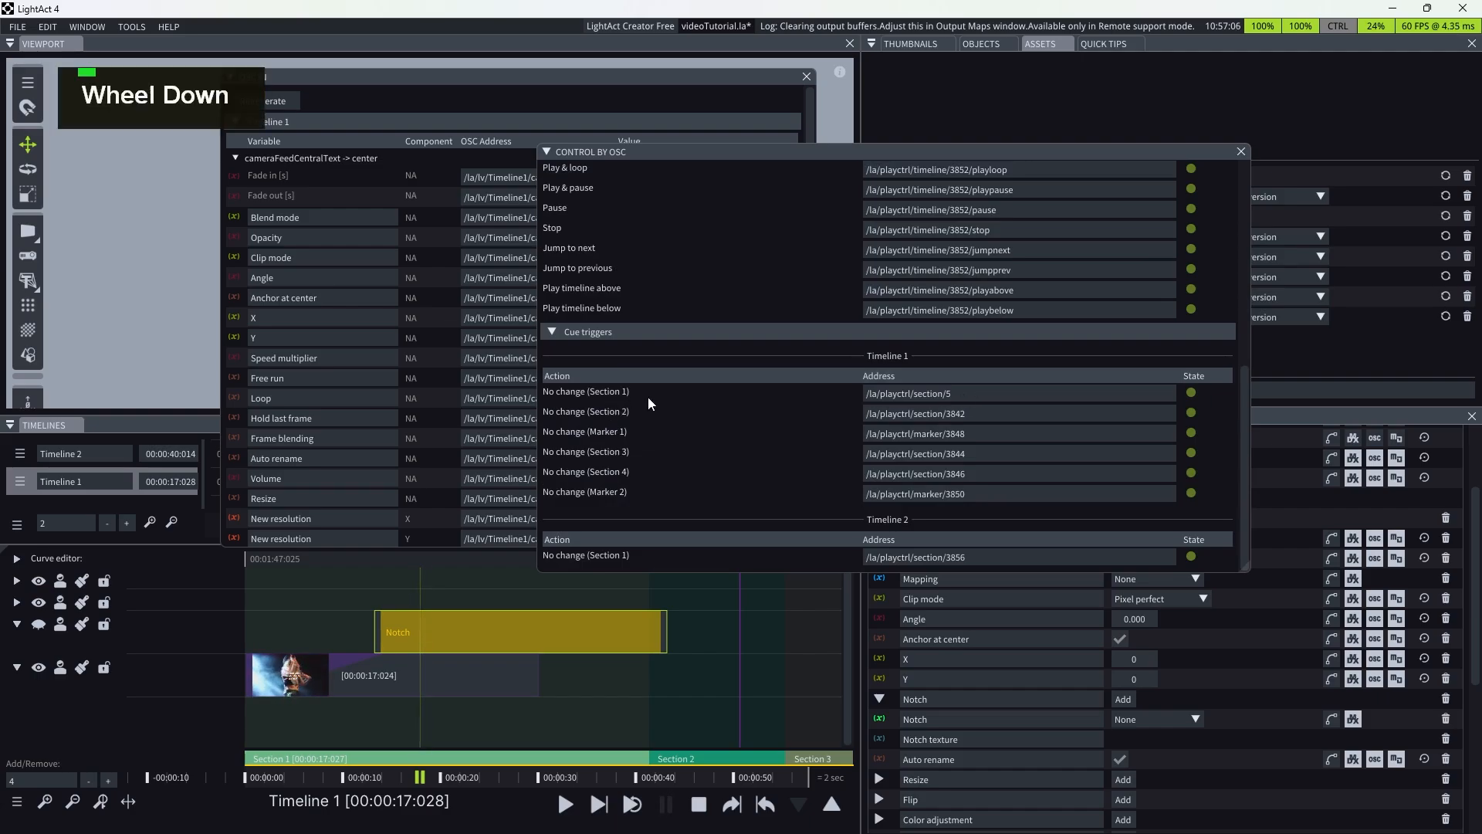
- Open the Cue list to view the project's cues
{"action": "left_click", "coordinate": [93, 29]}
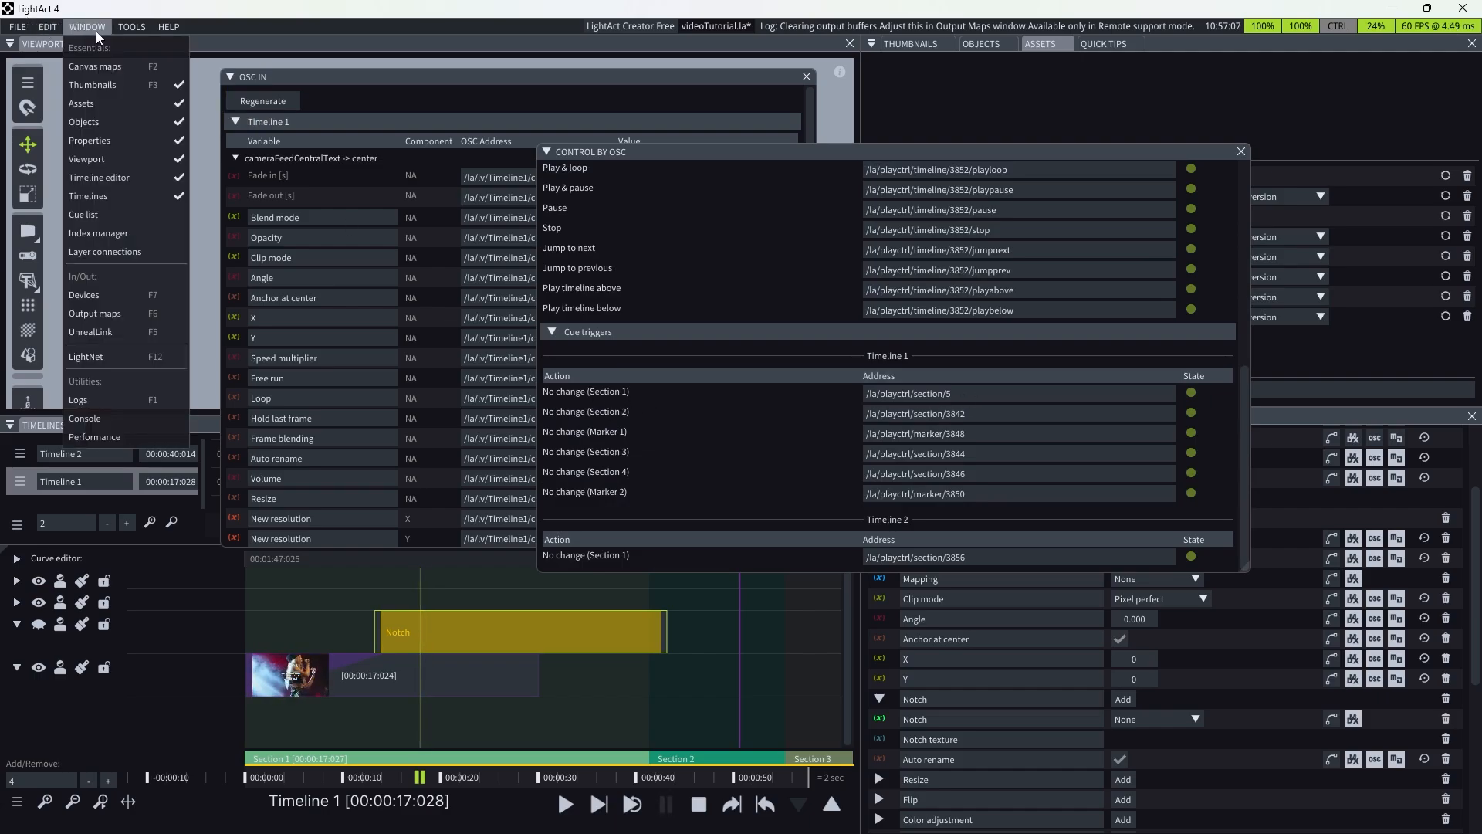
{"action": "left_click", "coordinate": [100, 216]}
{"action": "left_click", "coordinate": [1270, 430]}
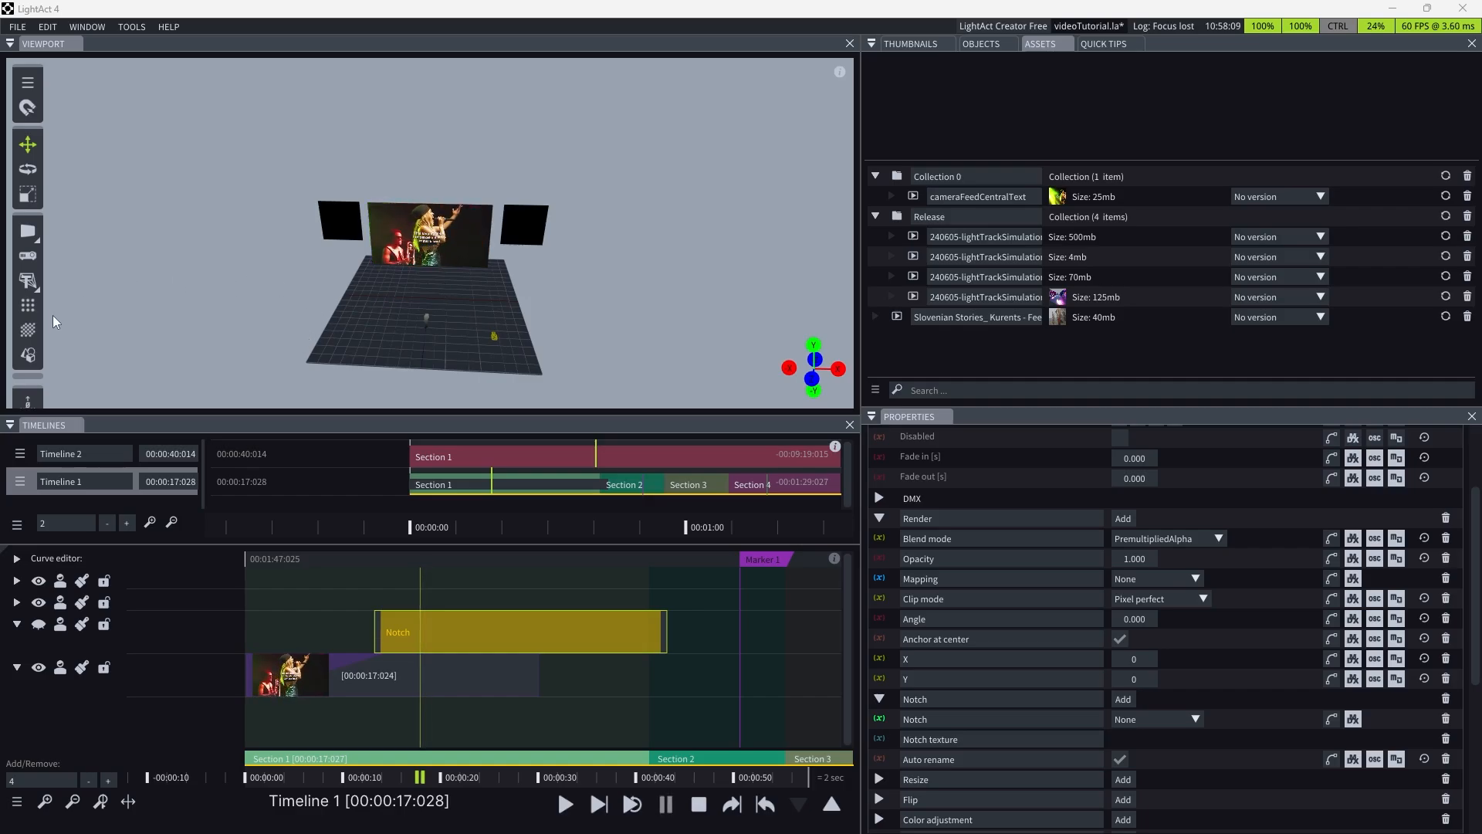
- Place a plane primitive on the stage floor beside the people1.obj prop
{"action": "scroll", "coordinate": [448, 252], "scroll_direction": "down", "scroll_amount": 1}
{"action": "scroll", "coordinate": [448, 251], "scroll_direction": "up", "scroll_amount": 3}
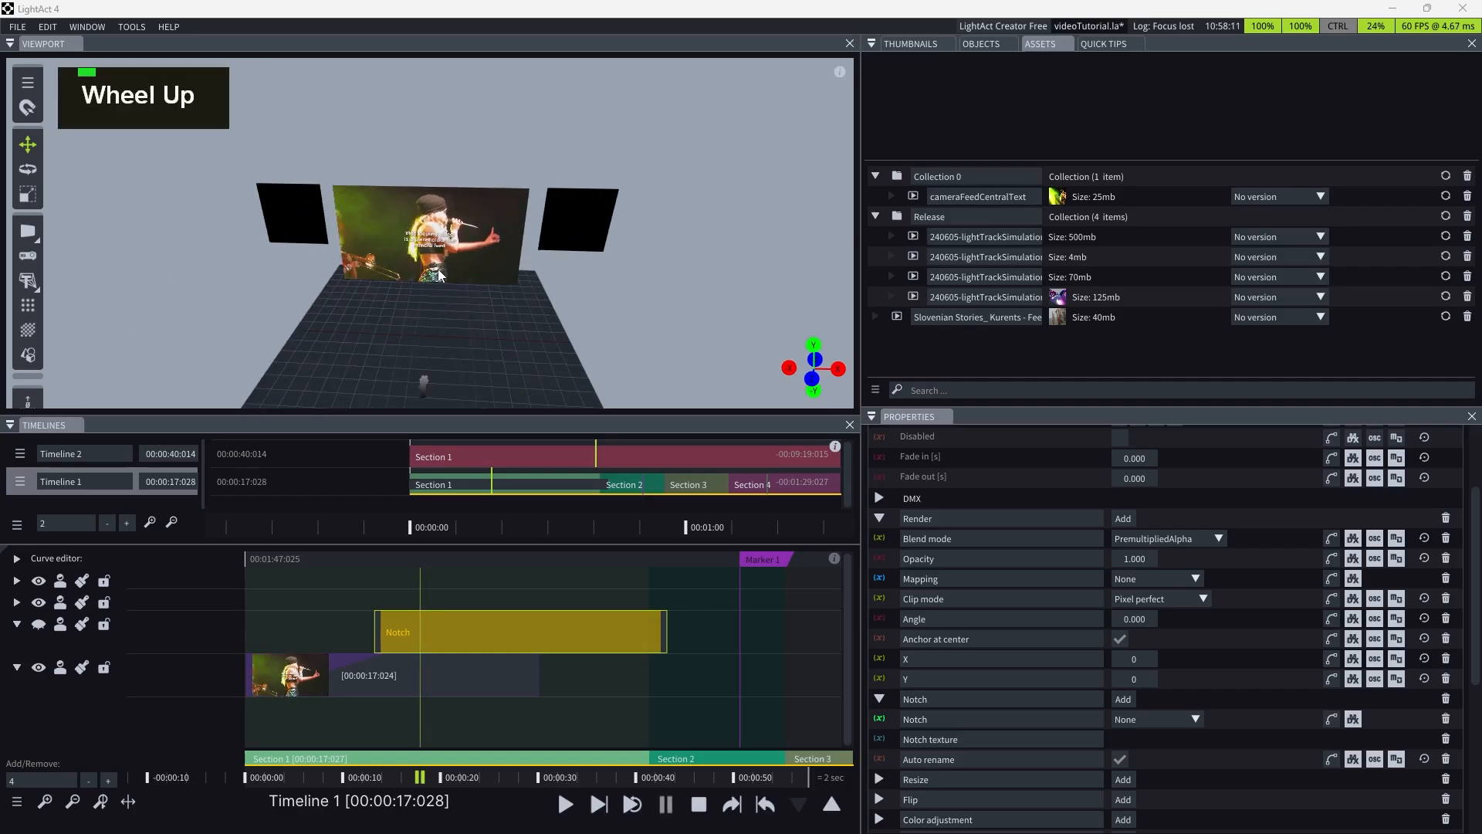
{"action": "scroll", "coordinate": [429, 290], "scroll_direction": "down", "scroll_amount": 1}
{"action": "middle_click_drag", "start_coordinate": [429, 290], "coordinate": [429, 234]}
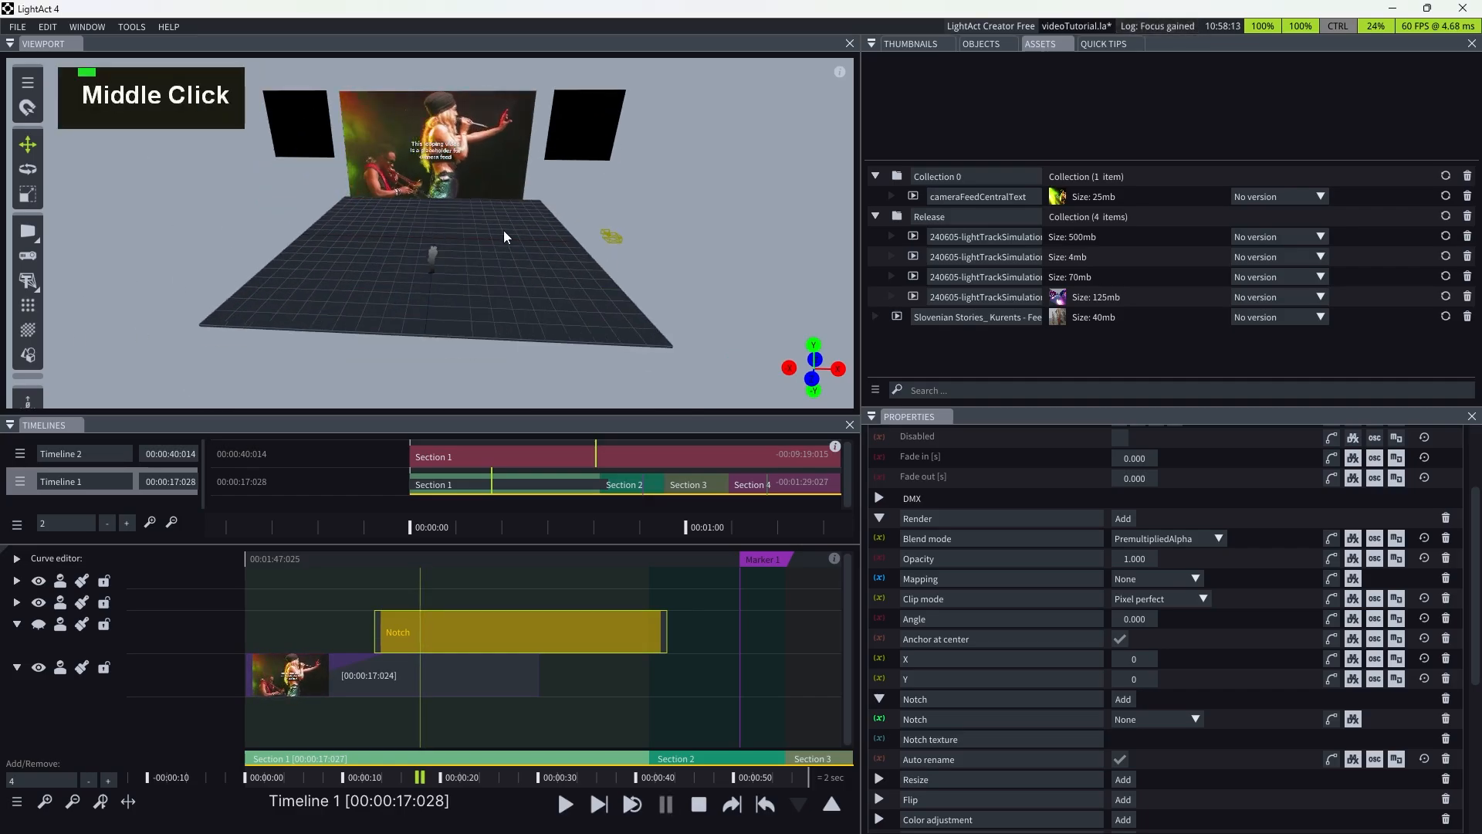
{"action": "mouse_move", "coordinate": [503, 230]}
{"action": "right_mouse_down"}
{"action": "mouse_move", "coordinate": [520, 247]}
{"action": "mouse_move", "coordinate": [506, 247]}
{"action": "right_mouse_up"}
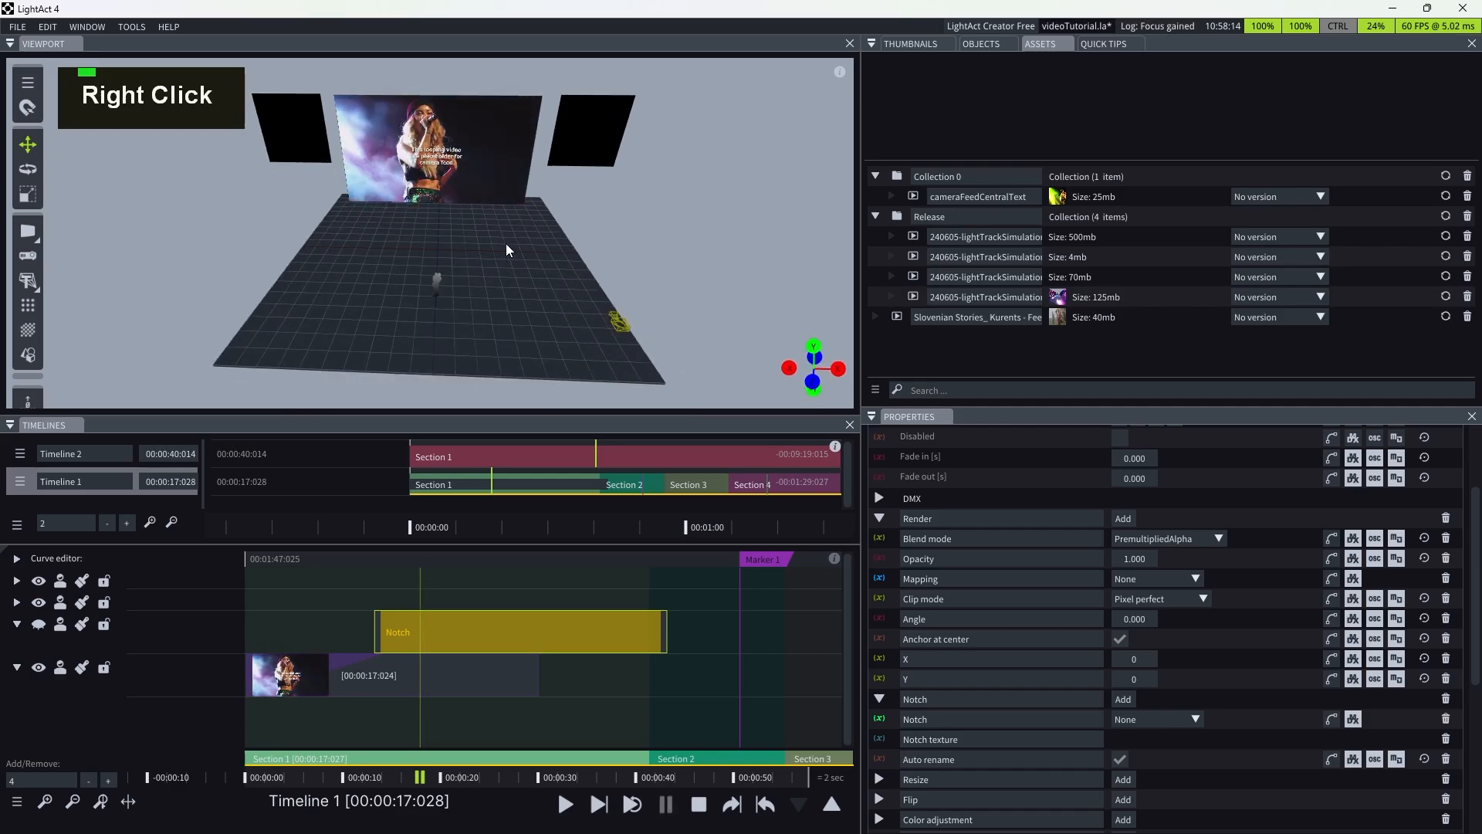
{"action": "left_click_drag", "start_coordinate": [27, 363], "coordinate": [403, 274]}
{"action": "key", "text": "1"}
- Delete the people1.obj prop and the plane primitive from the stage floor
{"action": "left_click", "coordinate": [437, 284]}
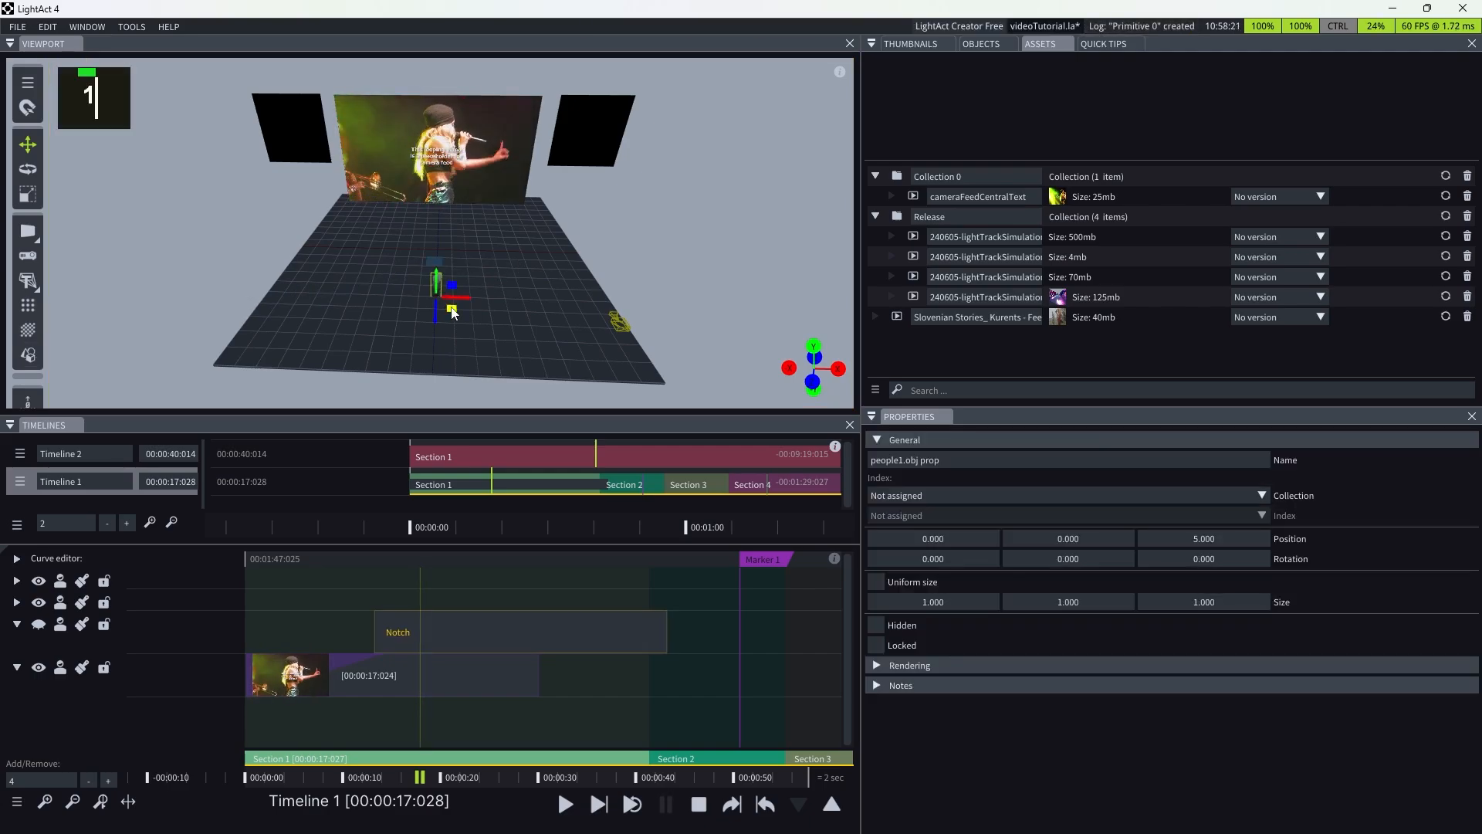
{"action": "key", "text": "Delete"}
{"action": "left_click", "coordinate": [432, 269]}
{"action": "scroll", "coordinate": [431, 275], "scroll_direction": "up", "scroll_amount": 3}
{"action": "scroll", "coordinate": [439, 276], "scroll_direction": "down", "scroll_amount": 4}
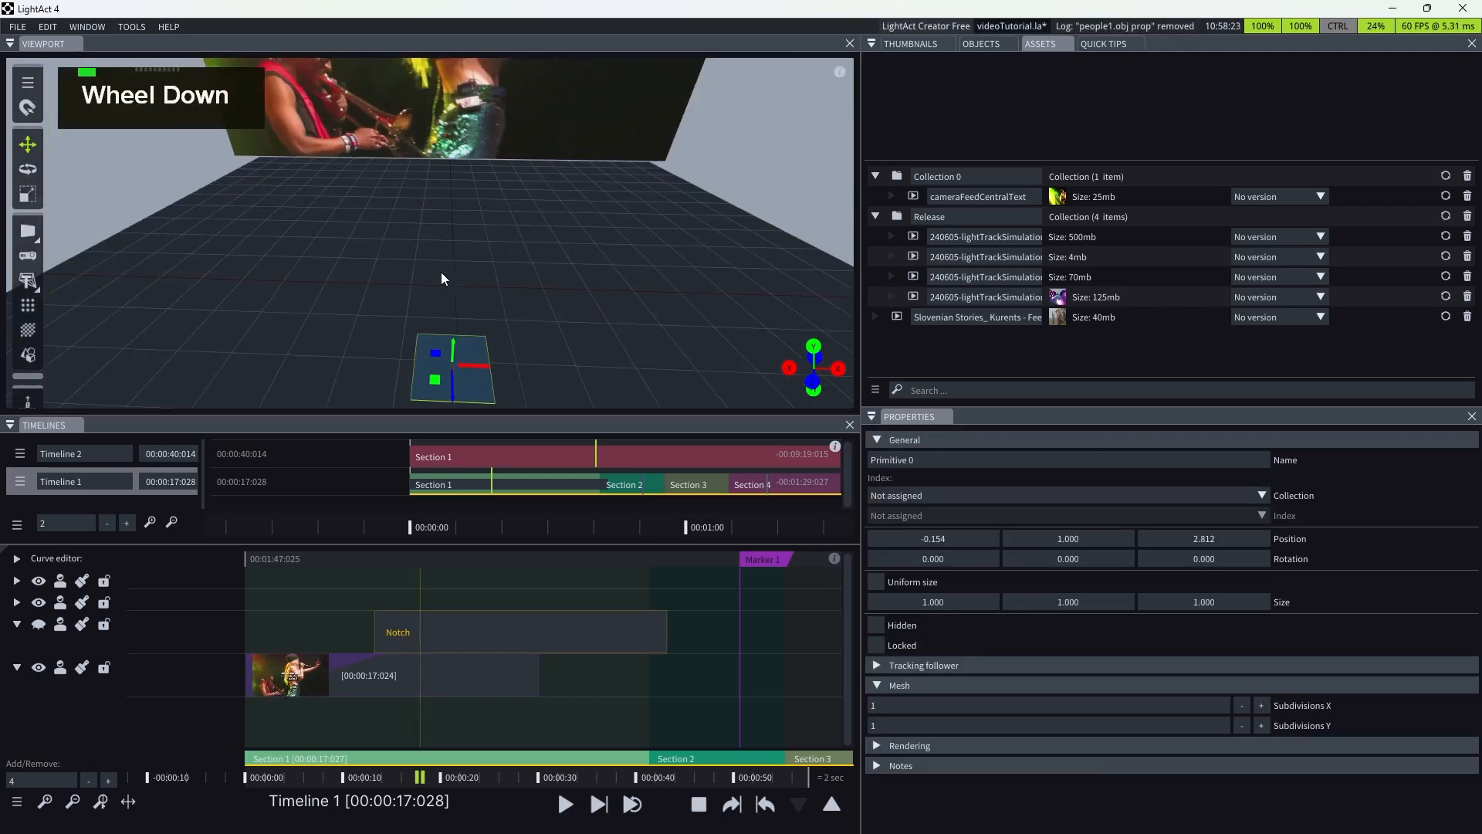
{"action": "key", "text": "Delete"}
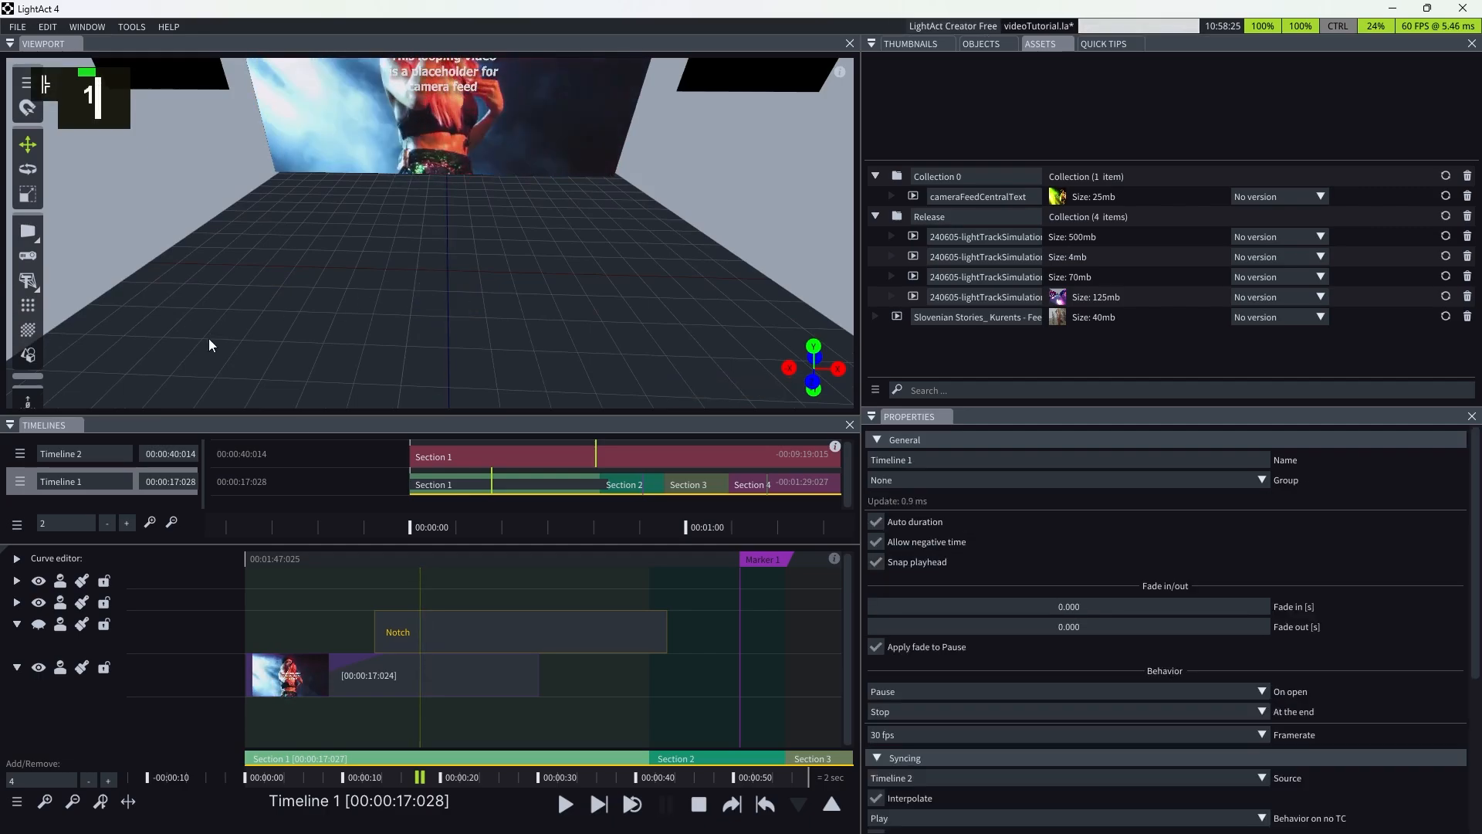
- Place a cube primitive on the stage floor at about -0.6, 1, 2.4 and select it
{"action": "left_click_drag", "start_coordinate": [27, 353], "coordinate": [395, 267]}
{"action": "left_click", "coordinate": [424, 298]}
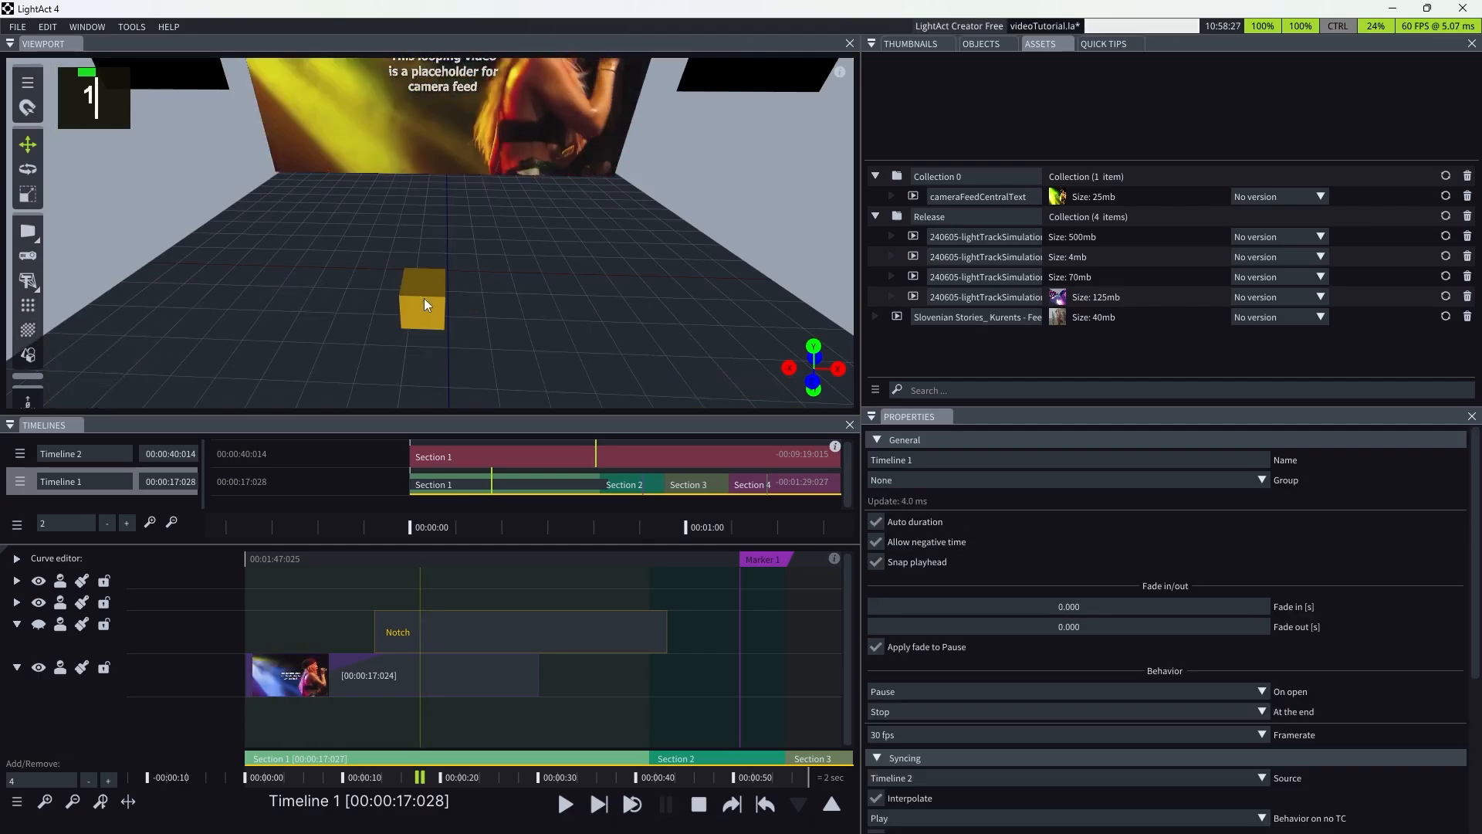
{"action": "double_click", "coordinate": [420, 293]}
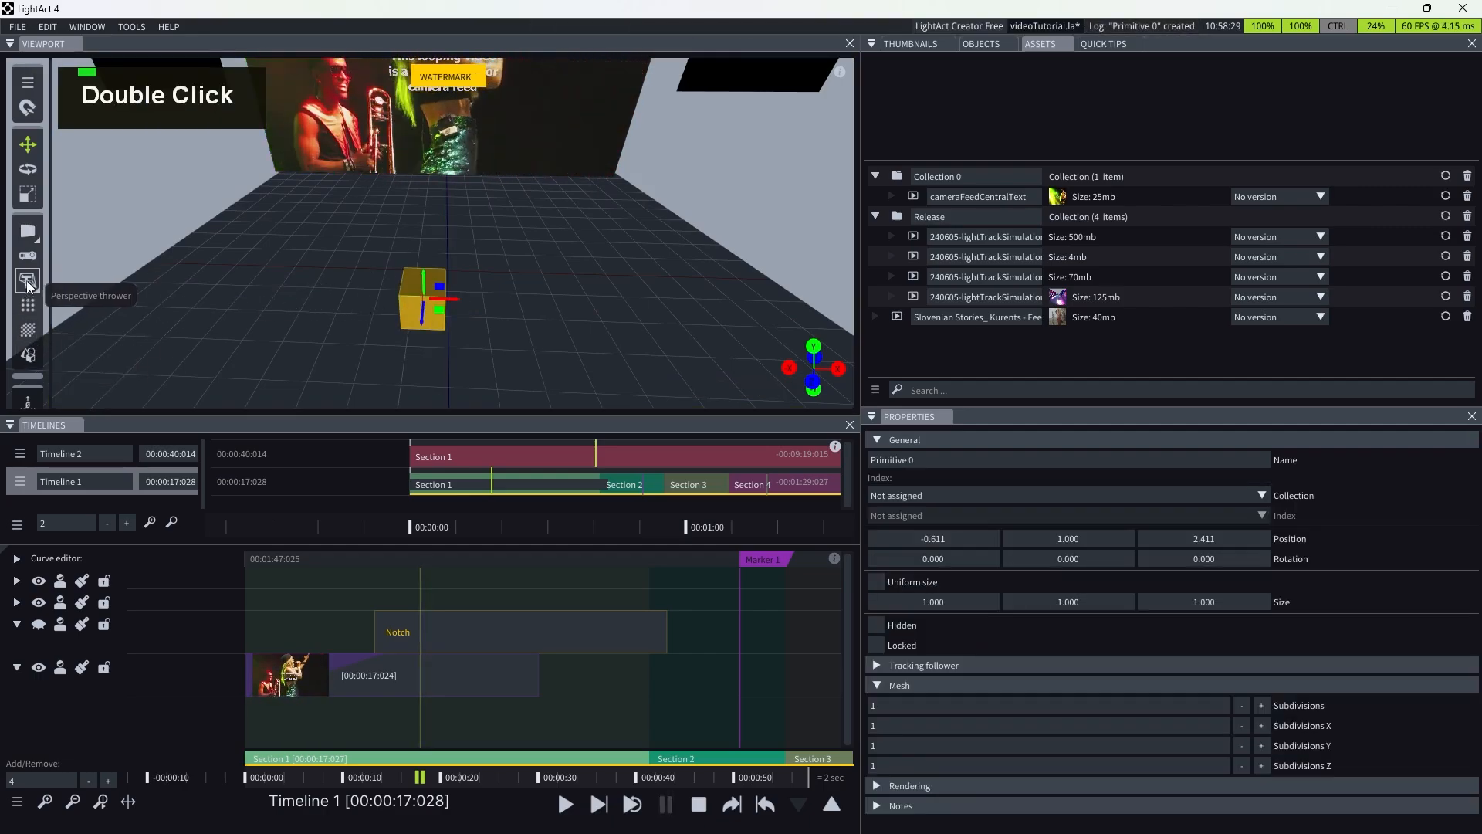
- Place three projectors around the cube: one at its front left, one at its front right and one behind it
{"action": "key", "text": "3"}
{"action": "left_click_drag", "start_coordinate": [28, 258], "coordinate": [595, 345]}
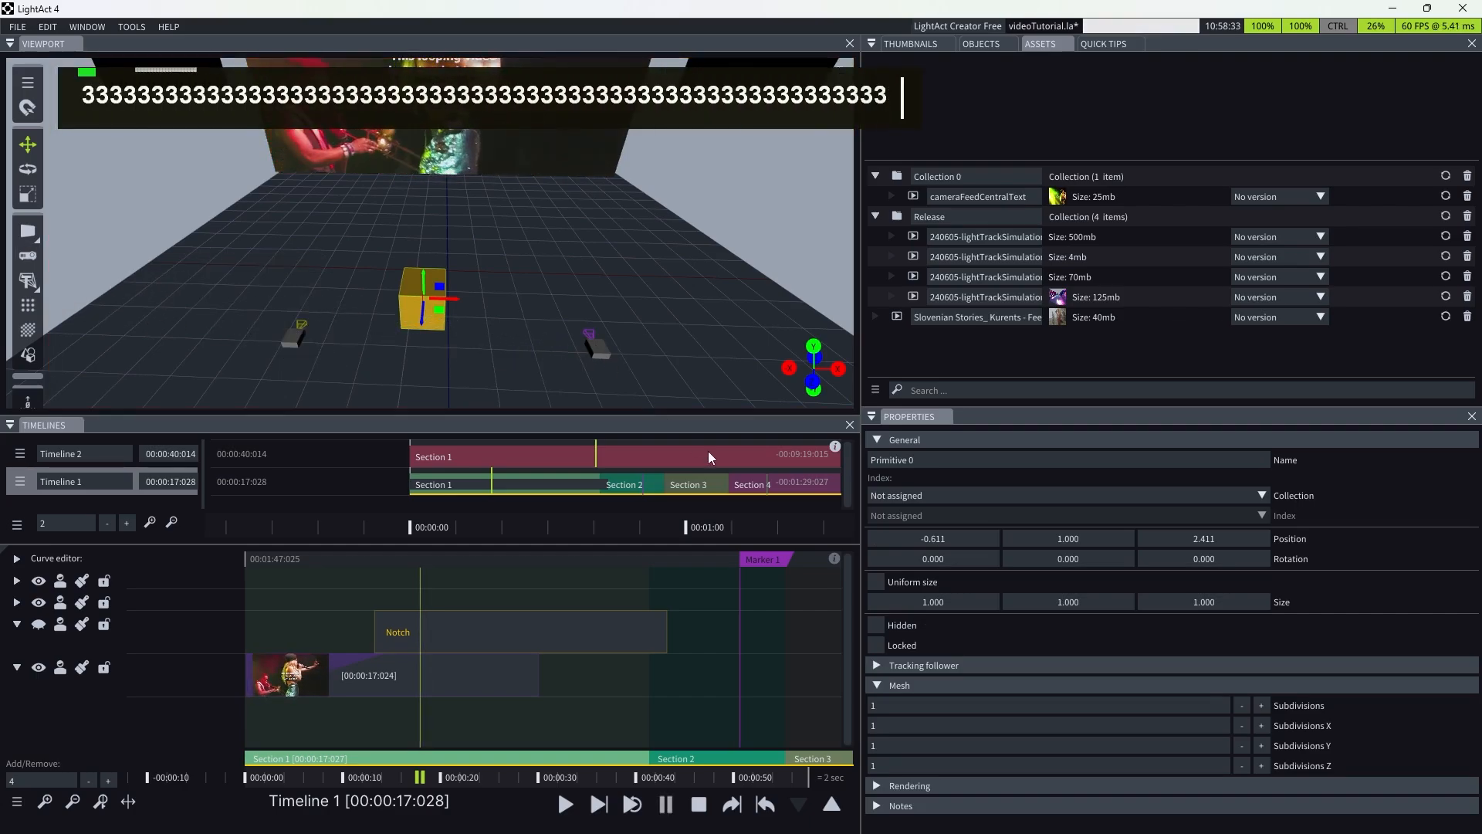
{"action": "left_click", "coordinate": [575, 258]}
{"action": "left_click_drag", "start_coordinate": [28, 258], "coordinate": [429, 223]}
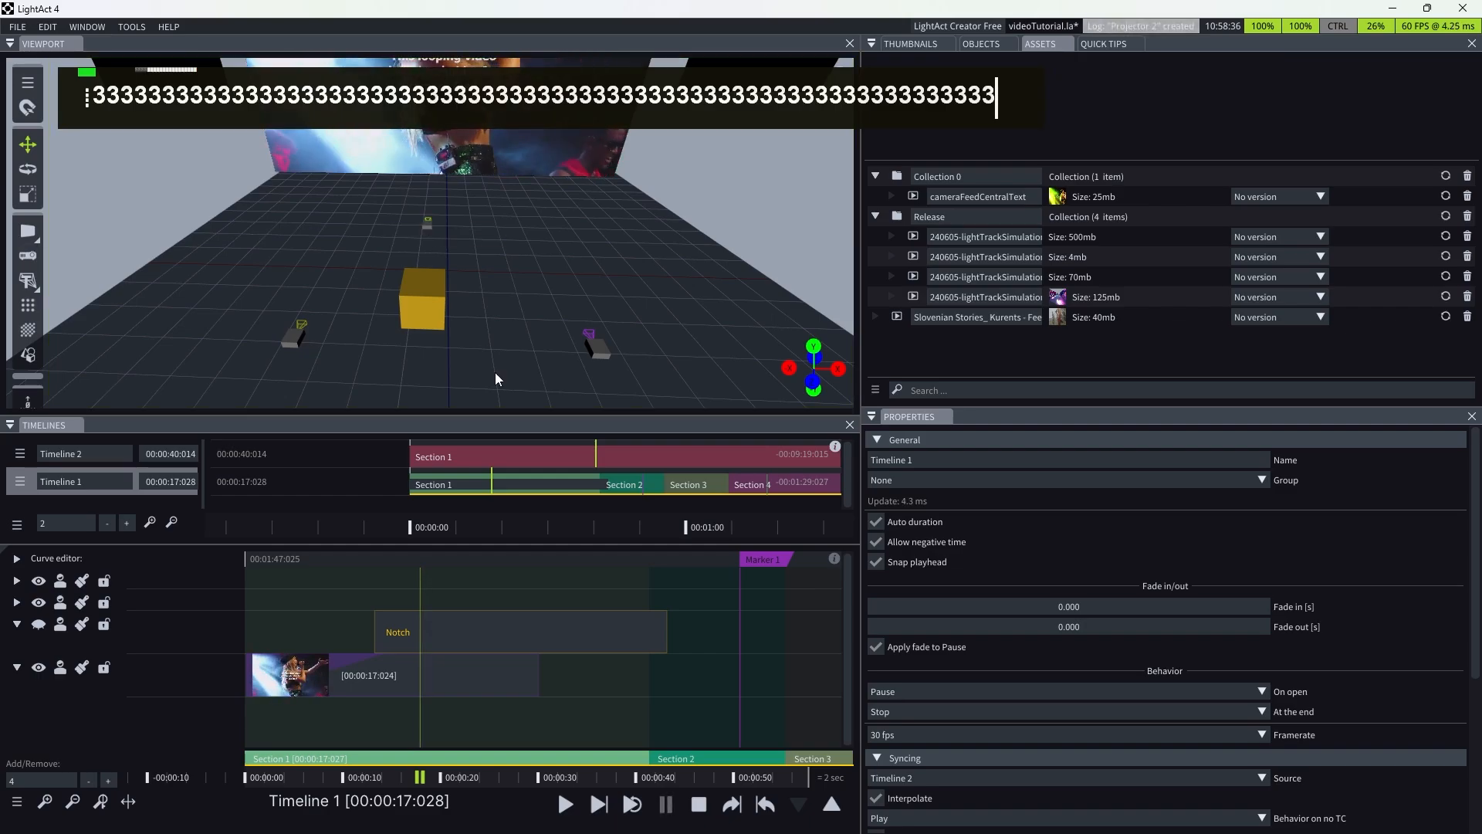
- Assign the cube as the source of all three projectors
{"action": "double_click", "coordinate": [428, 305]}
{"action": "scroll", "coordinate": [775, 527], "scroll_direction": "down", "scroll_amount": 1}
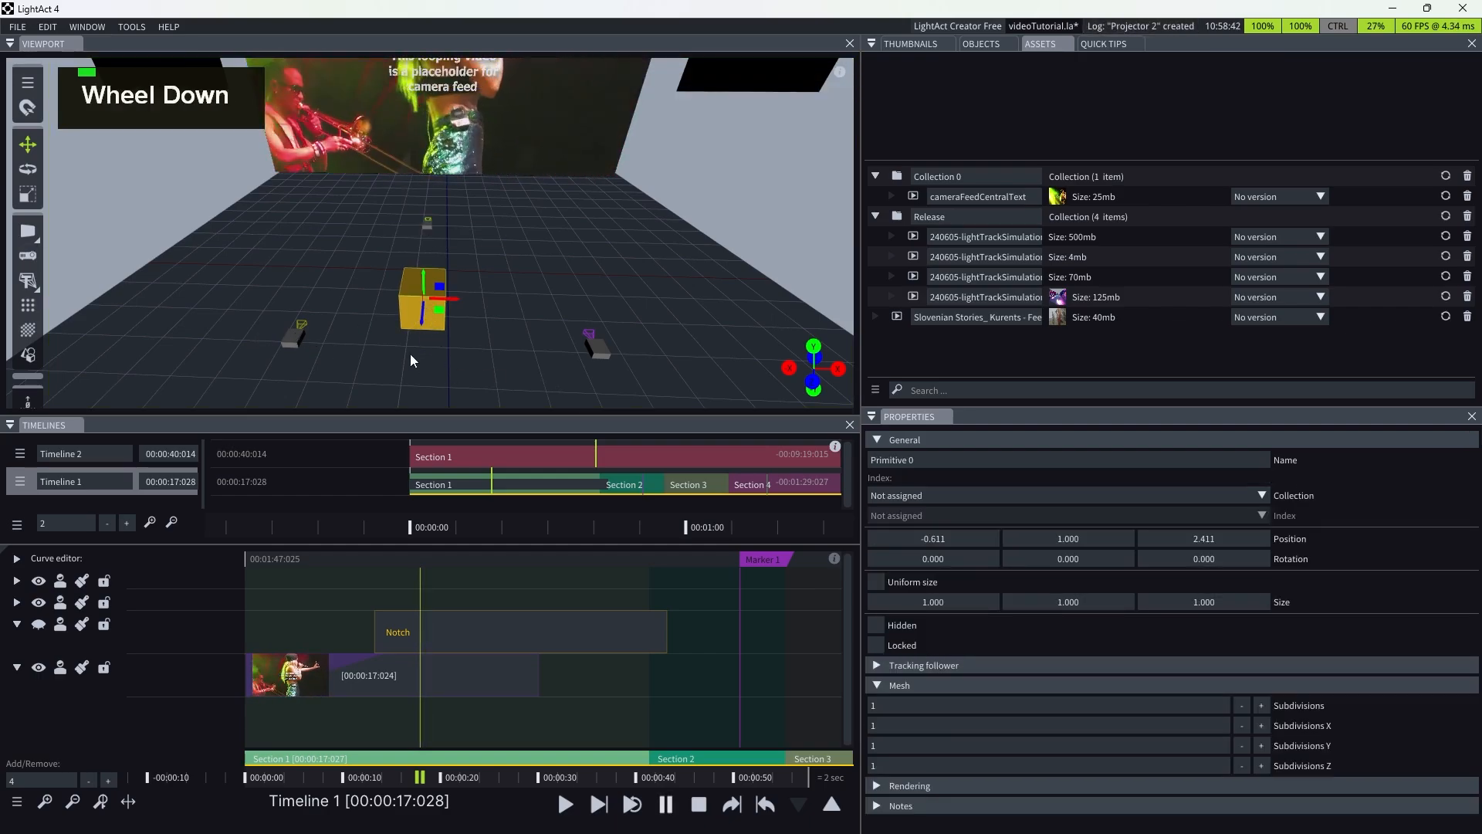
{"action": "double_click", "coordinate": [432, 297]}
{"action": "double_click", "coordinate": [290, 342]}
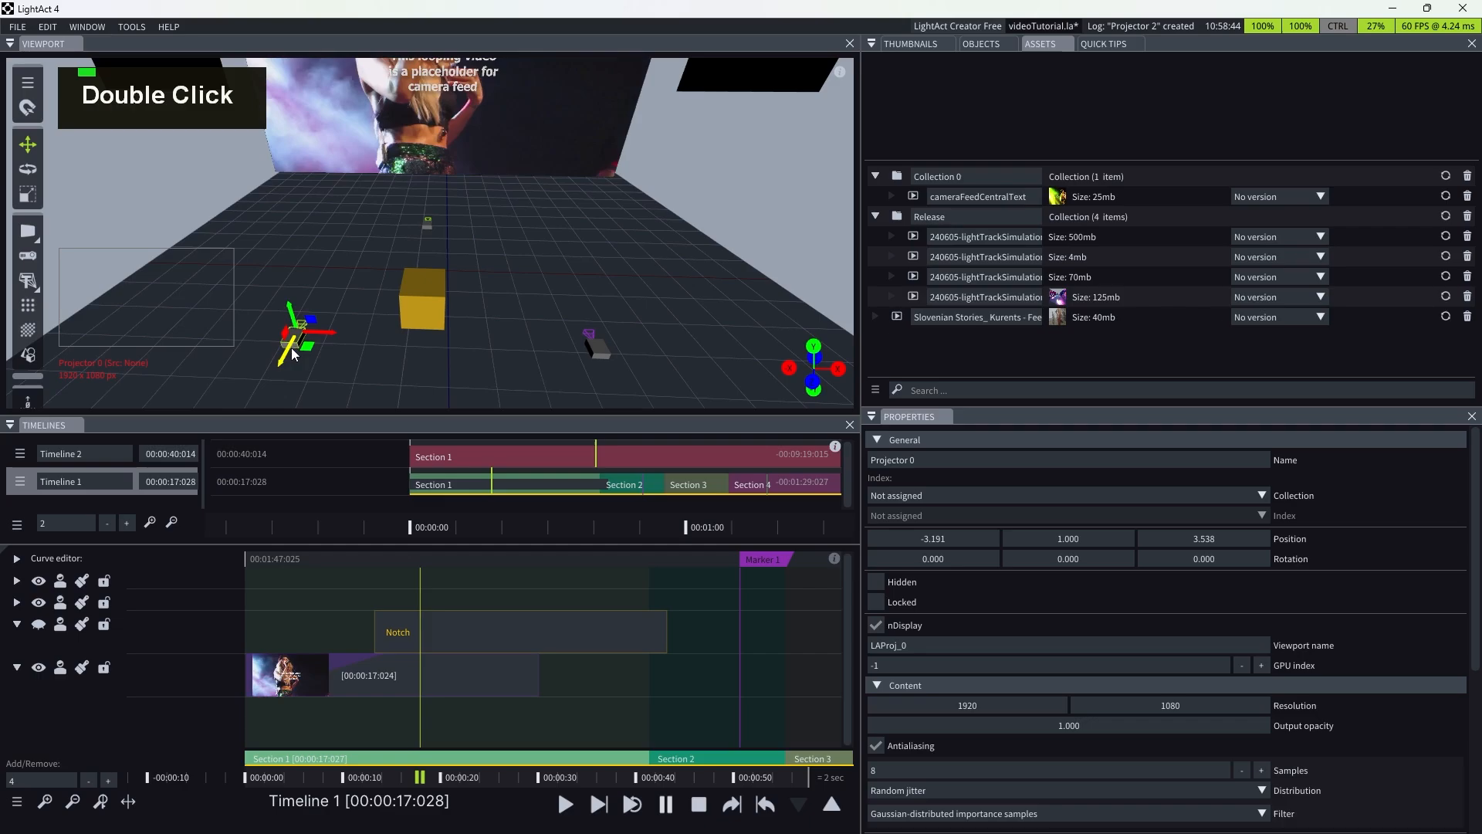
{"action": "left_click_drag", "start_coordinate": [417, 301], "coordinate": [295, 345]}
{"action": "left_click", "coordinate": [436, 327]}
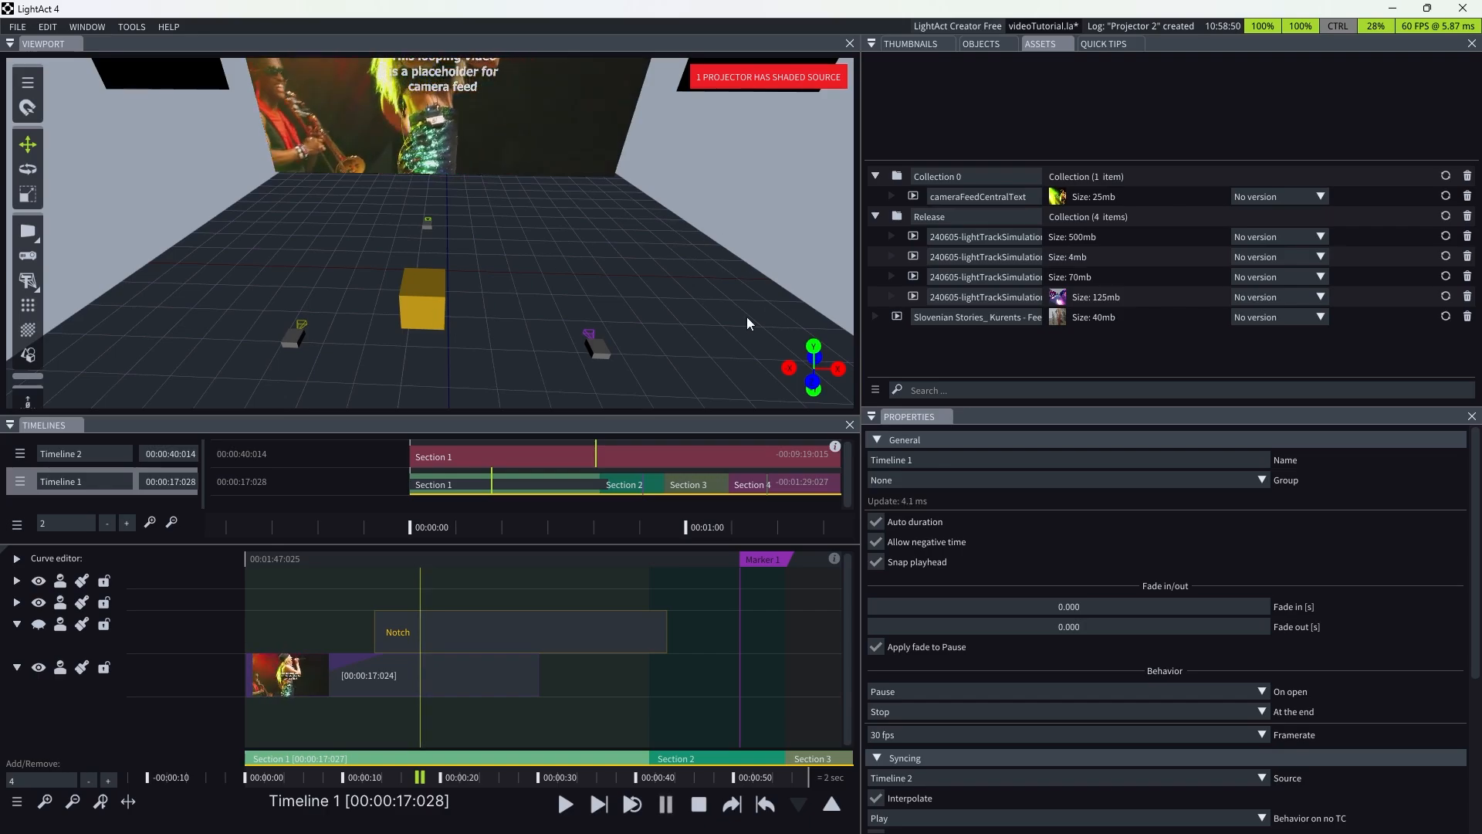
{"action": "mouse_move", "coordinate": [427, 314]}
{"action": "left_mouse_down"}
{"action": "mouse_move", "coordinate": [492, 335]}
{"action": "mouse_move", "coordinate": [610, 255]}
{"action": "mouse_move", "coordinate": [610, 291]}
{"action": "mouse_move", "coordinate": [557, 340]}
{"action": "mouse_move", "coordinate": [550, 371]}
{"action": "mouse_move", "coordinate": [594, 347]}
{"action": "left_mouse_up"}
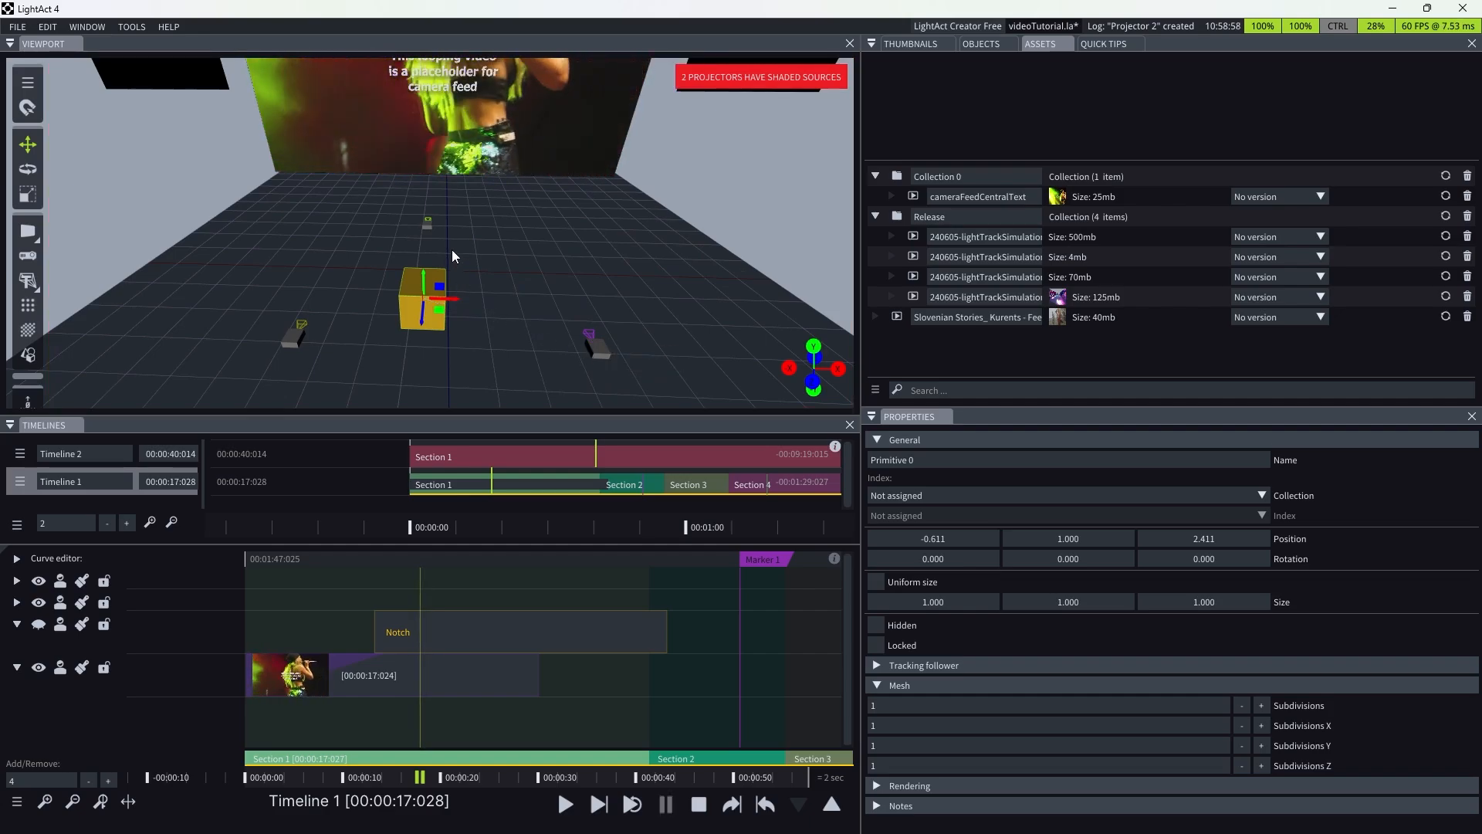
{"action": "left_click", "coordinate": [448, 303]}
{"action": "left_click_drag", "start_coordinate": [437, 303], "coordinate": [426, 228]}
- Check the viewport sources selected for the projector behind the cube, and aim that projector at the cube
{"action": "left_click", "coordinate": [428, 225]}
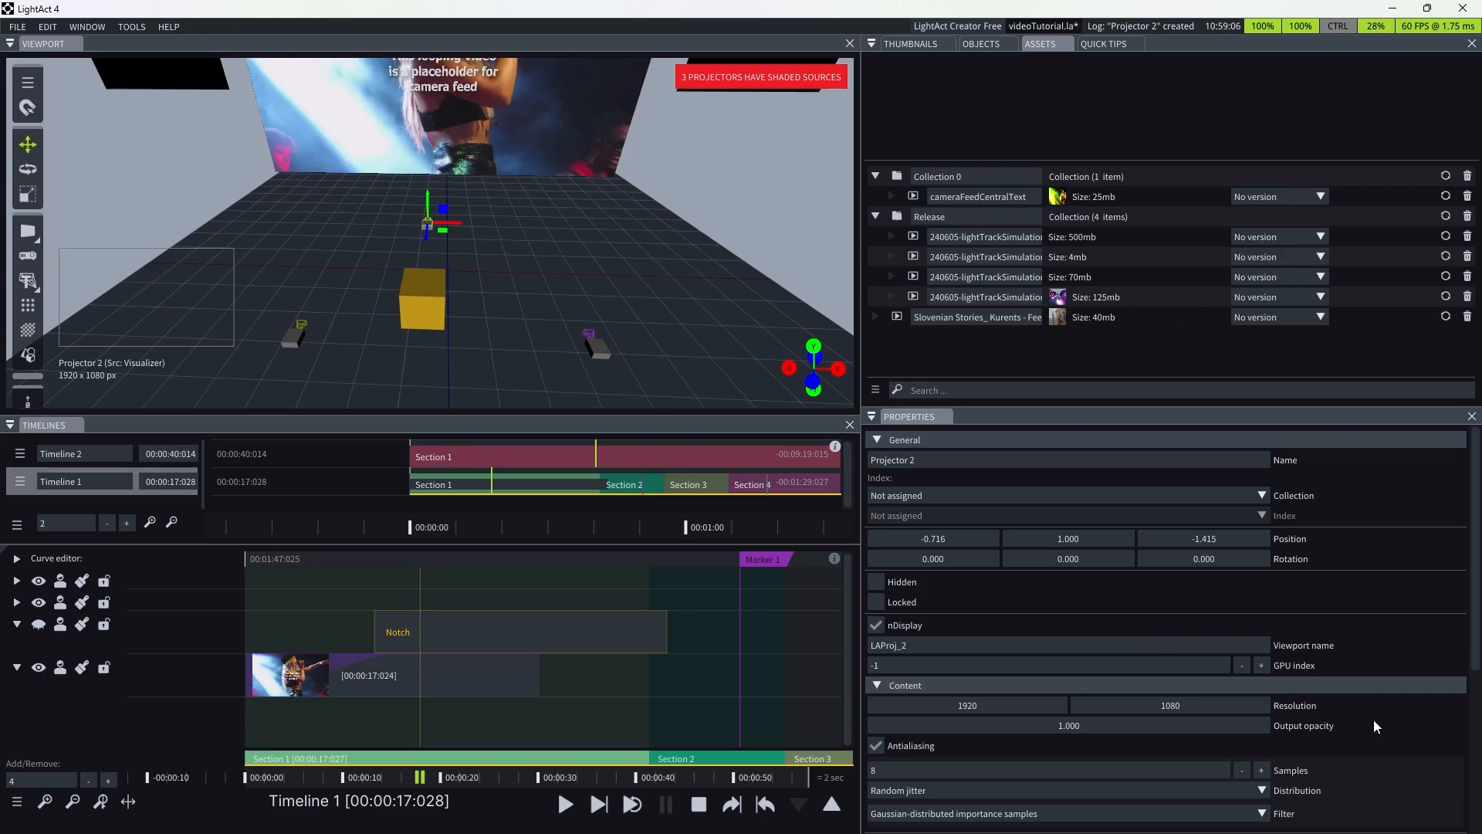
{"action": "scroll", "coordinate": [1373, 719], "scroll_direction": "down", "scroll_amount": 4}
{"action": "left_click", "coordinate": [1345, 685]}
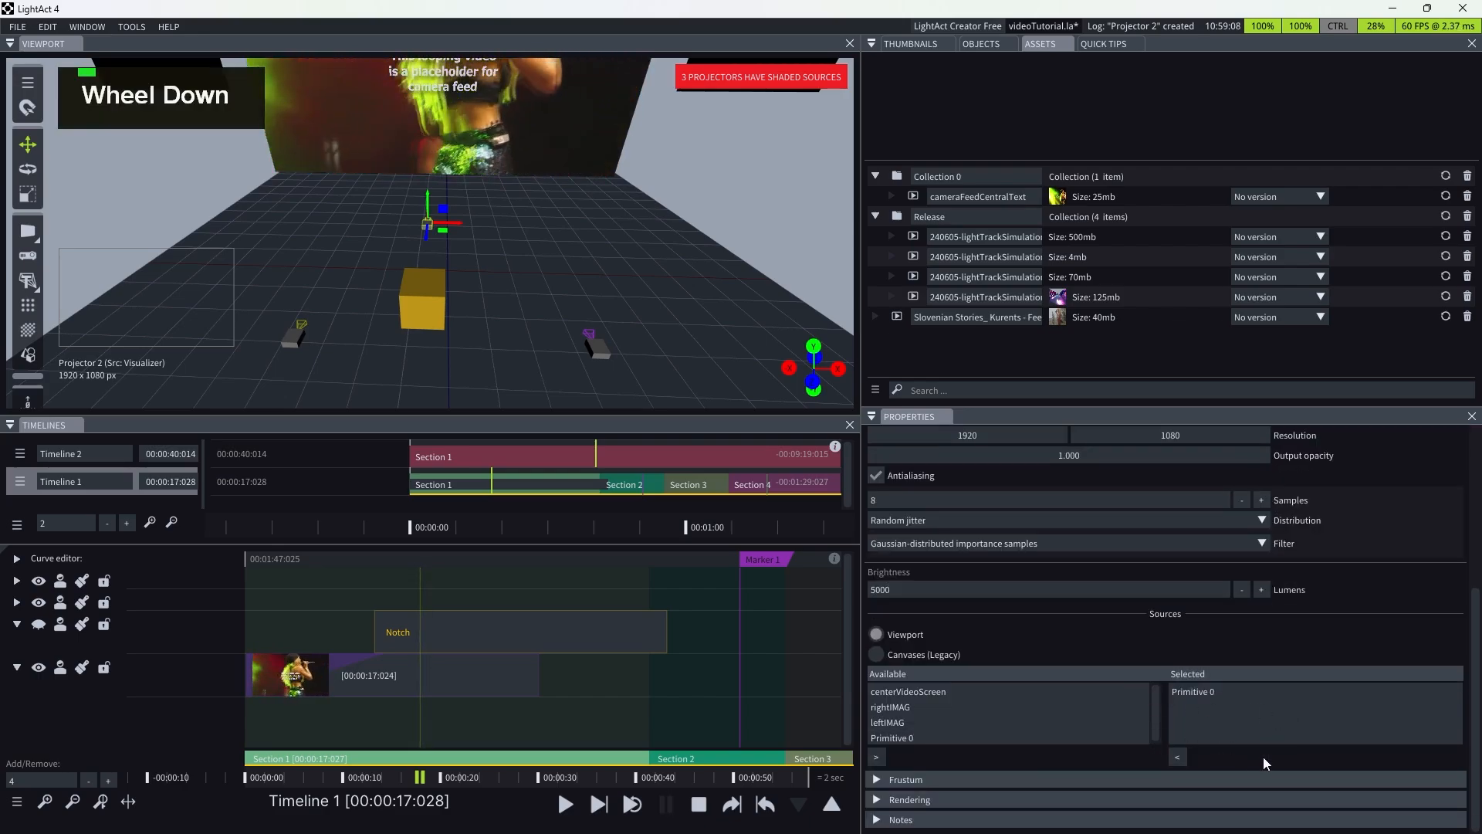
{"action": "left_click", "coordinate": [1207, 685]}
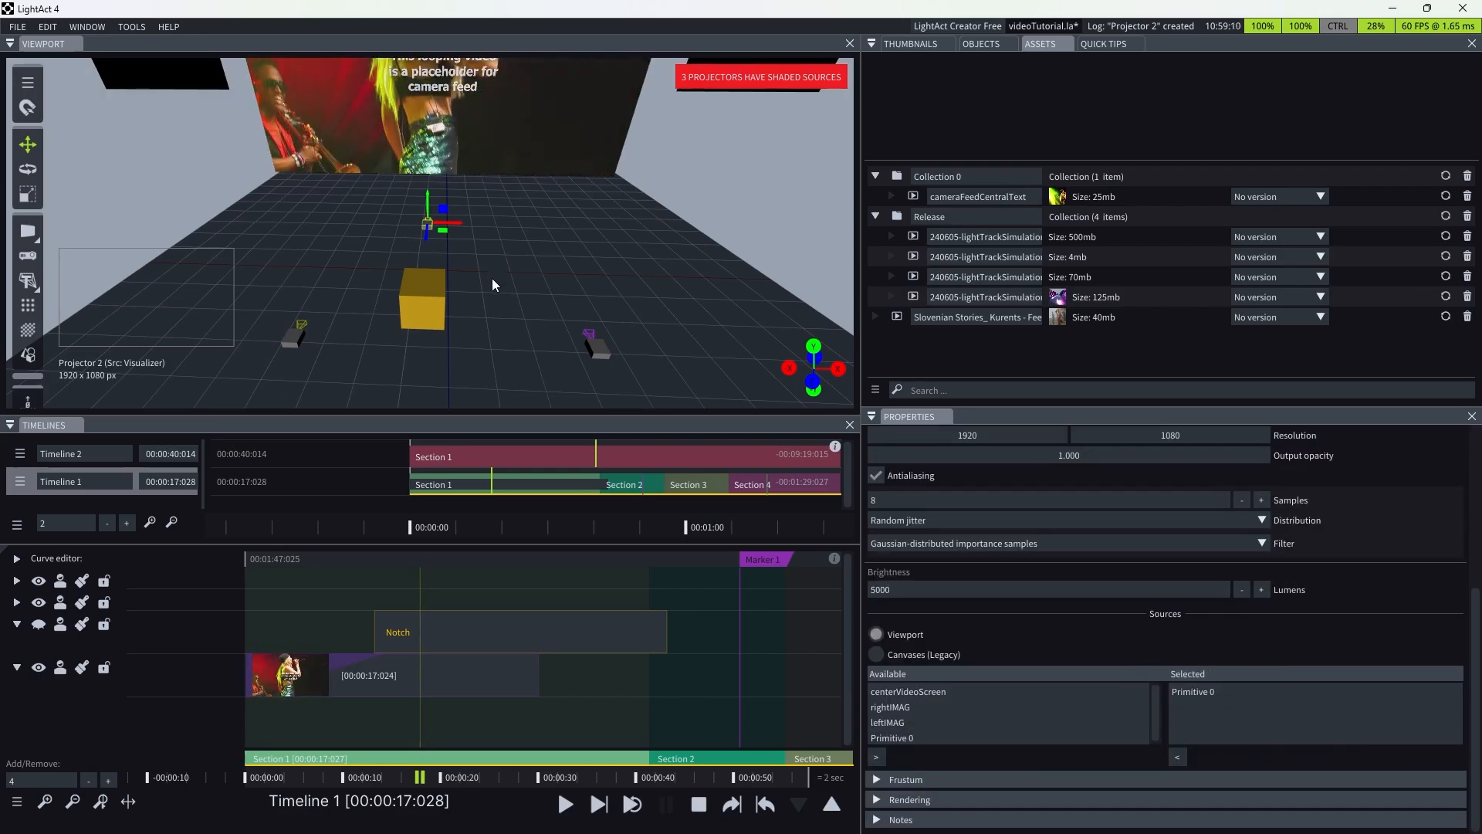
{"action": "key", "text": "f"}
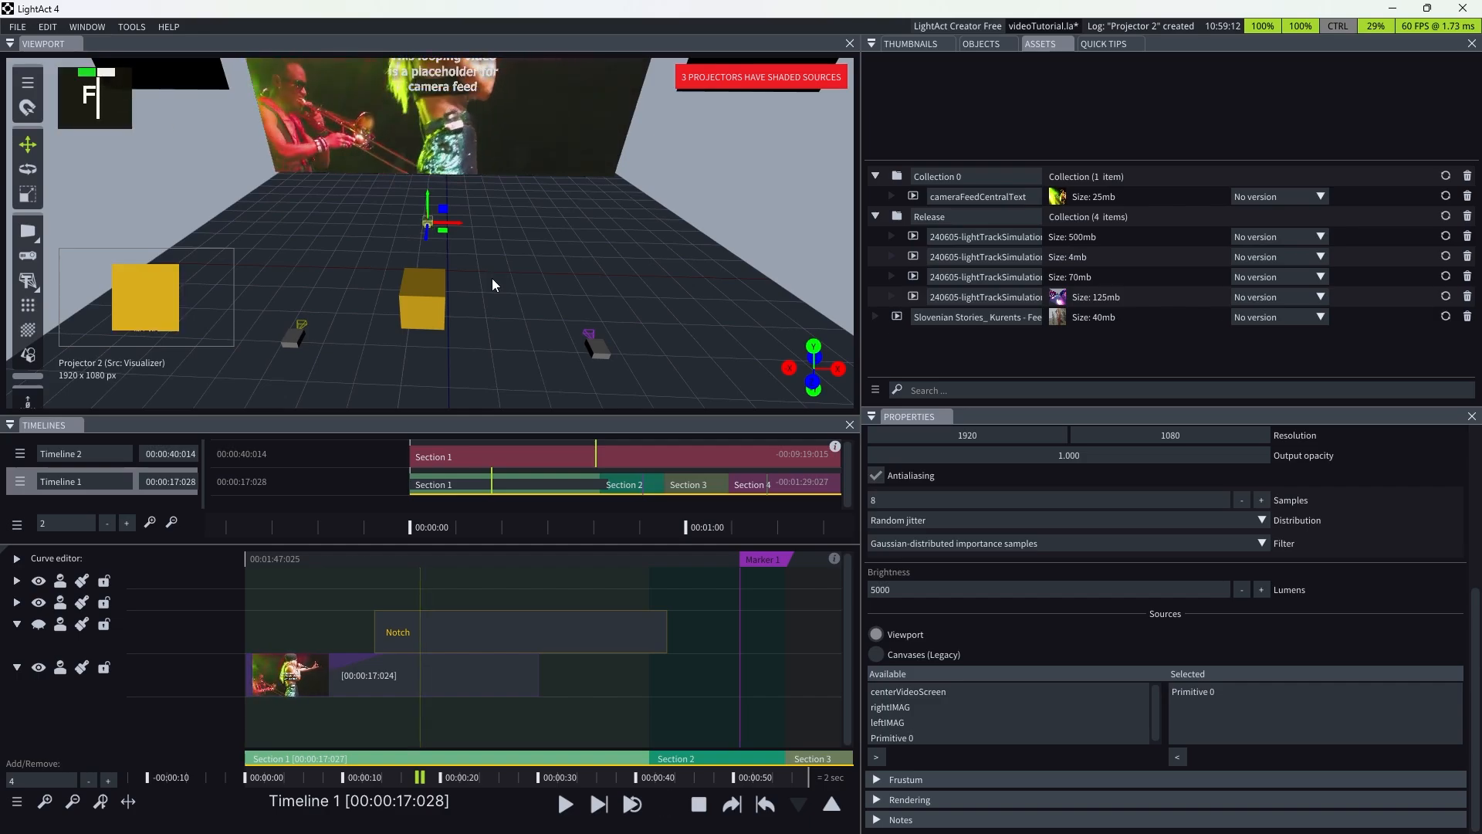
- Aim the front right and front left projectors at the cube
{"action": "left_click", "coordinate": [596, 348]}
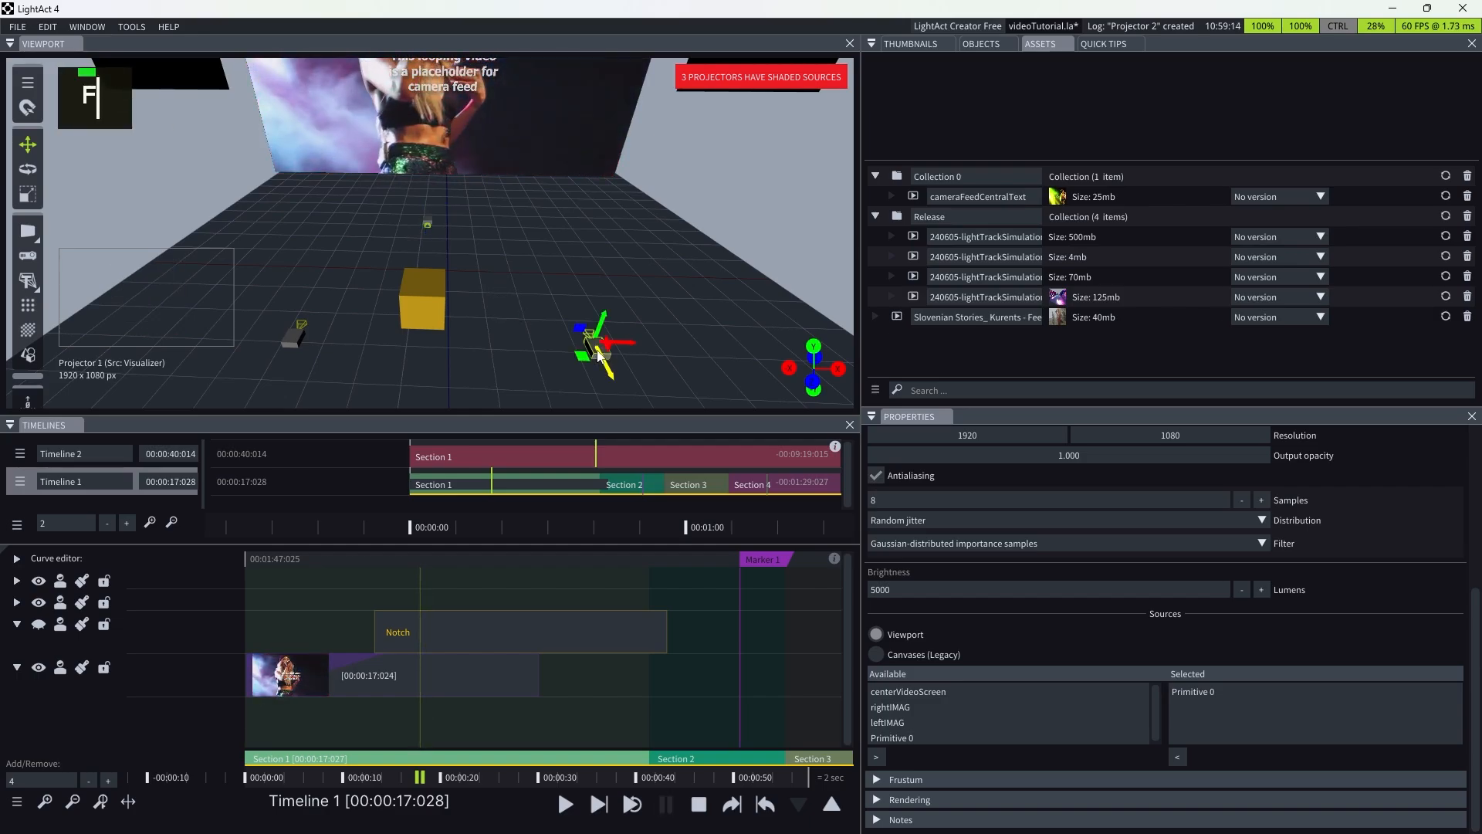
{"action": "key", "text": "f"}
{"action": "left_click", "coordinate": [289, 338]}
{"action": "key", "text": "f"}
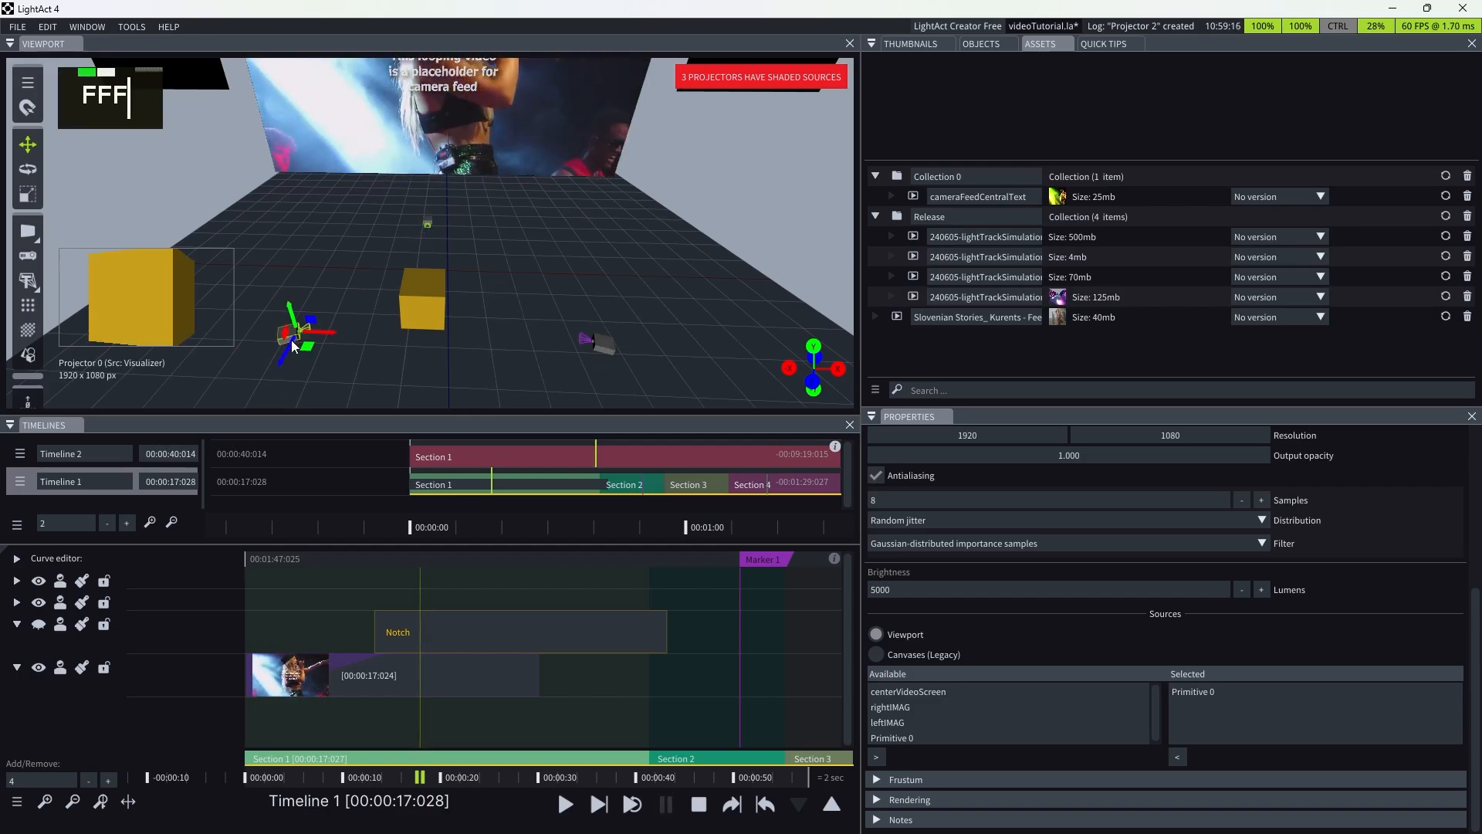
- Raise all three projectors together above the stage floor and aim them at the cube again
{"action": "left_click", "coordinate": [610, 354], "text": "ctrl"}
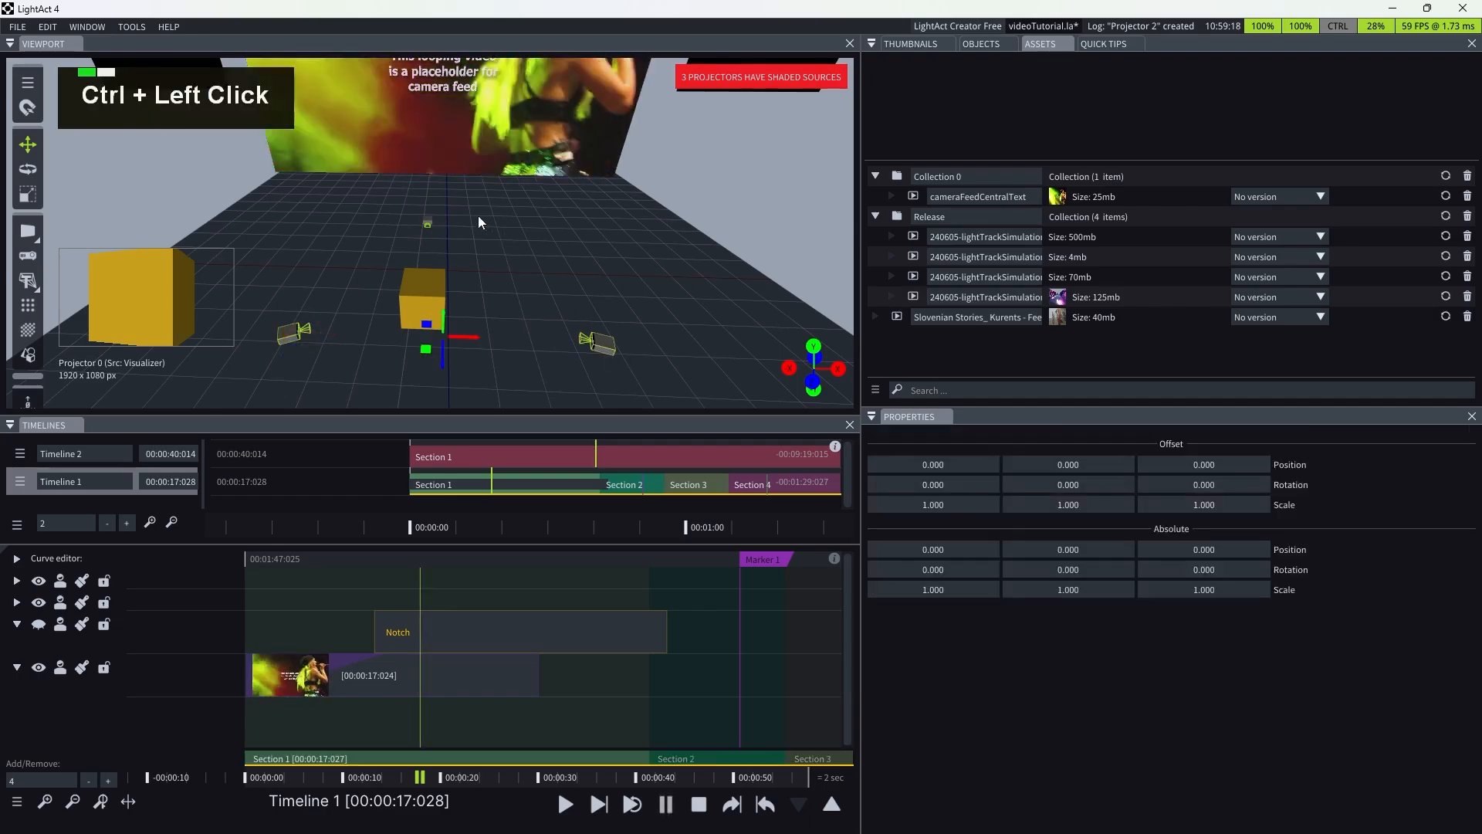
{"action": "left_click", "coordinate": [429, 223], "text": "ctrl"}
{"action": "left_click_drag", "start_coordinate": [437, 259], "coordinate": [443, 180]}
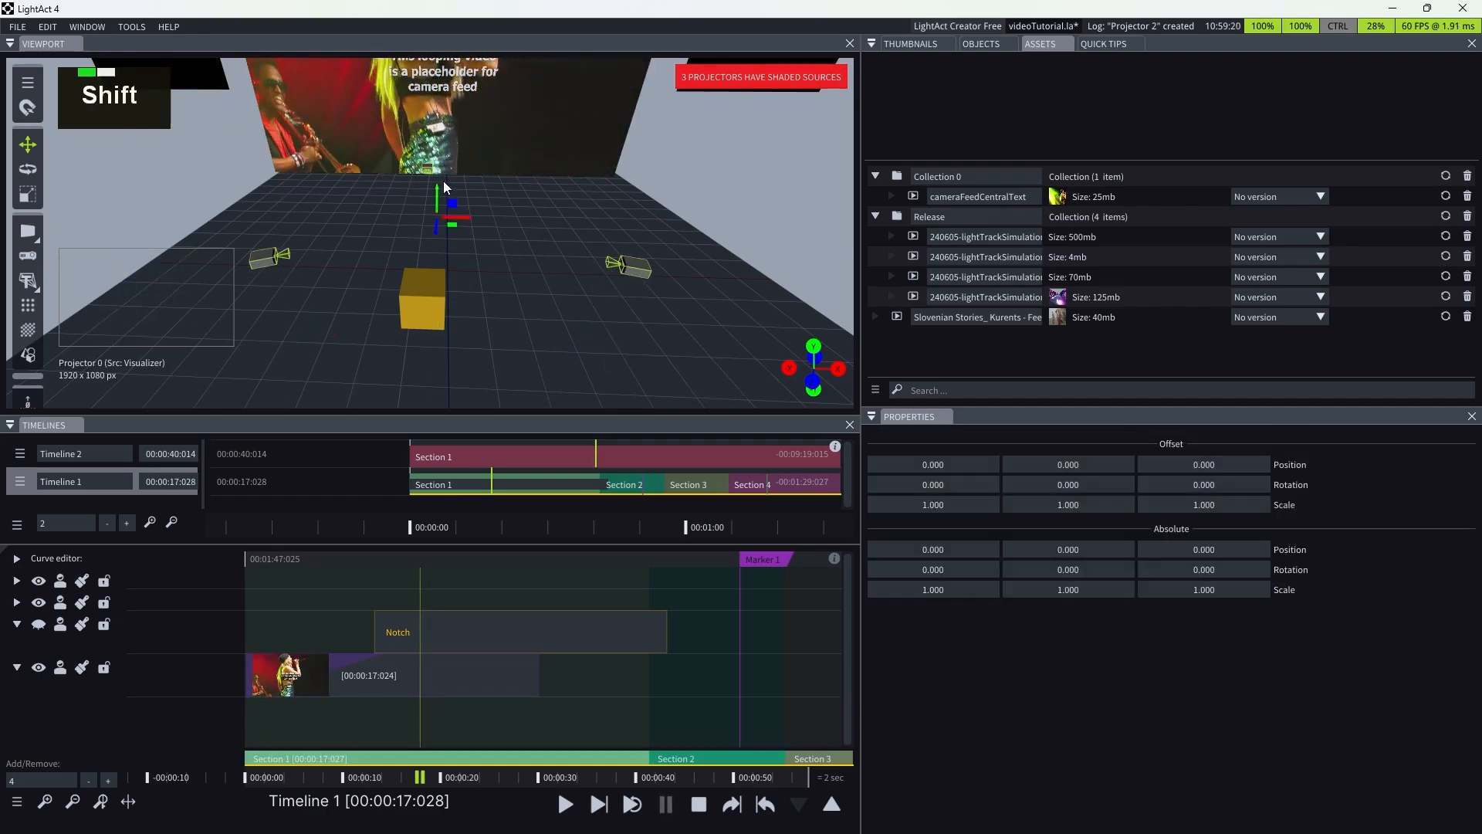
{"action": "key", "text": "f"}
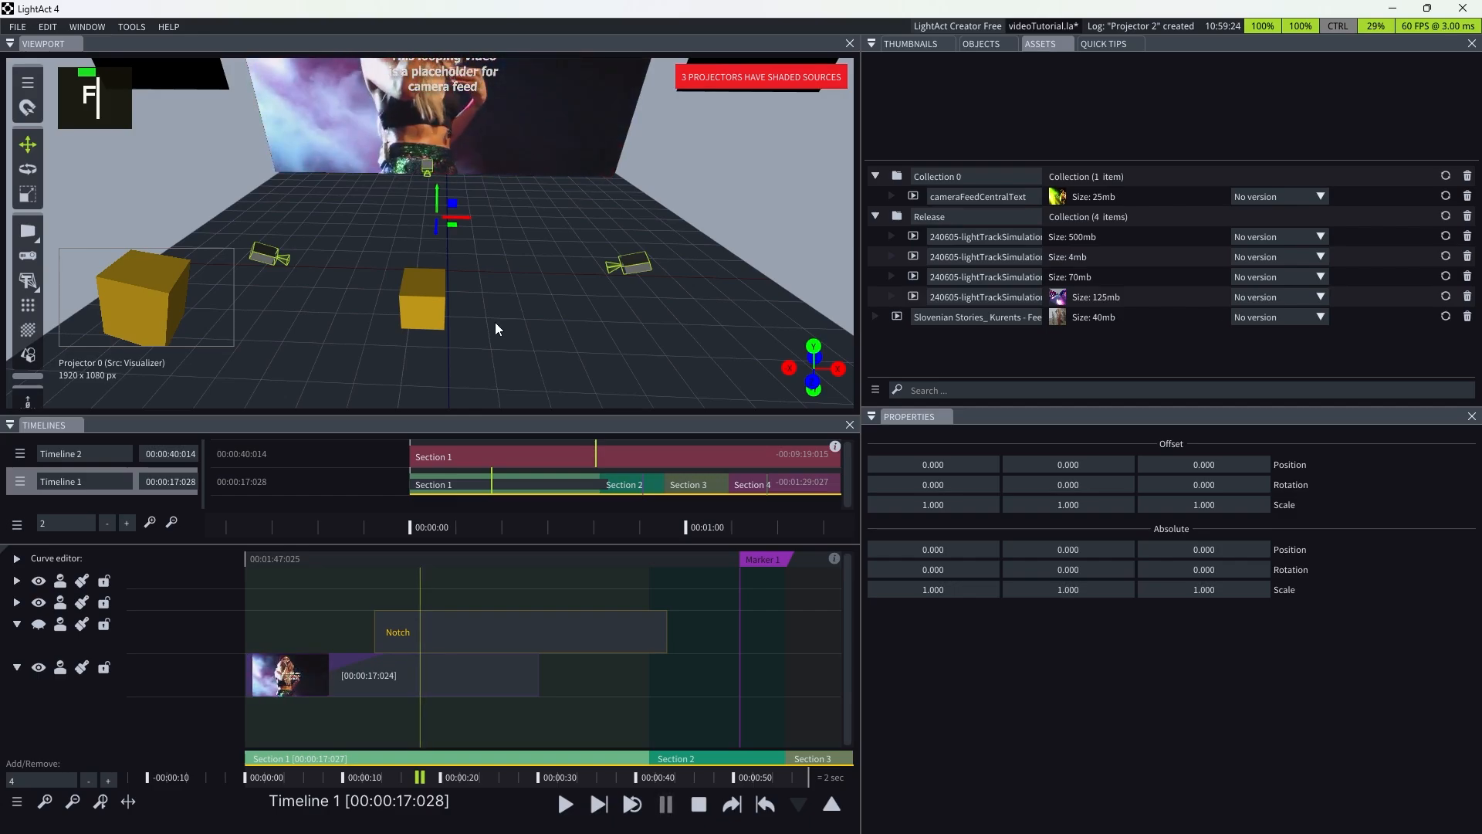
- Examine the raised projectors around the cube and the views from the front left and front right ones
{"action": "double_click", "coordinate": [257, 256]}
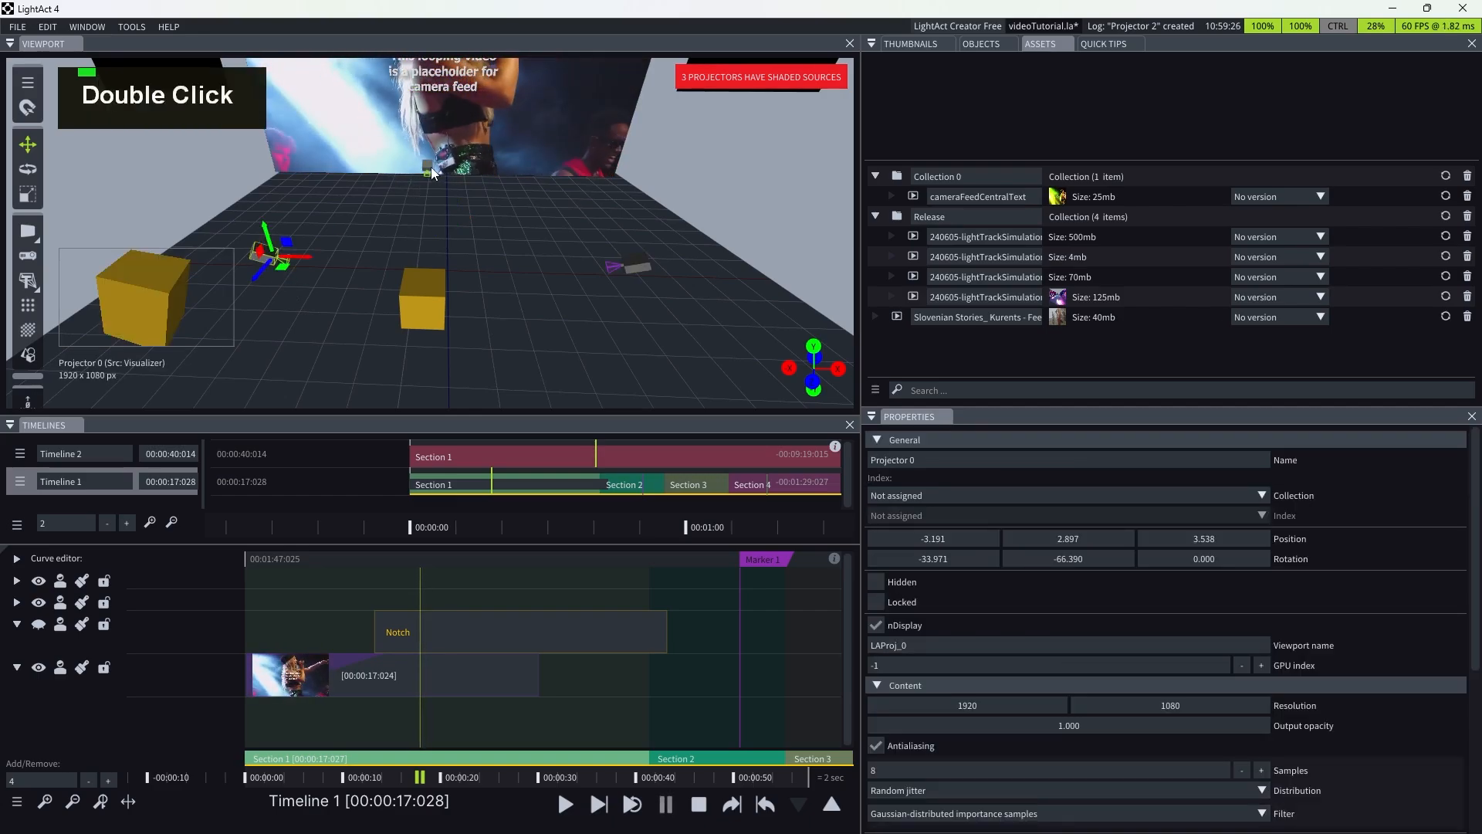
{"action": "left_click", "coordinate": [526, 336]}
{"action": "scroll", "coordinate": [457, 276], "scroll_direction": "down", "scroll_amount": 3}
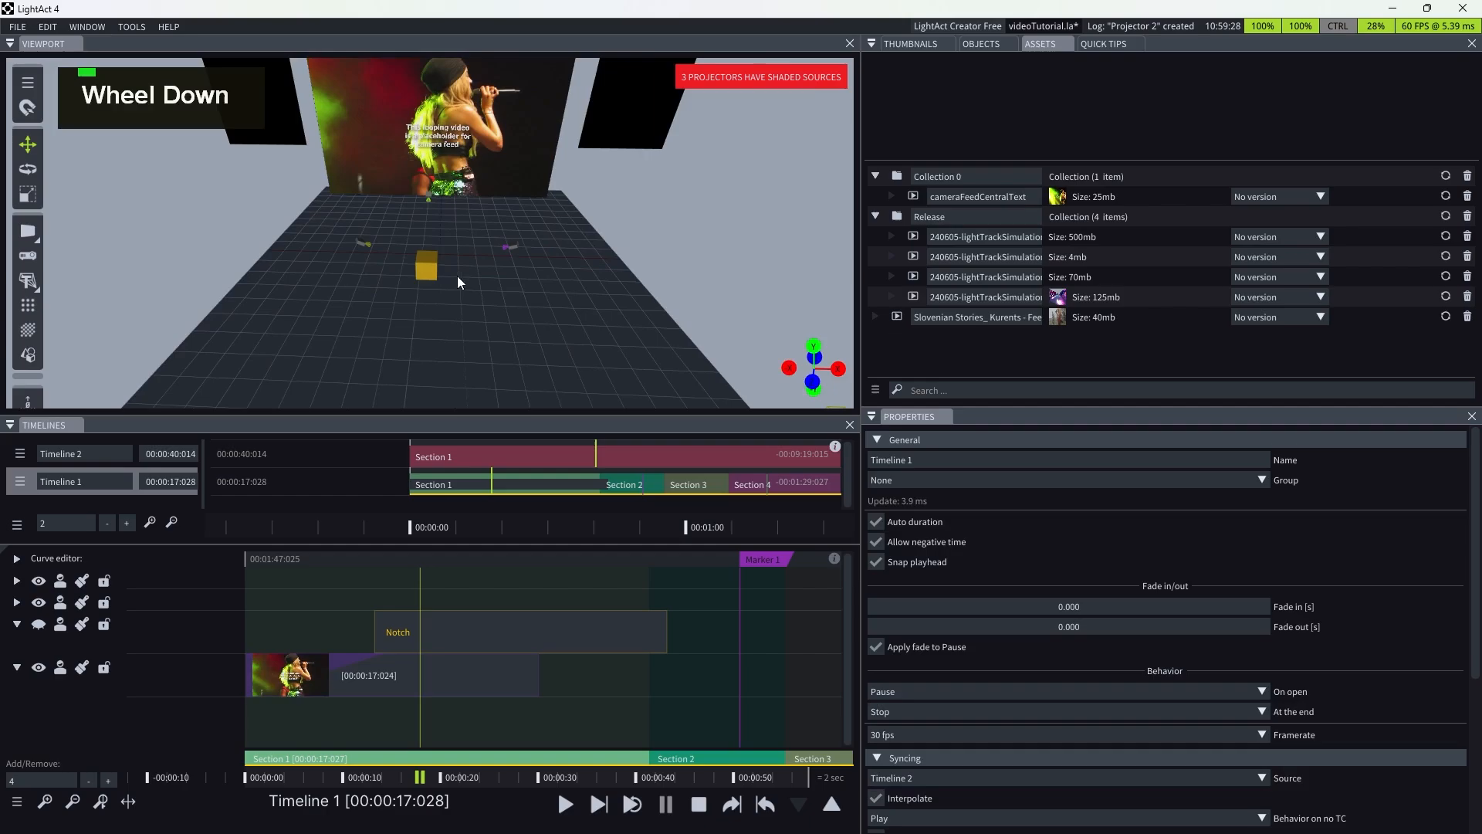
{"action": "scroll", "coordinate": [539, 339], "scroll_direction": "up", "scroll_amount": 3}
{"action": "right_click_drag", "start_coordinate": [538, 338], "coordinate": [567, 357]}
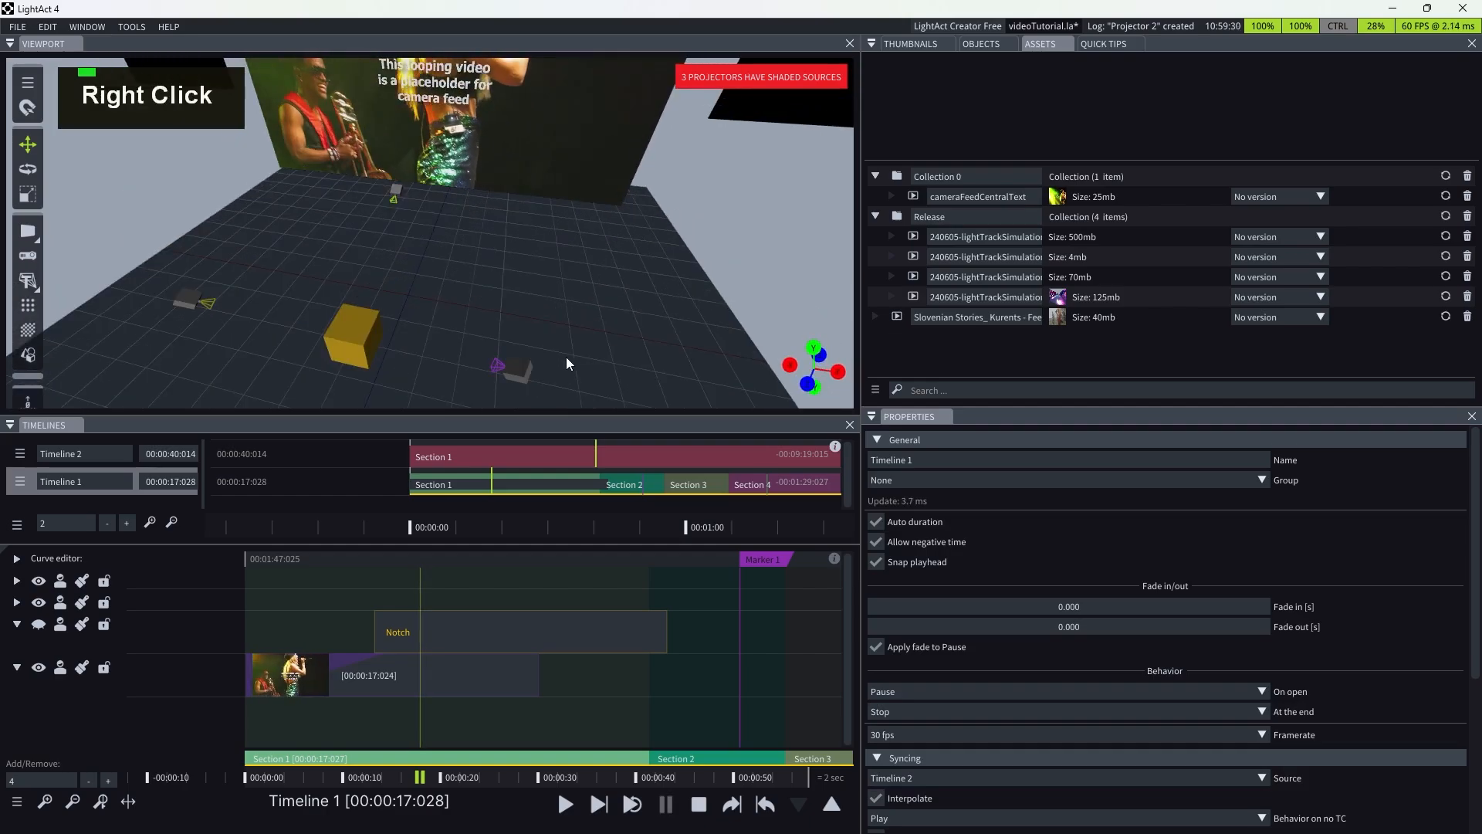
{"action": "left_click", "coordinate": [522, 374]}
{"action": "scroll", "coordinate": [503, 324], "scroll_direction": "down", "scroll_amount": 3}
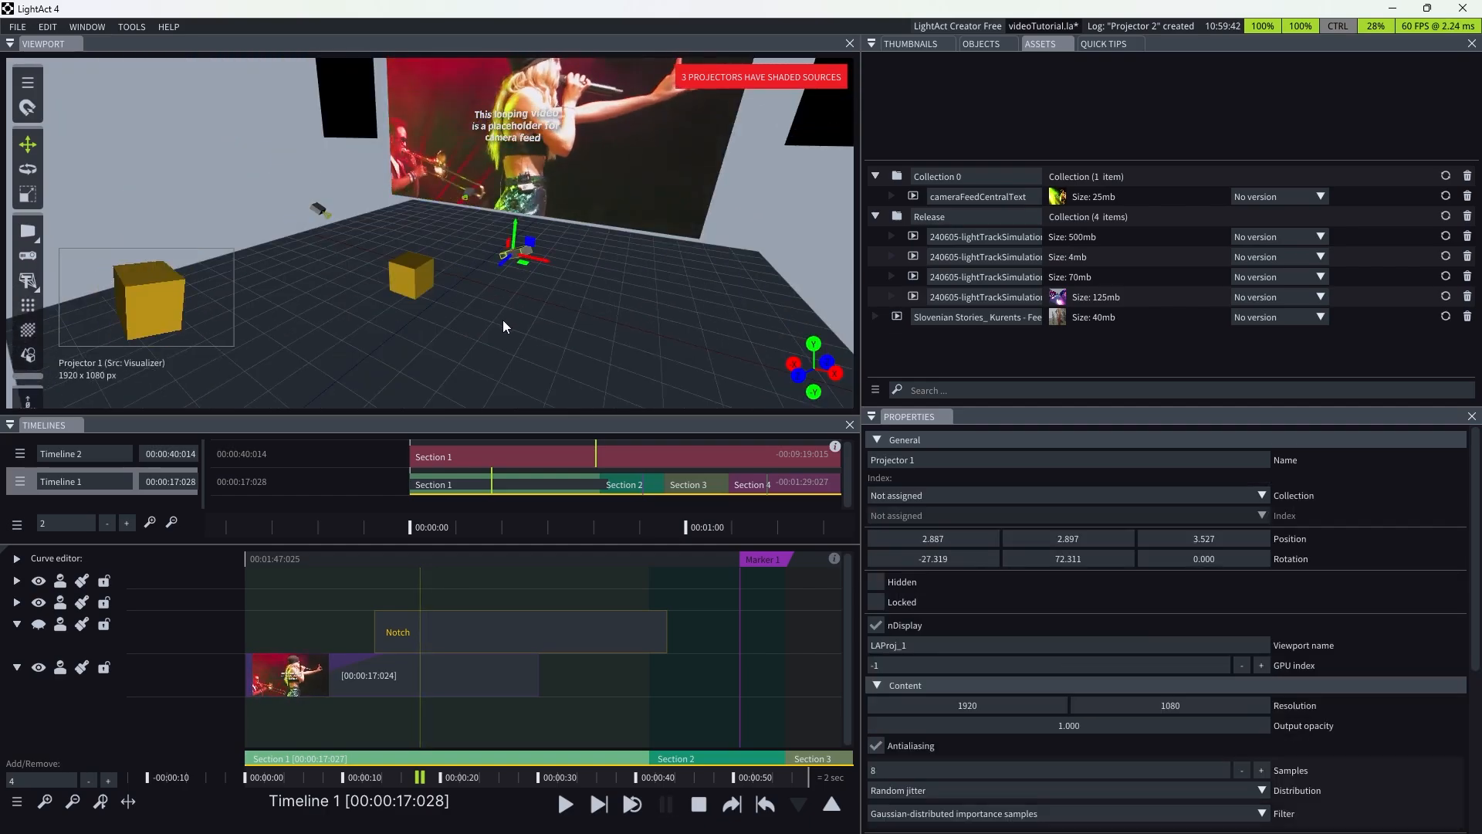
{"action": "left_click", "coordinate": [469, 357]}
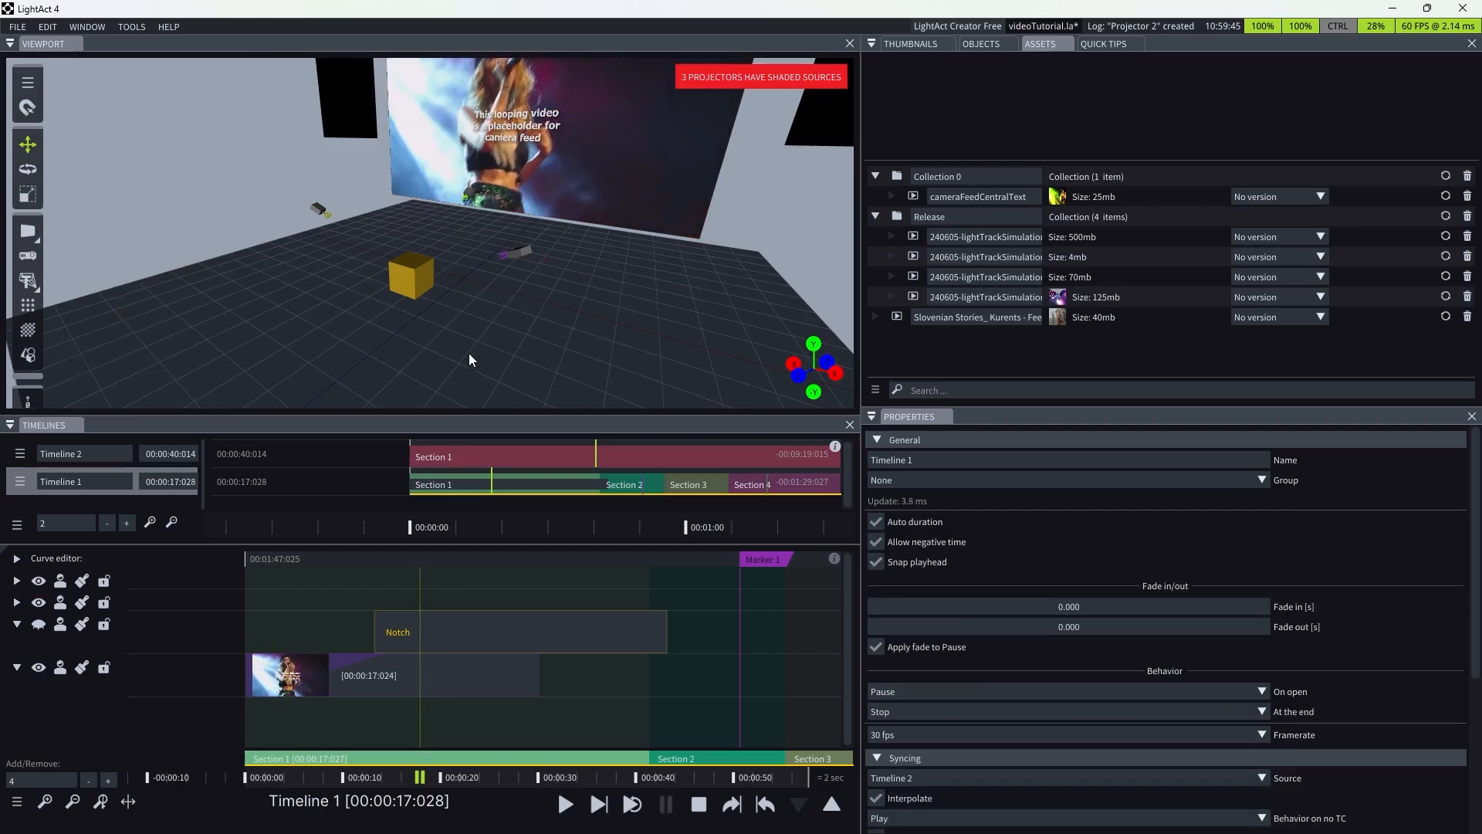
- Add an FHD (1920 x 1080 px) video output in the output maps and map Projector 0 onto it
{"action": "key", "text": "F8"}
{"action": "scroll", "coordinate": [510, 378], "scroll_direction": "down", "scroll_amount": 1}
{"action": "scroll", "coordinate": [510, 378], "scroll_direction": "down", "scroll_amount": 1}
{"action": "scroll", "coordinate": [618, 346], "scroll_direction": "up", "scroll_amount": 1}
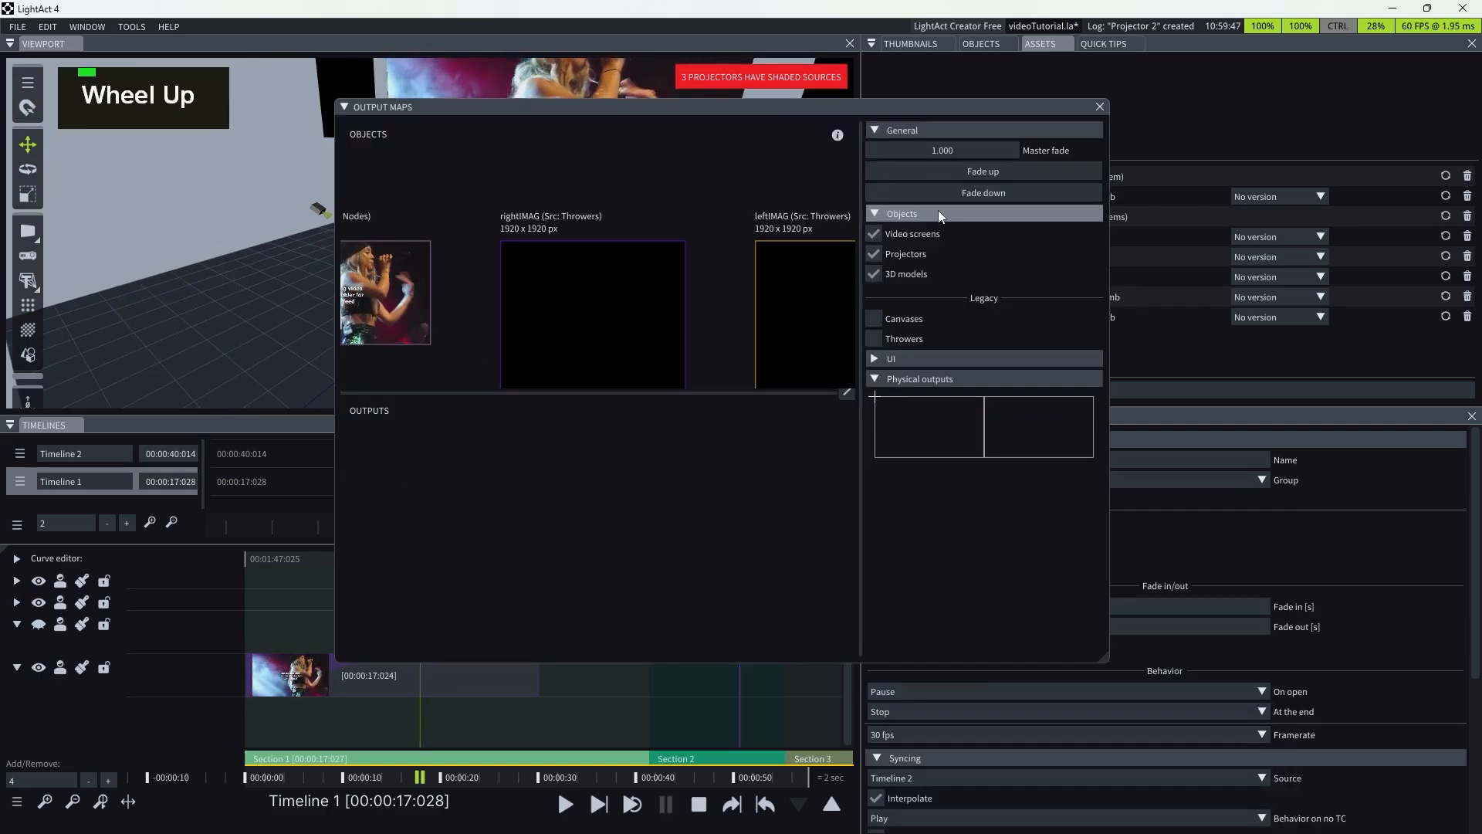
{"action": "scroll", "coordinate": [525, 219], "scroll_direction": "down", "scroll_amount": 1}
{"action": "scroll", "coordinate": [479, 326], "scroll_direction": "up", "scroll_amount": 1}
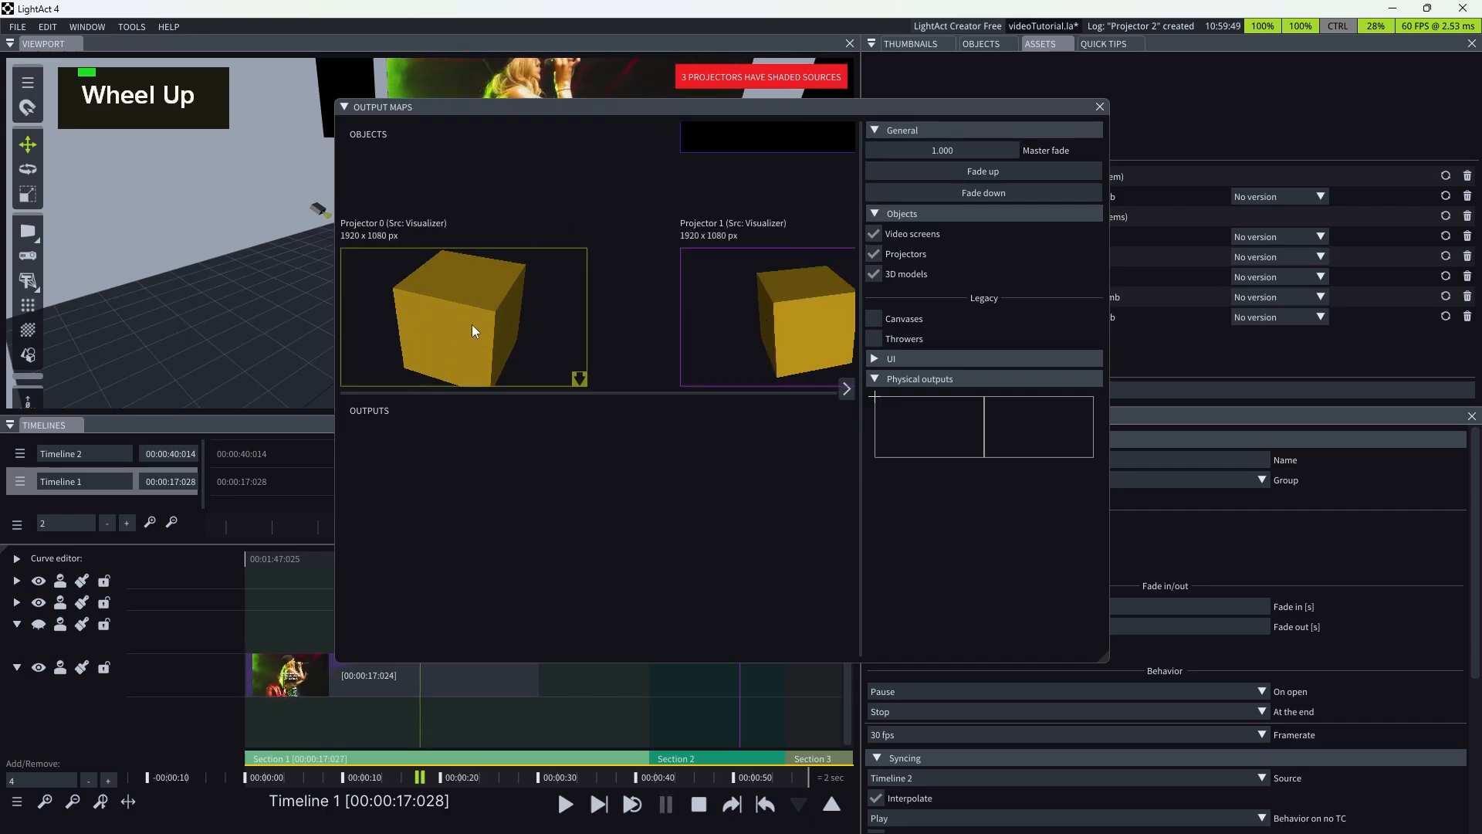
{"action": "scroll", "coordinate": [502, 405], "scroll_direction": "down", "scroll_amount": 1}
{"action": "scroll", "coordinate": [494, 312], "scroll_direction": "up", "scroll_amount": 1}
{"action": "right_click", "coordinate": [512, 474]}
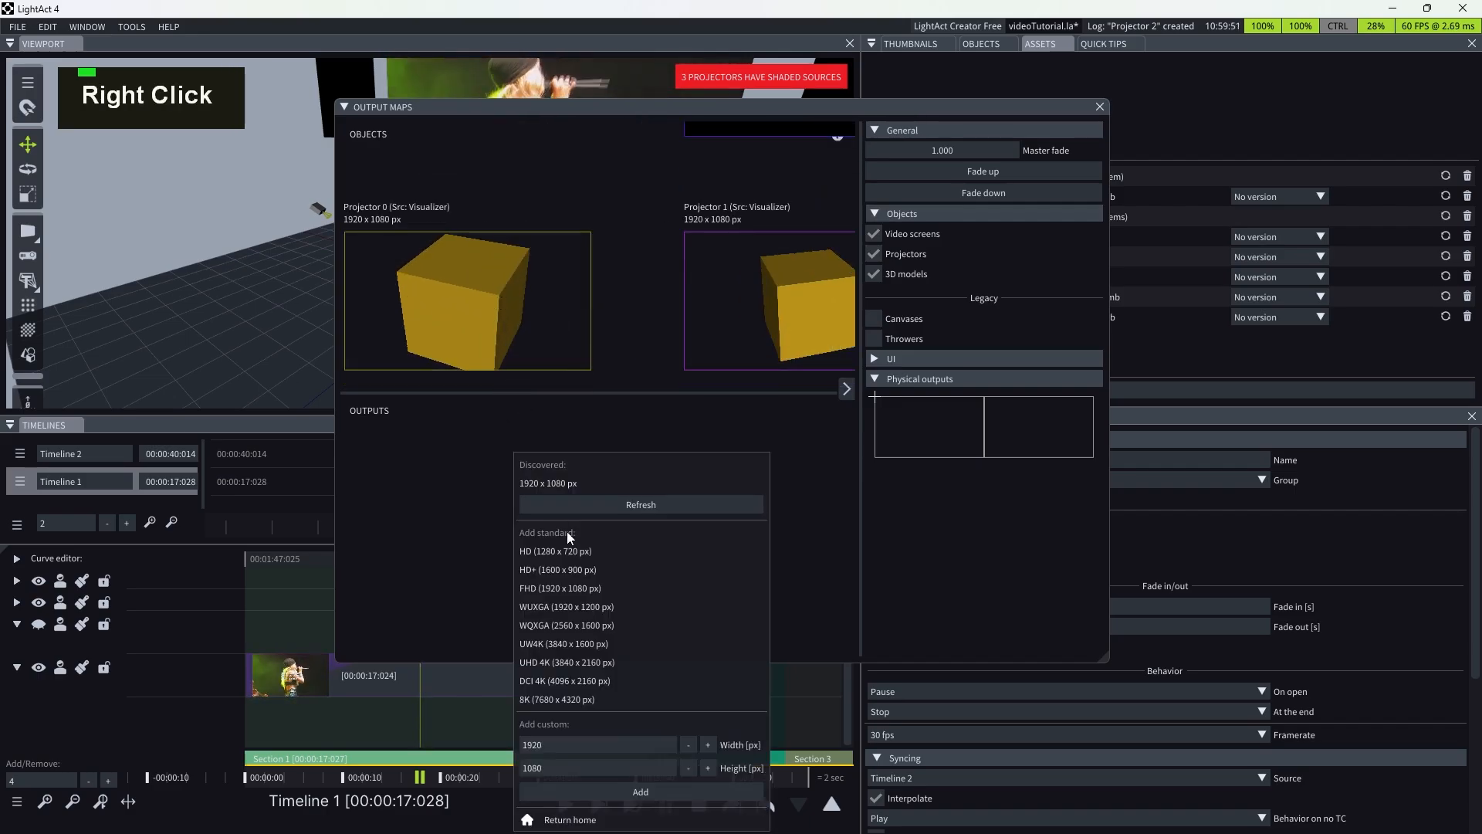
{"action": "left_click", "coordinate": [578, 588]}
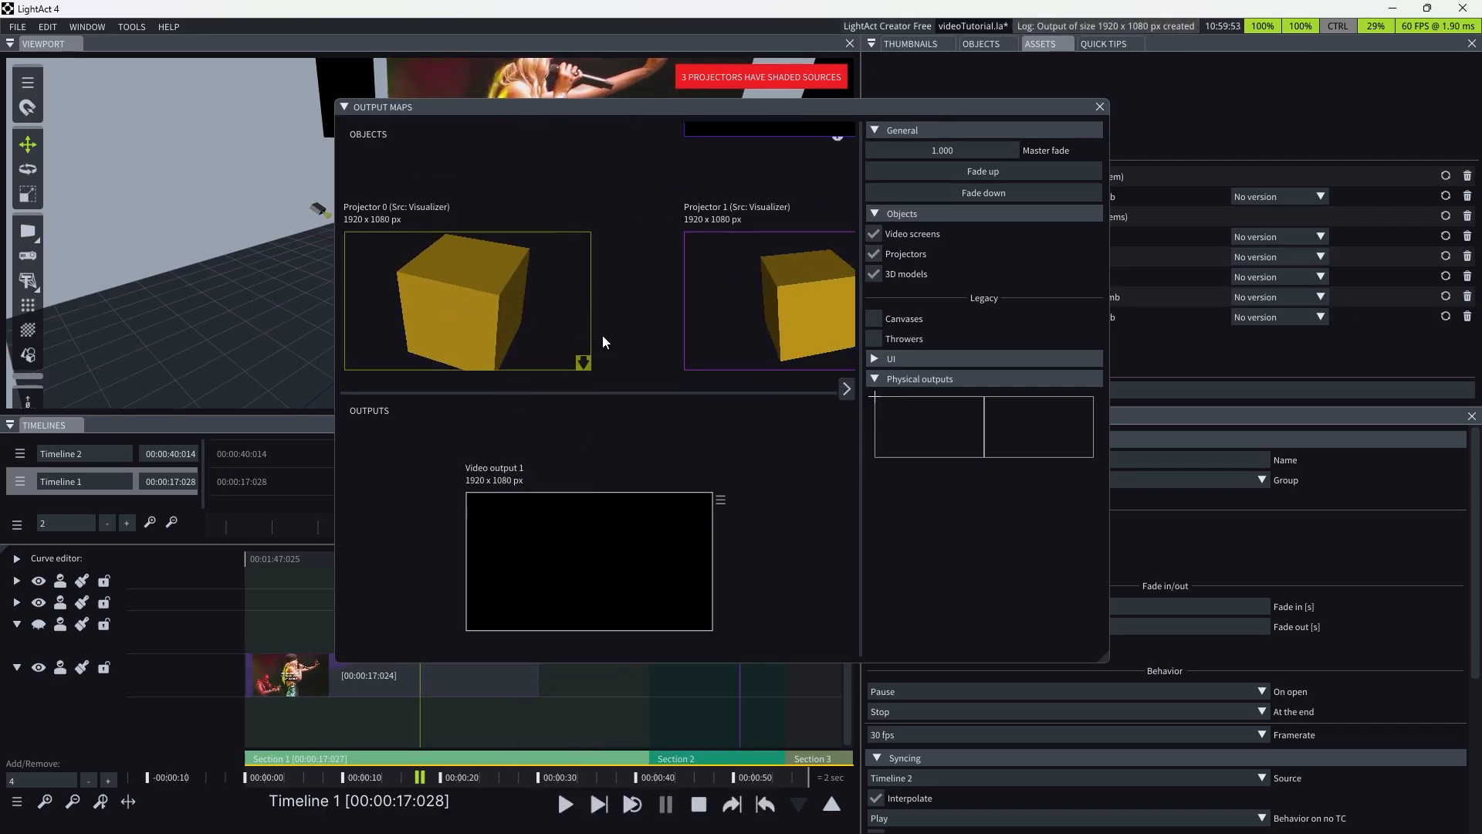
{"action": "left_click_drag", "start_coordinate": [583, 362], "coordinate": [562, 552]}
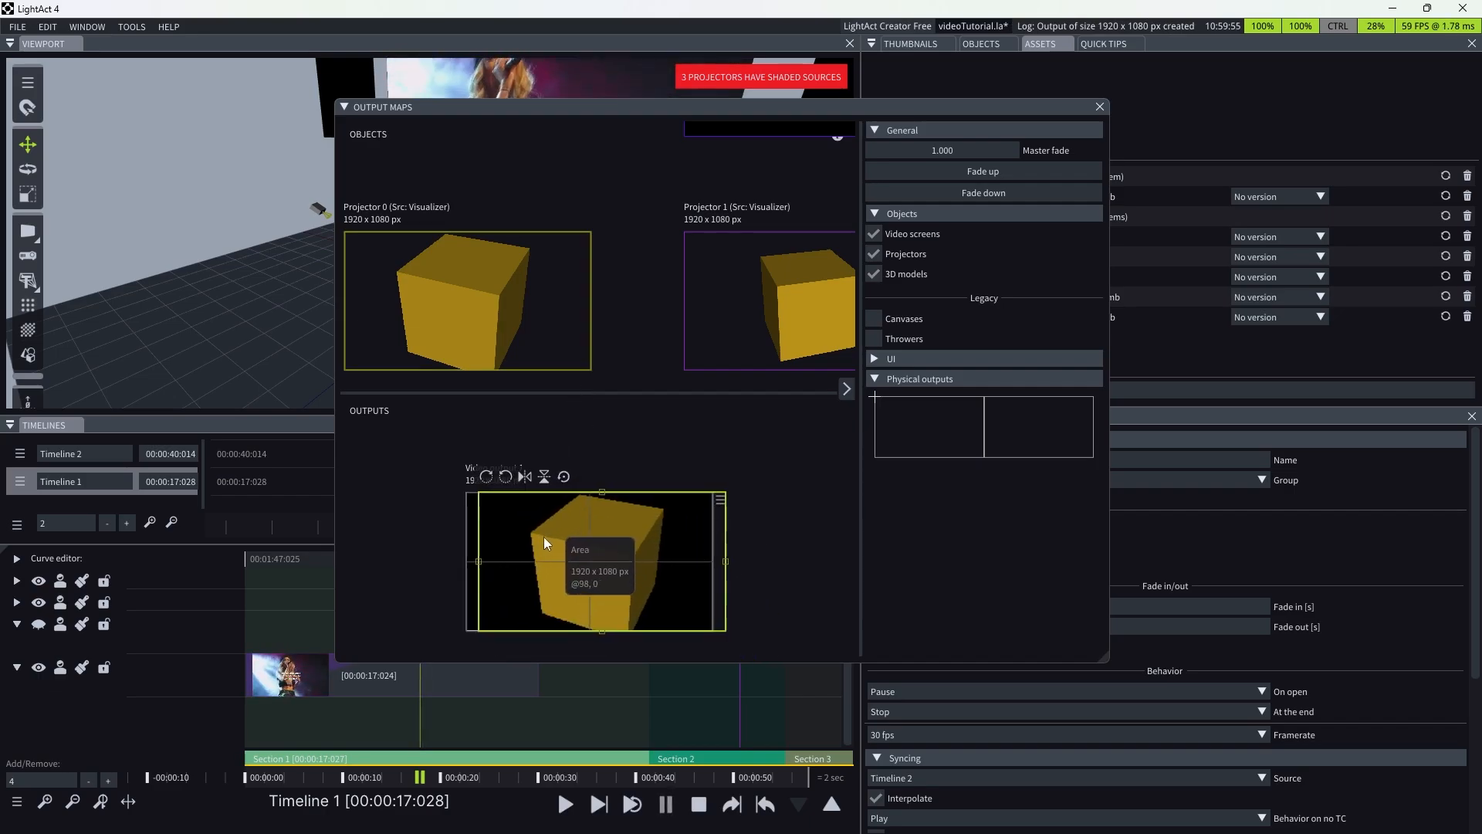
{"action": "left_click", "coordinate": [1100, 108]}
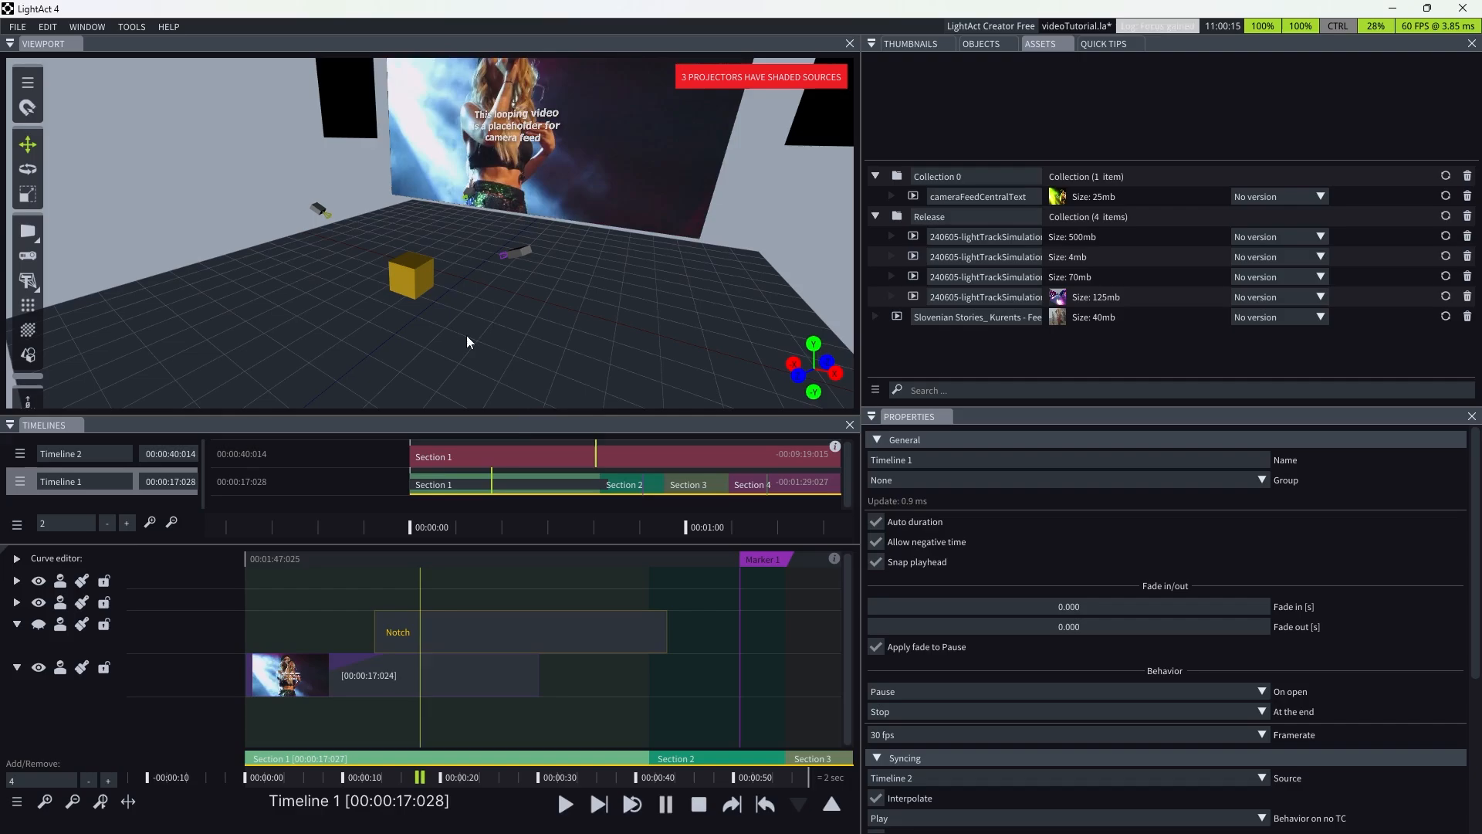
{"action": "mouse_move", "coordinate": [447, 347]}
{"action": "right_mouse_down"}
{"action": "mouse_move", "coordinate": [465, 354]}
{"action": "mouse_move", "coordinate": [447, 352]}
{"action": "right_mouse_up"}
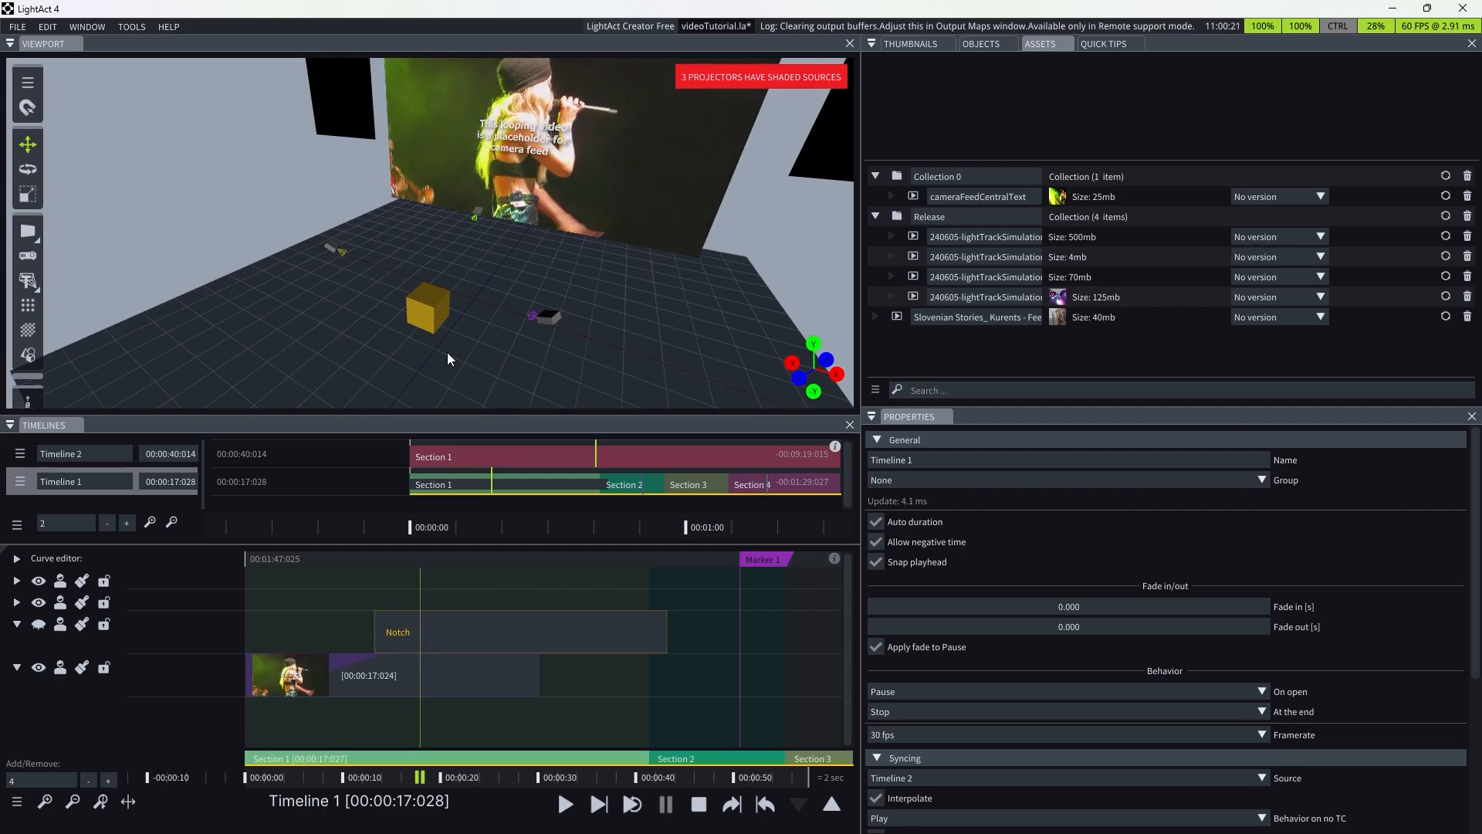
{"action": "left_click", "coordinate": [551, 320]}
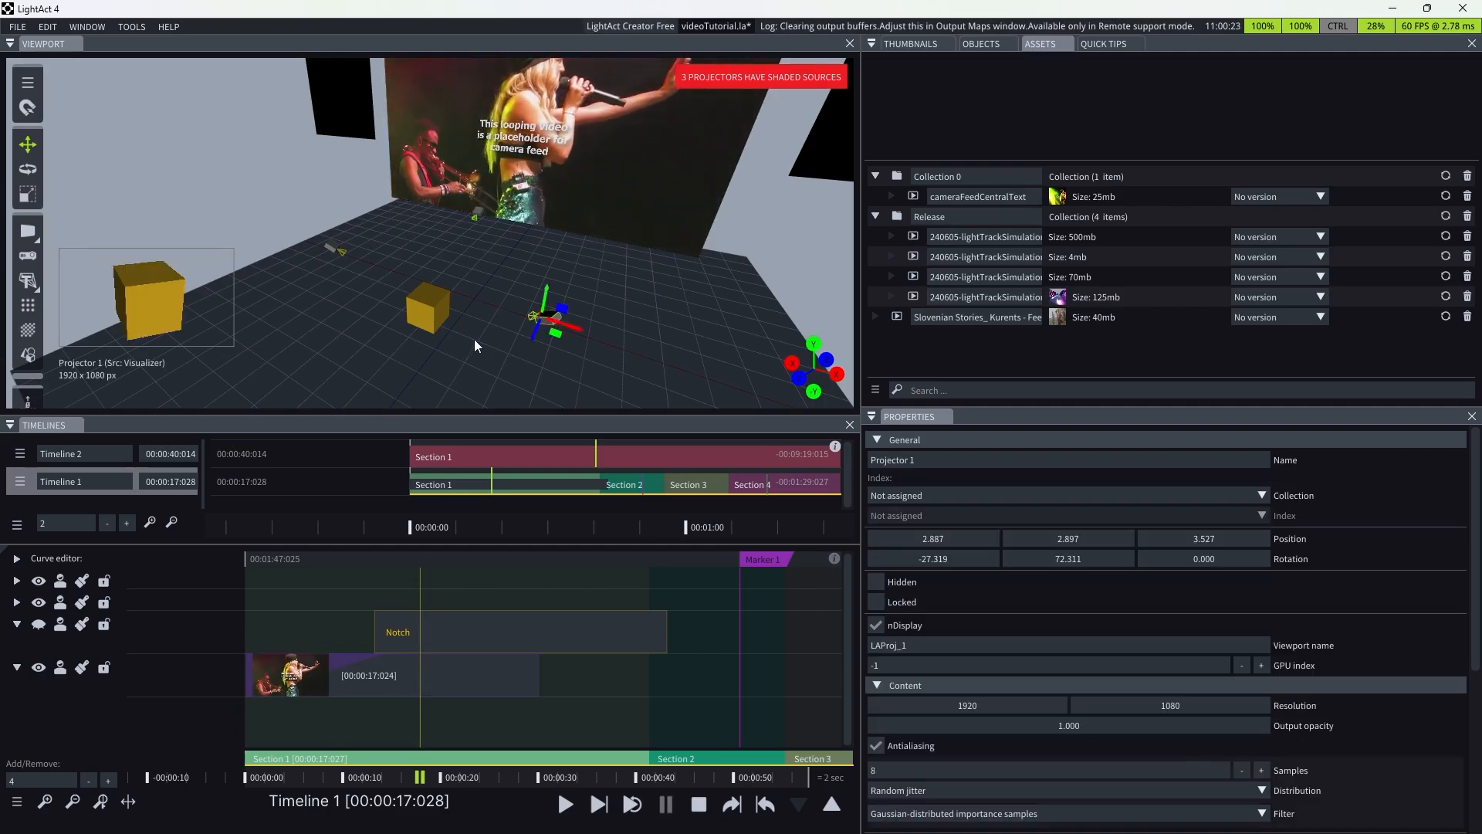
{"action": "left_click", "coordinate": [474, 340]}
{"action": "left_click", "coordinate": [415, 299]}
{"action": "left_click", "coordinate": [446, 364]}
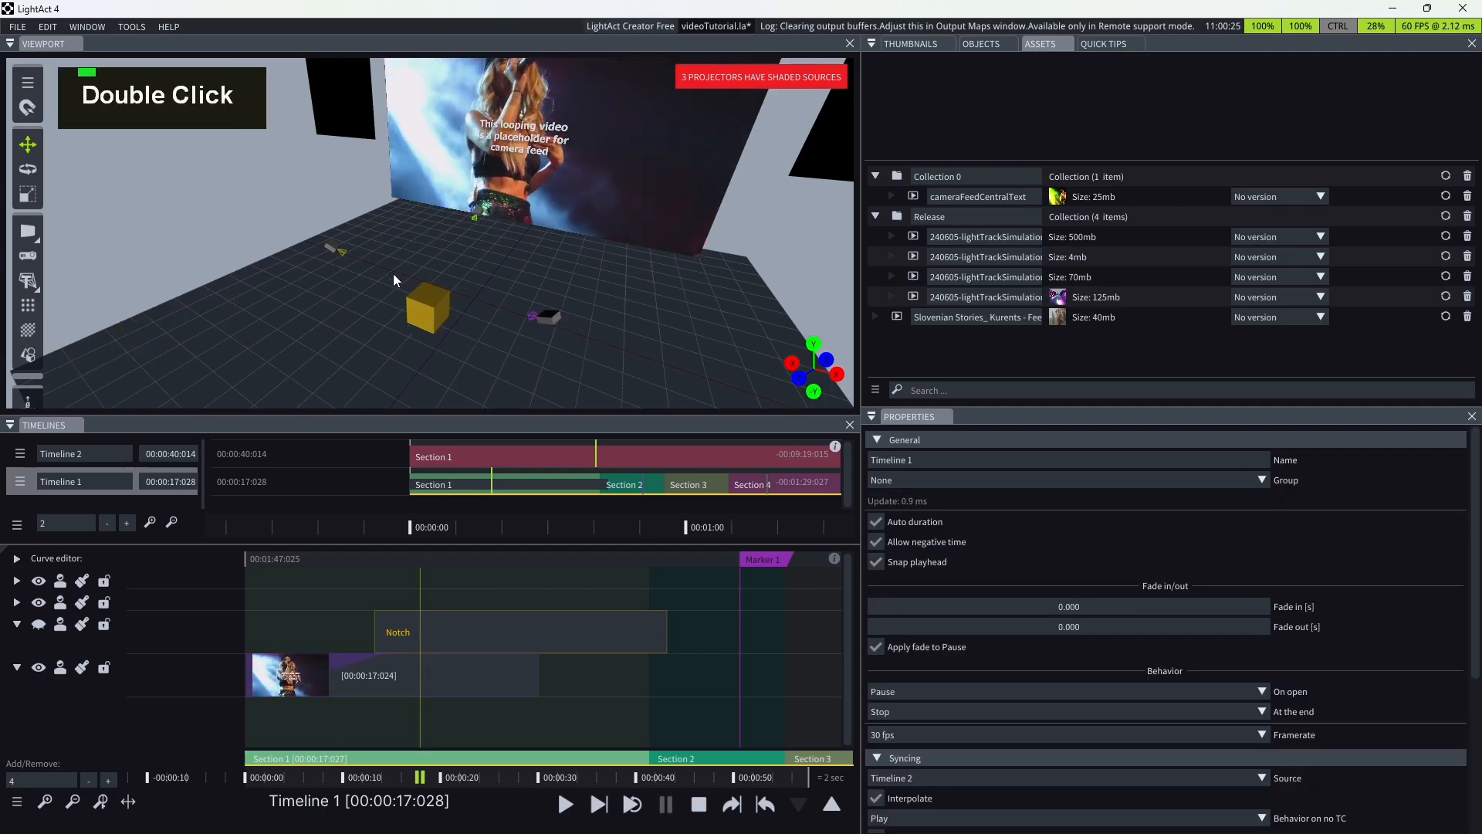
{"action": "left_click", "coordinate": [460, 350]}
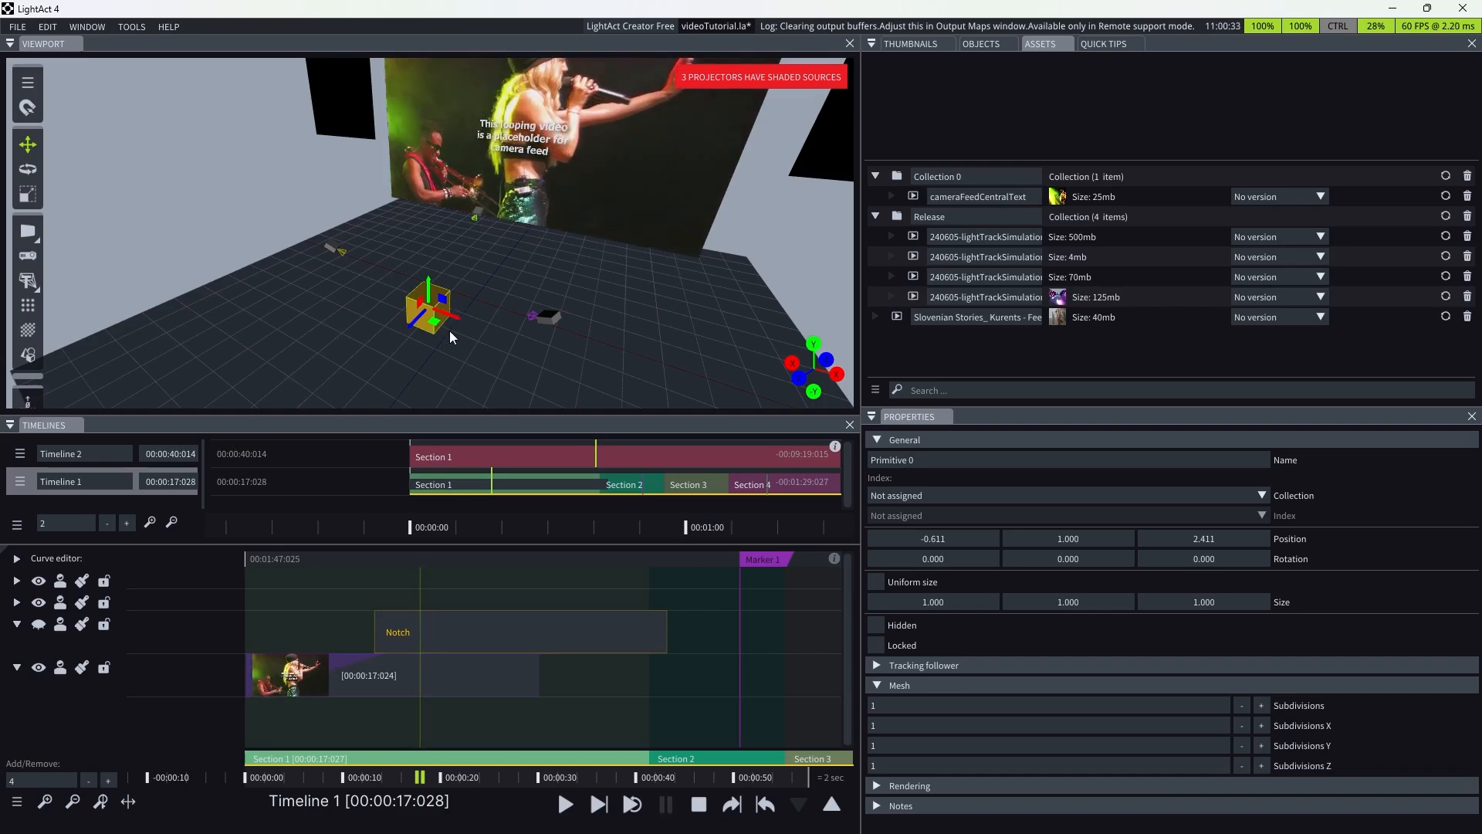
{"action": "left_click", "coordinate": [472, 341]}
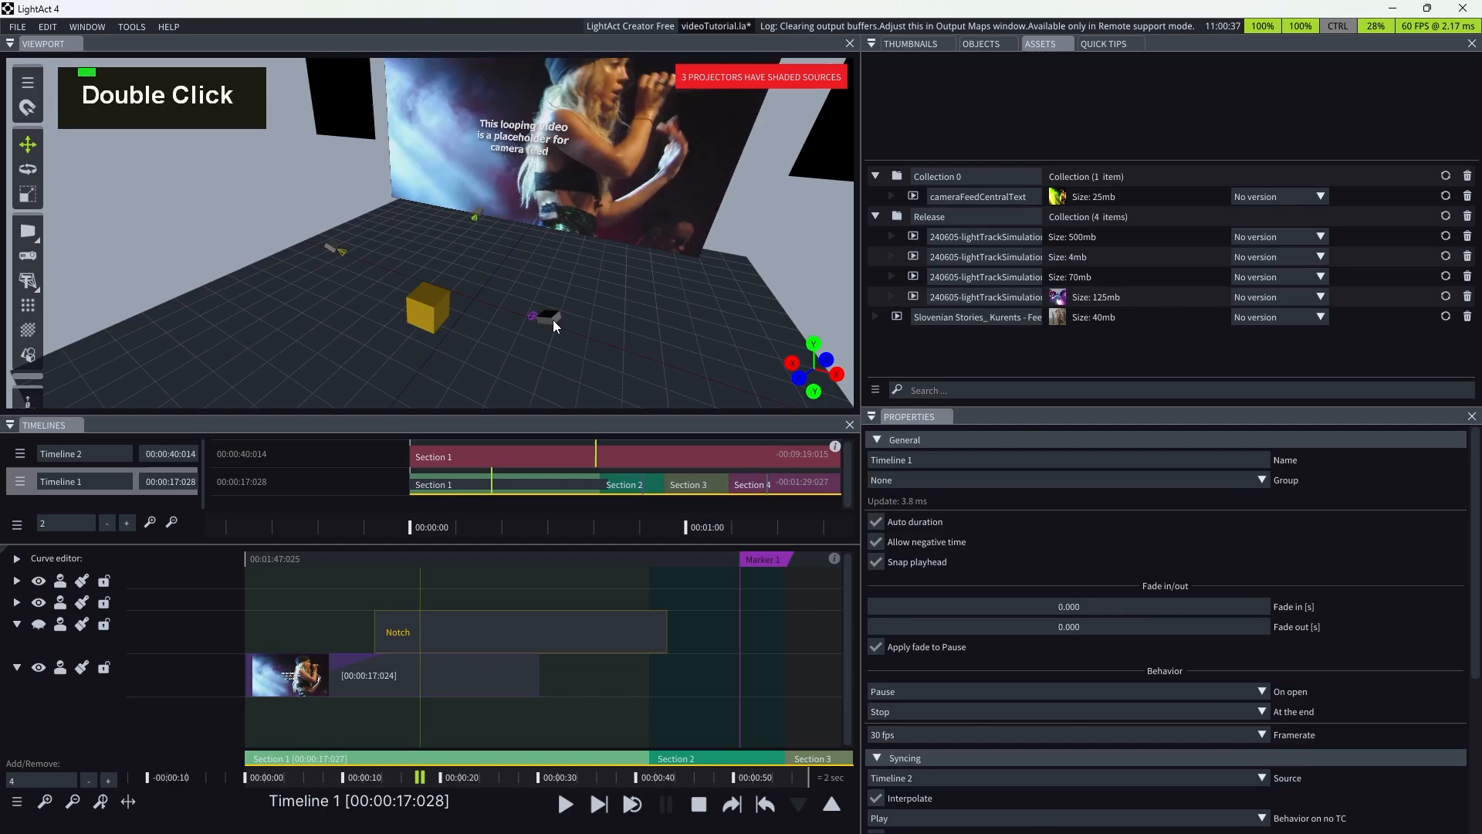
- Examine the virtual and projected views in Projector 1's 3D calibration editor, and close the editor
{"action": "double_click", "coordinate": [552, 319]}
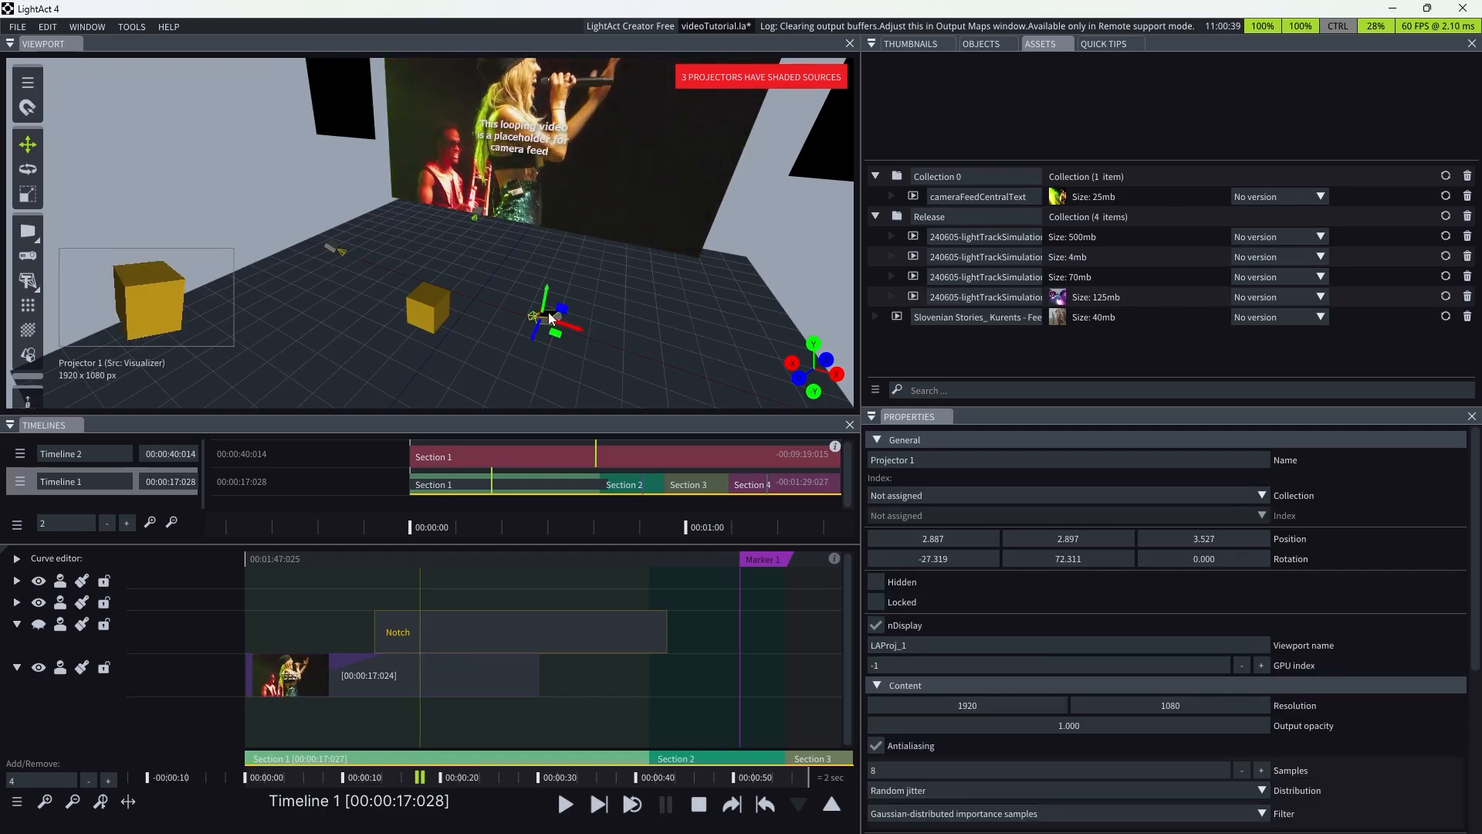
{"action": "double_click", "coordinate": [550, 315]}
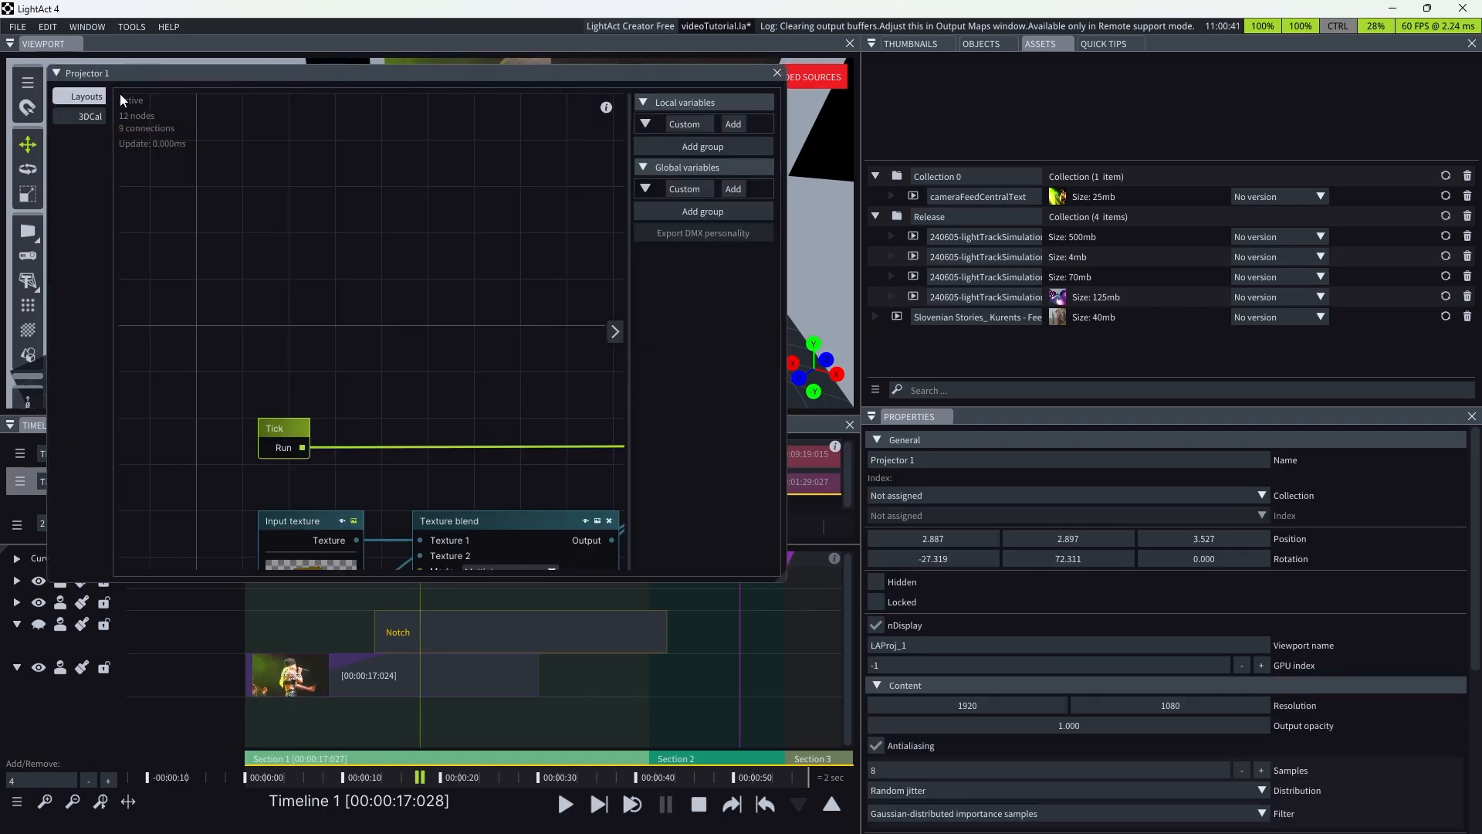
{"action": "left_click", "coordinate": [67, 116]}
{"action": "scroll", "coordinate": [414, 280], "scroll_direction": "down", "scroll_amount": 3}
{"action": "scroll", "coordinate": [414, 280], "scroll_direction": "down", "scroll_amount": 3}
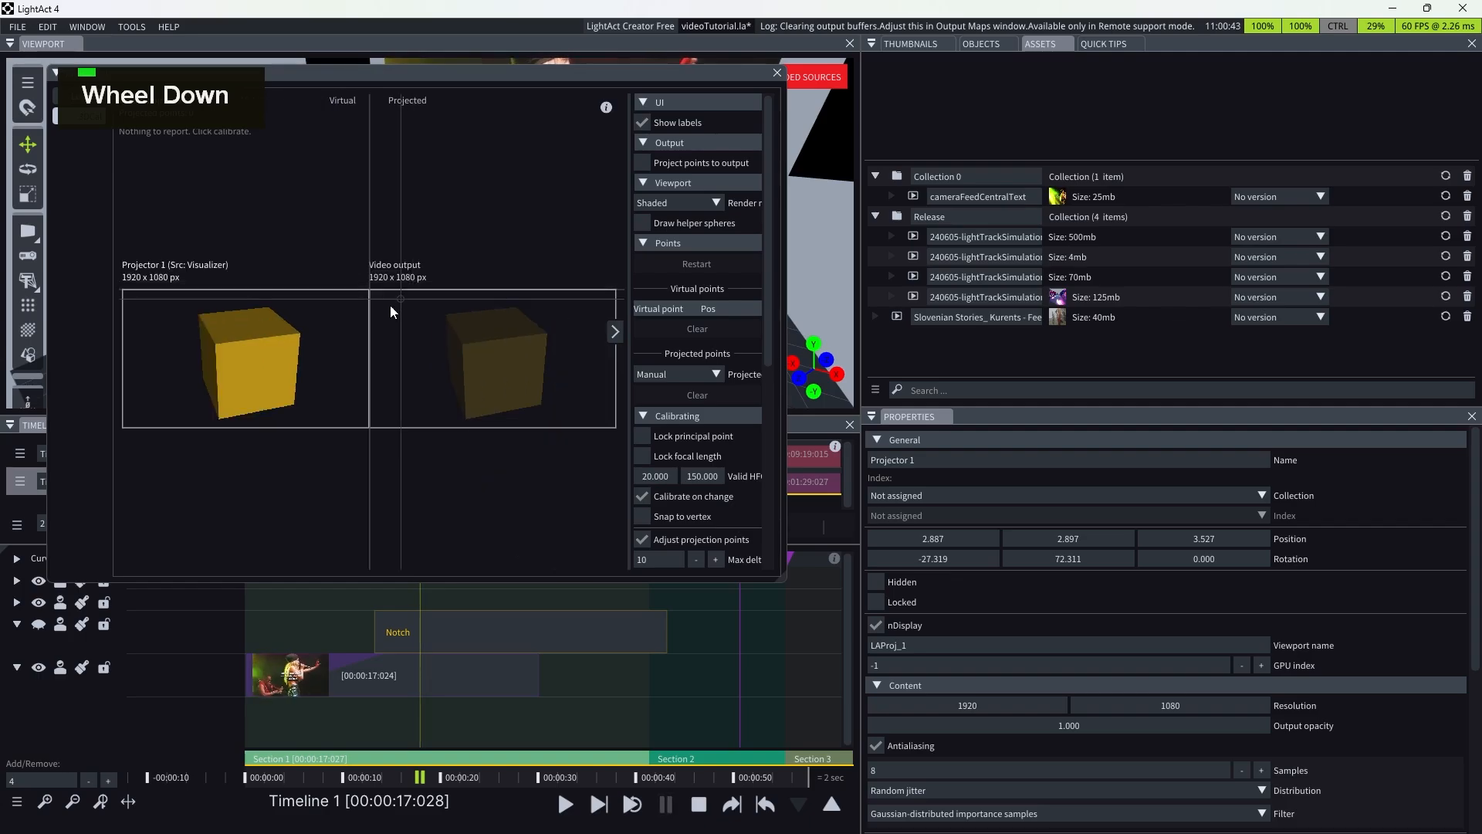
{"action": "scroll", "coordinate": [261, 323], "scroll_direction": "up", "scroll_amount": 2}
{"action": "scroll", "coordinate": [229, 296], "scroll_direction": "down", "scroll_amount": 3}
{"action": "scroll", "coordinate": [321, 343], "scroll_direction": "up", "scroll_amount": 3}
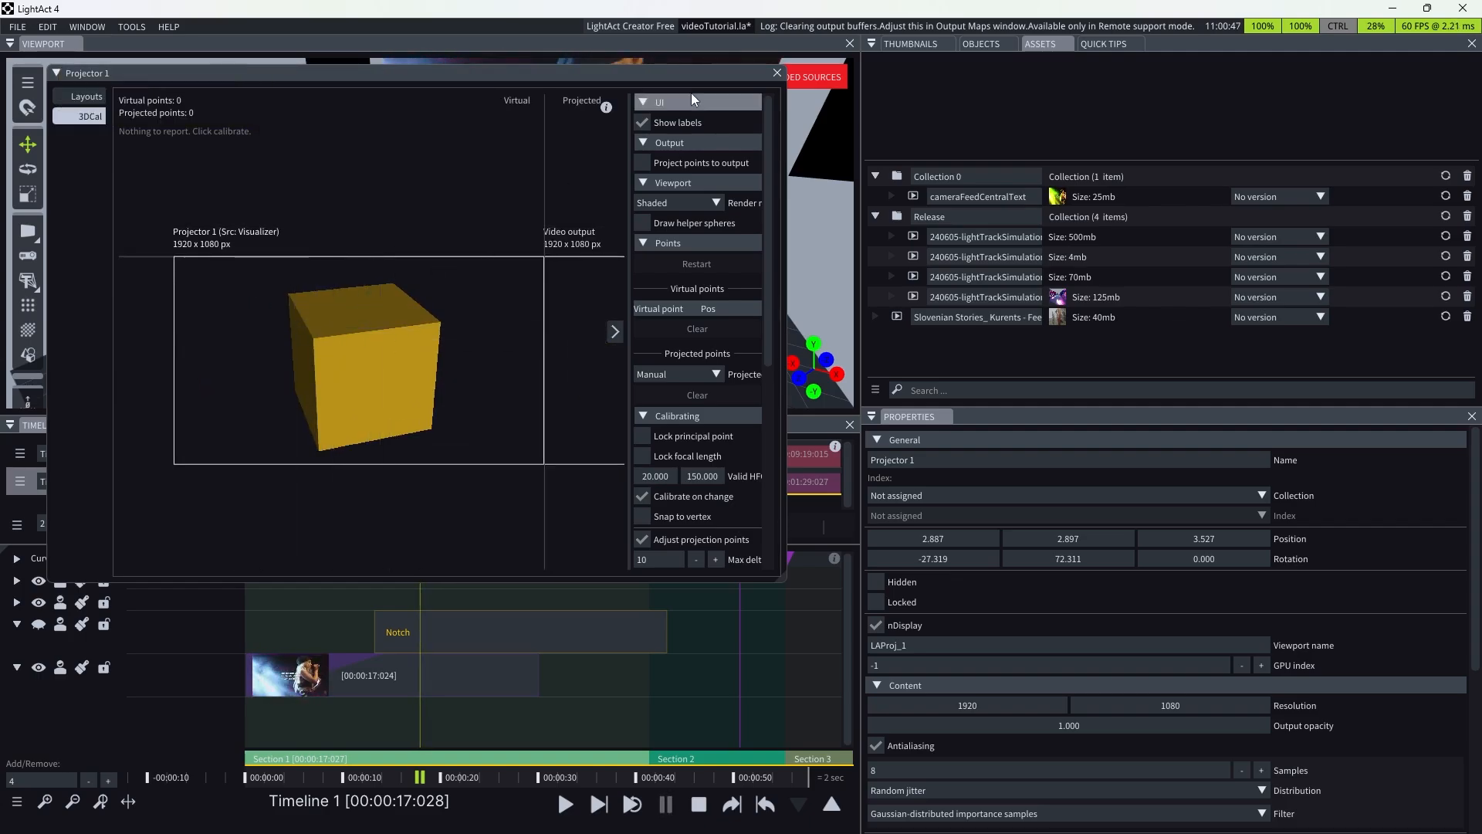
{"action": "left_click", "coordinate": [775, 72]}
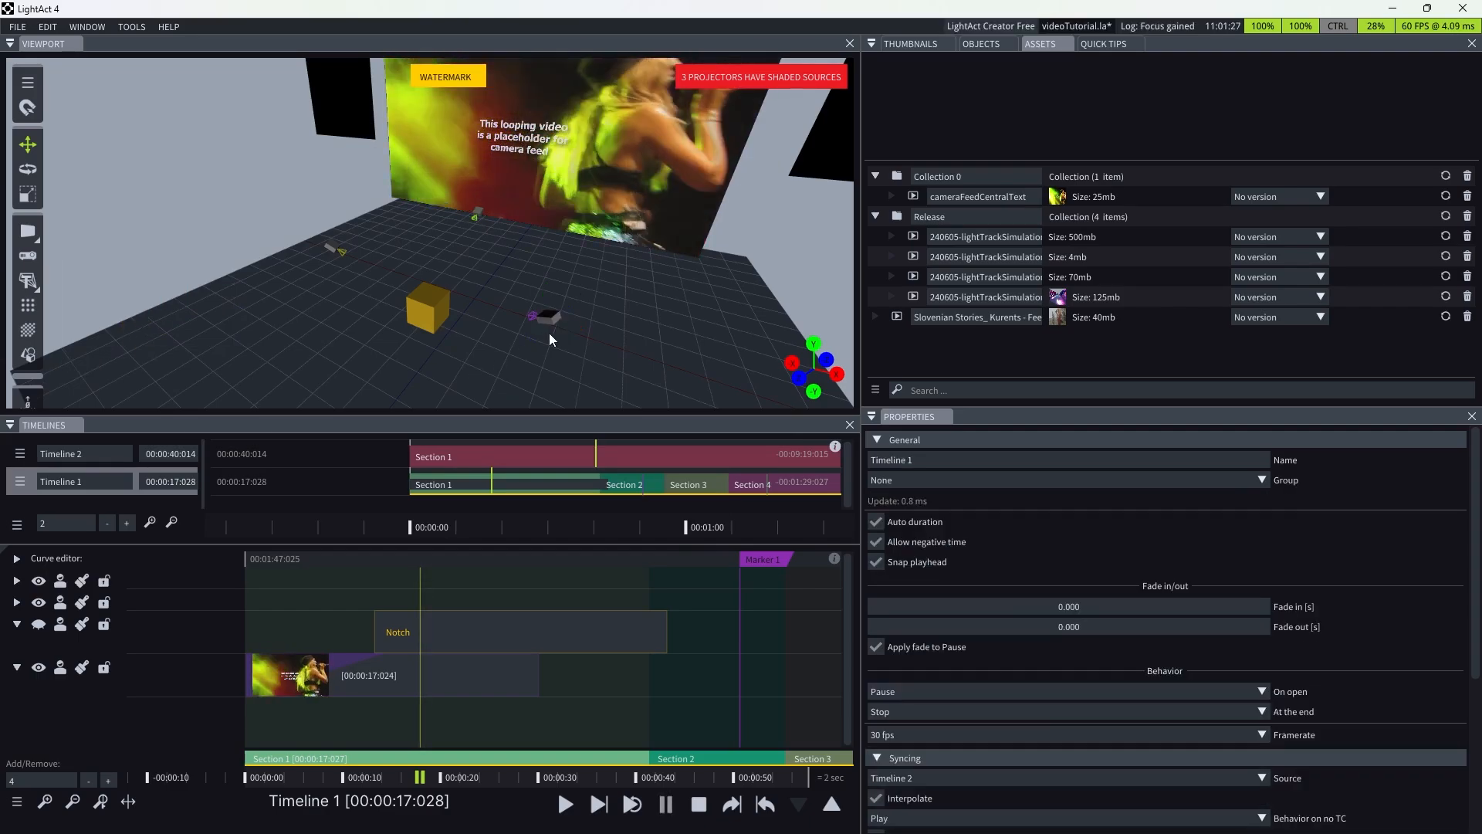
{"action": "left_click", "coordinate": [544, 322]}
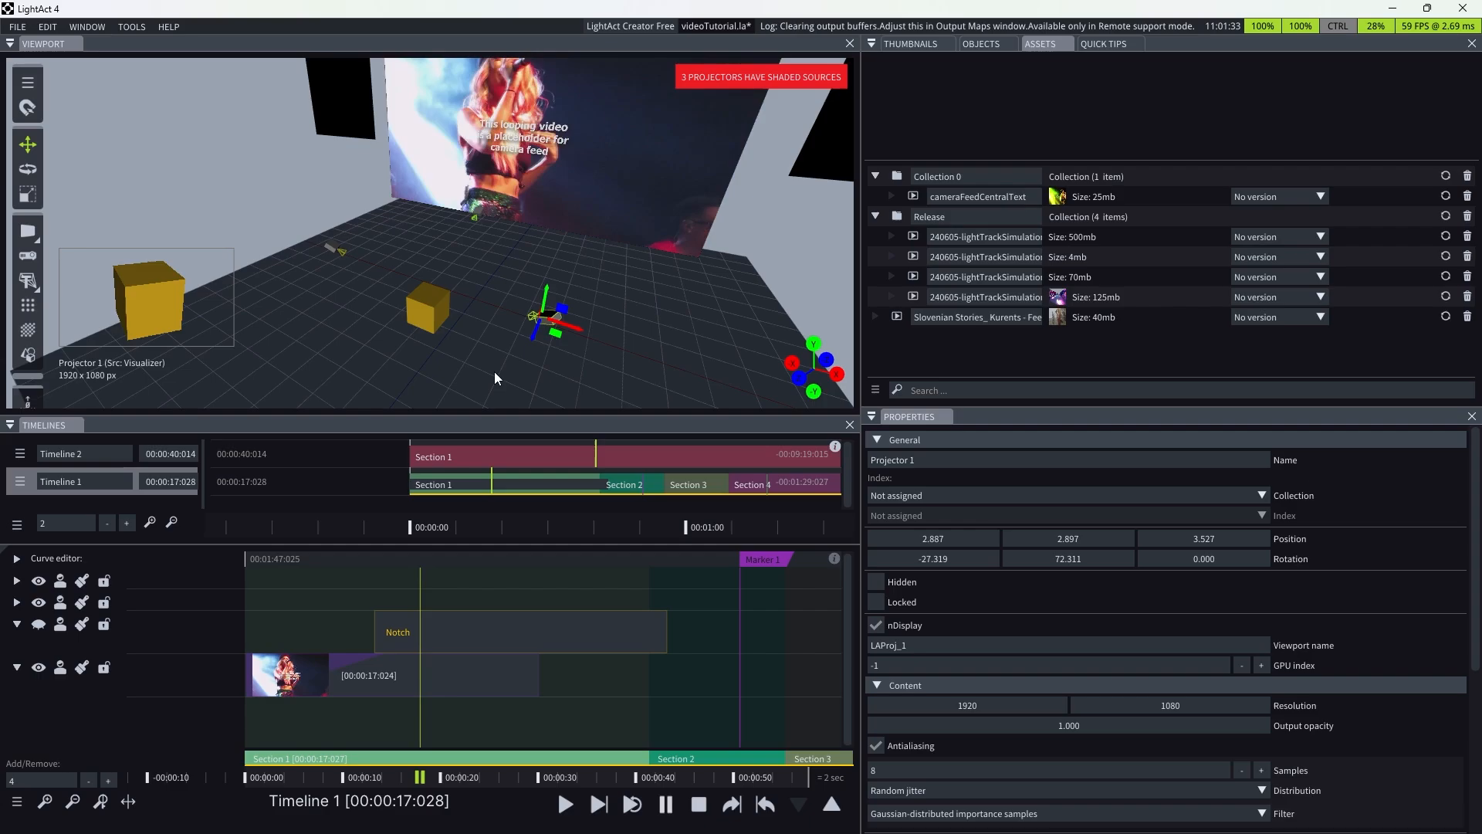
{"action": "left_click", "coordinate": [487, 374]}
{"action": "left_click", "coordinate": [551, 311]}
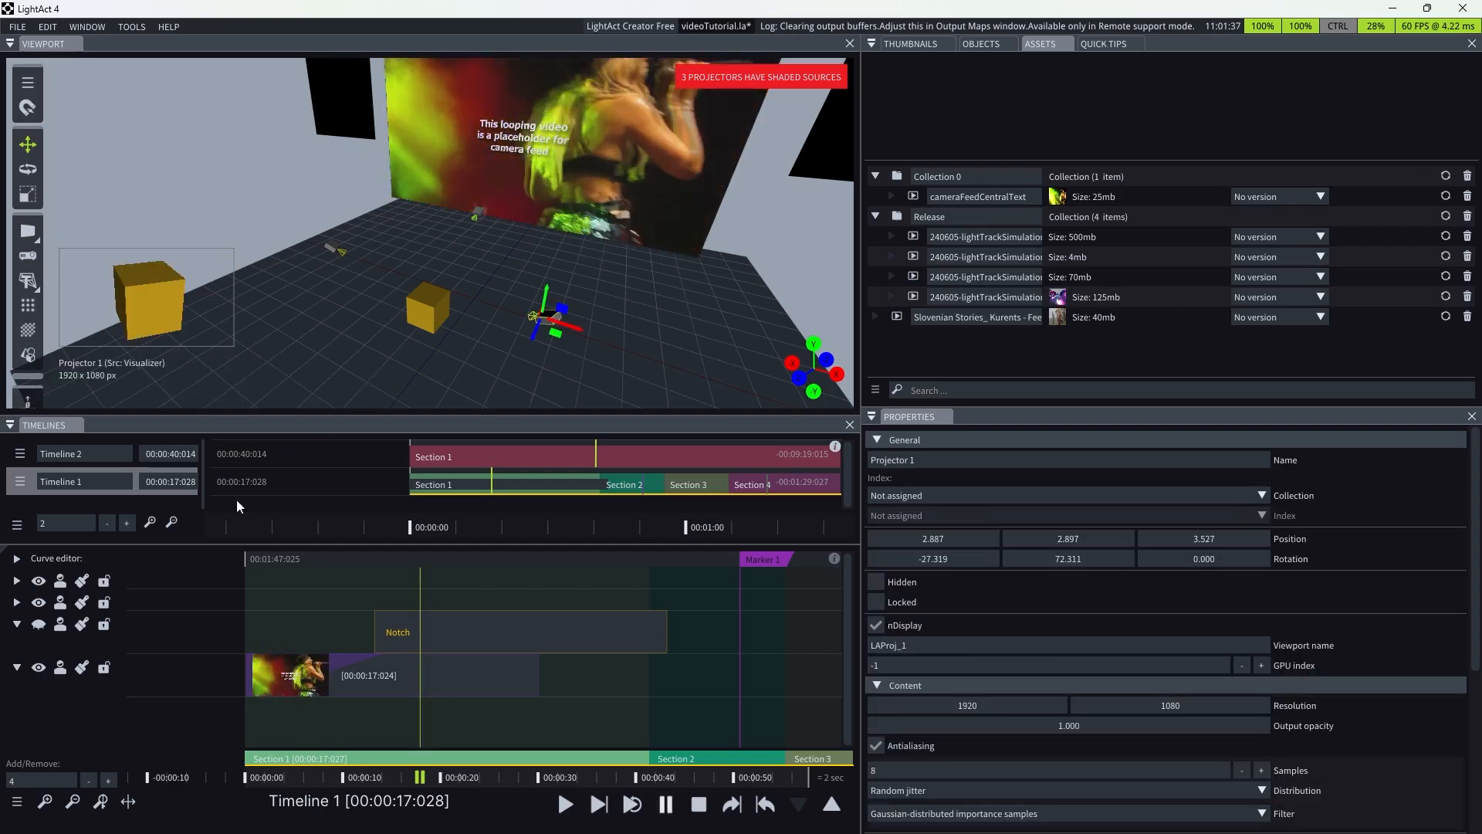
{"action": "left_click", "coordinate": [366, 379]}
- Look up the Iris tool among the projection tools
{"action": "left_click", "coordinate": [86, 26]}
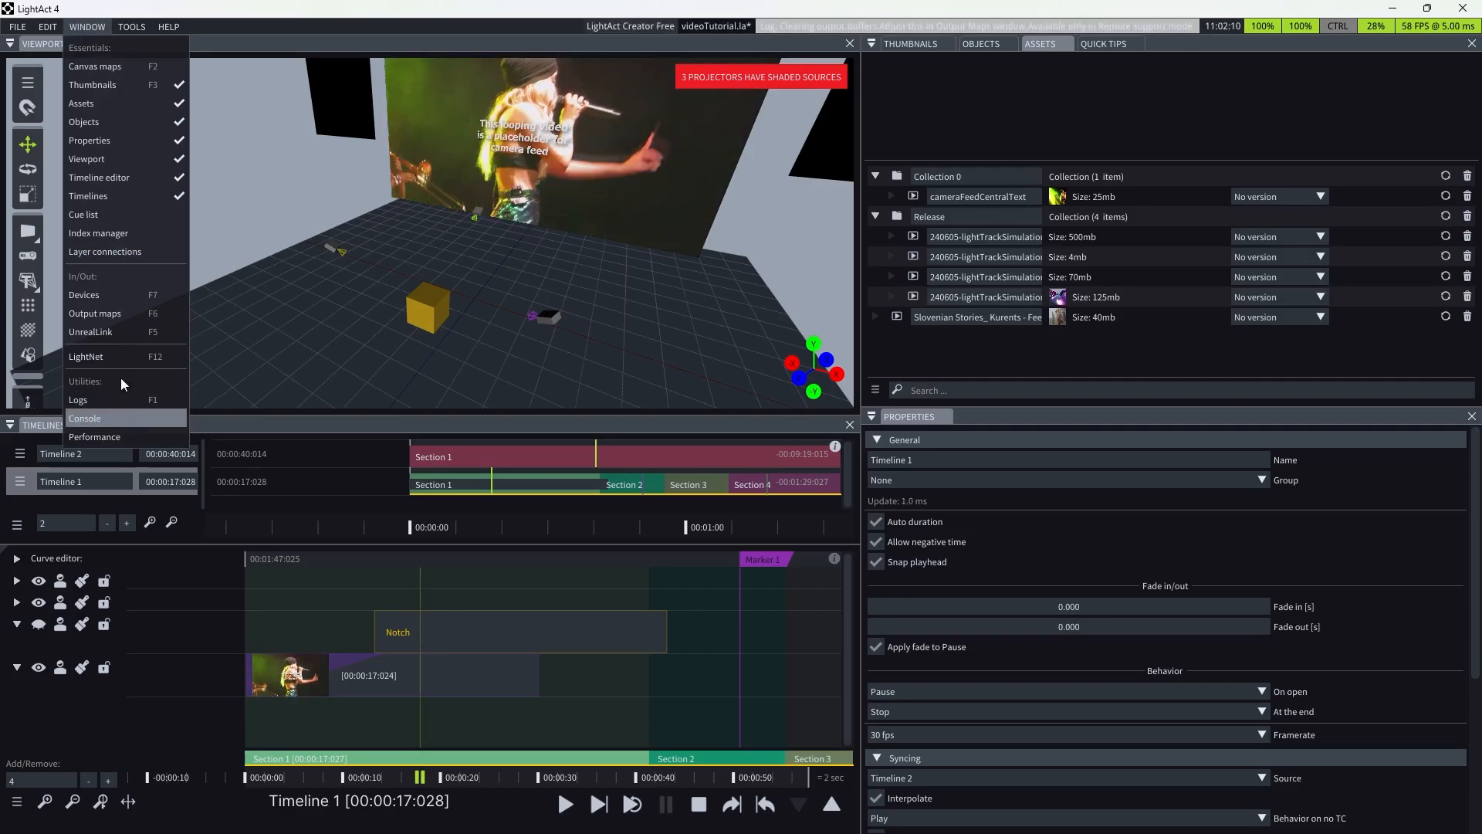
{"action": "mouse_move", "coordinate": [131, 26]}
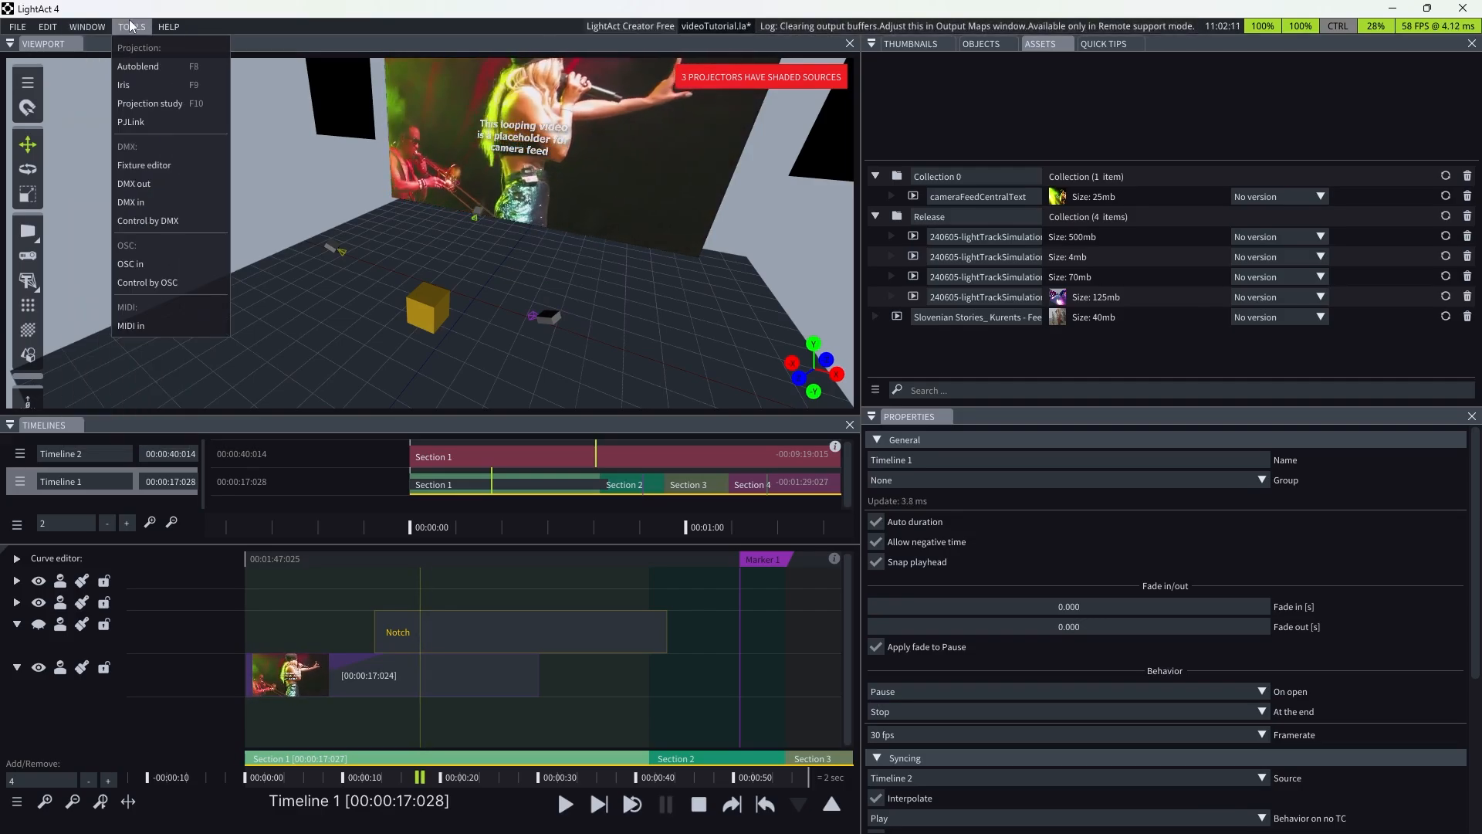
{"action": "left_click", "coordinate": [134, 84]}
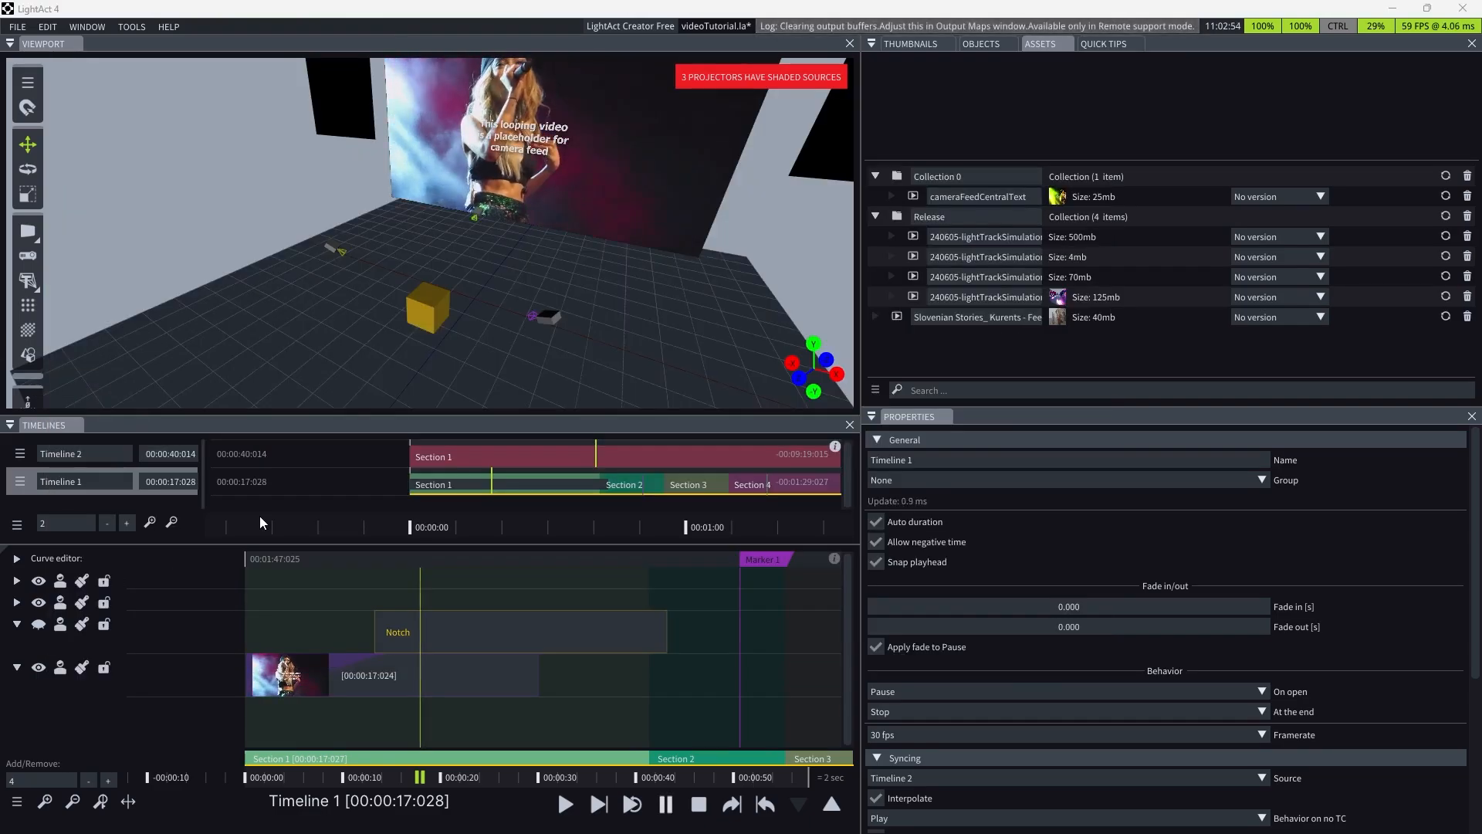
- Select Projector 1 beside the cube in the 3D scene to preview its projected view
{"action": "mouse_move", "coordinate": [442, 358]}
{"action": "right_mouse_down"}
{"action": "mouse_move", "coordinate": [458, 355]}
{"action": "mouse_move", "coordinate": [446, 362]}
{"action": "right_mouse_up"}
{"action": "left_click", "coordinate": [584, 320]}
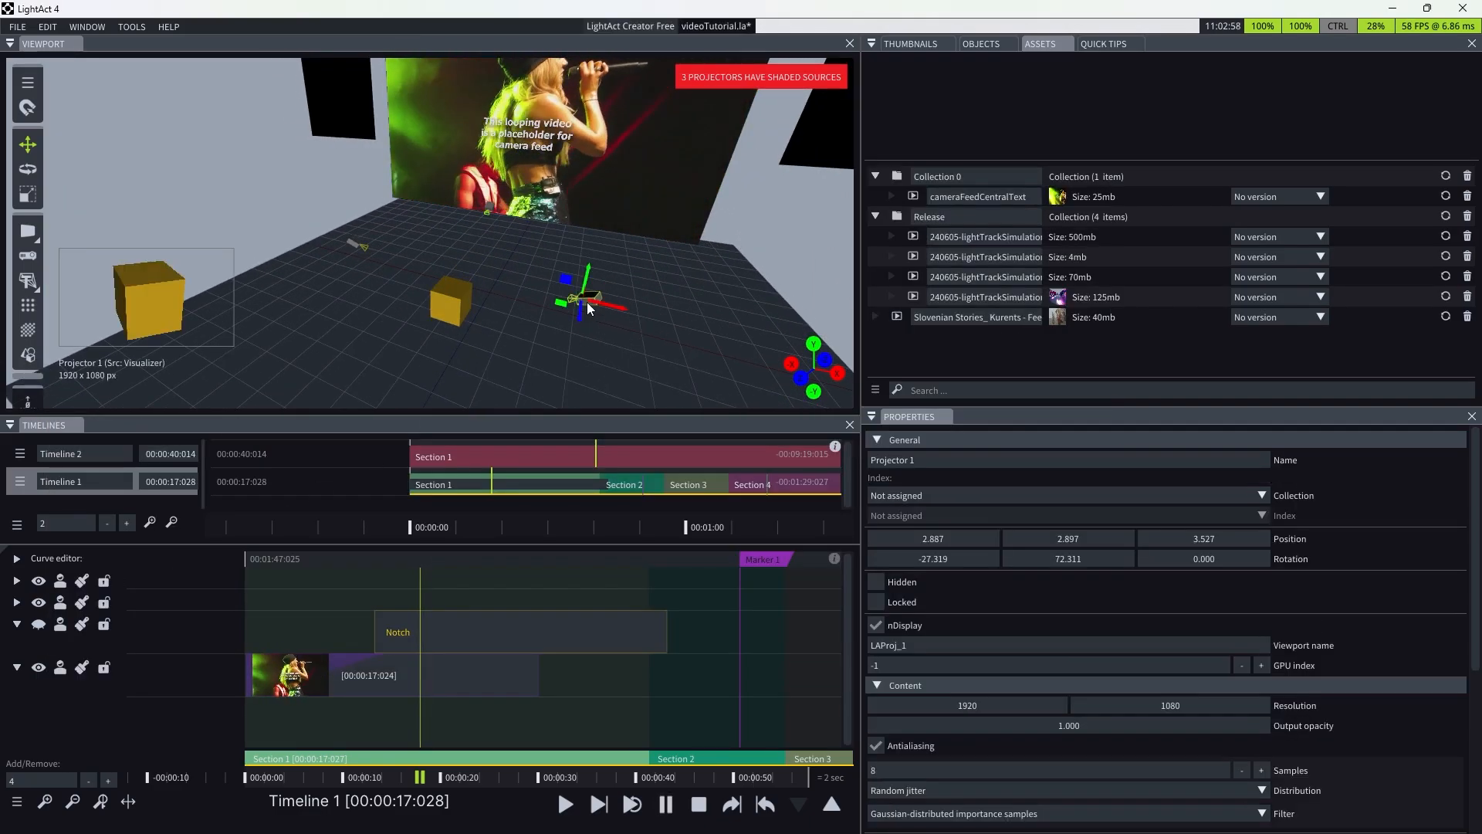
{"action": "left_click", "coordinate": [523, 331]}
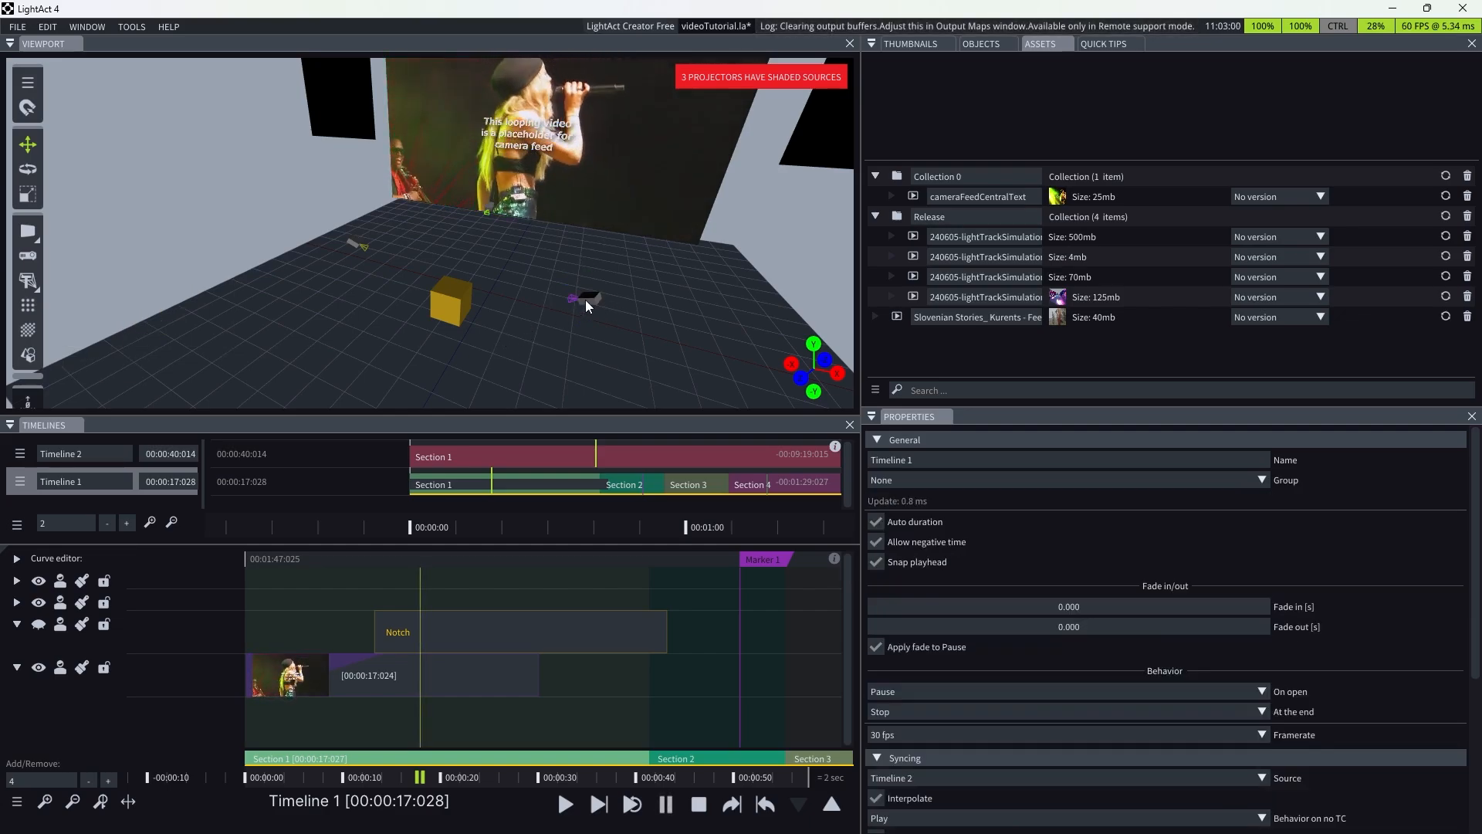
{"action": "double_click", "coordinate": [585, 300]}
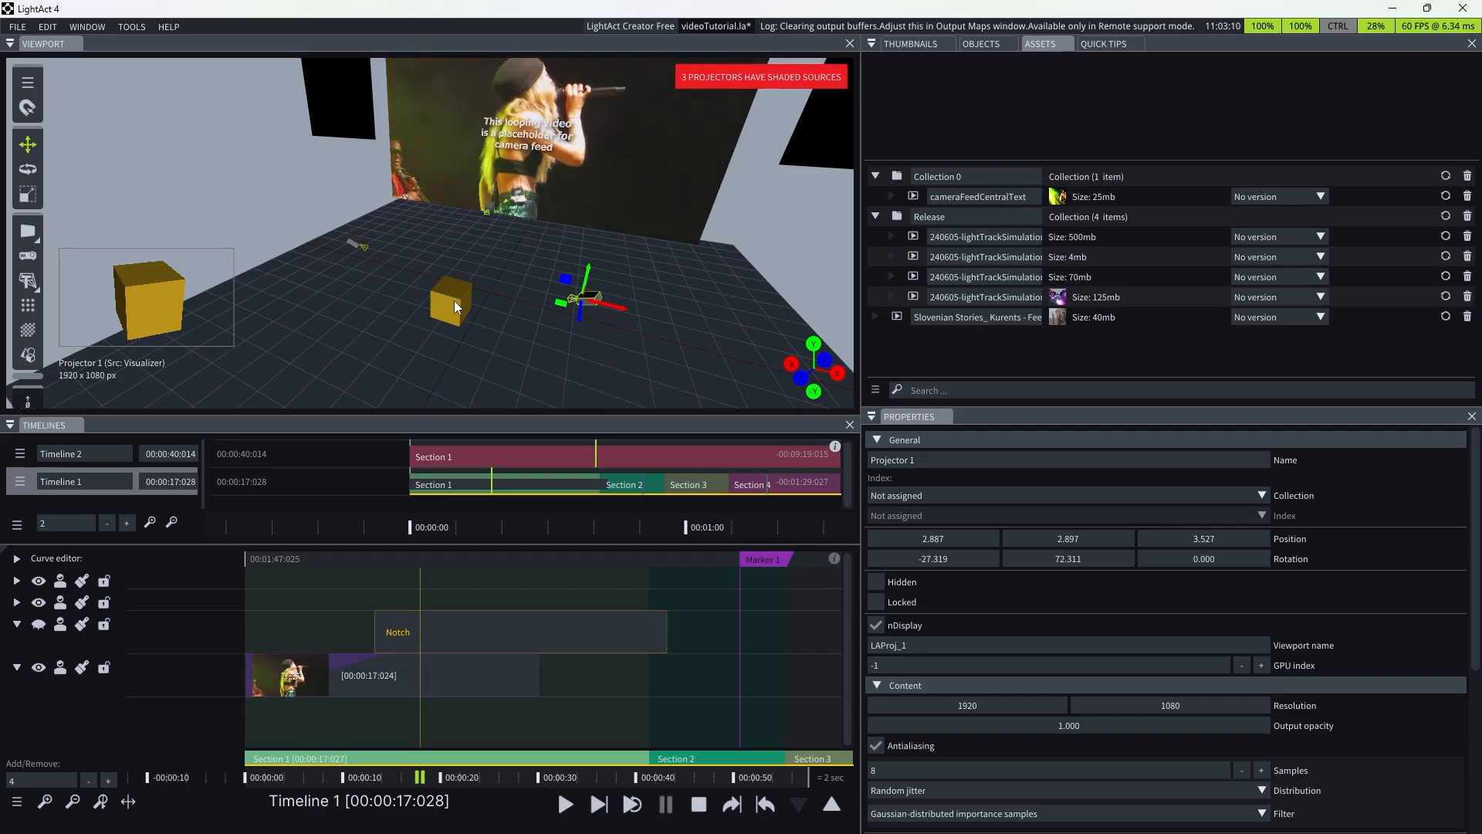
- Blend the three projectors on the cube, Primitive 0, with the Autoblend tool
{"action": "left_click", "coordinate": [136, 30]}
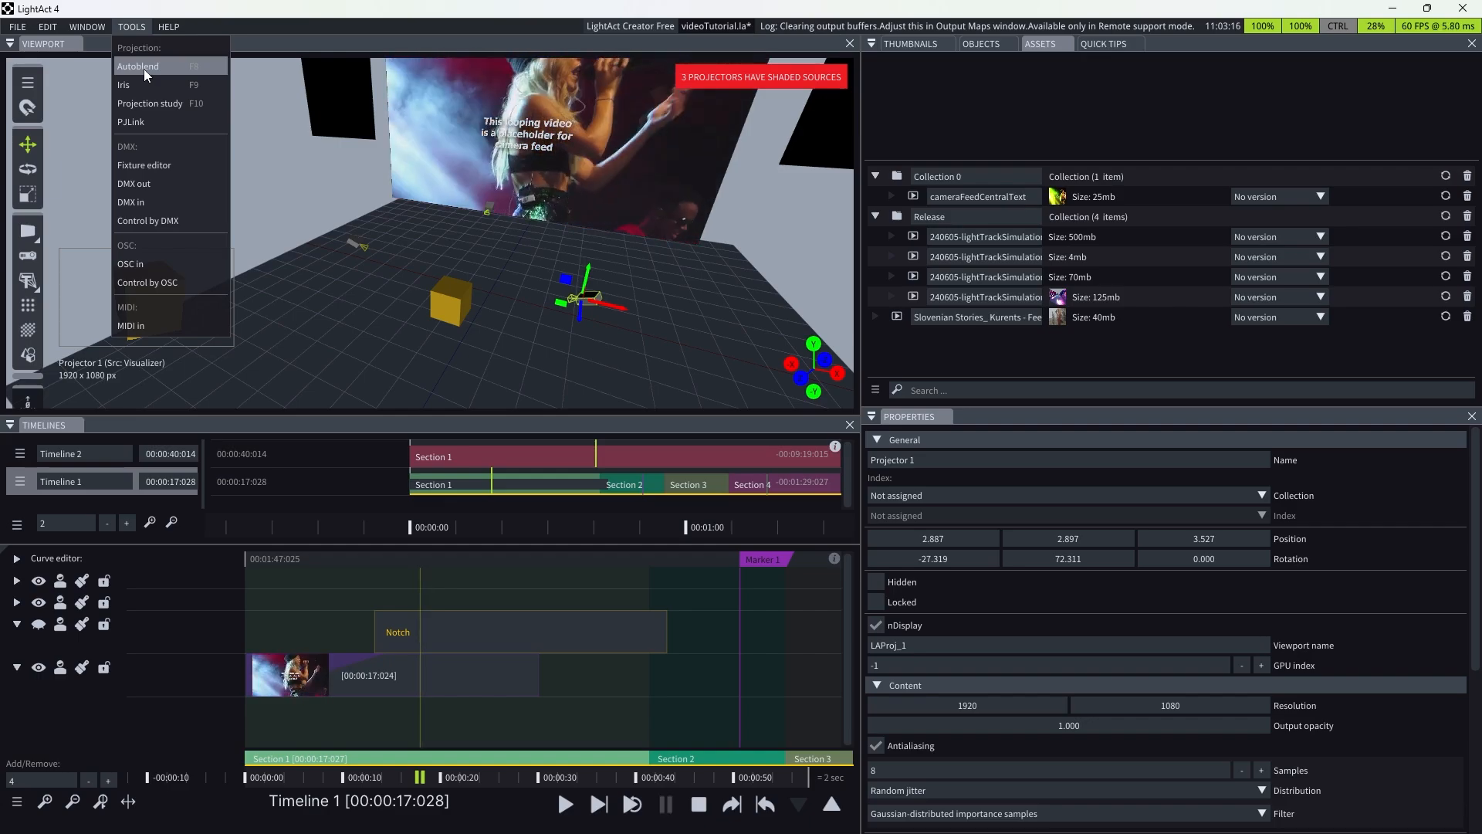
{"action": "left_click", "coordinate": [143, 68]}
{"action": "scroll", "coordinate": [555, 212], "scroll_direction": "down", "scroll_amount": 2}
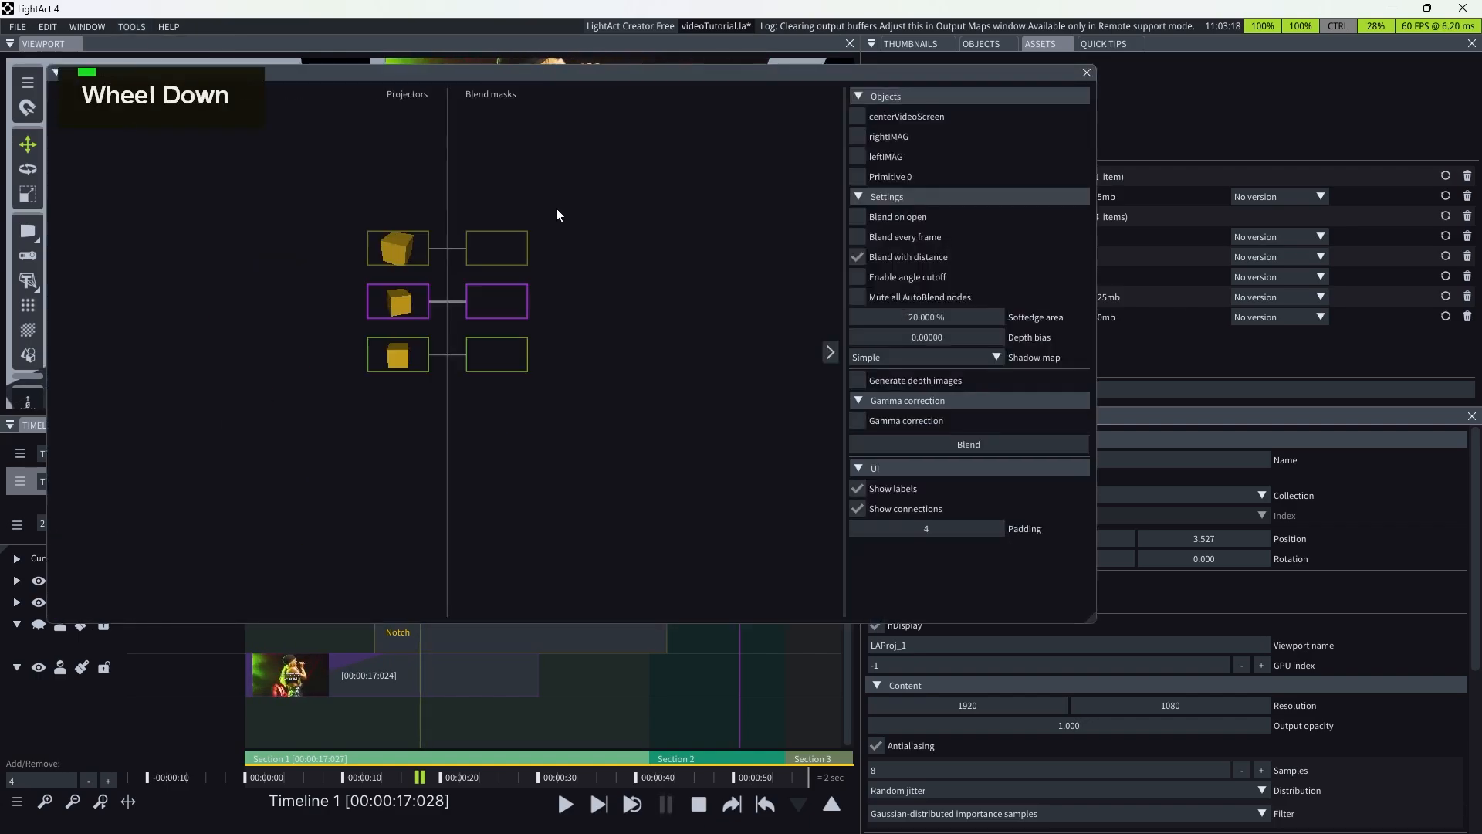
{"action": "scroll", "coordinate": [434, 245], "scroll_direction": "up", "scroll_amount": 2}
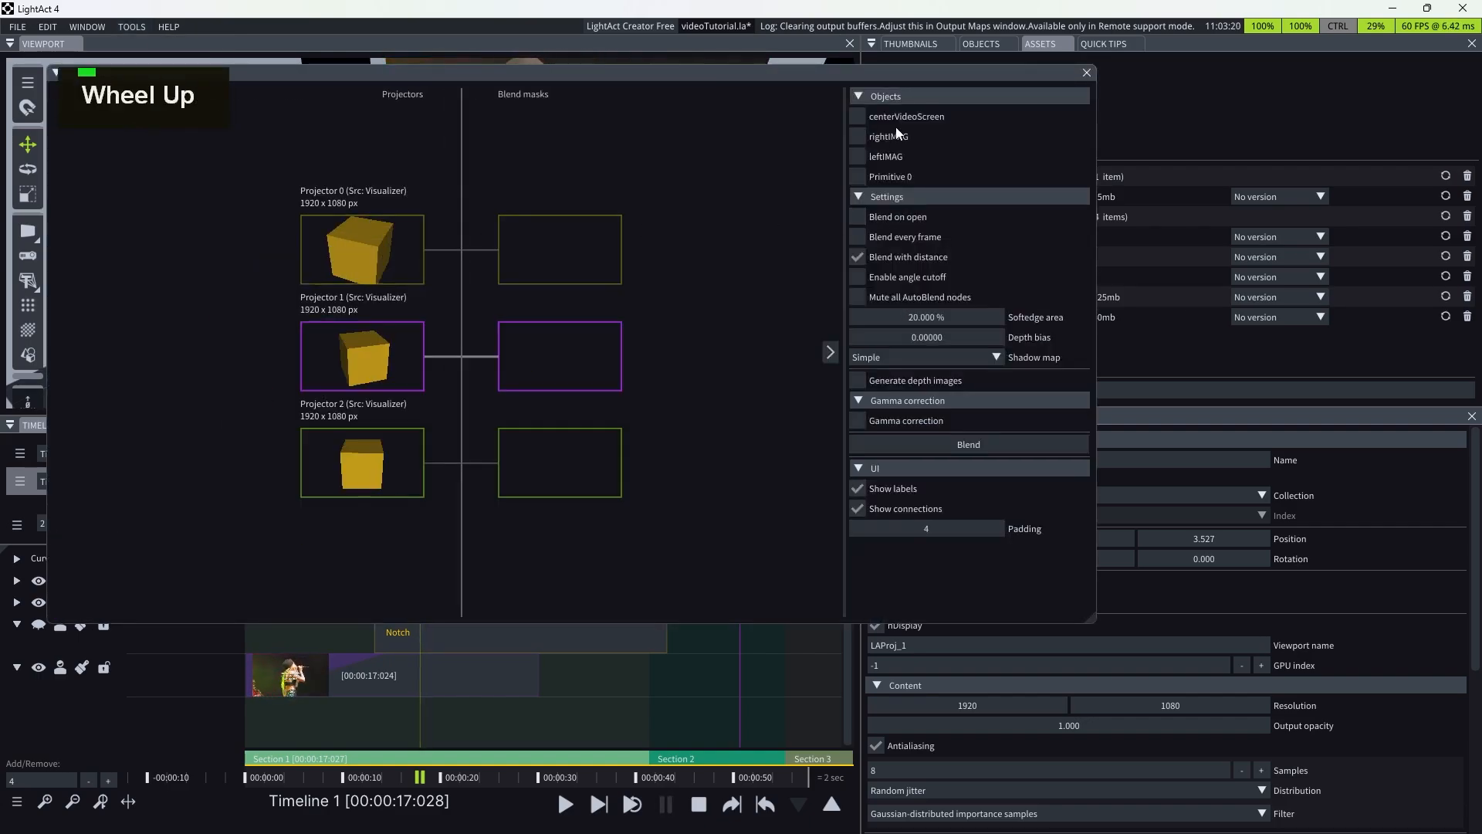
{"action": "left_click", "coordinate": [893, 174]}
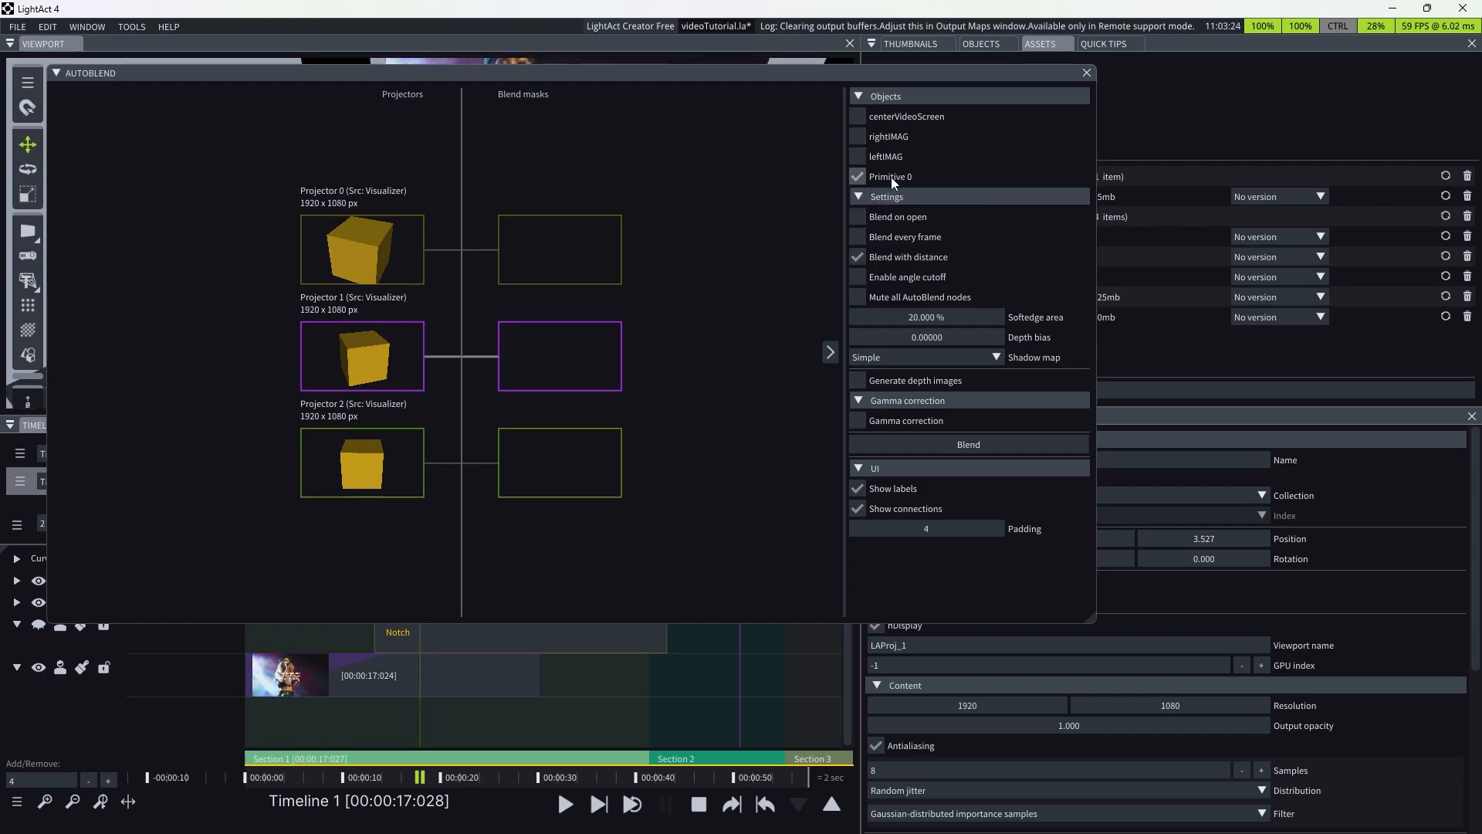
{"action": "left_click", "coordinate": [960, 445]}
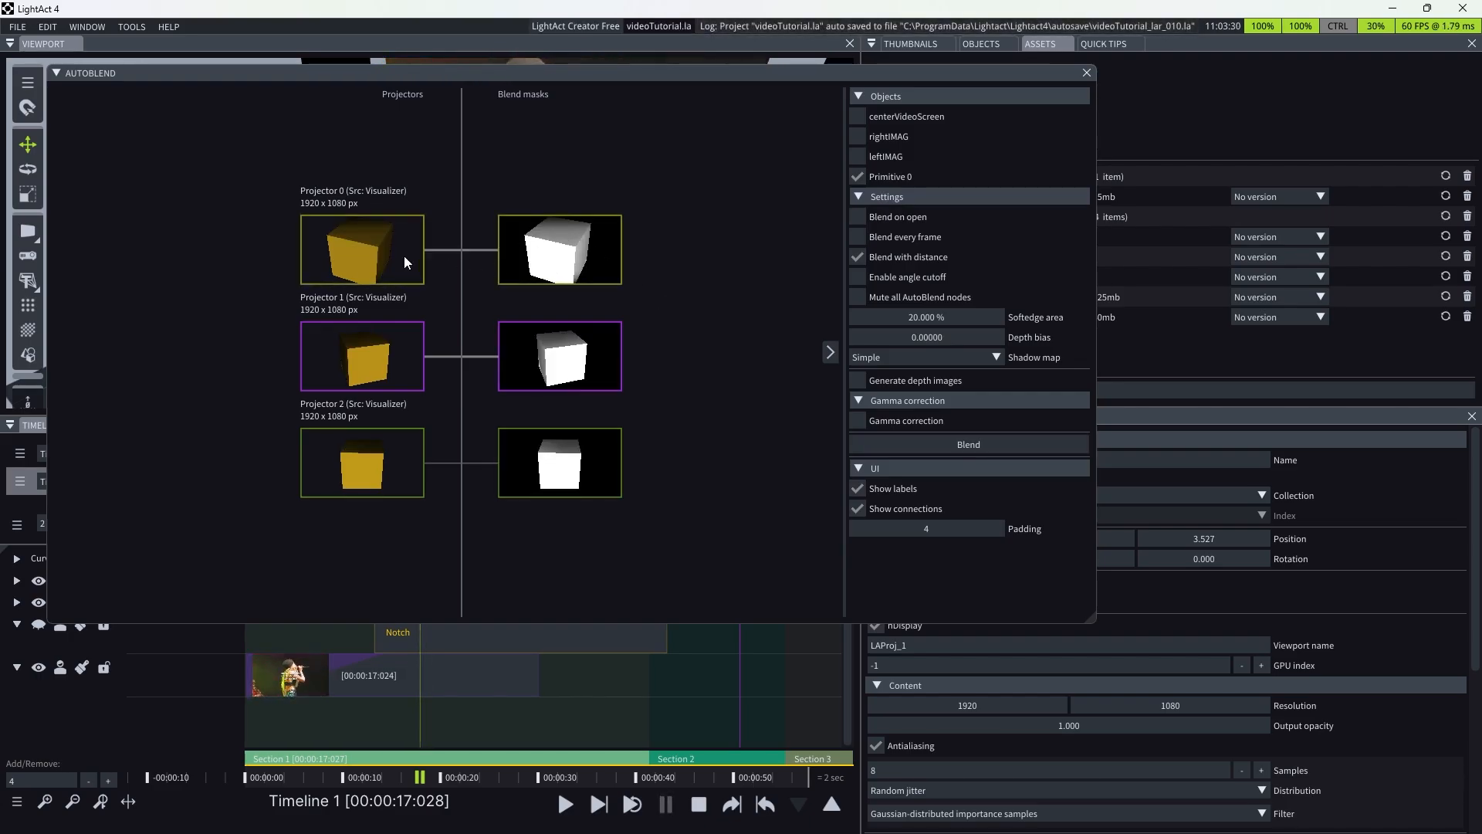
- Examine the projector views and their blend masks in Autoblend, and close the tool
{"action": "scroll", "coordinate": [405, 256], "scroll_direction": "up", "scroll_amount": 3}
{"action": "scroll", "coordinate": [410, 255], "scroll_direction": "down", "scroll_amount": 3}
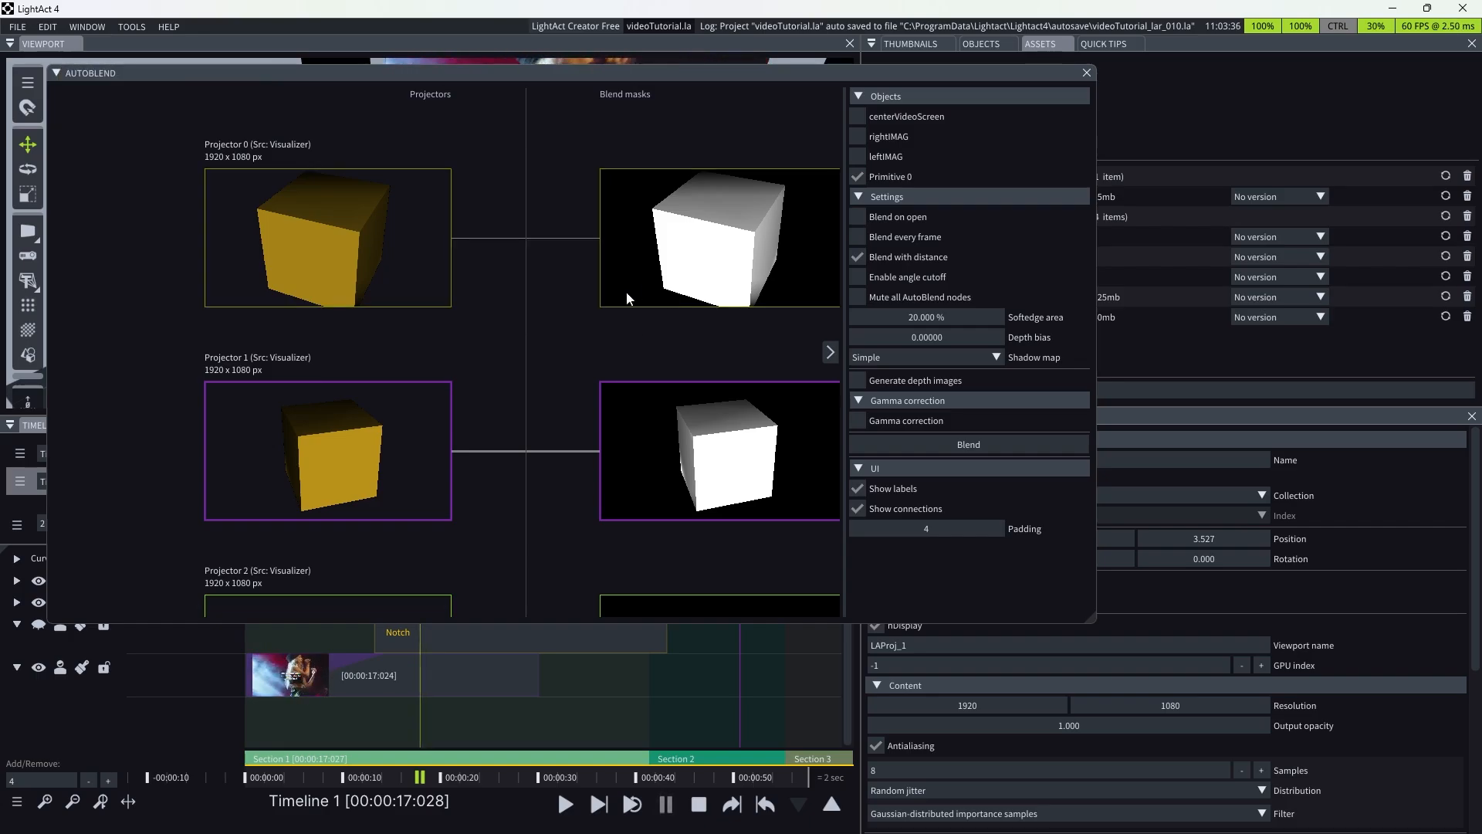
{"action": "scroll", "coordinate": [478, 202], "scroll_direction": "down", "scroll_amount": 3}
{"action": "scroll", "coordinate": [464, 187], "scroll_direction": "up", "scroll_amount": 3}
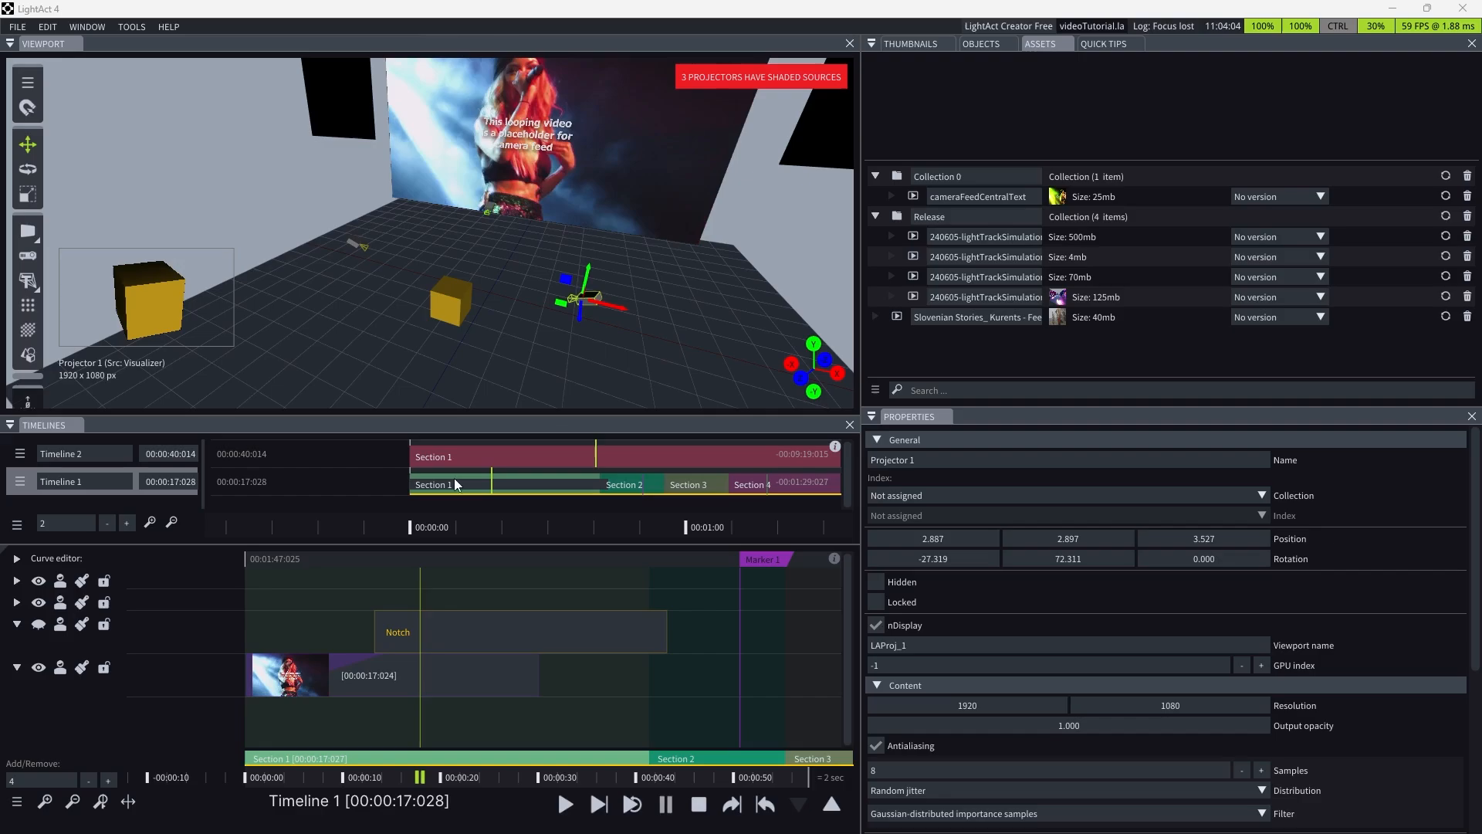
- Inspect Projector 1 and the cube in the 3D scene, checking the projector's blended view
{"action": "left_click", "coordinate": [613, 341]}
{"action": "left_click", "coordinate": [587, 298]}
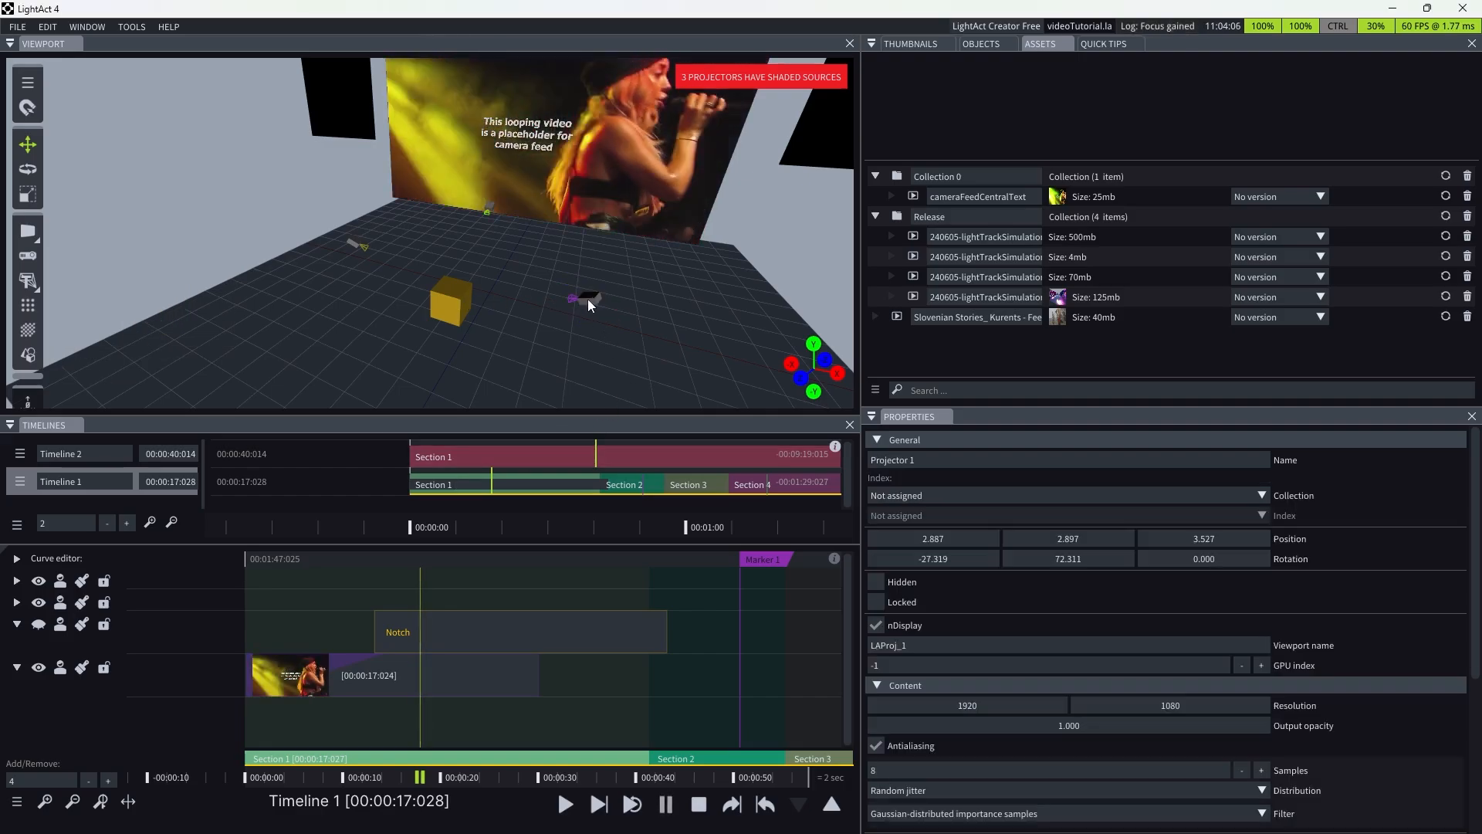
{"action": "left_click", "coordinate": [454, 302]}
{"action": "left_click", "coordinate": [575, 318]}
{"action": "double_click", "coordinate": [588, 299]}
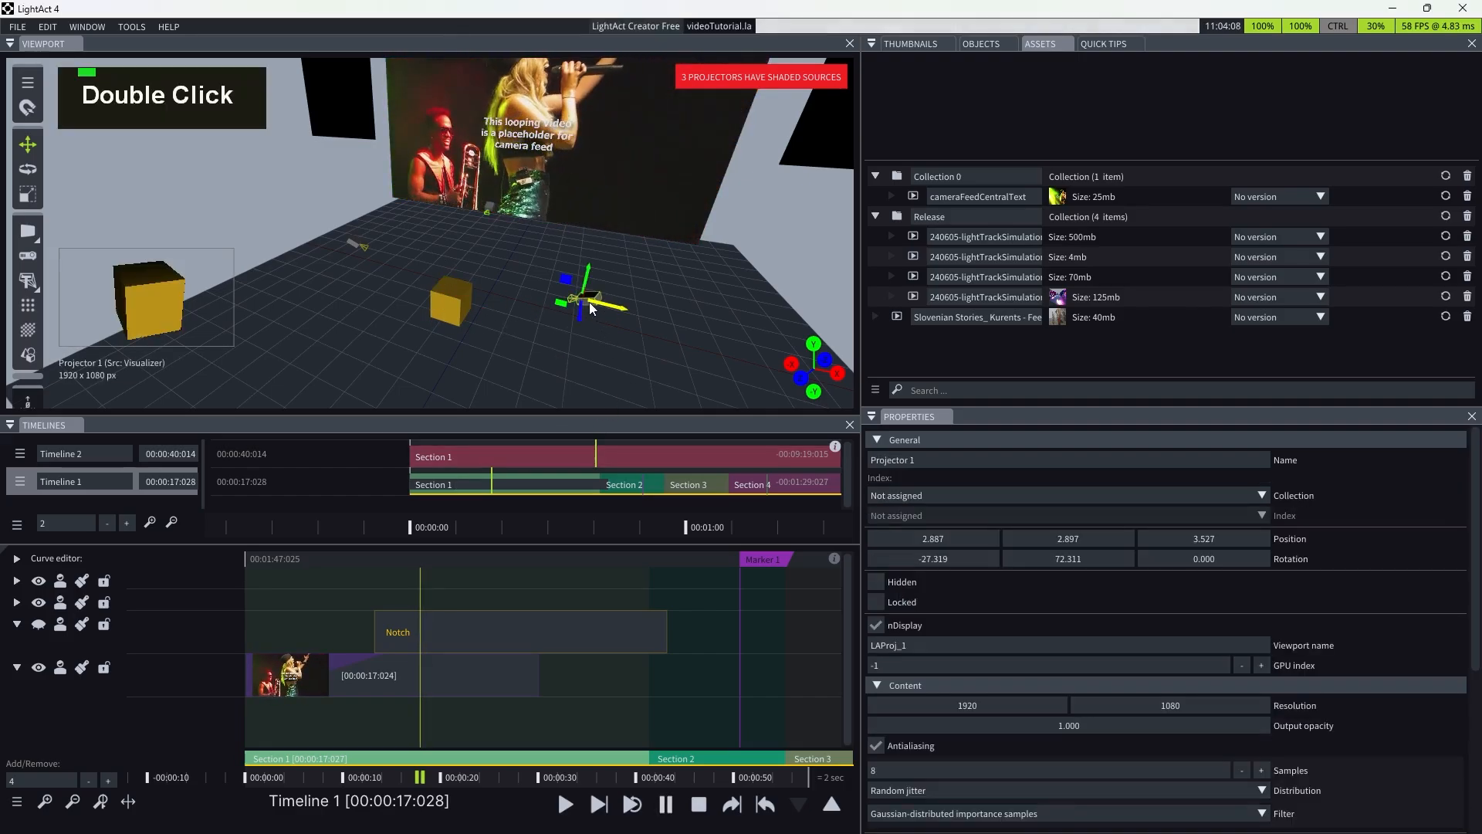
{"action": "left_click", "coordinate": [480, 344]}
{"action": "left_click", "coordinate": [596, 301]}
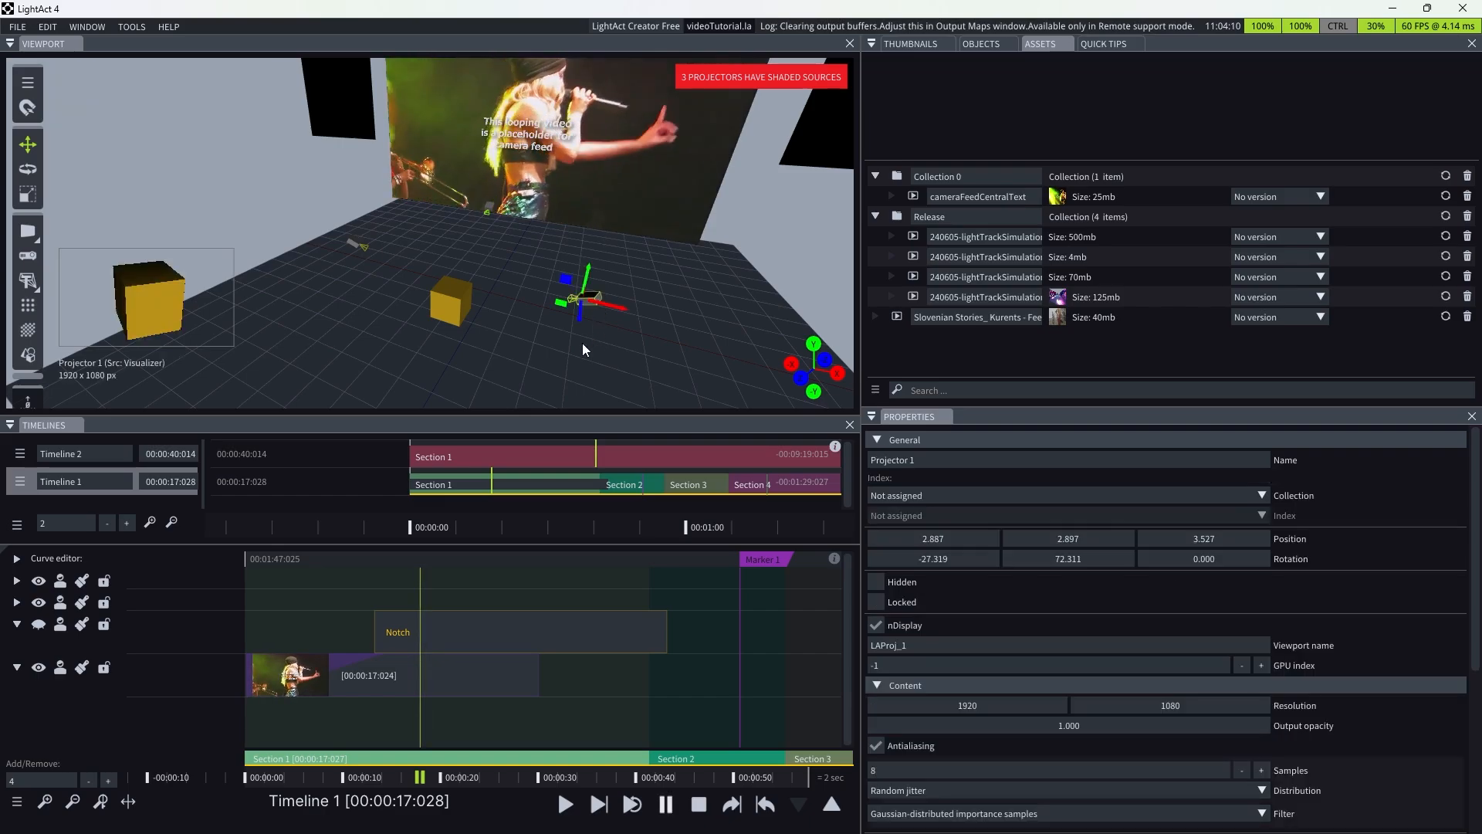
{"action": "left_click", "coordinate": [576, 353]}
{"action": "left_click", "coordinate": [591, 300]}
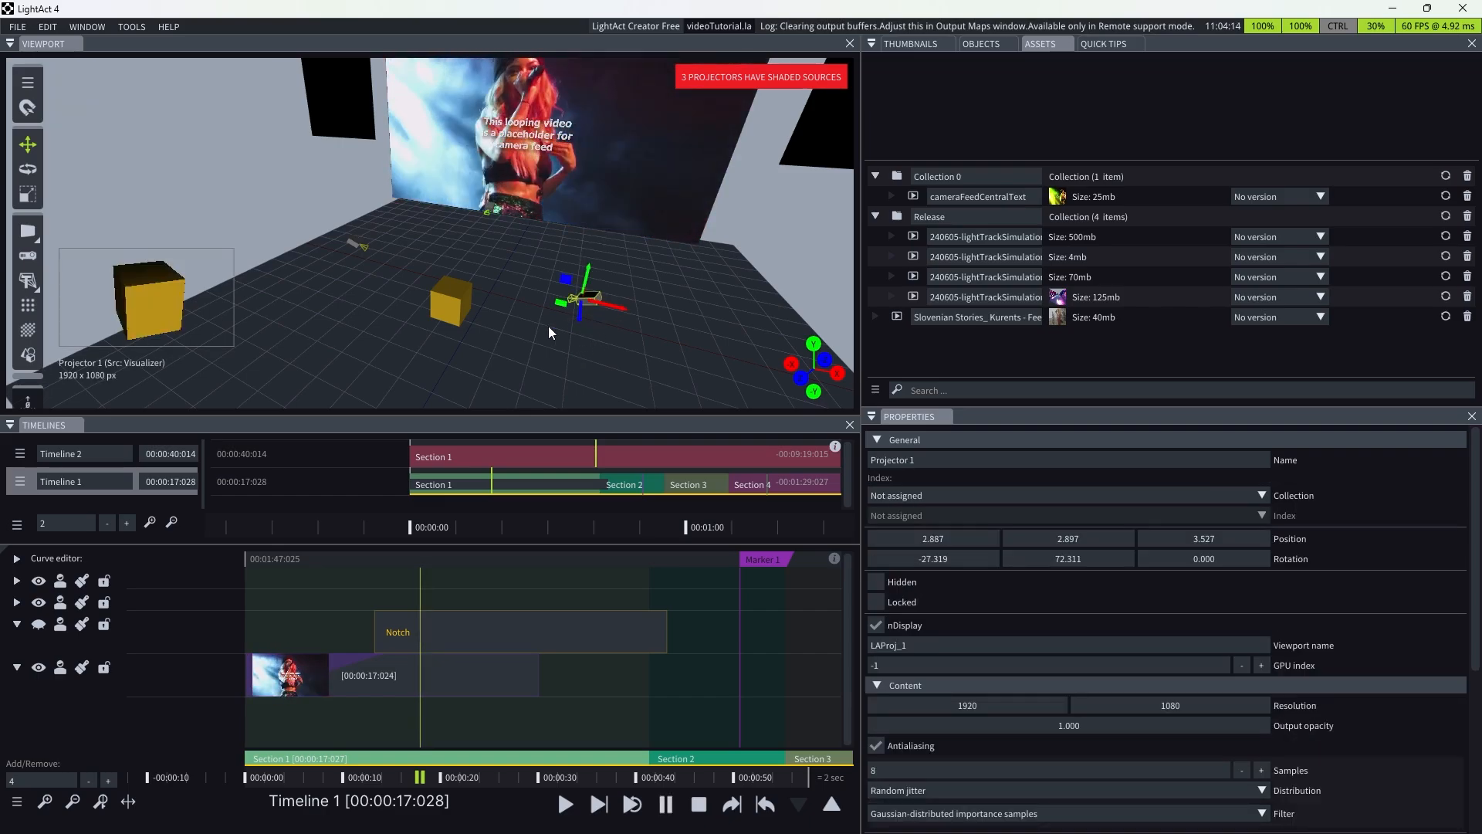
{"action": "left_click", "coordinate": [463, 298]}
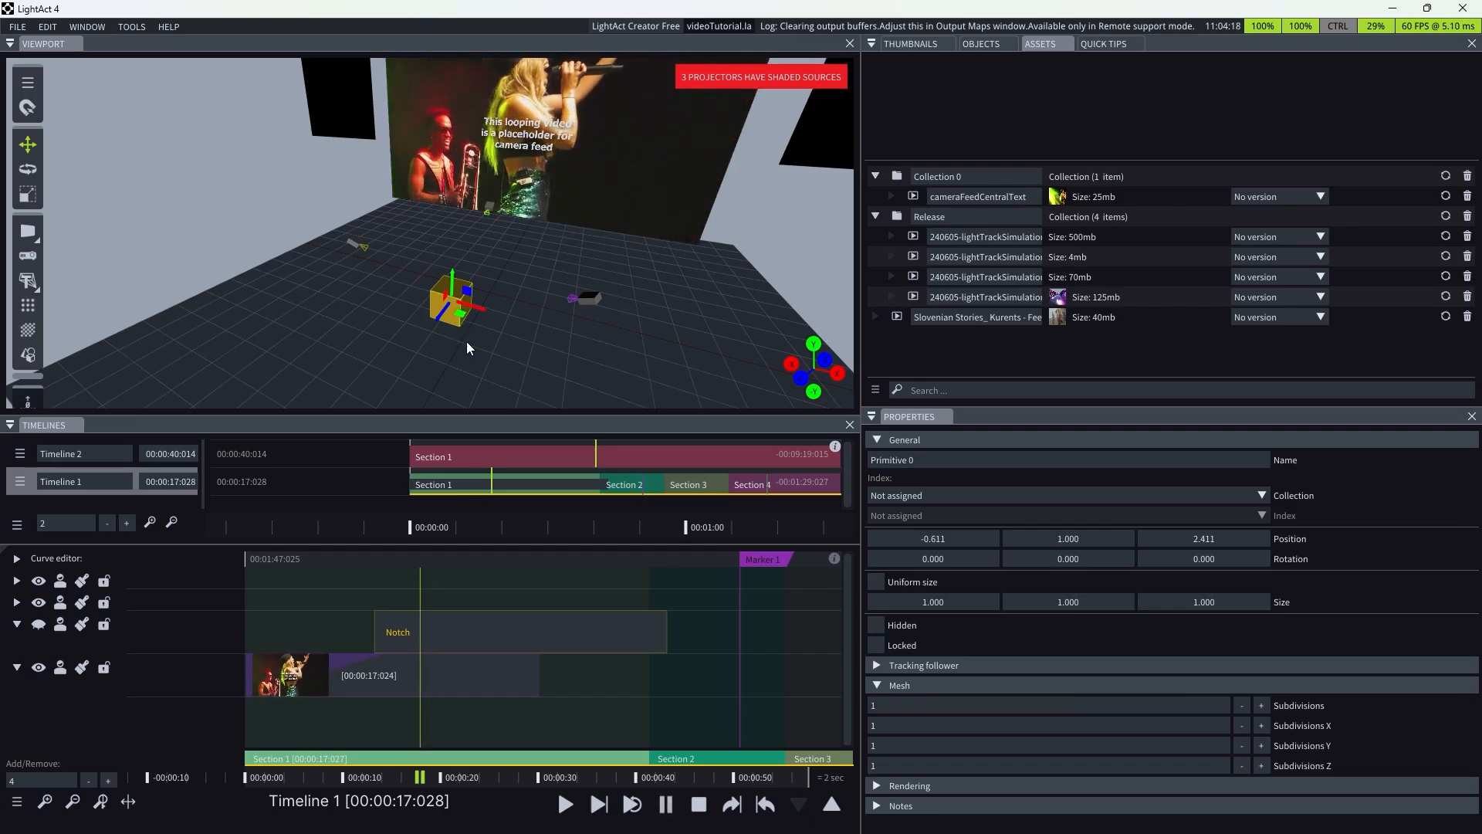
{"action": "left_click", "coordinate": [466, 341]}
{"action": "left_click", "coordinate": [587, 301]}
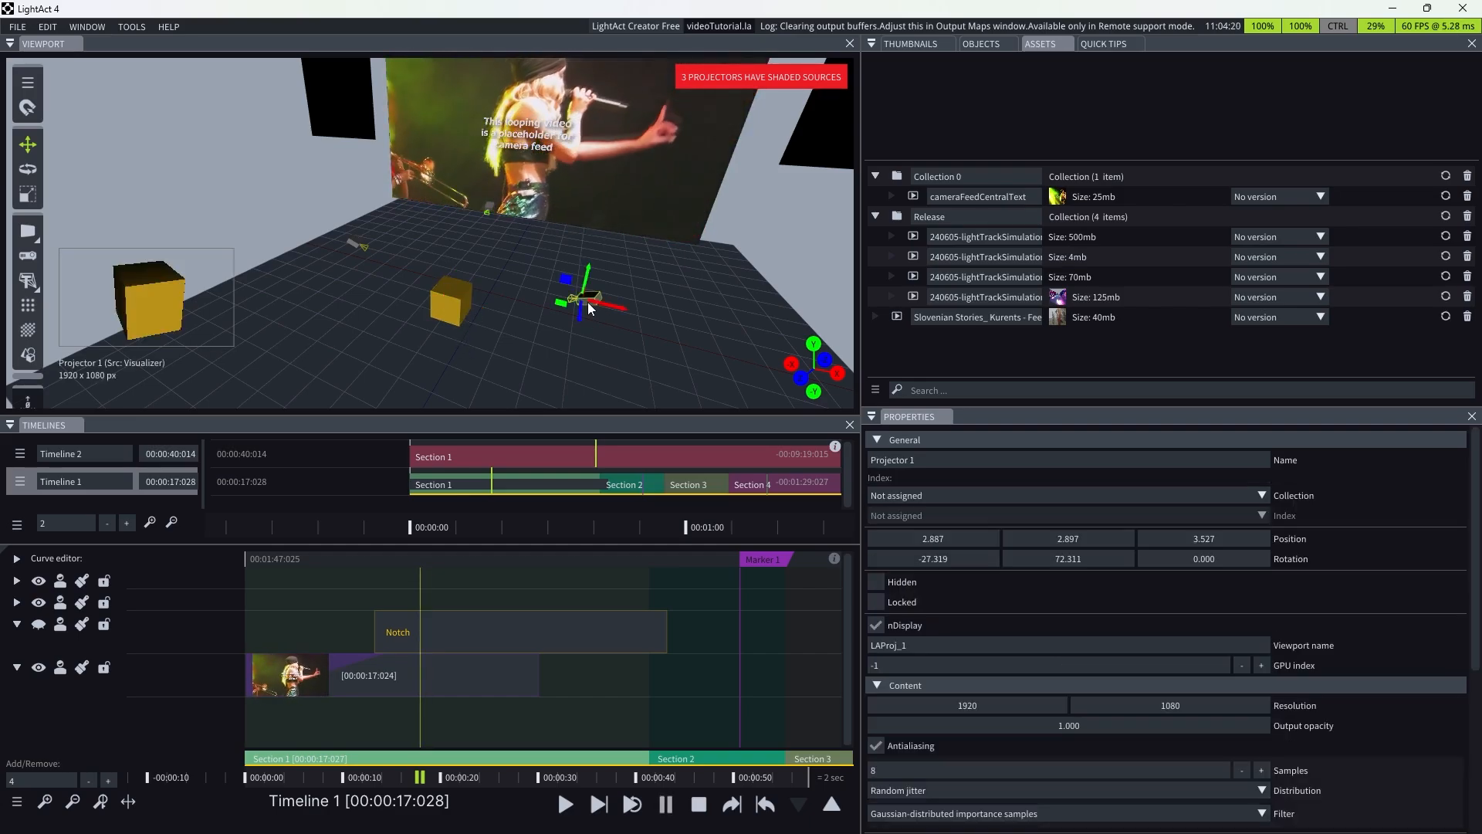
{"action": "left_click", "coordinate": [616, 312]}
- Open Projector 1's editor window from the 3D scene
{"action": "scroll", "coordinate": [623, 303], "scroll_direction": "up", "scroll_amount": 3}
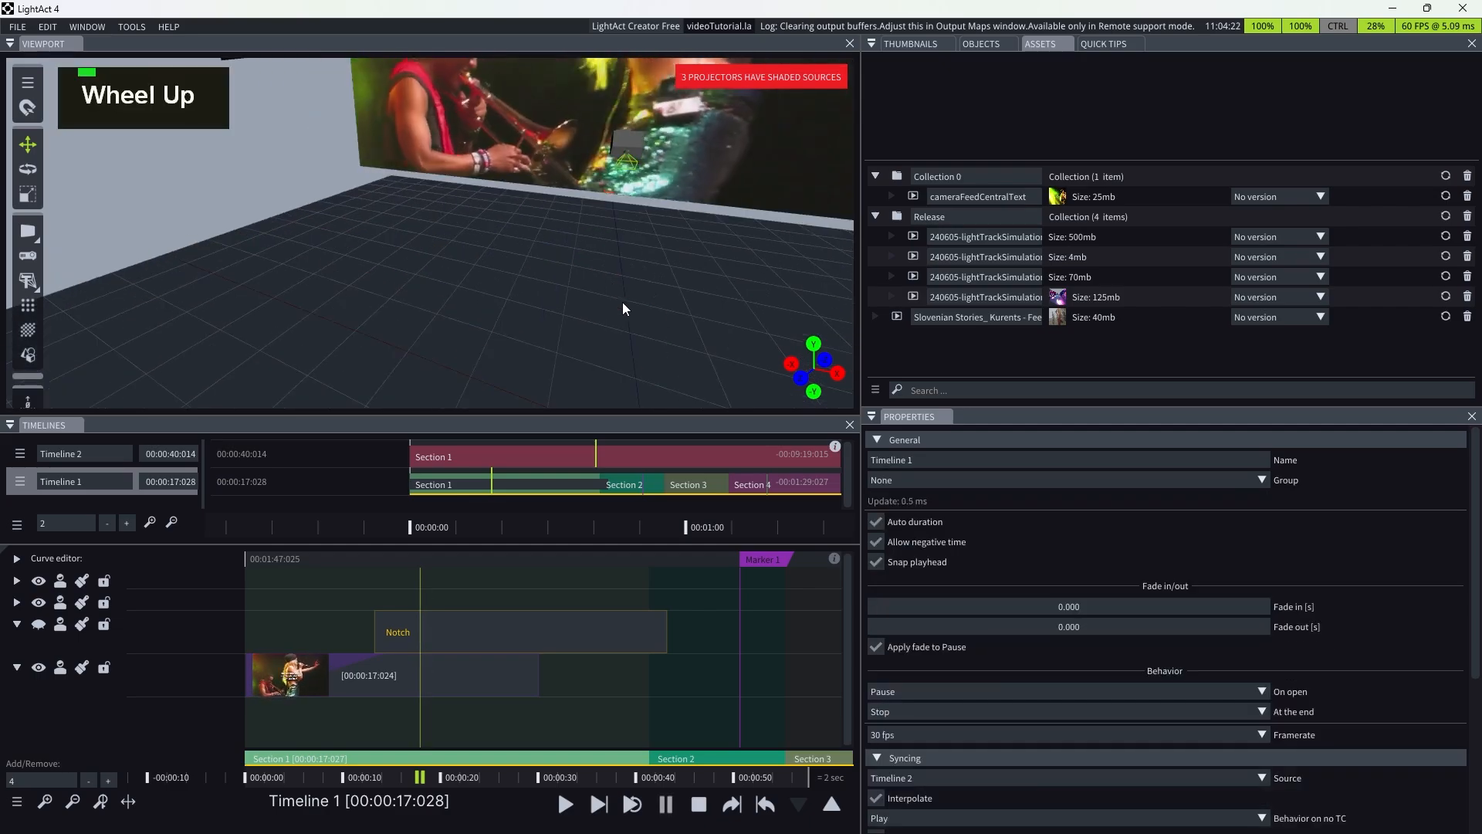
{"action": "scroll", "coordinate": [622, 303], "scroll_direction": "down", "scroll_amount": 3}
{"action": "middle_click_drag", "start_coordinate": [622, 302], "coordinate": [493, 266]}
{"action": "right_click_drag", "start_coordinate": [494, 268], "coordinate": [485, 277]}
{"action": "left_click", "coordinate": [557, 338]}
{"action": "right_click", "coordinate": [558, 338]}
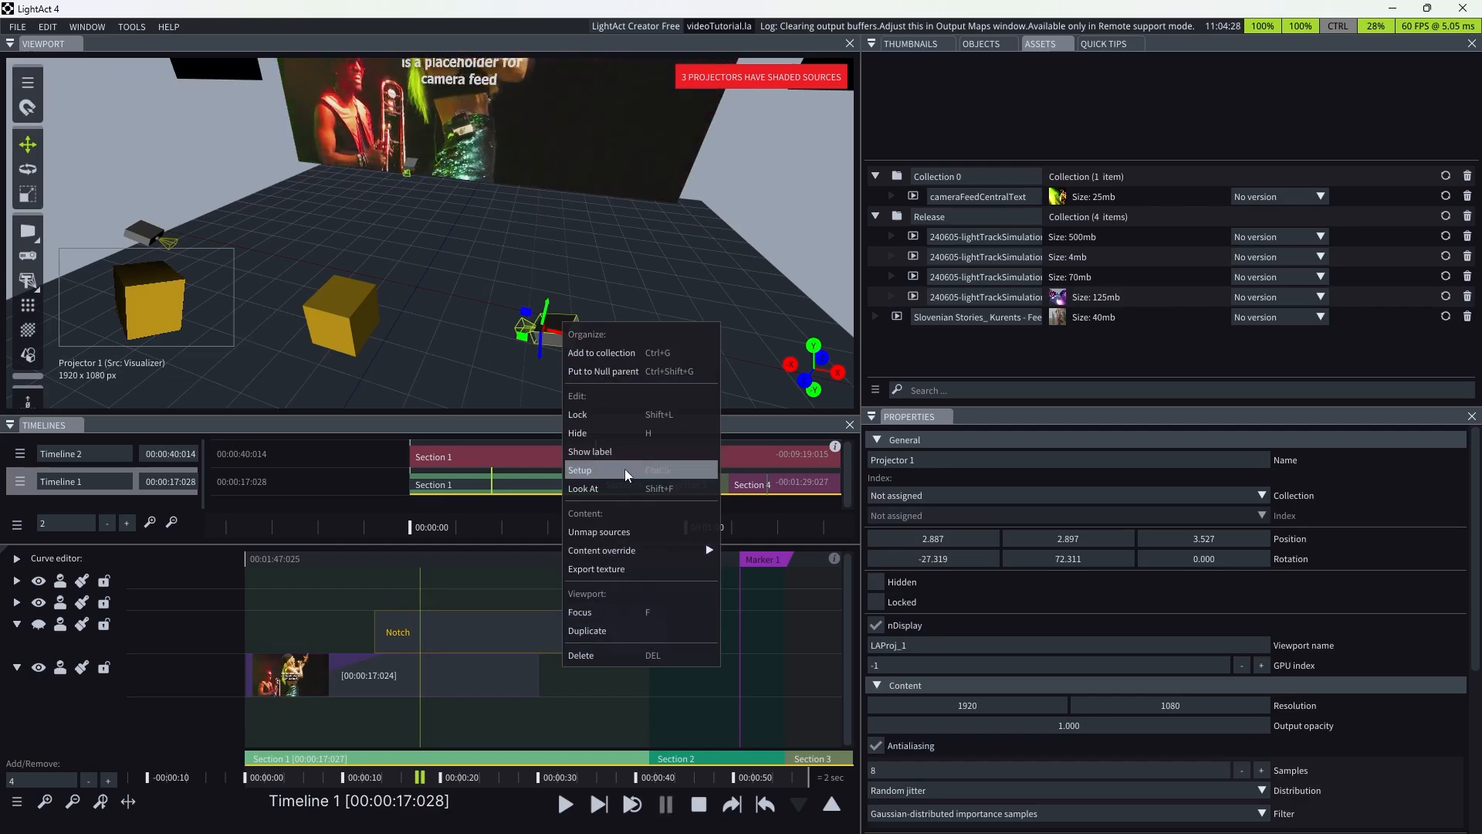
{"action": "left_click", "coordinate": [514, 367]}
{"action": "double_click", "coordinate": [559, 330]}
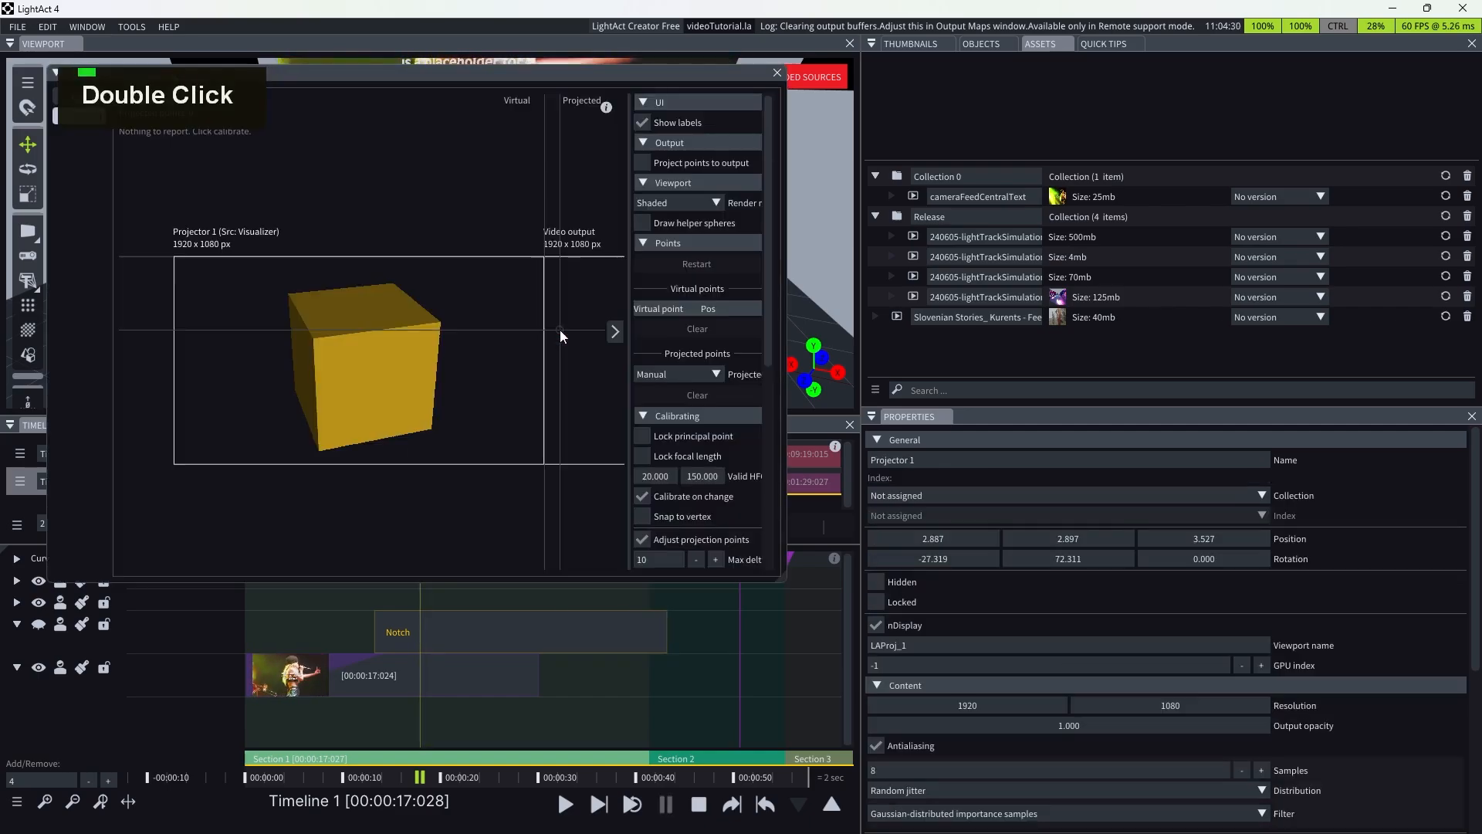
- Maximize Projector 1's node layout and examine its nodes from Input texture to Texture perspective warp
{"action": "scroll", "coordinate": [461, 257], "scroll_direction": "down", "scroll_amount": 2}
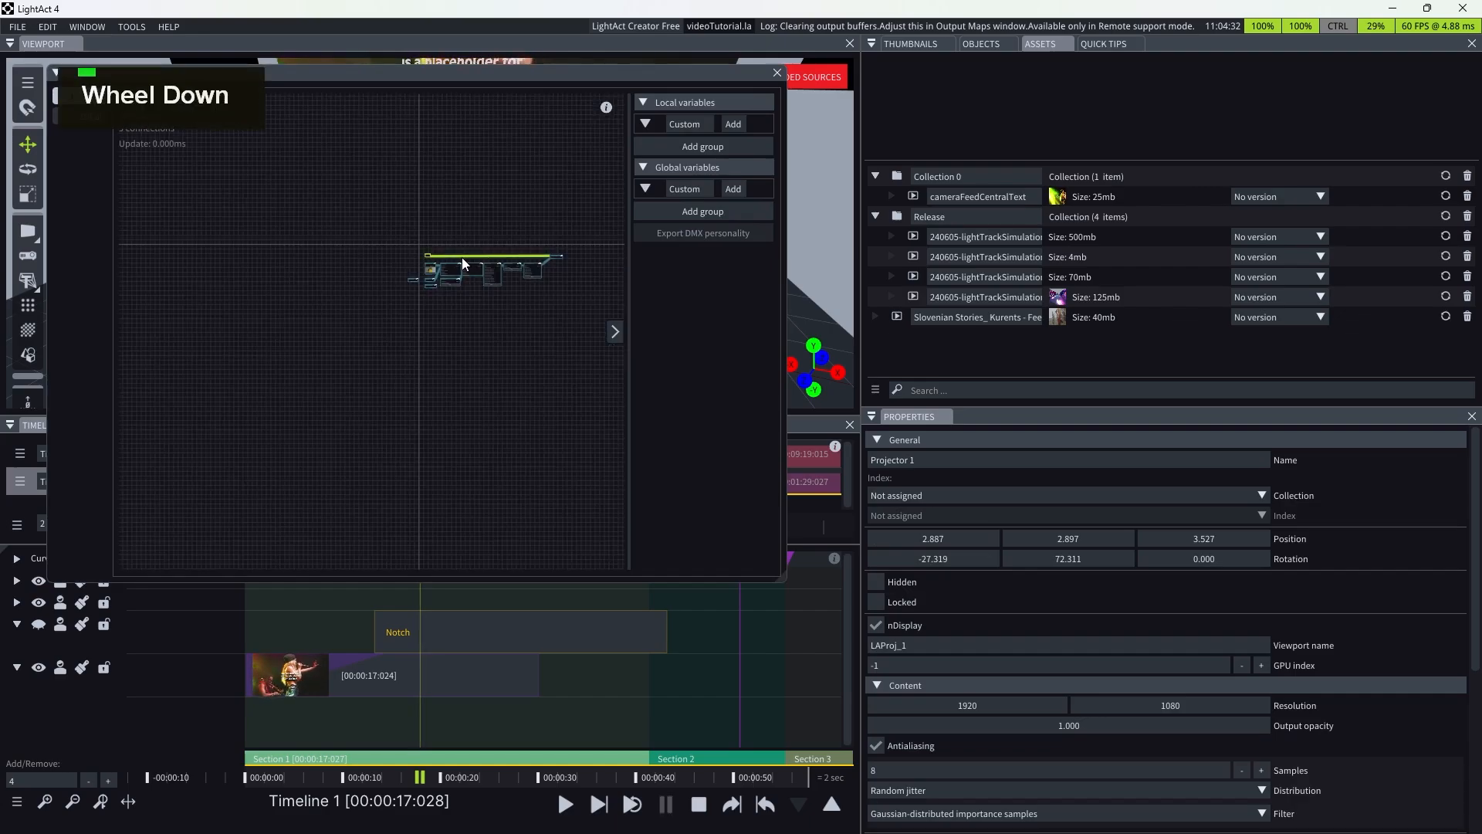
{"action": "scroll", "coordinate": [461, 257], "scroll_direction": "up", "scroll_amount": 3}
{"action": "double_click", "coordinate": [451, 72]}
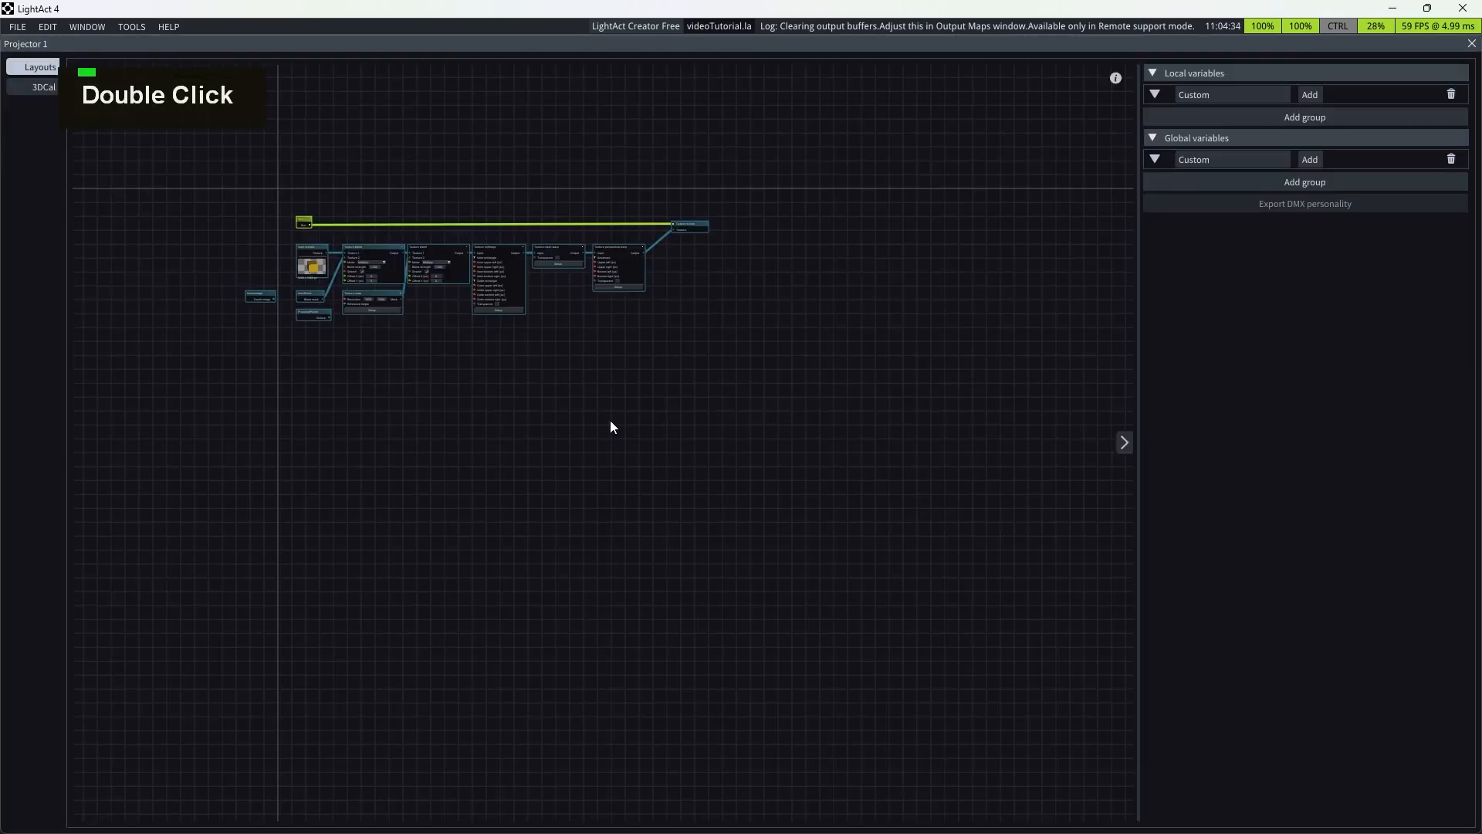
{"action": "scroll", "coordinate": [313, 150], "scroll_direction": "up", "scroll_amount": 5}
{"action": "left_click", "coordinate": [333, 409]}
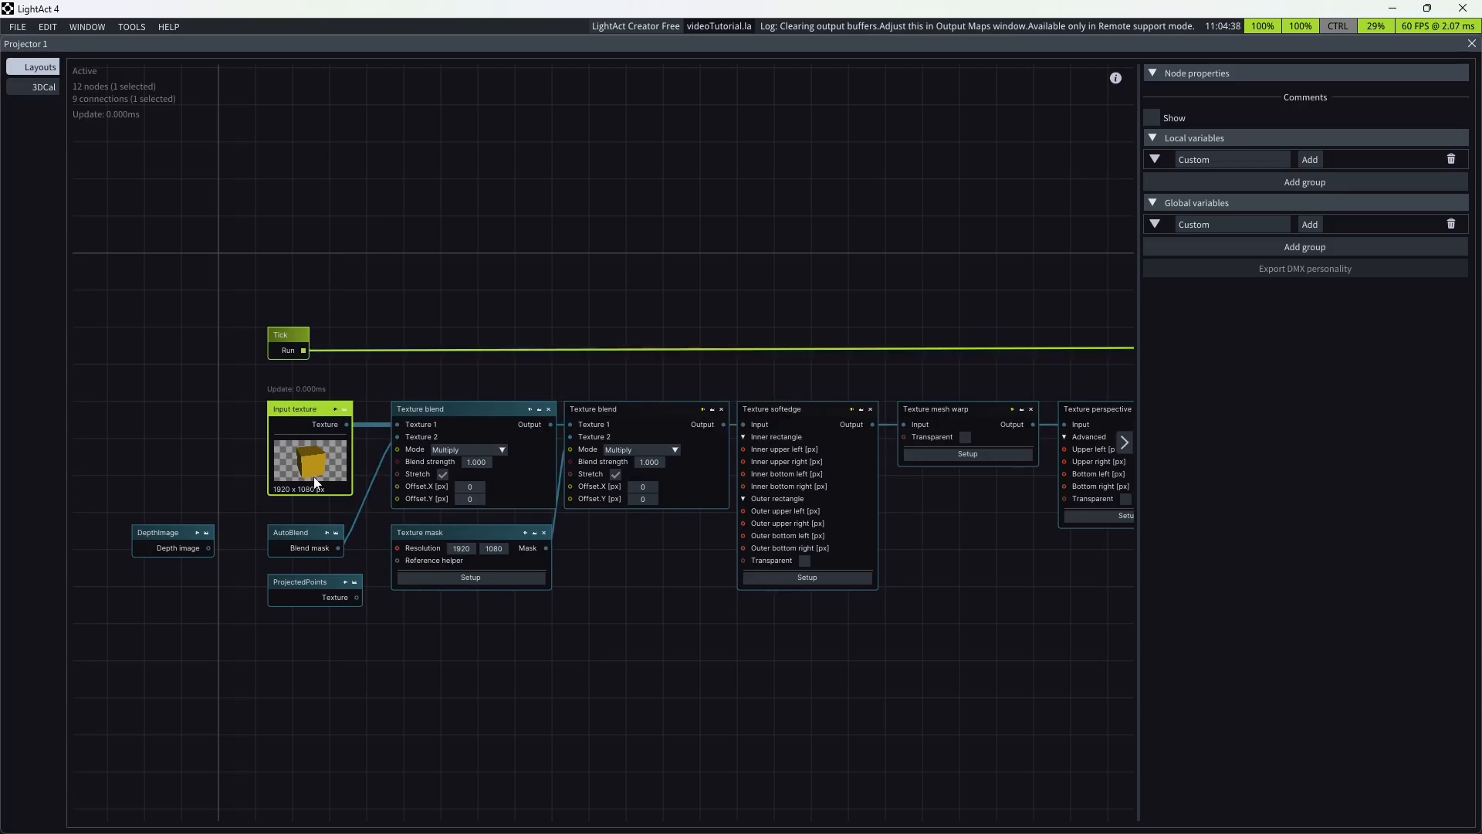
{"action": "scroll", "coordinate": [931, 426], "scroll_direction": "up", "scroll_amount": 2}
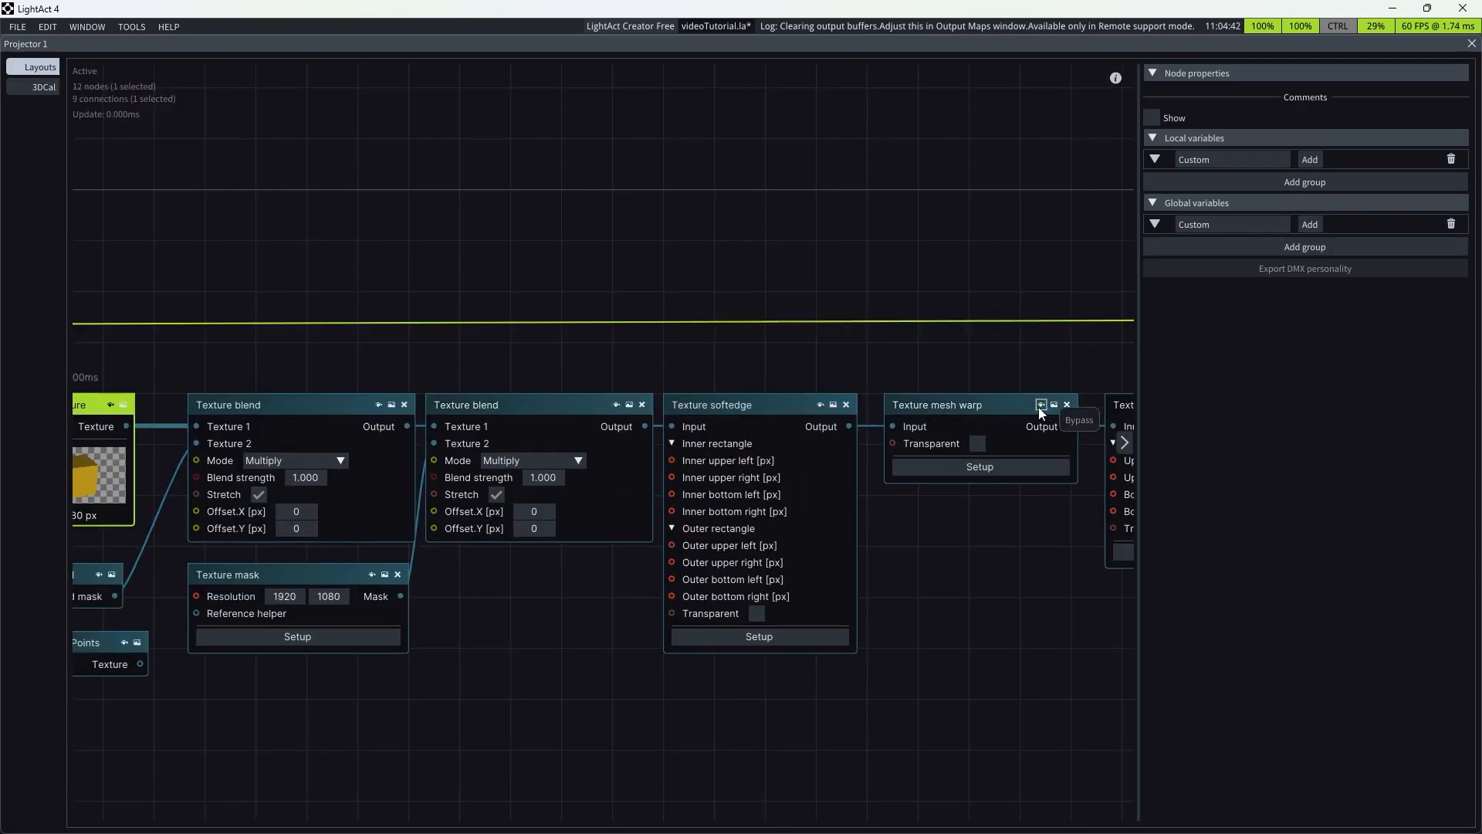
{"action": "scroll", "coordinate": [616, 446], "scroll_direction": "down", "scroll_amount": 2}
{"action": "scroll", "coordinate": [1086, 447], "scroll_direction": "up", "scroll_amount": 1}
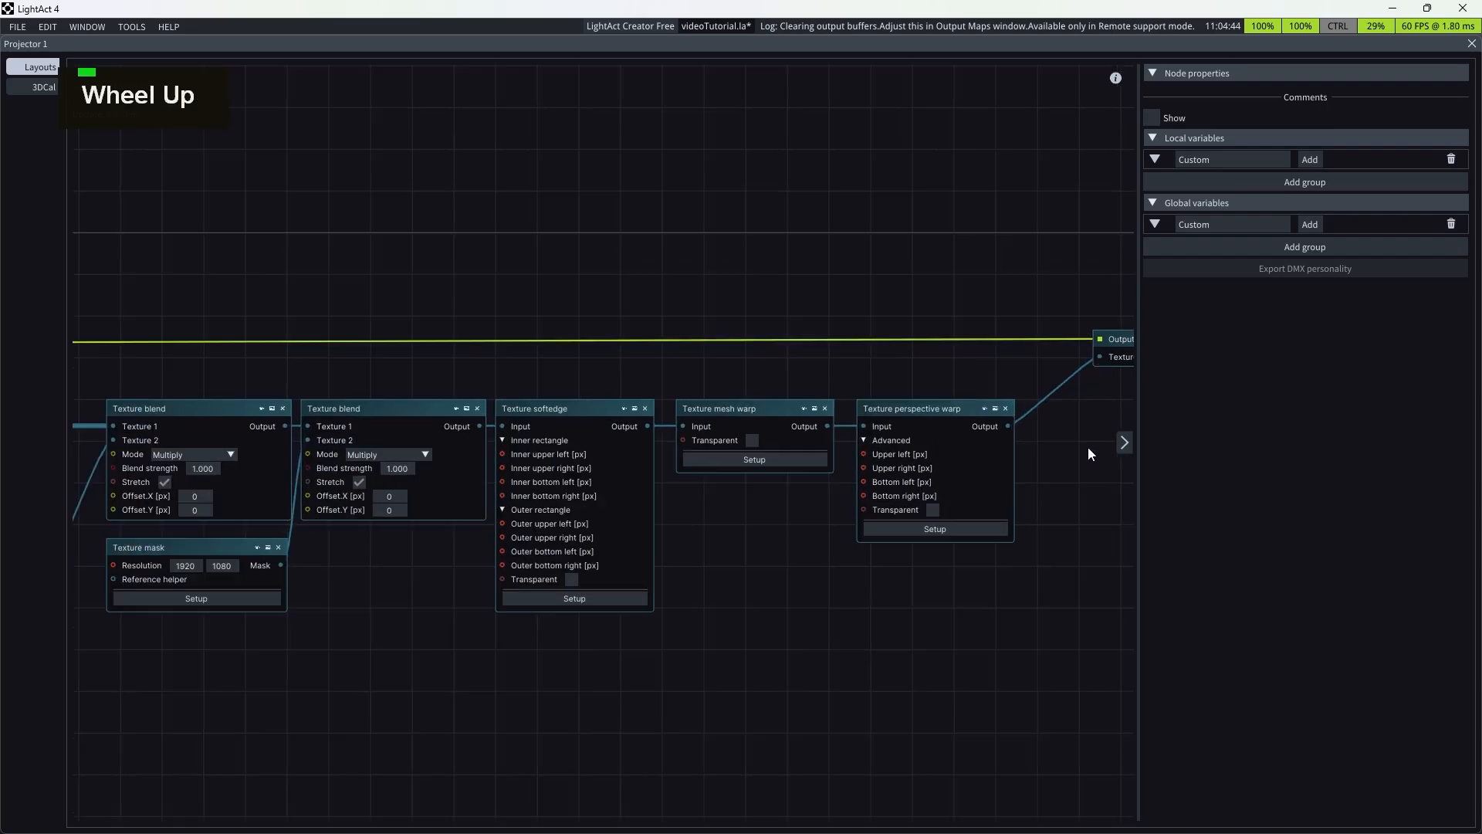
- Pull the upper middle mesh point down over the cube in the Texture mesh warp setup, and close the setup
{"action": "left_click", "coordinate": [791, 457]}
{"action": "scroll", "coordinate": [275, 313], "scroll_direction": "down", "scroll_amount": 3}
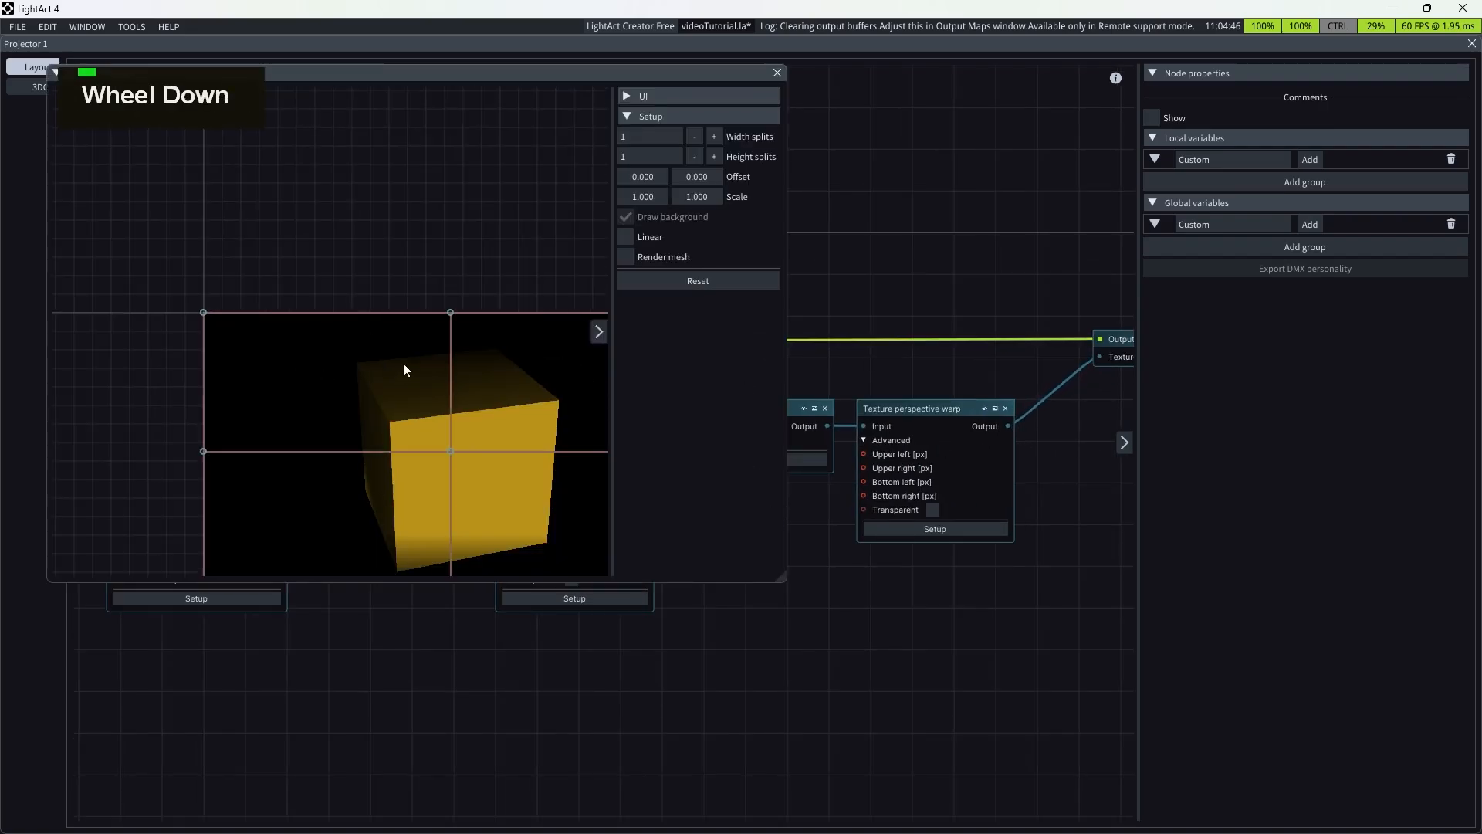
{"action": "left_click_drag", "start_coordinate": [450, 315], "coordinate": [419, 494]}
{"action": "left_click", "coordinate": [777, 72]}
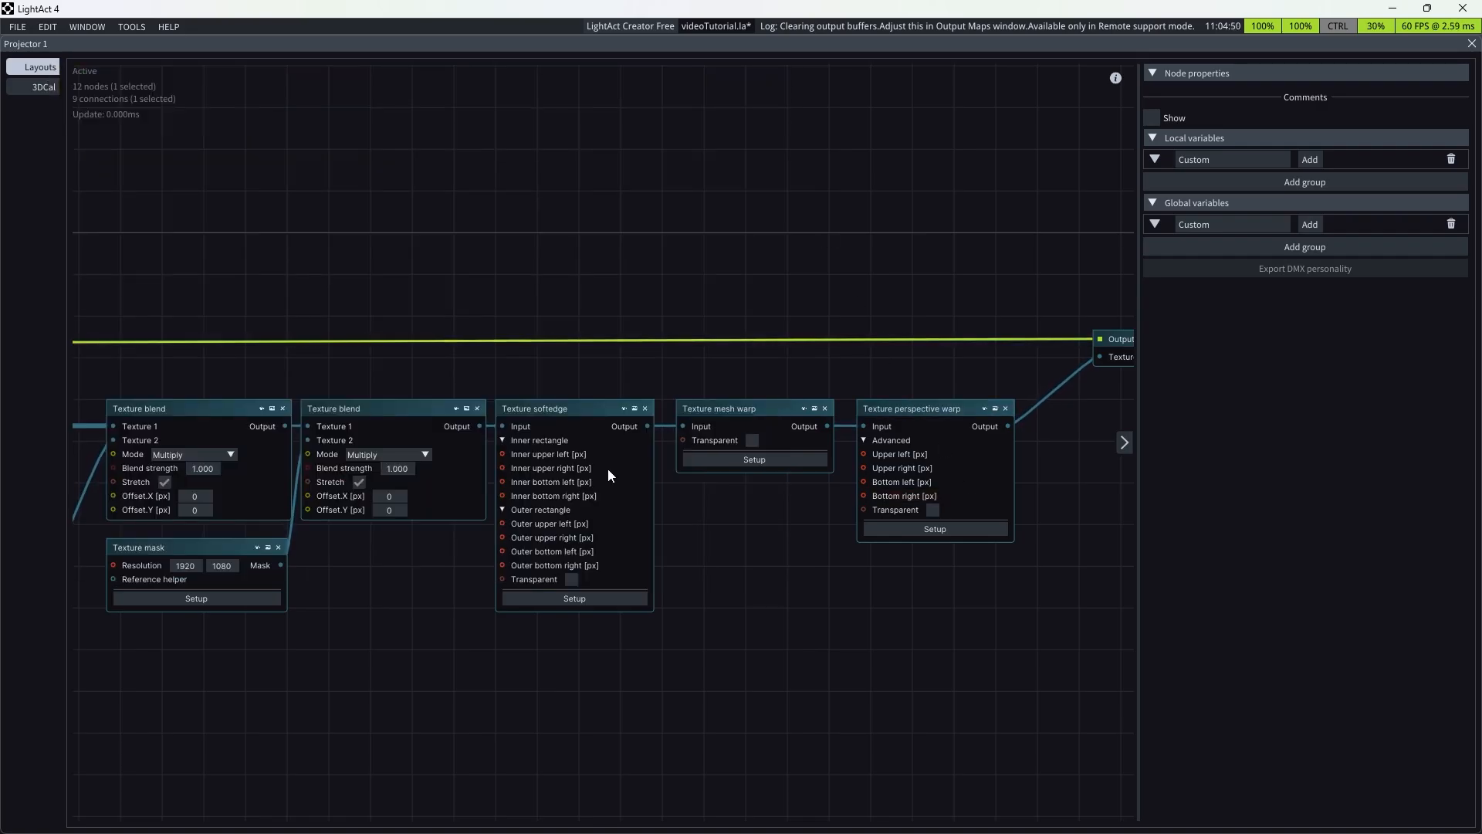
- Examine the inner and outer rectangle handles in the Texture softedge setup, and close the setup
{"action": "left_click", "coordinate": [587, 599]}
{"action": "scroll", "coordinate": [328, 424], "scroll_direction": "down", "scroll_amount": 3}
{"action": "scroll", "coordinate": [329, 424], "scroll_direction": "down", "scroll_amount": 3}
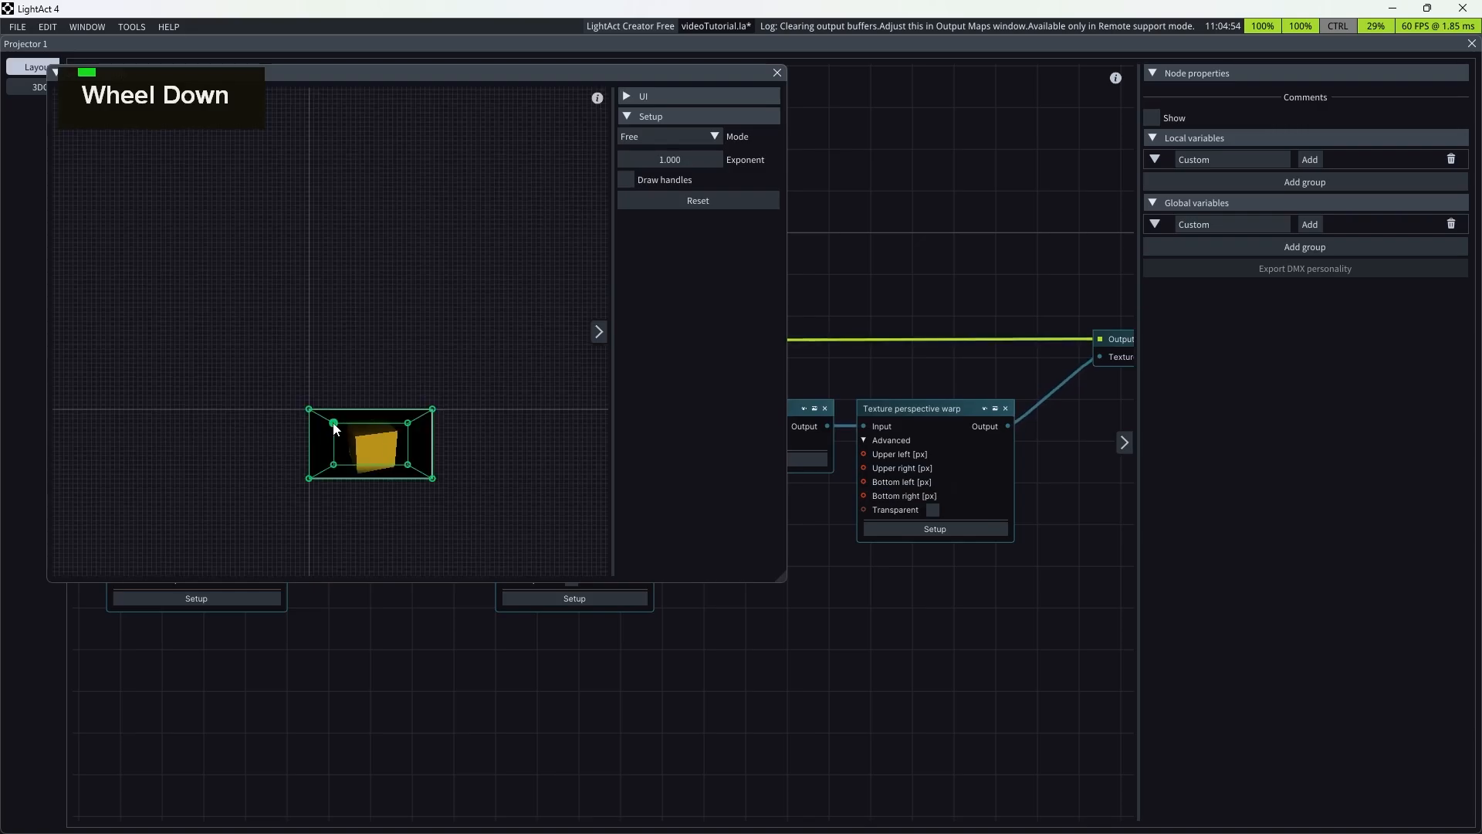
{"action": "left_click", "coordinate": [777, 72]}
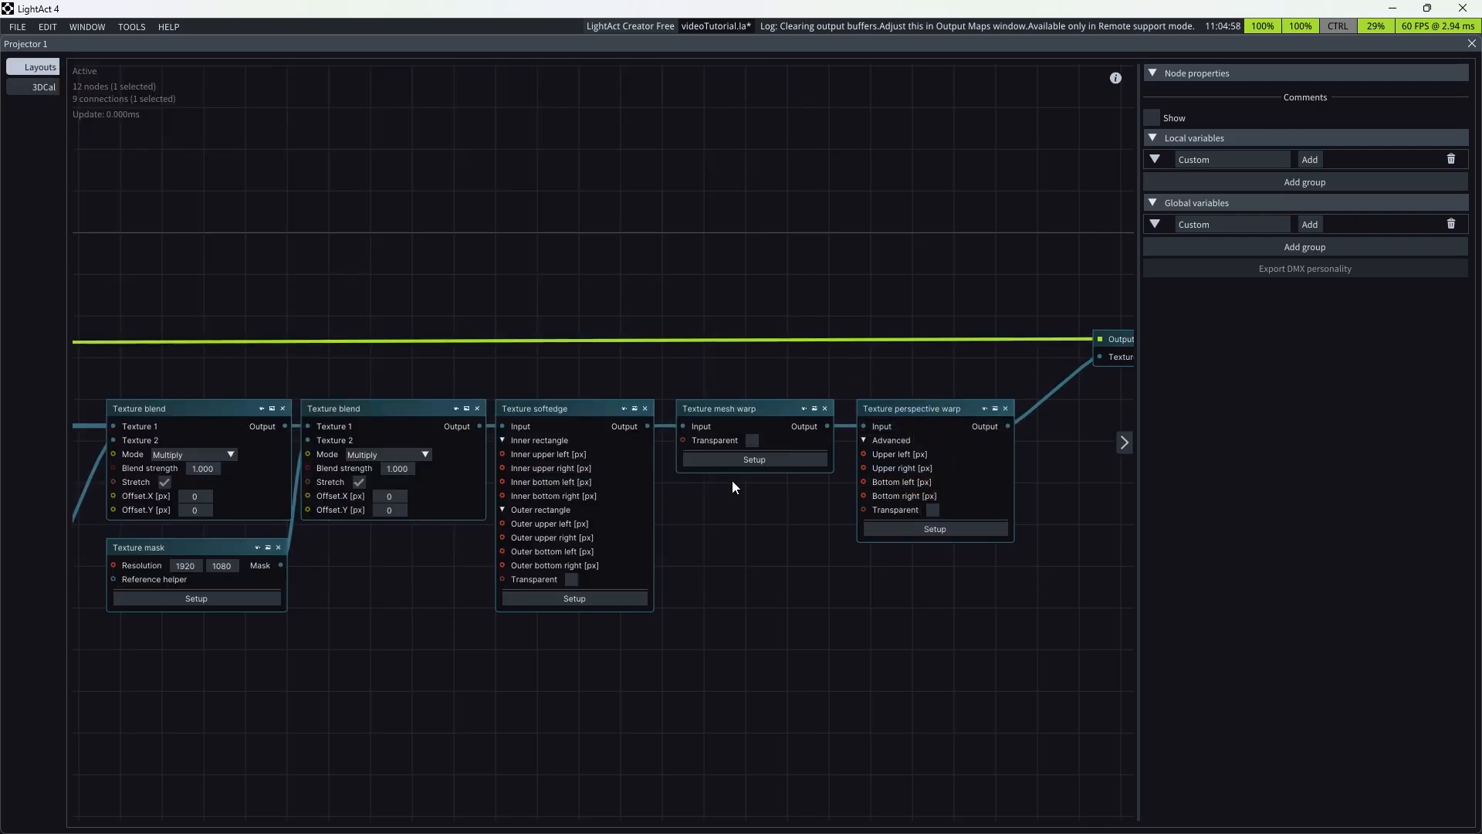
- Review the AutoBlend and ProjectedPoints nodes in Projector 1's layout, and close the editor
{"action": "scroll", "coordinate": [739, 474], "scroll_direction": "down", "scroll_amount": 3}
{"action": "scroll", "coordinate": [430, 509], "scroll_direction": "up", "scroll_amount": 1}
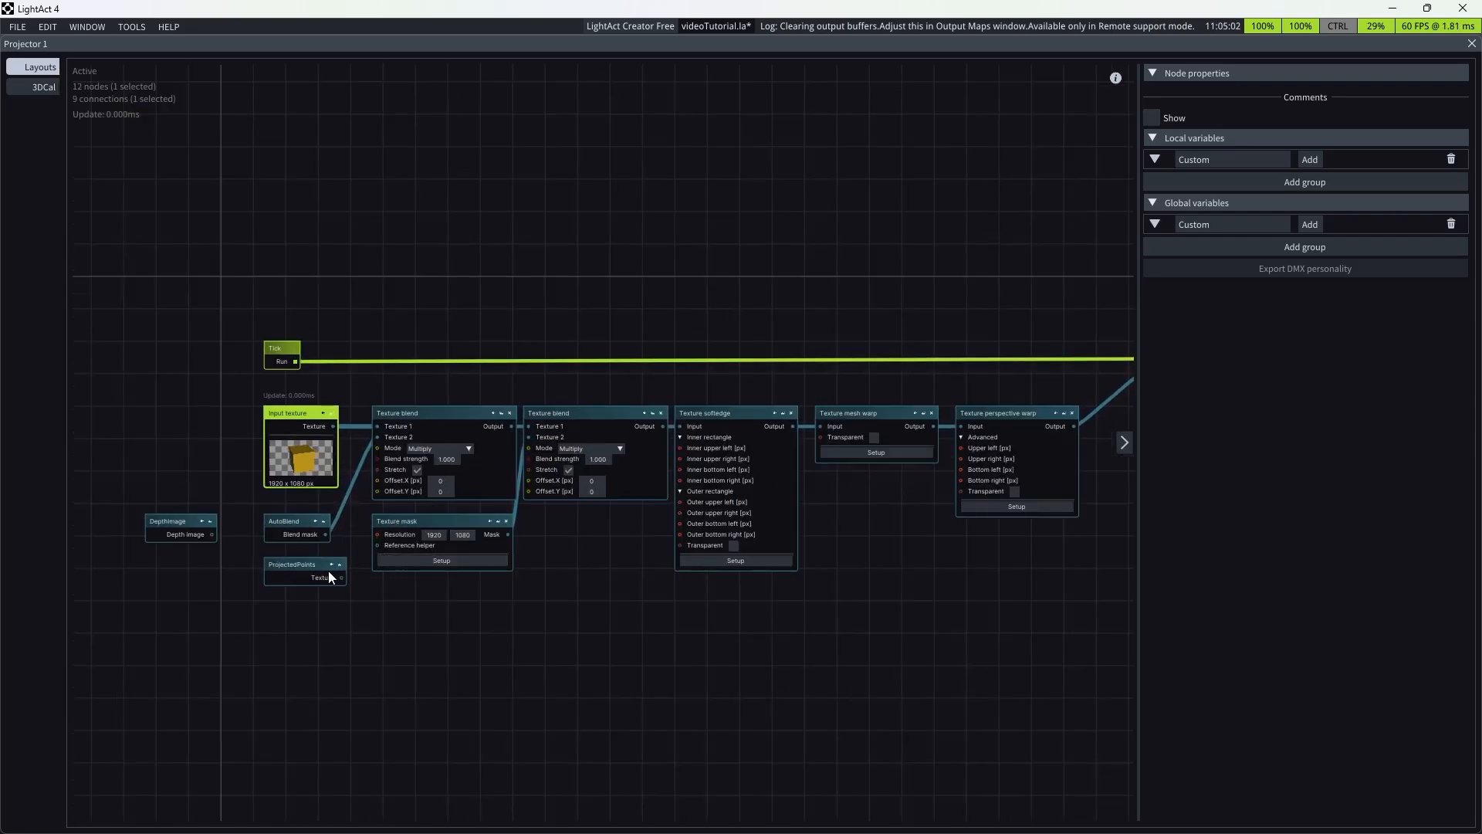
{"action": "left_click", "coordinate": [1472, 44]}
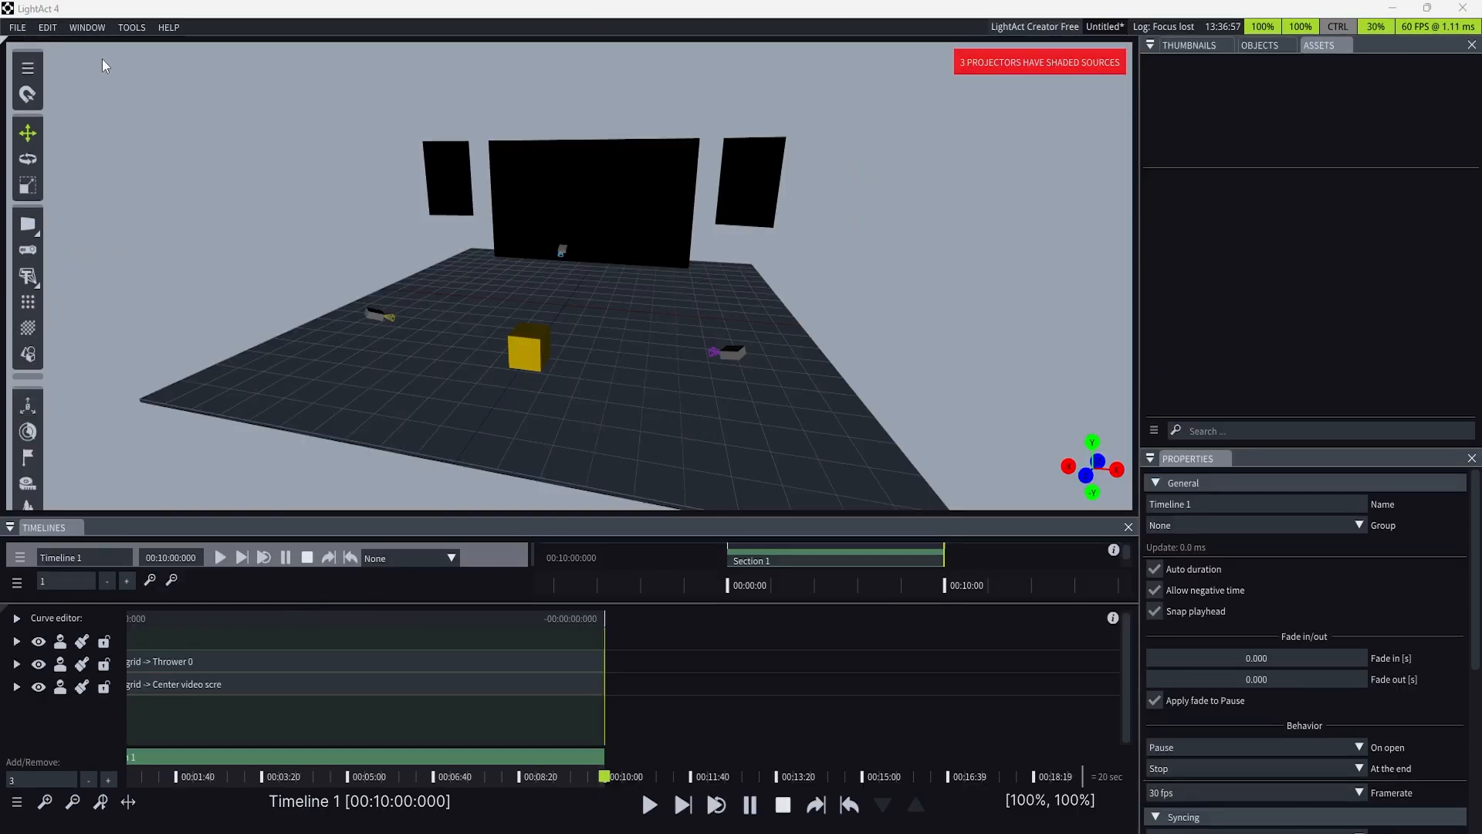
- Add Projector 0, Projector 1, Projector 2 and the object Primitive 0 to a projection study
{"action": "double_click", "coordinate": [131, 27]}
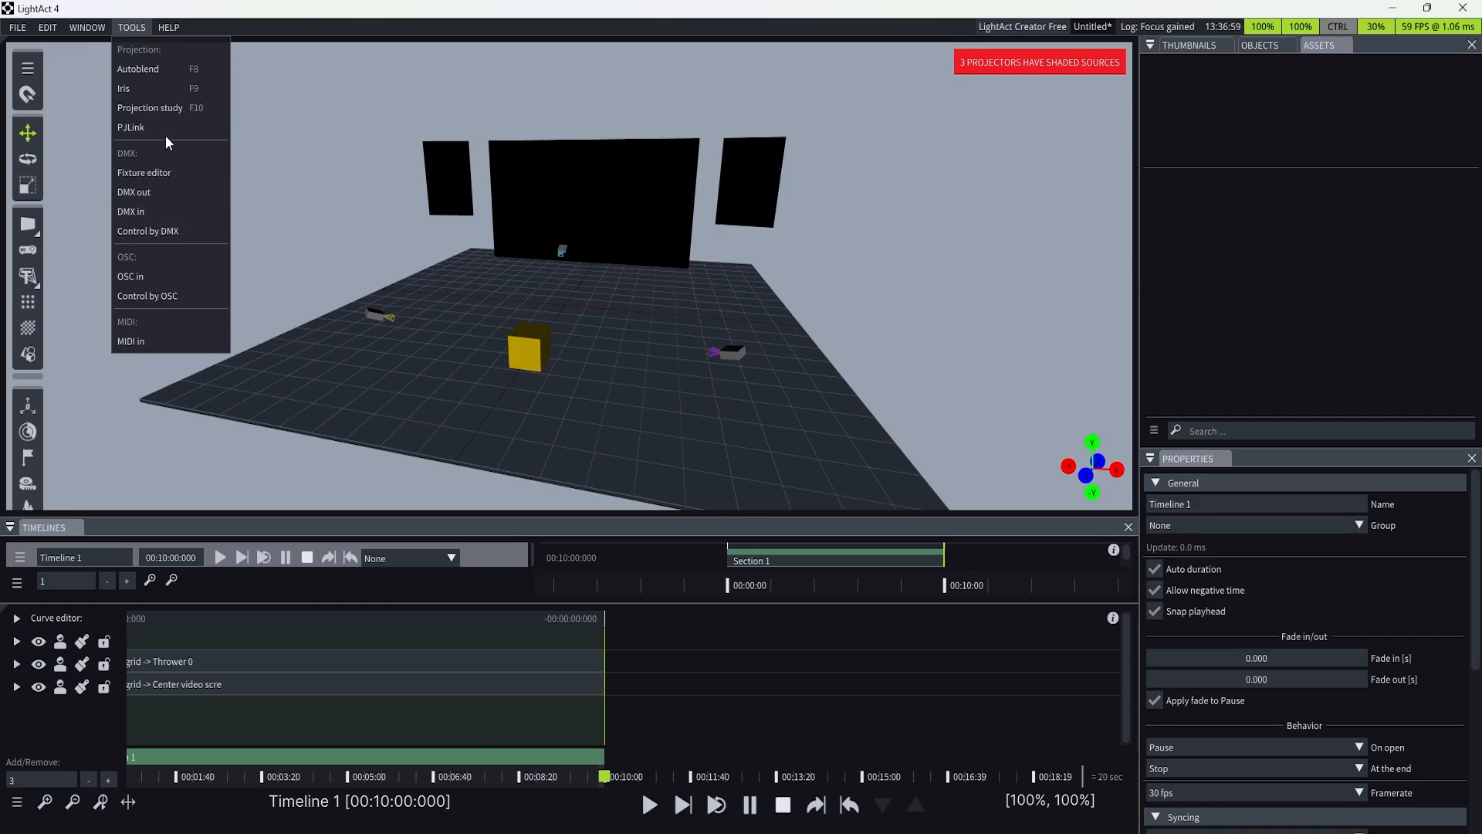
{"action": "left_click", "coordinate": [165, 108]}
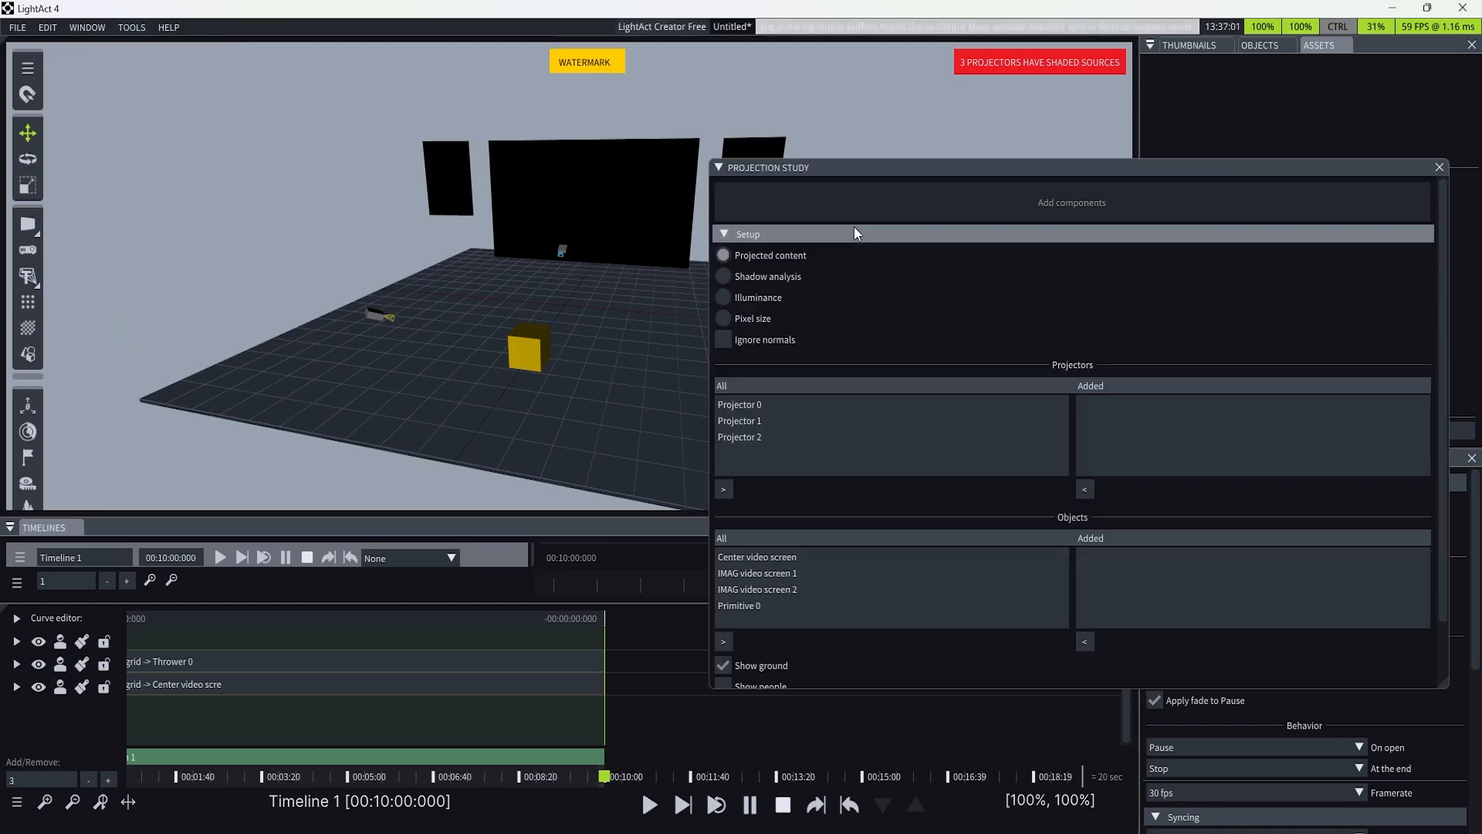
{"action": "double_click", "coordinate": [762, 404]}
{"action": "double_click", "coordinate": [758, 405]}
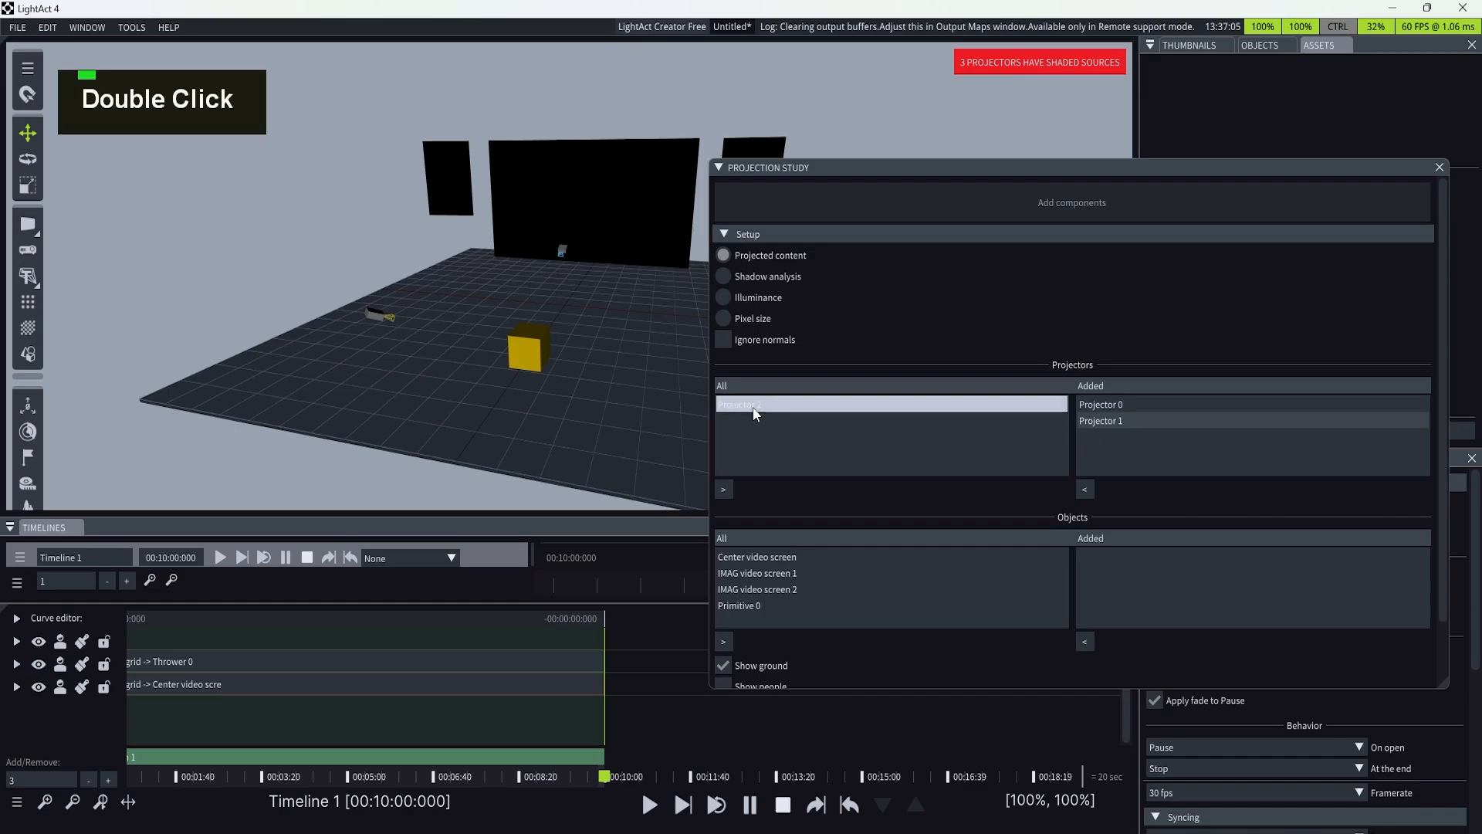
{"action": "double_click", "coordinate": [756, 406]}
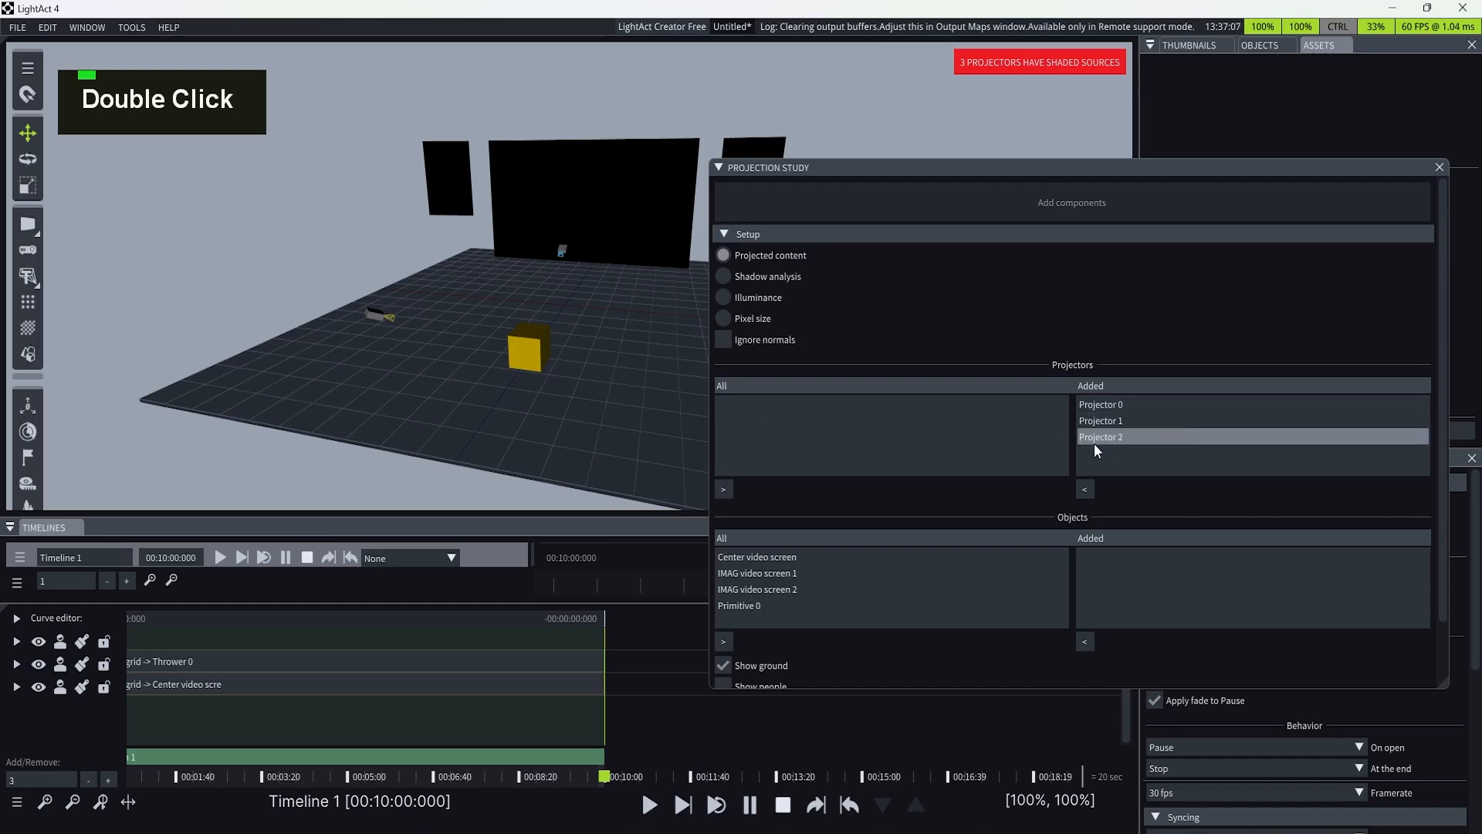
{"action": "double_click", "coordinate": [758, 605]}
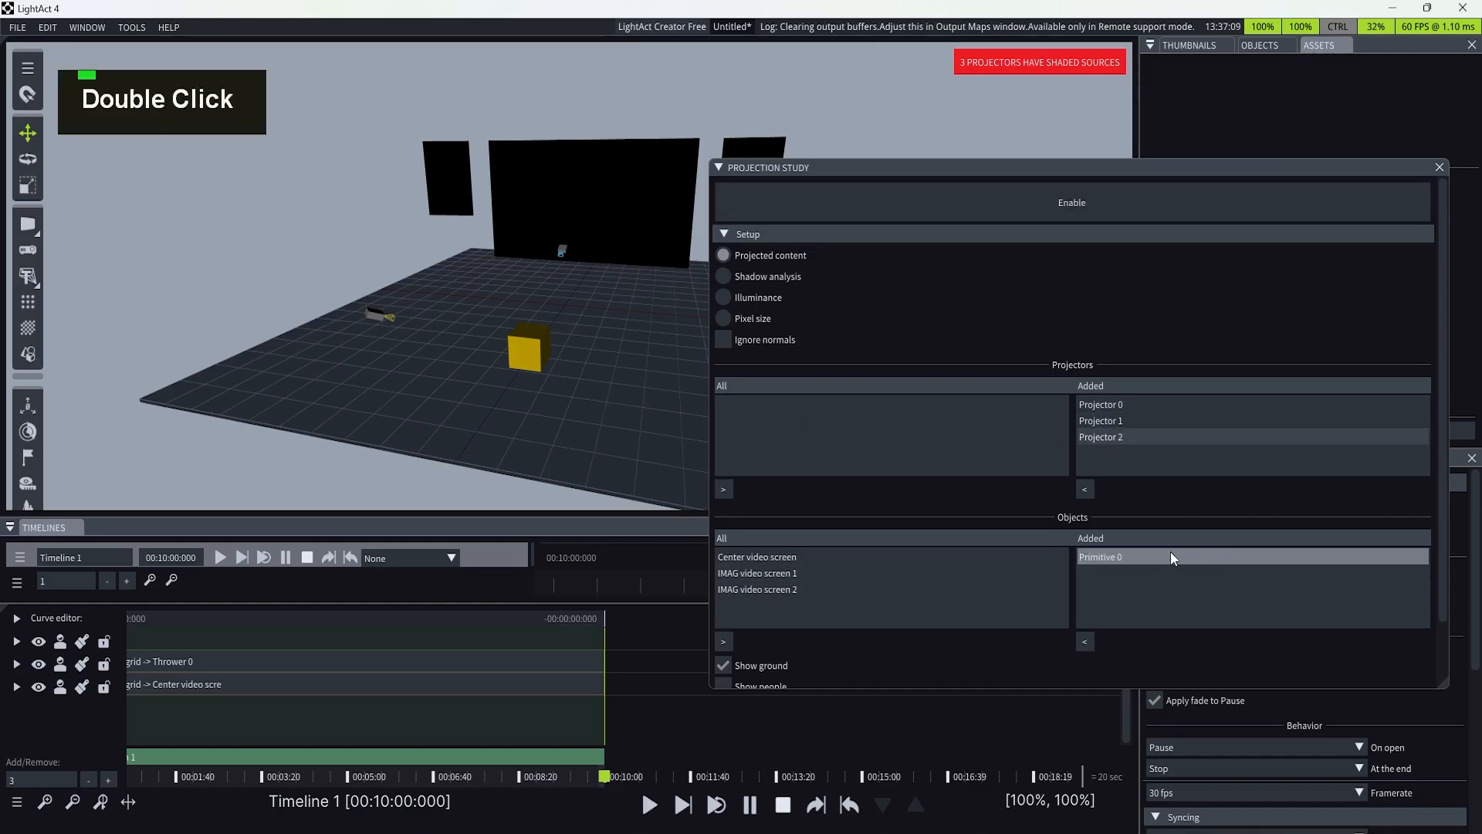
- Enable the projection study with Projected content and hide the ground around the cube
{"action": "left_click", "coordinate": [942, 199]}
{"action": "right_click_drag", "start_coordinate": [627, 363], "coordinate": [566, 409]}
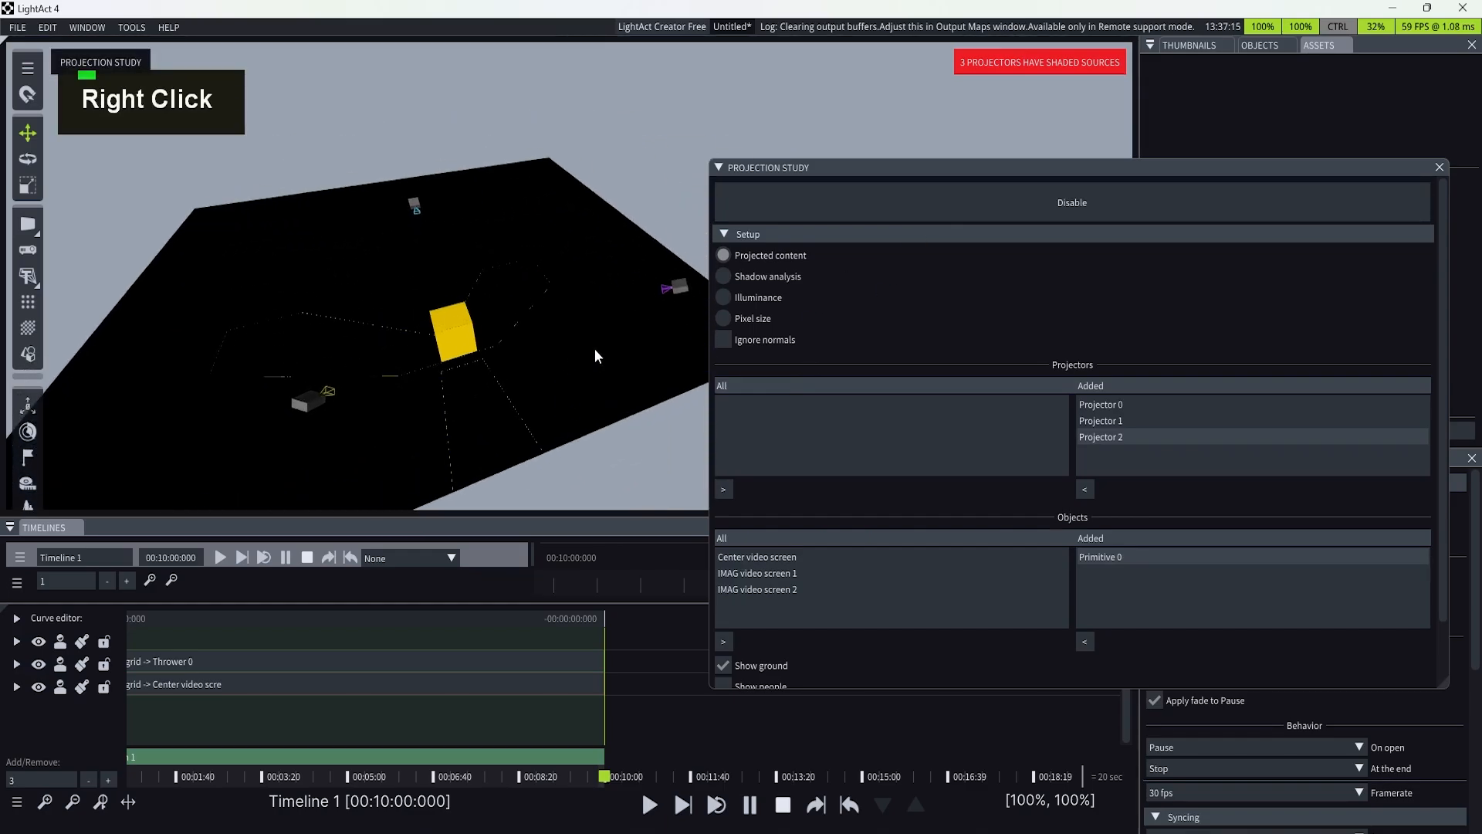
{"action": "middle_click_drag", "start_coordinate": [594, 349], "coordinate": [465, 336]}
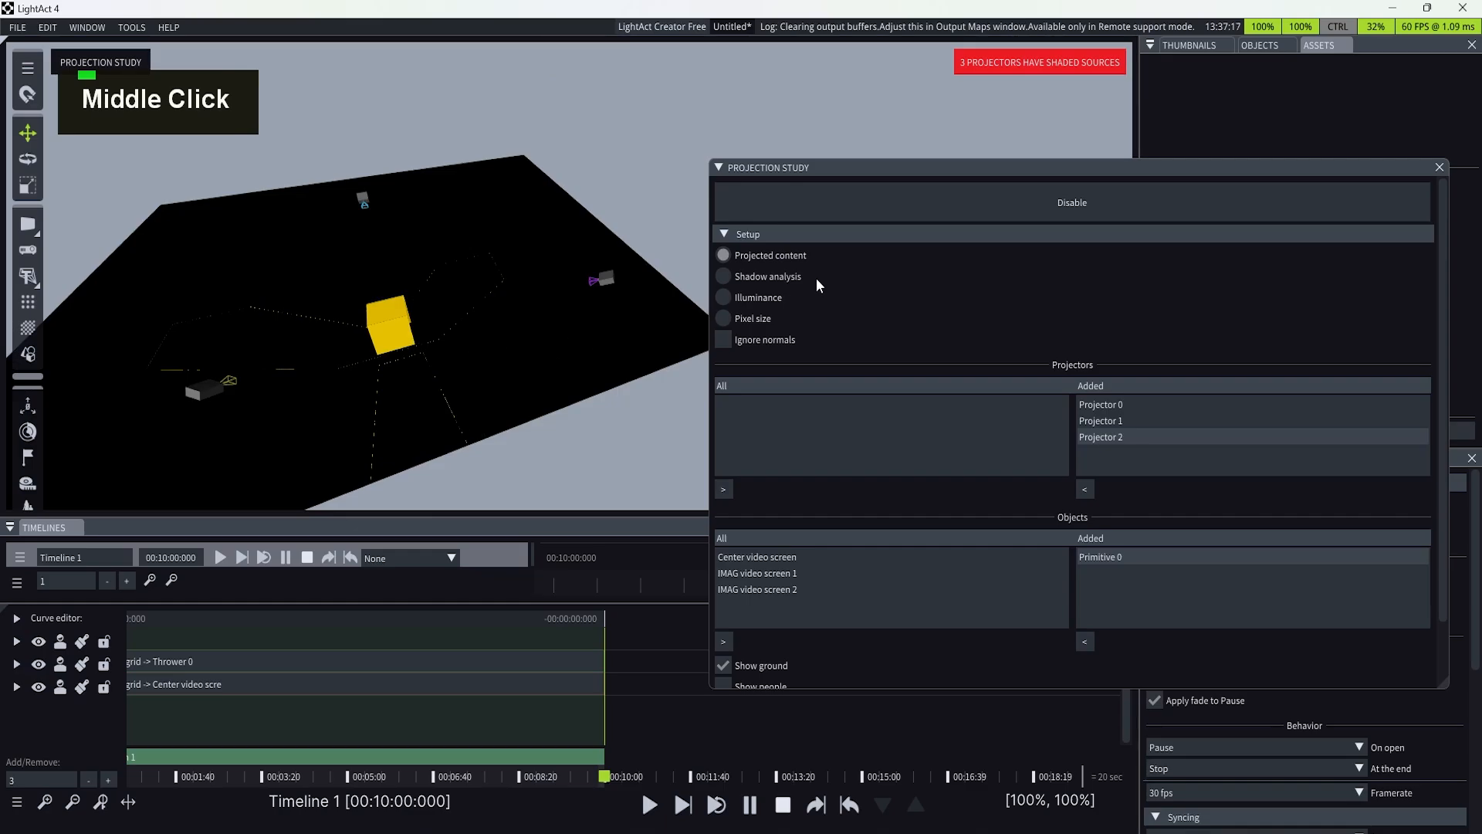
{"action": "left_click", "coordinate": [724, 665]}
{"action": "right_click_drag", "start_coordinate": [516, 375], "coordinate": [489, 355]}
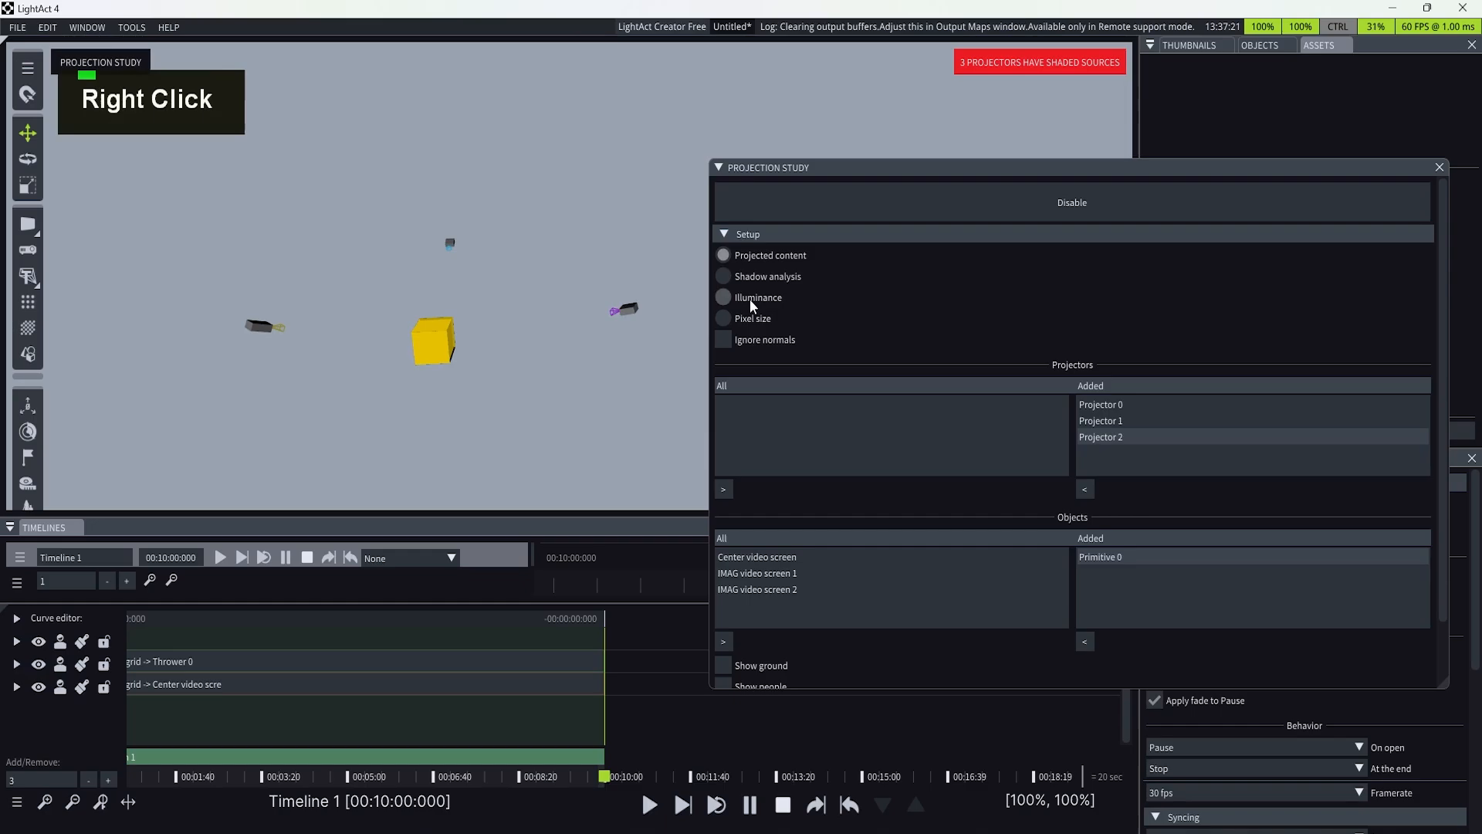
- Switch the study to Shadow analysis and on to Illuminance, and compare the cube's colours with the lux scale
{"action": "left_click", "coordinate": [780, 278]}
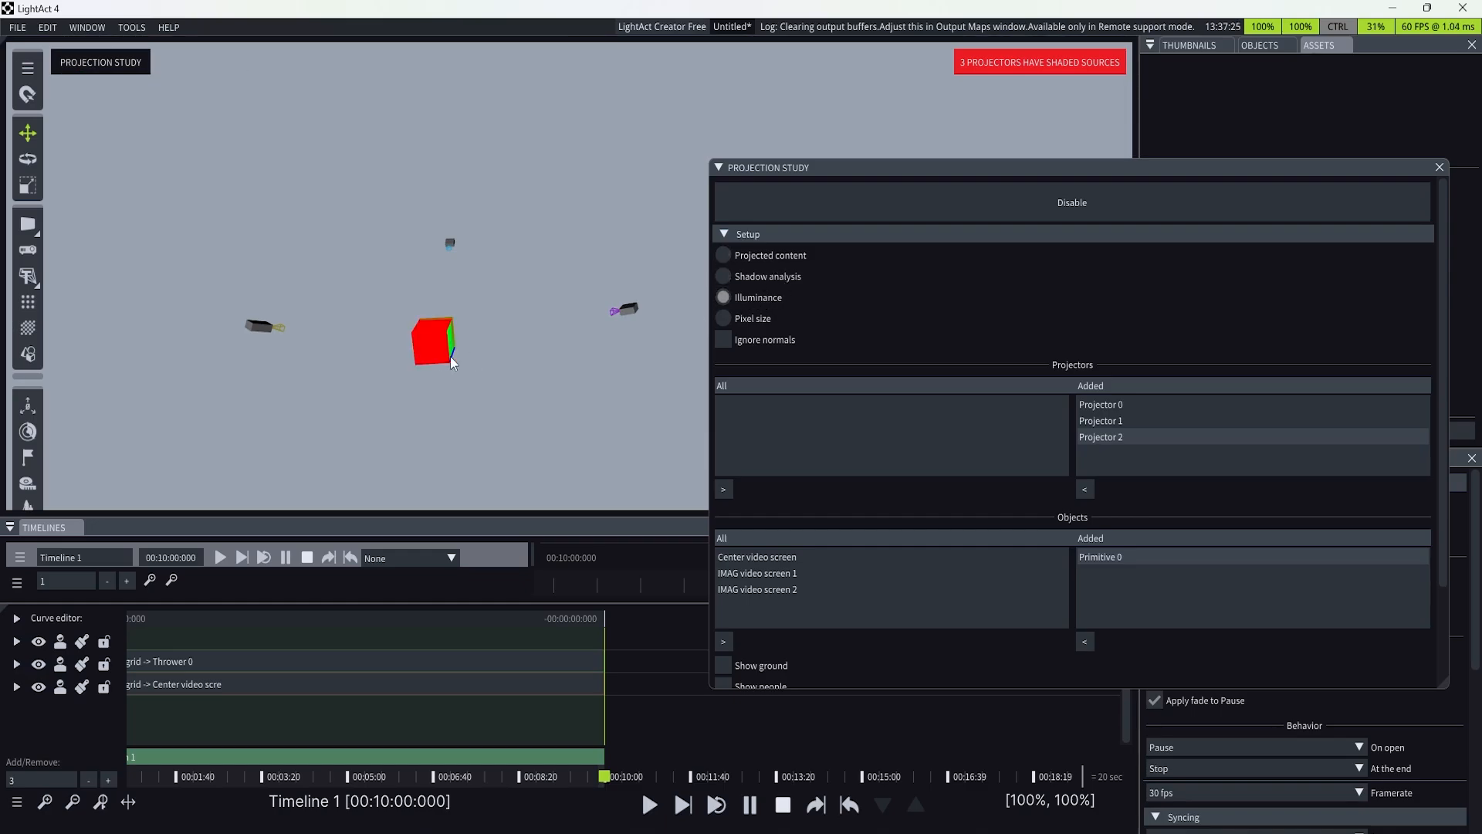
{"action": "scroll", "coordinate": [410, 336], "scroll_direction": "up", "scroll_amount": 3}
{"action": "scroll", "coordinate": [1054, 633], "scroll_direction": "down", "scroll_amount": 3}
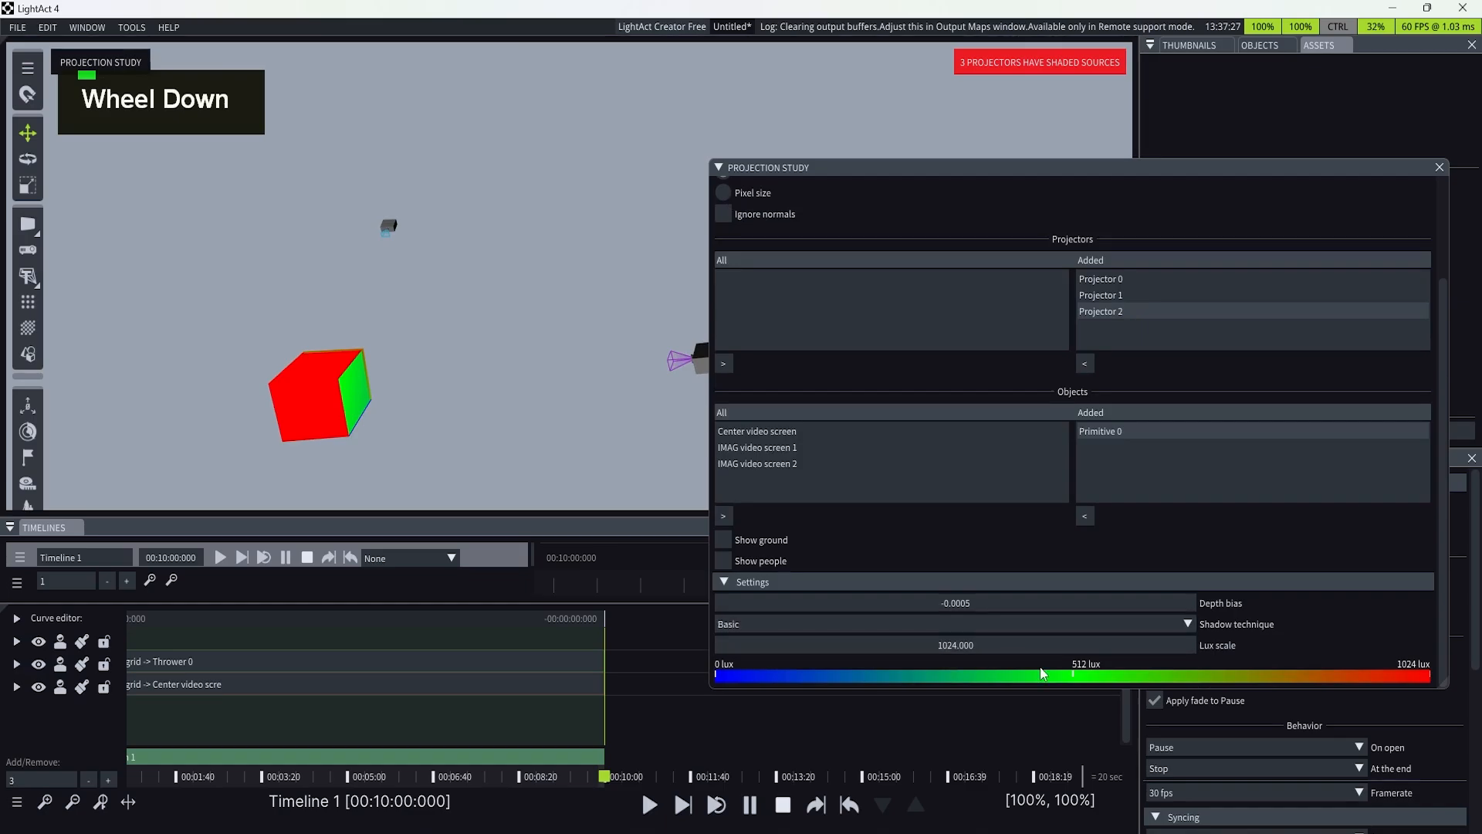
{"action": "scroll", "coordinate": [1049, 628], "scroll_direction": "up", "scroll_amount": 3}
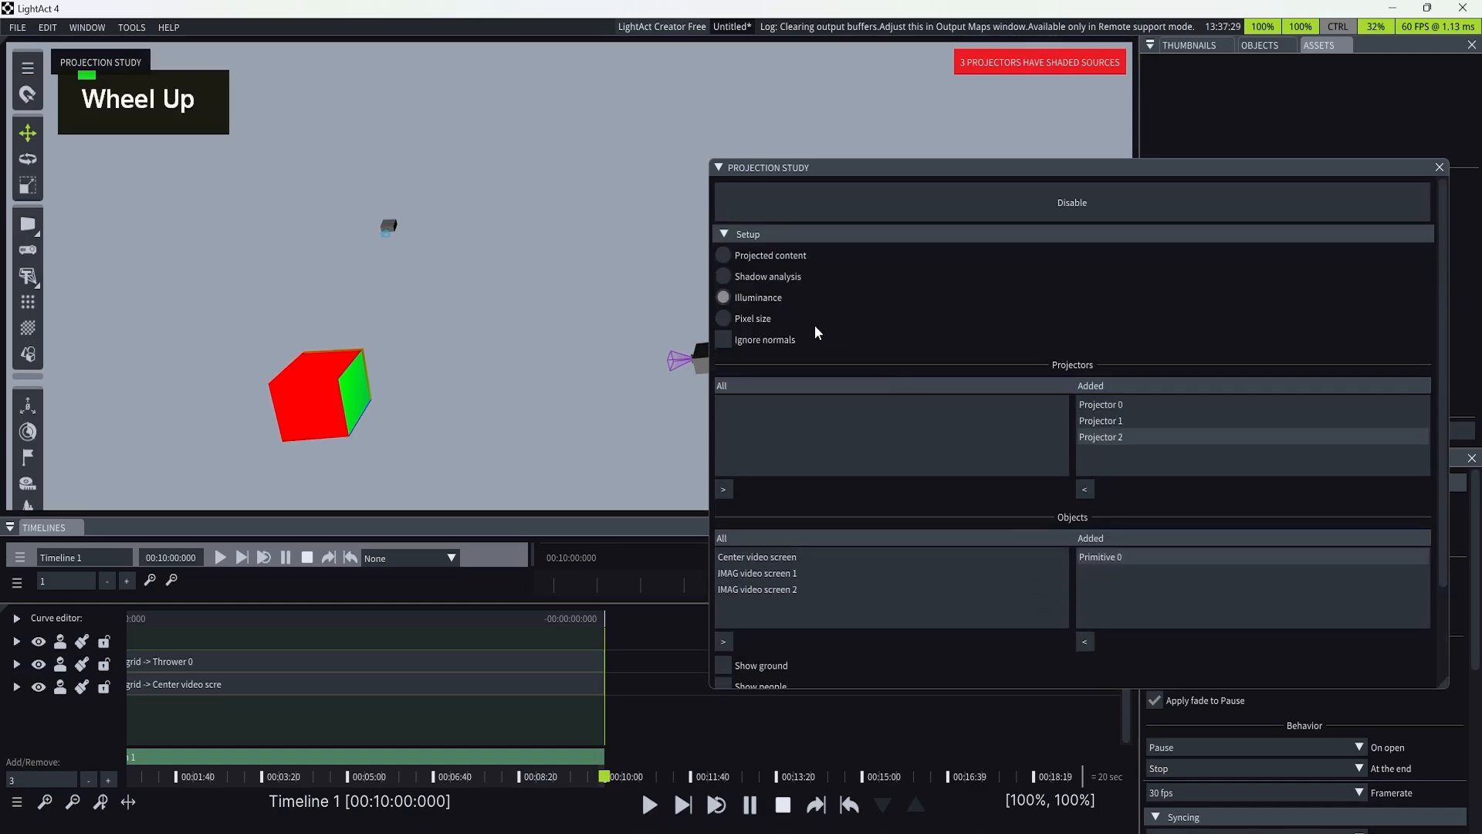
- Set the projection study to Pixel size and focus the view closely on the cube's front face
{"action": "left_click", "coordinate": [724, 318]}
{"action": "right_click_drag", "start_coordinate": [354, 452], "coordinate": [431, 401]}
{"action": "scroll", "coordinate": [430, 400], "scroll_direction": "up", "scroll_amount": 2}
{"action": "left_click", "coordinate": [430, 401]}
{"action": "key", "text": "f"}
{"action": "right_click_drag", "start_coordinate": [519, 423], "coordinate": [546, 417]}
{"action": "middle_click_drag", "start_coordinate": [546, 417], "coordinate": [356, 434]}
{"action": "scroll", "coordinate": [438, 313], "scroll_direction": "up", "scroll_amount": 5}
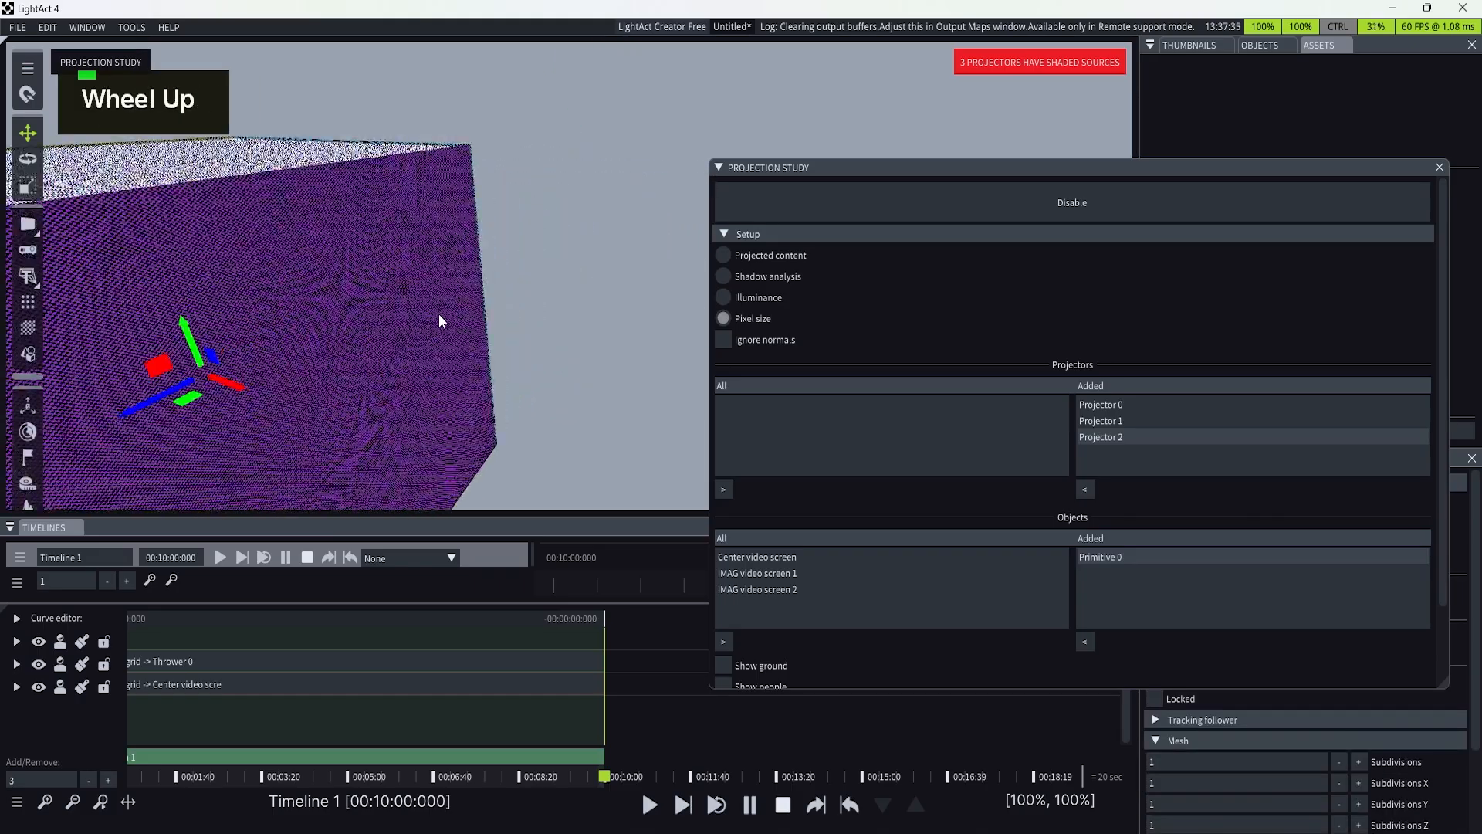
{"action": "middle_click_drag", "start_coordinate": [253, 353], "coordinate": [358, 342]}
{"action": "right_click_drag", "start_coordinate": [358, 342], "coordinate": [343, 327]}
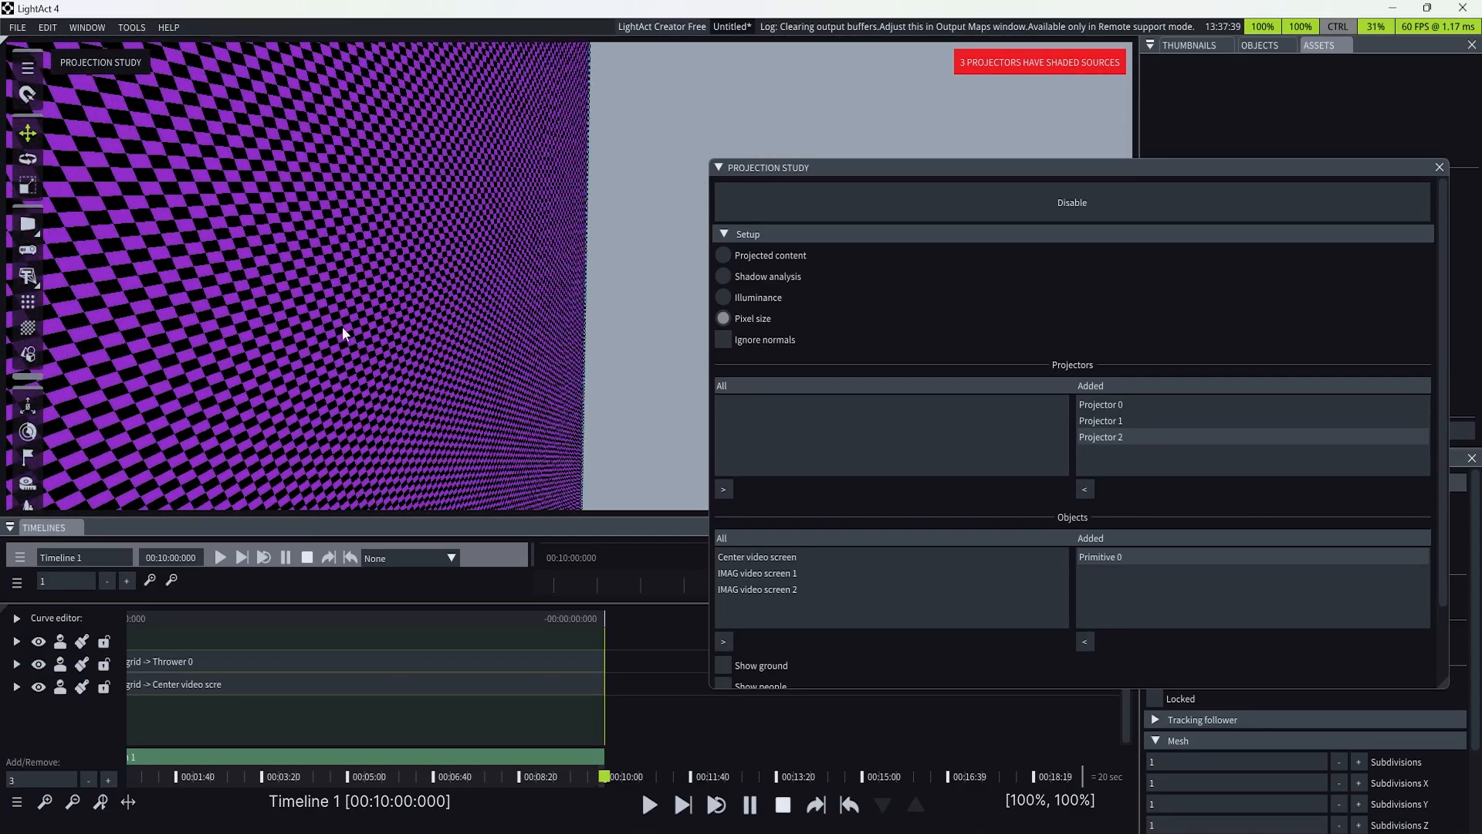
- Examine the projected pixel checker pattern on the cube's face at different pixel scales
{"action": "scroll", "coordinate": [258, 282], "scroll_direction": "up", "scroll_amount": 2}
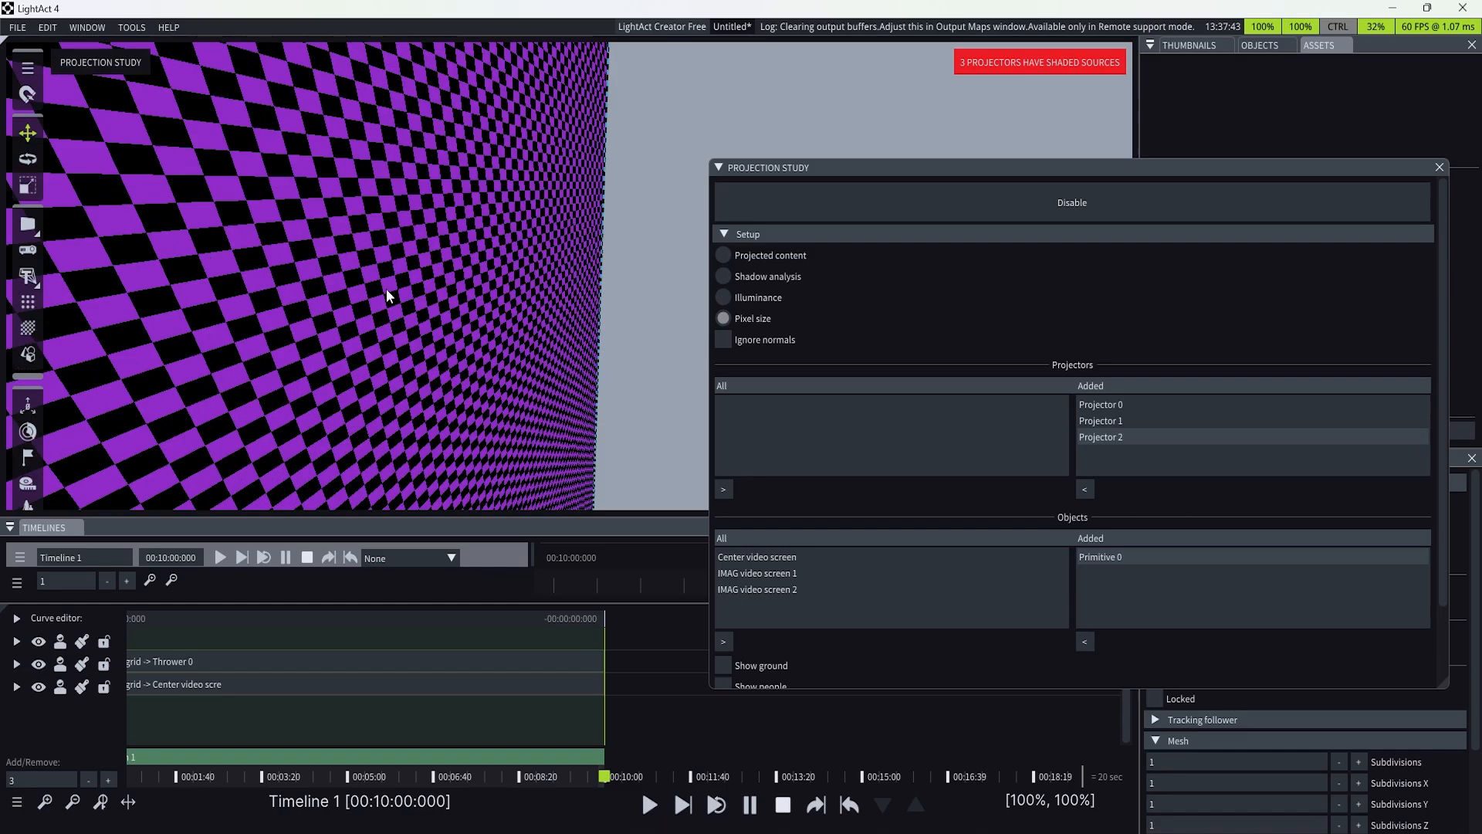
{"action": "scroll", "coordinate": [386, 285], "scroll_direction": "down", "scroll_amount": 1, "text": "ctrl"}
{"action": "scroll", "coordinate": [385, 286], "scroll_direction": "down", "scroll_amount": 2, "text": "ctrl"}
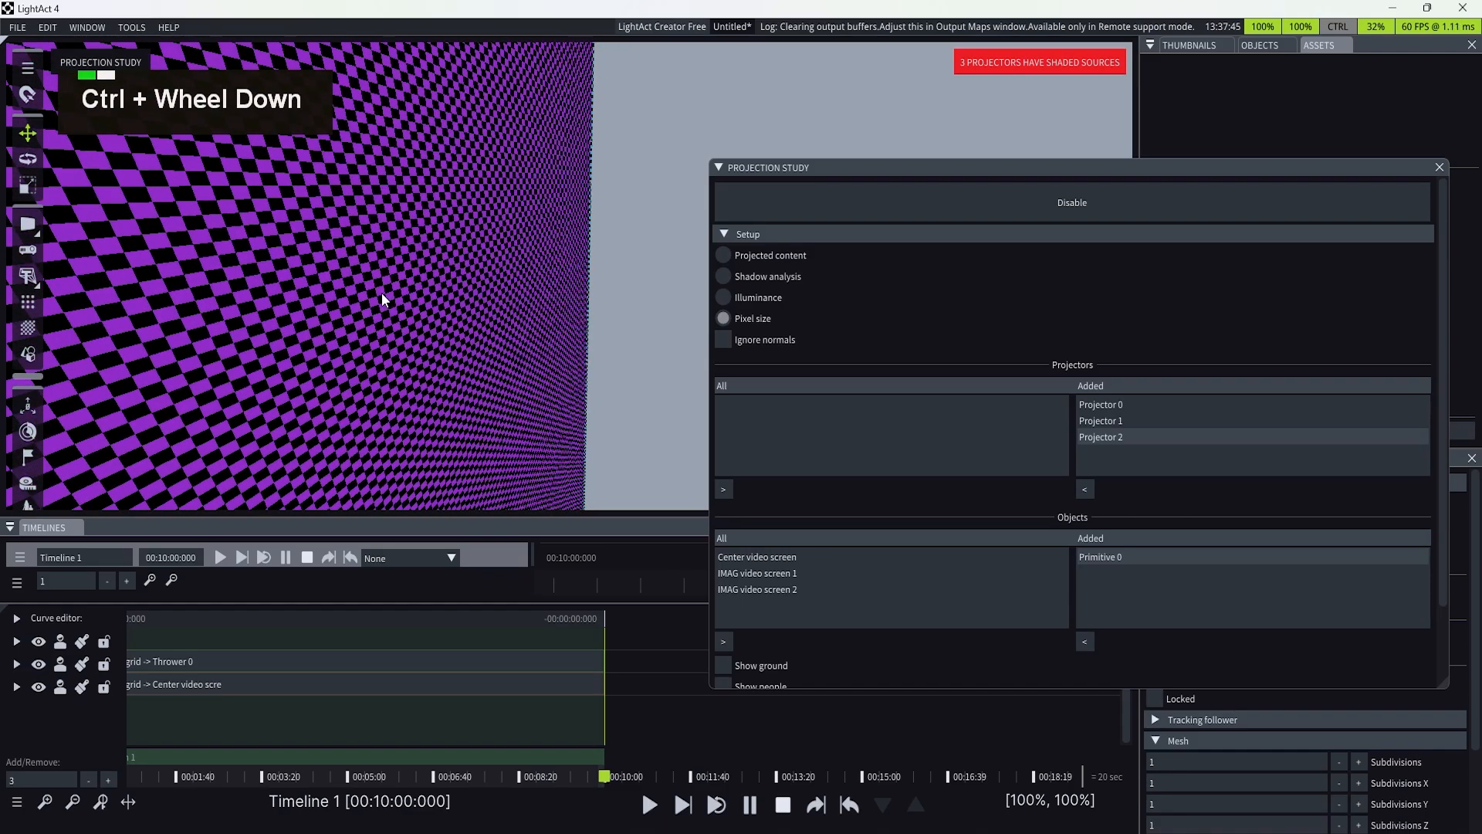
{"action": "scroll", "coordinate": [381, 293], "scroll_direction": "up", "scroll_amount": 3, "text": "ctrl"}
{"action": "scroll", "coordinate": [370, 311], "scroll_direction": "up", "scroll_amount": 5, "text": "ctrl"}
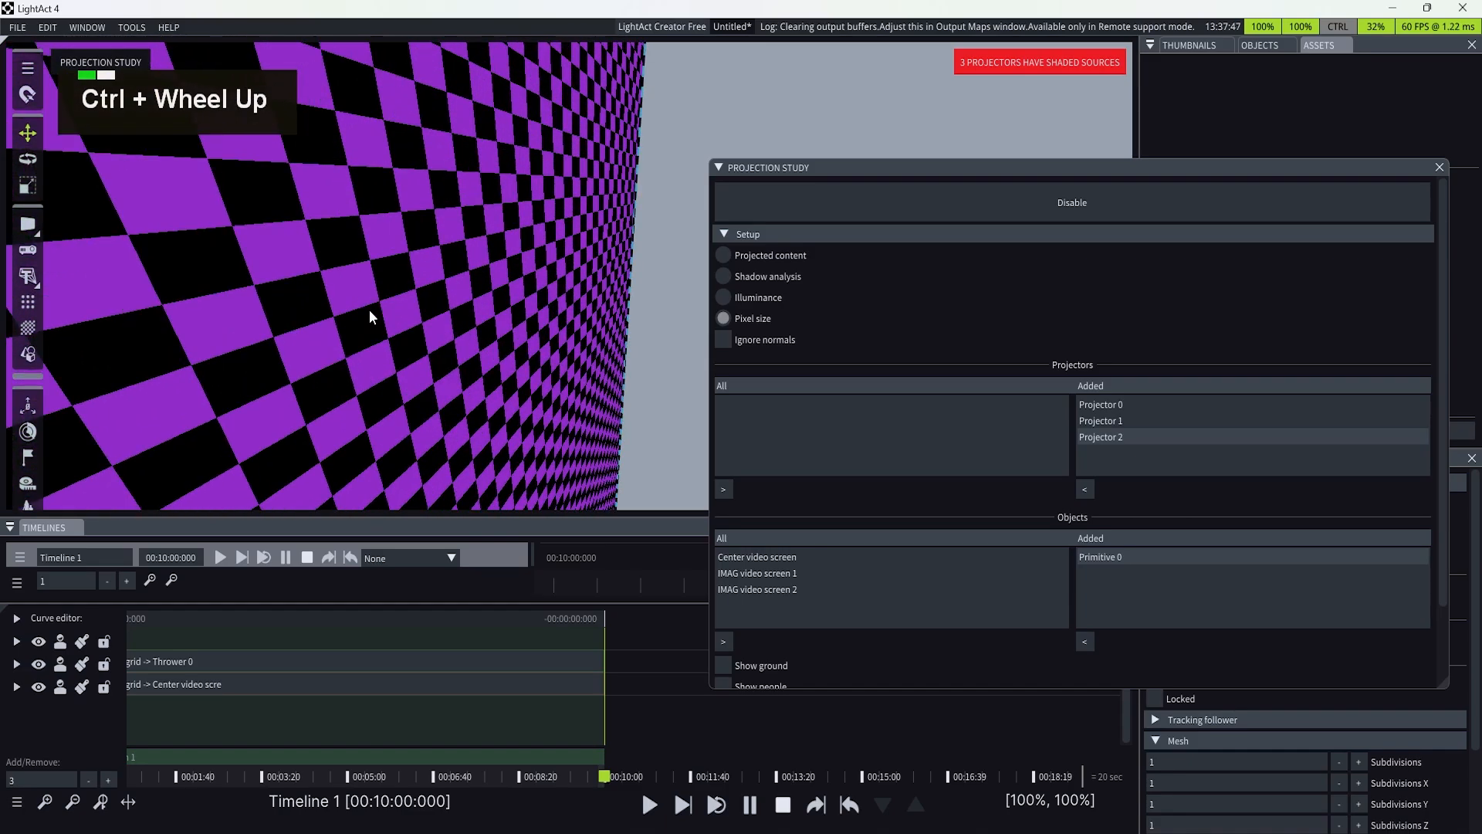
{"action": "scroll", "coordinate": [370, 310], "scroll_direction": "down", "scroll_amount": 2, "text": "ctrl"}
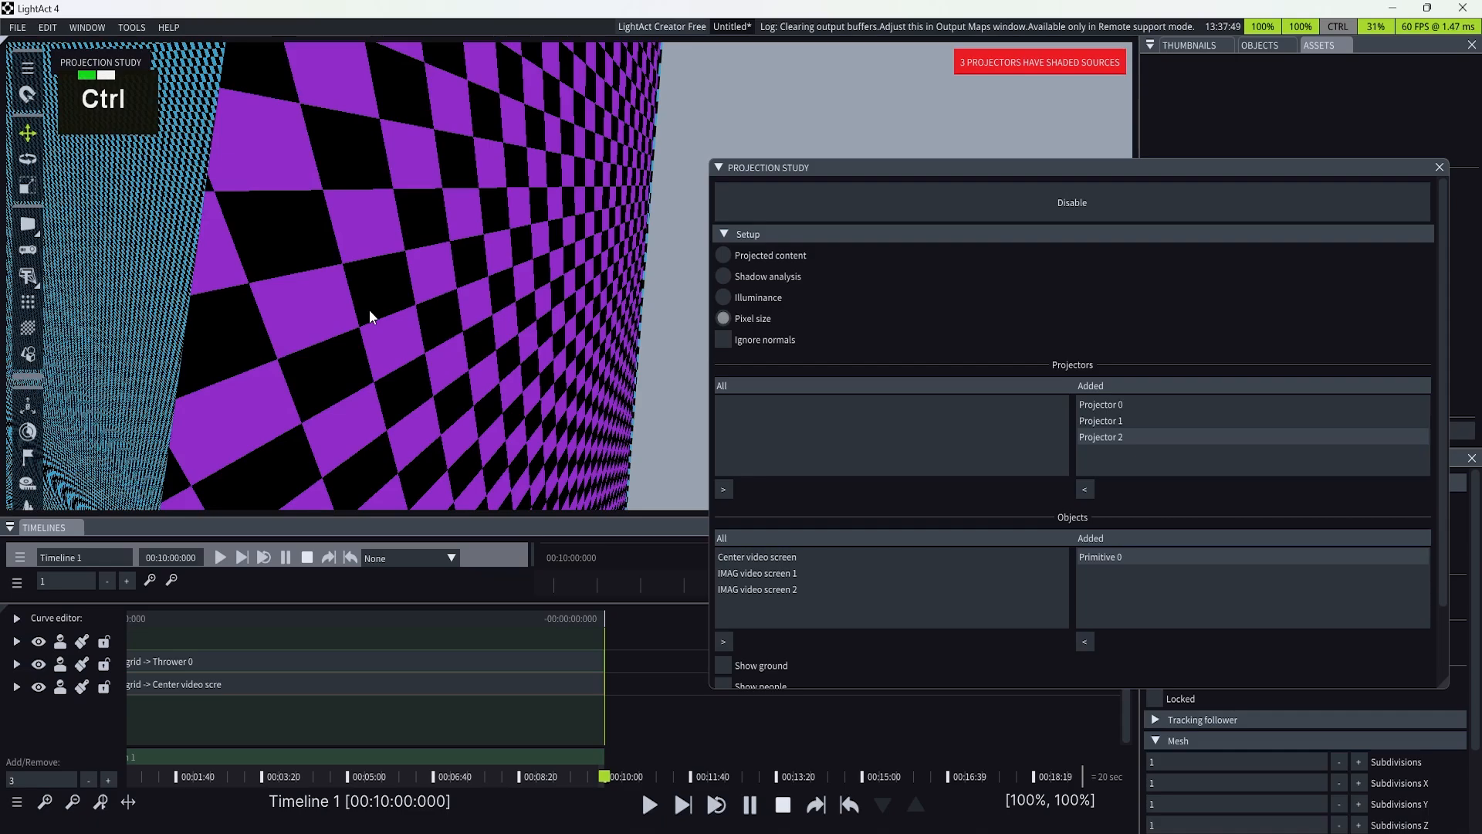
{"action": "scroll", "coordinate": [369, 311], "scroll_direction": "down", "scroll_amount": 2, "text": "ctrl"}
{"action": "scroll", "coordinate": [369, 317], "scroll_direction": "up", "scroll_amount": 1, "text": "ctrl"}
{"action": "scroll", "coordinate": [369, 317], "scroll_direction": "down", "scroll_amount": 3, "text": "ctrl"}
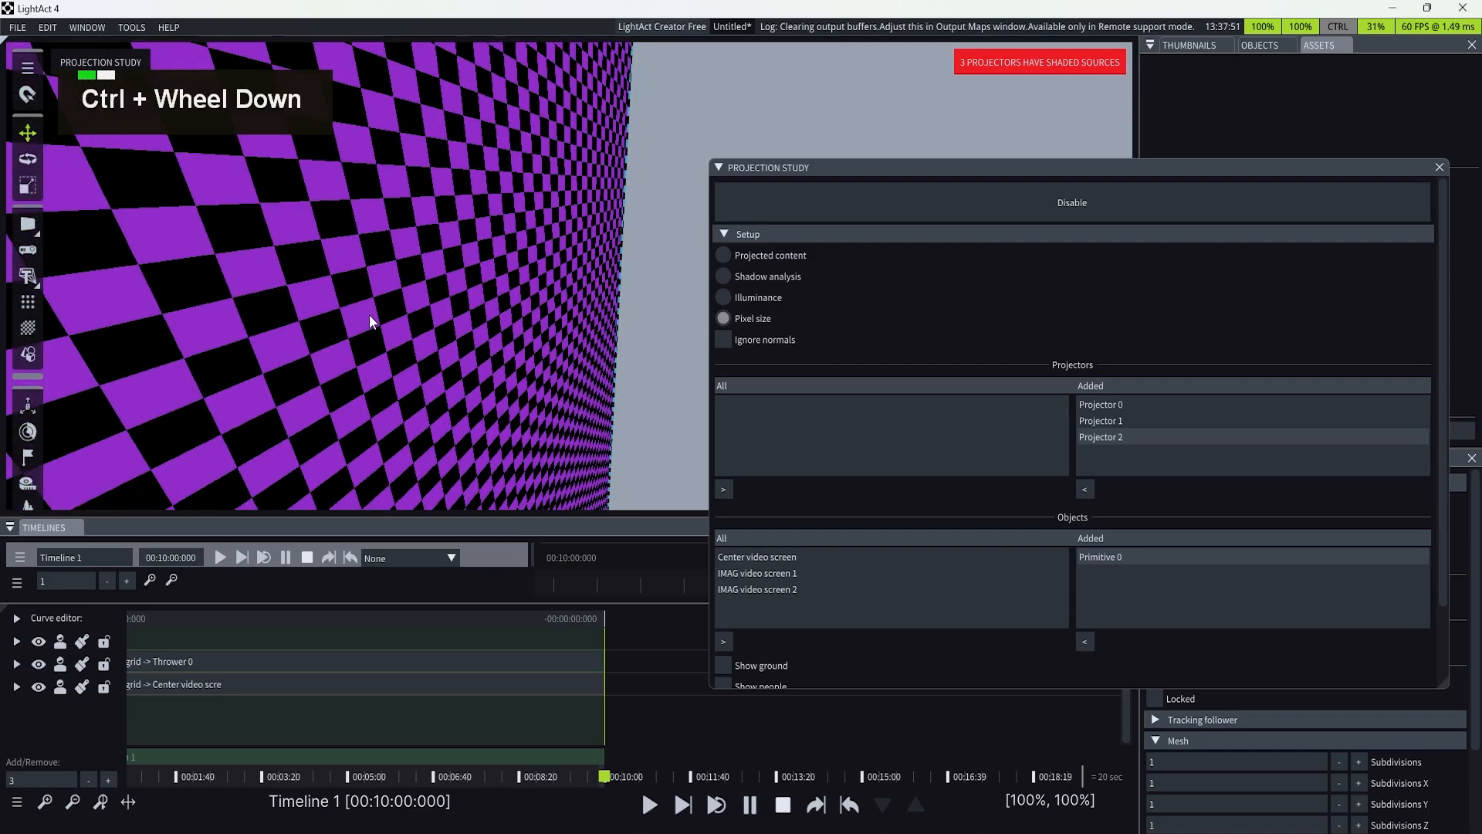
{"action": "scroll", "coordinate": [370, 316], "scroll_direction": "up", "scroll_amount": 1, "text": "ctrl"}
{"action": "scroll", "coordinate": [370, 316], "scroll_direction": "down", "scroll_amount": 2, "text": "ctrl"}
{"action": "scroll", "coordinate": [370, 315], "scroll_direction": "up", "scroll_amount": 3, "text": "ctrl"}
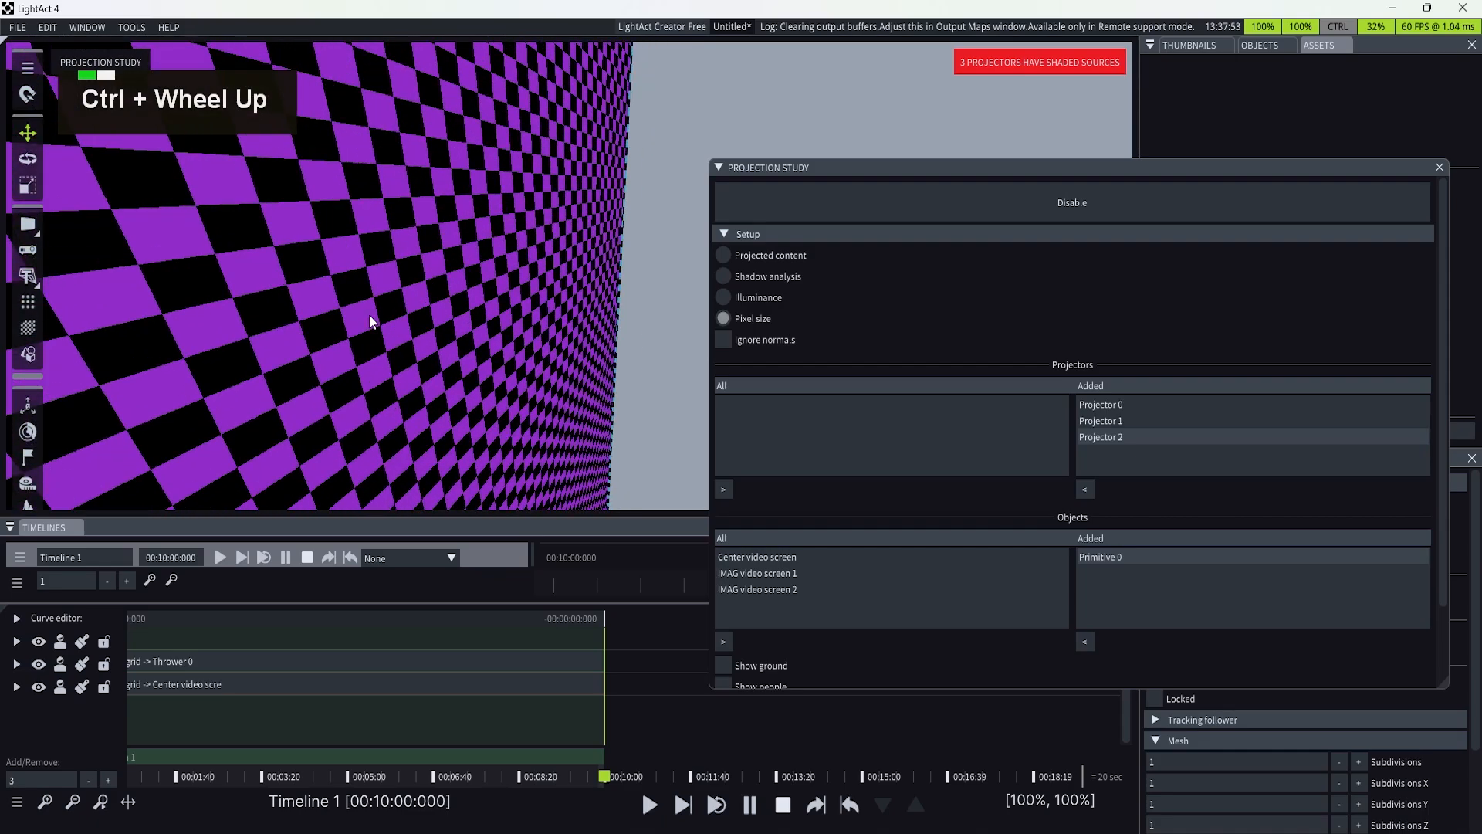
{"action": "scroll", "coordinate": [369, 315], "scroll_direction": "down", "scroll_amount": 1, "text": "ctrl"}
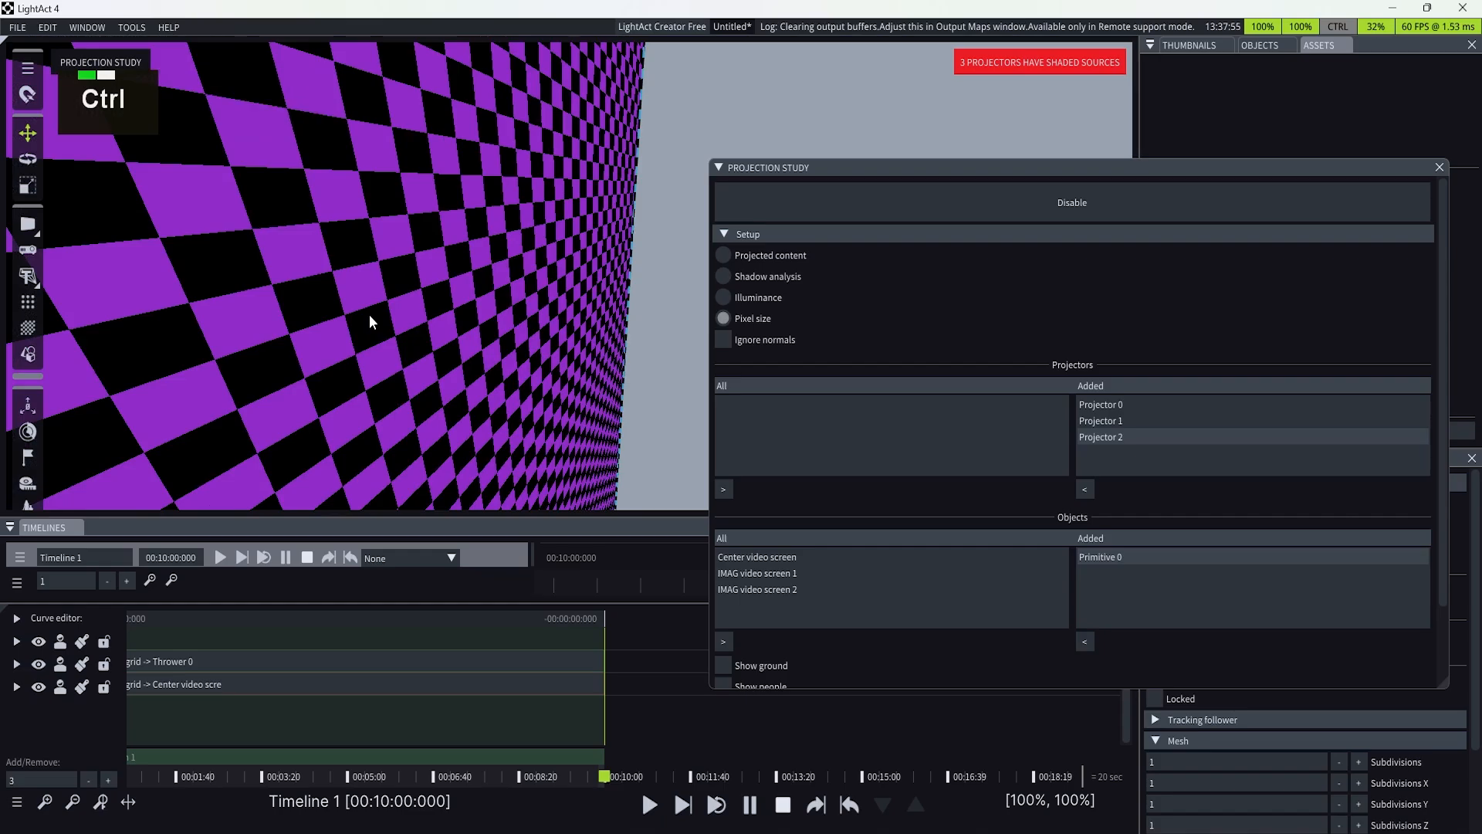
{"action": "scroll", "coordinate": [370, 316], "scroll_direction": "down", "scroll_amount": 3}
{"action": "scroll", "coordinate": [370, 317], "scroll_direction": "up", "scroll_amount": 2}
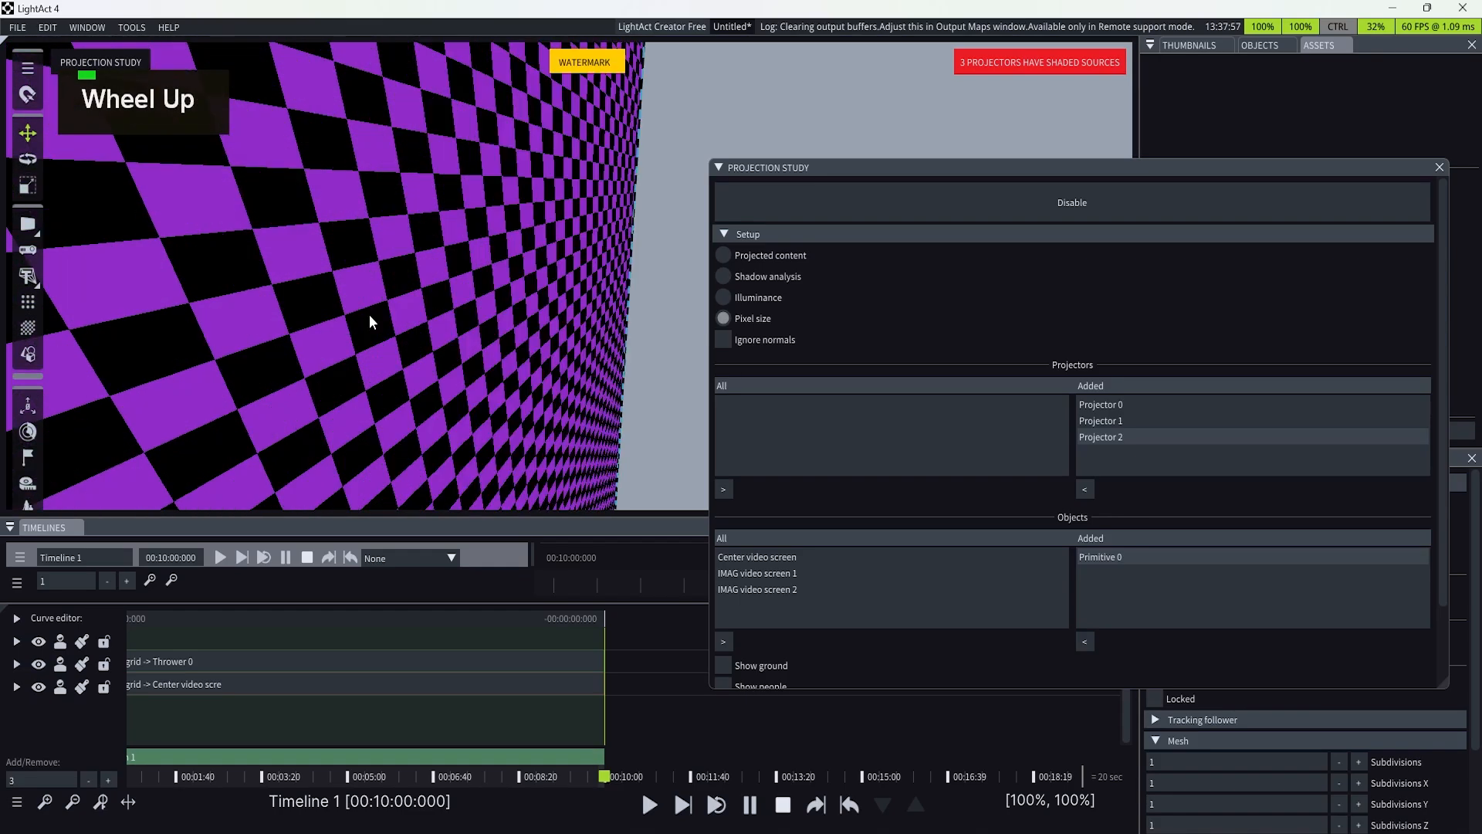
{"action": "scroll", "coordinate": [370, 317], "scroll_direction": "down", "scroll_amount": 2}
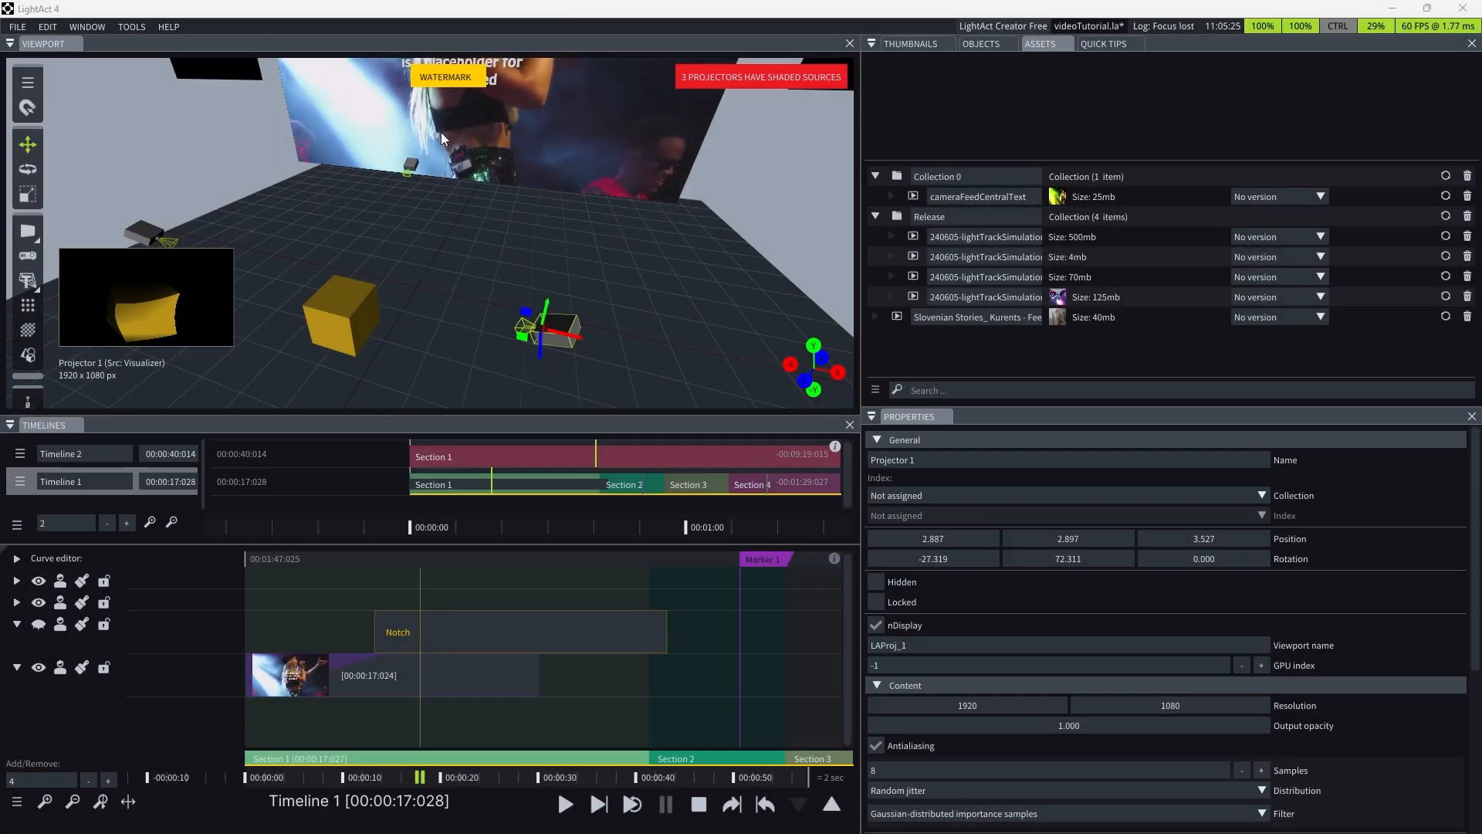
- Open the PJLink tool for network projectors
{"action": "left_click", "coordinate": [125, 27]}
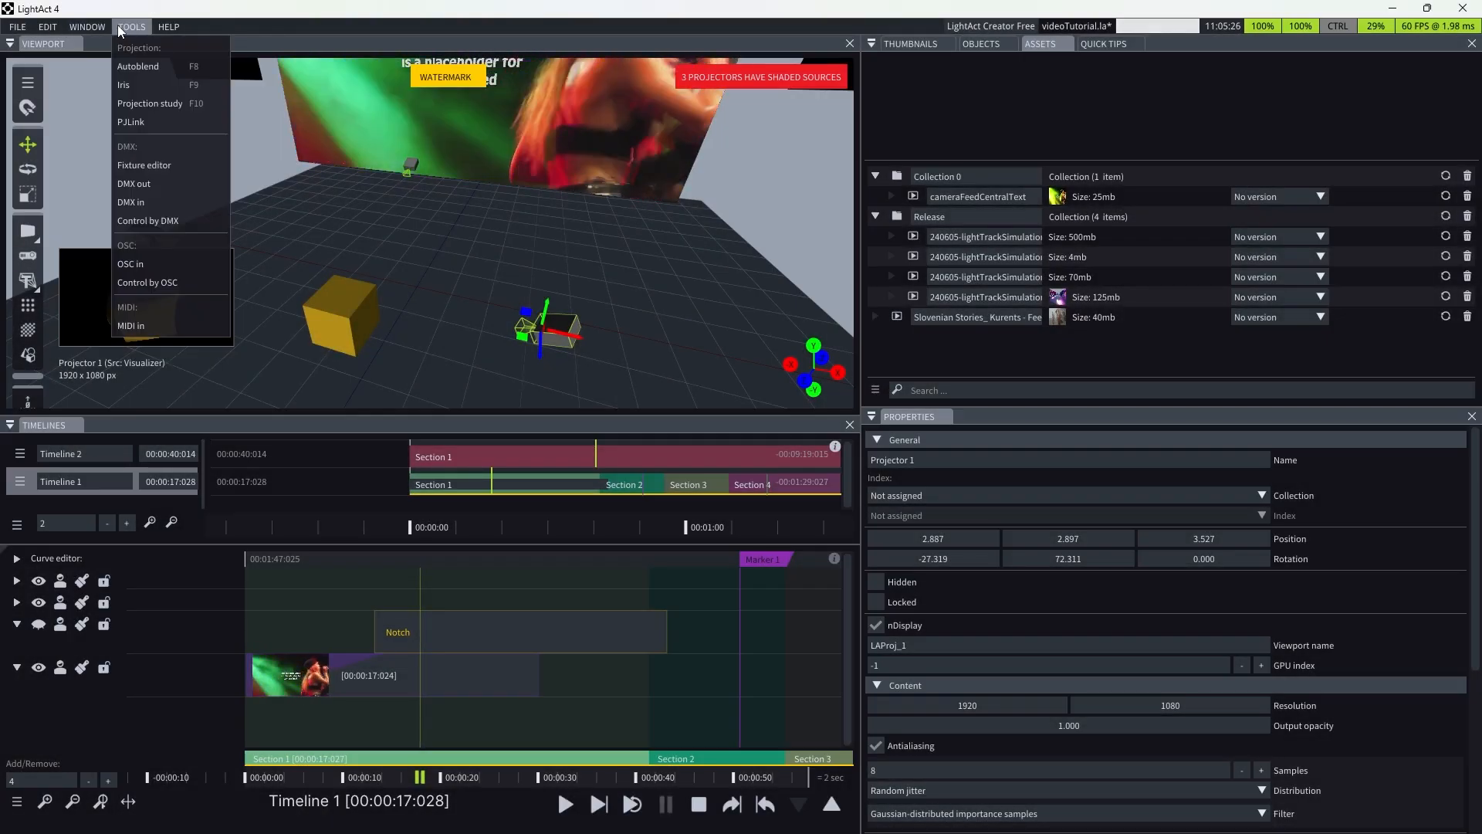
{"action": "left_click", "coordinate": [159, 124]}
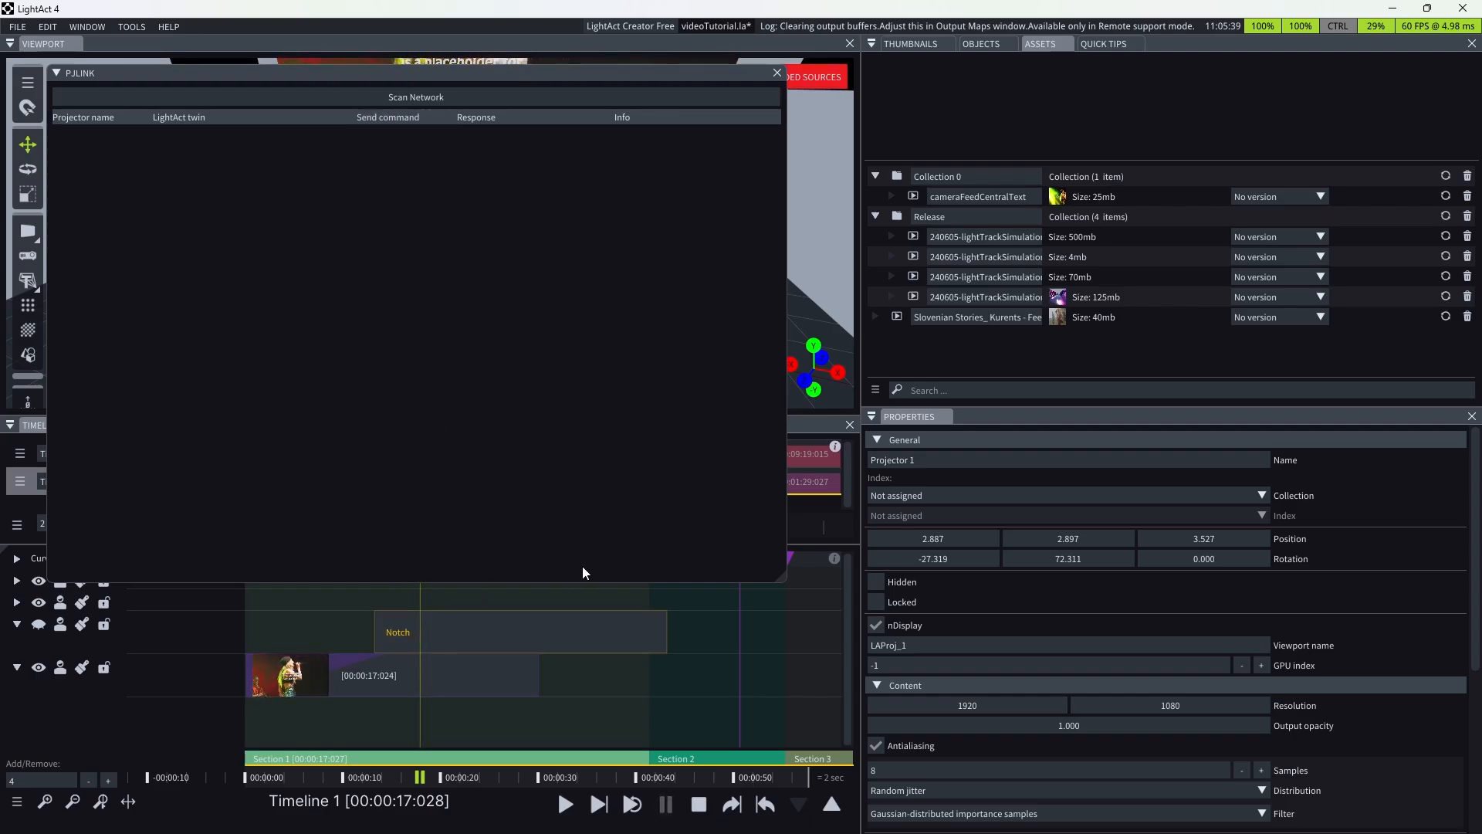
{"action": "right_click", "coordinate": [399, 603]}
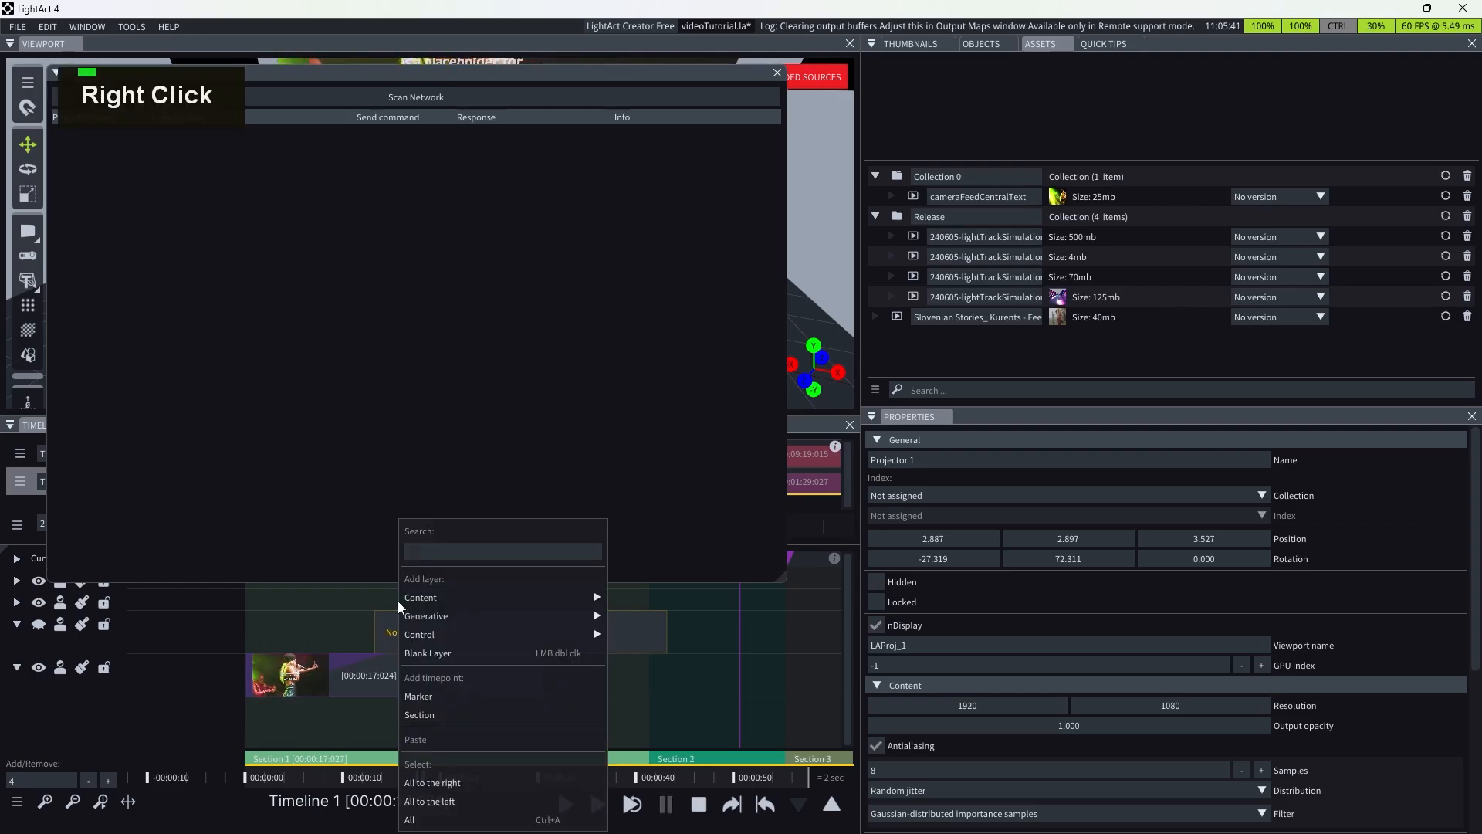
{"action": "type", "text": "pj"}
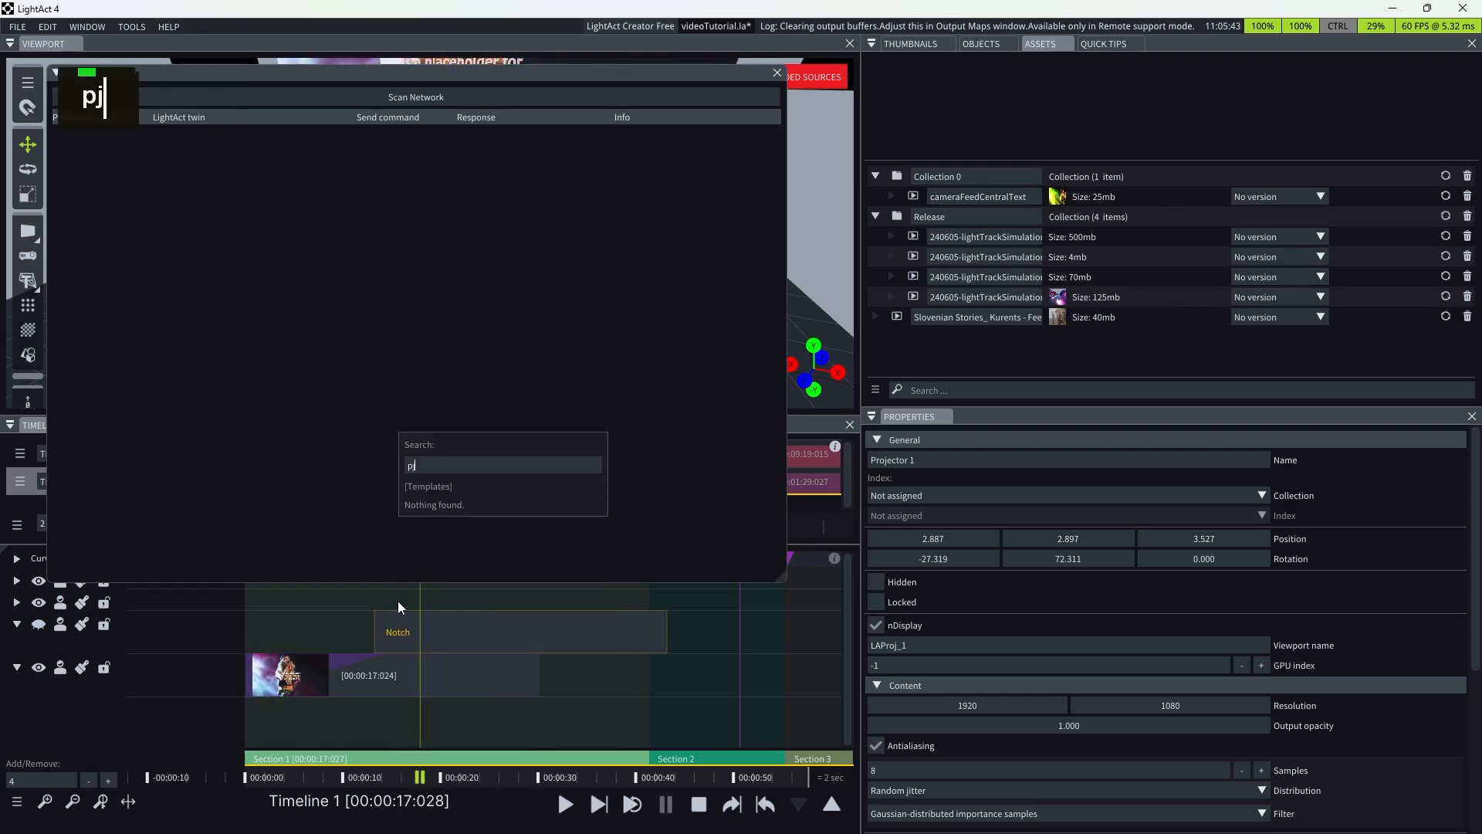
{"action": "key", "text": "BackSpace"}
{"action": "key", "text": "BackSpace"}
{"action": "left_click", "coordinate": [393, 598]}
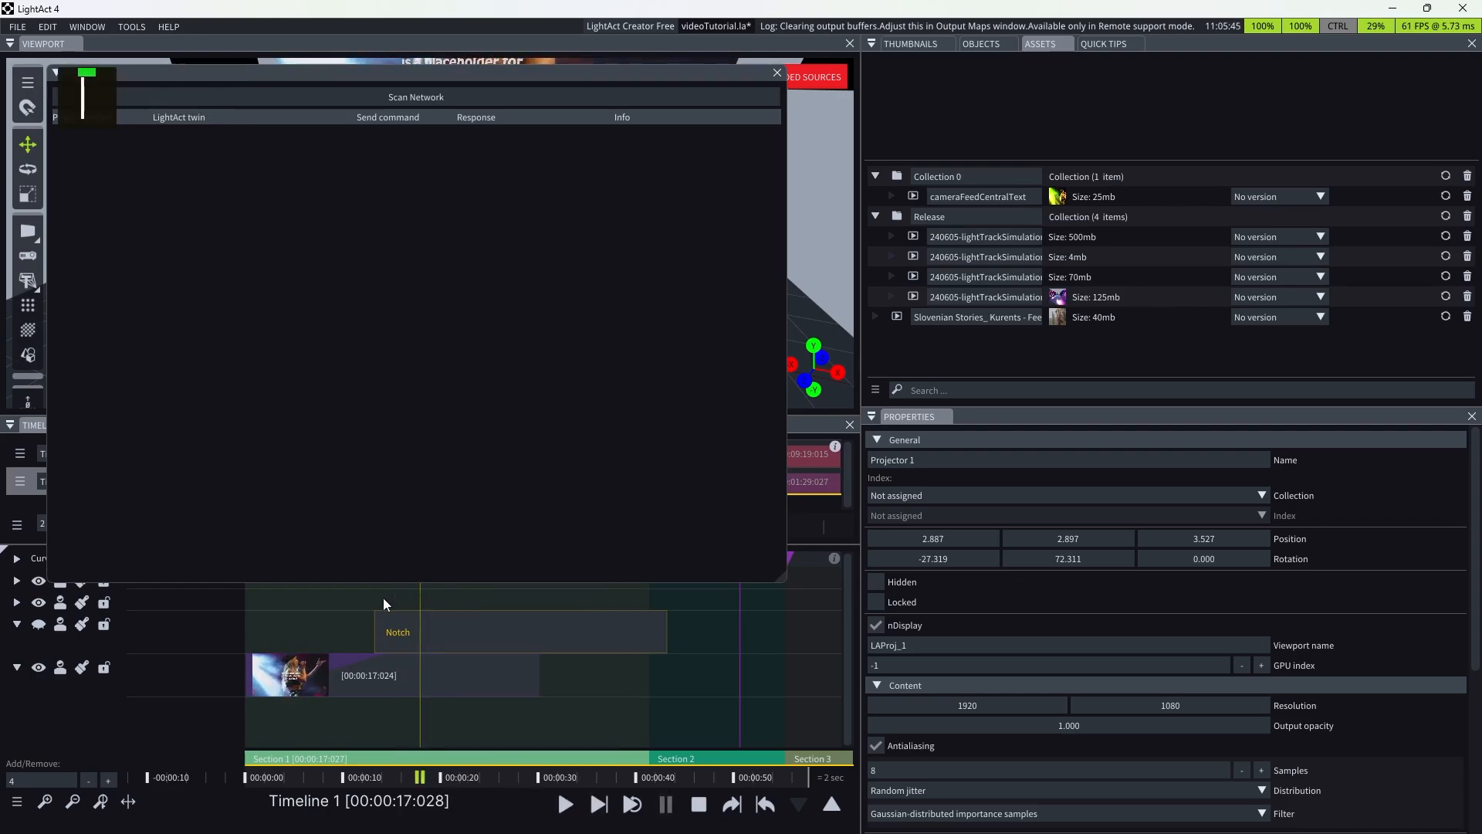
- Create a blank layer above the Notch layer in Timeline 1 and add a Send PJLink command node to its layout
{"action": "double_click", "coordinate": [387, 595]}
{"action": "double_click", "coordinate": [488, 600]}
{"action": "right_click", "coordinate": [339, 349]}
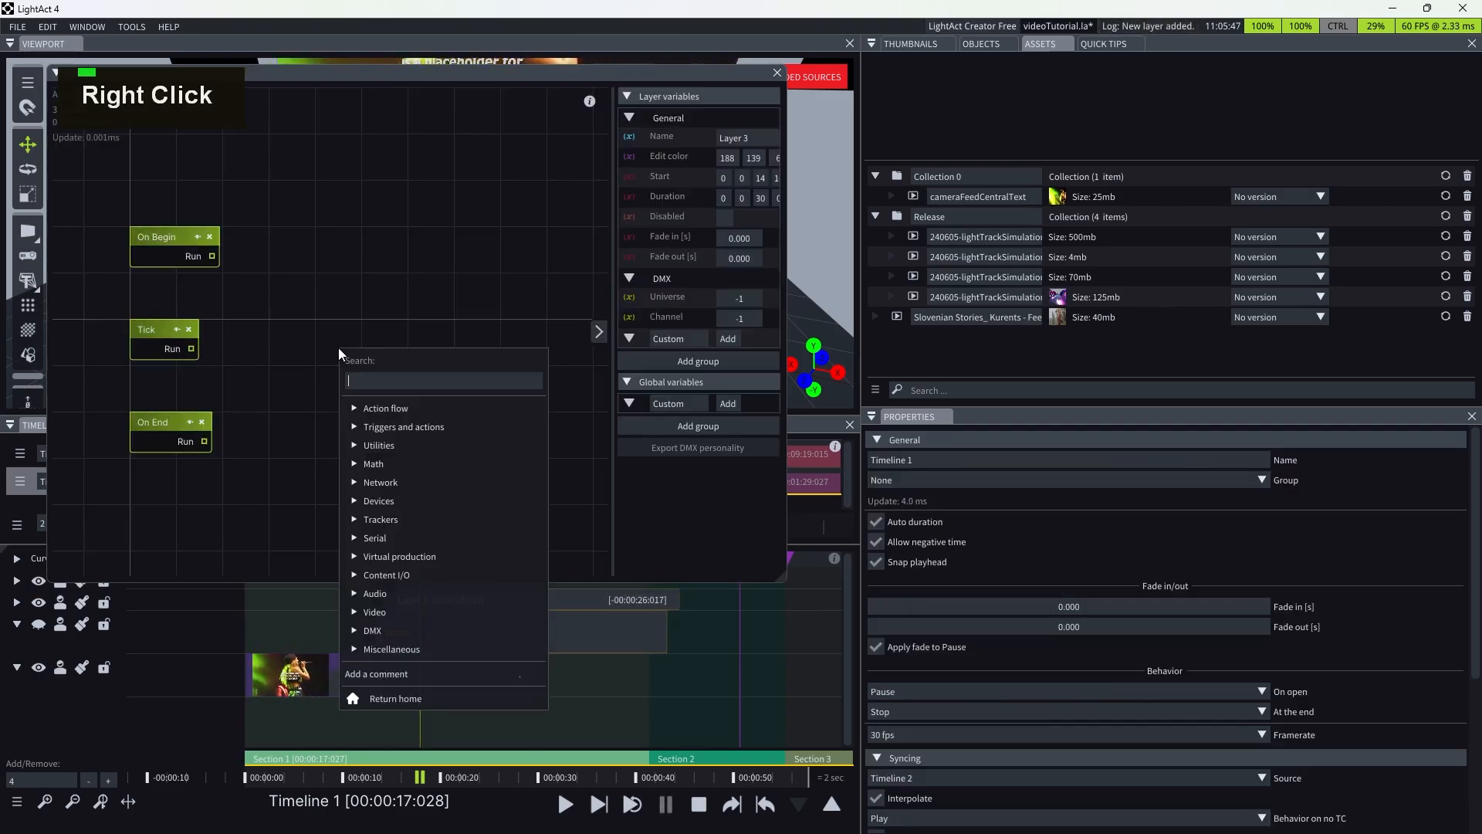
{"action": "type", "text": "pjl"}
{"action": "key", "text": "Return"}
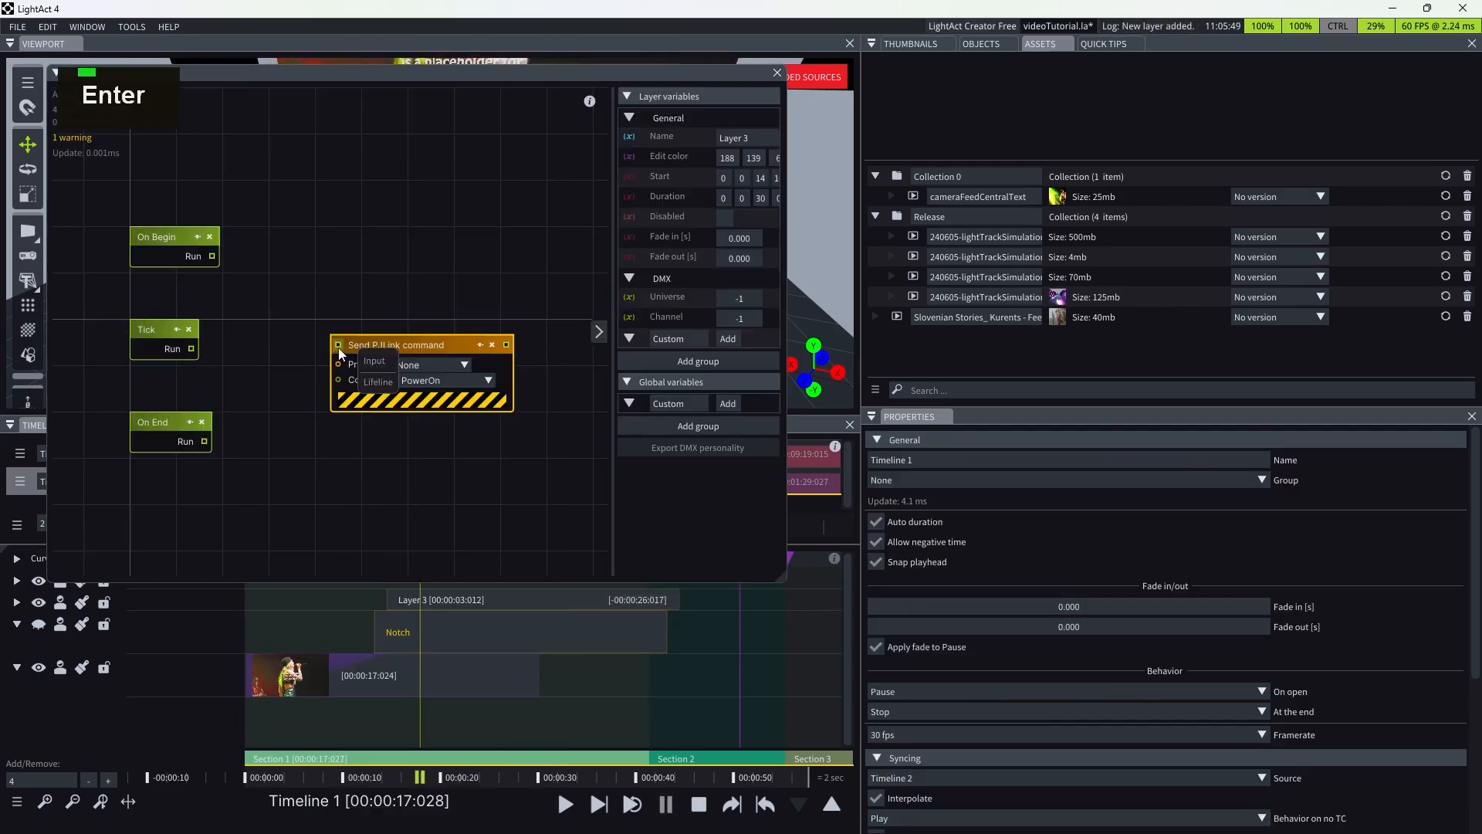
{"action": "scroll", "coordinate": [423, 332], "scroll_direction": "up", "scroll_amount": 1}
{"action": "left_click", "coordinate": [423, 334]}
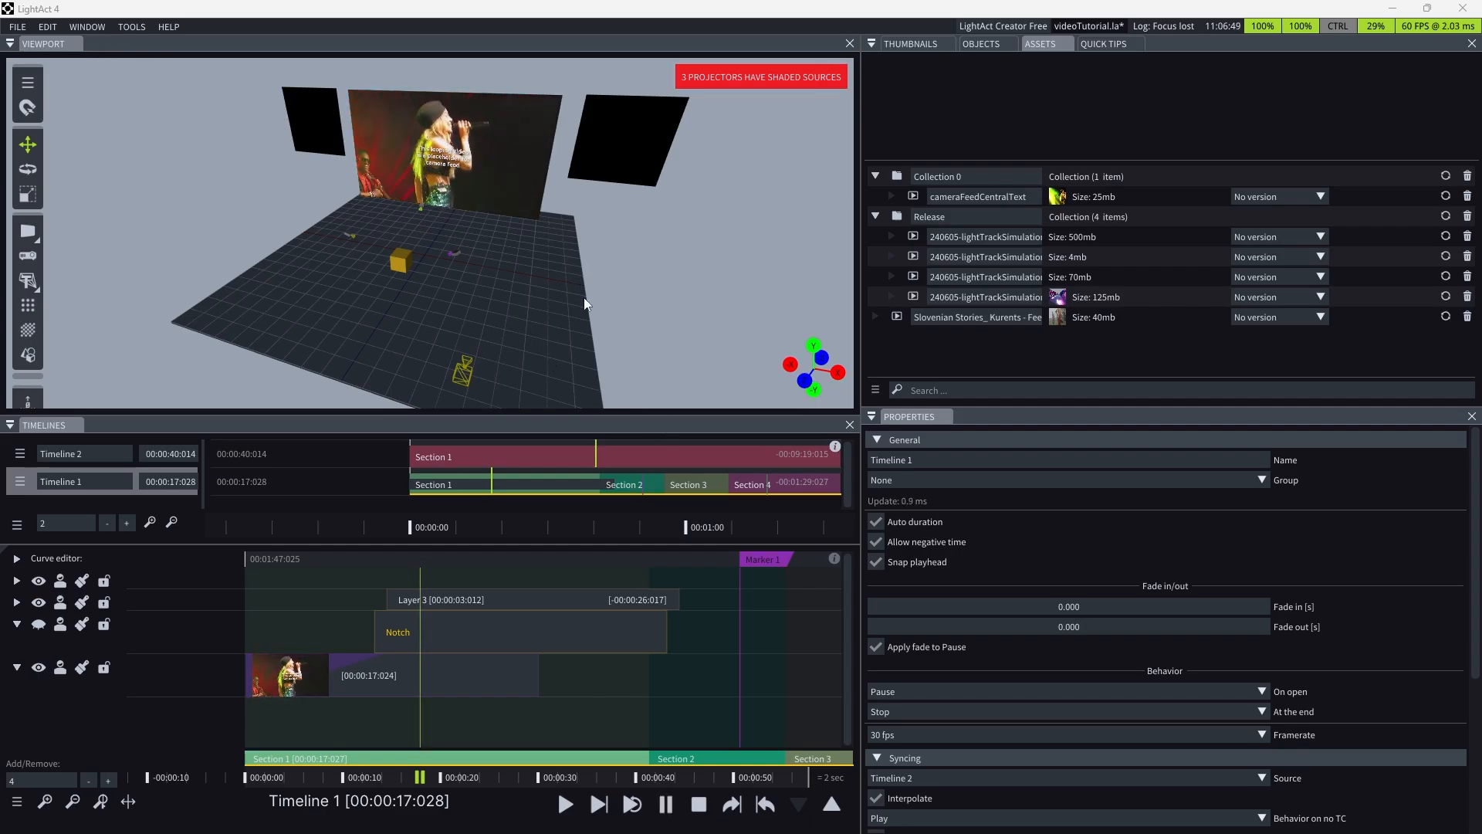
- Open the Fixture Editor and load the Generic 10x1 RGBW template
{"action": "left_click", "coordinate": [48, 28]}
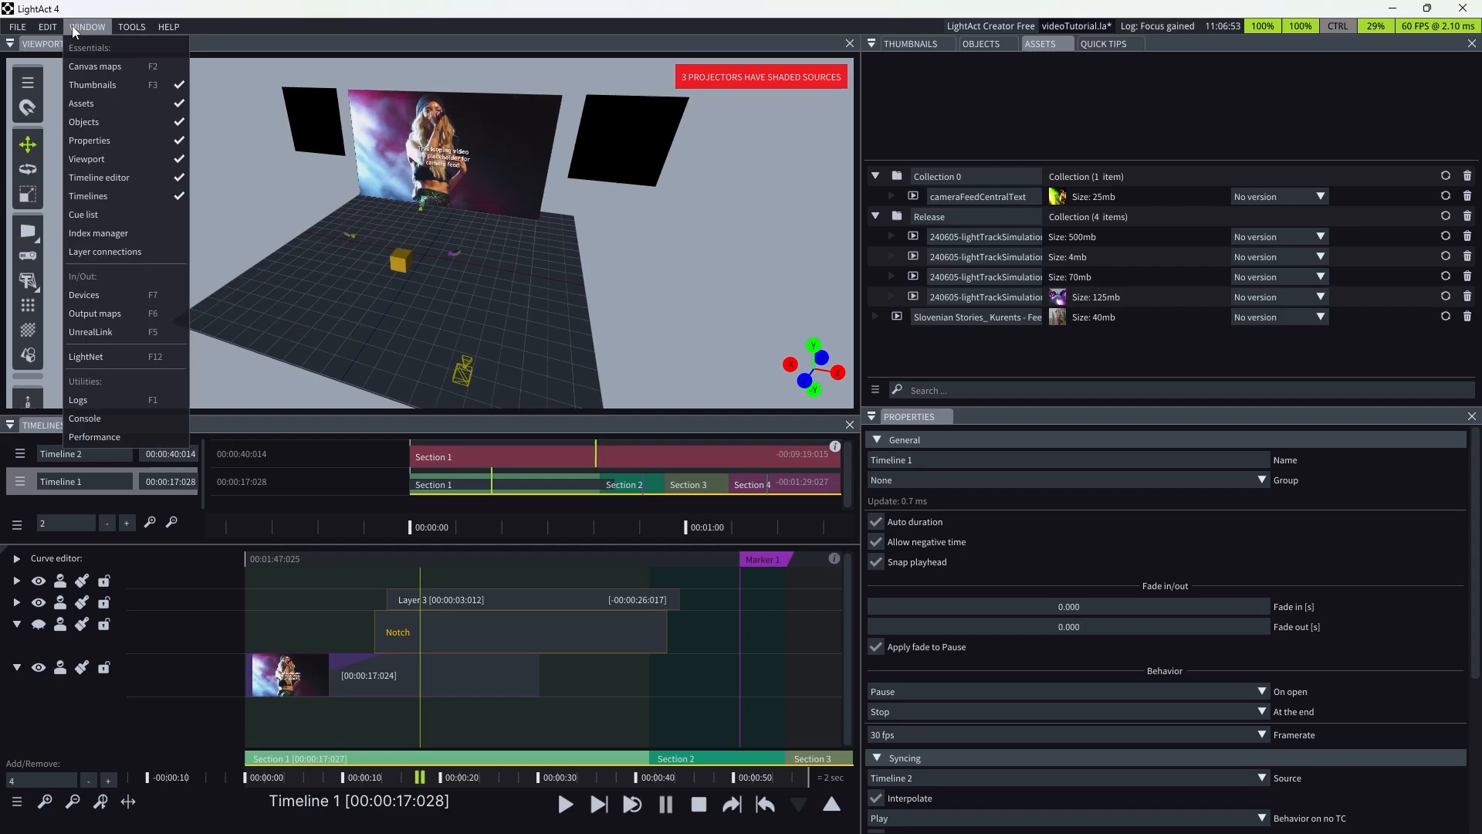
{"action": "mouse_move", "coordinate": [136, 26]}
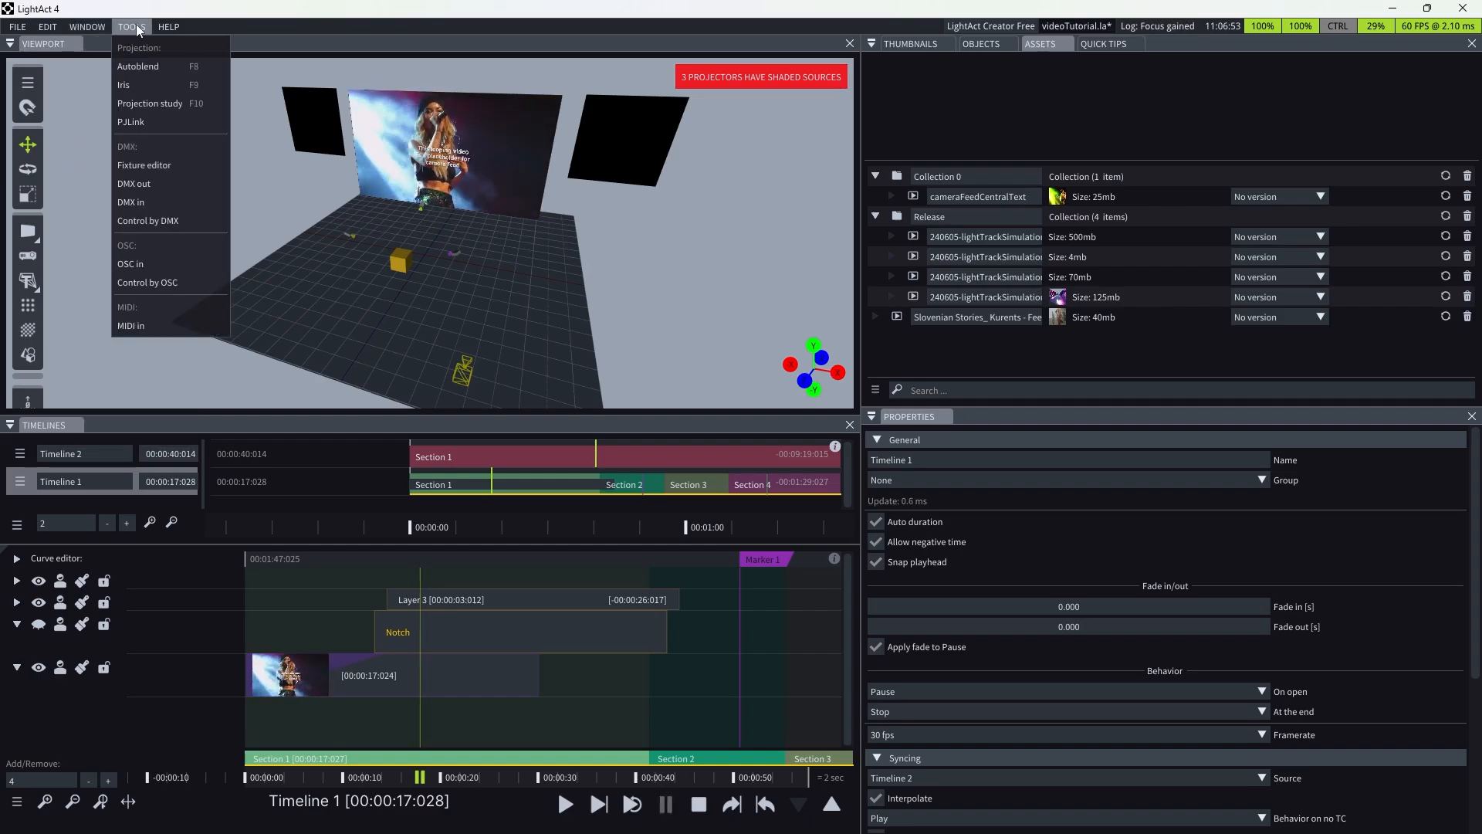
{"action": "left_click", "coordinate": [151, 167]}
{"action": "left_click", "coordinate": [1146, 374]}
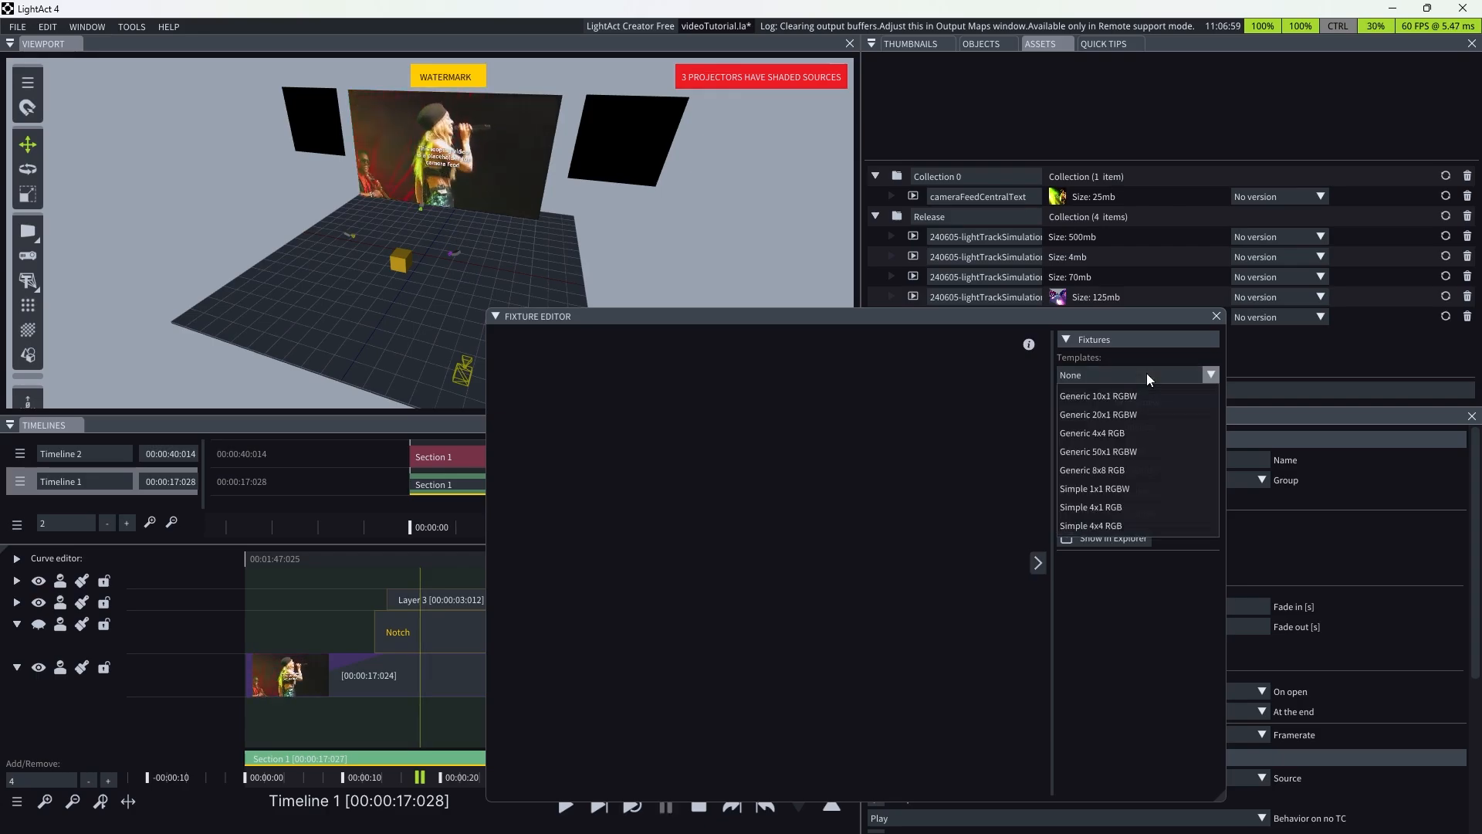
{"action": "left_click", "coordinate": [1147, 394]}
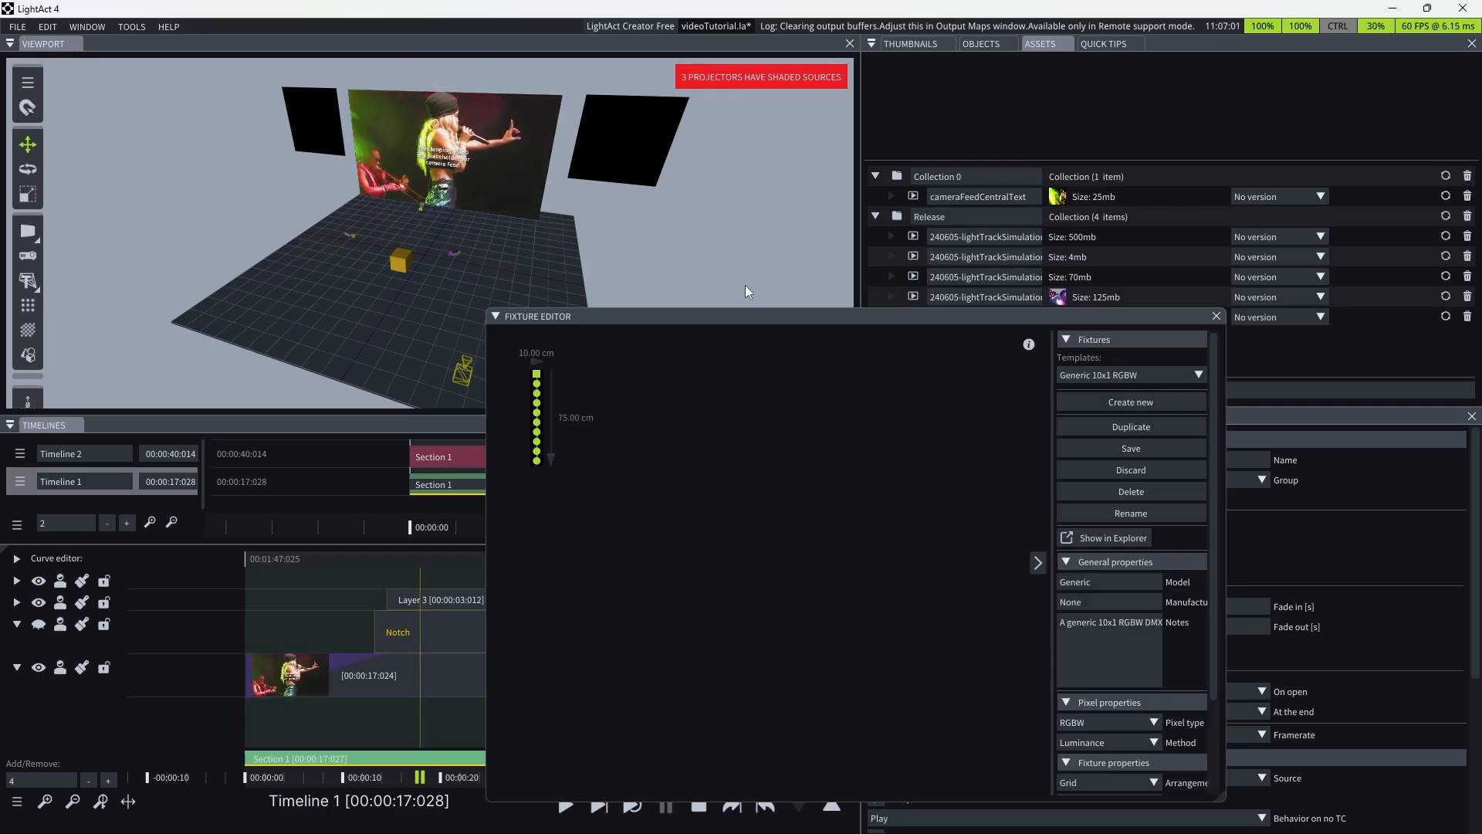
- Switch the fixture template to Generic 20x1 RGBW and on to Generic 8x8 RGB, and enlarge the editor window
{"action": "left_click", "coordinate": [976, 230]}
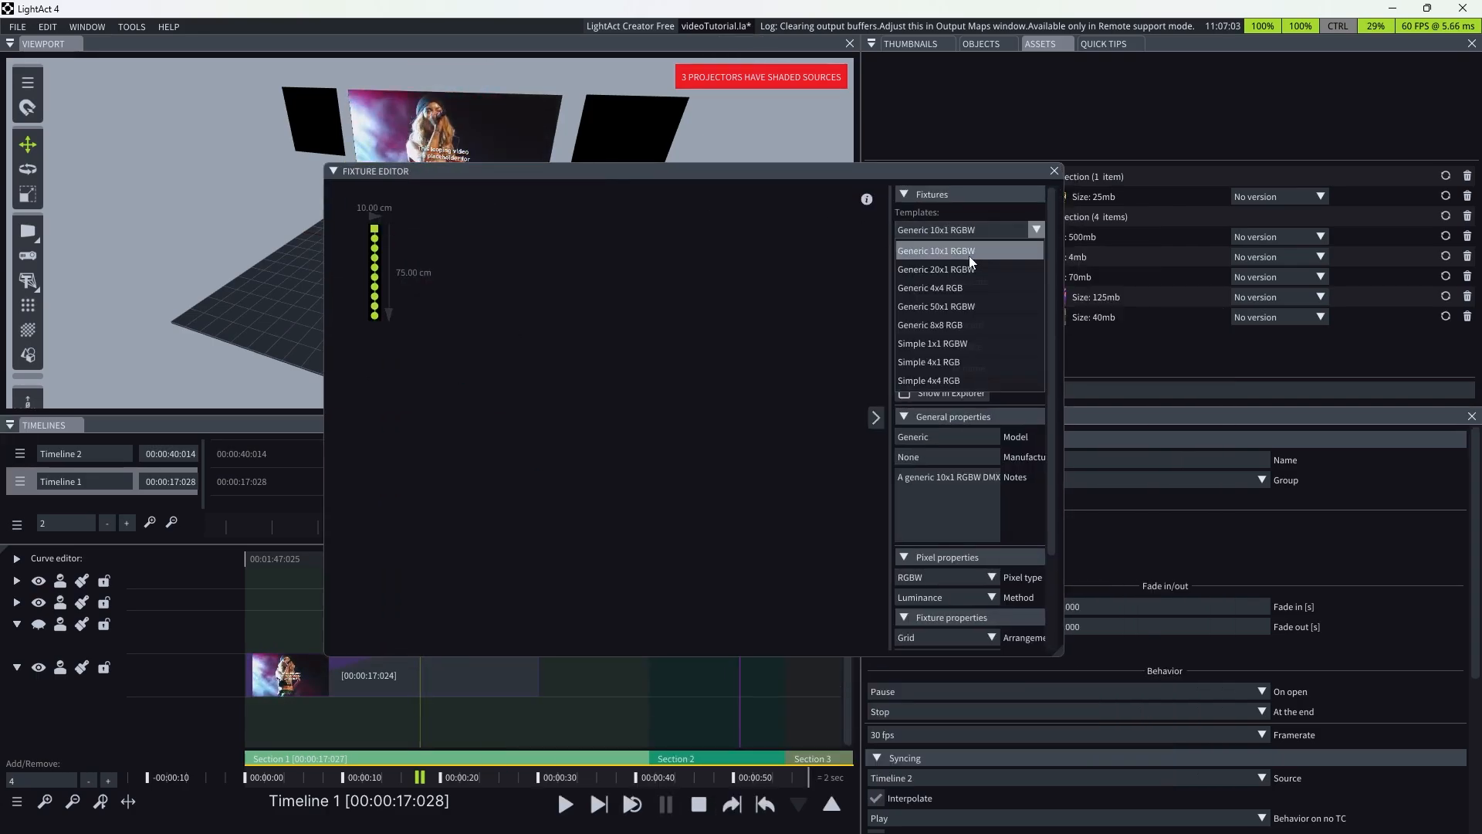
{"action": "left_click", "coordinate": [966, 266]}
{"action": "left_click", "coordinate": [965, 233]}
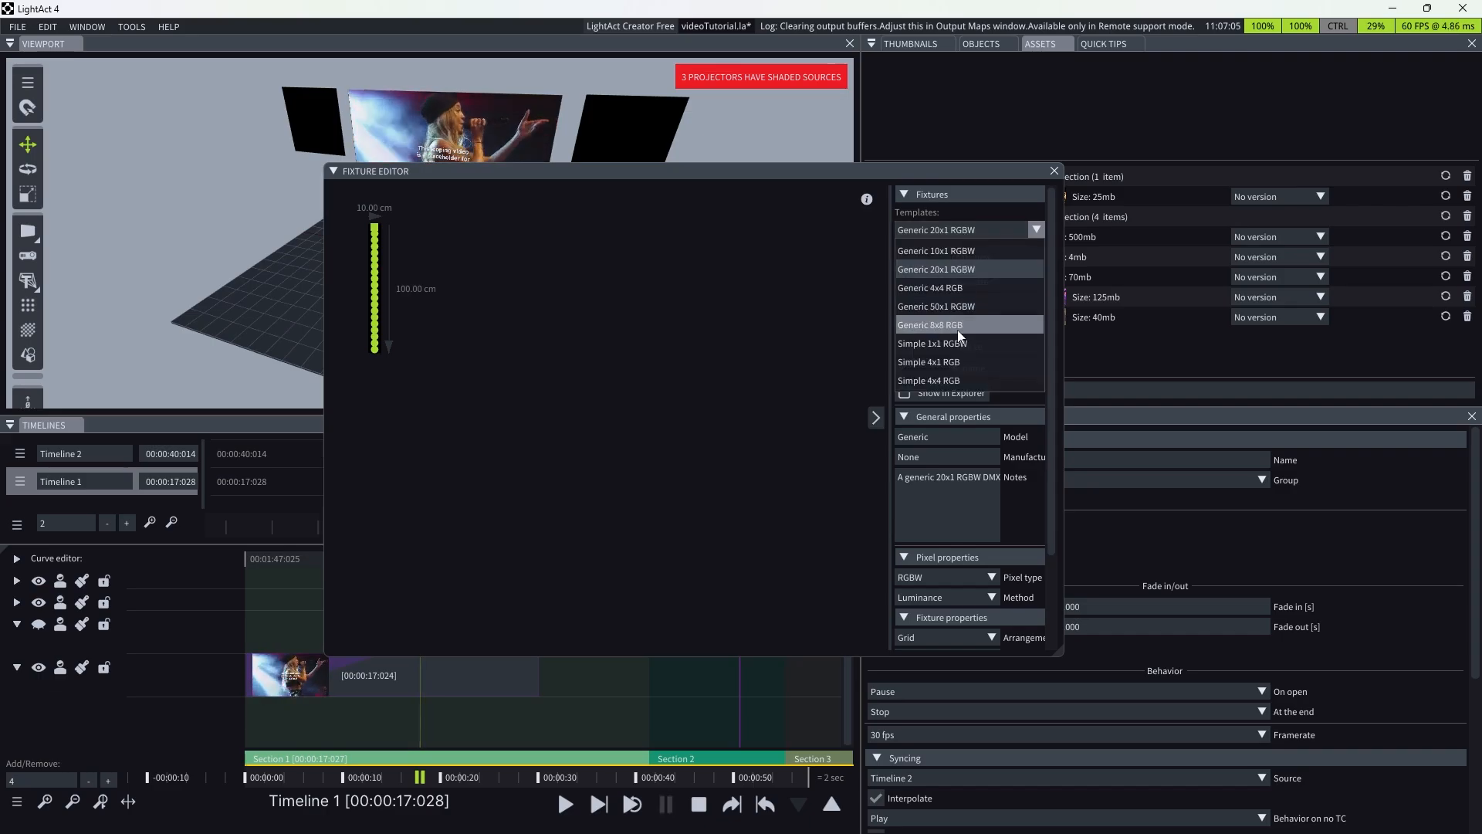
{"action": "left_click", "coordinate": [960, 322]}
{"action": "scroll", "coordinate": [364, 241], "scroll_direction": "up", "scroll_amount": 3}
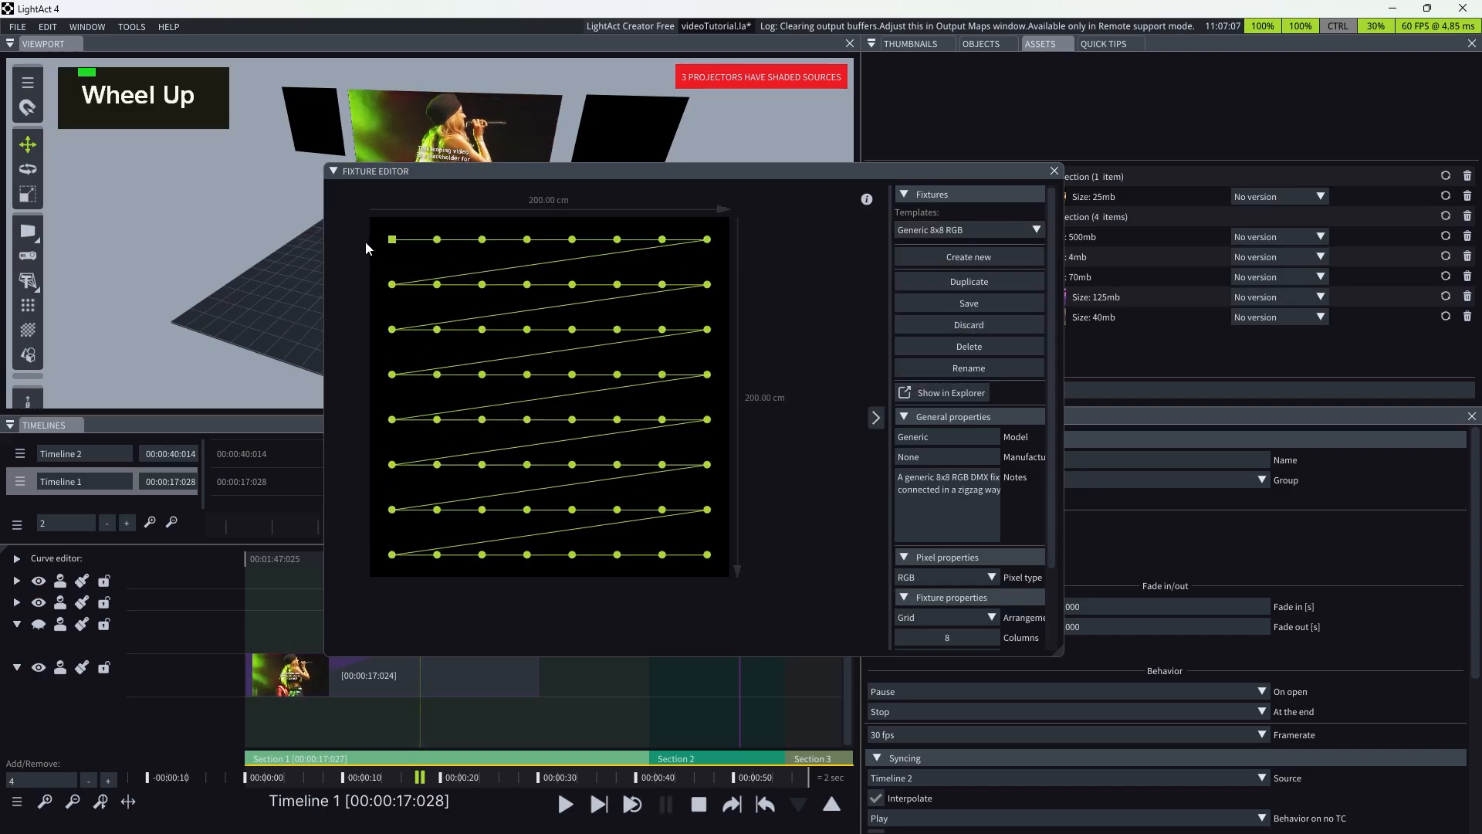
{"action": "left_click_drag", "start_coordinate": [1059, 651], "coordinate": [1234, 740]}
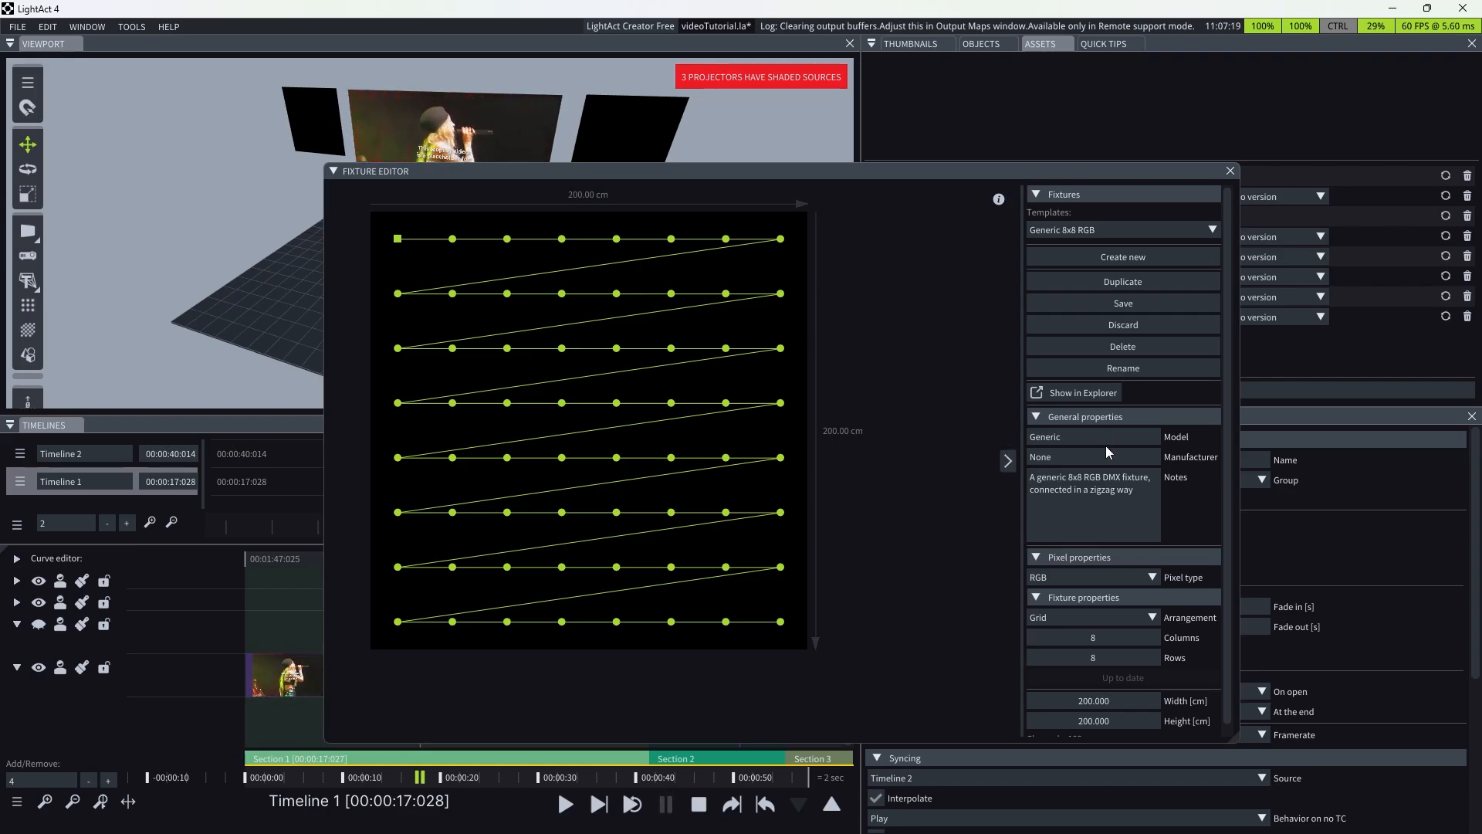
- Examine the pixel type and arrangement options available for the Generic 8x8 RGB fixture
{"action": "left_click", "coordinate": [1154, 578]}
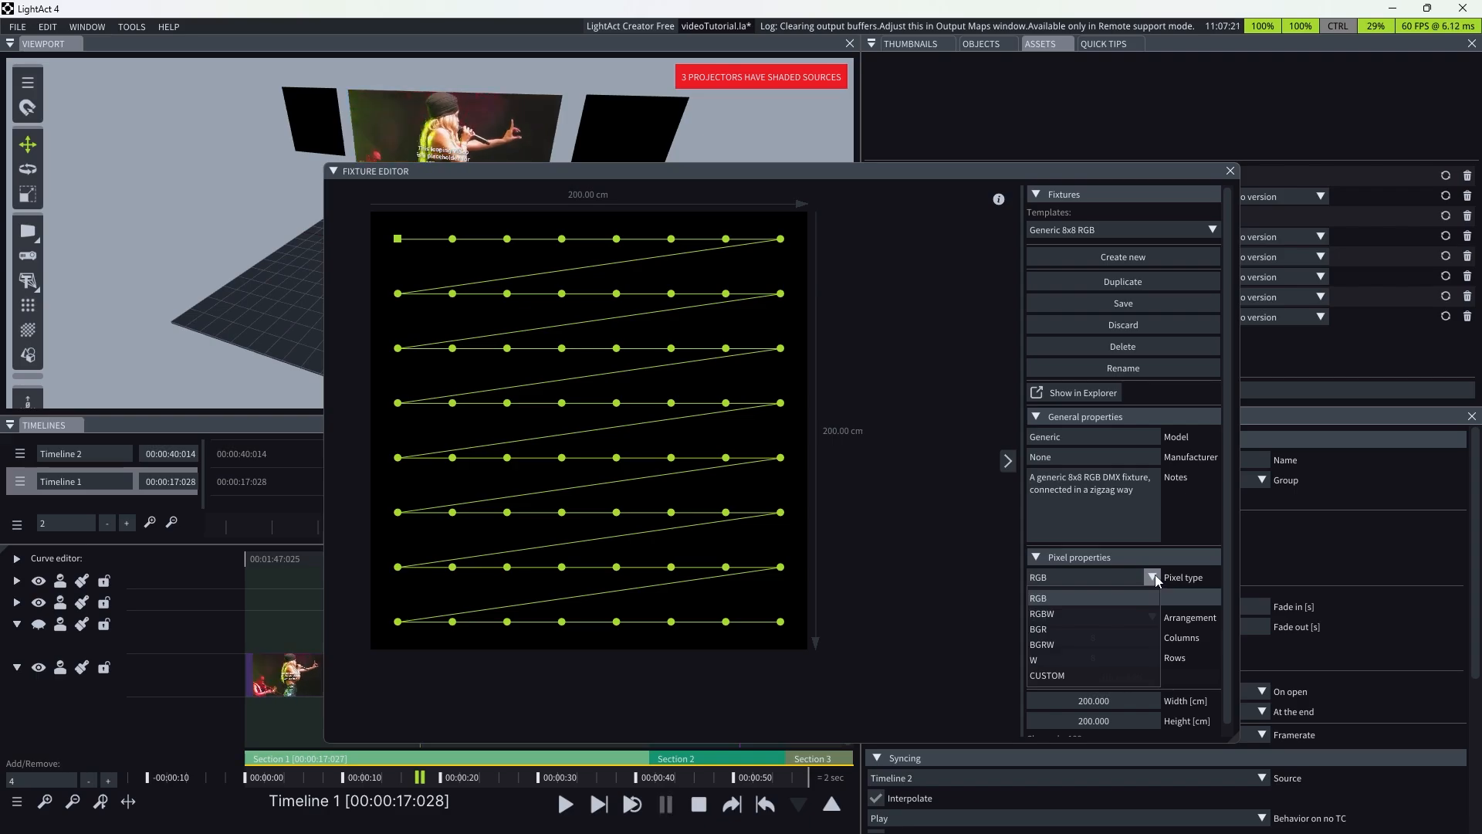
{"action": "left_click", "coordinate": [1155, 579]}
{"action": "left_click", "coordinate": [1155, 619]}
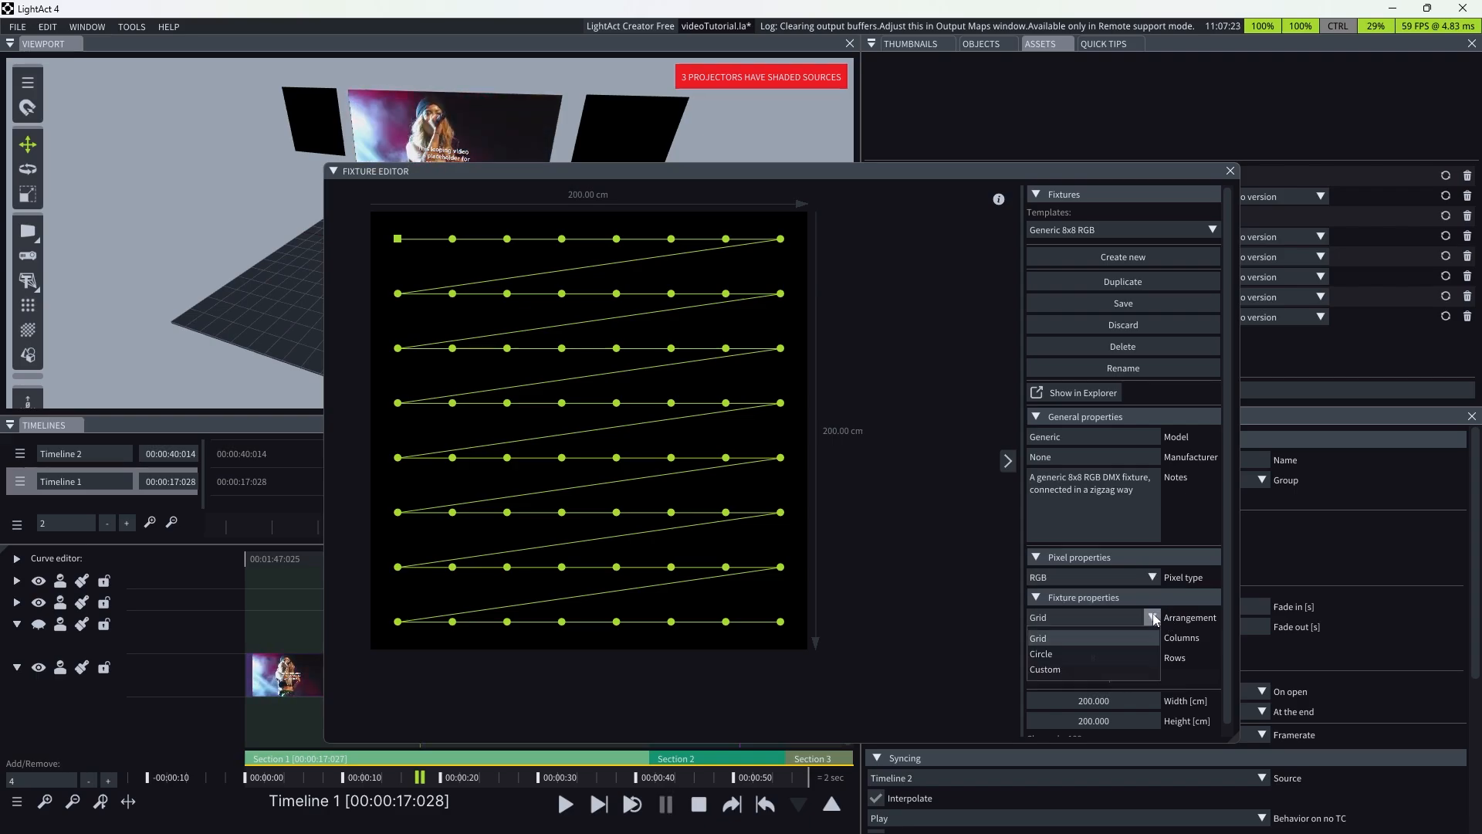
{"action": "left_click", "coordinate": [1197, 618]}
{"action": "scroll", "coordinate": [1197, 619], "scroll_direction": "down", "scroll_amount": 1}
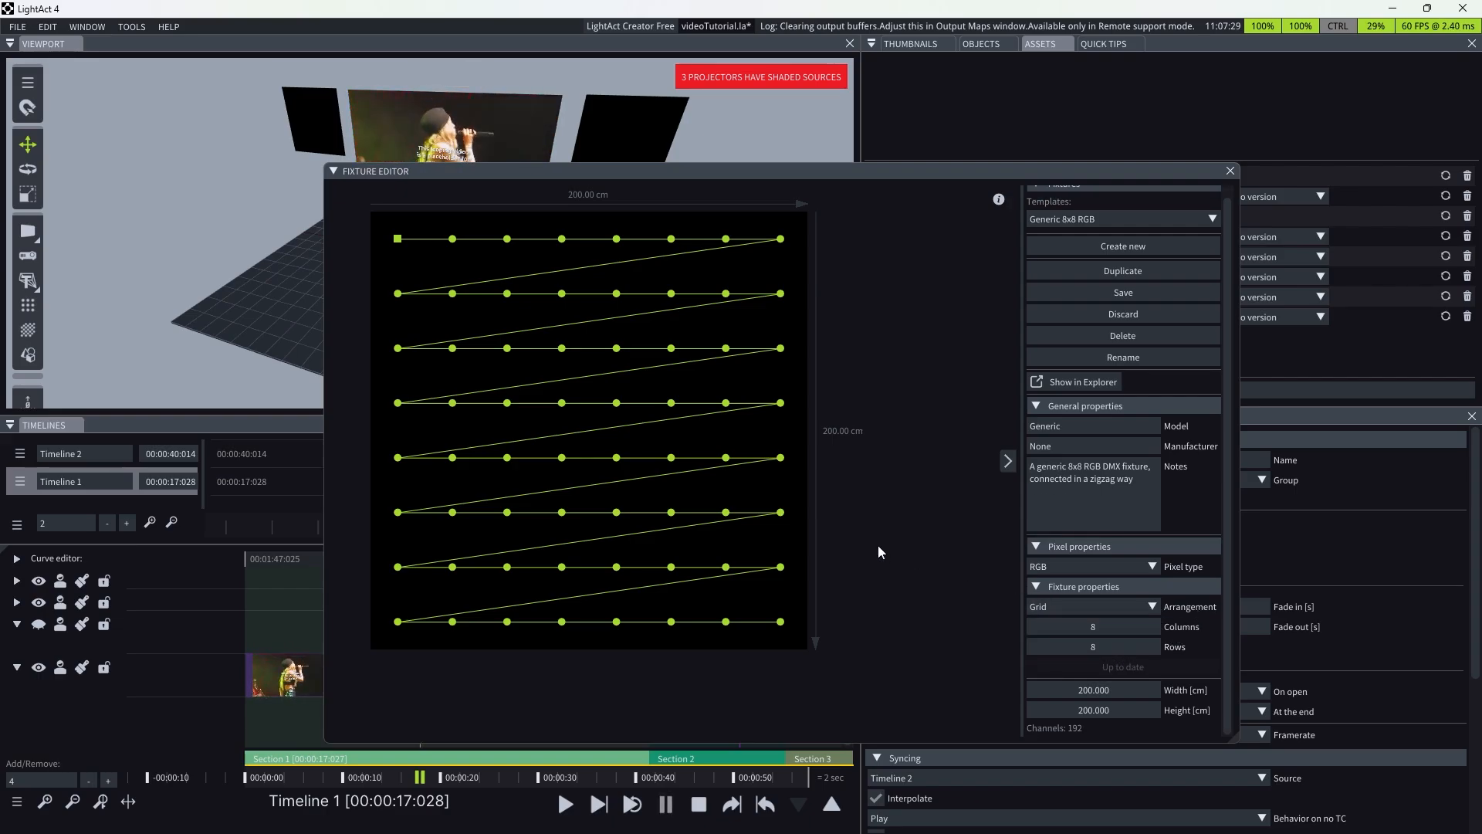
- Examine the manual and smart connect options for the fixture's pixels, and close the Fixture Editor
{"action": "right_click", "coordinate": [660, 422]}
{"action": "mouse_move", "coordinate": [690, 451]}
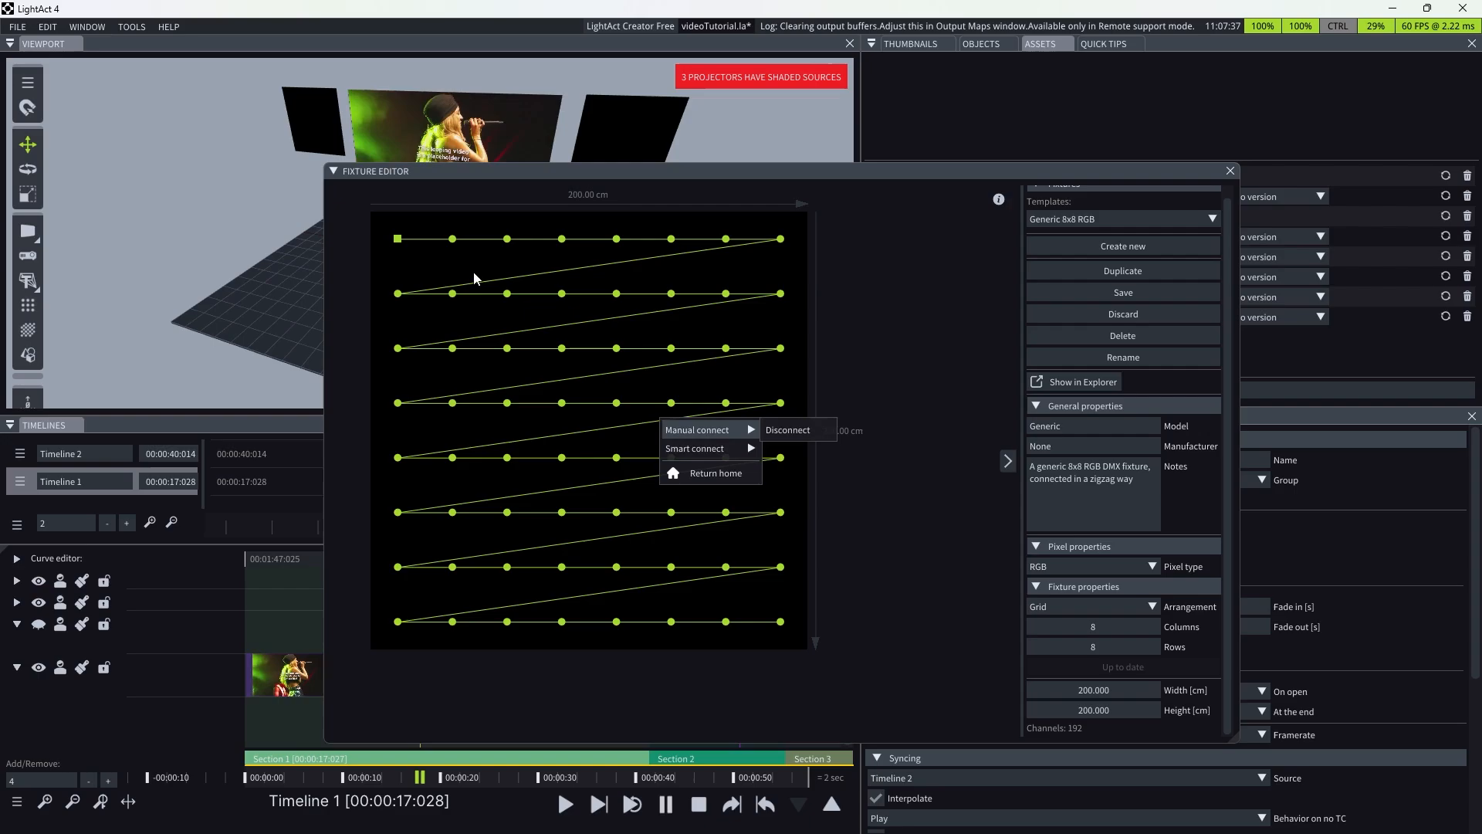
{"action": "left_click", "coordinate": [399, 240]}
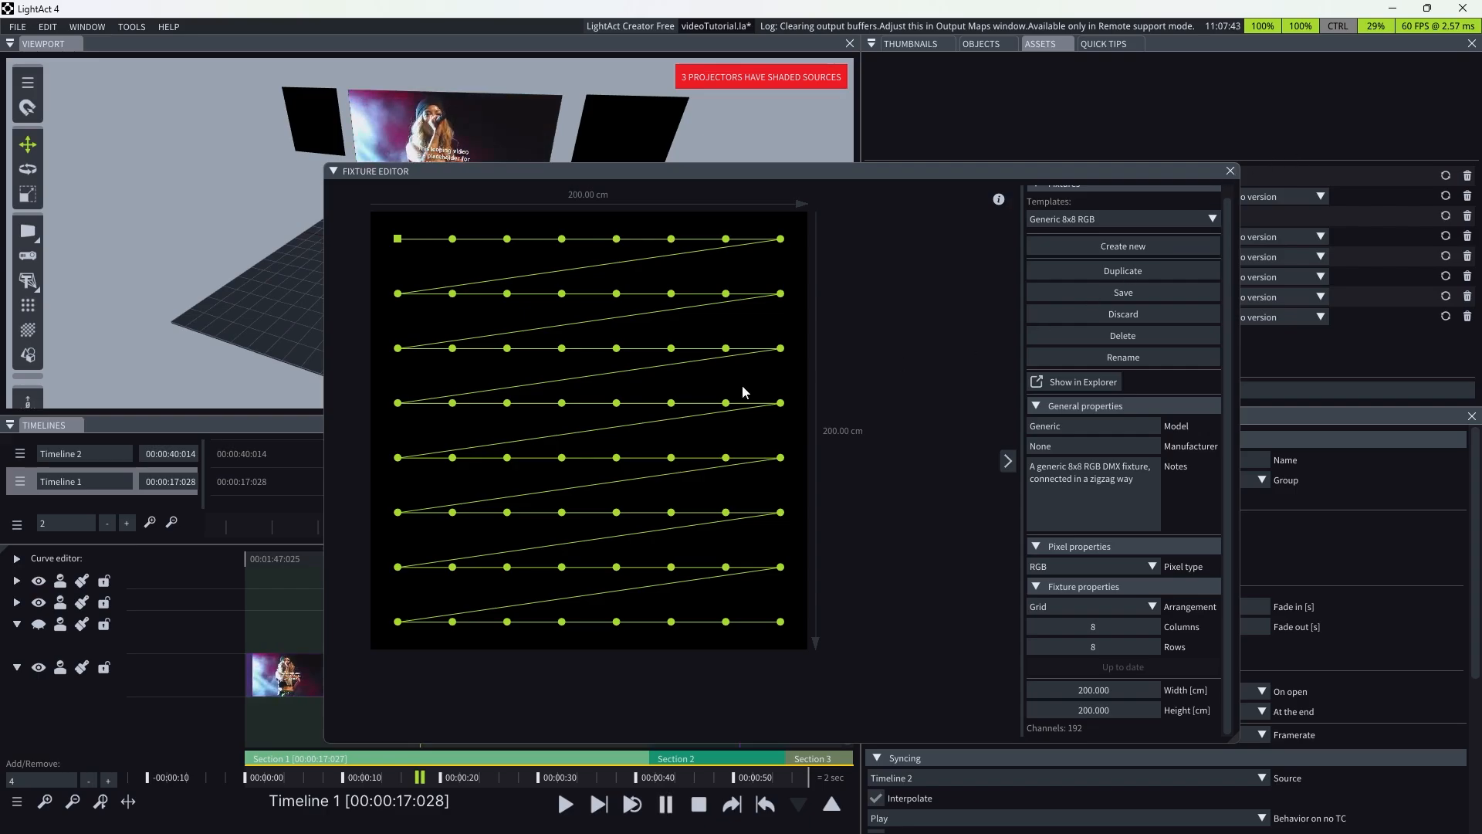
{"action": "scroll", "coordinate": [744, 391], "scroll_direction": "up", "scroll_amount": 1}
{"action": "scroll", "coordinate": [714, 403], "scroll_direction": "down", "scroll_amount": 2}
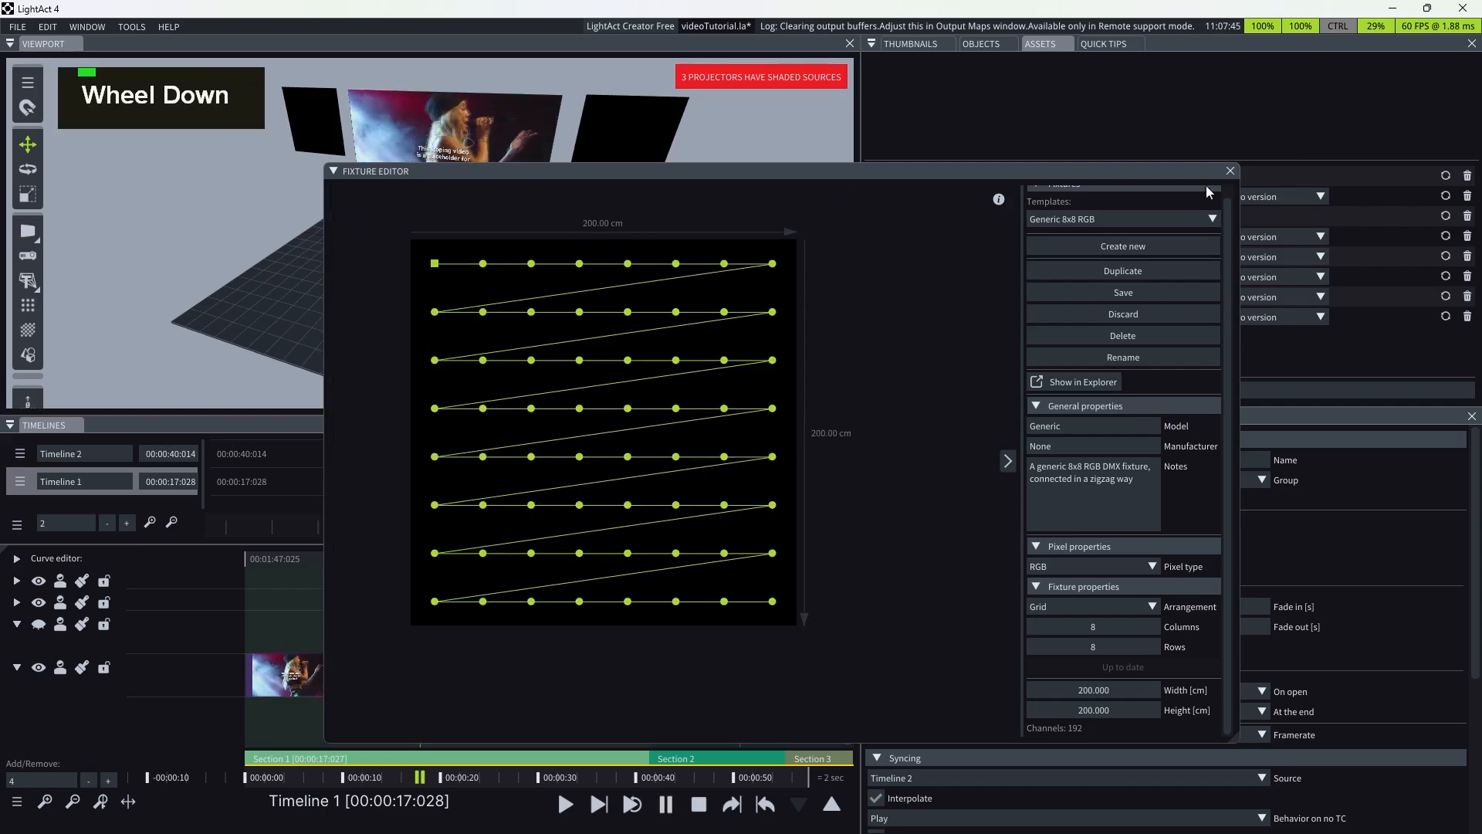
{"action": "left_click", "coordinate": [1230, 171]}
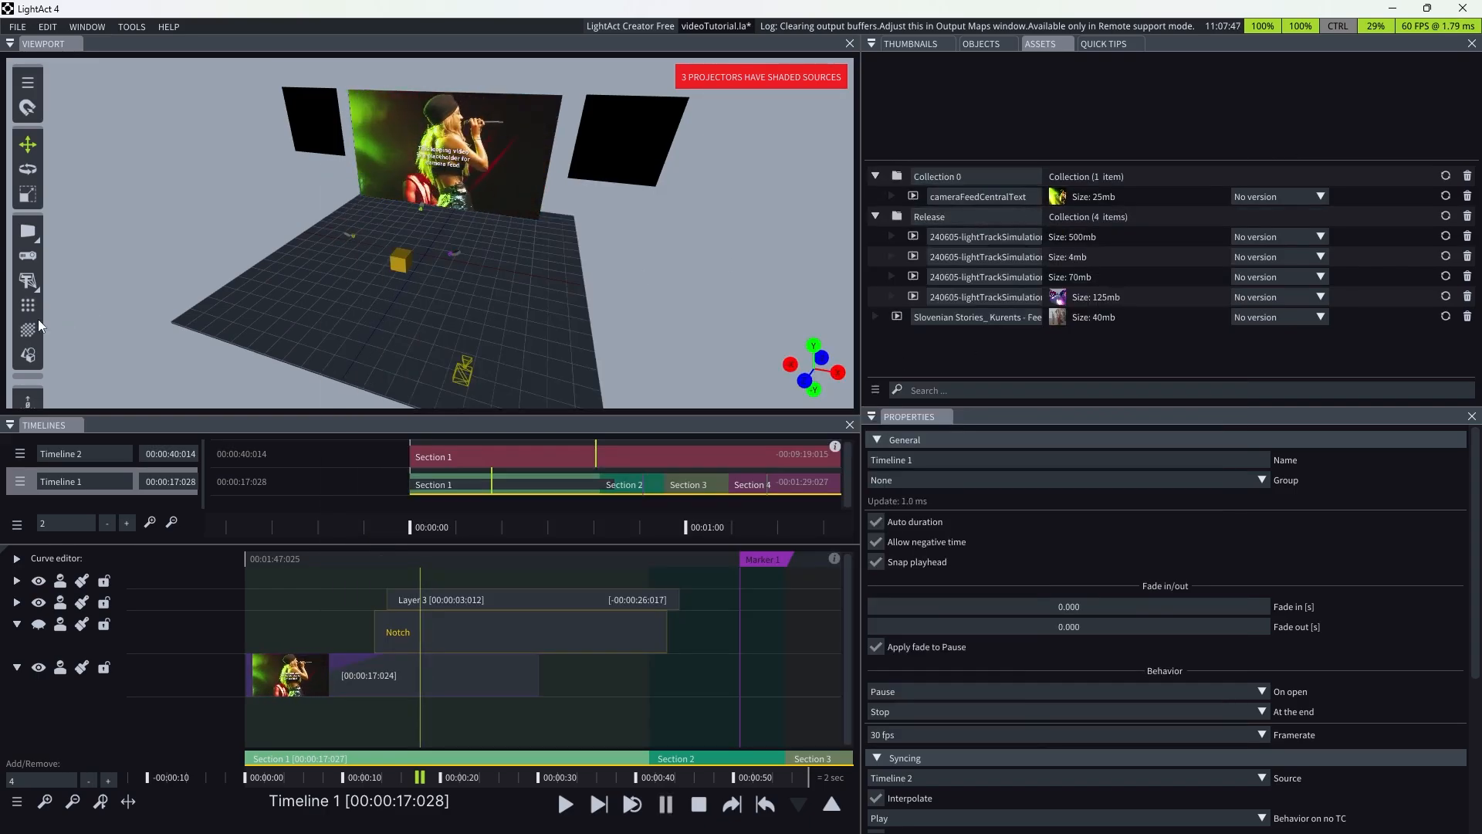
- Add a Generic 10x1 RGBW fixture and a Generic 8x8 RGB fixture to the 3D scene near the thrower
{"action": "left_click_drag", "start_coordinate": [29, 311], "coordinate": [470, 304]}
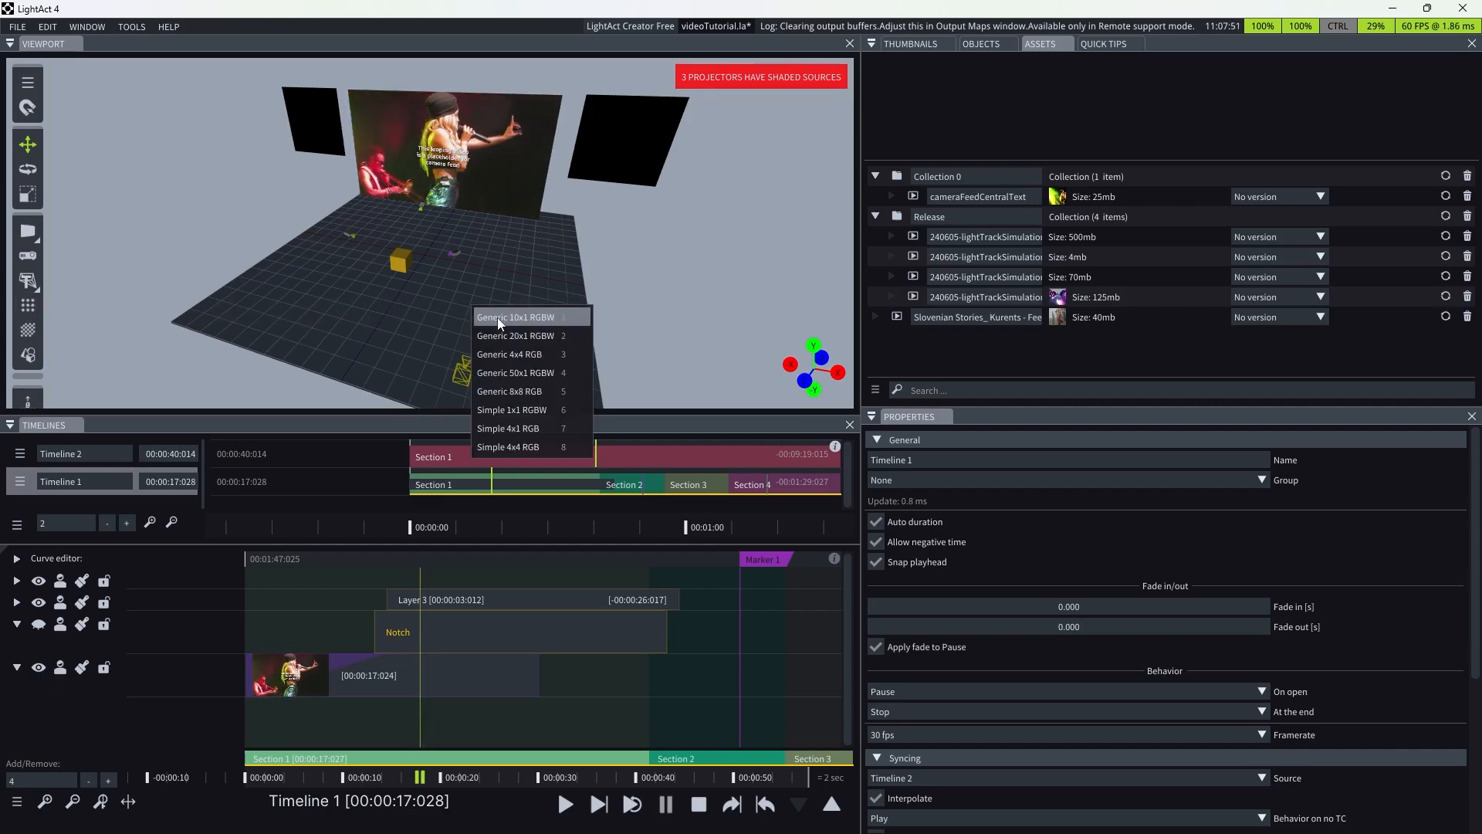
{"action": "left_click", "coordinate": [497, 317]}
{"action": "scroll", "coordinate": [501, 326], "scroll_direction": "up", "scroll_amount": 3}
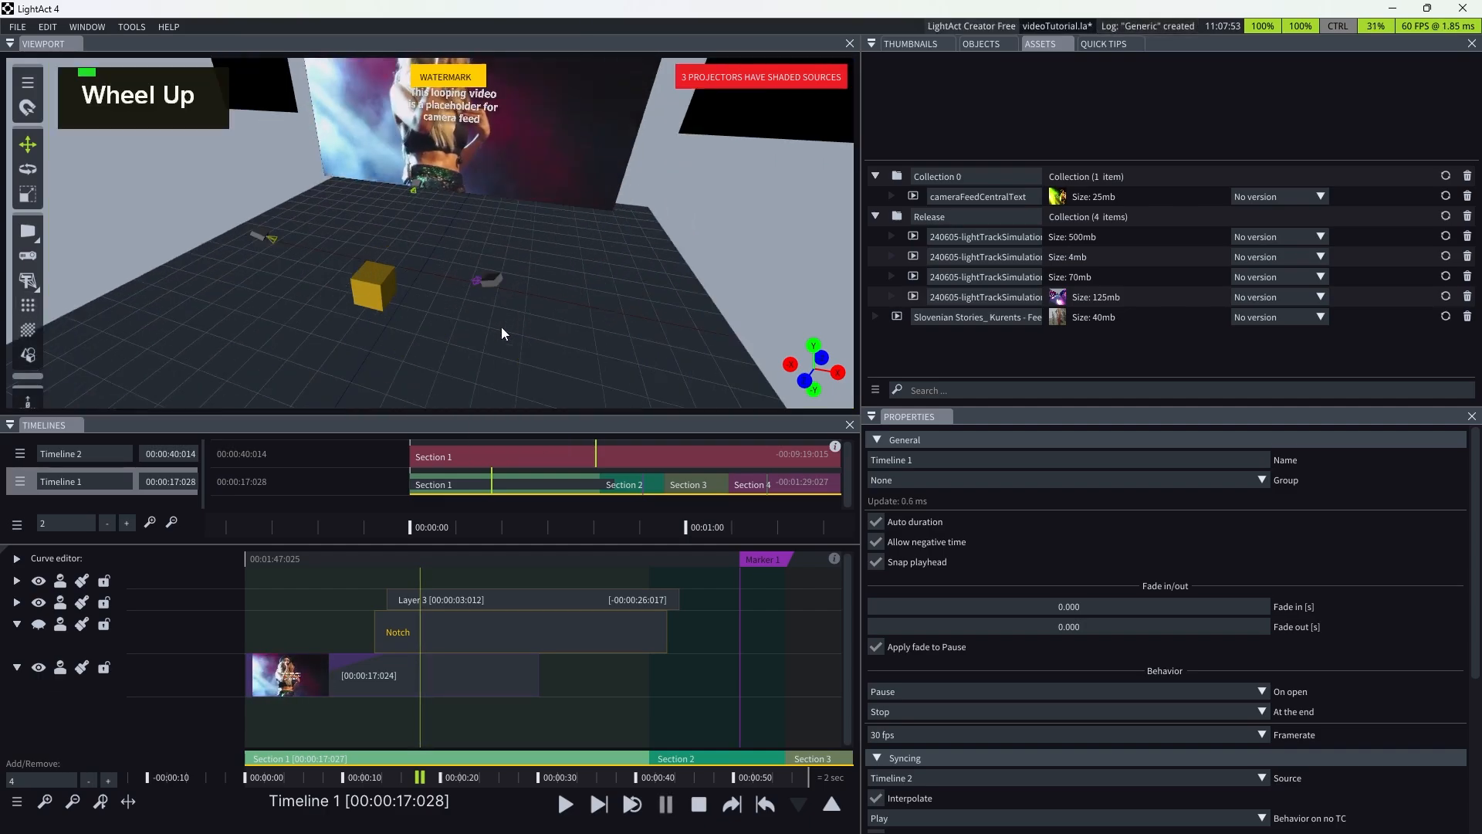
{"action": "scroll", "coordinate": [502, 326], "scroll_direction": "down", "scroll_amount": 1}
{"action": "left_click_drag", "start_coordinate": [31, 305], "coordinate": [503, 315]}
{"action": "left_click", "coordinate": [560, 402]}
{"action": "scroll", "coordinate": [540, 340], "scroll_direction": "down", "scroll_amount": 5}
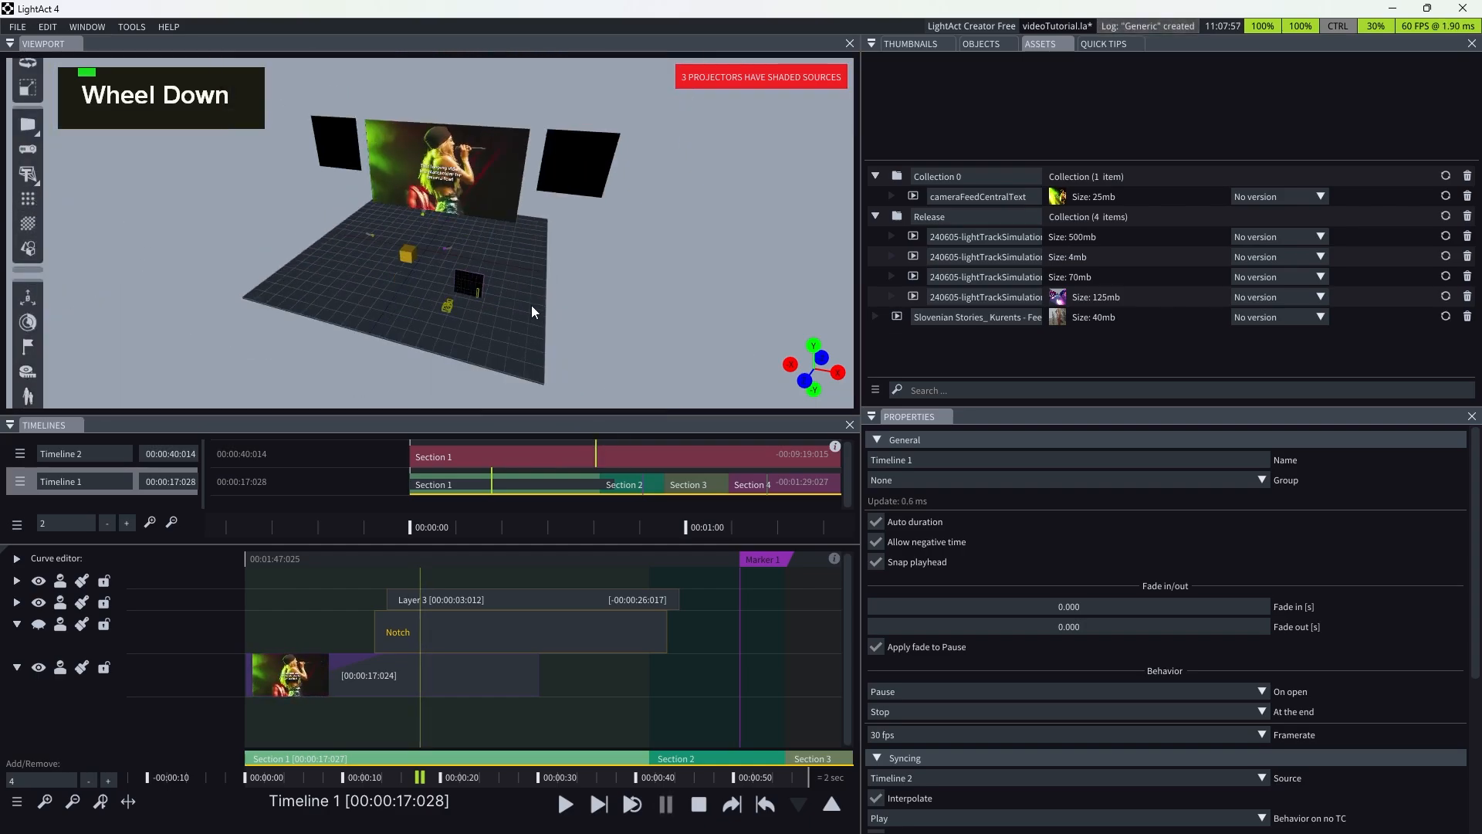
- Set the content override of Thrower 0 to ID
{"action": "left_click", "coordinate": [447, 305]}
{"action": "right_click", "coordinate": [448, 308]}
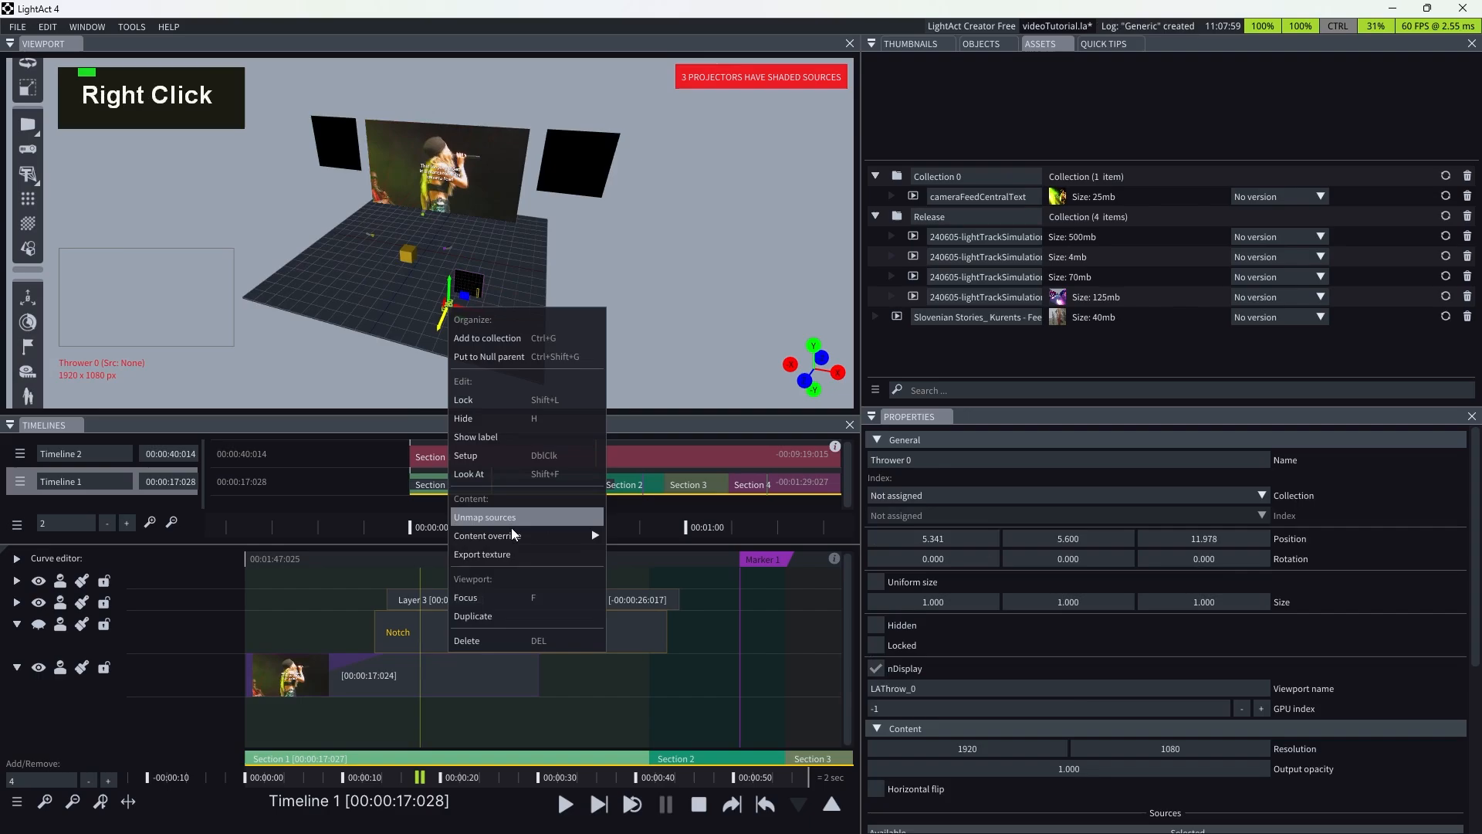
{"action": "mouse_move", "coordinate": [532, 535]}
{"action": "left_click", "coordinate": [648, 633]}
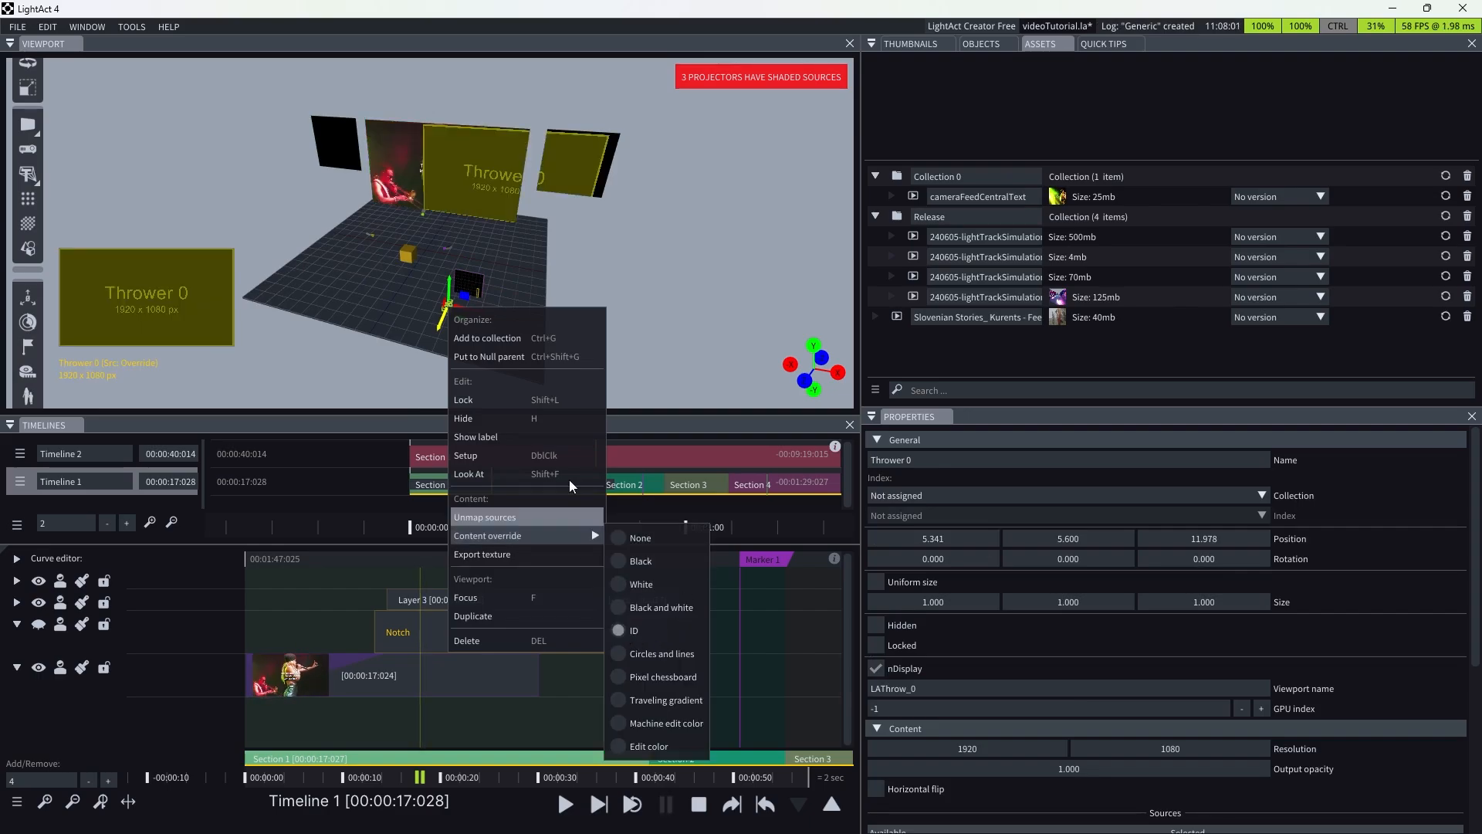
{"action": "left_click", "coordinate": [400, 384]}
{"action": "scroll", "coordinate": [514, 296], "scroll_direction": "up", "scroll_amount": 5}
{"action": "scroll", "coordinate": [514, 297], "scroll_direction": "down", "scroll_amount": 3}
- Move Thrower 0 to about 5.283 in X and 11.689 in Z, keeping its height
{"action": "left_click", "coordinate": [470, 304]}
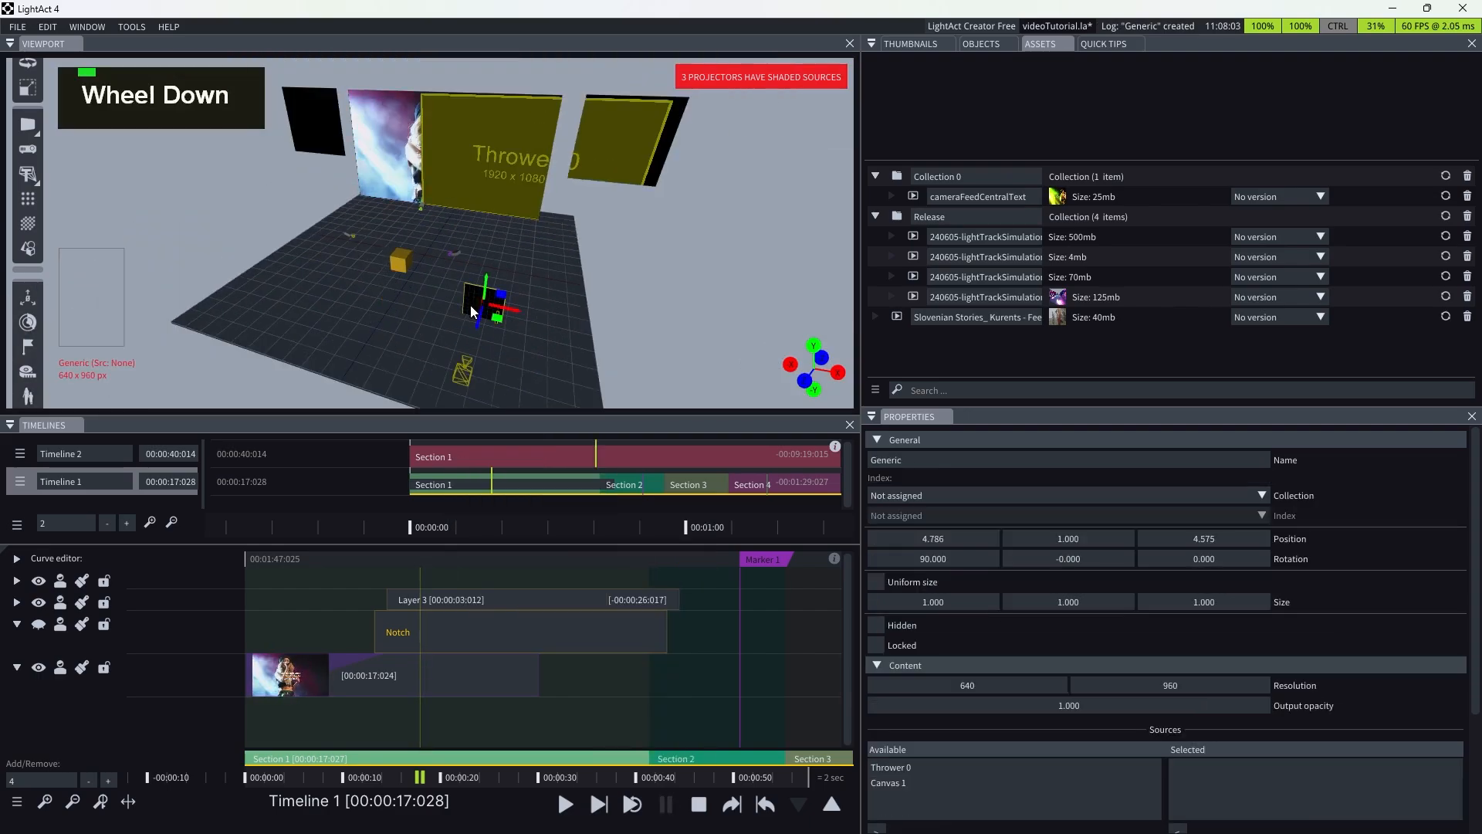
{"action": "left_click", "coordinate": [494, 371]}
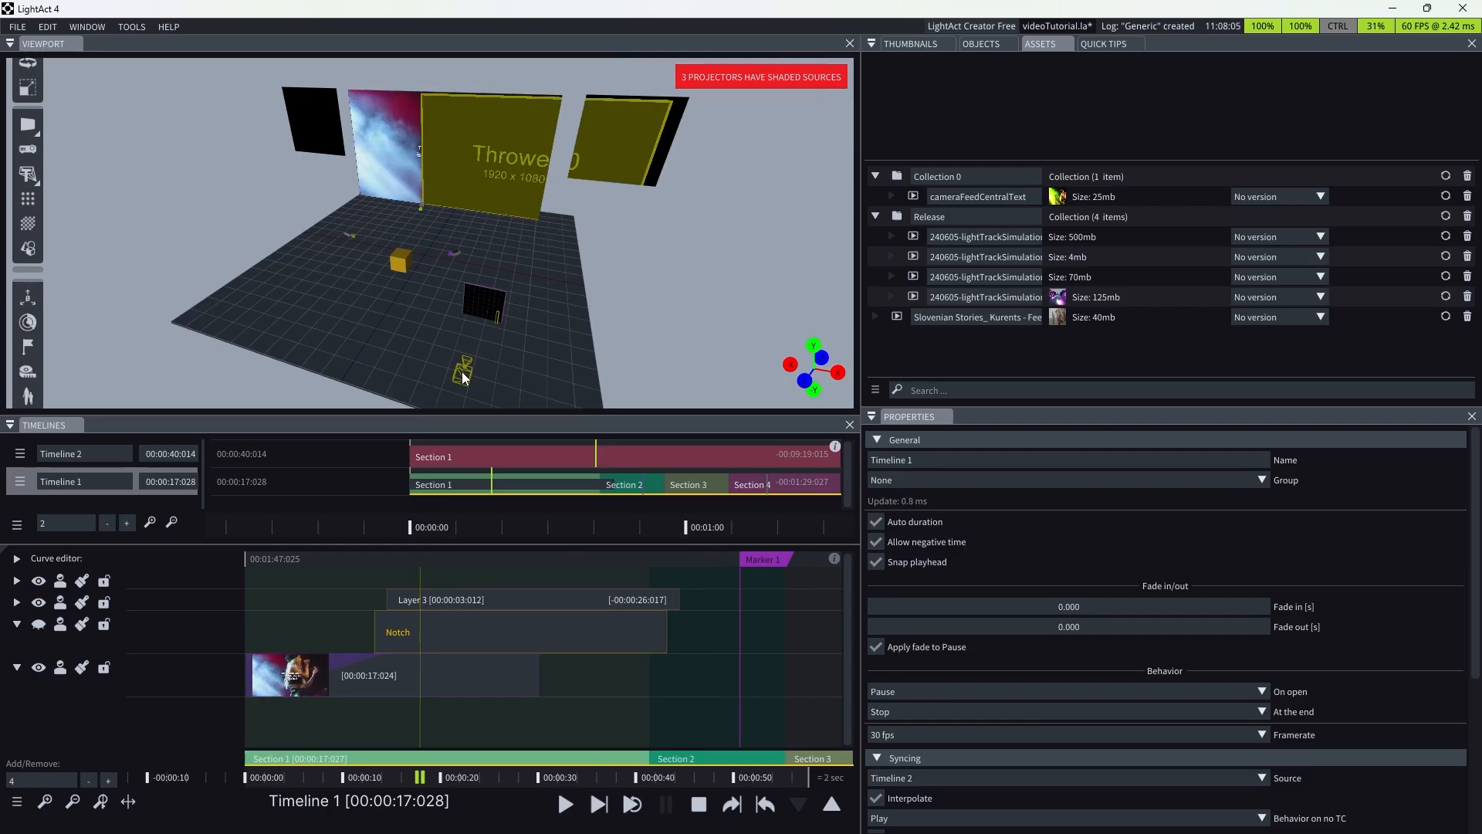
{"action": "left_click", "coordinate": [463, 376]}
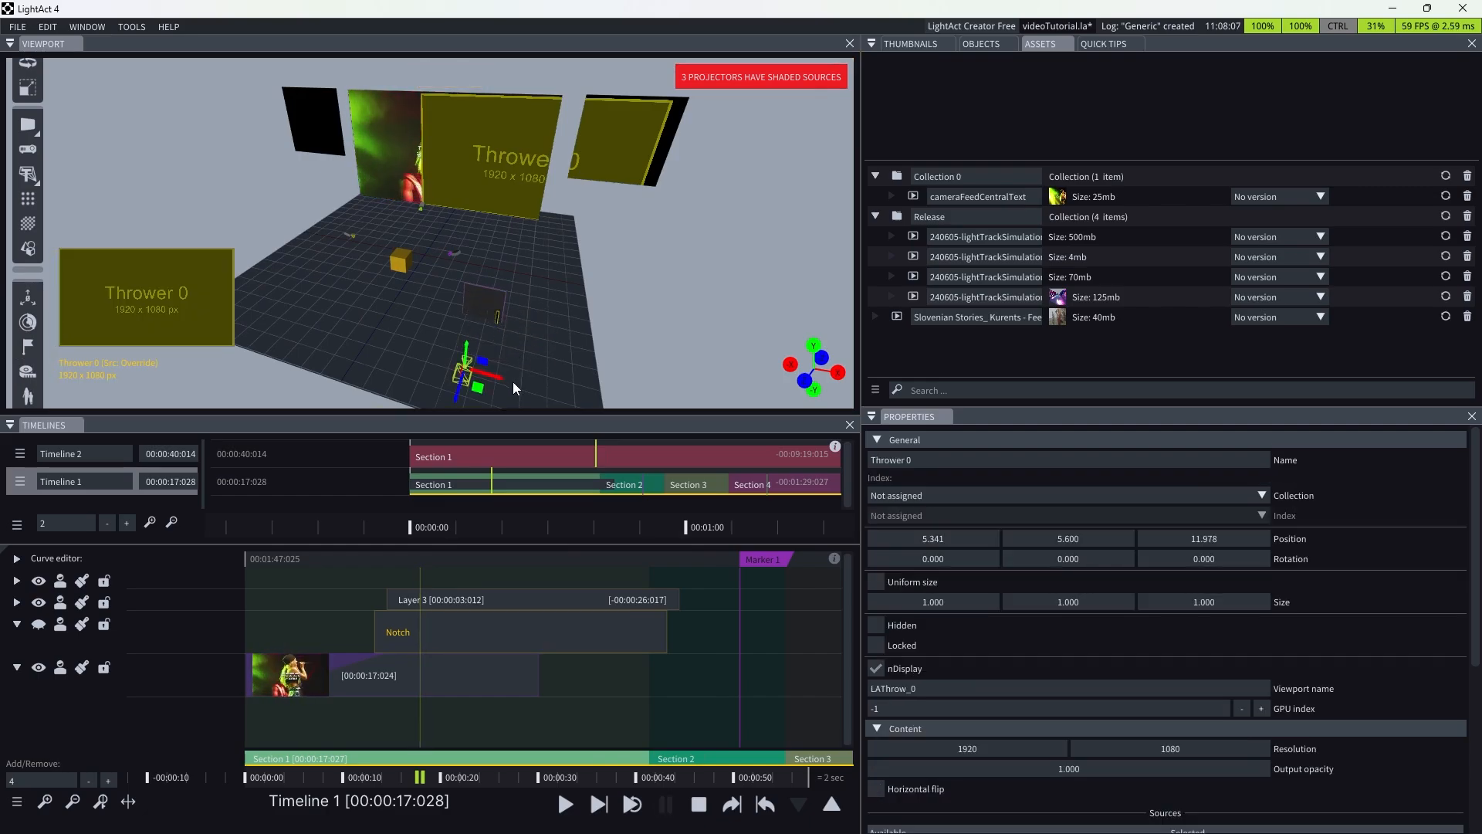
{"action": "mouse_move", "coordinate": [497, 374]}
{"action": "left_mouse_down"}
{"action": "mouse_move", "coordinate": [229, 312]}
{"action": "mouse_move", "coordinate": [496, 360]}
{"action": "mouse_move", "coordinate": [471, 363]}
{"action": "left_mouse_up"}
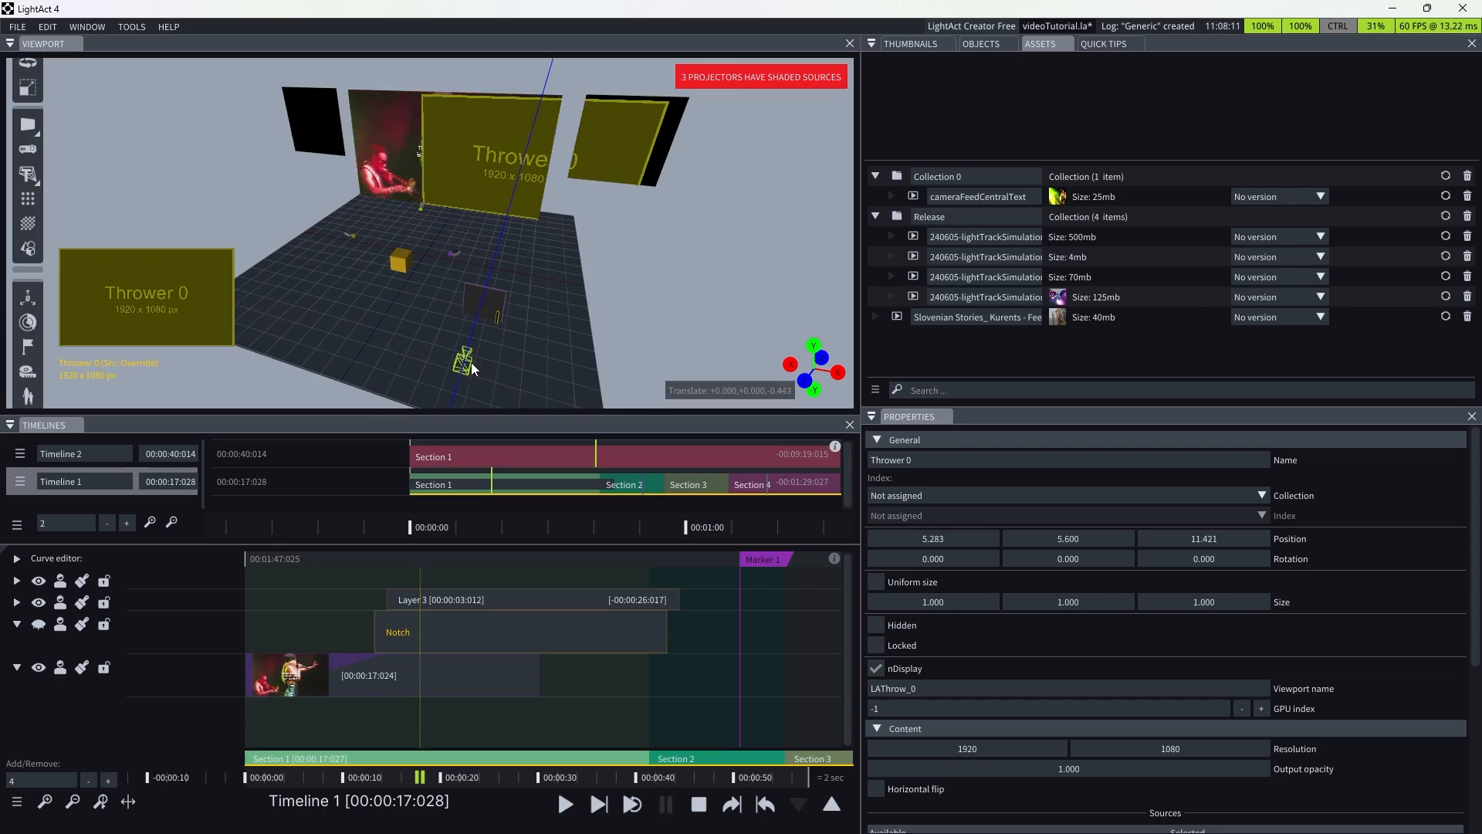
- Raise the 8x8 RGB fixture vertically into the thrower's path, to about 5.507 in Y
{"action": "left_click", "coordinate": [486, 309]}
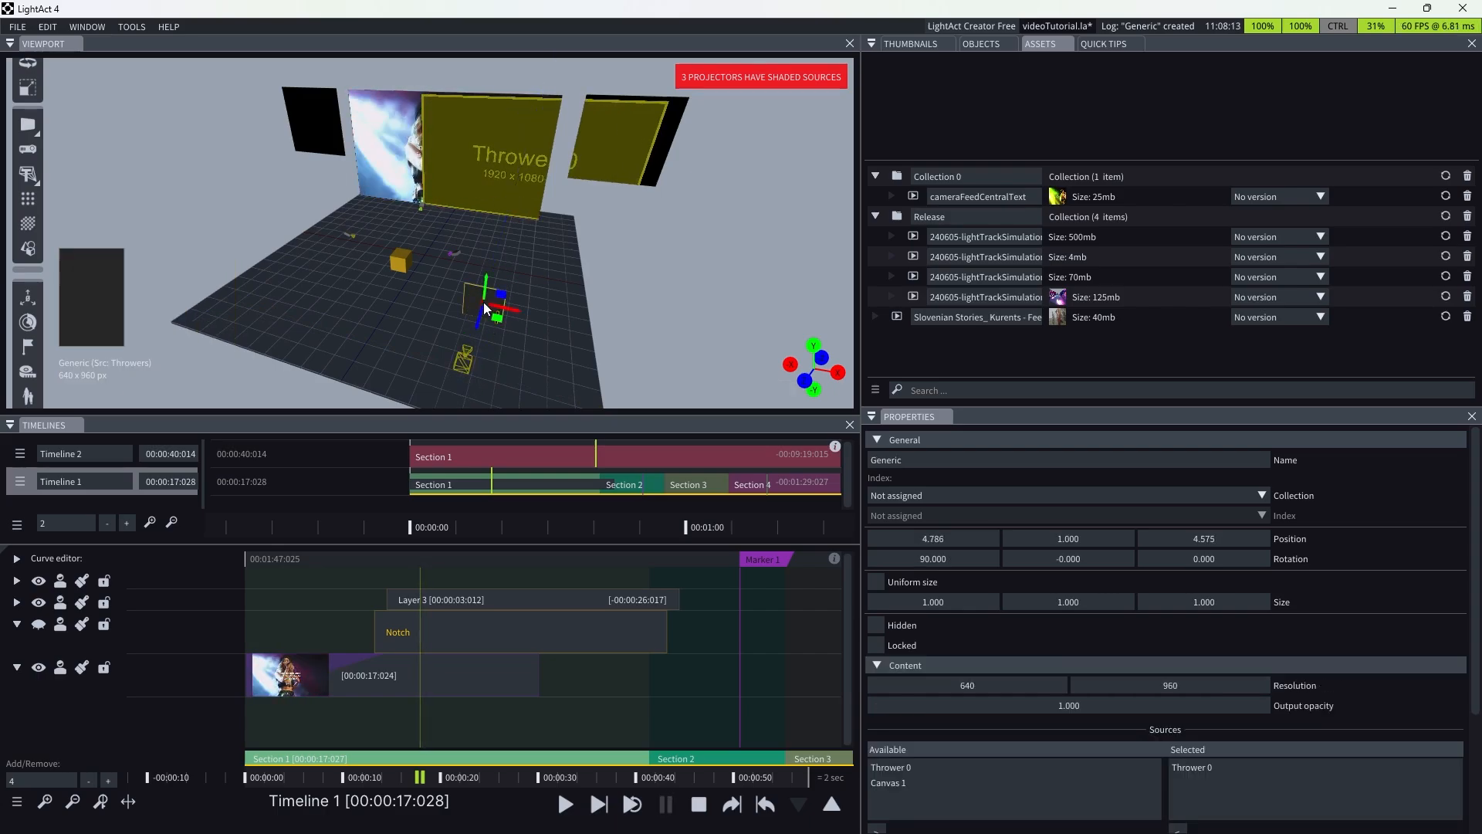
{"action": "right_click_drag", "start_coordinate": [486, 308], "coordinate": [494, 344]}
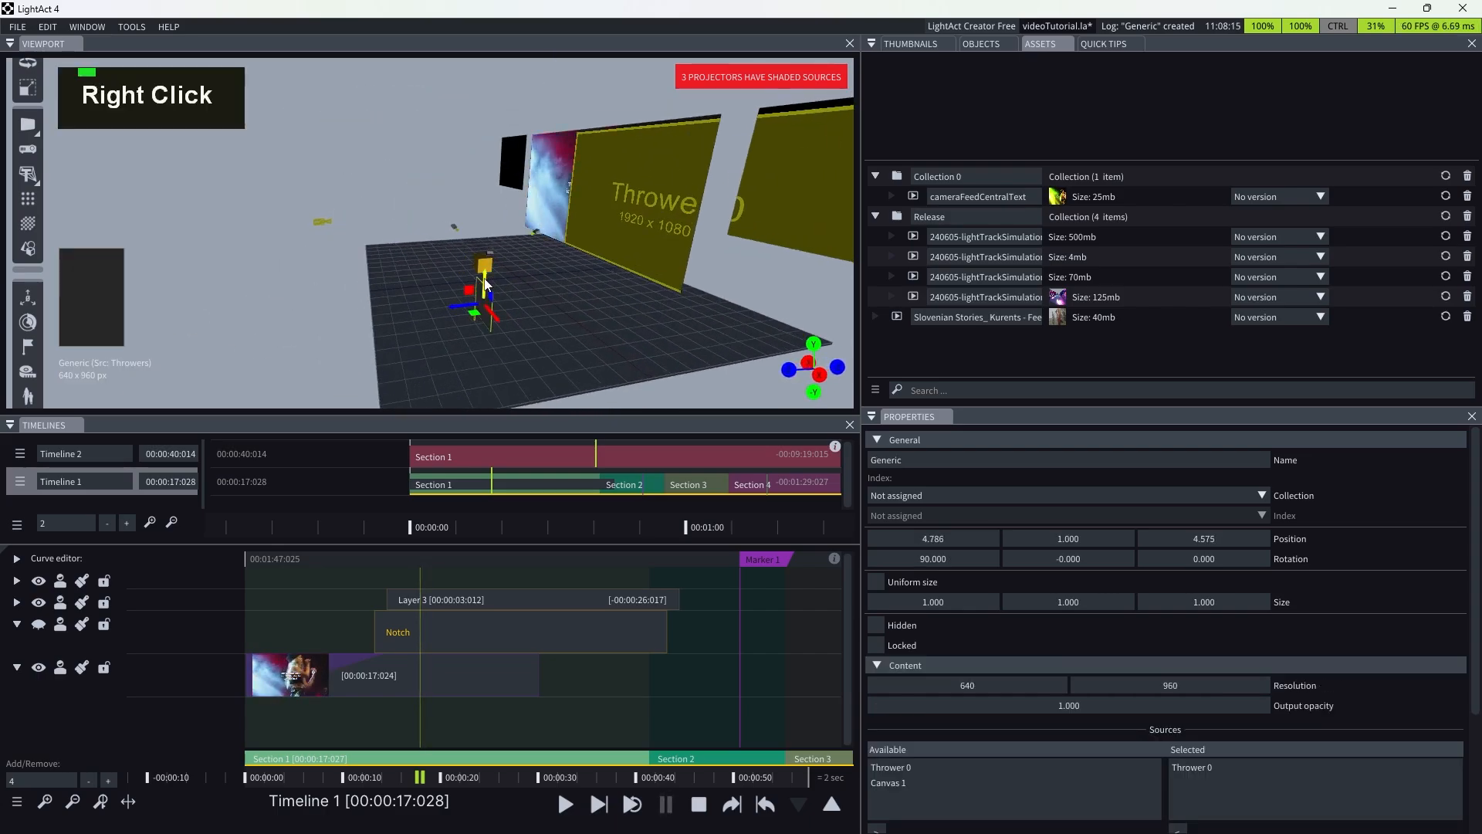
{"action": "left_click_drag", "start_coordinate": [486, 284], "coordinate": [486, 199]}
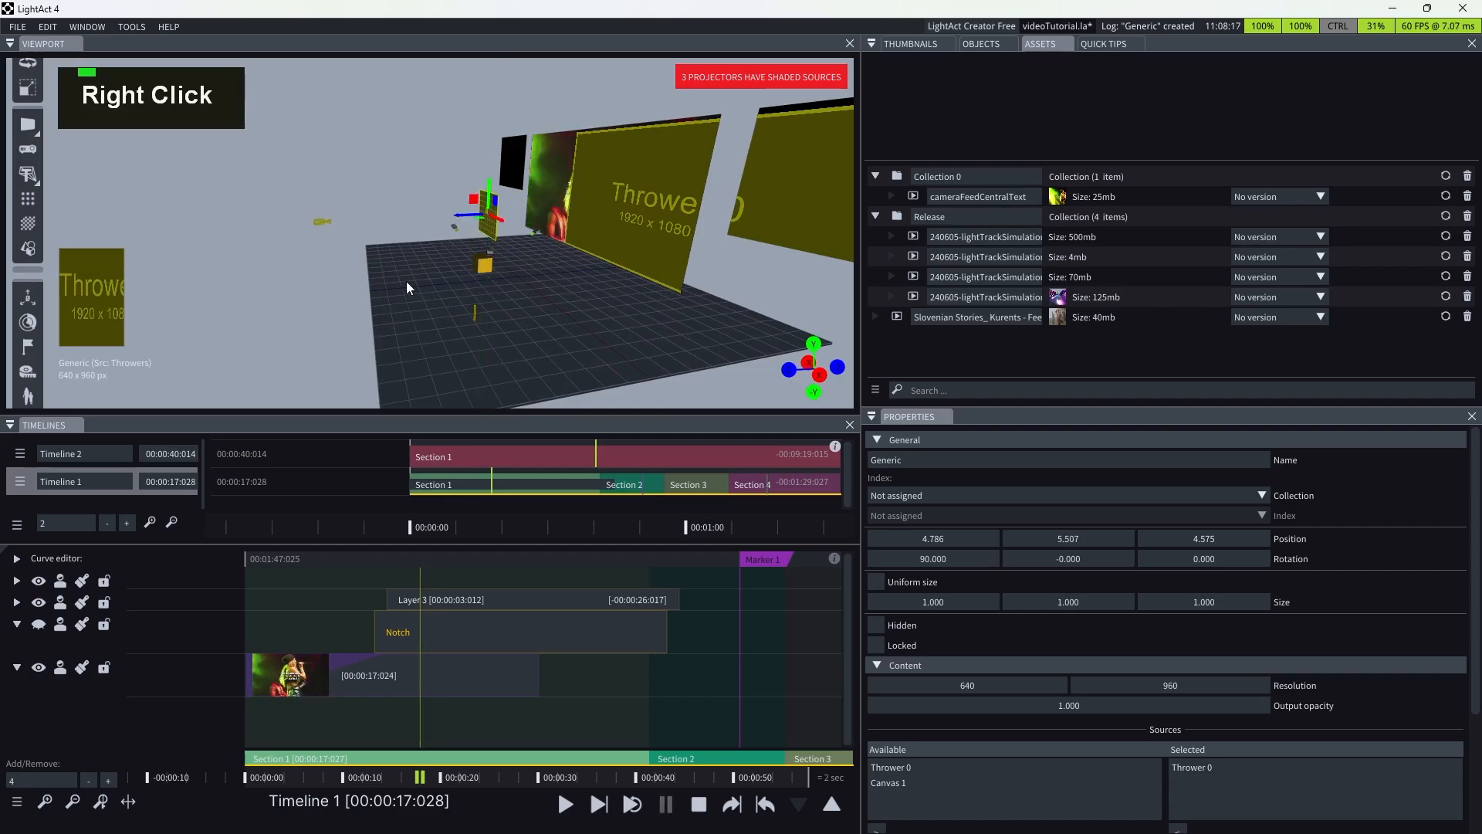
{"action": "left_click", "coordinate": [407, 282]}
{"action": "right_click_drag", "start_coordinate": [407, 281], "coordinate": [437, 301]}
- Move Thrower 0 along its X axis to about 6.359 and check the content on the 8x8 fixture
{"action": "left_click", "coordinate": [574, 261]}
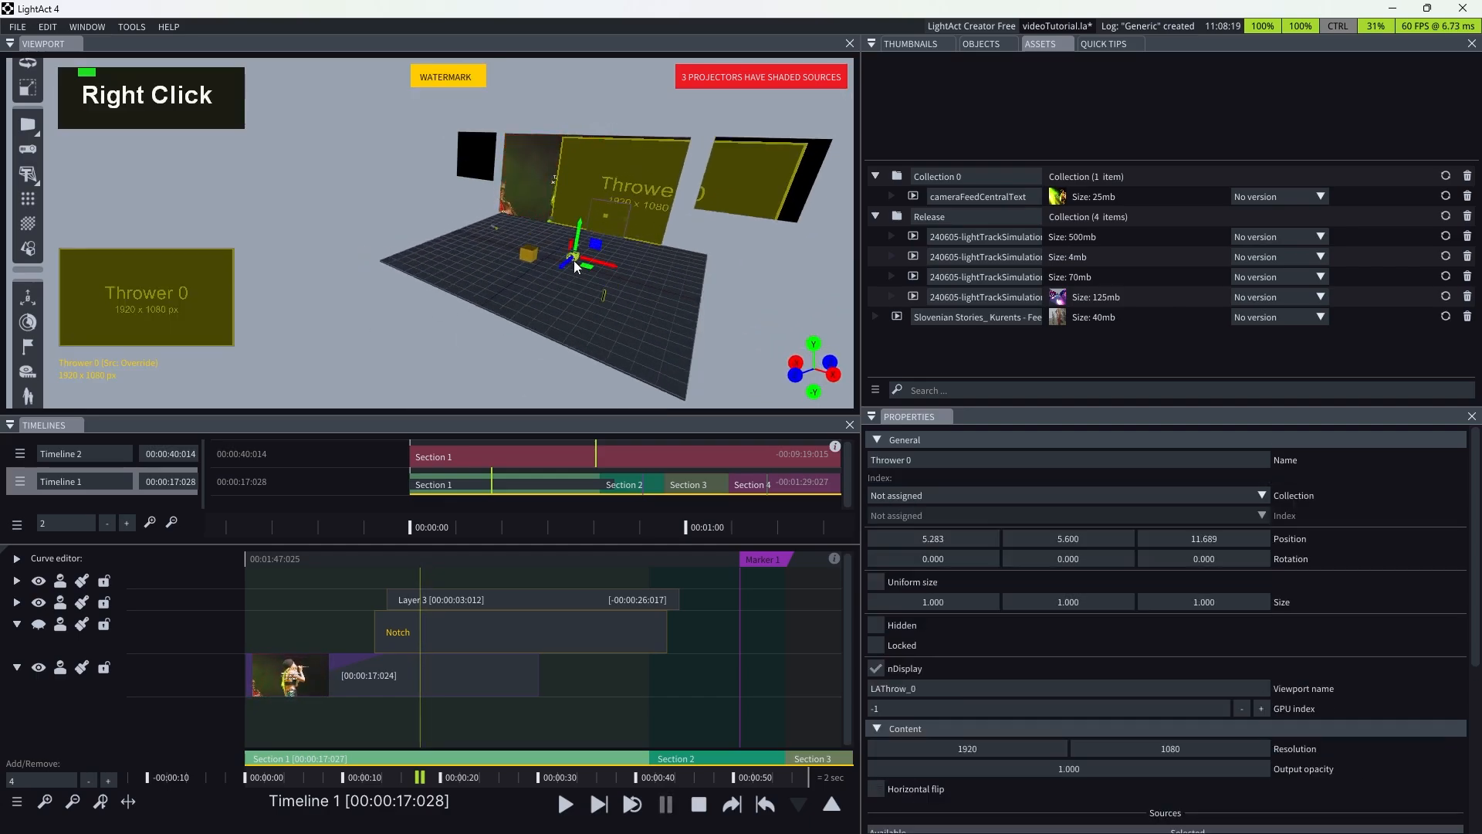
{"action": "right_click_drag", "start_coordinate": [573, 261], "coordinate": [663, 301]}
{"action": "left_click_drag", "start_coordinate": [615, 270], "coordinate": [647, 284]}
{"action": "left_click", "coordinate": [580, 198]}
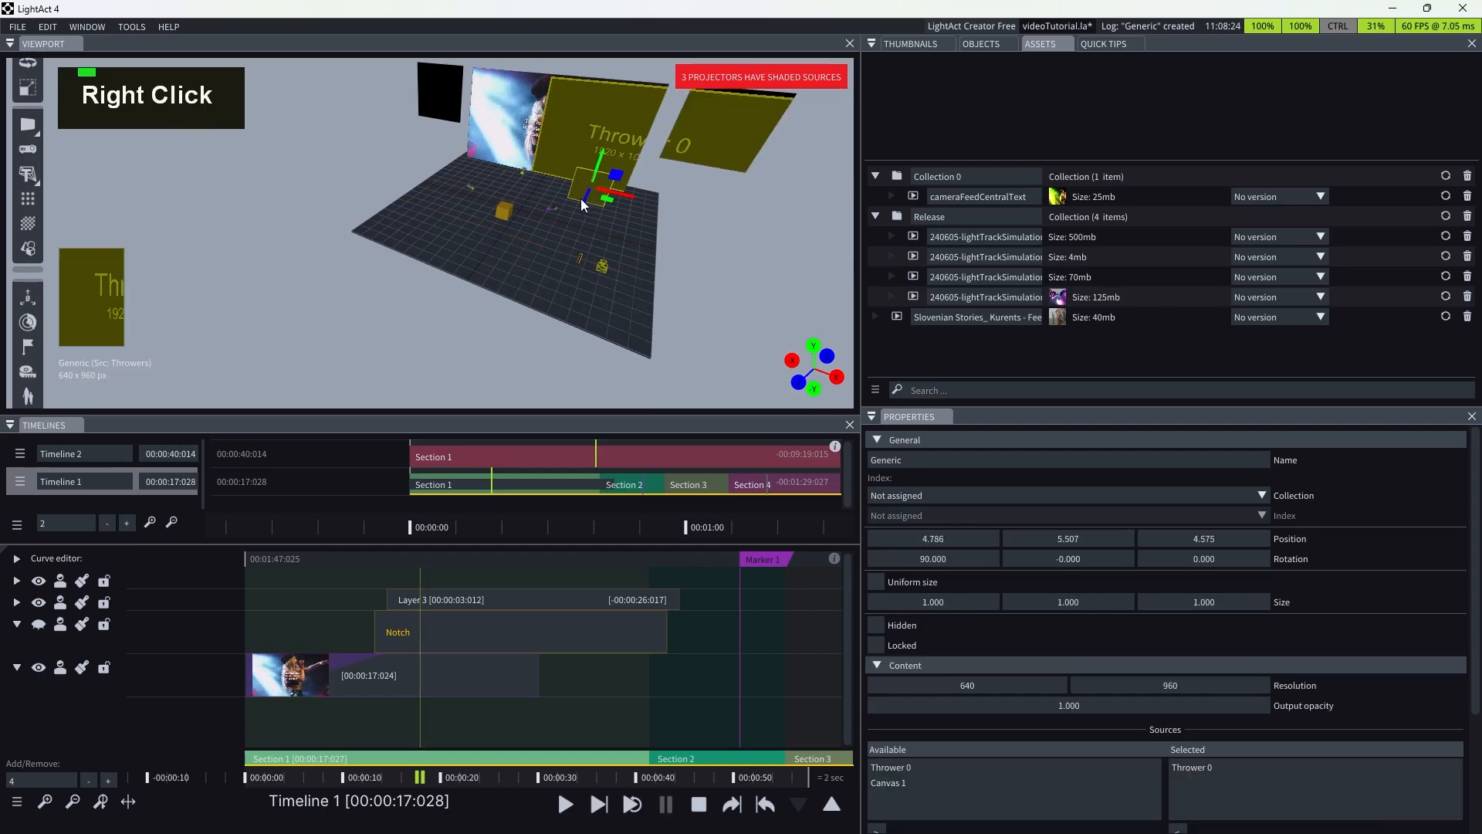
{"action": "left_click", "coordinate": [604, 267]}
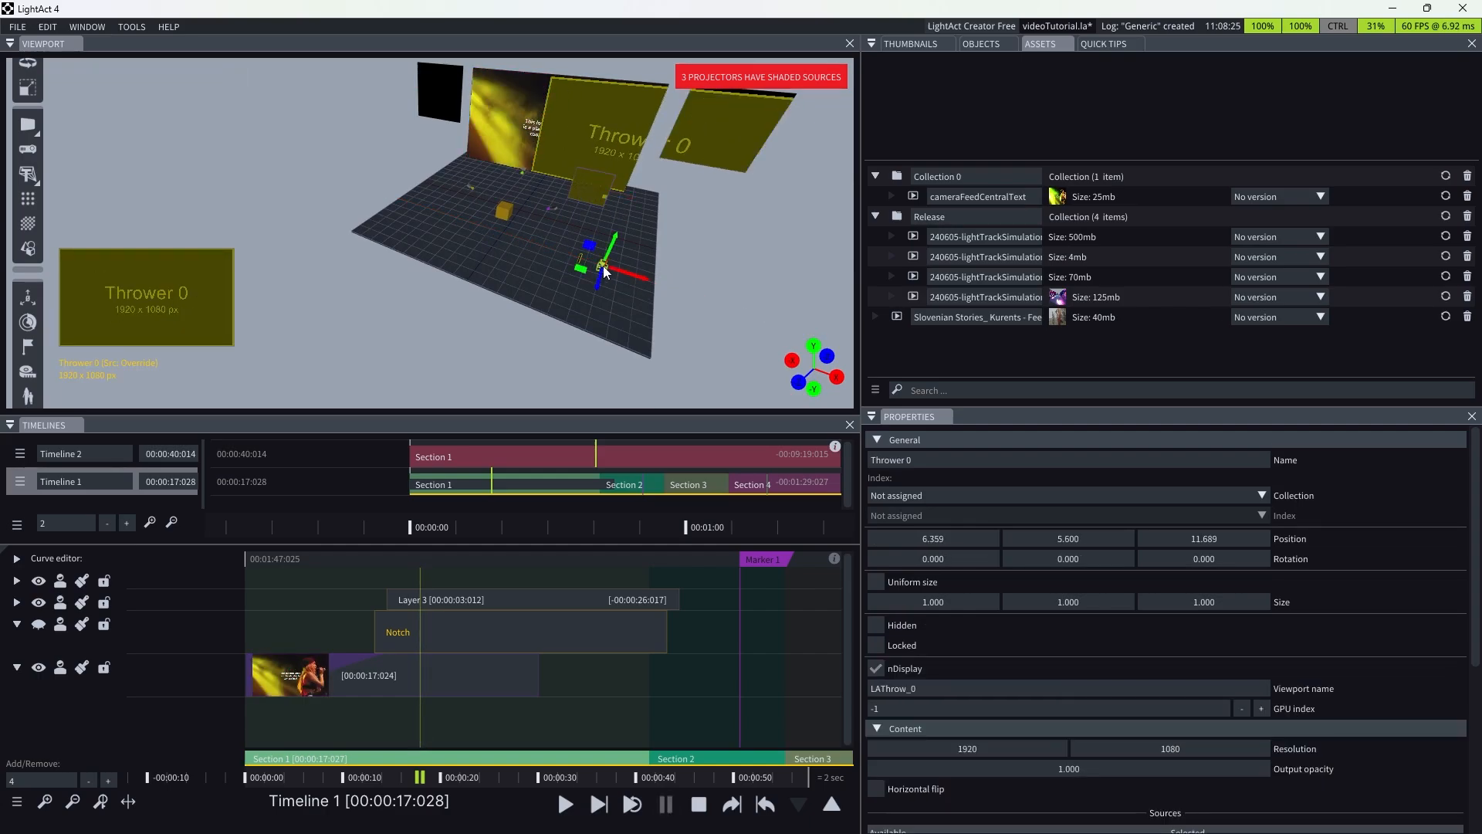
{"action": "left_click", "coordinate": [594, 190]}
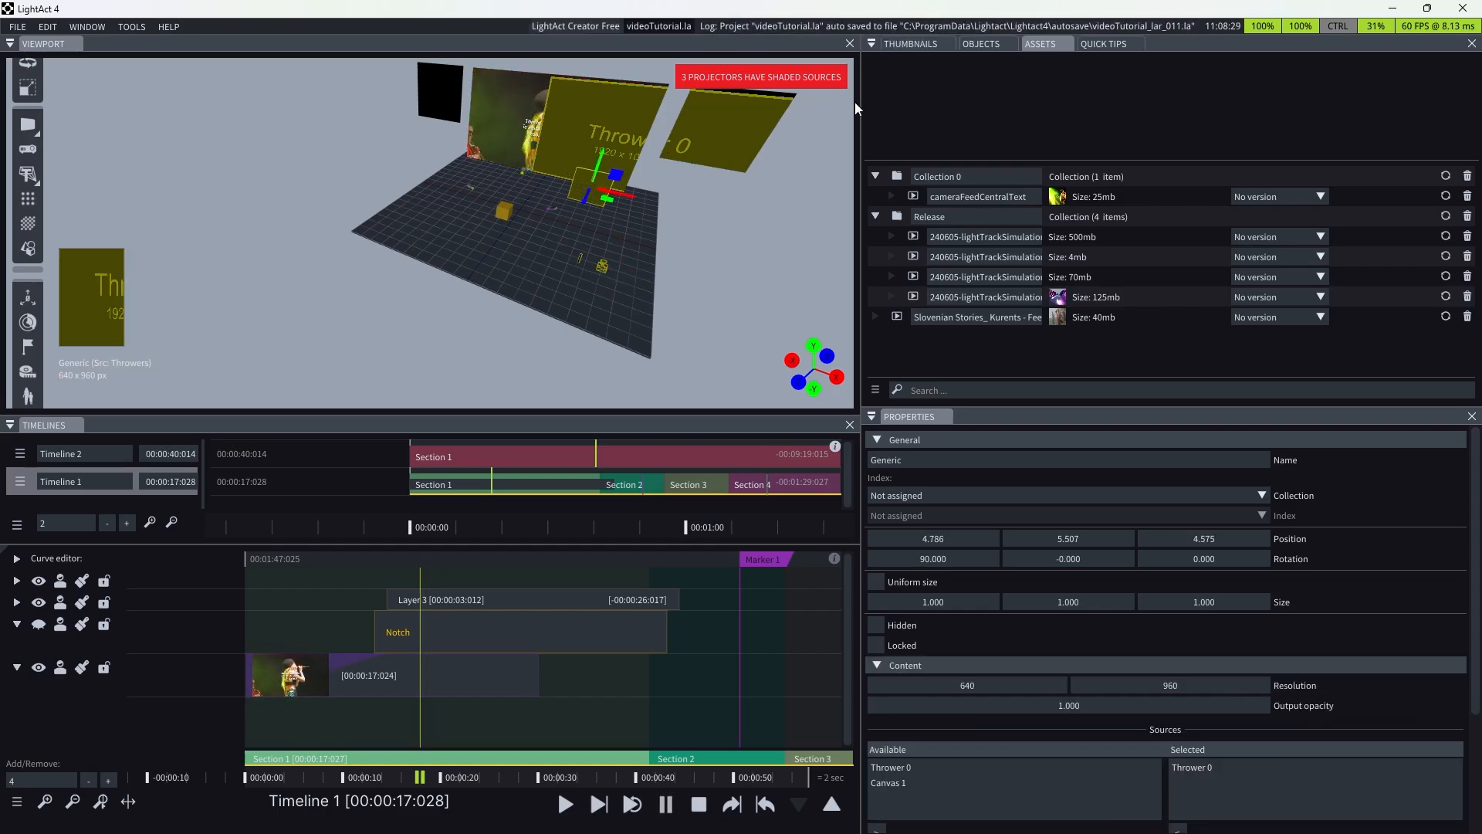
- Open the canvas maps for Canvas 1, examine its mappable video screens, projectors and throwers, and close them
{"action": "left_click", "coordinate": [897, 45]}
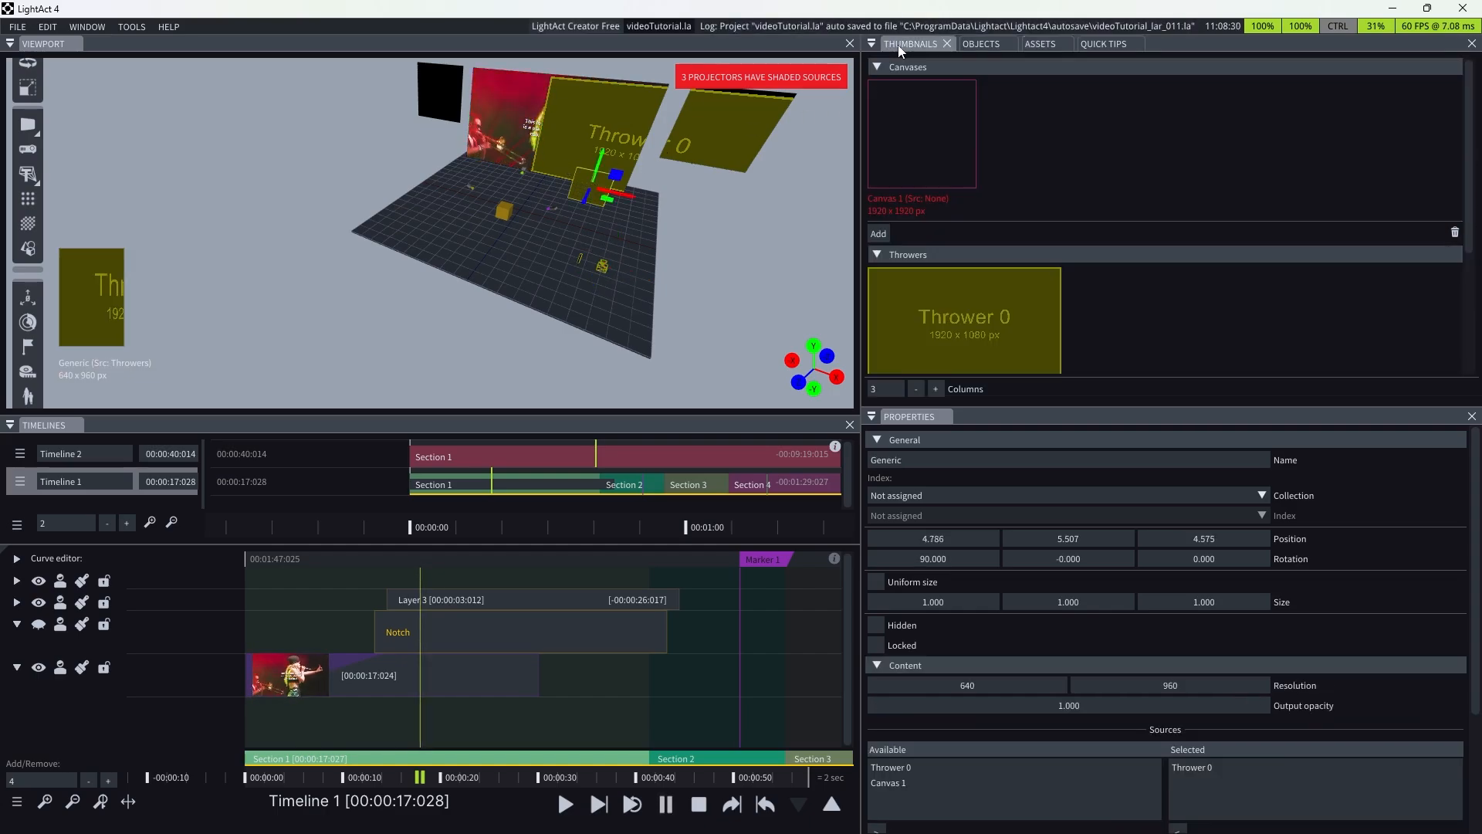
{"action": "double_click", "coordinate": [901, 146]}
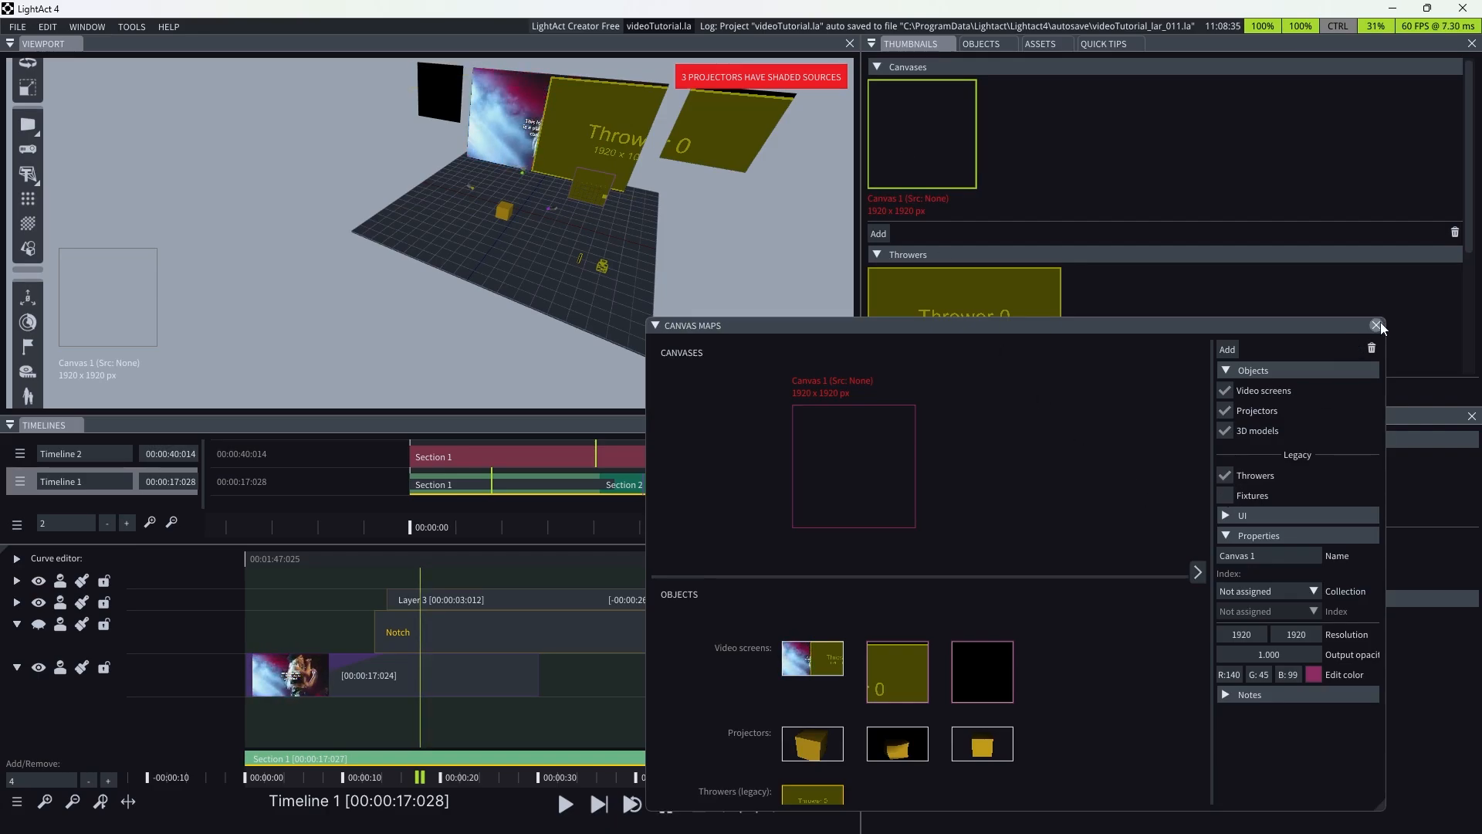
{"action": "scroll", "coordinate": [923, 627], "scroll_direction": "down", "scroll_amount": 1}
{"action": "scroll", "coordinate": [905, 710], "scroll_direction": "up", "scroll_amount": 1}
{"action": "scroll", "coordinate": [904, 710], "scroll_direction": "down", "scroll_amount": 1}
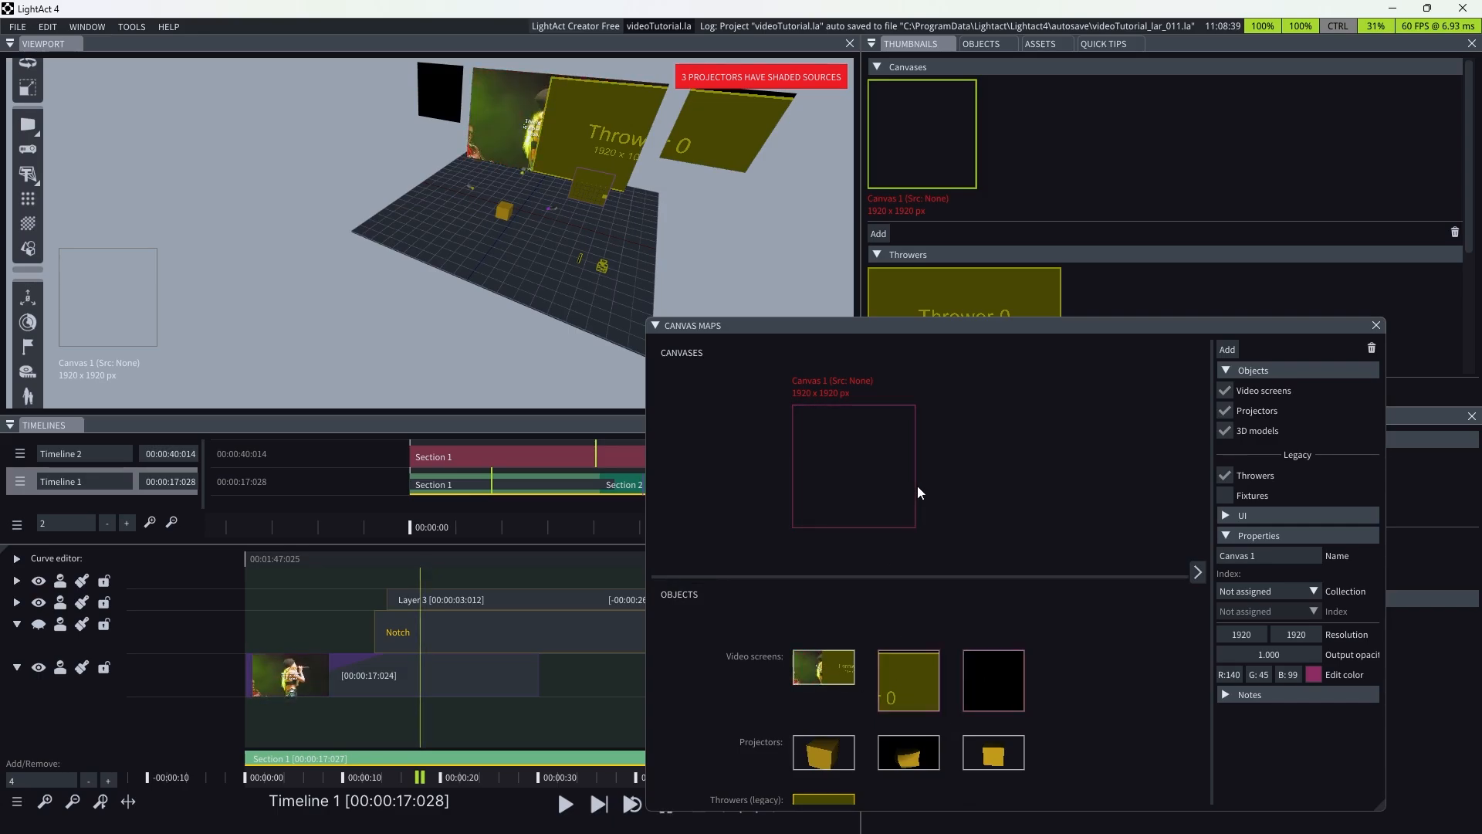
{"action": "mouse_move", "coordinate": [836, 450]}
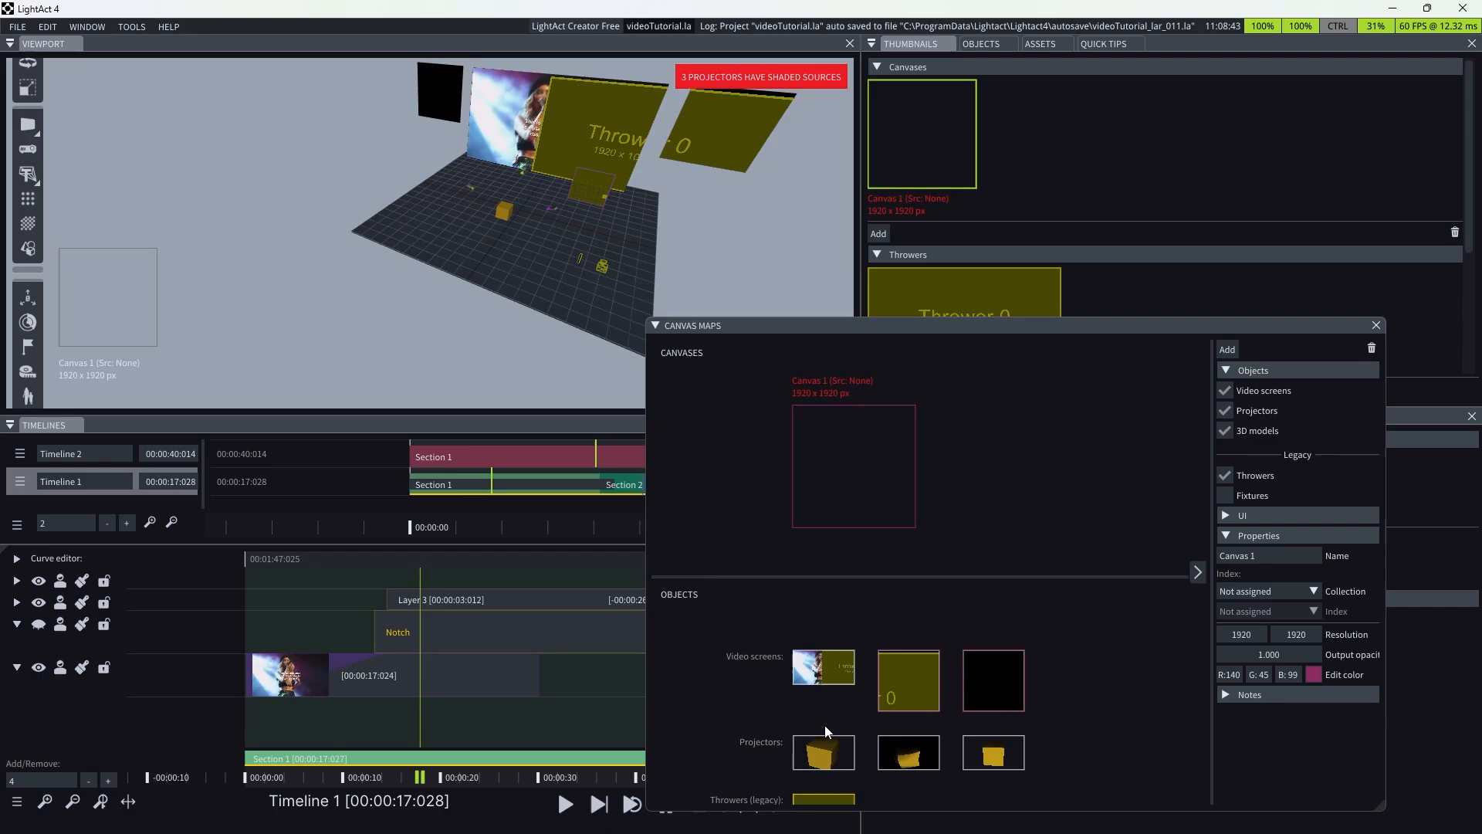
{"action": "scroll", "coordinate": [824, 725], "scroll_direction": "down", "scroll_amount": 1}
{"action": "middle_click_drag", "start_coordinate": [1123, 760], "coordinate": [1114, 669]}
{"action": "left_click", "coordinate": [1375, 327]}
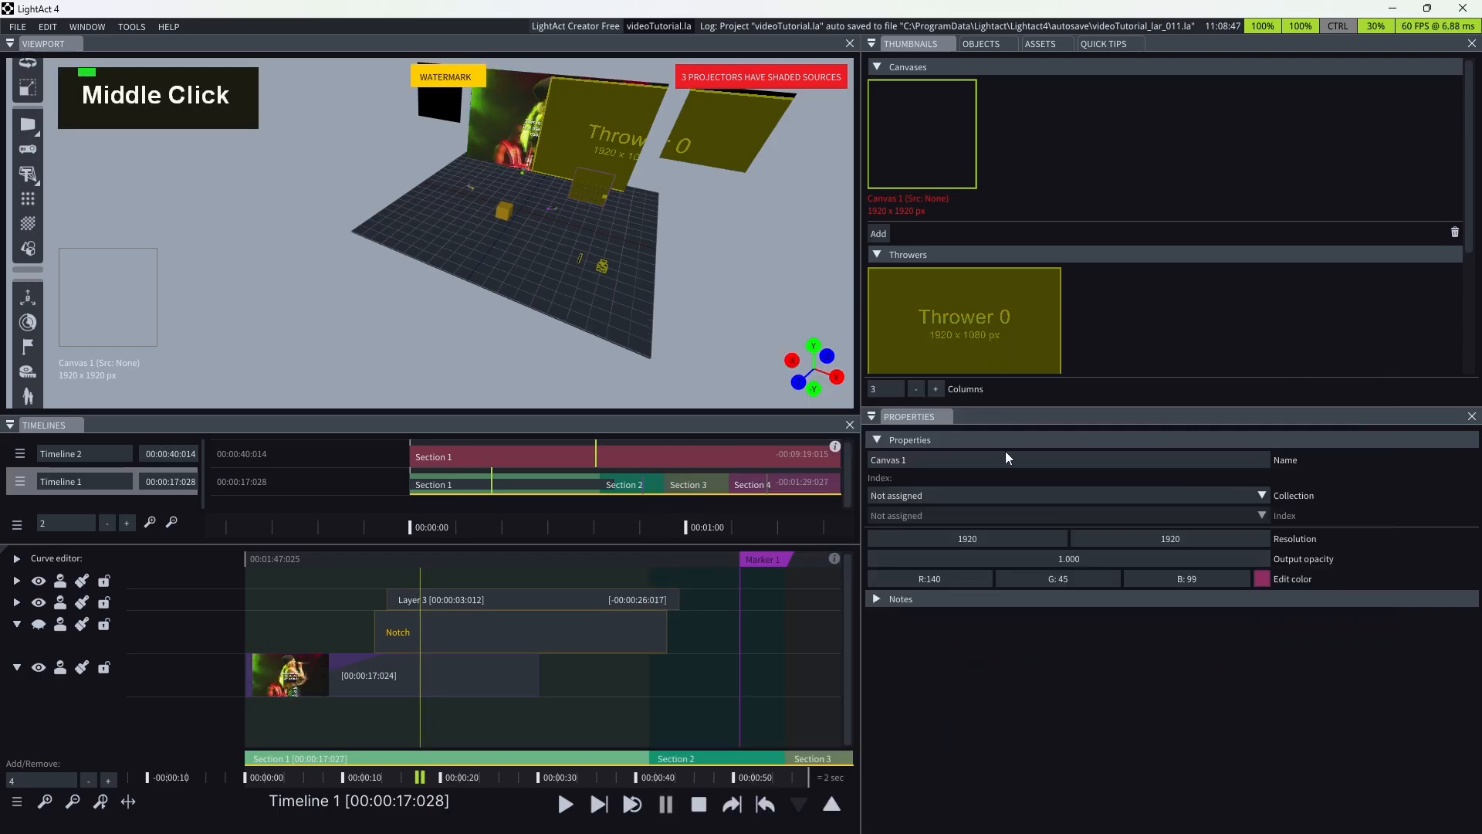
- Add a DMX by UV node to Layer 3's layout and place it beside the Tick node
{"action": "double_click", "coordinate": [425, 599]}
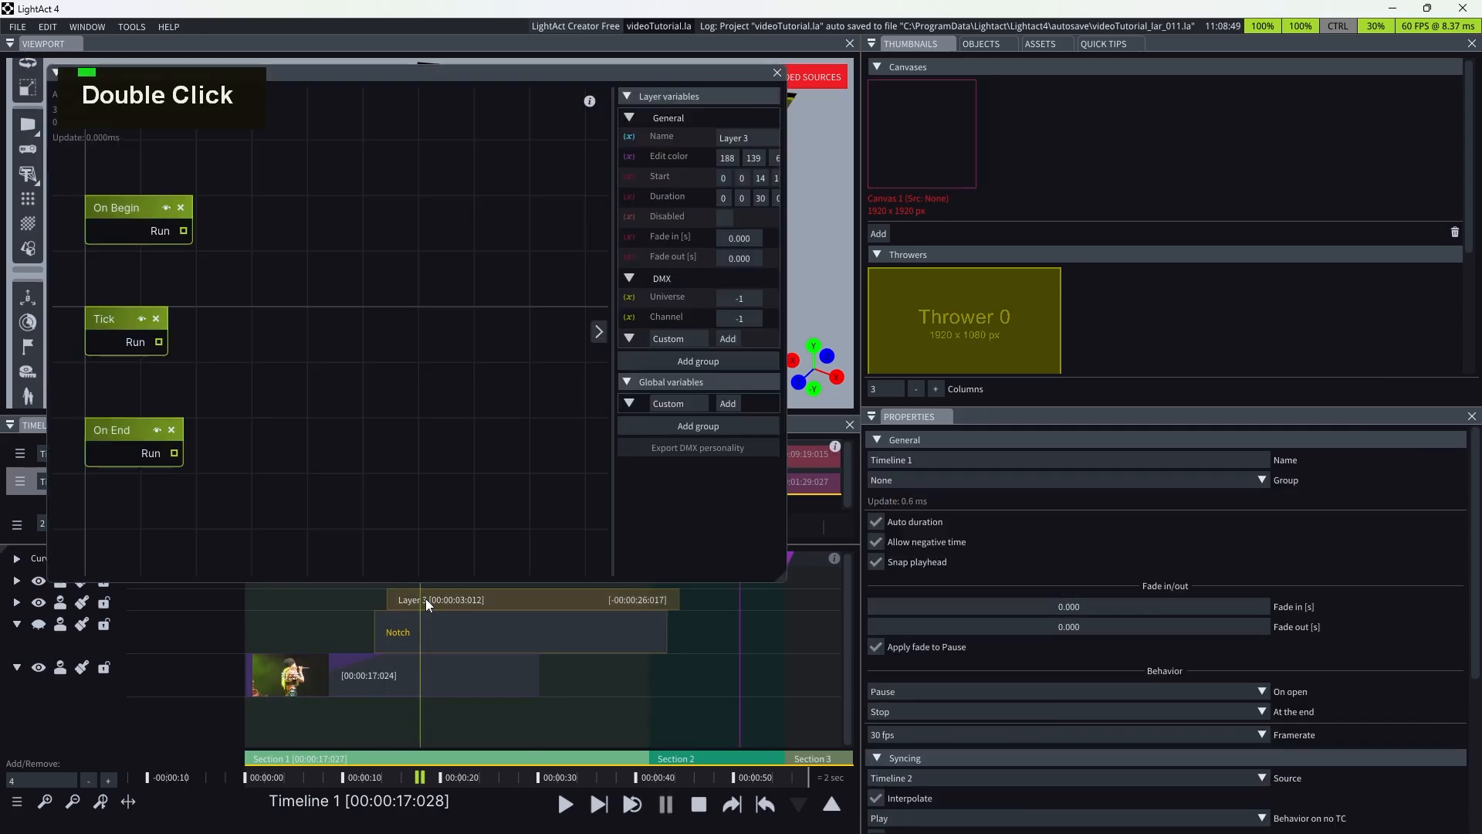
{"action": "right_click", "coordinate": [299, 281]}
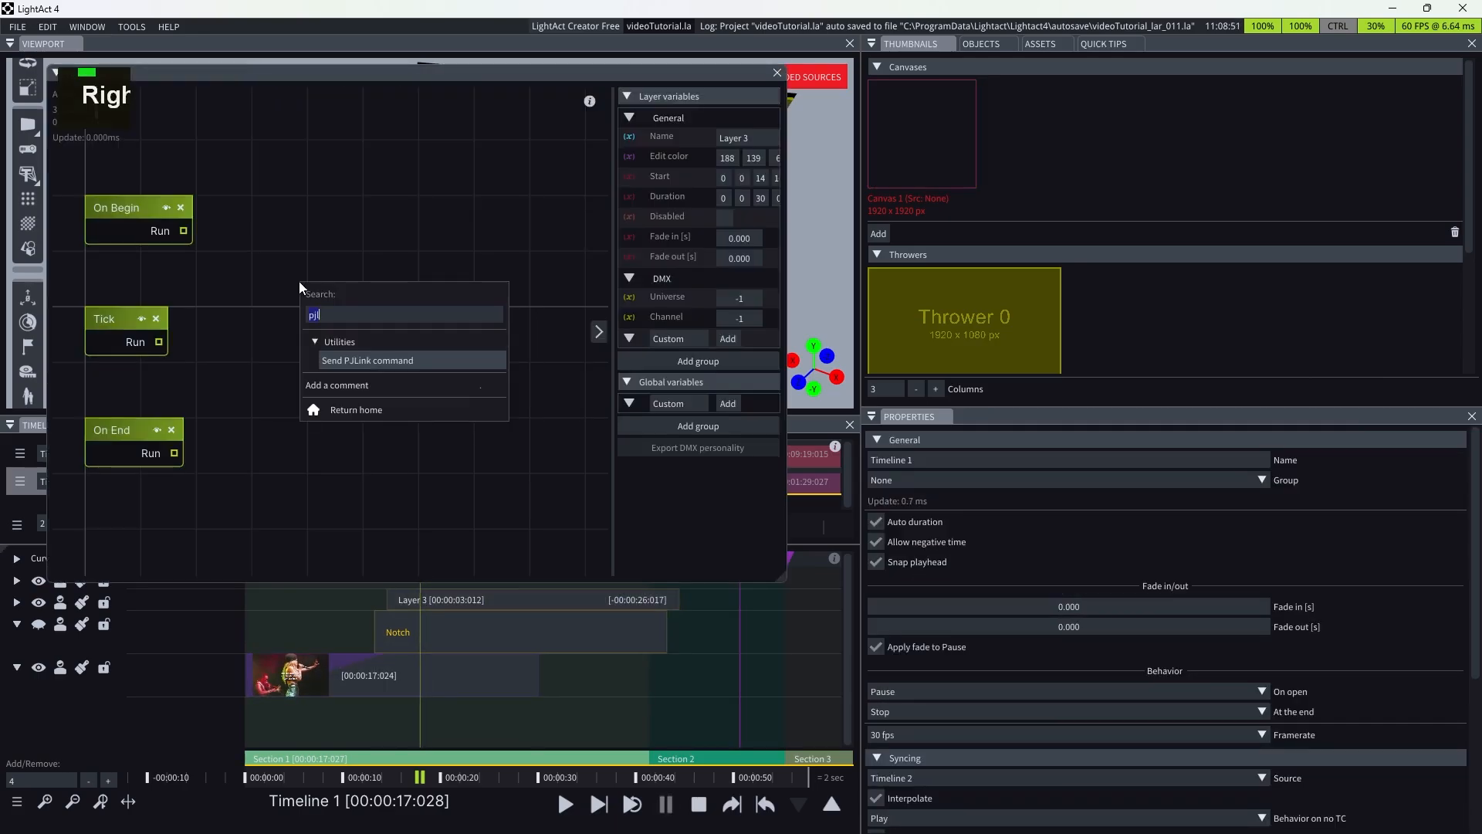
{"action": "type", "text": "csv"}
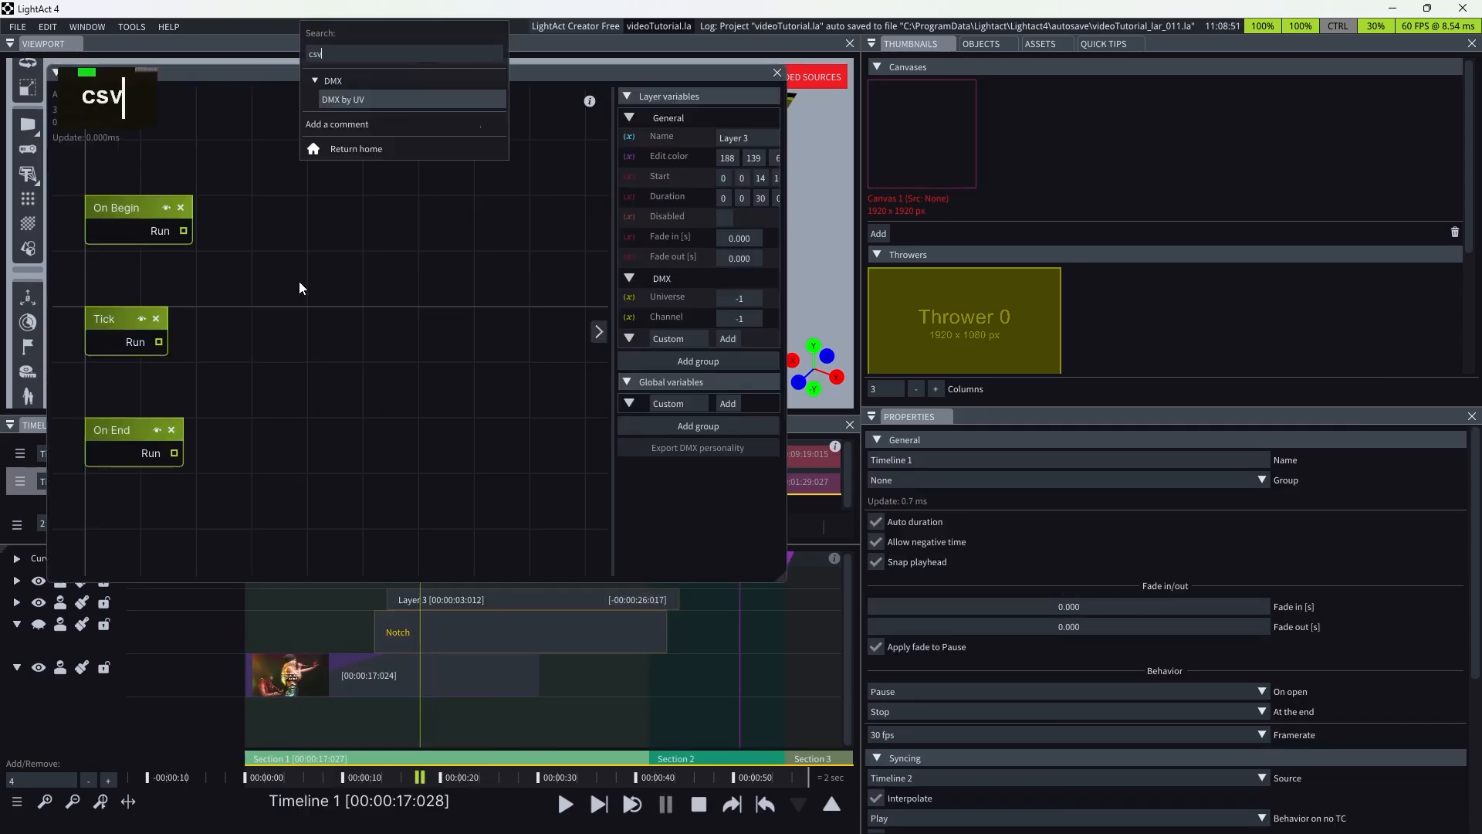
{"action": "left_click", "coordinate": [364, 100]}
{"action": "left_click", "coordinate": [418, 311]}
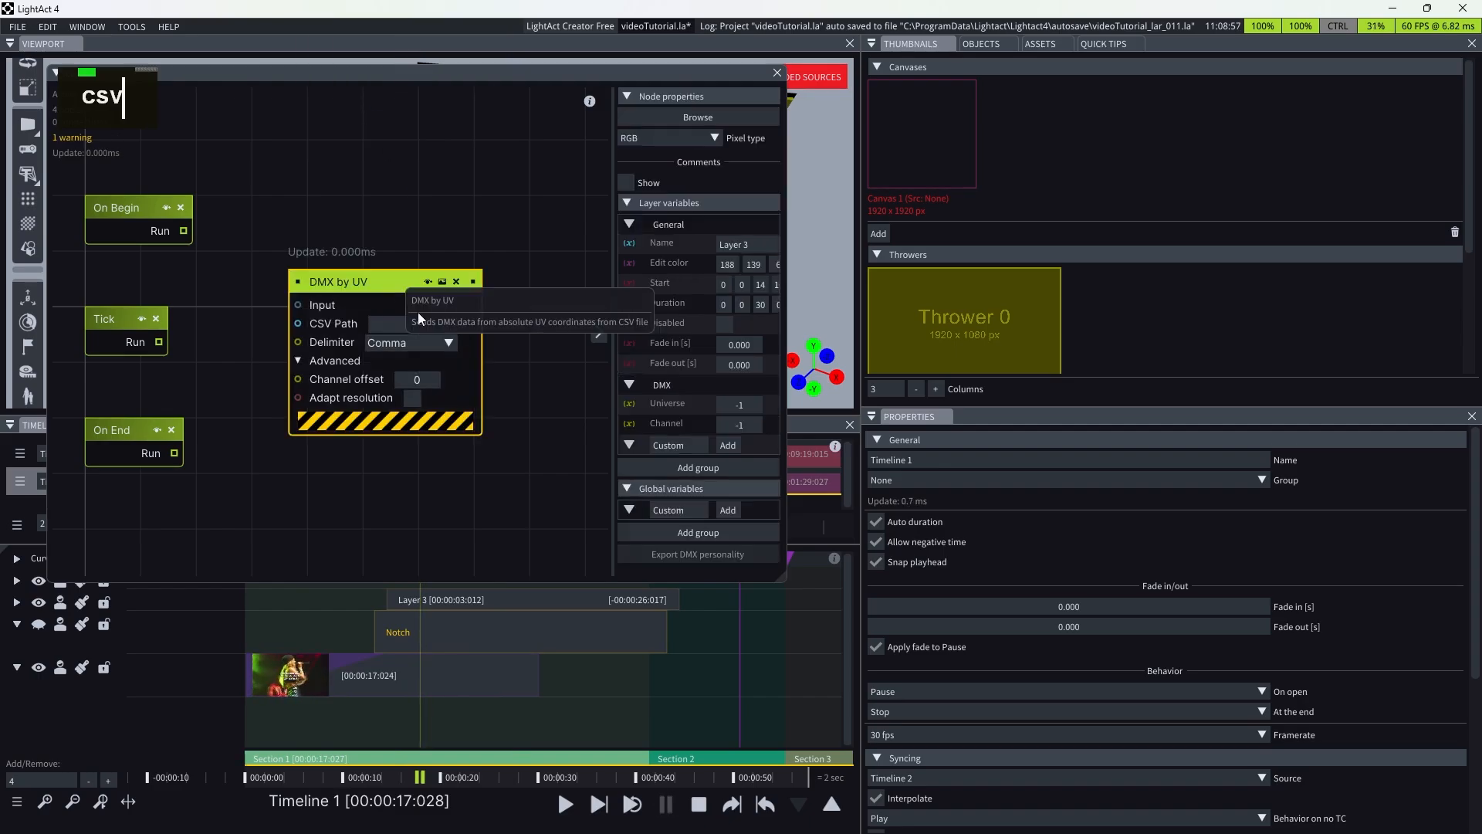
{"action": "left_click_drag", "start_coordinate": [418, 311], "coordinate": [468, 338]}
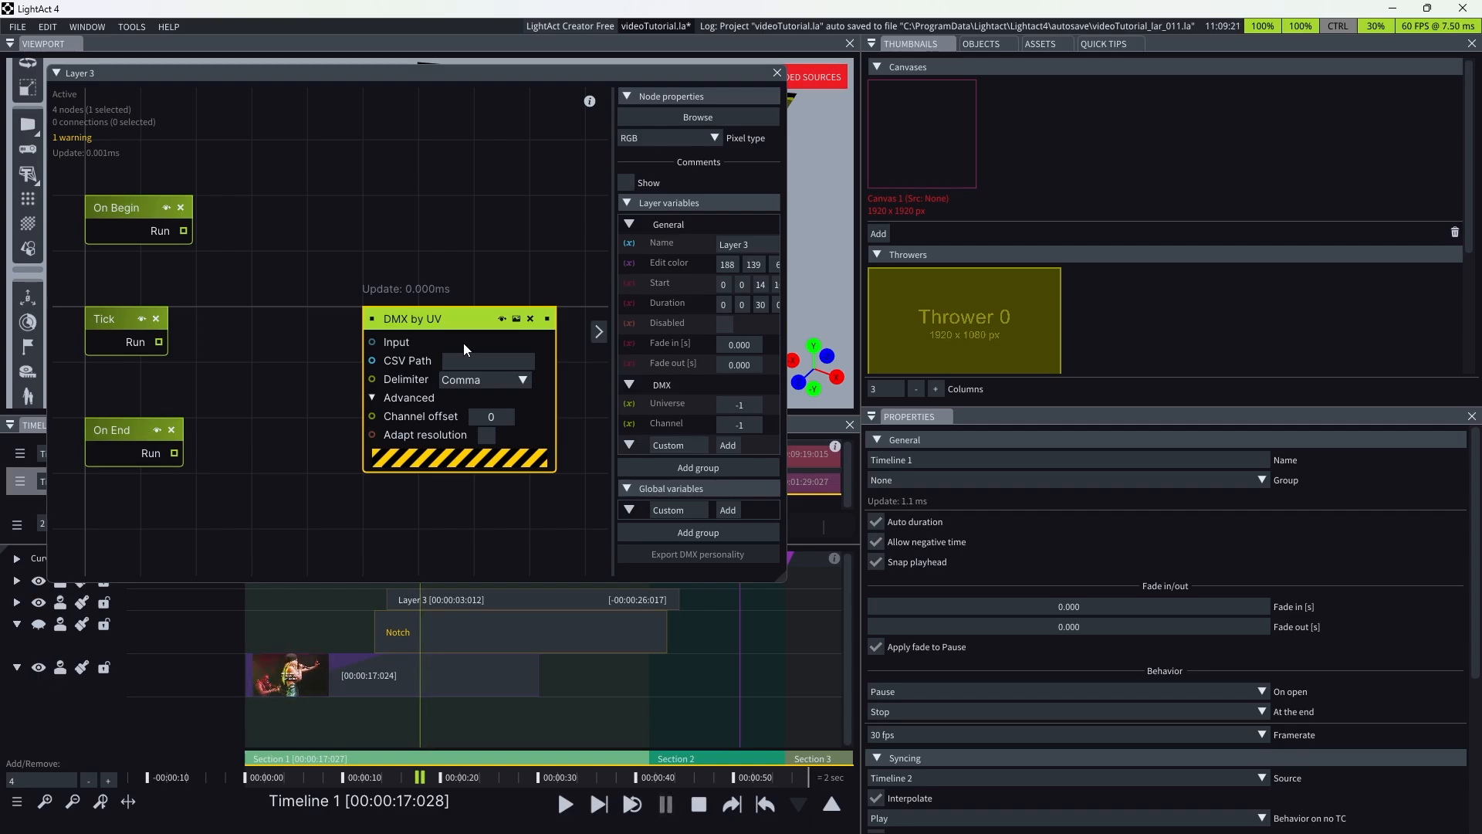
{"action": "left_click_drag", "start_coordinate": [460, 333], "coordinate": [423, 330]}
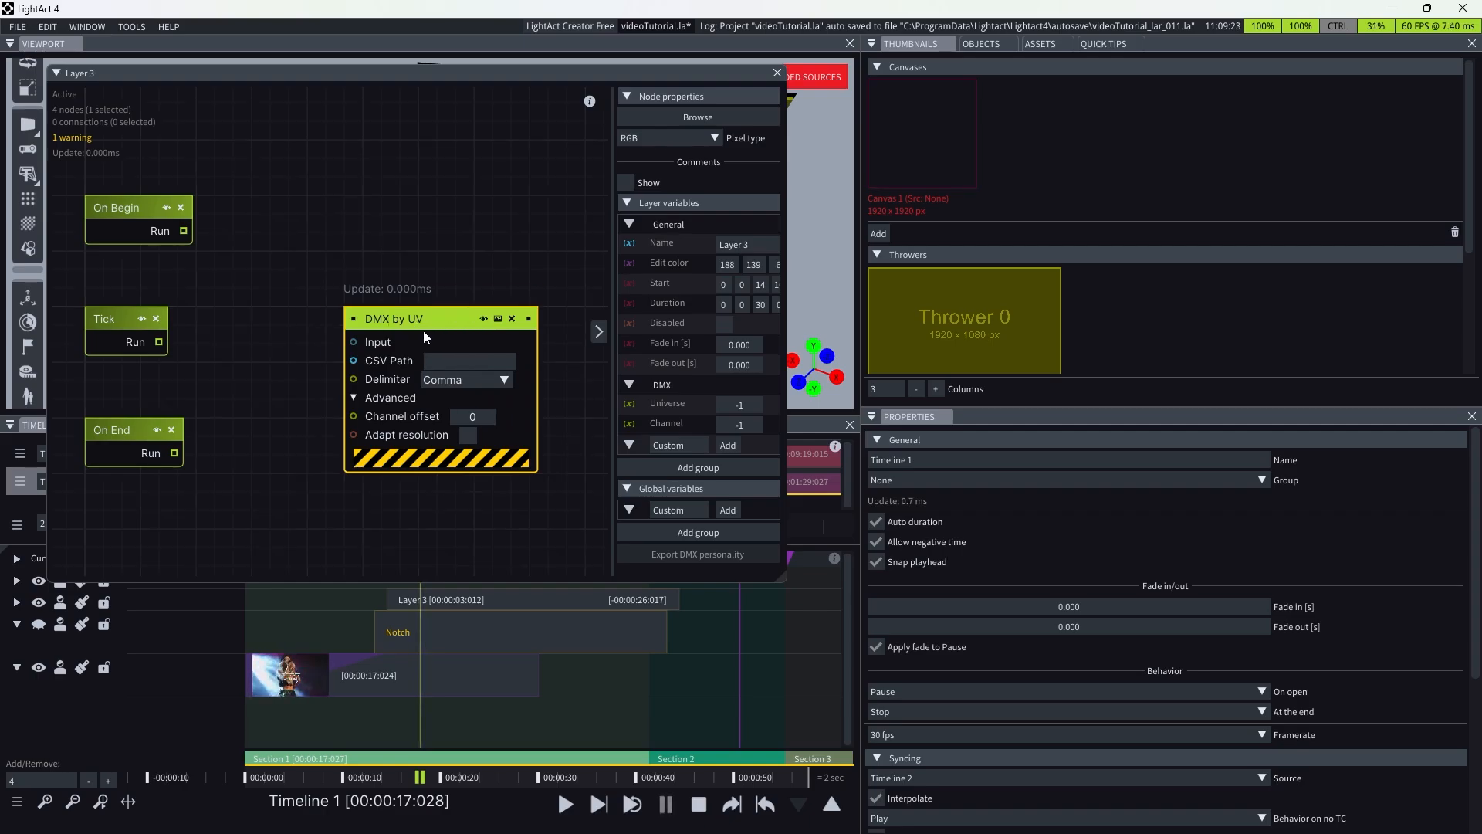
{"action": "left_click", "coordinate": [414, 259]}
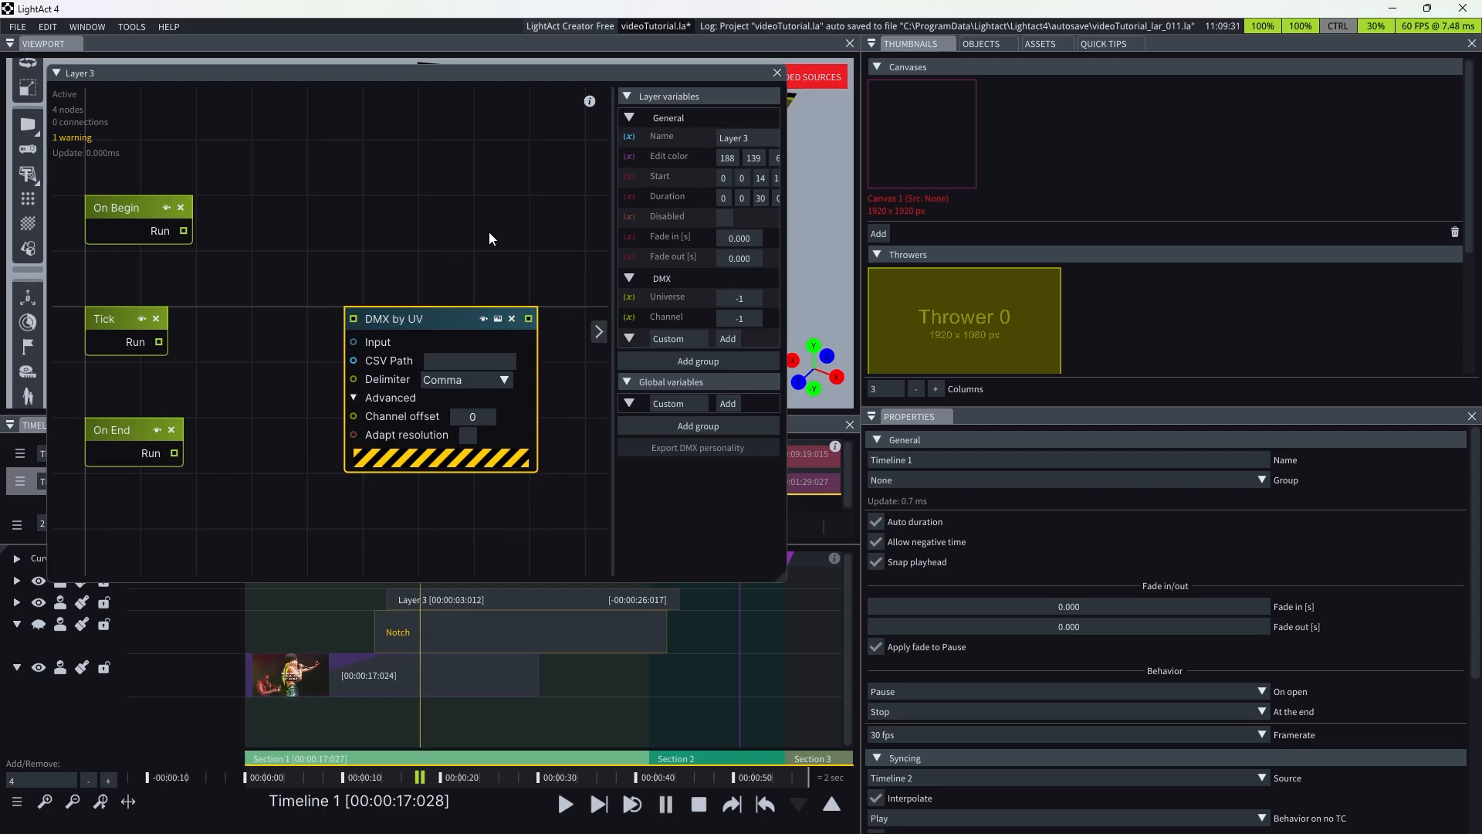
- Close Layer 3's layout, select the 8x8 RGB fixture in front of the thrower, and examine its DMX universe and channel settings
{"action": "left_click", "coordinate": [776, 74]}
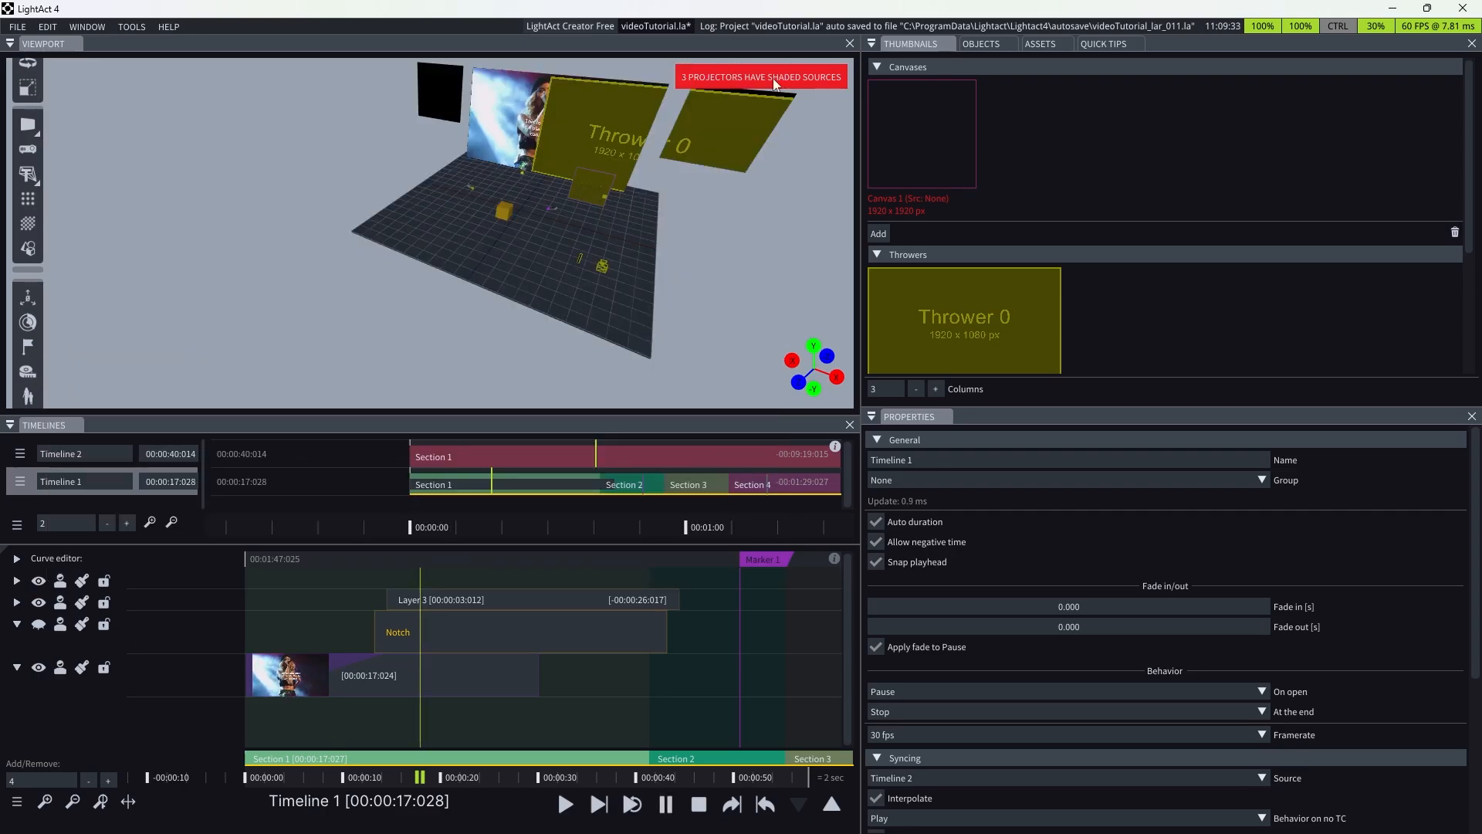
{"action": "left_click", "coordinate": [601, 269]}
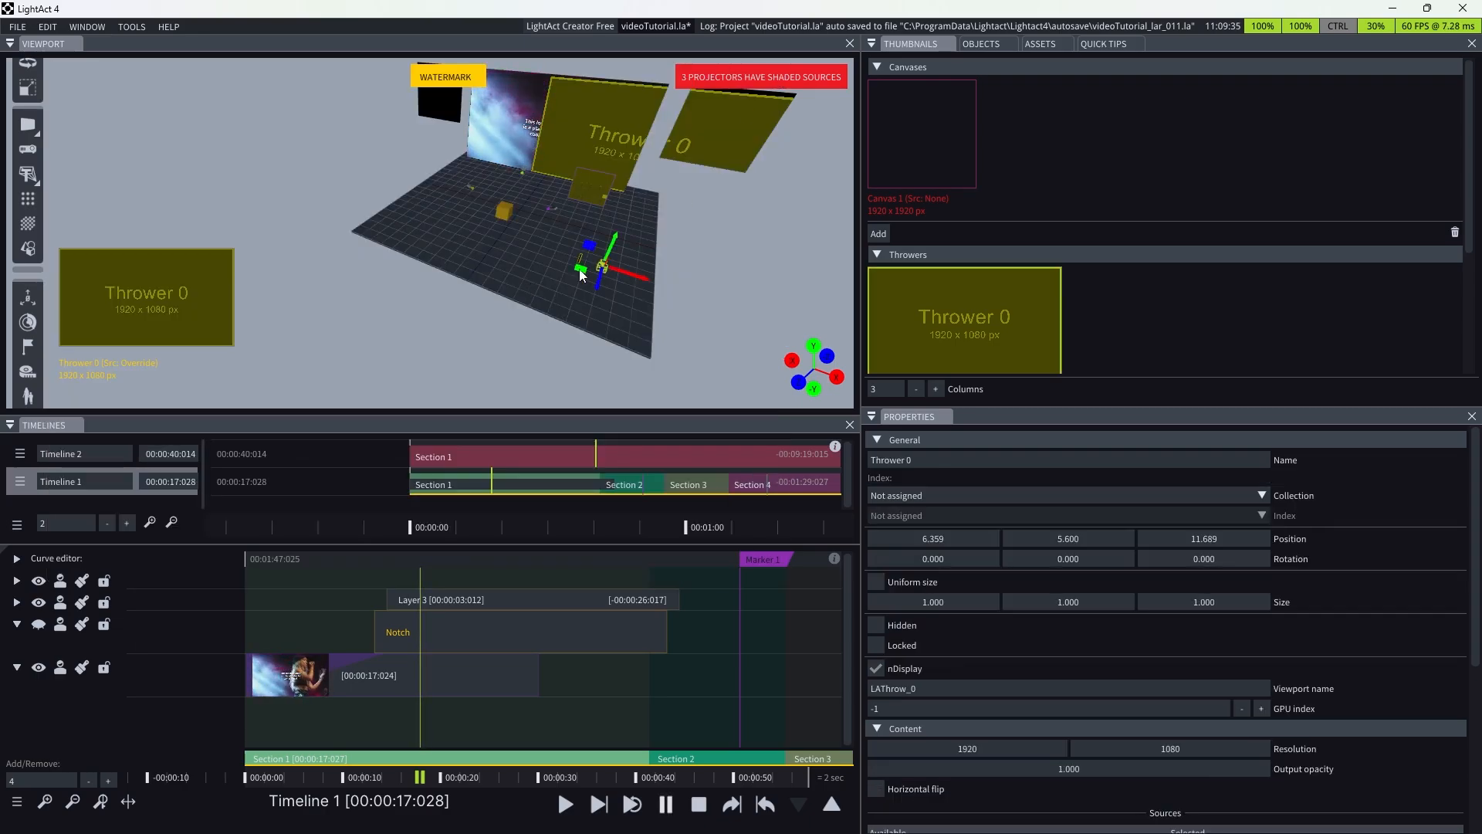
{"action": "left_click", "coordinate": [590, 165]}
{"action": "left_click", "coordinate": [591, 199]}
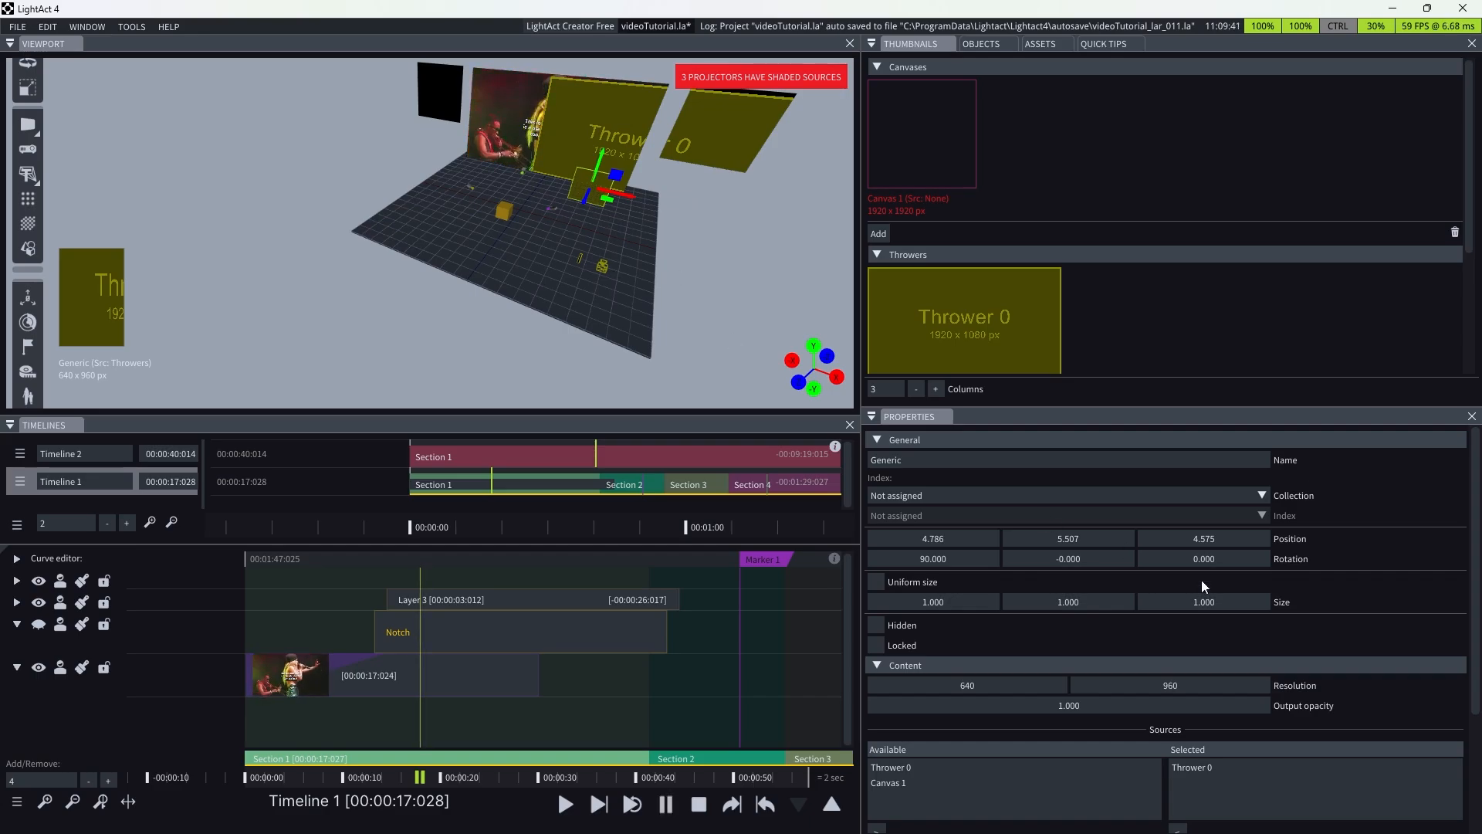
{"action": "scroll", "coordinate": [1119, 571], "scroll_direction": "down", "scroll_amount": 3}
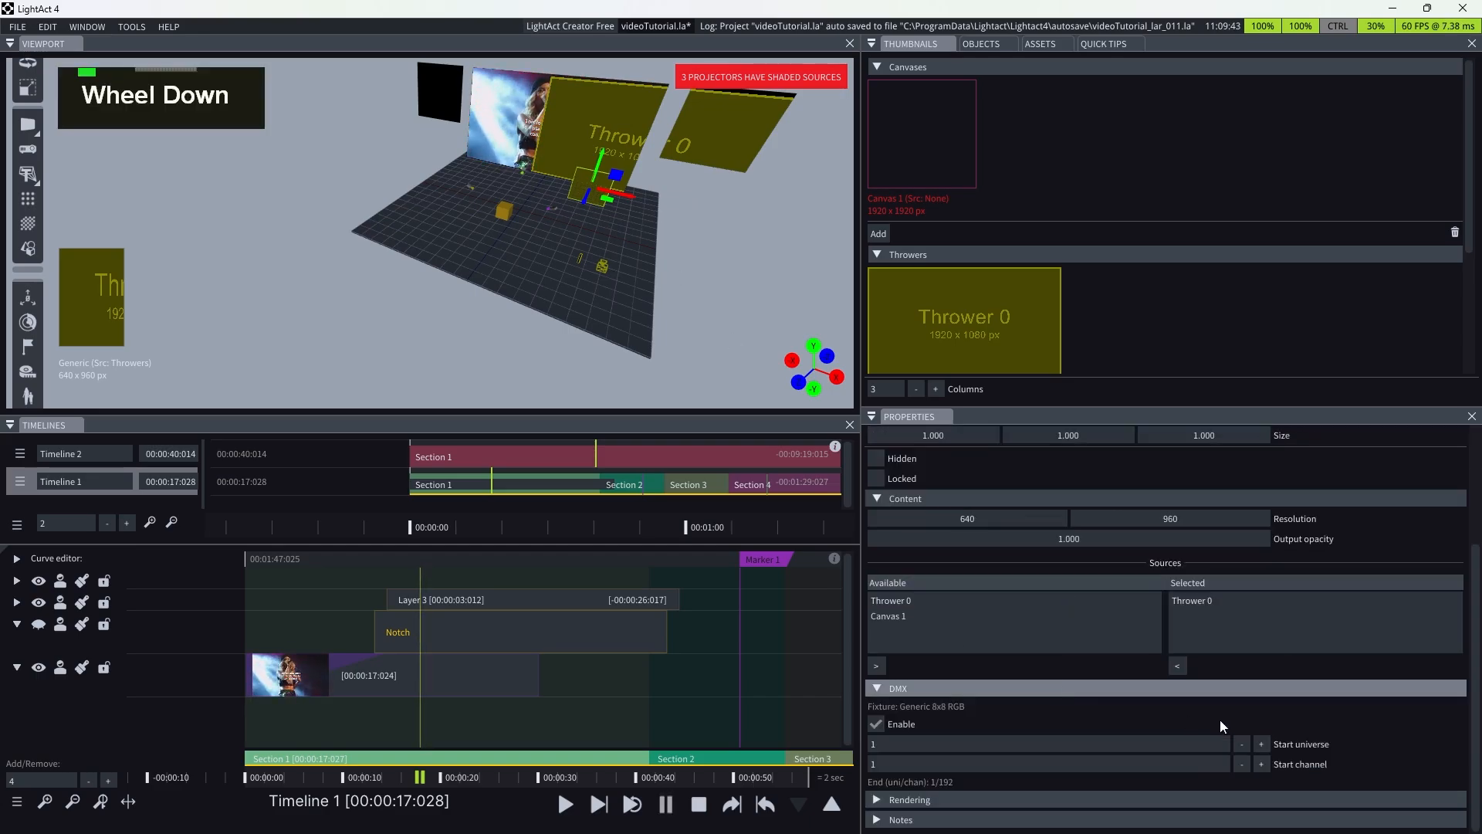
{"action": "scroll", "coordinate": [1337, 748], "scroll_direction": "down", "scroll_amount": 1}
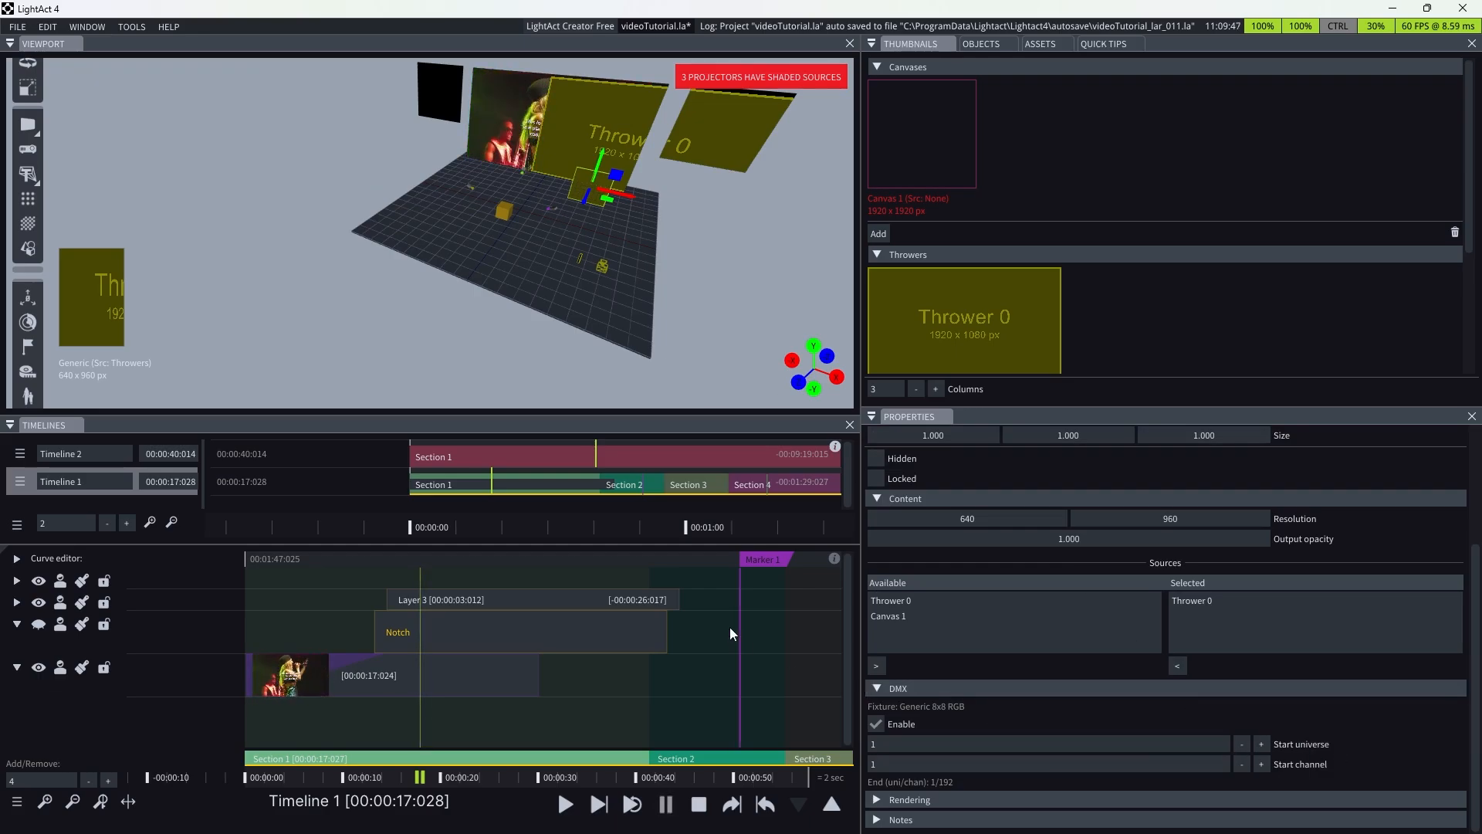
- Open the DMX output window and enable sending DMX
{"action": "left_click", "coordinate": [122, 30]}
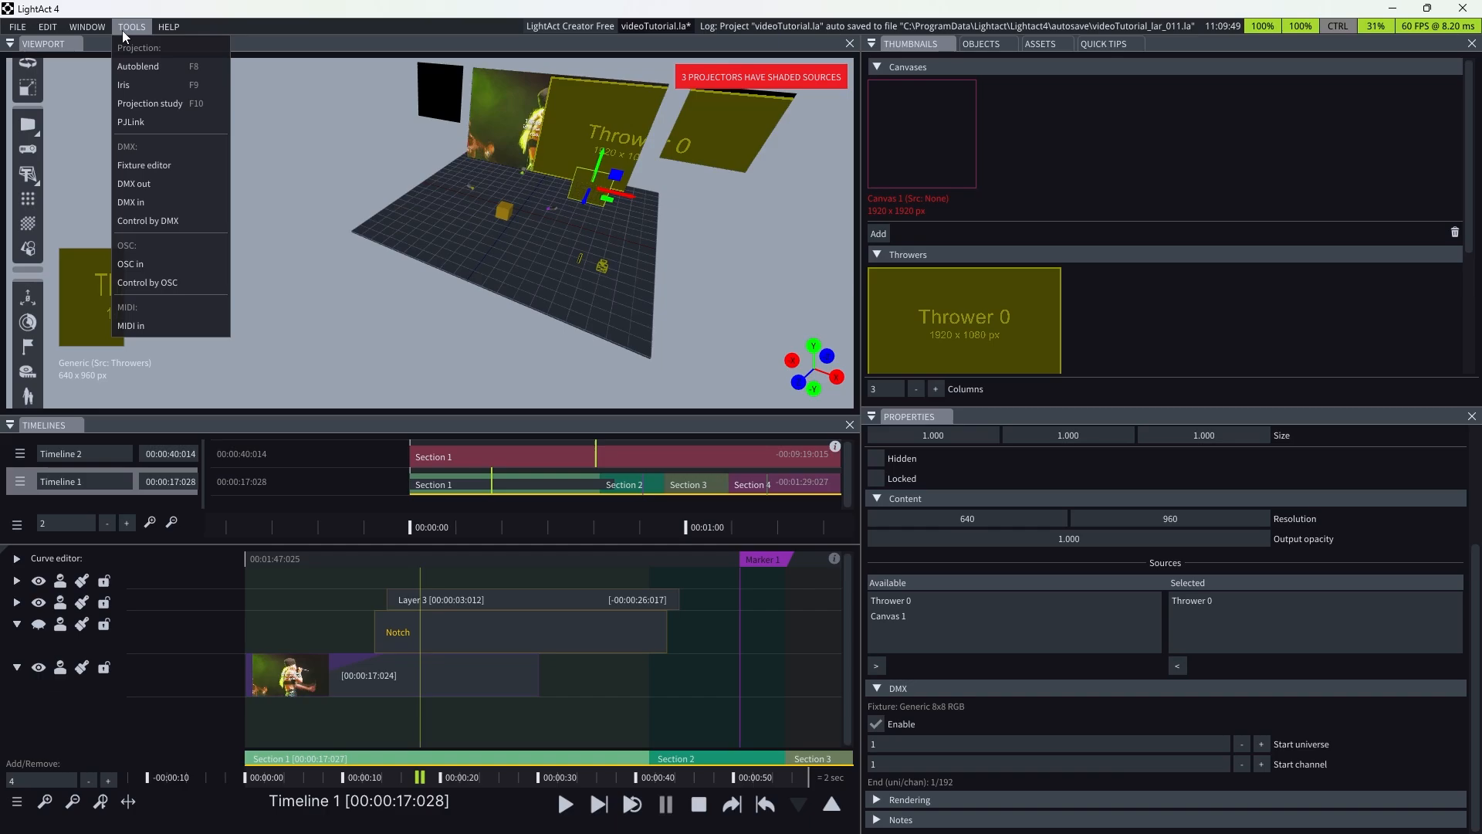
{"action": "left_click", "coordinate": [147, 185]}
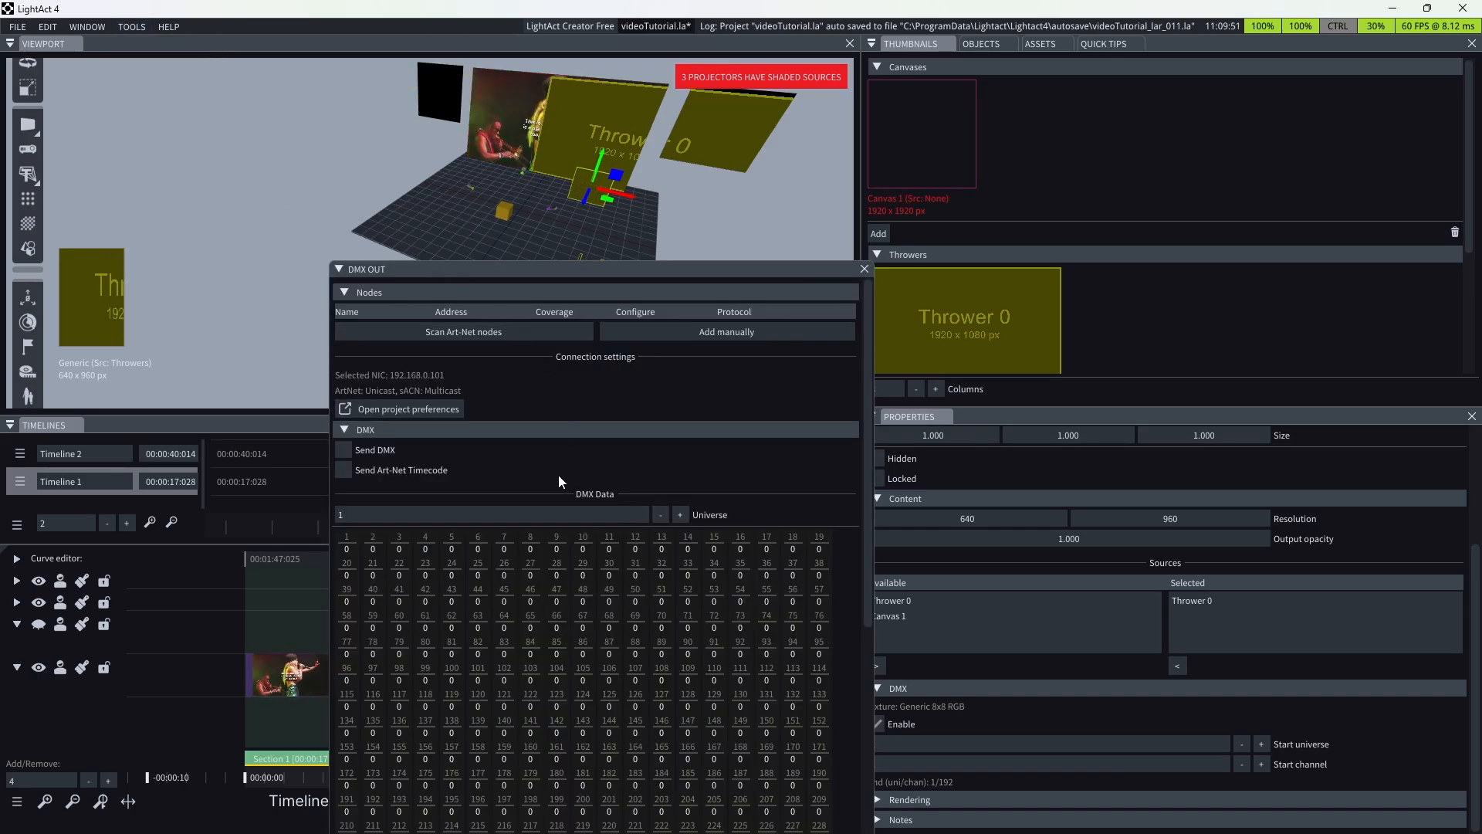
{"action": "left_click", "coordinate": [355, 450]}
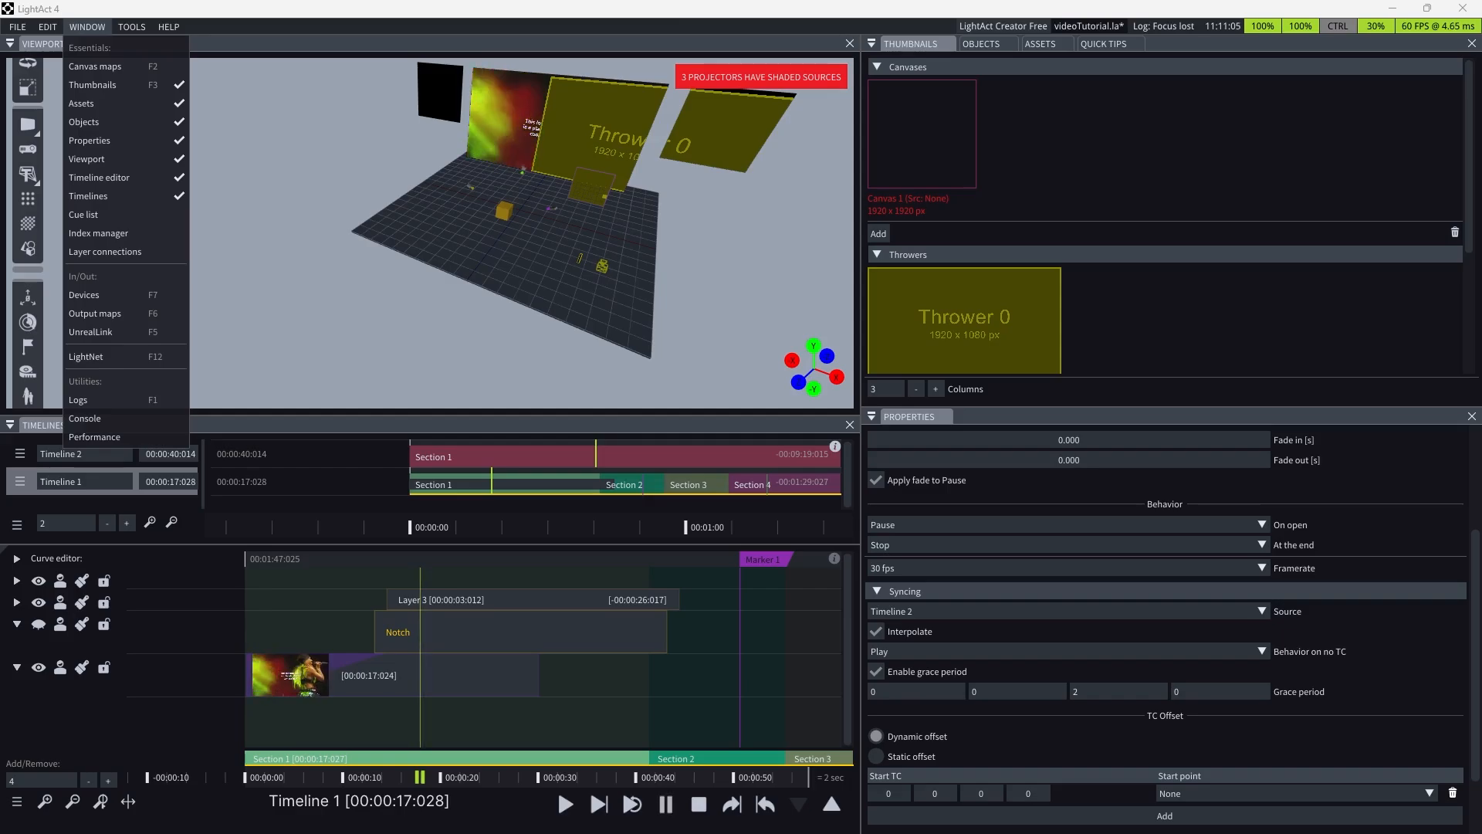
- Open the LightNet window and enable LightNet
{"action": "left_click", "coordinate": [106, 357]}
{"action": "left_click", "coordinate": [534, 158]}
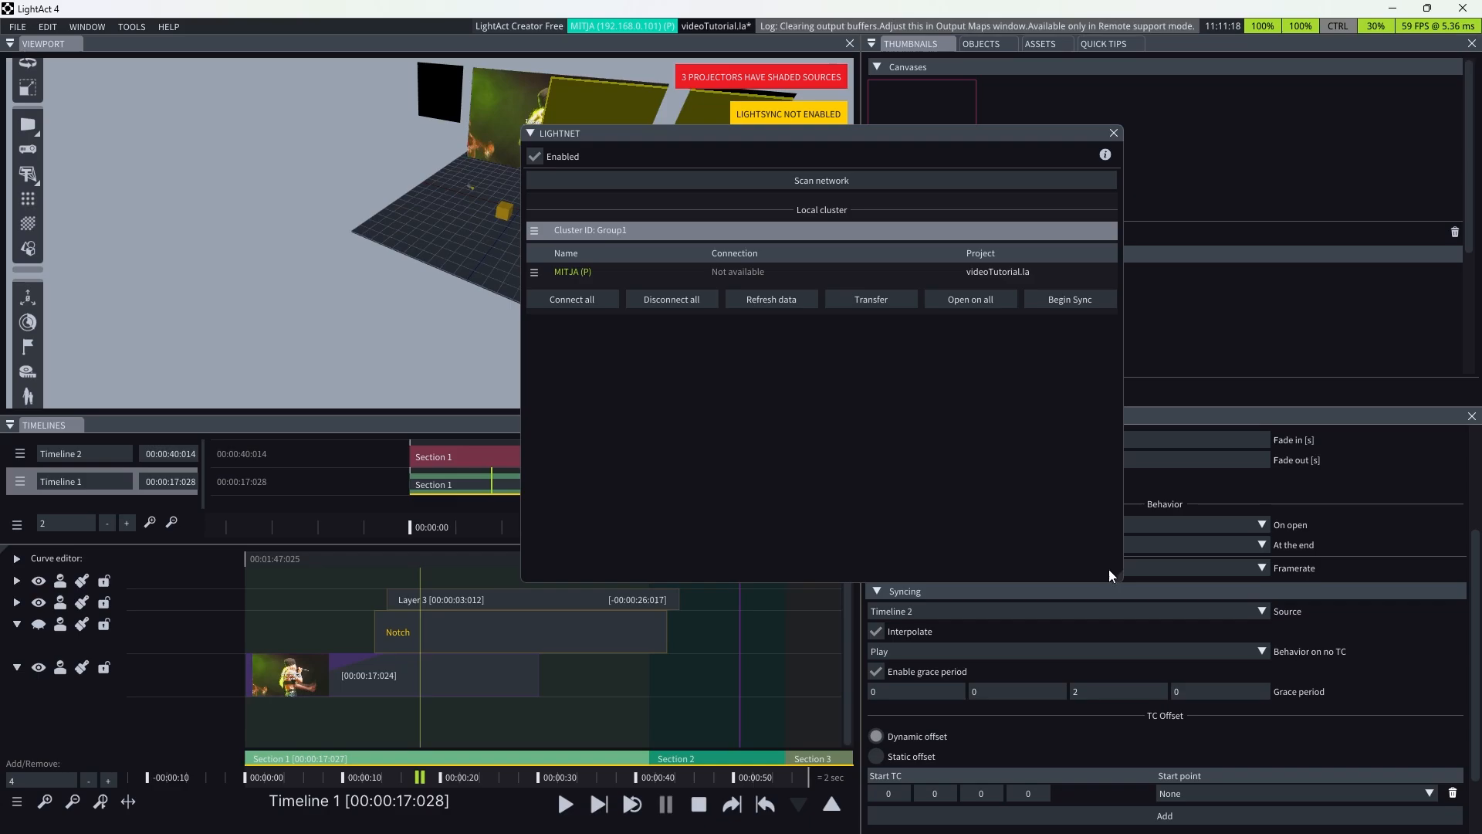
- Open the UnrealLink window, move it clear of the viewport, and examine its sync, LiveLink and nDisplay settings
{"action": "left_click", "coordinate": [89, 25]}
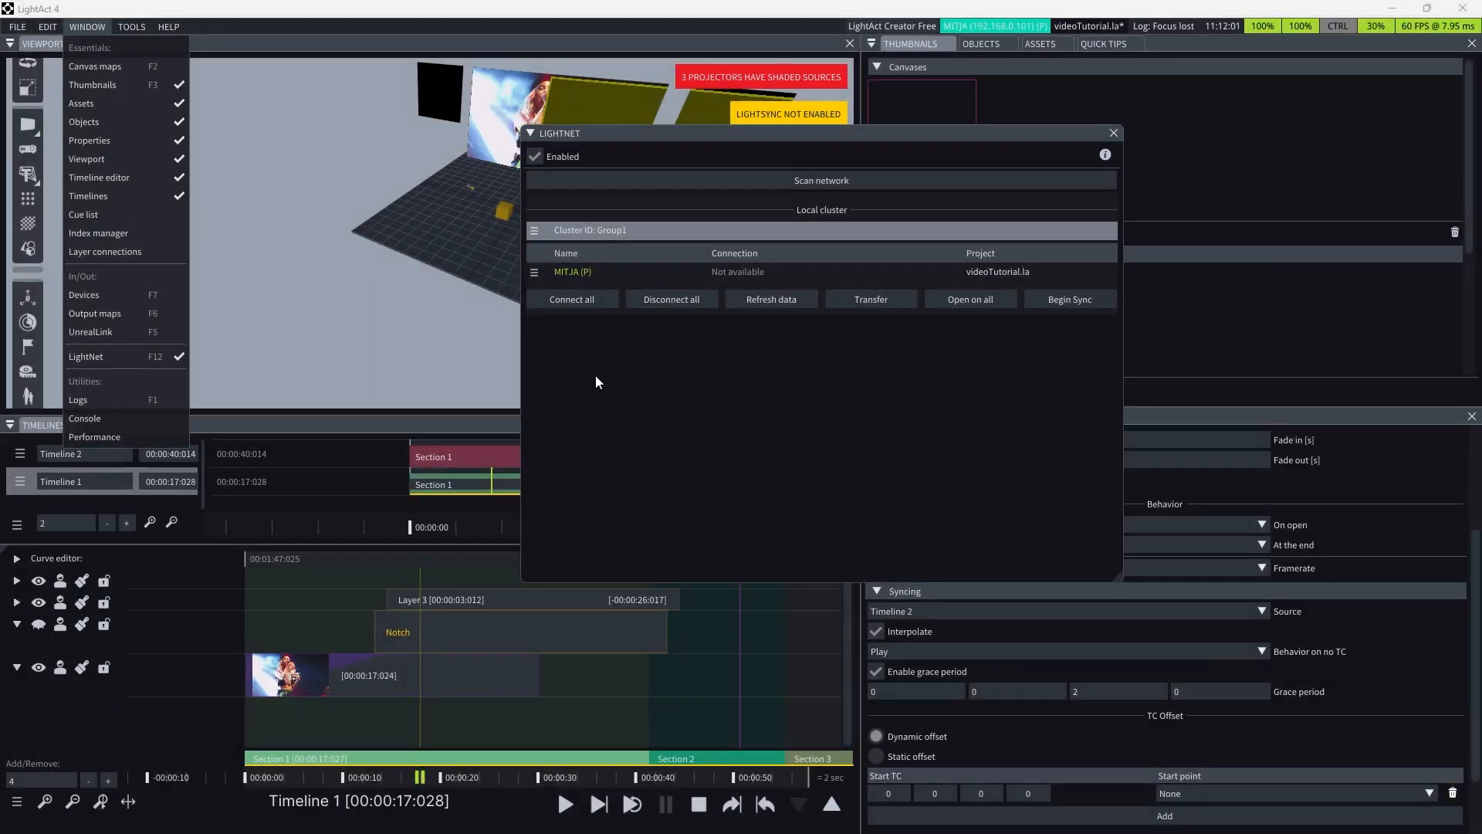
{"action": "left_click", "coordinate": [99, 331]}
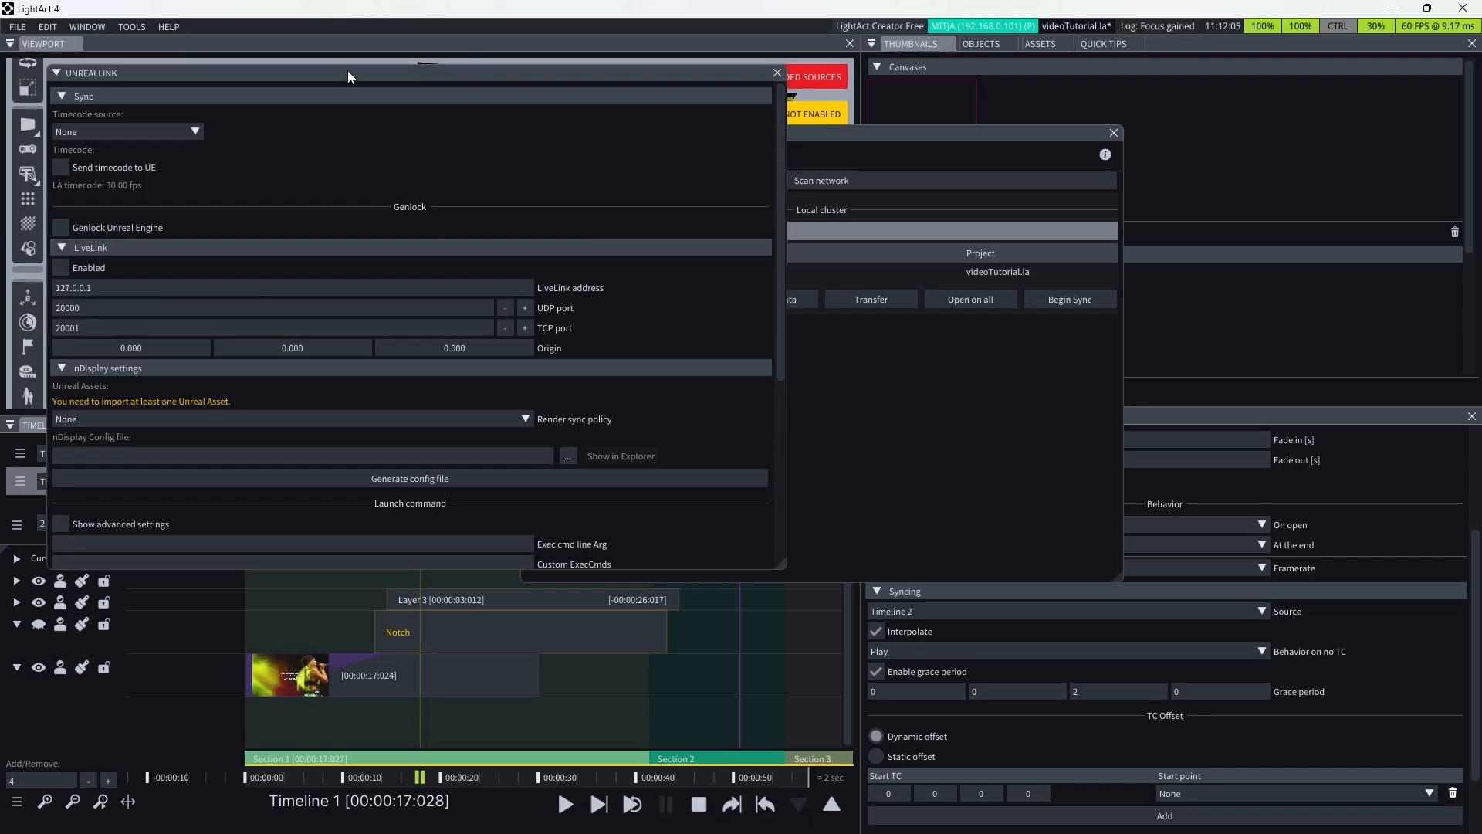
{"action": "left_click_drag", "start_coordinate": [348, 74], "coordinate": [942, 101]}
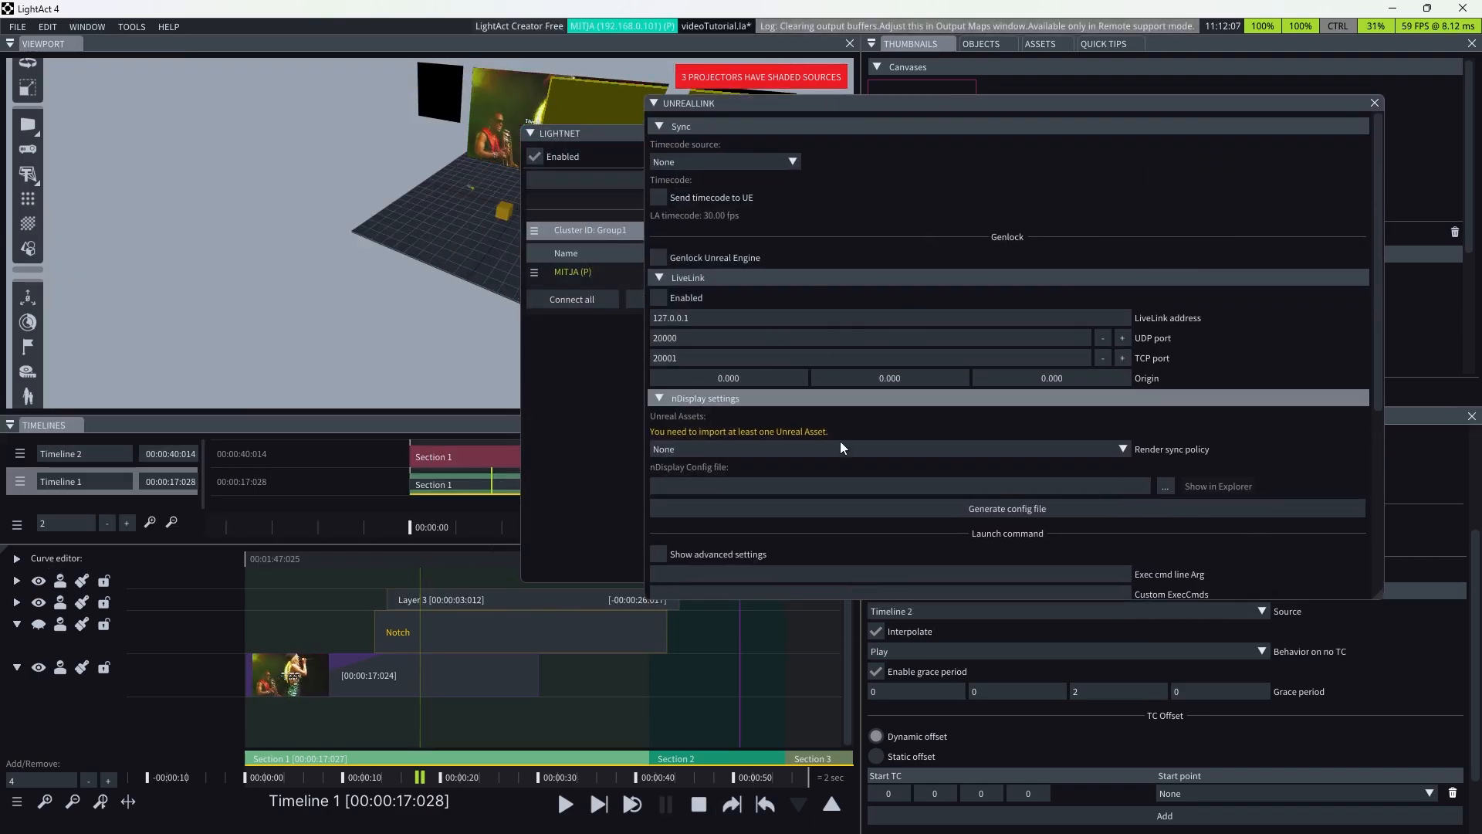
{"action": "scroll", "coordinate": [988, 422], "scroll_direction": "down", "scroll_amount": 4}
{"action": "scroll", "coordinate": [897, 414], "scroll_direction": "up", "scroll_amount": 4}
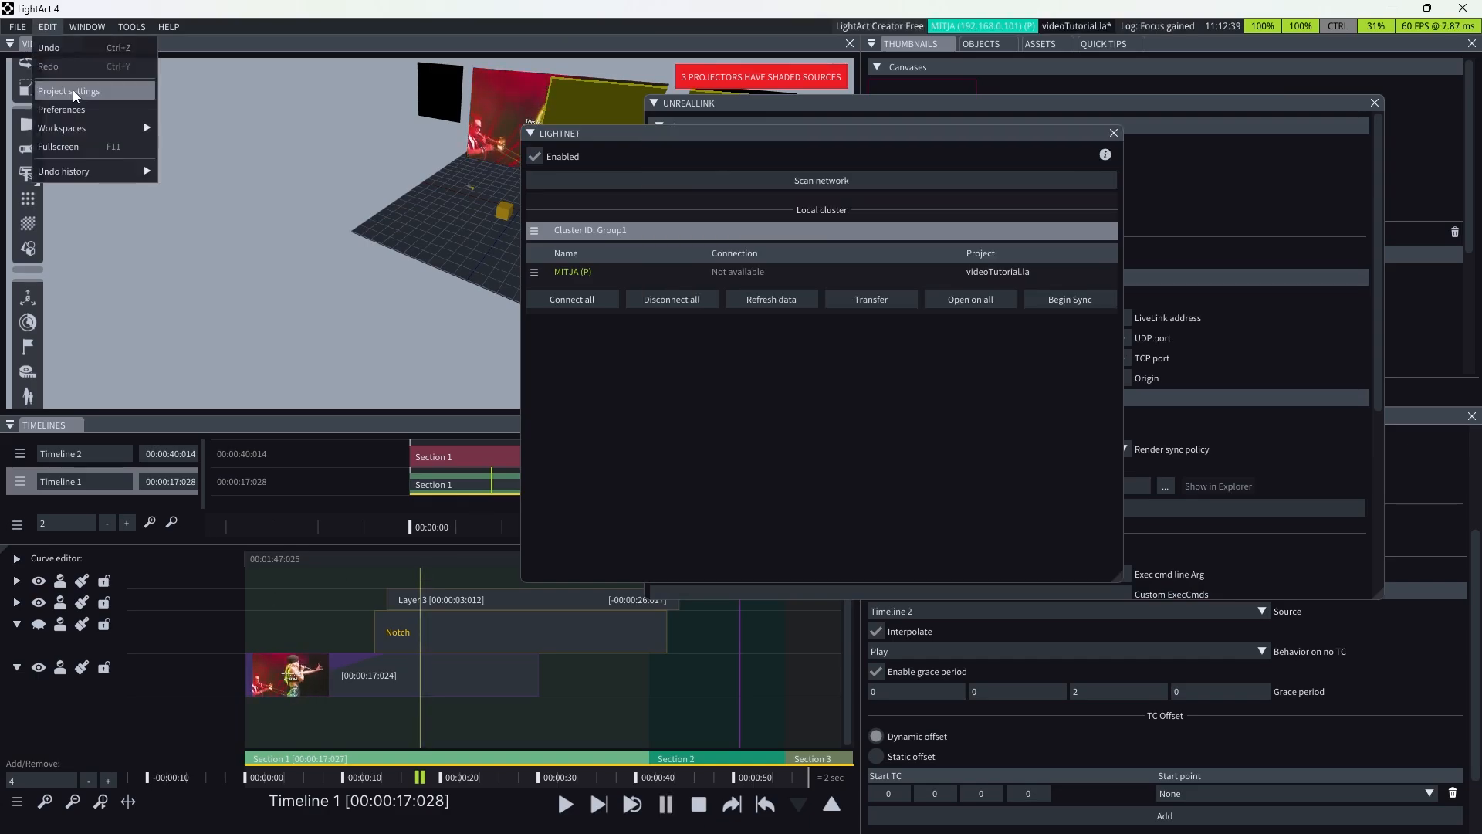
- Open the project settings and the preferences, and place the two windows side by side
{"action": "left_click", "coordinate": [75, 94]}
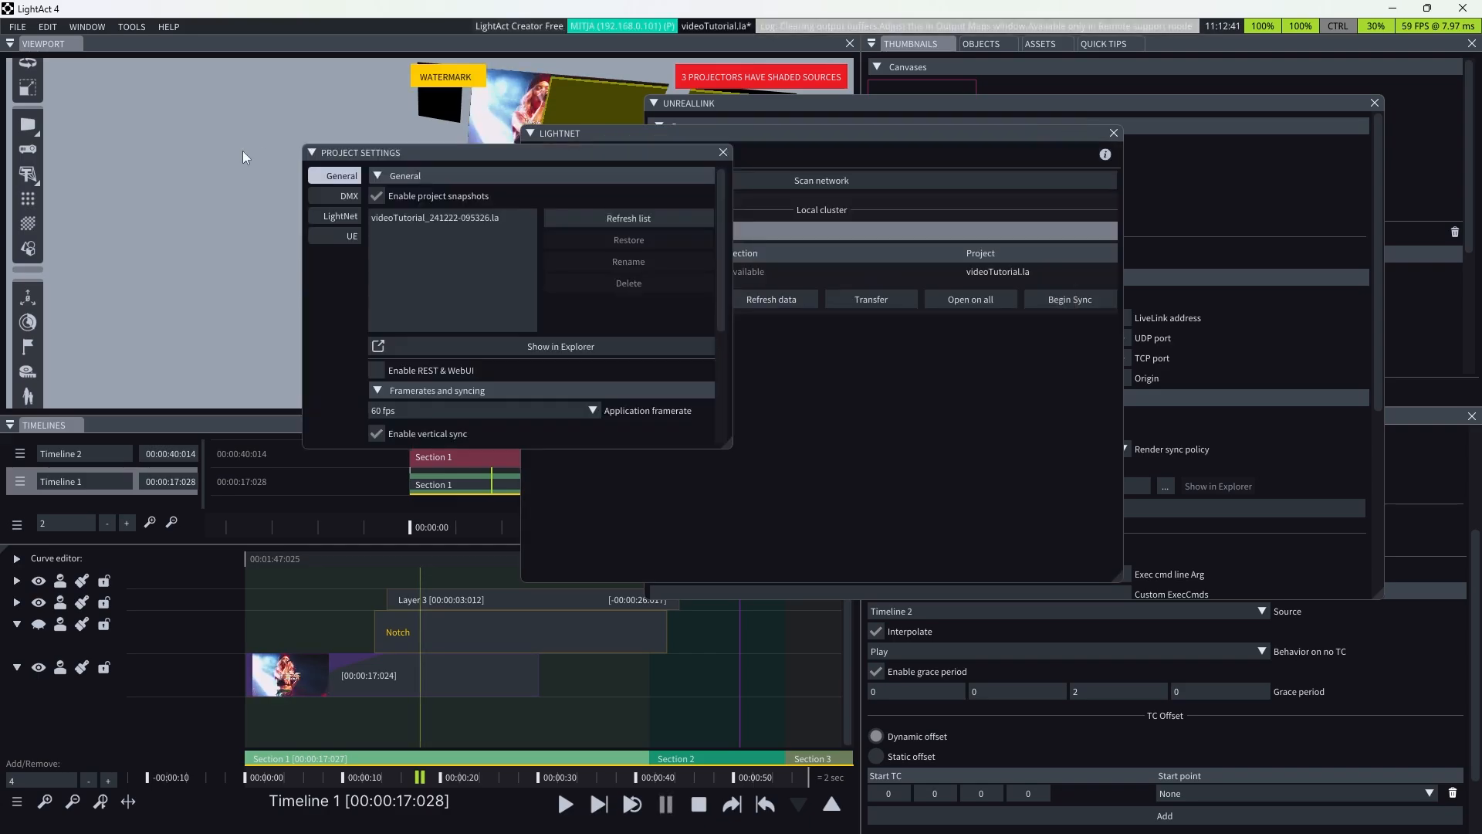
{"action": "left_click", "coordinate": [47, 26]}
{"action": "left_click", "coordinate": [93, 111]}
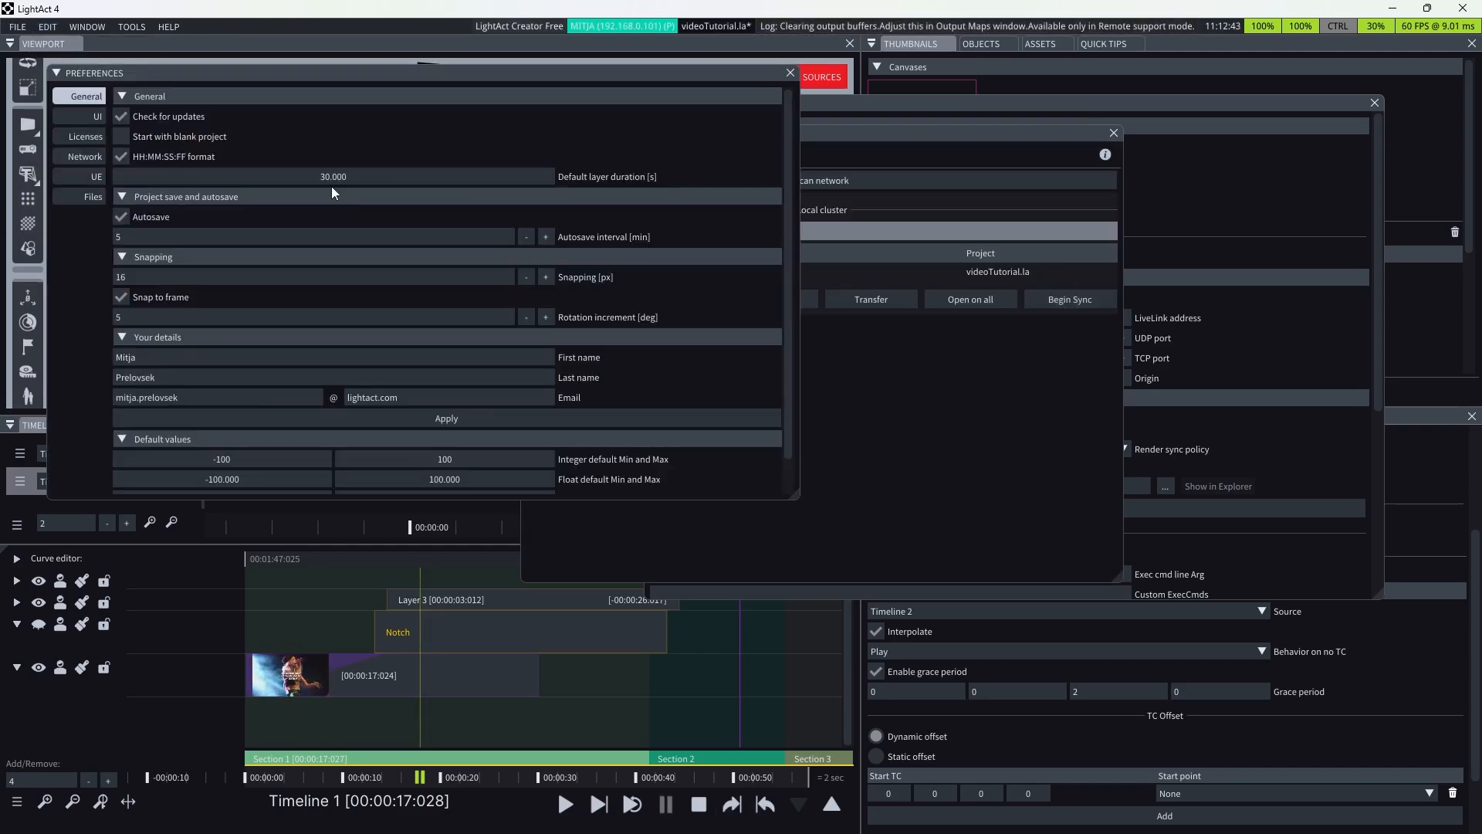
{"action": "left_click_drag", "start_coordinate": [318, 71], "coordinate": [841, 84]}
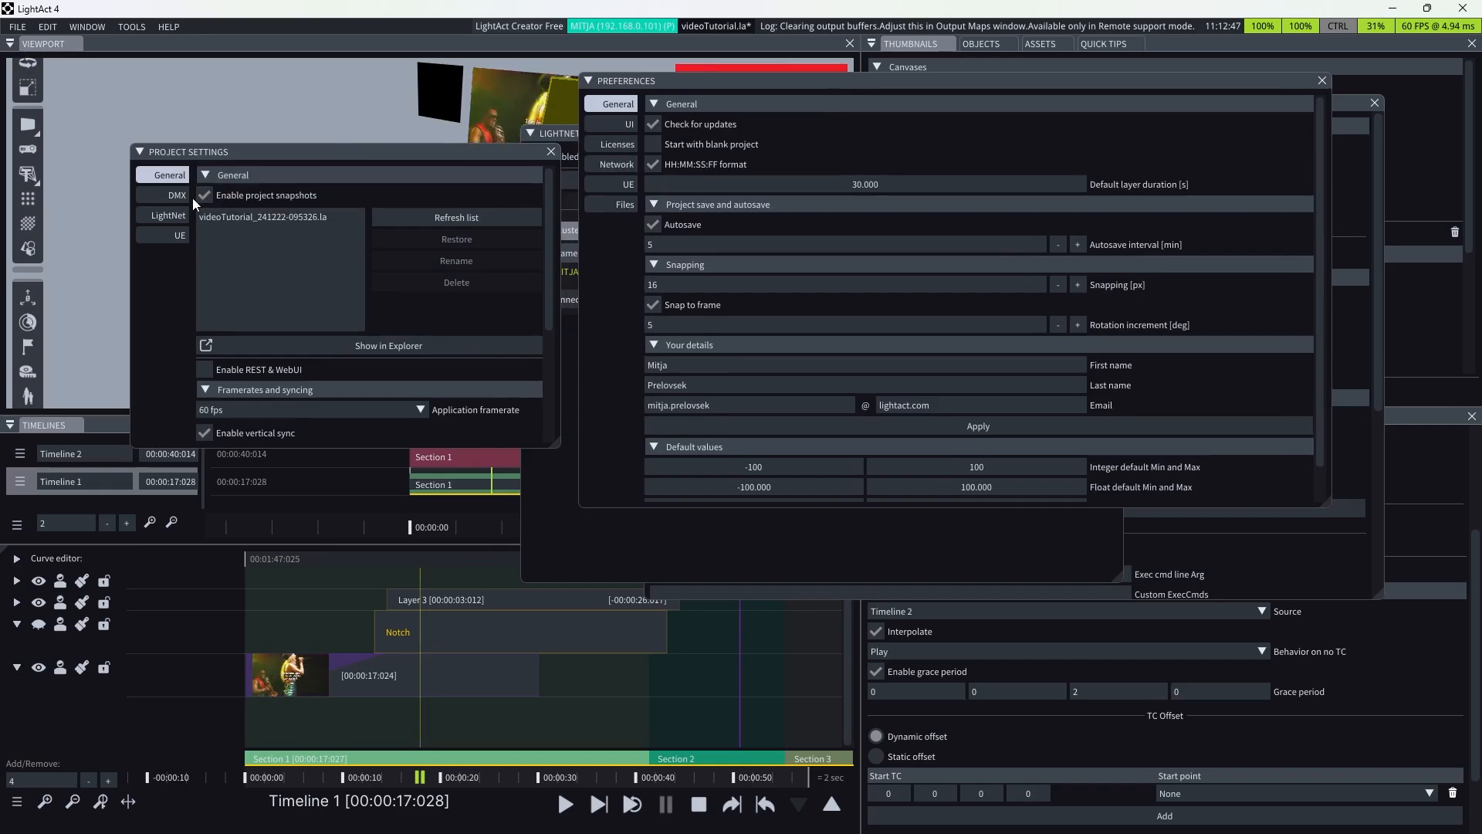
- Look through the UI, Licenses, Network, UE and Files pages of the preferences and return to the General page
{"action": "left_click", "coordinate": [617, 123]}
{"action": "left_click", "coordinate": [617, 145]}
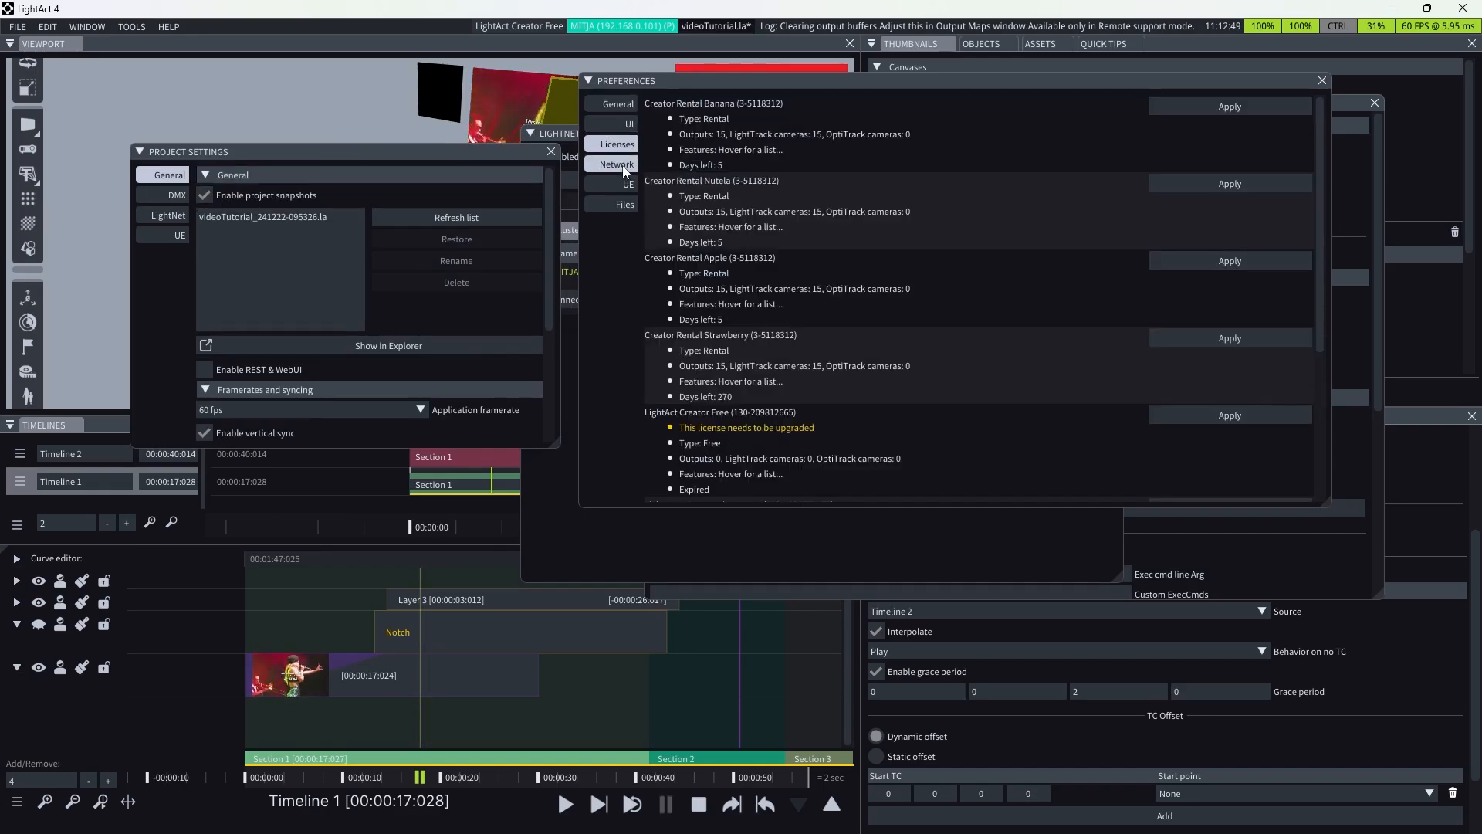
{"action": "double_click", "coordinate": [623, 166]}
{"action": "left_click", "coordinate": [622, 204]}
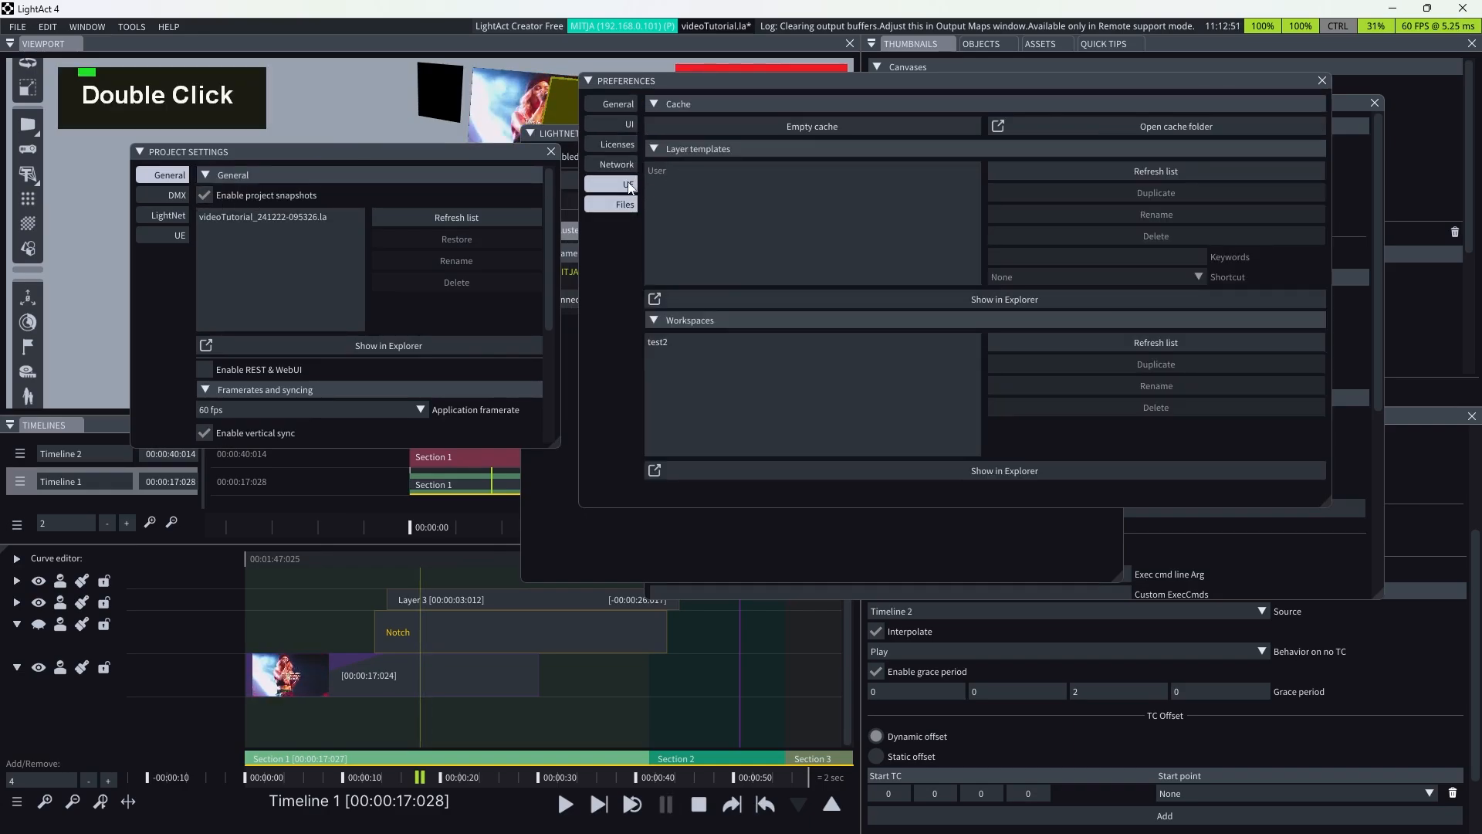
{"action": "left_click", "coordinate": [629, 185]}
{"action": "left_click", "coordinate": [622, 164]}
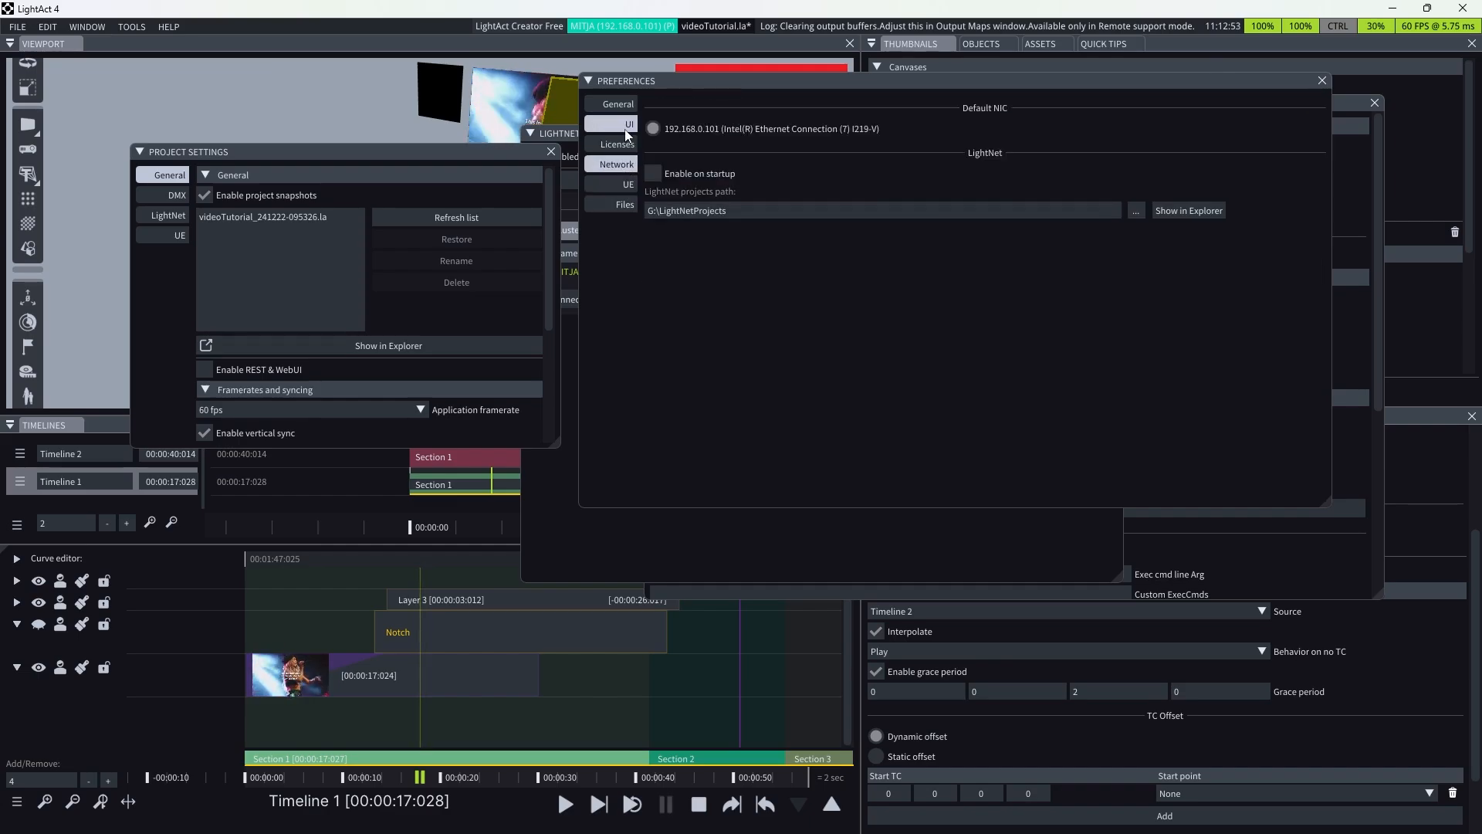
{"action": "left_click", "coordinate": [621, 144]}
{"action": "double_click", "coordinate": [625, 125]}
{"action": "left_click", "coordinate": [617, 105]}
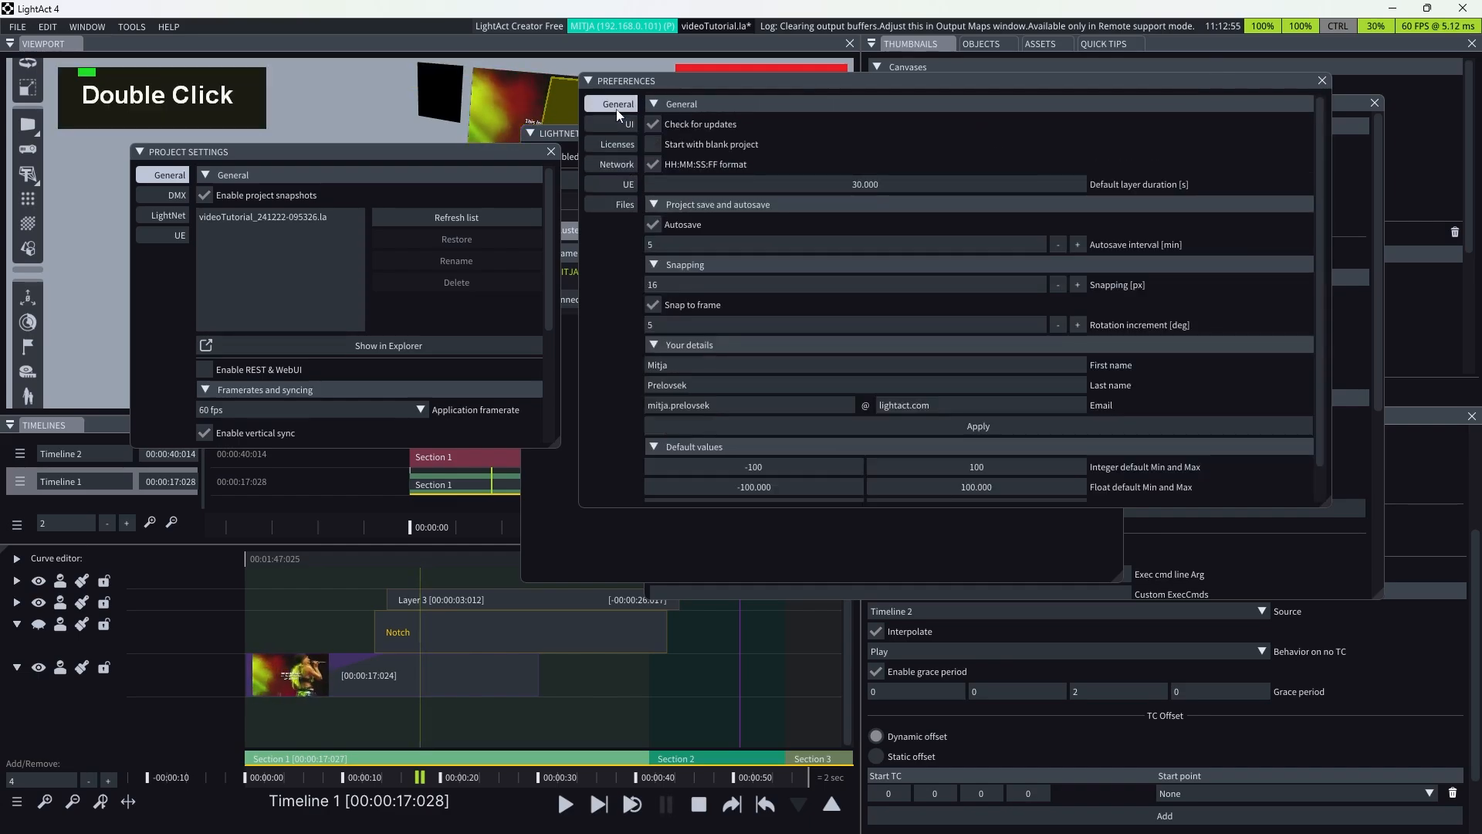